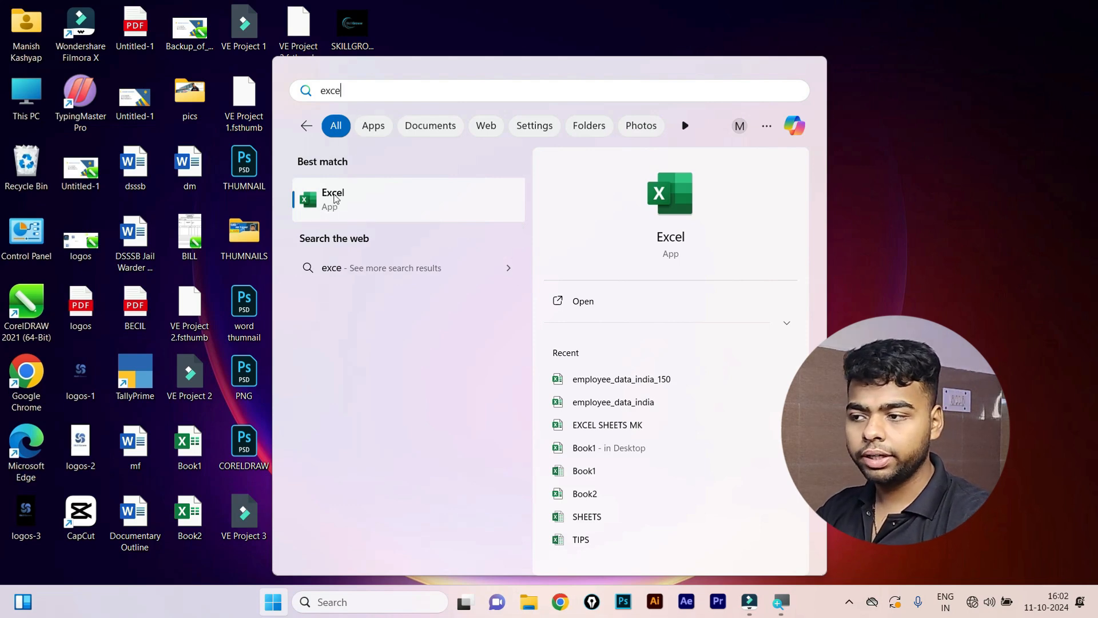
Launch Excel, create a blank workbook and maximize the Book1 window.
left_click(336, 199)
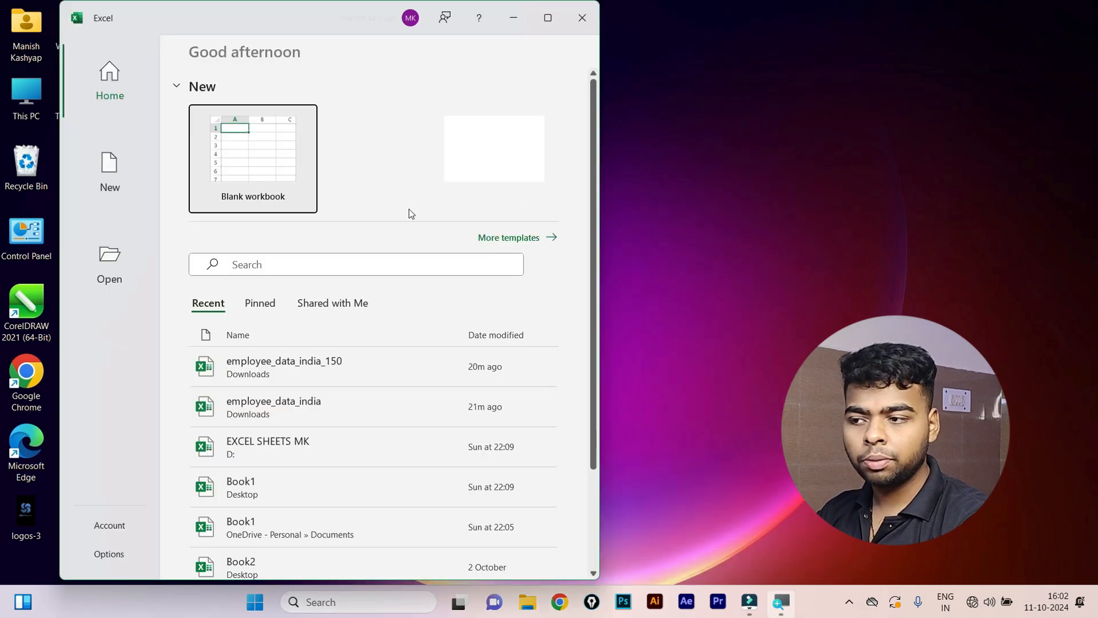
left_click(256, 183)
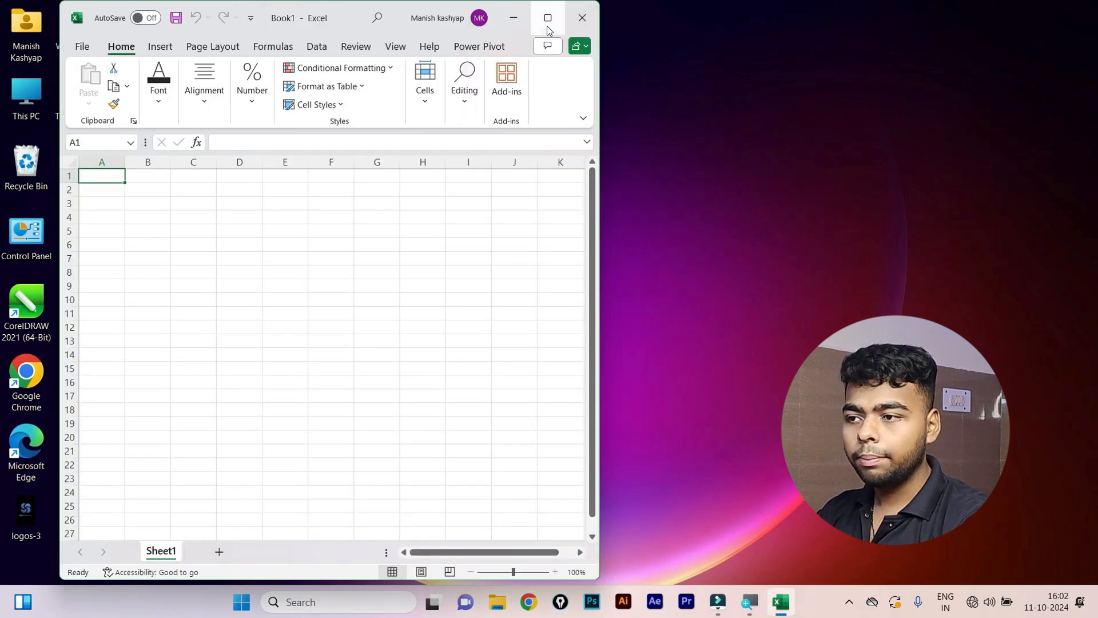
left_click(547, 24)
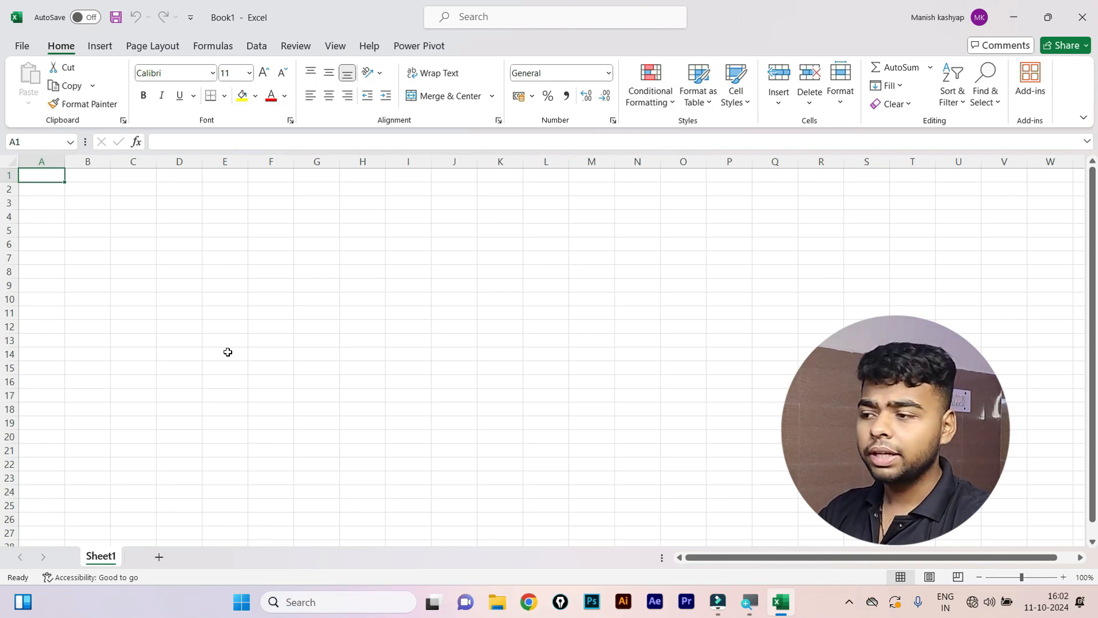
left_click(116, 216)
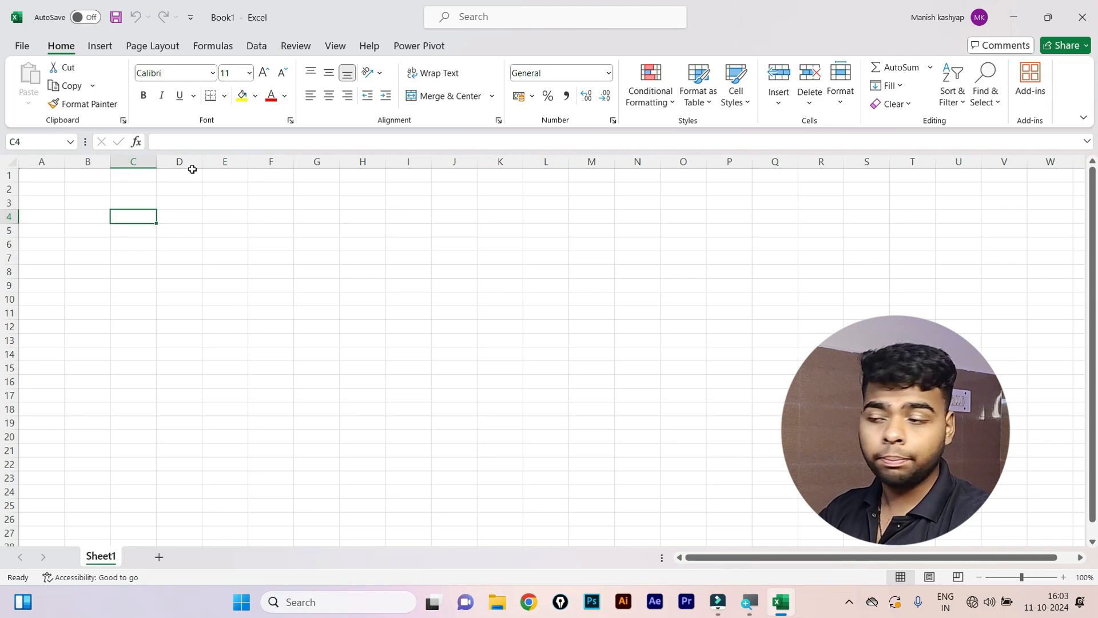
left_click(9, 244)
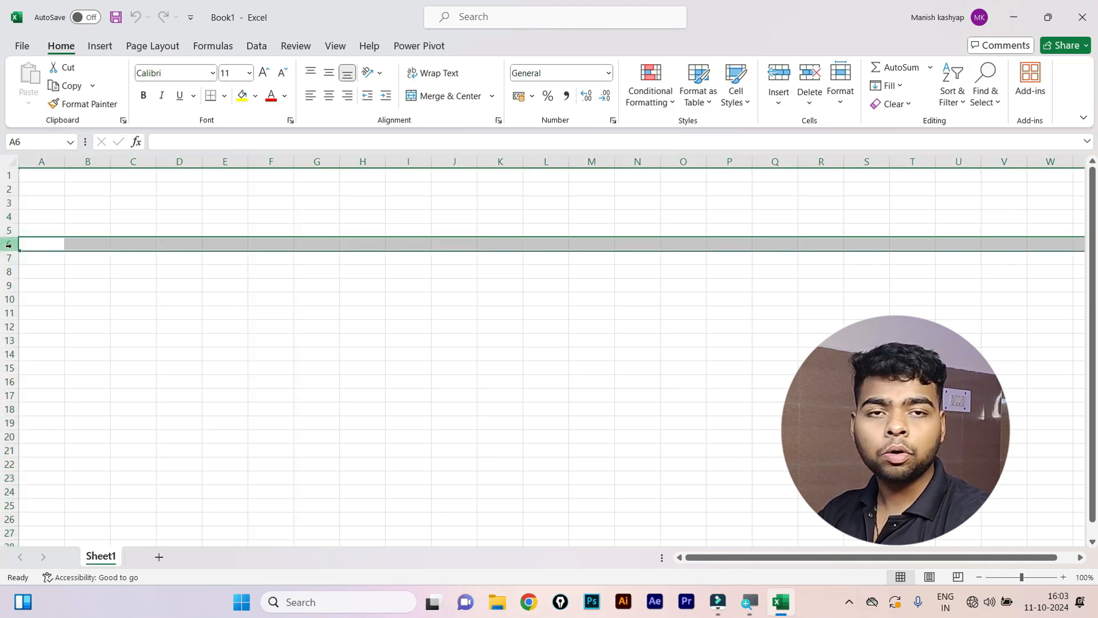
left_click(208, 227)
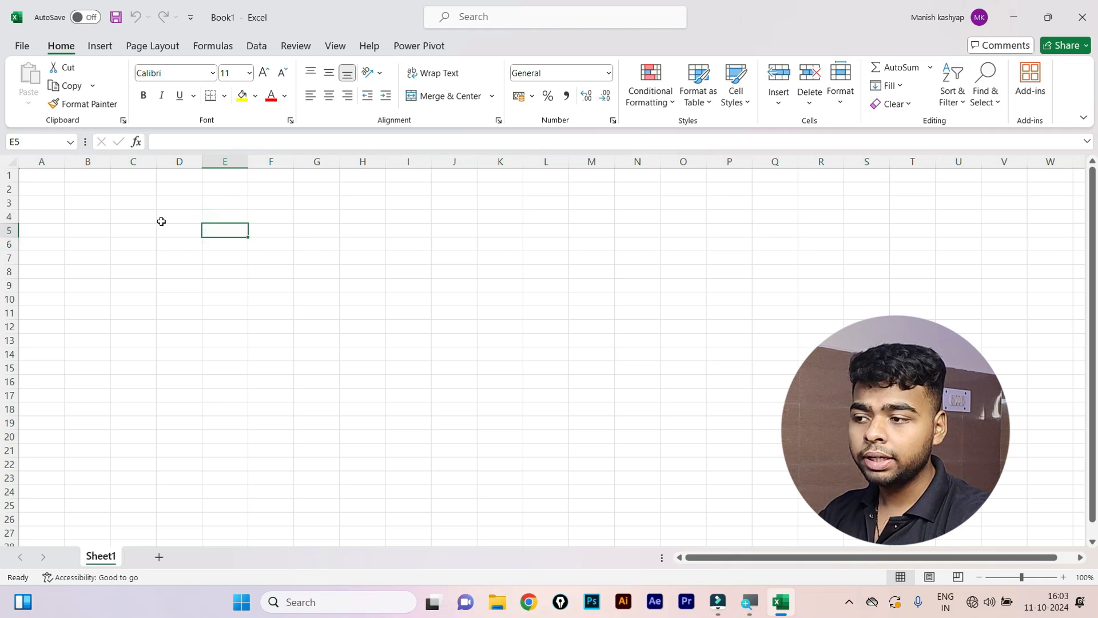
left_click(287, 159)
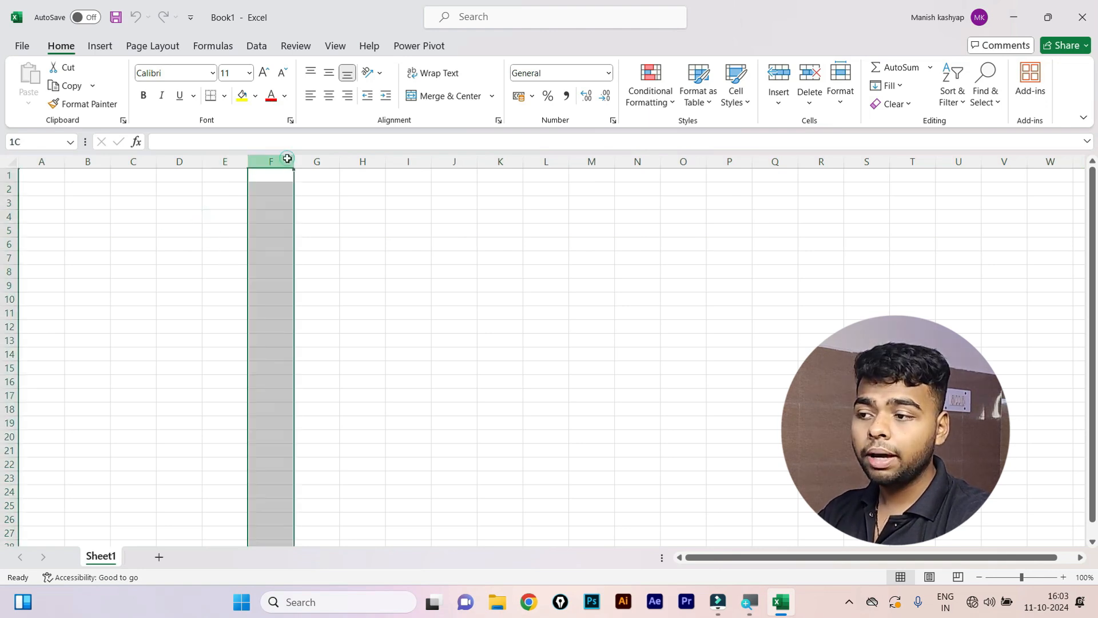
left_click(7, 237)
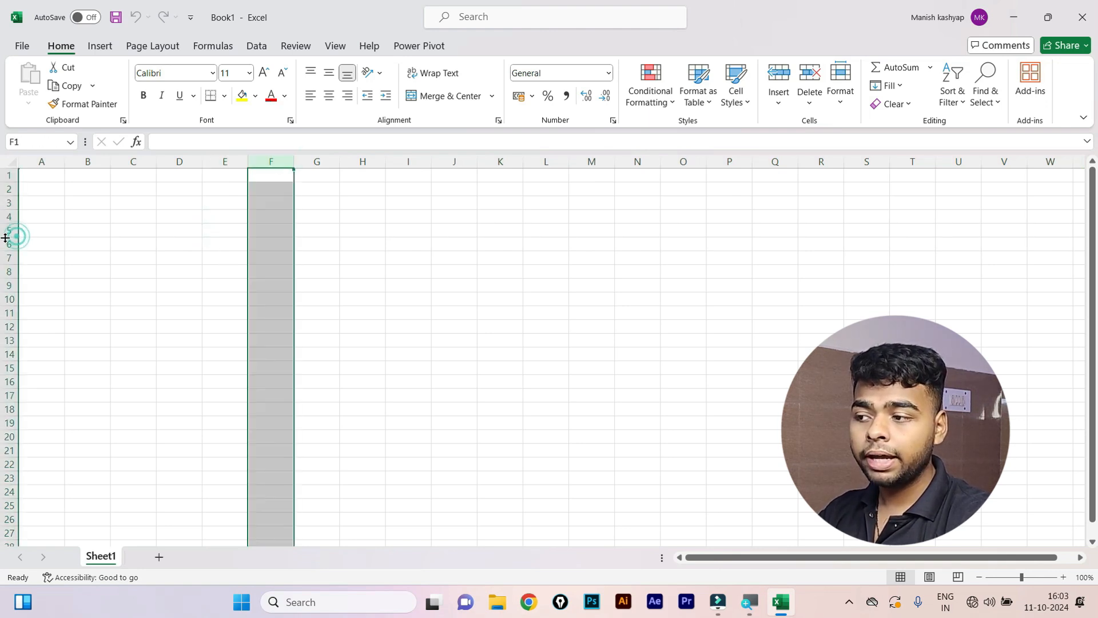
mouse_move(6, 238)
left_mouse_down()
mouse_move(6, 224)
mouse_move(5, 241)
left_mouse_up()
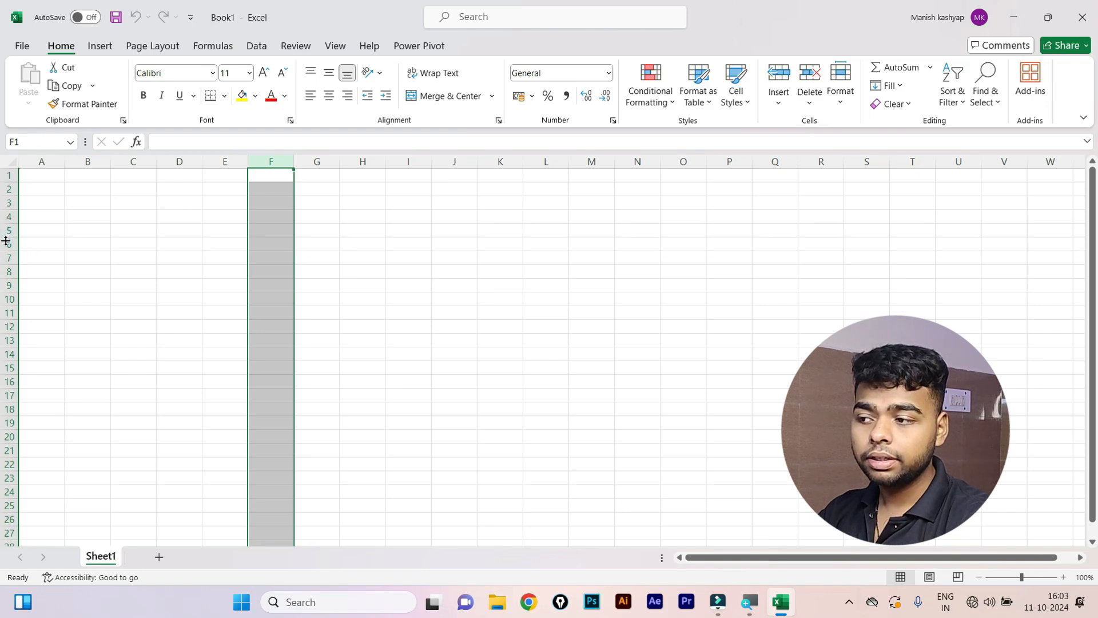
left_click(8, 244)
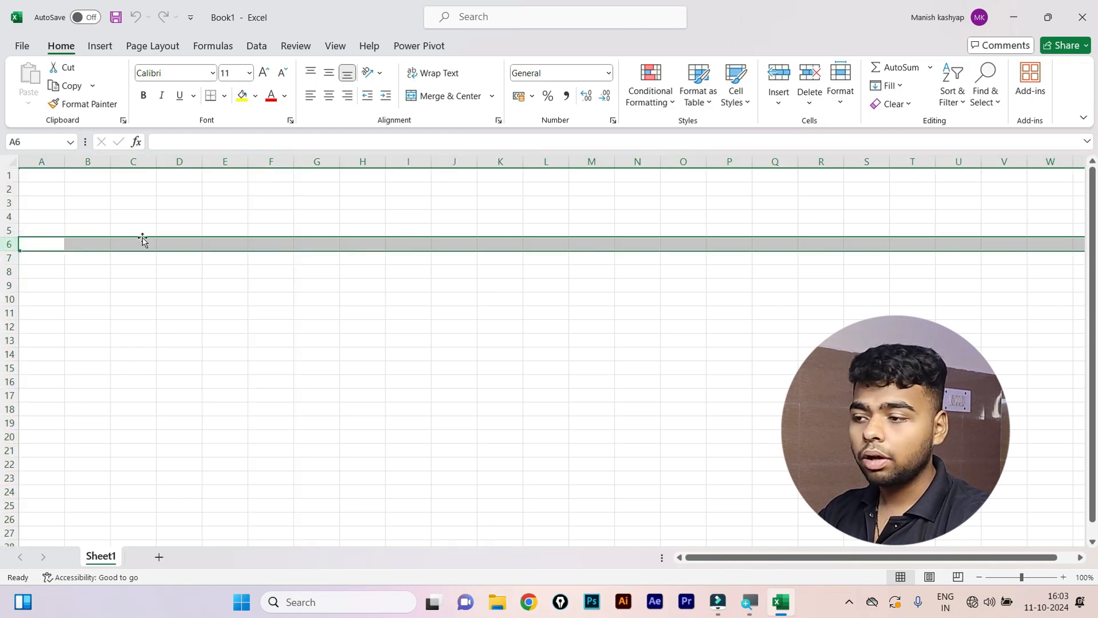
left_click(230, 255)
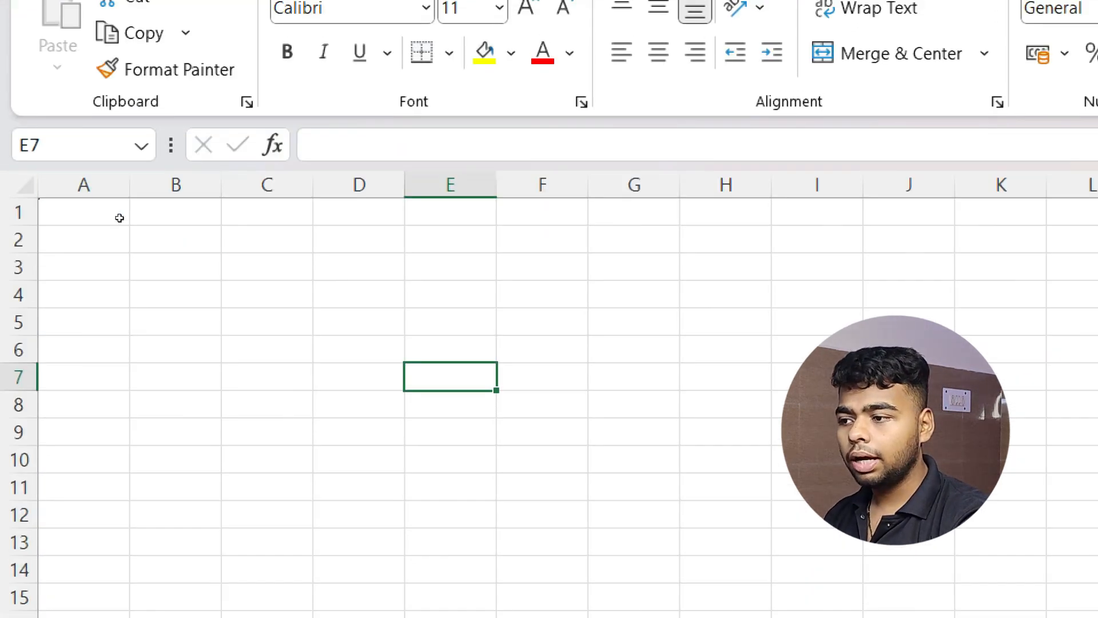
left_click(41, 175)
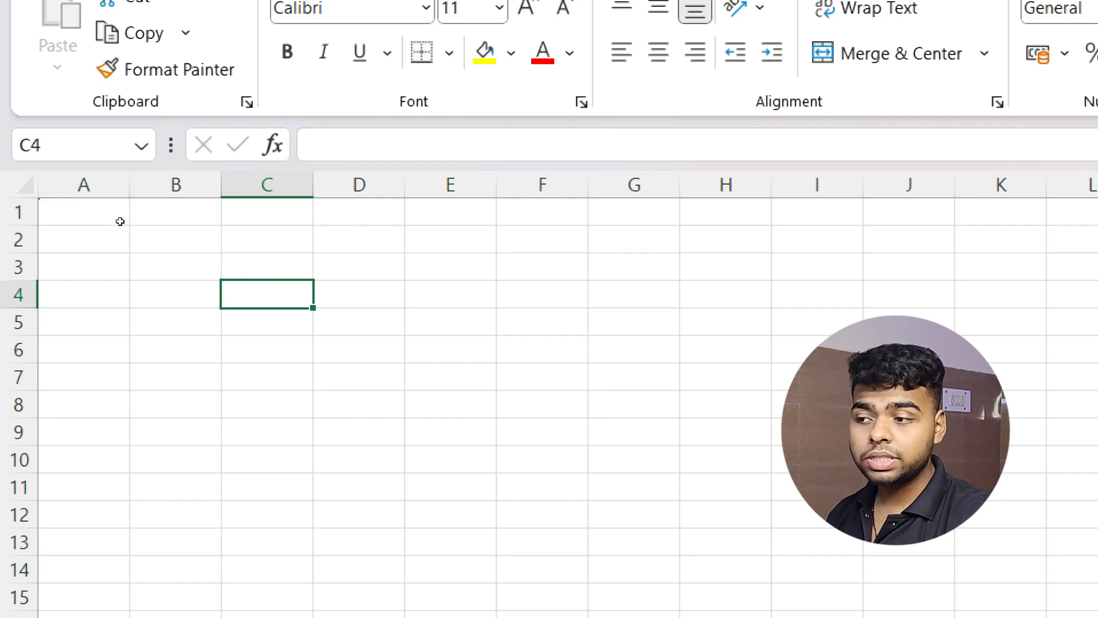
key("Down")
key("Down")
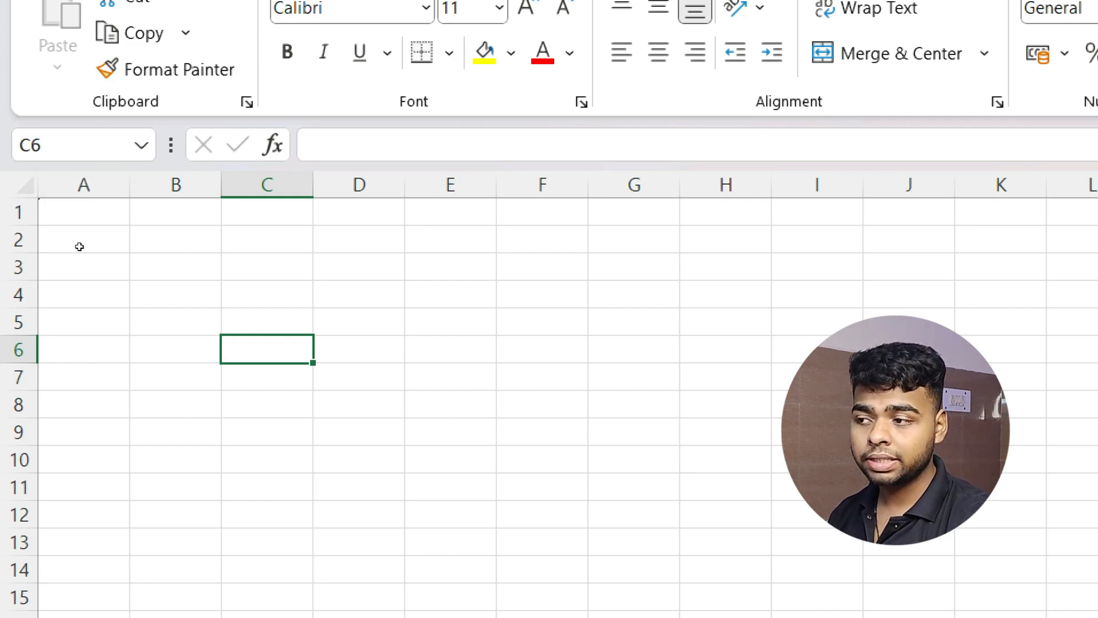
left_click(532, 239)
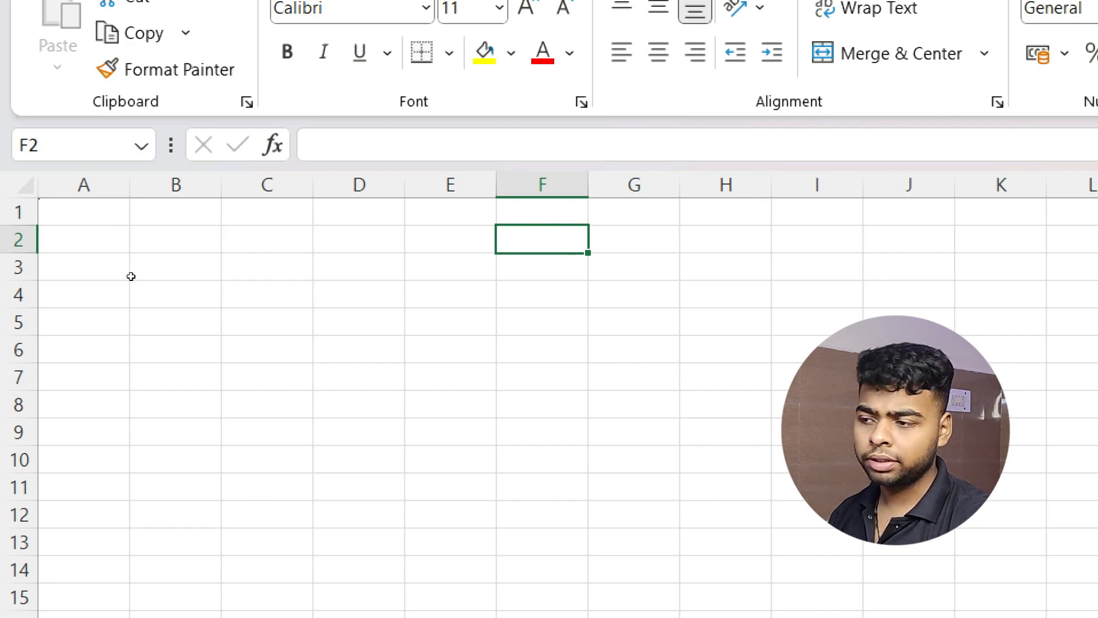
left_click(277, 403)
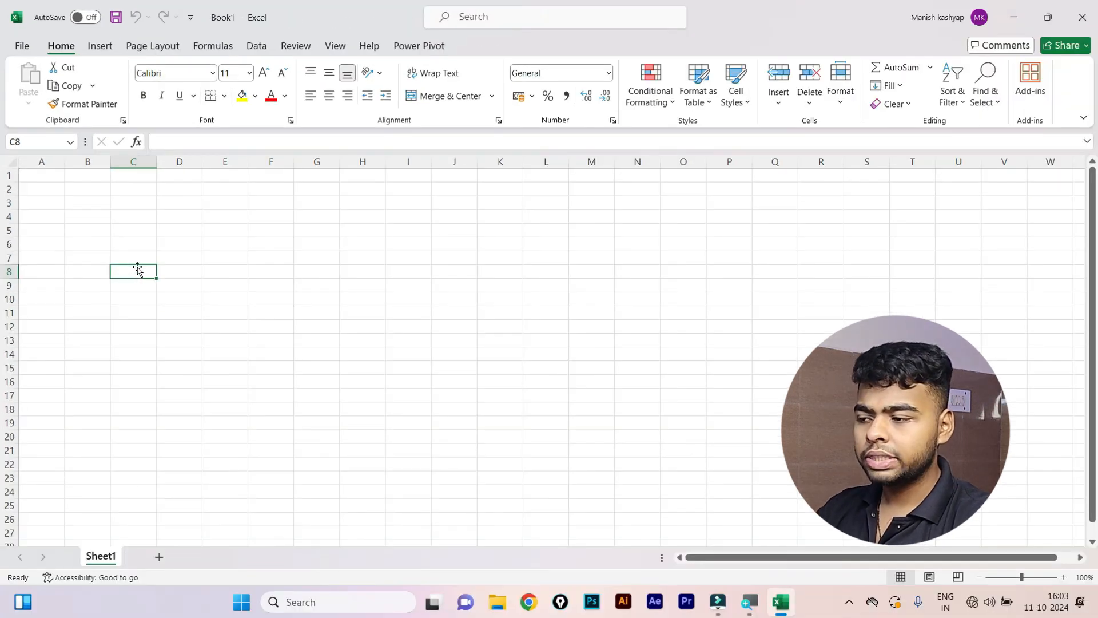
left_click(370, 410)
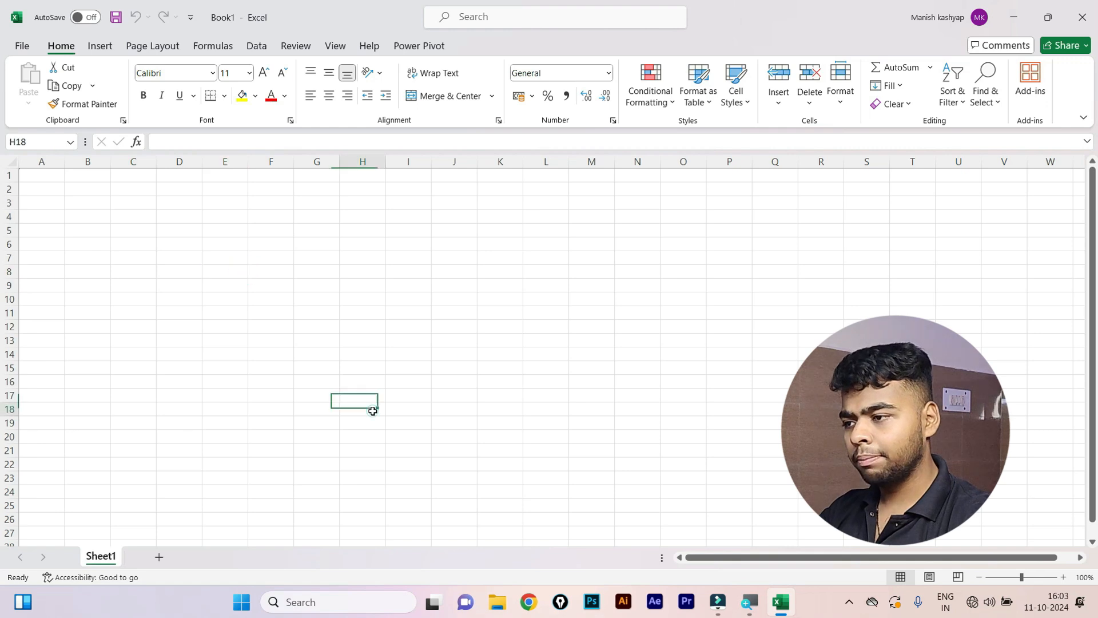
left_click(134, 245)
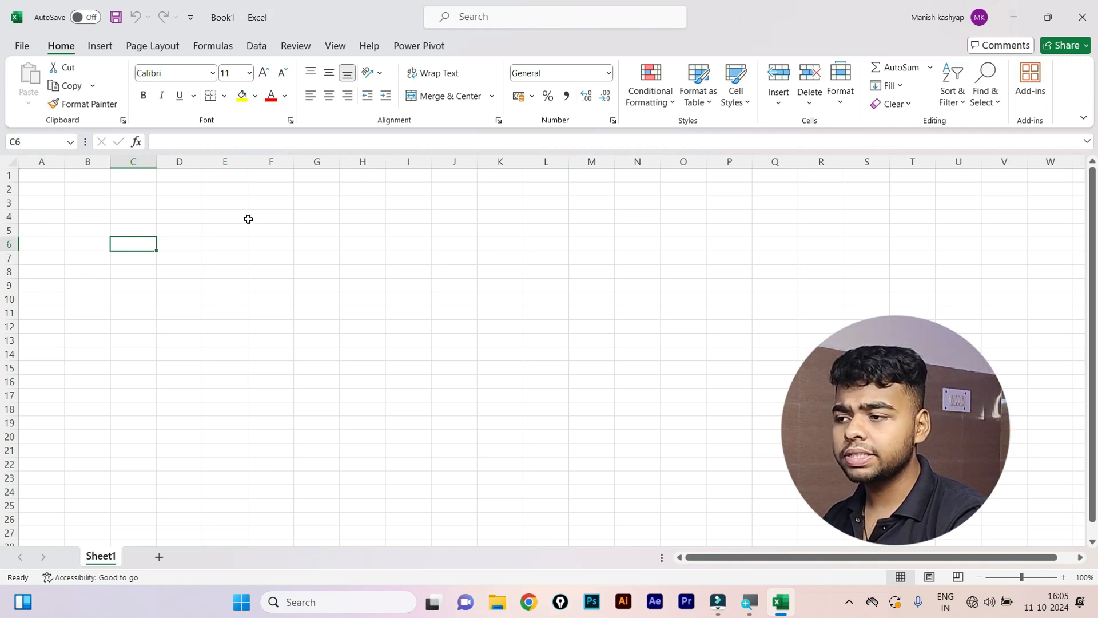
left_click(272, 208)
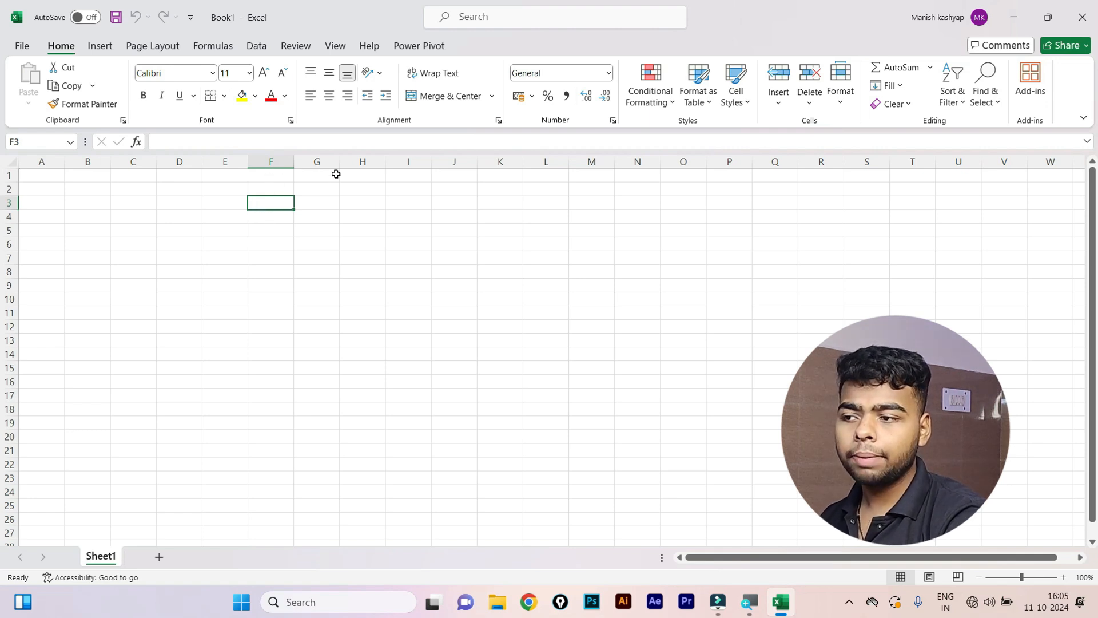
Select G1:N5 and apply Merge & Center to make one large cell.
left_click_drag(319, 173, 636, 231)
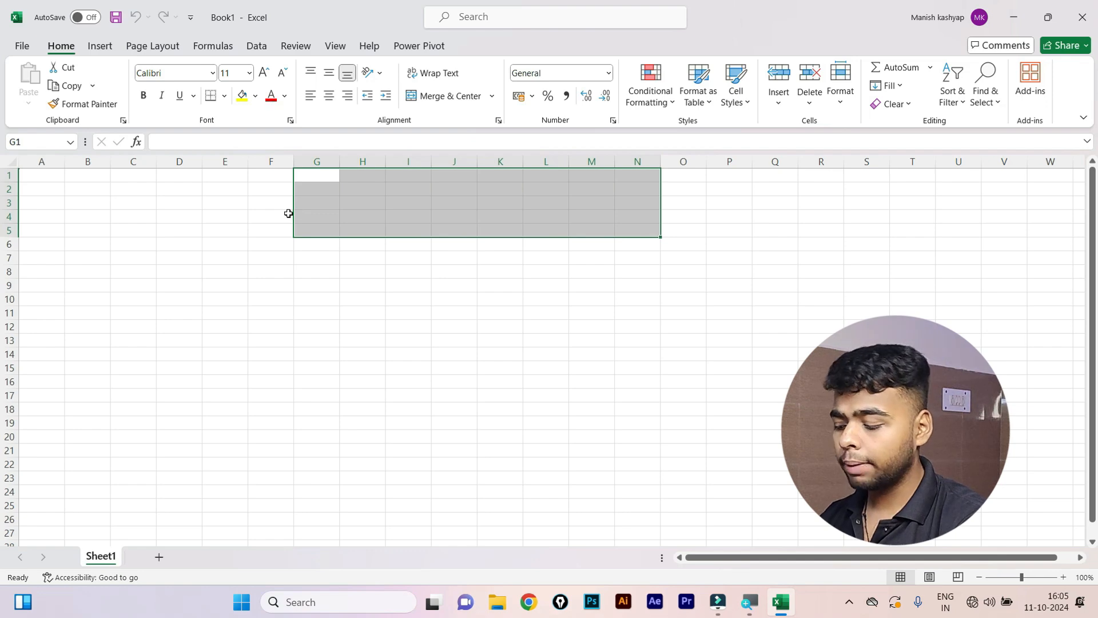
key("alt")
key("h")
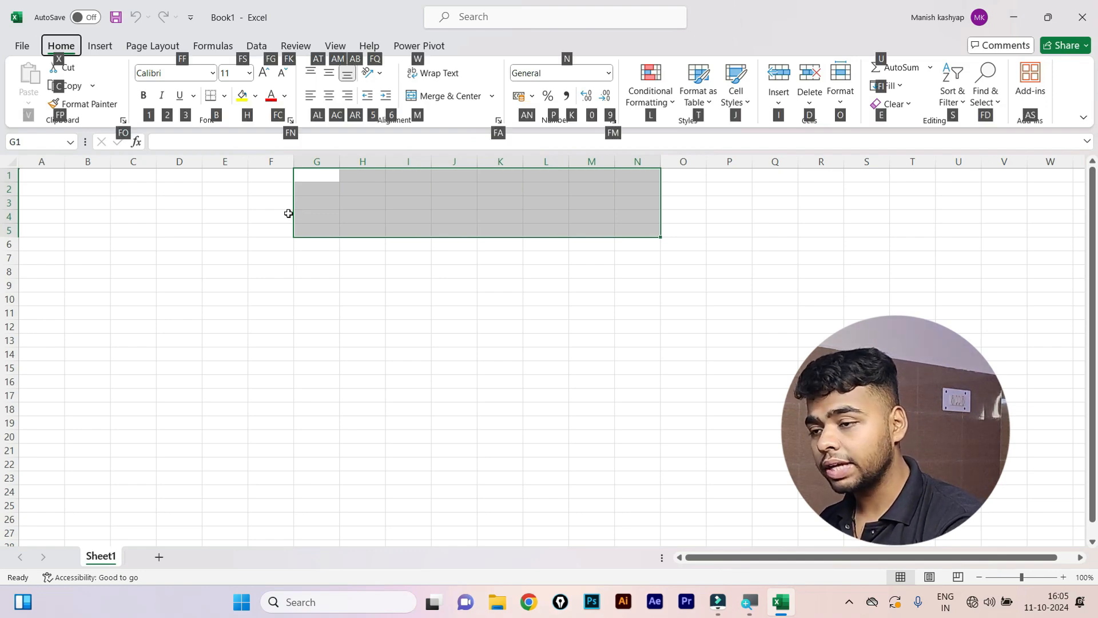
key("m")
key("c")
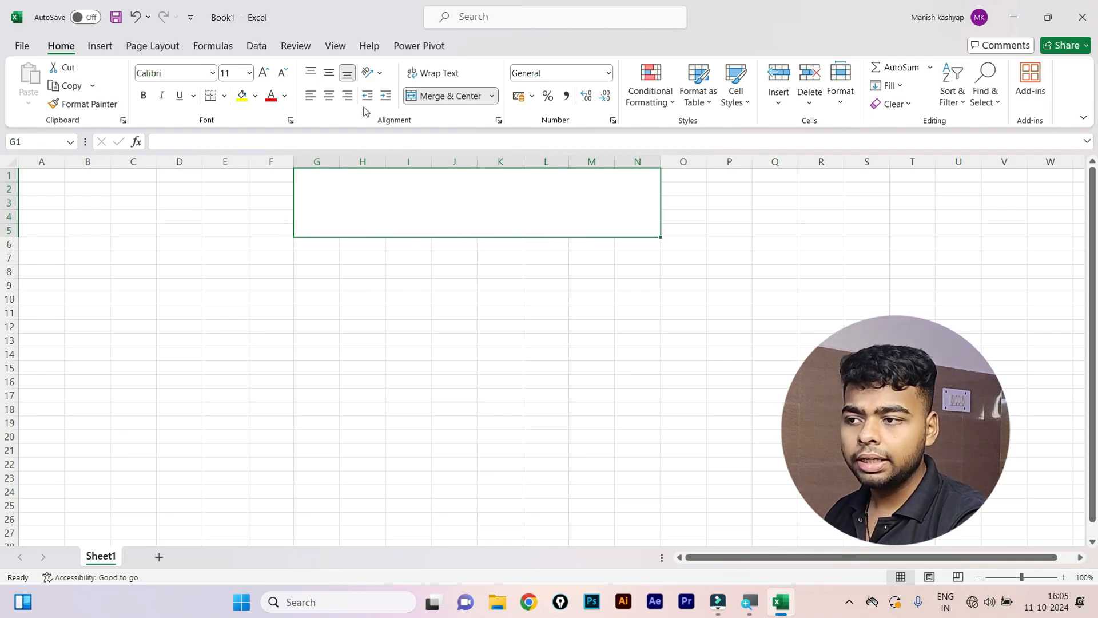
key("ctrl+z")
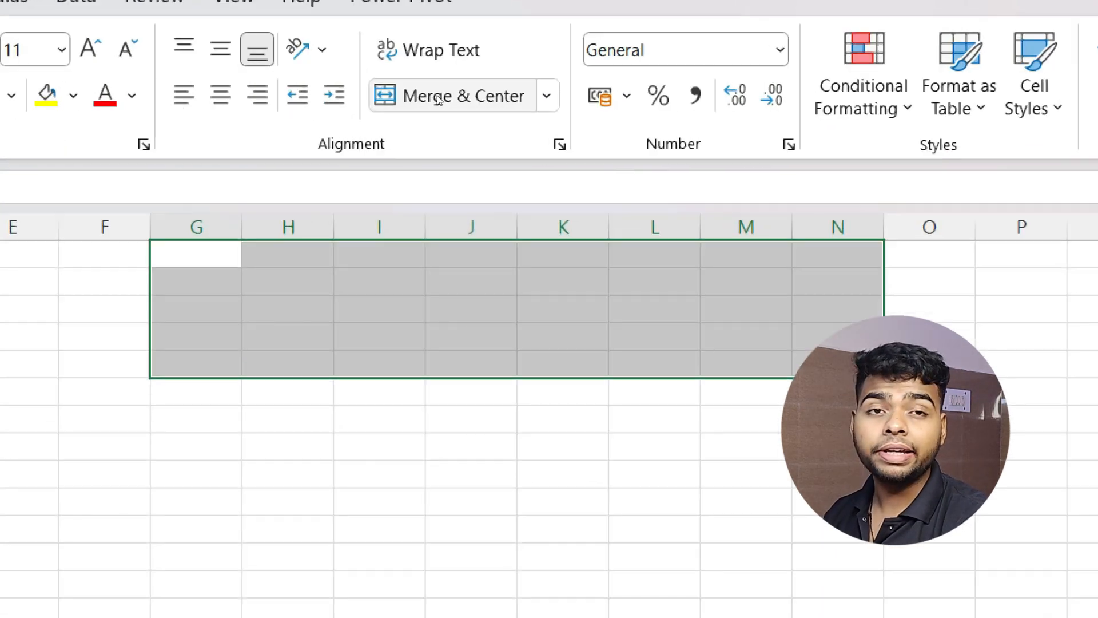
left_click(438, 98)
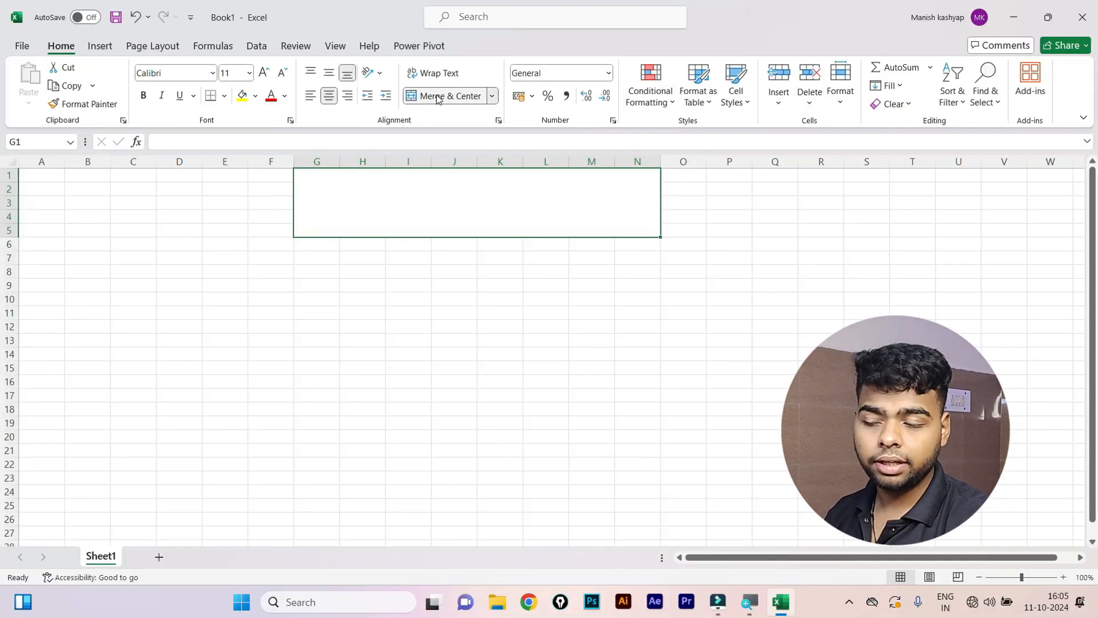
left_click(418, 301)
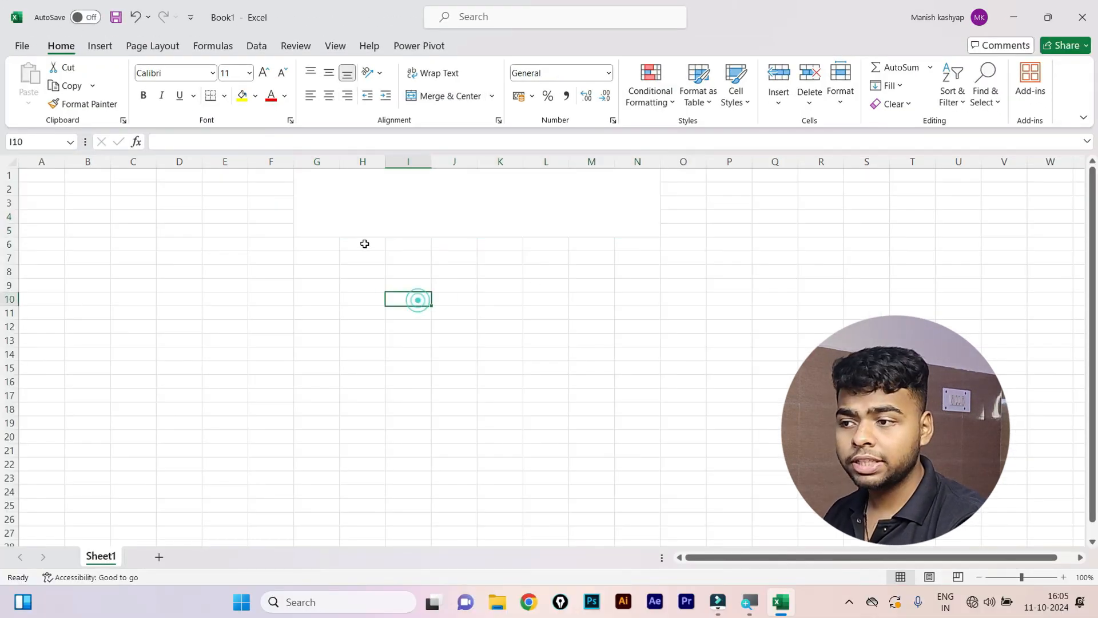
left_click(398, 224)
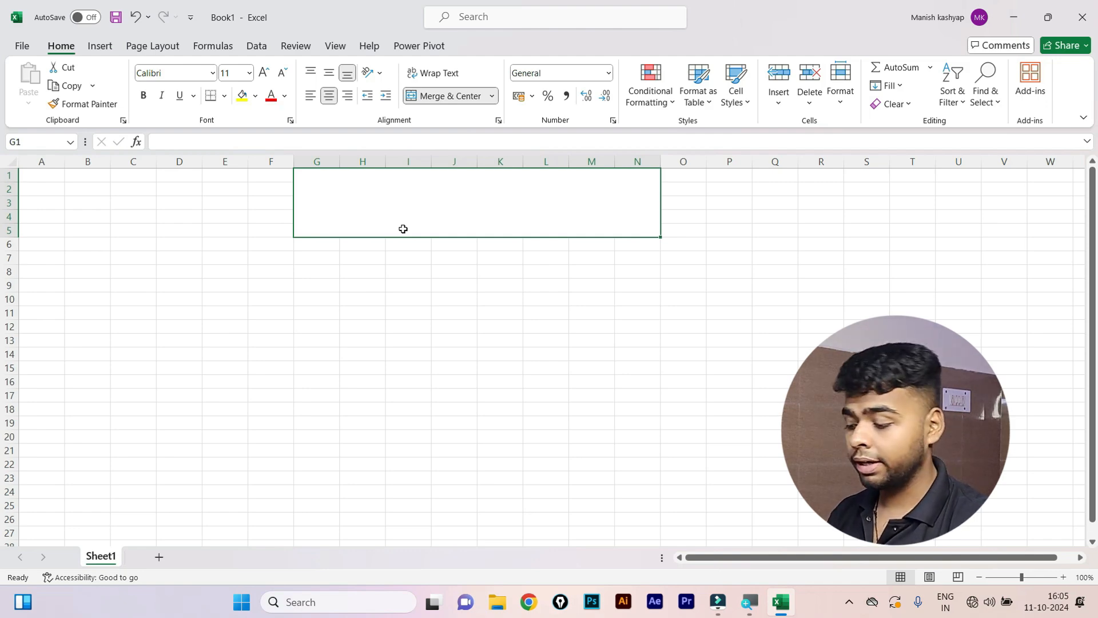
Enter the title 'Result Sheet' in the merged cell and align it to the middle vertically.
type("Resul")
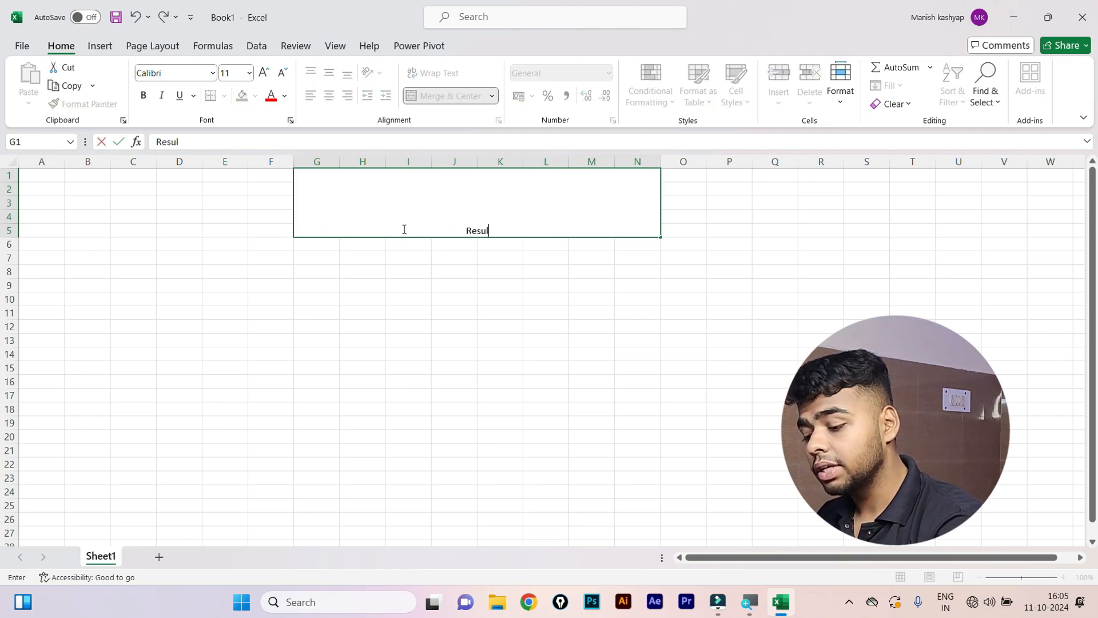
type("t Sheet")
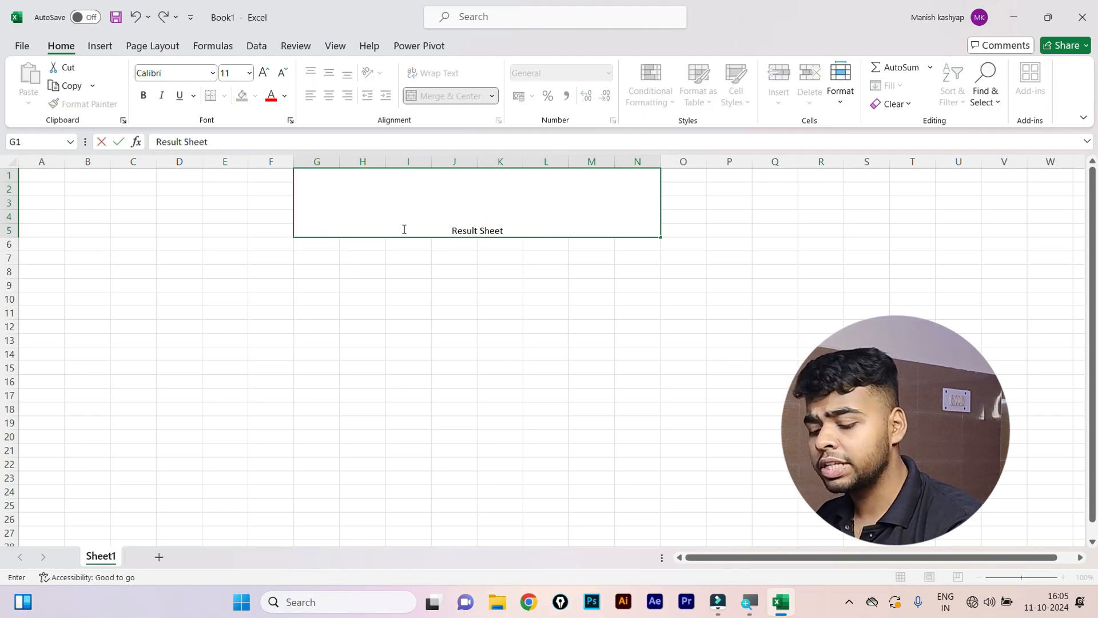
key("Return")
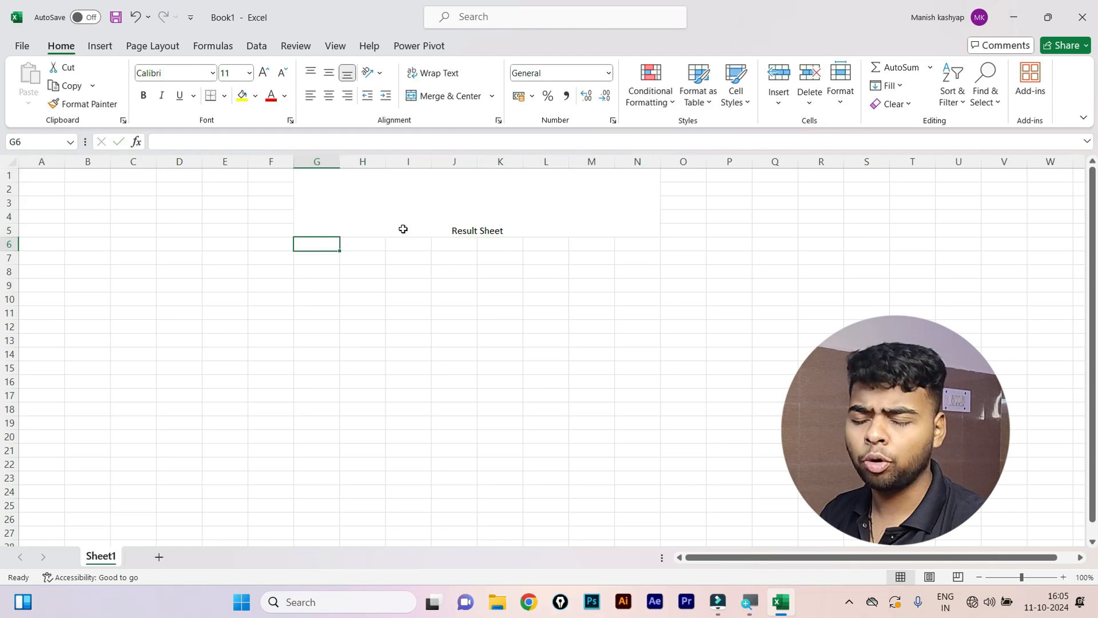
left_click(403, 229)
key("alt+h")
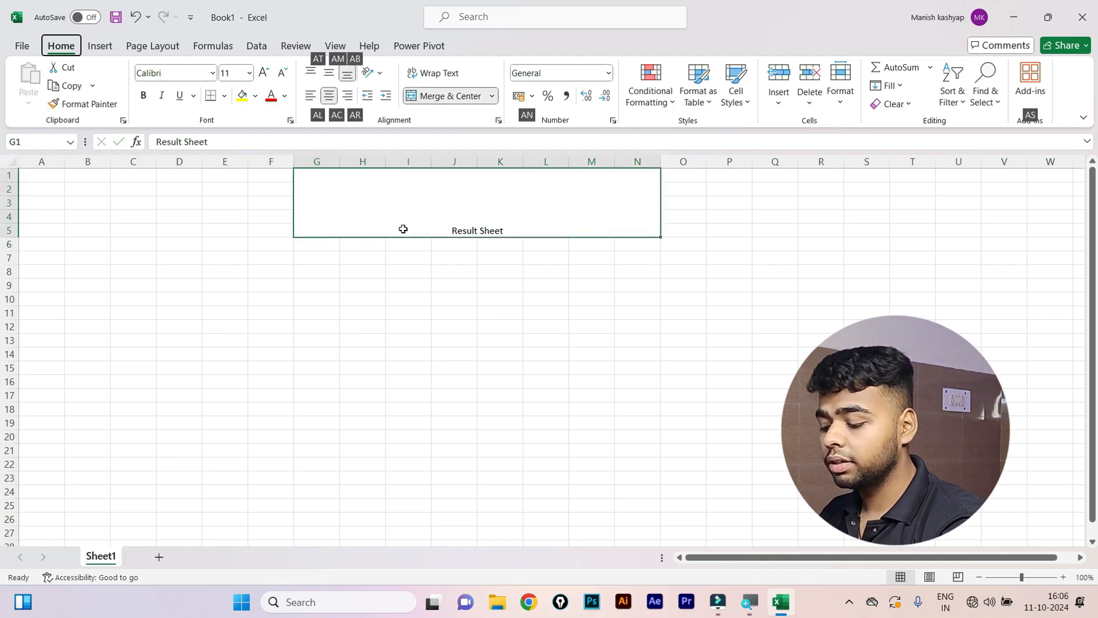
key("a")
key("l")
key("a")
key("m")
Set the Result Sheet title's font size to 36 pt.
key("f")
key("s")
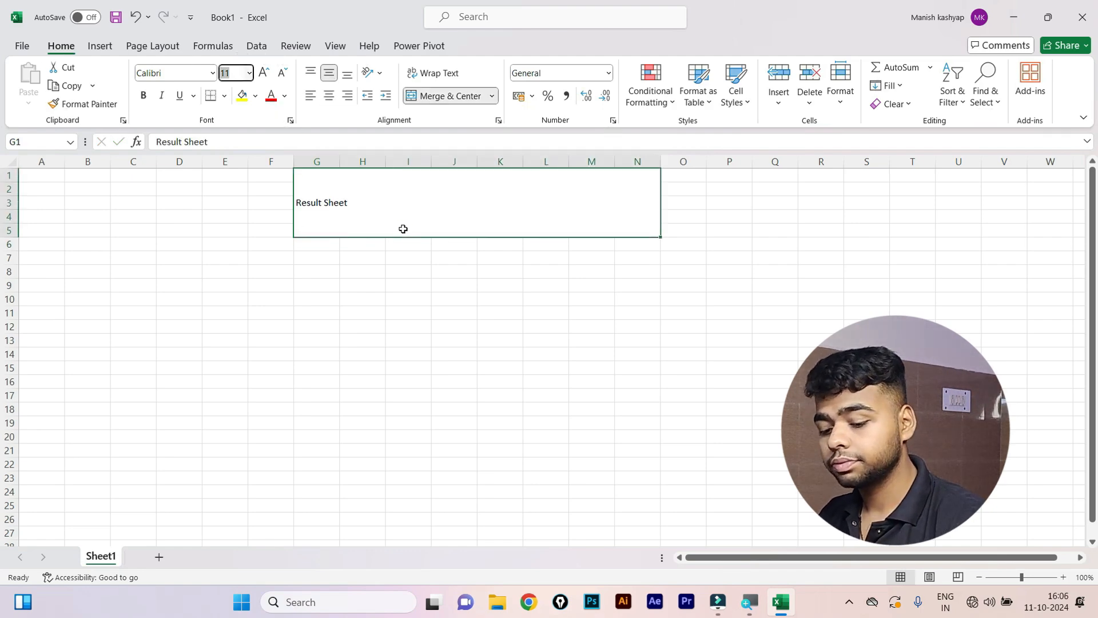
key("Down")
key("Down")
key("Down")
key("Down")
key("Down")
key("Down")
key("Down")
key("Down")
key("Down")
key("Down")
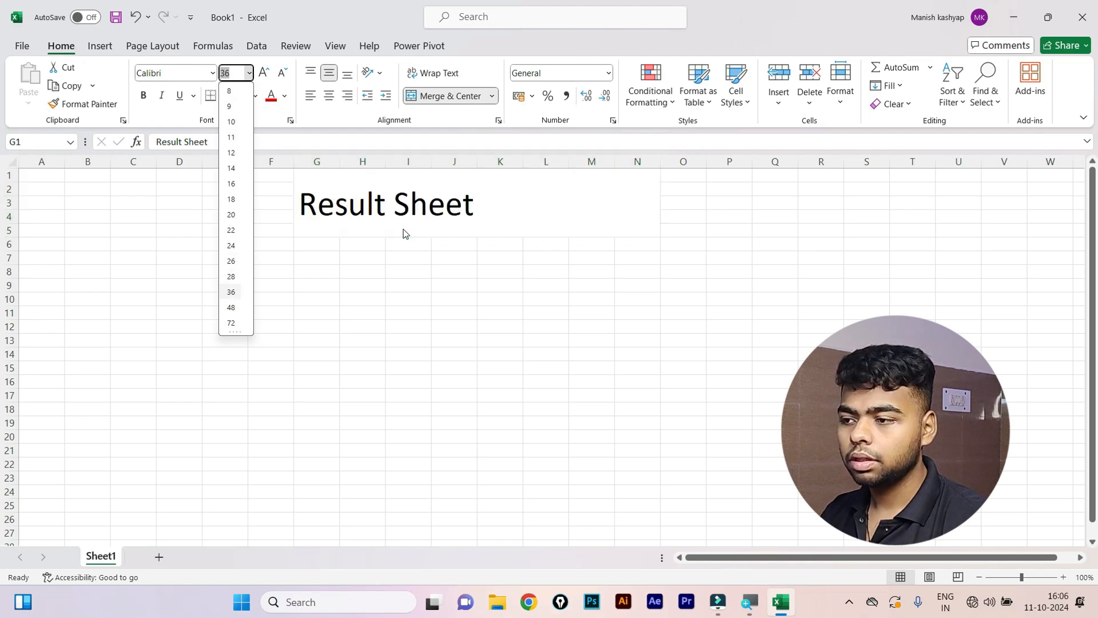
left_click(350, 298)
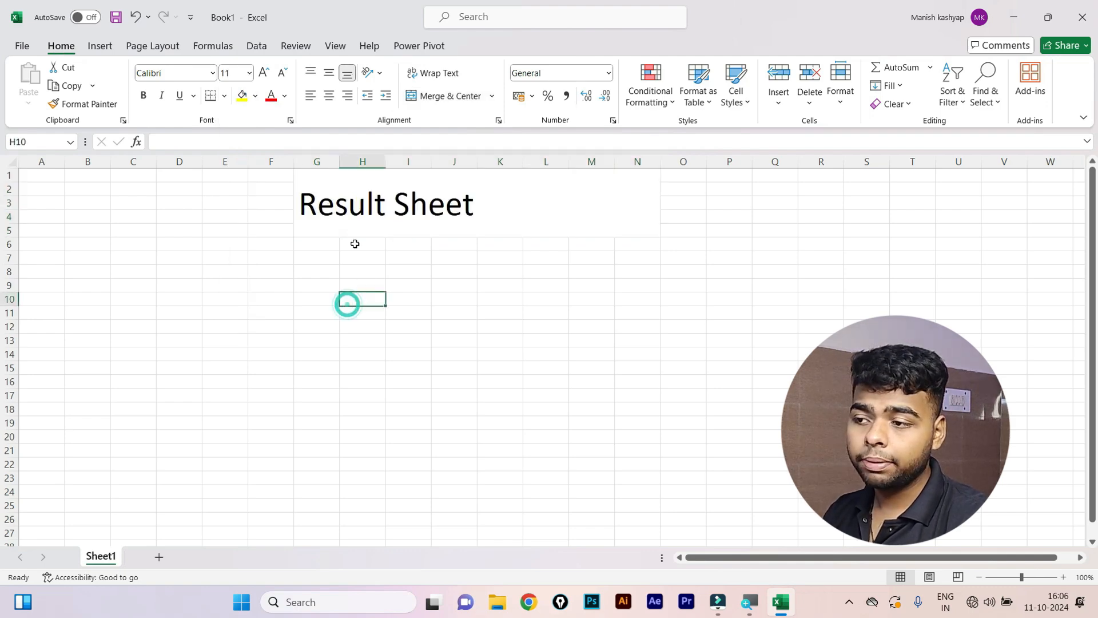
Centre the Result Sheet title horizontally across its merged block.
left_click(368, 219)
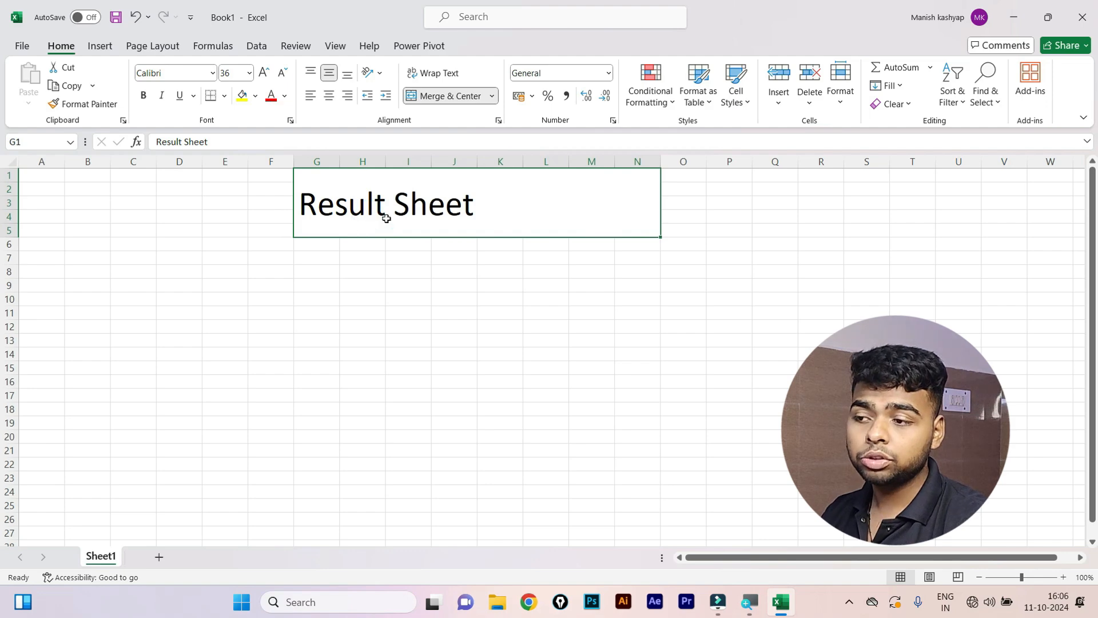
key("alt+h")
key("a")
key("c")
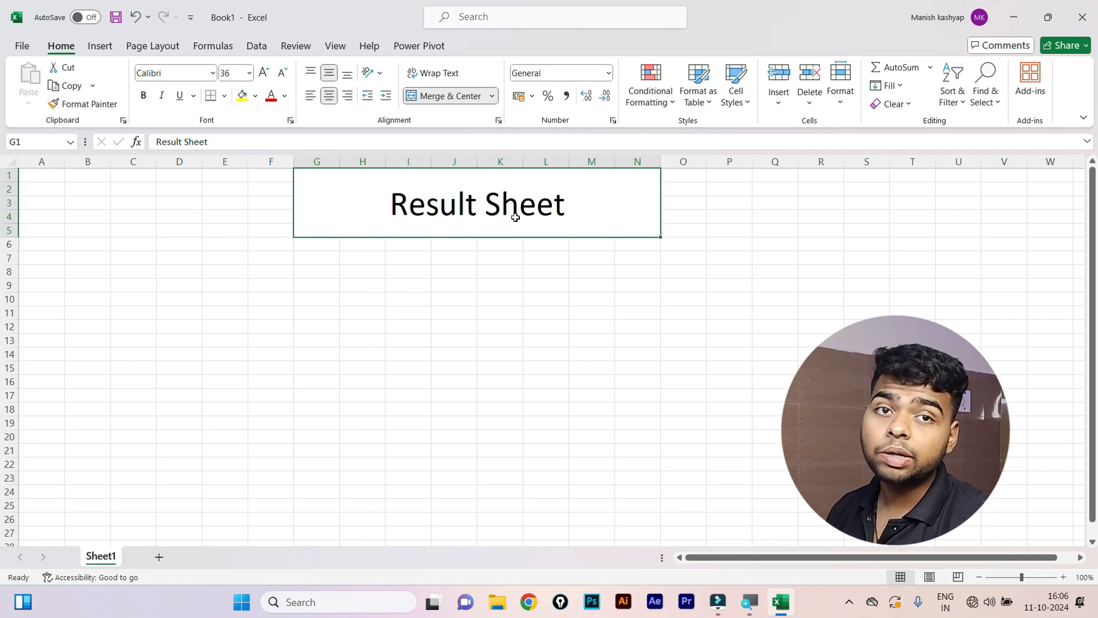
left_click(249, 72)
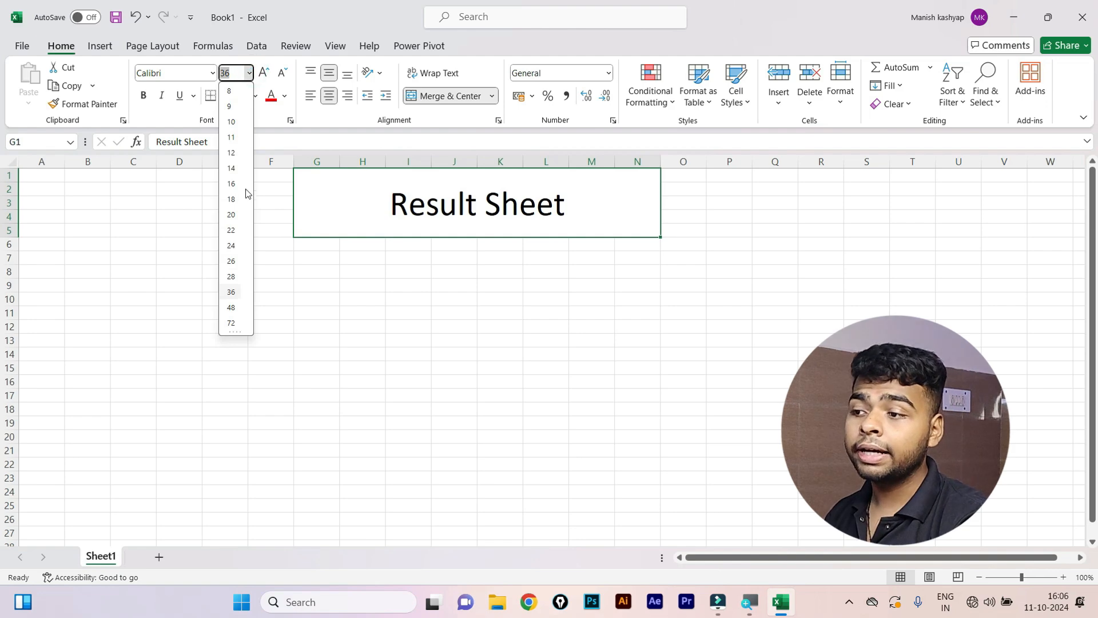
Set the title to 24 pt and make it bold.
left_click(238, 250)
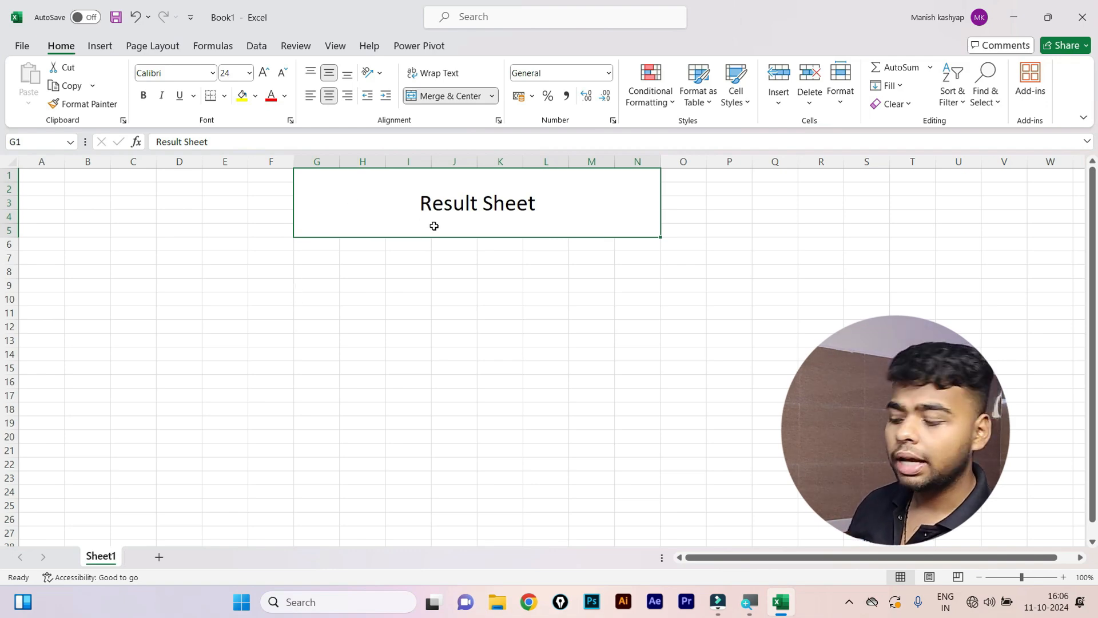
key("alt")
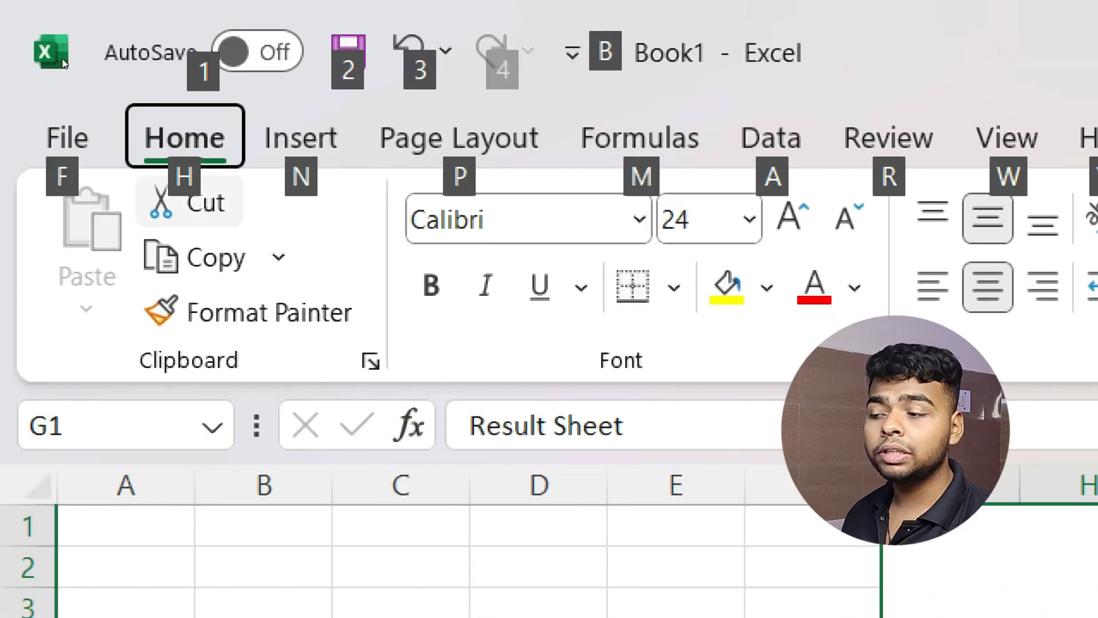
key("h")
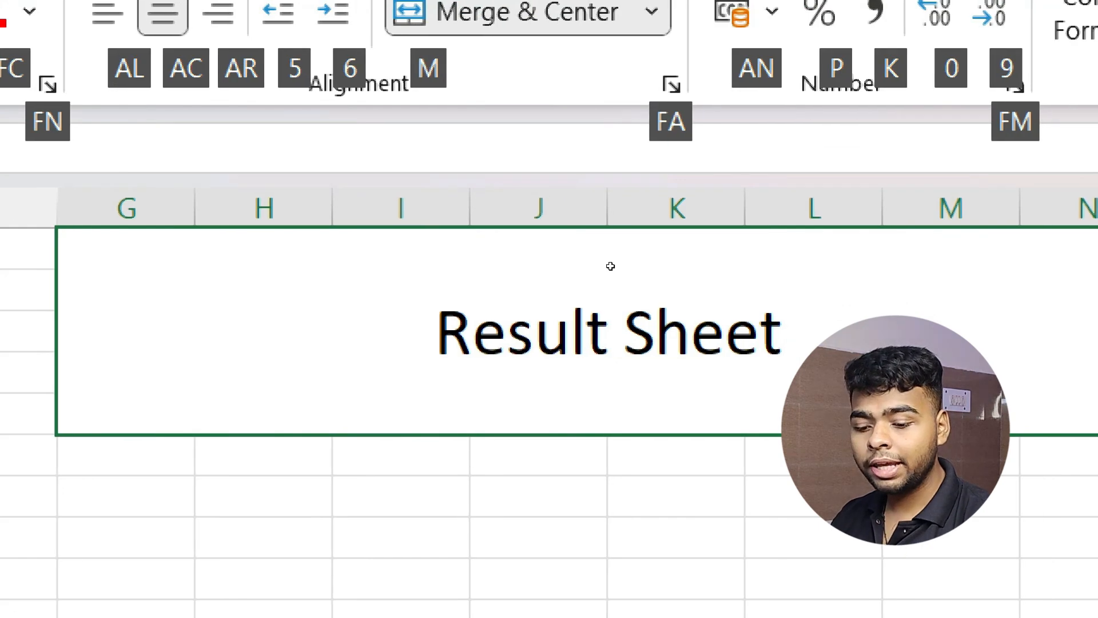
key("1")
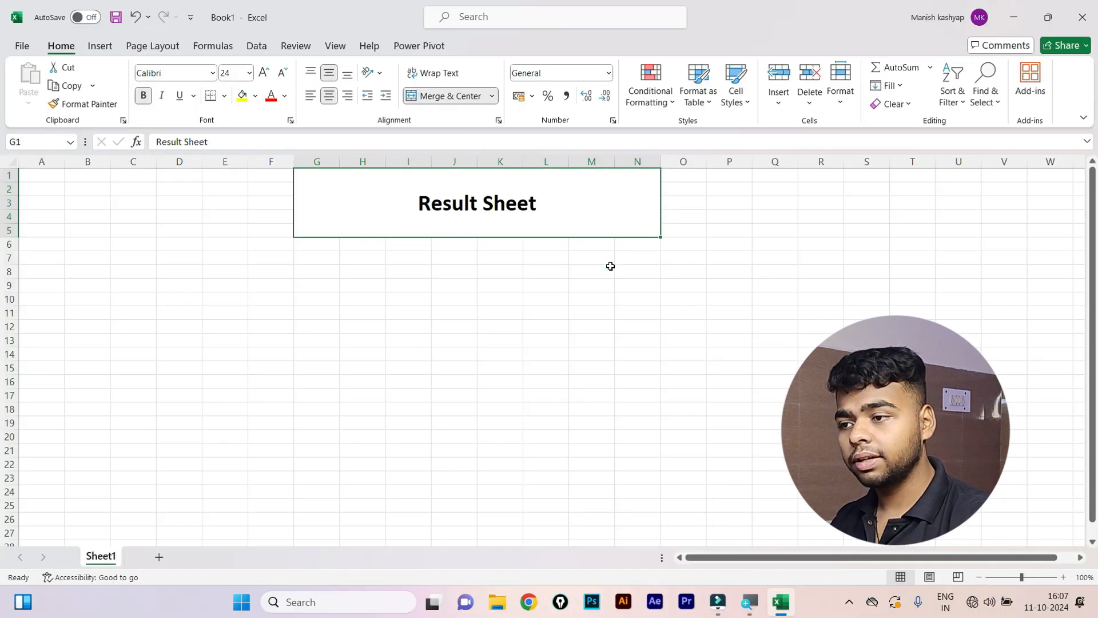
Adjust the title's font size until it settles at 48 pt.
left_click(263, 73)
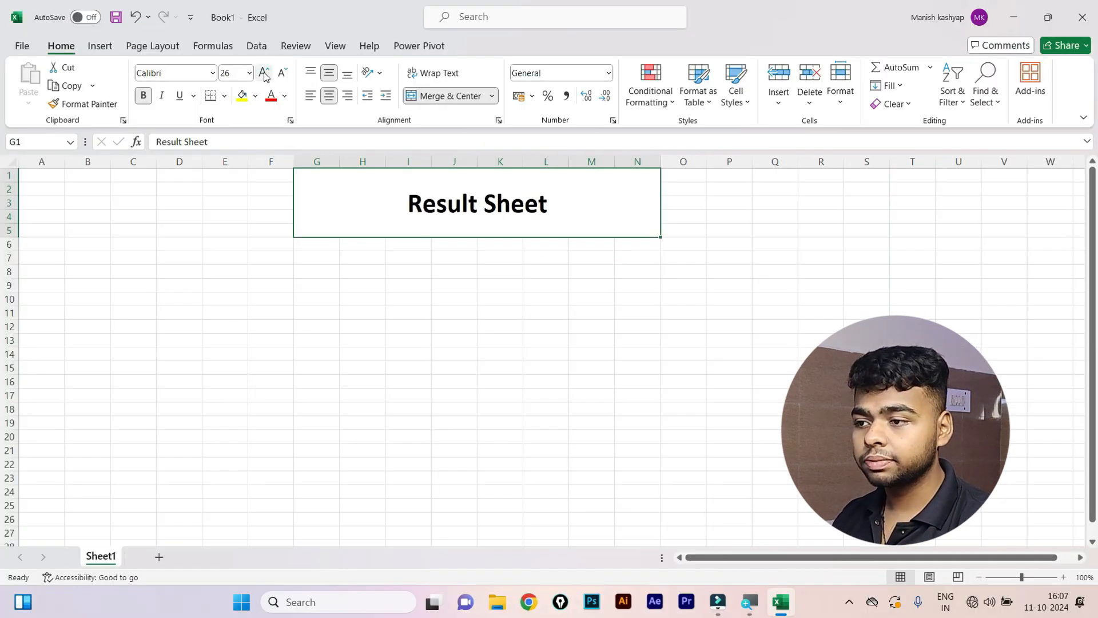
left_click(263, 74)
left_click(263, 74)
left_click(264, 74)
left_click(264, 74)
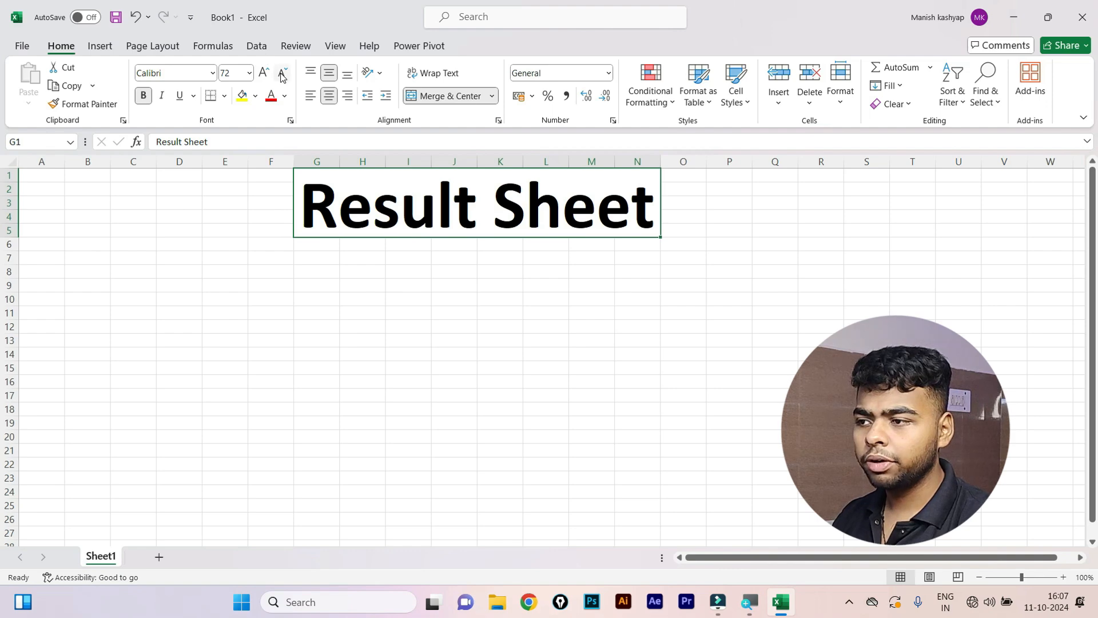
left_click(282, 74)
left_click(282, 74)
left_click(264, 74)
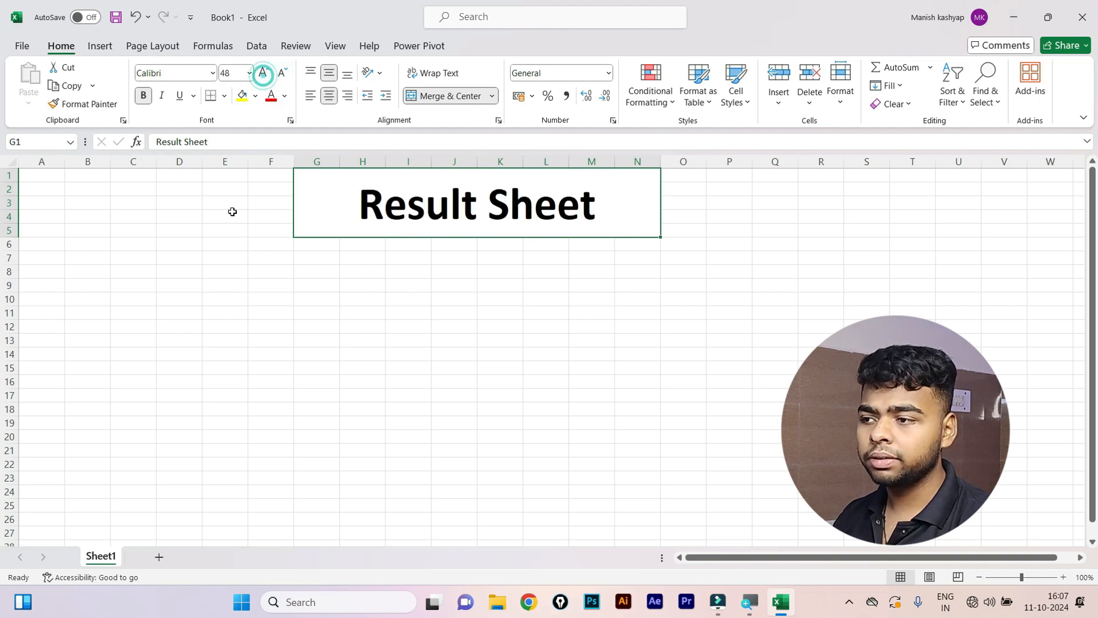
left_click(79, 325)
left_click(36, 296)
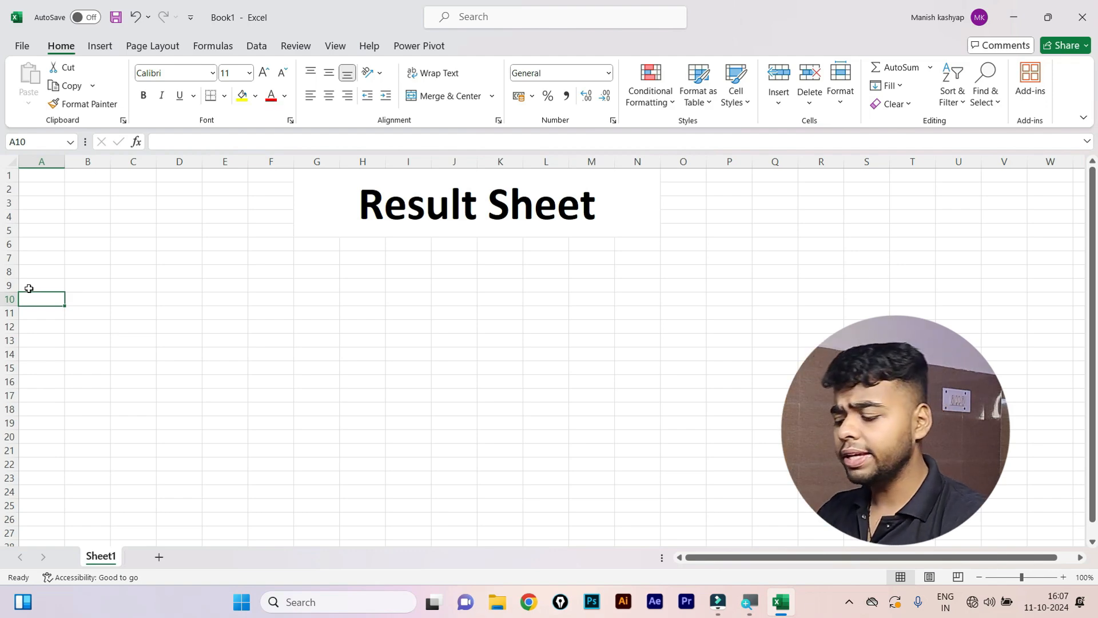
Enter headers roll no, name, hindi, eng and maths across A10:E10.
type("ro")
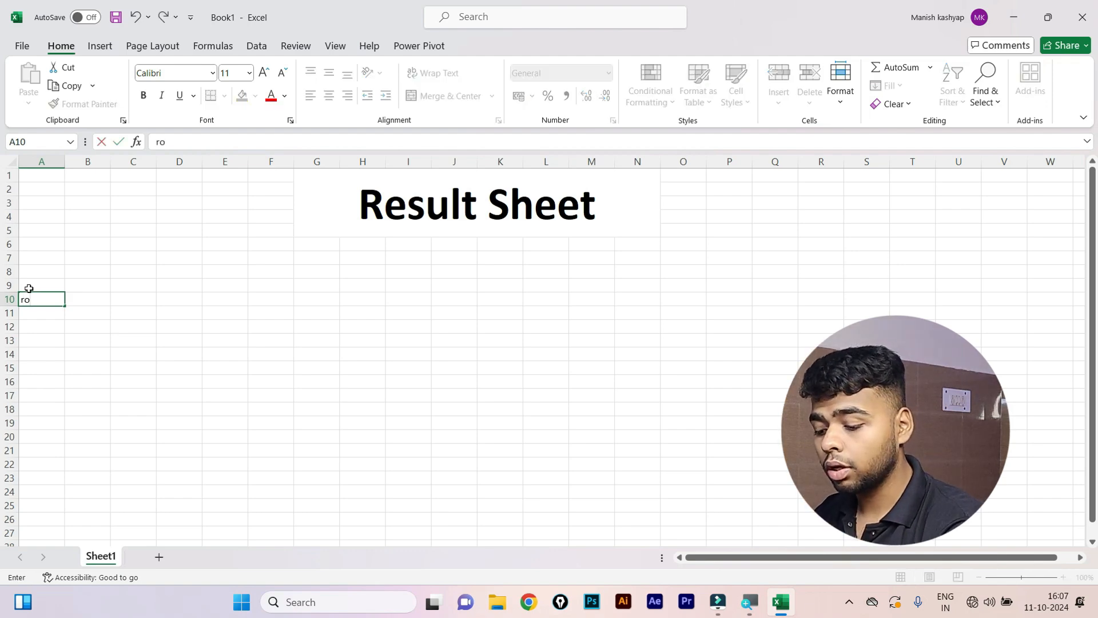
type("ll no")
key("Tab")
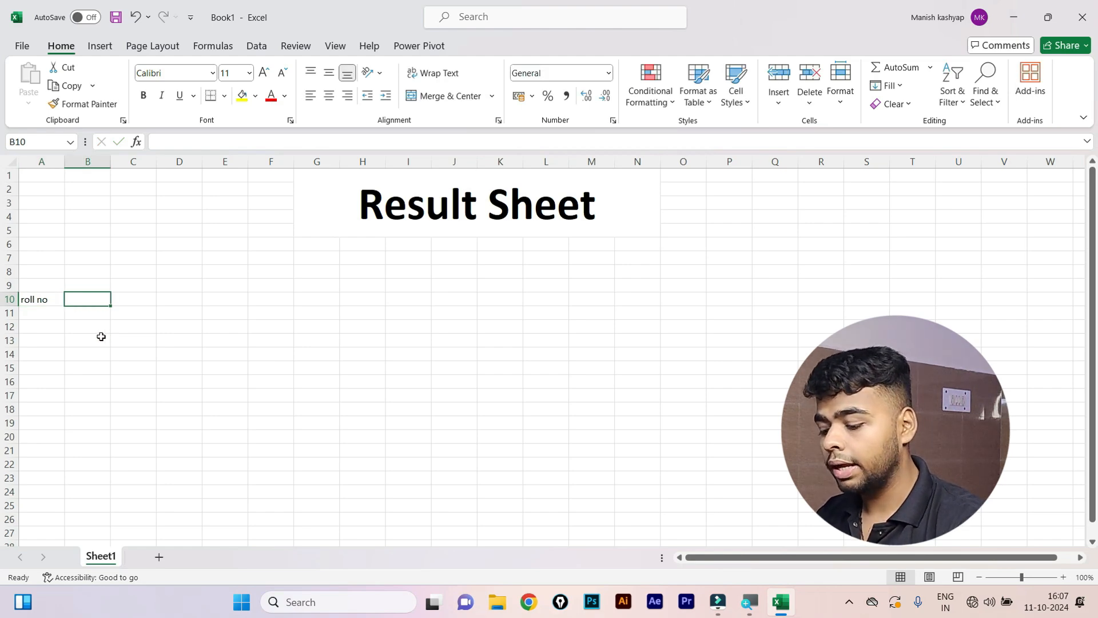
type("name")
key("Tab")
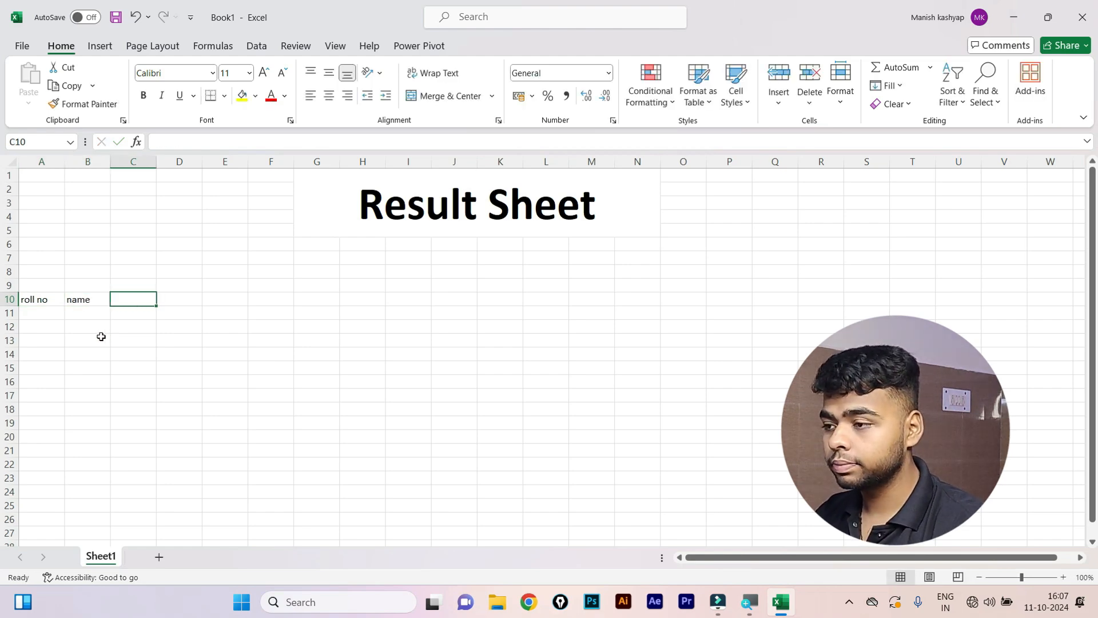
type("hin")
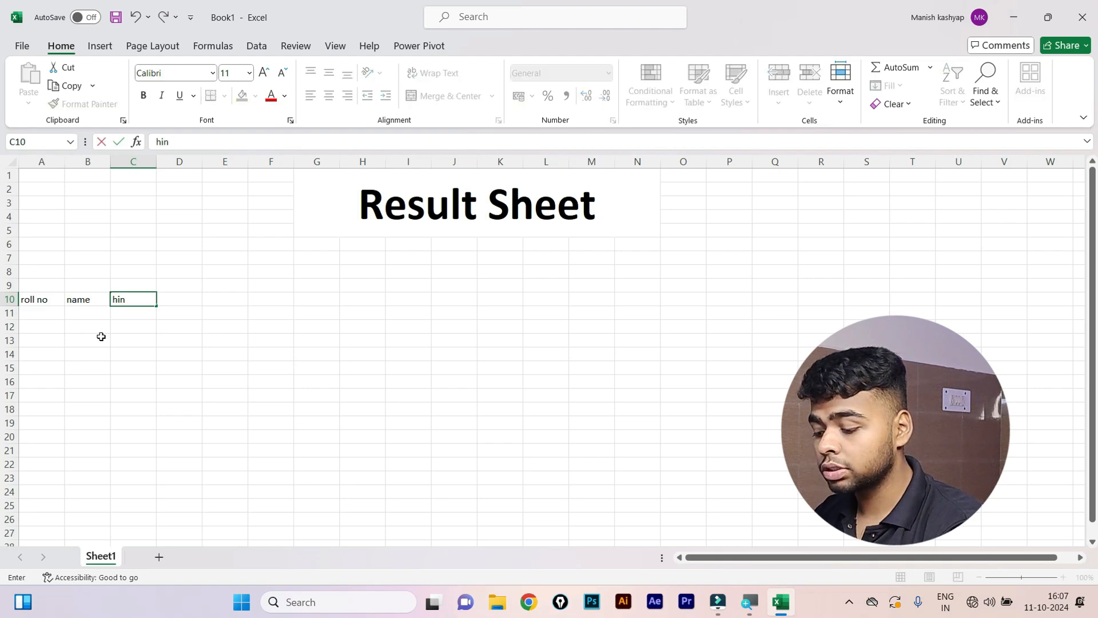
type("di")
key("Tab")
type("eng")
key("Tab")
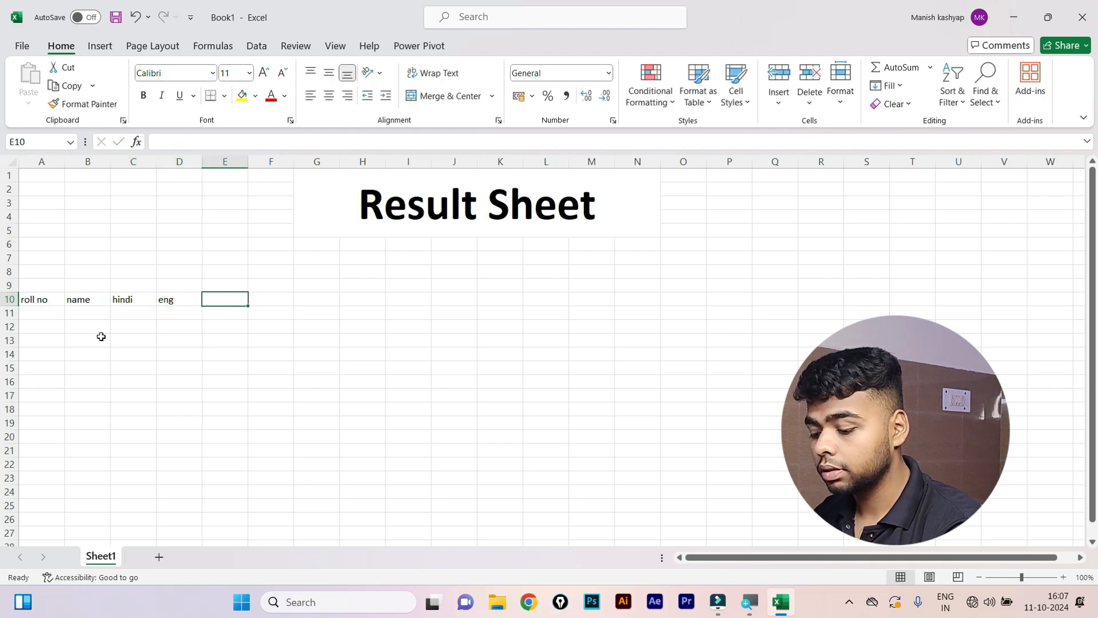
type("maths")
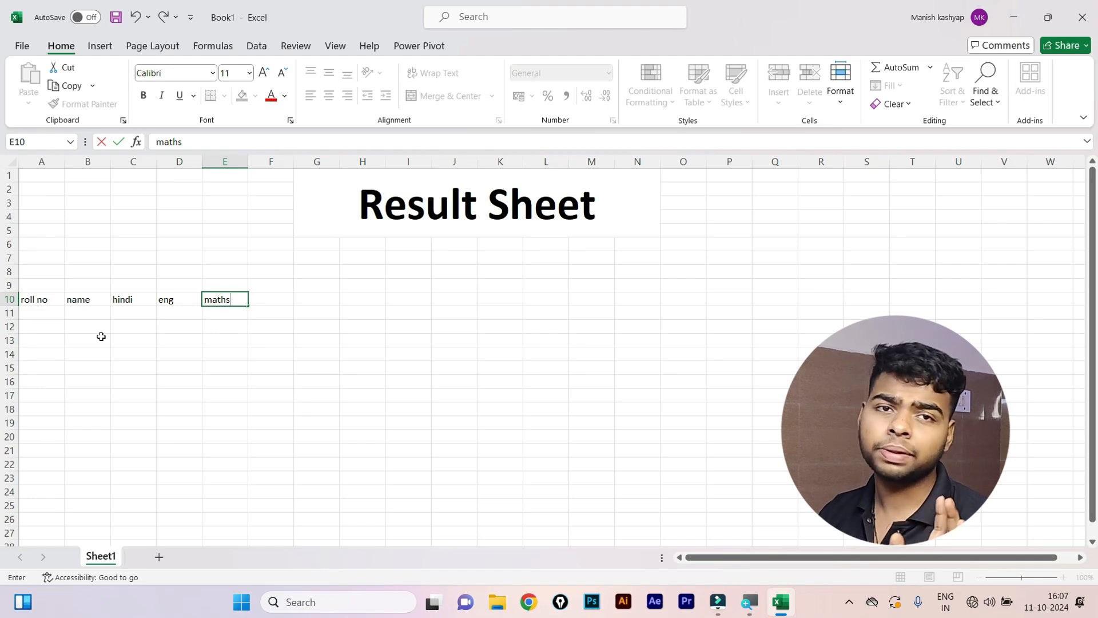
key("Tab")
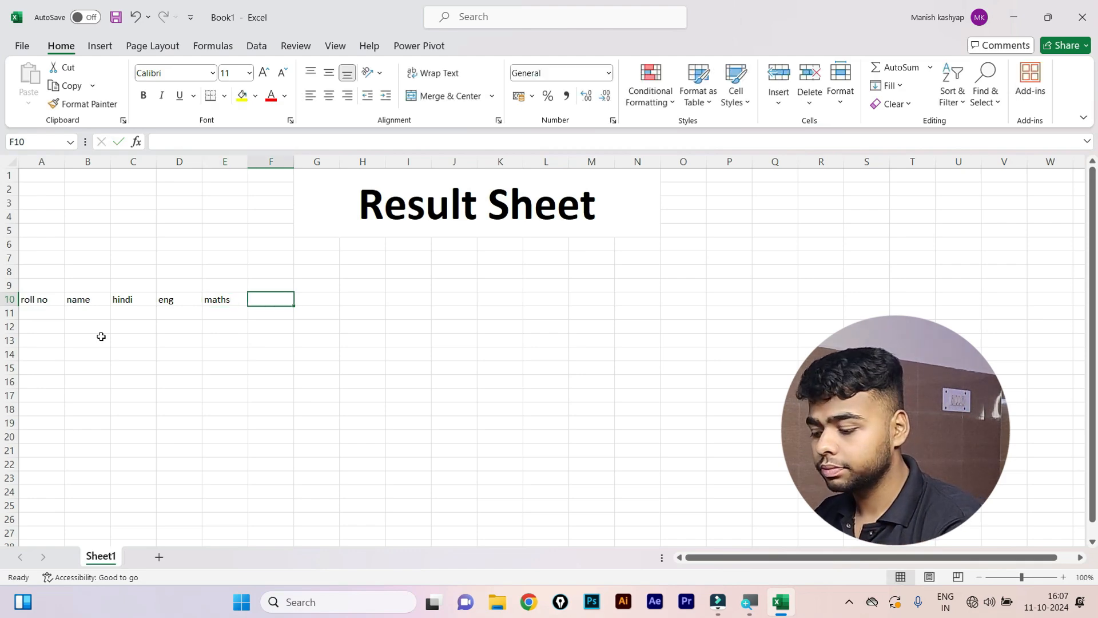
Add headers maths, sci, sst and total, correcting F10 to maths.
type("eng")
key("Tab")
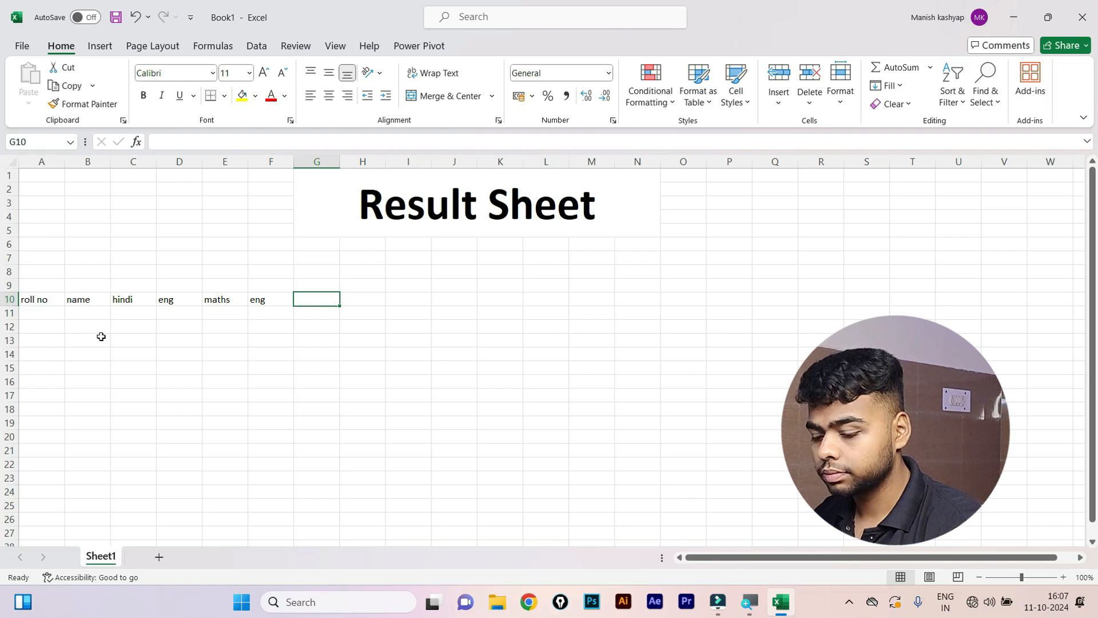
key("Left")
type("a")
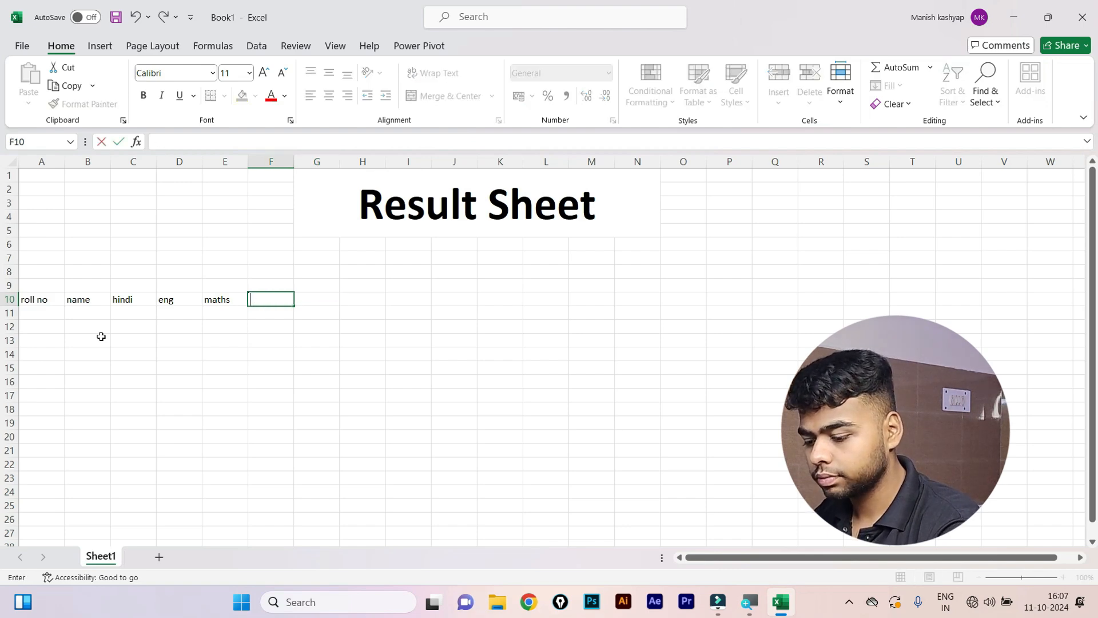
type("maths")
key("Tab")
type("sc")
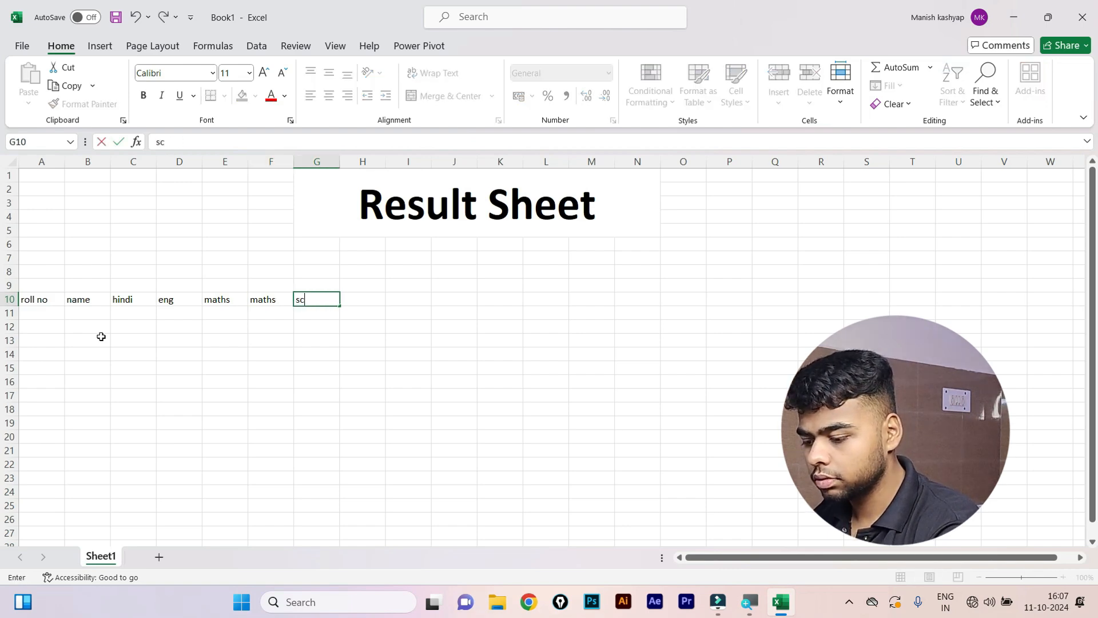
type("i")
key("Tab")
type("sst")
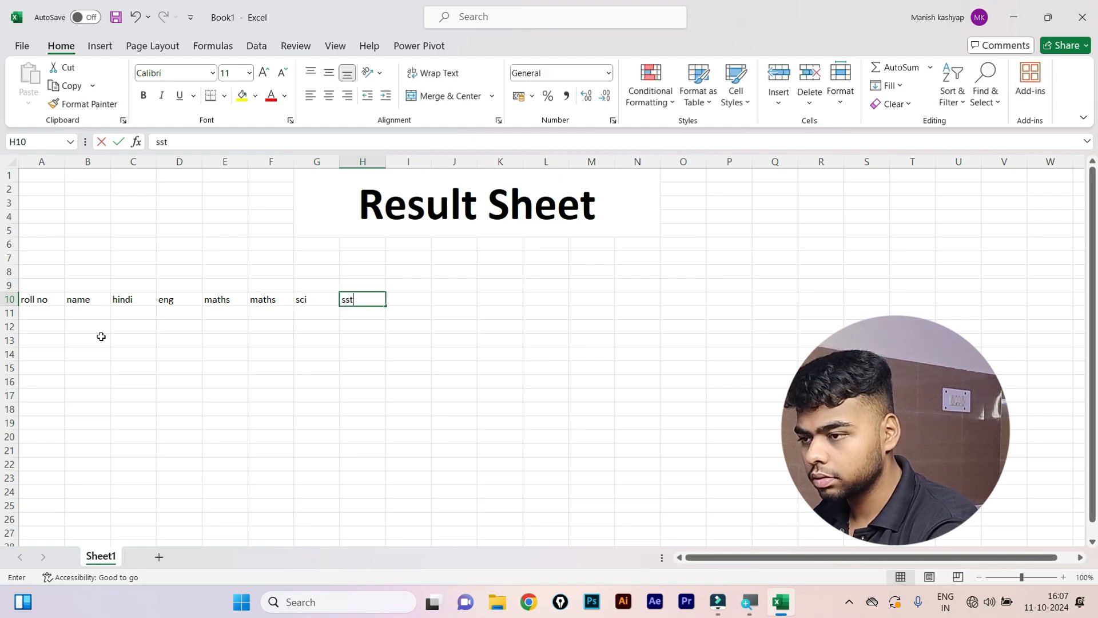
key("Tab")
type("tota")
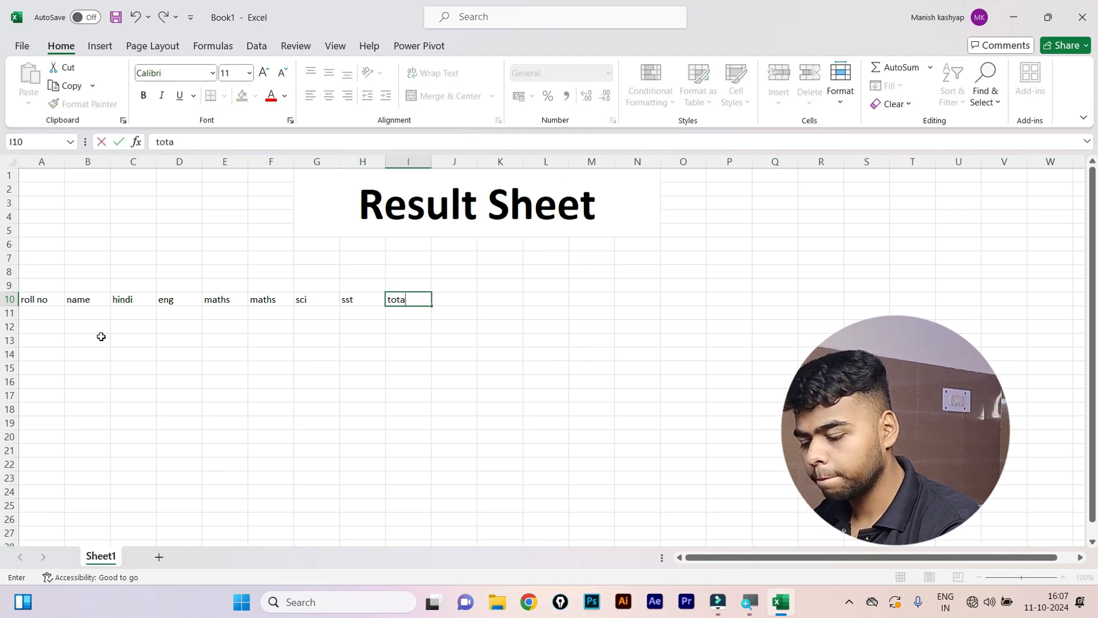
type("l")
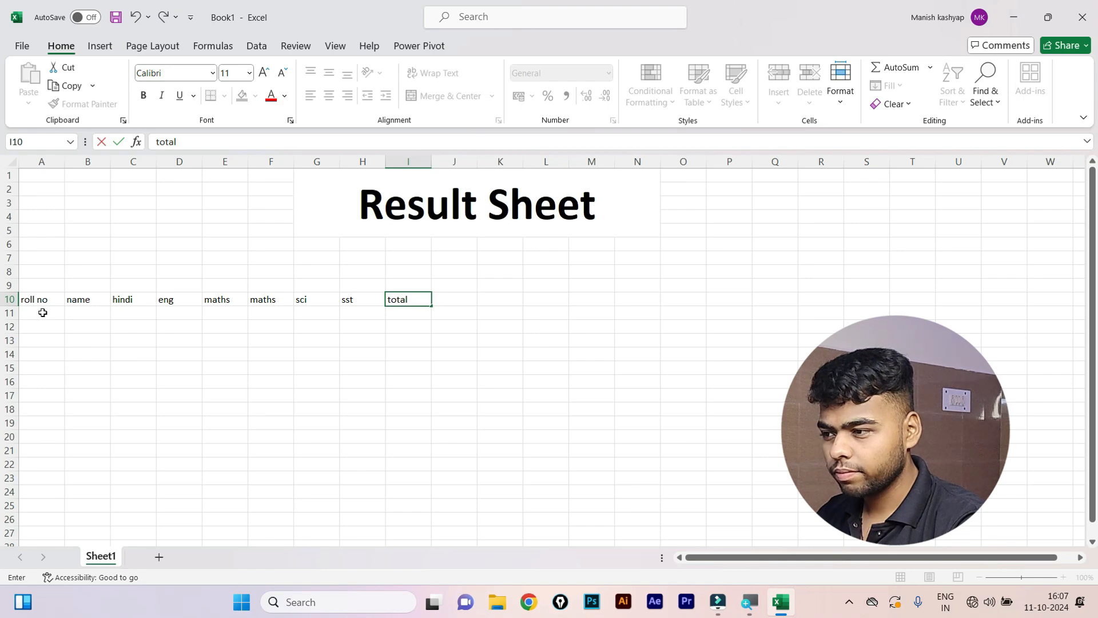
Enter roll number 1 in A11 and clear the extra 2 from A12.
left_click(43, 312)
scroll(69, 319, "up", 4, "ctrl")
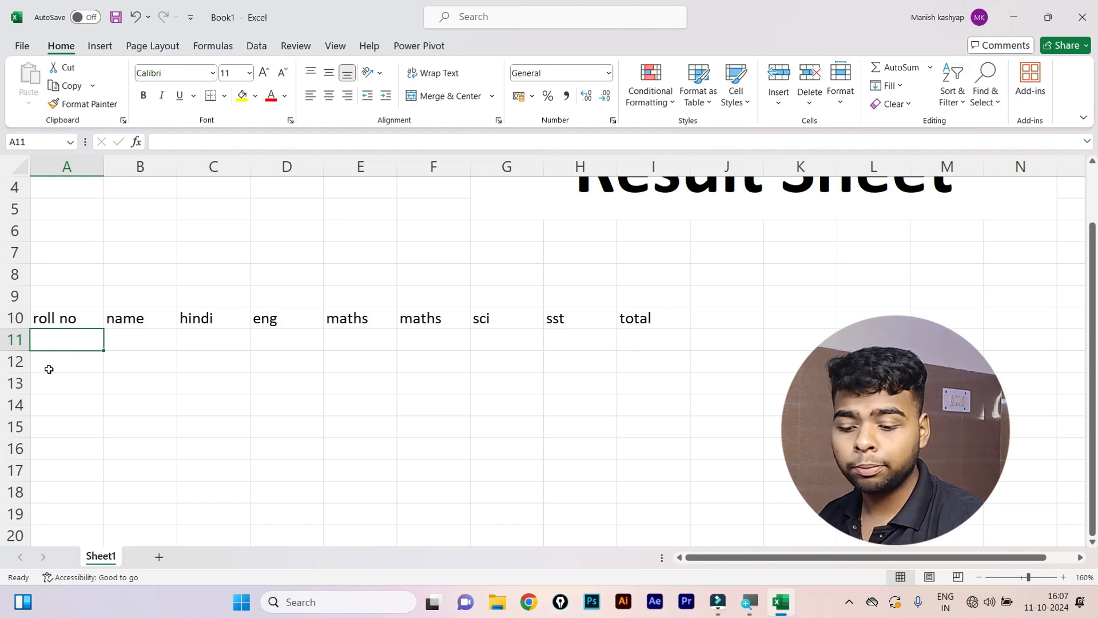
type("1")
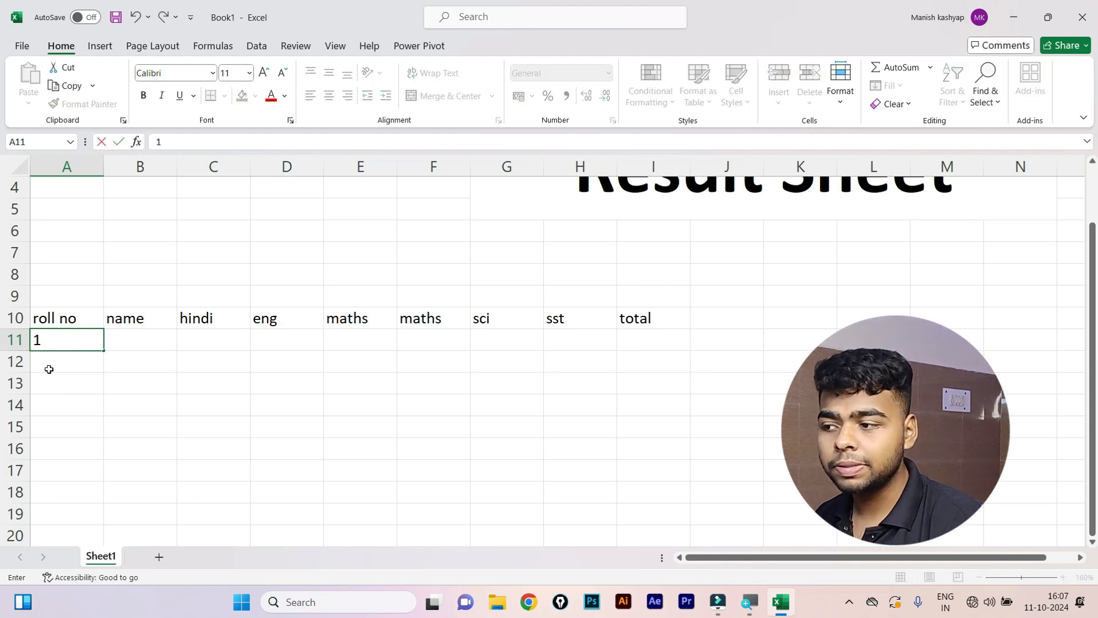
key("Return")
type("2")
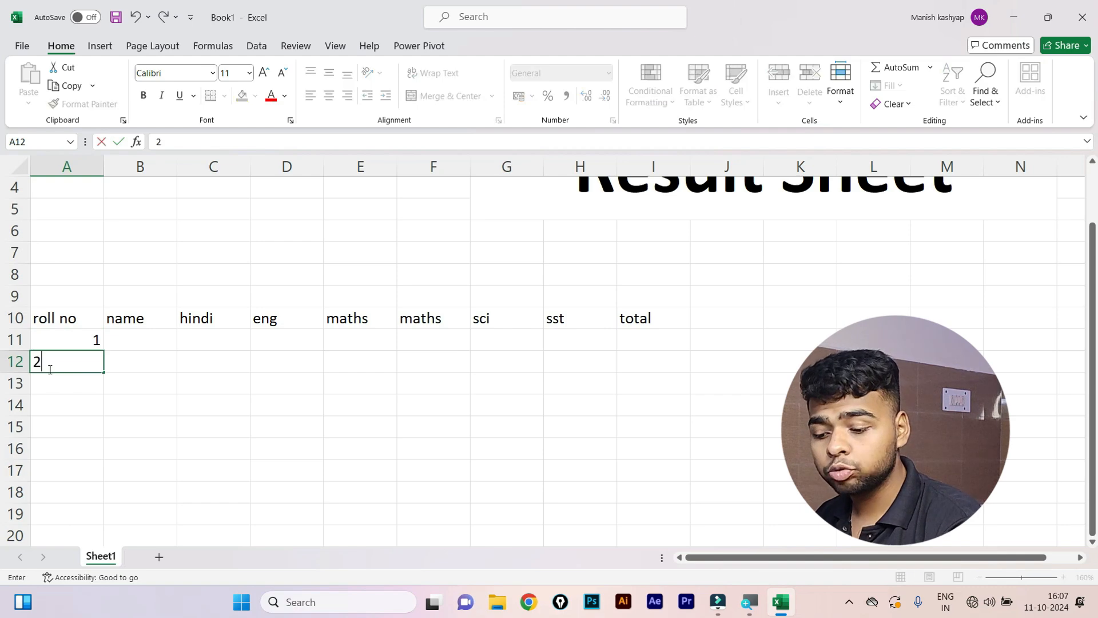
key("Return")
left_click(49, 369)
key("Delete")
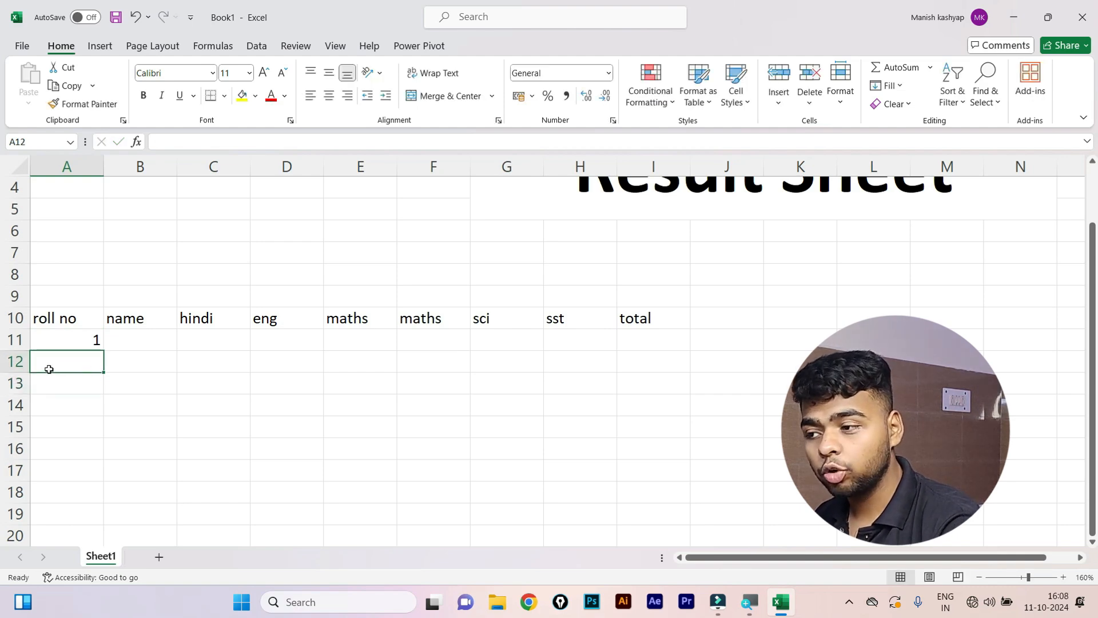
Drag the 1 down to A15 and switch the Auto Fill to a 1–5 series.
left_click(80, 337)
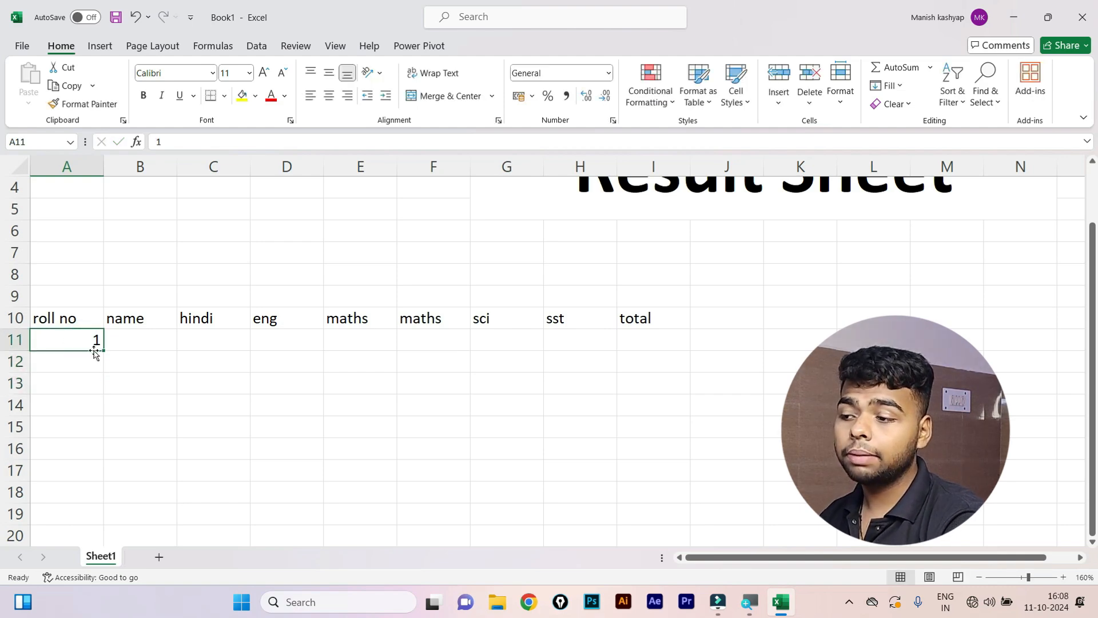
left_click_drag(103, 350, 106, 433)
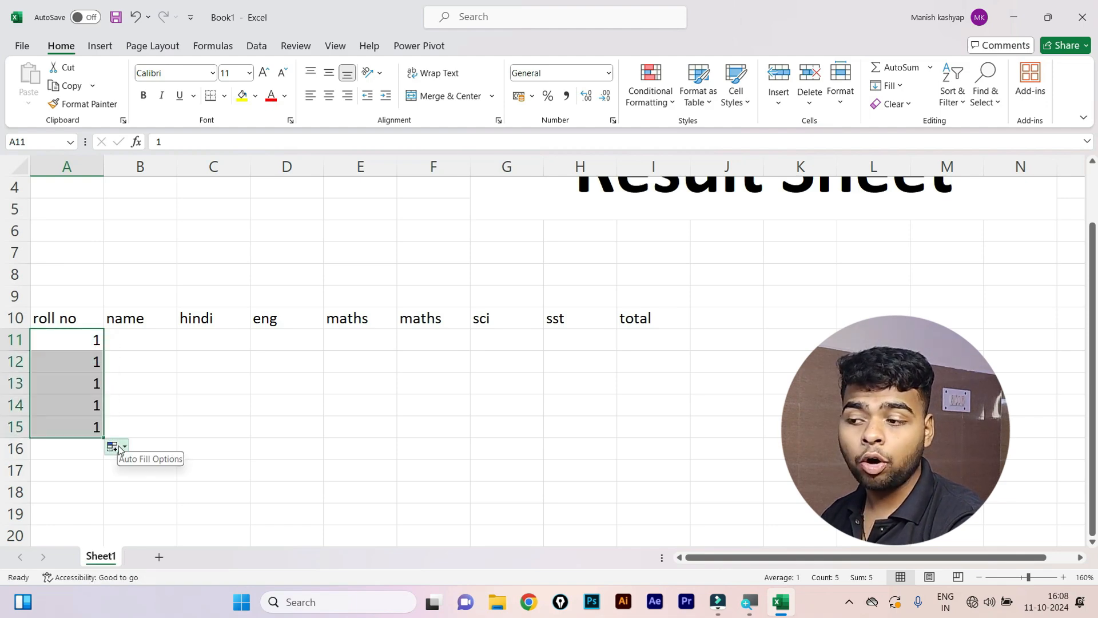
left_click(119, 449)
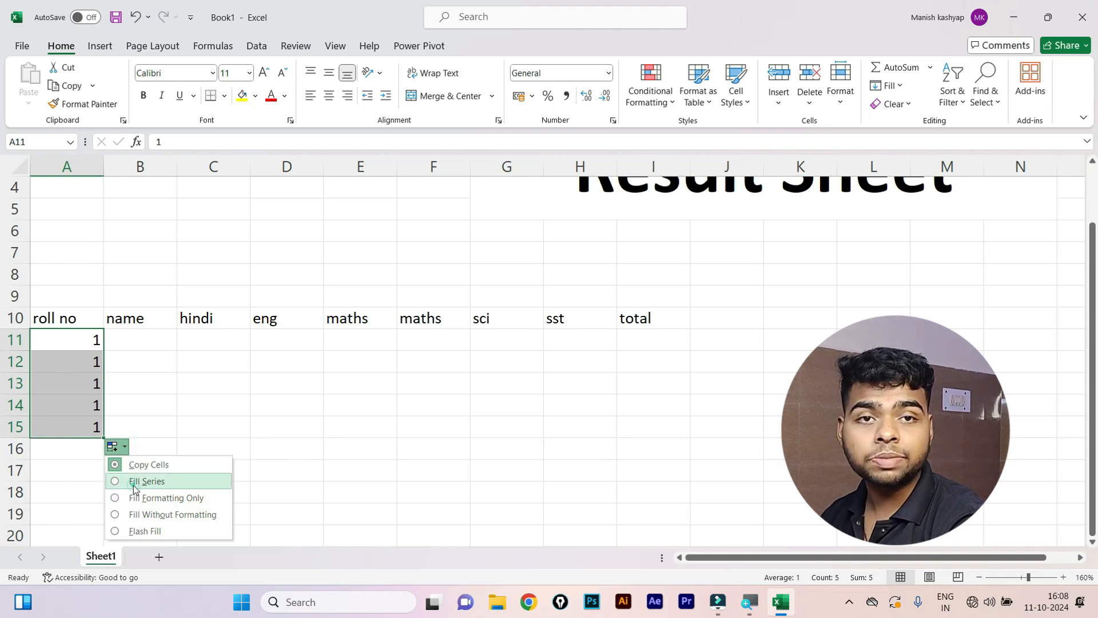
left_click(135, 487)
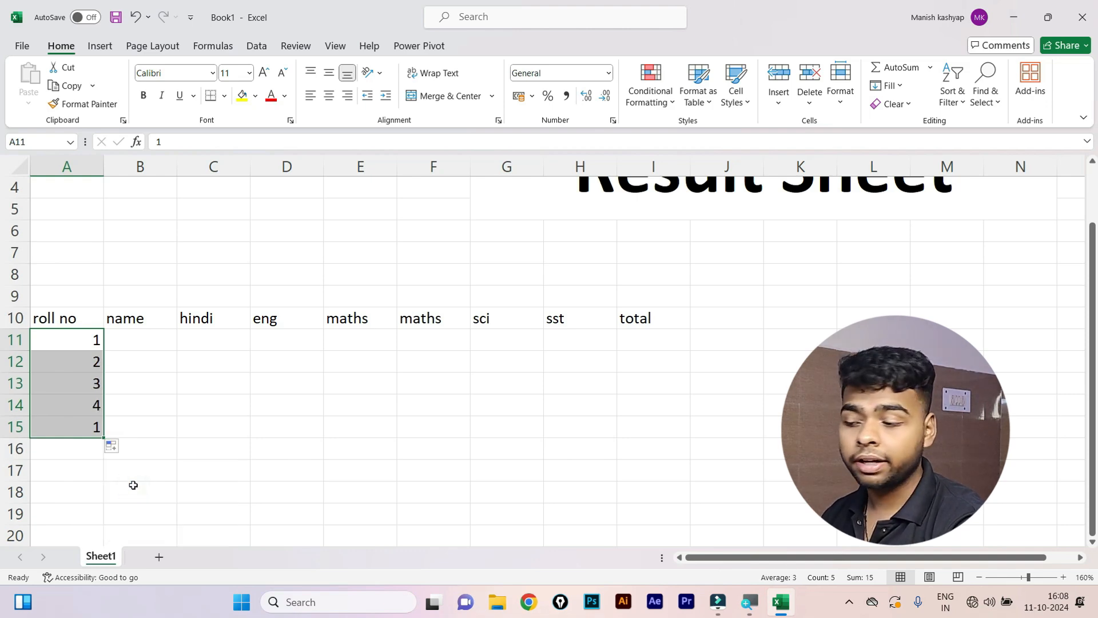
left_click(123, 345)
Enter the first three student names in B11:B13.
type("a")
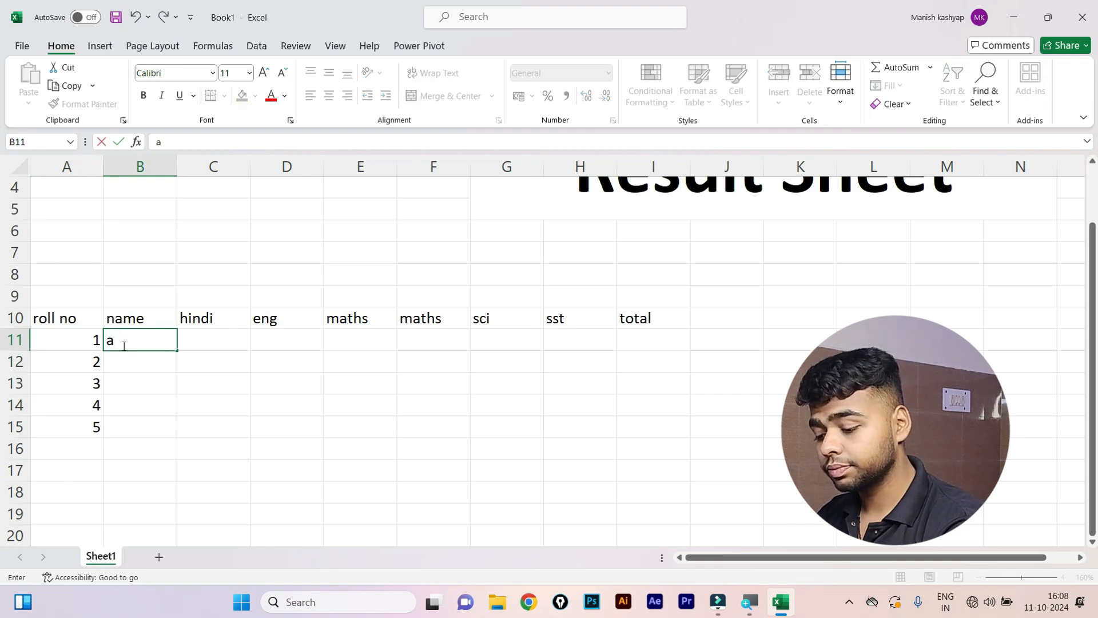
type("yush")
key("Return")
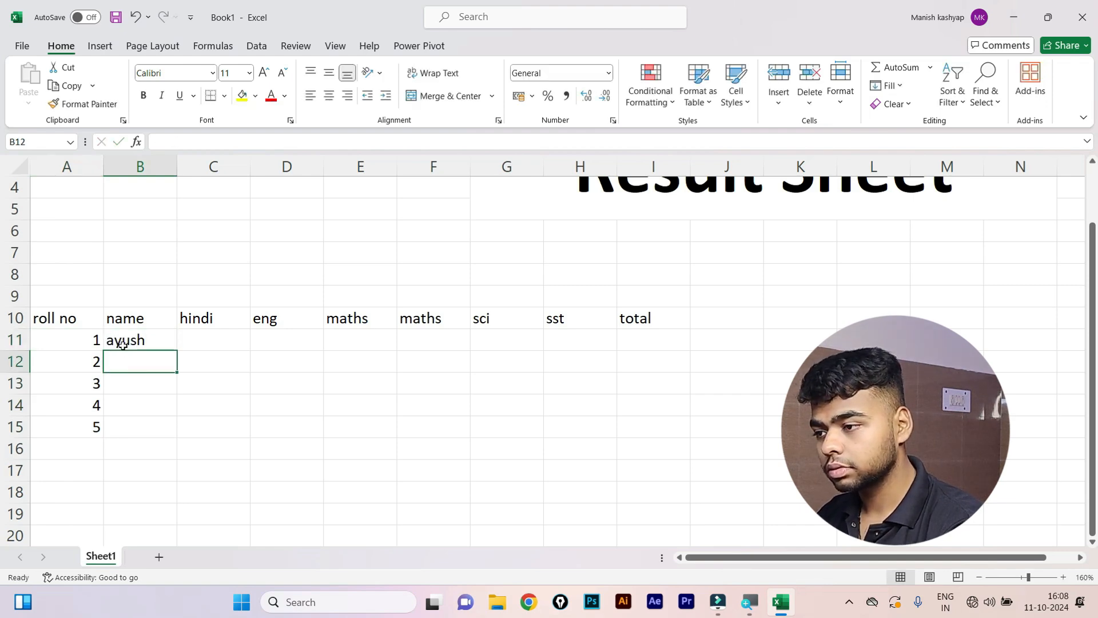
type("ky")
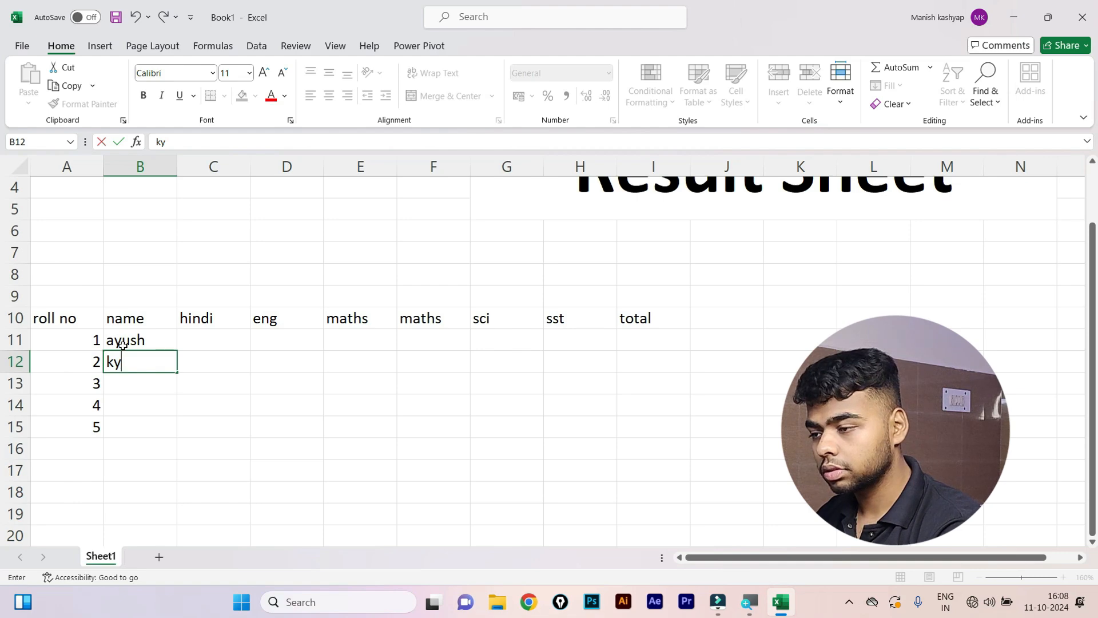
key("BackSpace")
type("us")
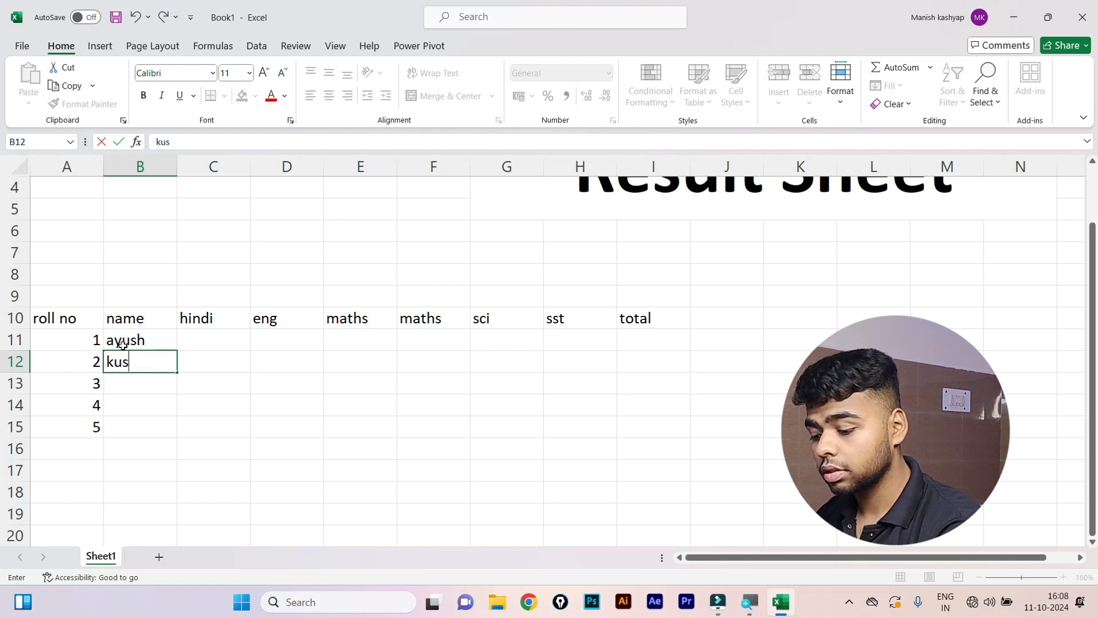
type("hal")
key("Return")
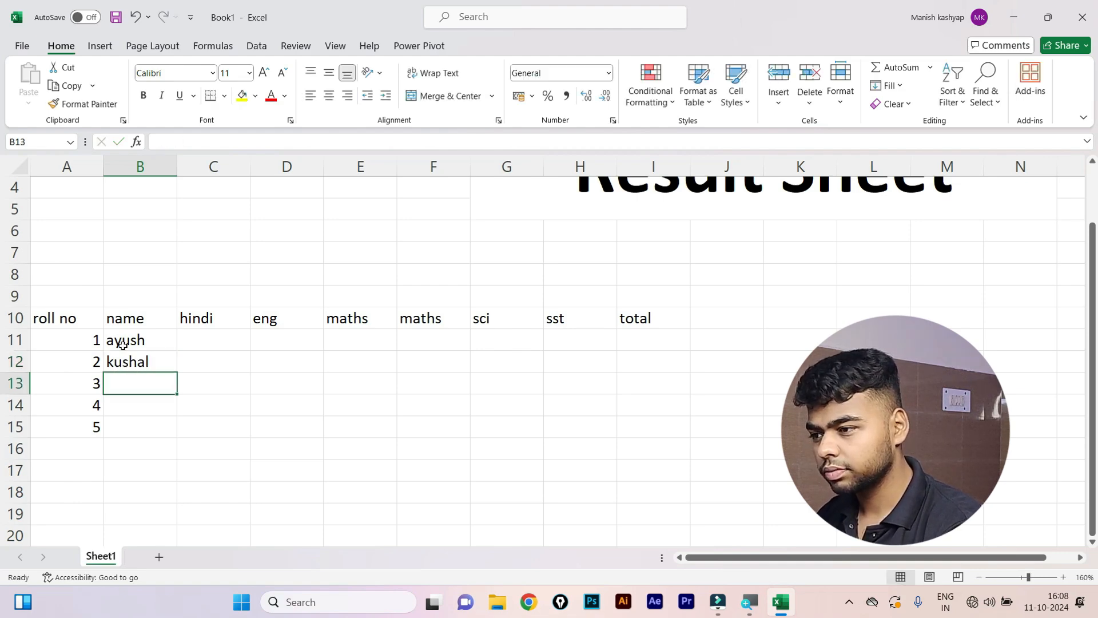
type("vishal")
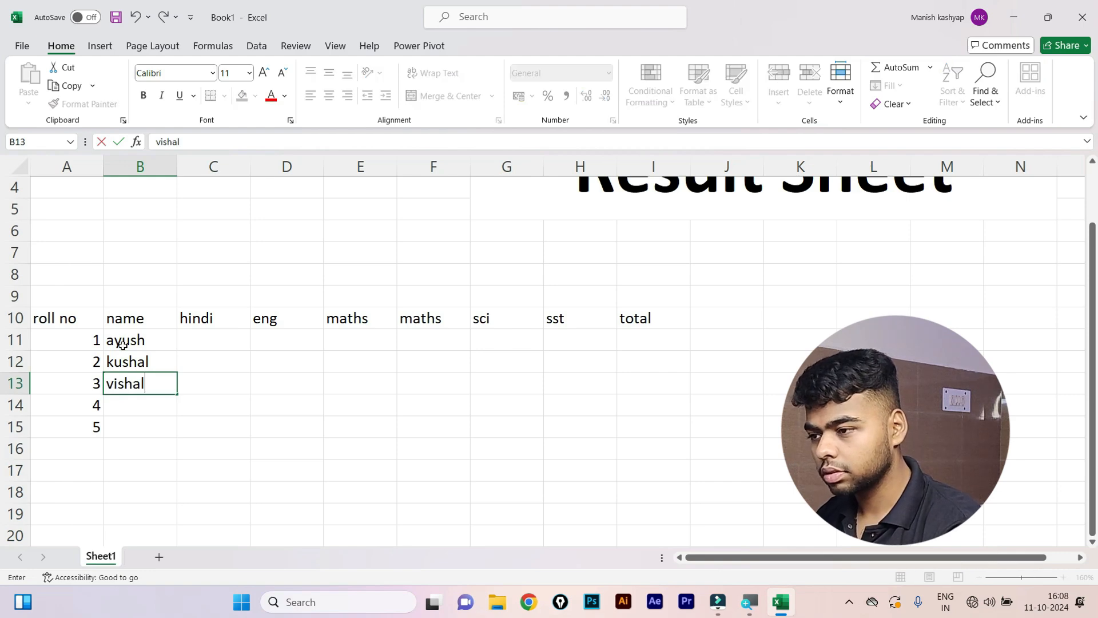
key("Return")
Enter the fourth and fifth student names in B14 and B15.
type("\\")
key("BackSpace")
type("riya")
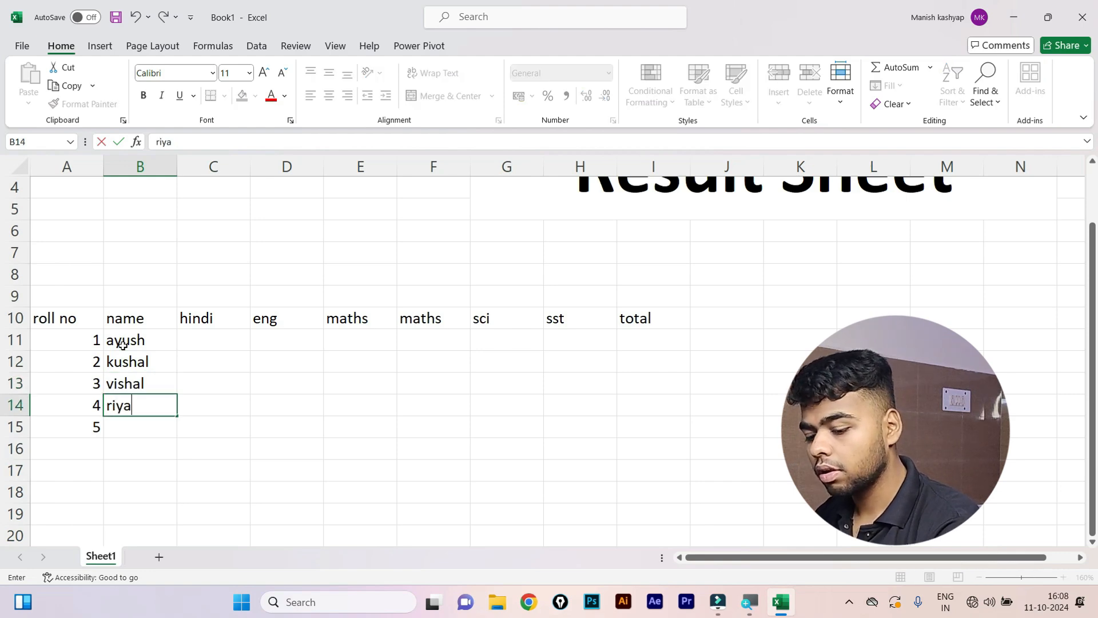
key("Return")
type("siya")
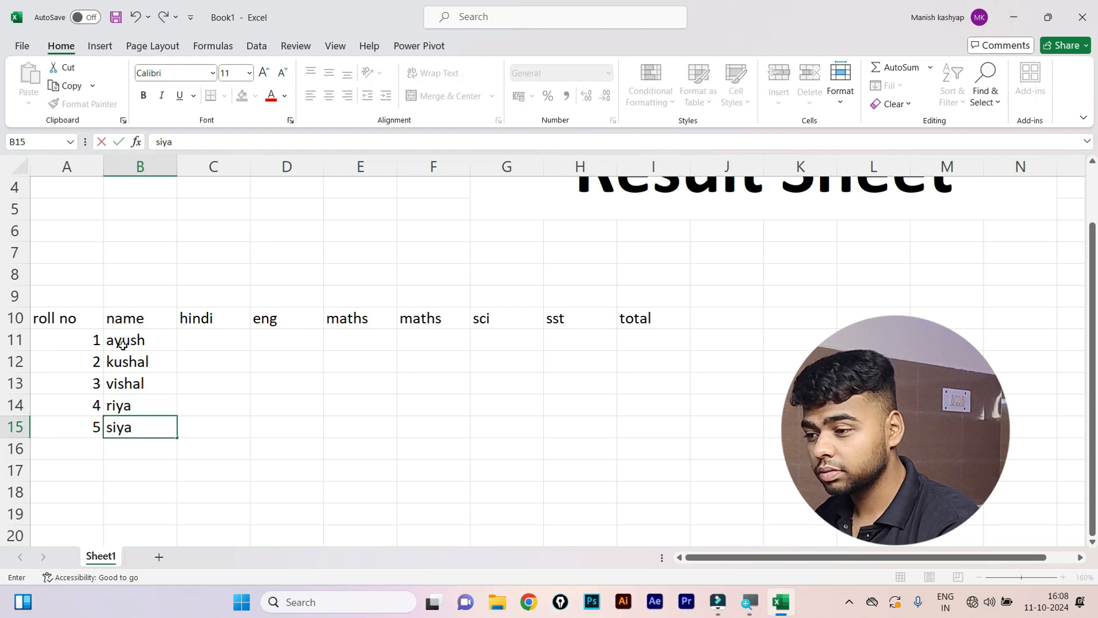
key("Return")
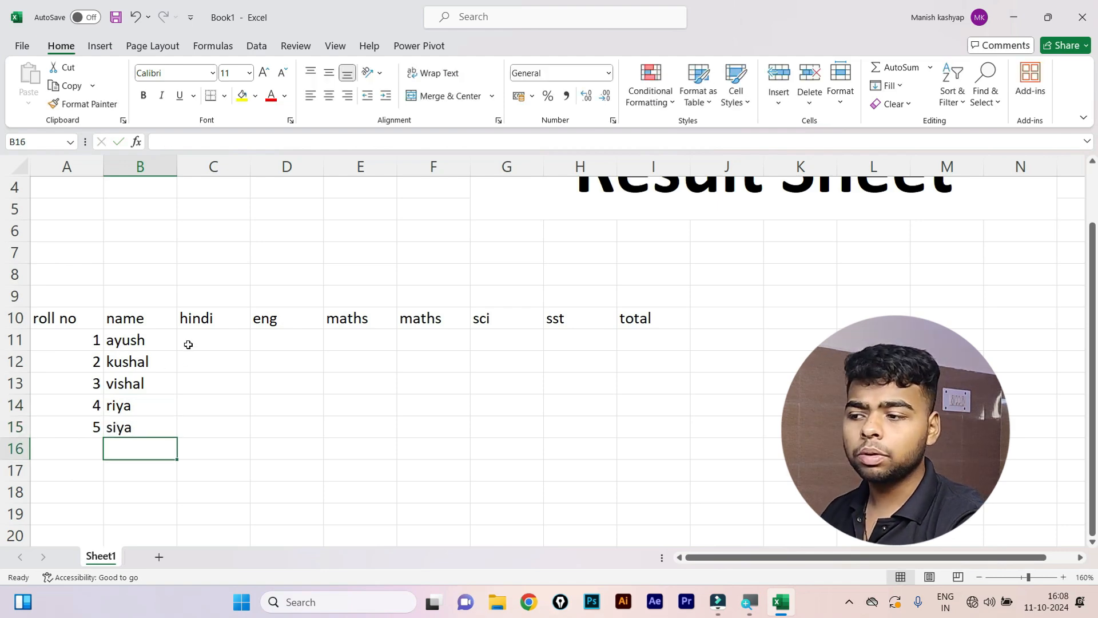
left_click(190, 344)
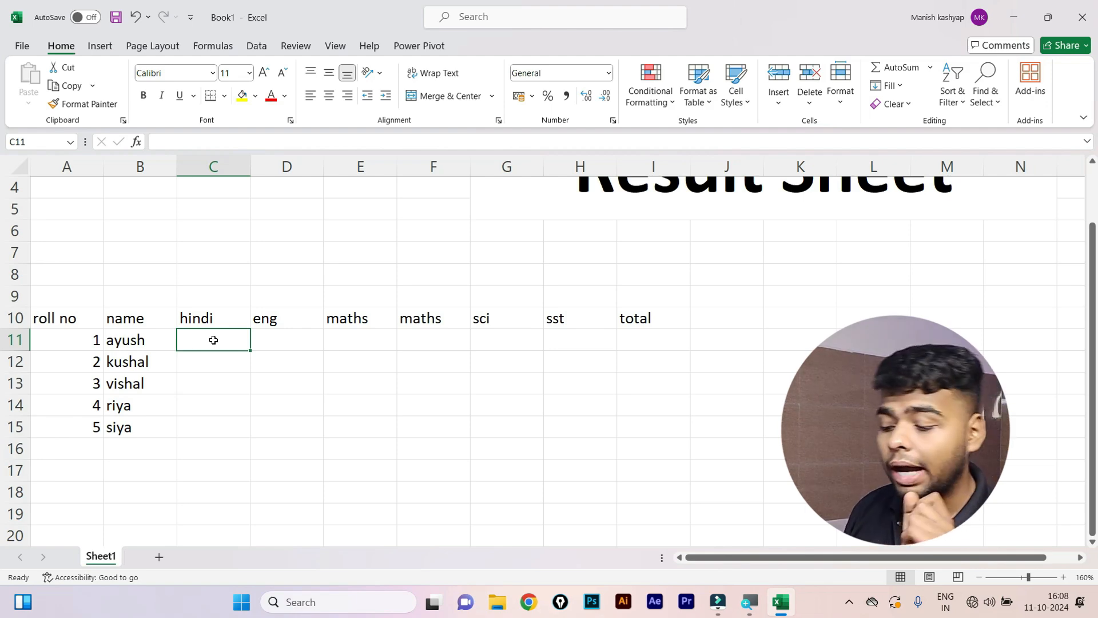
Enter =RANDBETWEEN(33,100) in C11 as a random hindi mark.
type("=")
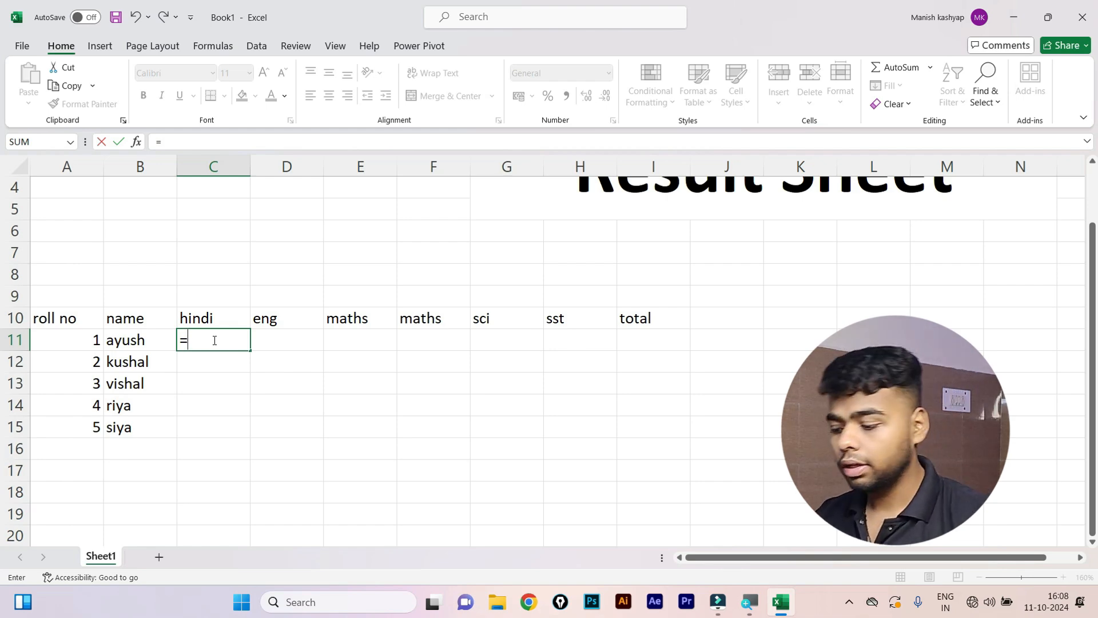
type("ran")
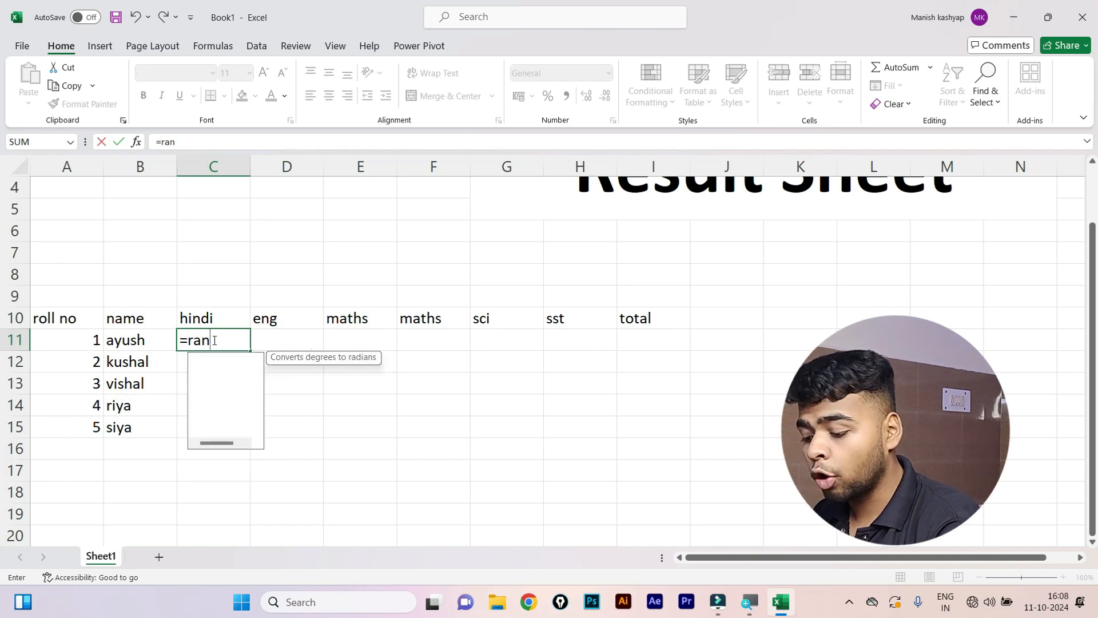
type("d")
key("Down")
key("Down")
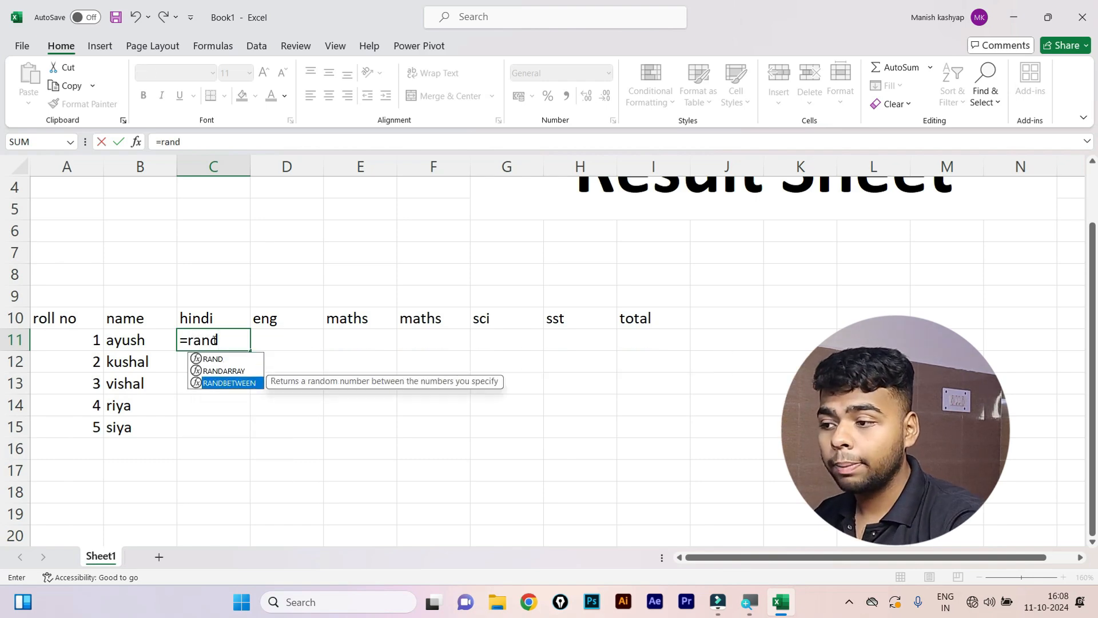
key("Escape")
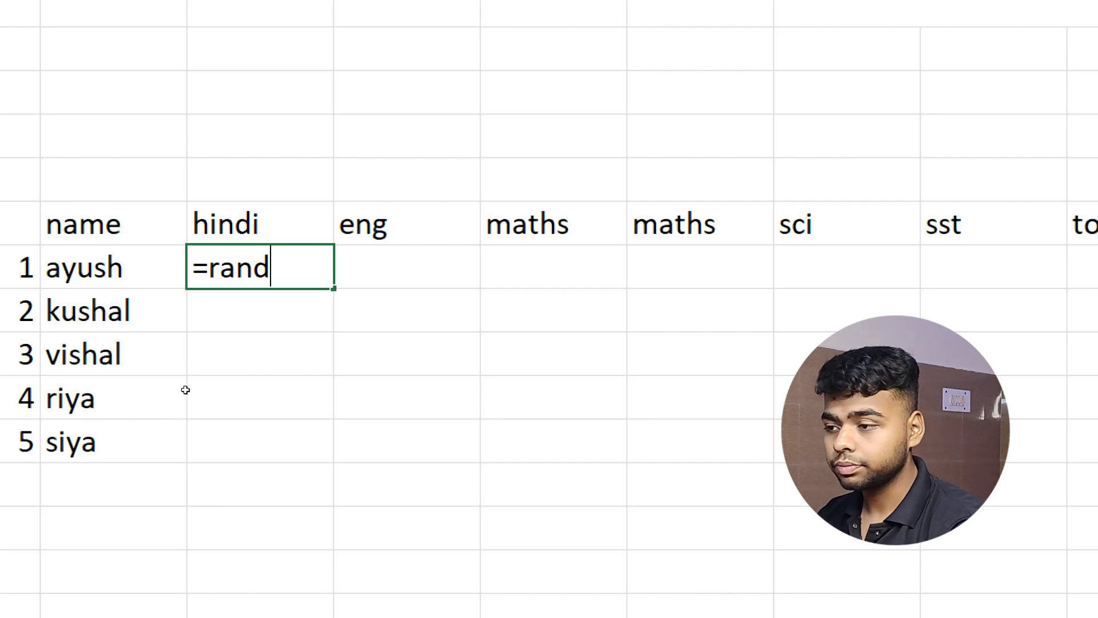
key("BackSpace")
key("BackSpace")
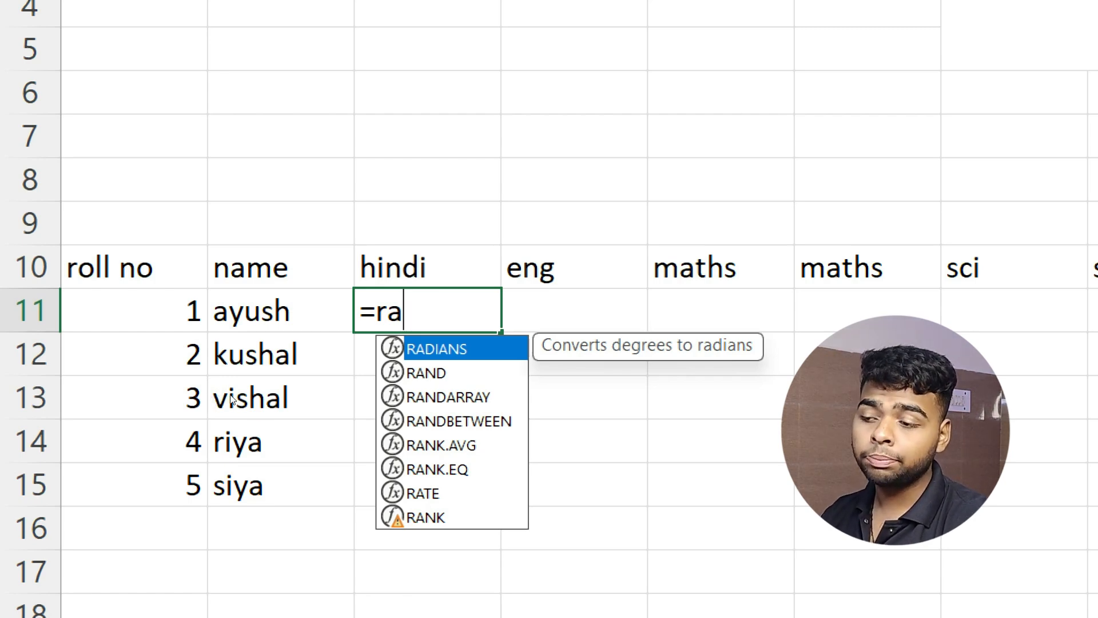
key("Down")
key("Down")
key("Down")
key("Tab")
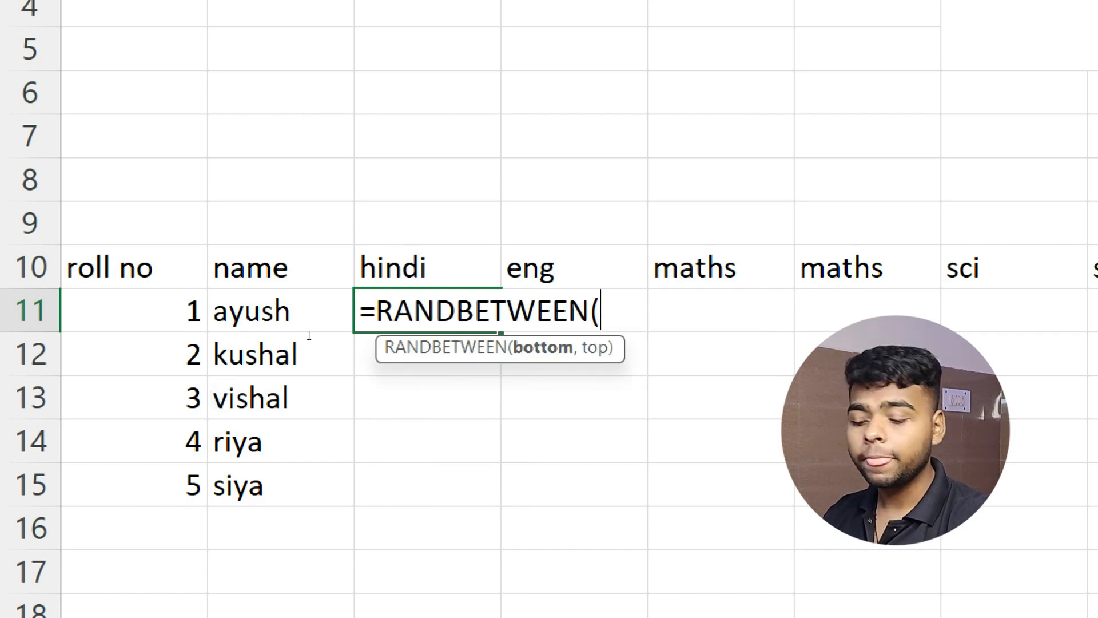
key("BackSpace")
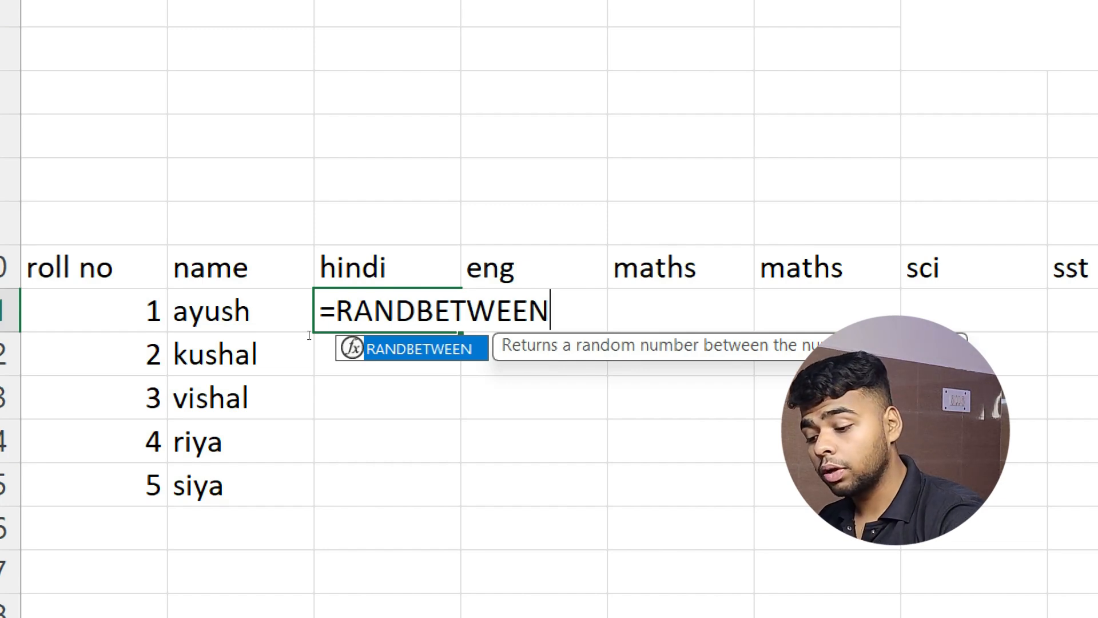
type("(")
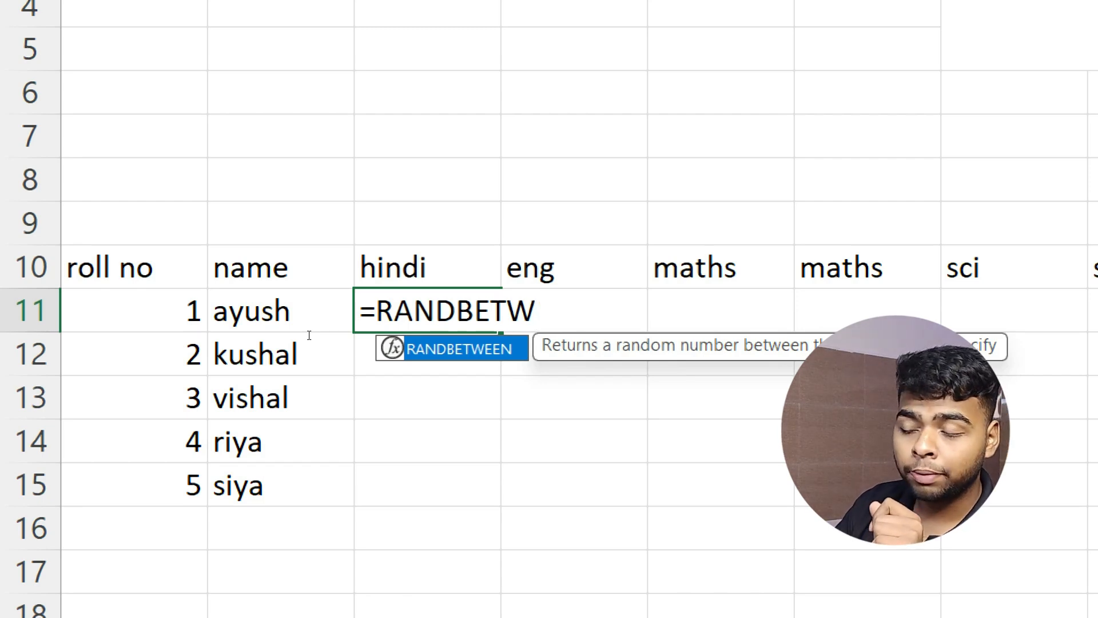
key("Tab")
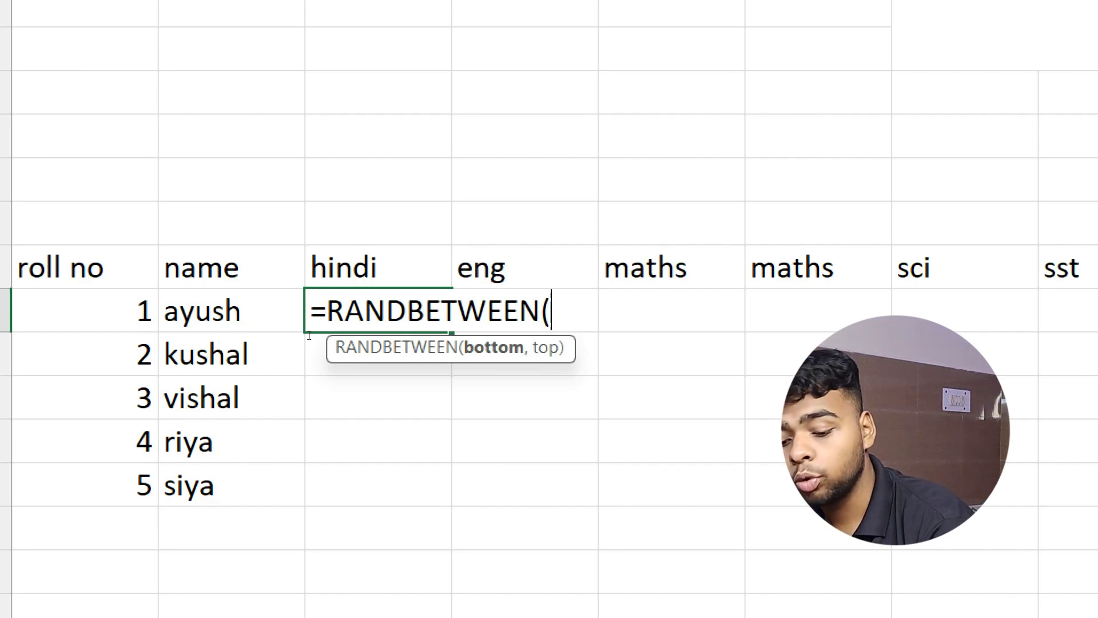
type("5000,2000")
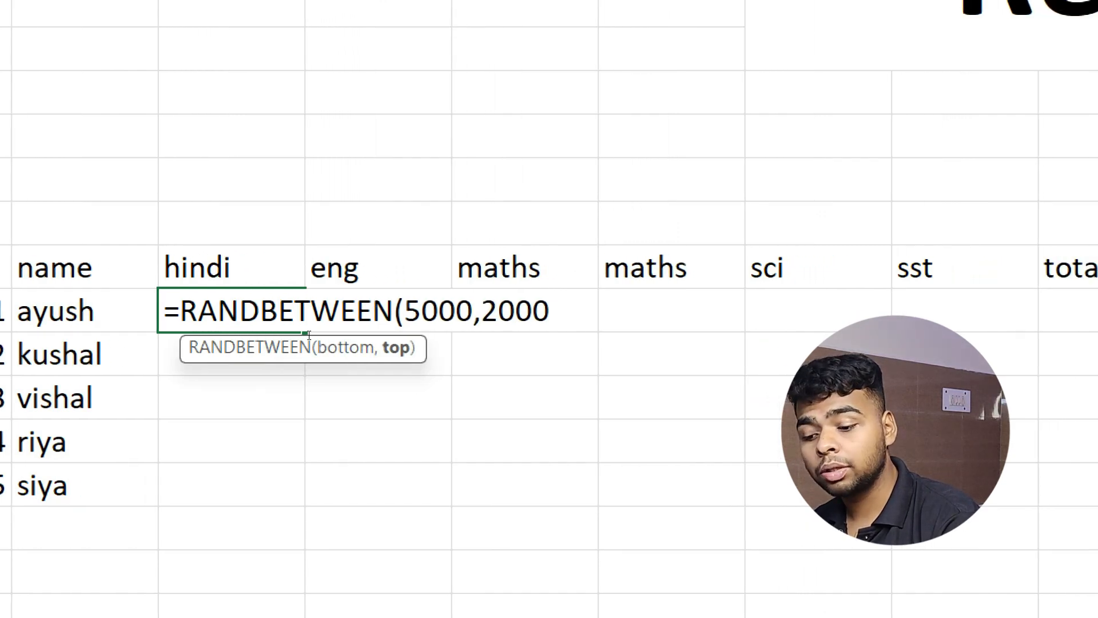
type("0")
key("BackSpace")
key("BackSpace")
key("BackSpace")
key("BackSpace")
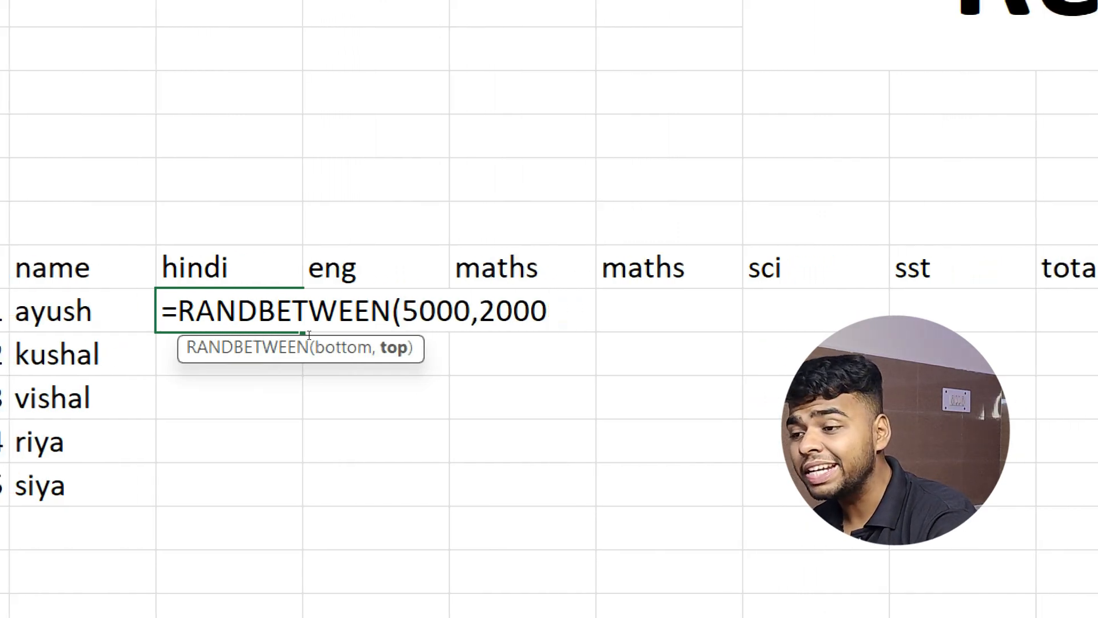
key("BackSpace")
key("BackSpace")
key("BackSpace")
key("BackSpace")
key("BackSpace")
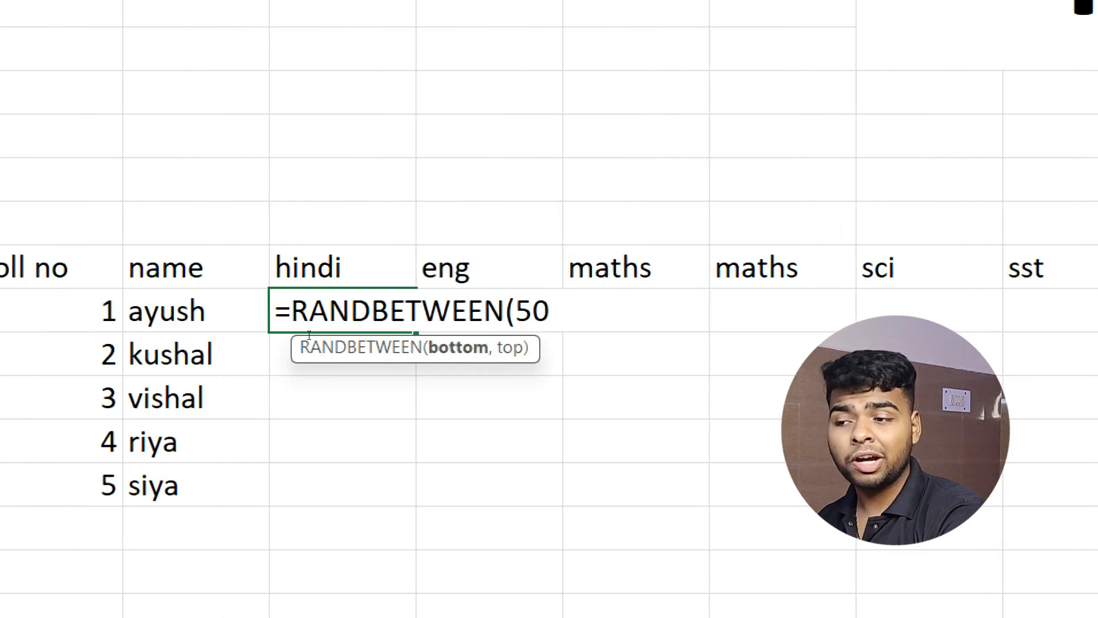
key("BackSpace")
type("33,100")
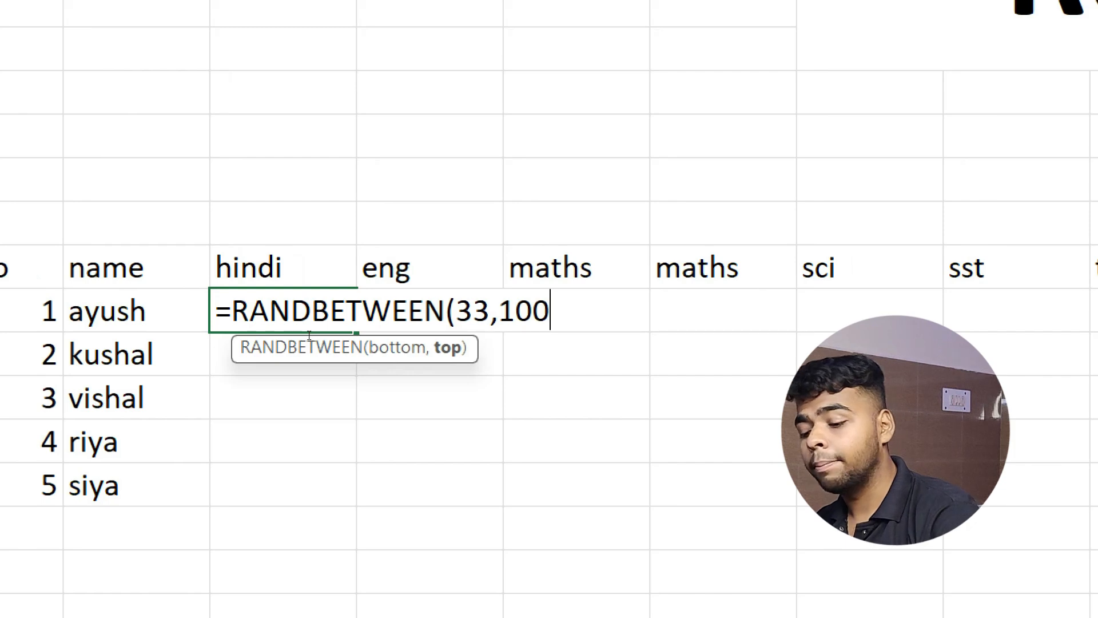
type(")")
key("Return")
Copy the random-mark formula down to row 15 and across to the sst column, filling C11:H15.
key("Up")
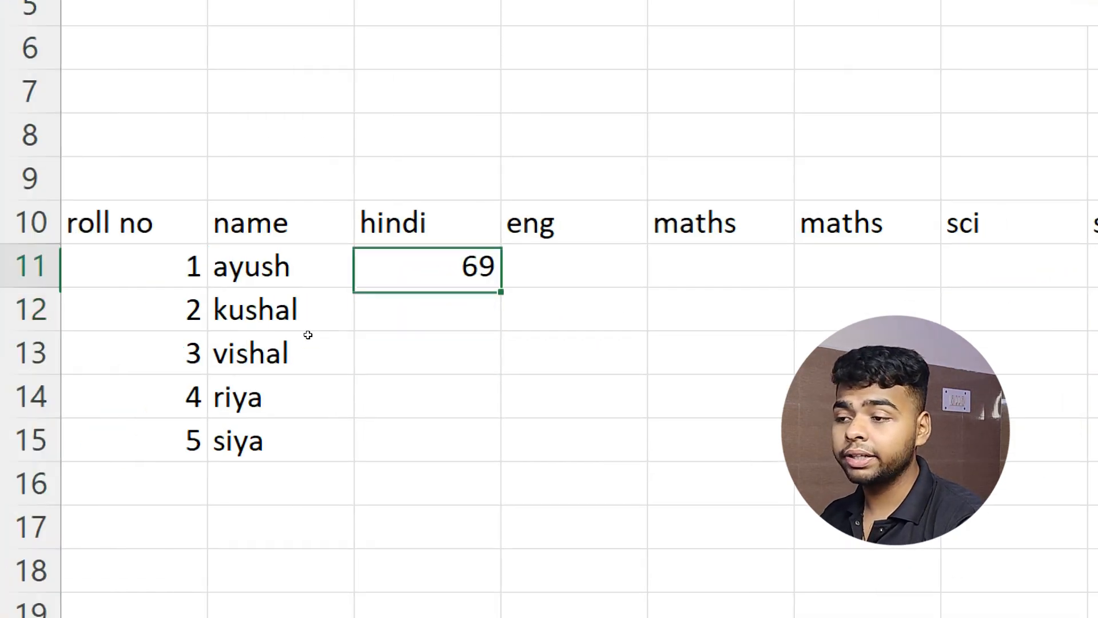
key("shift+Down")
key("shift+Down")
key("shift+Down")
key("shift+Down")
key("shift+Right")
key("shift+Right")
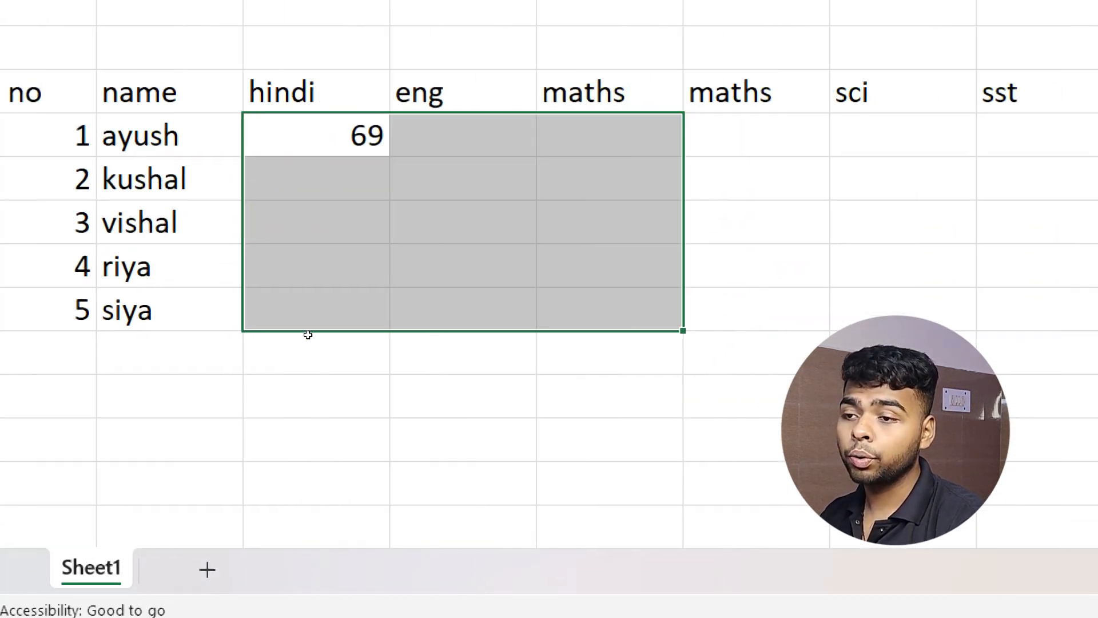
key("shift+Right")
key("shift+Left")
key("shift+Left")
key("shift+Left")
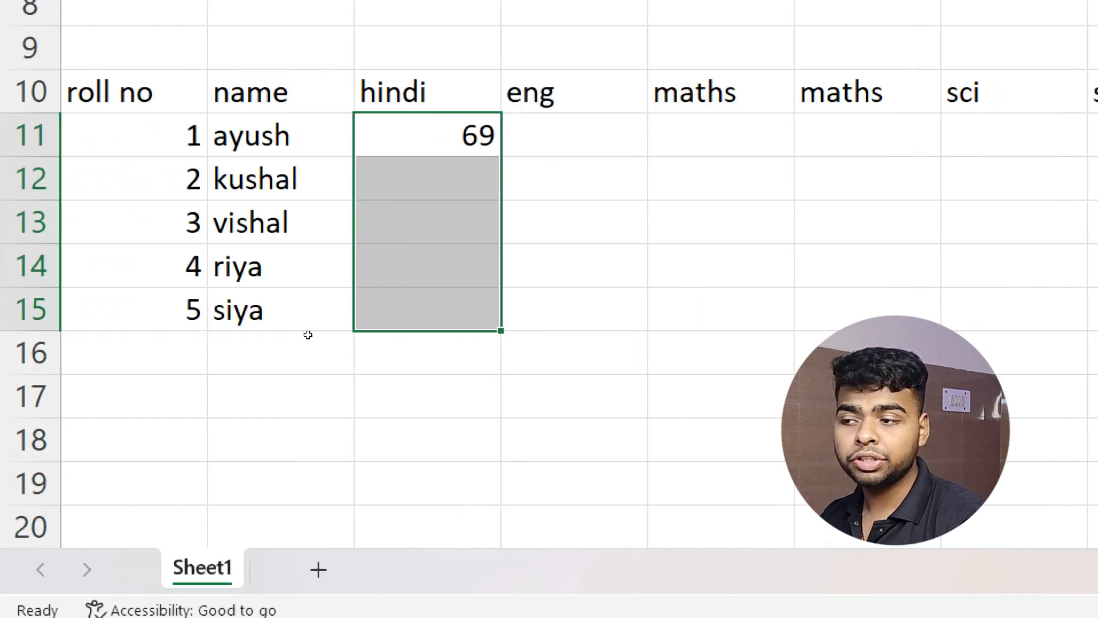
key("shift+Up")
key("shift+Up")
key("shift+Up")
key("shift+Up")
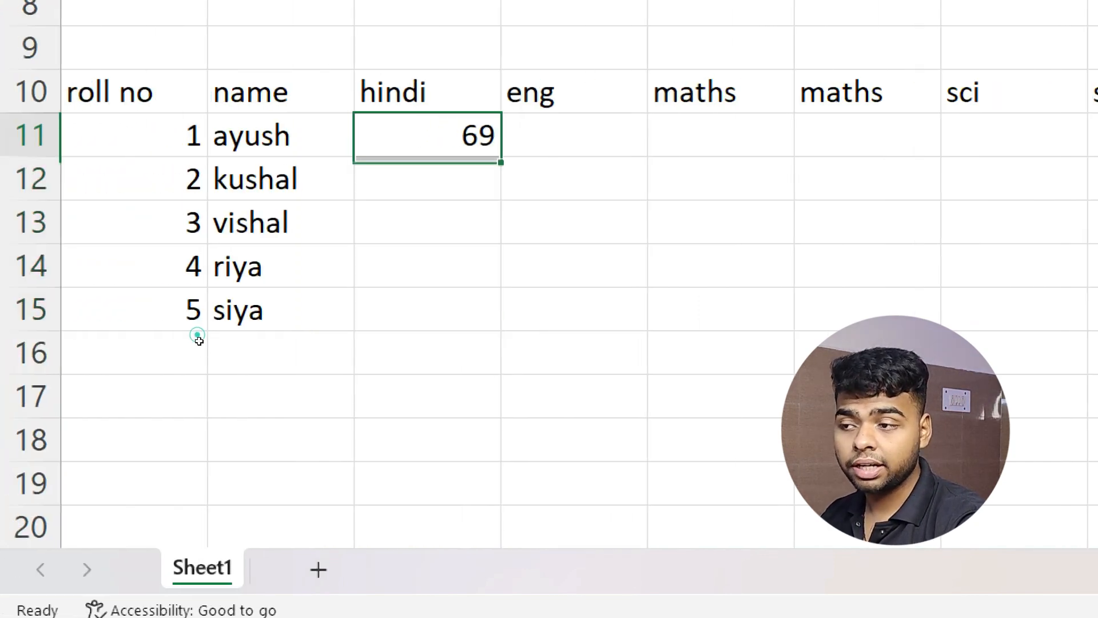
key("shift+Down")
key("shift+Down")
key("shift+Down")
key("shift+Down")
key("shift+Down")
key("shift+Up")
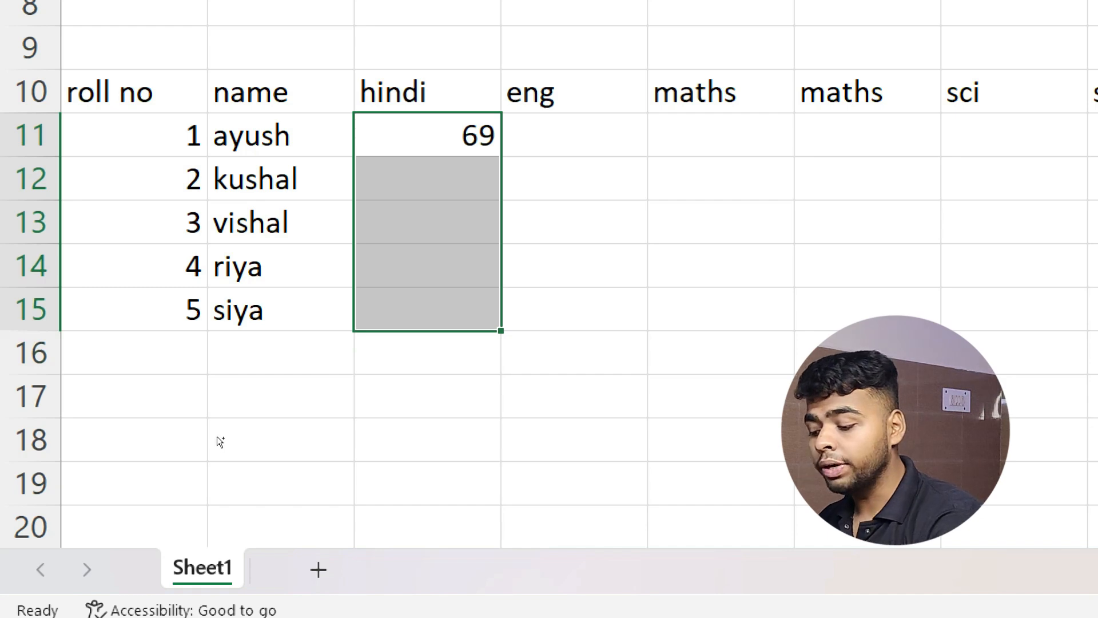
key("ctrl+e")
key("shift+Right")
key("shift+Right")
key("shift+Right")
key("shift+Right")
key("shift+Right")
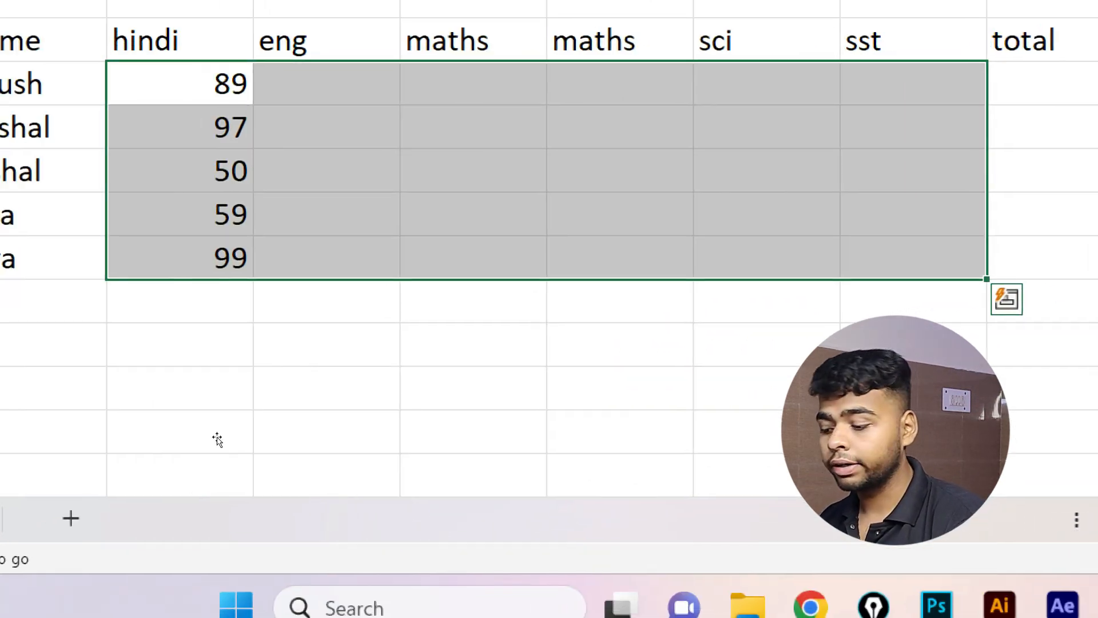
key("ctrl+r")
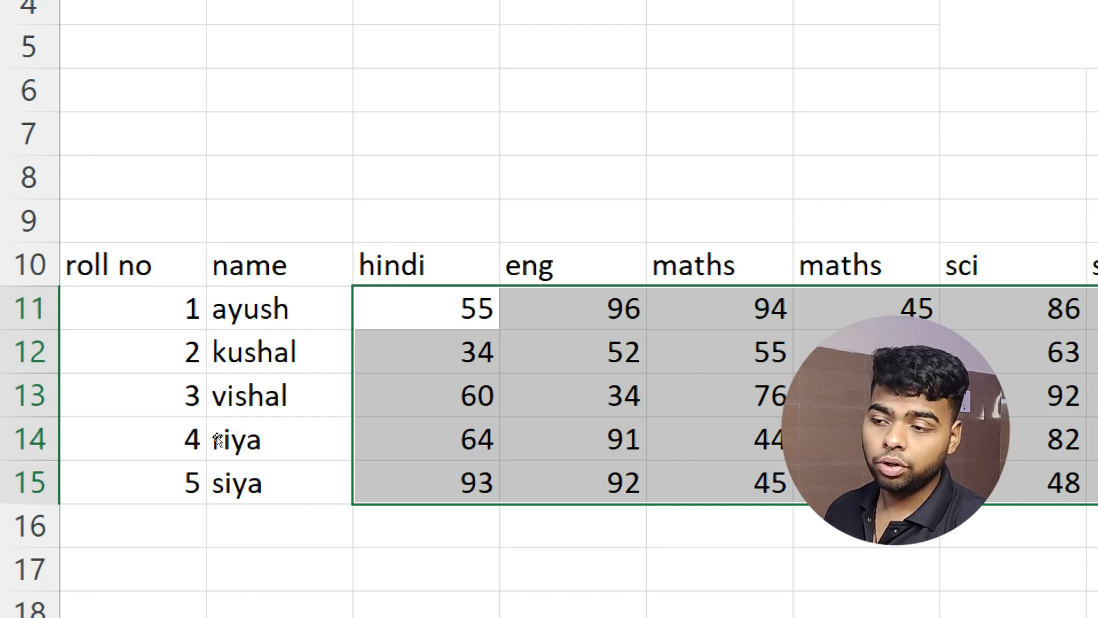
left_click(644, 333)
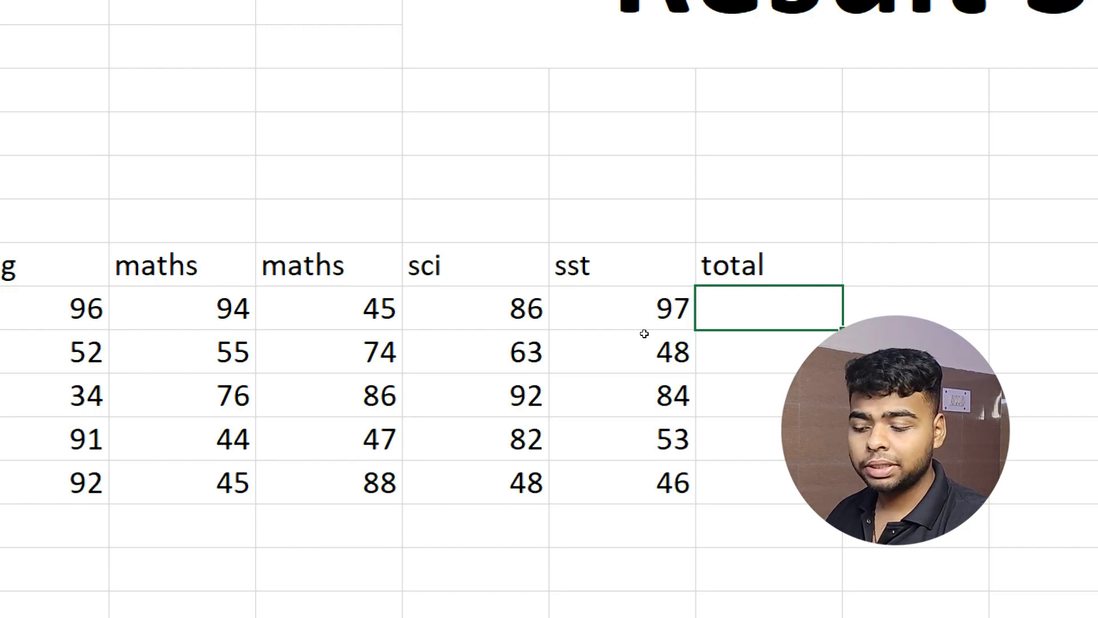
Enter =SUM(C11:H11) in I11 and copy it down through I15.
type("=su")
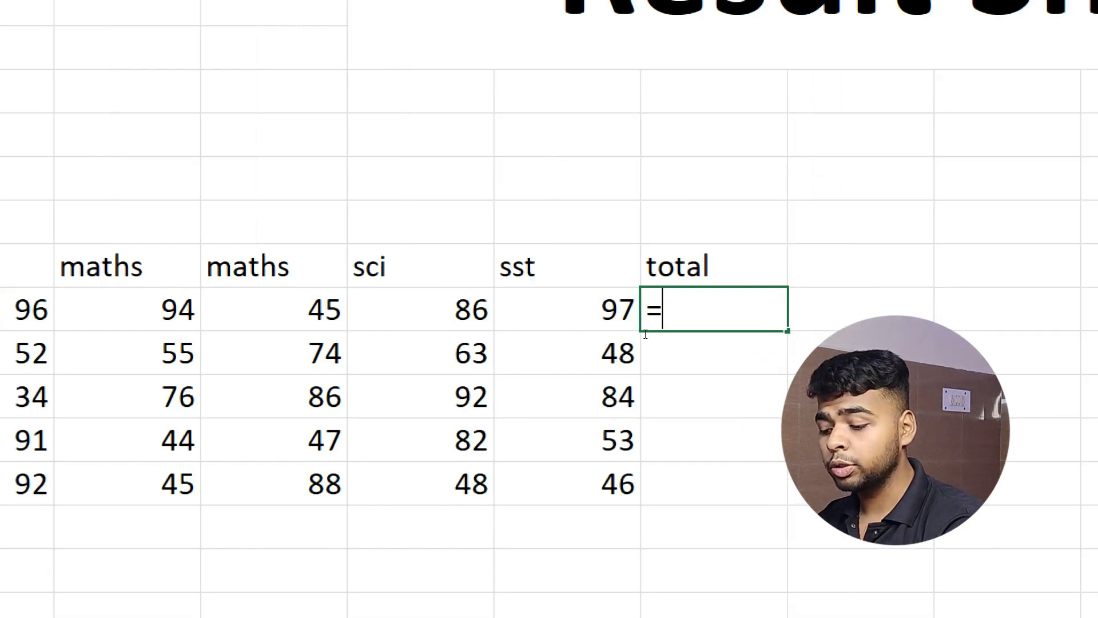
type("m")
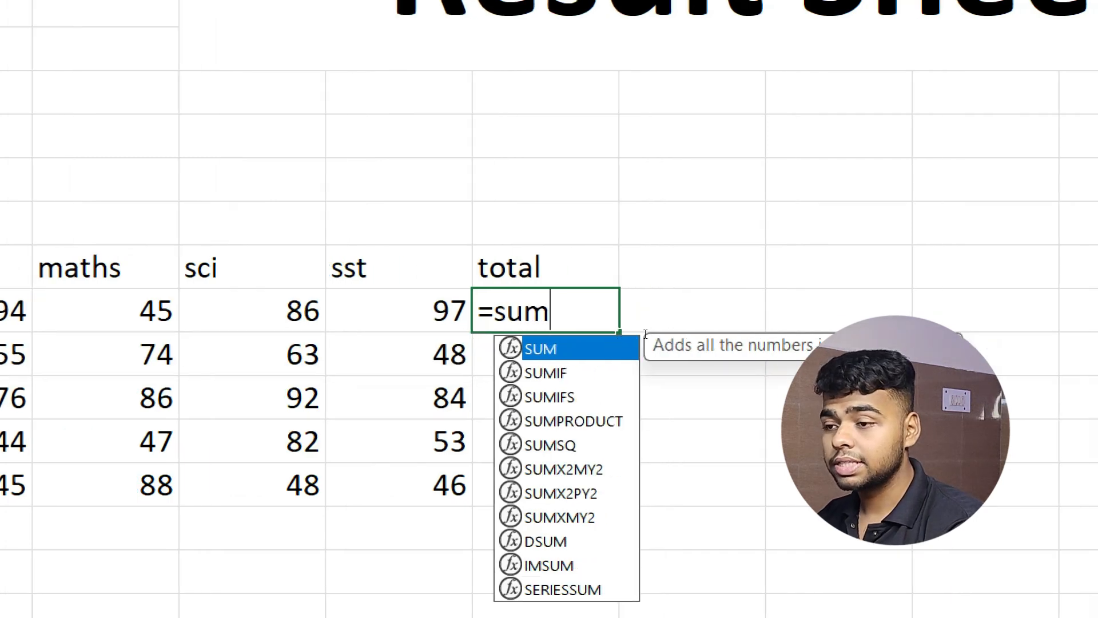
key("Tab")
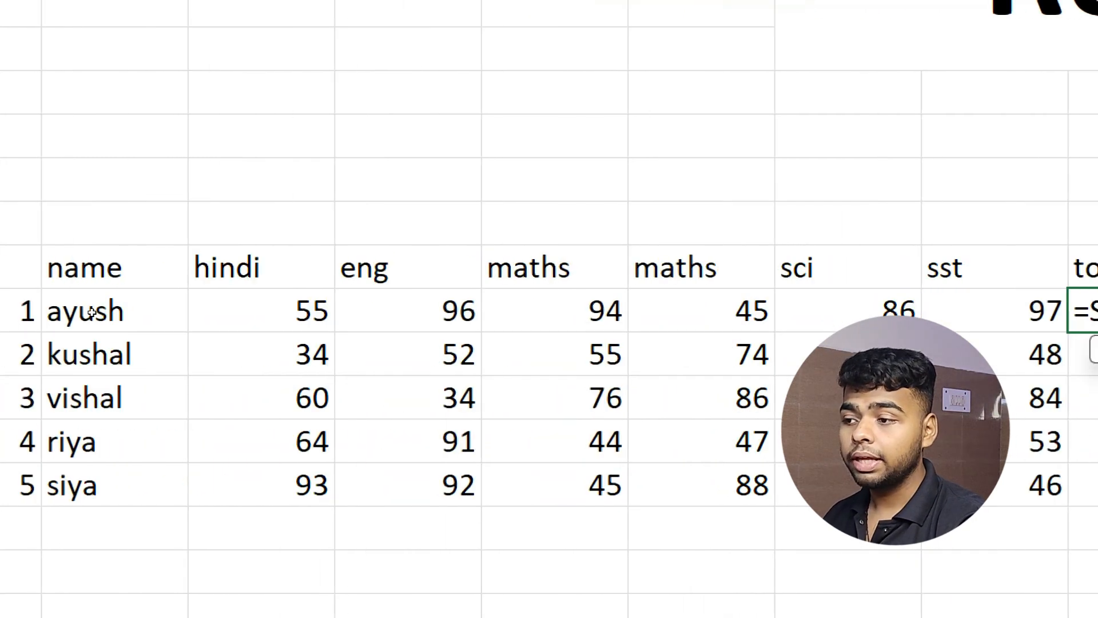
left_click_drag(201, 332, 580, 348)
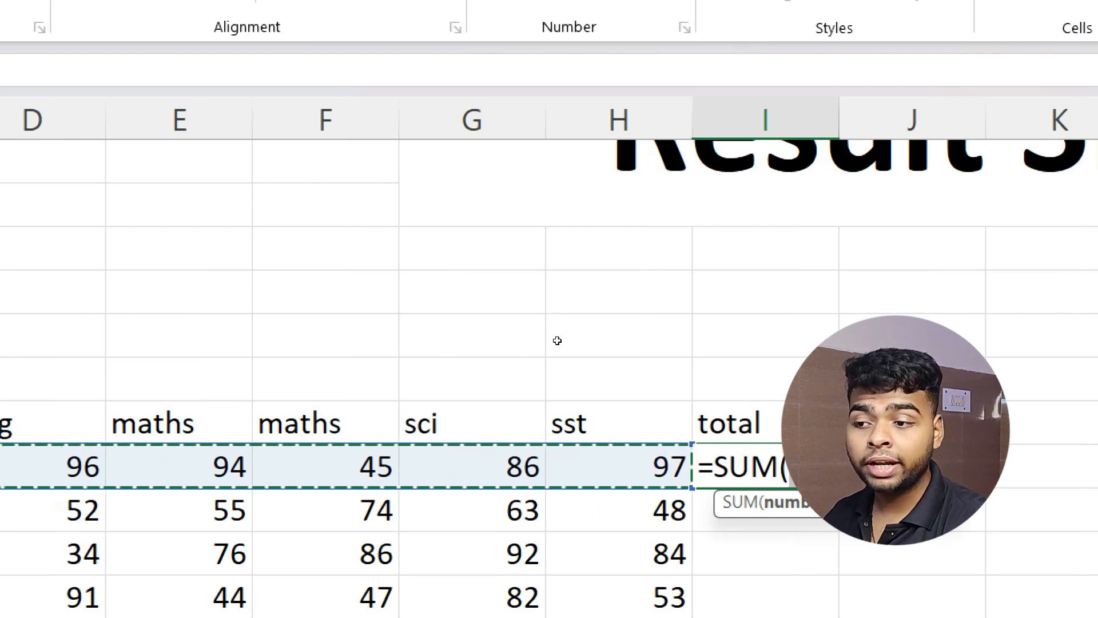
left_click(740, 339)
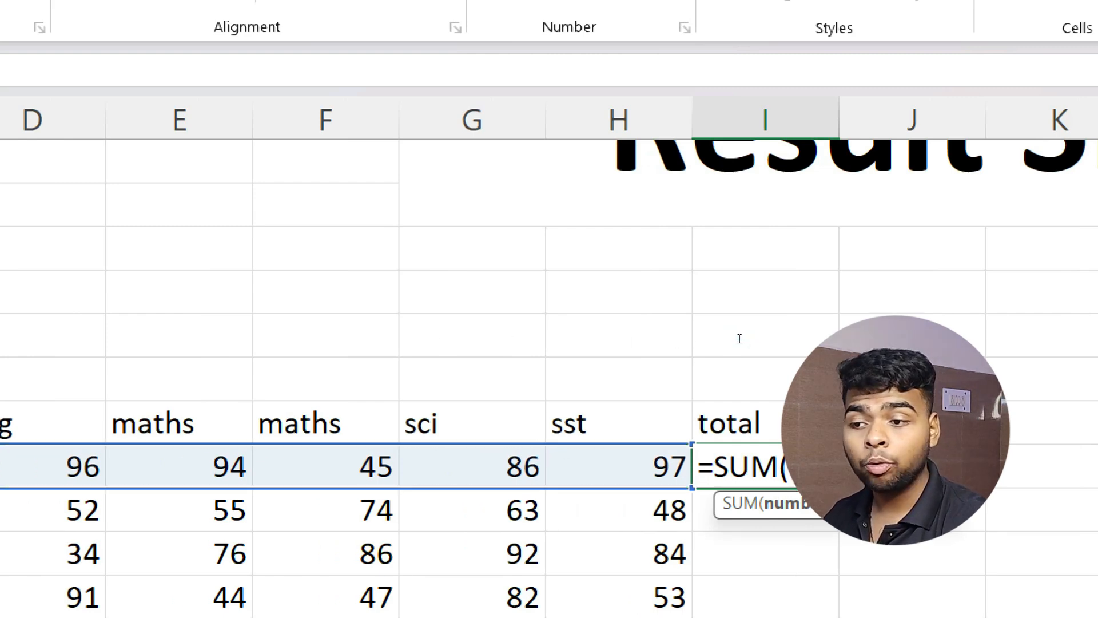
key("BackSpace")
key("BackSpace")
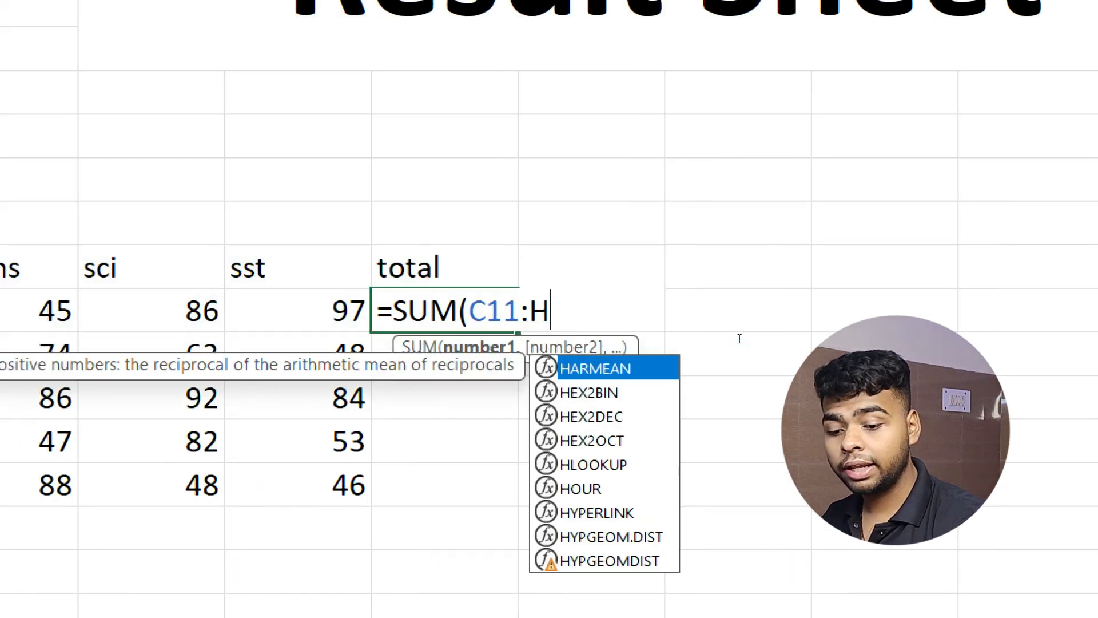
type("11")
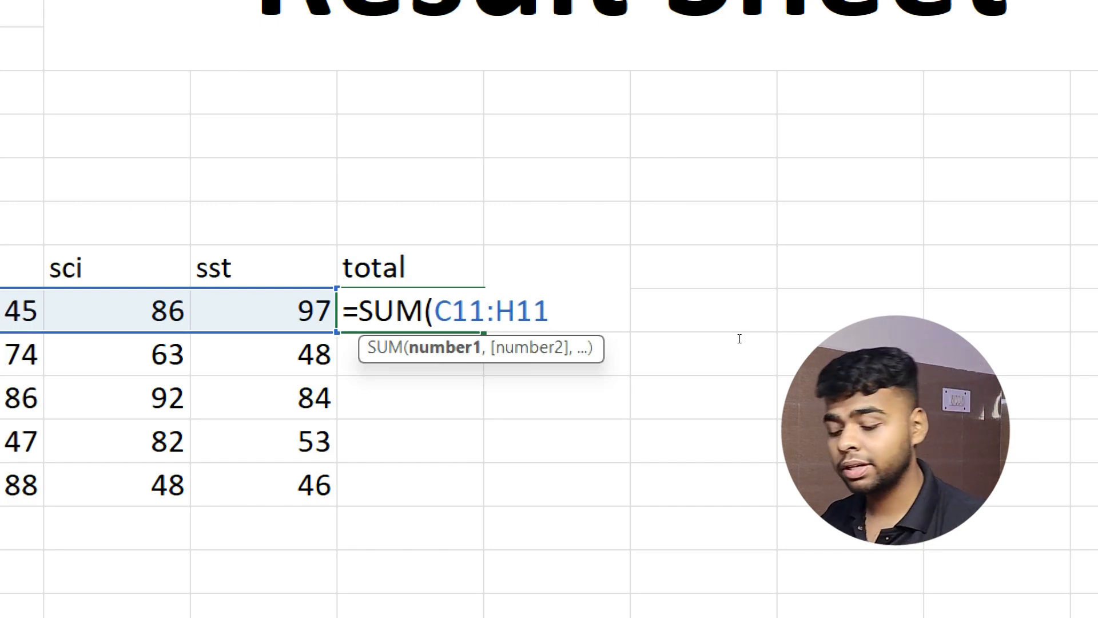
type(")")
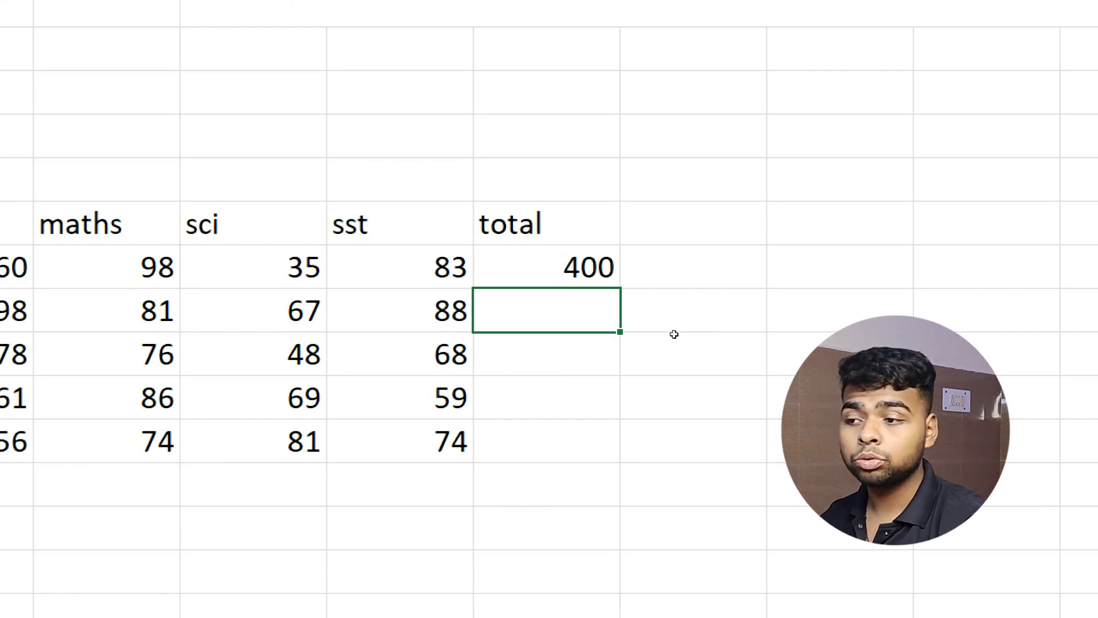
key("Up")
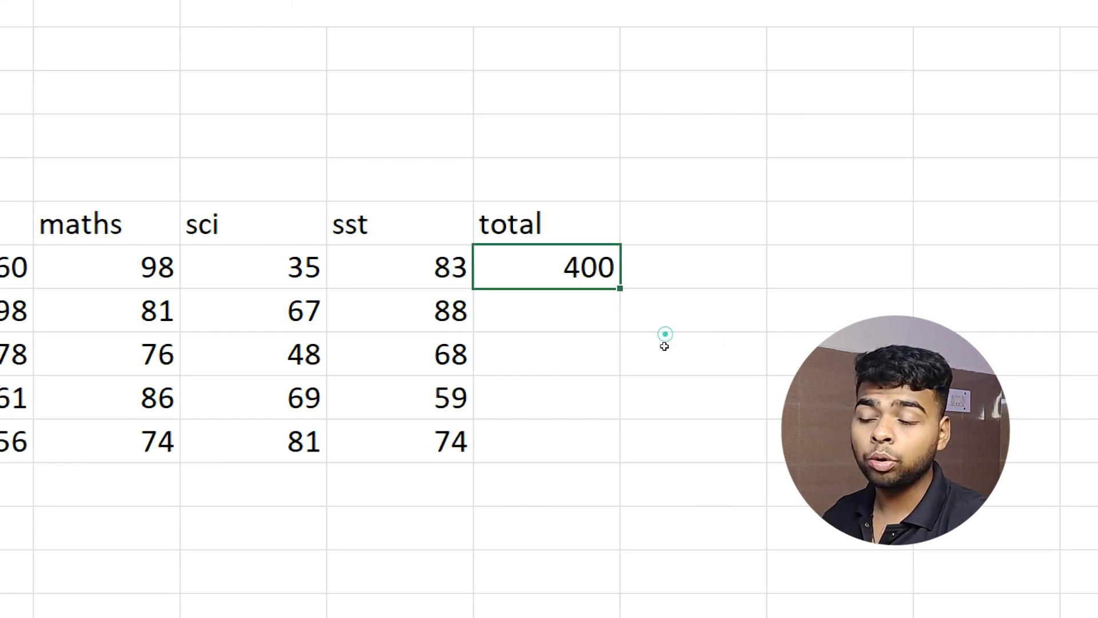
left_click_drag(665, 346, 658, 421)
key("ctrl+d")
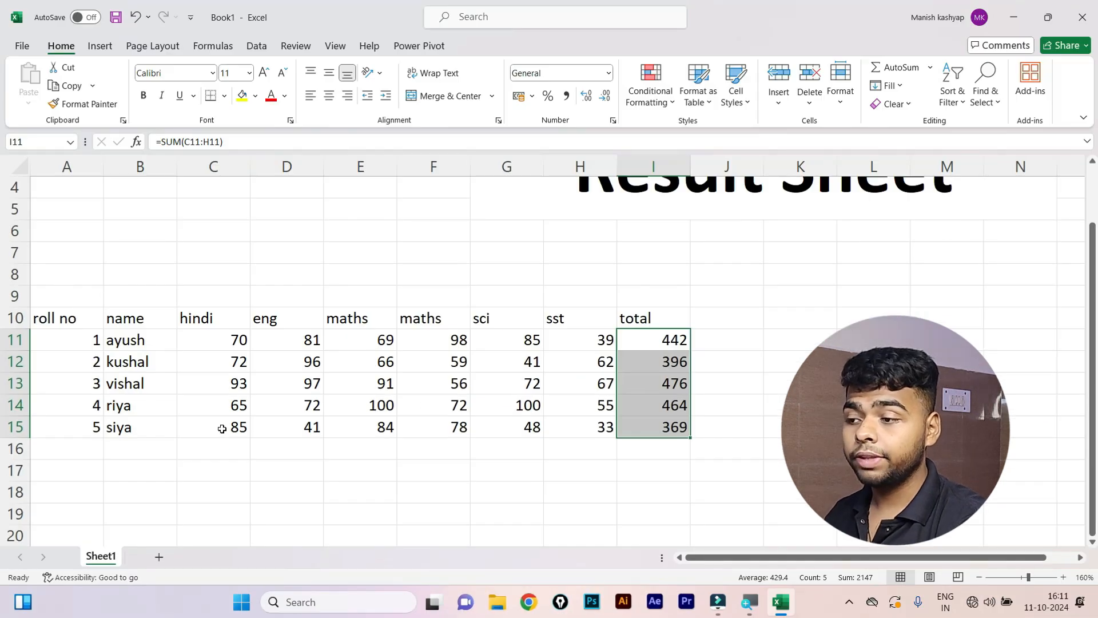
Type scratch entries m and bn into C17:C20, then delete them to regenerate the marks.
left_click(417, 538)
type("m")
key("Return")
type("bn")
key("Return")
type("bn")
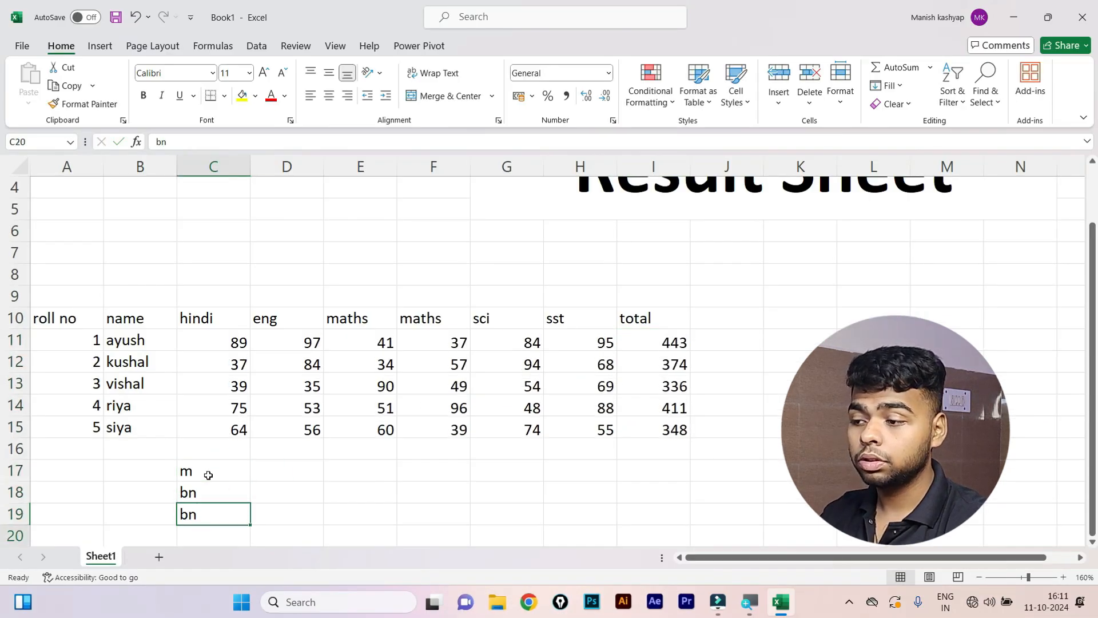
key("Return")
type("bn")
left_click_drag(208, 470, 217, 541)
key("Delete")
Select the marks and totals block C11:I15, then pick cell C11.
scroll(272, 388, "up", 1)
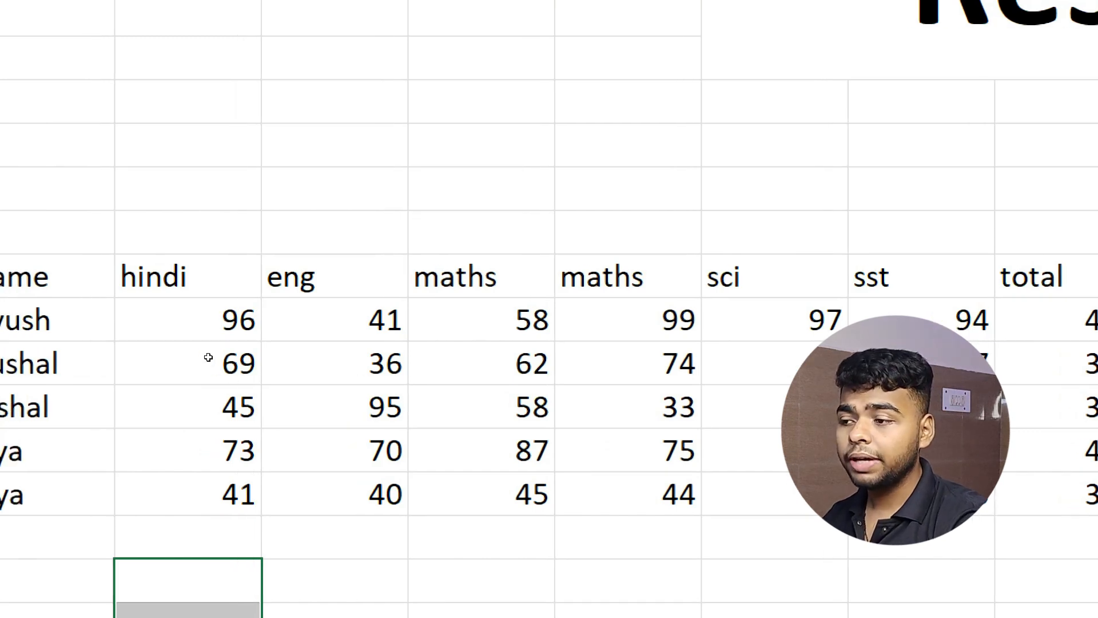
left_click_drag(201, 332, 647, 450)
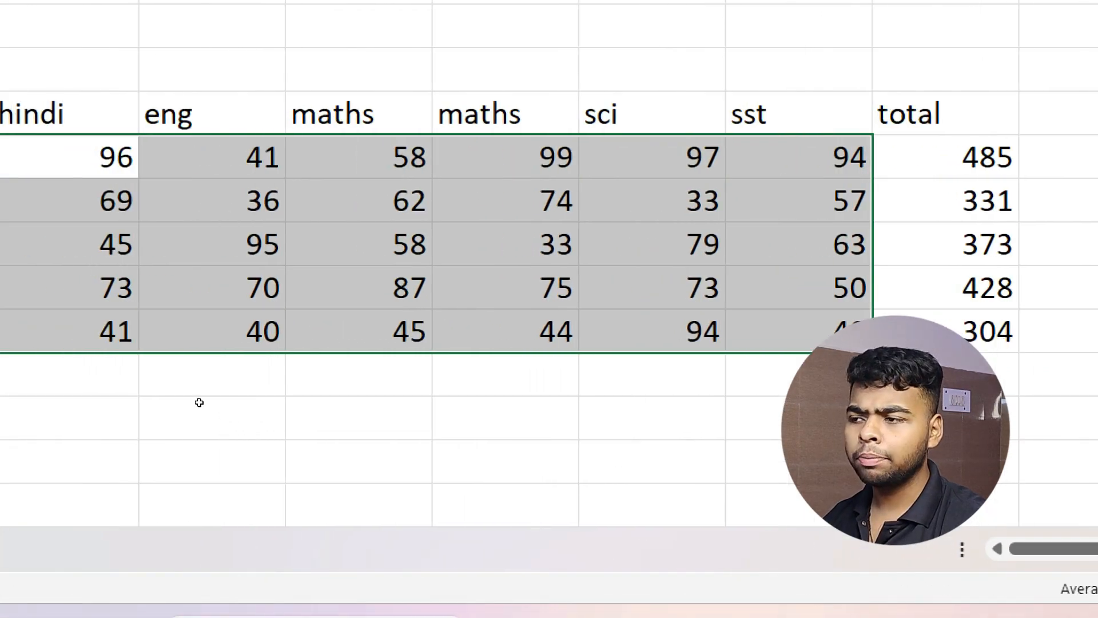
left_click(218, 365)
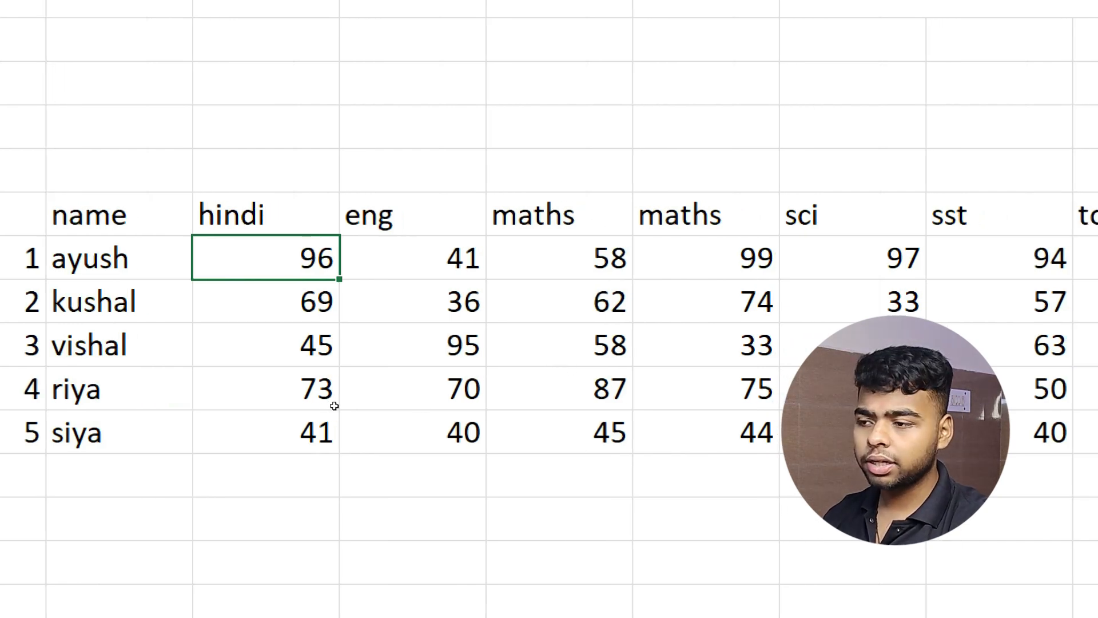
Select the hindi-to-sst marks block C11:H15 for all five students and copy it.
key("shift+Down")
key("shift+Down")
key("shift+Down")
key("shift+Right")
key("shift+Up")
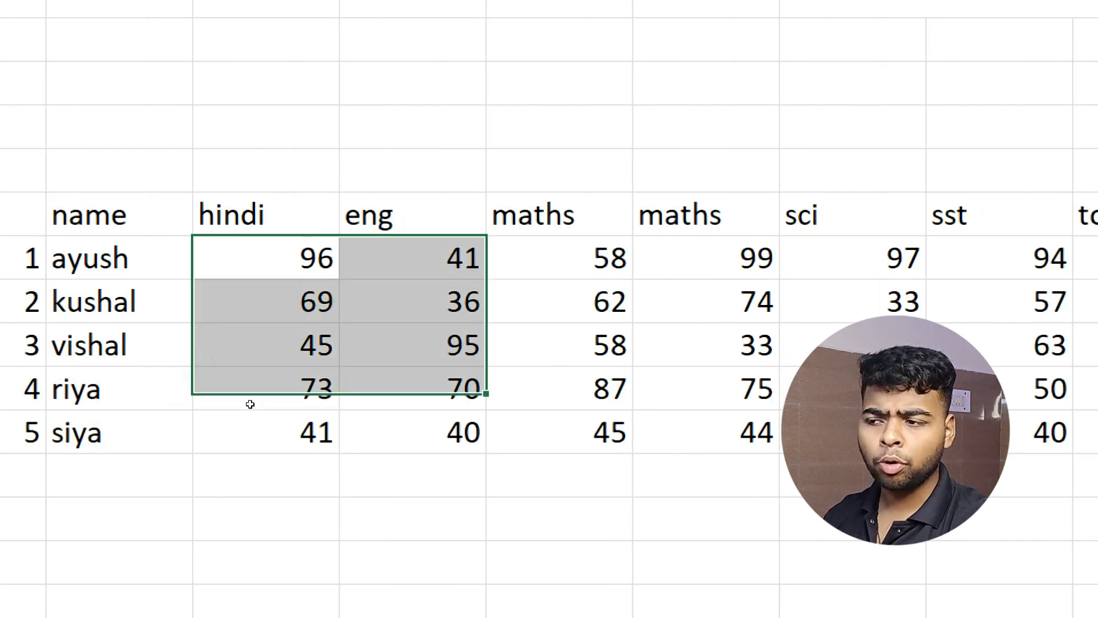
key("shift+Left")
key("shift+Up")
key("shift+Up")
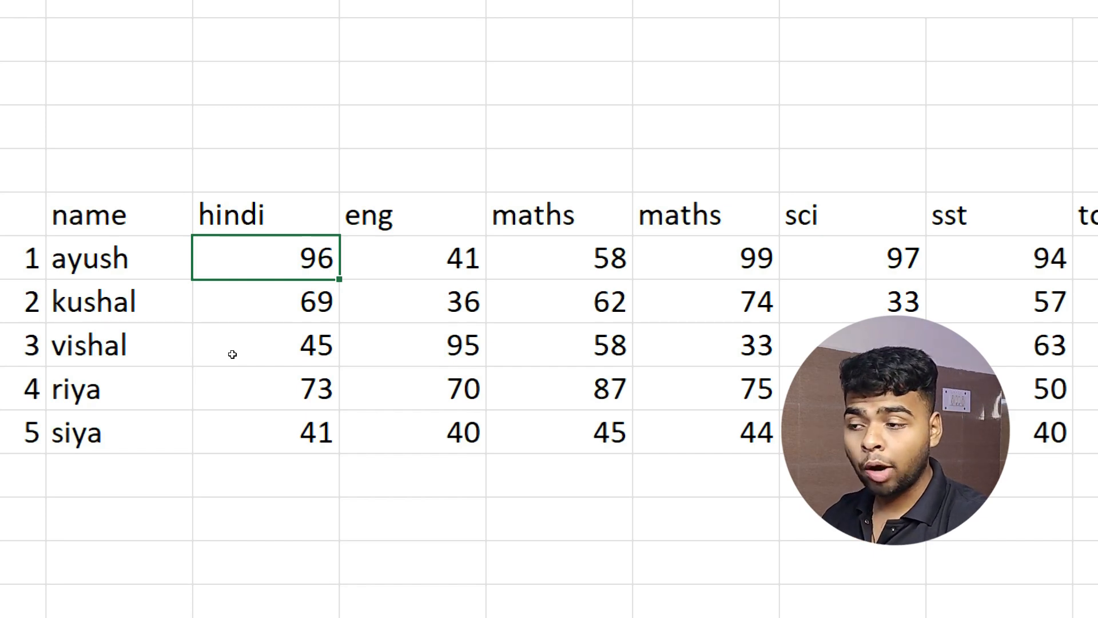
key("ctrl+shift+Down")
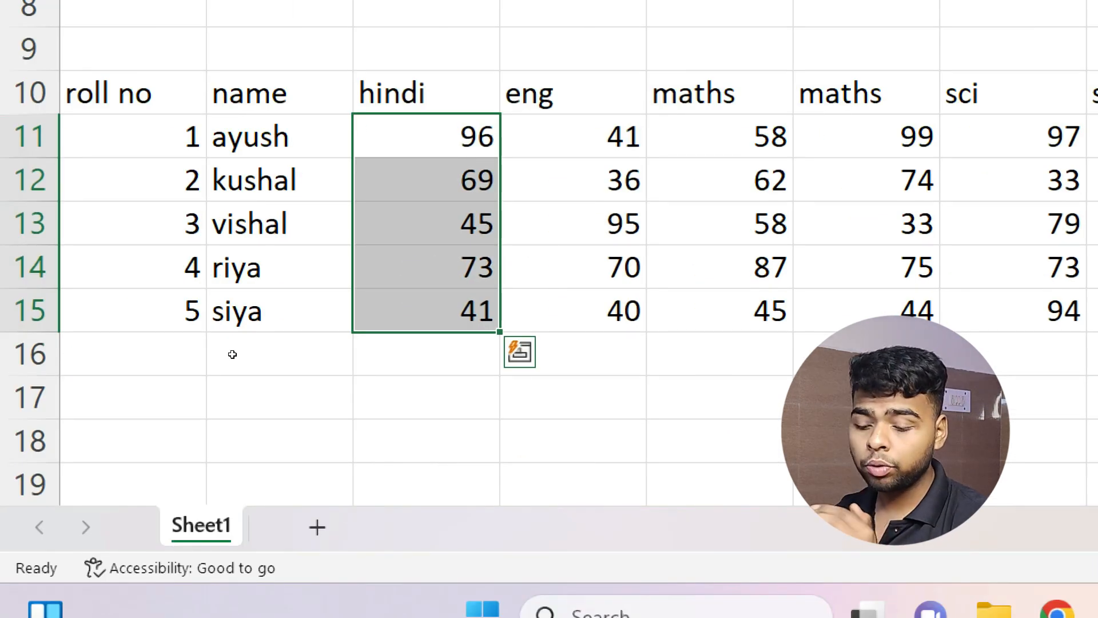
key("ctrl+shift+Right")
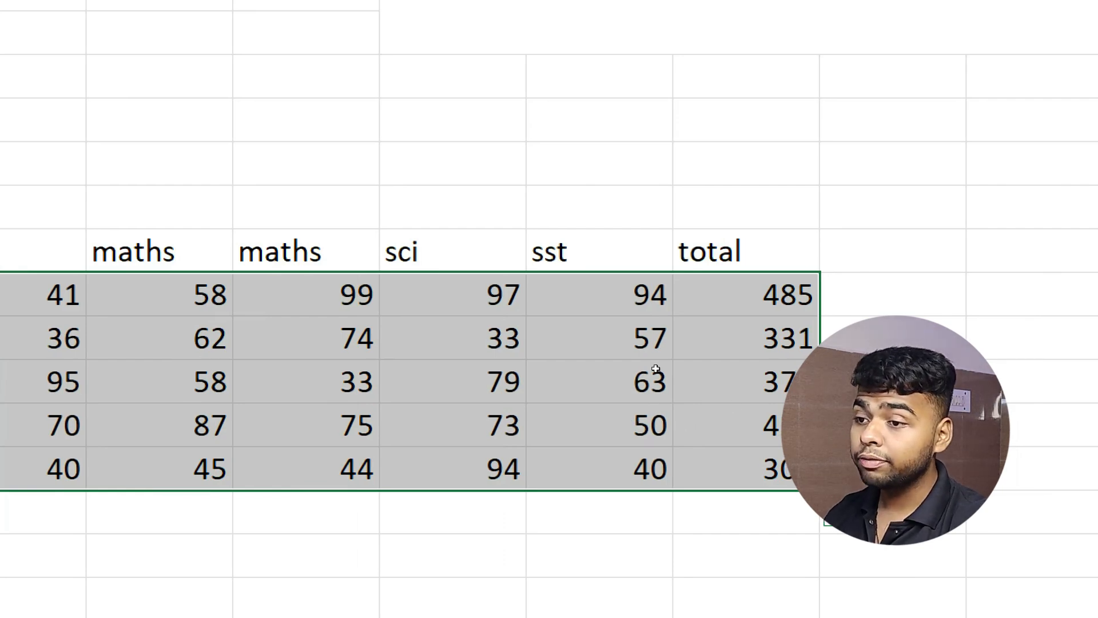
key("ctrl+shift+Left")
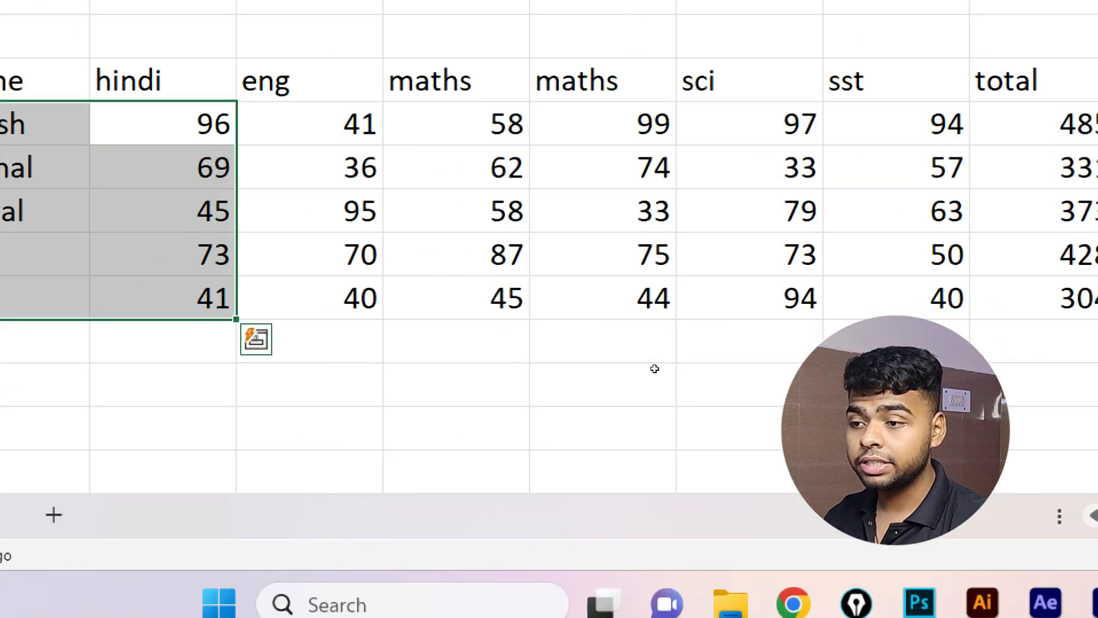
key("ctrl+shift+Right")
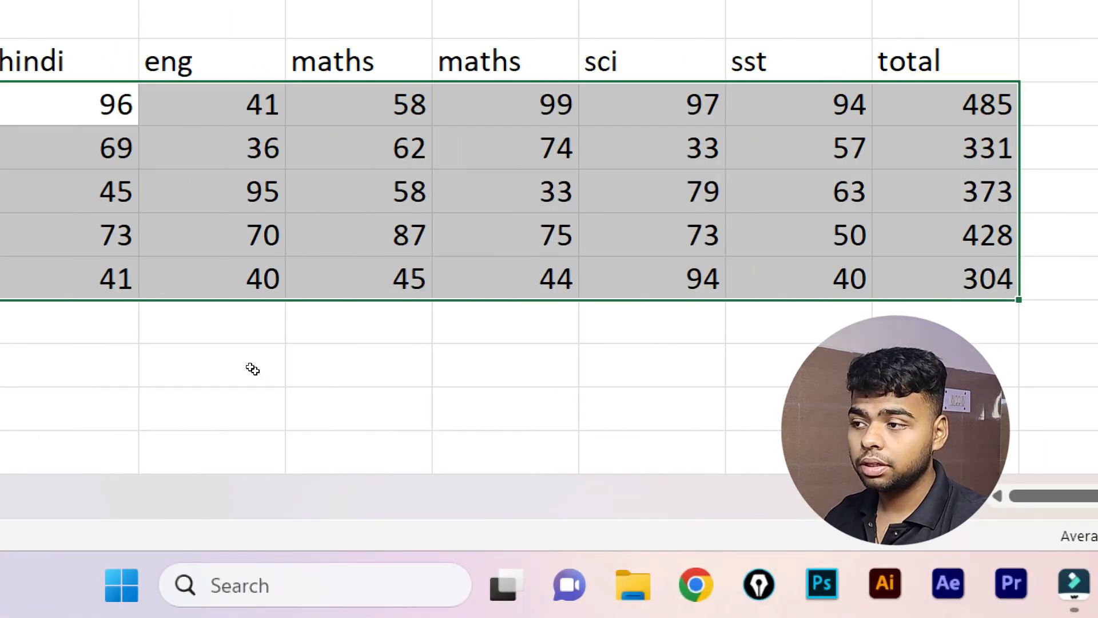
left_click_drag(224, 360, 570, 451)
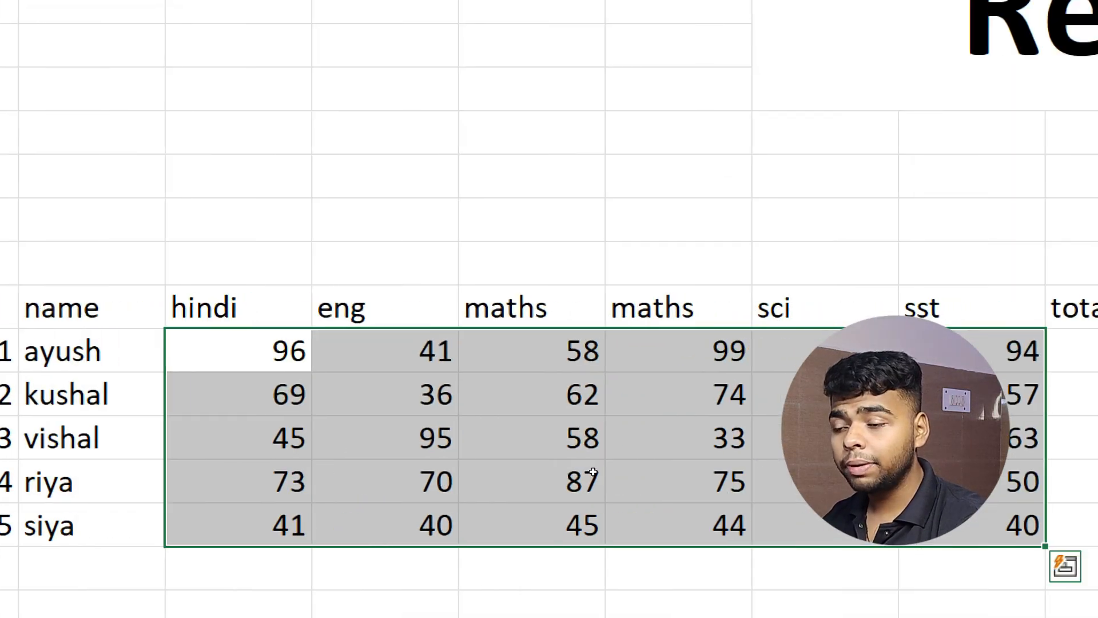
key("ctrl+c")
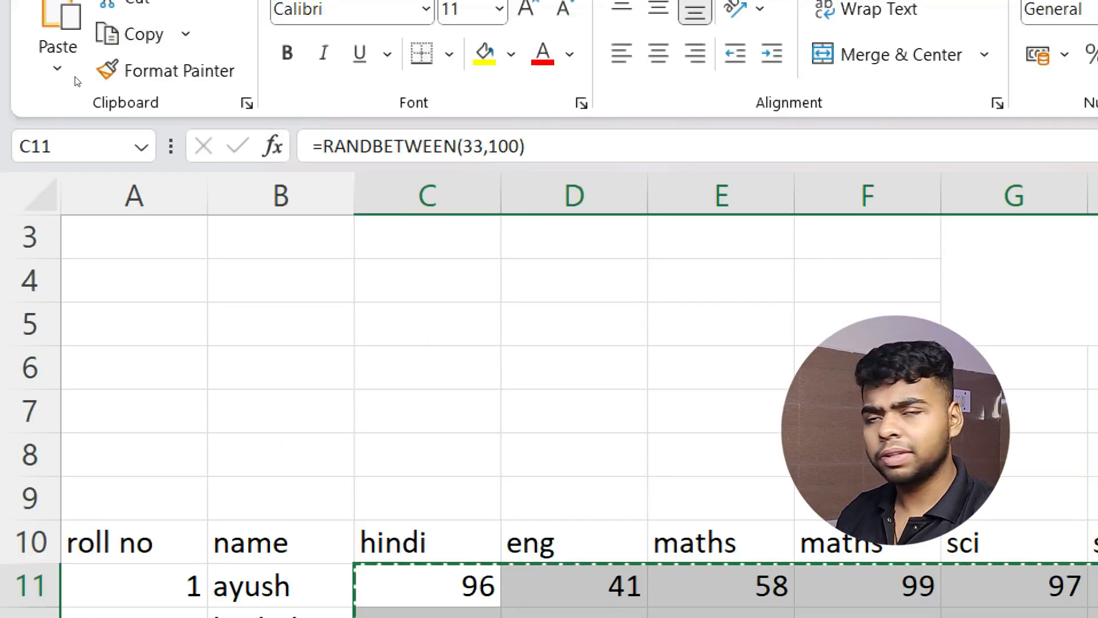
Paste the copied marks back over C11:H15, then undo that paste.
left_click(35, 91)
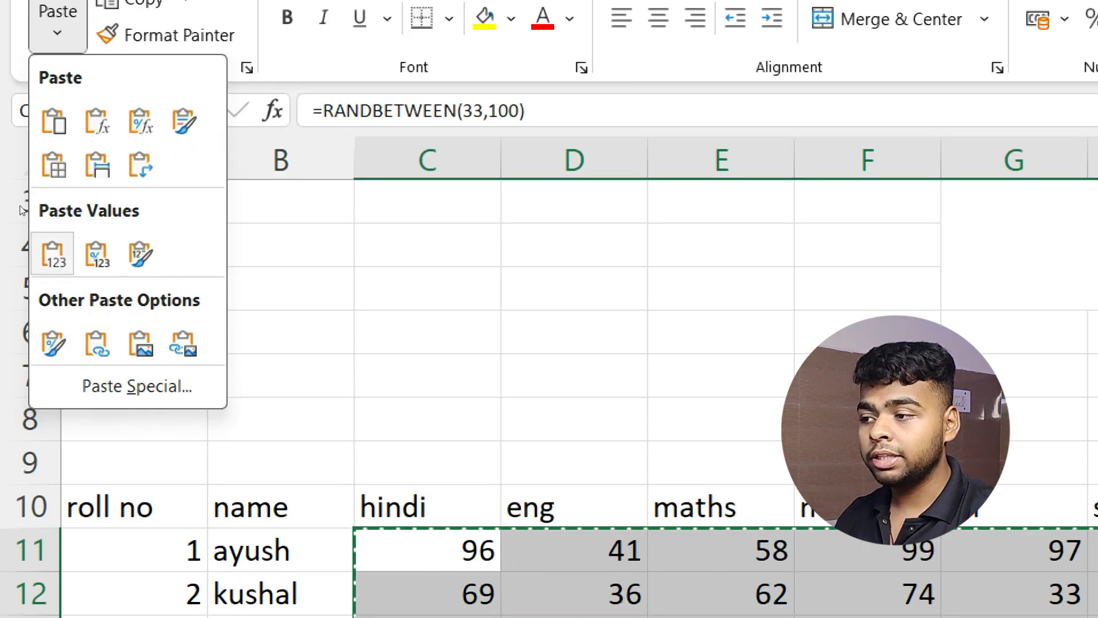
key("v")
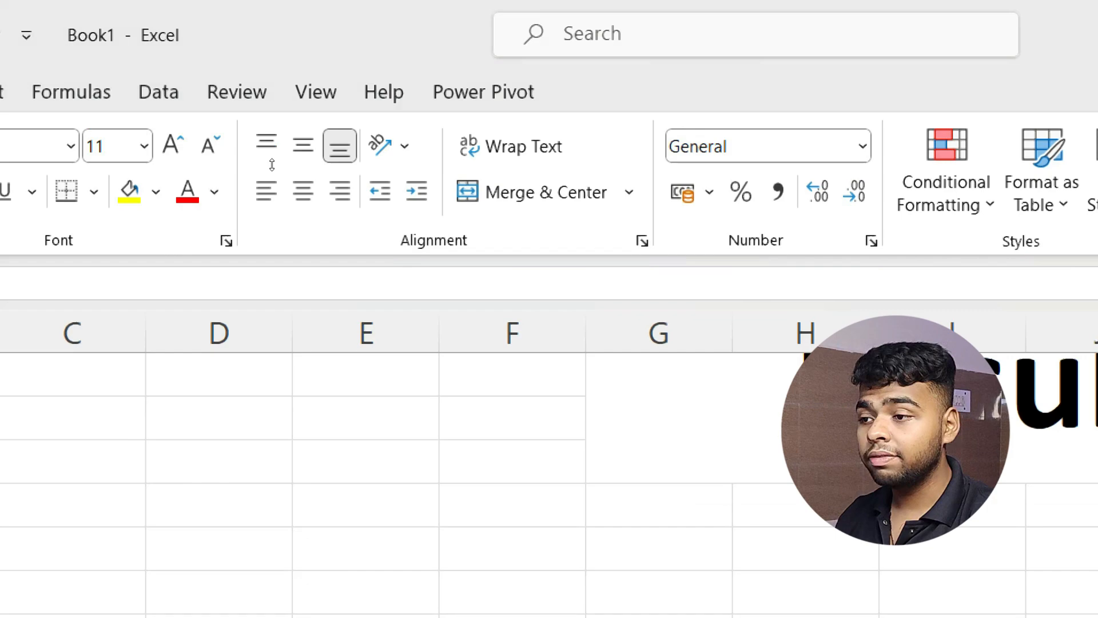
key("ctrl+v")
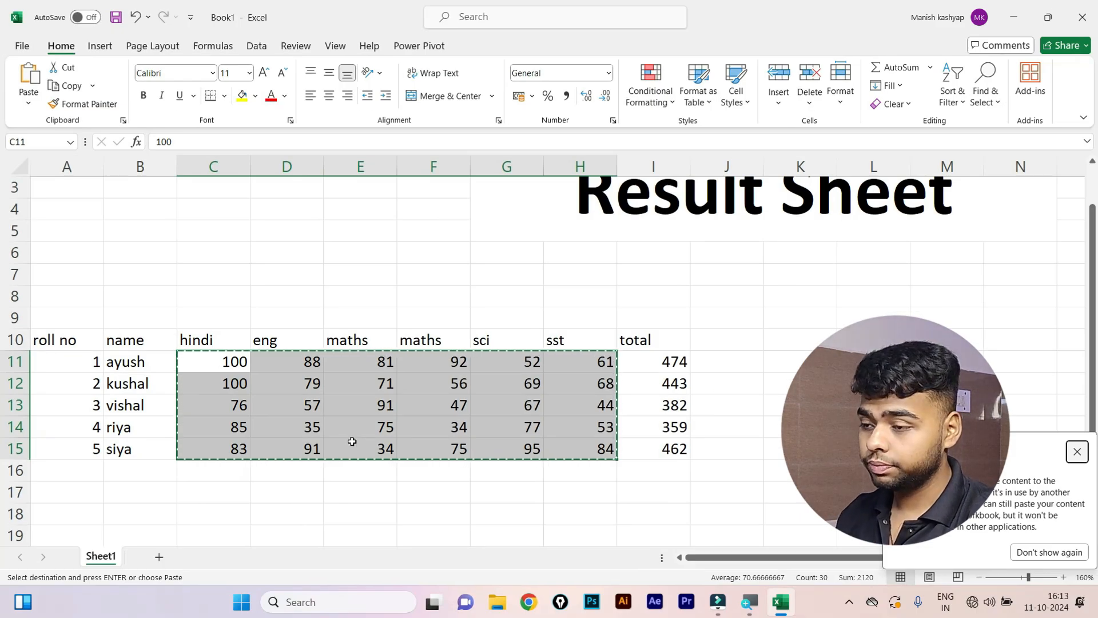
left_click(301, 293)
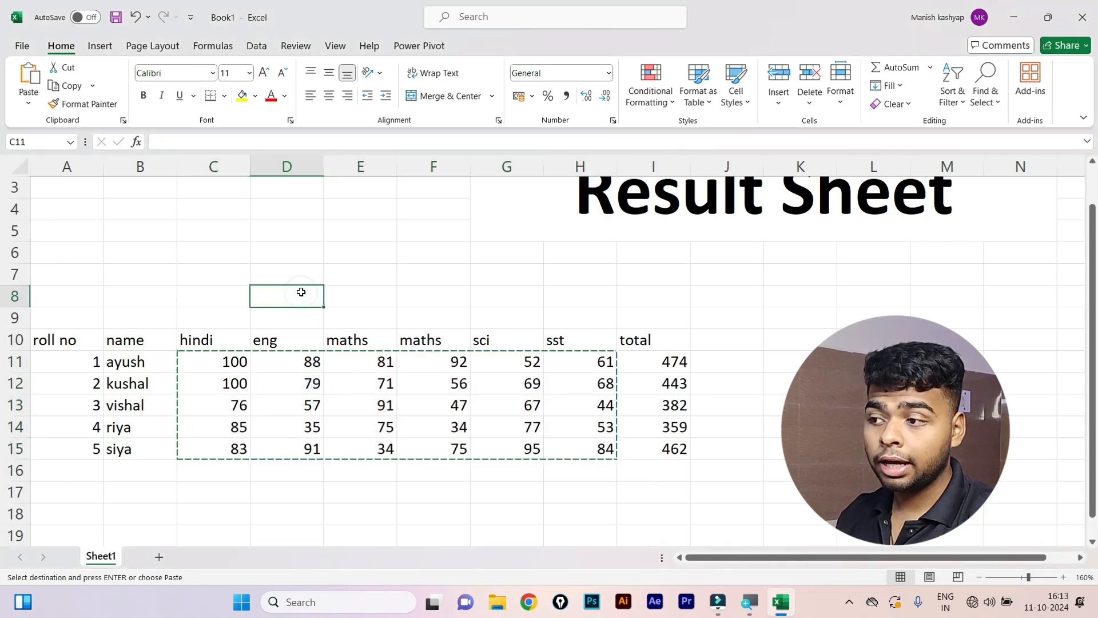
key("ctrl+z")
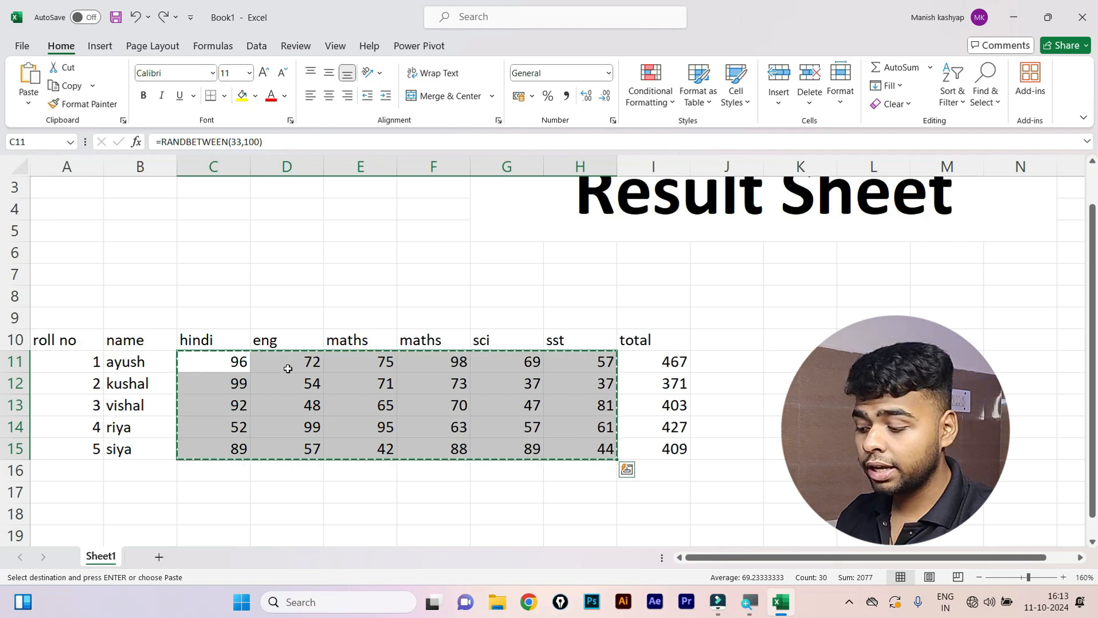
Paste the copied marks into C11 as values only and clear the copy marquee.
key("ctrl+q")
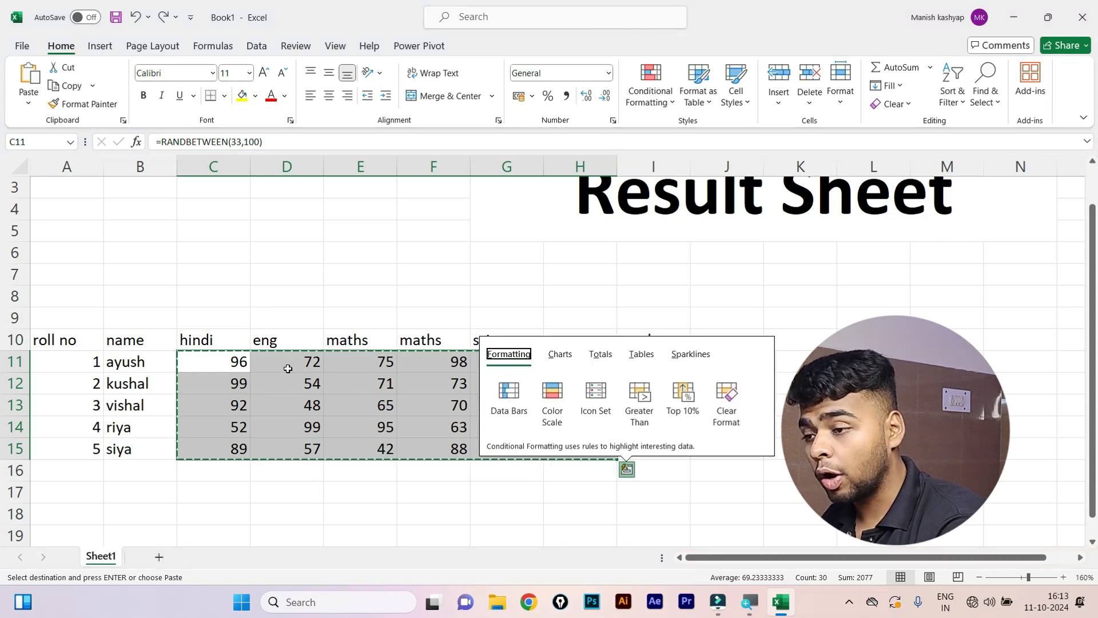
left_click(244, 367)
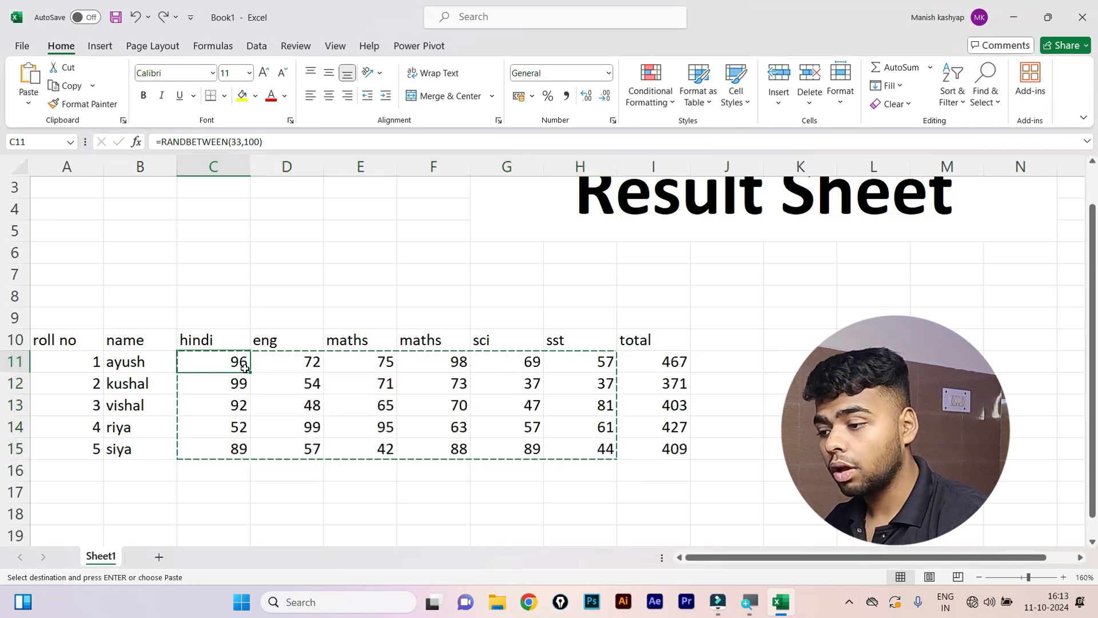
key("alt")
key("h")
key("v")
key("v")
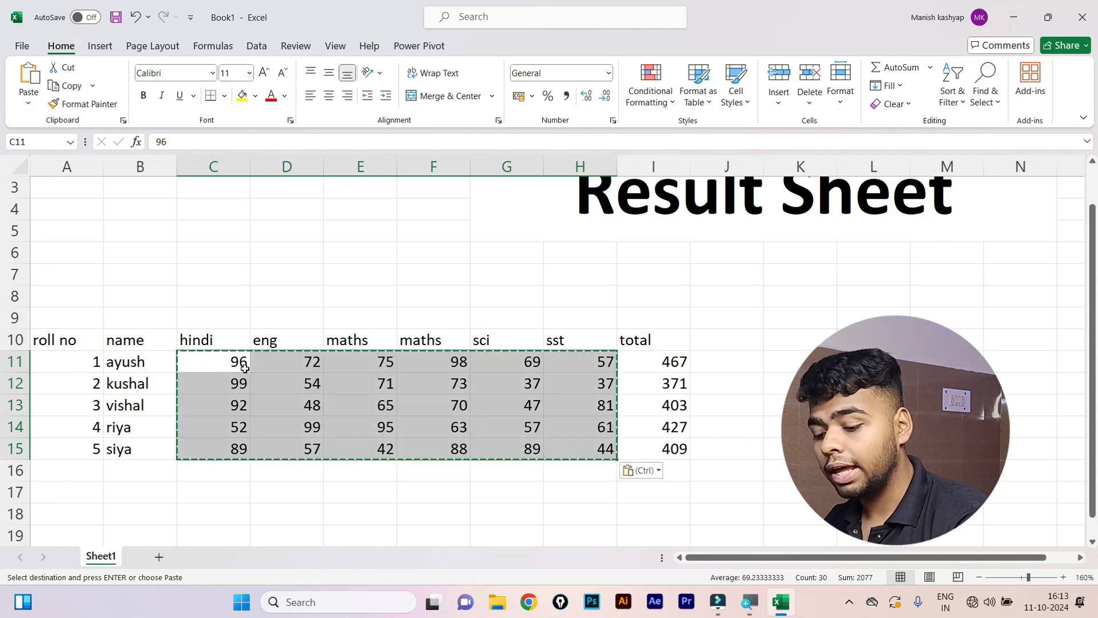
key("Escape")
left_click(258, 383)
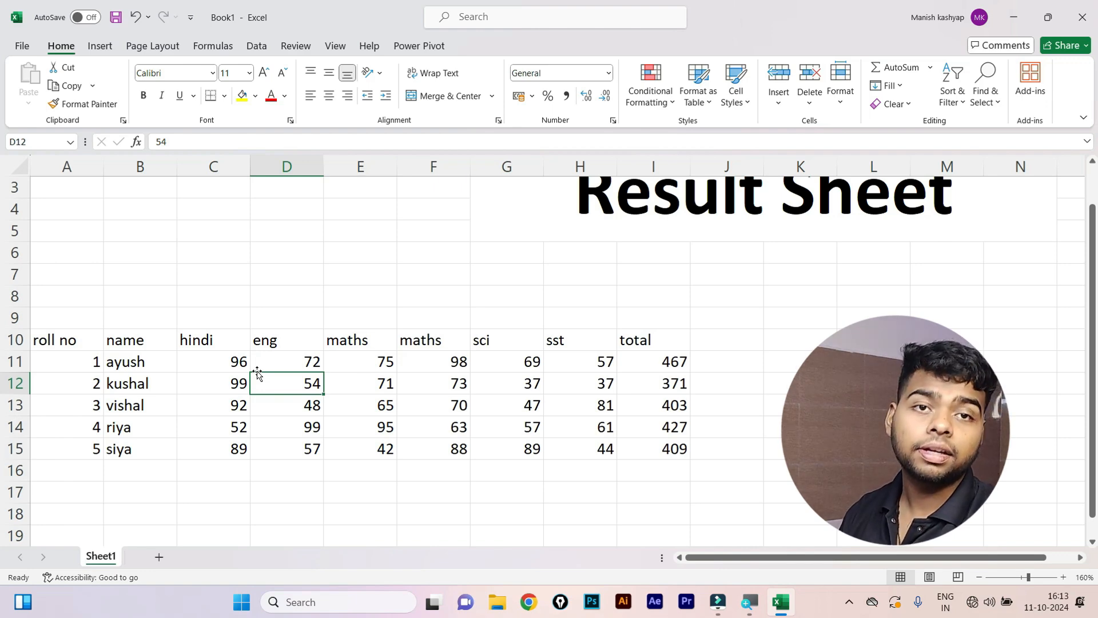
Undo the values paste and enter 77 in C7 to regenerate the random marks.
key("ctrl+z")
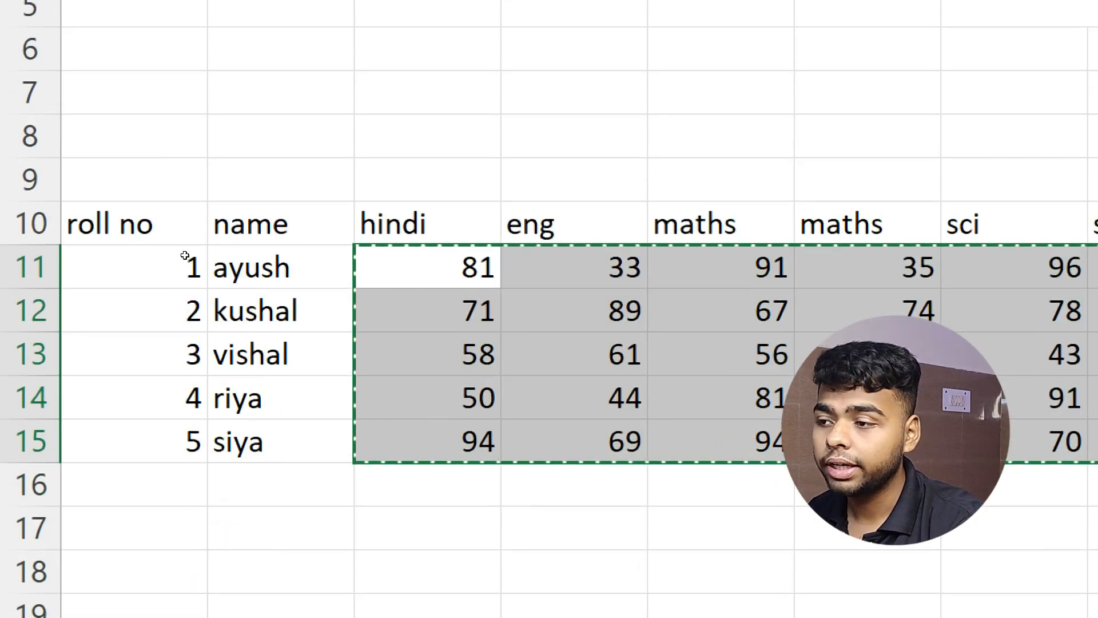
left_click(373, 538)
type("77")
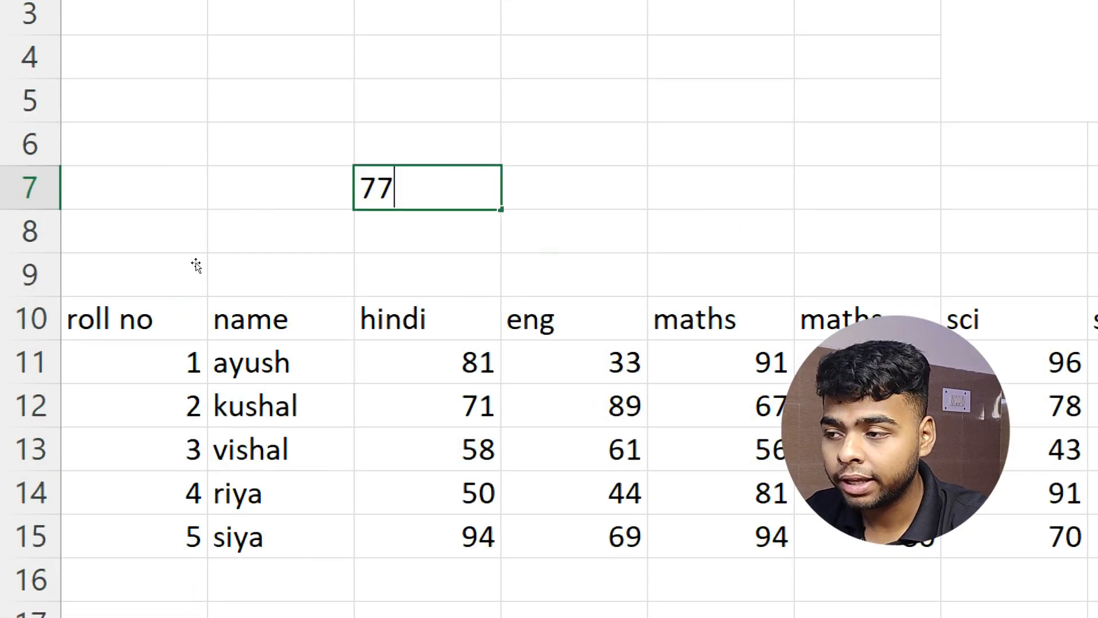
key("Return")
key("Up")
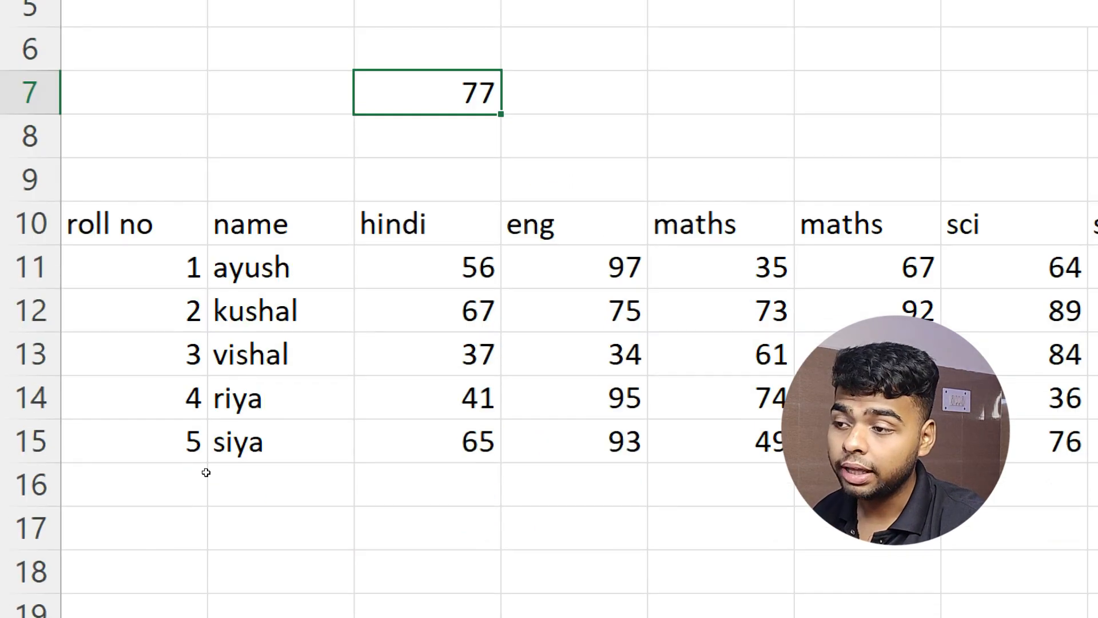
key("Down")
key("Down")
key("Down")
key("Down")
key("Down")
key("Down")
key("Right")
key("Right")
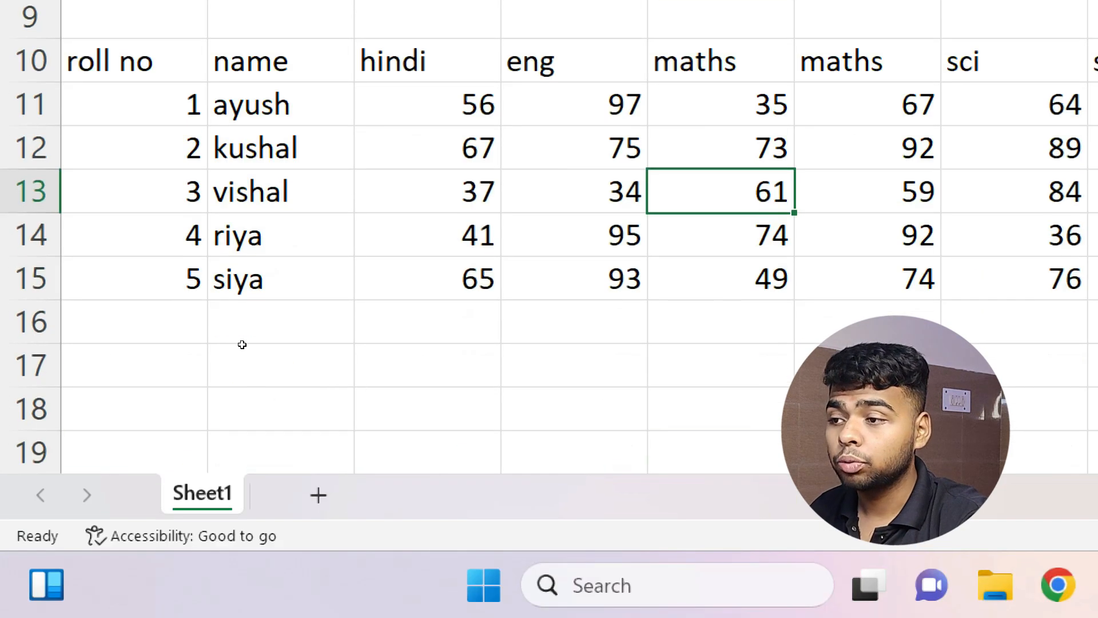
Copy C11:H15 and paste it back as fixed values, then select the stray 77.
left_click_drag(454, 104, 1097, 292)
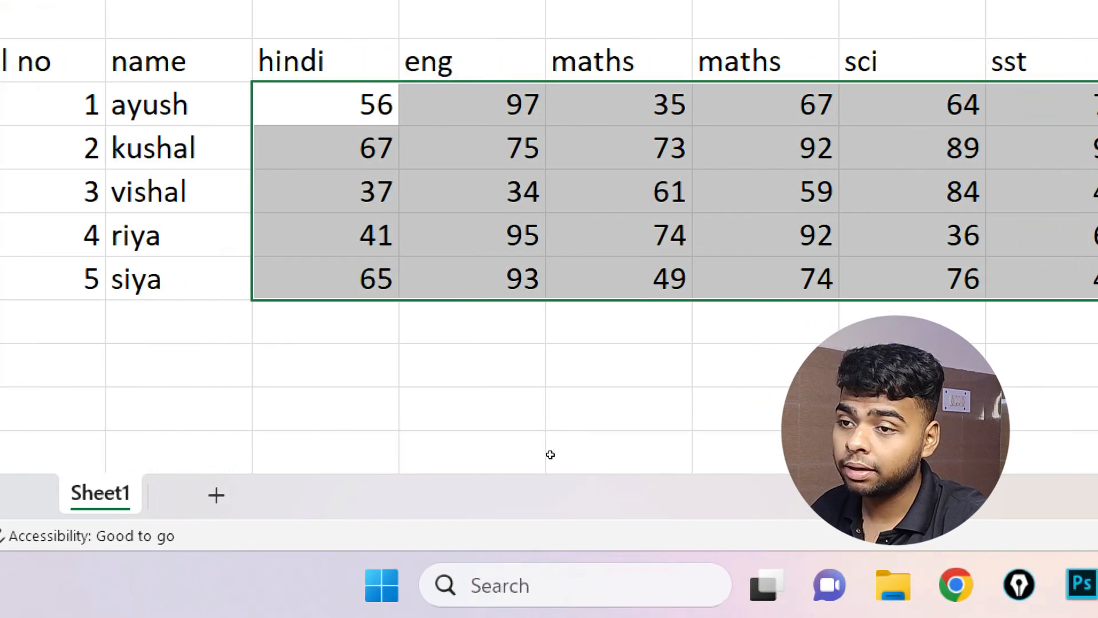
key("ctrl+c")
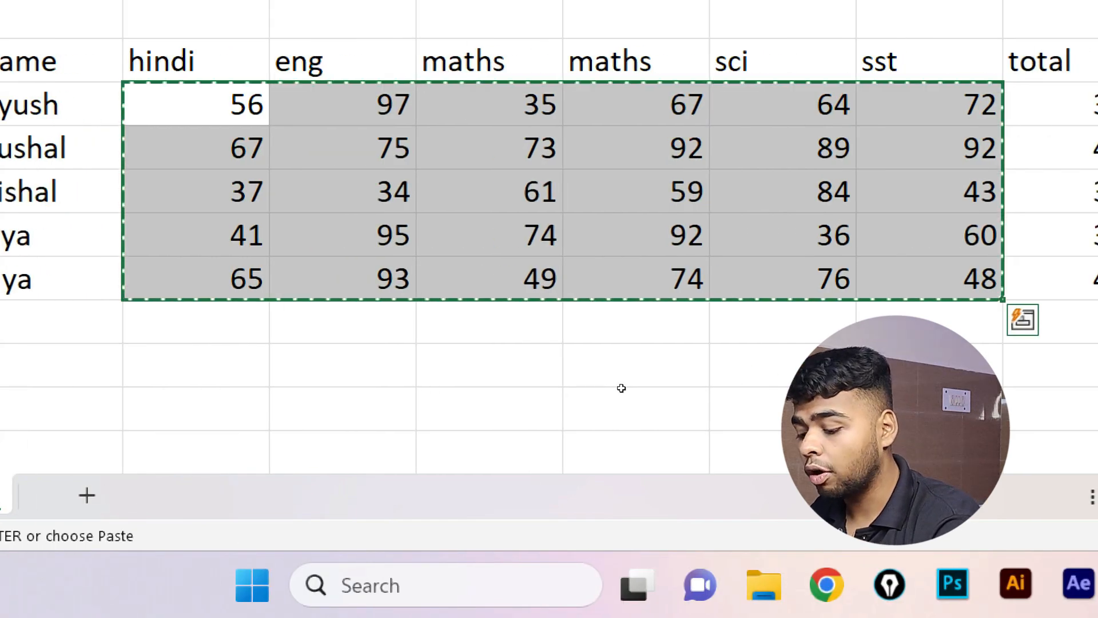
key("alt")
key("v")
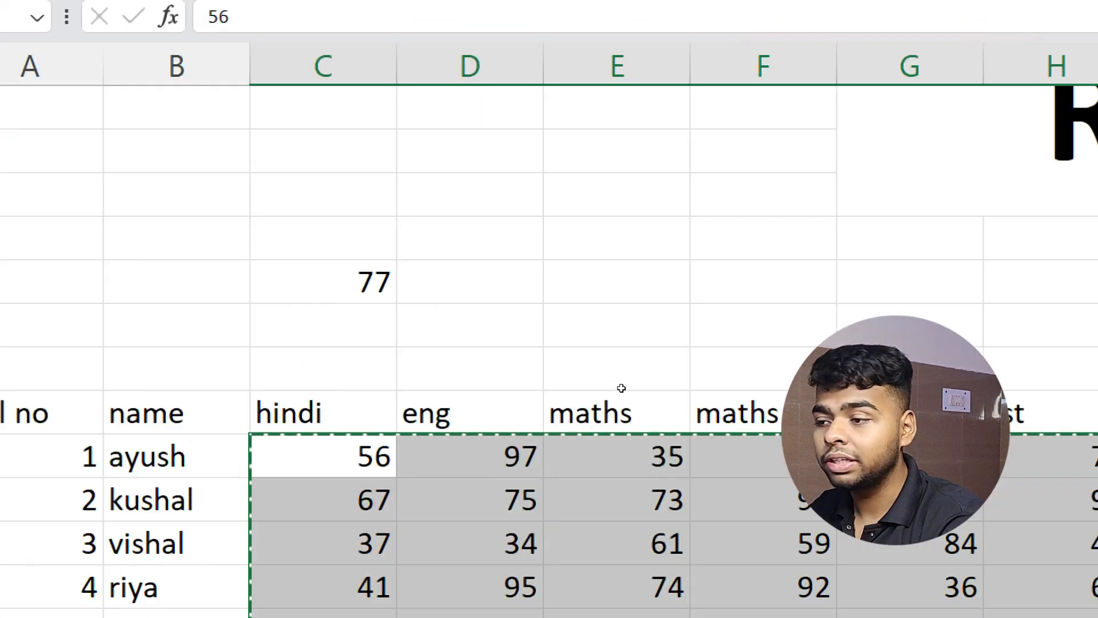
key("Escape")
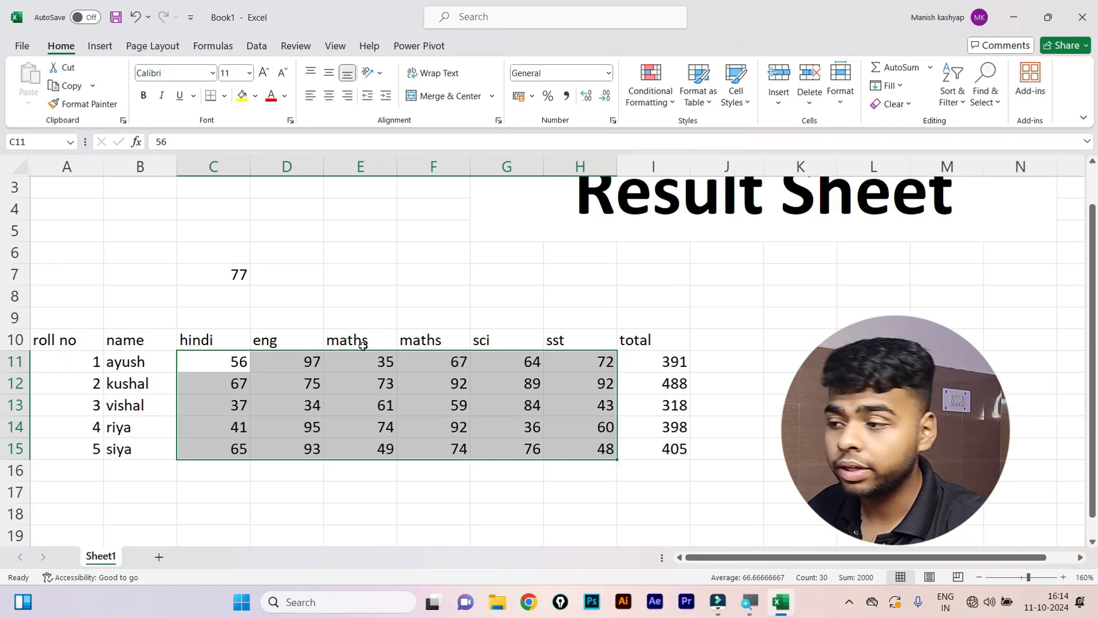
left_click_drag(225, 260, 230, 289)
Clear the stray 77 from C7 and delete the old totals in I11:I15.
key("Delete")
left_click(229, 301)
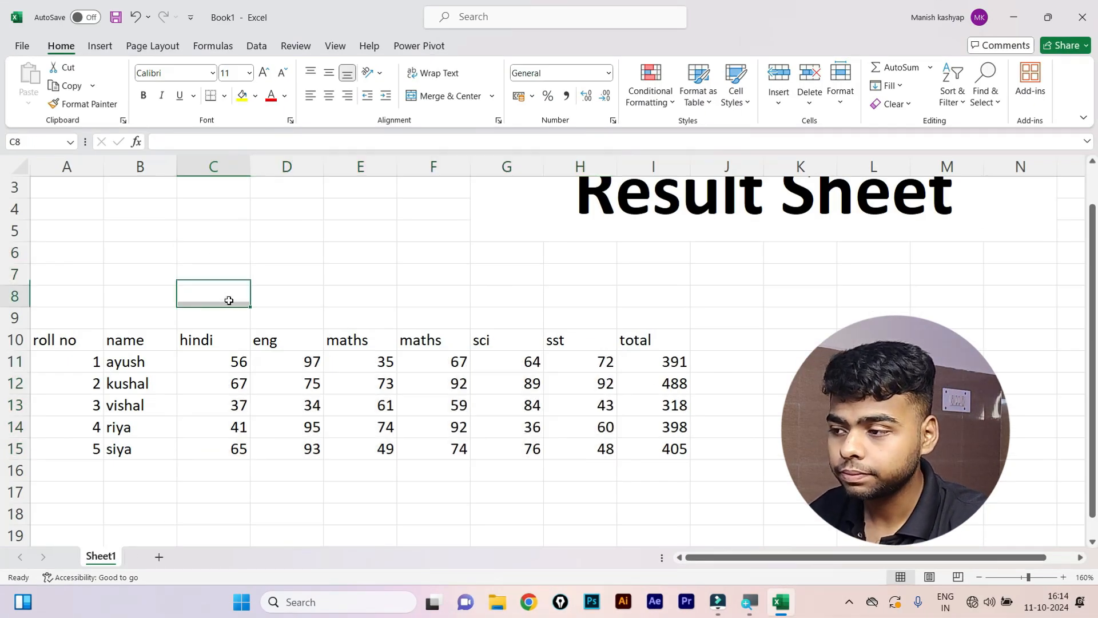
left_click_drag(636, 364, 643, 456)
key("Delete")
Try an AutoSum in I11, dismiss the formula error and clear the cell.
left_click(640, 365)
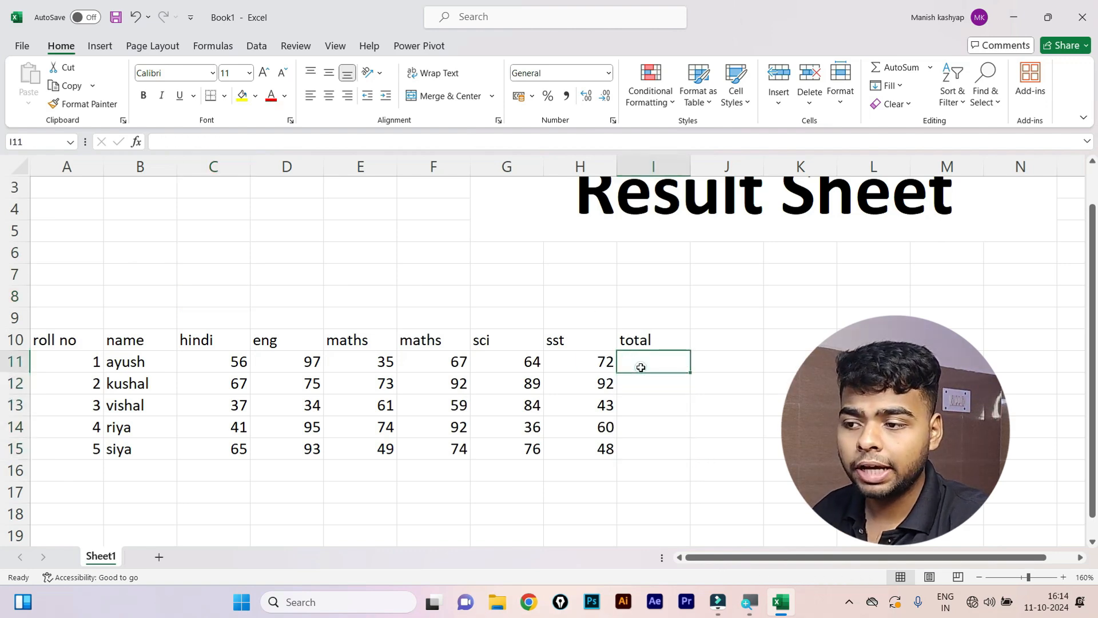
key("alt")
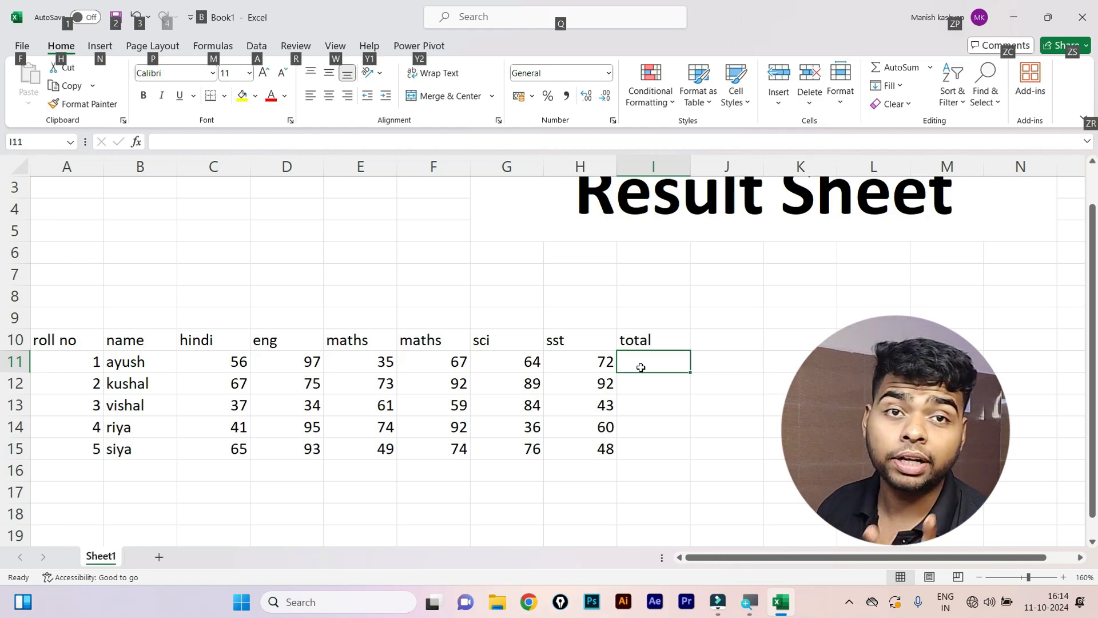
key("alt+=")
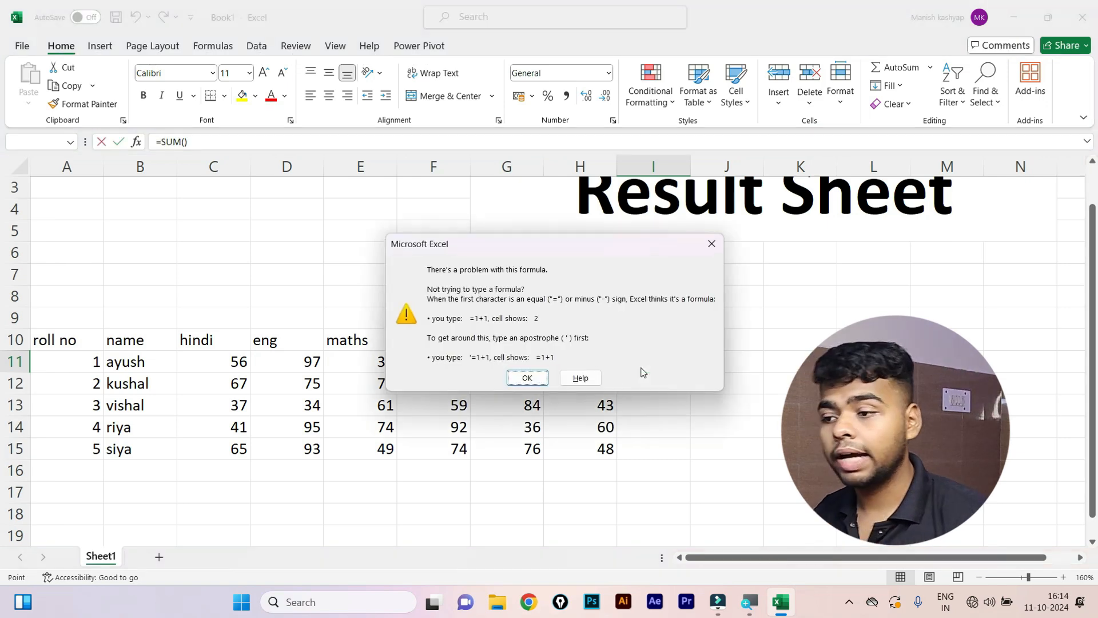
left_click(527, 378)
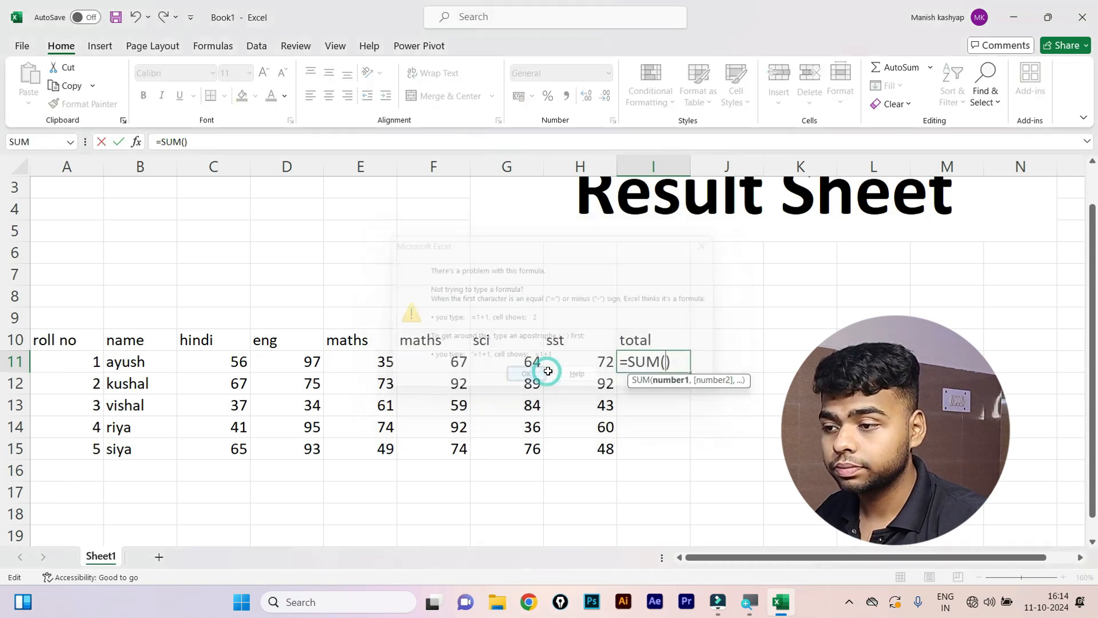
key("BackSpace")
key("BackSpace")
key("BackSpace")
key("BackSpace")
key("BackSpace")
key("BackSpace")
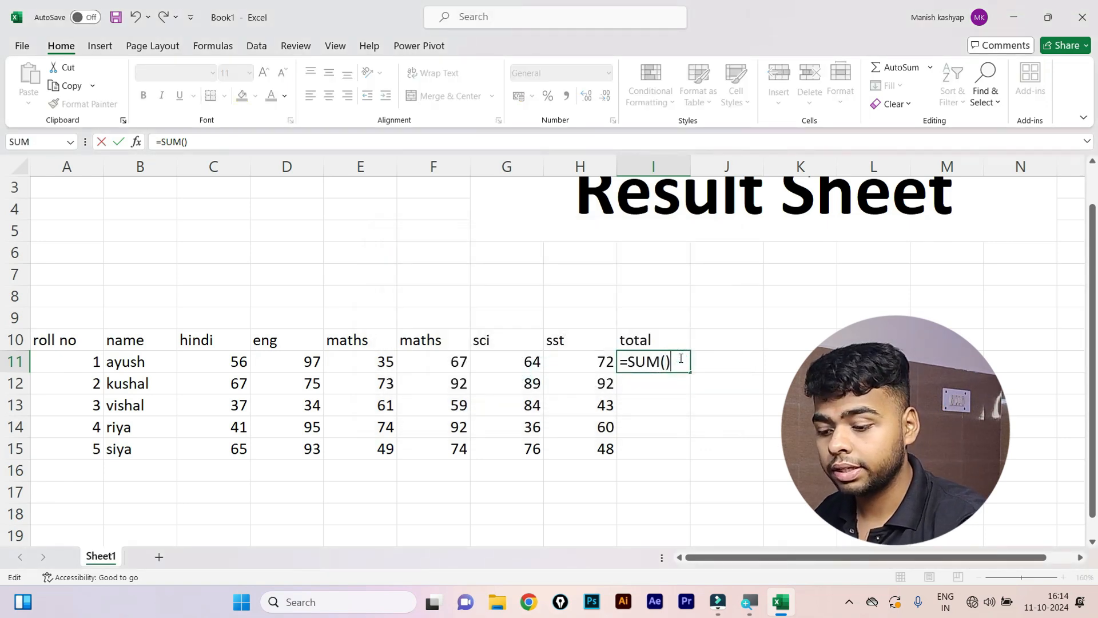
key("Return")
Insert an AutoSum total of 391 in I11 and fill it down to I15.
left_click(679, 358)
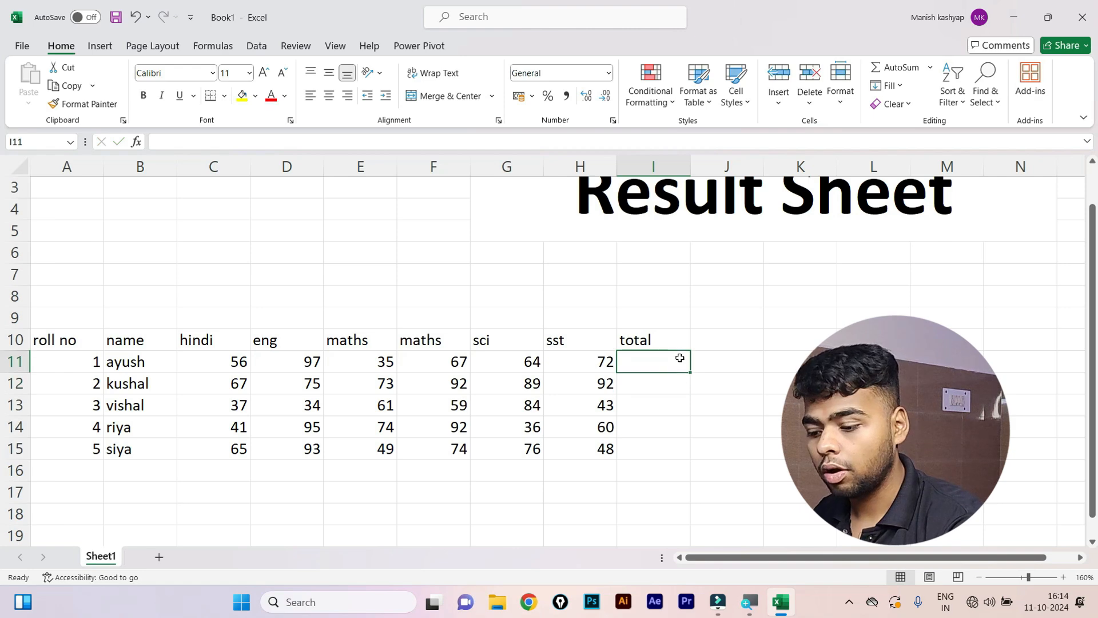
key("alt+=")
key("ctrl+Return")
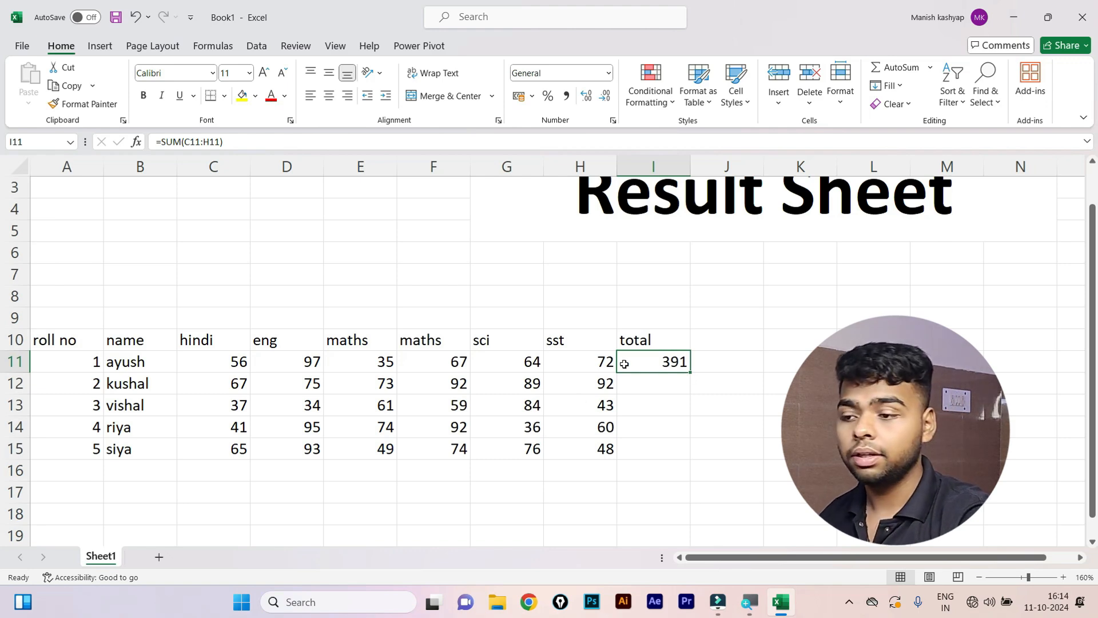
left_click_drag(647, 369, 649, 434)
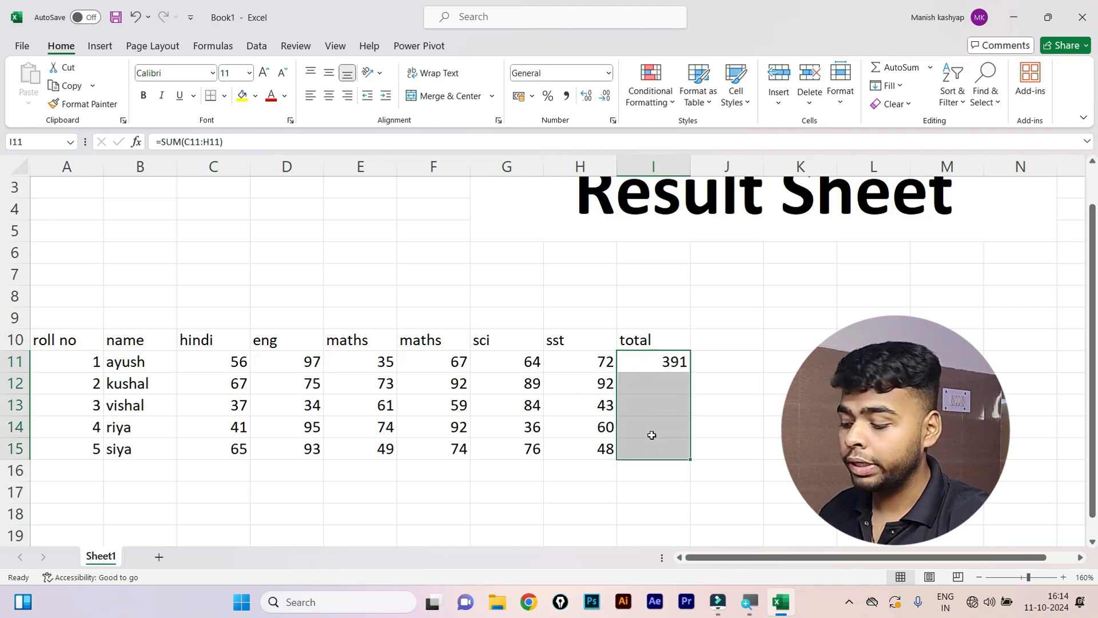
key("ctrl+d")
left_click(508, 394)
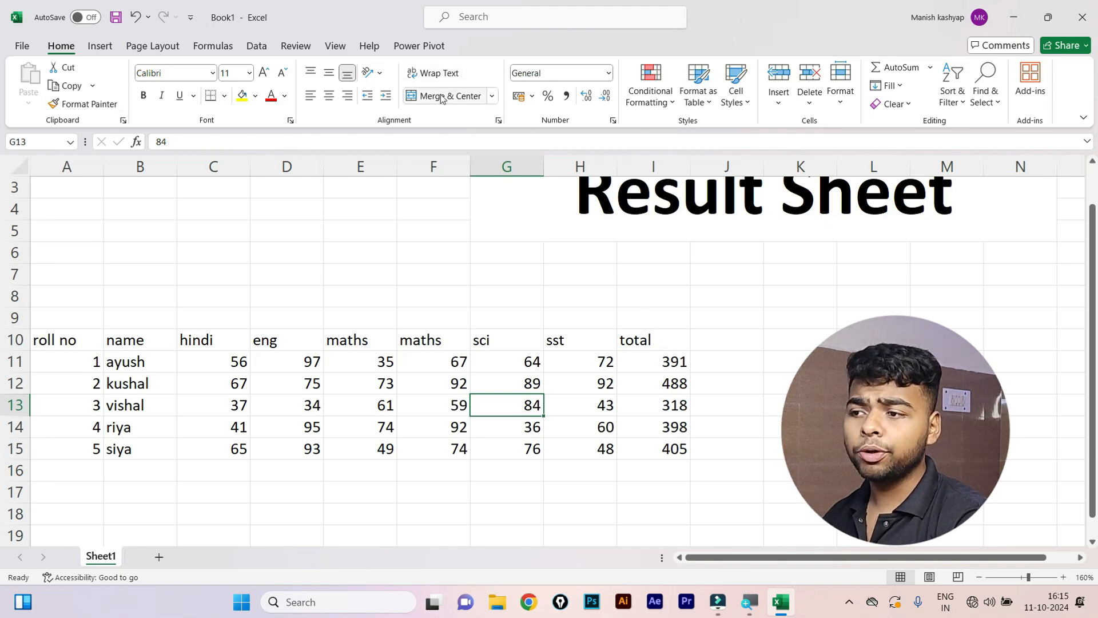
Make the header row A10:I10 bold.
left_click(129, 248)
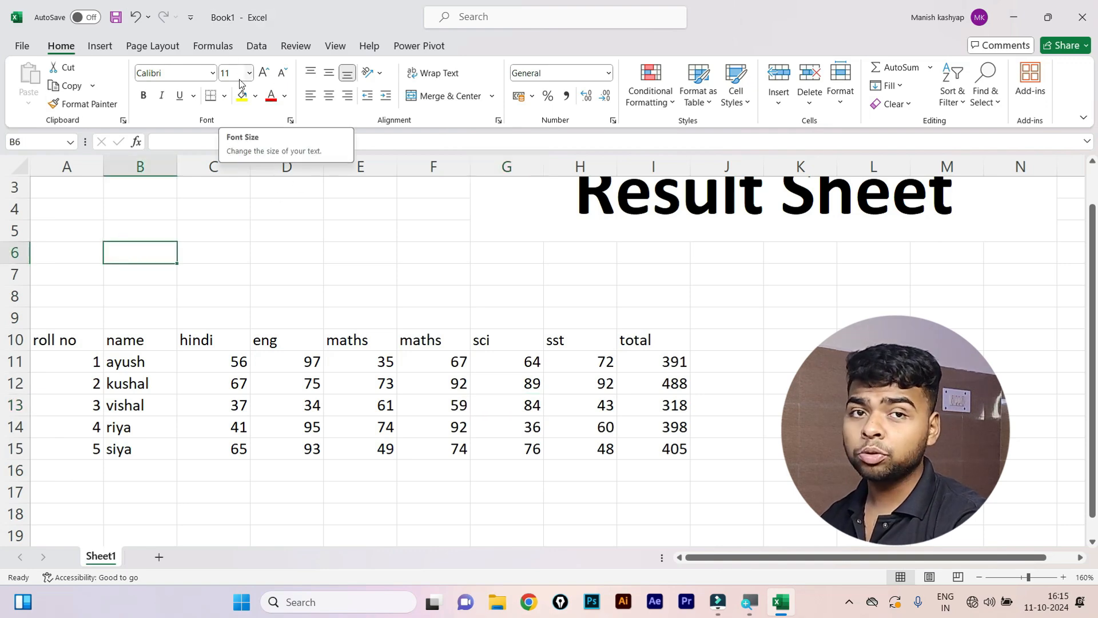
left_click_drag(68, 334, 630, 342)
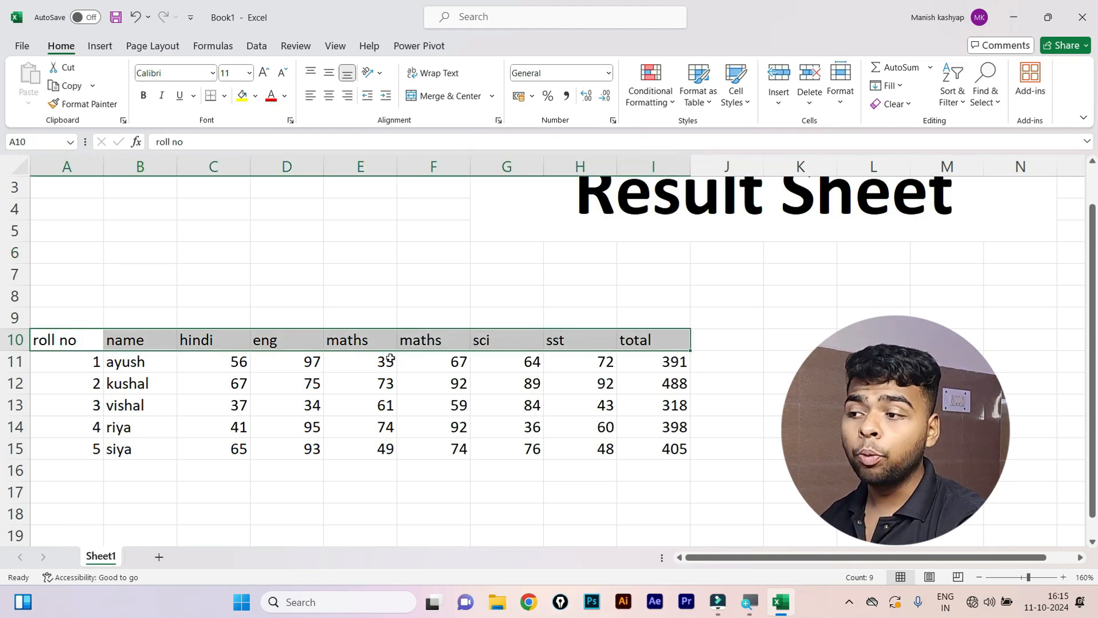
left_click(143, 95)
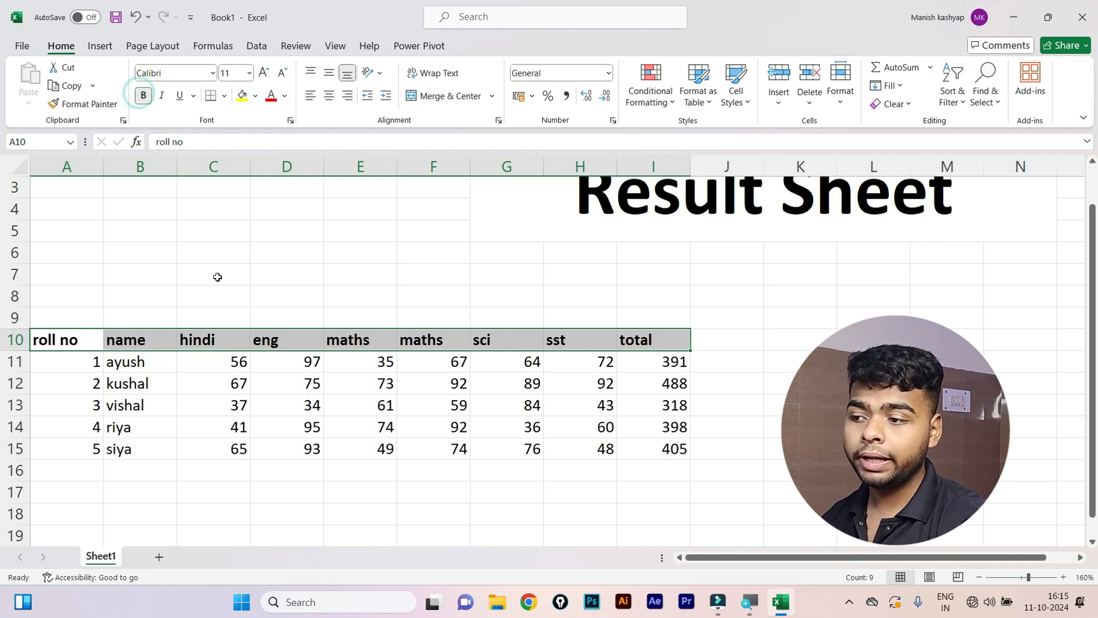
left_click(211, 293)
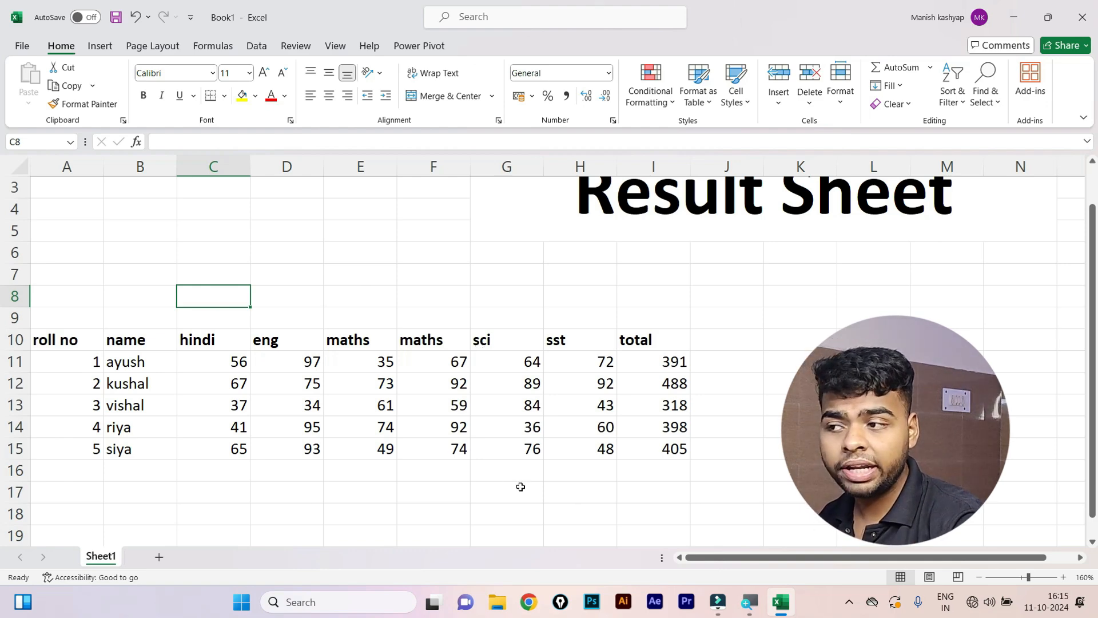
Select the whole result table A10:I15, from roll no to total.
left_click_drag(83, 342, 656, 455)
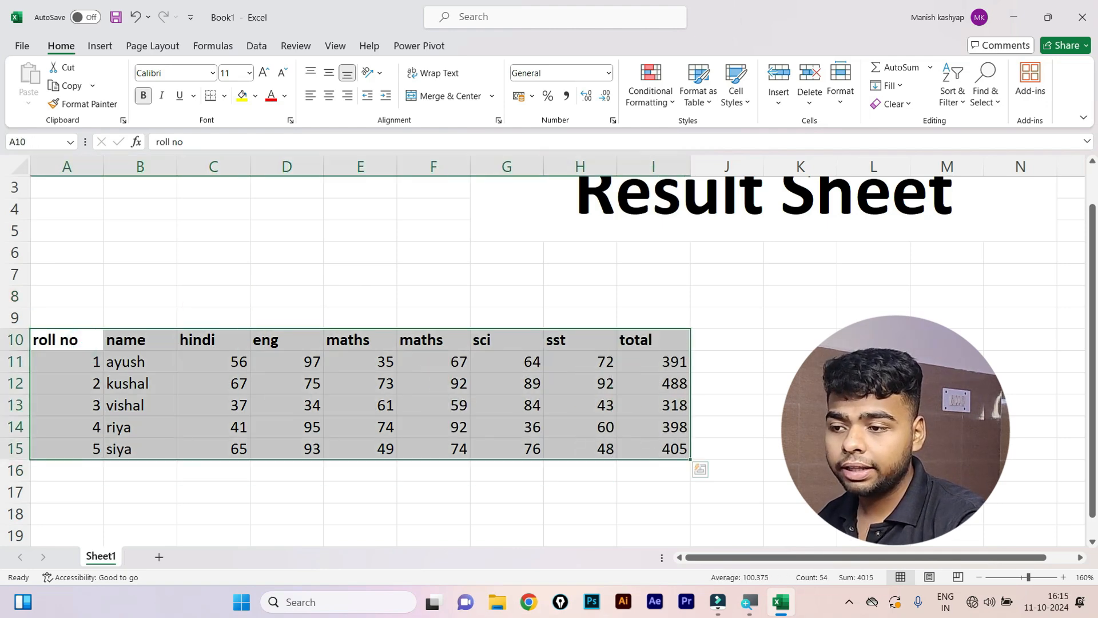
left_click(855, 382)
left_click(215, 402)
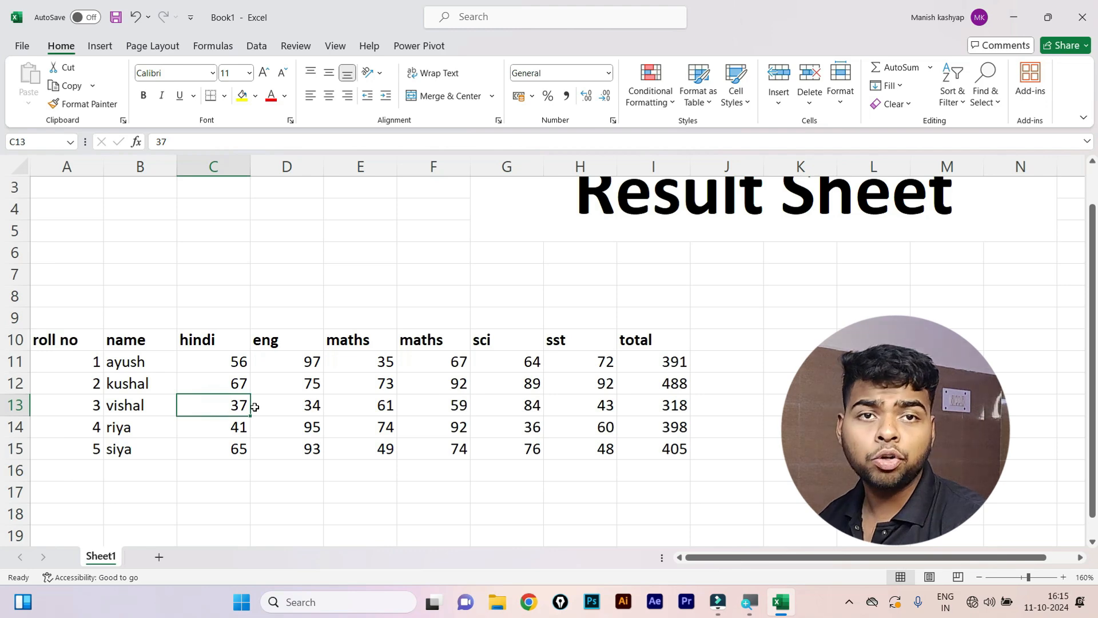
left_click_drag(58, 343, 630, 449)
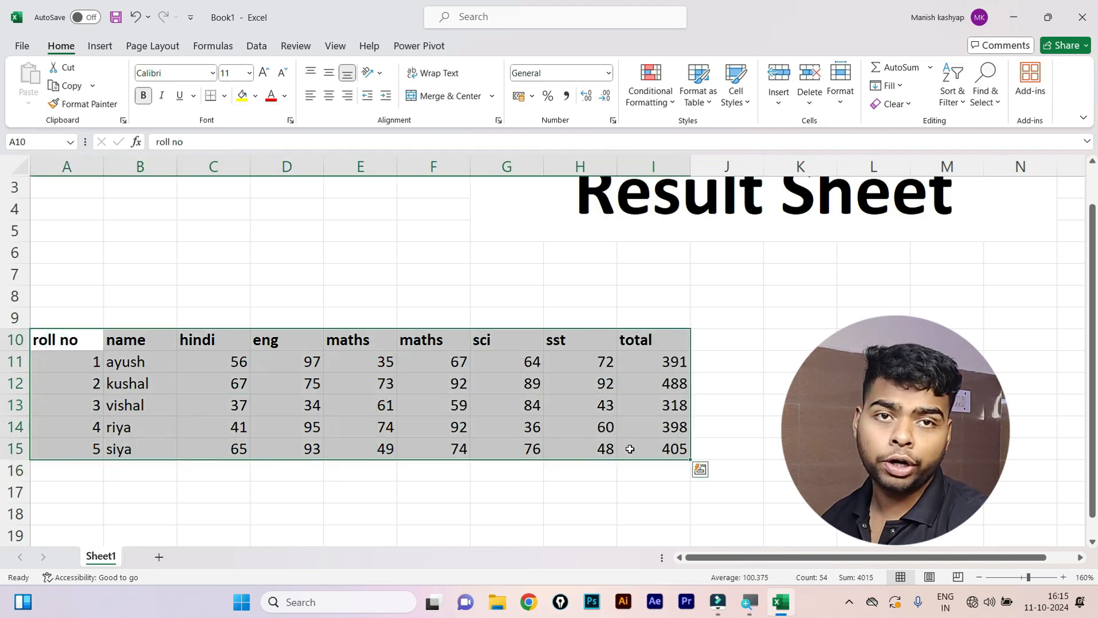
Apply All Borders to A10:I15 and reselect the bordered table.
left_click(225, 97)
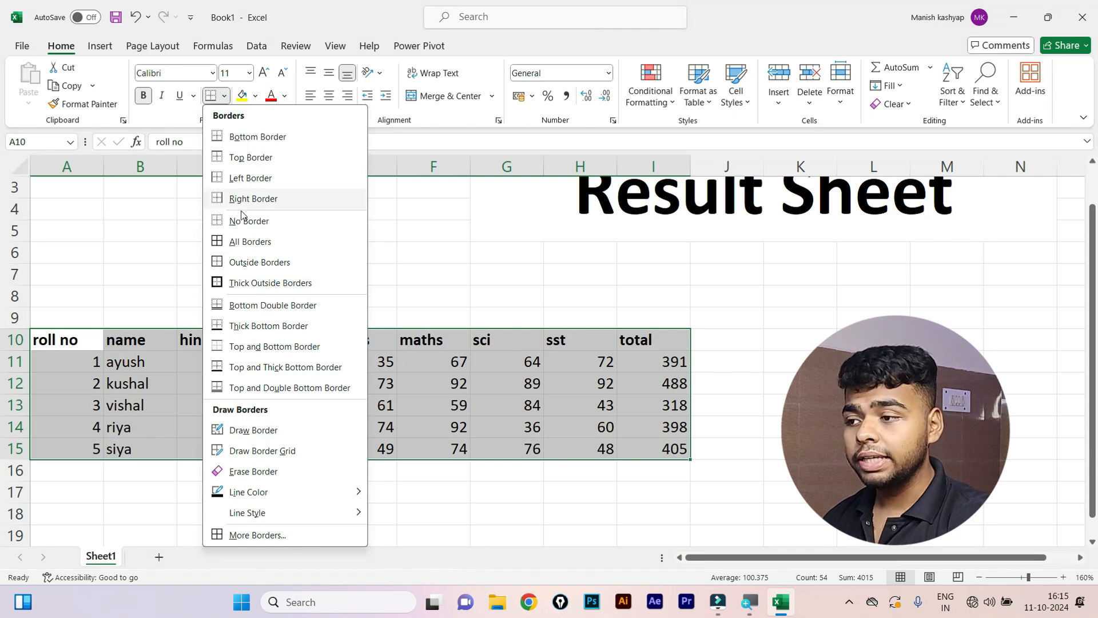
left_click(245, 252)
left_click(281, 424)
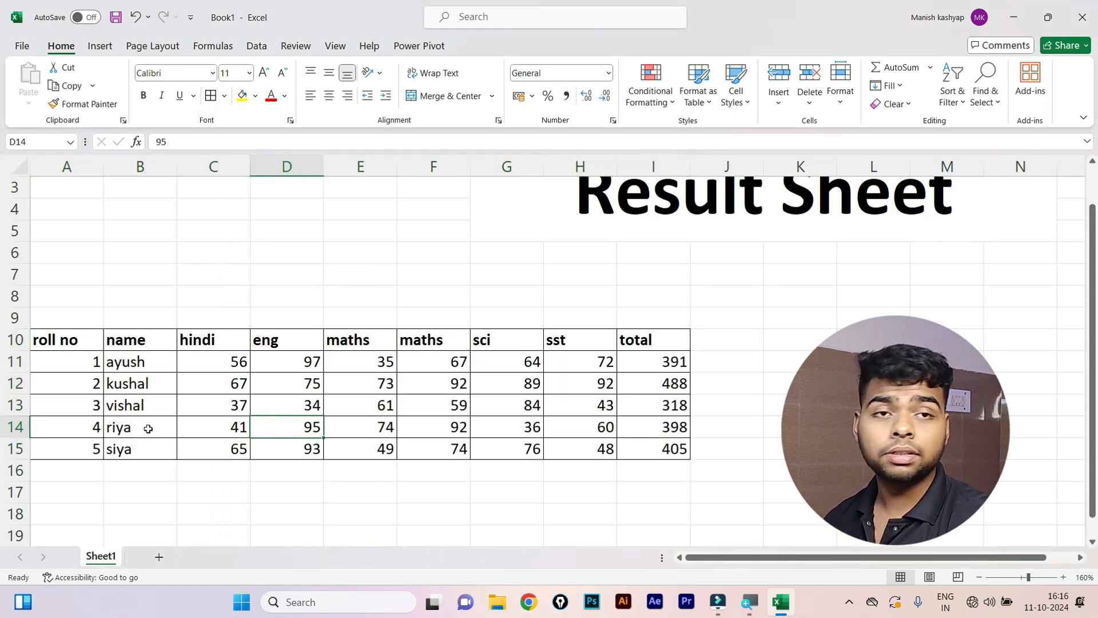
key("ctrl+a")
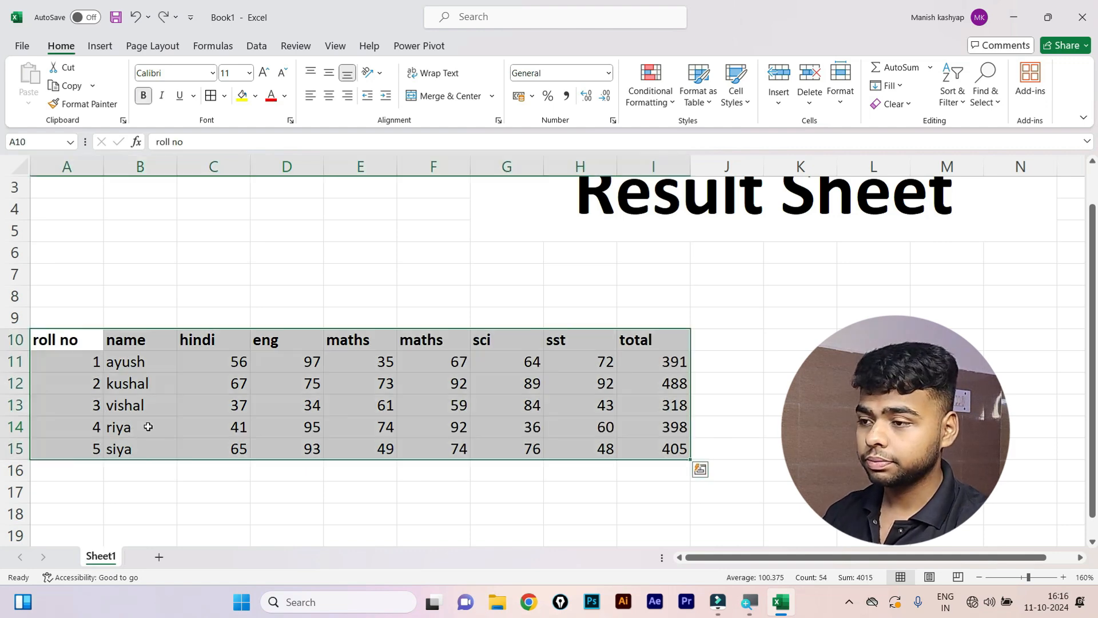
left_click(88, 383)
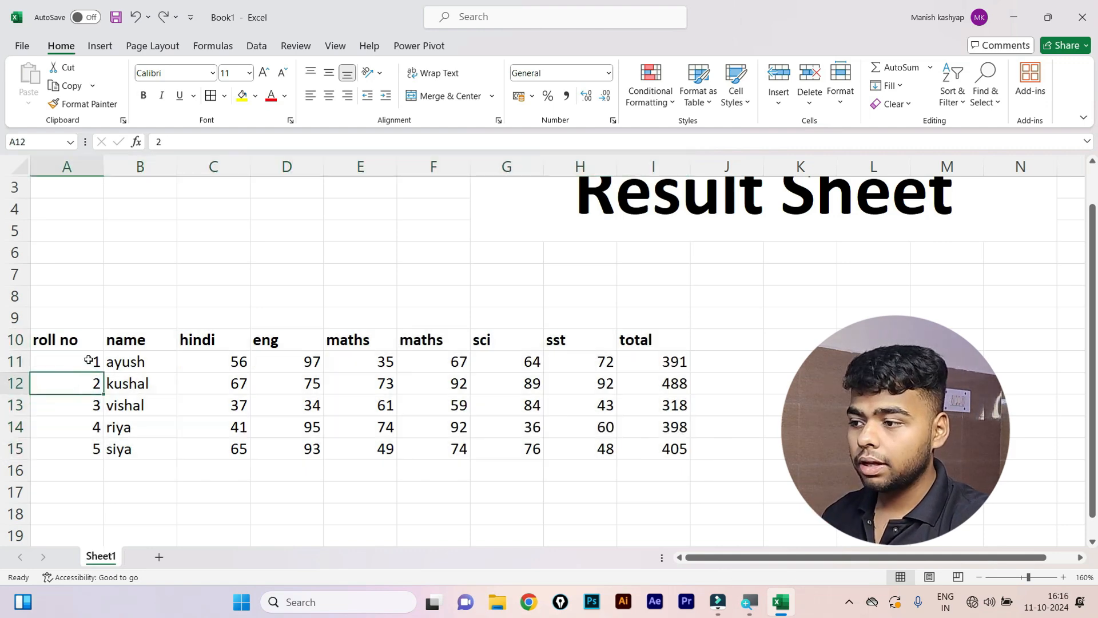
left_click_drag(72, 343, 622, 451)
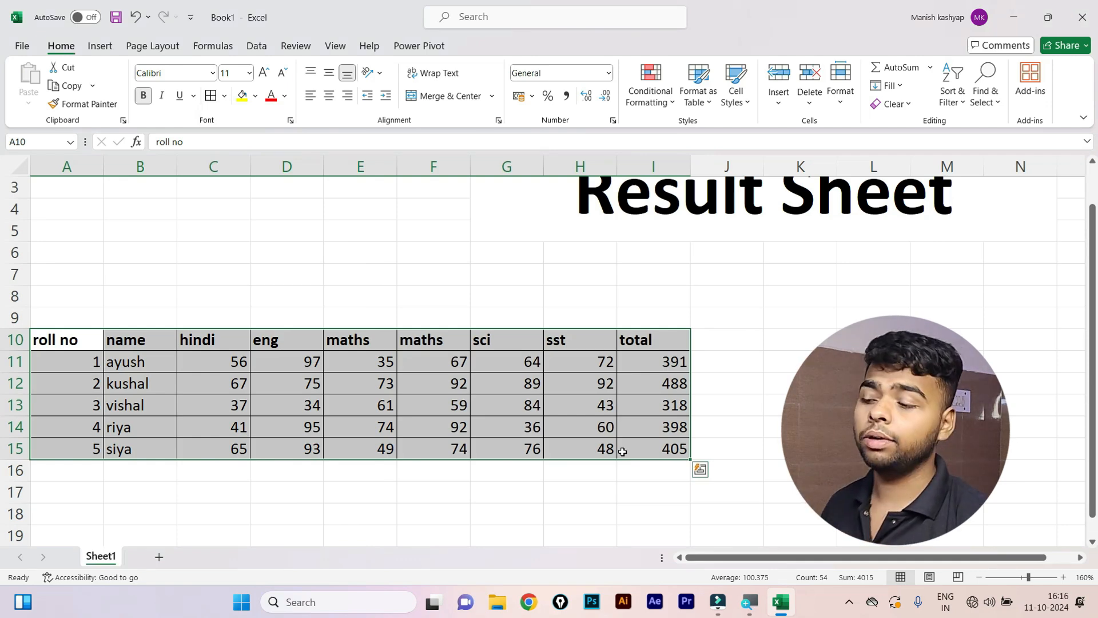
Fill the roll no, name and hindi headers in A10:C10 yellow, then select A10.
left_click(115, 280)
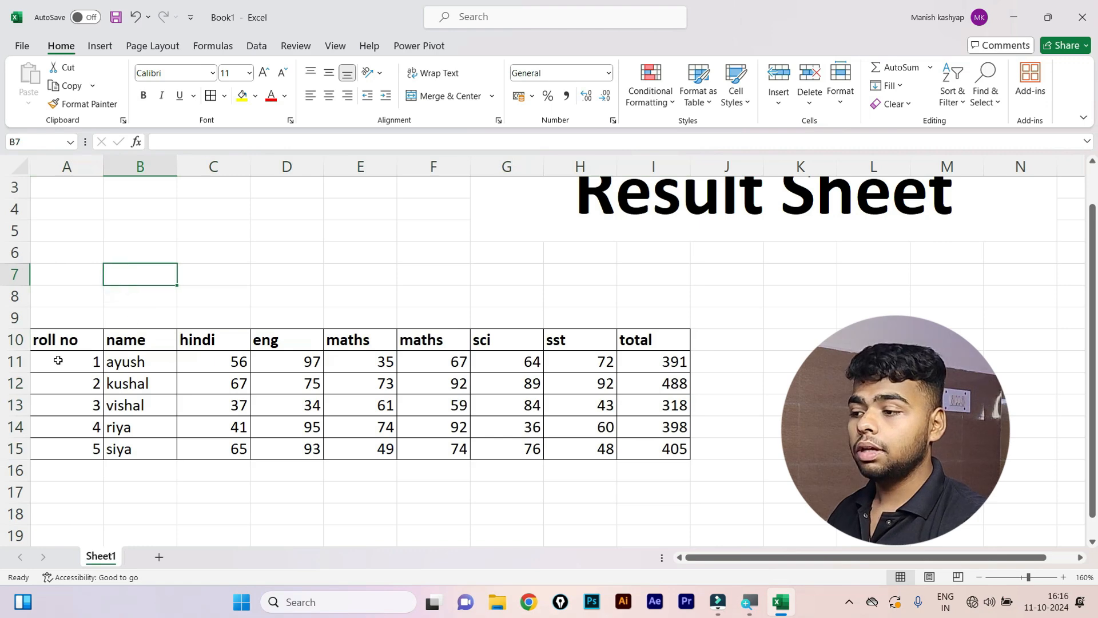
left_click_drag(60, 341, 298, 363)
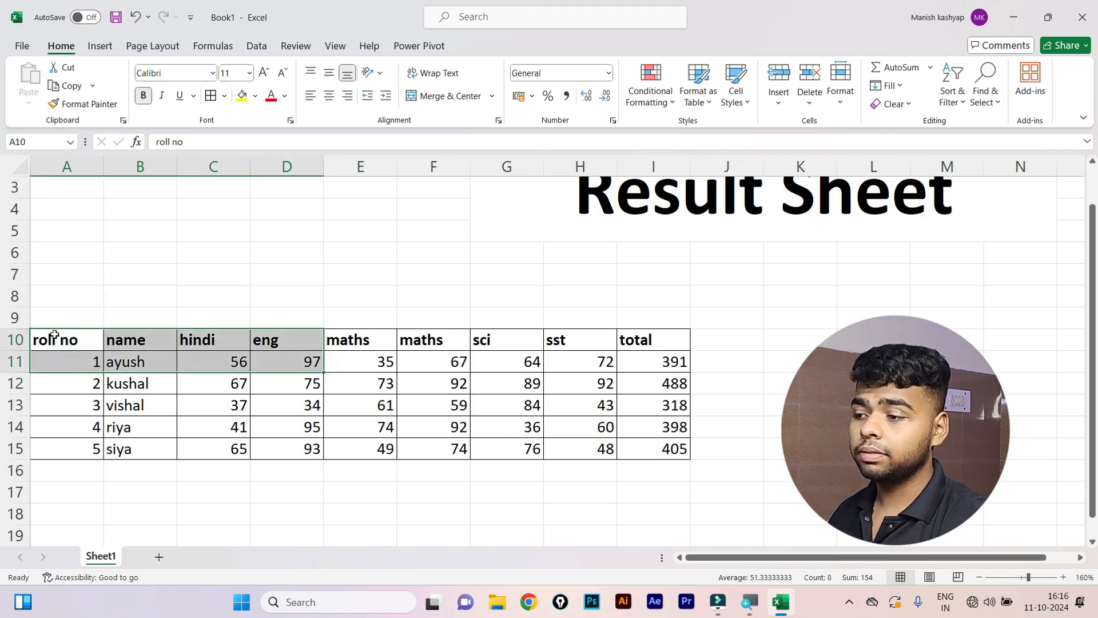
left_click_drag(54, 338, 652, 346)
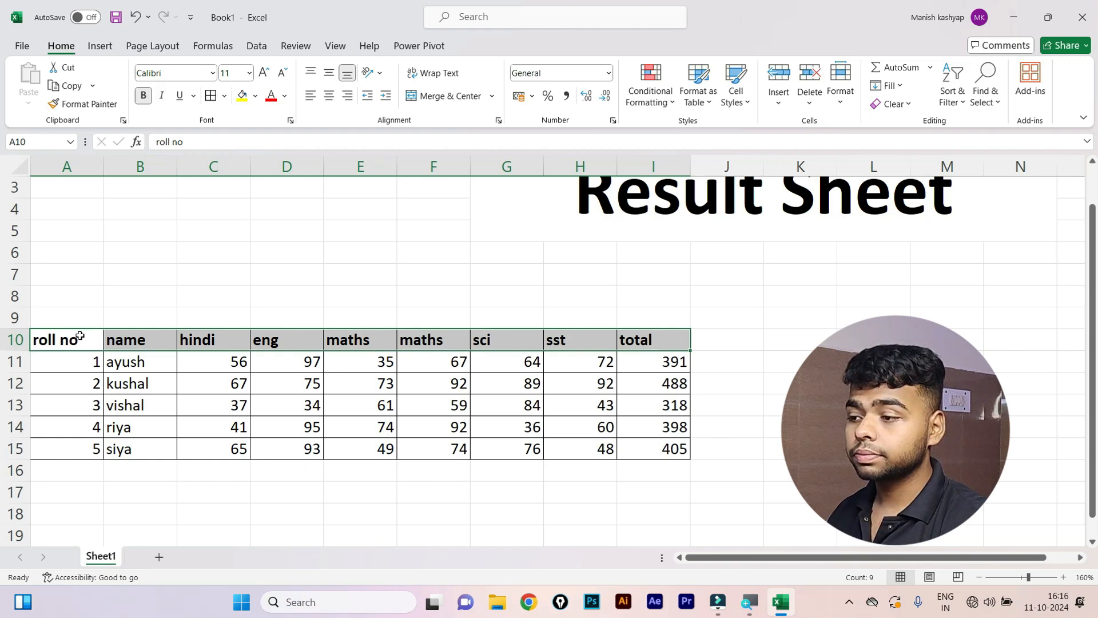
left_click_drag(80, 337, 223, 342)
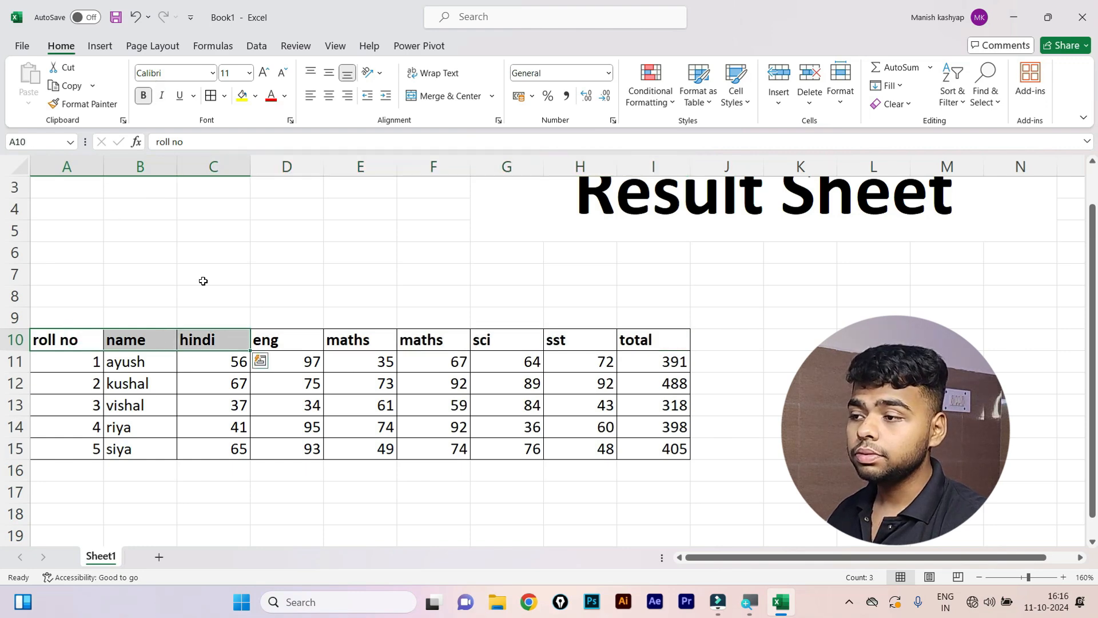
left_click(256, 97)
left_click(243, 94)
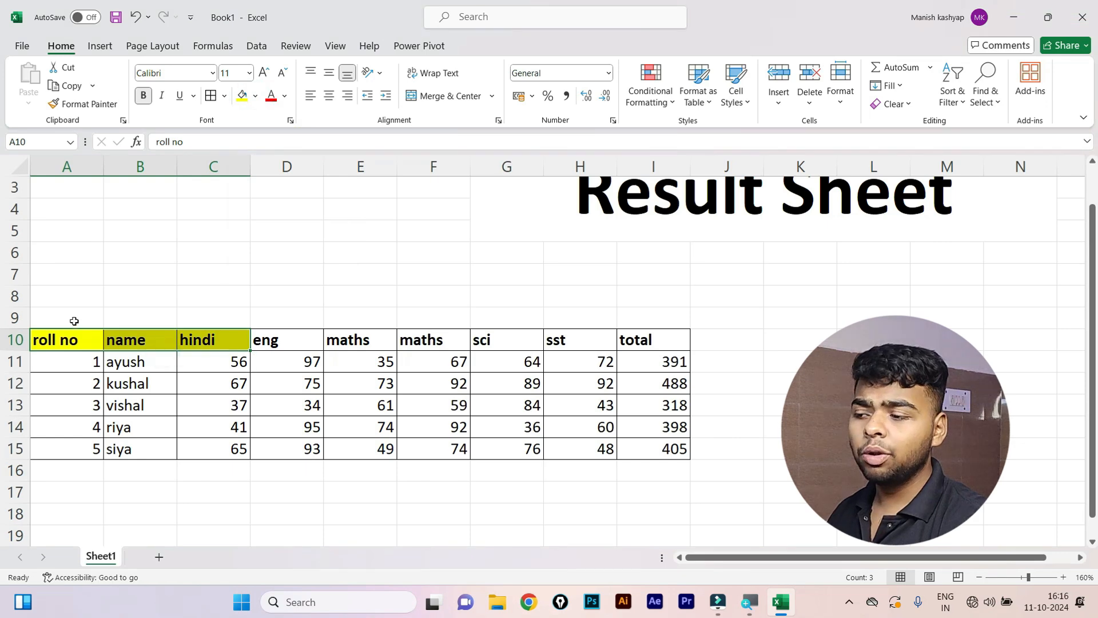
left_click(75, 302)
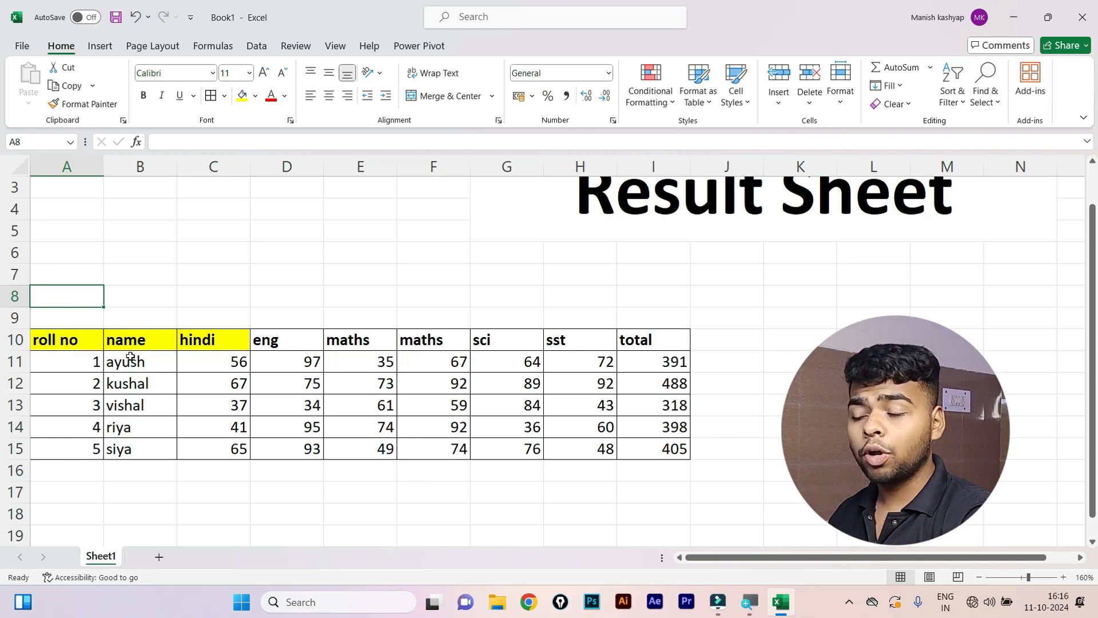
left_click(71, 343)
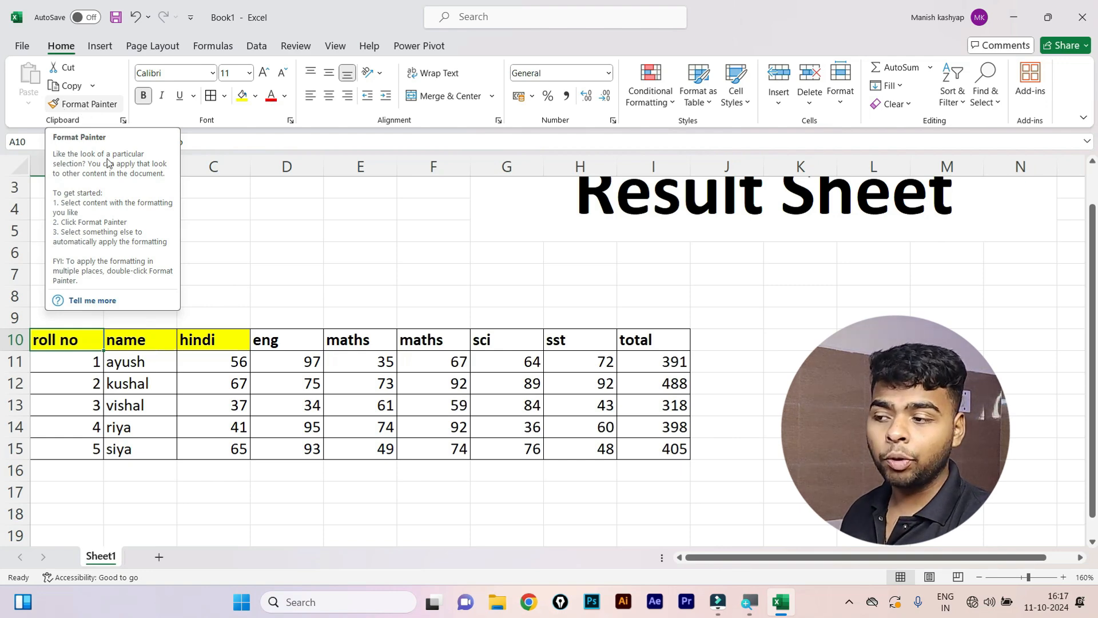
Copy A10's yellow formatting onto the second maths header F10 with Format Painter.
left_click(419, 343)
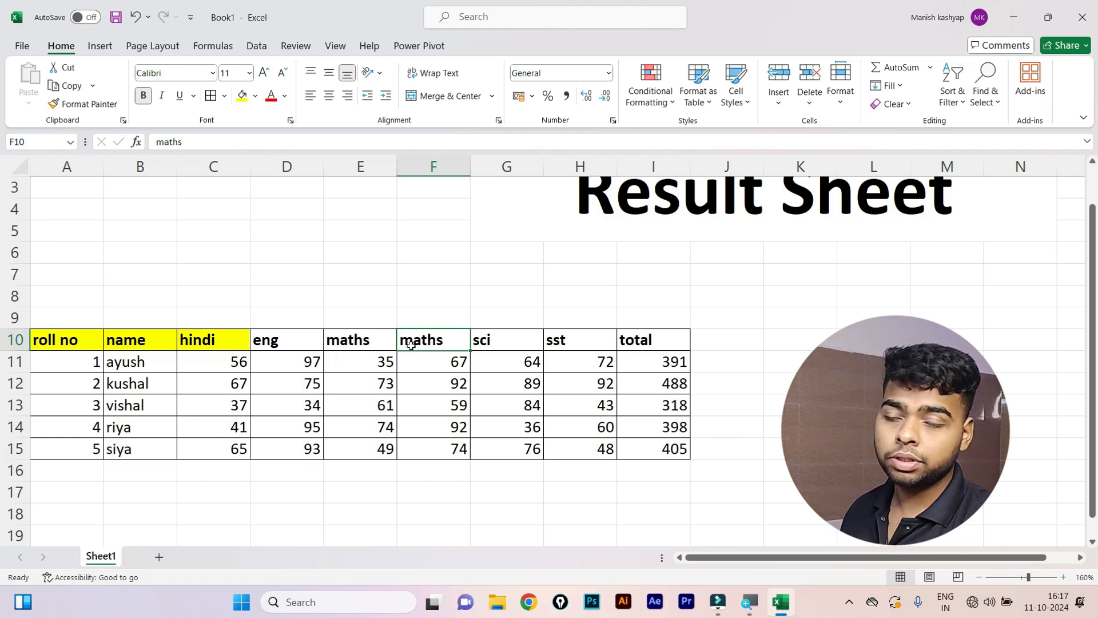
left_click(82, 343)
left_click(483, 342)
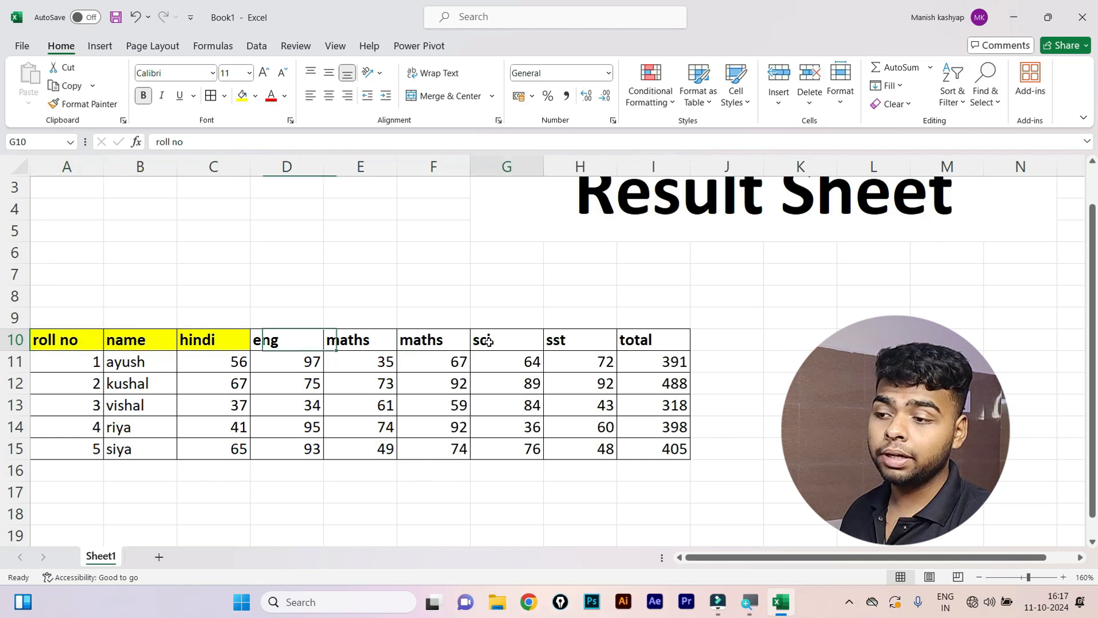
left_click(657, 344)
left_click(378, 341)
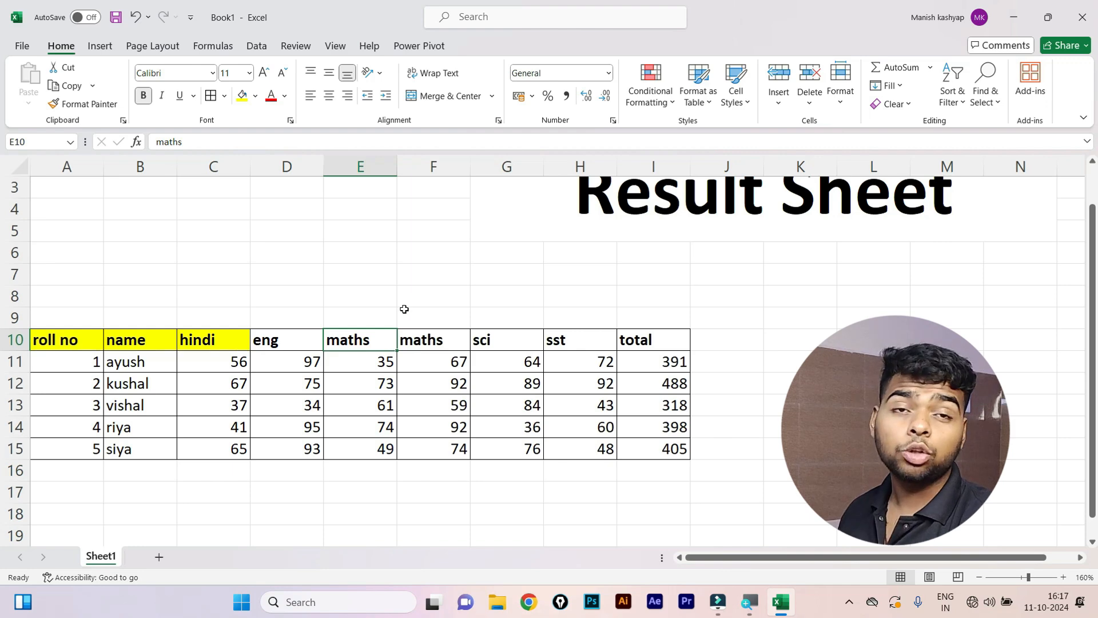
left_click(82, 337)
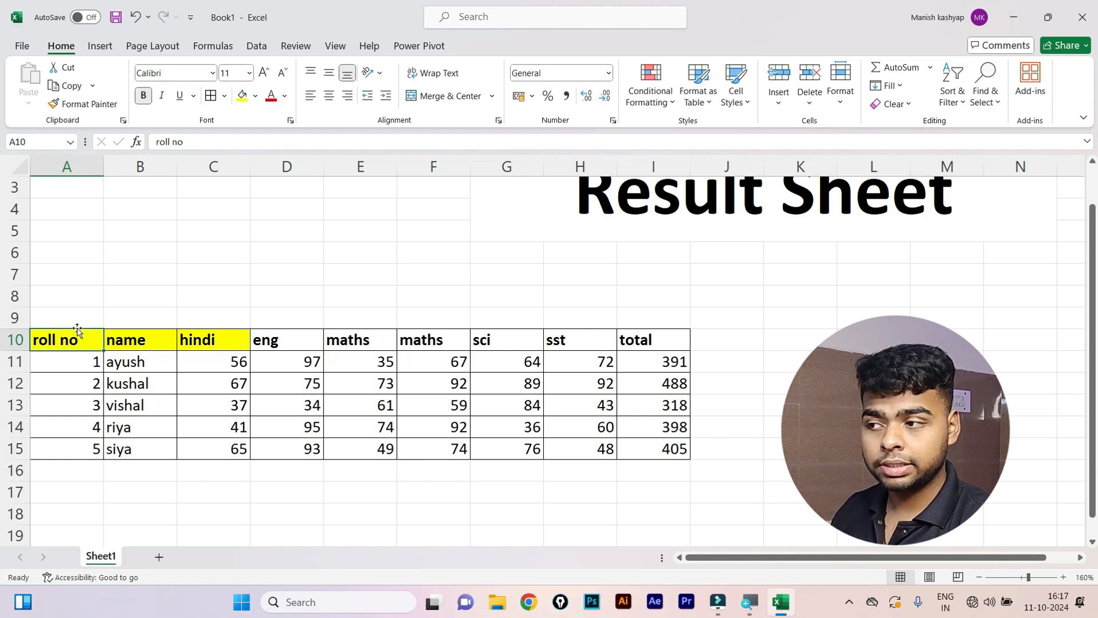
left_click(92, 104)
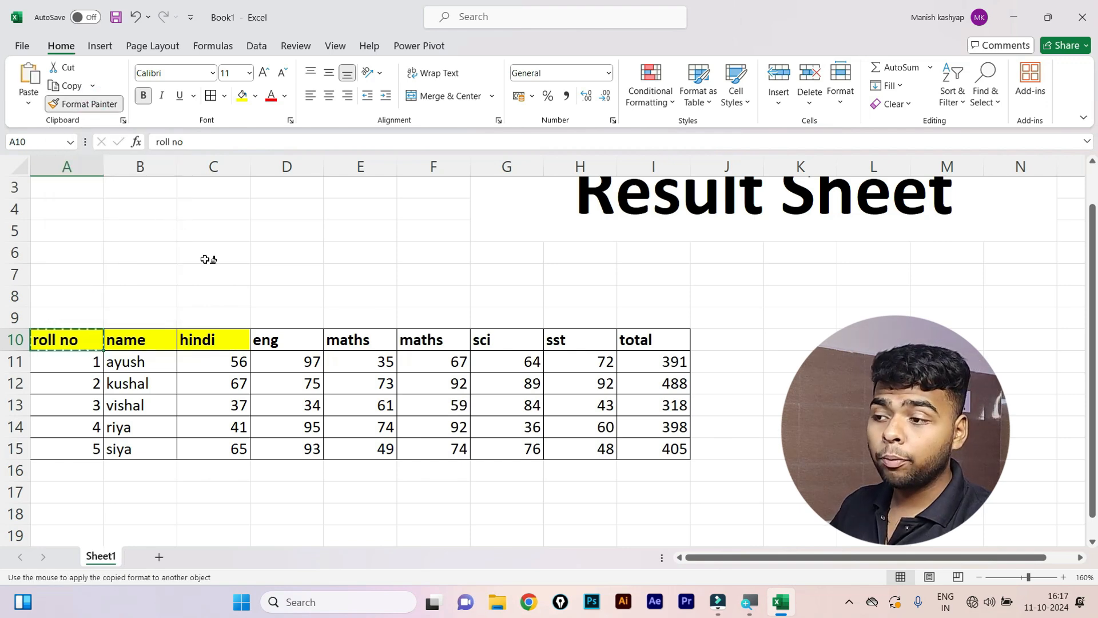
left_click(426, 336)
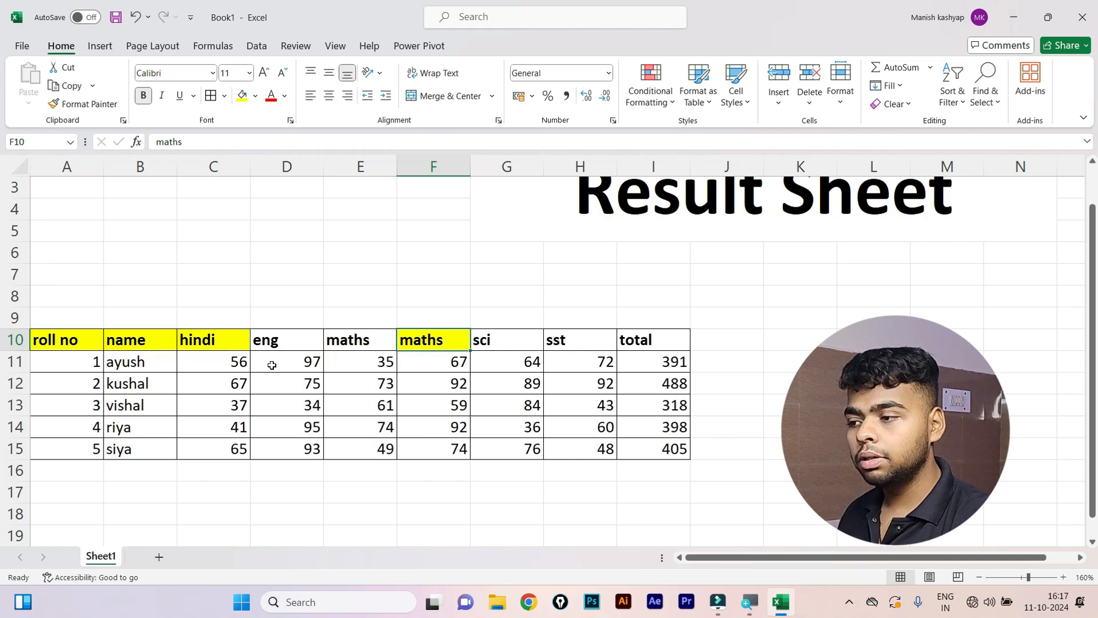
Check several table cells and return to the yellow roll no header in A10.
left_click(373, 367)
left_click(458, 341)
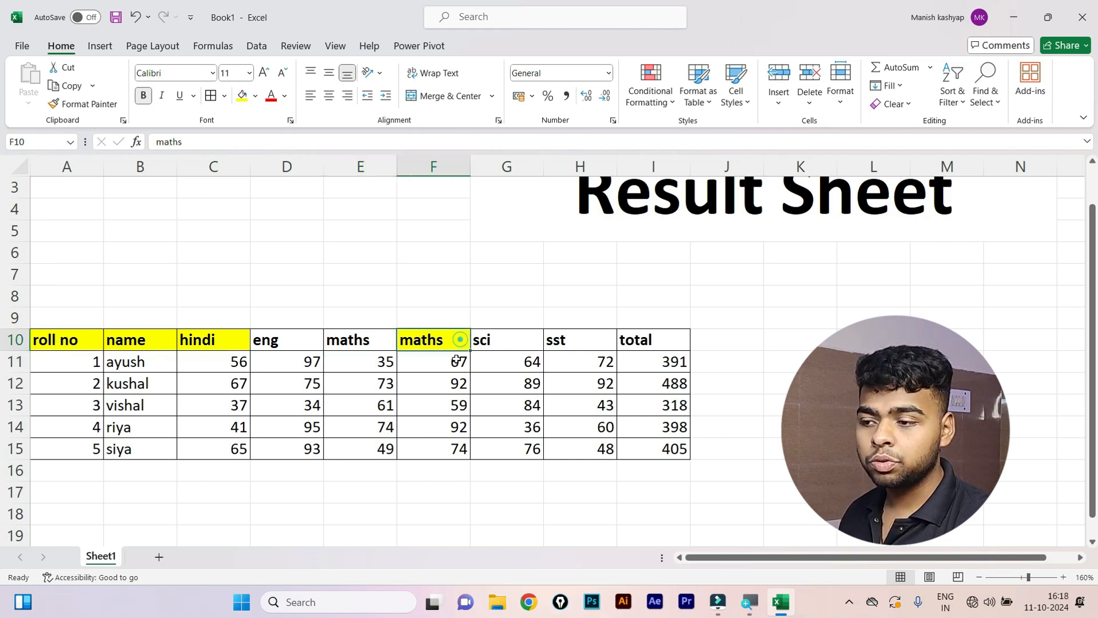
left_click(382, 403)
left_click(254, 424)
left_click(562, 396)
left_click(409, 447)
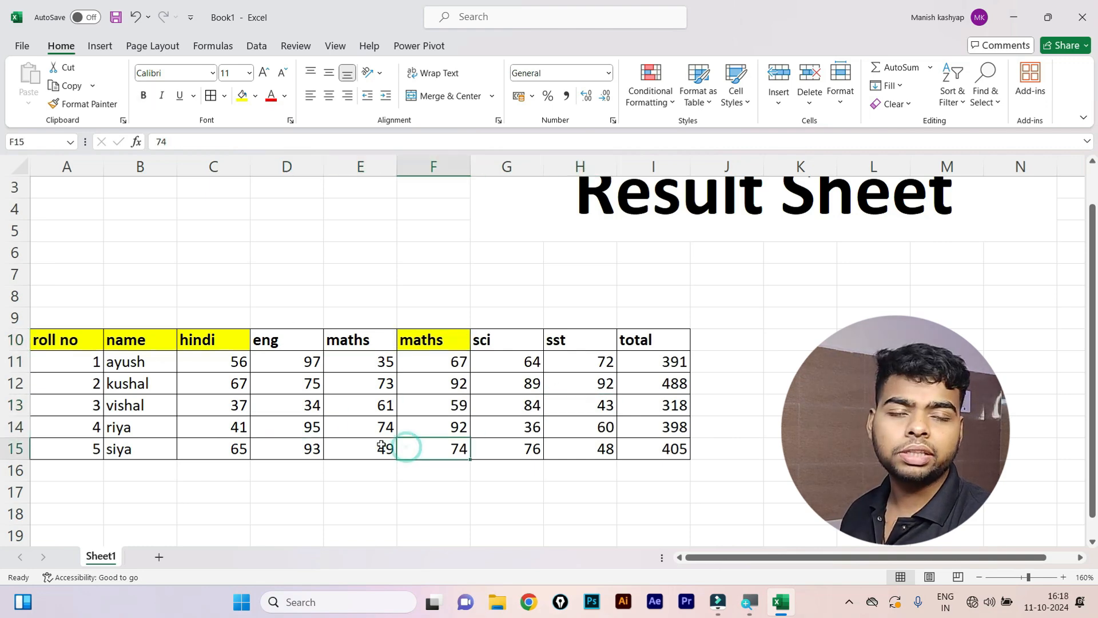
left_click(72, 336)
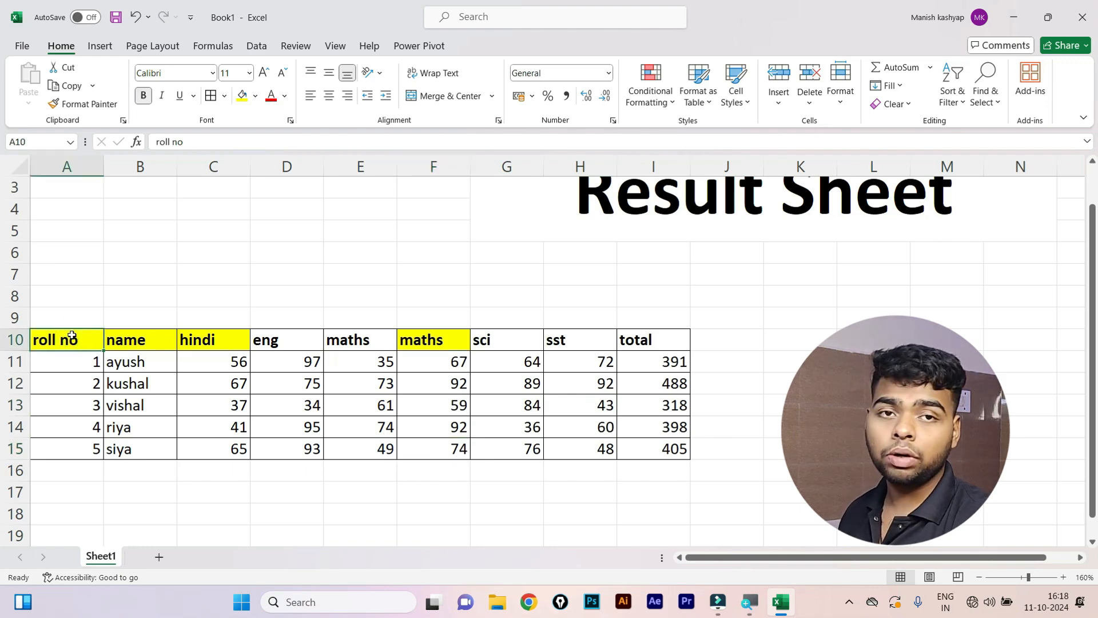
Paint the yellow format onto the E10 maths and G10 sci headers and marks 84 and 34.
left_click(94, 108)
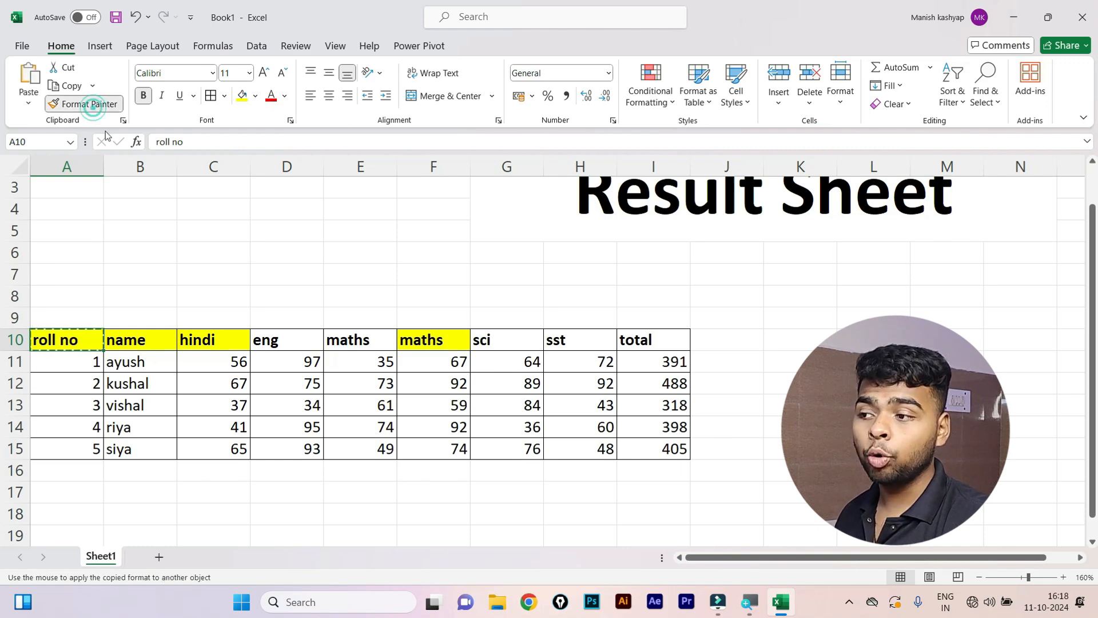
left_click(342, 339)
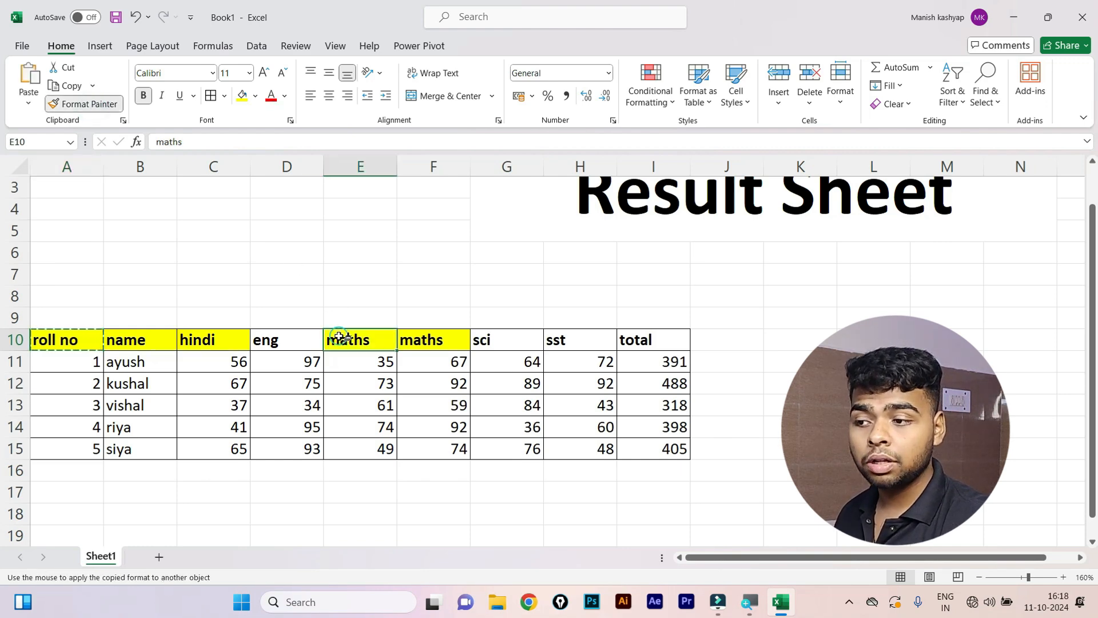
left_click(538, 341)
left_click(509, 408)
left_click(304, 407)
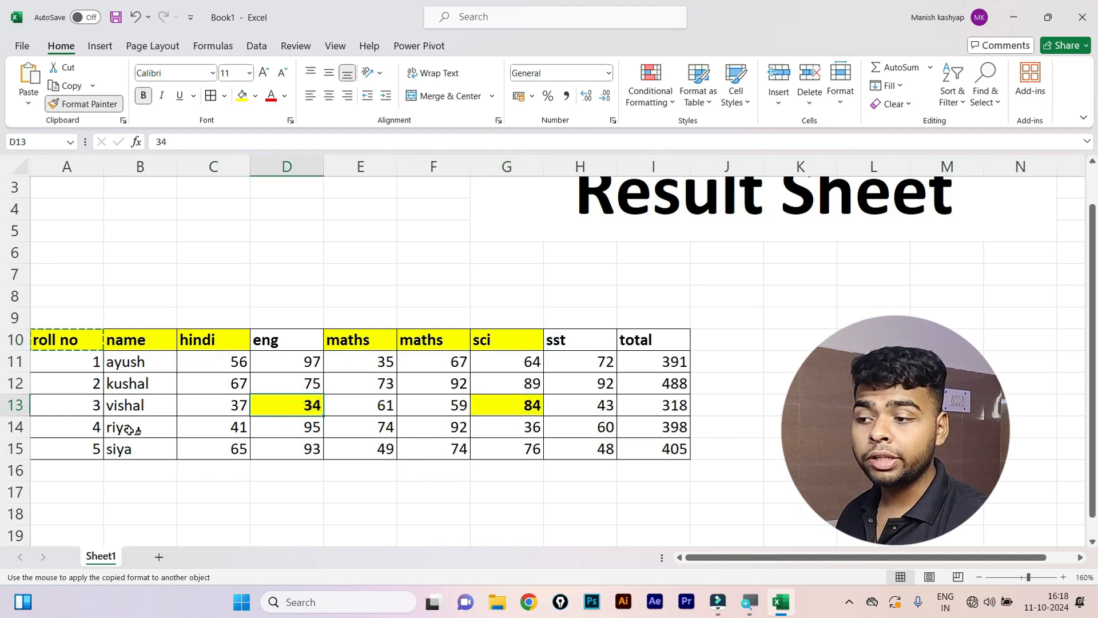
Paint yellow onto B14, E14, H12, H14 and I14, then undo the recent extras.
left_click(125, 428)
left_click(336, 436)
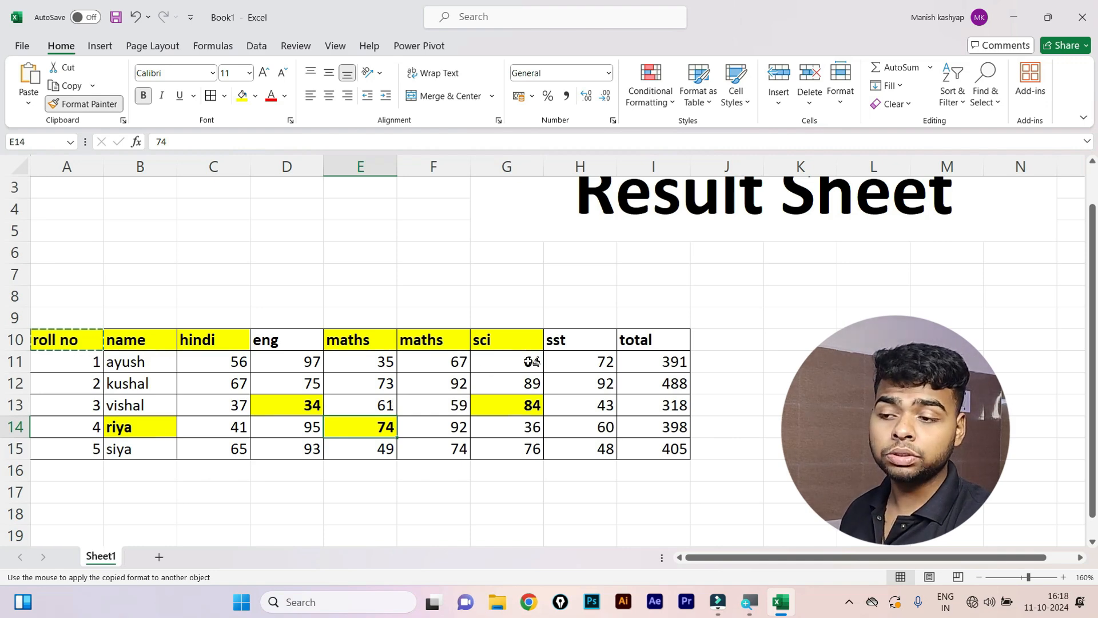
left_click(594, 389)
left_click(597, 428)
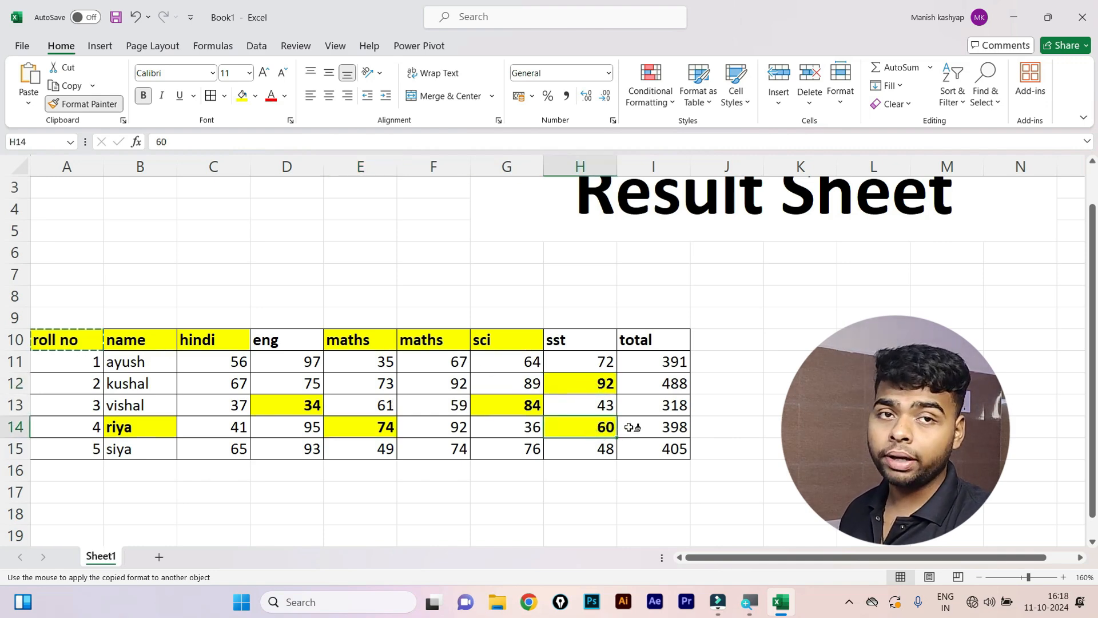
left_click(649, 430)
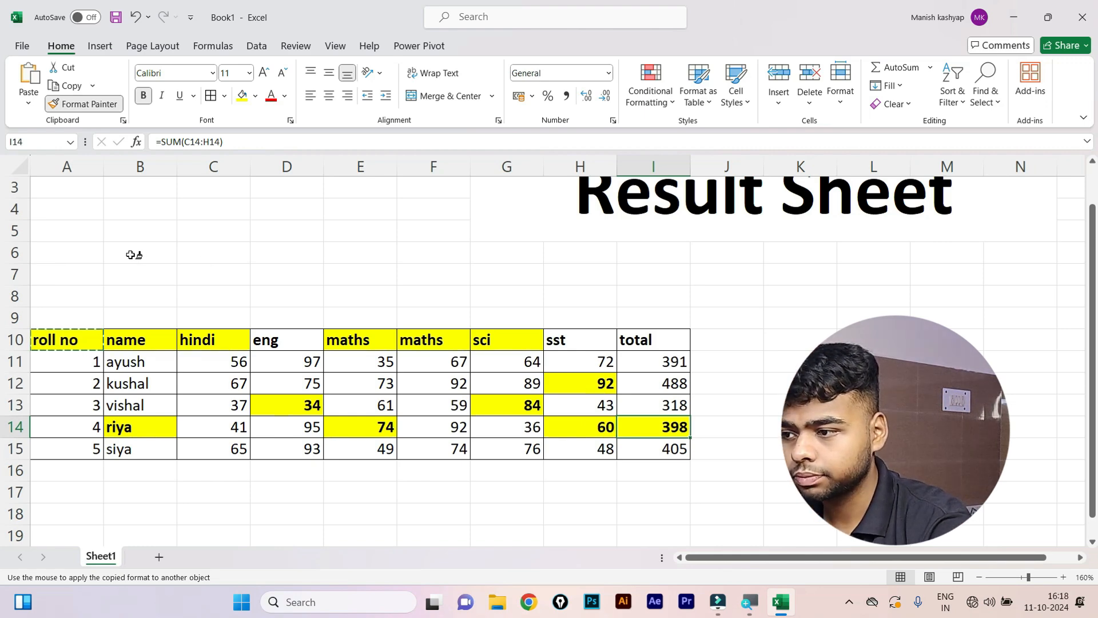
key("ctrl+z")
key("ctrl+z")
key("ctrl+z")
key("ctrl+z")
key("ctrl+z")
key("ctrl+z")
key("ctrl+z")
key("ctrl+z")
key("ctrl+z")
key("ctrl+z")
key("ctrl+z")
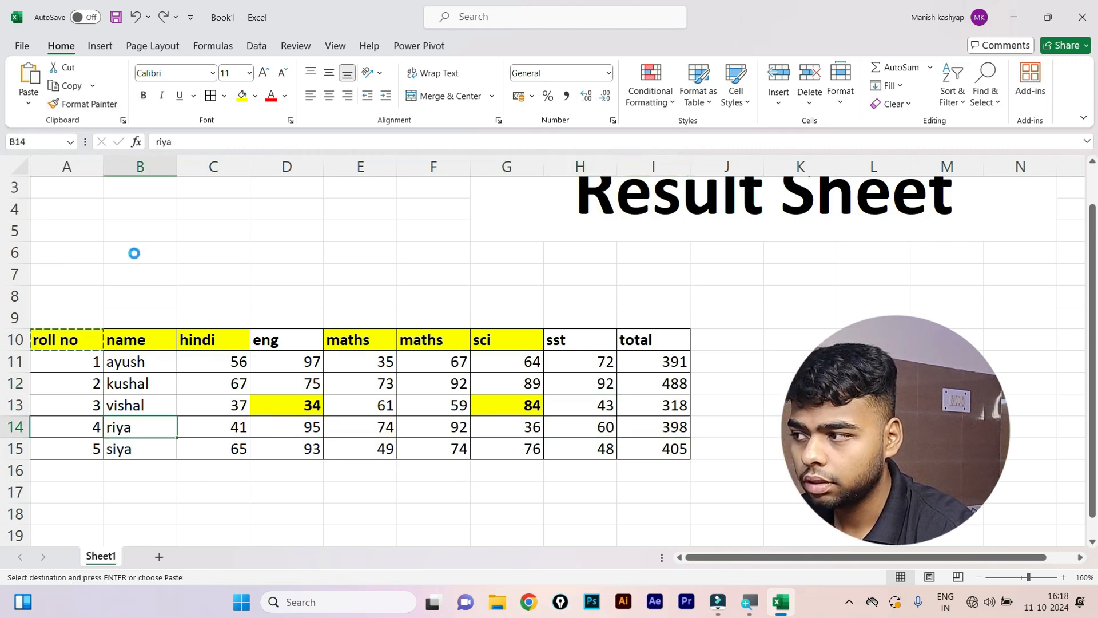
key("ctrl+z")
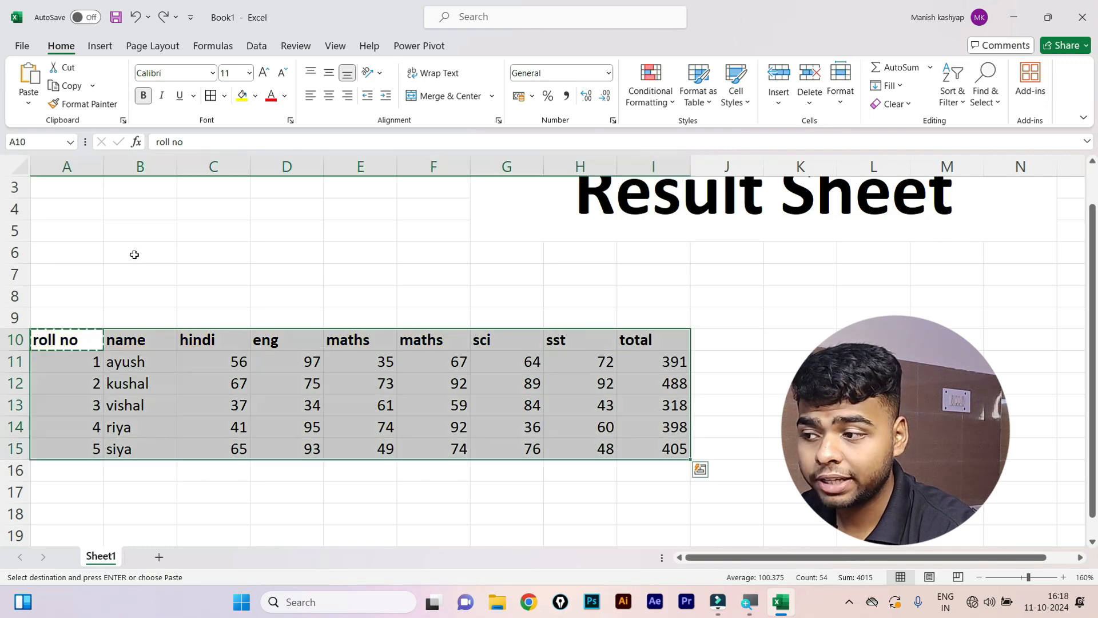
Inspect the first total's formula, then clear the existing totals in the total column.
left_click(672, 376)
double_click(617, 362)
left_click(617, 361)
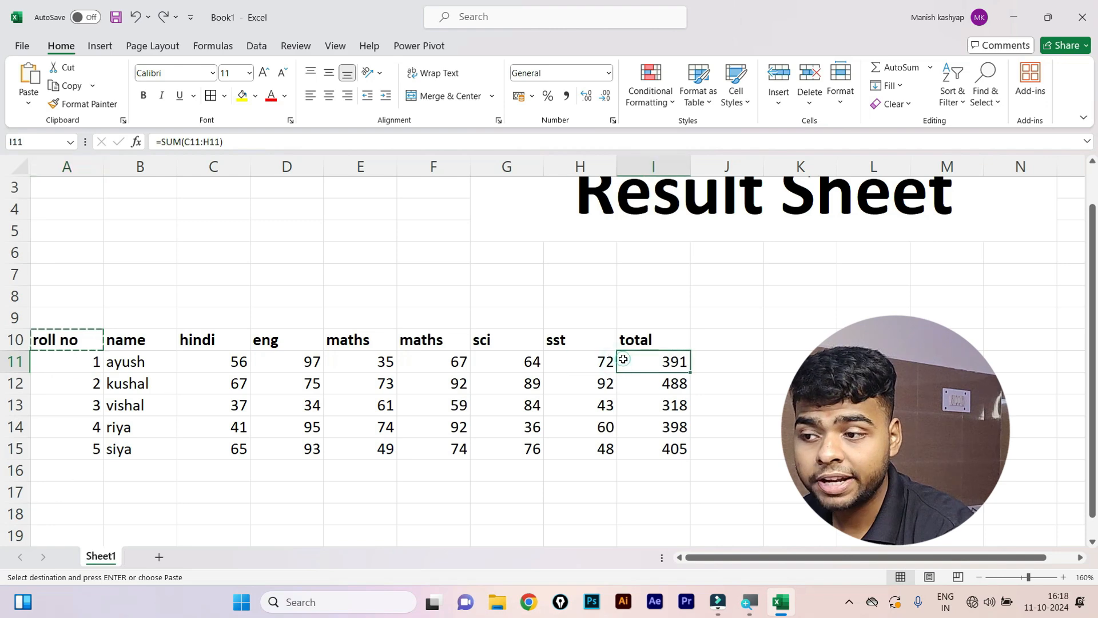
double_click(622, 360)
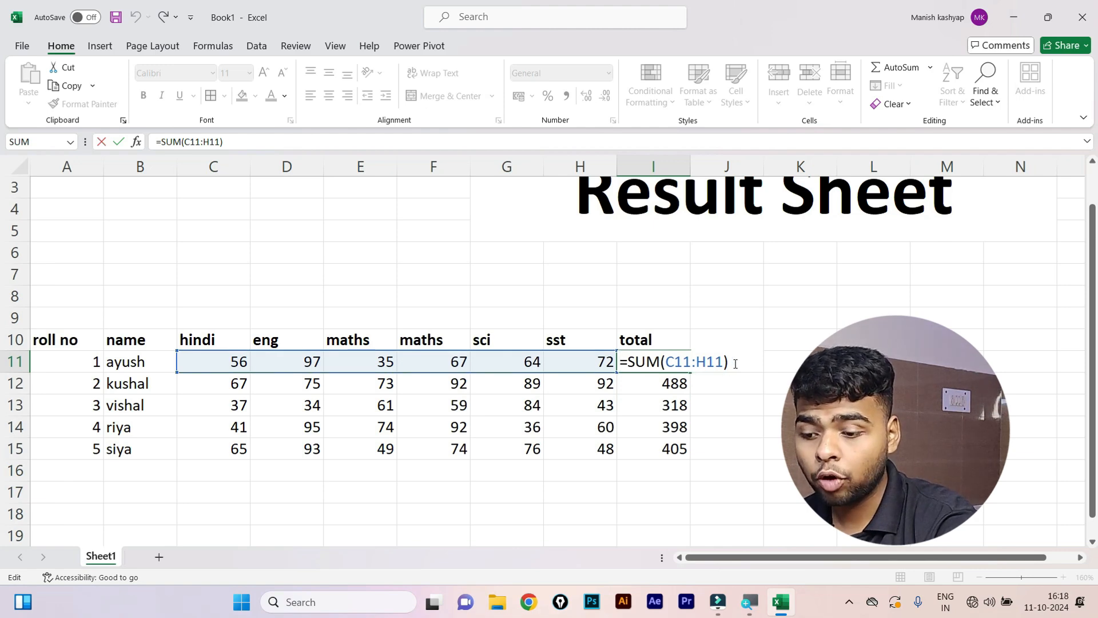
key("ctrl+Return")
key("shift+Down")
key("shift+Down")
key("shift+Down")
key("shift+Down")
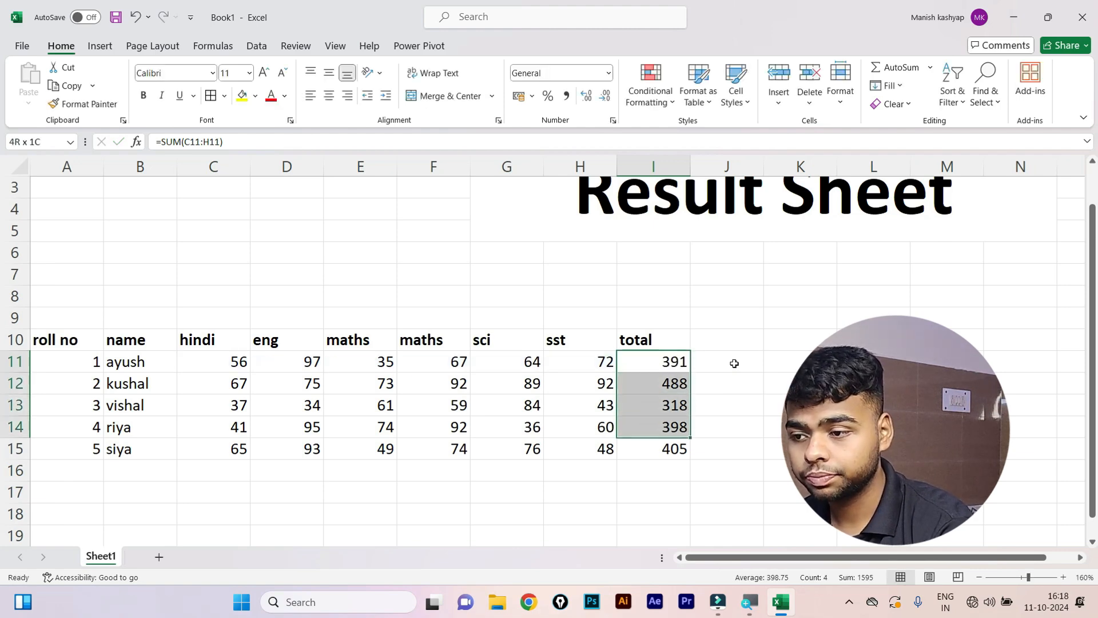
key("Delete")
key("Up")
Enter =SUM(C11:H11) in I11 for the first student's total.
key("Down")
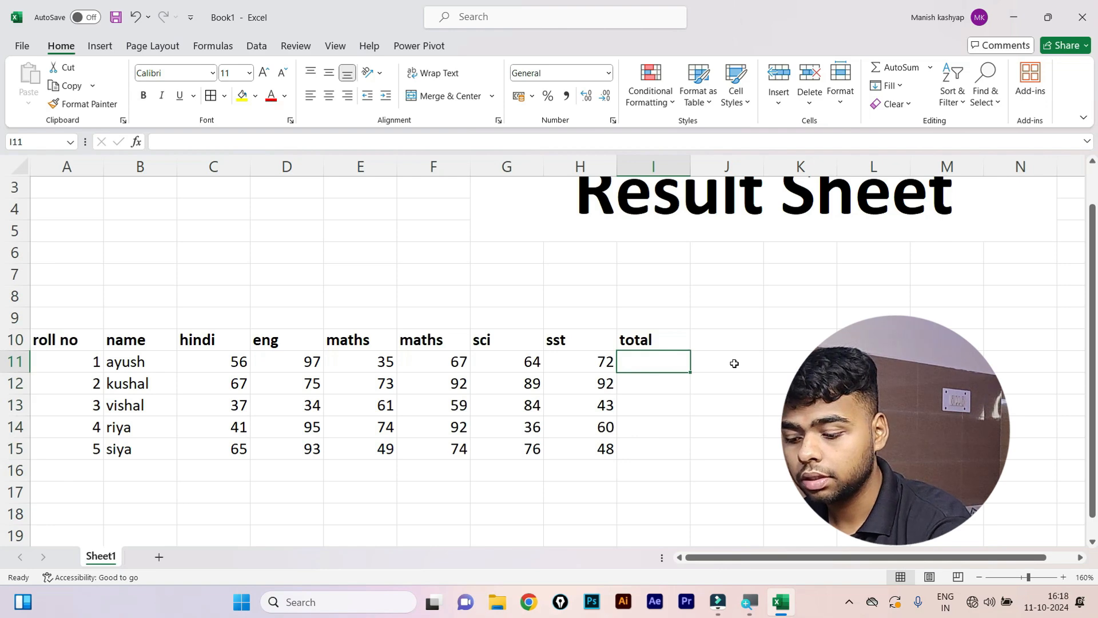
type("=sum")
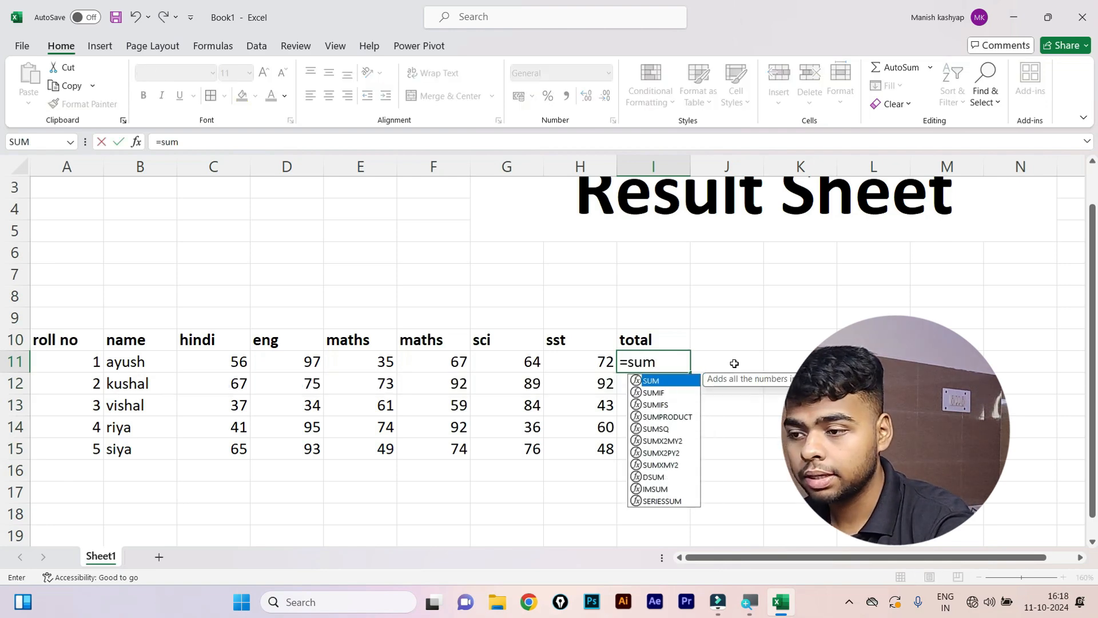
key("Tab")
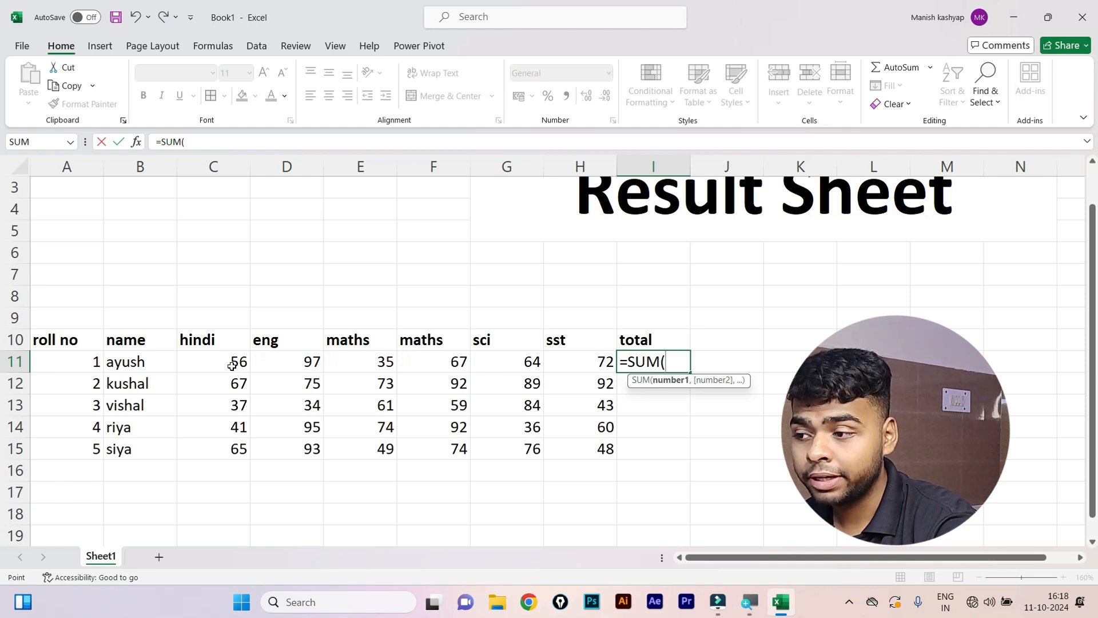
left_click_drag(232, 366, 571, 369)
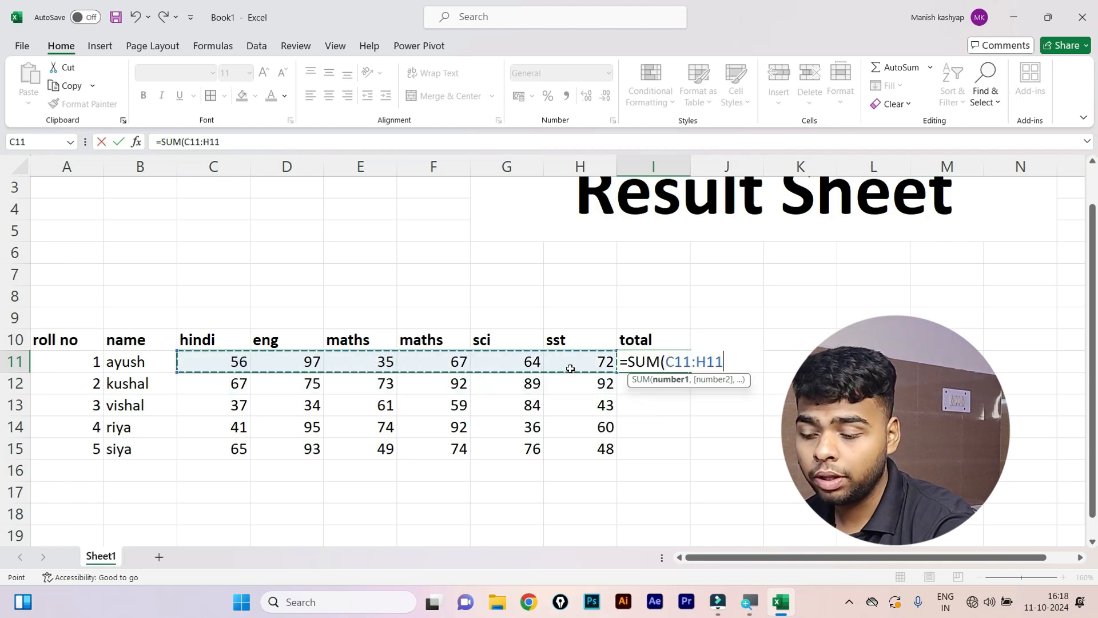
type(")")
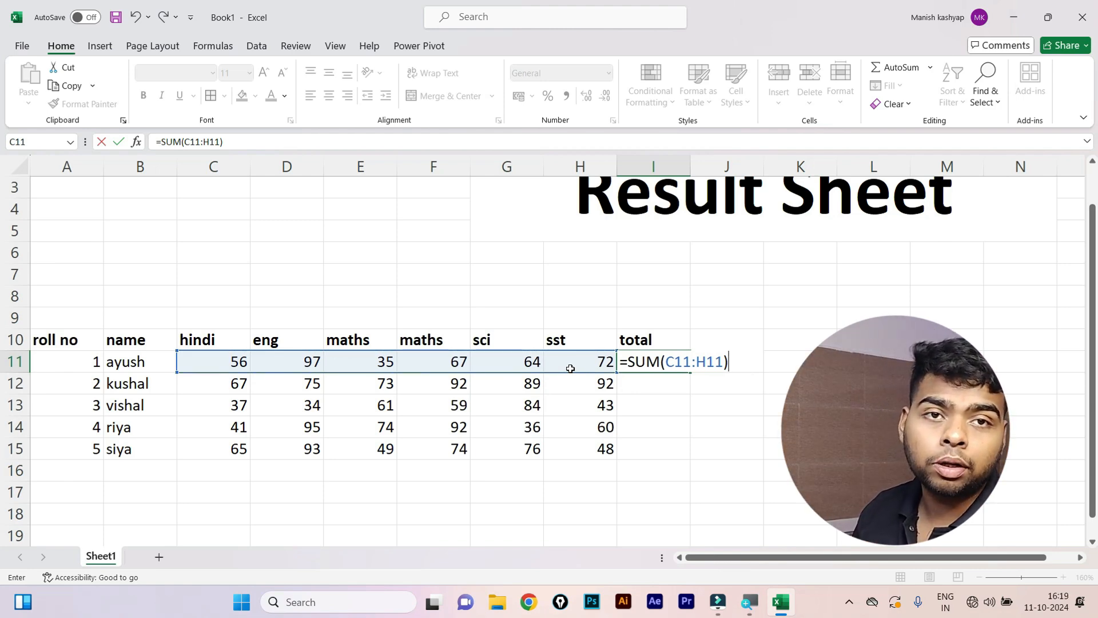
key("Return")
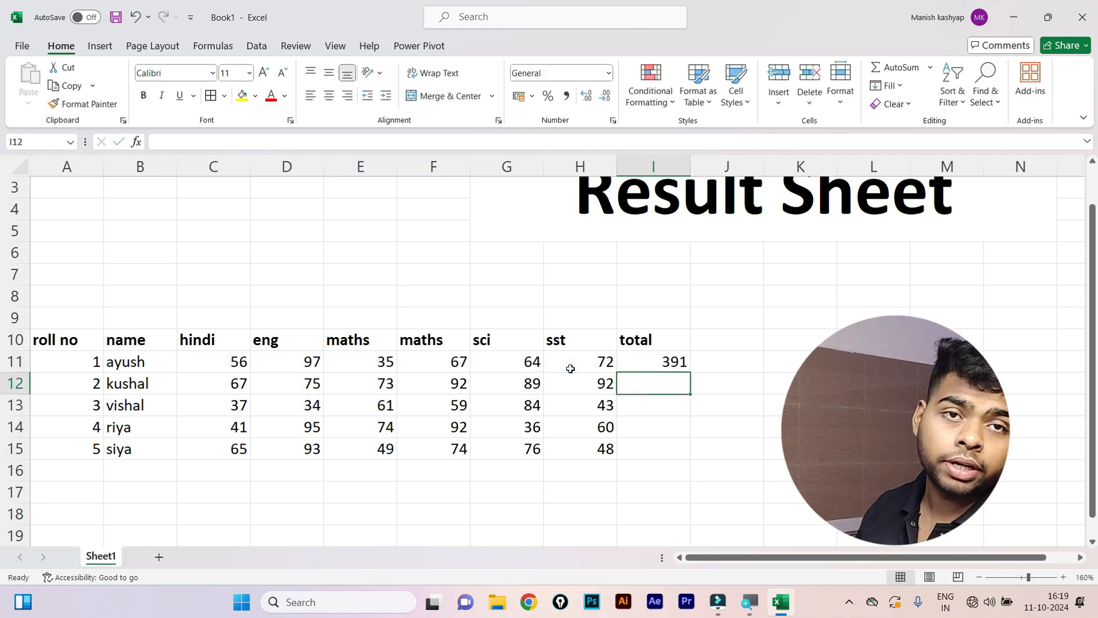
key("Up")
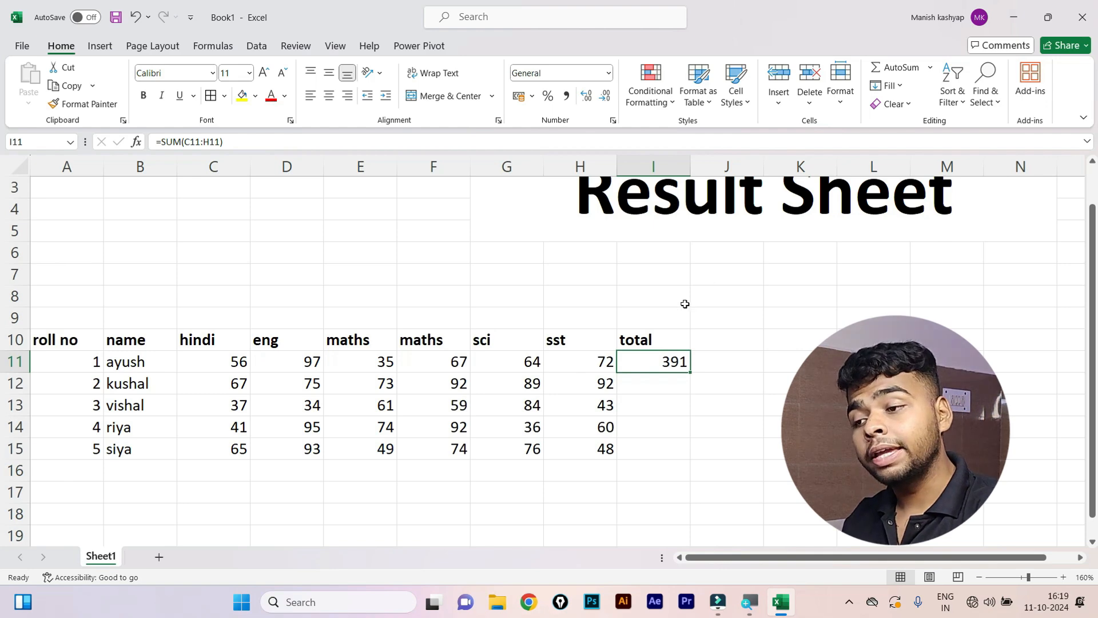
Fill the SUM formula down through I15, giving totals 391, 488, 318, 398, 405.
left_click(652, 377)
left_click(675, 413)
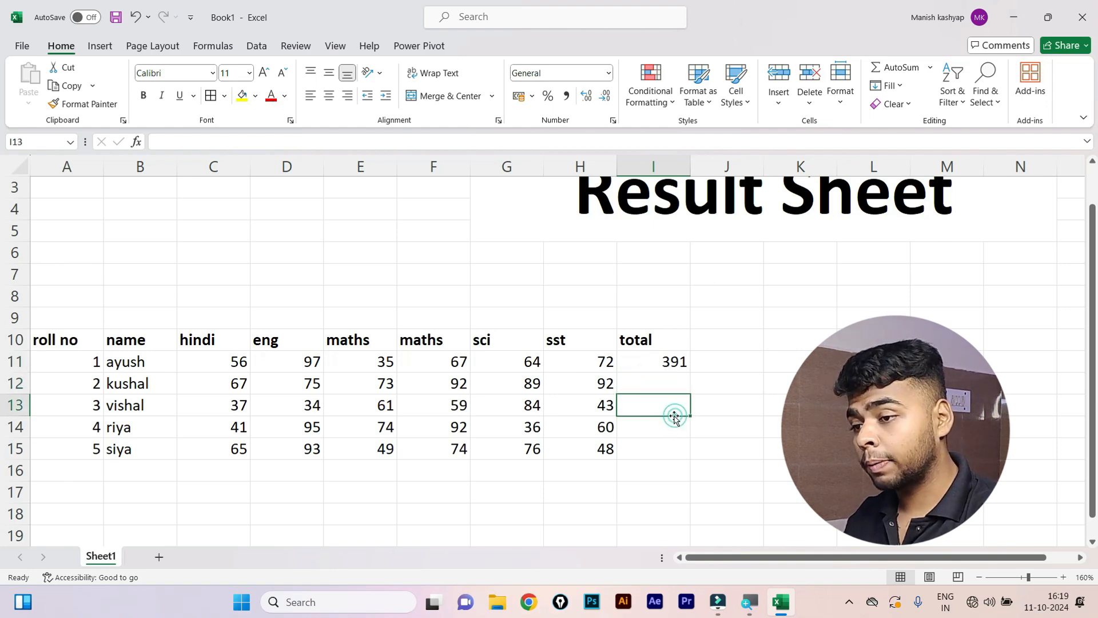
left_click(667, 425)
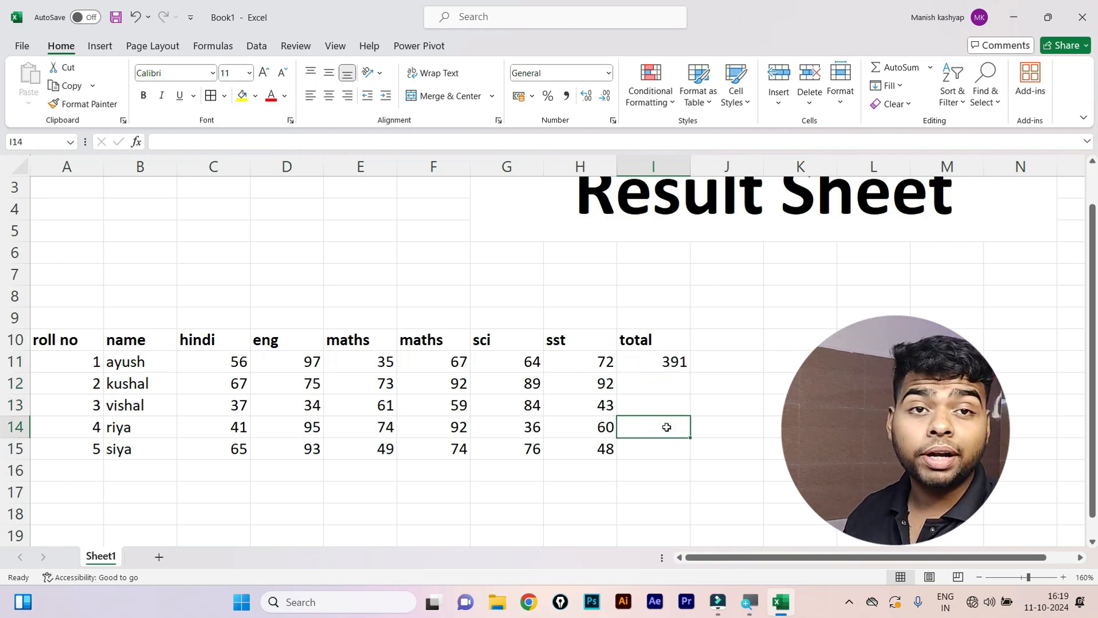
left_click_drag(665, 366, 655, 439)
key("ctrl+d")
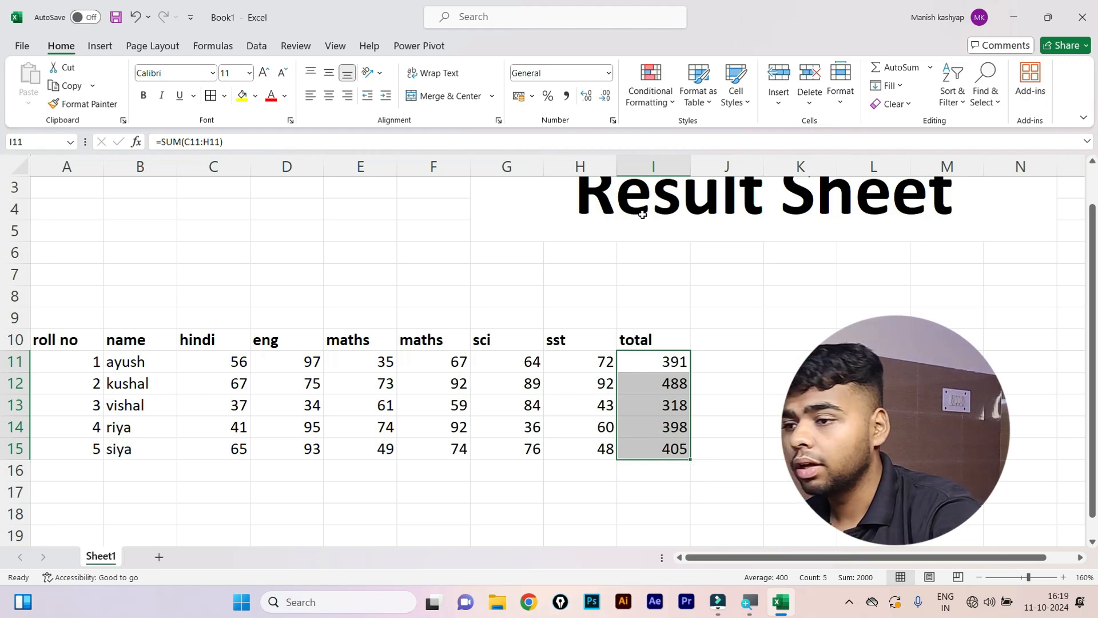
left_click(540, 314)
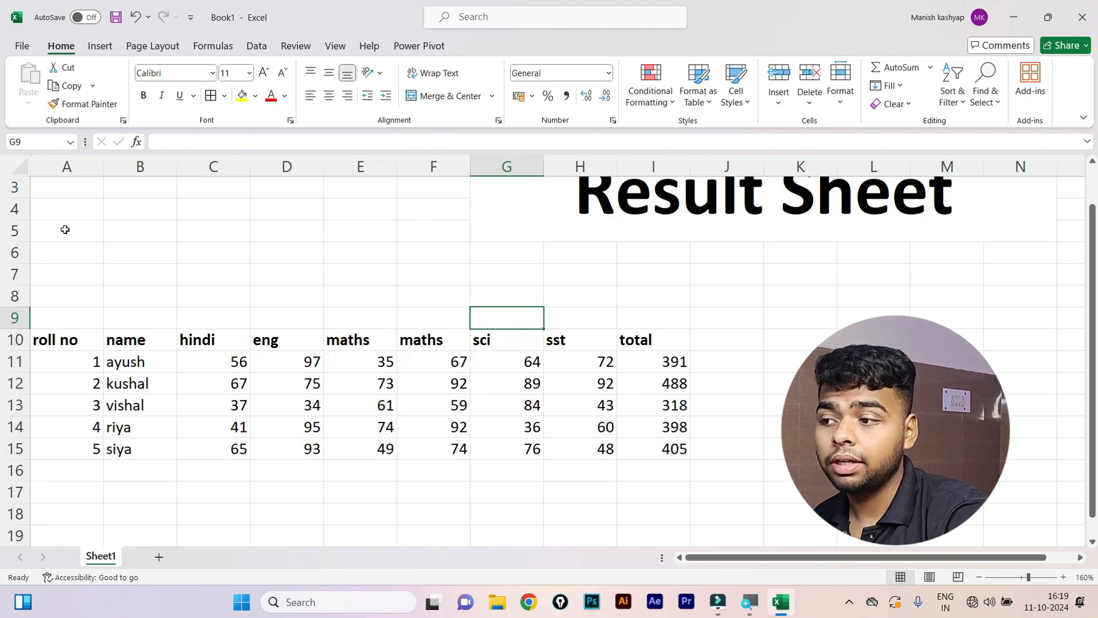
Merge and centre A3:E6 and enter the heading 'marksheet'.
left_click_drag(72, 196, 346, 242)
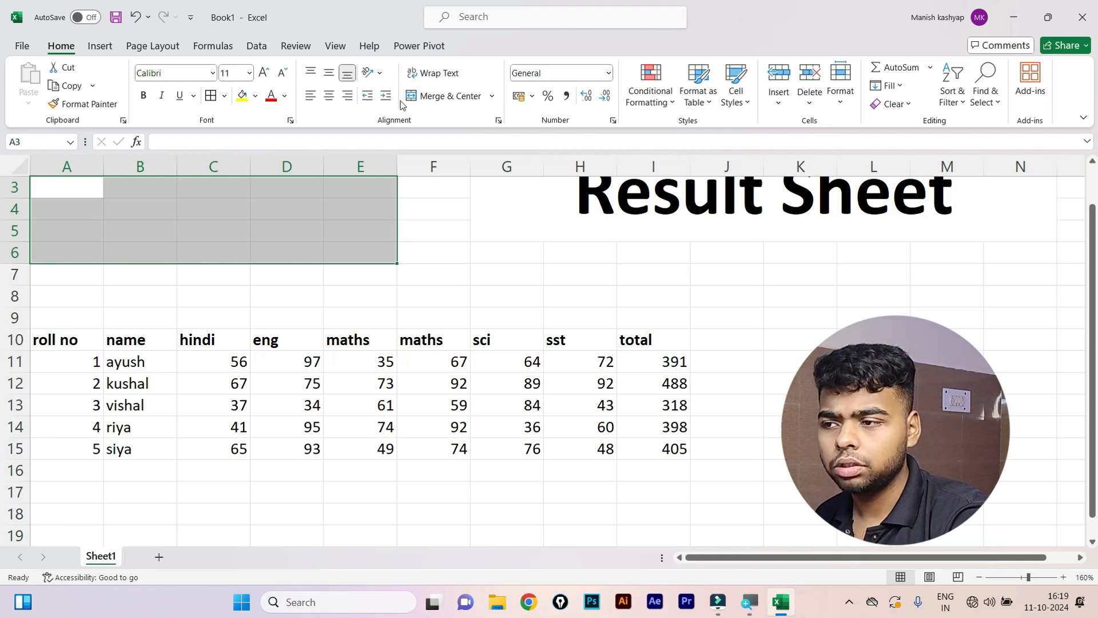
left_click(426, 96)
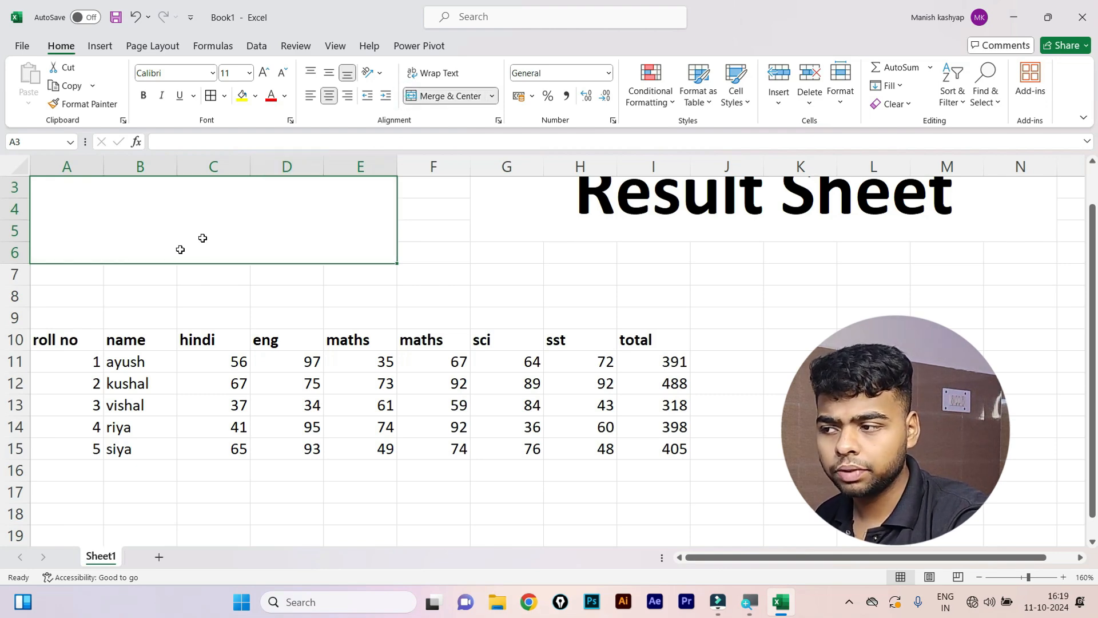
type("ma")
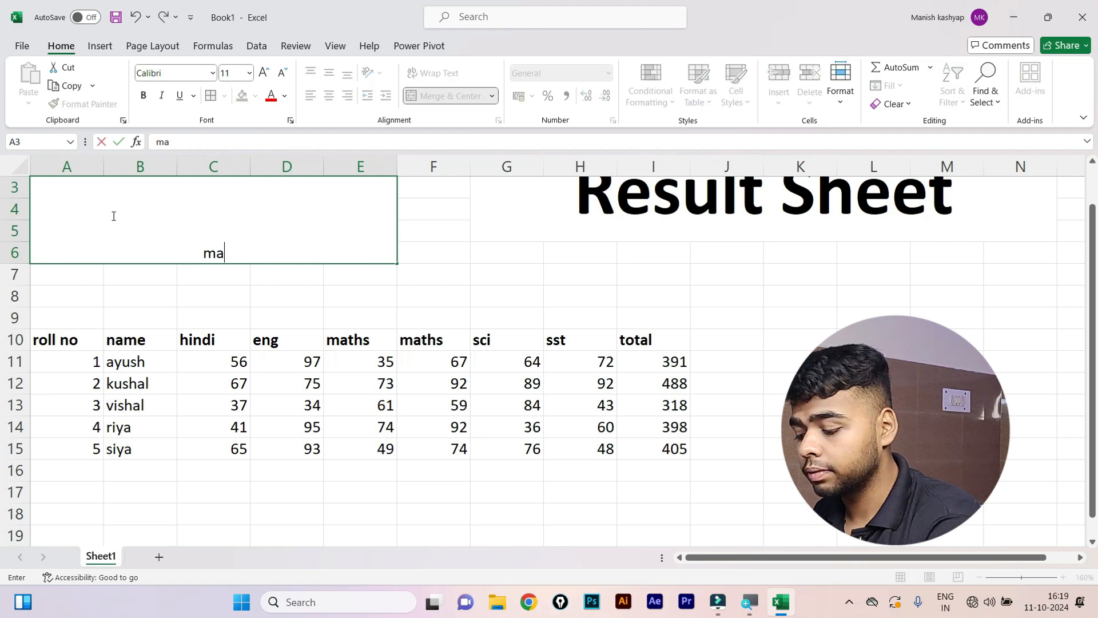
type("rksheet")
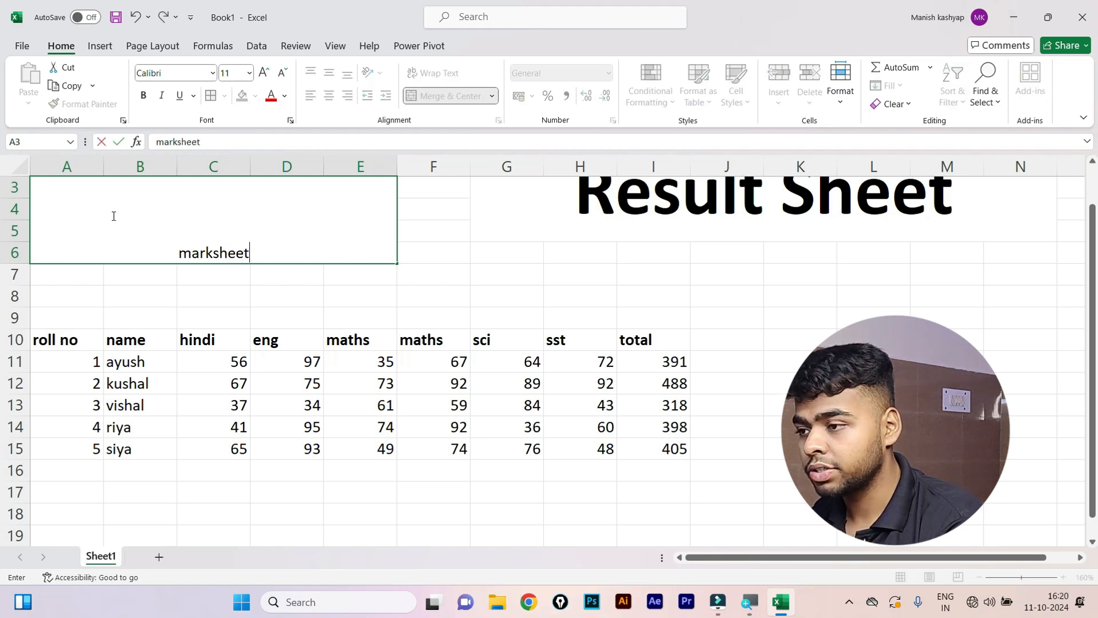
key("Return")
left_click(175, 260)
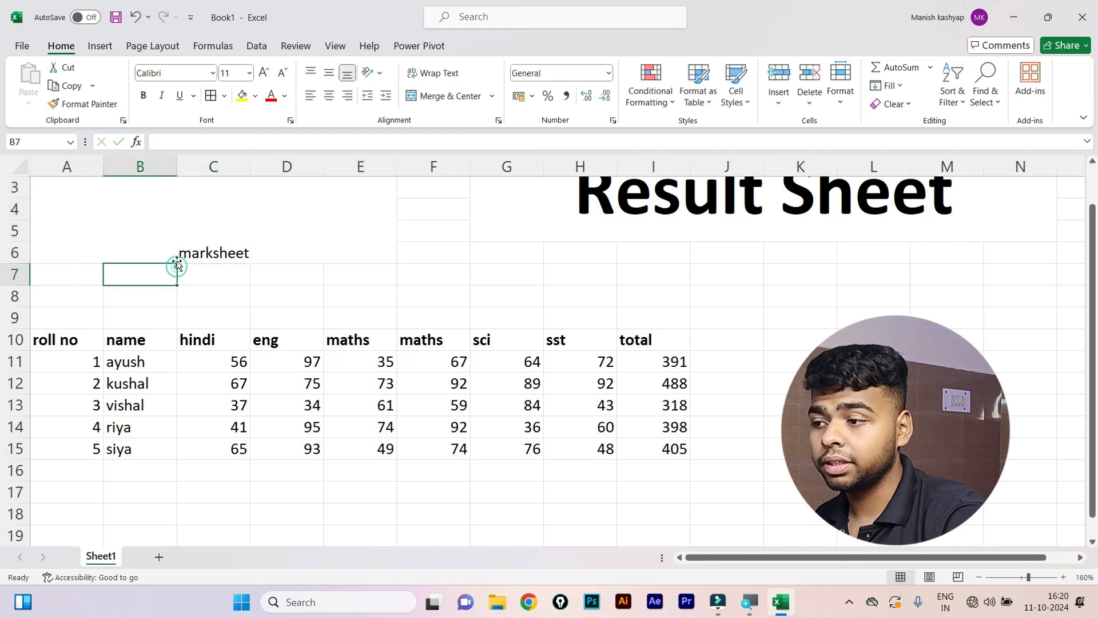
Increase the marksheet heading's font size to 48.
left_click(189, 238)
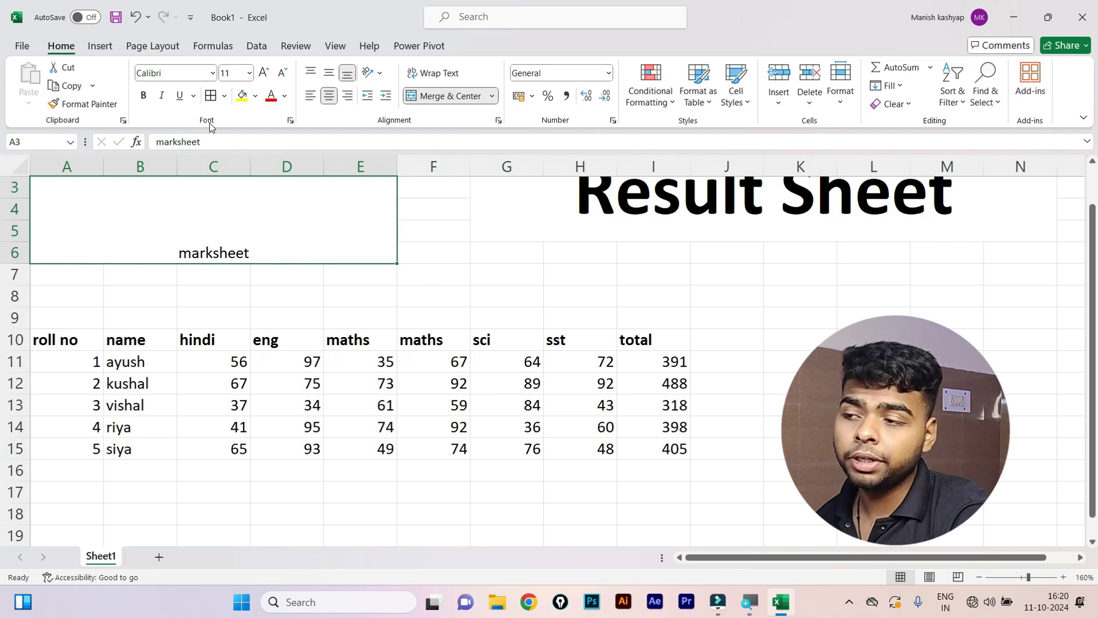
left_click(259, 77)
left_click(258, 77)
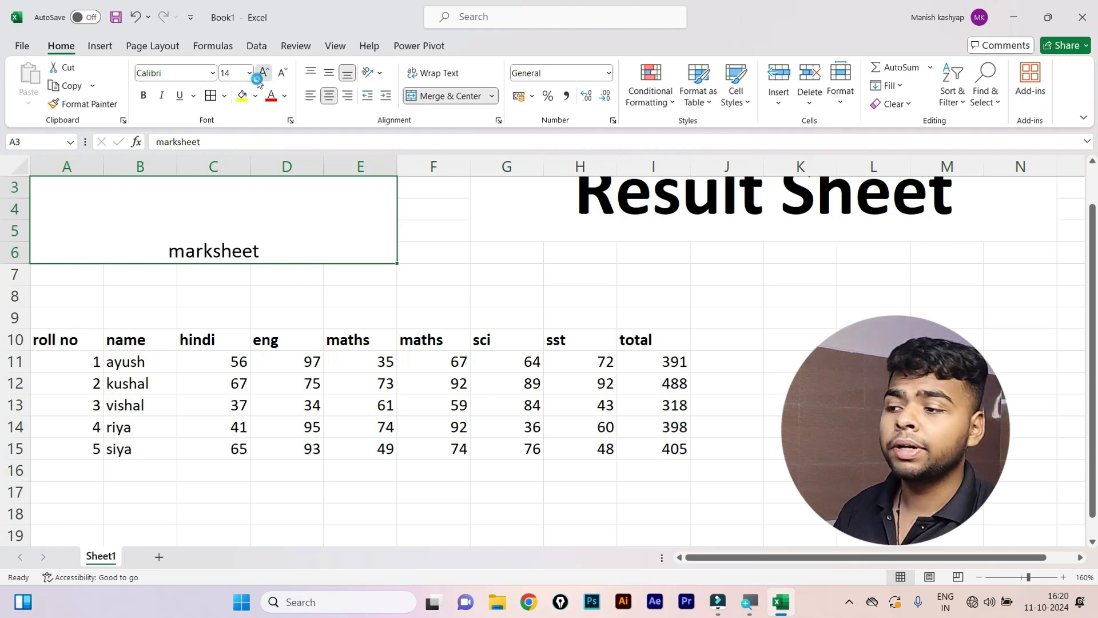
left_click(258, 77)
left_click(259, 77)
left_click(259, 77)
left_click(258, 77)
left_click(259, 77)
left_click(259, 77)
left_click(258, 77)
left_click(259, 77)
left_click(258, 77)
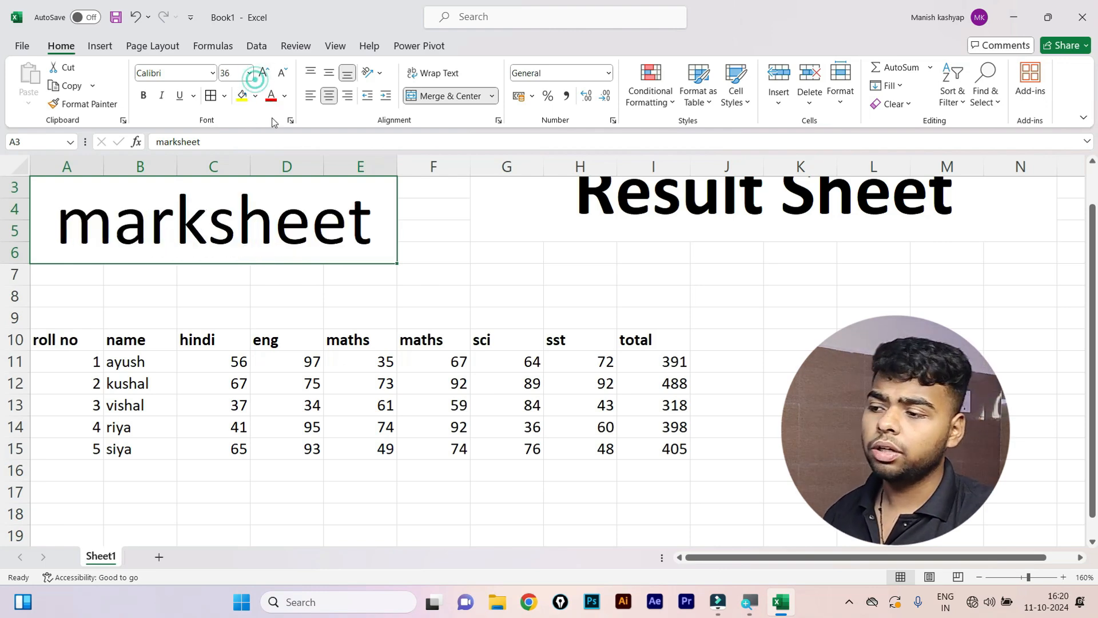
Unmerge the marksheet heading cells.
left_click(571, 314)
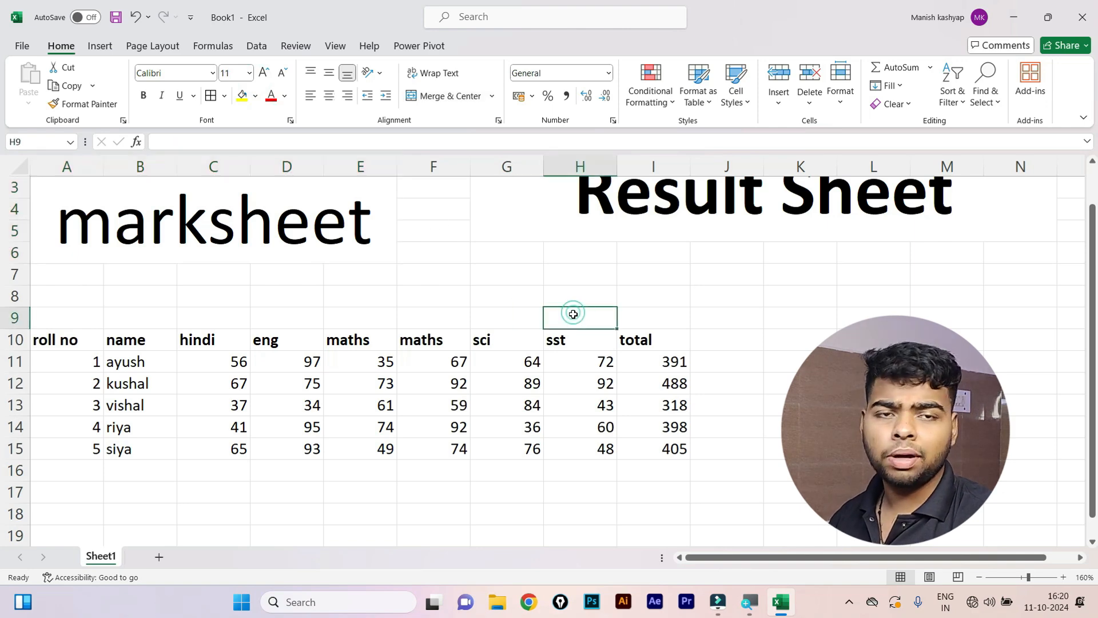
left_click(873, 405)
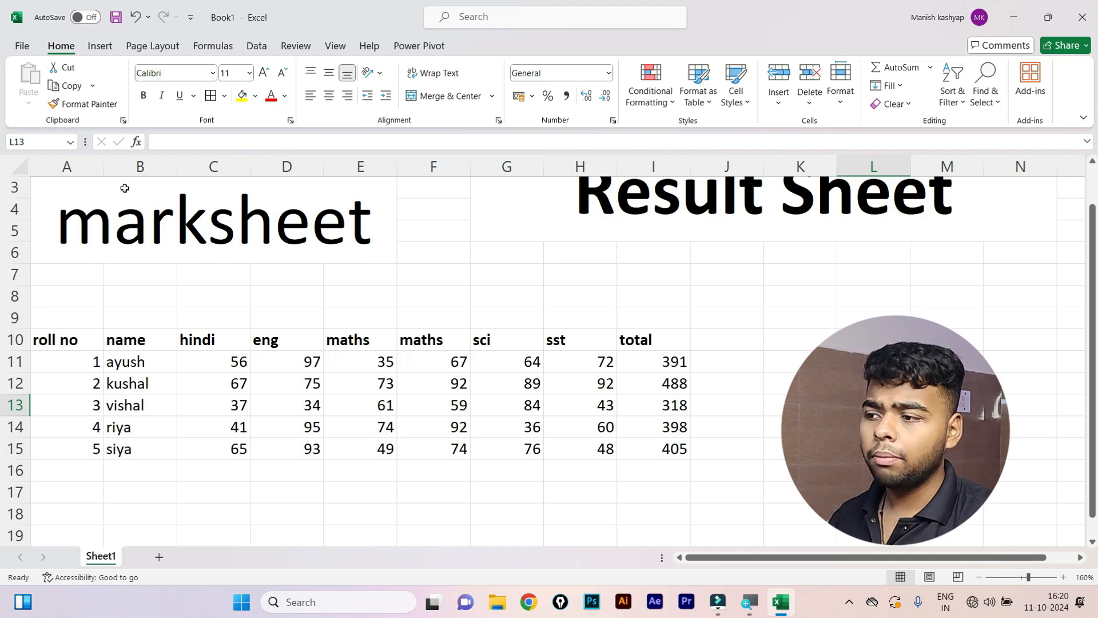
left_click(147, 194)
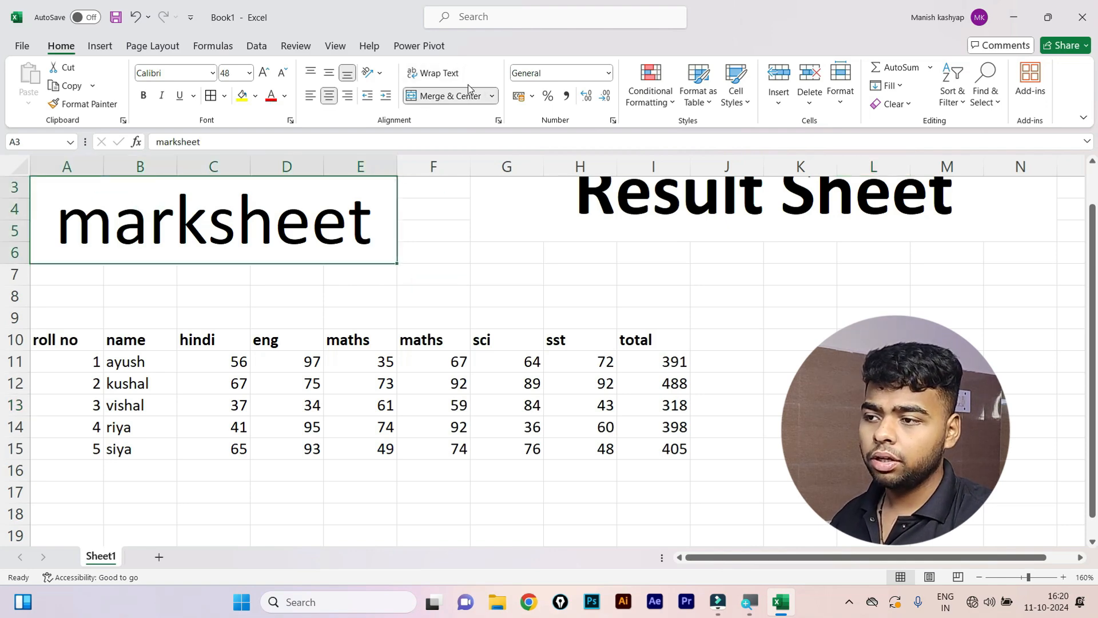
left_click(492, 96)
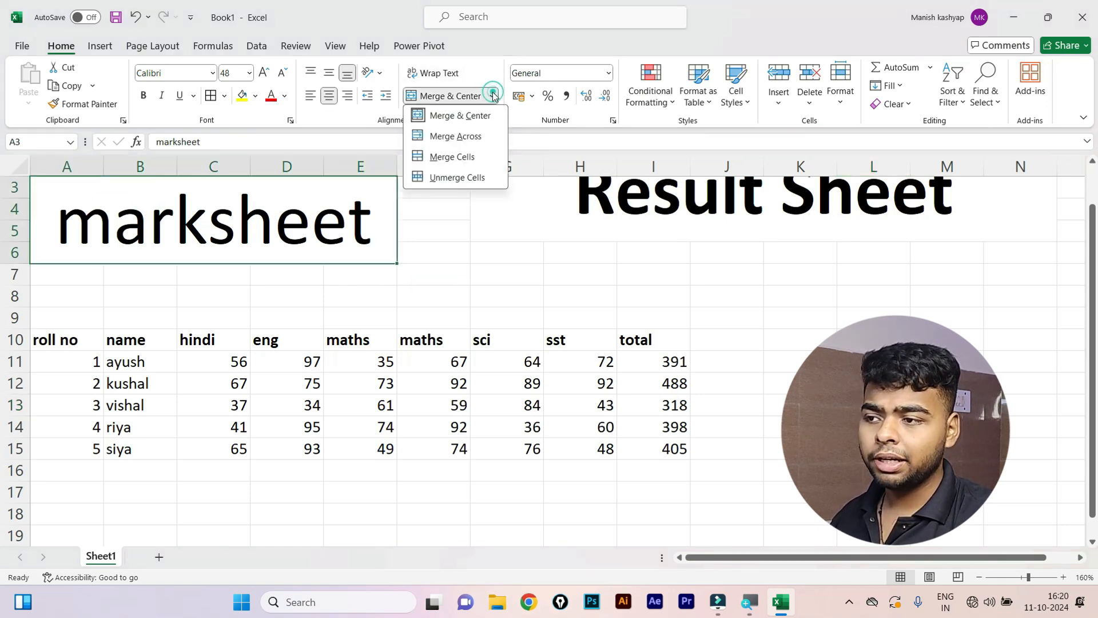
left_click(475, 178)
scroll(256, 262, "up", 1)
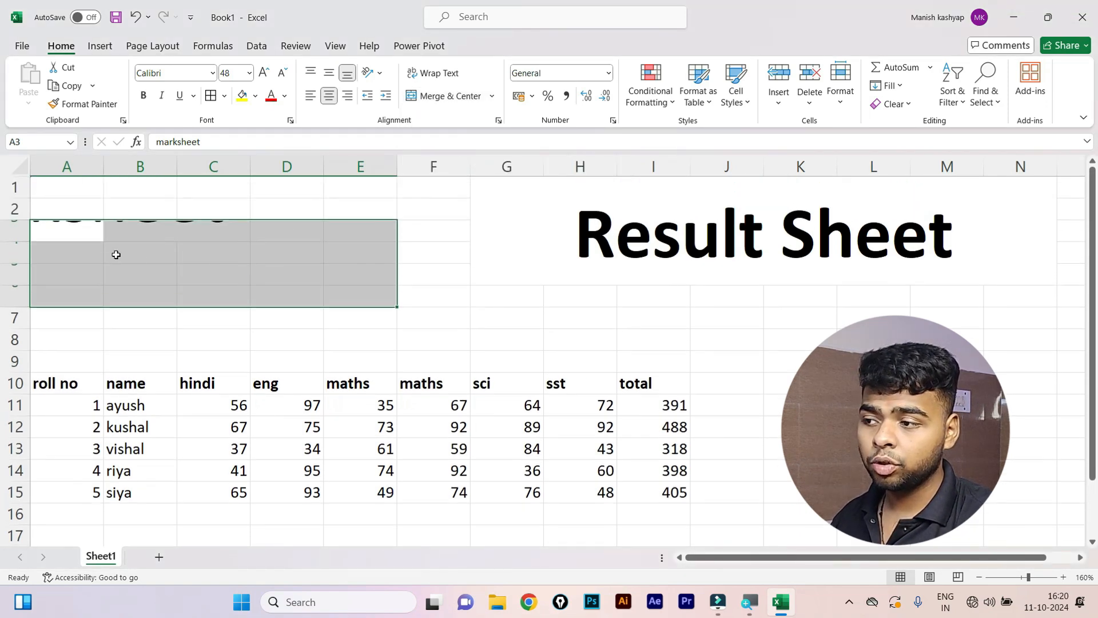
left_click(116, 254)
Undo the heading's font size, text and merge so A3:E6 is blank again.
key("ctrl+z")
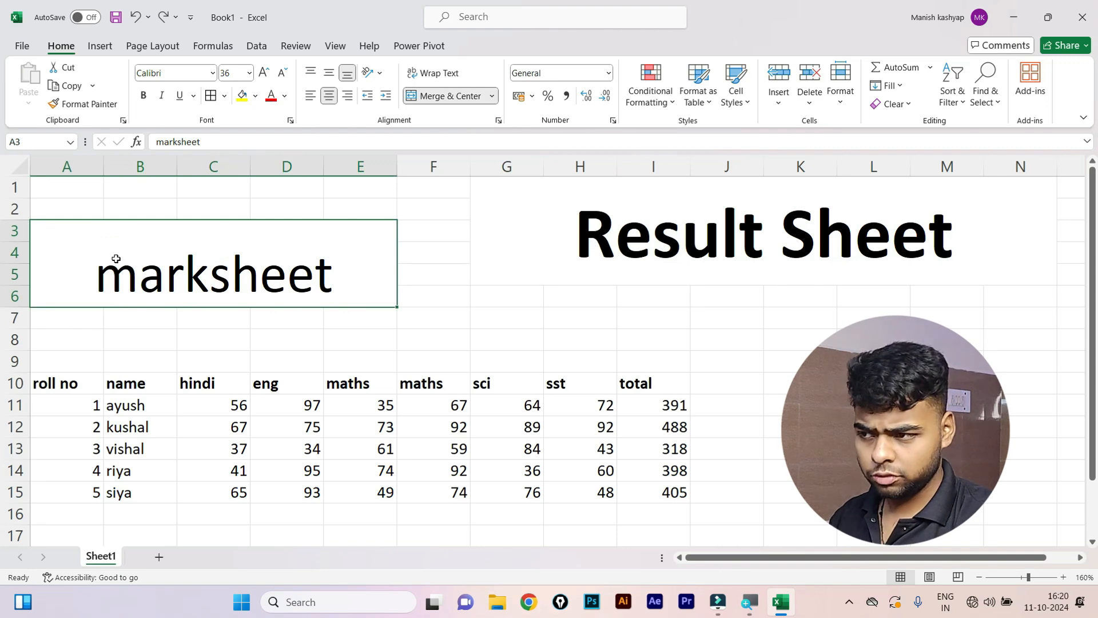
key("ctrl+shift+comma")
key("ctrl+shift+comma")
key("ctrl+shift+comma")
key("ctrl+shift+comma")
key("ctrl+shift+comma")
key("ctrl+shift+comma")
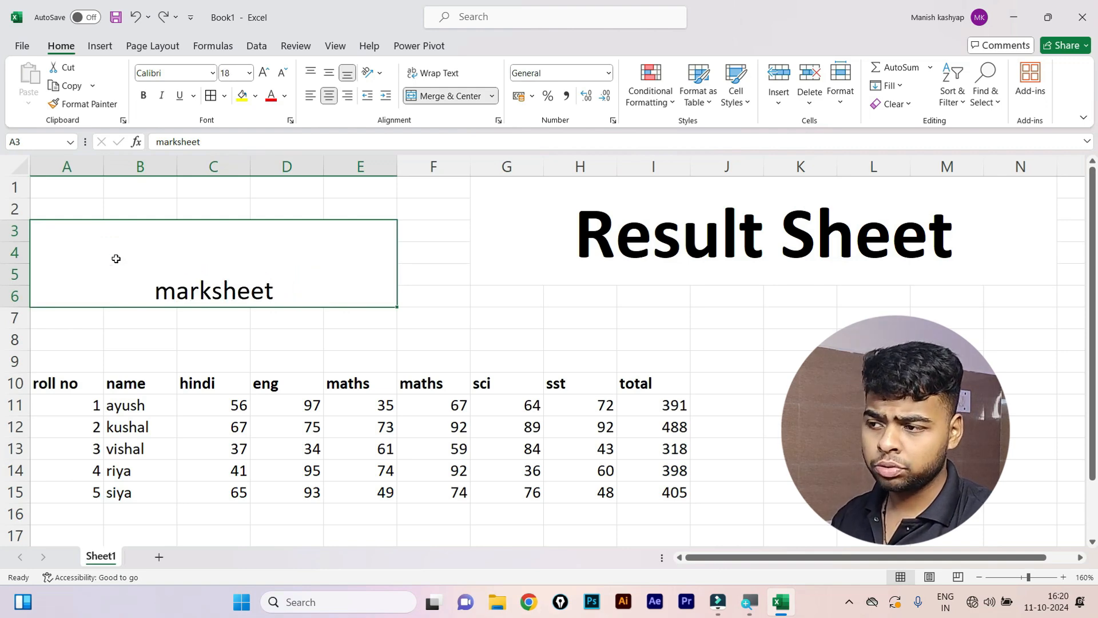
key("ctrl+shift+comma")
key("ctrl+shift+comma")
key("ctrl+shift+comma")
key("ctrl+shift+comma")
key("Delete")
key("alt+h")
key("m")
key("u")
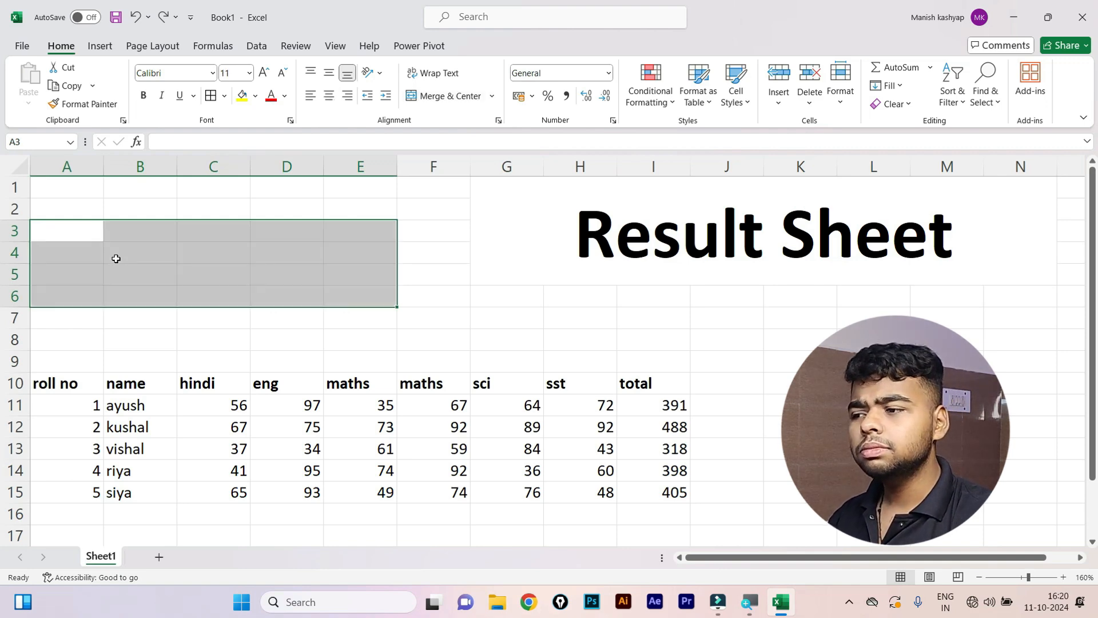
left_click(120, 259)
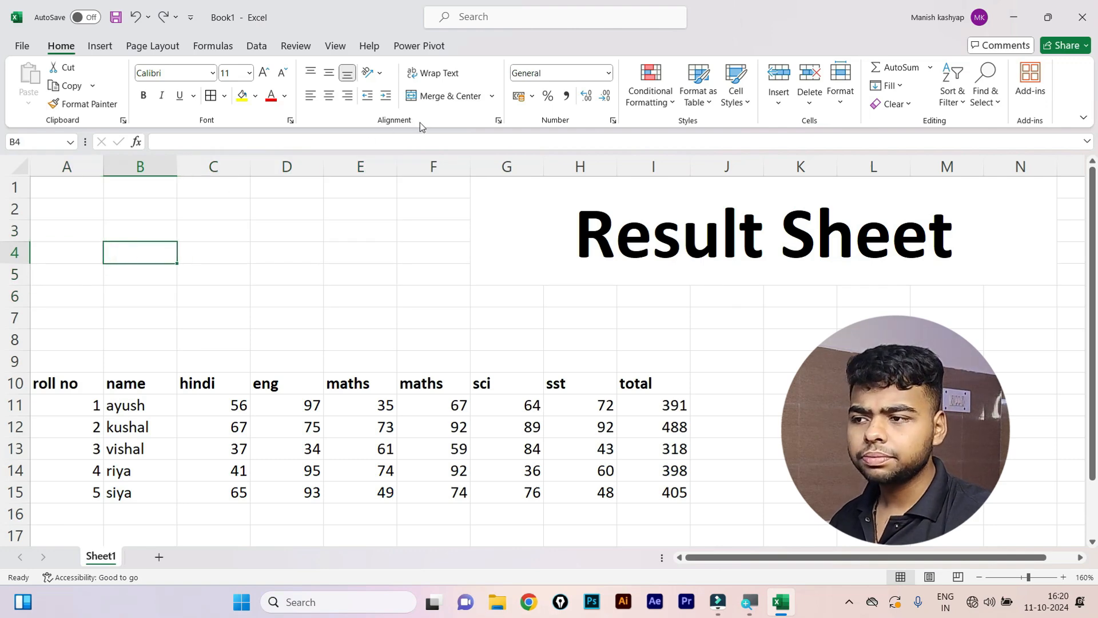
left_click(341, 251)
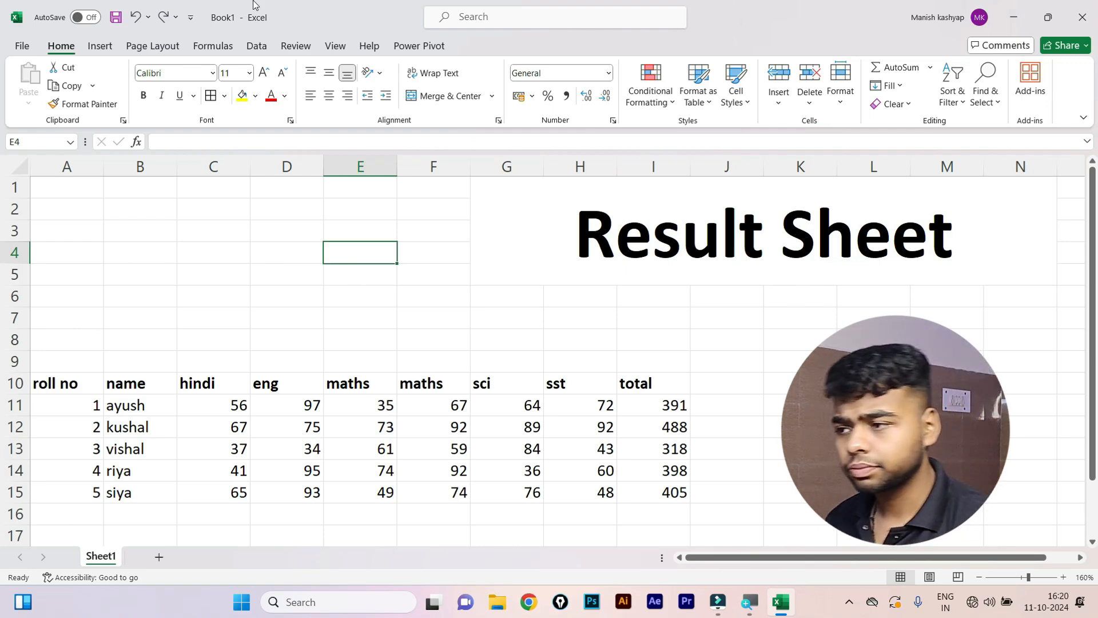
left_click(402, 267)
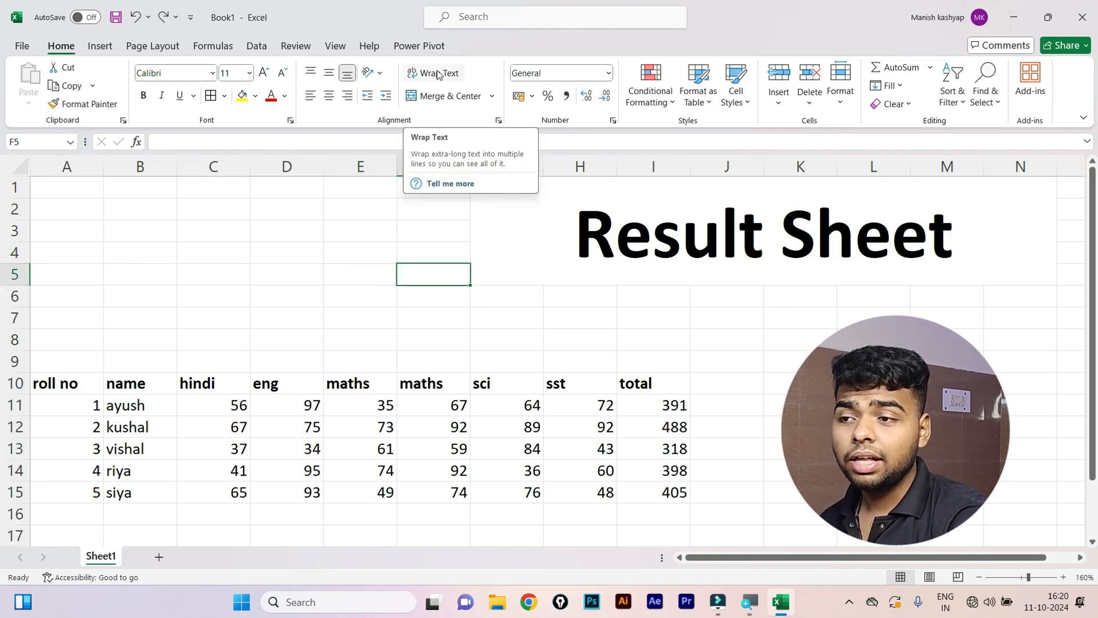
Add Sheet2 and put sample text in C4 with Wrap Text turned on.
left_click(159, 557)
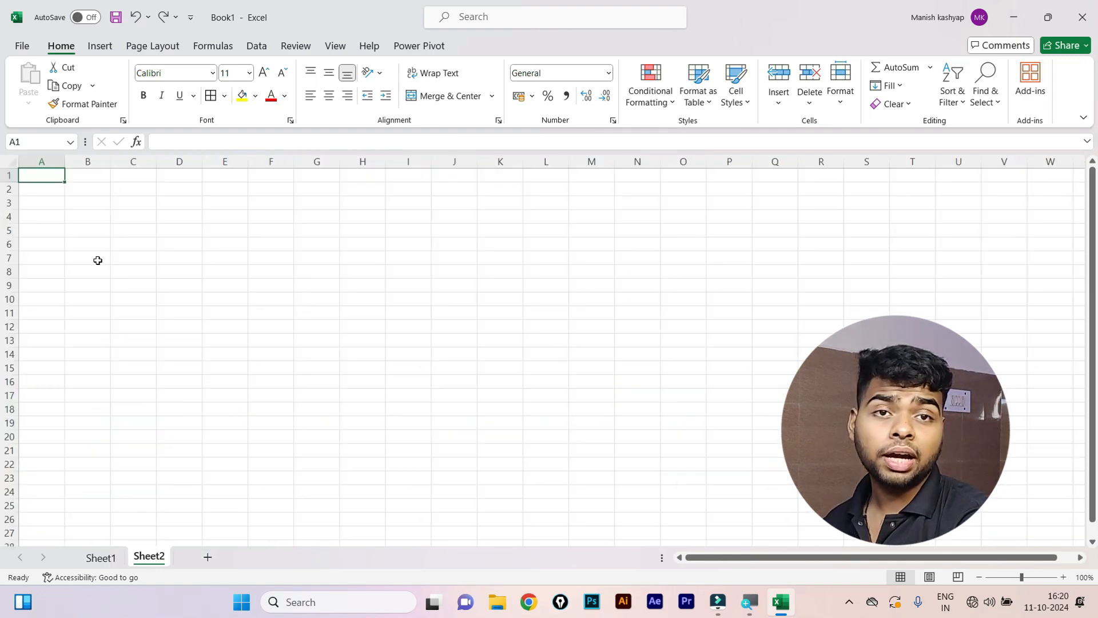
scroll(66, 259, "up", 7)
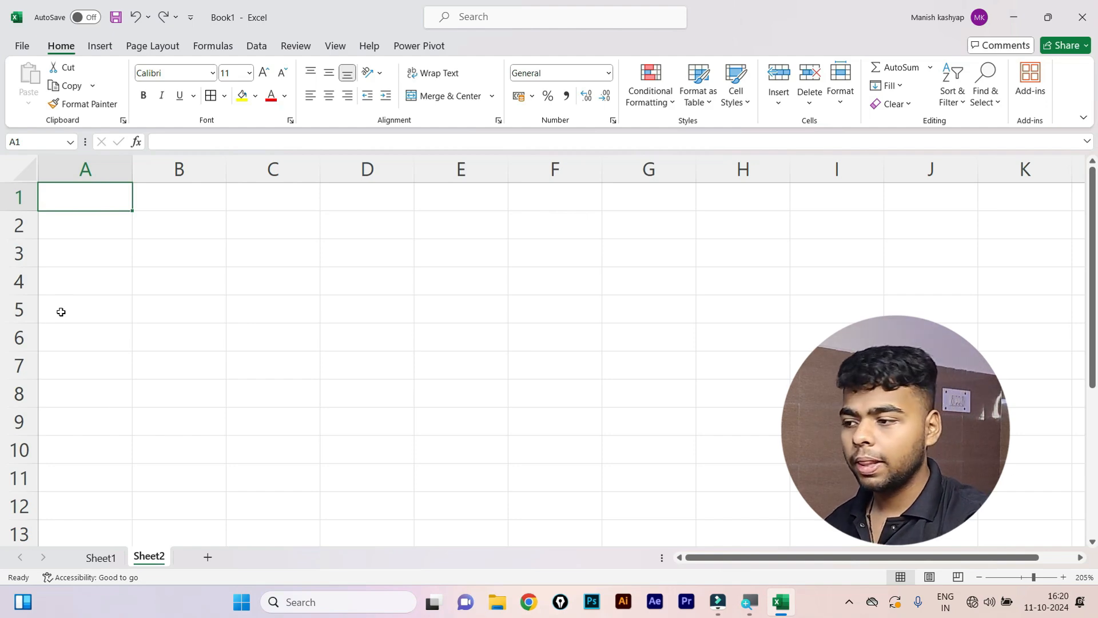
left_click(244, 278)
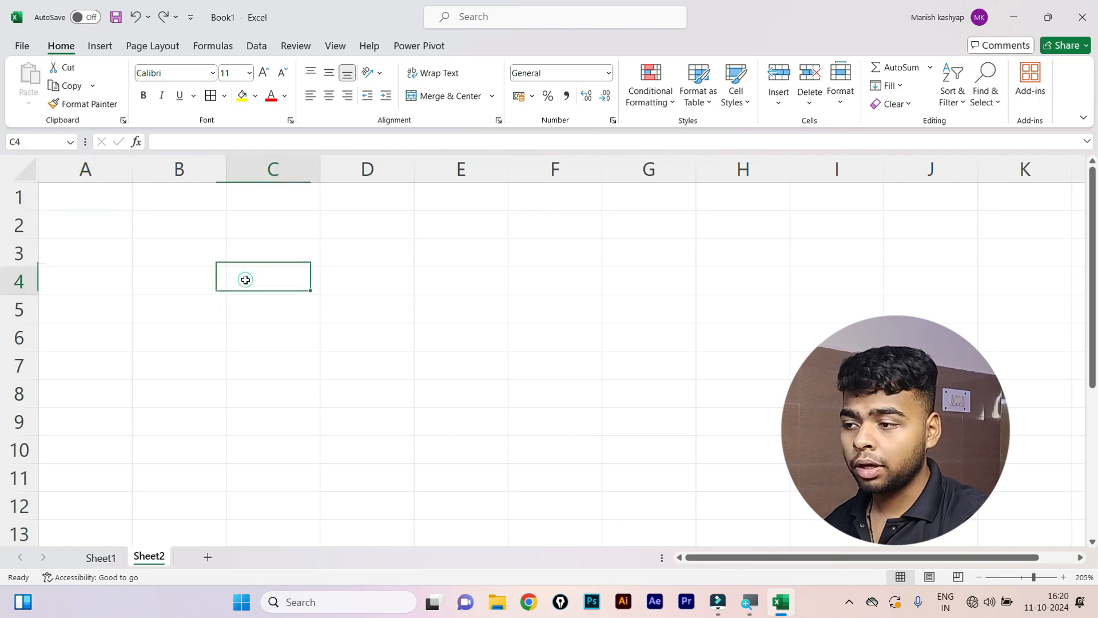
type("fcvbcv")
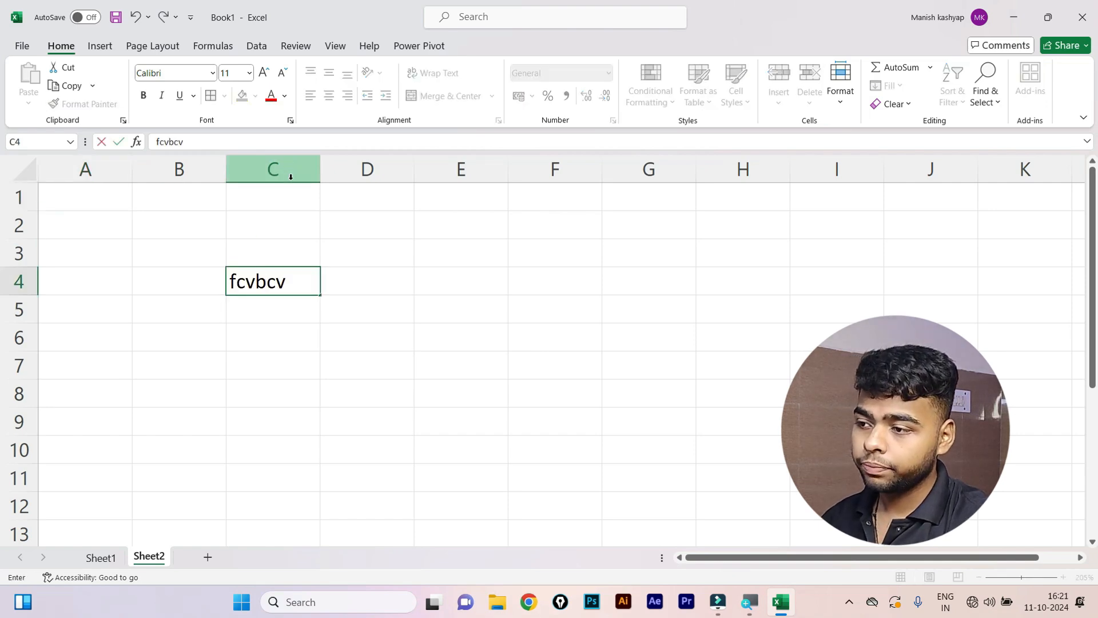
type("cvbvcvcbv")
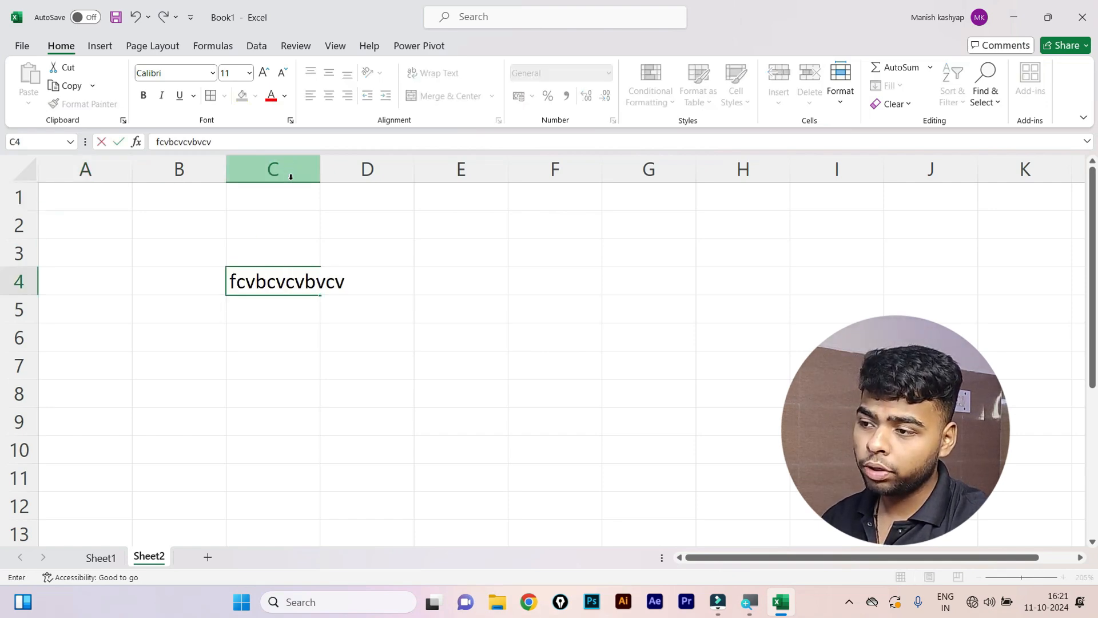
left_click(288, 327)
left_click(267, 289)
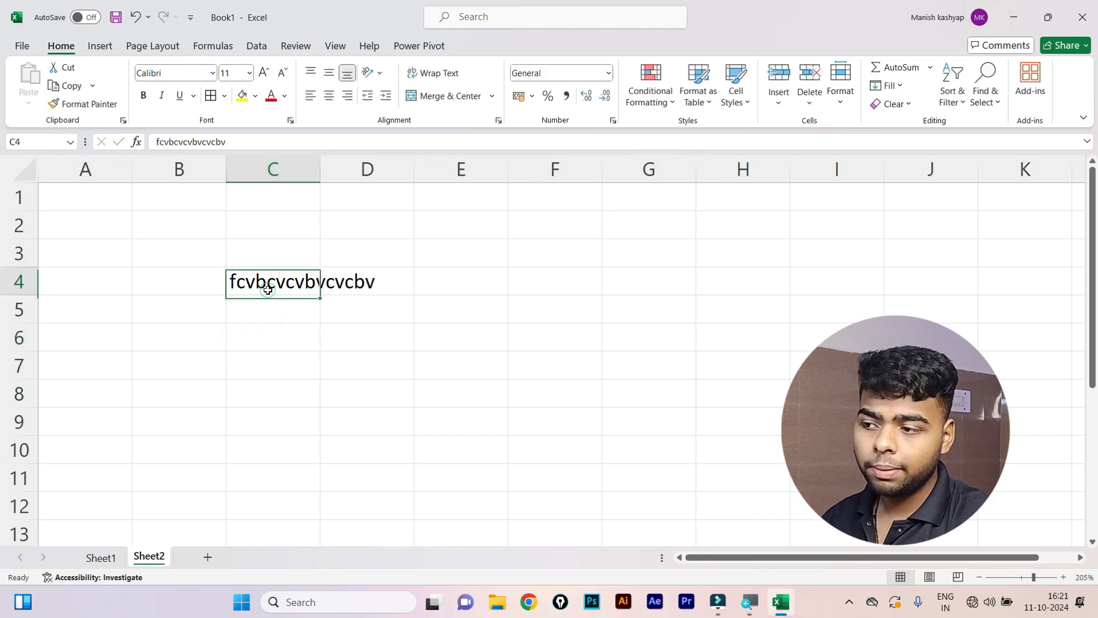
left_click(418, 73)
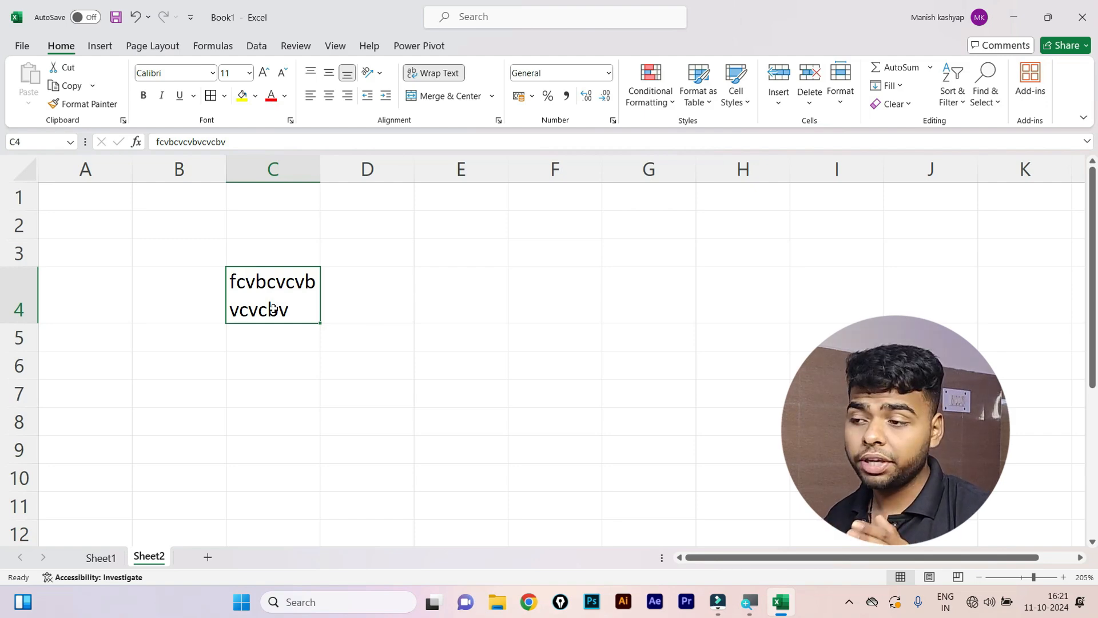
Replace C4's content with another string of sample text.
type("fghnvbgnb")
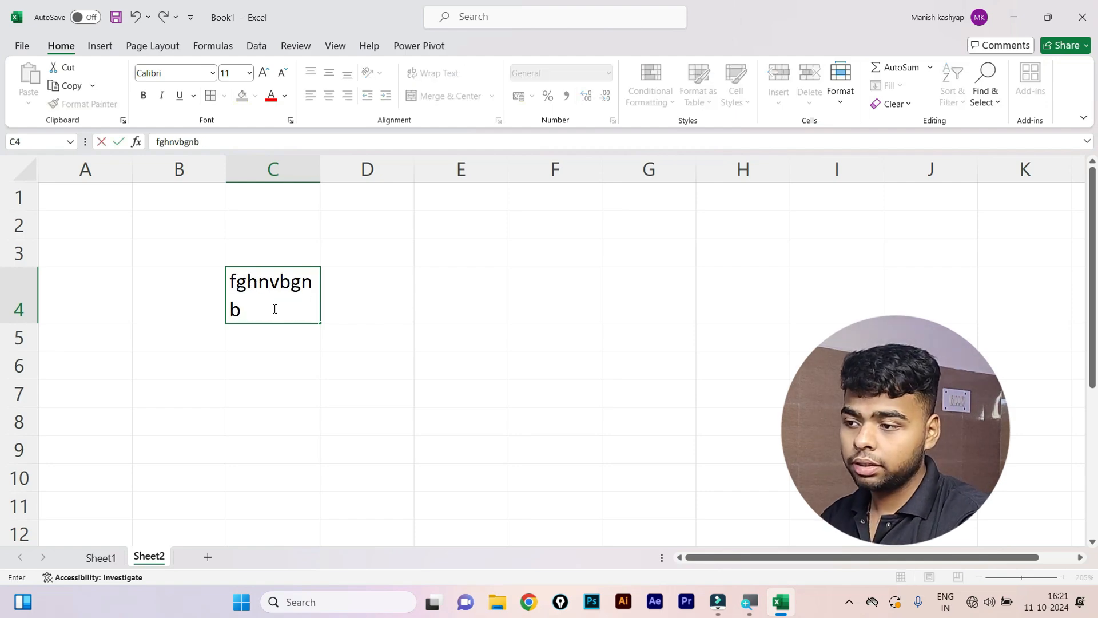
type("vnbvknjmbvknmbvnbv")
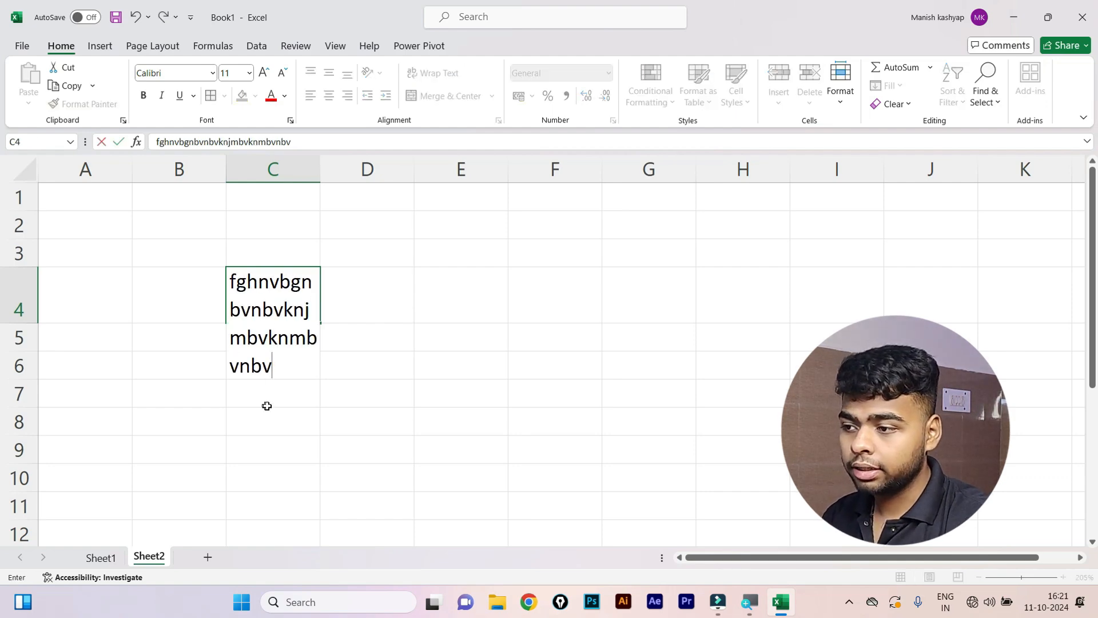
left_click_drag(265, 404, 334, 411)
left_click(279, 345)
type("bvnmbvnbvn")
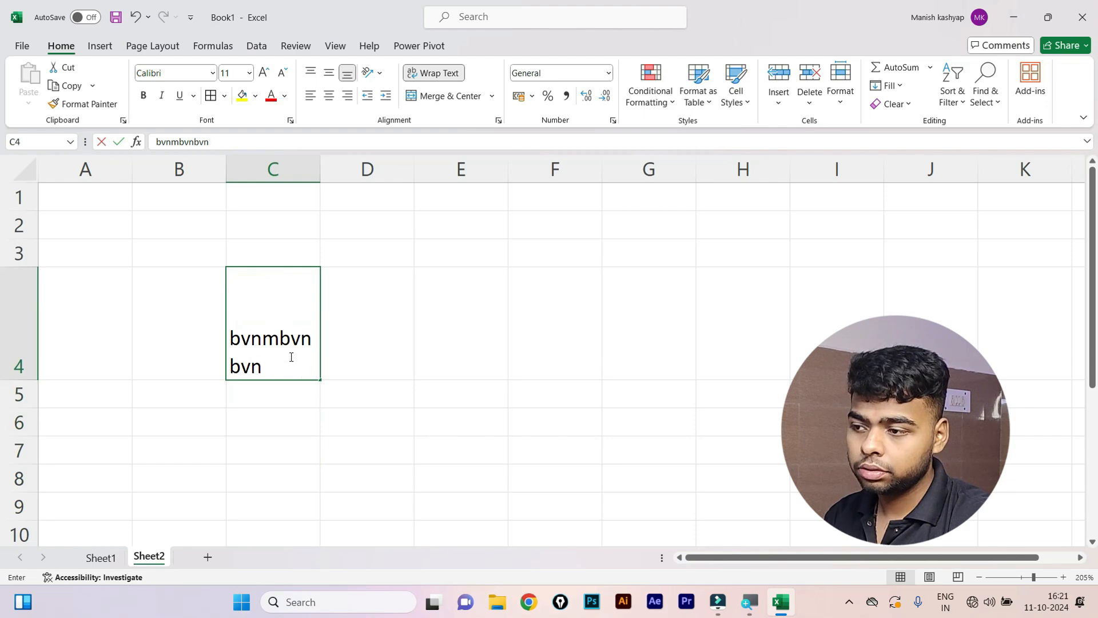
type("mbvnmbvnbvnbvnm")
left_click(304, 420)
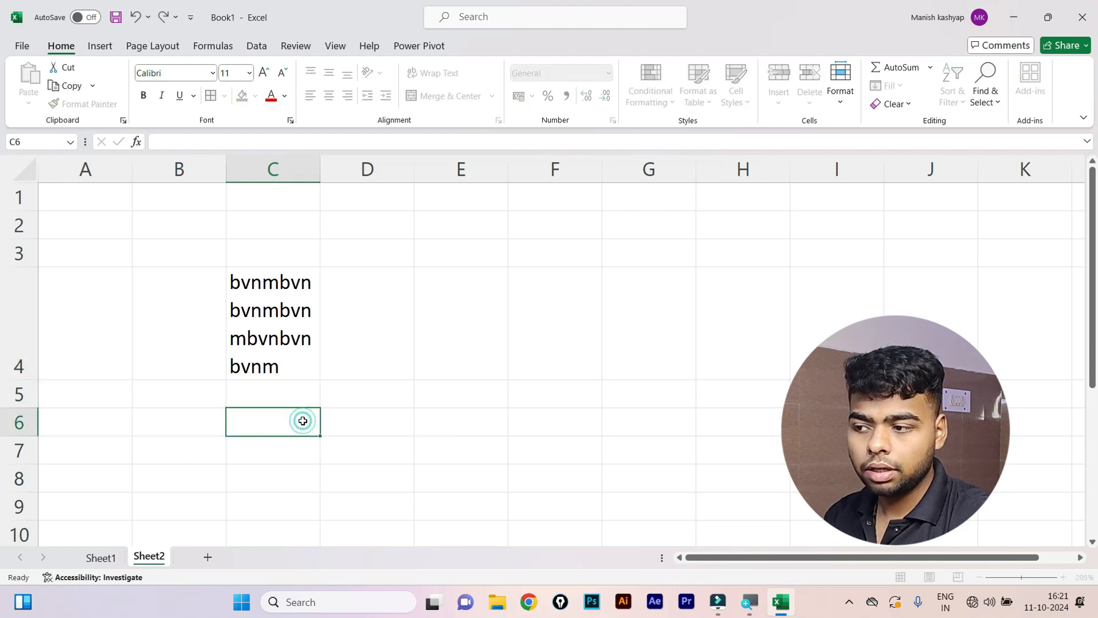
left_click(291, 373)
Undo the sample entries so Sheet2 is empty, then return to Sheet1.
key("ctrl+z")
key("ctrl+z")
key("ctrl+z")
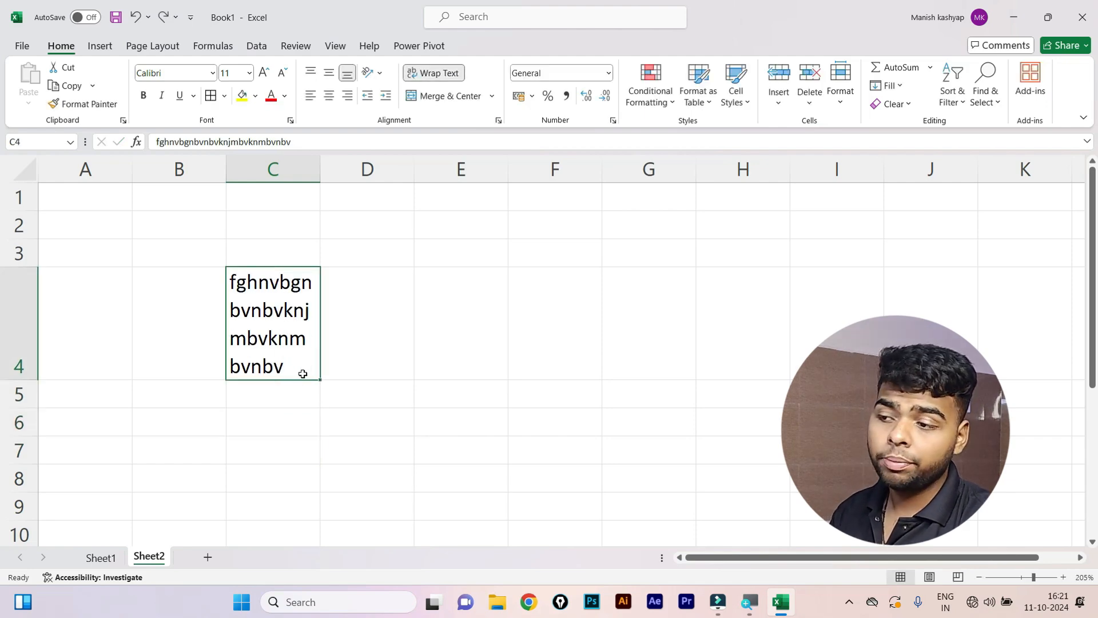
scroll(302, 374, "down", 3)
scroll(303, 373, "down", 3)
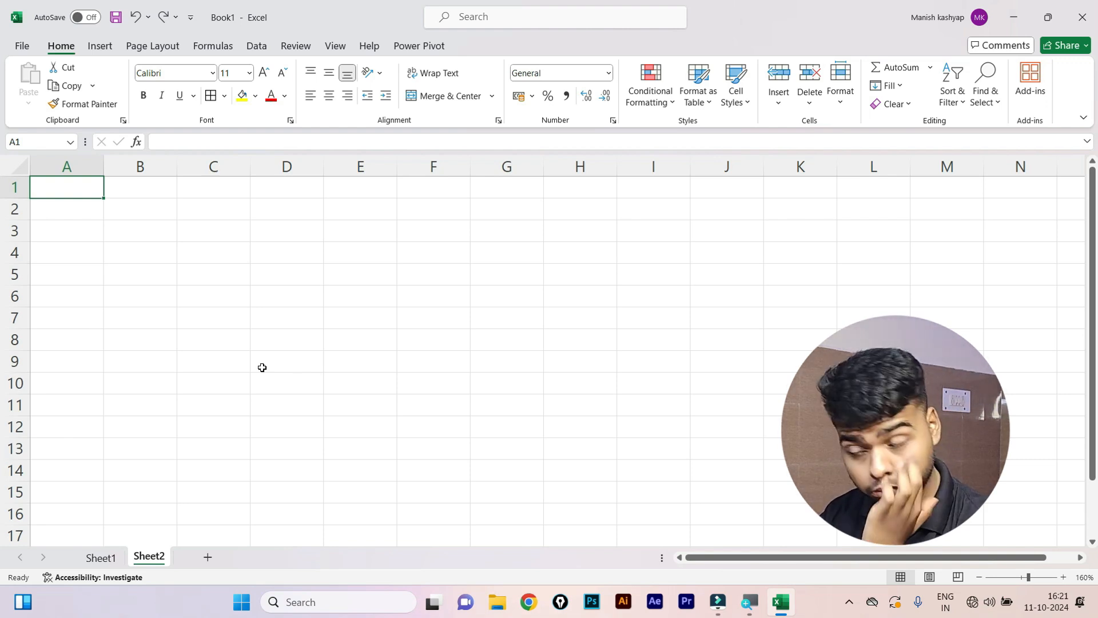
left_click(488, 241)
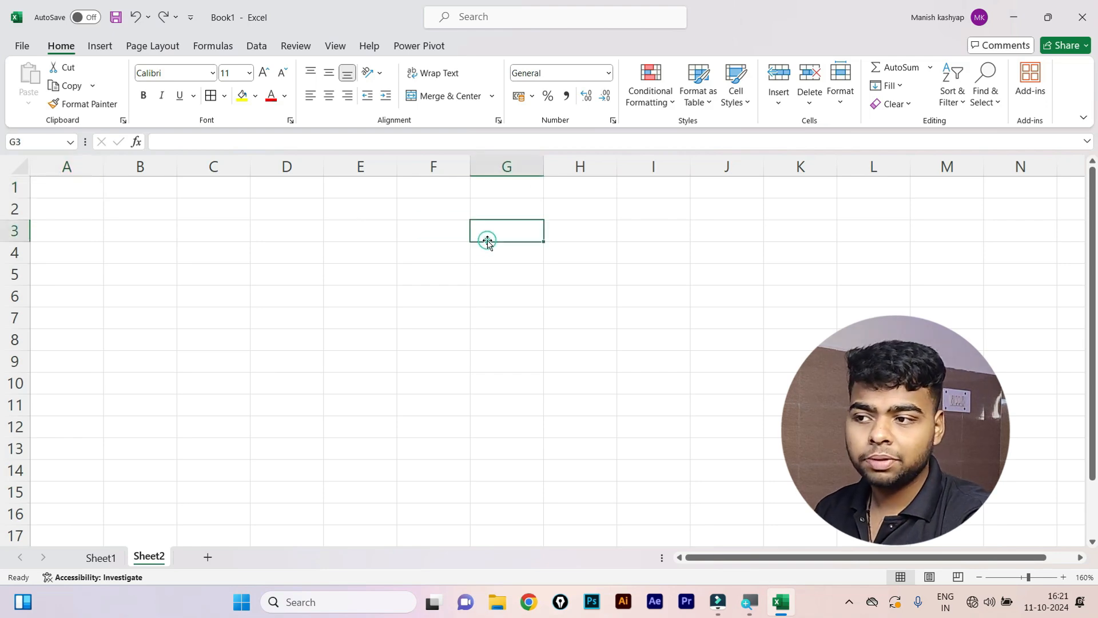
left_click(301, 355)
left_click(190, 357)
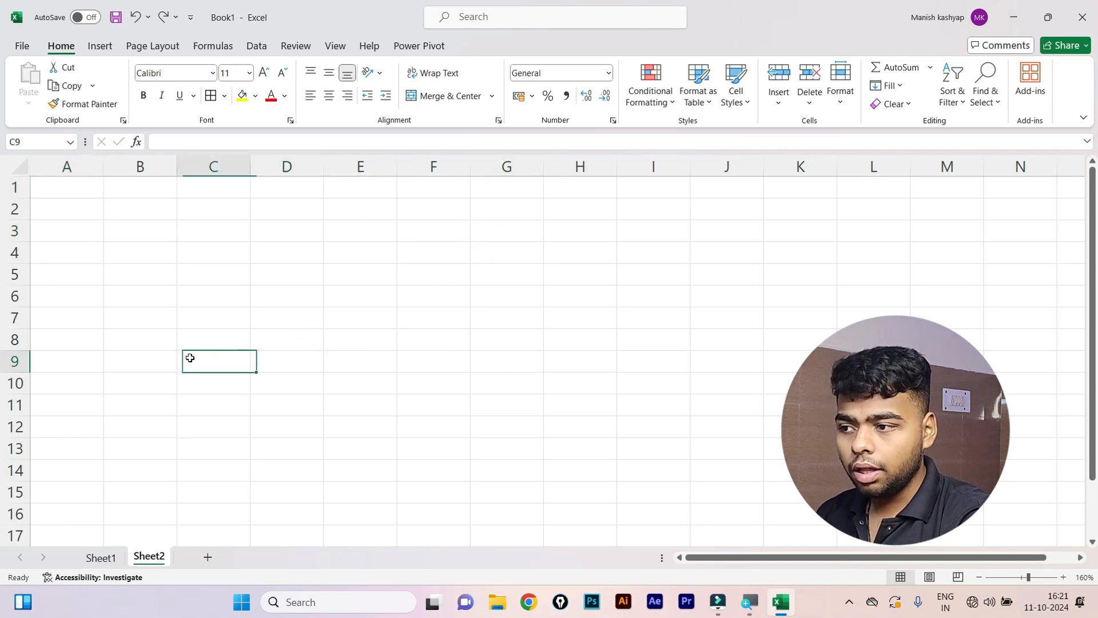
left_click(96, 558)
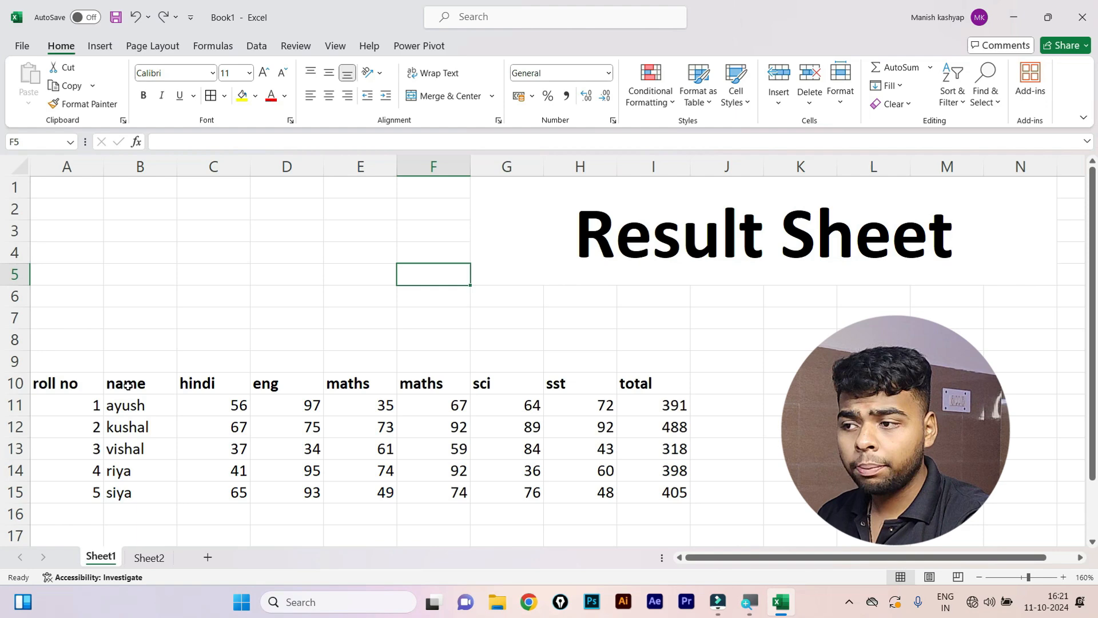
Open the Save this file dialog for Book1 with Ctrl+S.
left_click(201, 344)
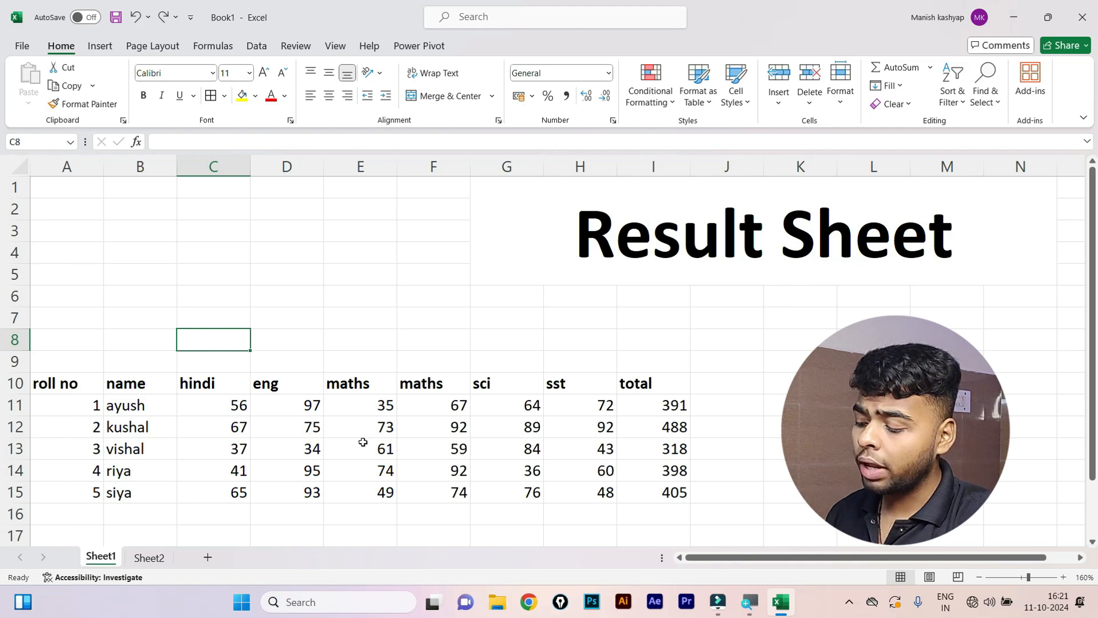
key("ctrl+s")
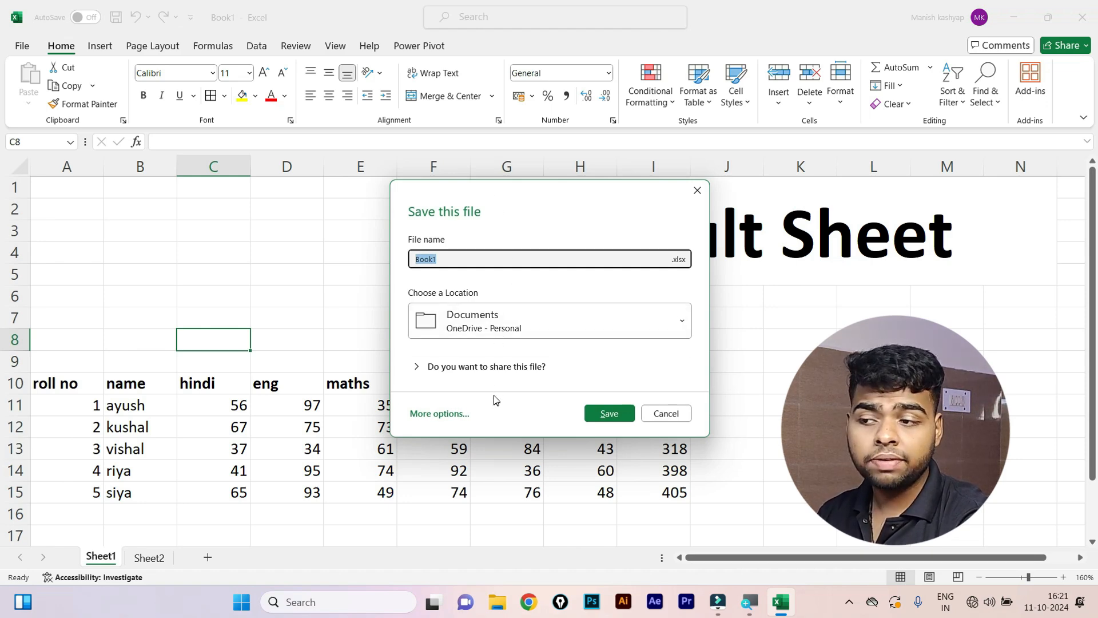
Choose Desktop as the location, rename Book1 to 'demoresult', and save.
left_click(640, 321)
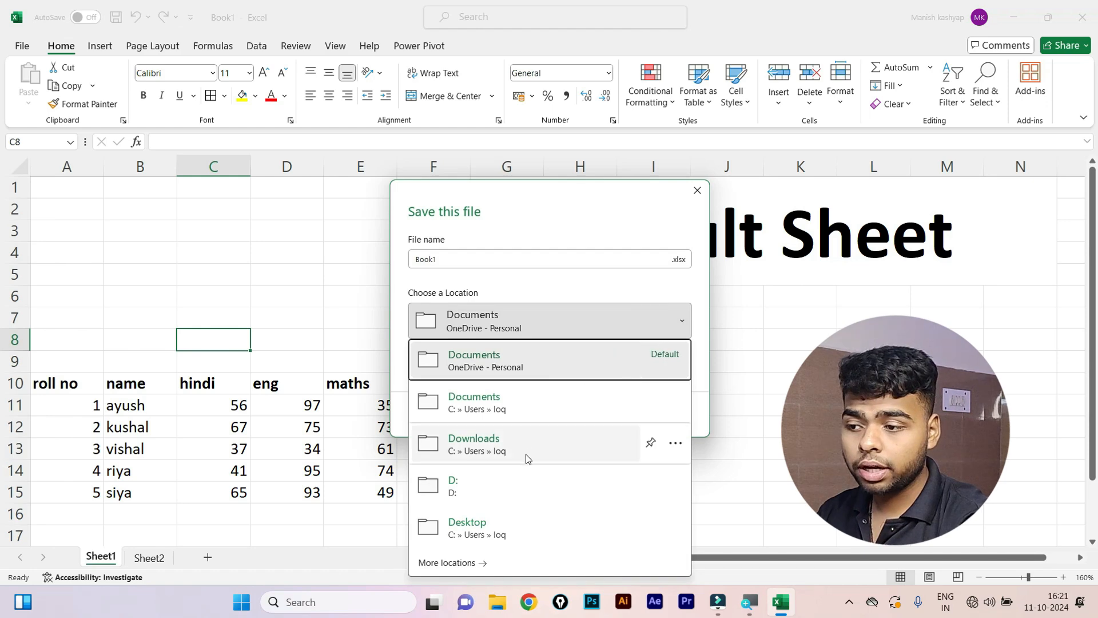
left_click(502, 524)
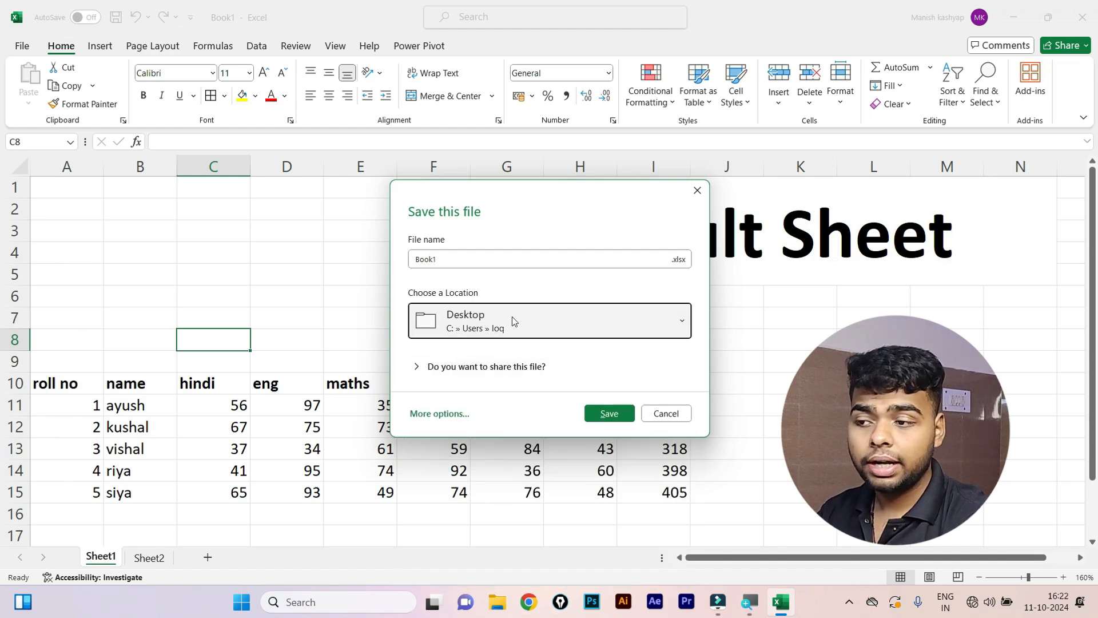
left_click(490, 260)
key("BackSpace")
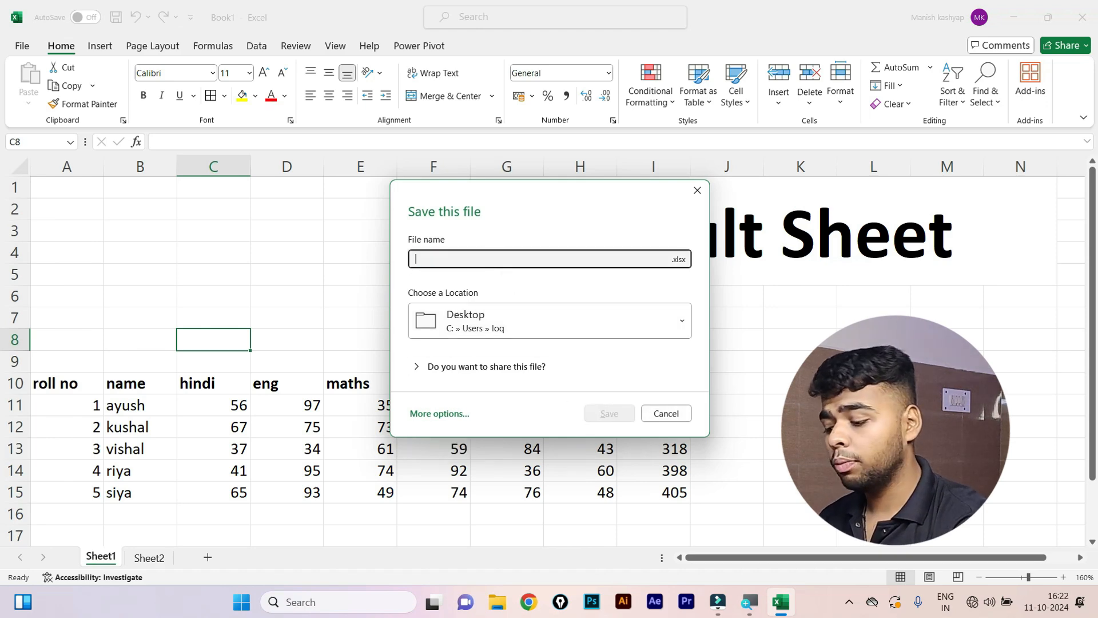
type("e")
key("BackSpace")
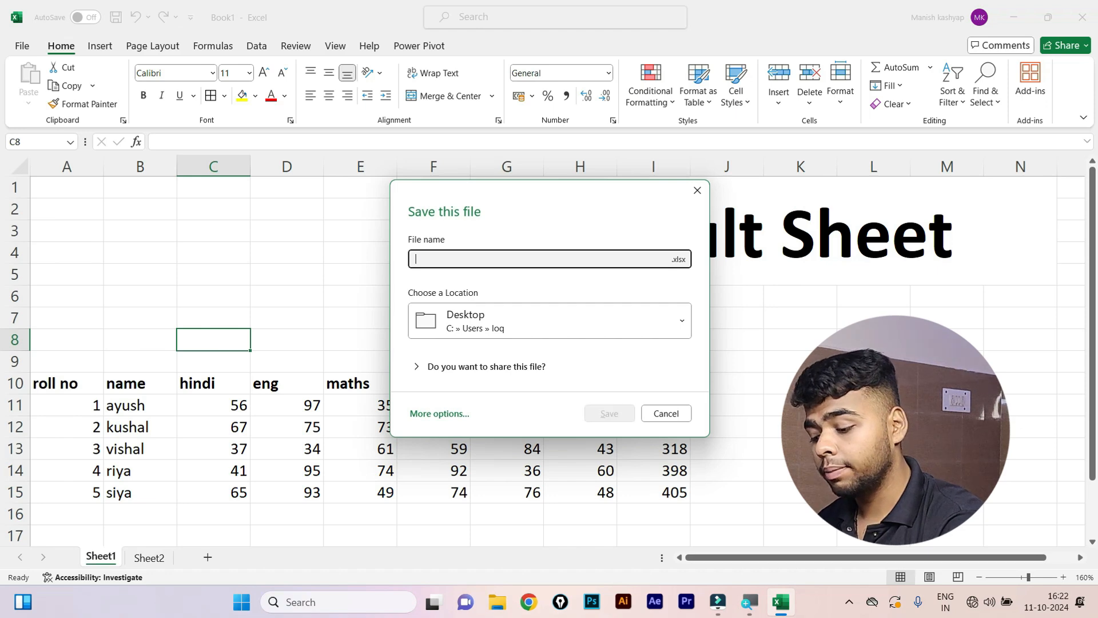
type("e")
key("BackSpace")
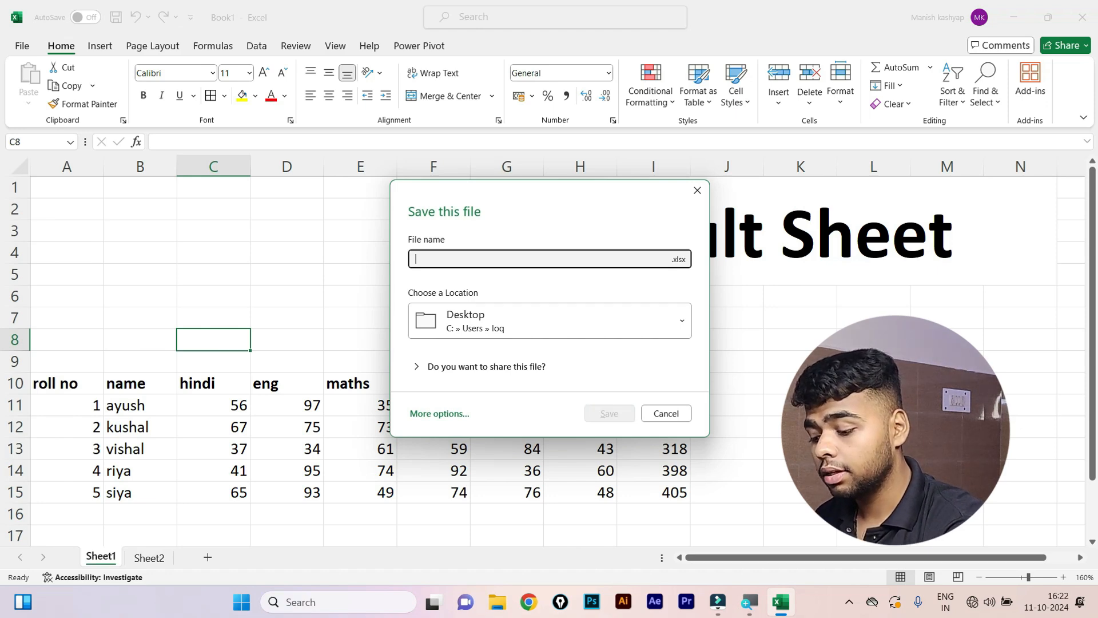
type("de")
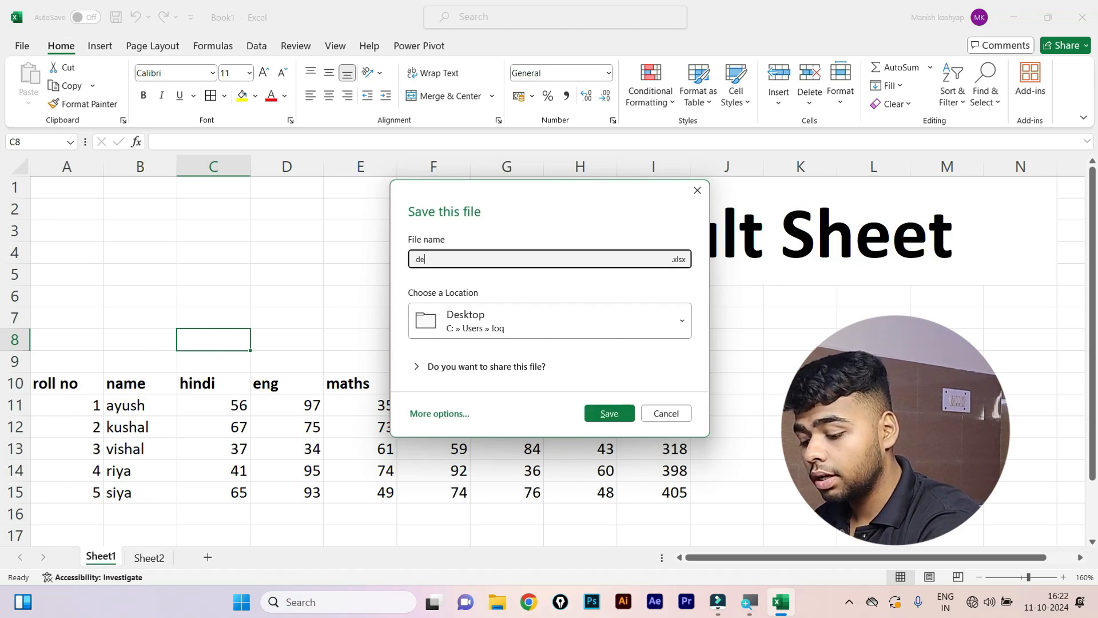
type("moresult")
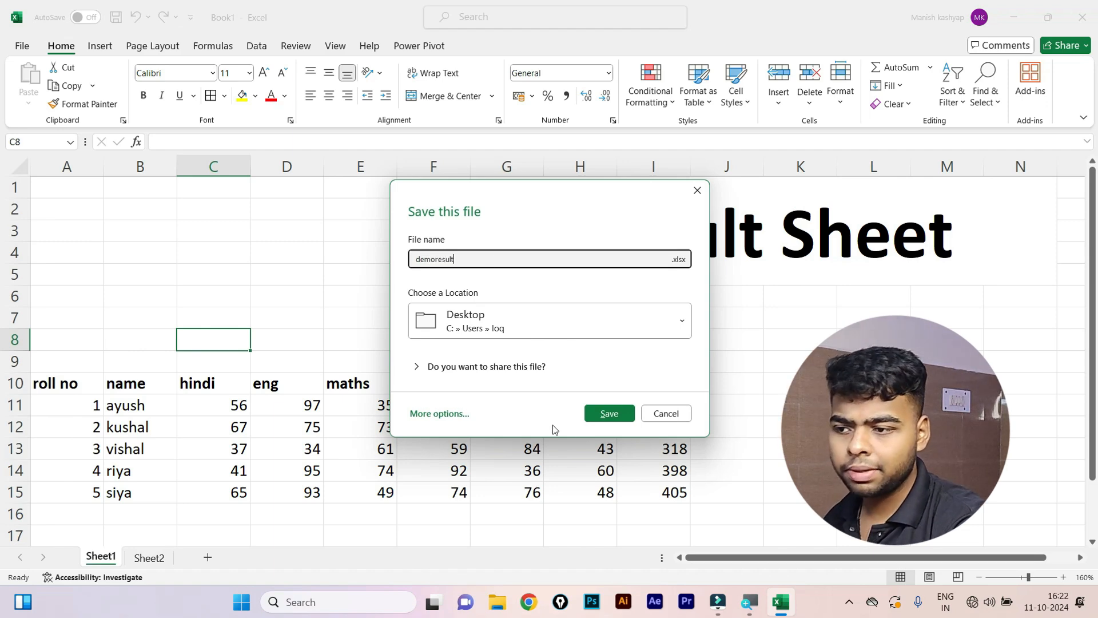
left_click(598, 420)
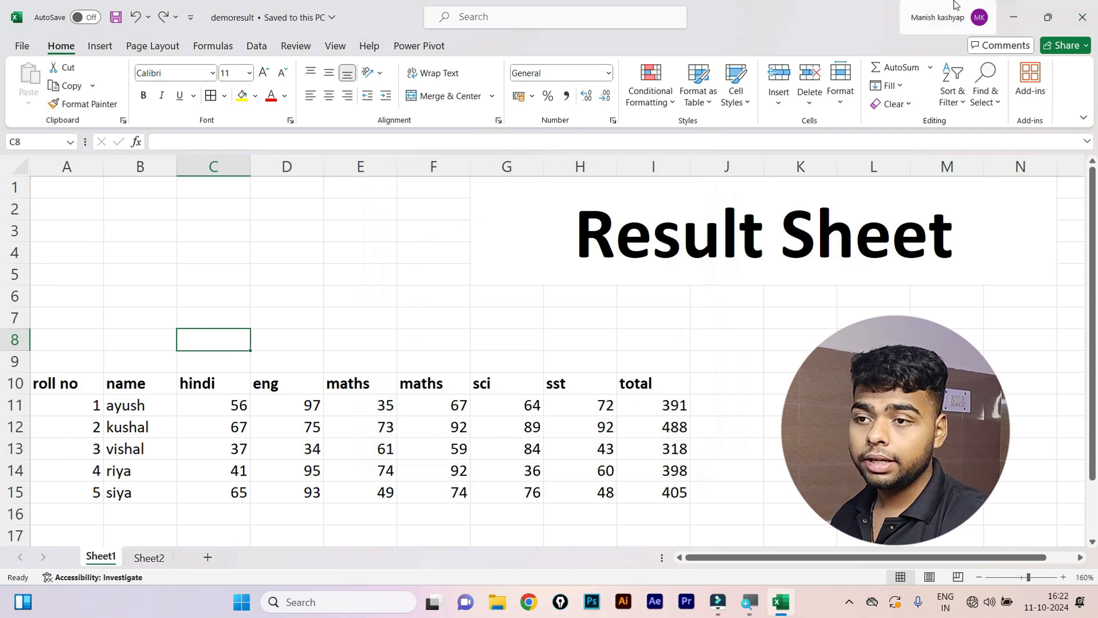
left_click(1048, 17)
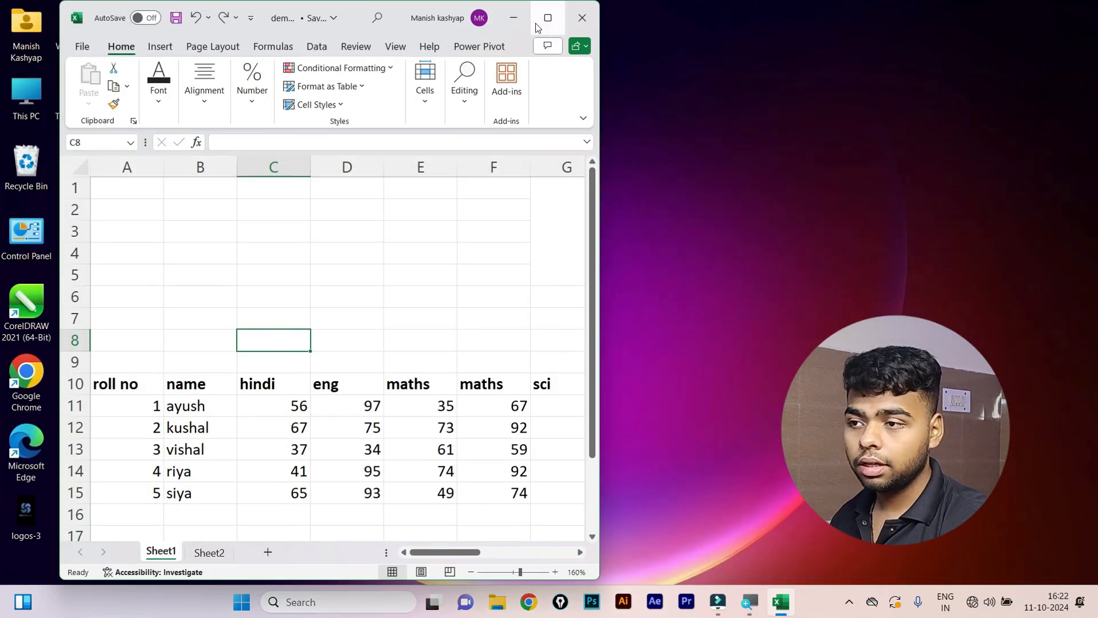
left_click(514, 18)
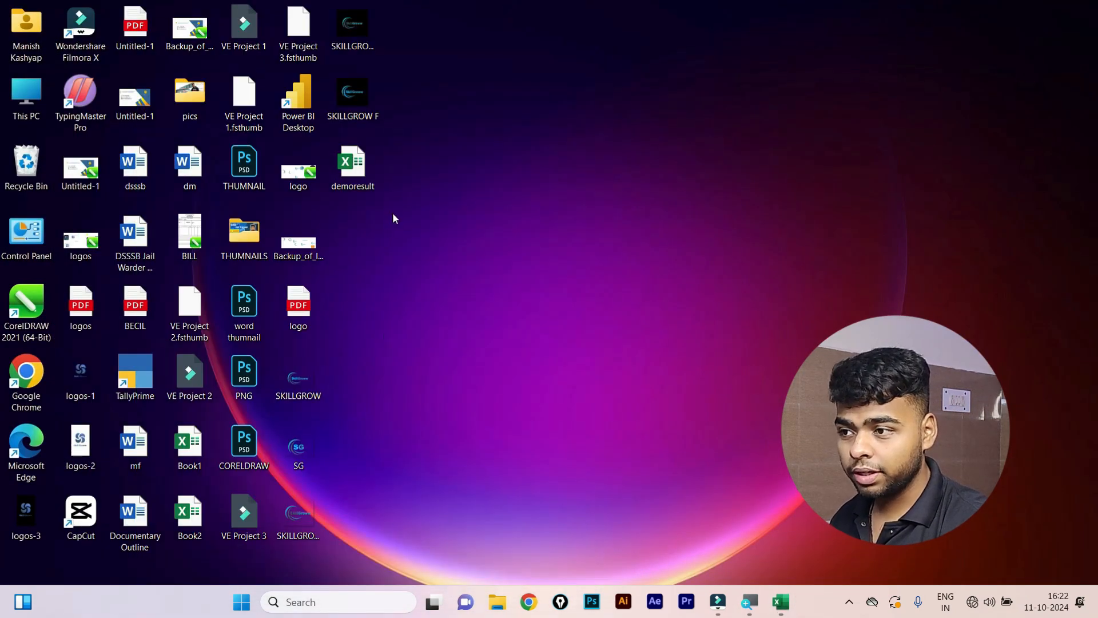
left_click(360, 169)
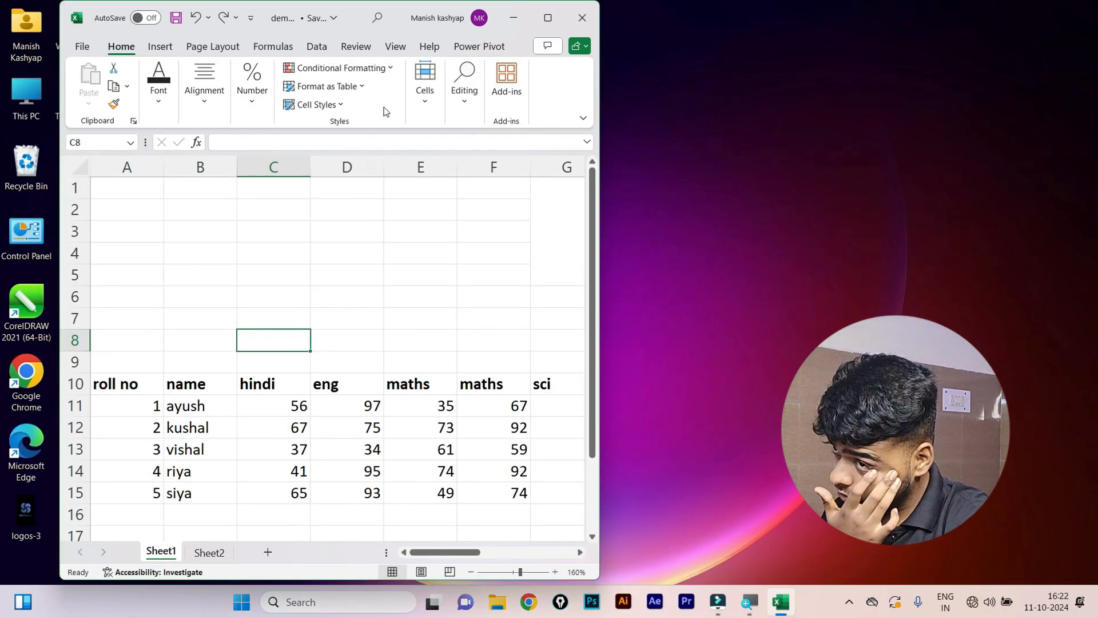
left_click(547, 17)
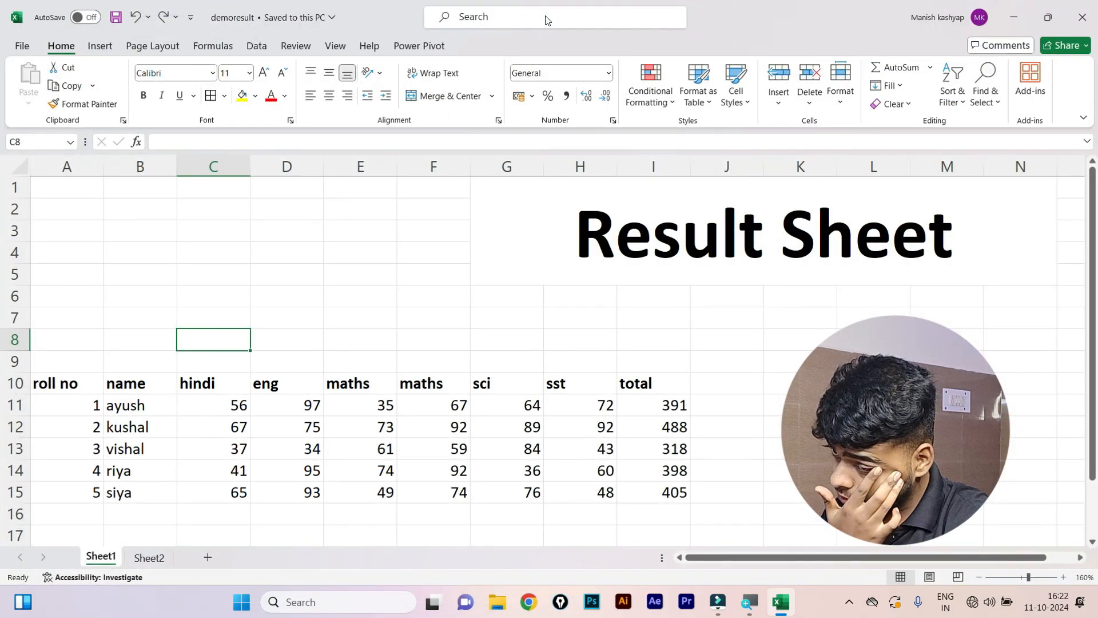
Enter the placeholder text 'hdffdbh' into cell C7.
left_click(98, 331)
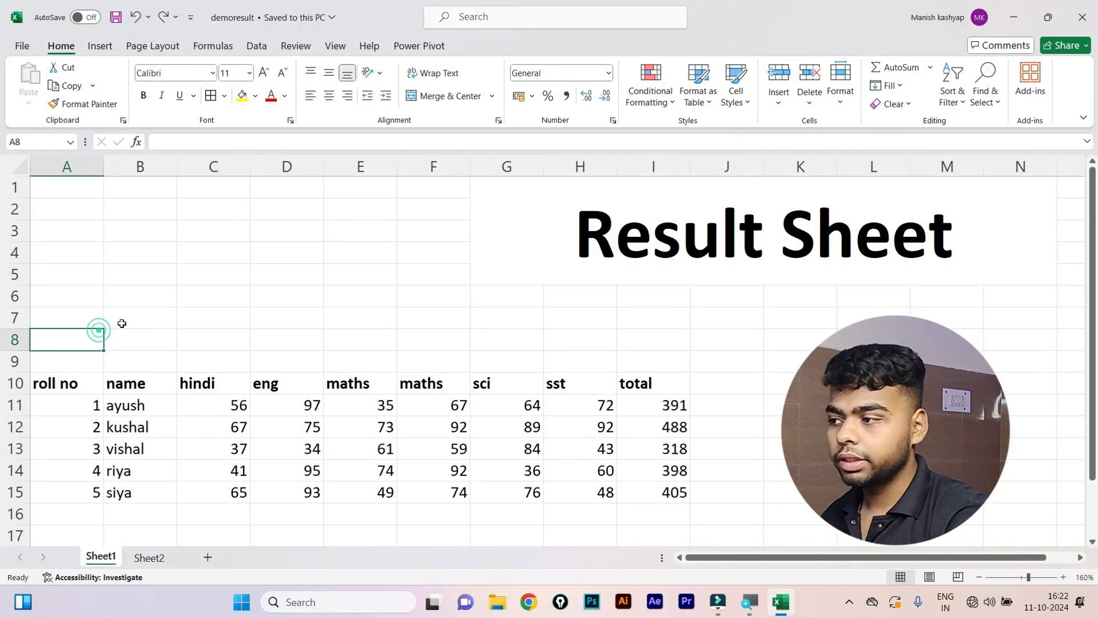
left_click(159, 318)
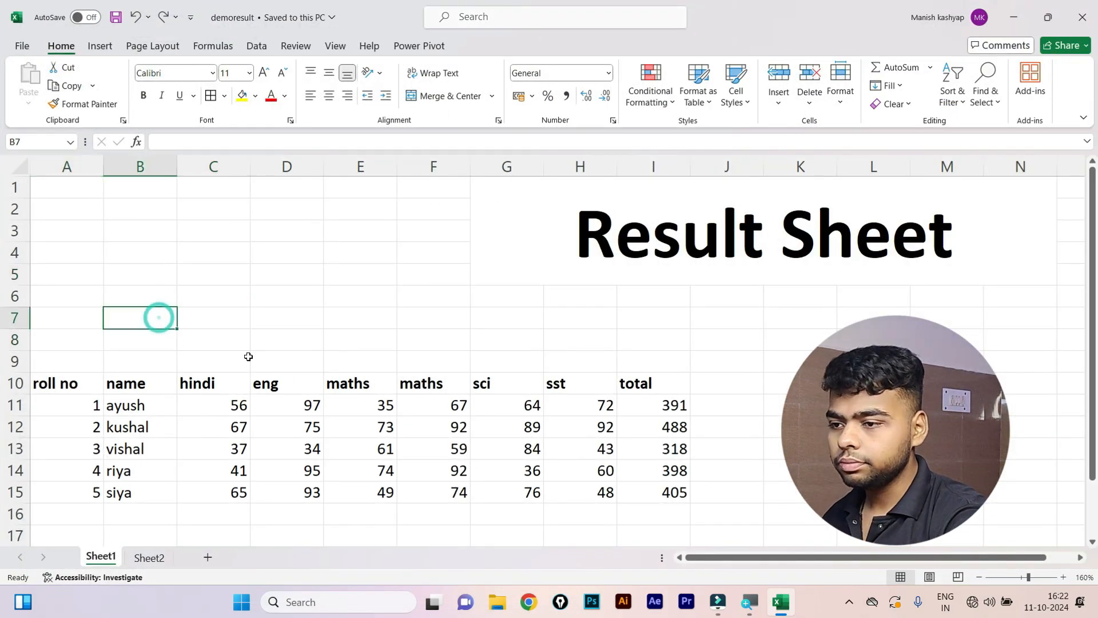
left_click(138, 381)
left_click(233, 433)
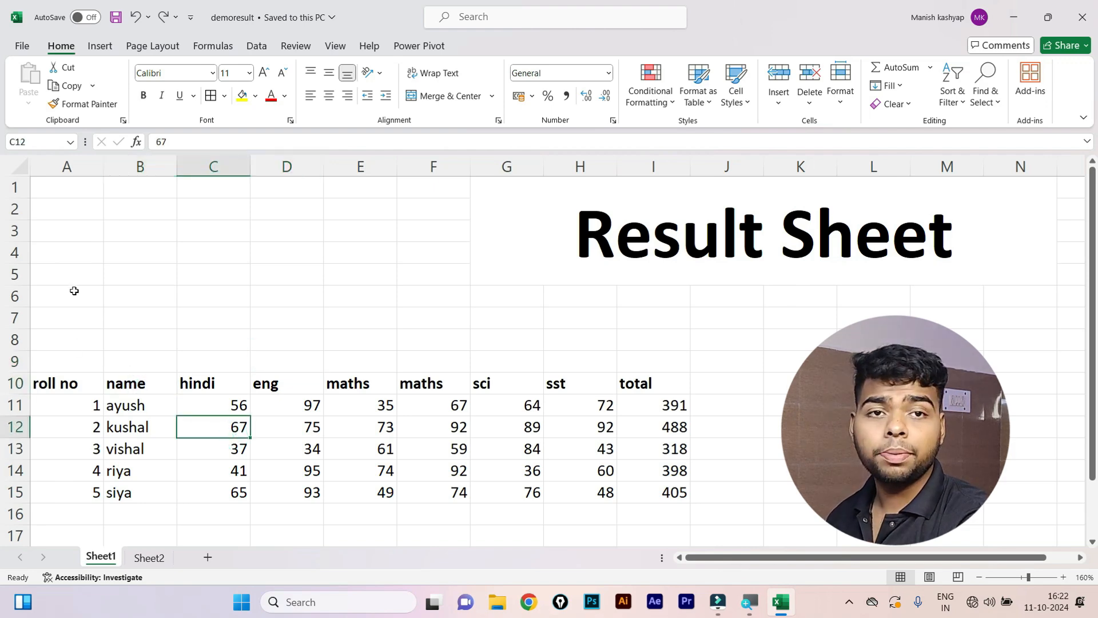
left_click(239, 374)
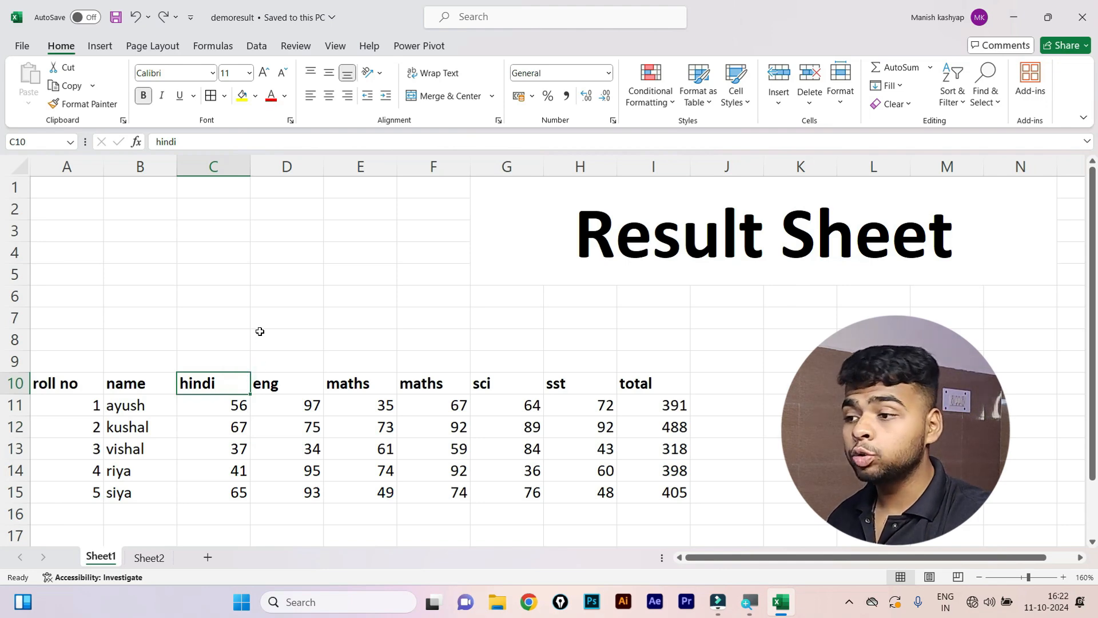
left_click(187, 322)
type("hdffdbh")
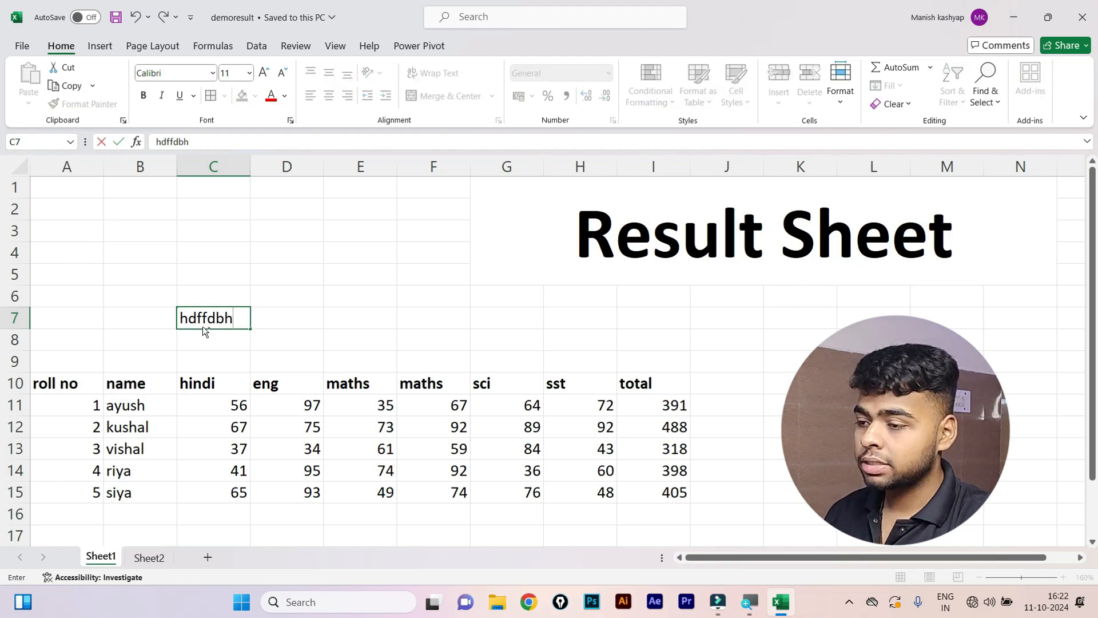
key("ctrl+Return")
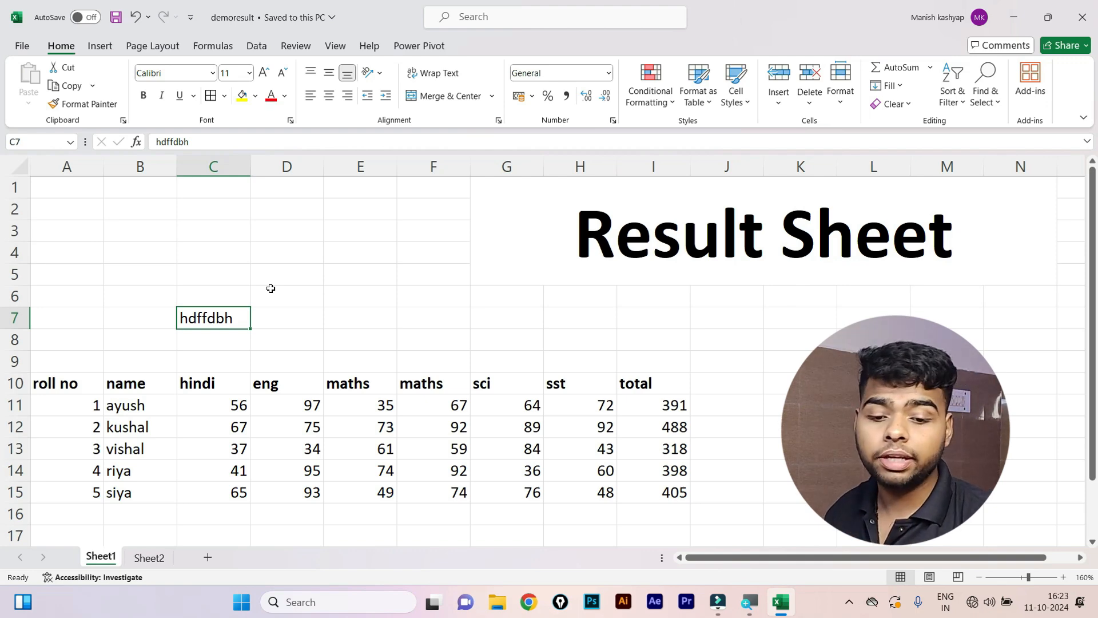
Preview Save As with Desktop as the location, then close without saving.
left_click(22, 46)
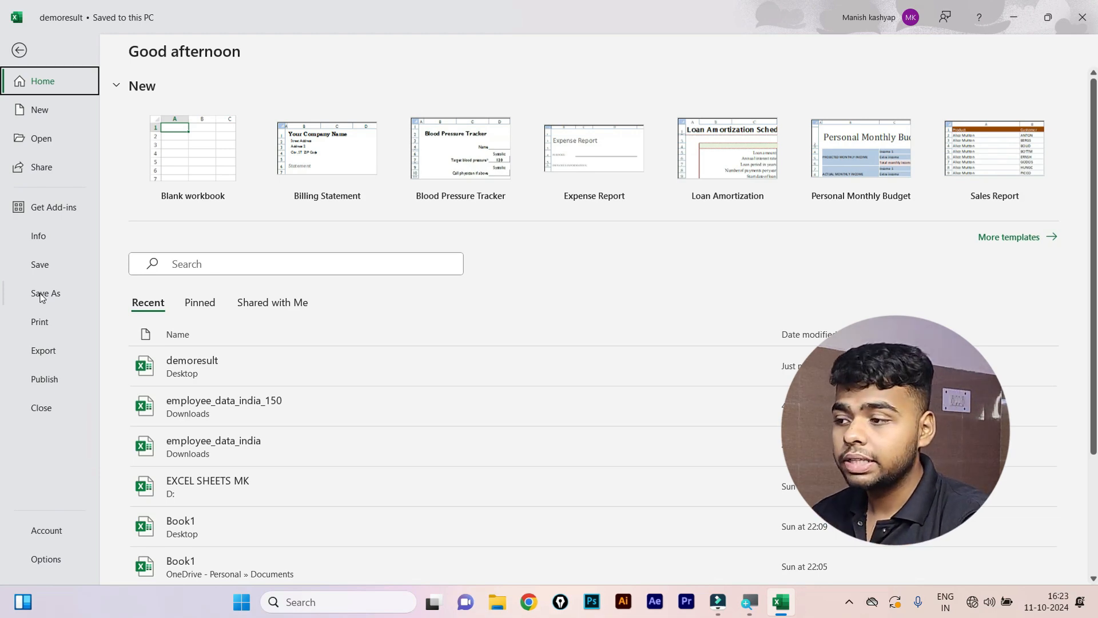
left_click(41, 295)
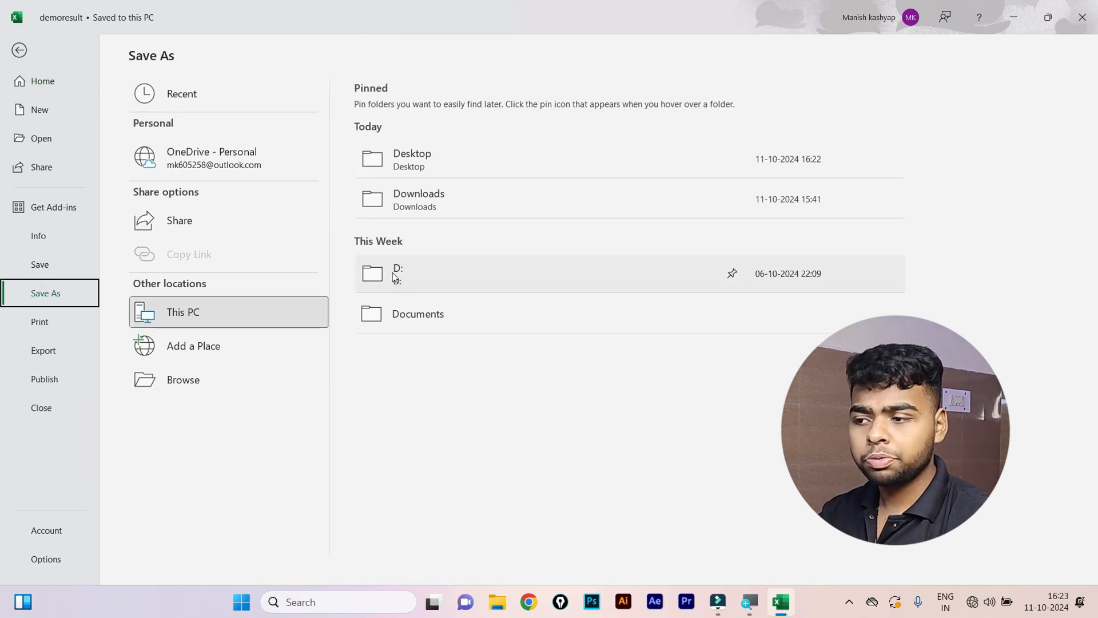
left_click(399, 172)
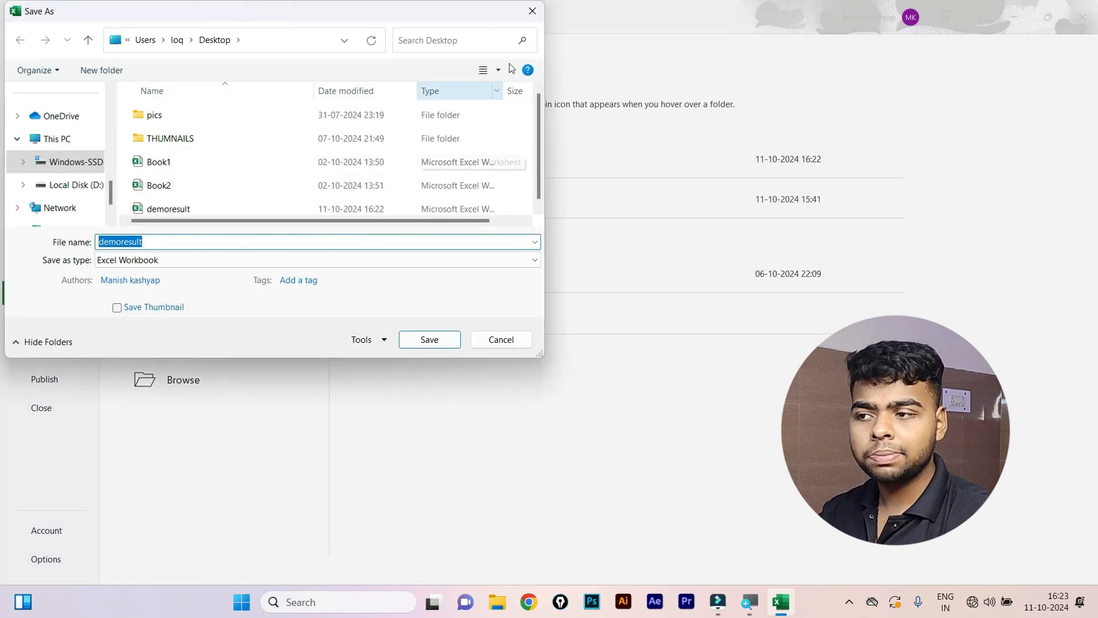
left_click(532, 12)
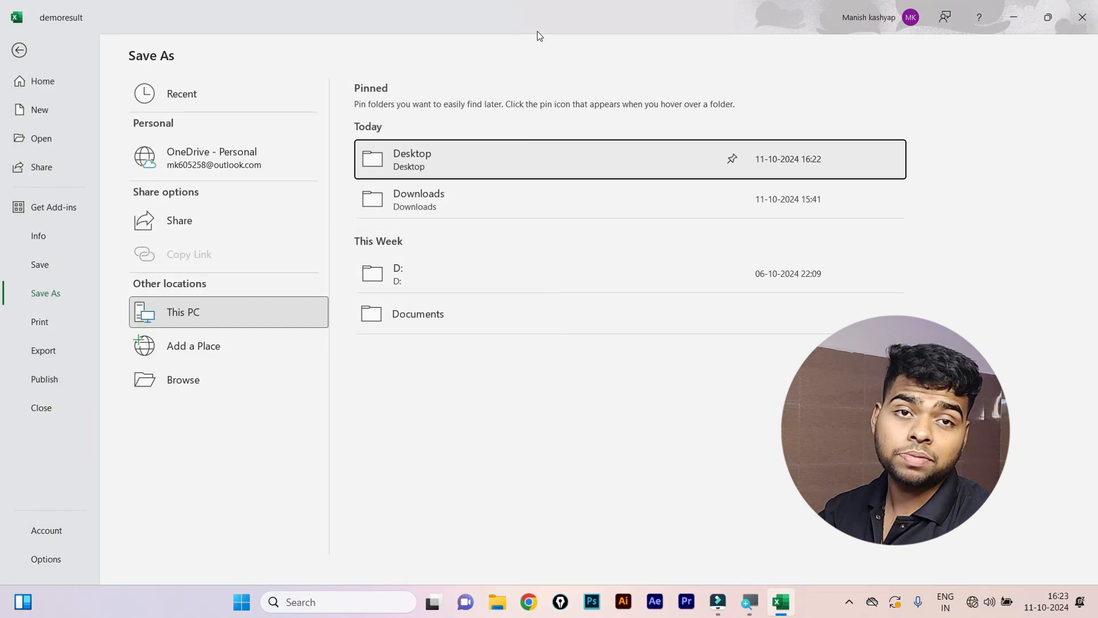
key("Escape")
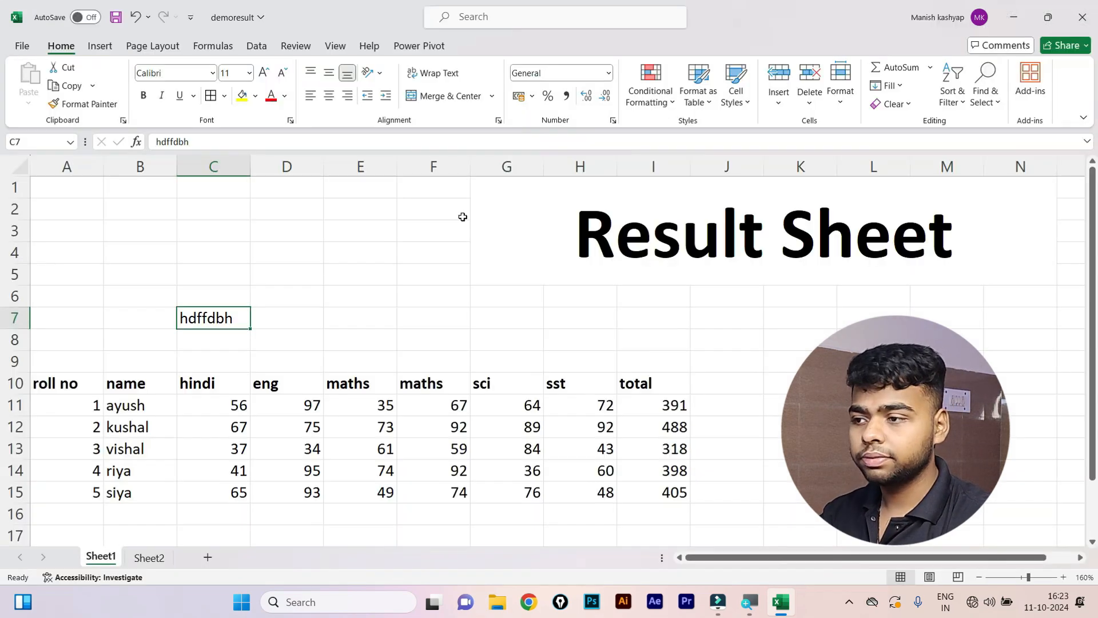
Clear the placeholder text from C7 and bring up the File start page.
left_click(264, 383)
left_click(215, 313)
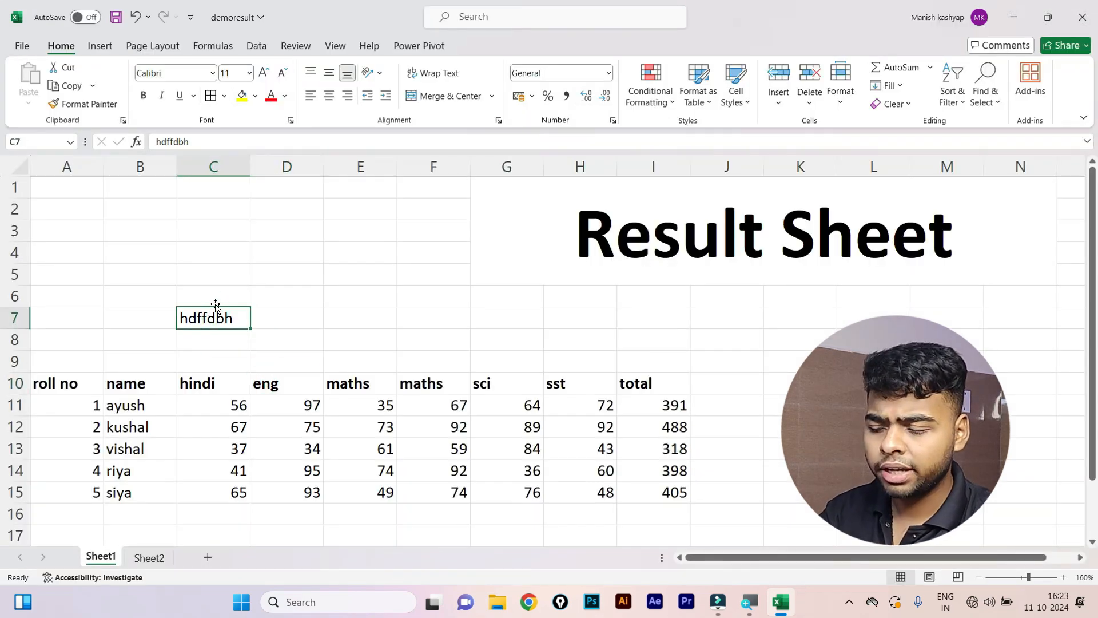
key("Delete")
left_click(22, 47)
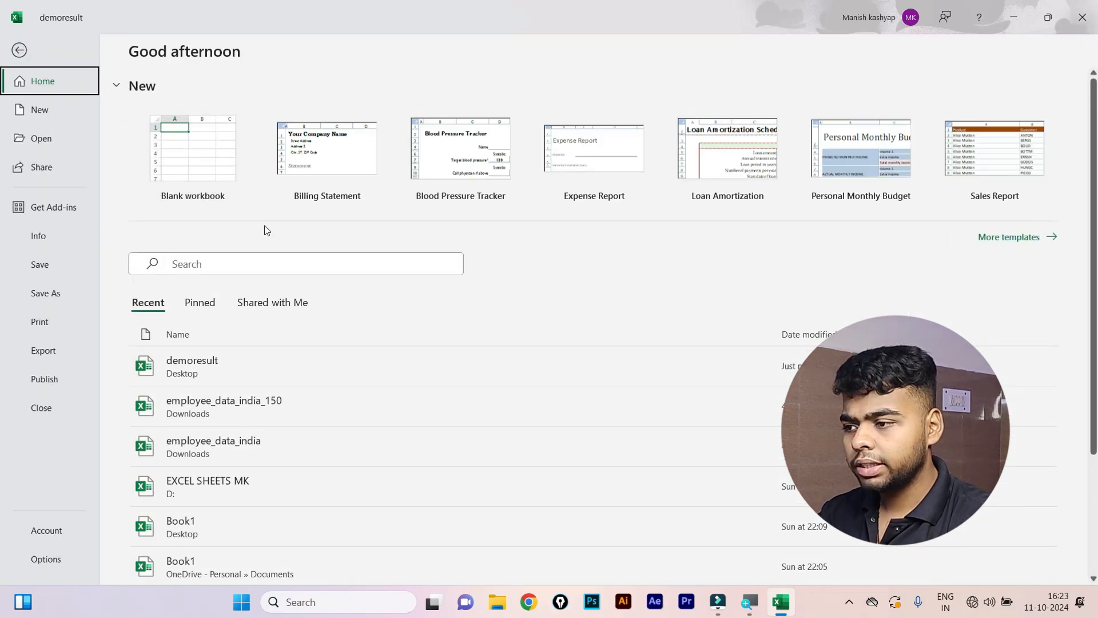
Open employee_data_india_150 from the Recent list.
left_click(232, 405)
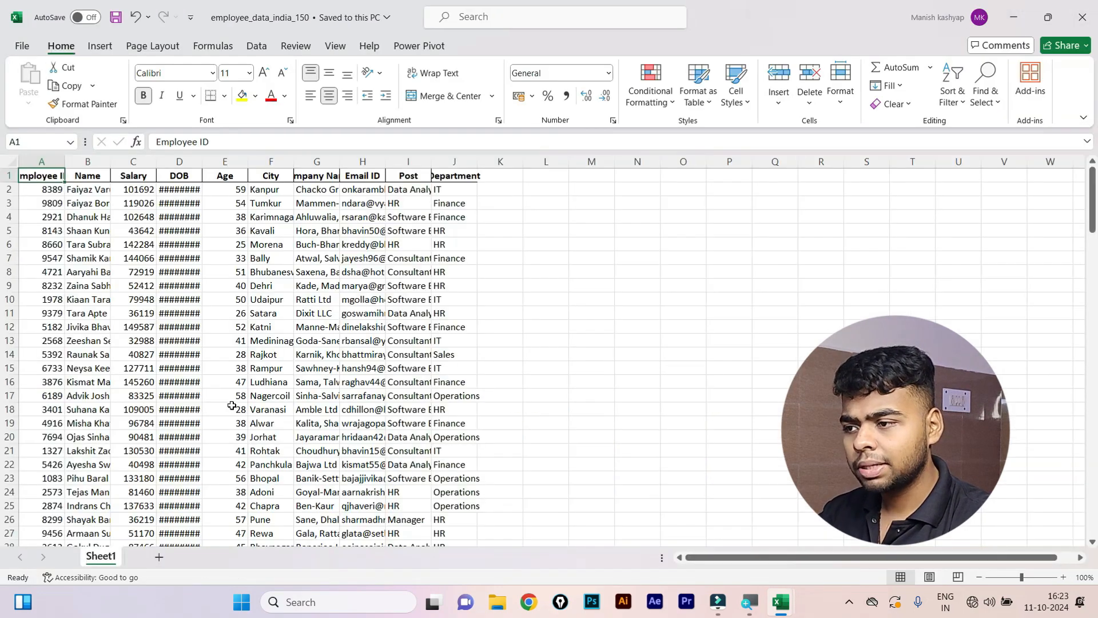
scroll(221, 392, "down", 2)
scroll(221, 392, "down", 12)
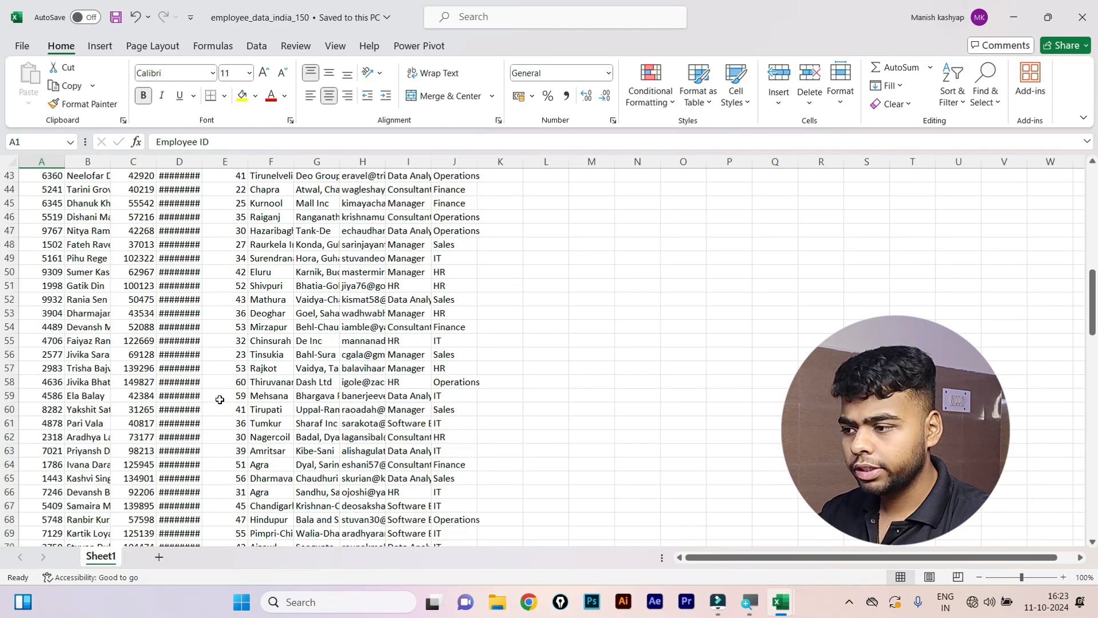
scroll(220, 391, "up", 15)
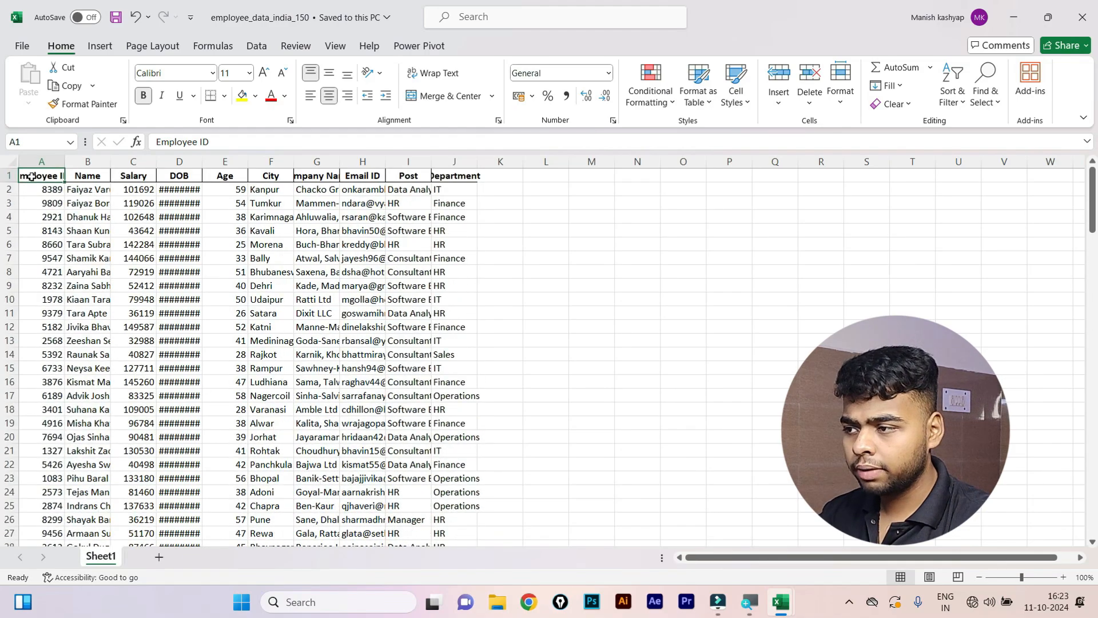
Select the data from A1 through column J and AutoFit the column widths.
left_click(33, 176)
key("ctrl+shift+Down")
key("ctrl+shift+Right")
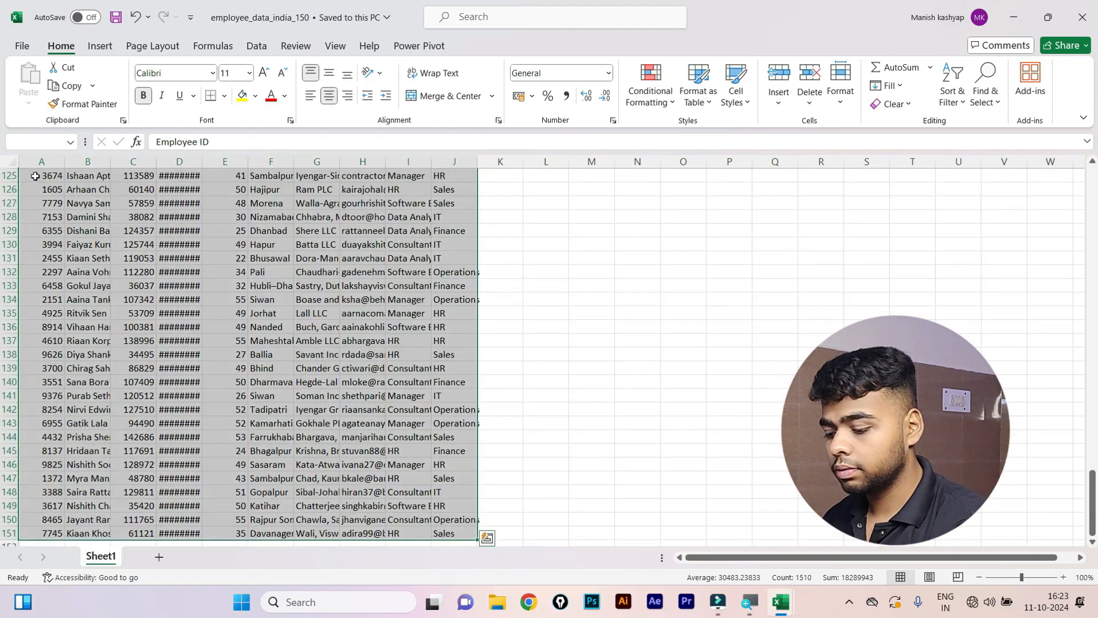
key("alt+h")
key("o")
key("i")
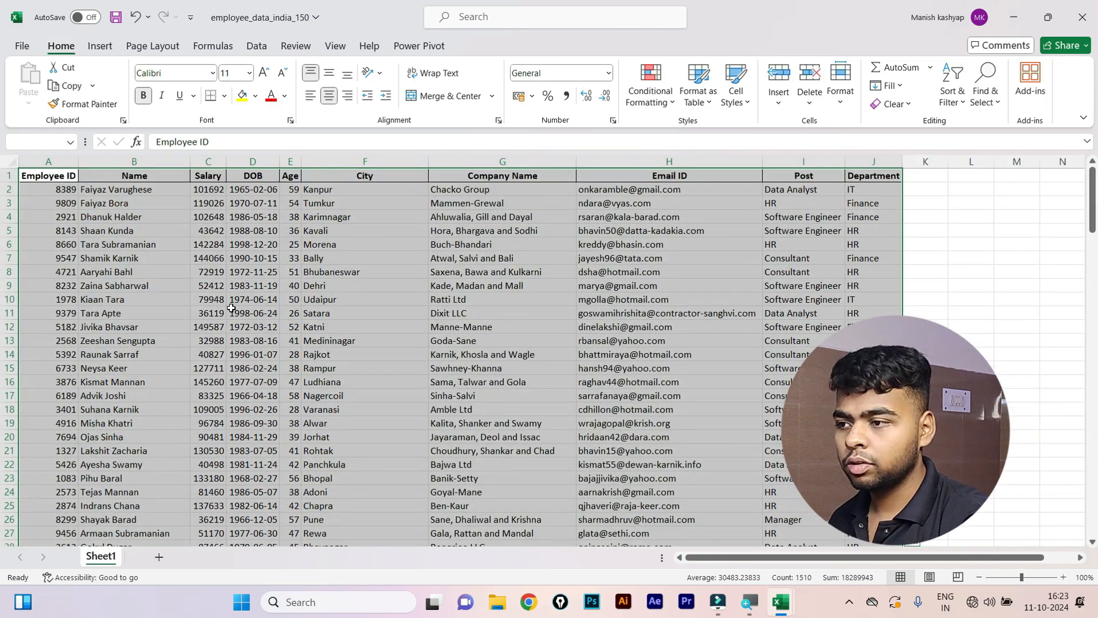
left_click(289, 286)
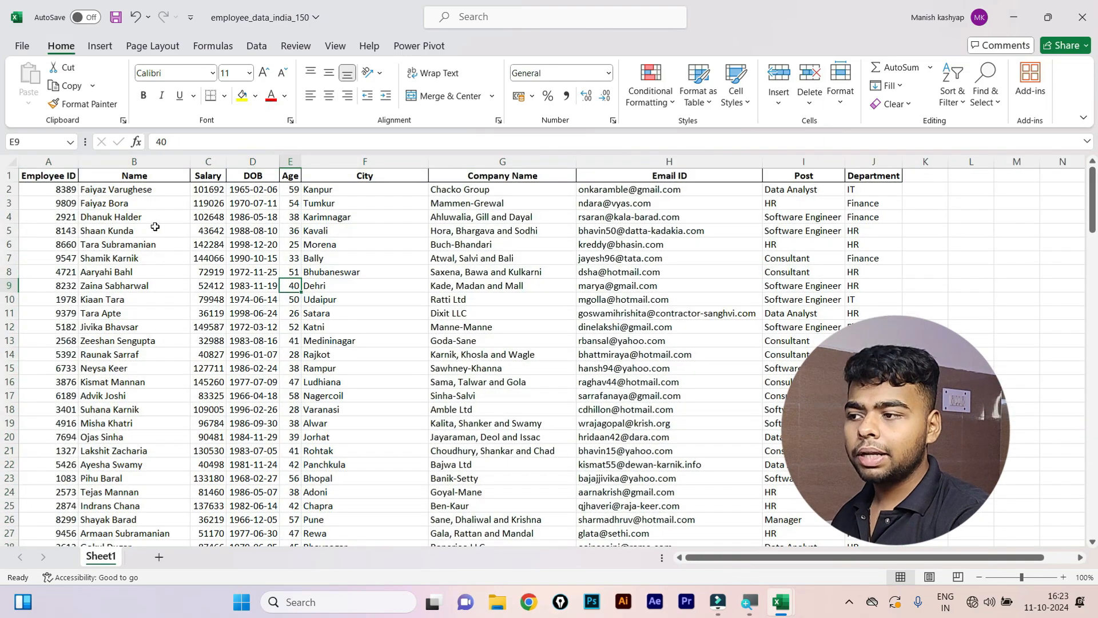
scroll(156, 229, "down", 13)
scroll(159, 257, "up", 8)
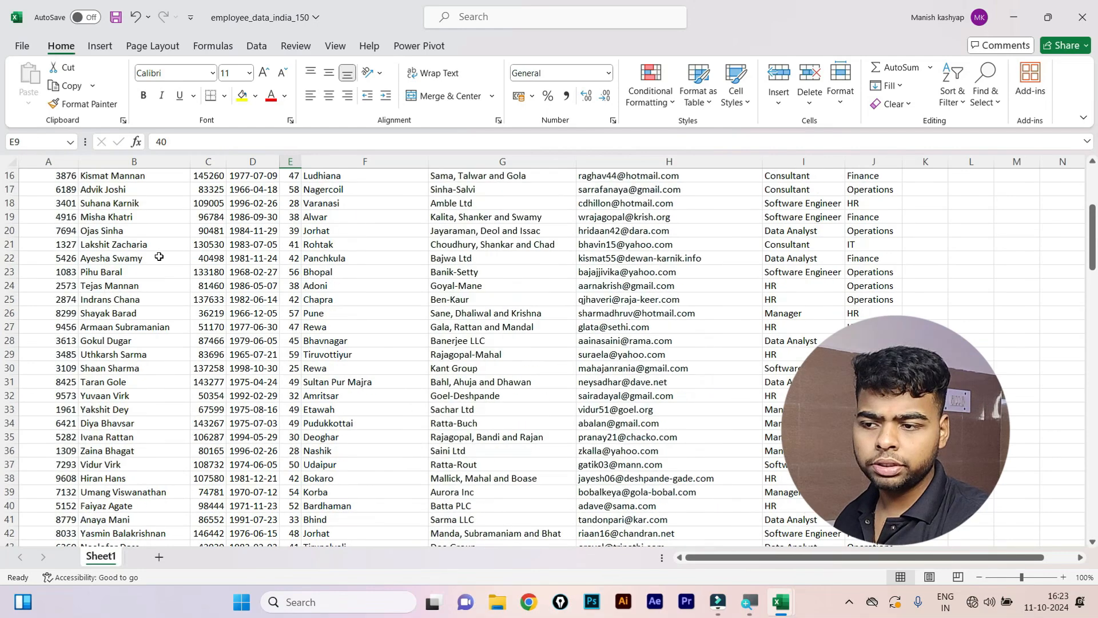
scroll(159, 257, "up", 5)
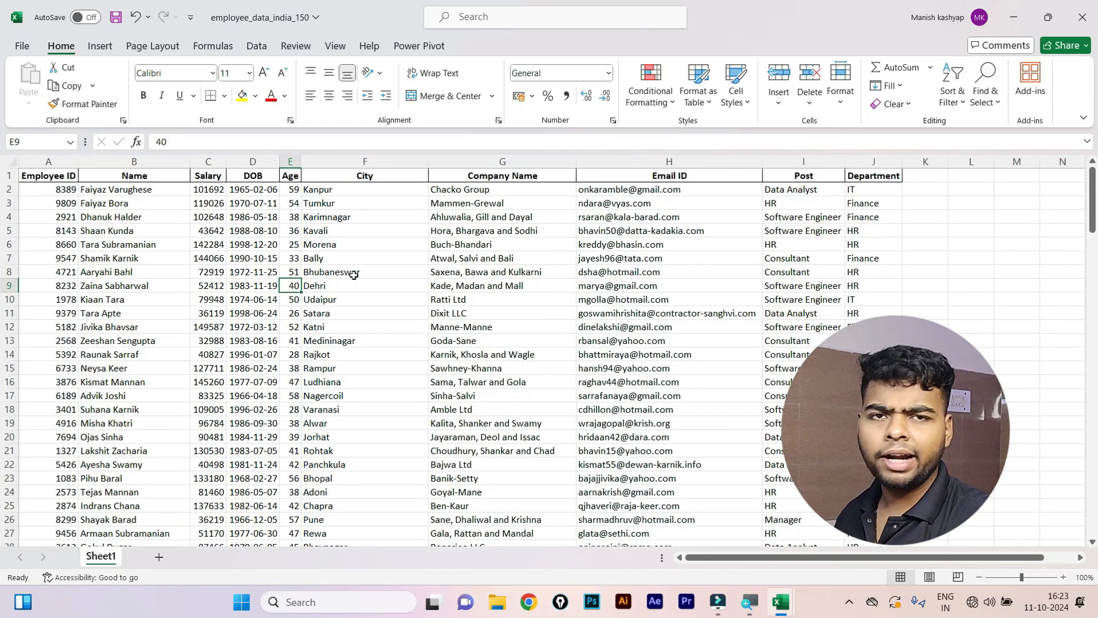
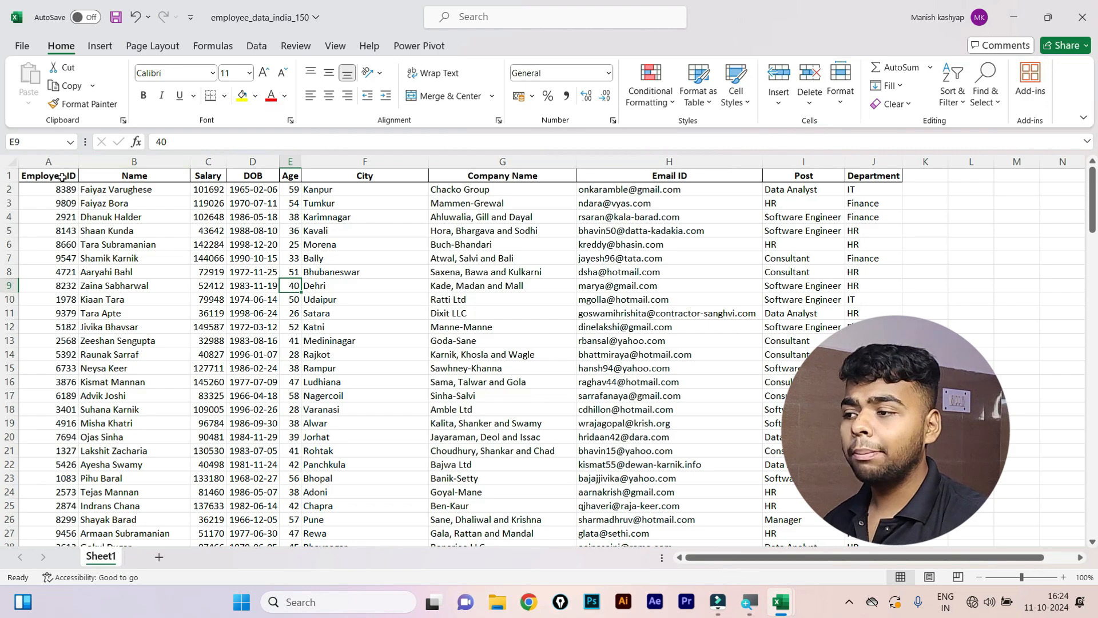
Select the full employee table A1:J151, from Employee ID across to Department.
left_click(44, 184)
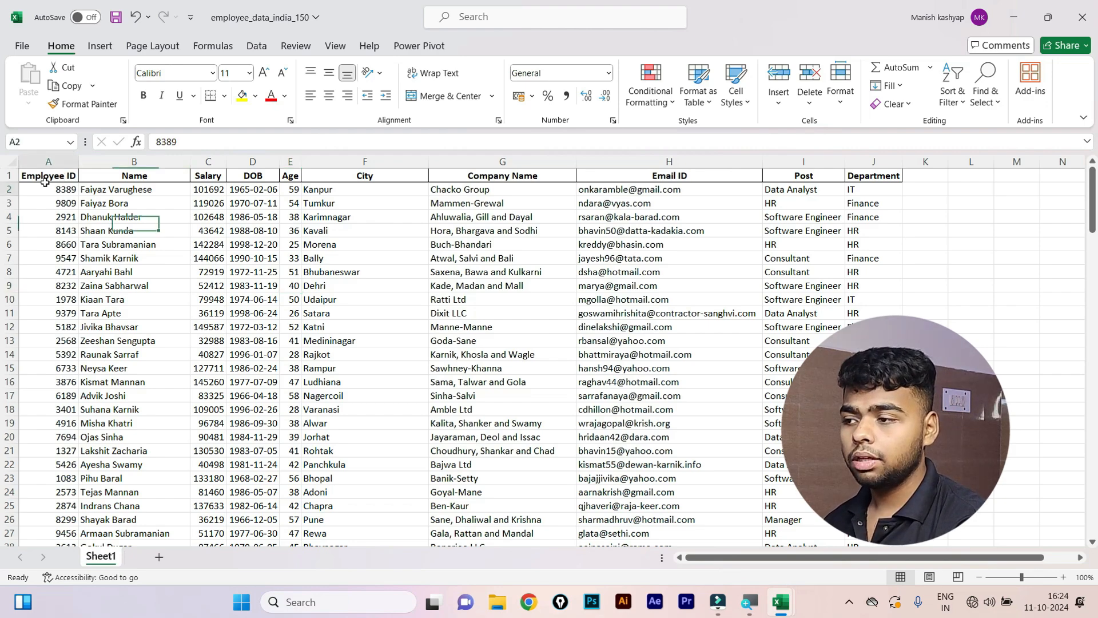
left_click(44, 176)
key("ctrl+shift+Down")
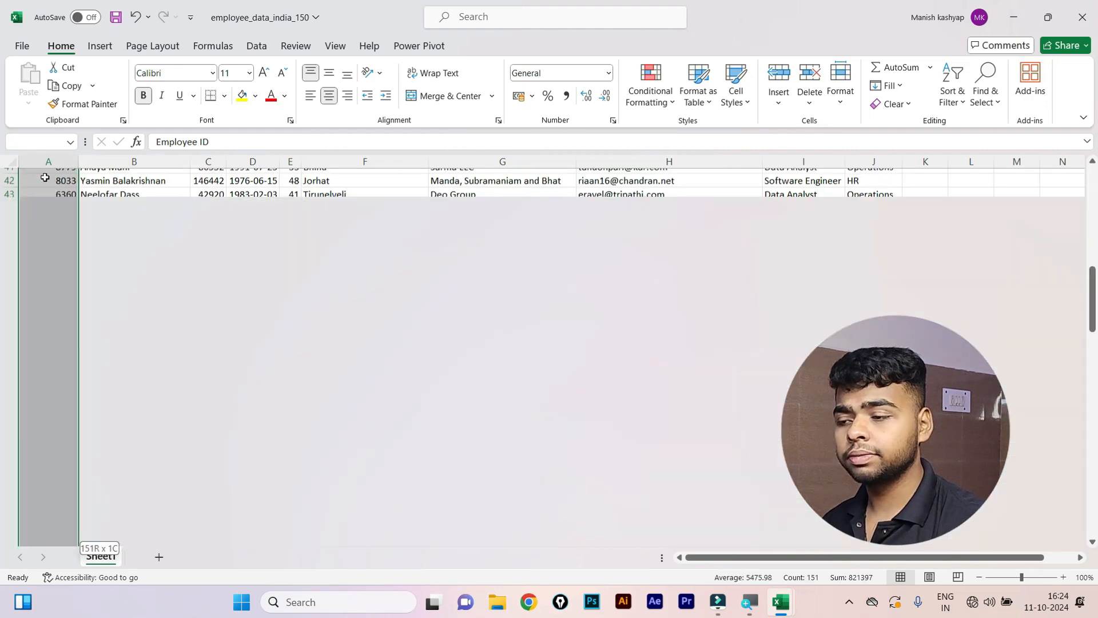
key("ctrl+shift+Right")
scroll(366, 343, "up", 15)
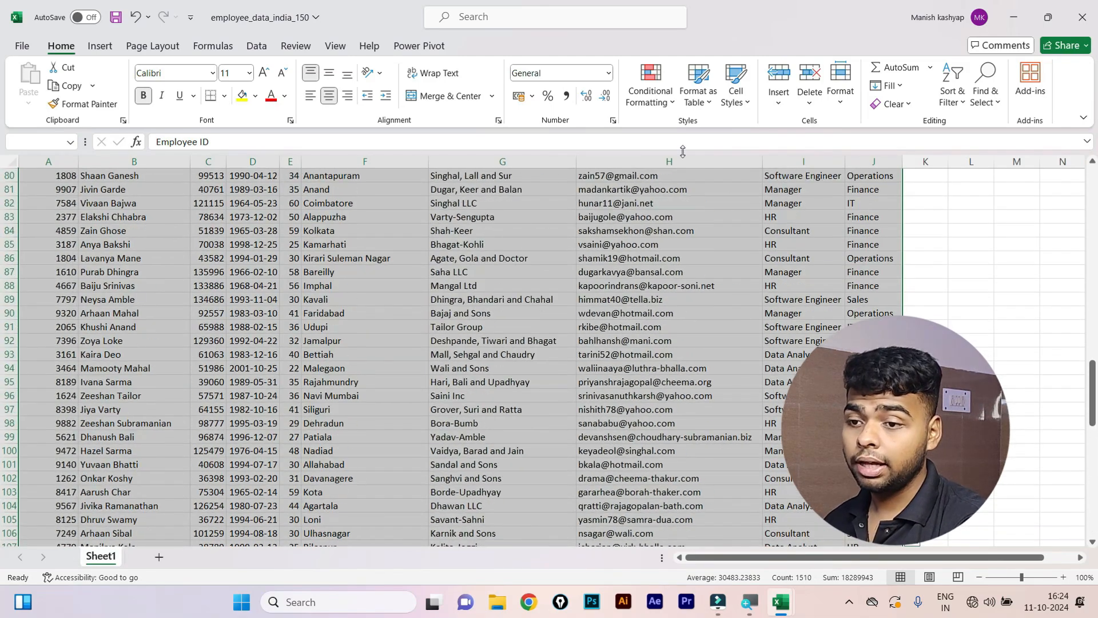
scroll(12, 344, "up", 20)
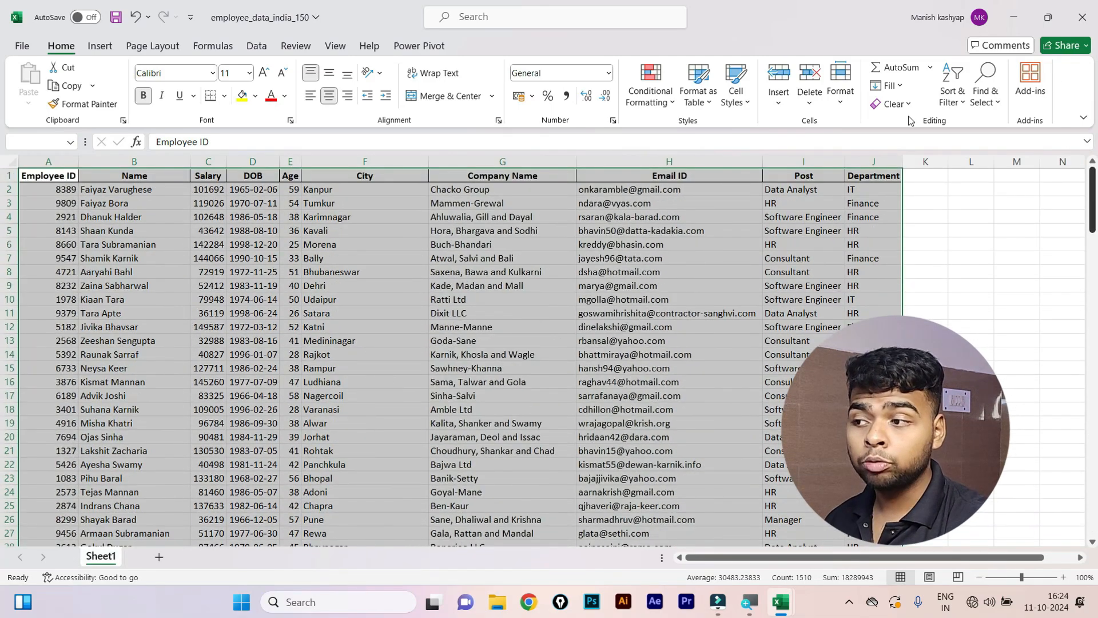
left_click_drag(46, 189, 863, 566)
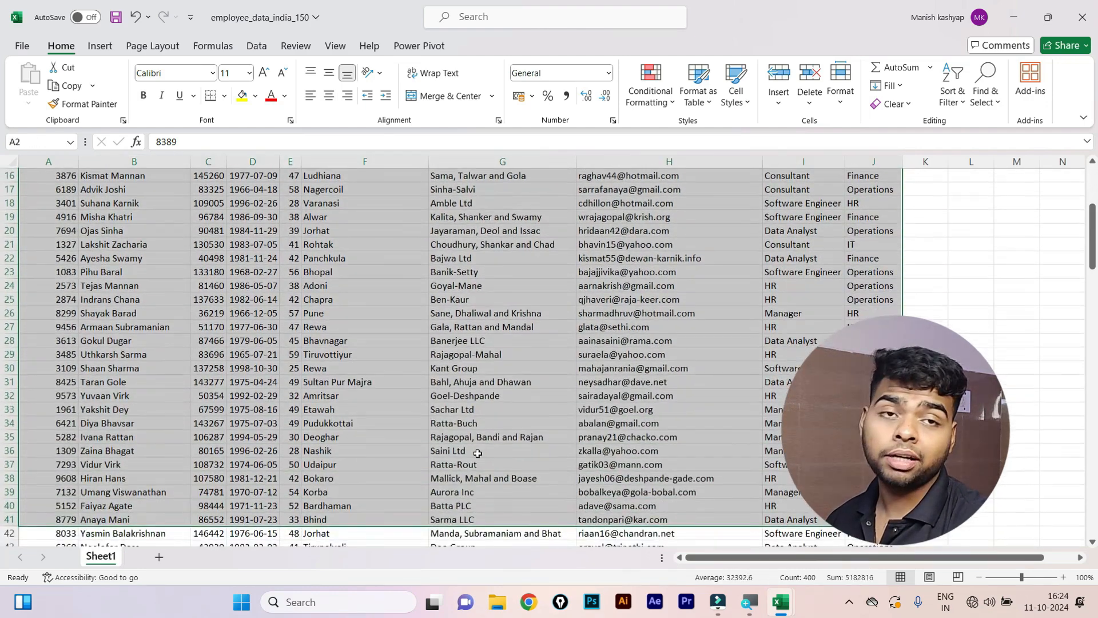
scroll(460, 451, "up", 5)
left_click(40, 175)
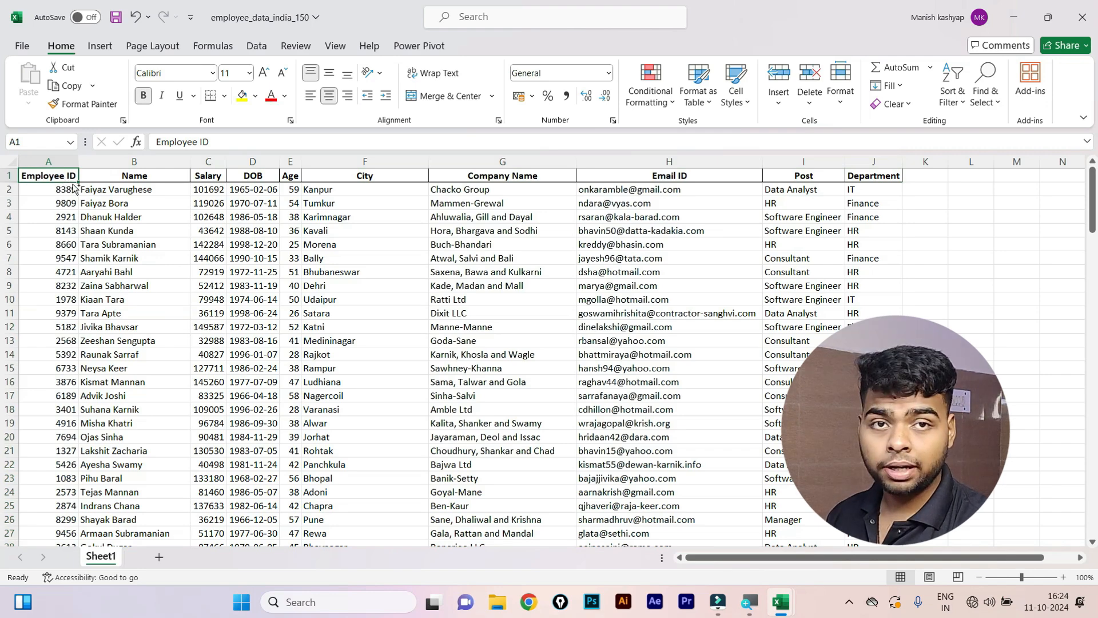
key("ctrl+shift+Down")
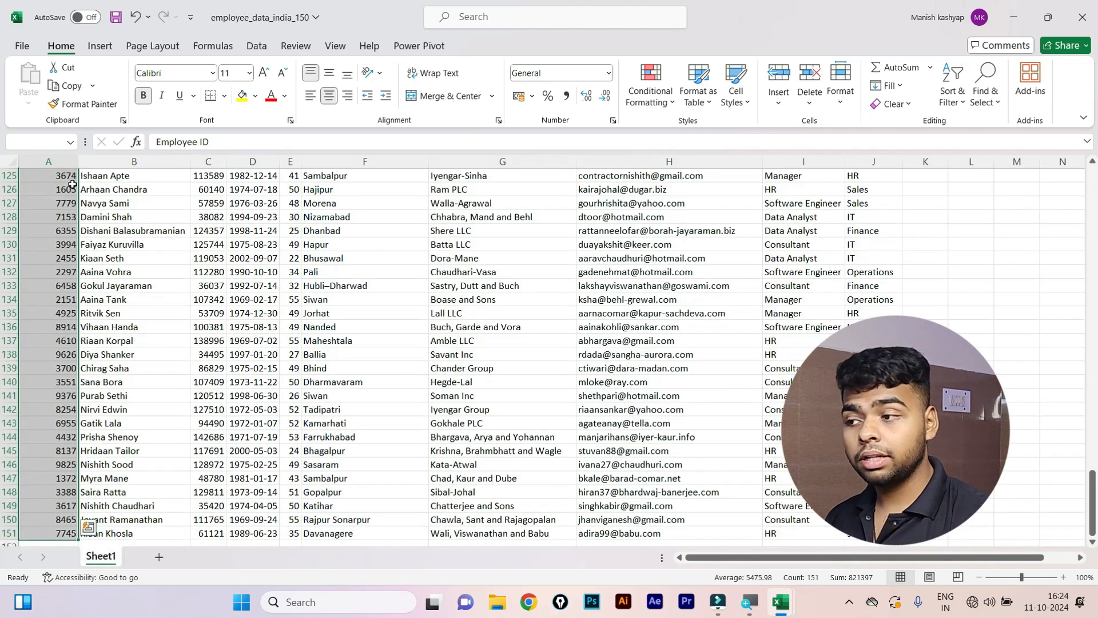
key("ctrl+shift+Right")
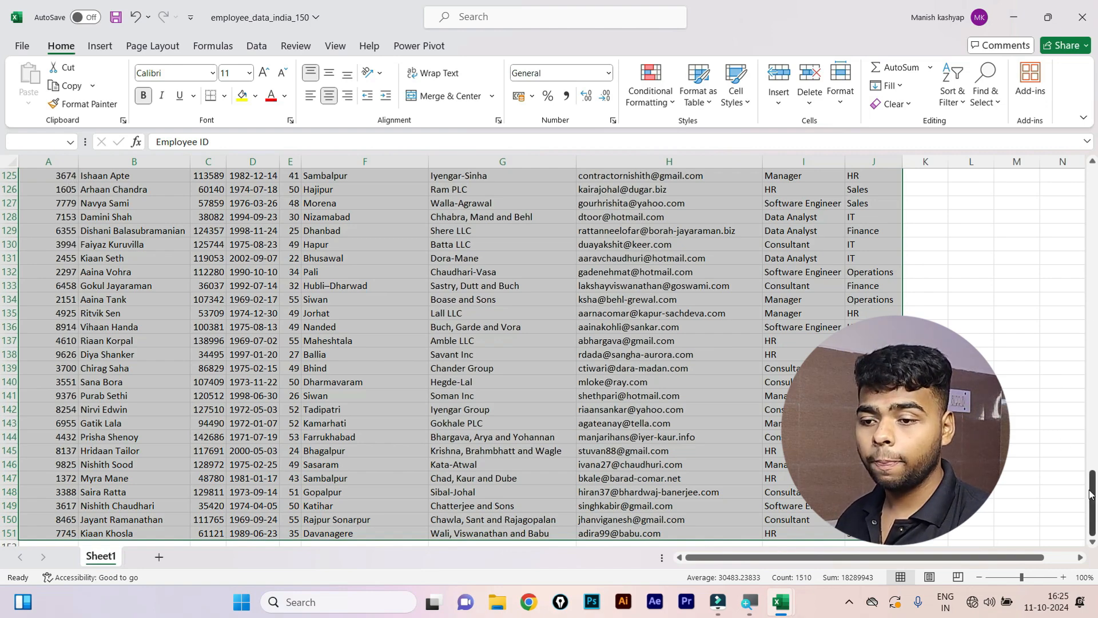
left_click_drag(1093, 500, 1095, 18)
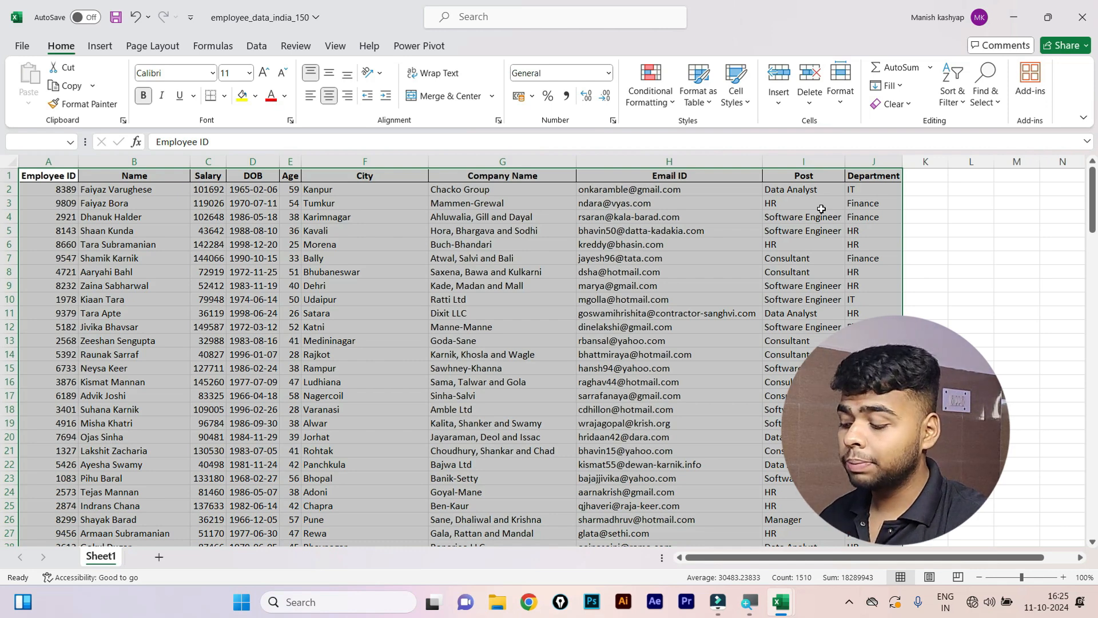
Turn on AutoFilter for all table headers and bring up the Department filter list.
key("ctrl+shift+l")
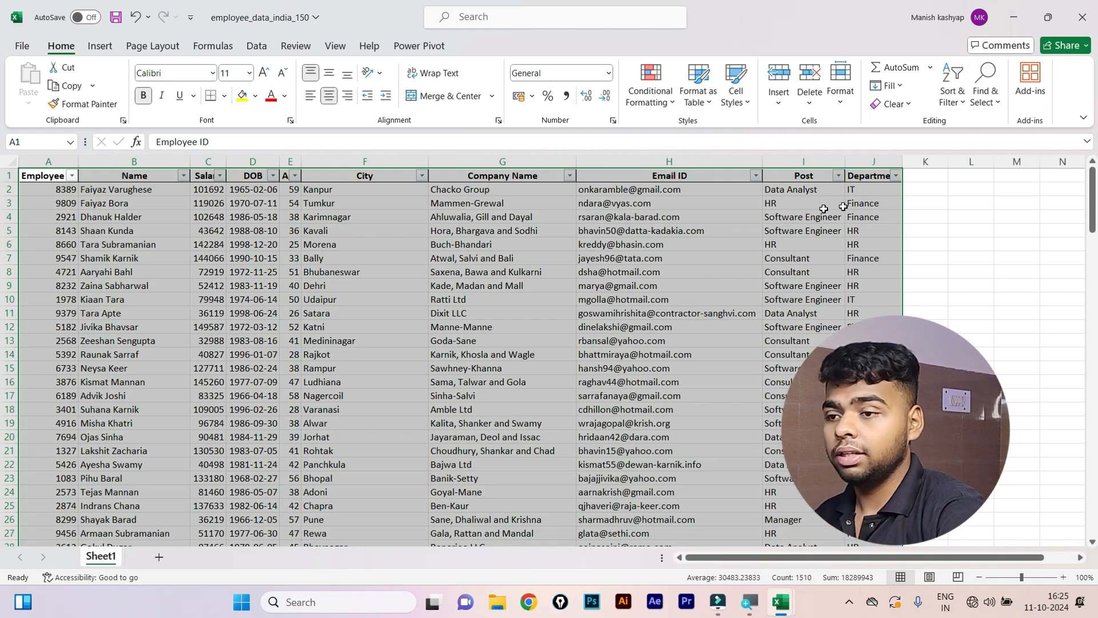
left_click(160, 183)
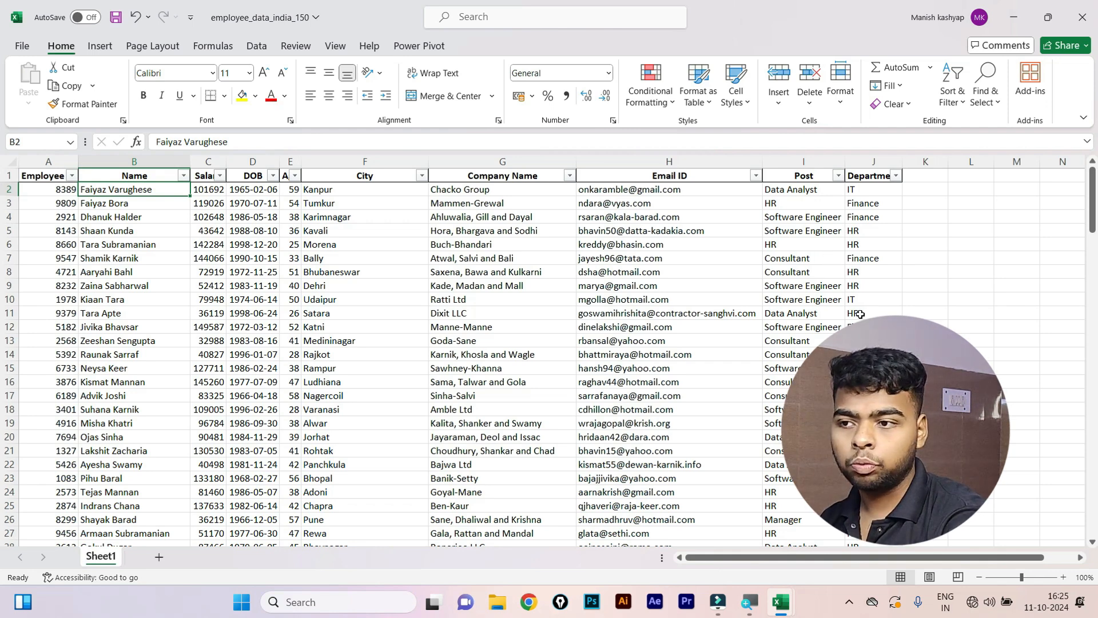
left_click(861, 194)
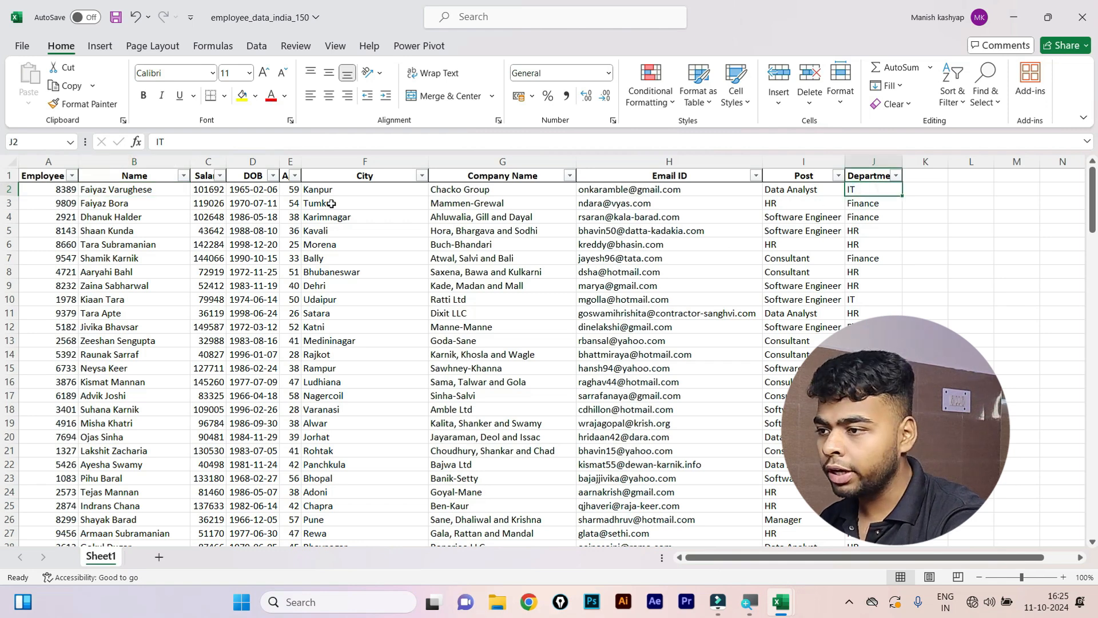
left_click(871, 232)
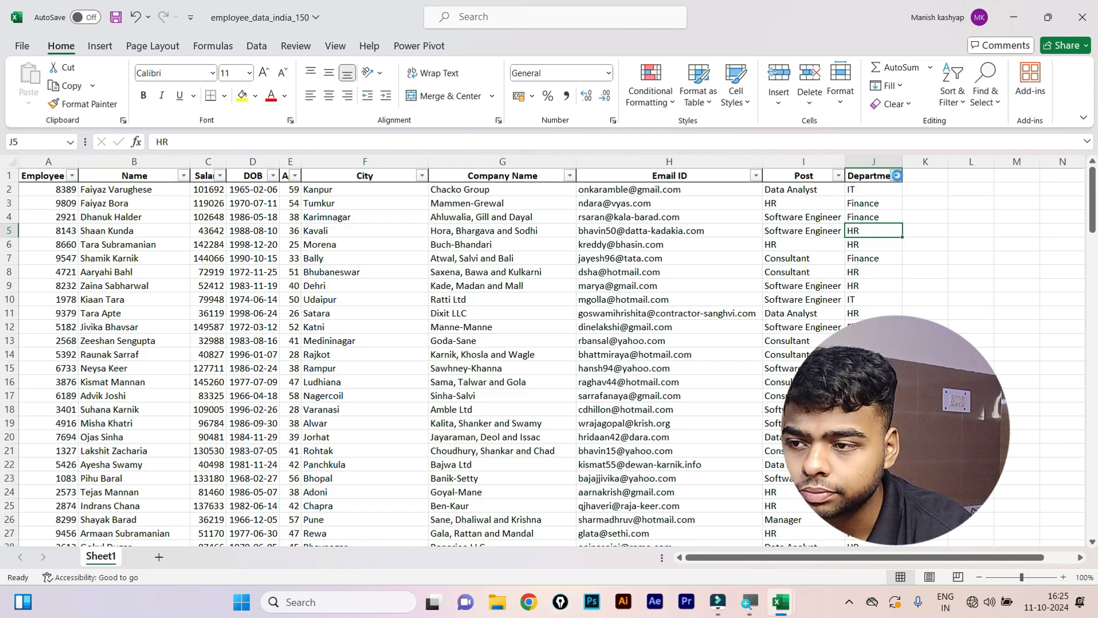
left_click(896, 176)
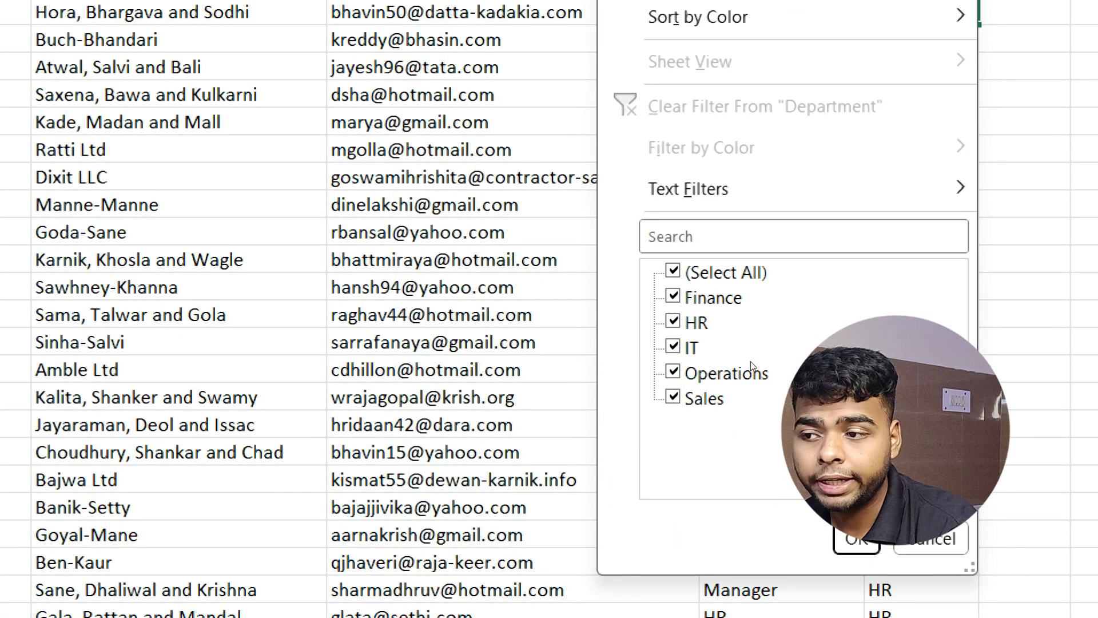
Filter Department to IT only, leaving 31 of 150 records, and review the IT rows.
key("space")
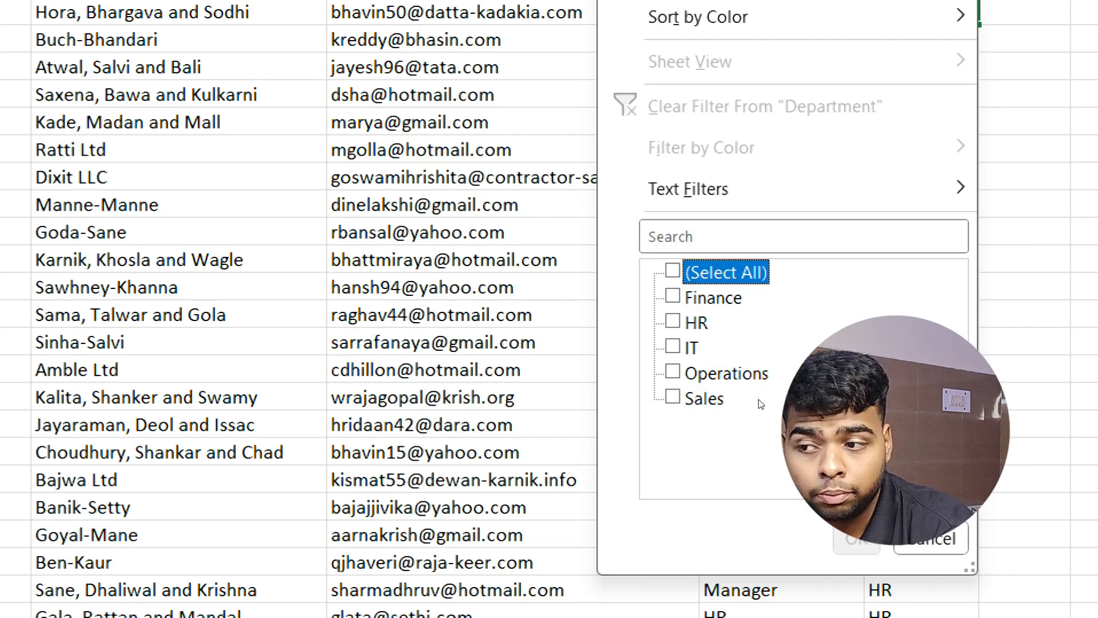
key("Down")
key("Down")
key("Down")
key("space")
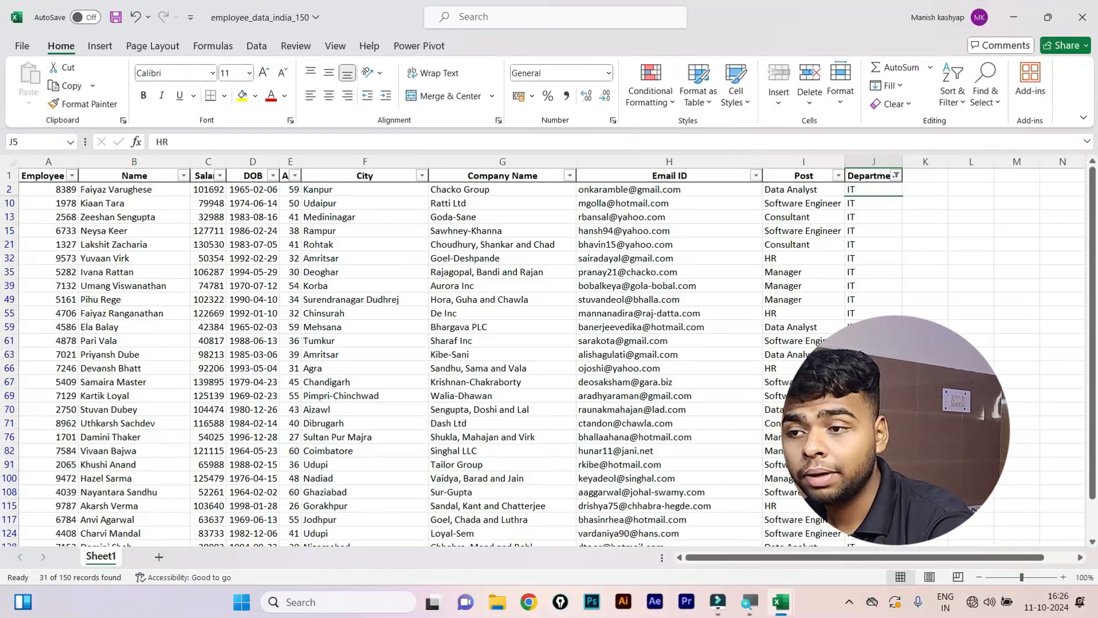
scroll(817, 275, "down", 3)
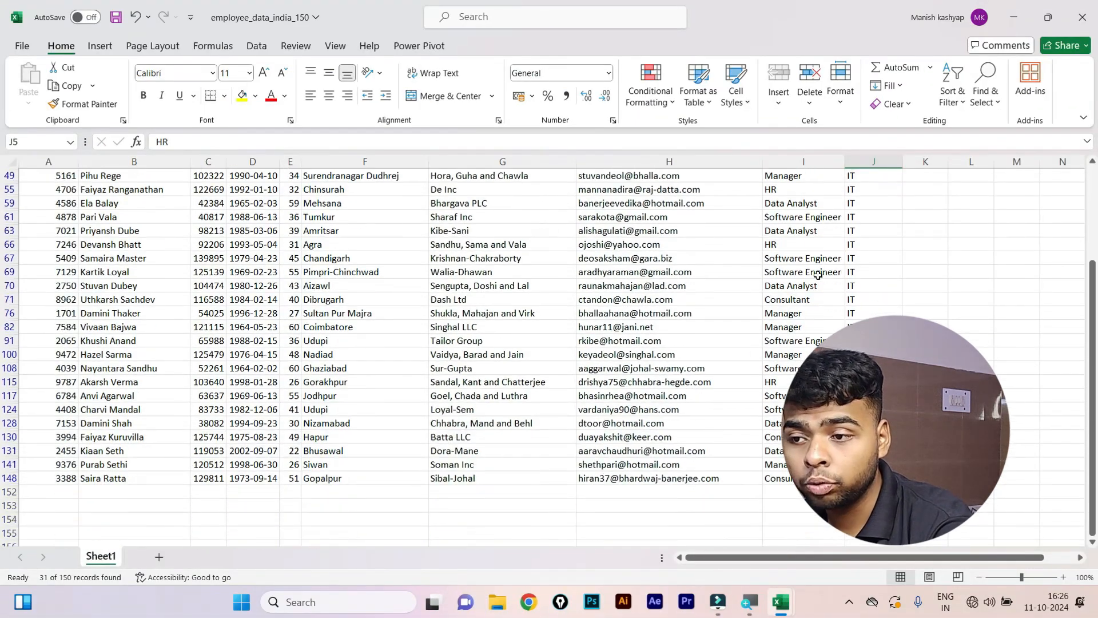
scroll(853, 253, "up", 3)
left_click_drag(858, 192, 857, 543)
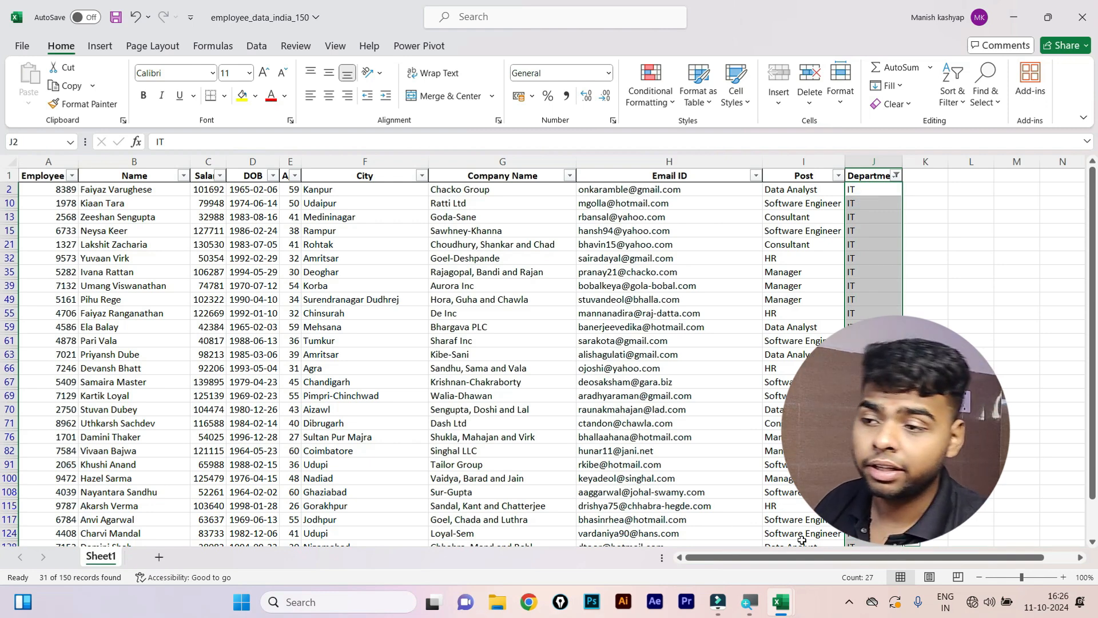
left_click(353, 421)
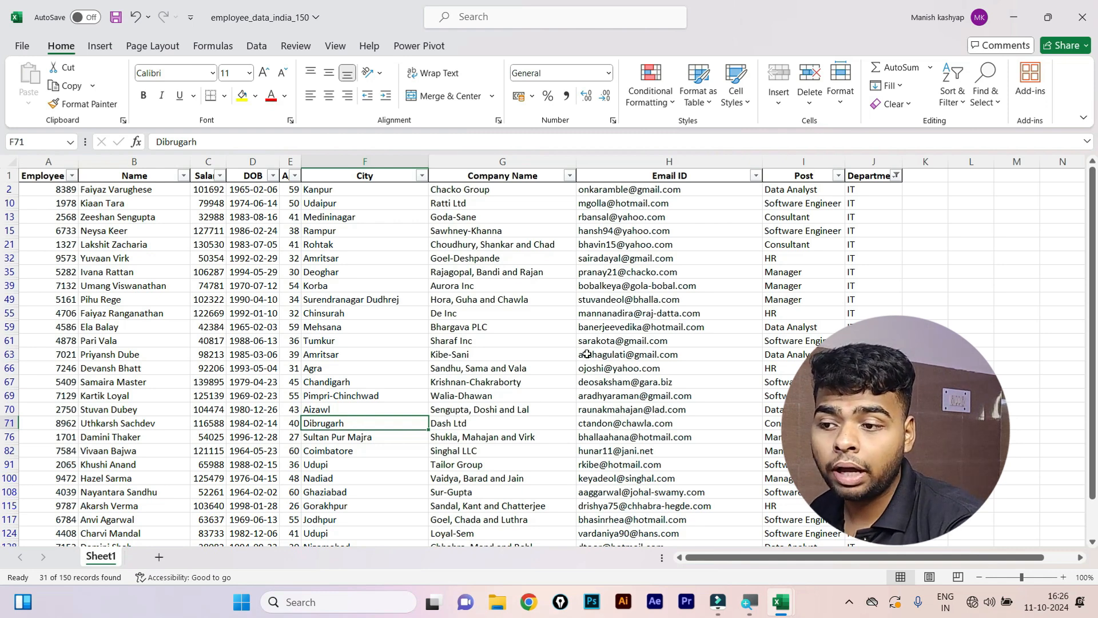
left_click(800, 205)
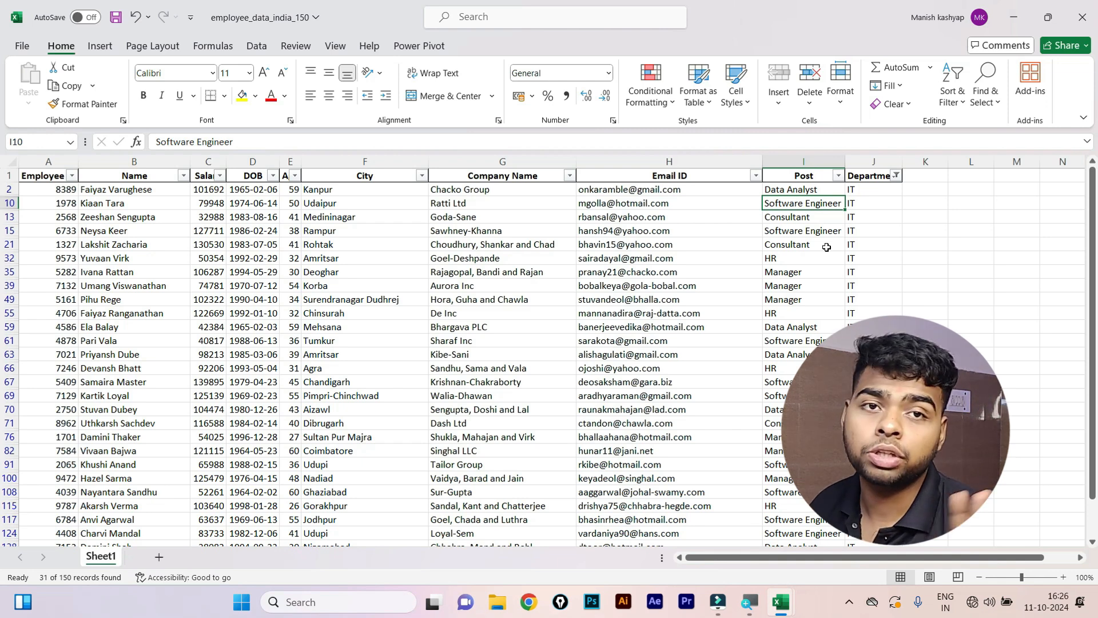
left_click_drag(866, 203, 869, 450)
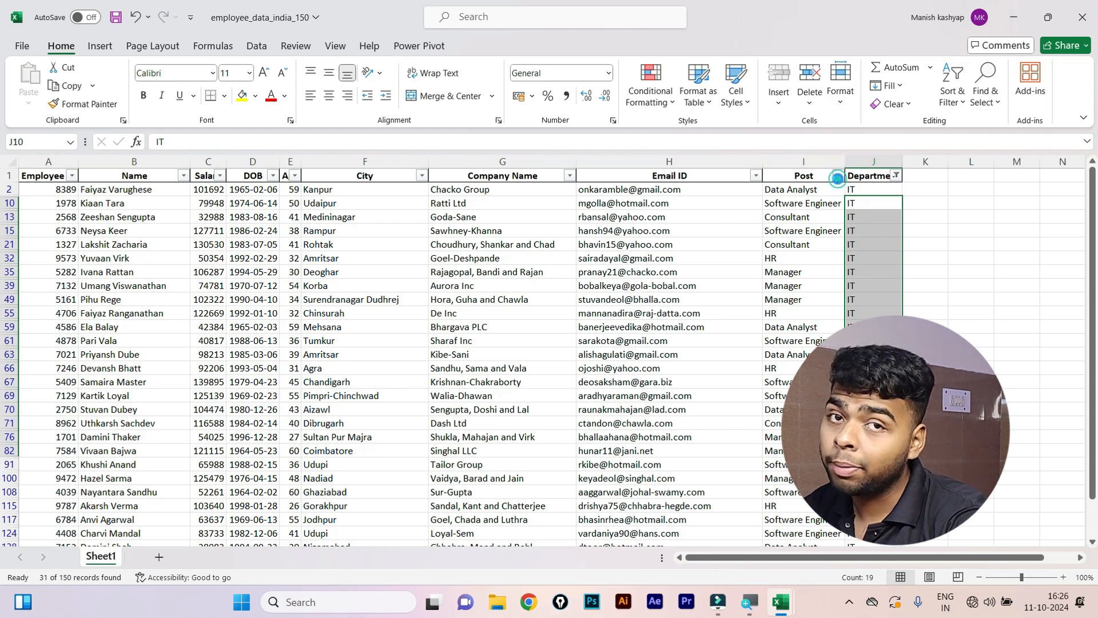
Filter the Post column to Manager only, leaving 7 IT managers visible.
left_click(837, 176)
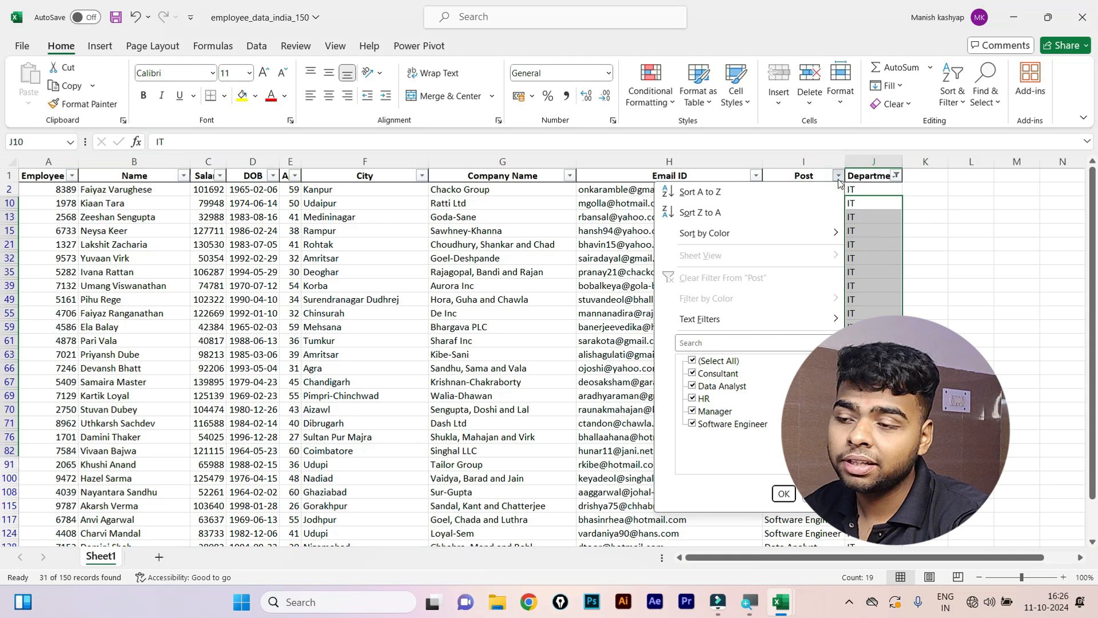
left_click(692, 361)
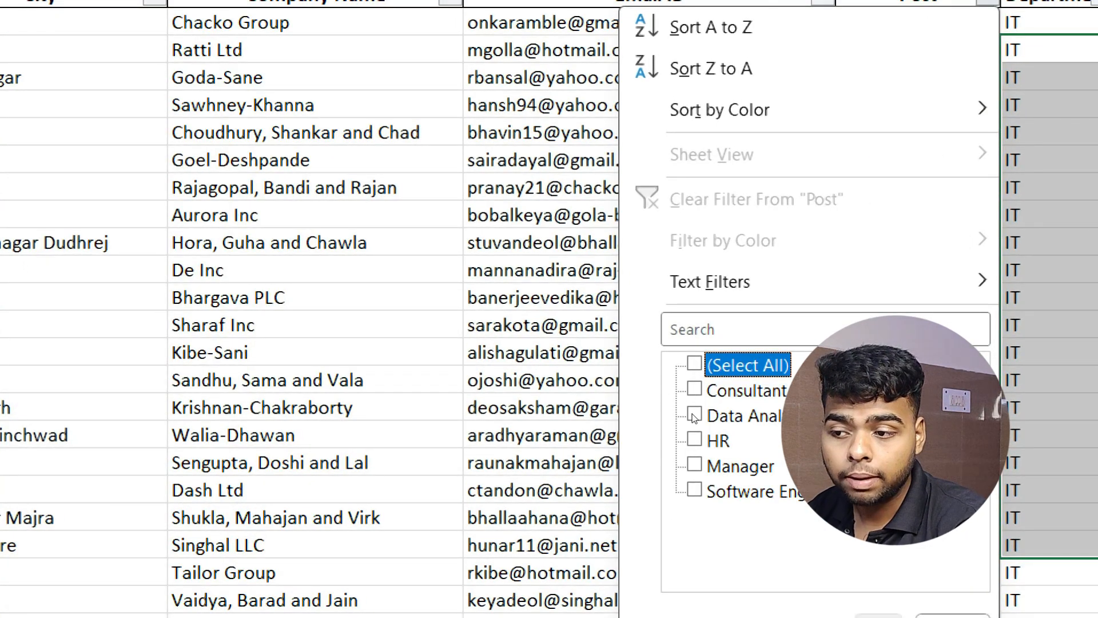
left_click(694, 464)
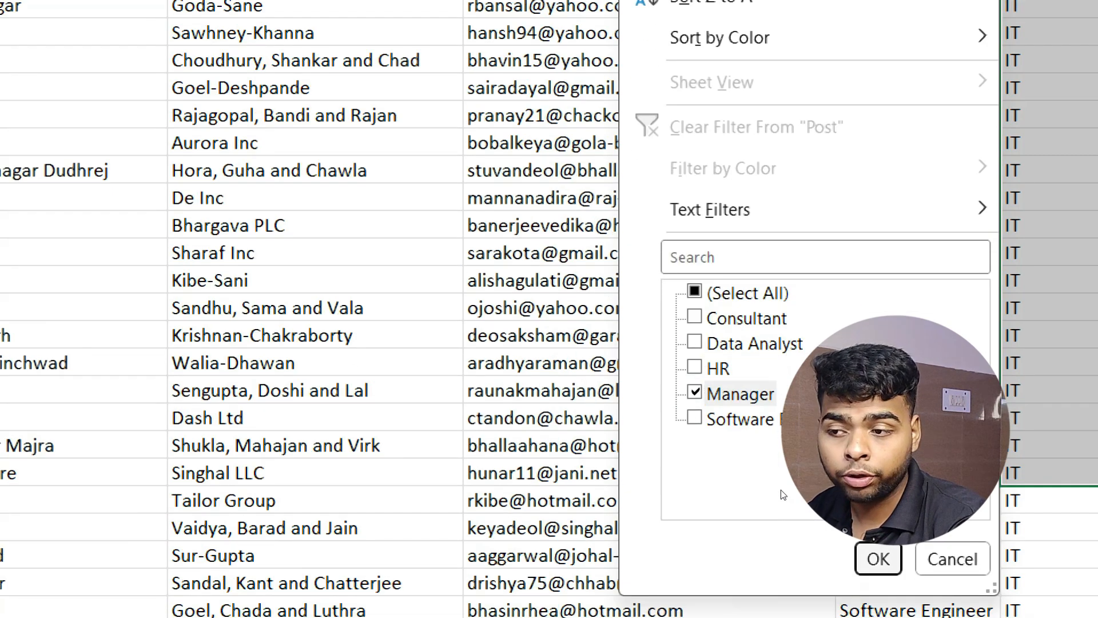
key("Return")
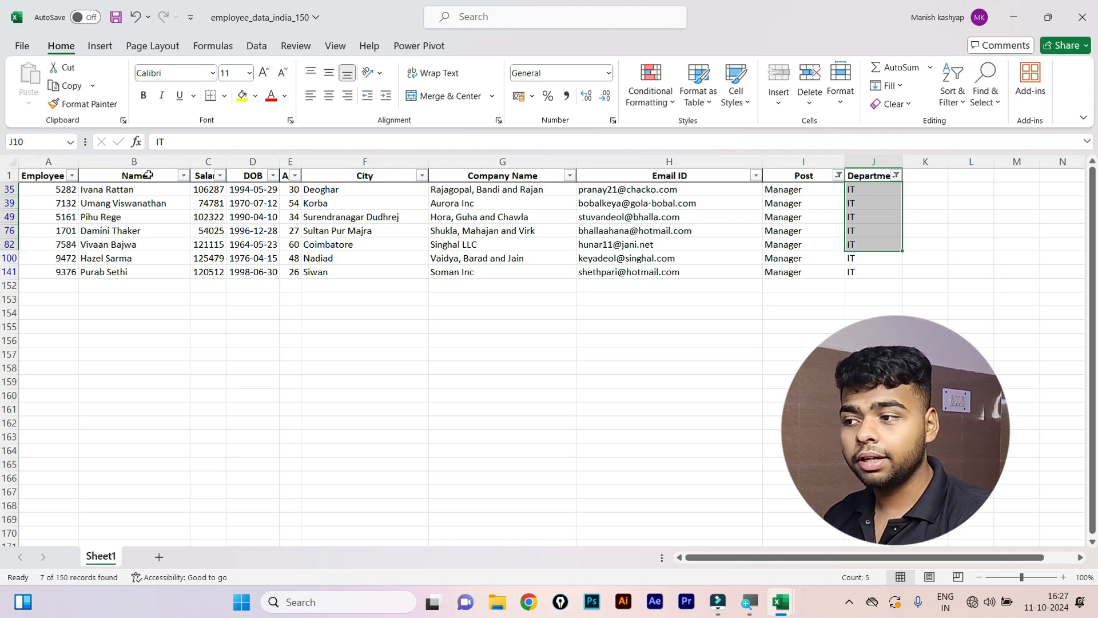
Review the filtered managers' Name and Salary values.
left_click(131, 176)
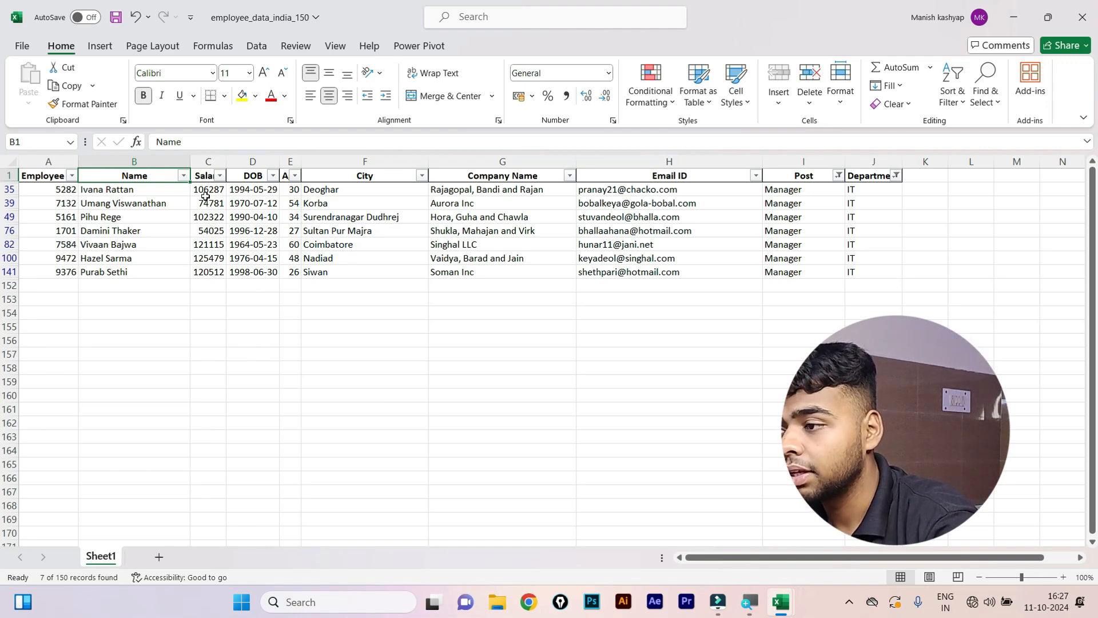
left_click(200, 175)
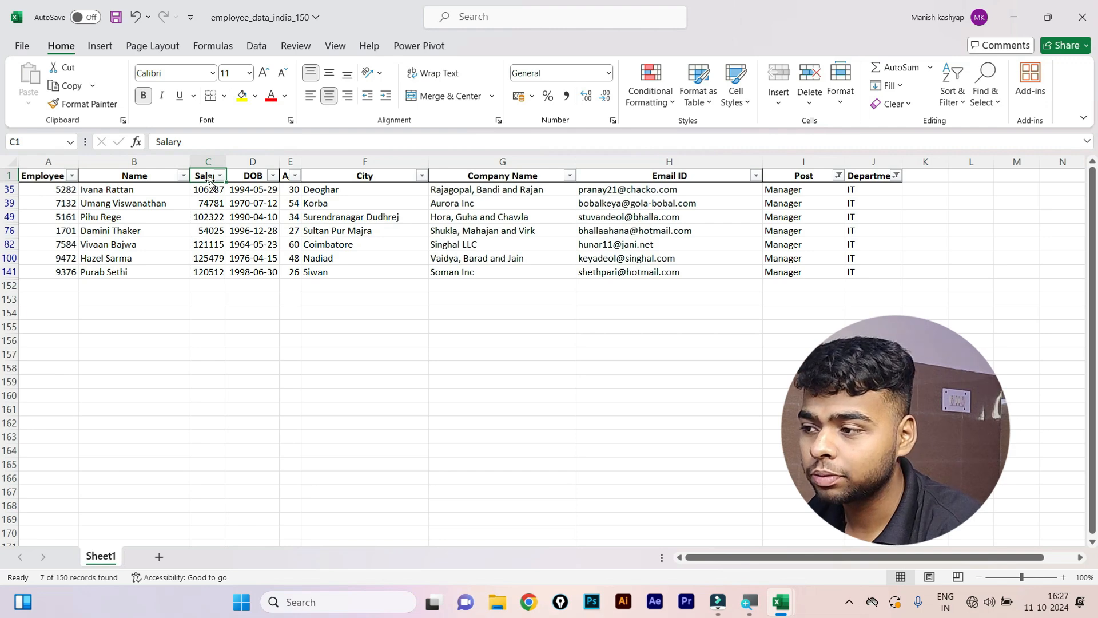
left_click(167, 312)
left_click(176, 229)
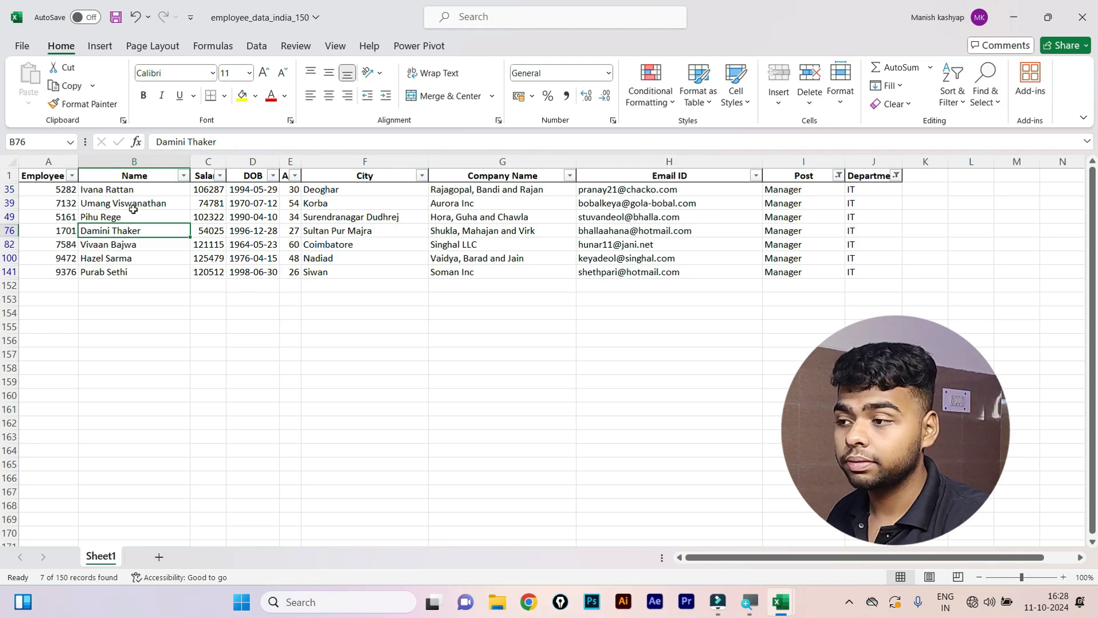
left_click(136, 206)
left_click(44, 175)
Copy the seven filtered IT manager rows from Sheet1.
key("ctrl+shift+Down")
key("ctrl+shift+Right")
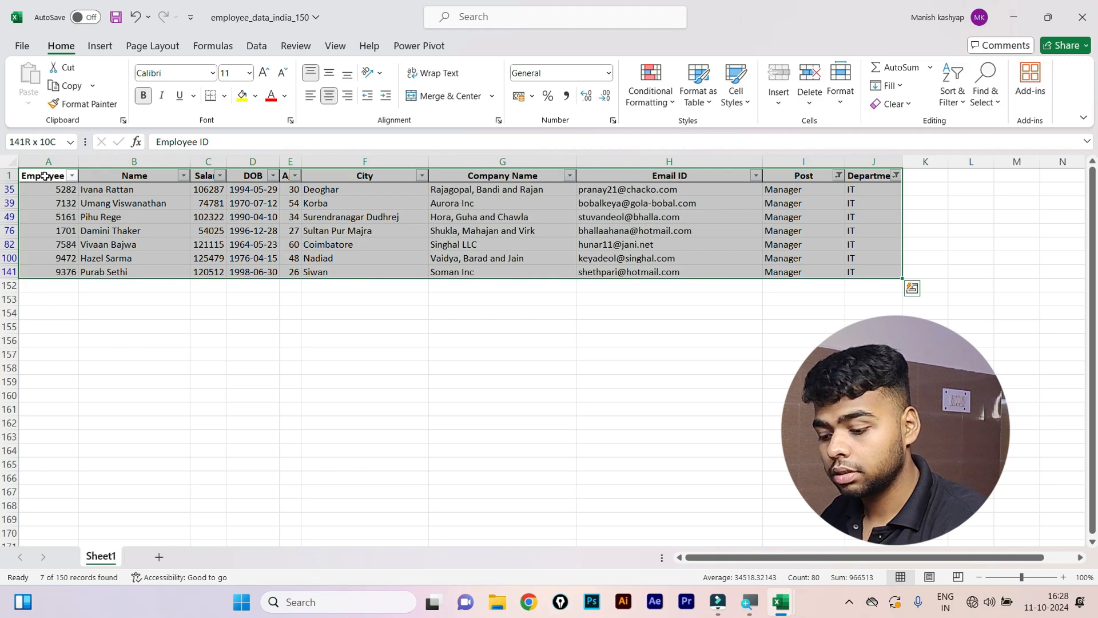
key("ctrl+shift+l")
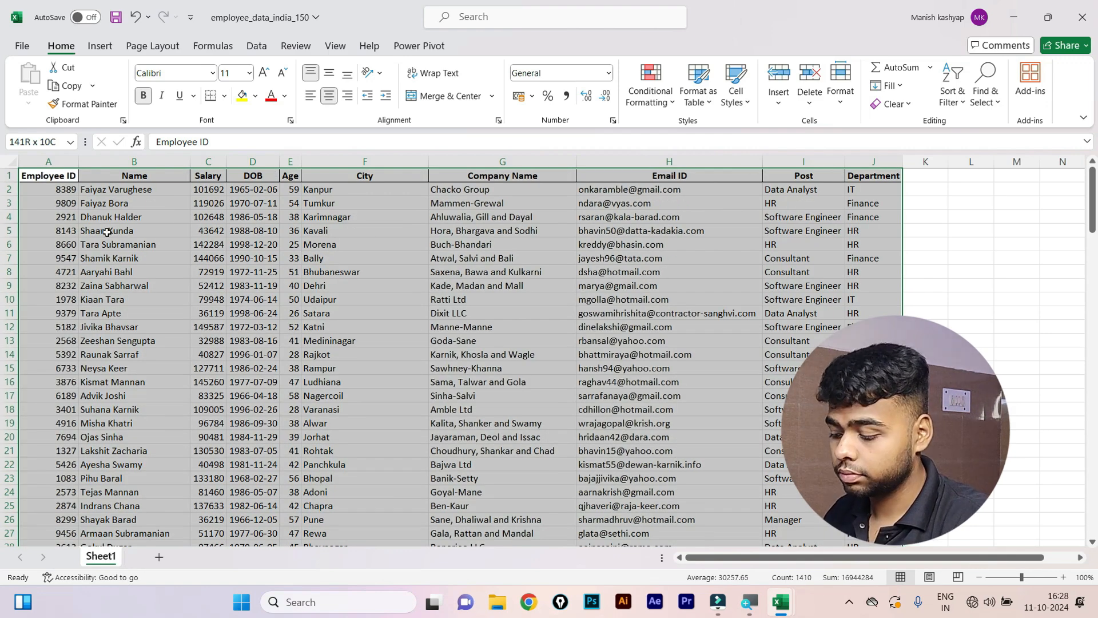
key("ctrl+z")
left_click(36, 190)
left_click_drag(36, 190, 860, 274)
key("ctrl+c")
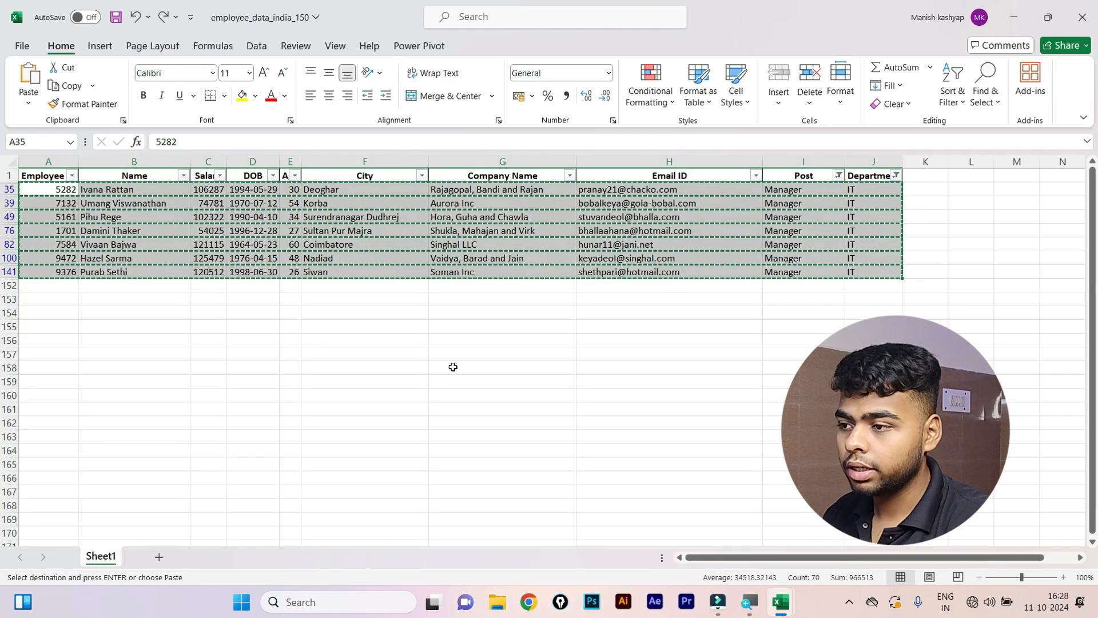
Add Sheet2 and paste the filtered table with its headers at A4.
left_click(159, 557)
left_click(35, 216)
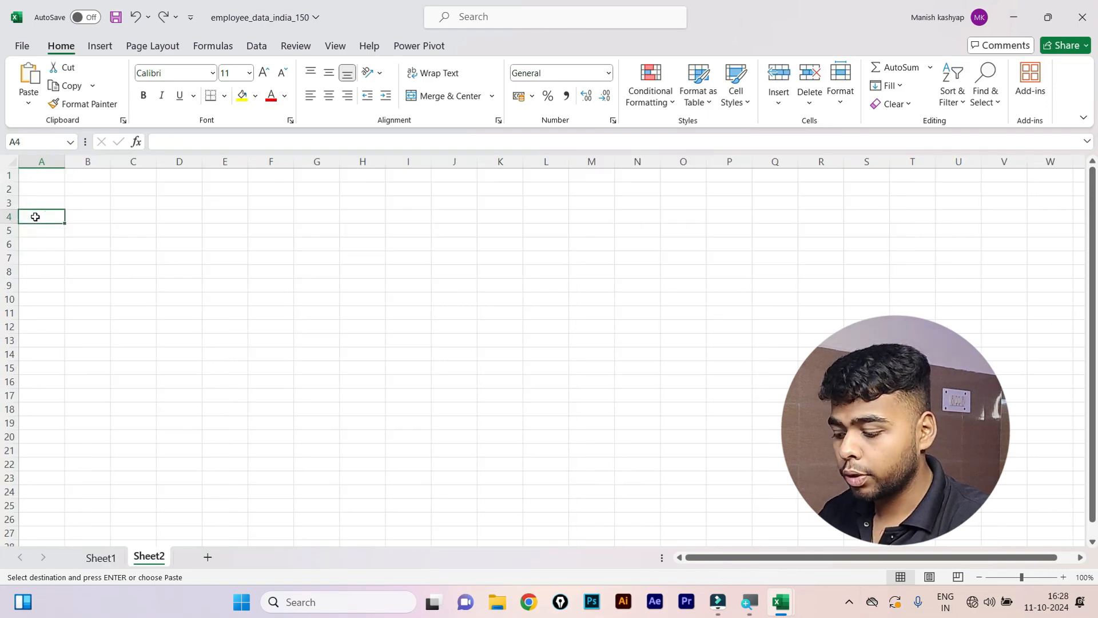
key("ctrl+v")
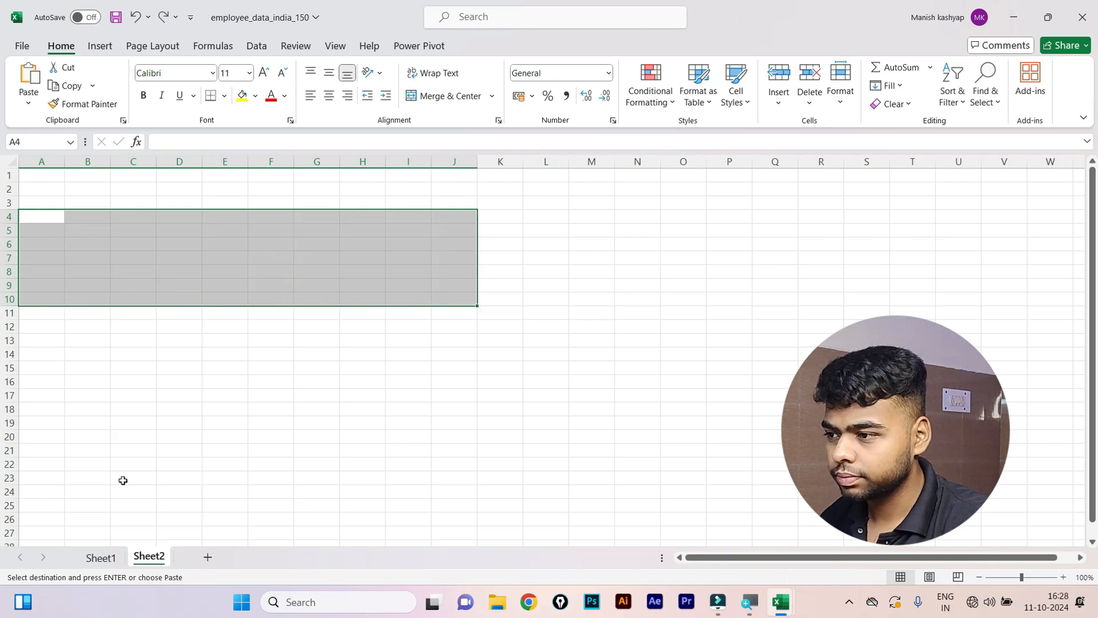
left_click(101, 556)
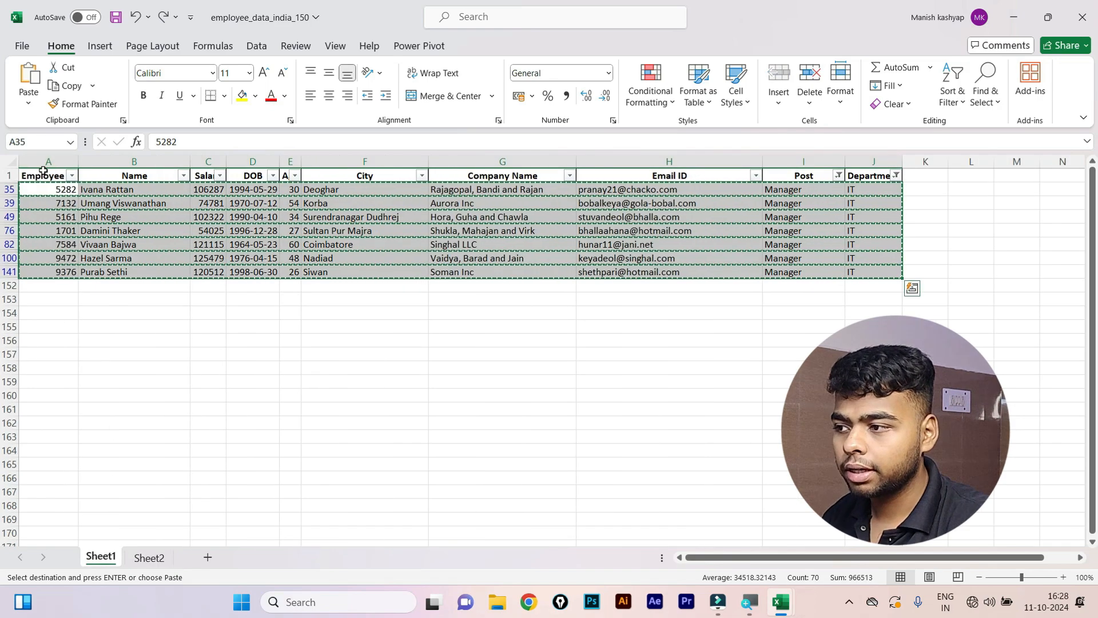
left_click_drag(49, 176, 880, 269)
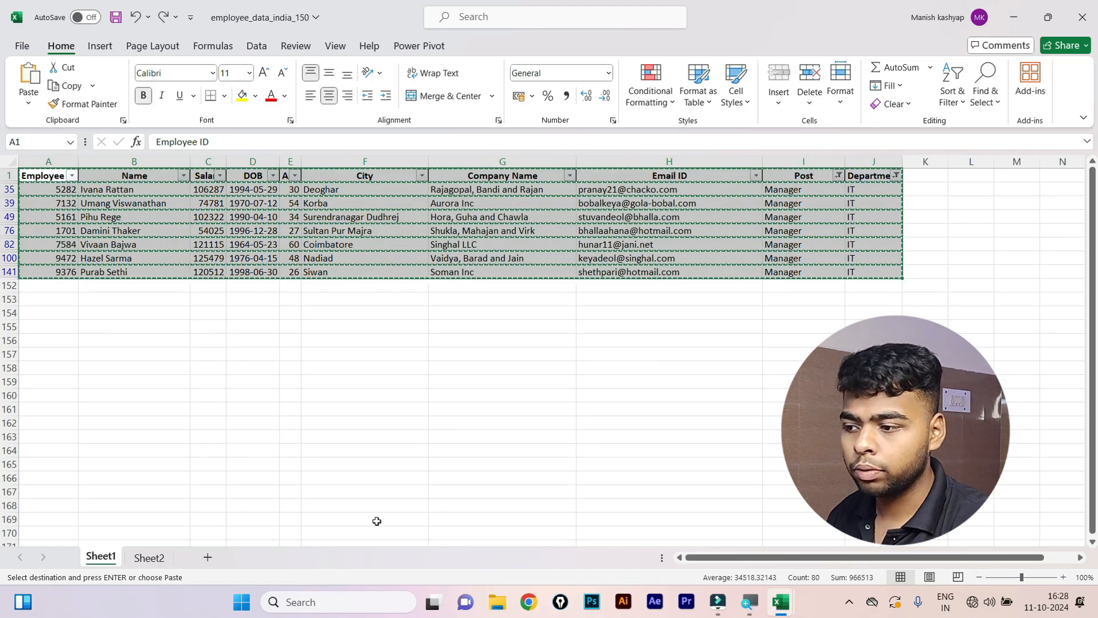
left_click(149, 557)
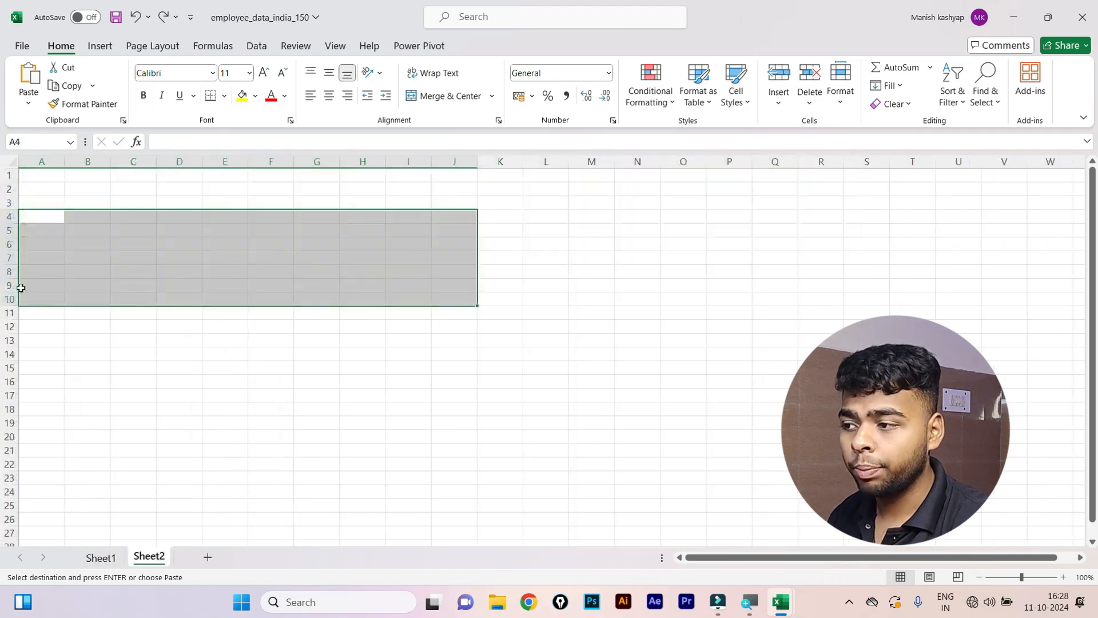
left_click(24, 218)
key("ctrl+v")
key("ctrl")
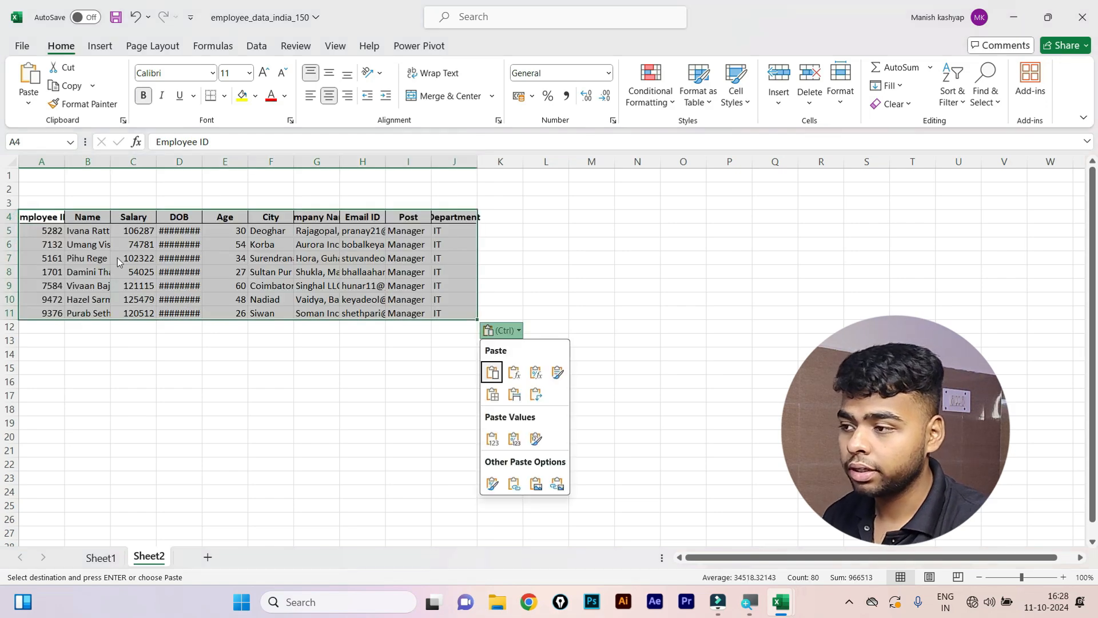
key("ctrl")
key("alt")
AutoFit columns A–J on Sheet2 to their contents.
key("h")
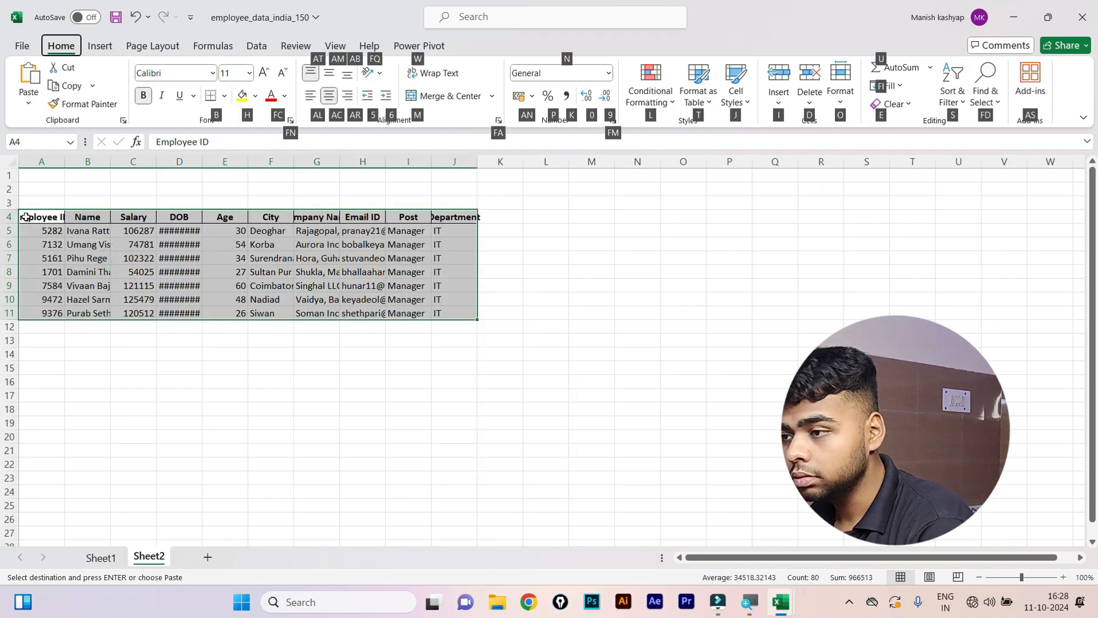
key("o")
key("i")
left_click(110, 247)
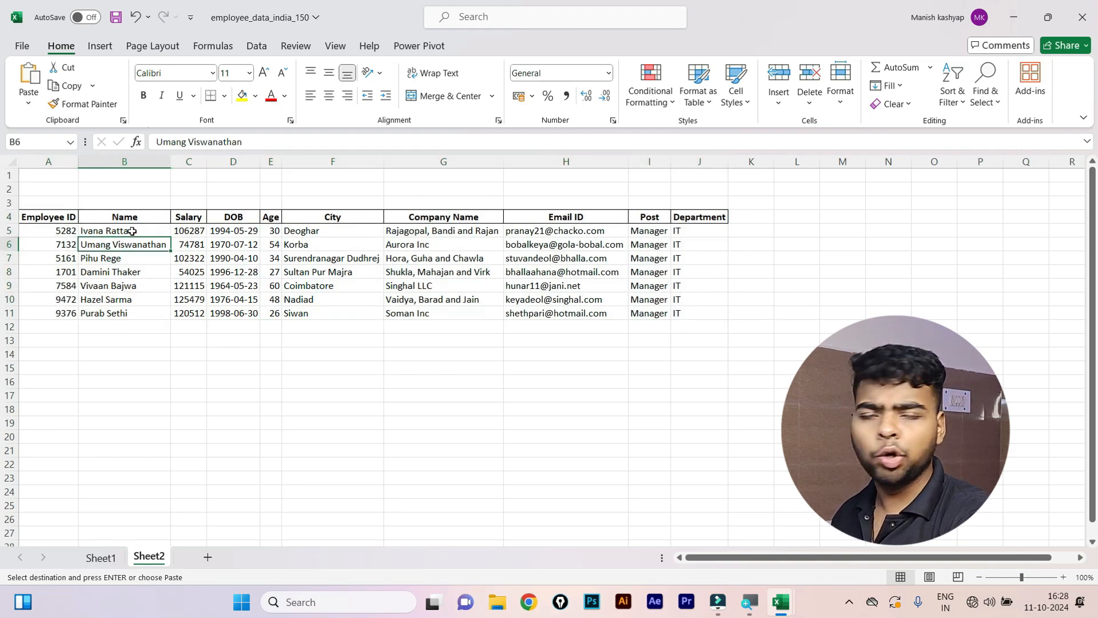
Open the Insert cells dialog at the Salary heading in C4.
left_click(131, 231)
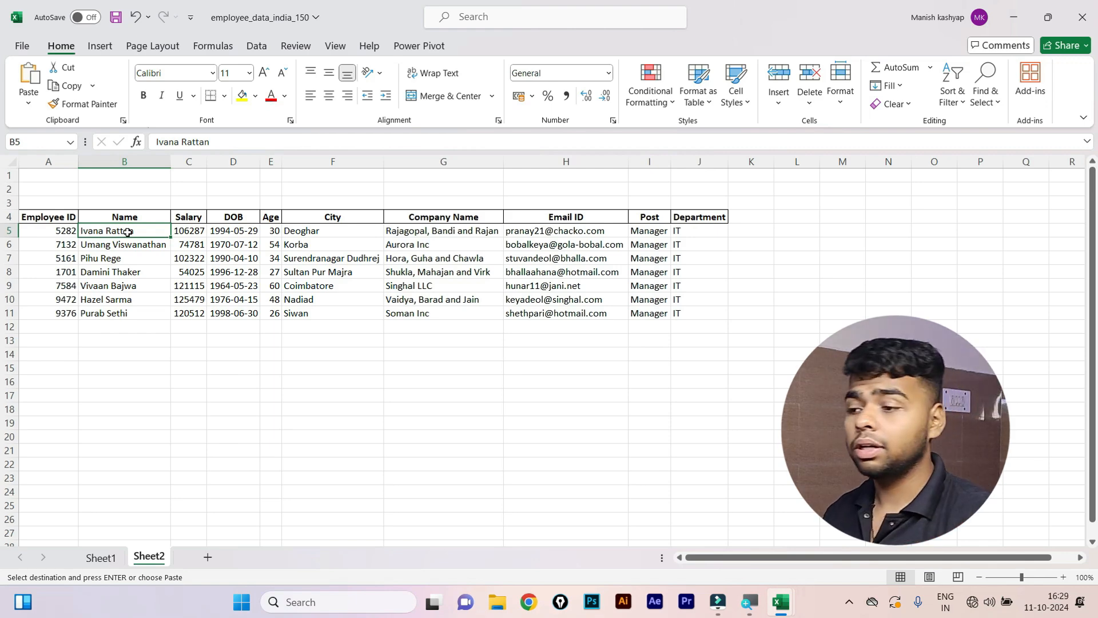
left_click(186, 227)
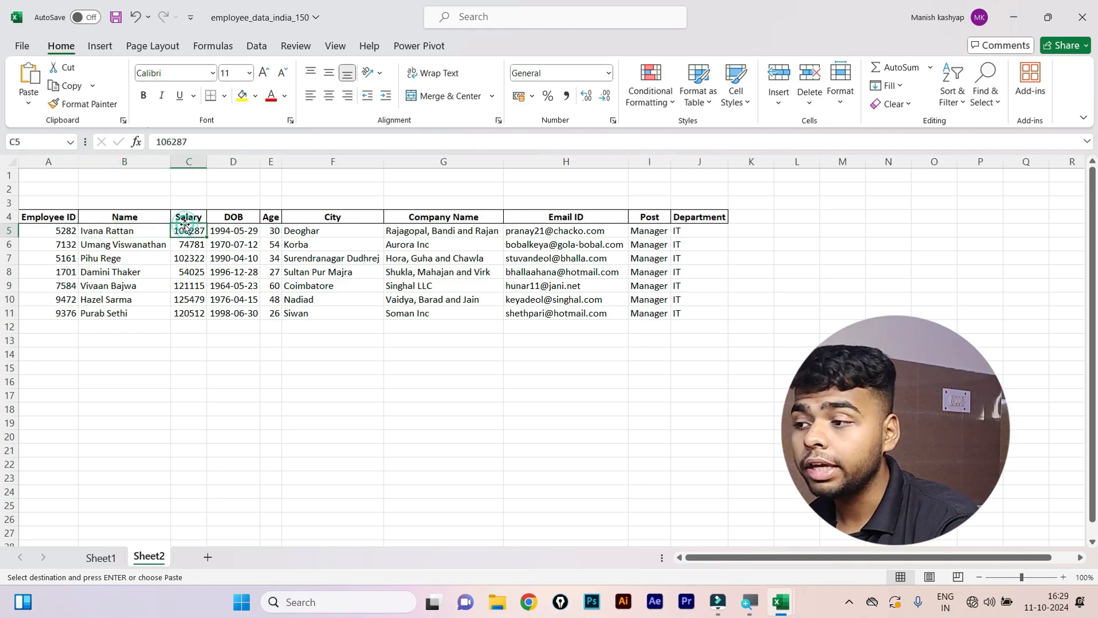
left_click(179, 215)
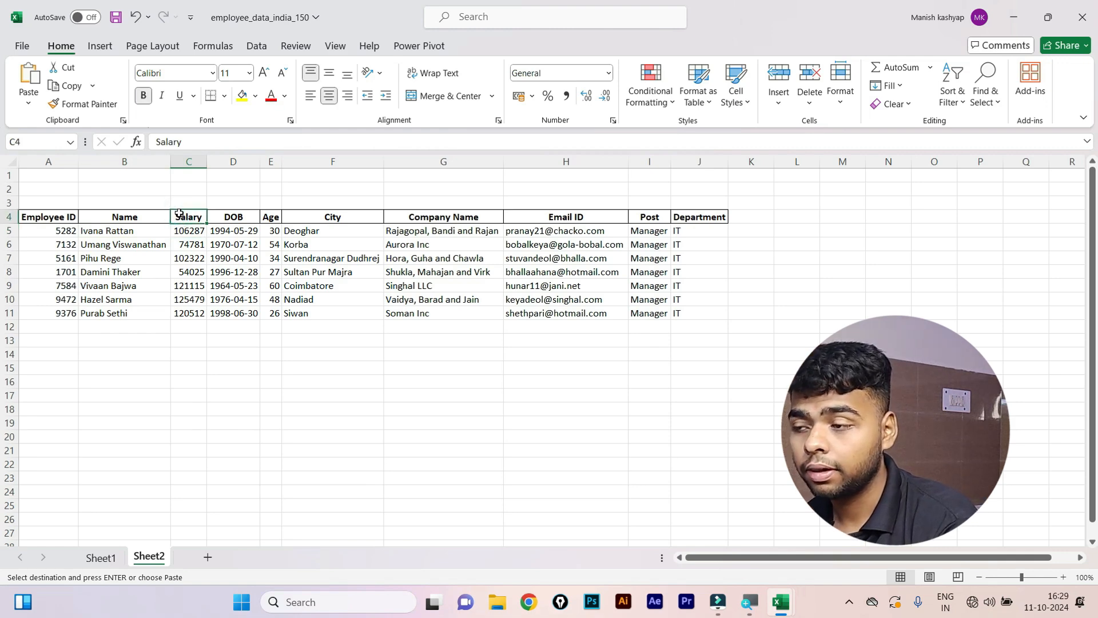
key("ctrl+shift+plus")
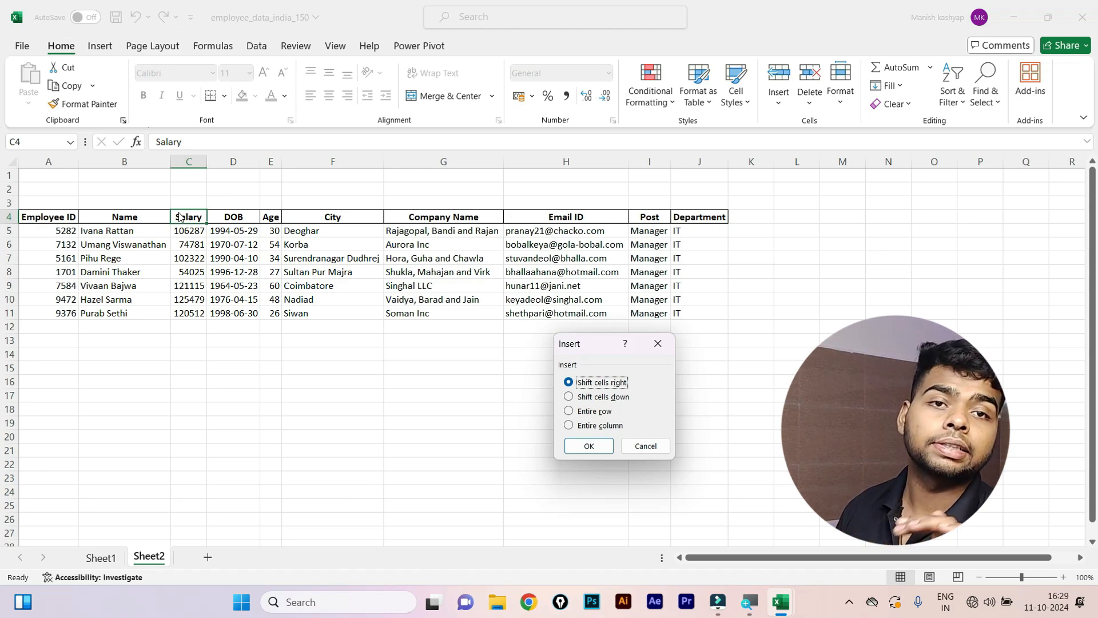
Insert two entire columns before the Salary column.
left_click(568, 425)
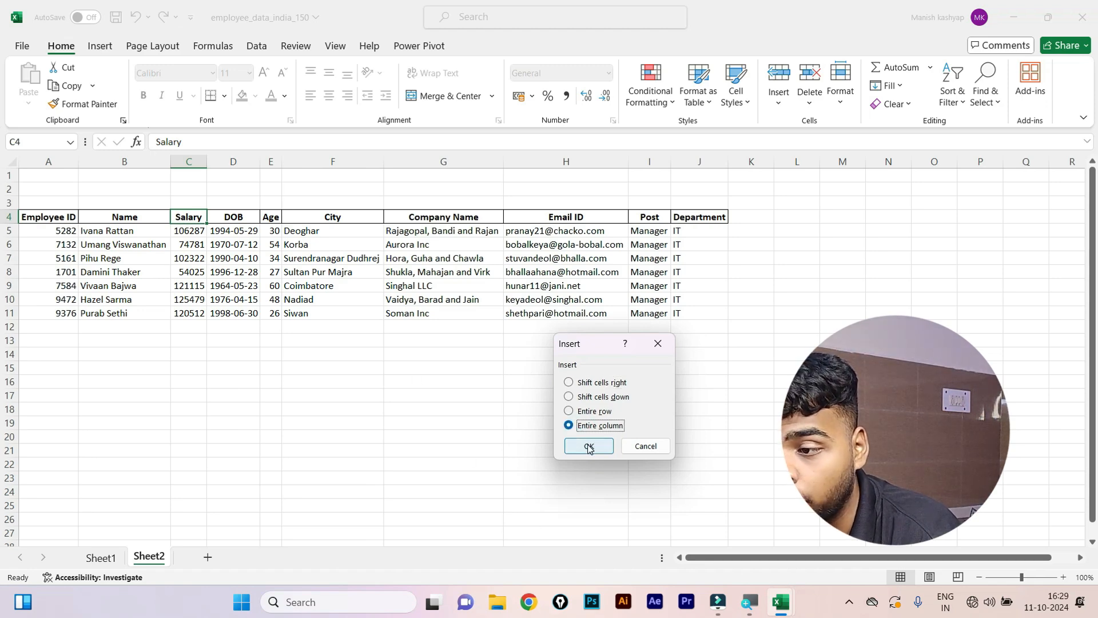
left_click(589, 446)
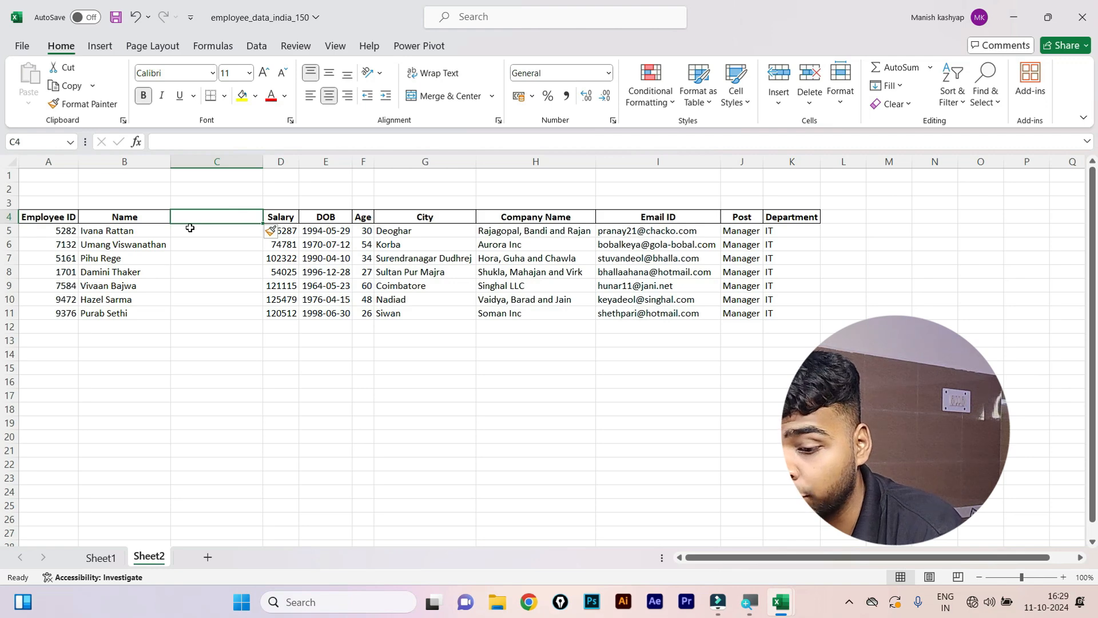
key("ctrl+shift+plus")
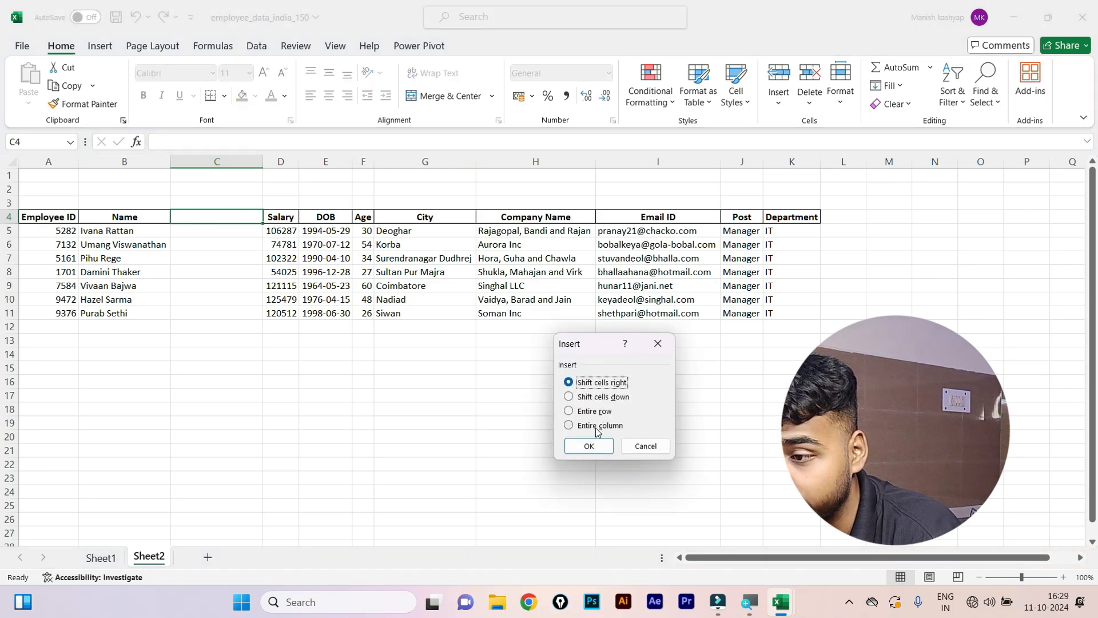
left_click(596, 427)
left_click(597, 447)
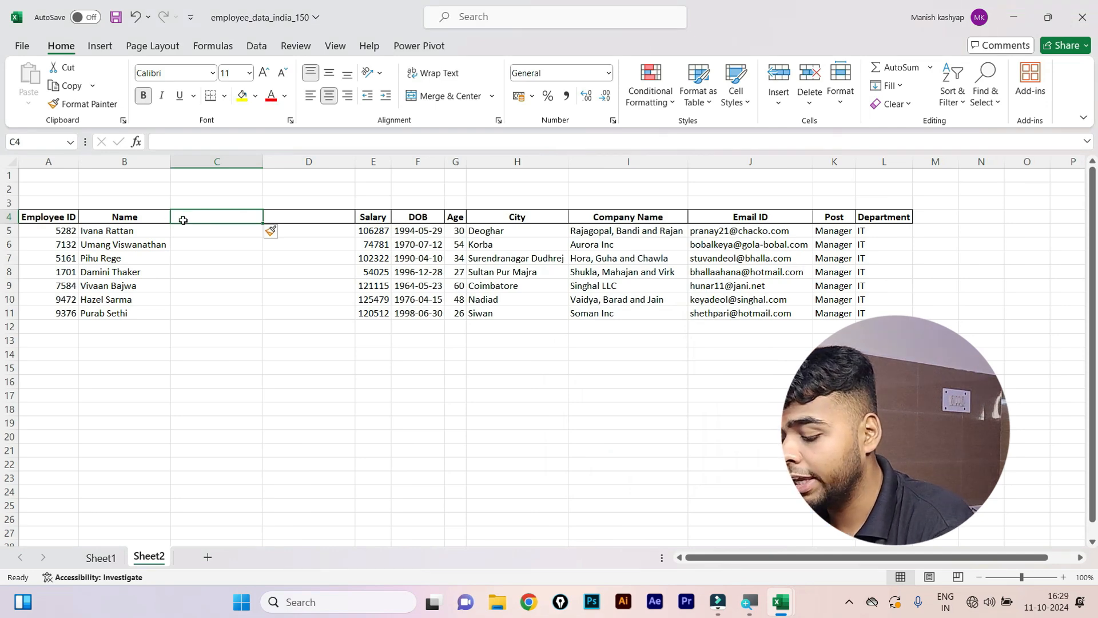
Head the new columns 'first name' in C4 and 'last name' in D4.
type("first")
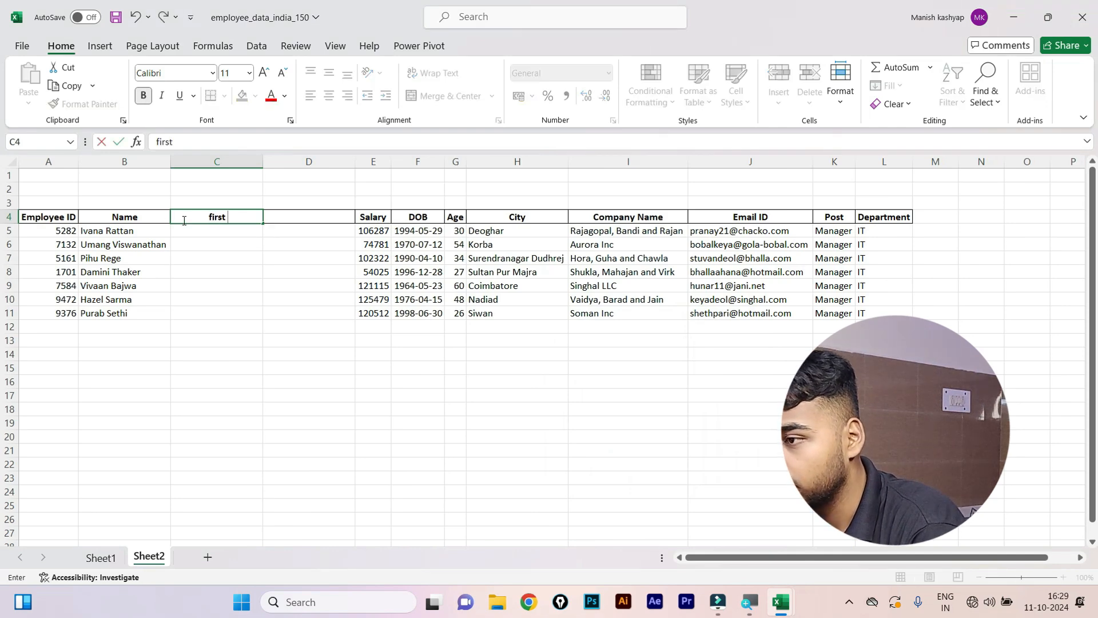
type(" name")
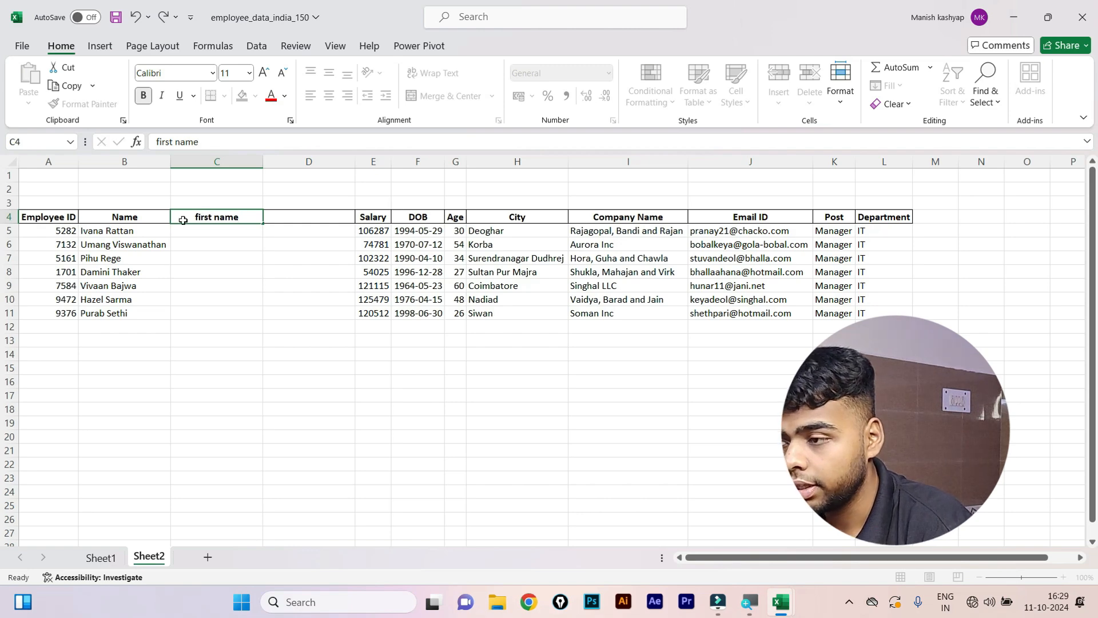
key("Tab")
type("l")
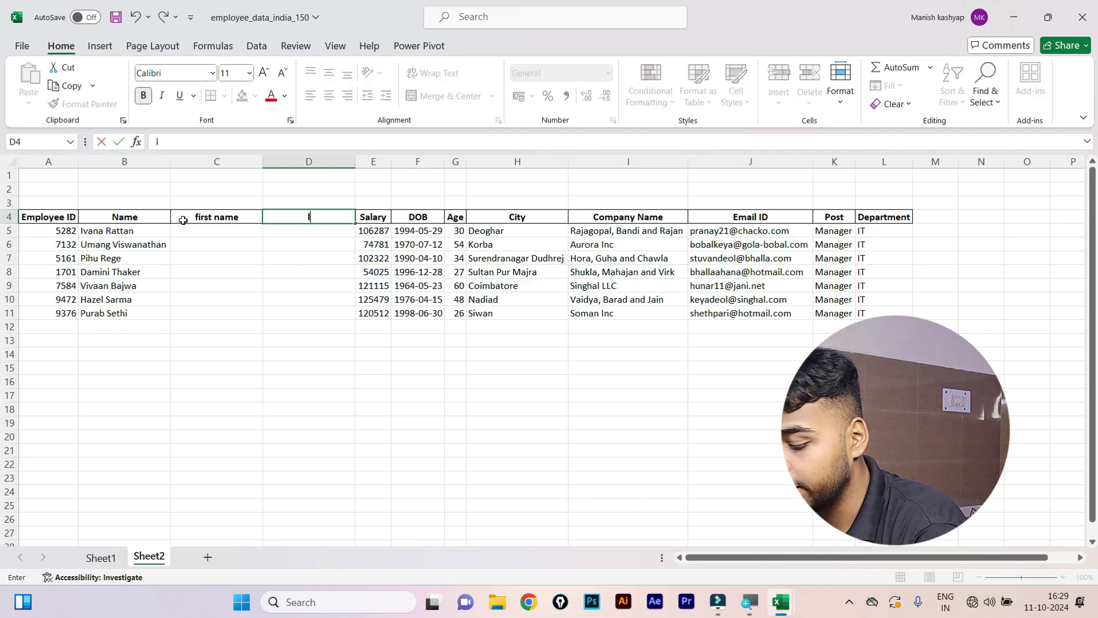
type("ast name")
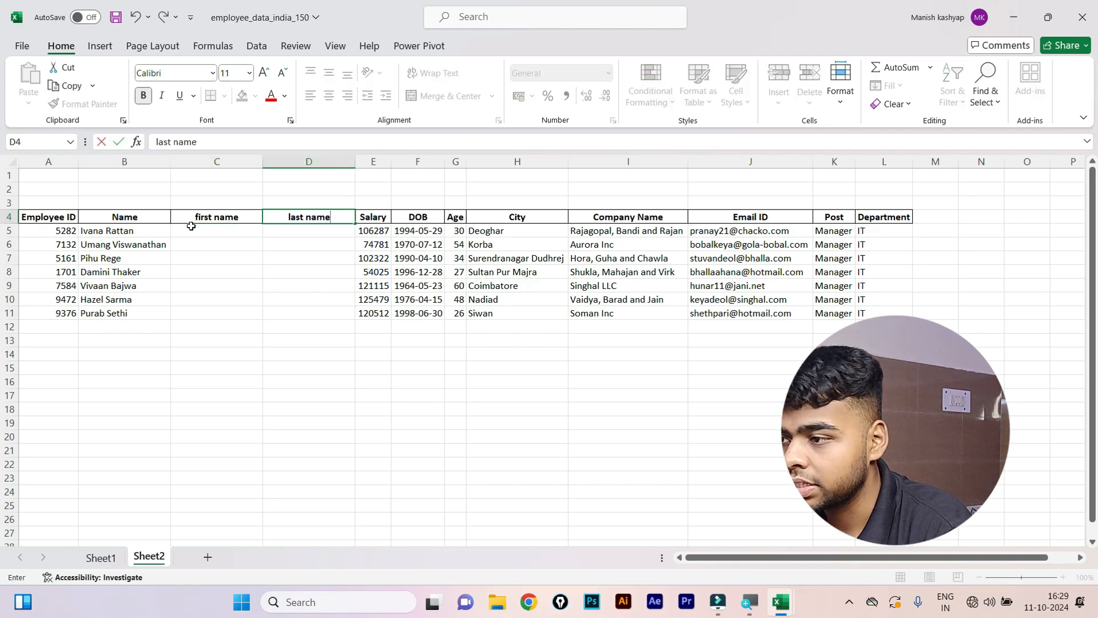
left_click(218, 229)
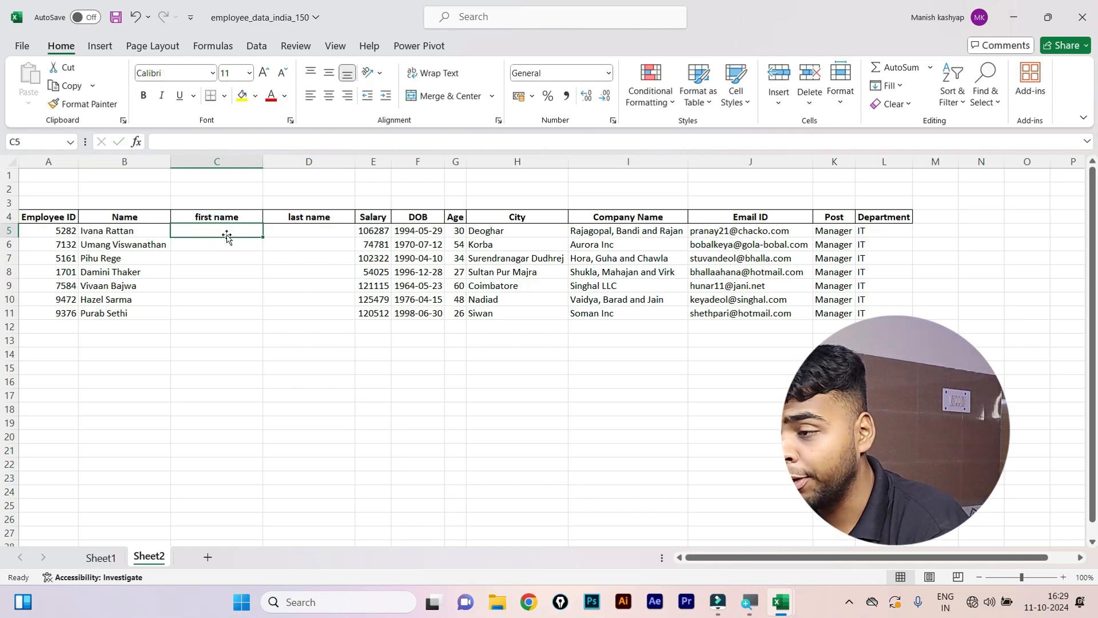
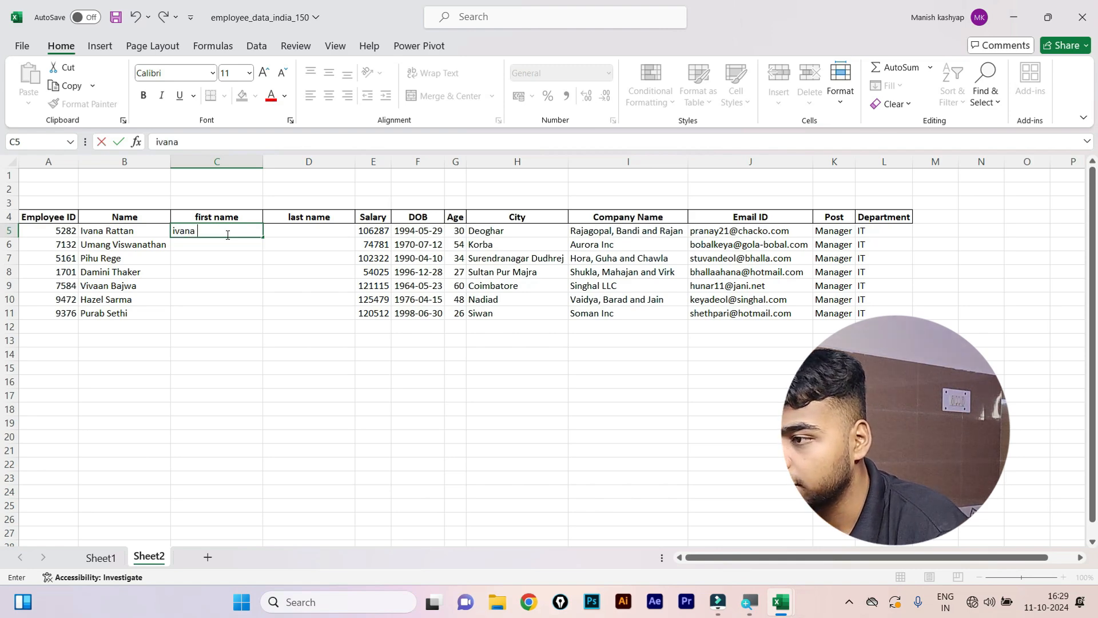
Enter the first manager's first and last name in C5:D5, then Flash Fill first names down C5:C11.
key("Tab")
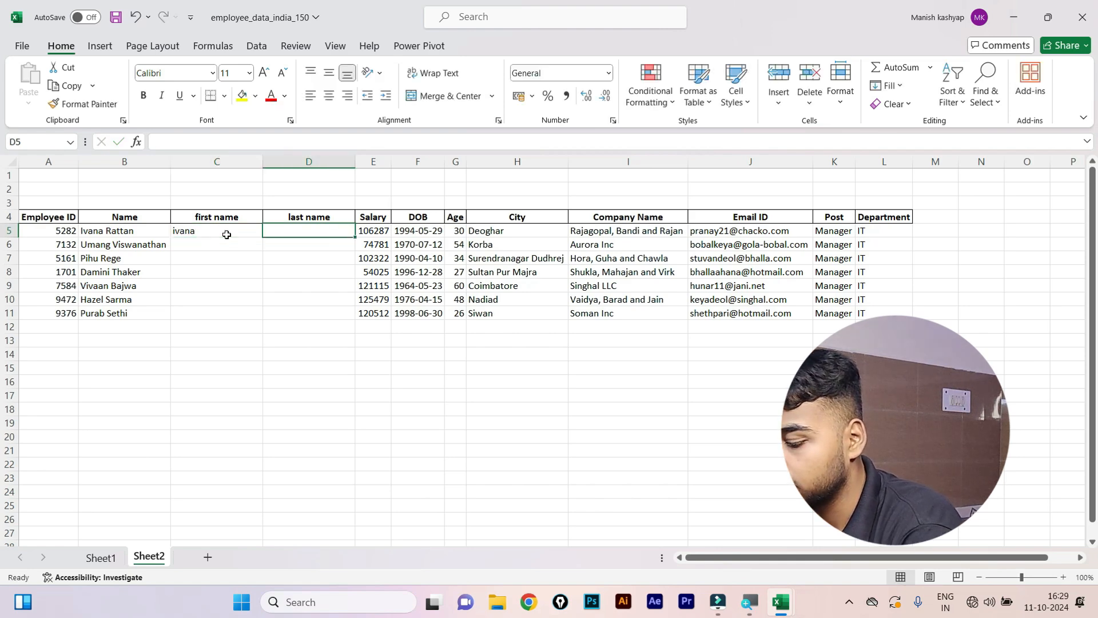
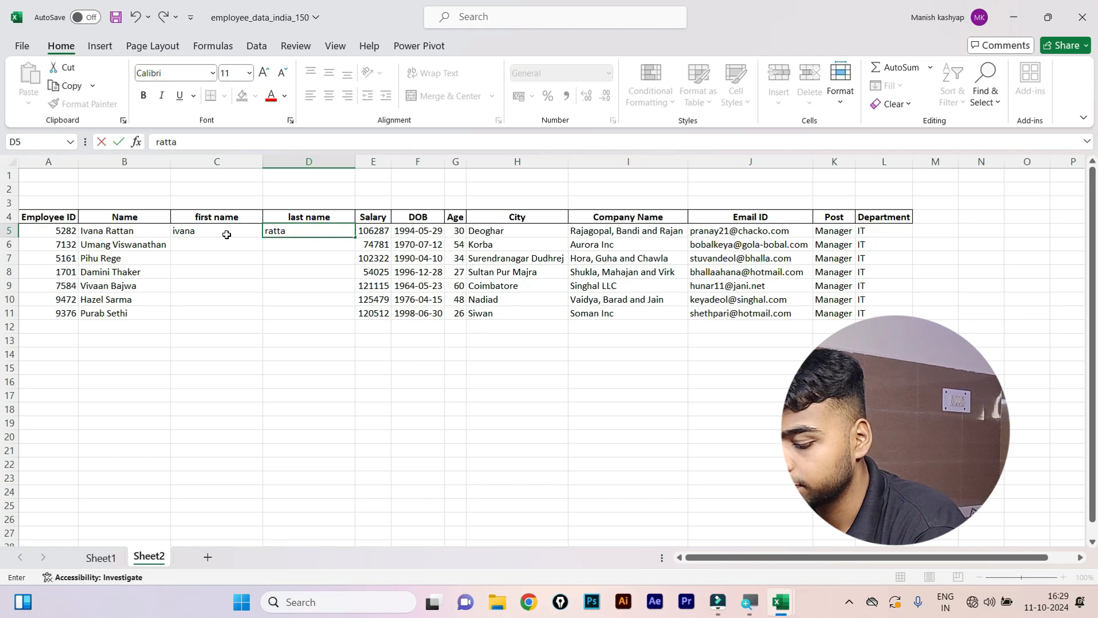
key("Return")
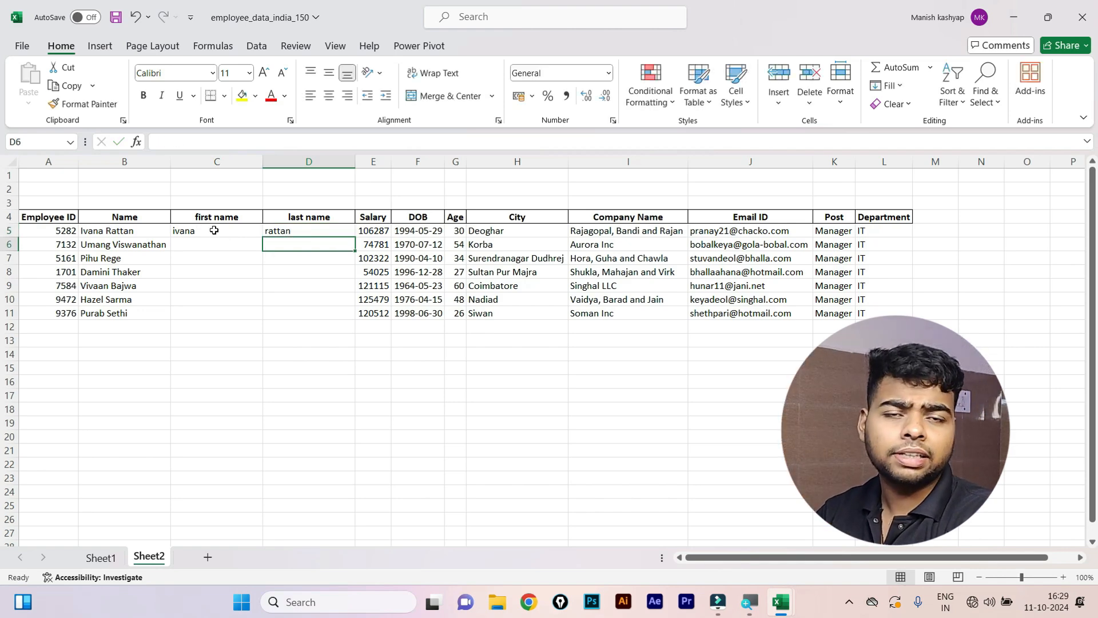
left_click_drag(214, 229, 218, 307)
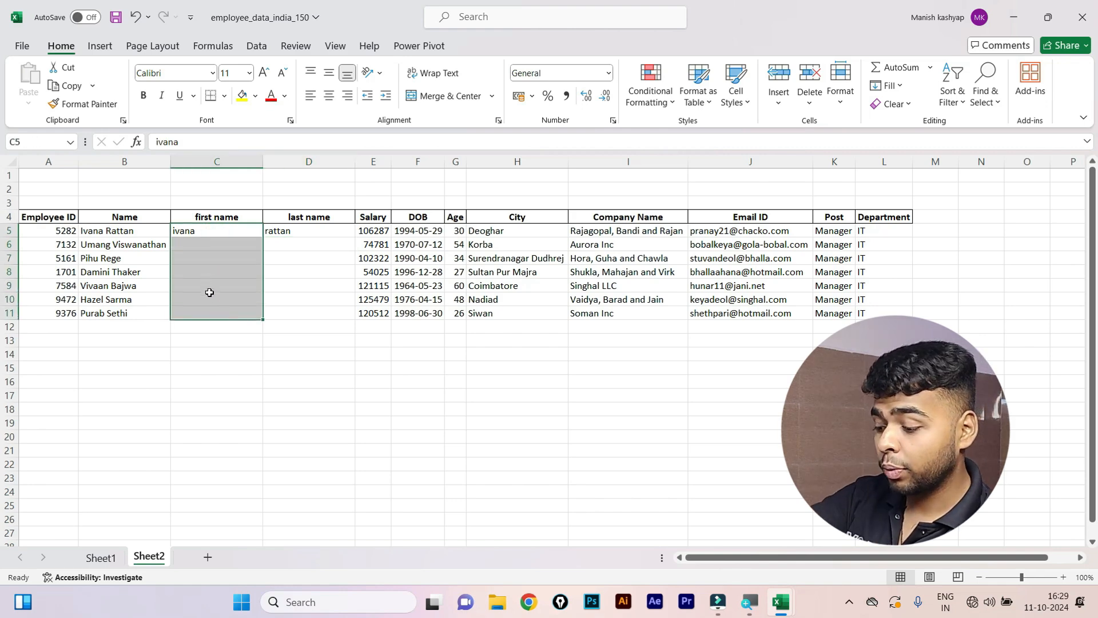
key("ctrl+e")
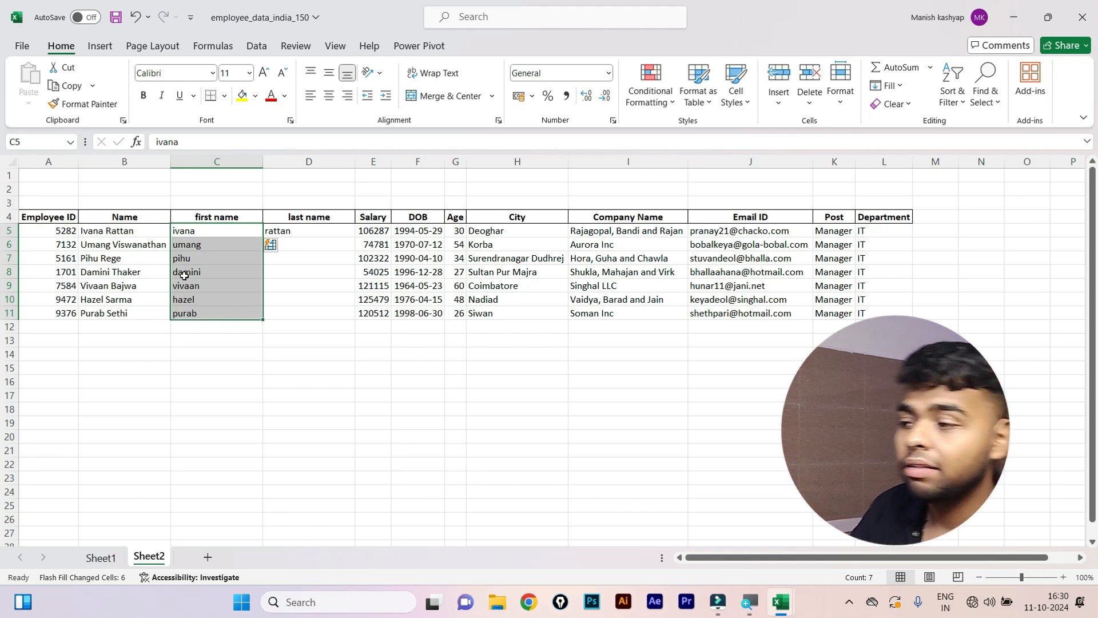
Flash Fill D5:D11 with each manager's lowercase surname using Home > Fill.
left_click(317, 236)
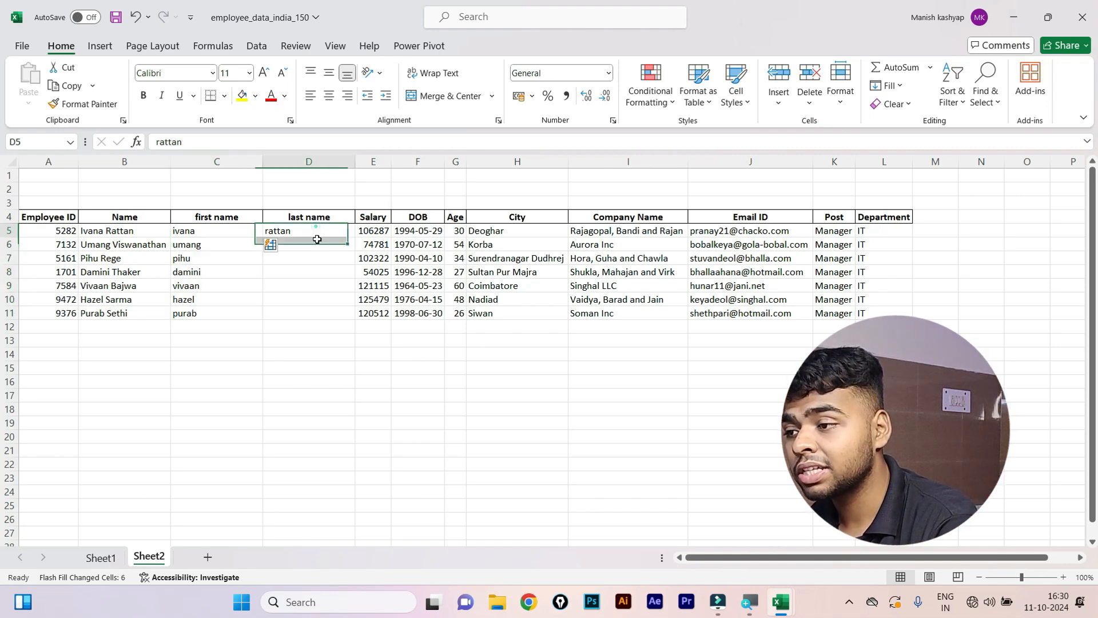
left_click_drag(317, 239, 323, 311)
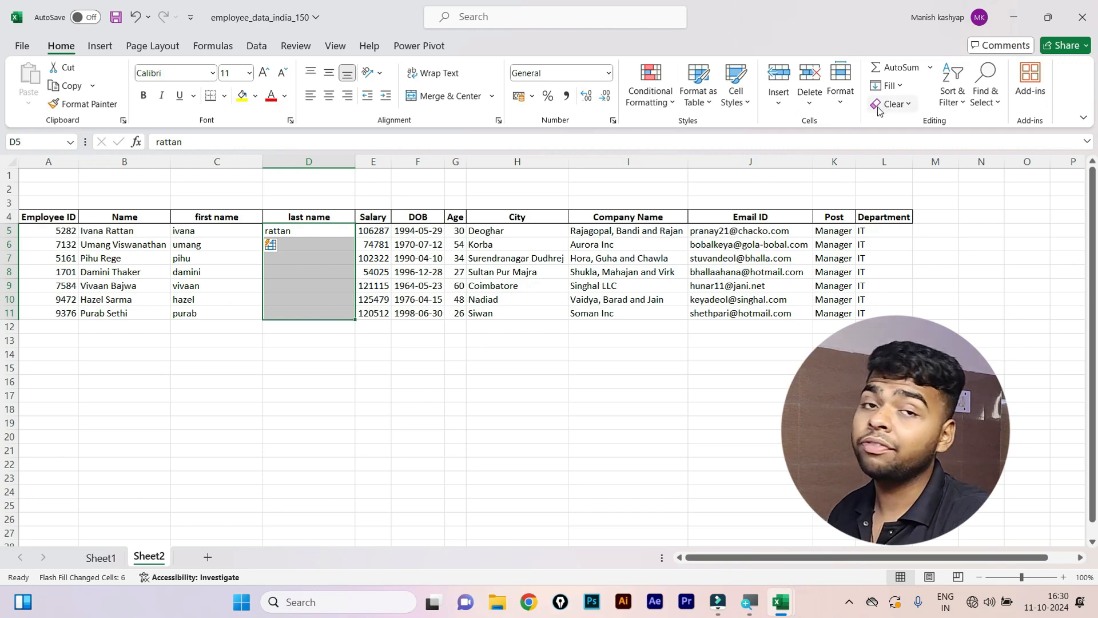
left_click(257, 48)
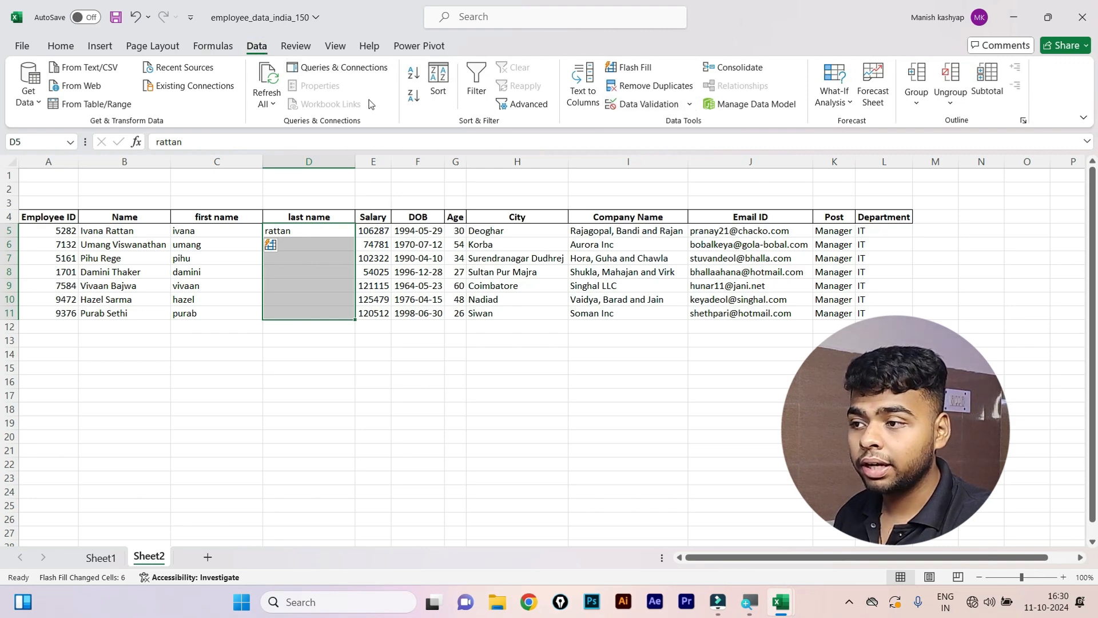
left_click(215, 46)
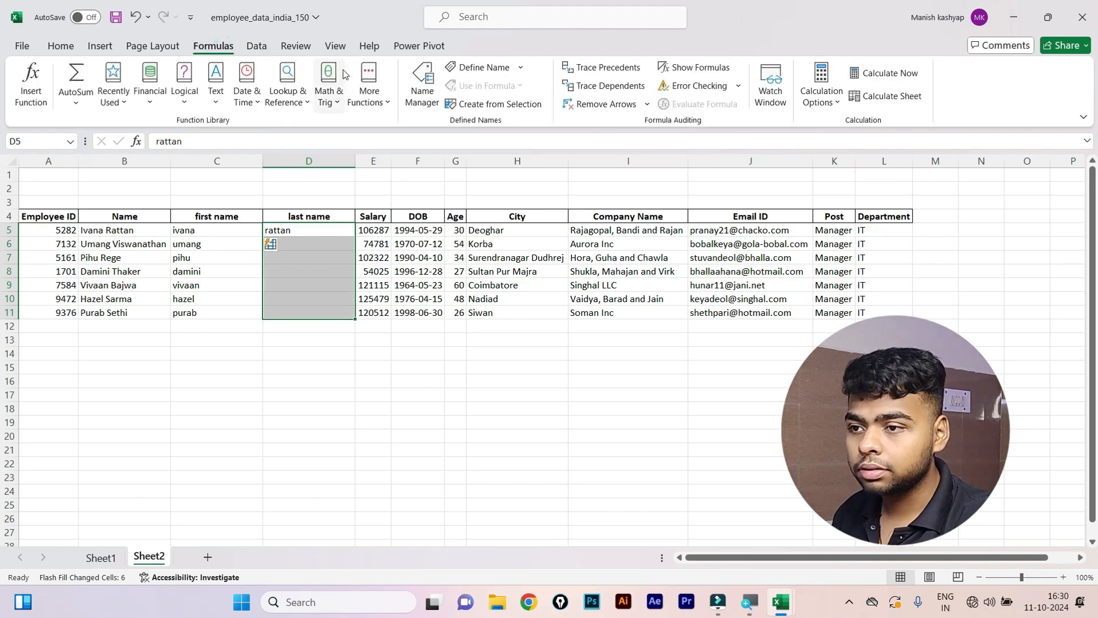
left_click(255, 46)
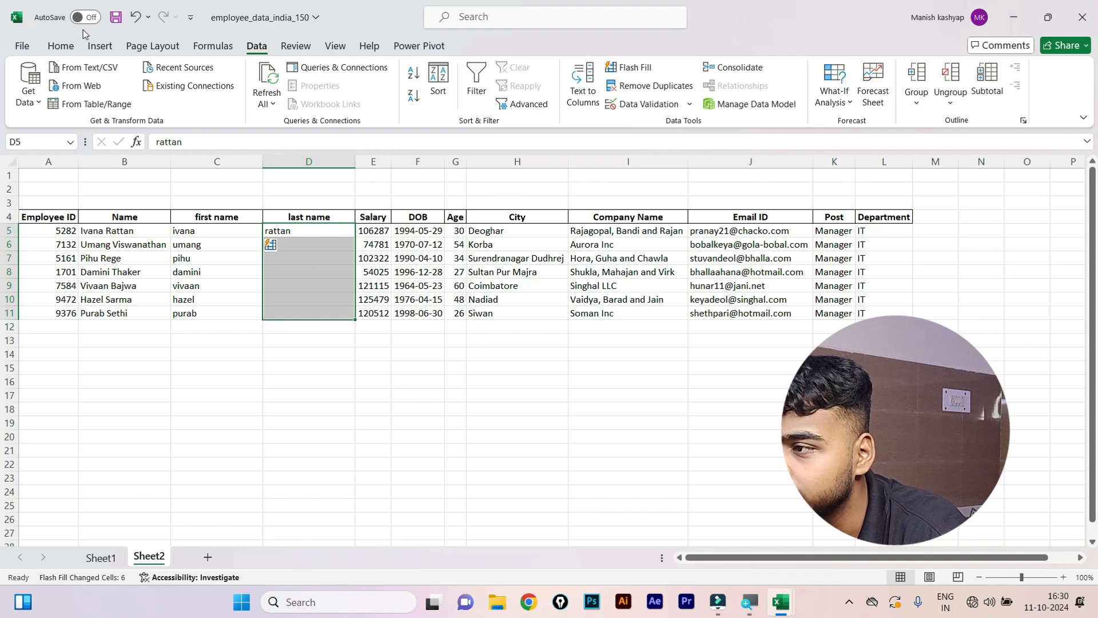
left_click(62, 46)
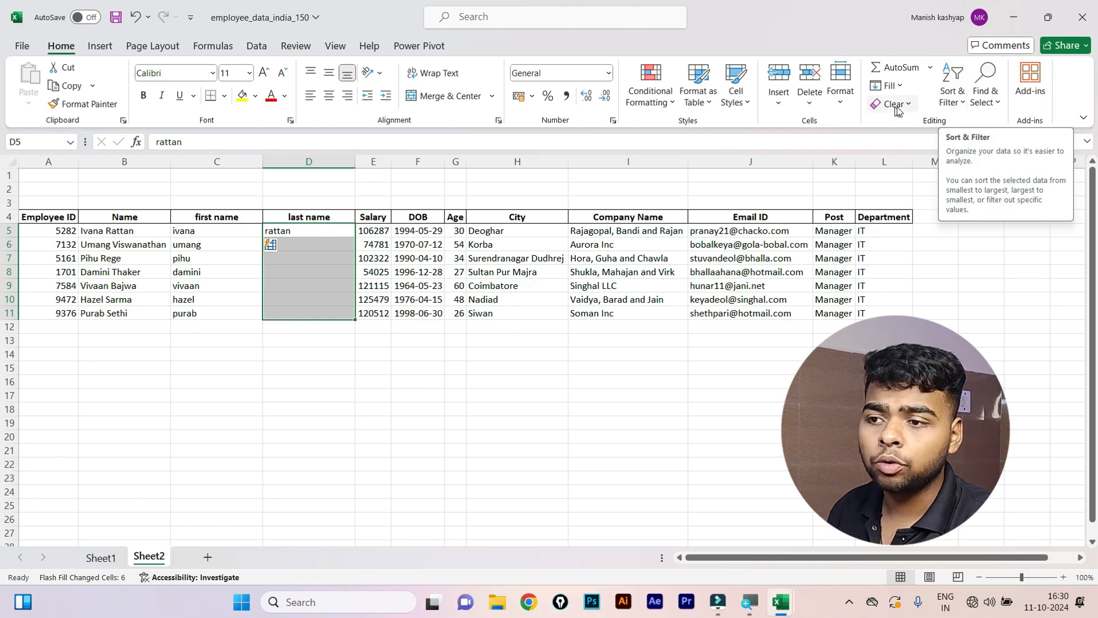
left_click(899, 86)
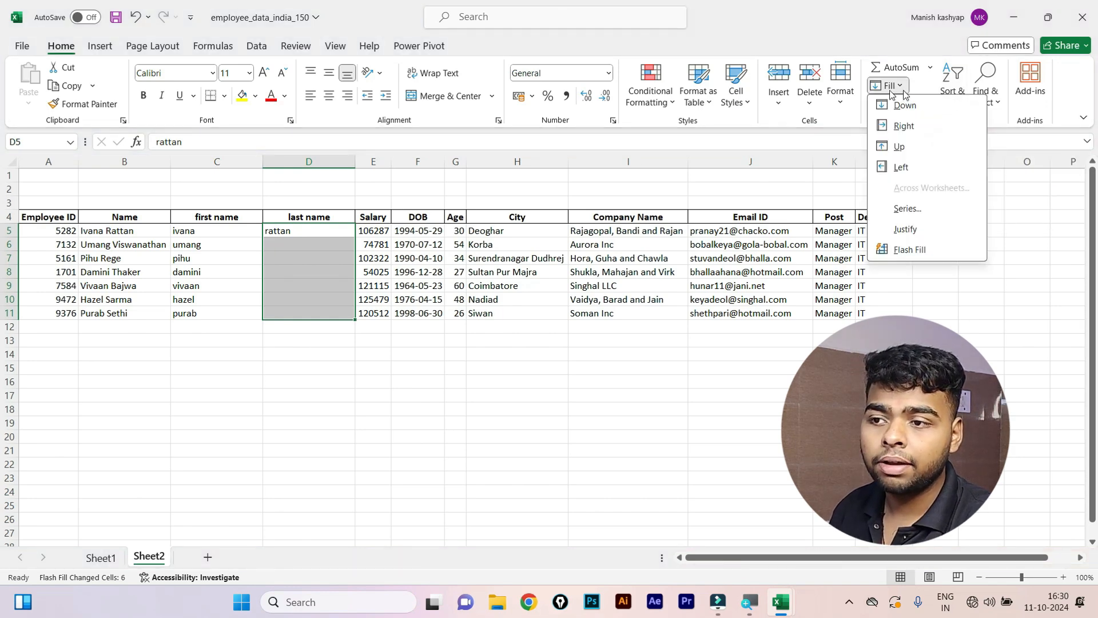
left_click(912, 250)
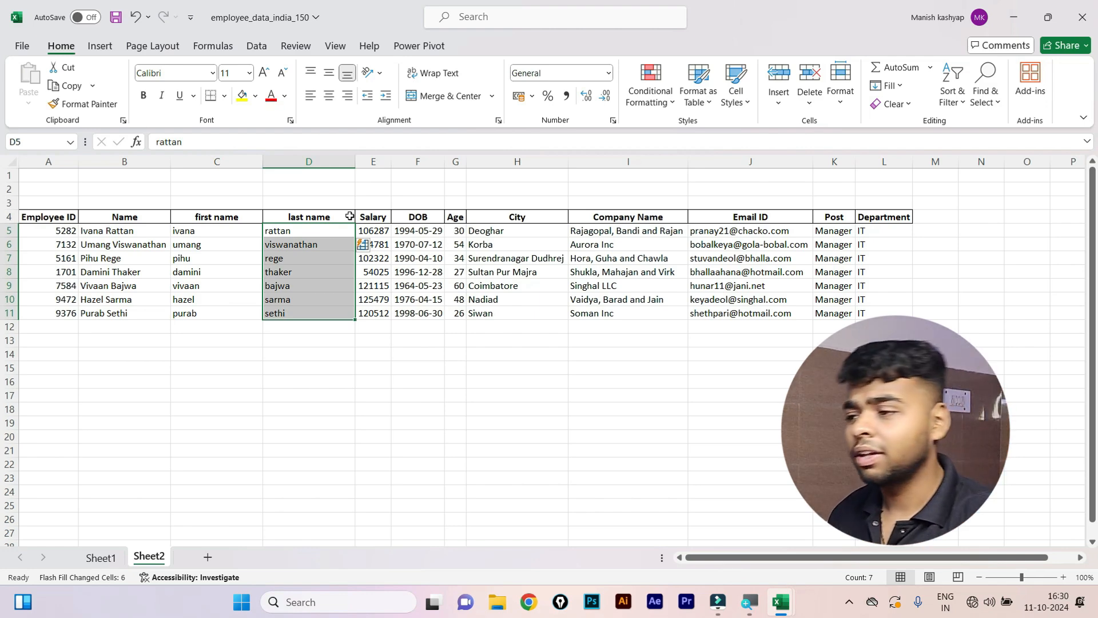
left_click(241, 294)
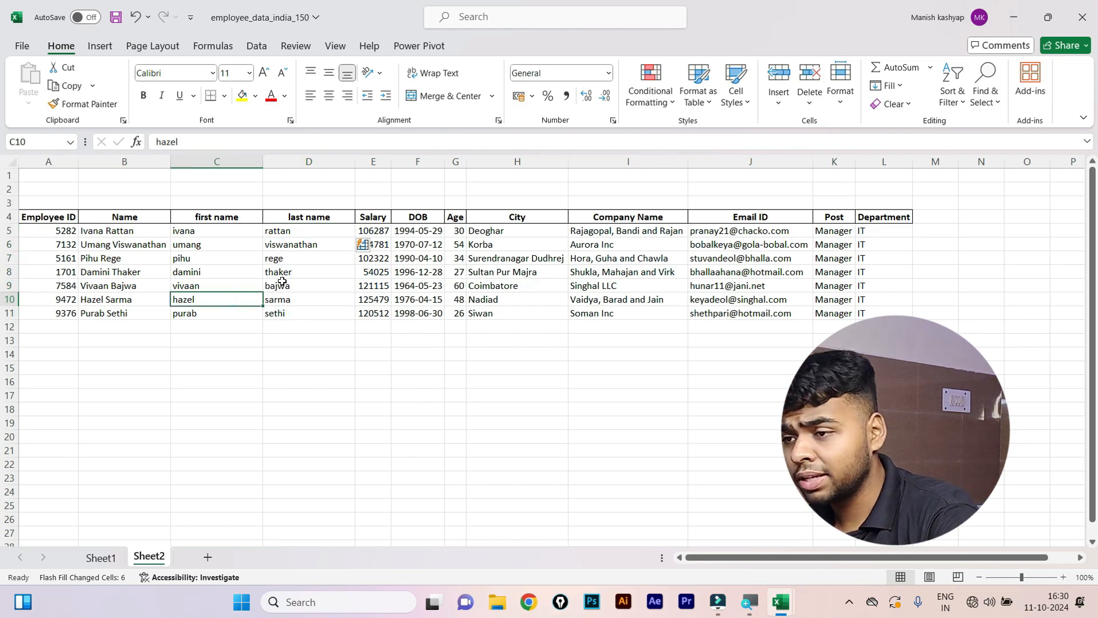
left_click(753, 227)
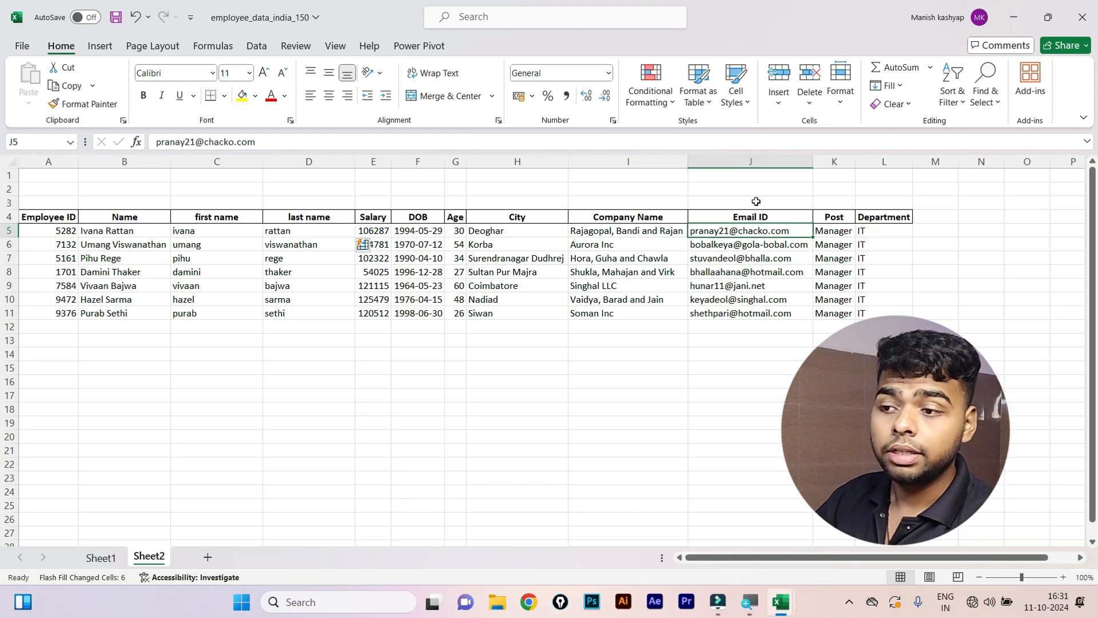
left_click(758, 231)
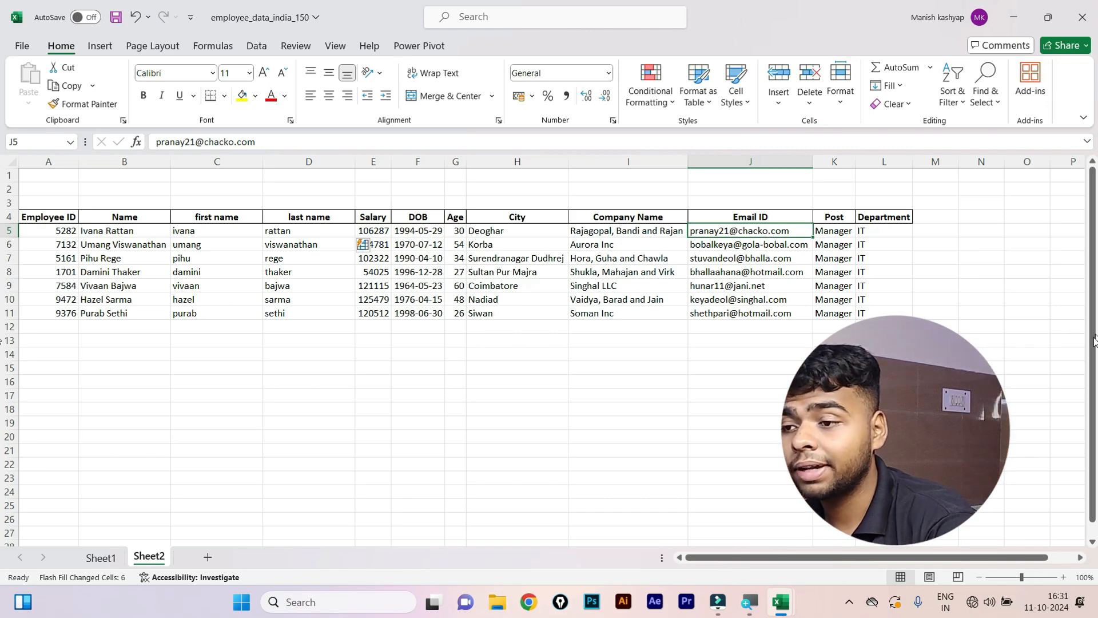
Insert an entire new column at K4, leaving an empty column K before Post.
left_click(845, 223)
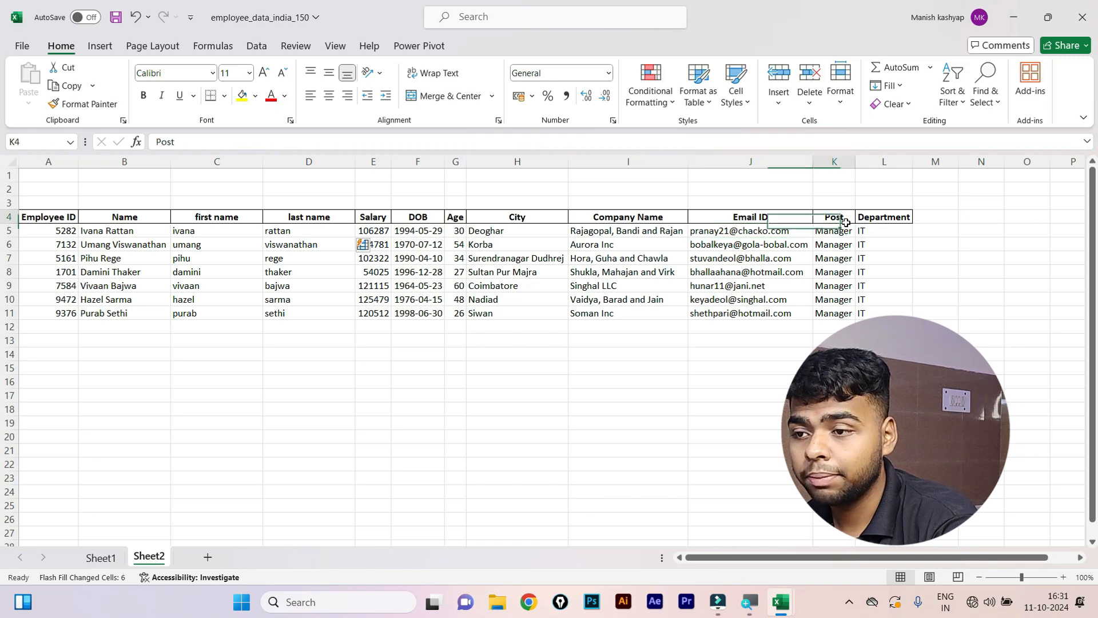
key("ctrl+shift+plus")
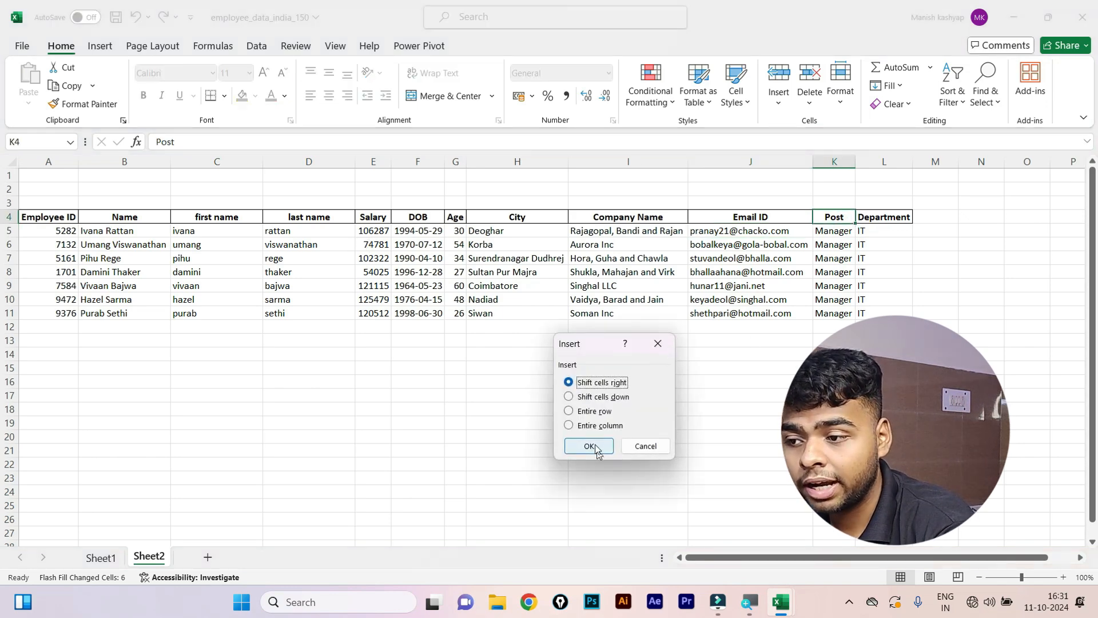
left_click(584, 425)
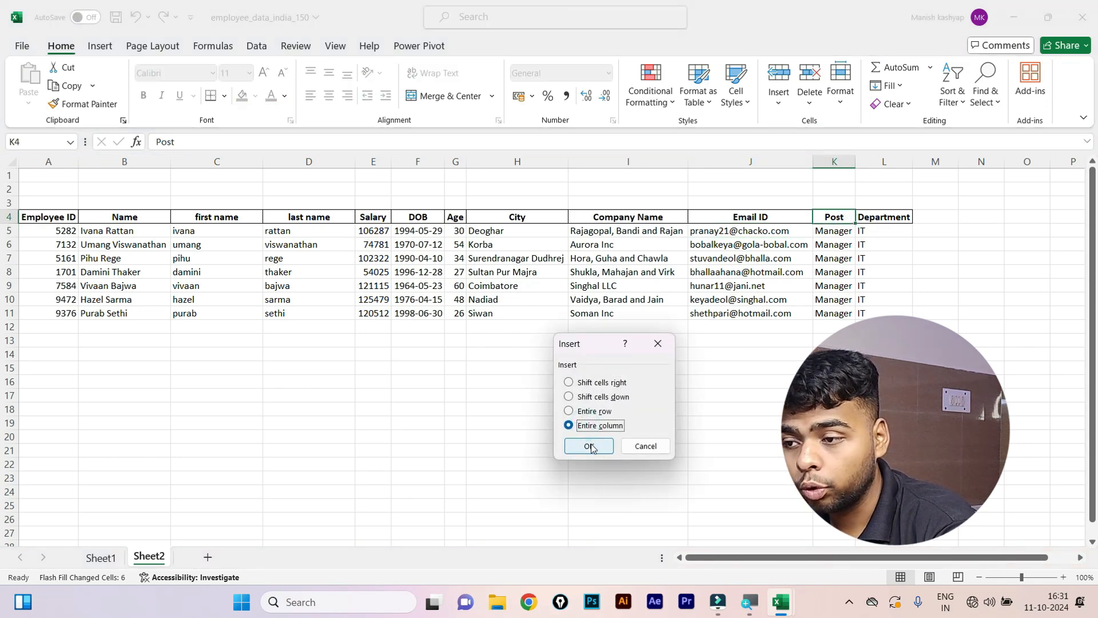
left_click(589, 446)
left_click(857, 215)
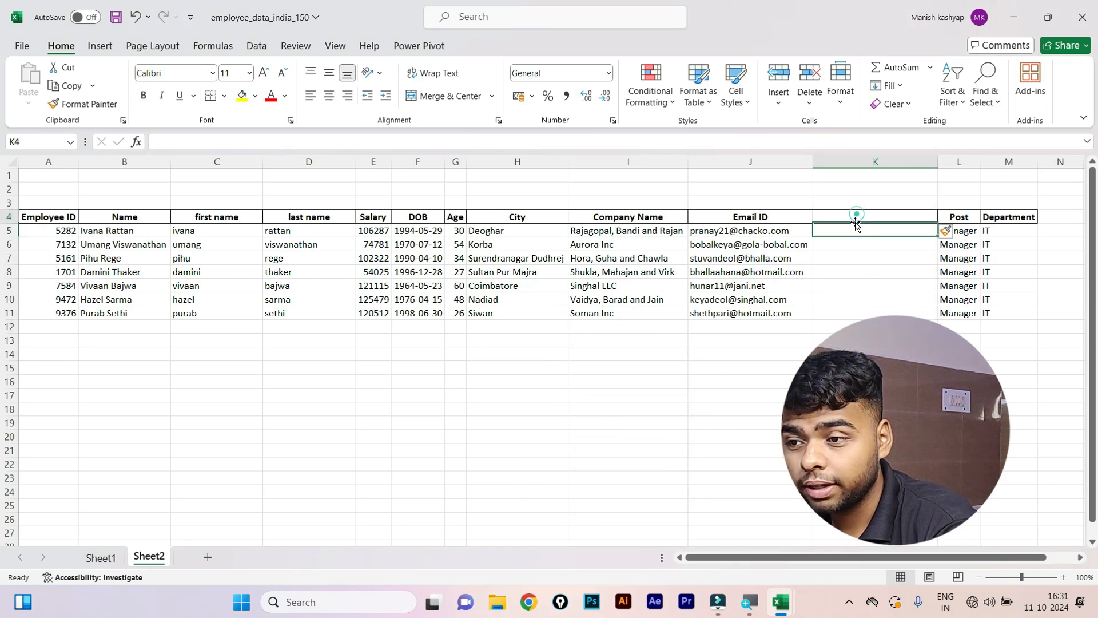
left_click(852, 230)
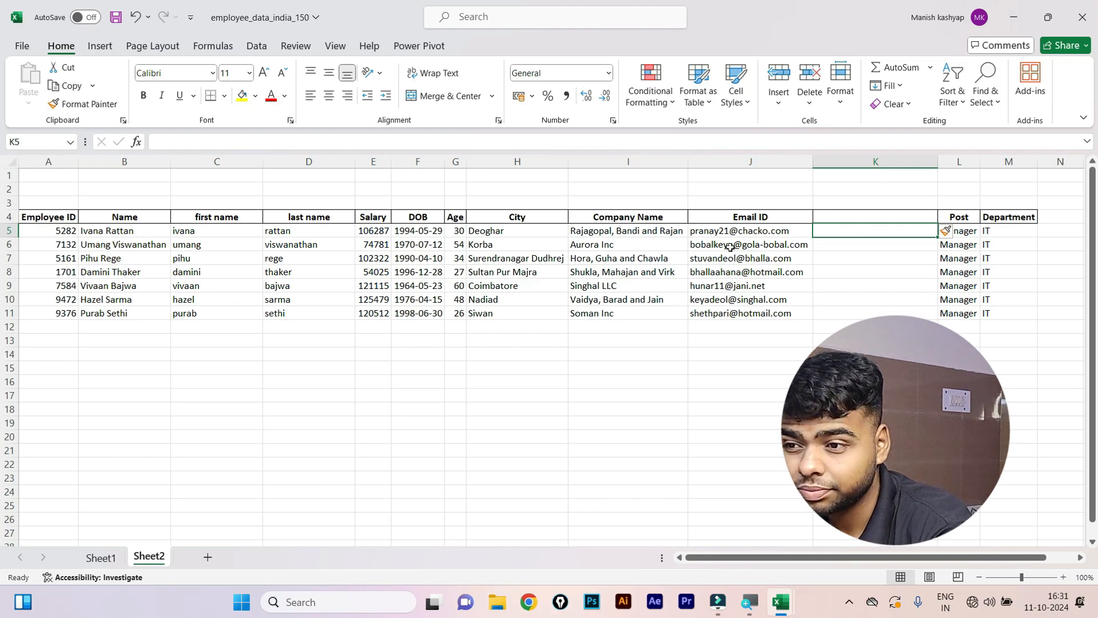
left_click(256, 46)
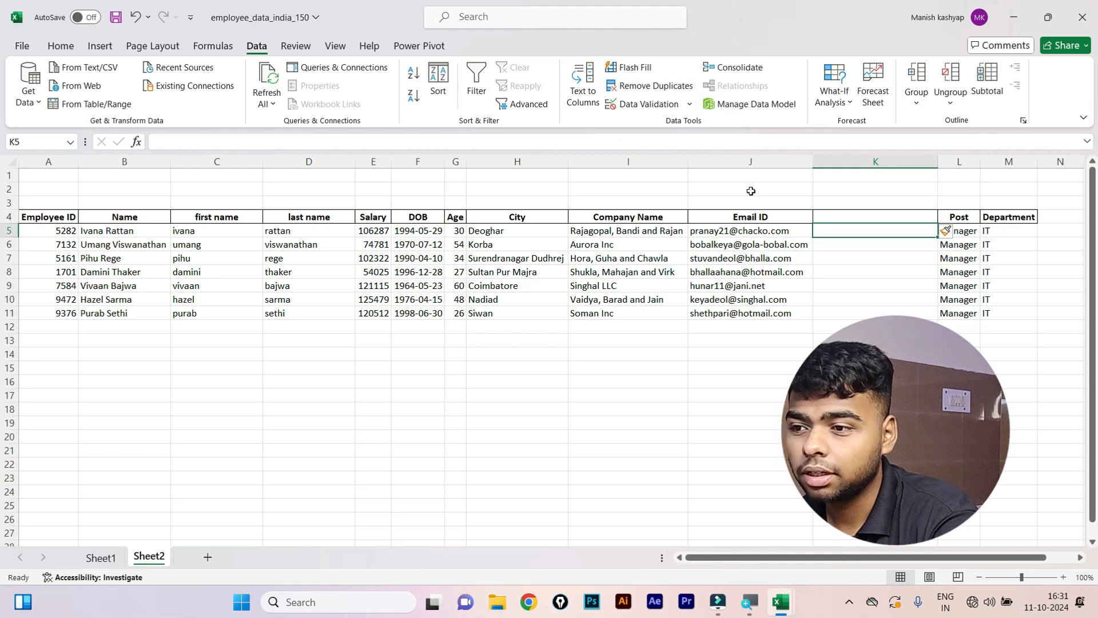
left_click(753, 228)
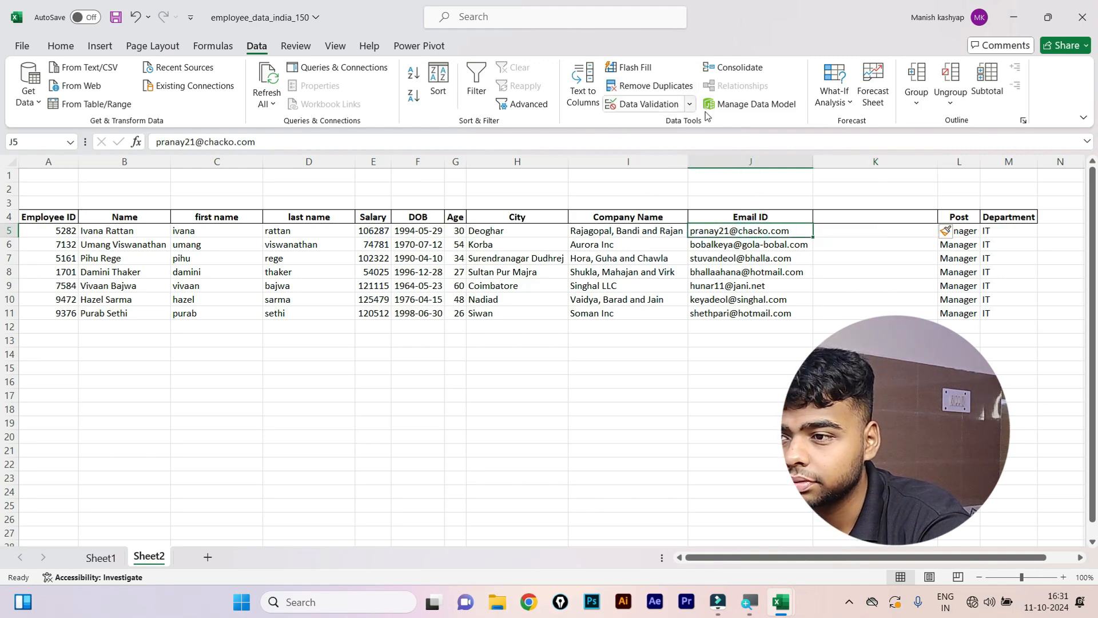
left_click(598, 98)
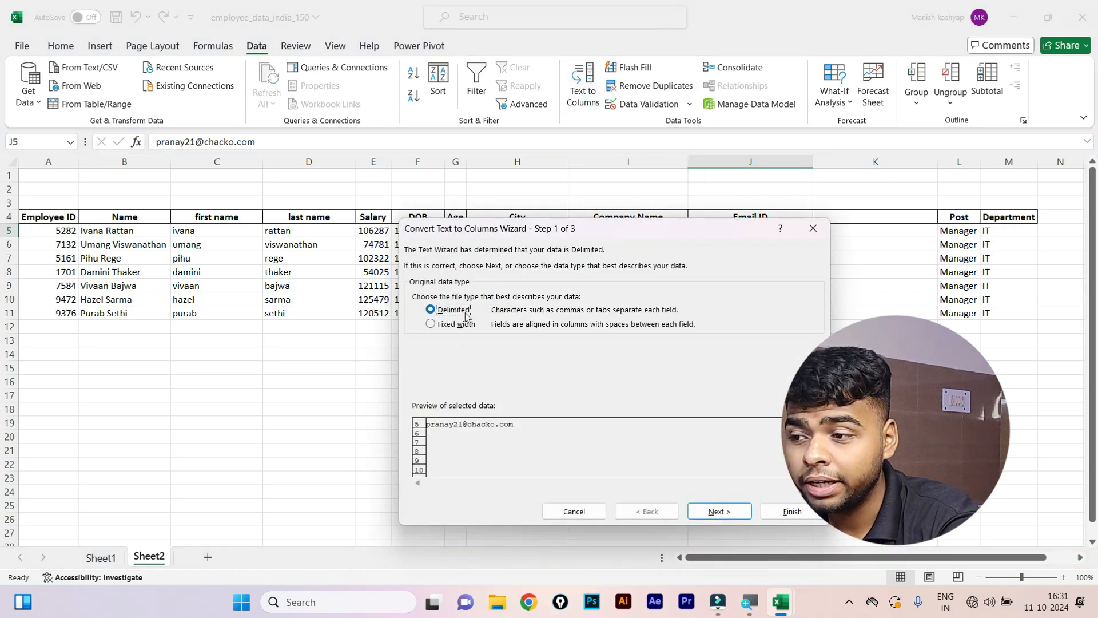
left_click(708, 512)
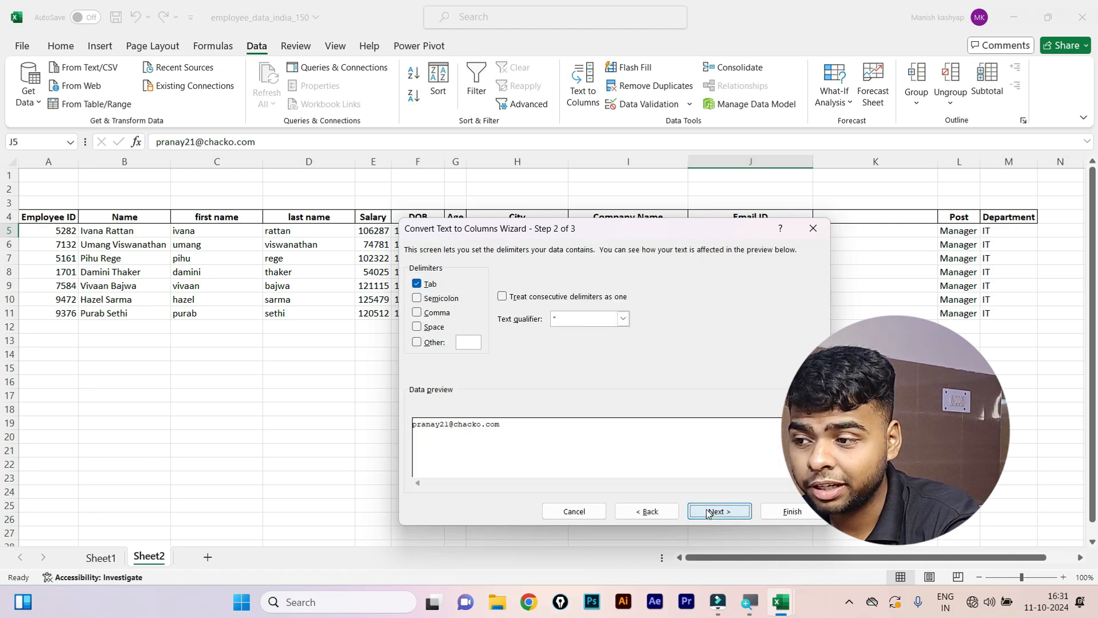
left_click_drag(561, 236, 444, 354)
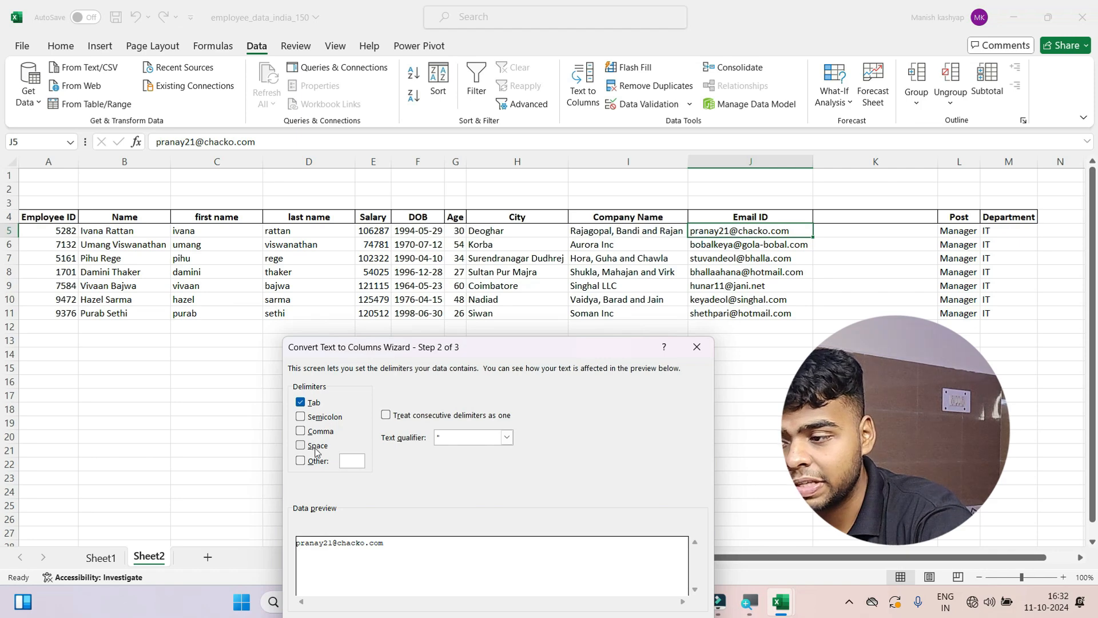
left_click(301, 460)
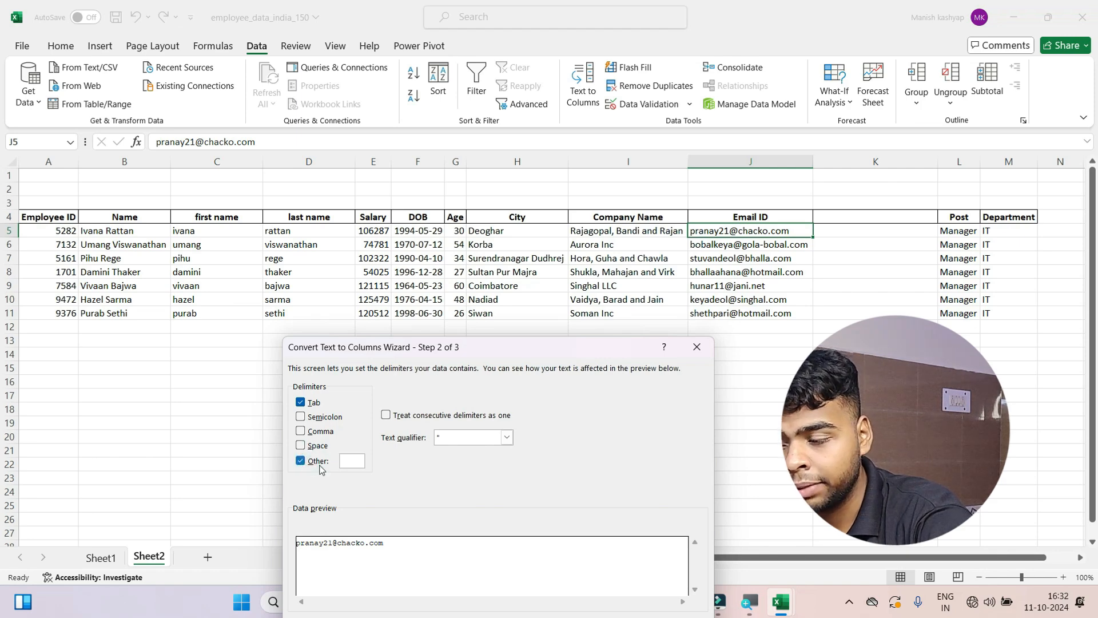
left_click(301, 402)
left_click(347, 461)
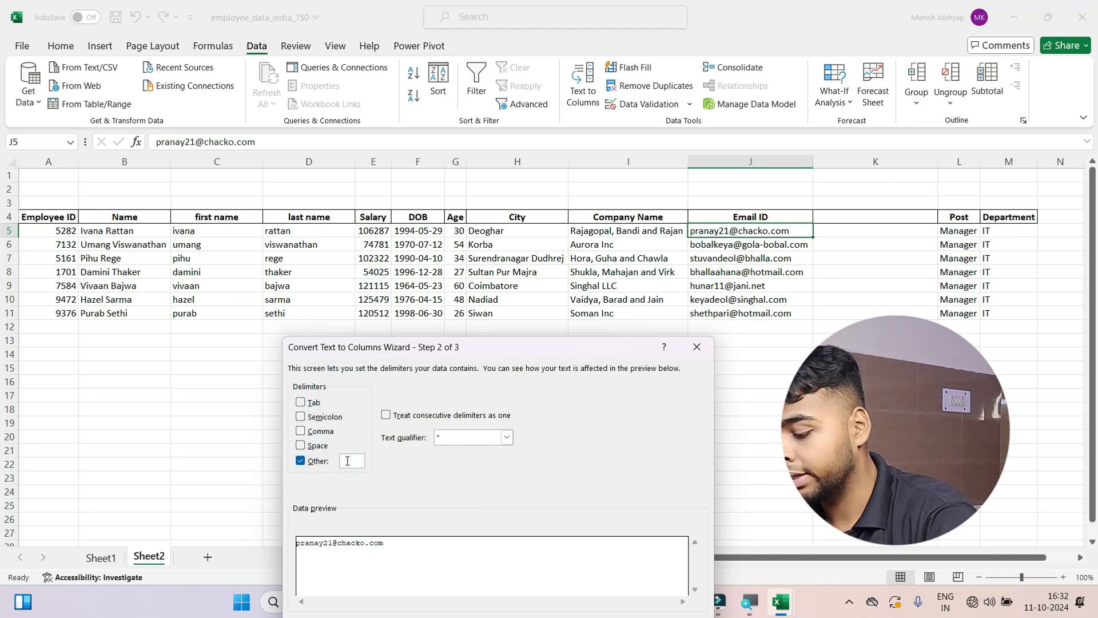
type("@")
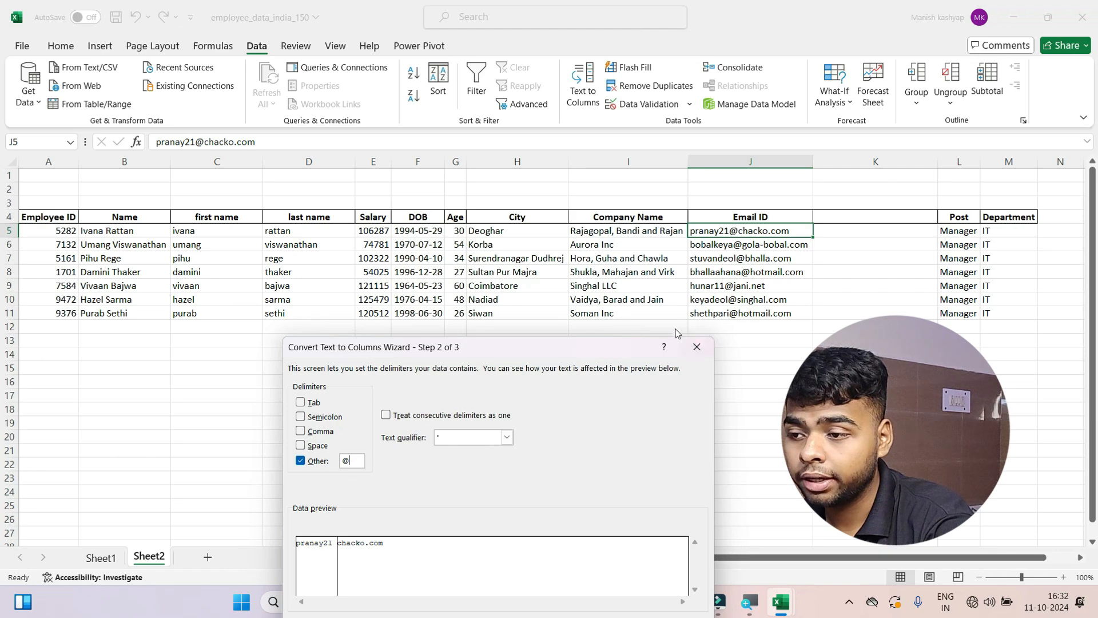
left_click_drag(614, 351, 575, 217)
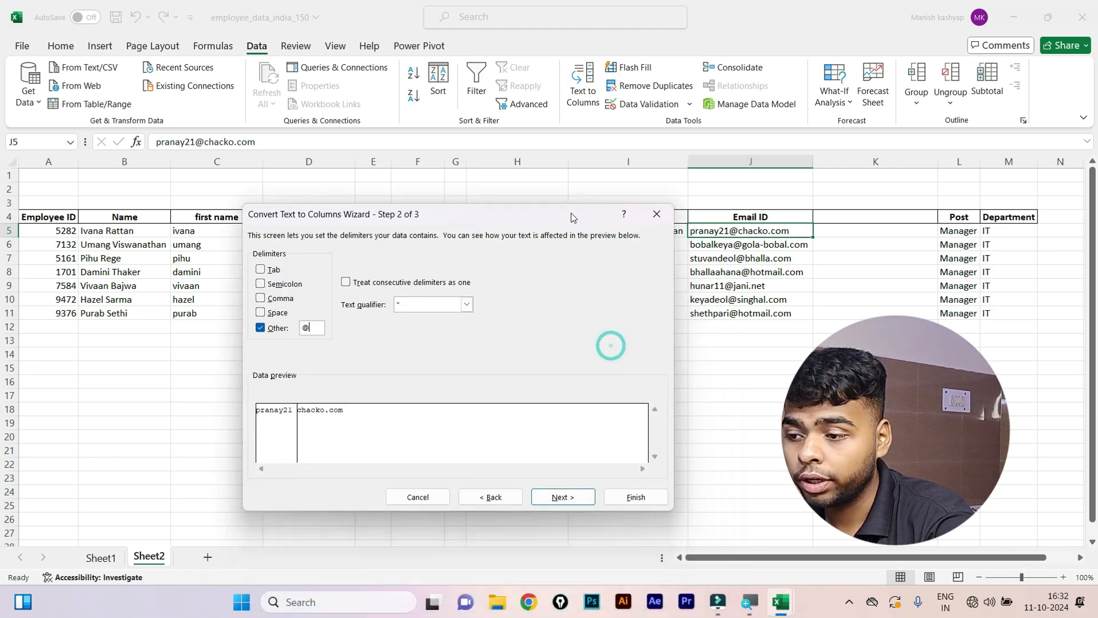
left_click(562, 497)
left_click(635, 496)
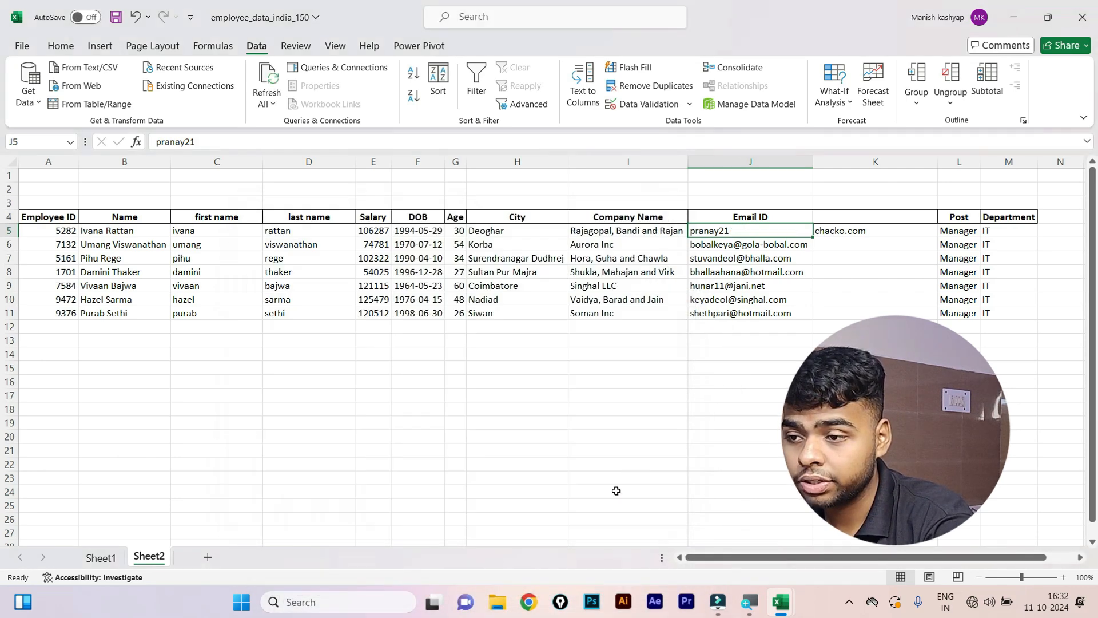
left_click(684, 394)
left_click(849, 229)
left_click_drag(852, 255, 855, 313)
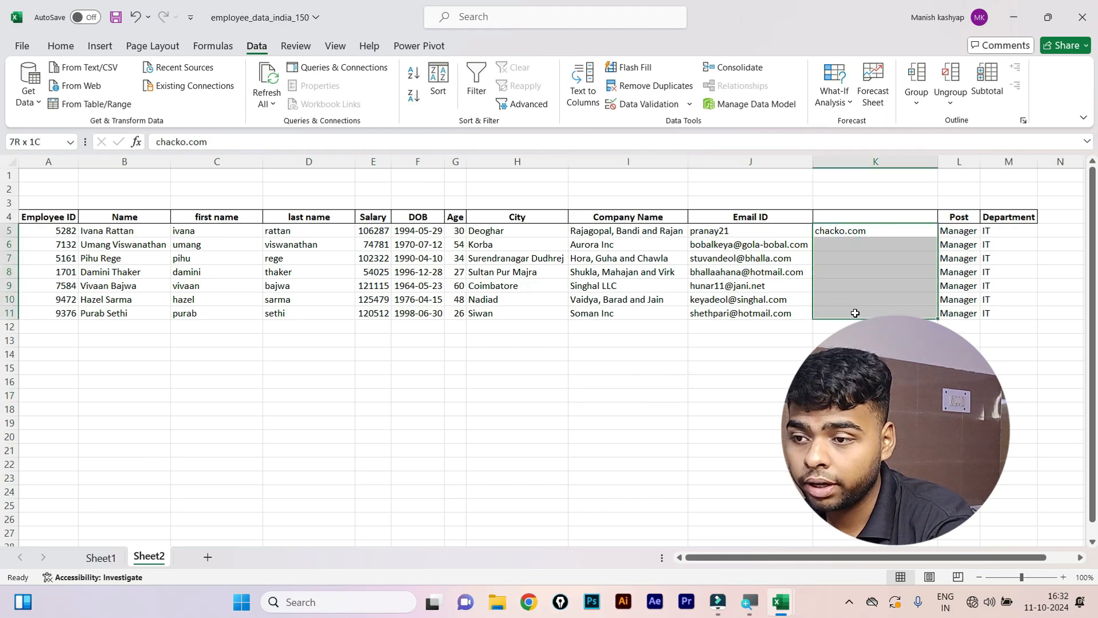
key("ctrl+v")
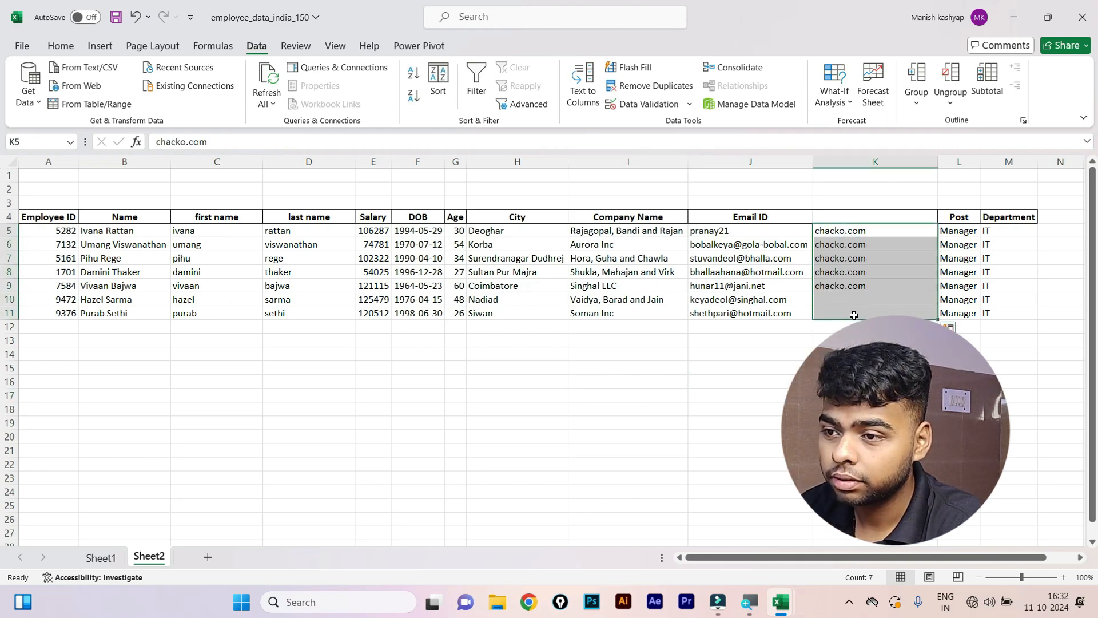
left_click(840, 326)
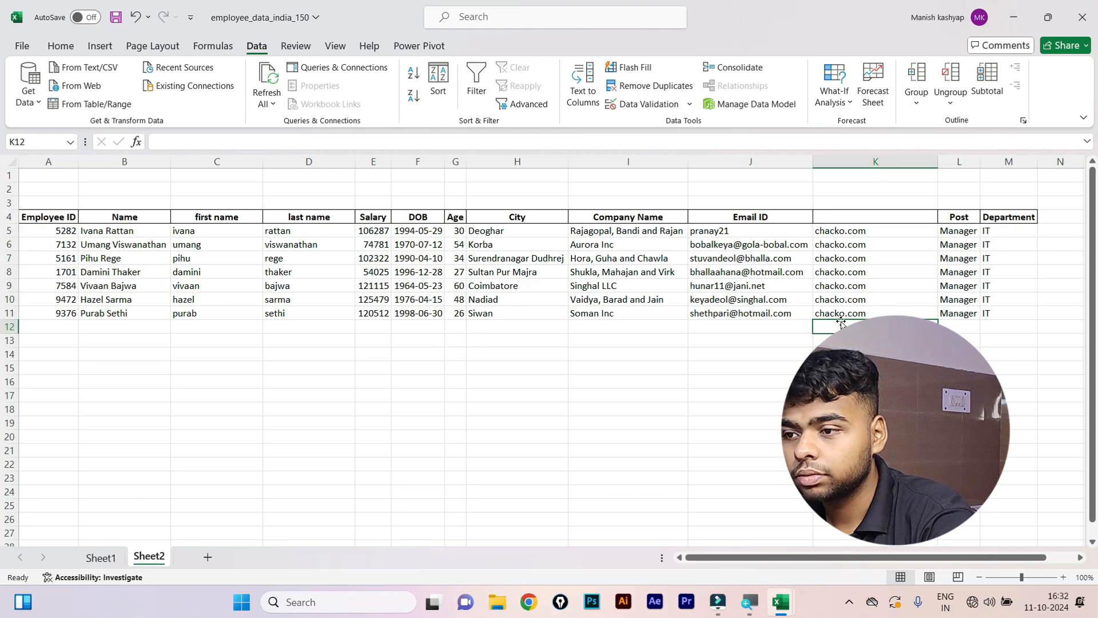
key("ctrl+z")
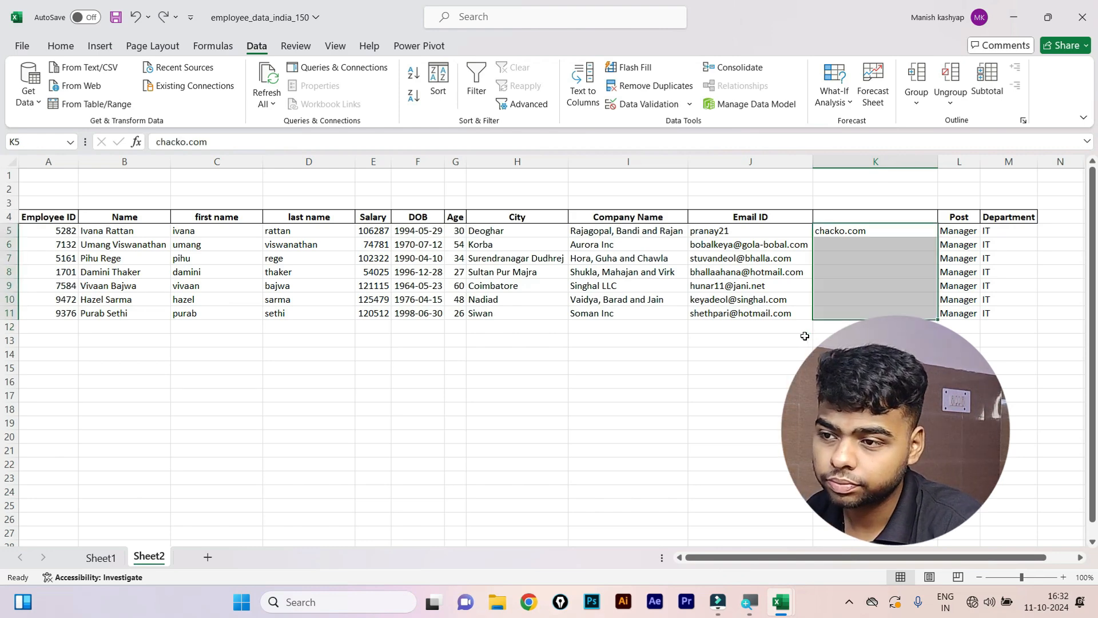
left_click(804, 337)
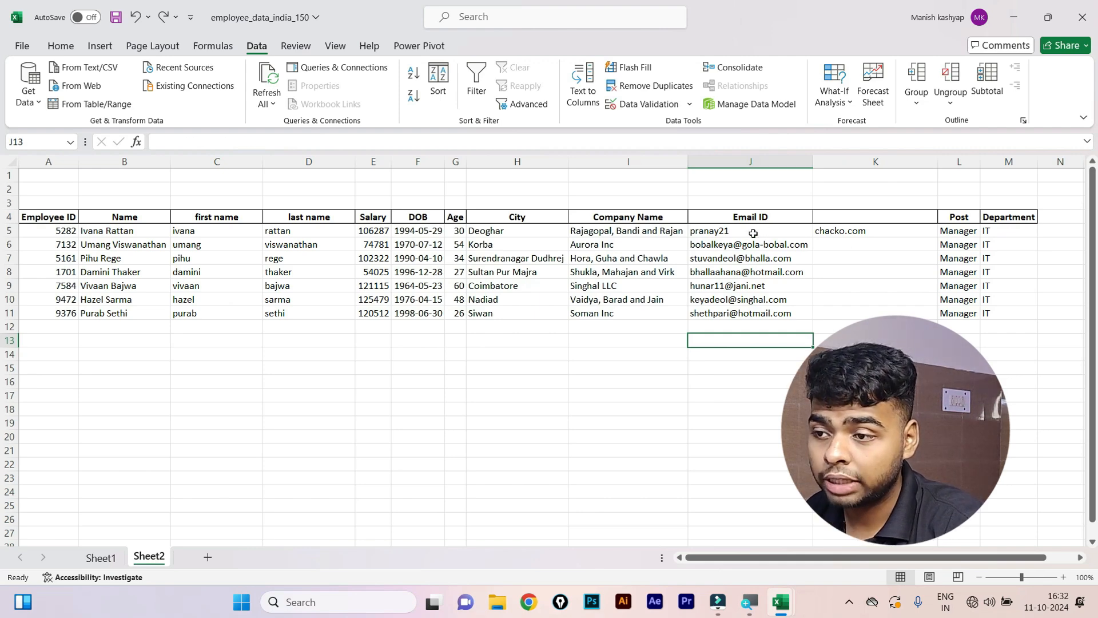
left_click_drag(753, 233, 751, 244)
left_click_drag(751, 285, 753, 311)
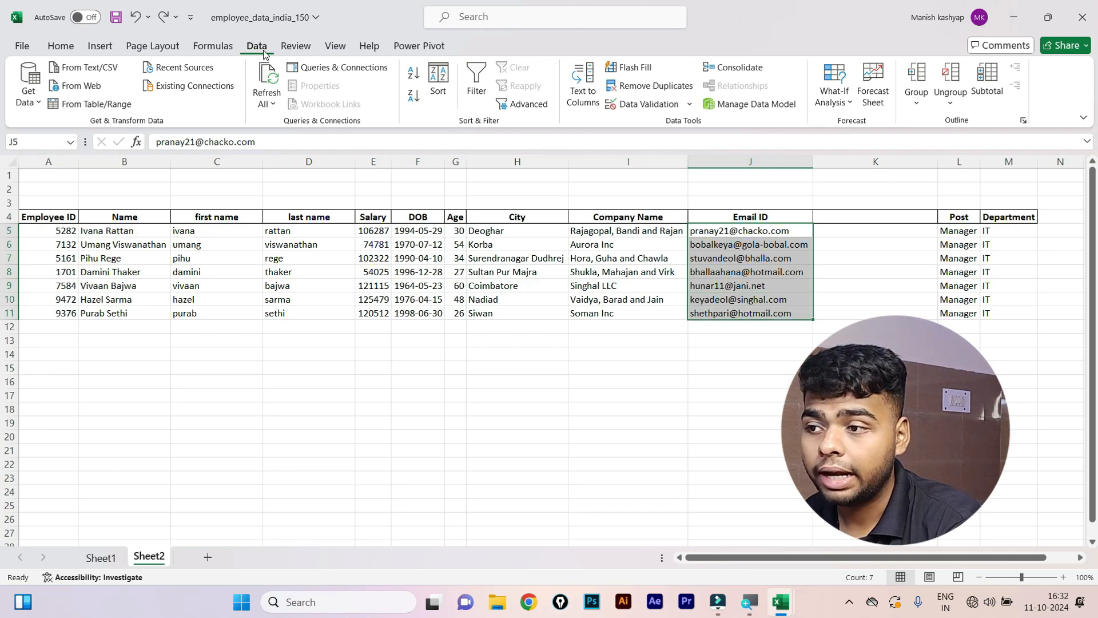
Split the Email ID addresses at the @ sign with Text to Columns and inspect the domain in K5.
left_click(583, 83)
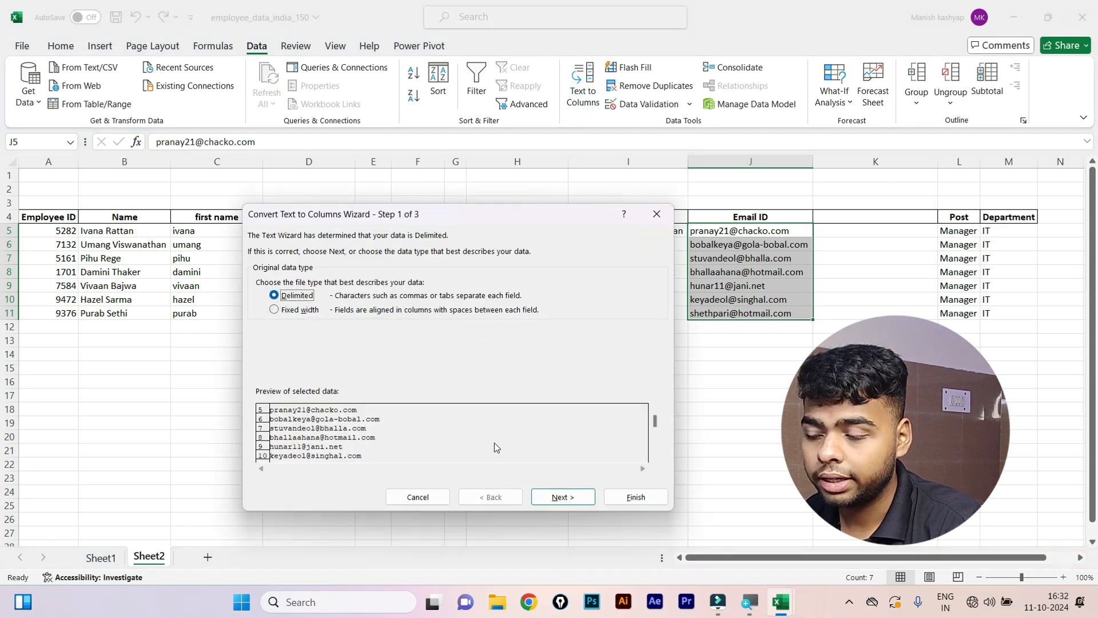
left_click(561, 497)
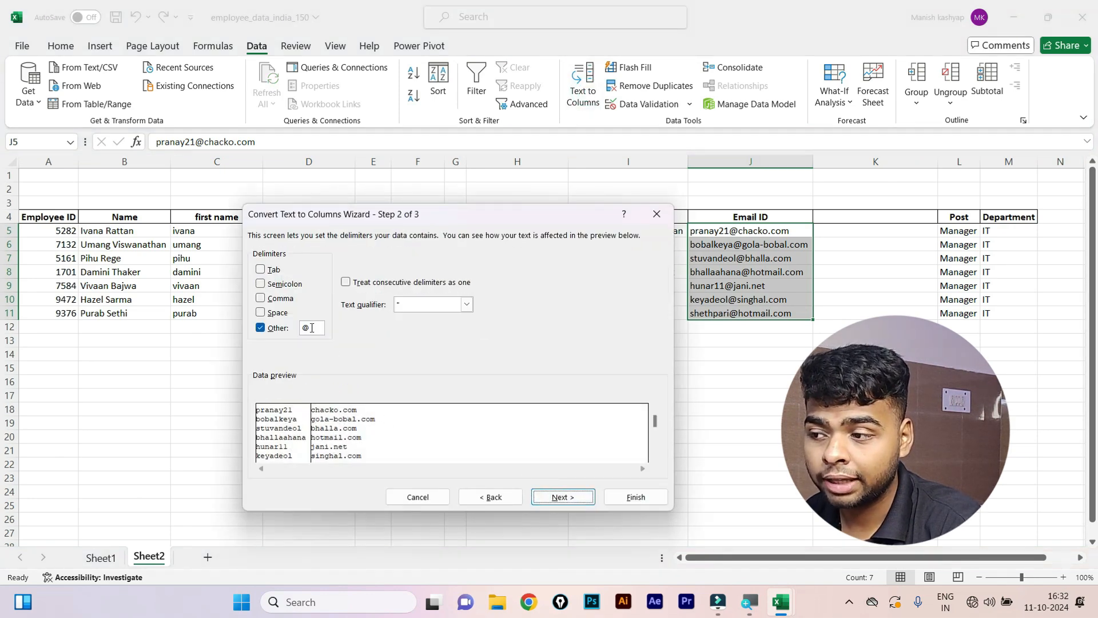
left_click(565, 496)
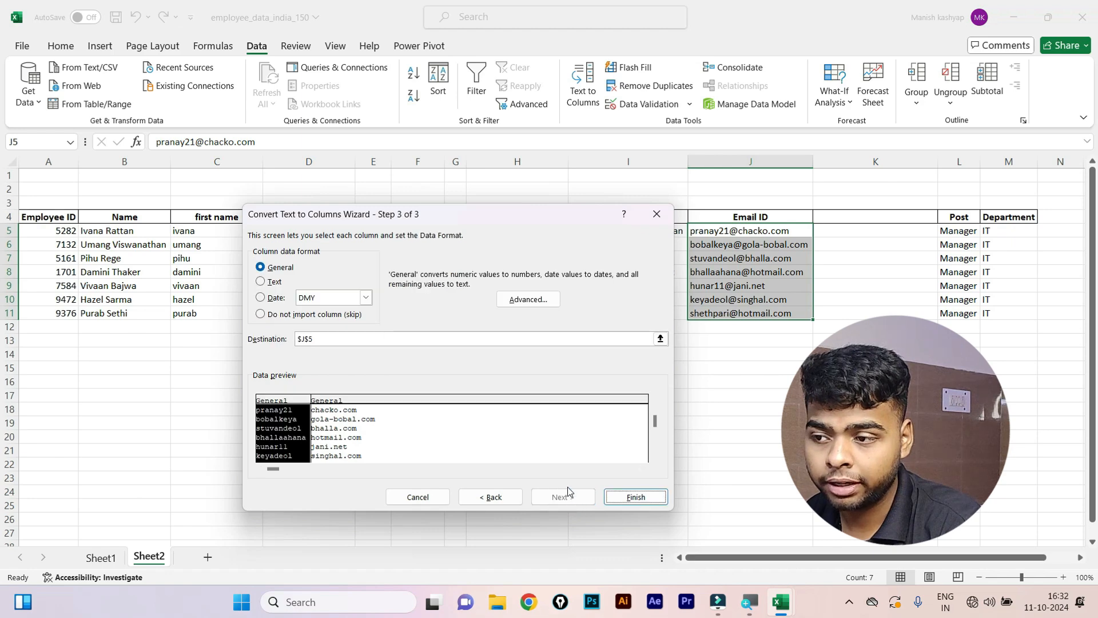
left_click(629, 496)
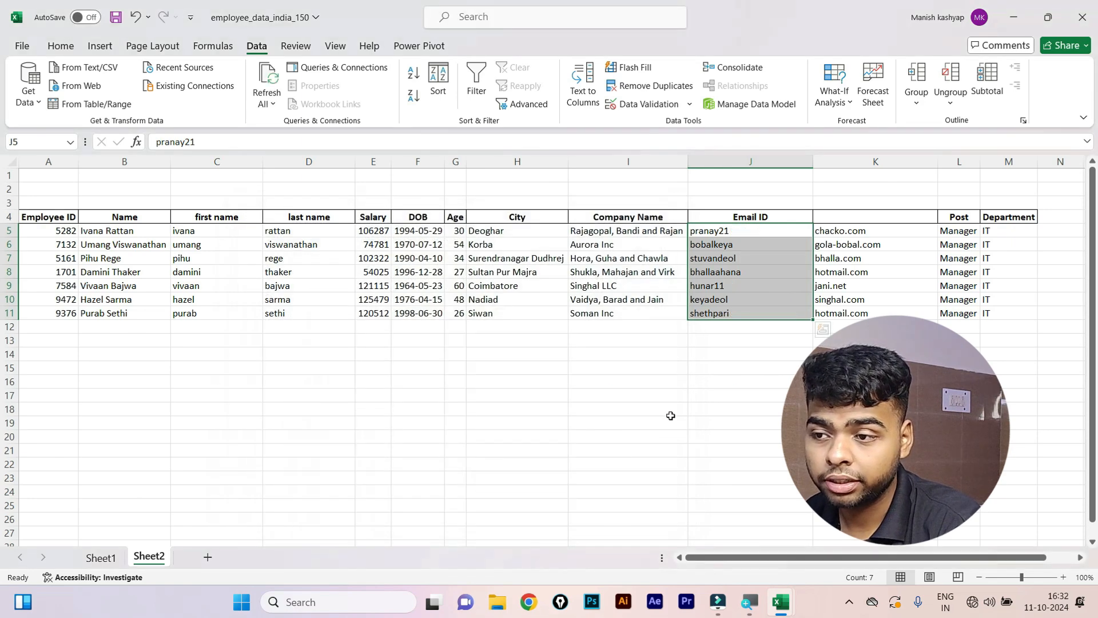
left_click(669, 414)
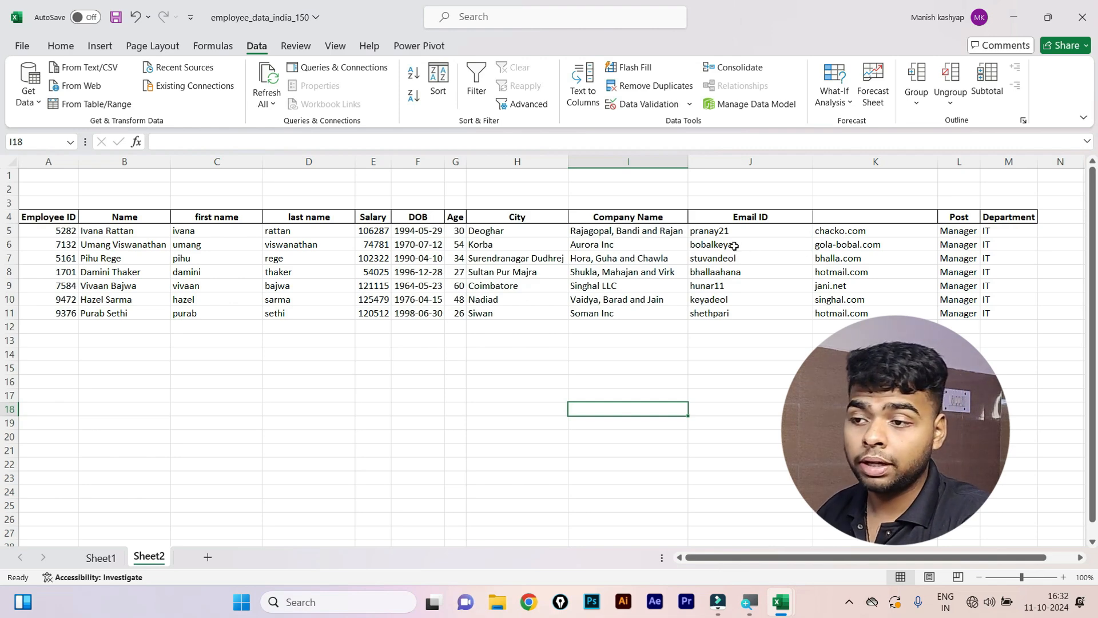
left_click(865, 232)
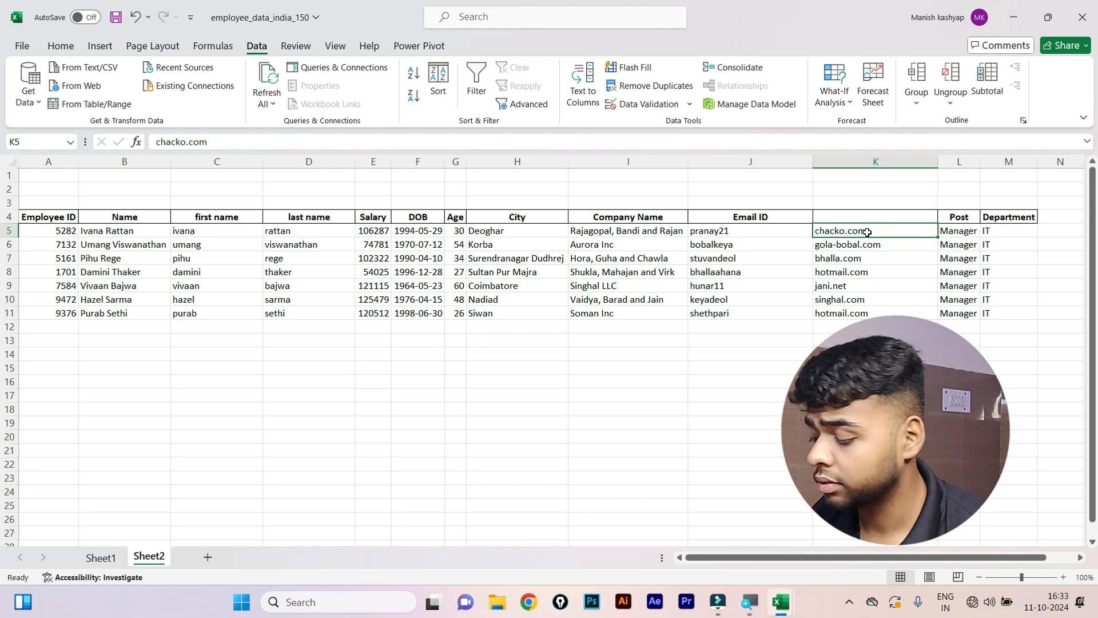
Undo the split to restore full email addresses and remove the empty column K.
key("ctrl+z")
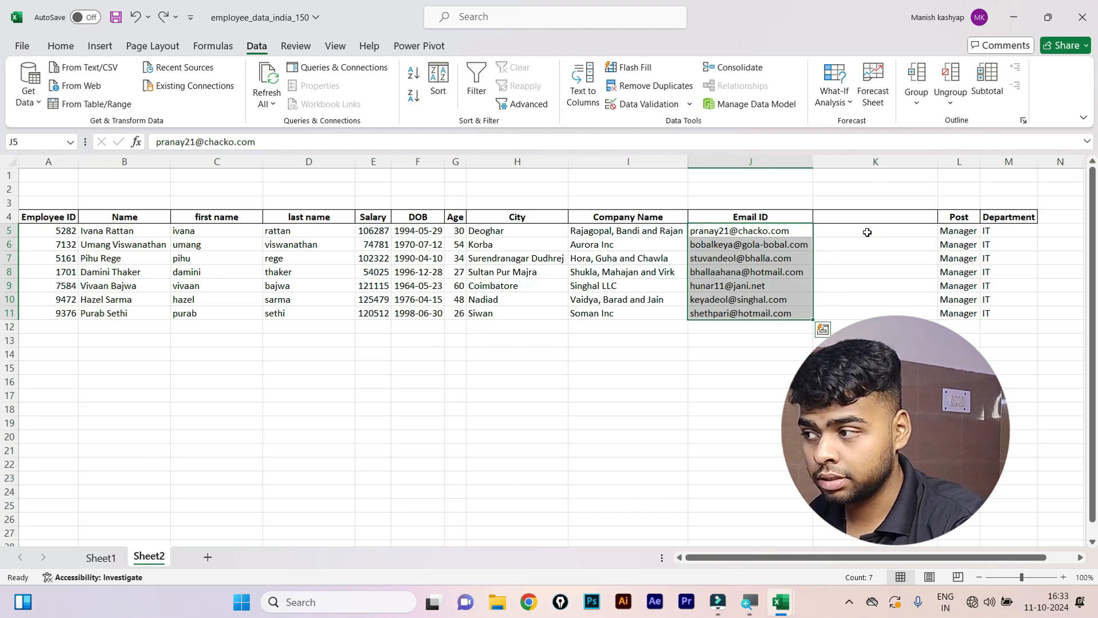
key("ctrl+z")
left_click(504, 450)
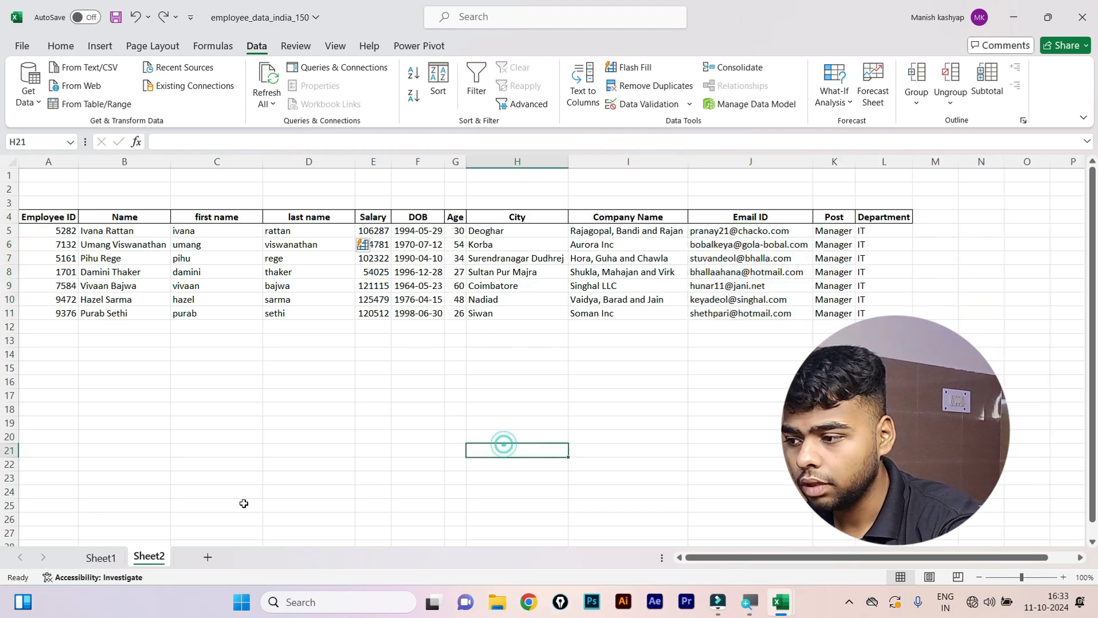
Add a new blank Sheet3 to the workbook.
left_click(213, 558)
scroll(97, 275, "up", 3)
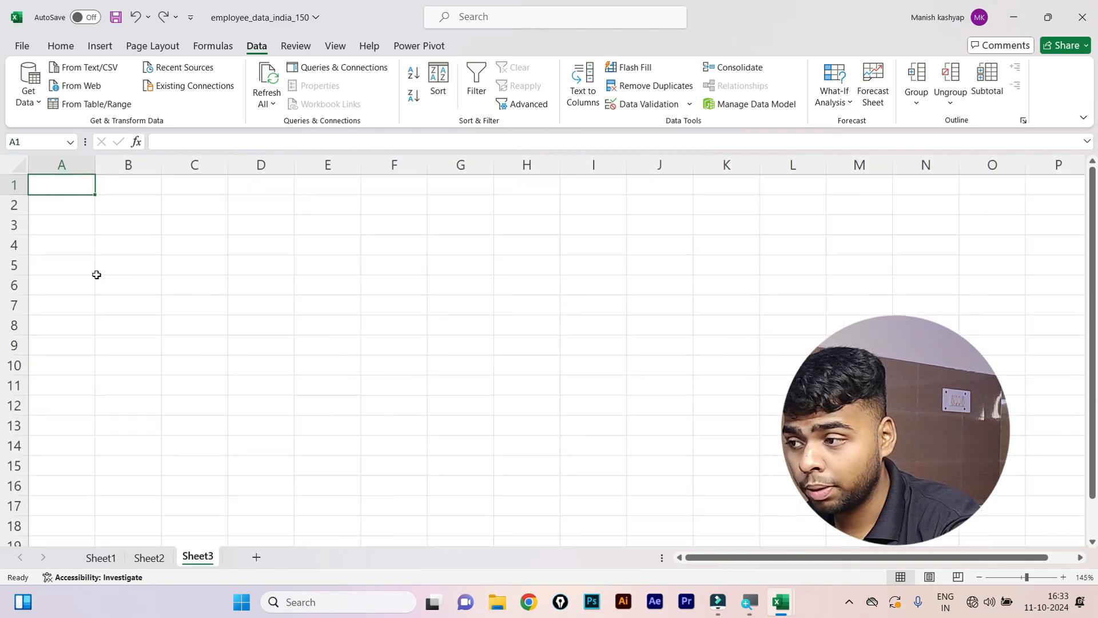
scroll(96, 274, "up", 1)
Enter five lowercase sample full names in cells A6 through A10.
left_click(74, 288)
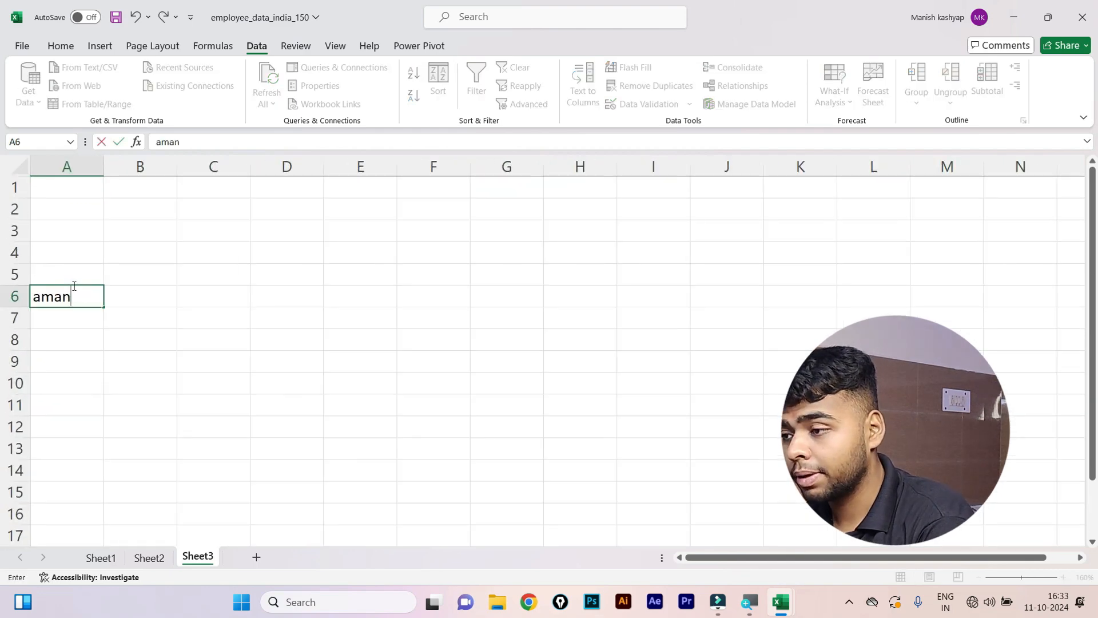
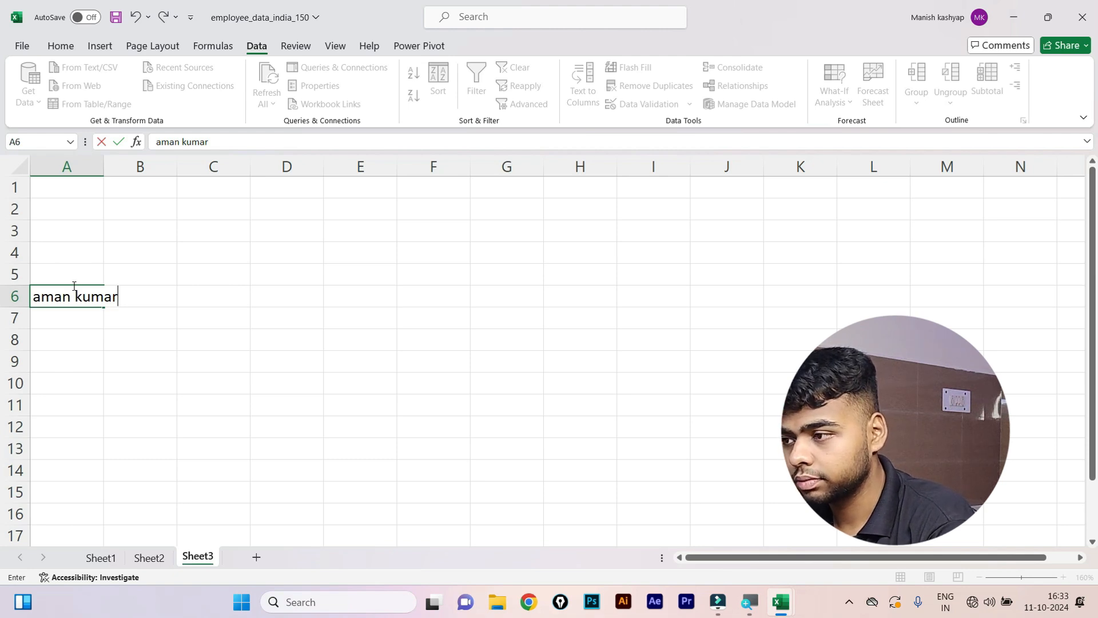
key("Return")
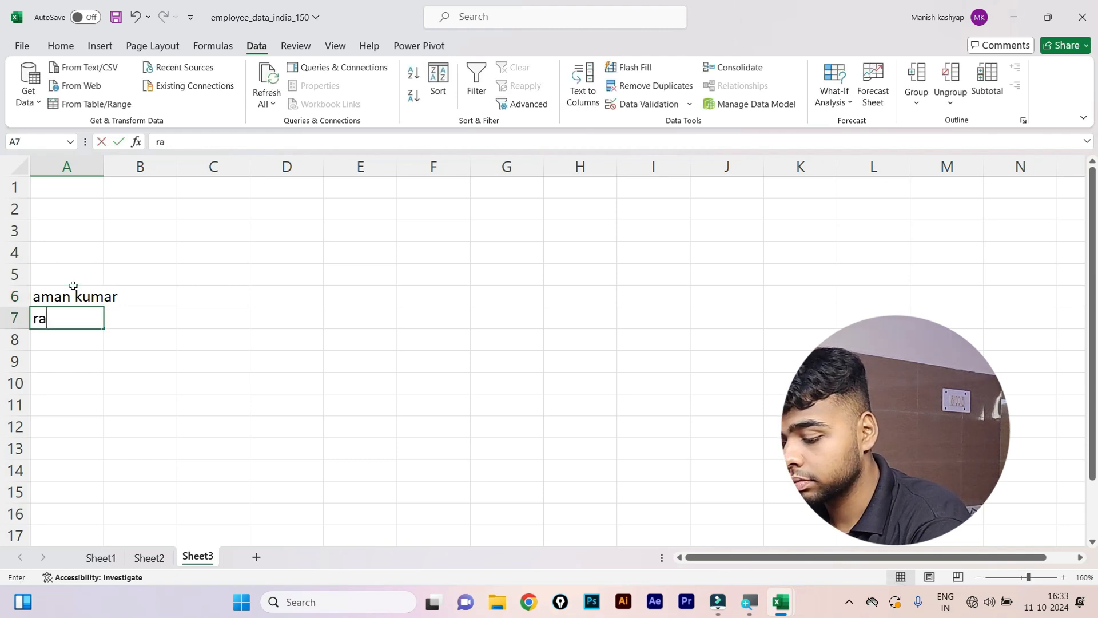
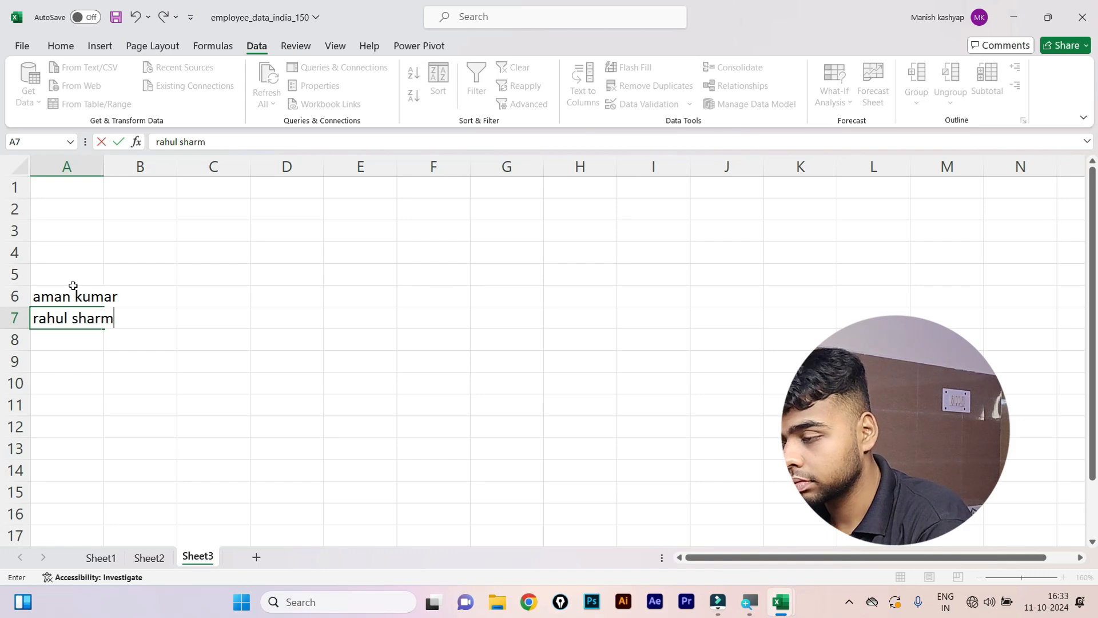
key("Return")
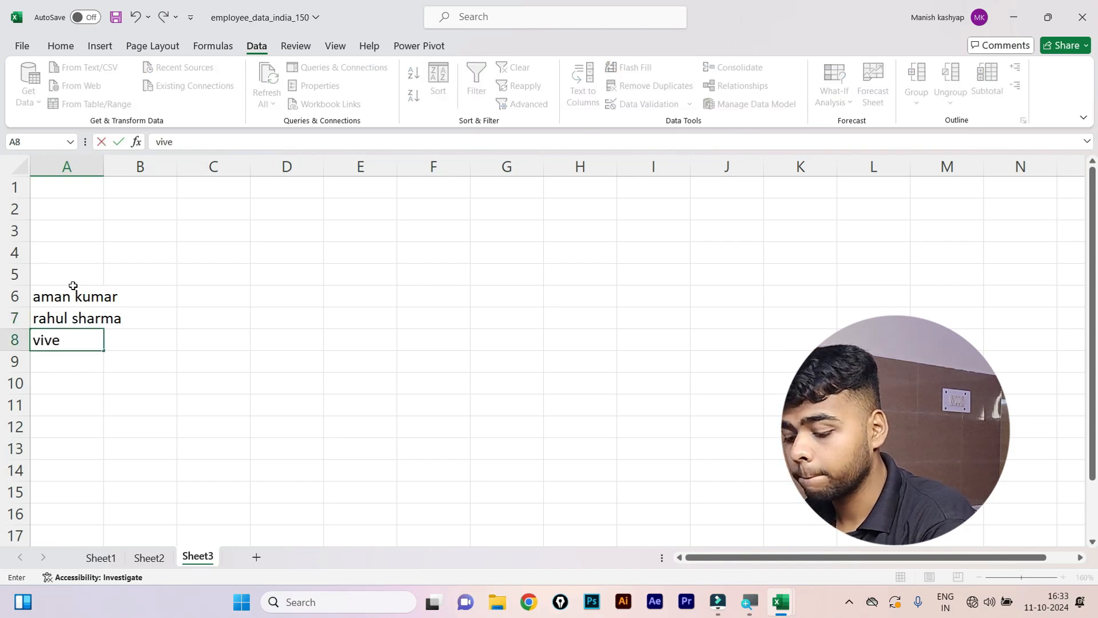
key("Return")
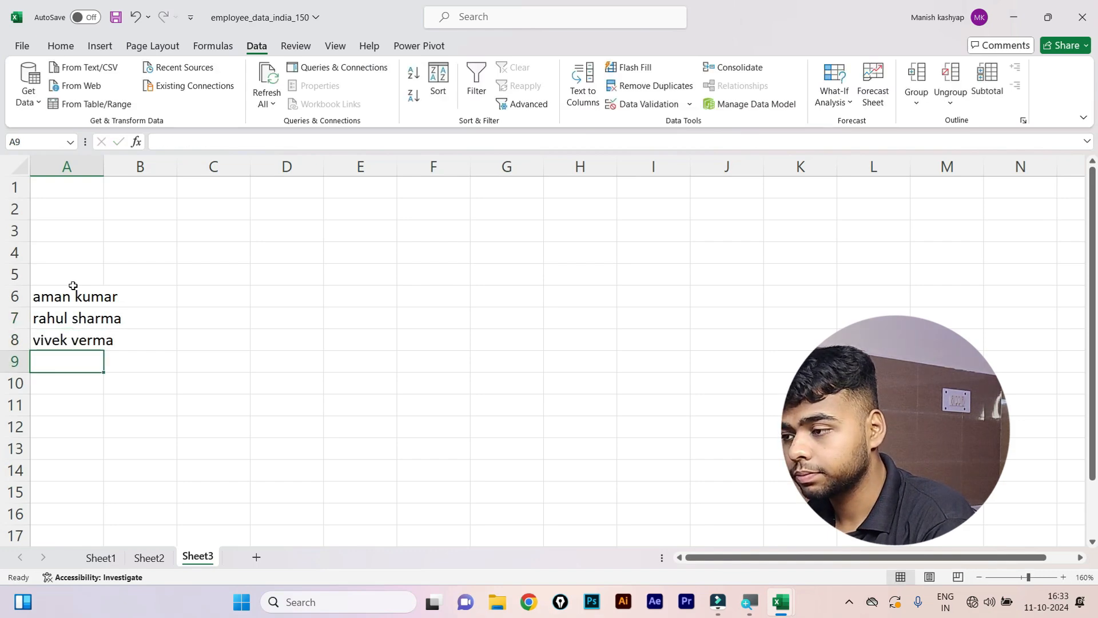
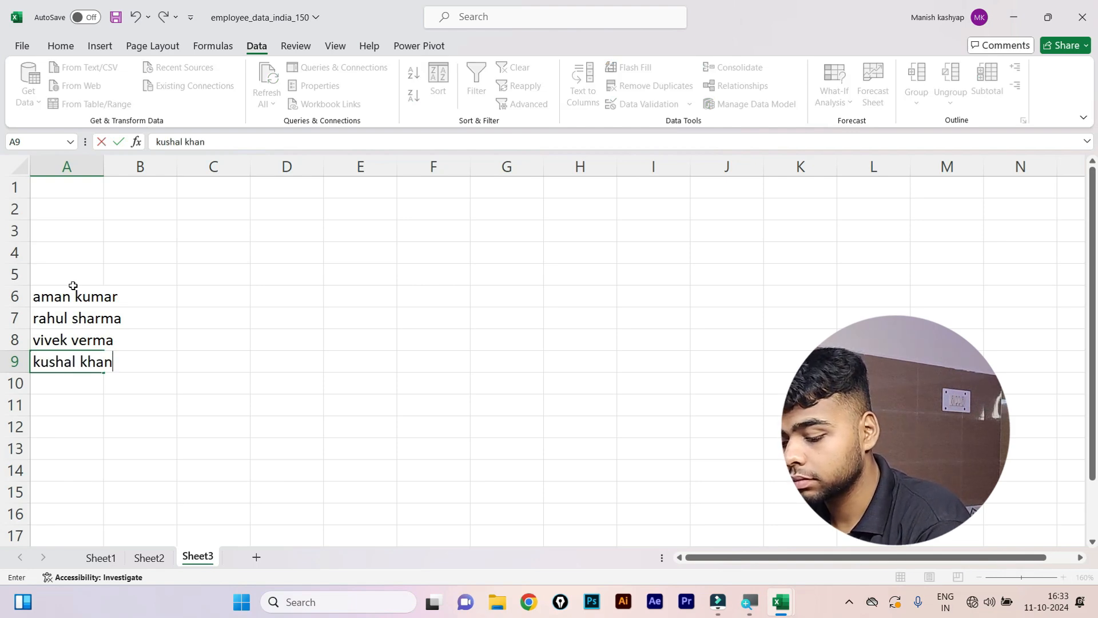
key("Return")
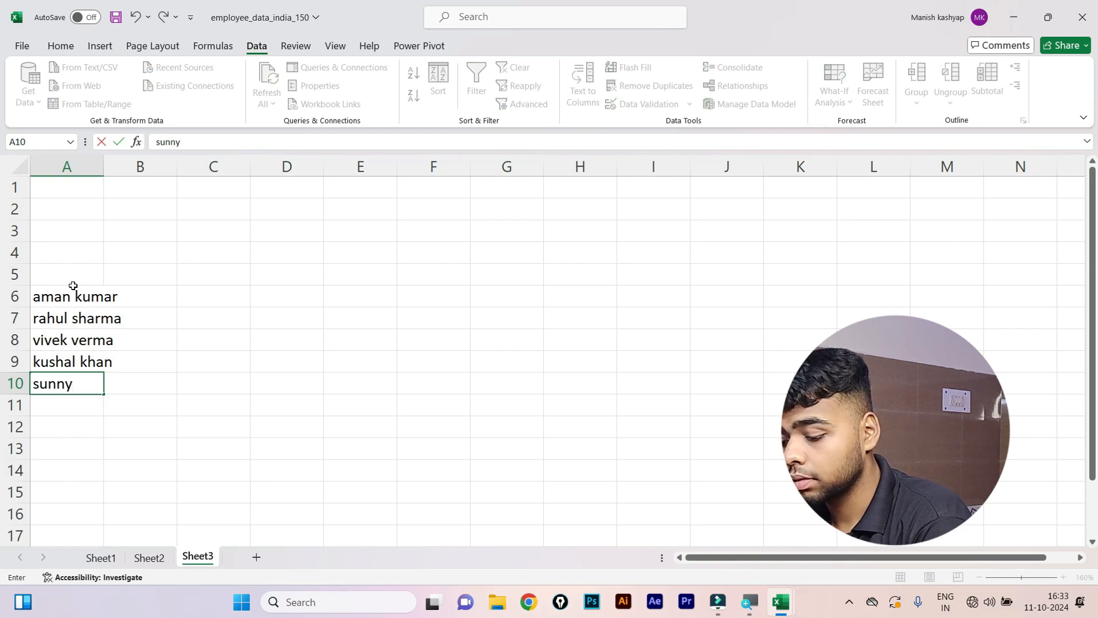
key("Return")
key("Up")
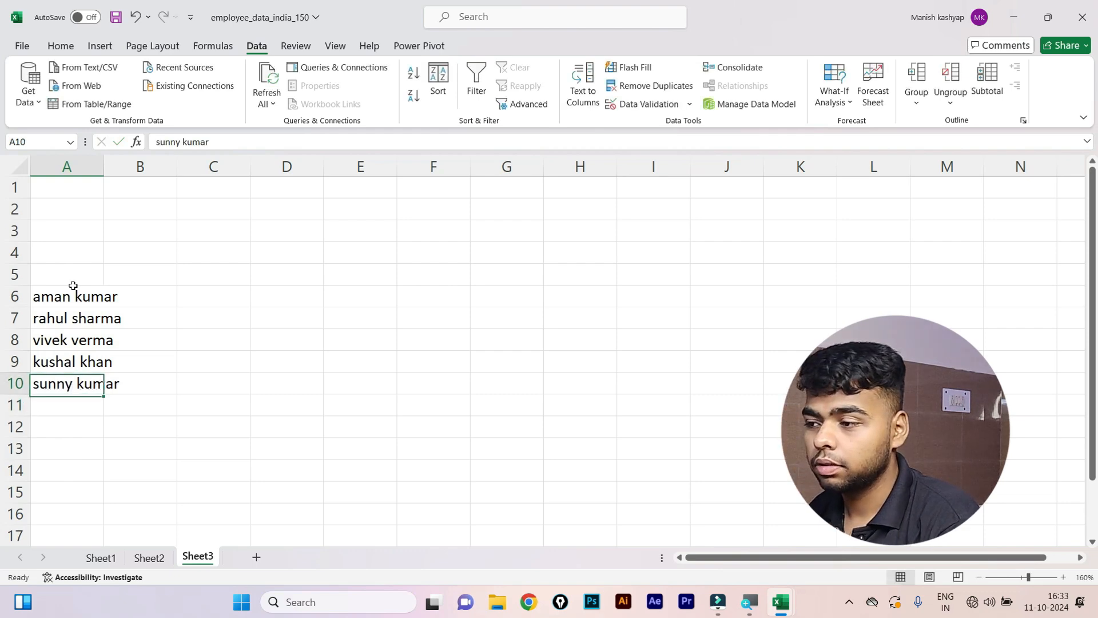
key("Up")
key("Up")
key("Up")
key("Up")
key("alt")
AutoFit column A width to the longest name using Alt+H, O, I.
key("h")
key("o")
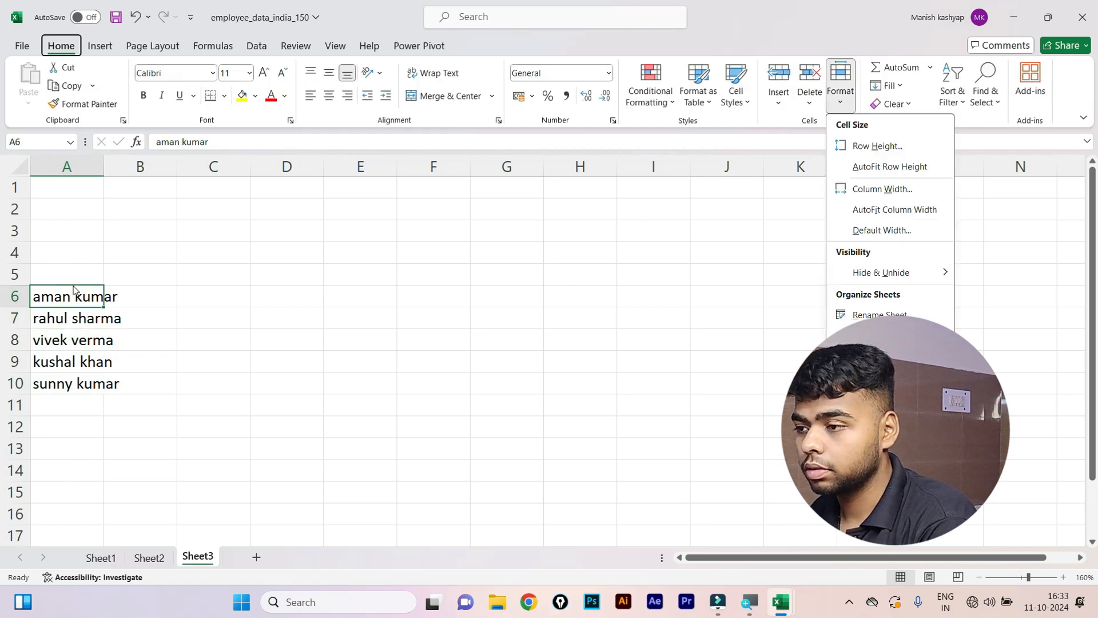
key("i")
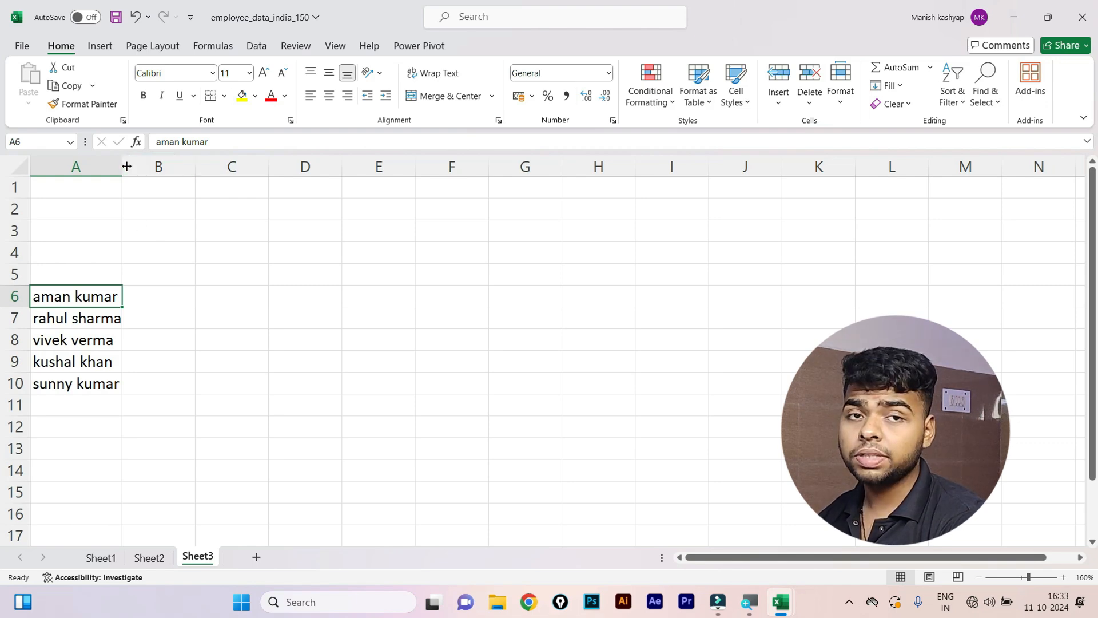
left_click_drag(121, 173, 104, 173)
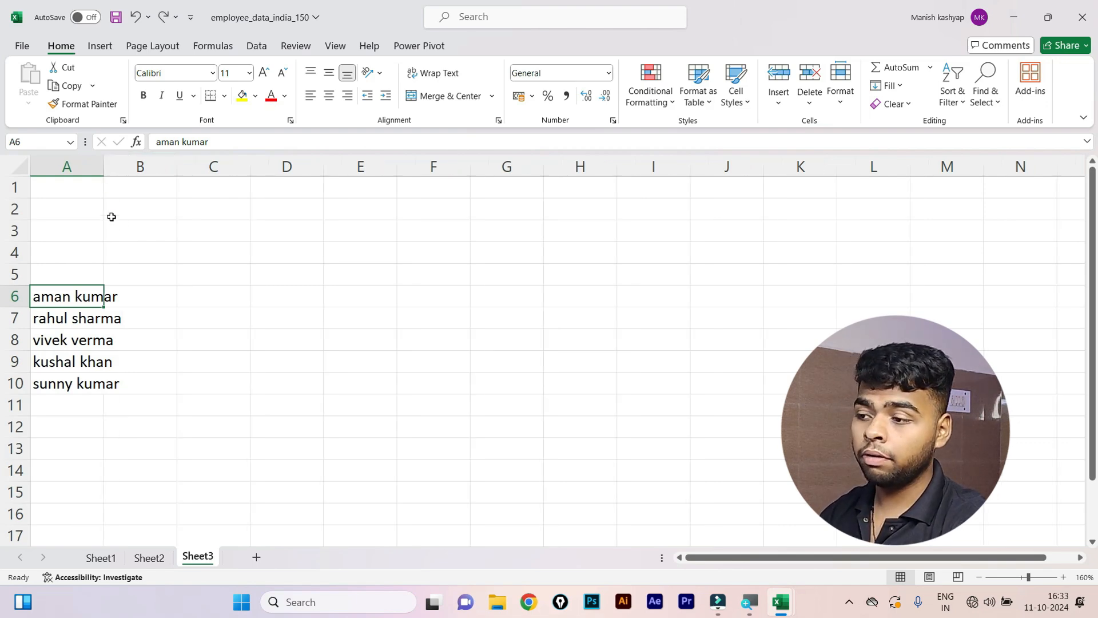
left_click(70, 313)
left_click(205, 272)
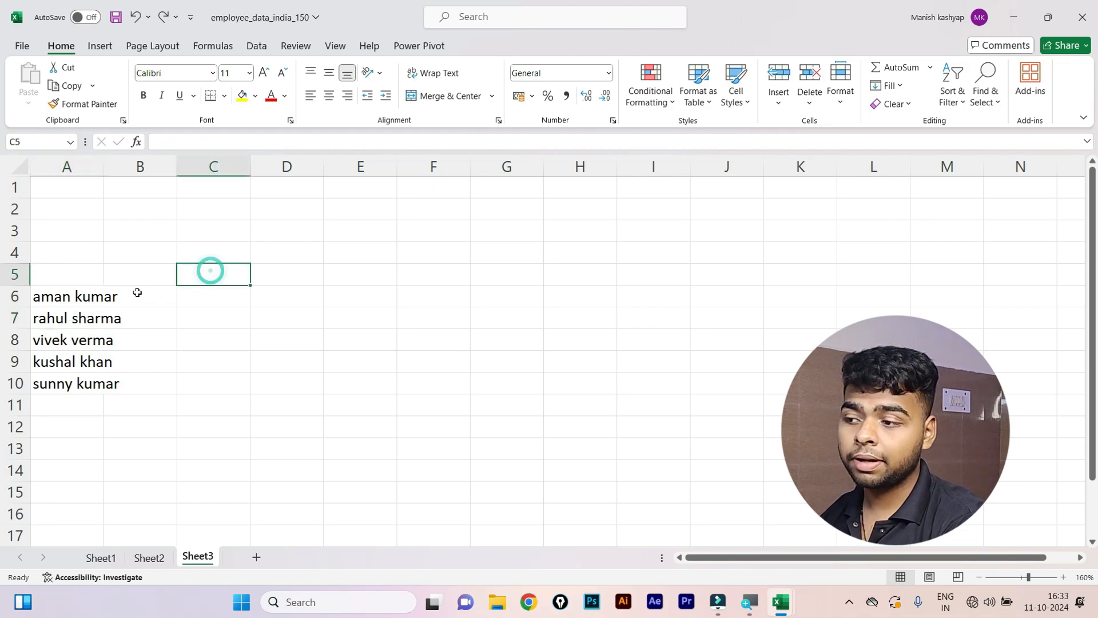
left_click(86, 295)
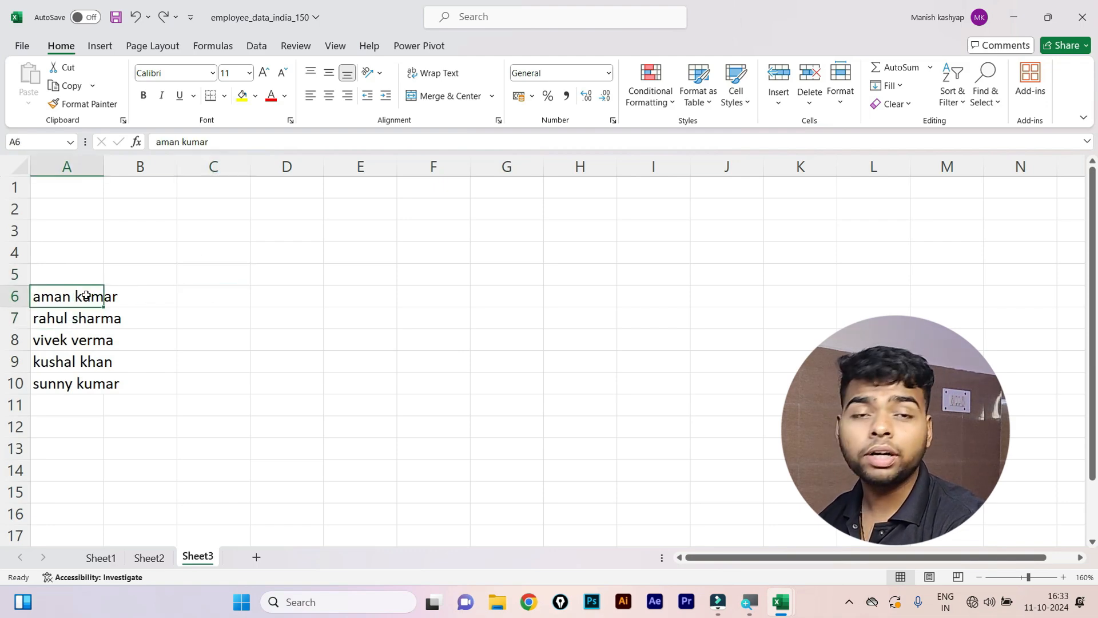
key("alt+h")
key("o")
key("i")
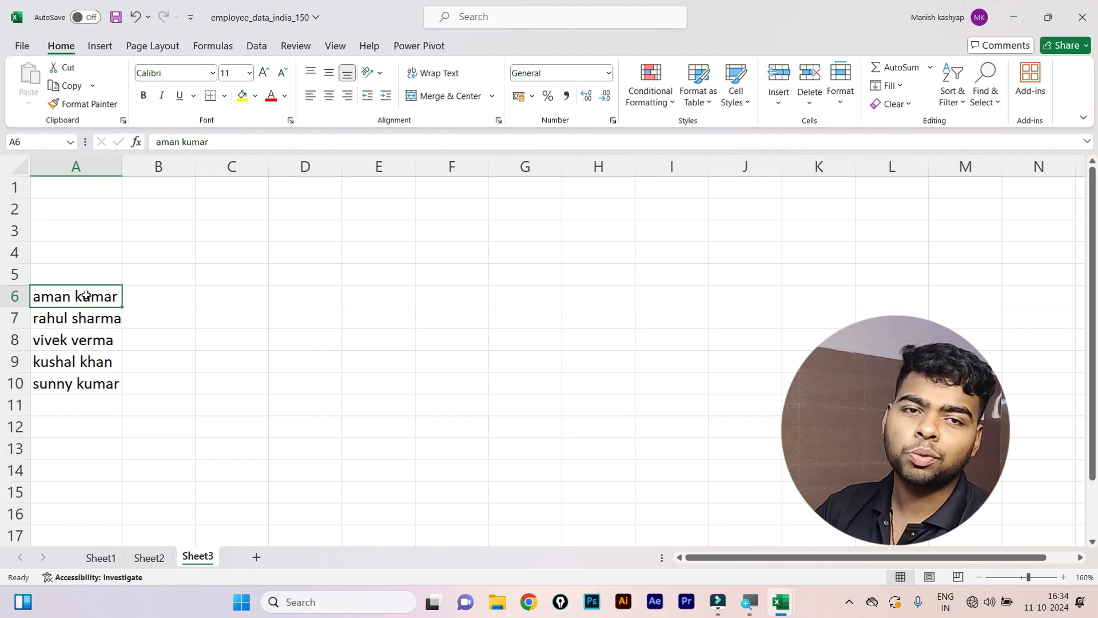
Type the first name and surname example in B6 and C6, then Flash Fill first names into B6:B10.
left_click(167, 296)
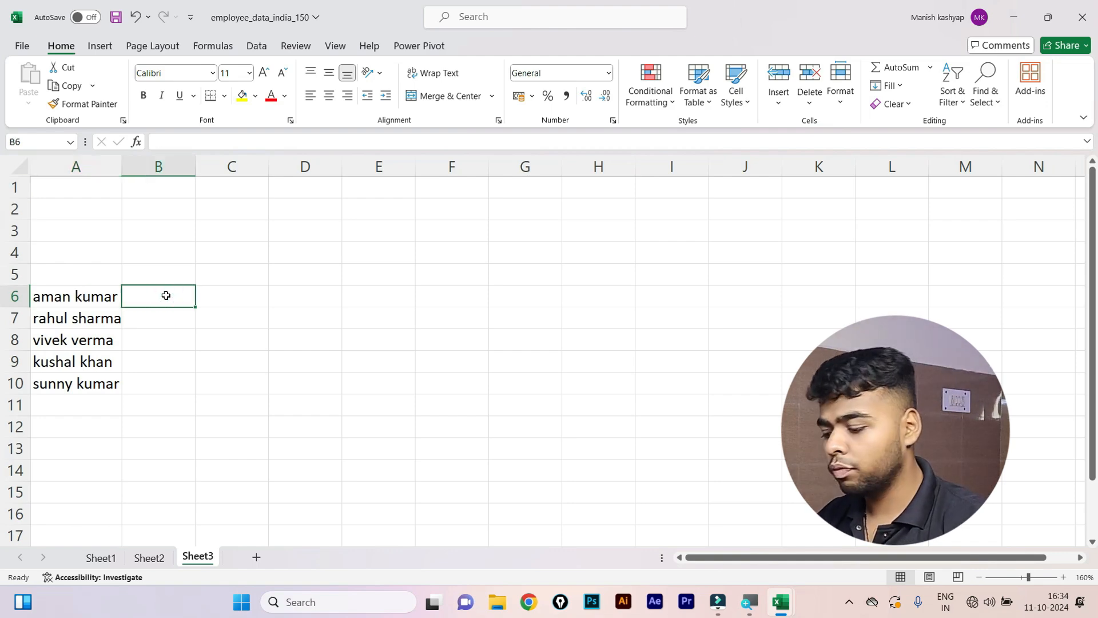
key("Tab")
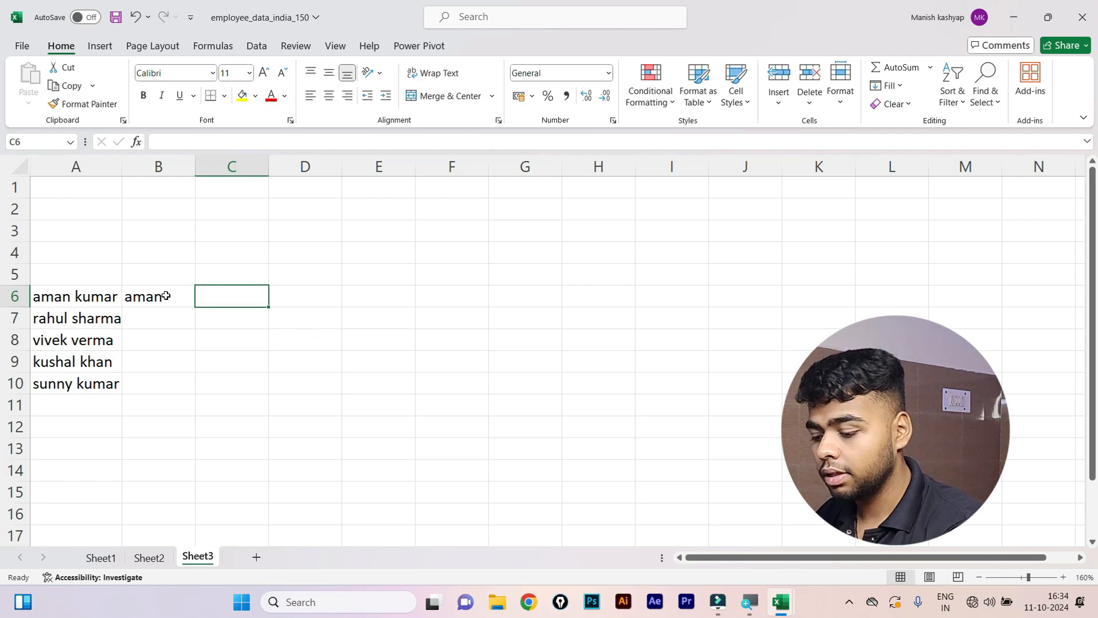
key("Return")
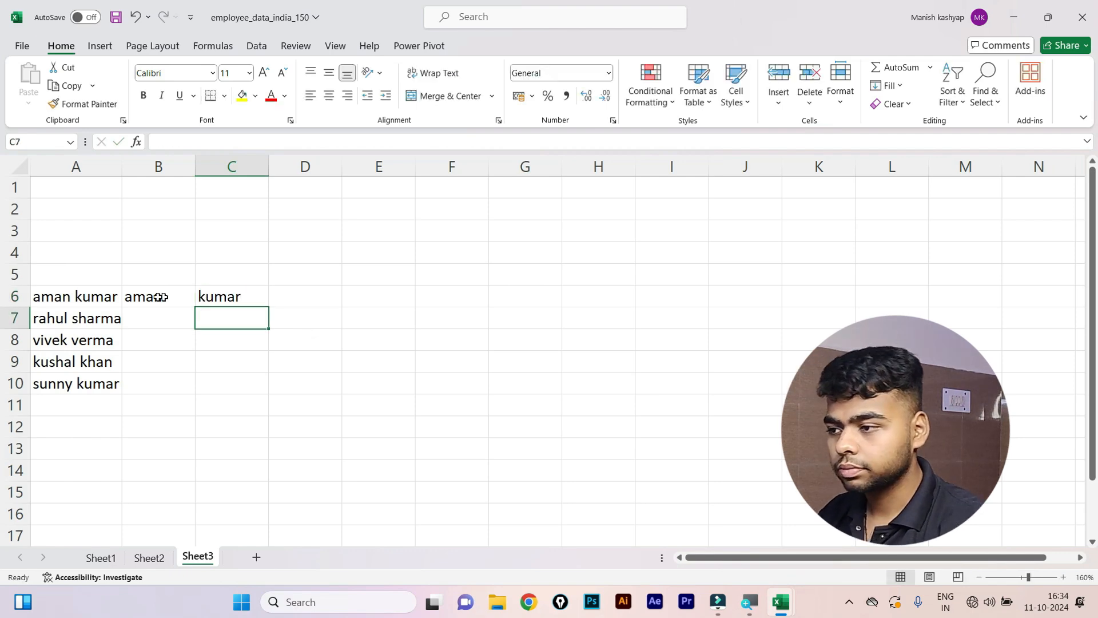
left_click_drag(162, 297, 185, 379)
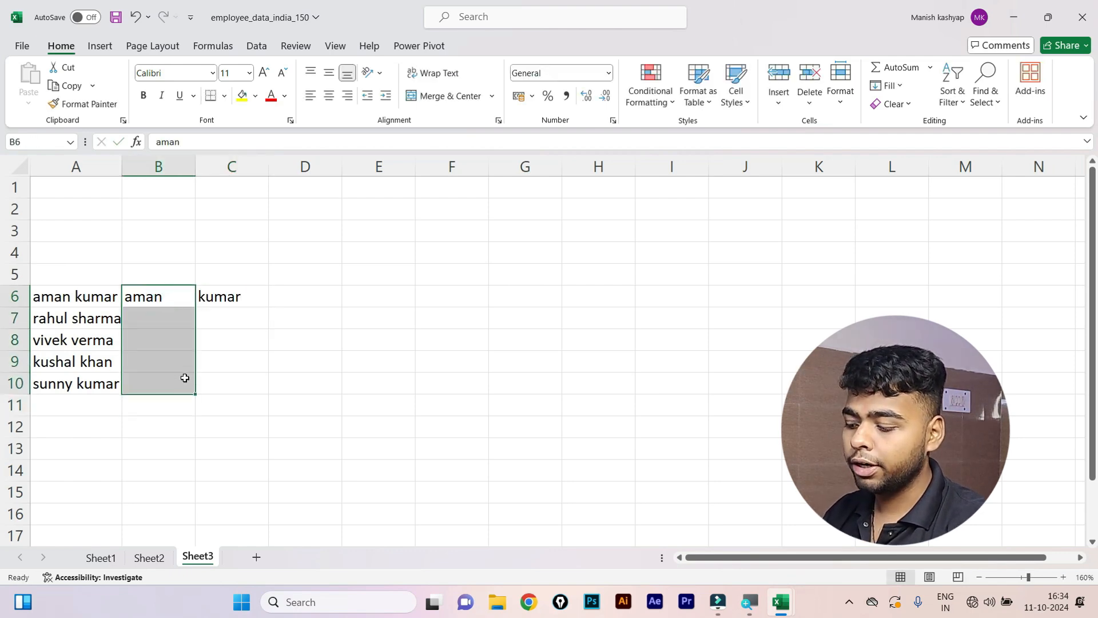
key("ctrl+e")
Flash Fill the surnames into C6:C10 and check the filled results.
left_click_drag(231, 298, 247, 380)
key("ctrl+e")
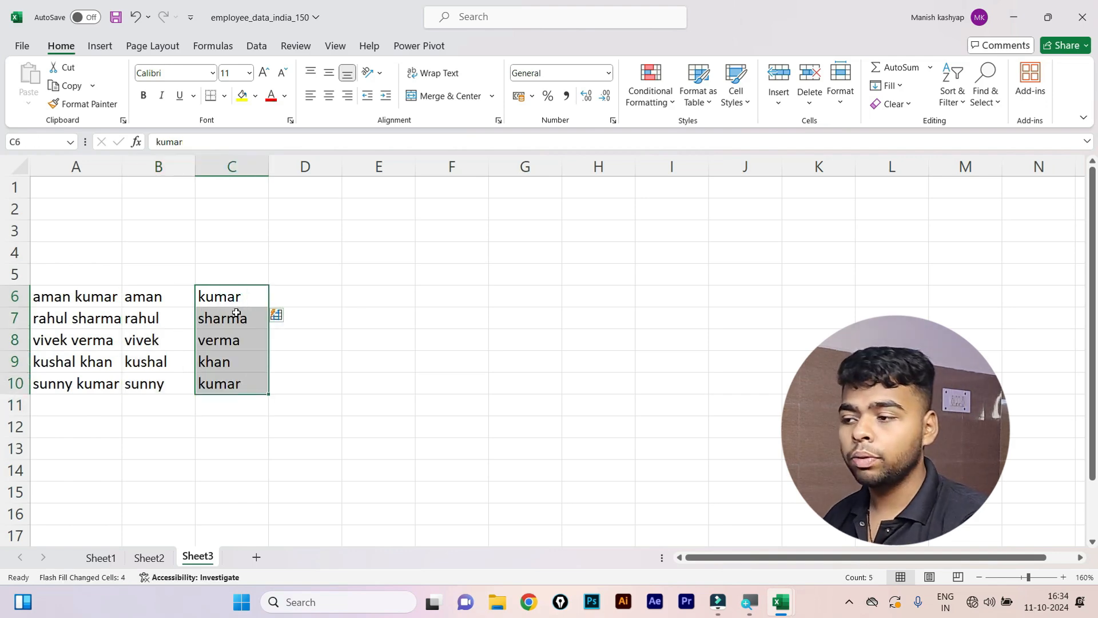
left_click(319, 287)
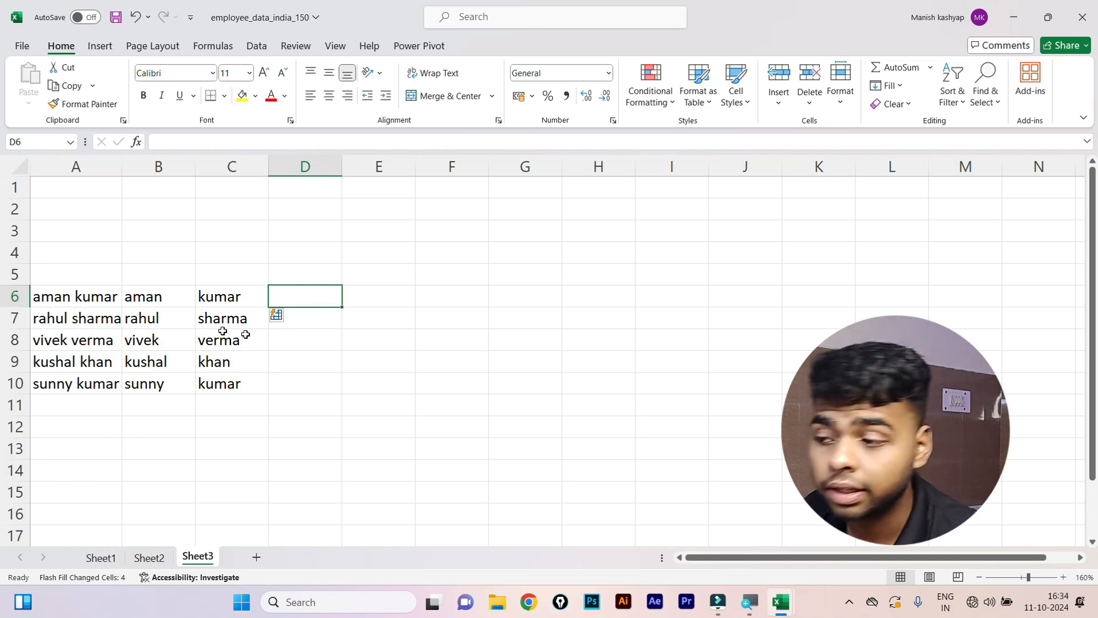
left_click(181, 313)
left_click(206, 291)
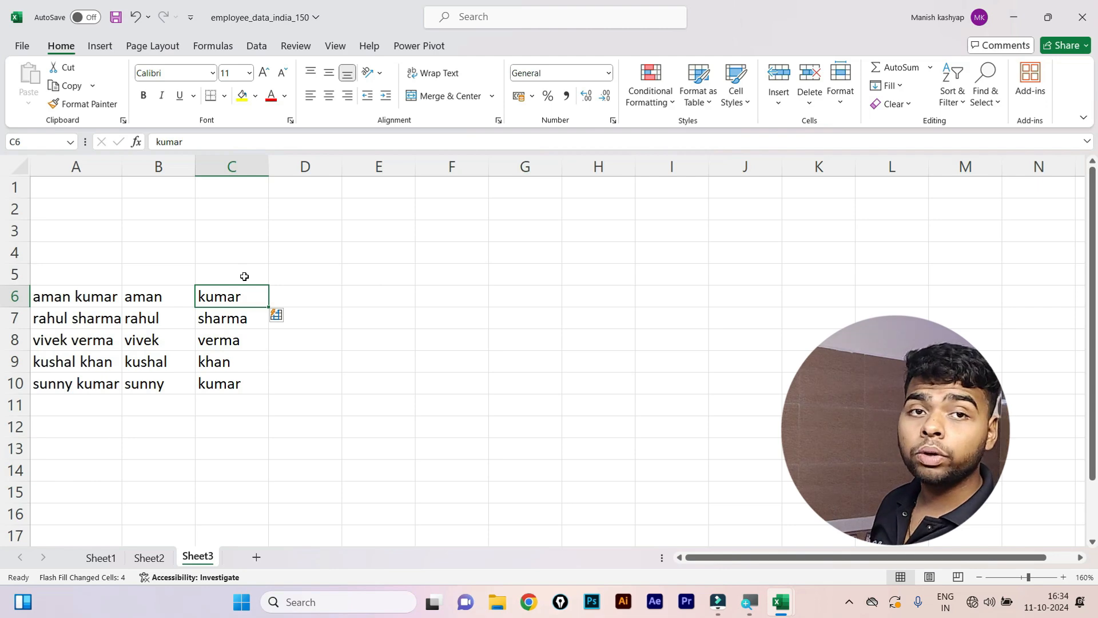
left_click_drag(239, 306, 243, 378)
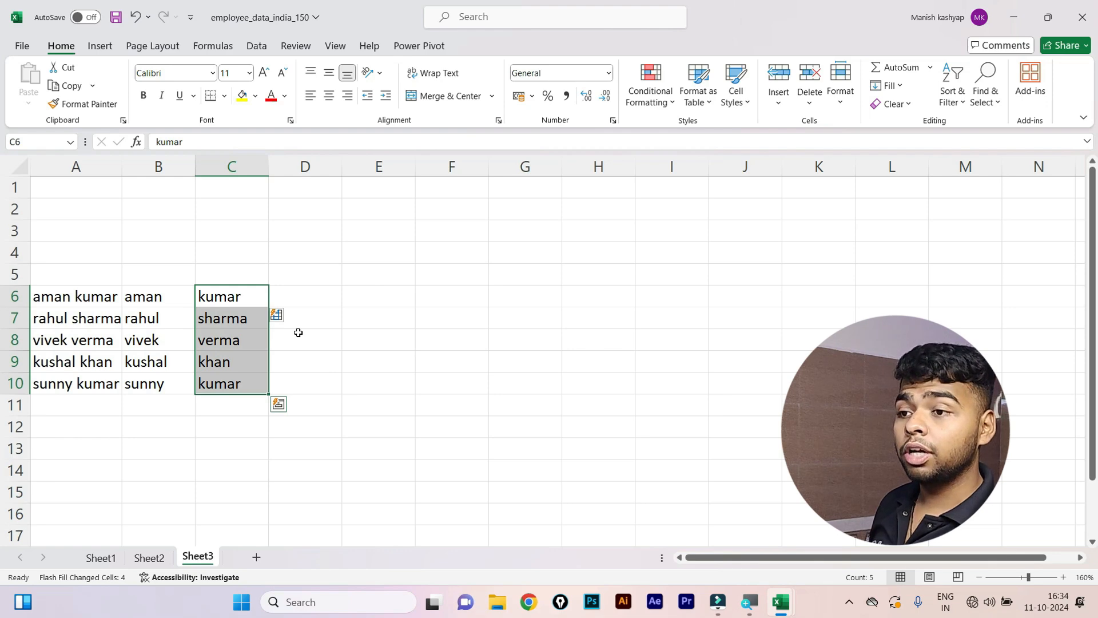
left_click(257, 47)
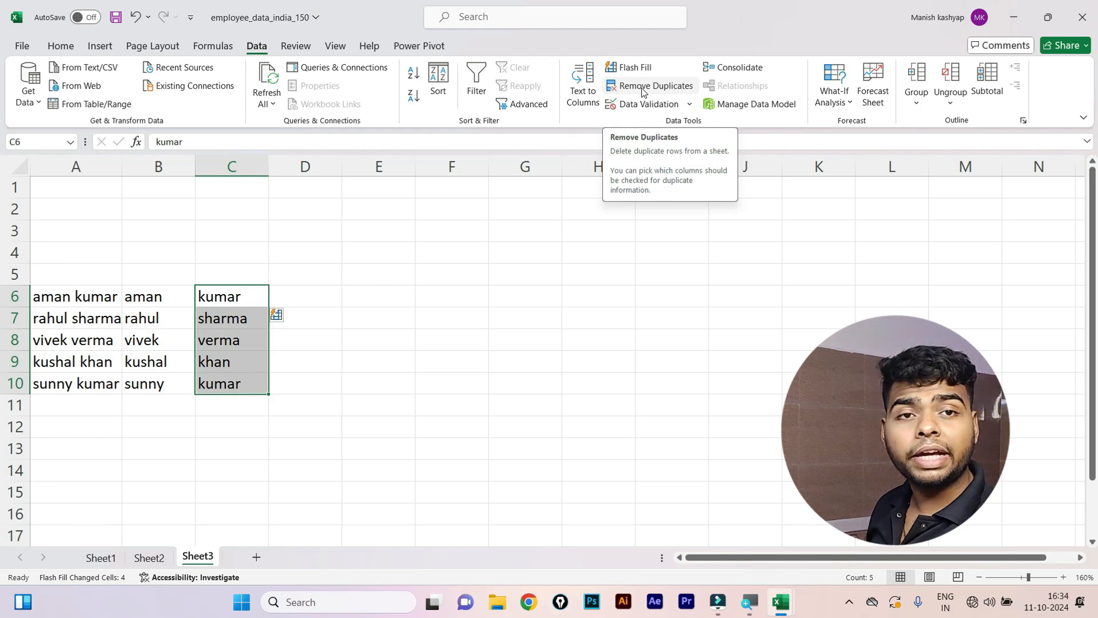
left_click(643, 93)
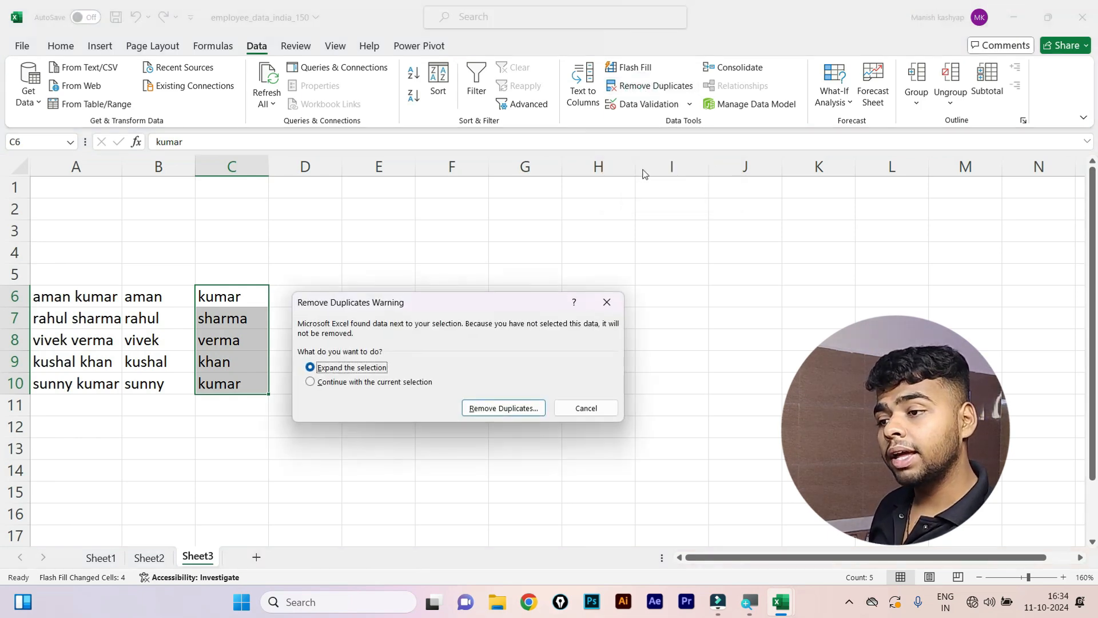
left_click(309, 382)
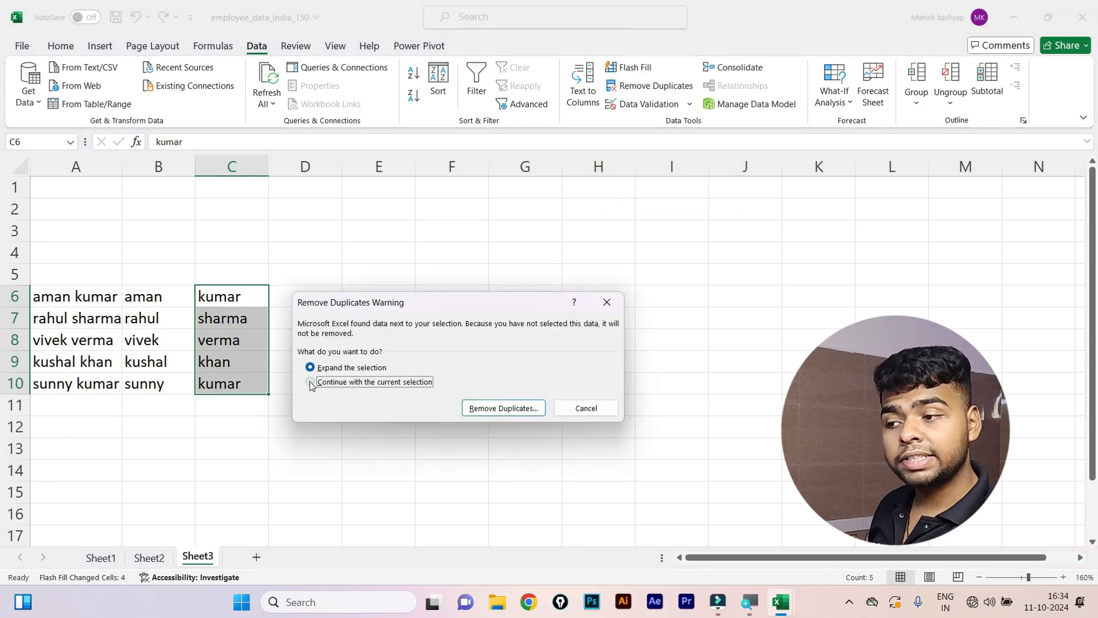
left_click(496, 410)
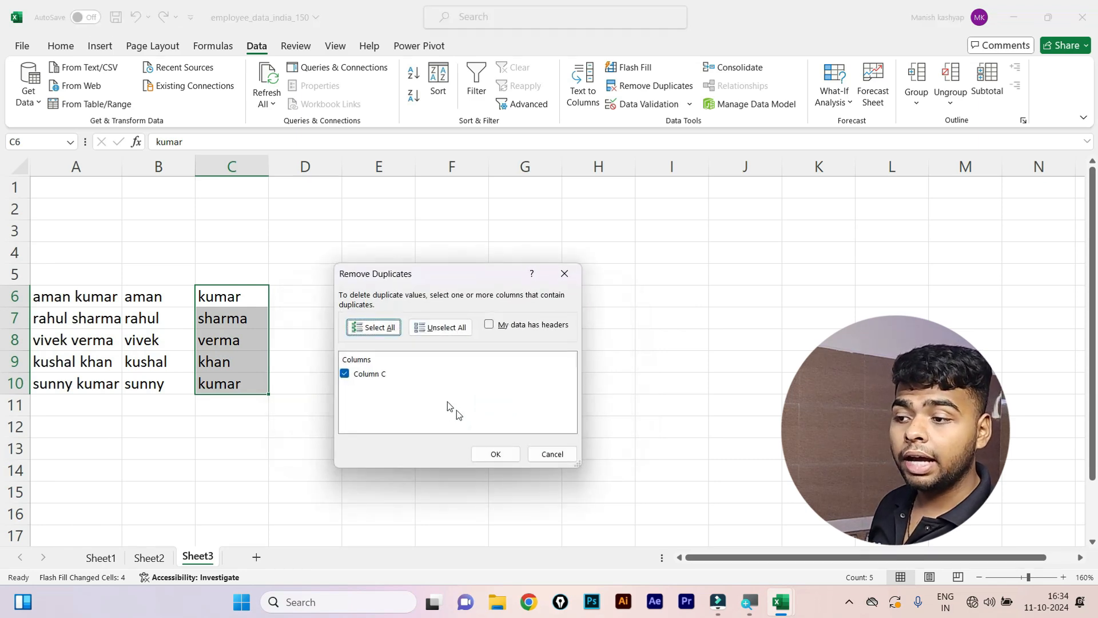
left_click(495, 455)
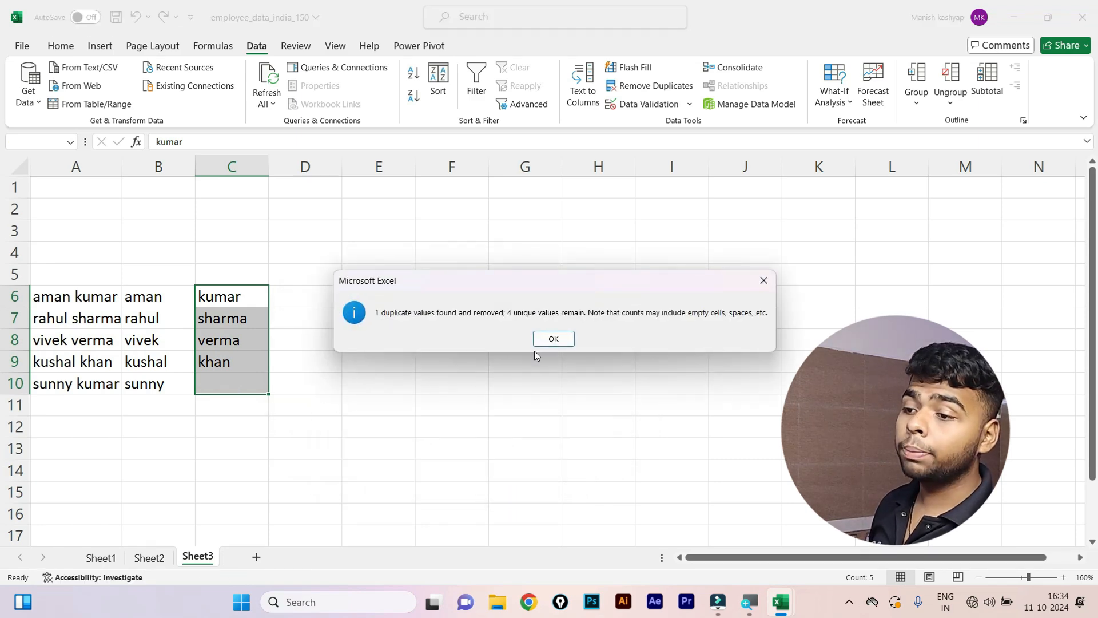
left_click(554, 338)
left_click(274, 258)
left_click_drag(273, 277, 253, 404)
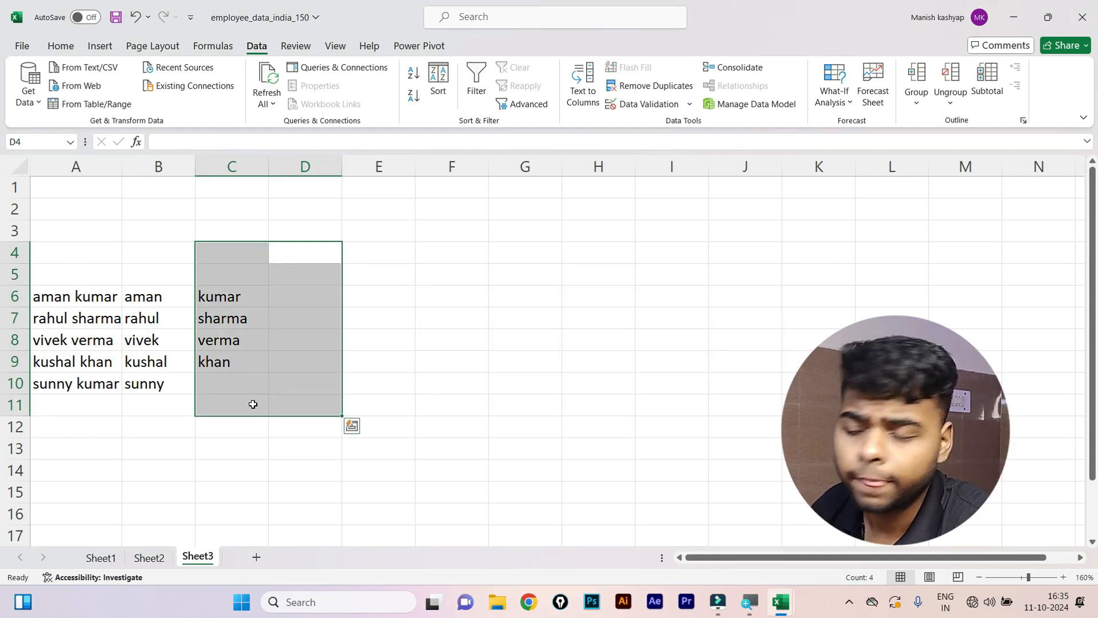
key("ctrl+z")
left_click(452, 318)
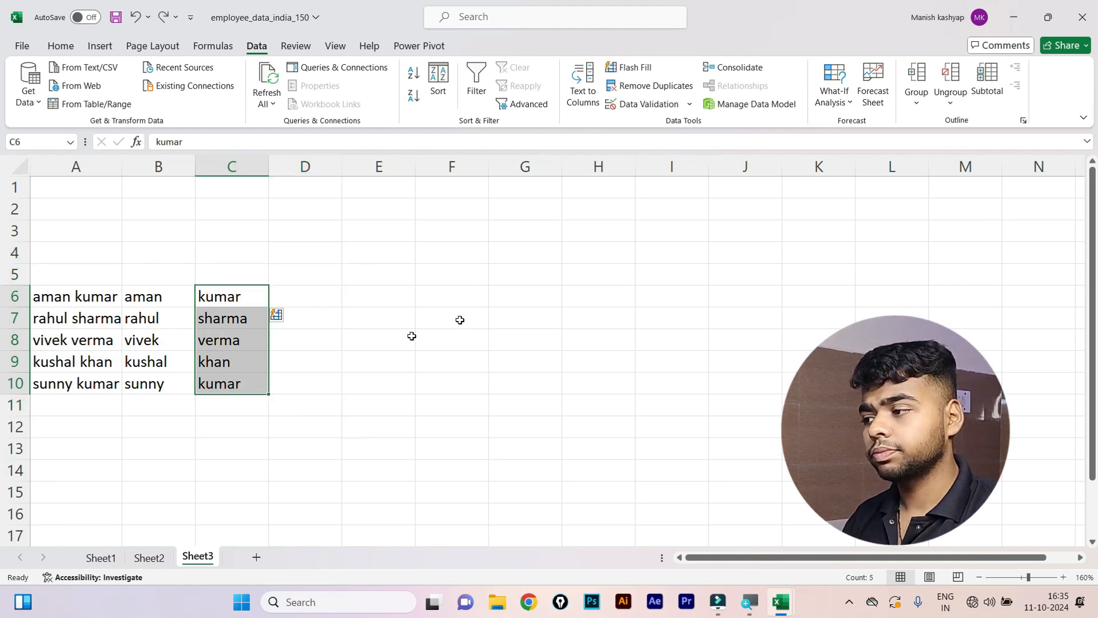
left_click(246, 455)
left_click(164, 318)
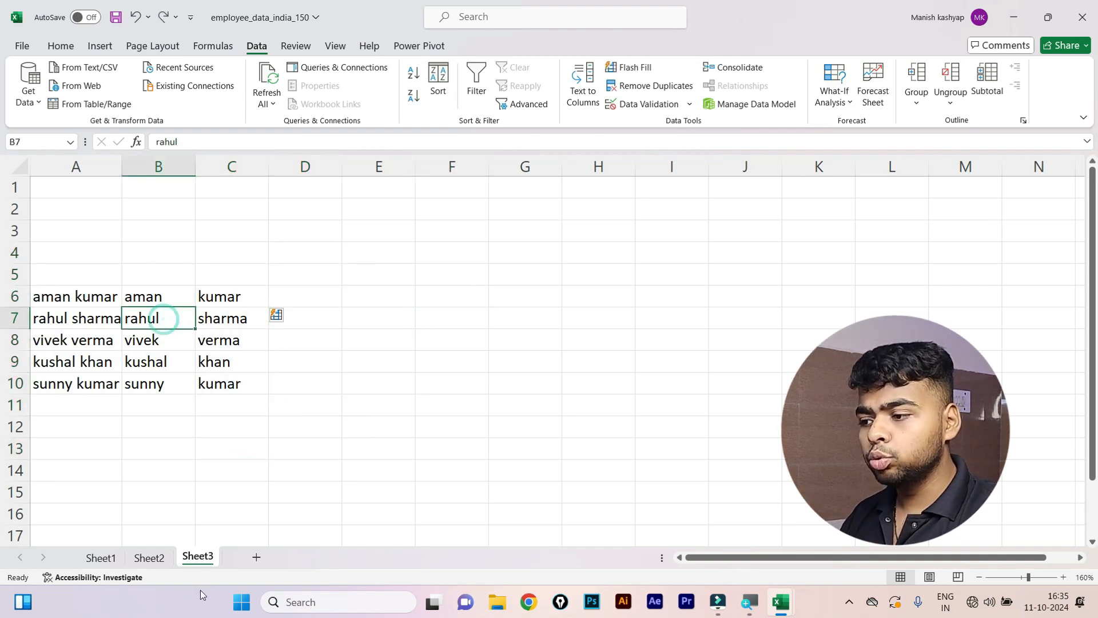
left_click(141, 562)
On Sheet1, turn off the filter with Ctrl+Shift+L so all employee rows show.
left_click(102, 559)
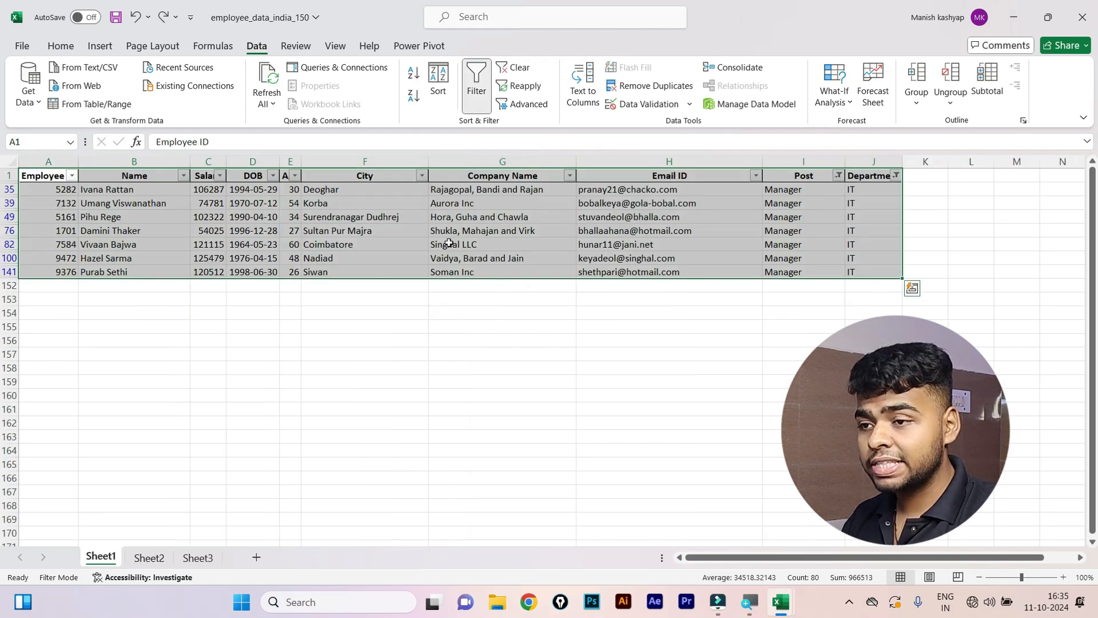
key("ctrl+shift+l")
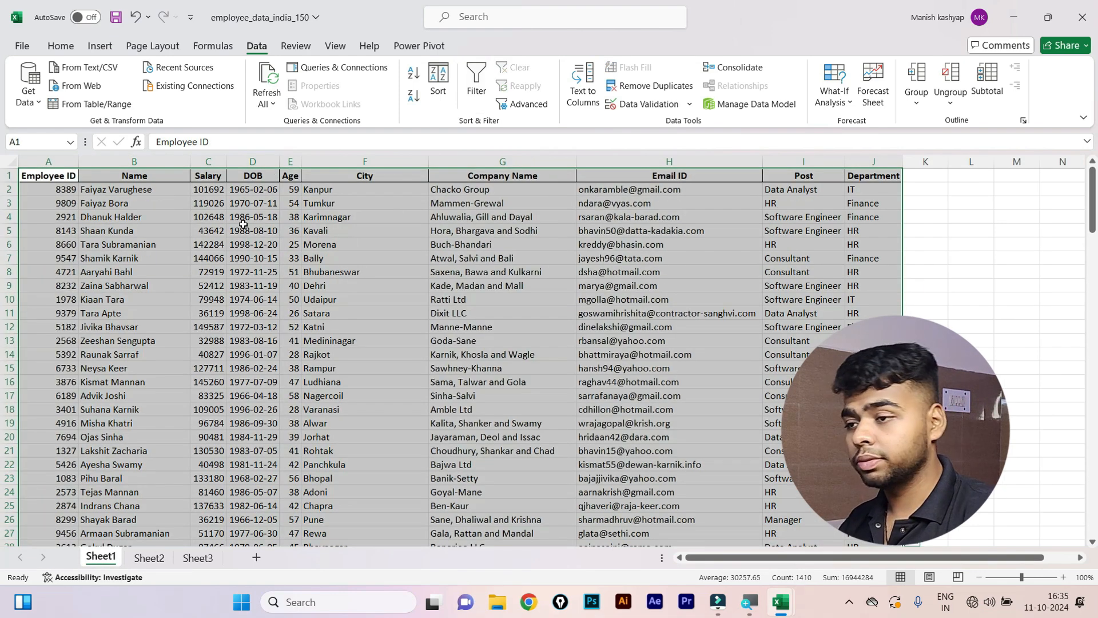
left_click(388, 336)
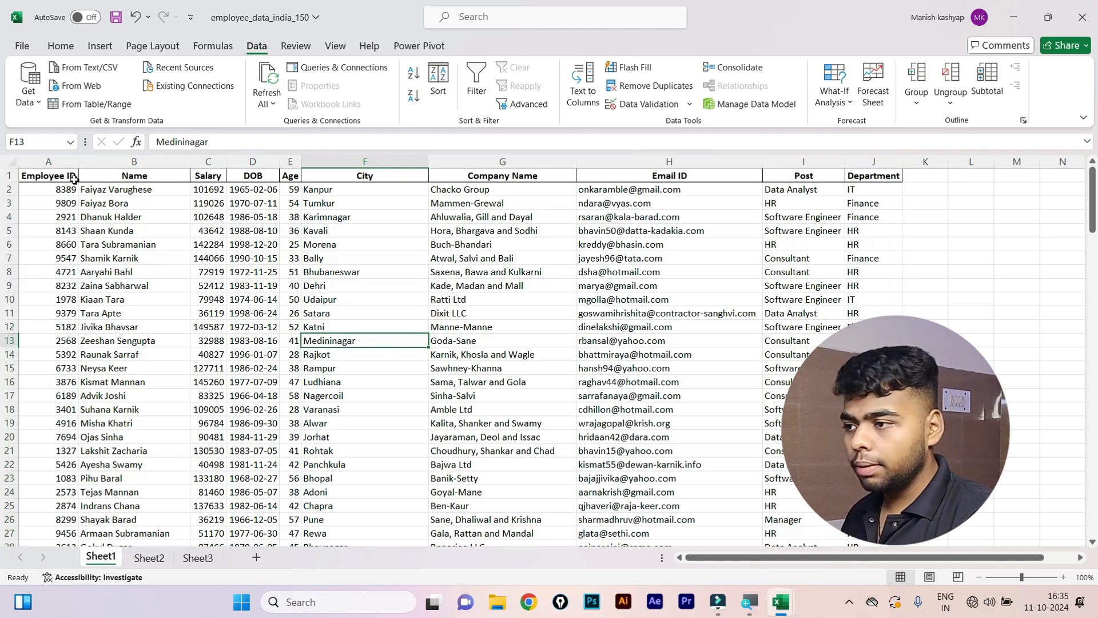
Select the whole employee table from the Employee ID header to the last row and column.
left_click(52, 175)
key("ctrl+shift+Down")
key("ctrl+shift+Right")
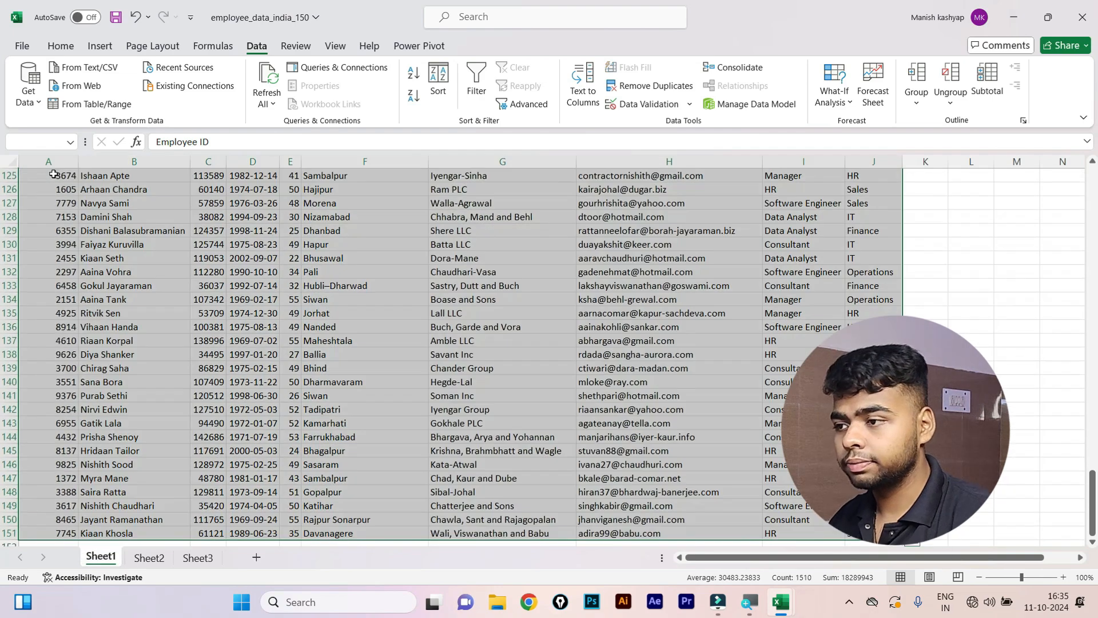
scroll(9, 174, "up", 8)
scroll(8, 173, "up", 13)
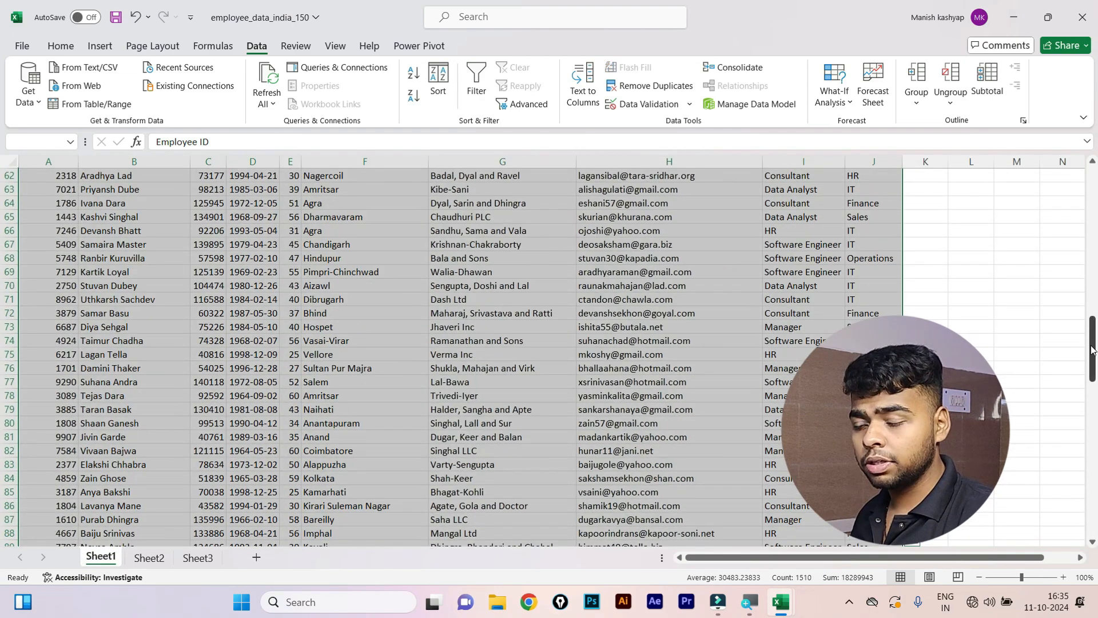
left_click_drag(1091, 347, 1091, 201)
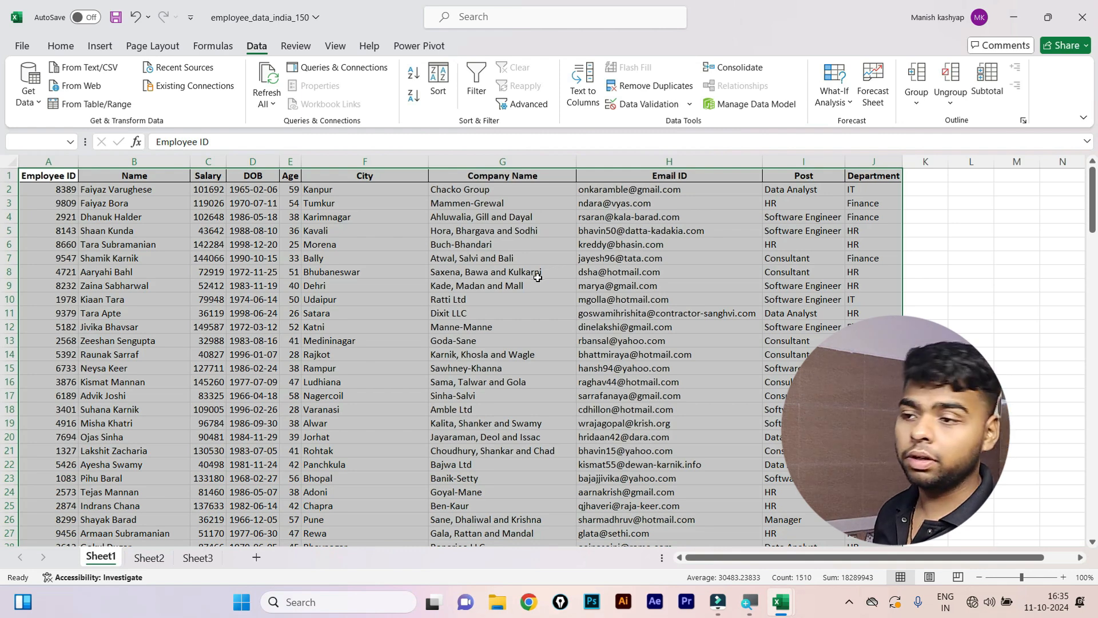
left_click(61, 47)
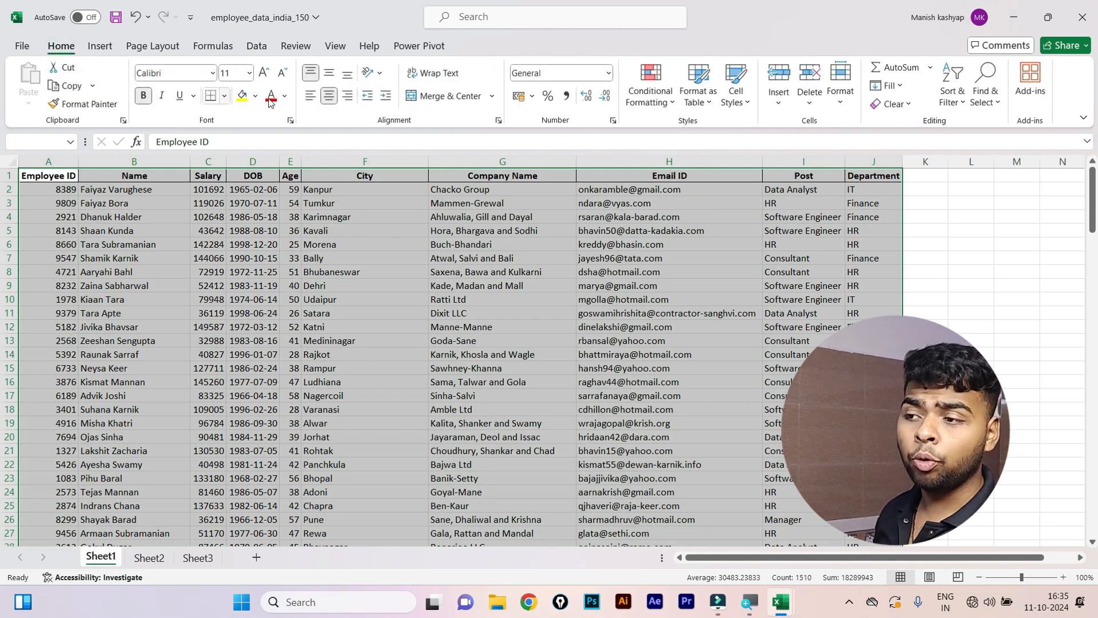
left_click(670, 104)
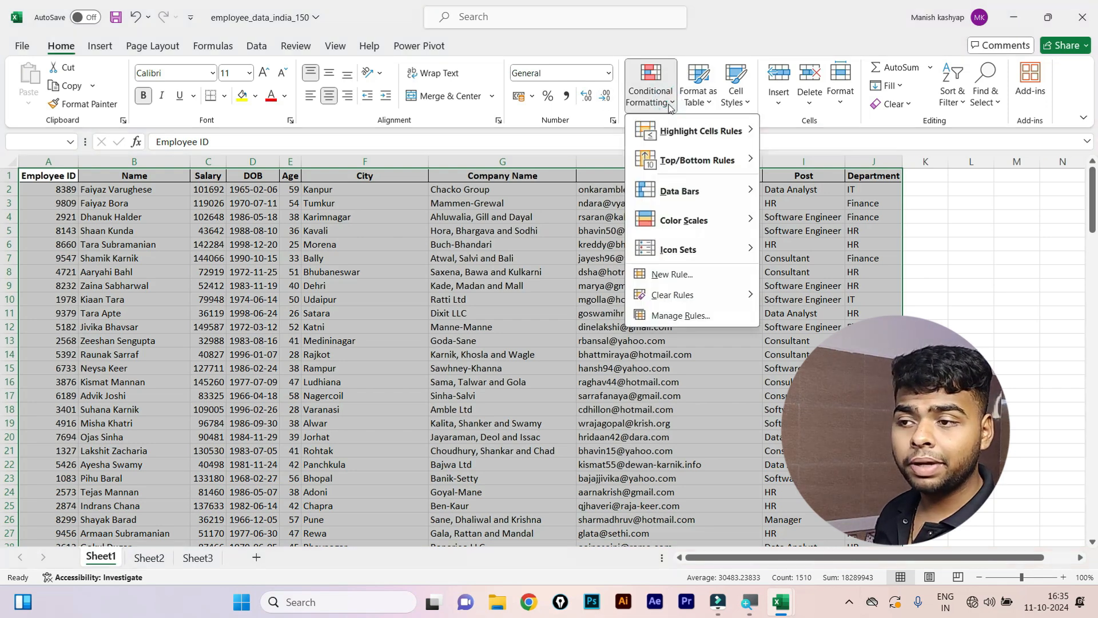
mouse_move(737, 134)
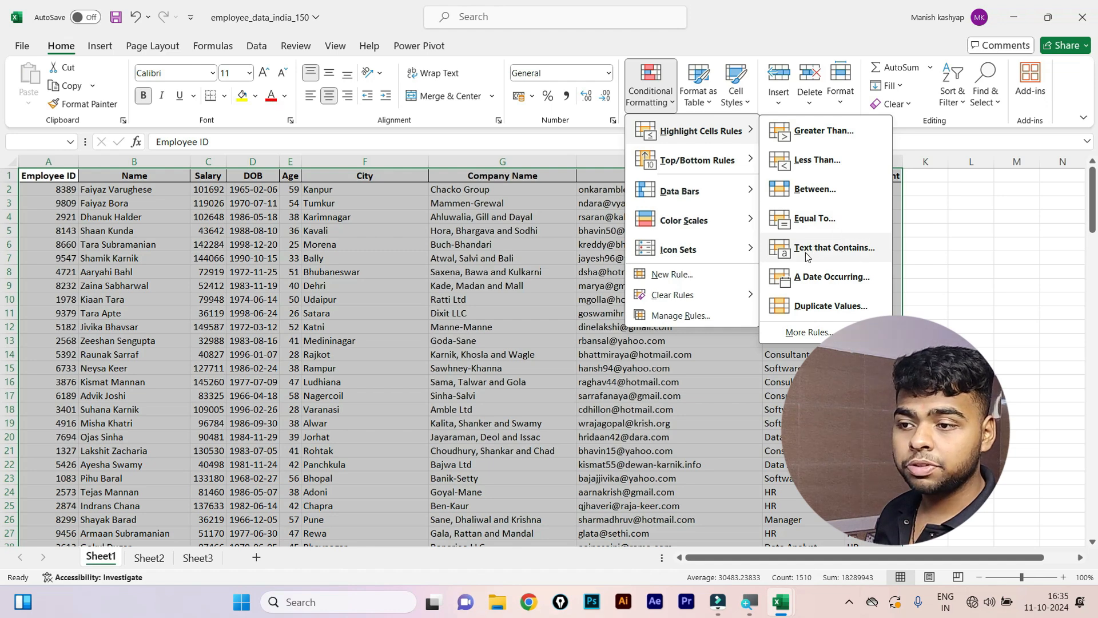
left_click(807, 255)
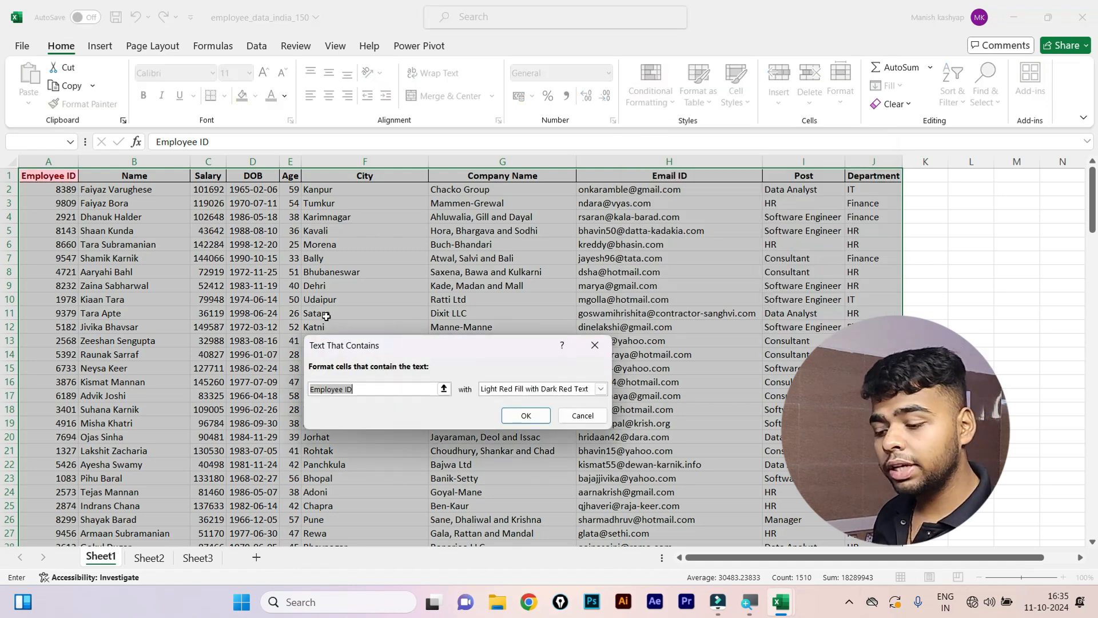
key("BackSpace")
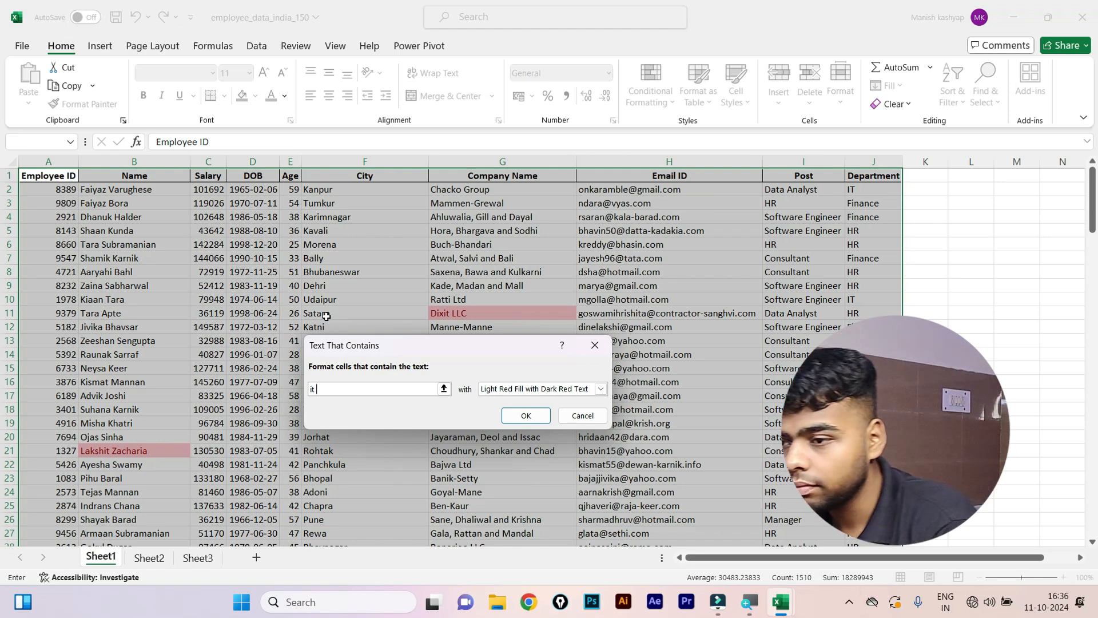
key("BackSpace")
key("BackSpace")
key("BackSpace")
type("I")
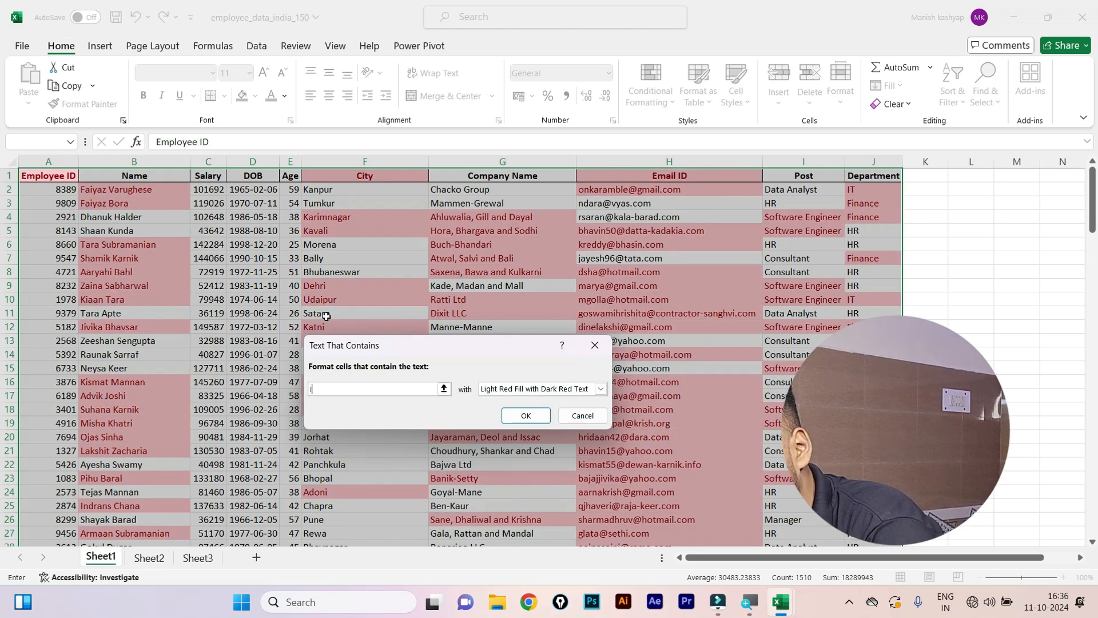
type("T")
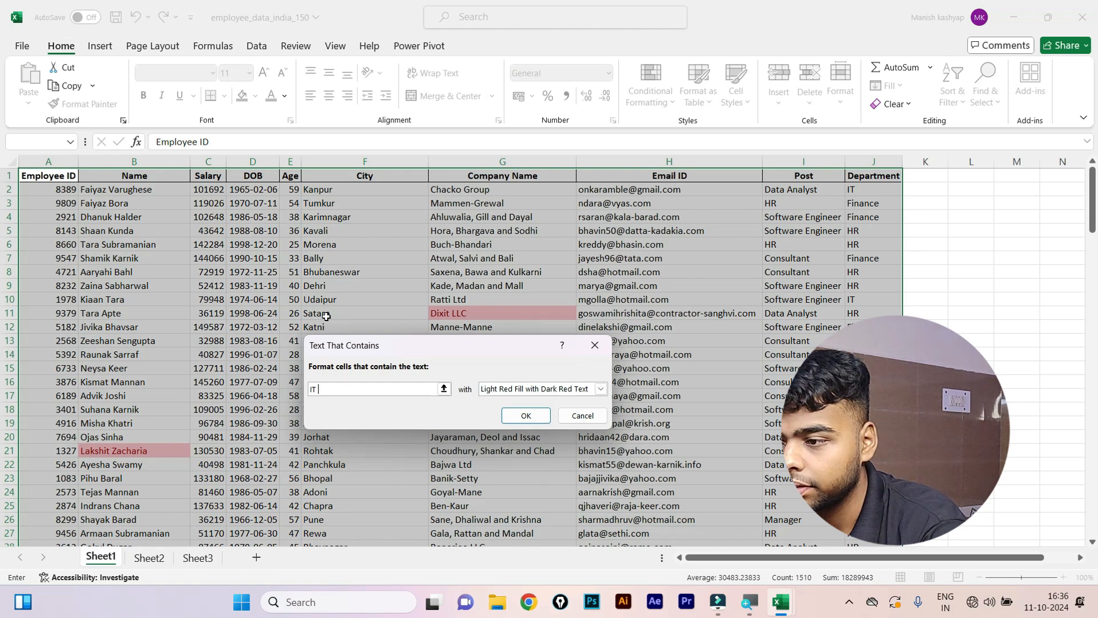
key("BackSpace")
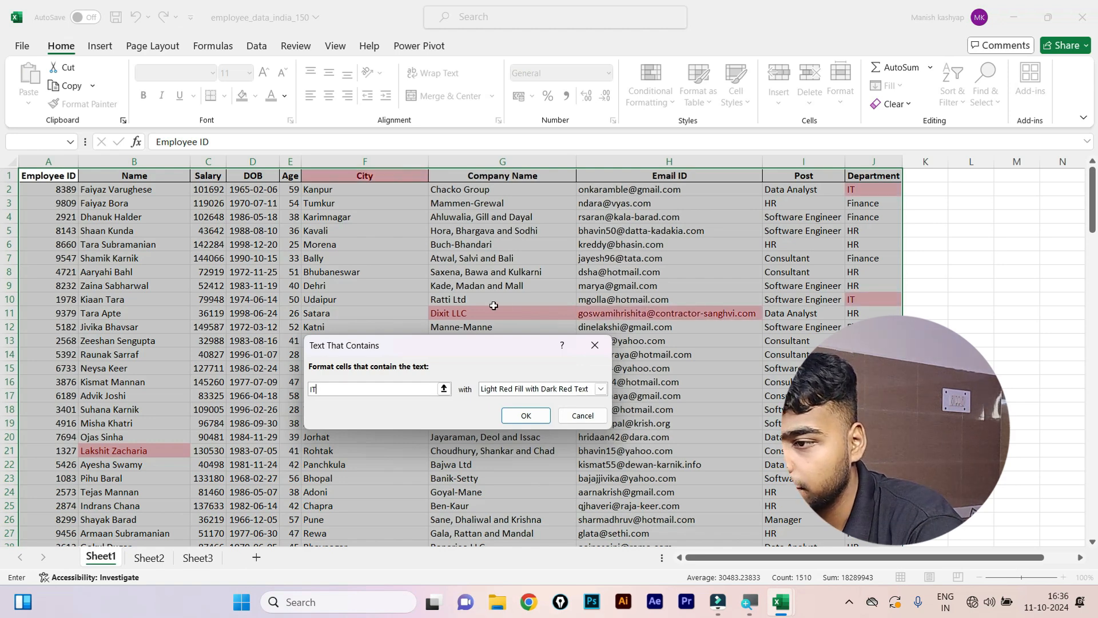
left_click_drag(485, 354, 425, 401)
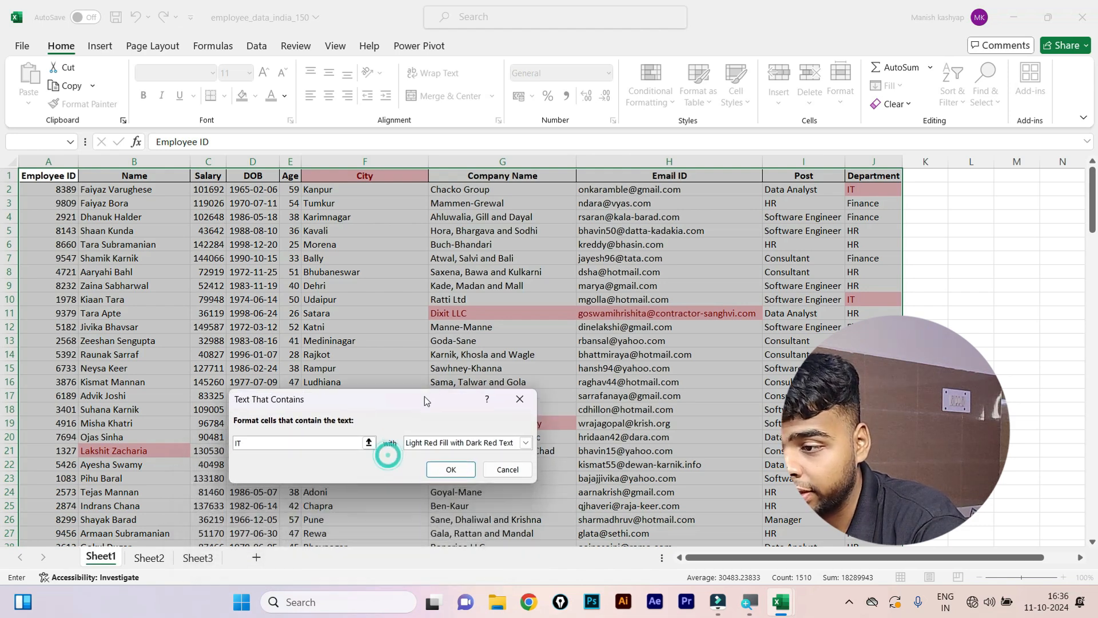
key("BackSpace")
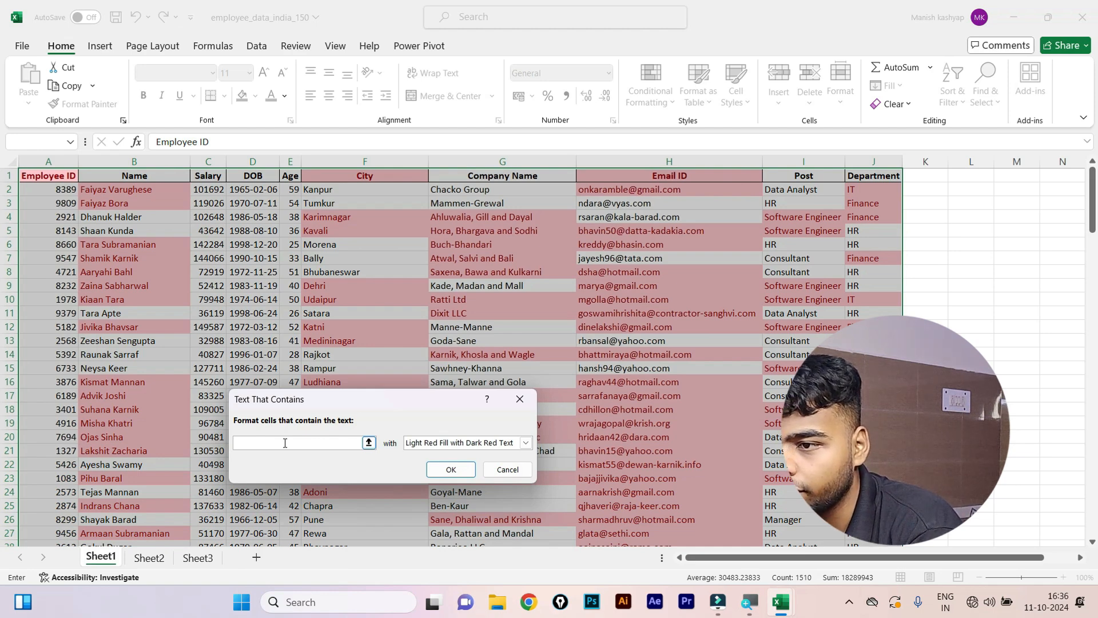
type("hr")
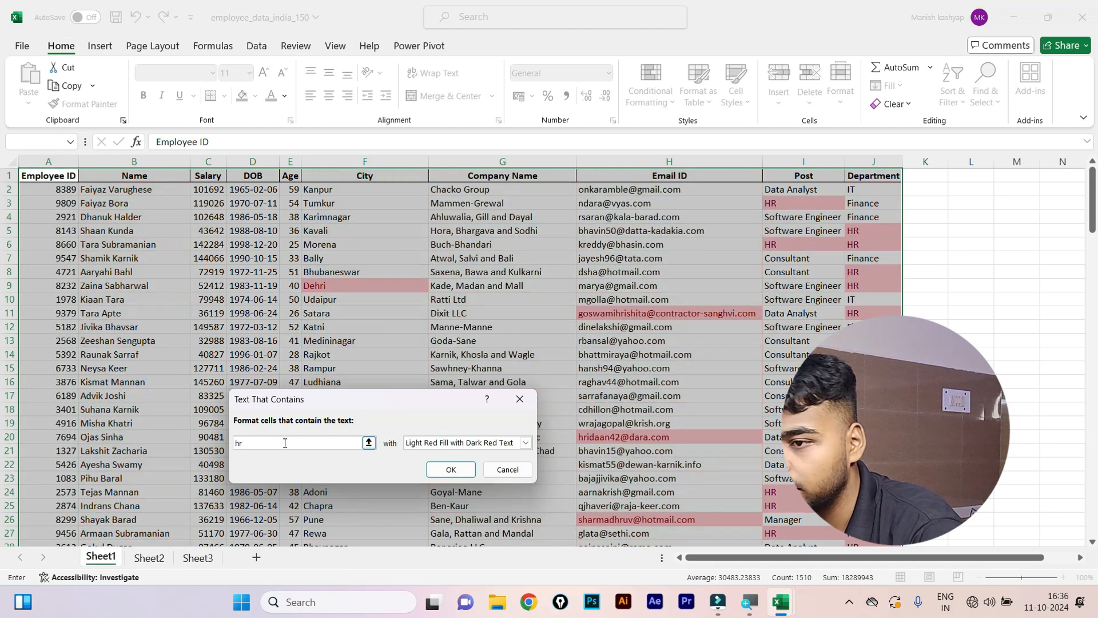
scroll(635, 331, "down", 5)
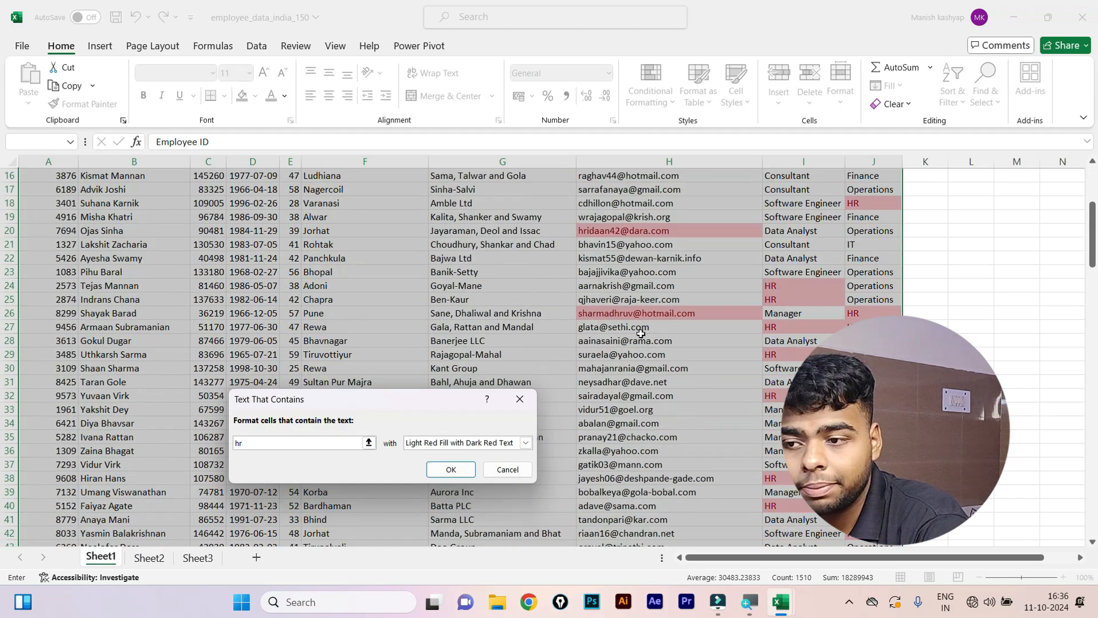
scroll(679, 330, "down", 2)
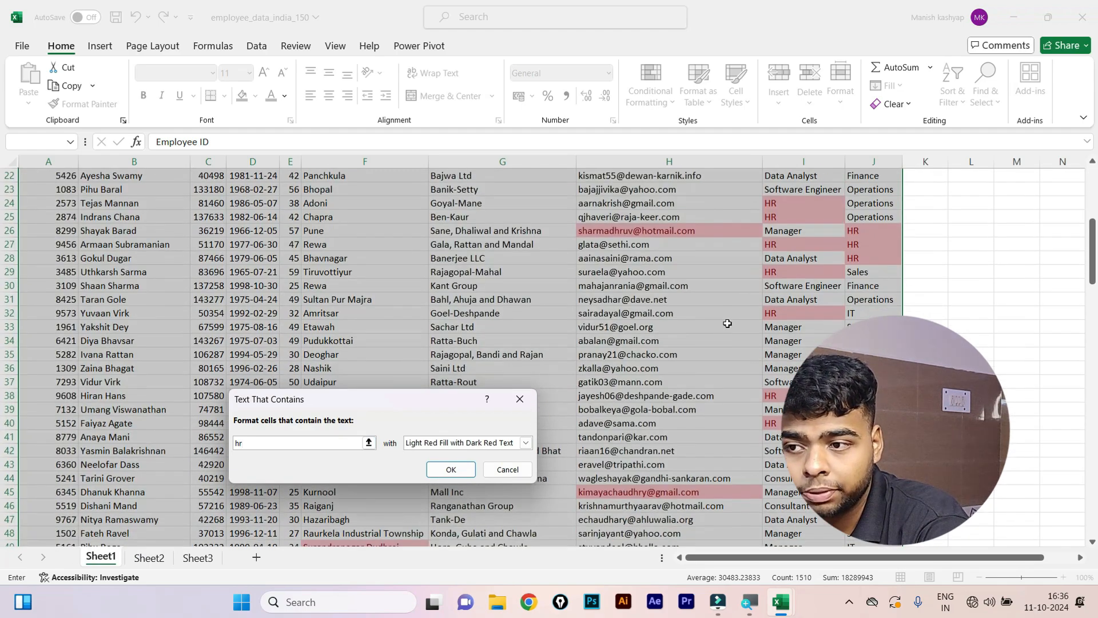
scroll(727, 323, "up", 7)
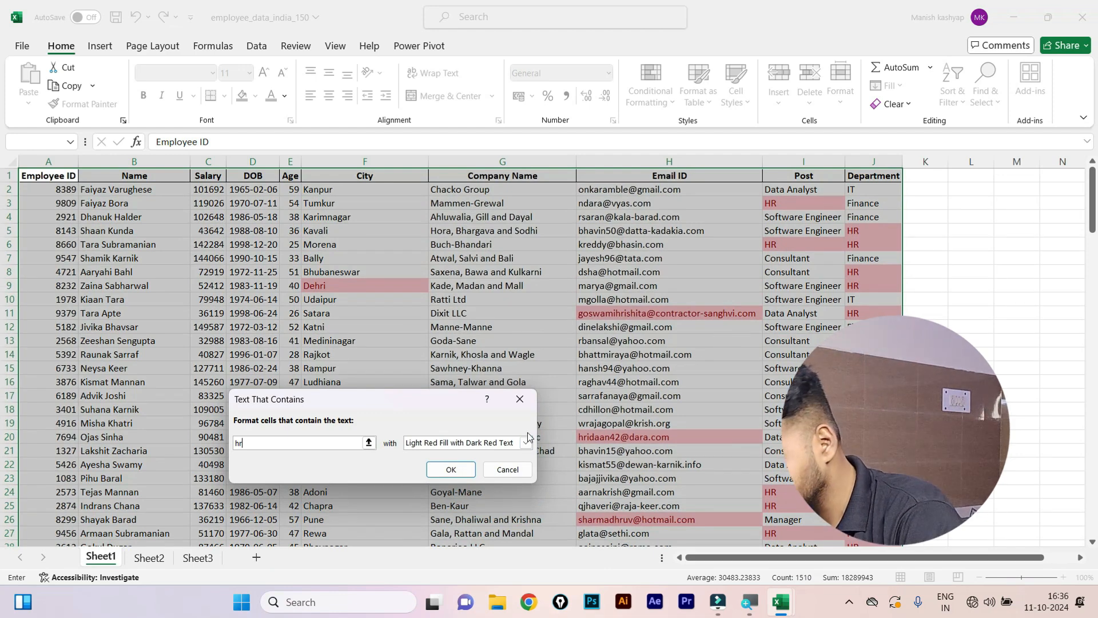
left_click(490, 469)
Start a Greater Than highlight rule with 20000, then close it without applying.
left_click(657, 92)
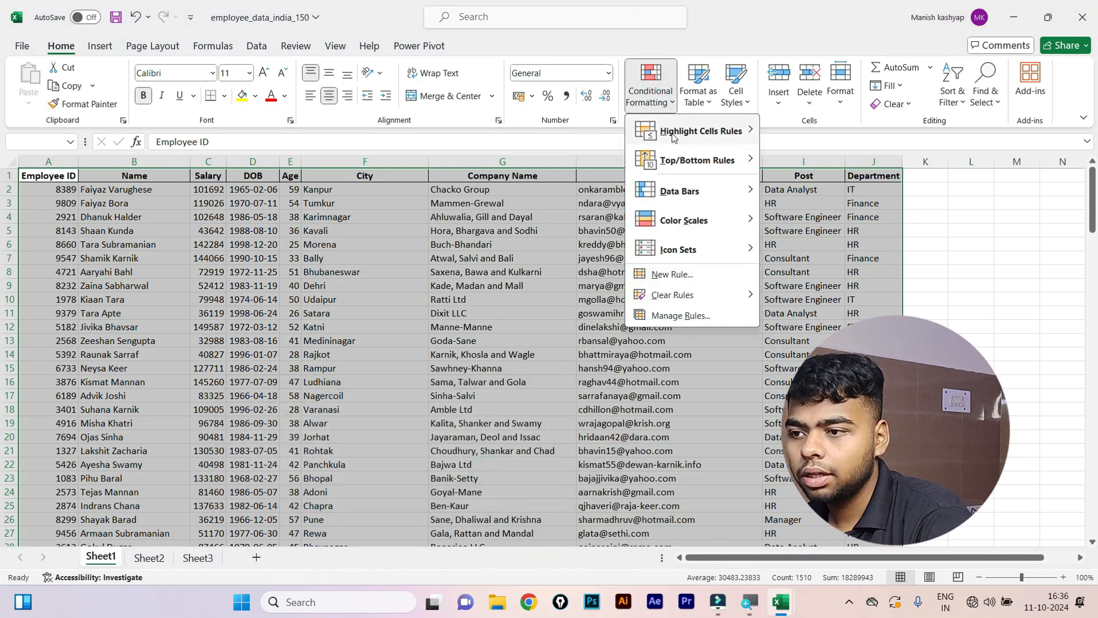
mouse_move(674, 150)
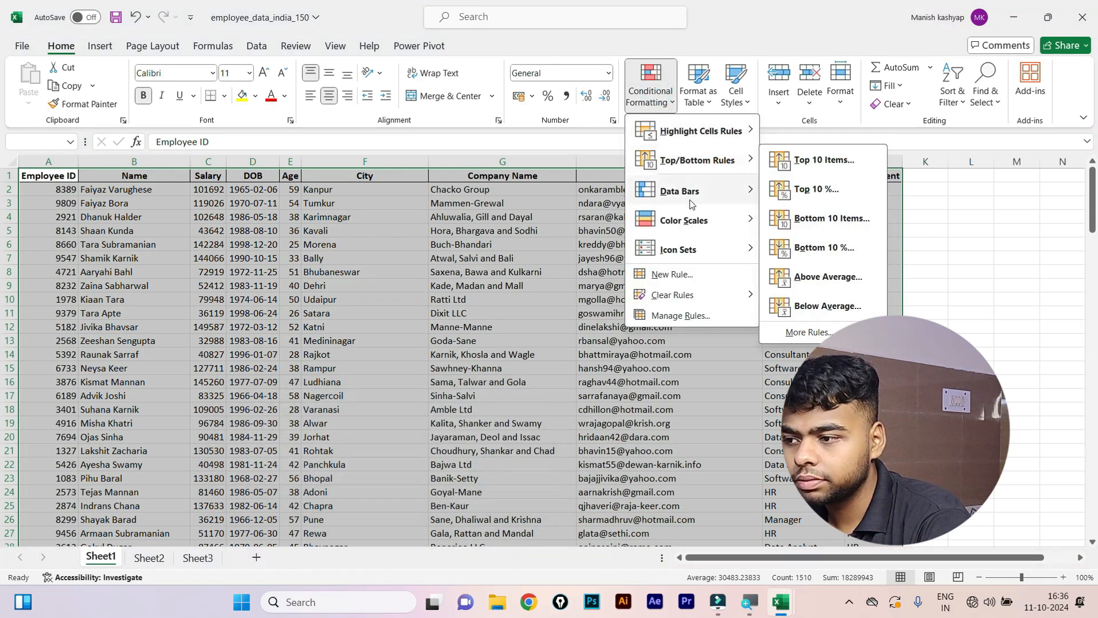
mouse_move(728, 140)
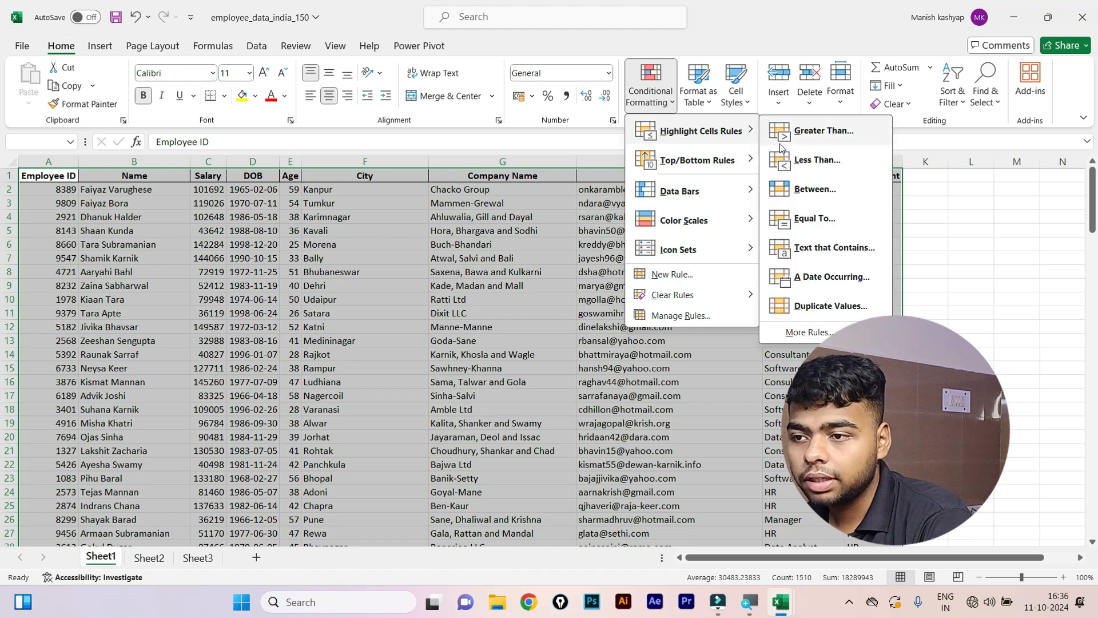
left_click(792, 134)
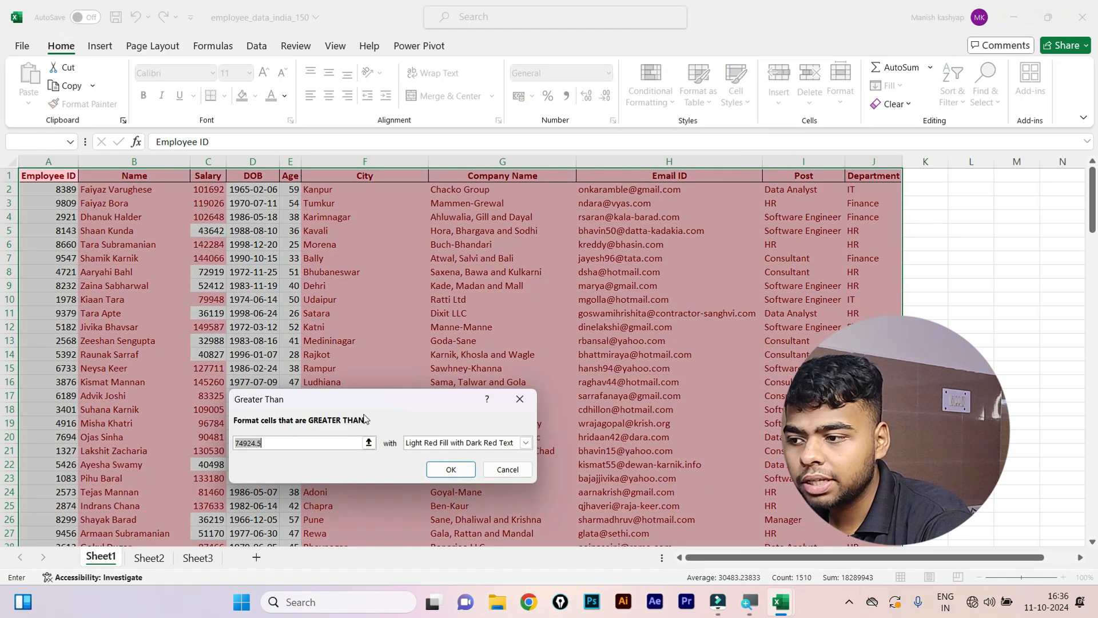
type("200")
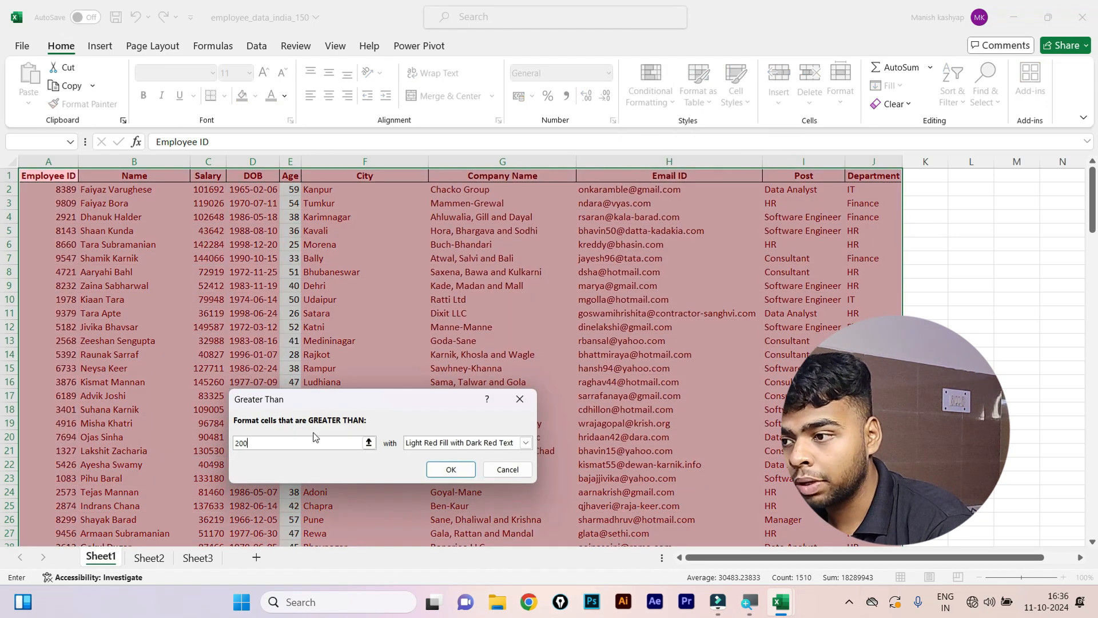
type("00")
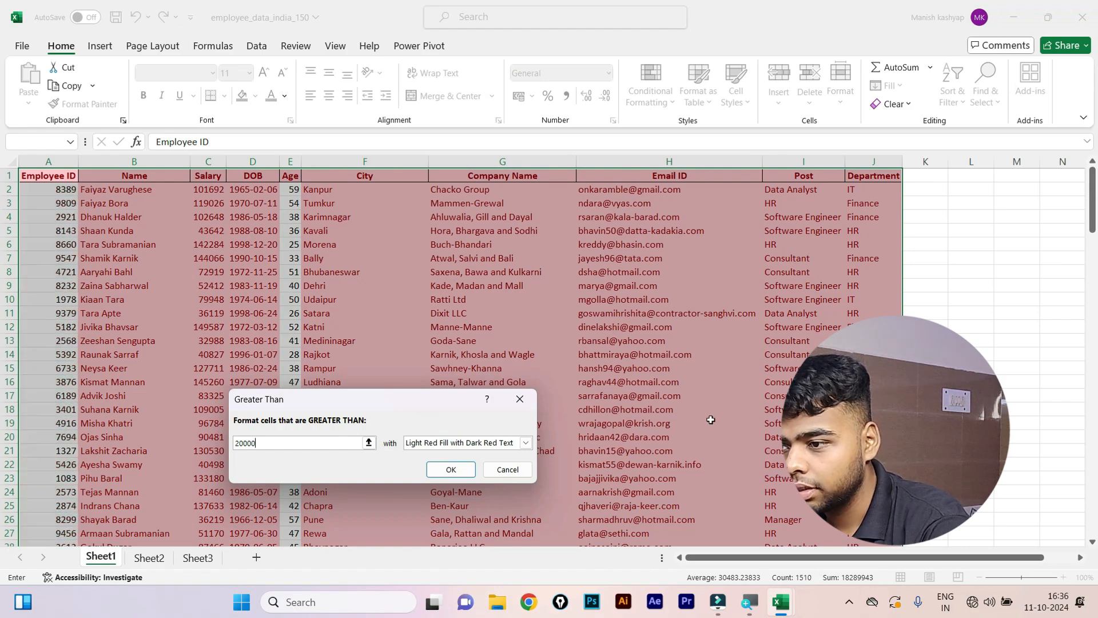
left_click(519, 398)
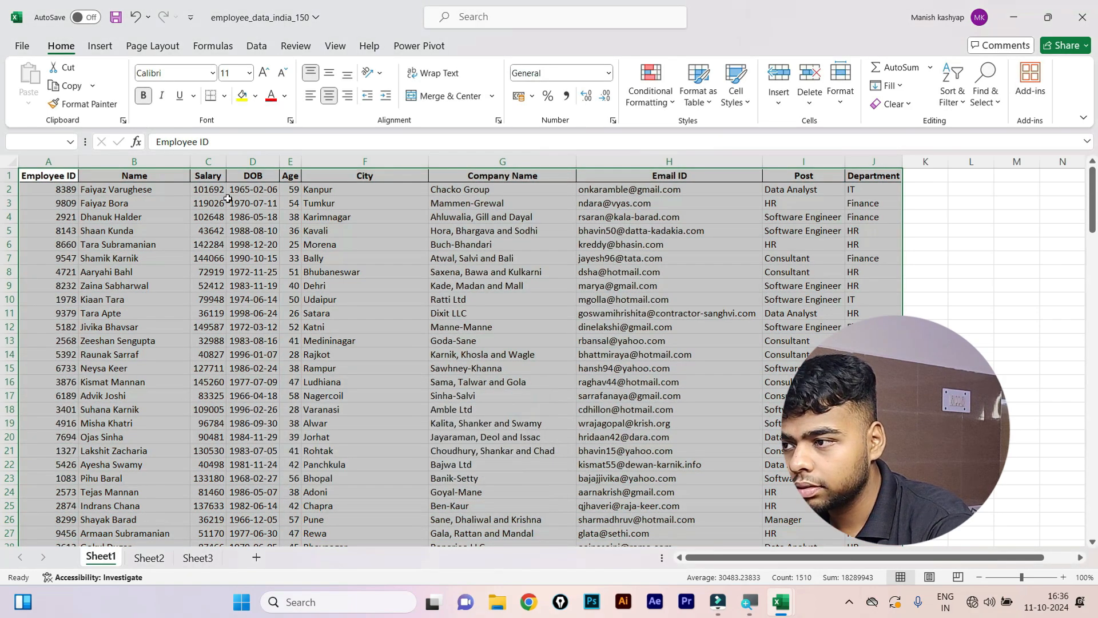
Select the Salary column from header C1 down to the last employee row.
left_click(208, 177)
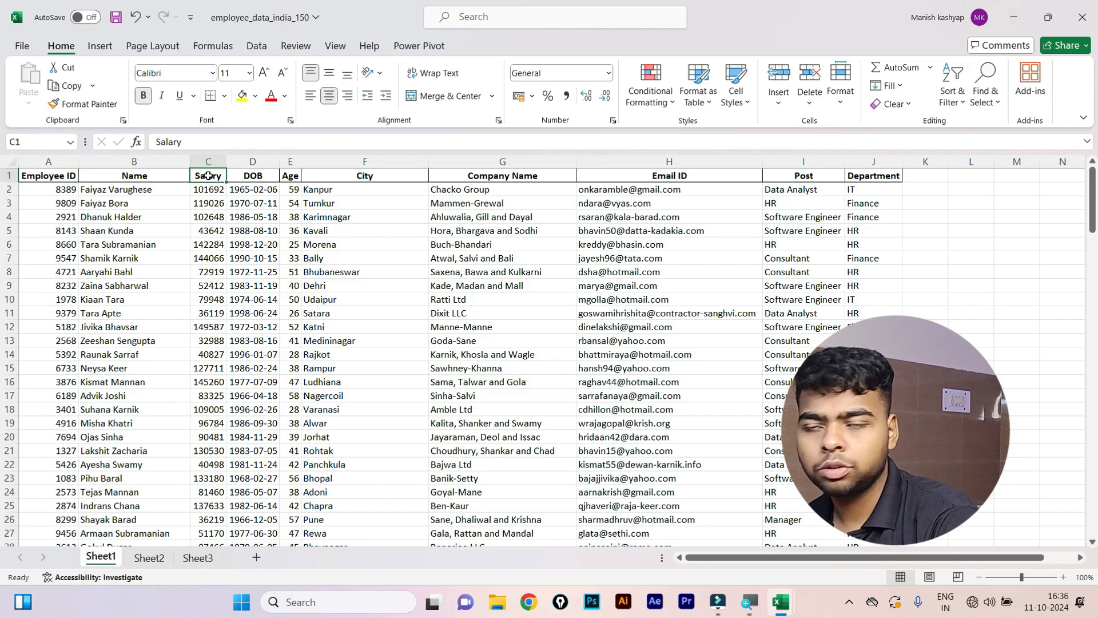
key("ctrl+shift+Down")
scroll(218, 316, "up", 20)
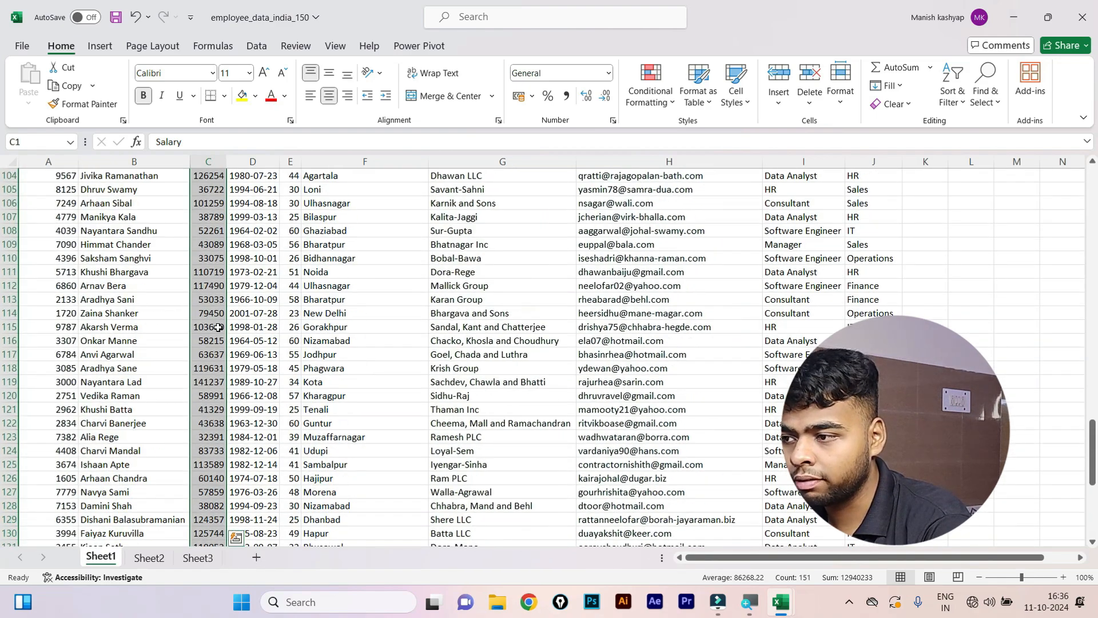
scroll(218, 316, "up", 20)
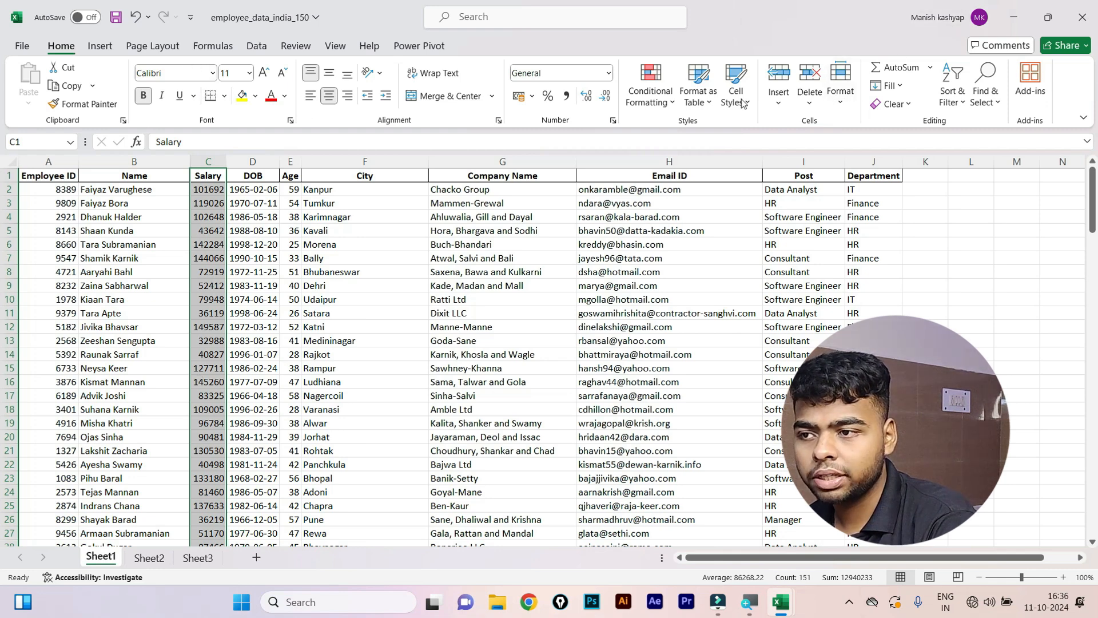
left_click(649, 95)
mouse_move(723, 133)
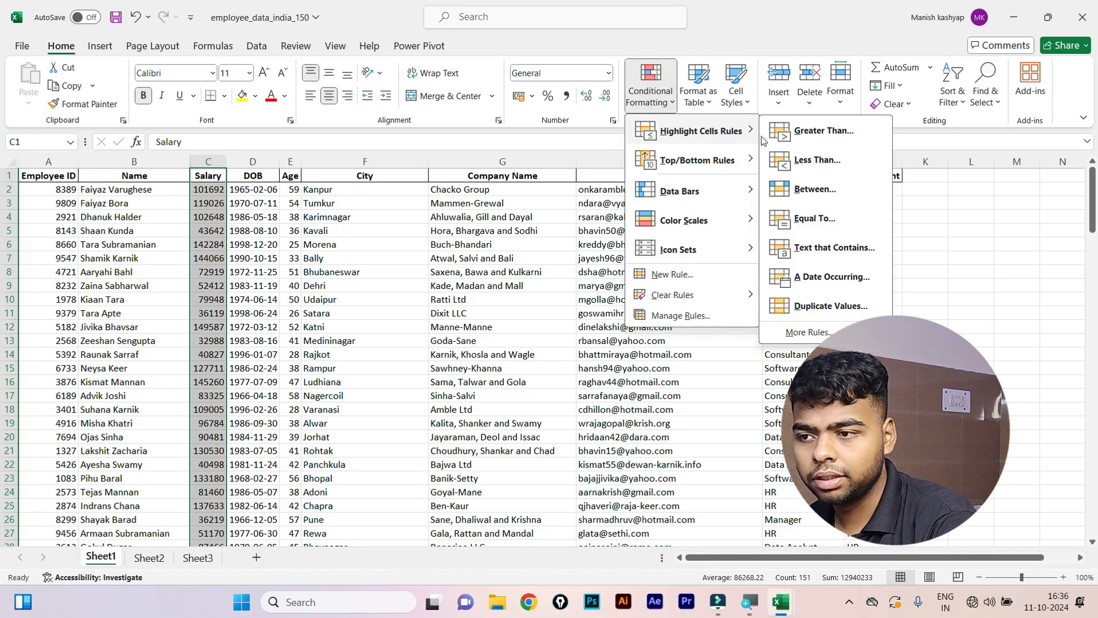
left_click(823, 131)
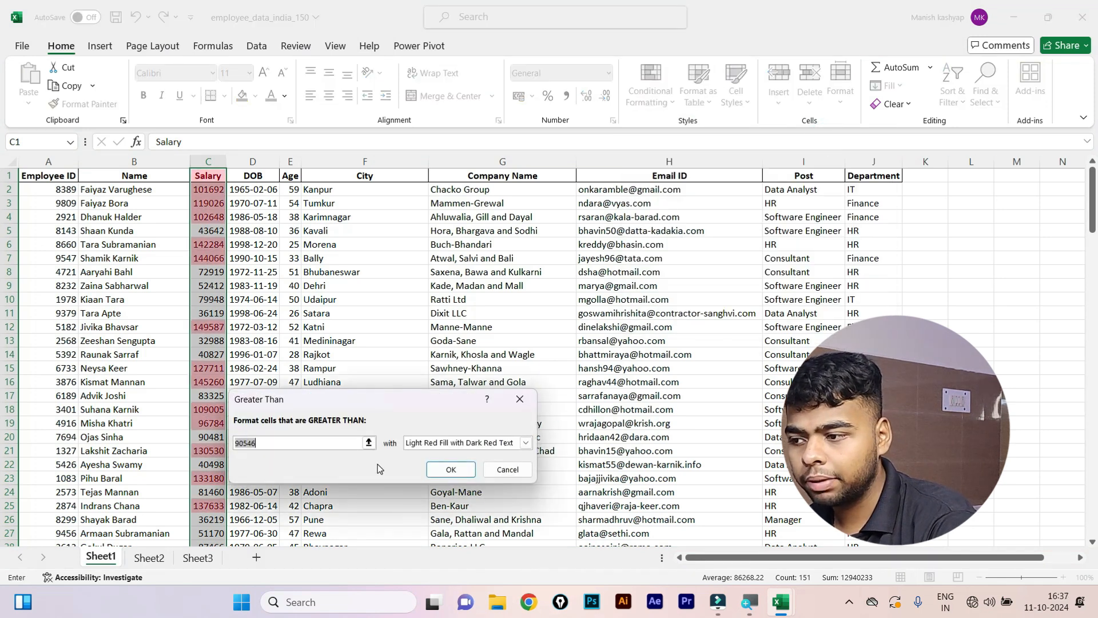
key("BackSpace")
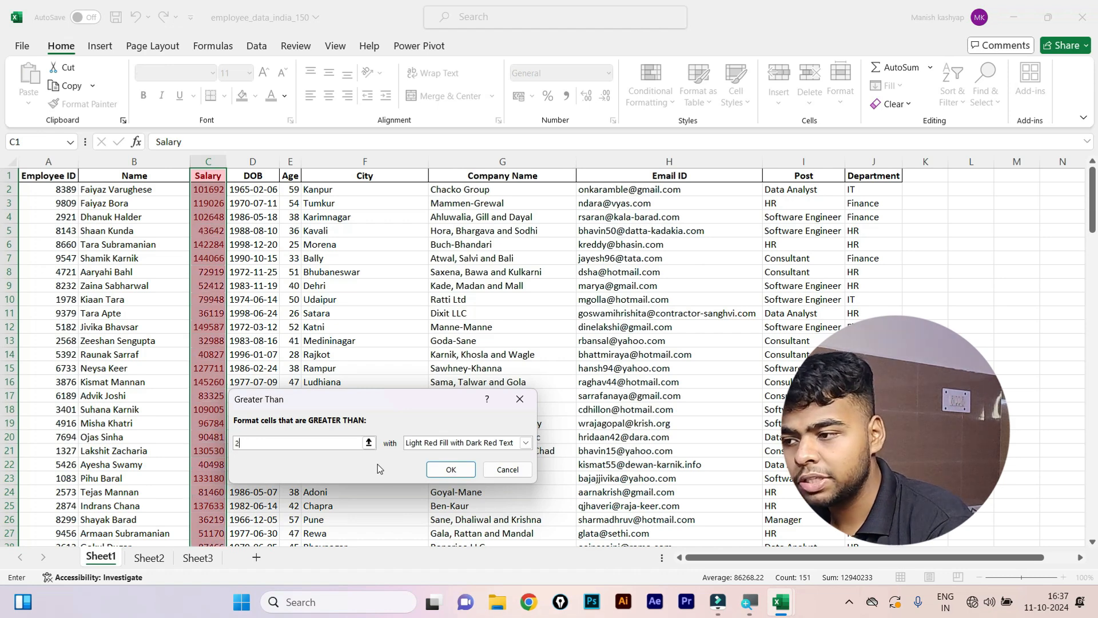
type("2000")
key("BackSpace")
key("BackSpace")
key("BackSpace")
key("BackSpace")
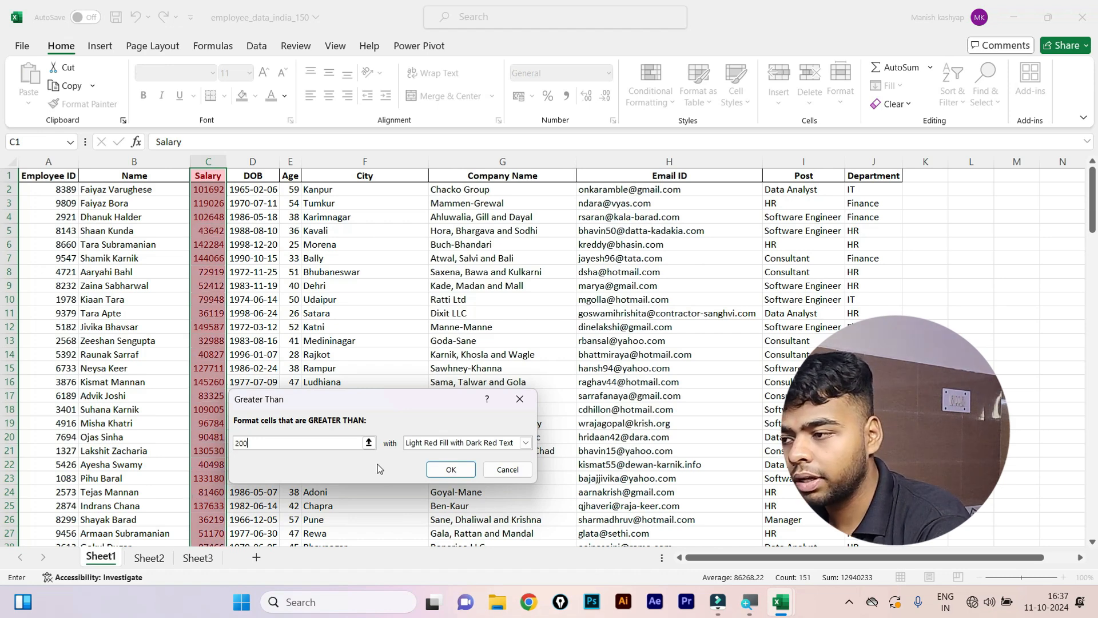
type("5000")
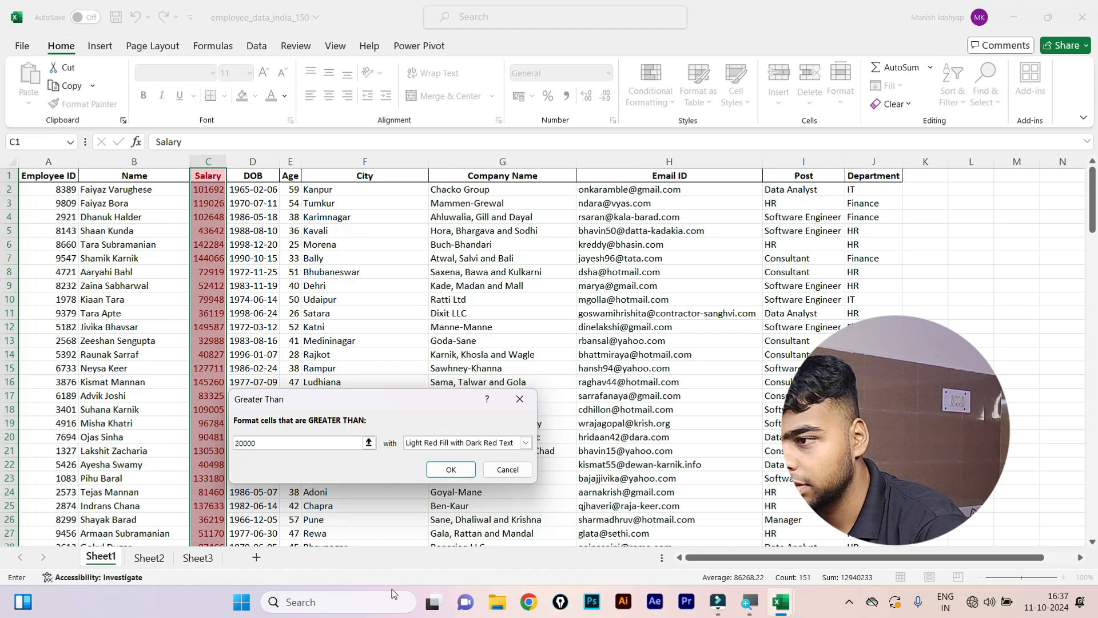
scroll(336, 374, "down", 20)
key("BackSpace")
key("BackSpace")
key("BackSpace")
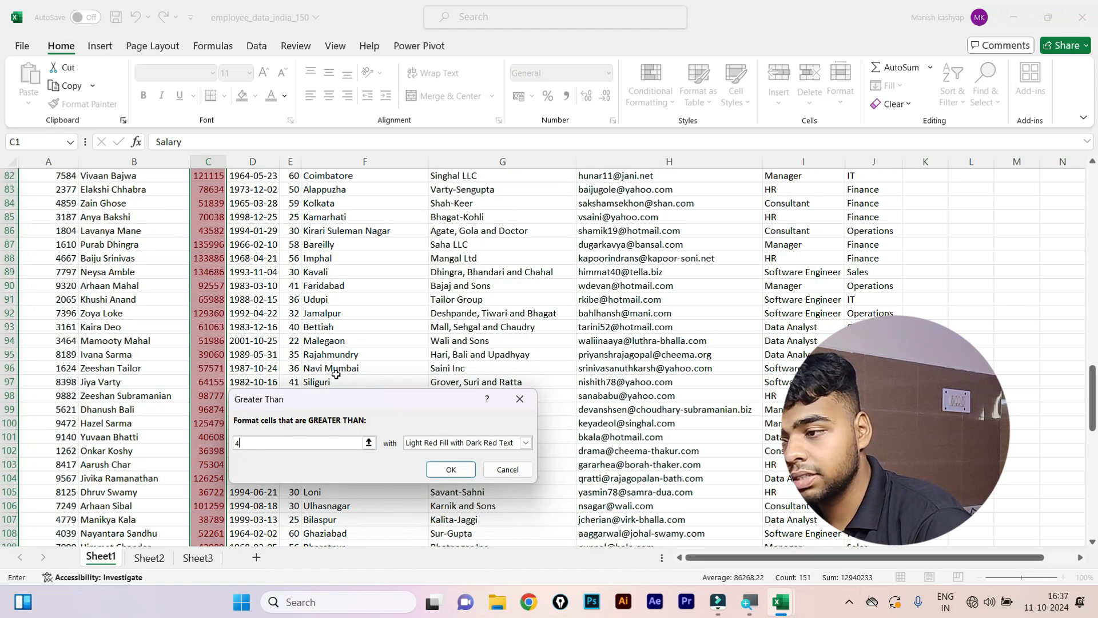
type("0000")
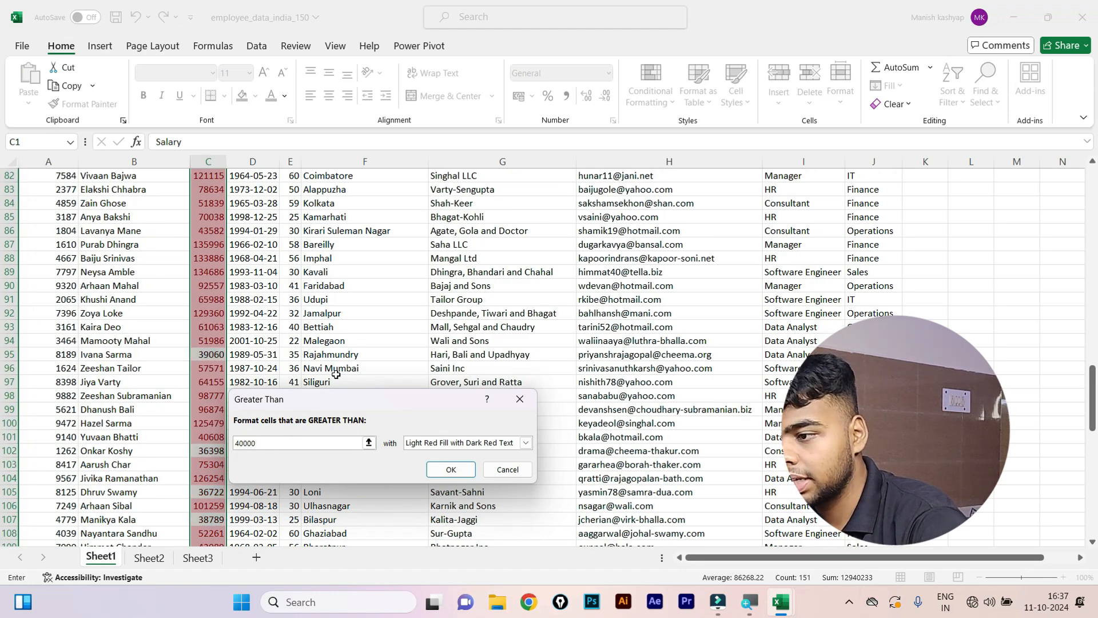
scroll(253, 241, "up", 20)
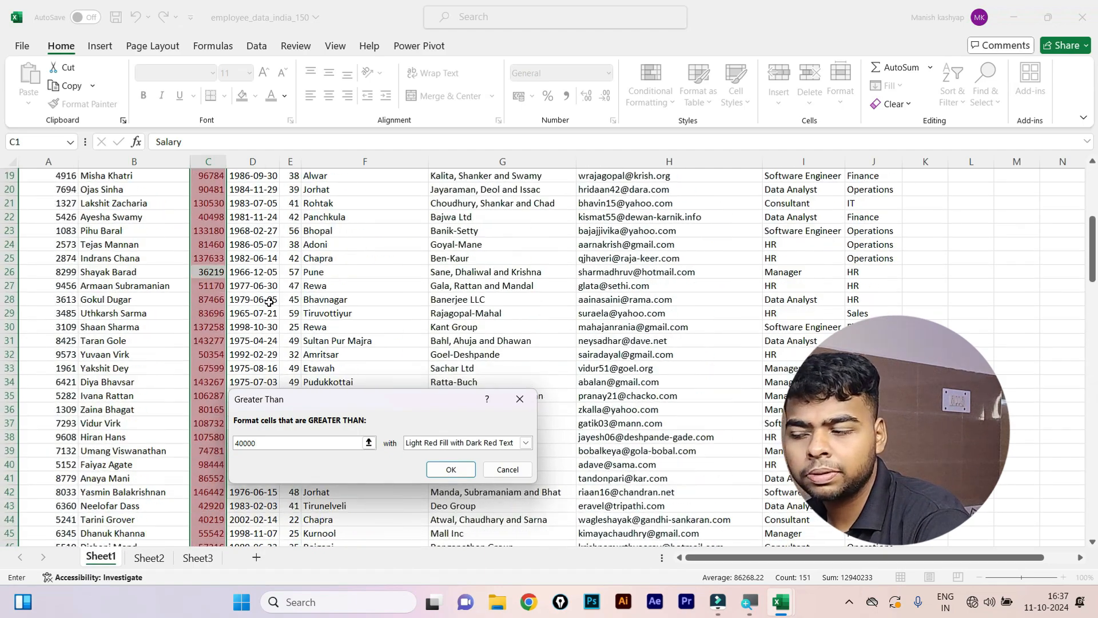
scroll(269, 301, "up", 6)
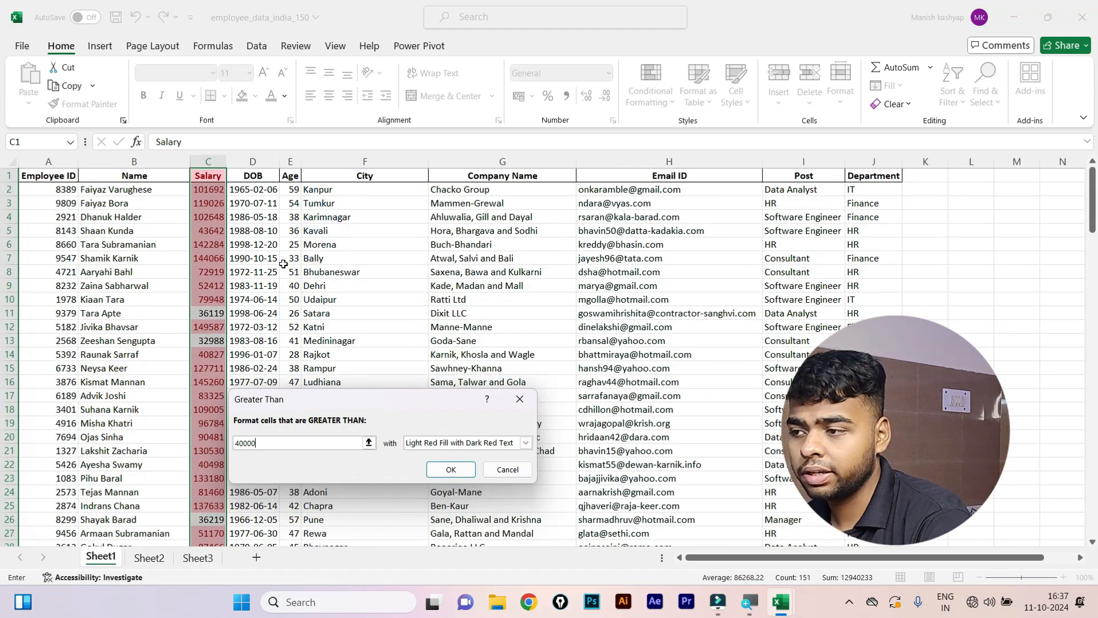
scroll(283, 264, "down", 18)
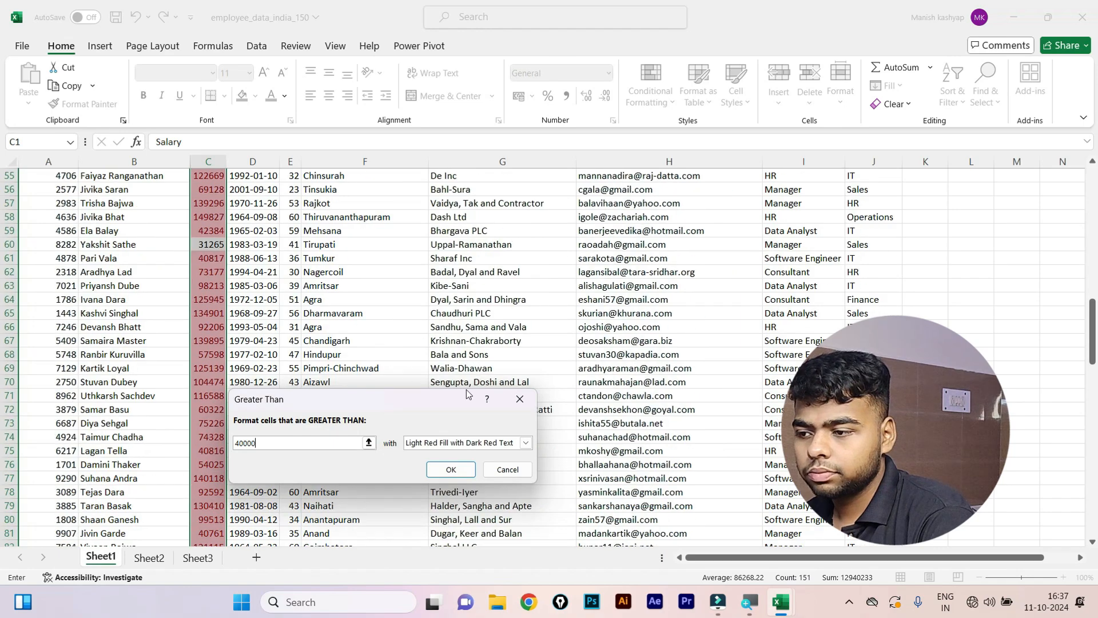
left_click(520, 399)
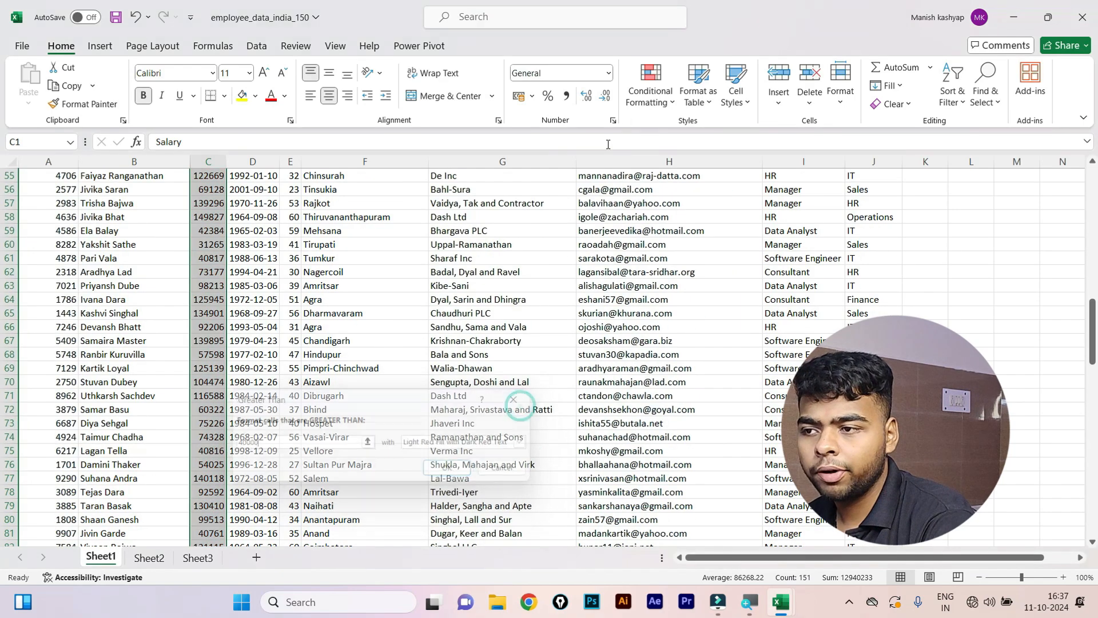
left_click(647, 84)
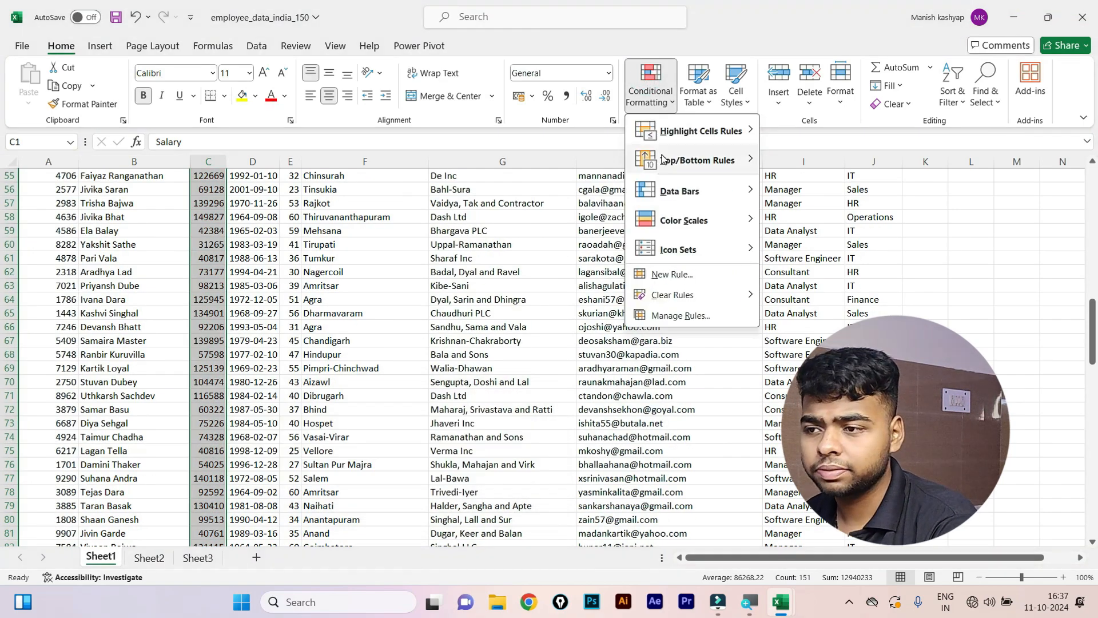
mouse_move(663, 160)
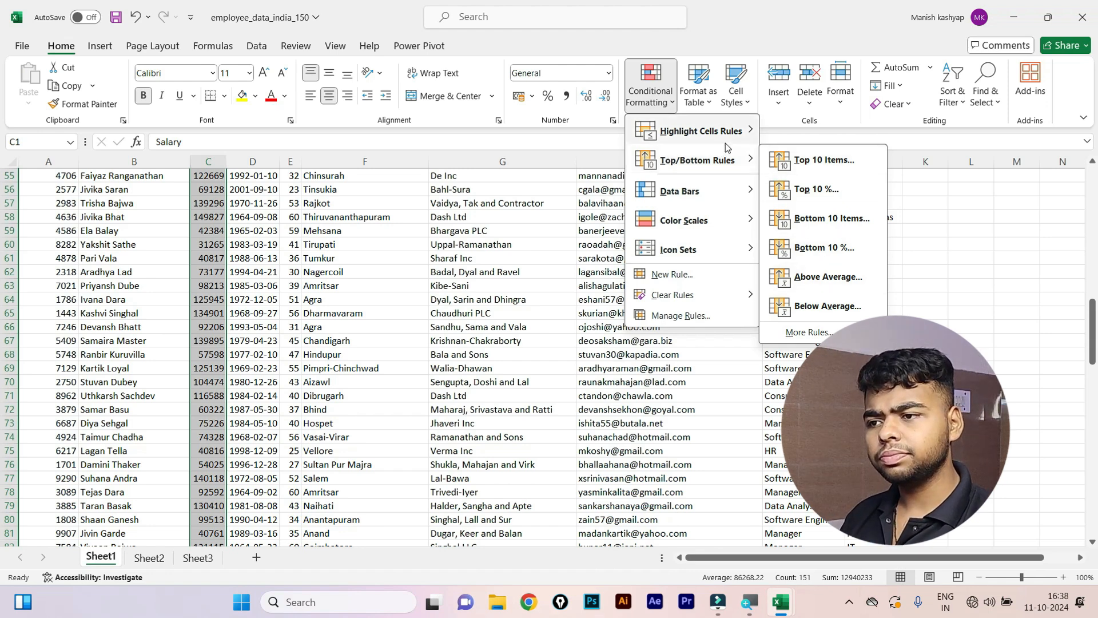
mouse_move(725, 144)
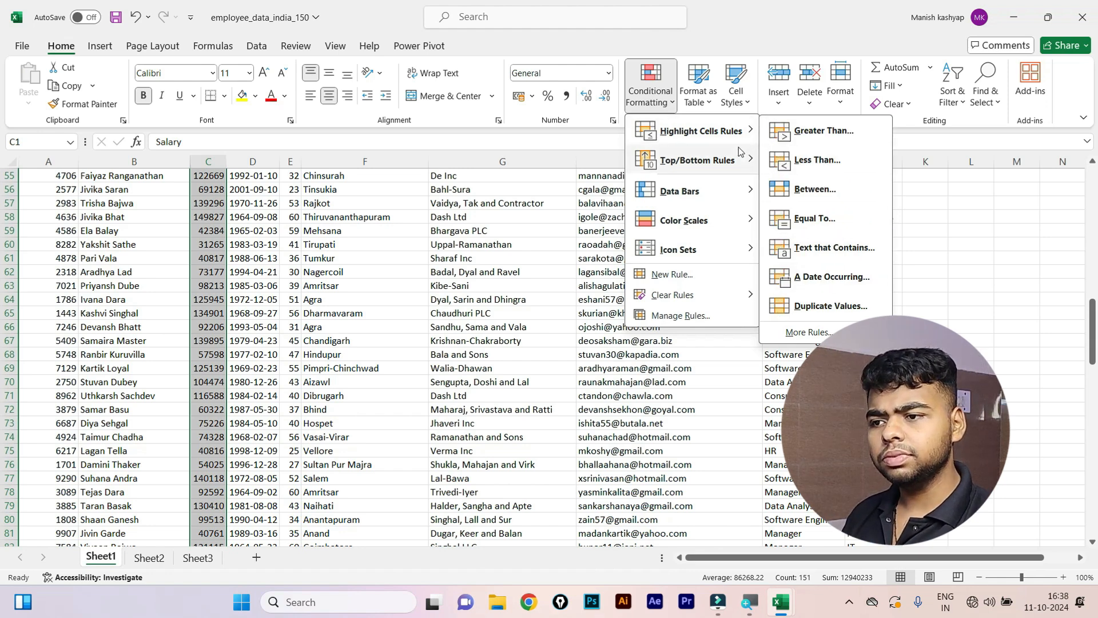
left_click(926, 267)
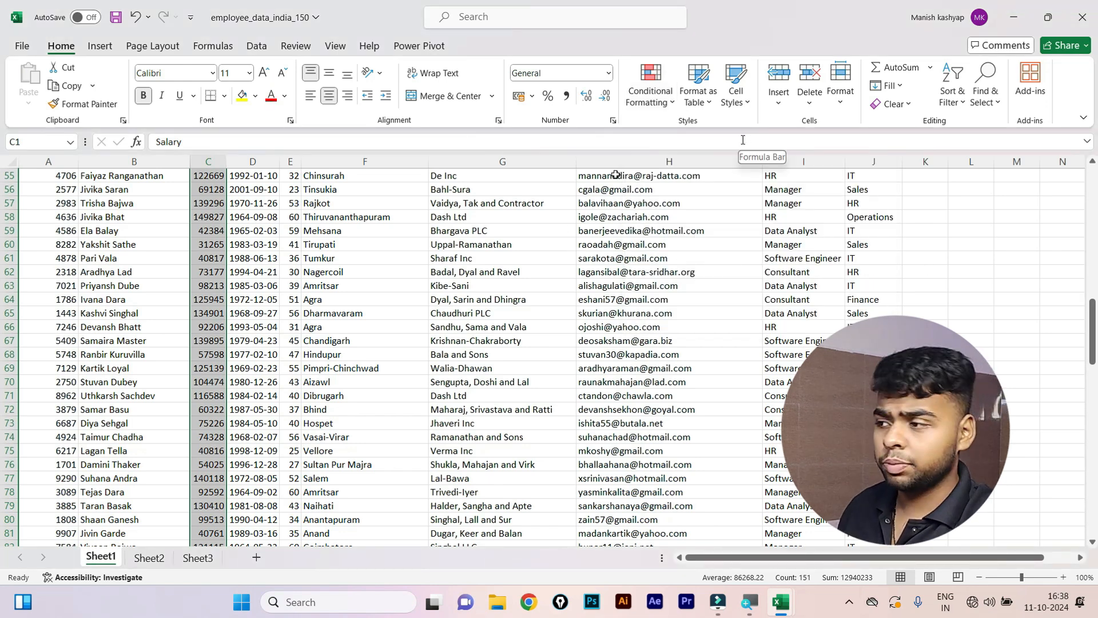
left_click(364, 217)
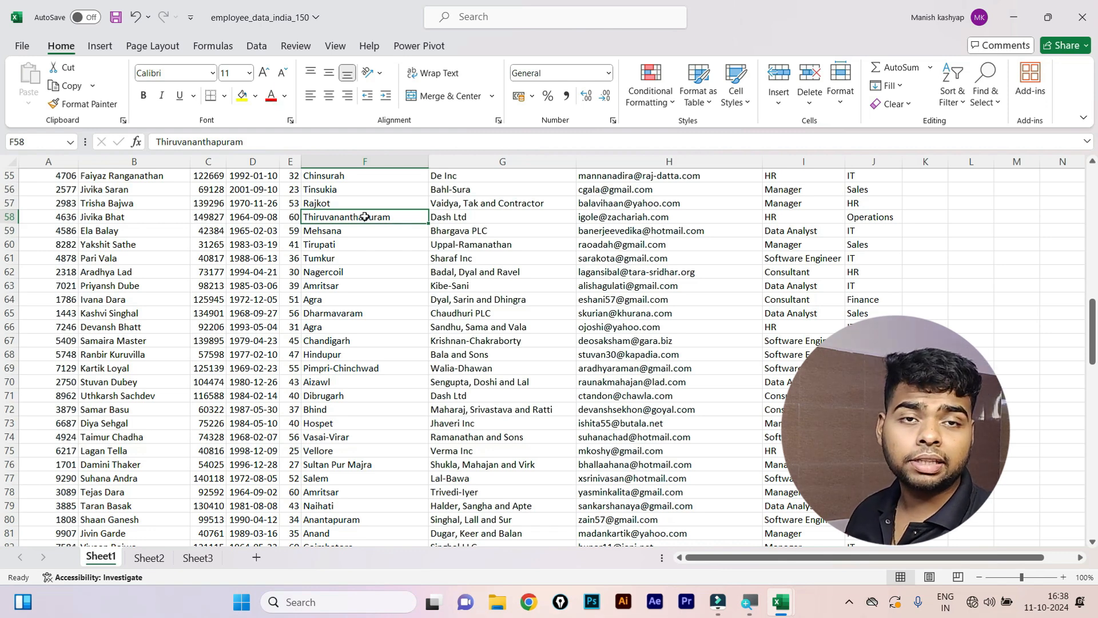
key("ctrl+minus")
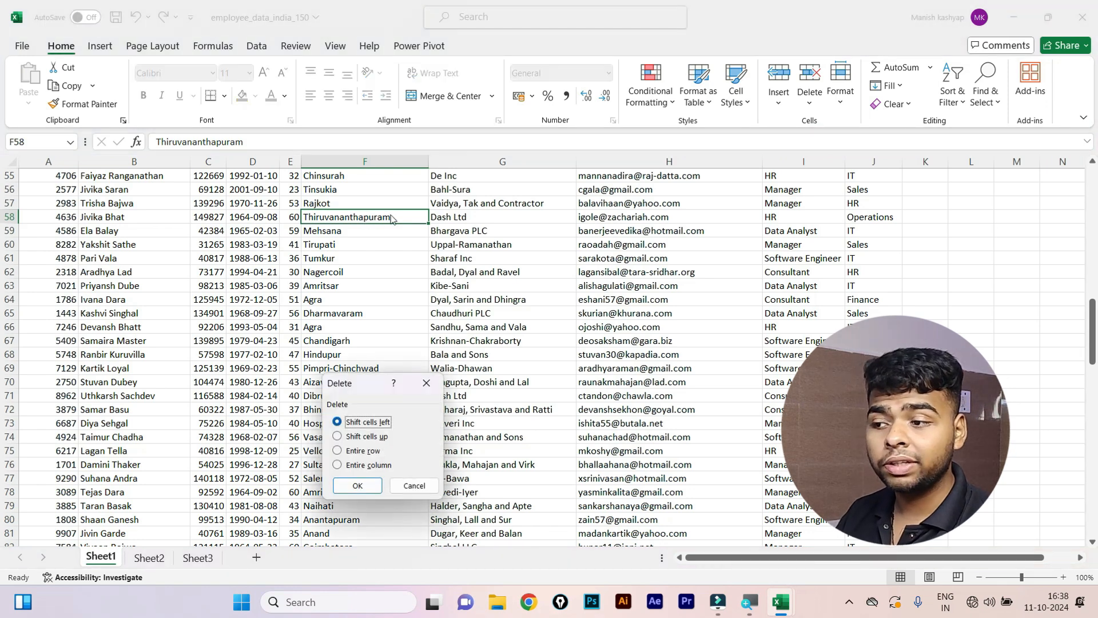
left_click(351, 465)
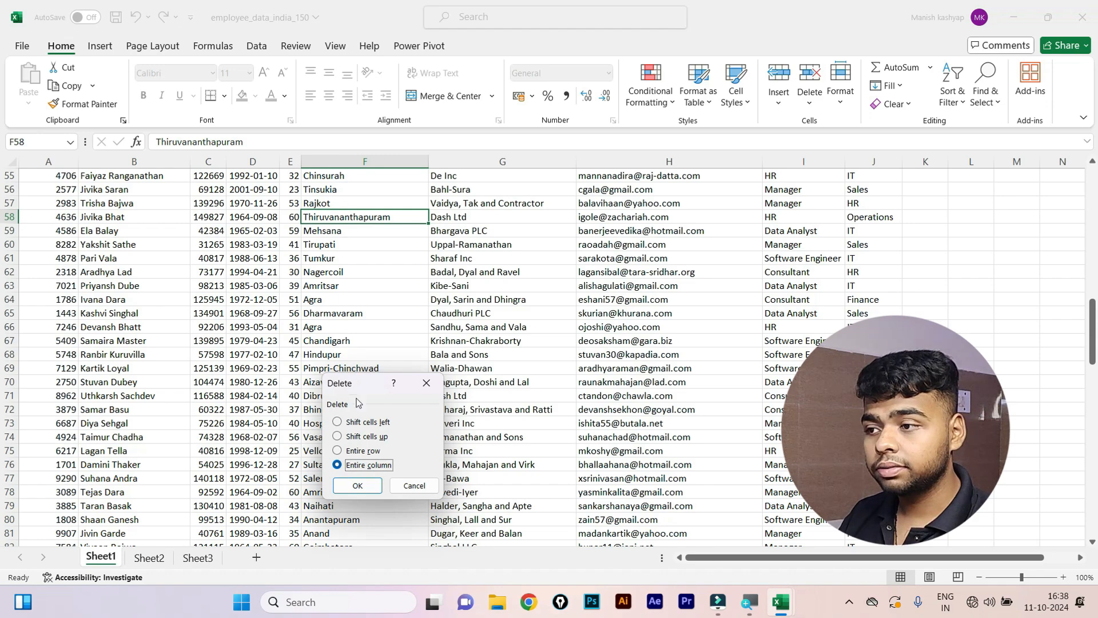
left_click(358, 485)
scroll(371, 339, "up", 18)
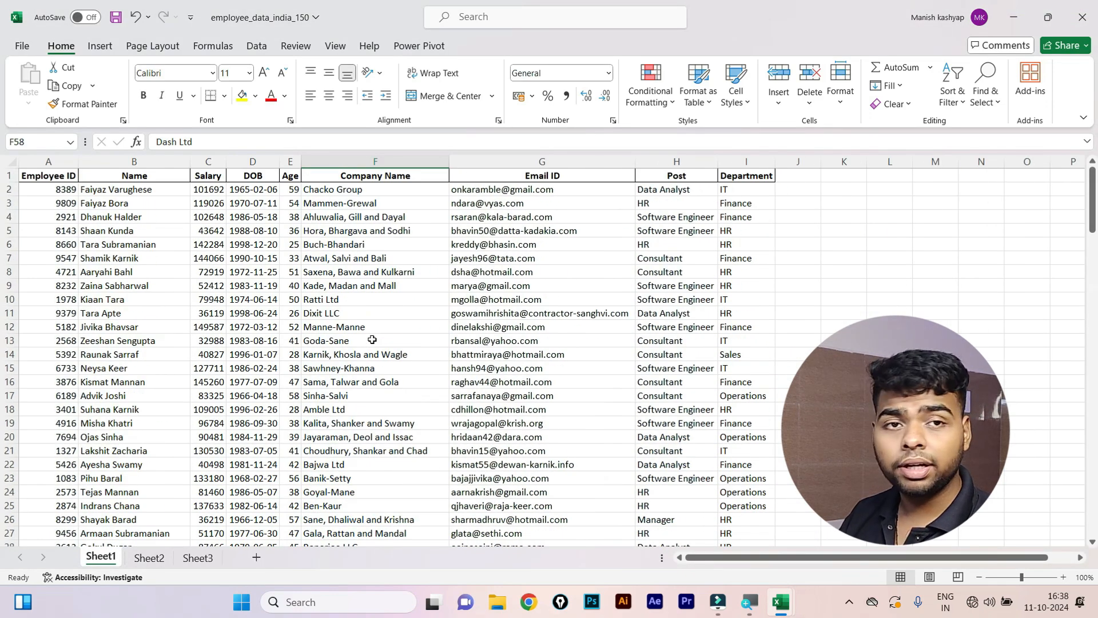
key("ctrl+z")
scroll(371, 339, "up", 15)
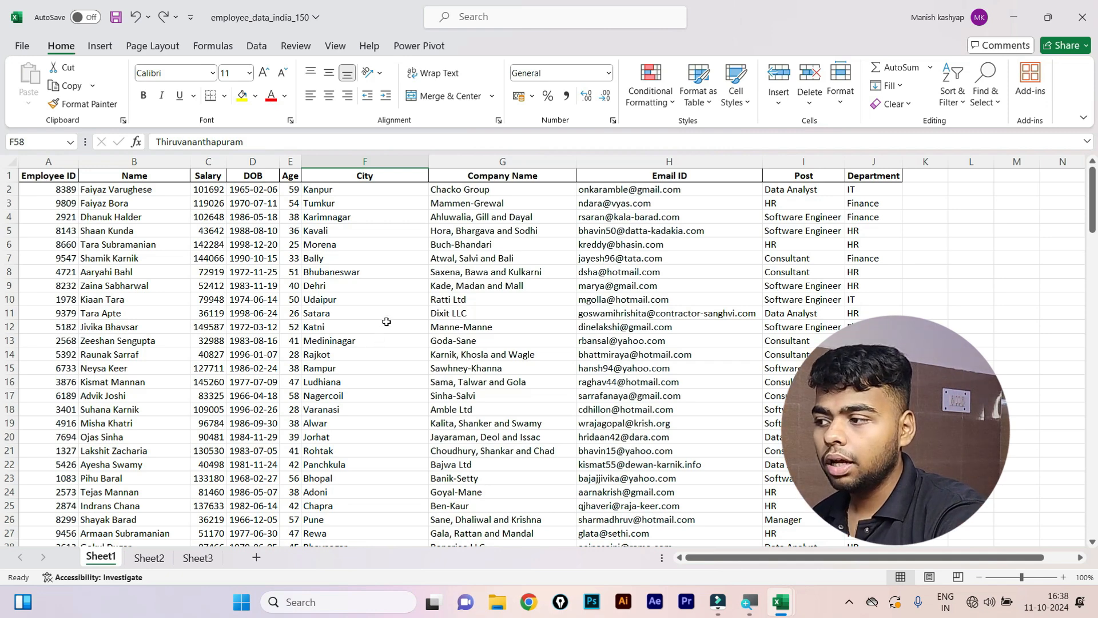
Switch to Sheet2 and add a new blank worksheet, Sheet4.
left_click(456, 299)
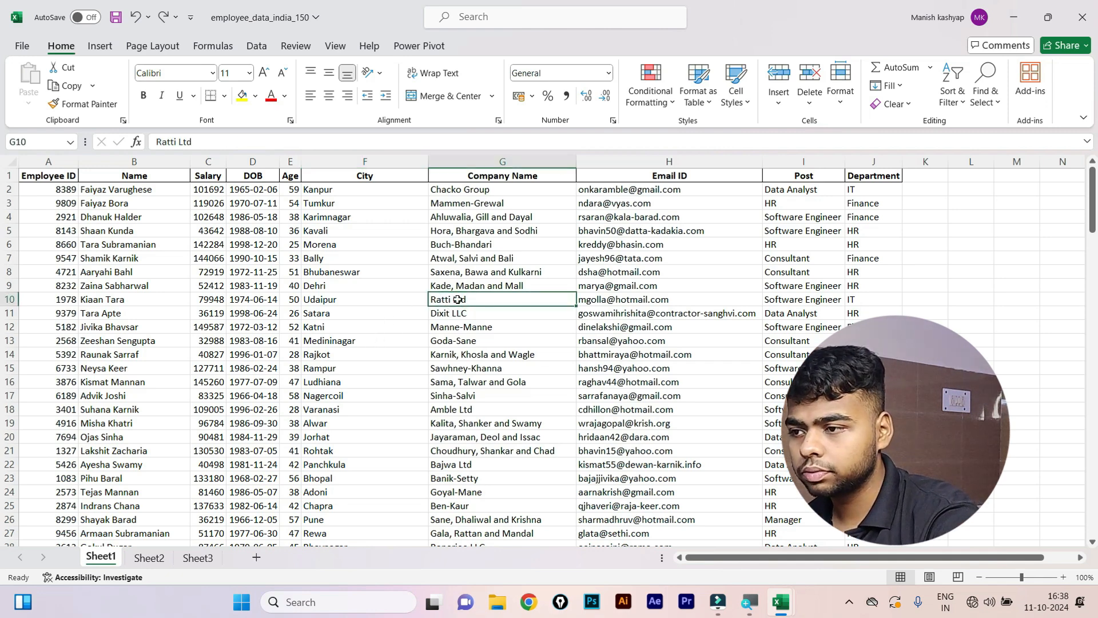
left_click(350, 313)
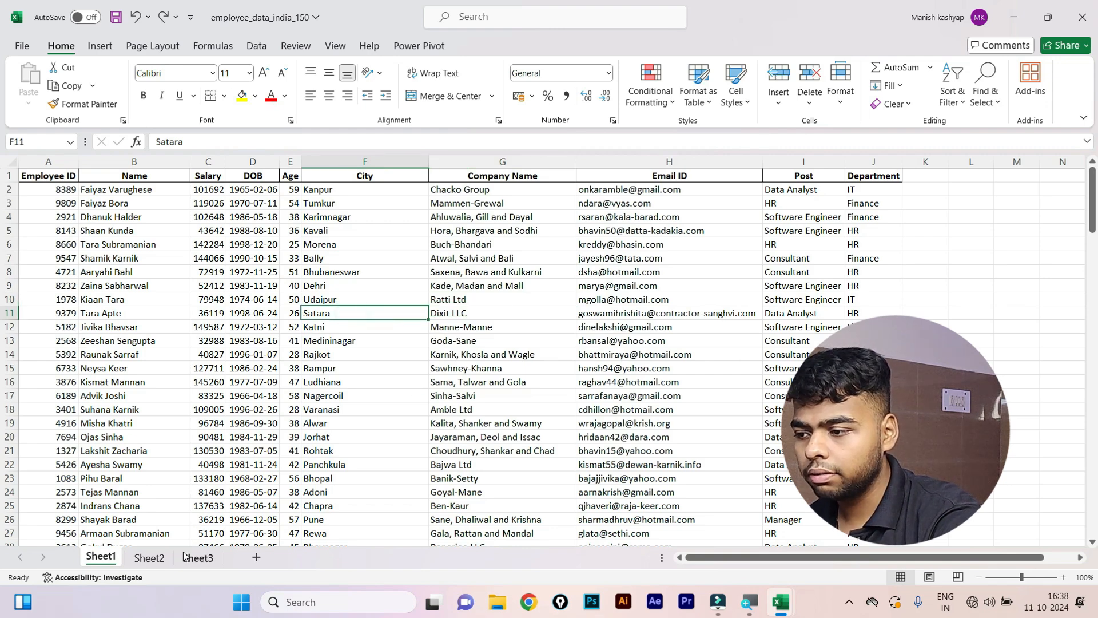
left_click(150, 557)
left_click(195, 453)
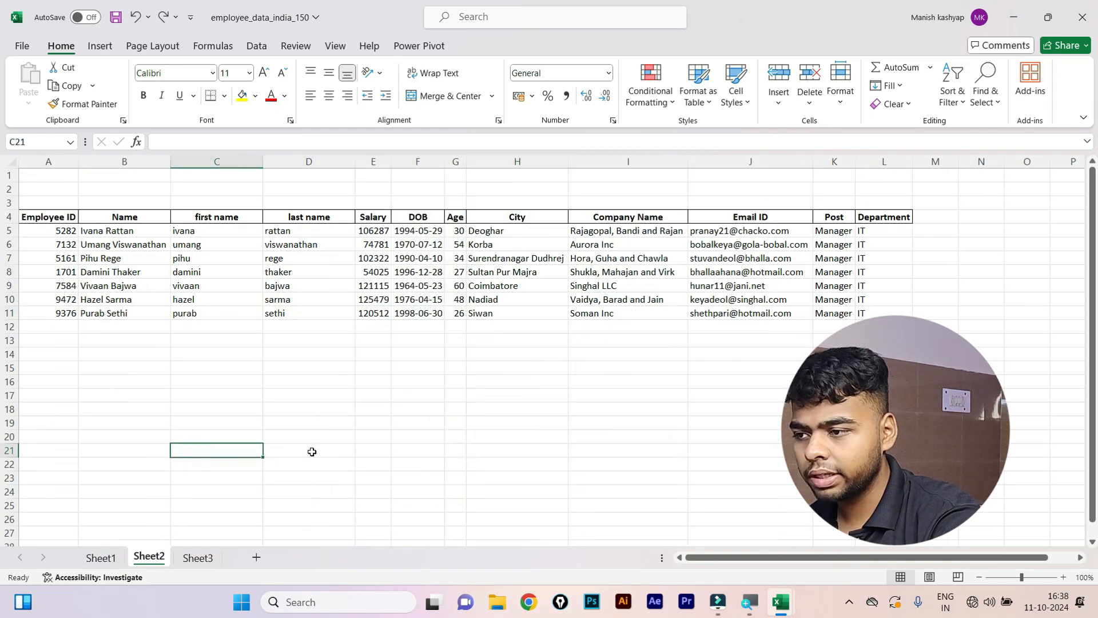
left_click(254, 557)
Open the Fill Series dialog from cell E12 and close it without filling.
left_click(238, 327)
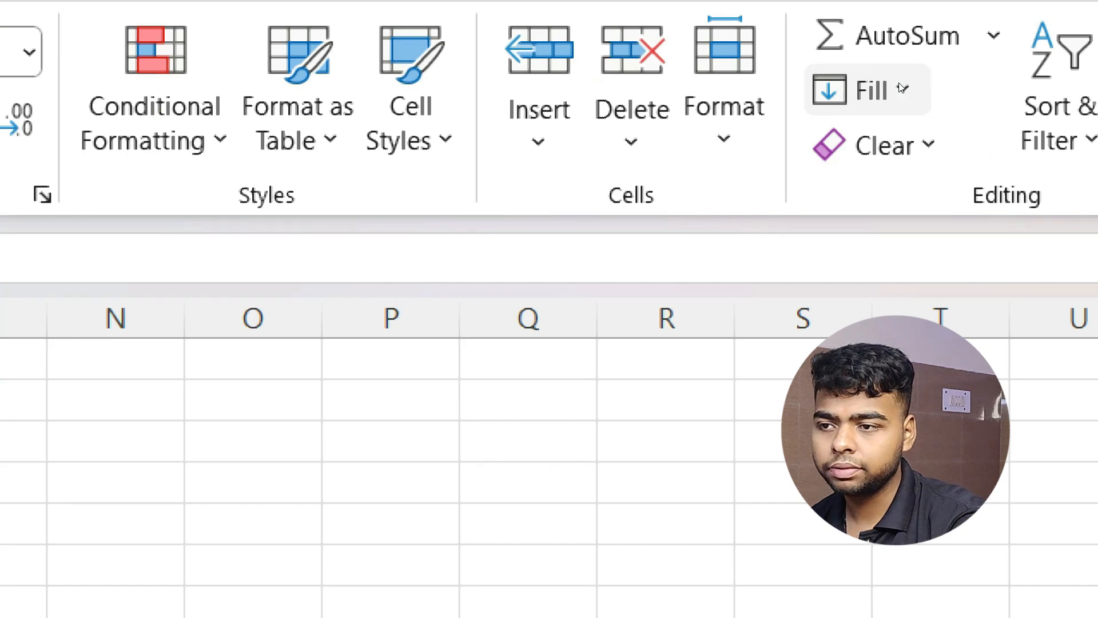
left_click(902, 88)
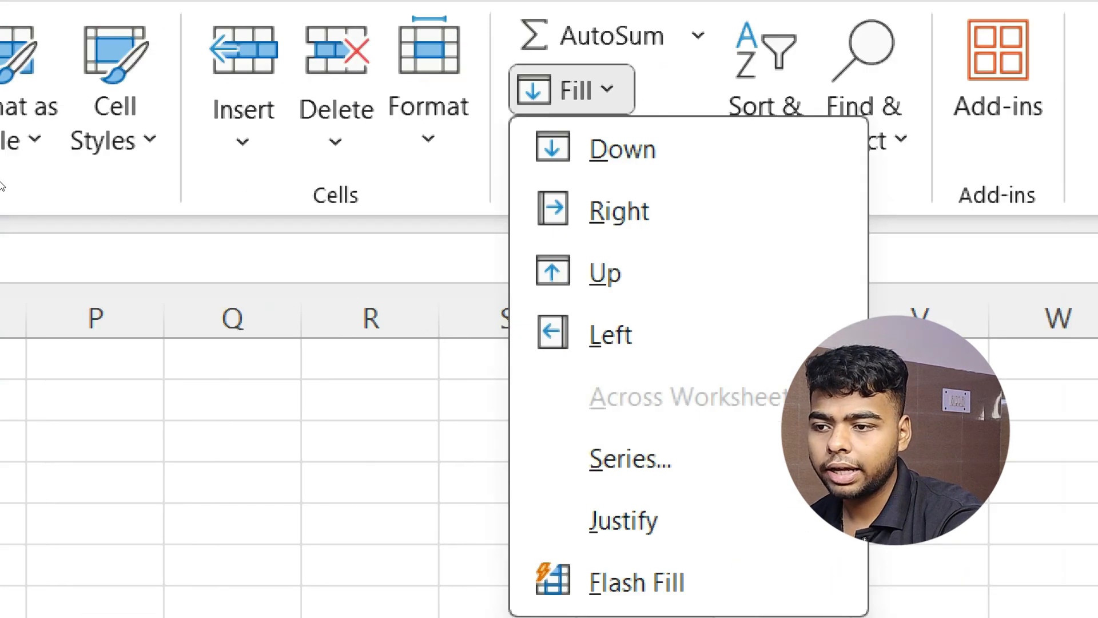
key("Up")
key("Up")
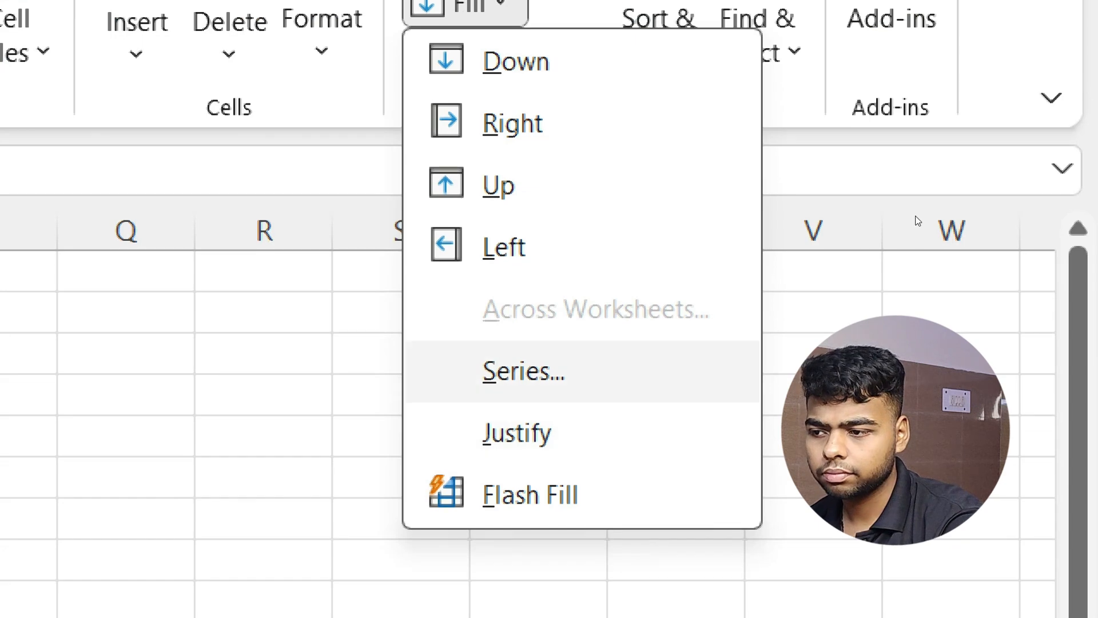
key("Return")
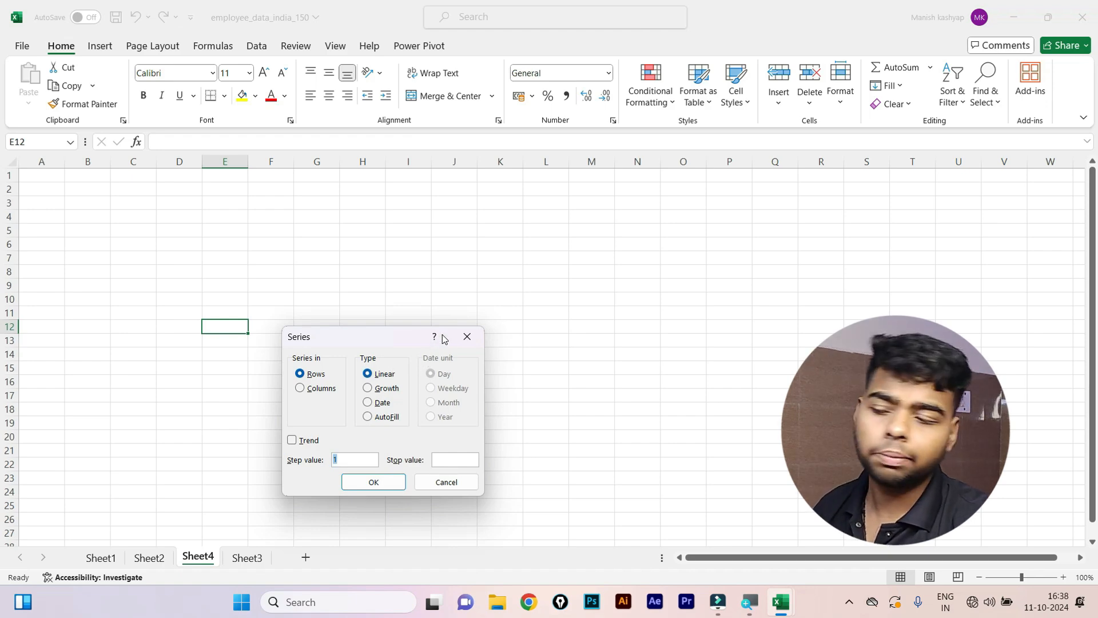
left_click(473, 336)
Enter 1 in F8 and fill F8:F25 with a linear step-1 series through 18.
left_click(253, 275)
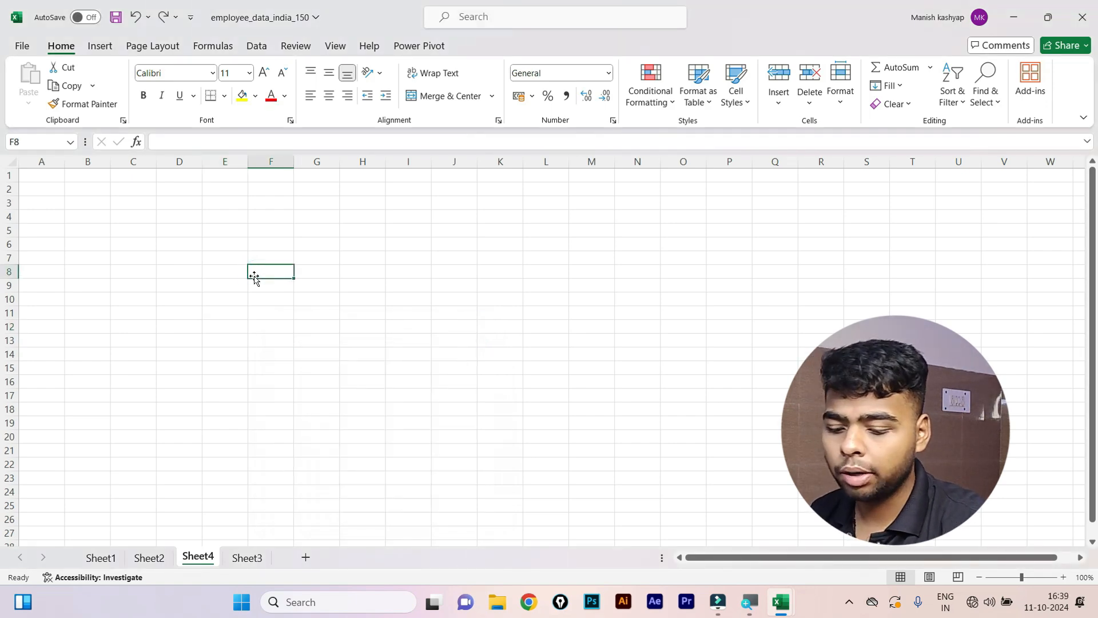
type("1")
key("Return")
left_click_drag(270, 273, 292, 505)
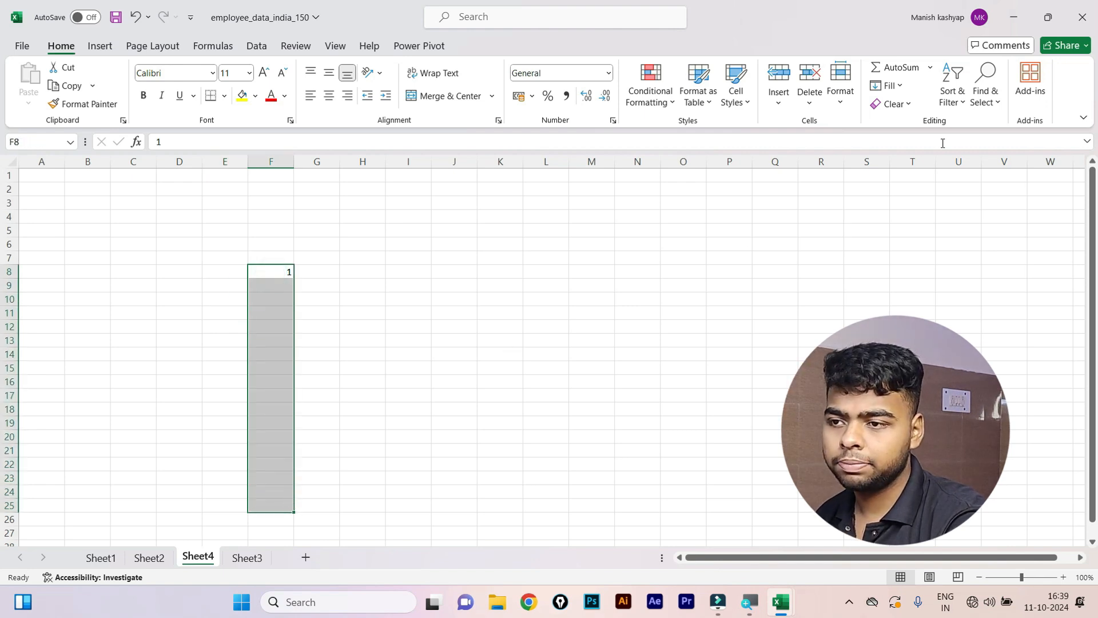
left_click(888, 85)
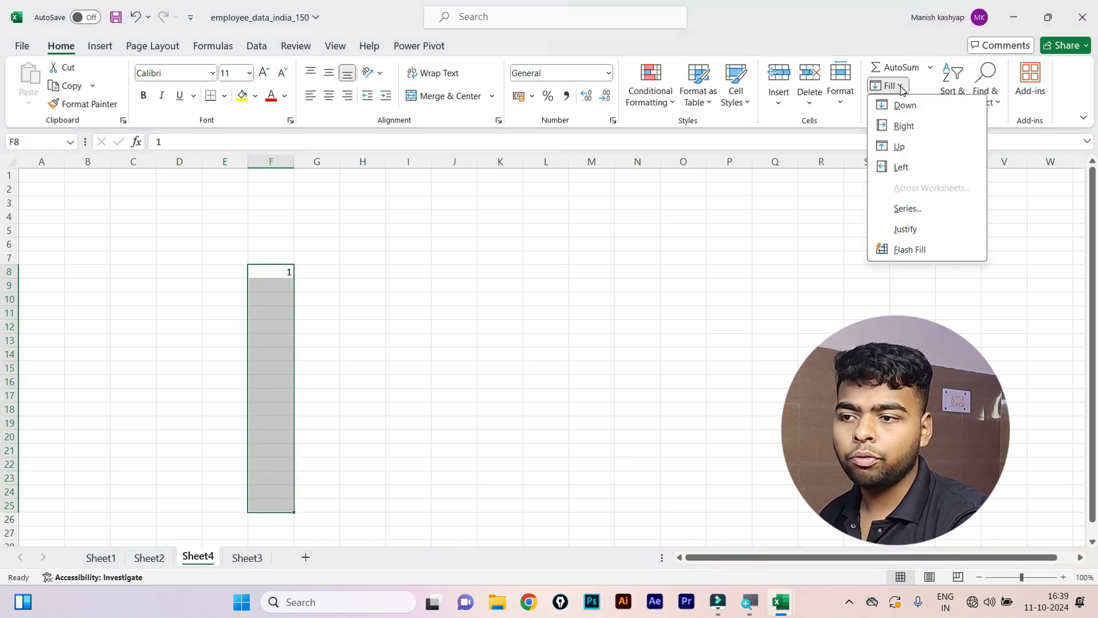
left_click(918, 212)
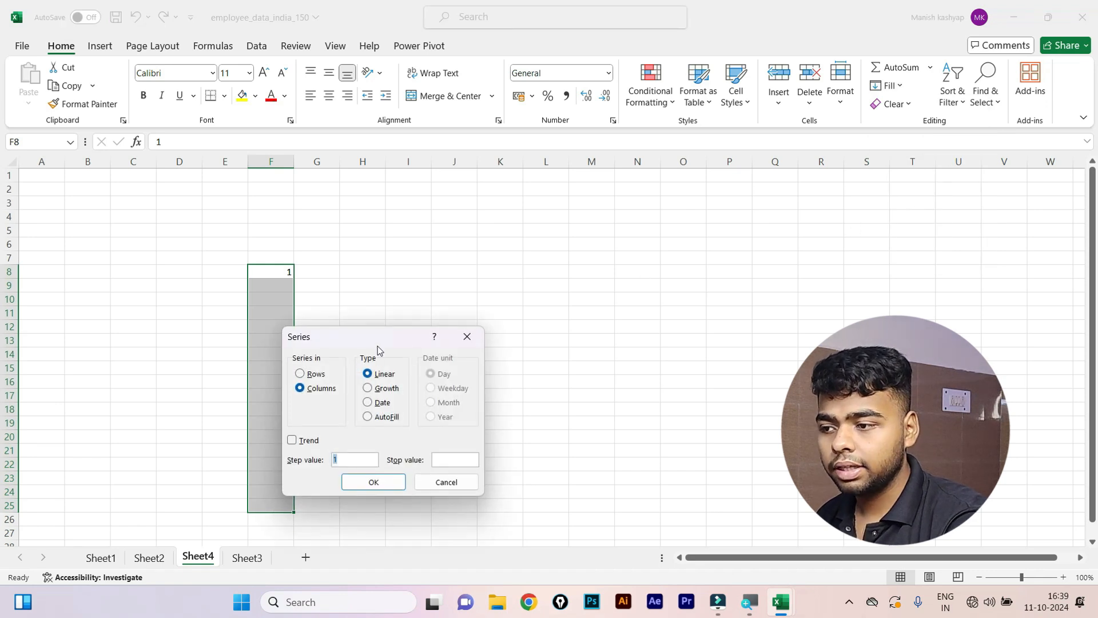
left_click_drag(382, 337, 587, 319)
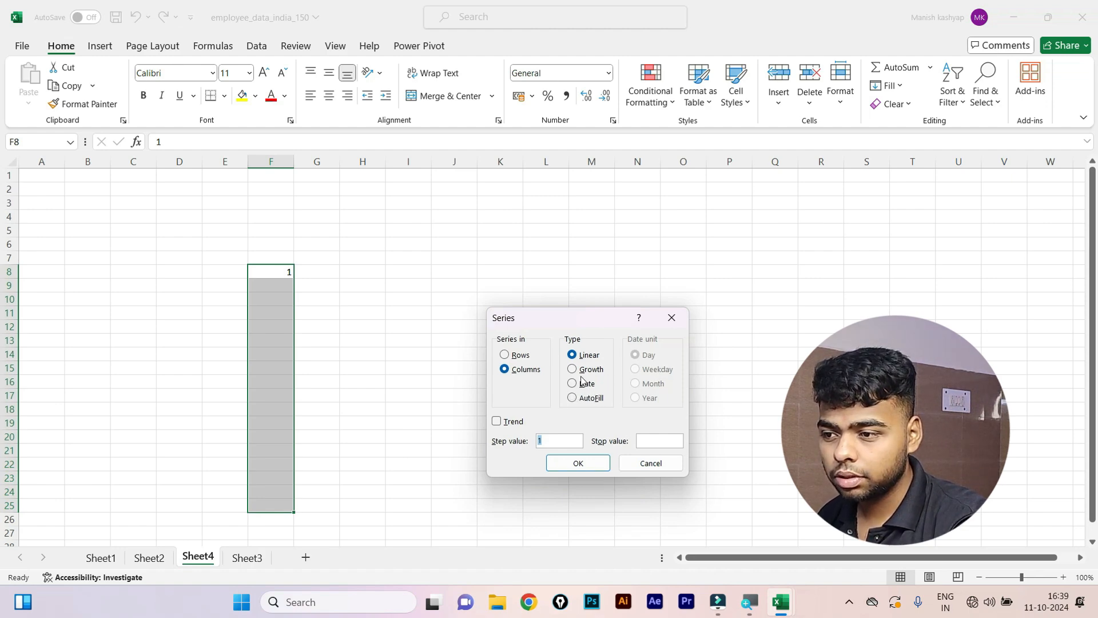
left_click(578, 463)
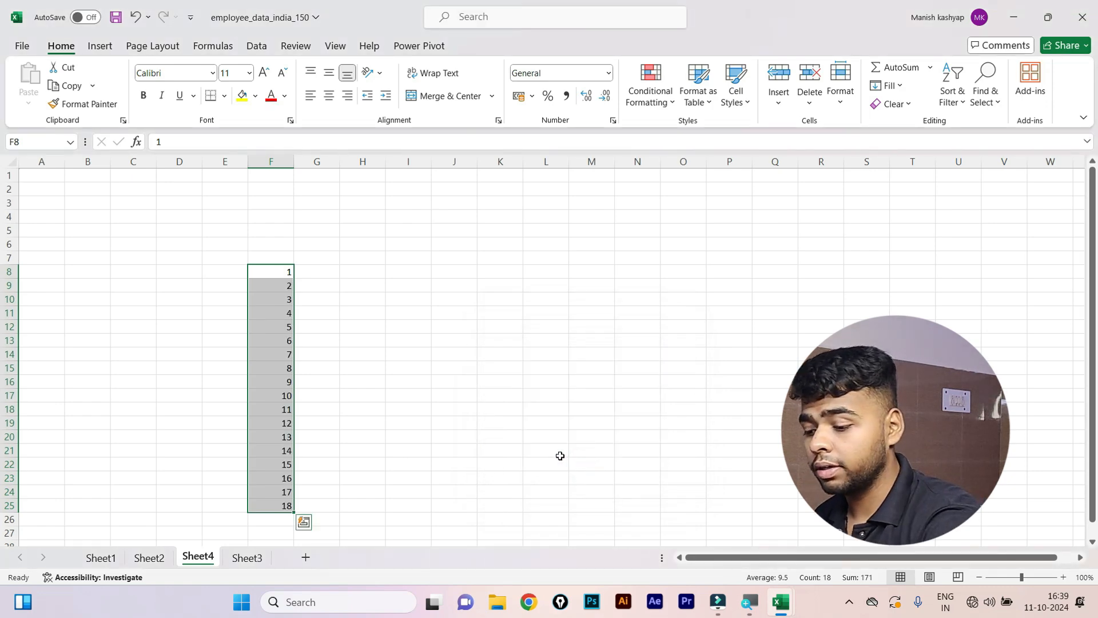
Enter 2 in I8 and apply a Growth series to I8:I23, which only repeated 2s.
left_click(406, 269)
type("2")
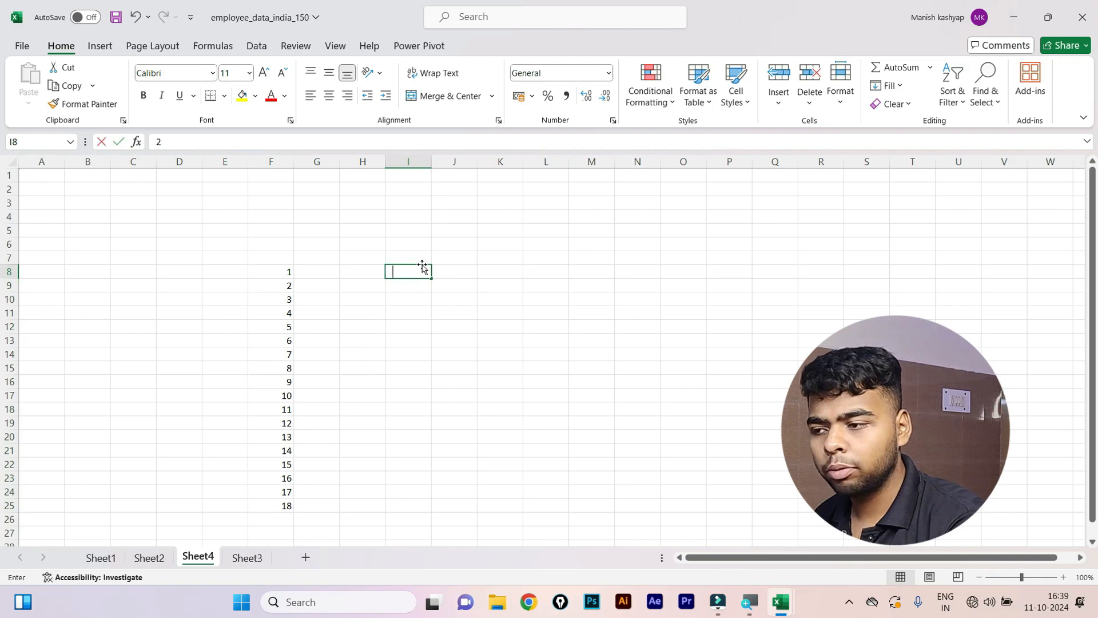
key("Return")
left_click_drag(407, 269, 452, 481)
left_click_drag(416, 277, 438, 473)
left_click_drag(403, 267, 410, 482)
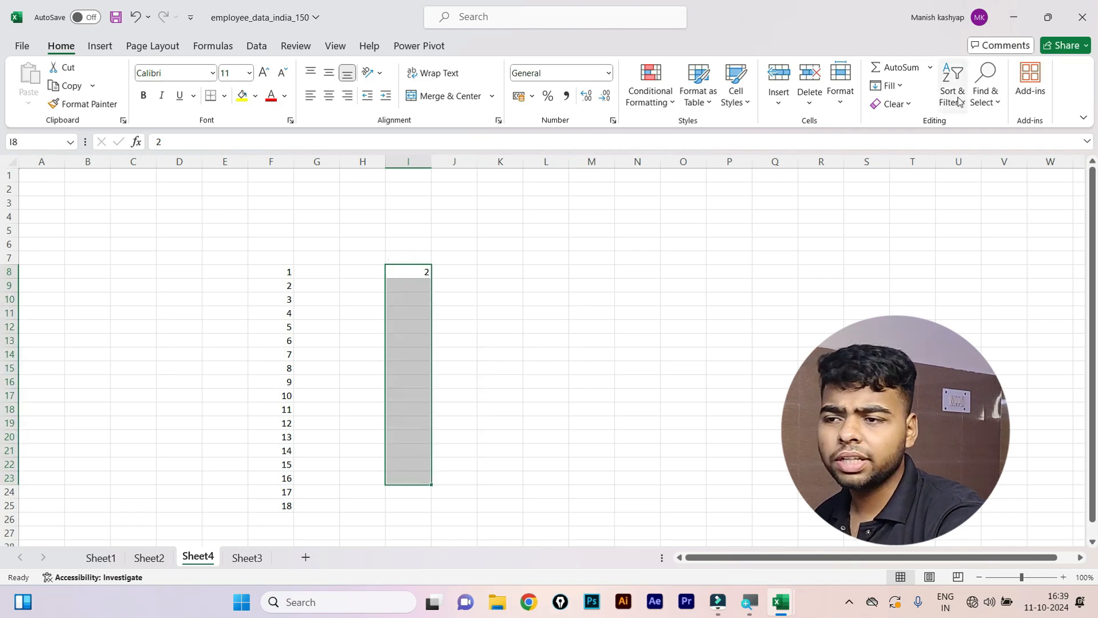
left_click(903, 87)
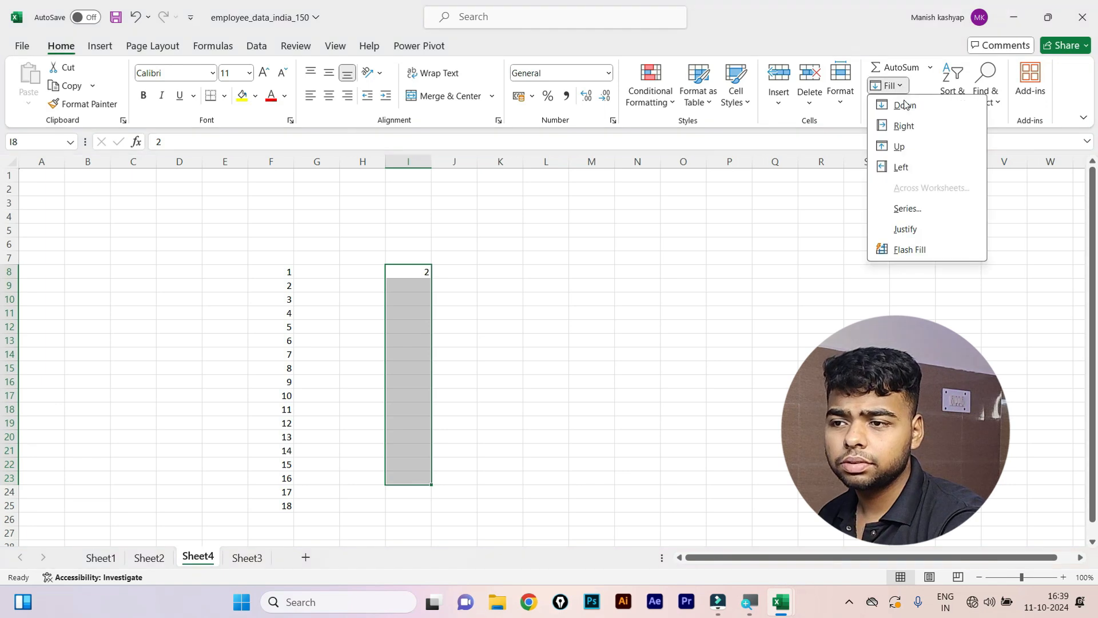
left_click(934, 211)
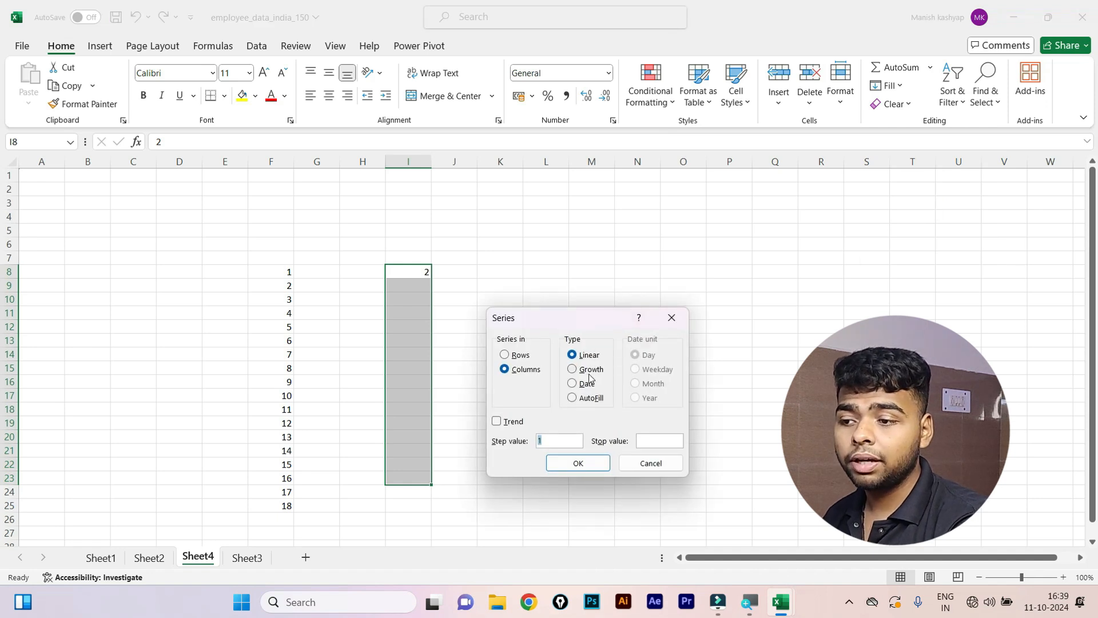
left_click(589, 369)
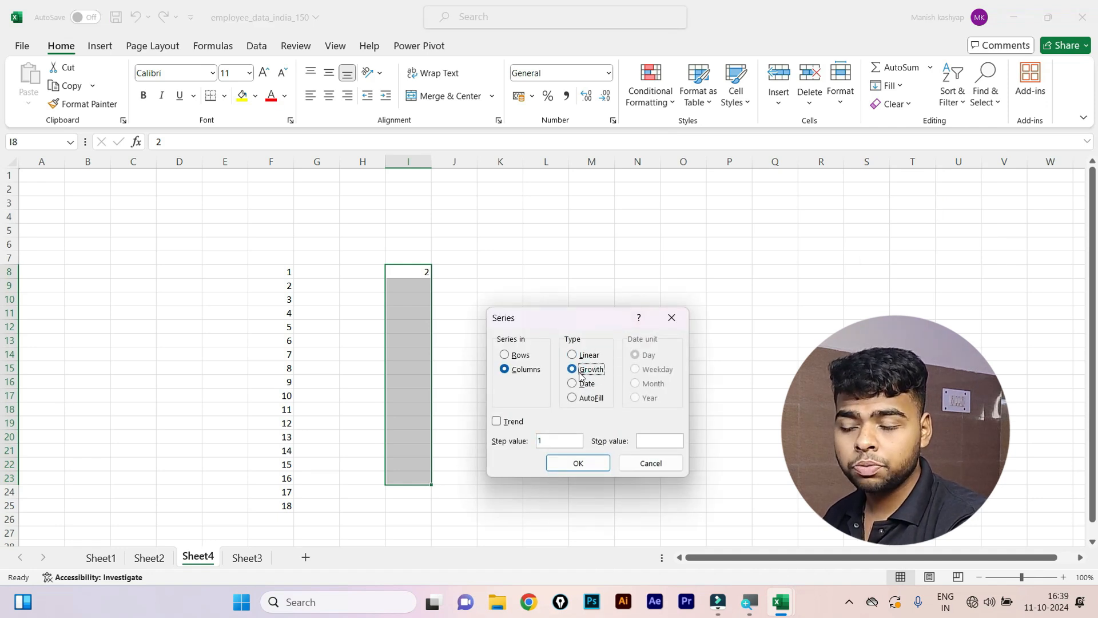
left_click(593, 471)
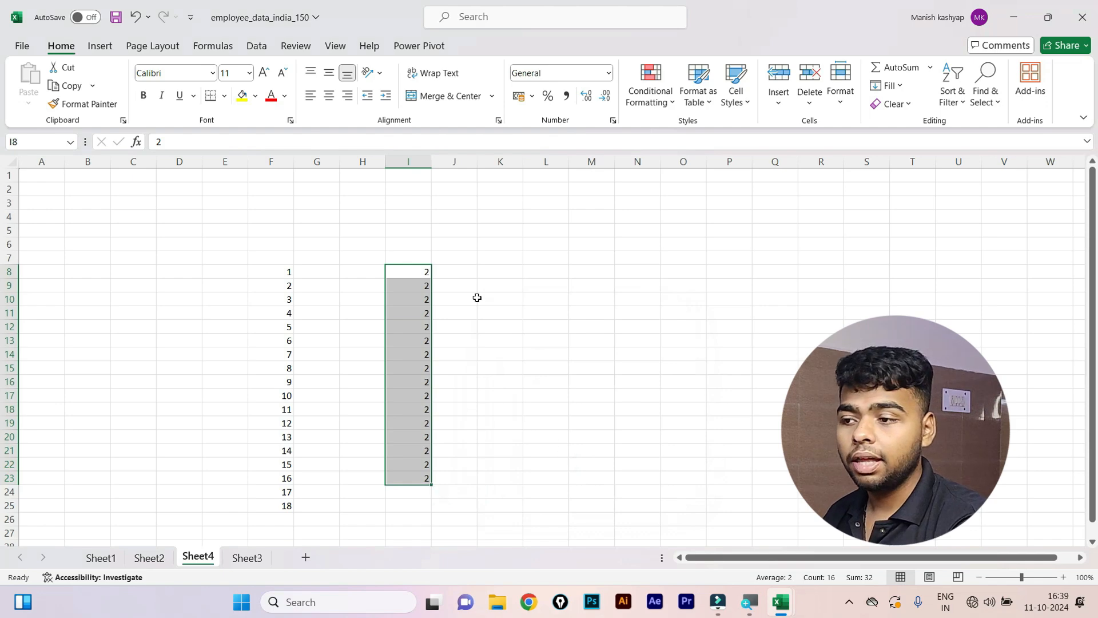
Undo and reapply the Growth series with step value 2, doubling from 2 to 65536.
key("ctrl+z")
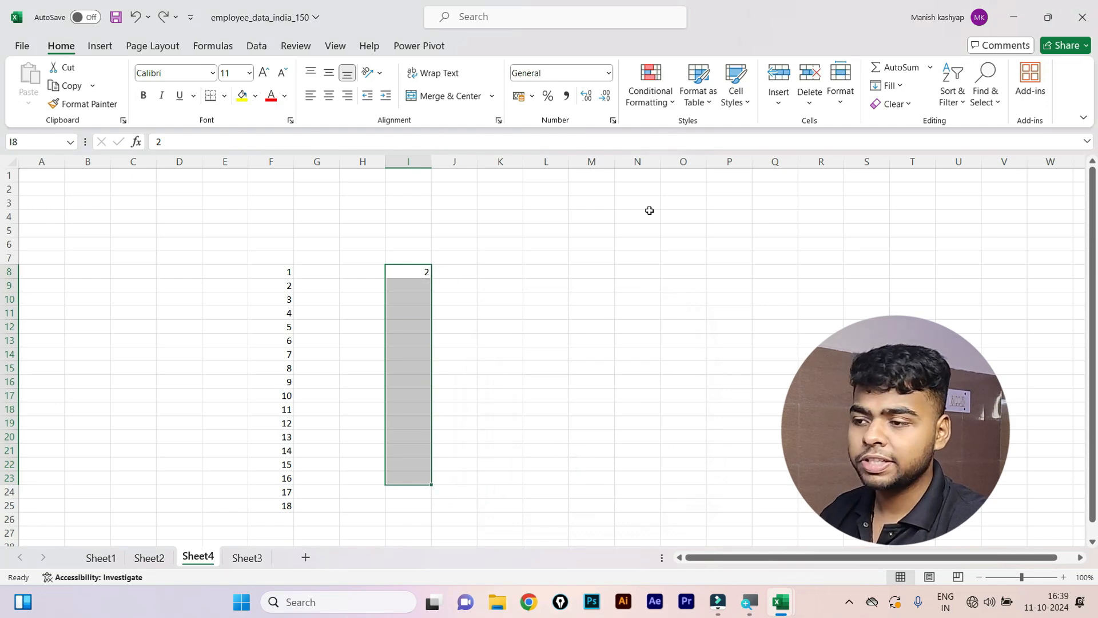
left_click(886, 85)
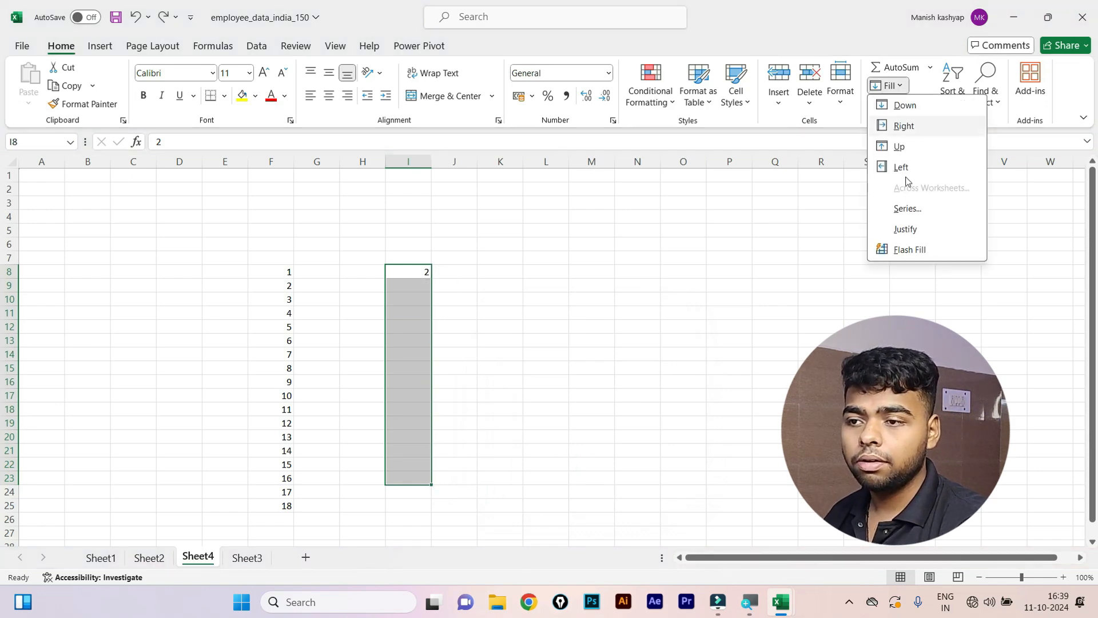
left_click(907, 211)
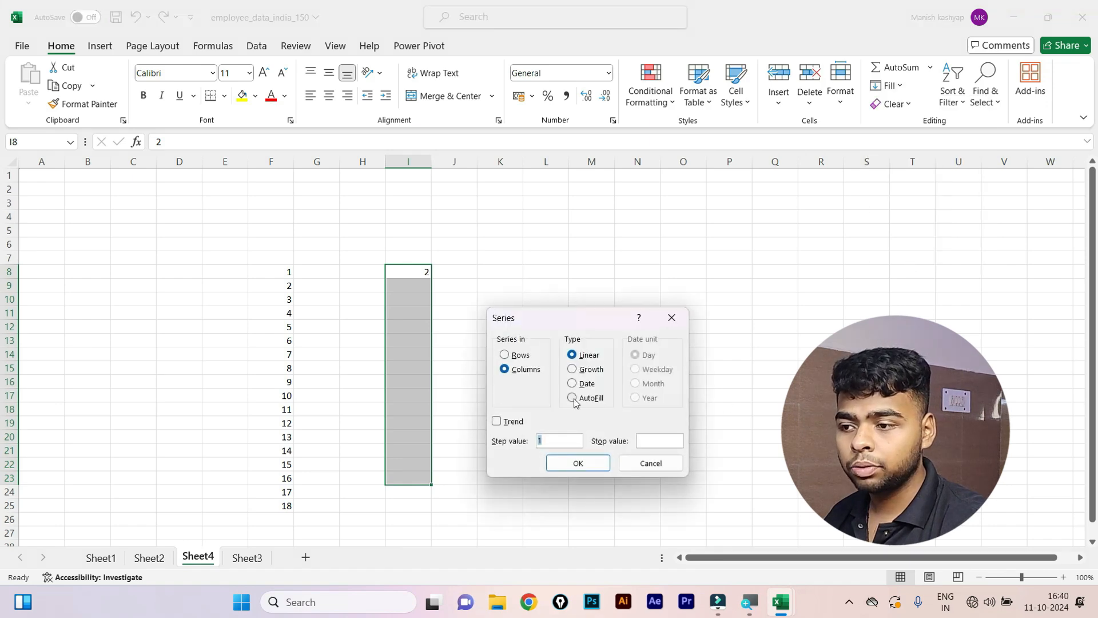
left_click(576, 369)
left_click(560, 440)
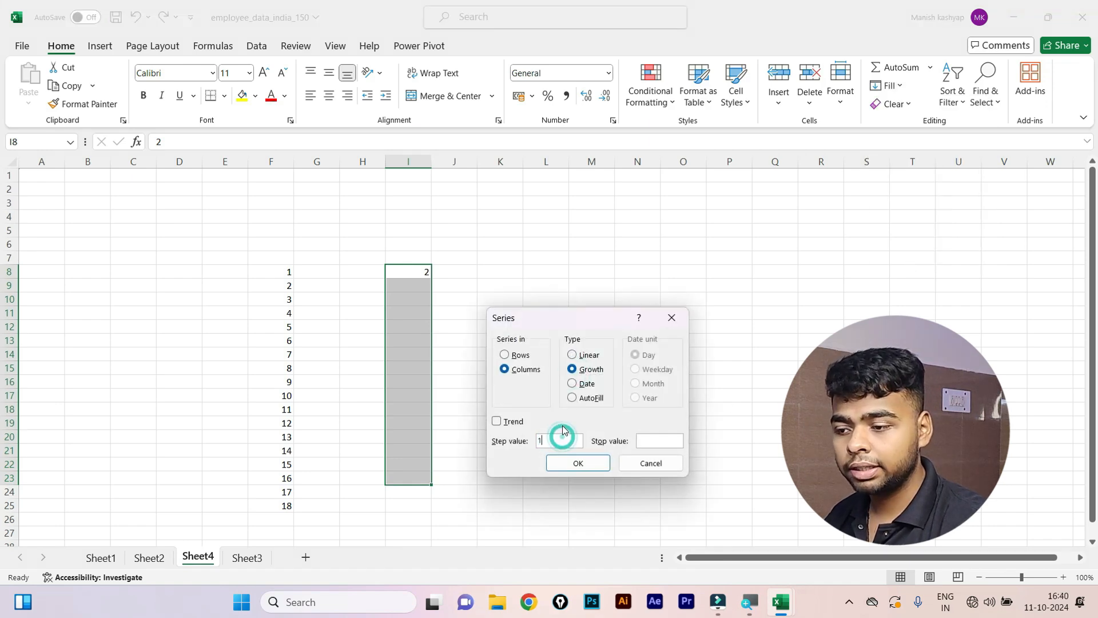
key("BackSpace")
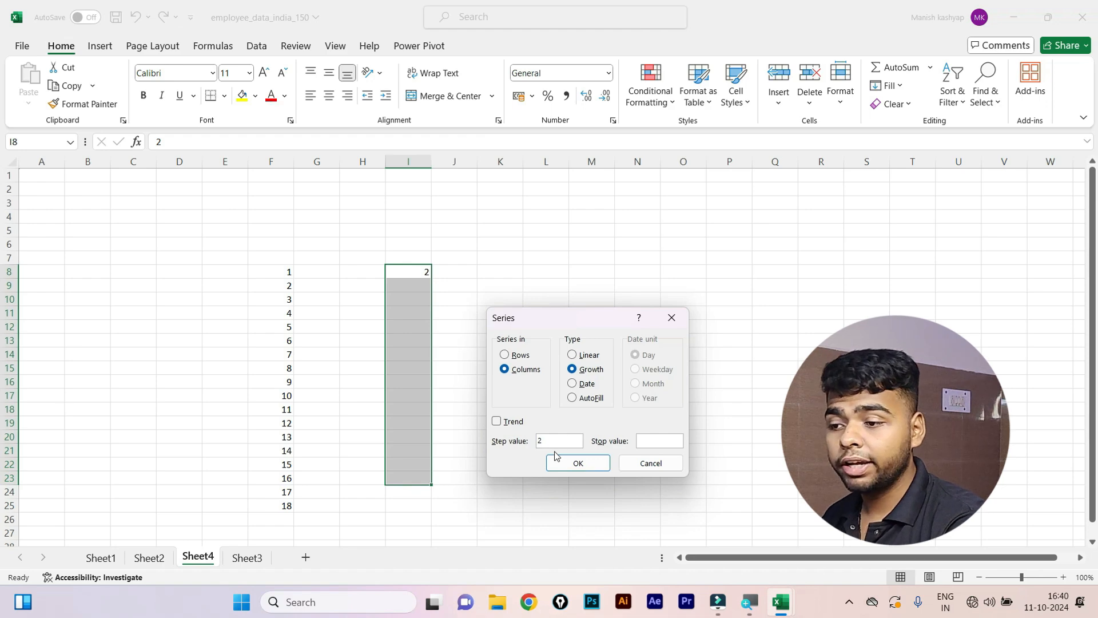
left_click(575, 463)
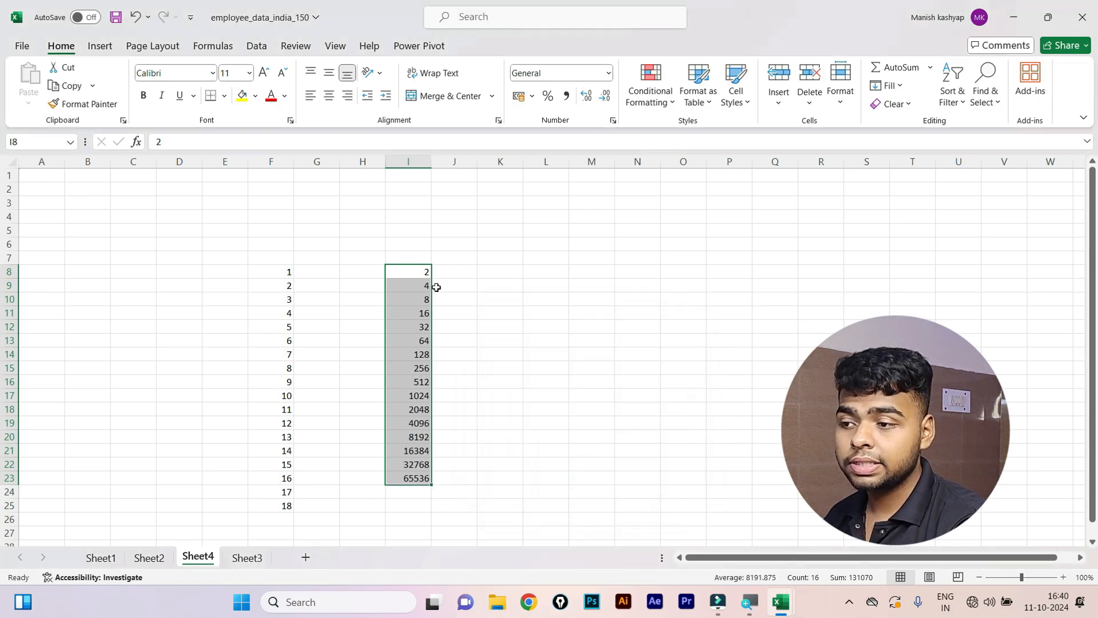
left_click(483, 283)
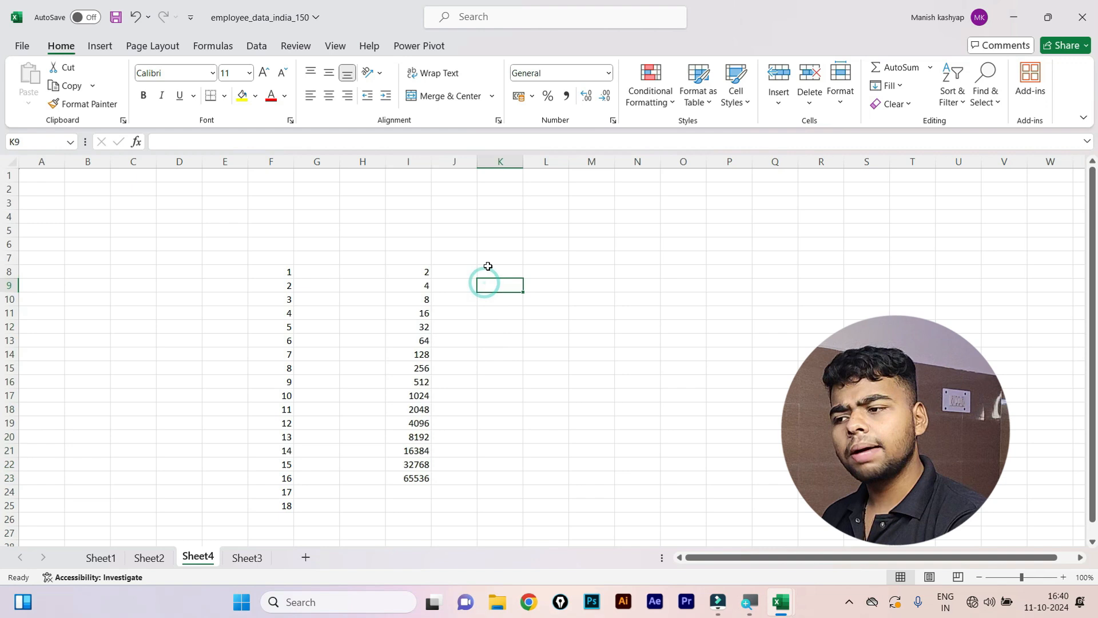
left_click(587, 254)
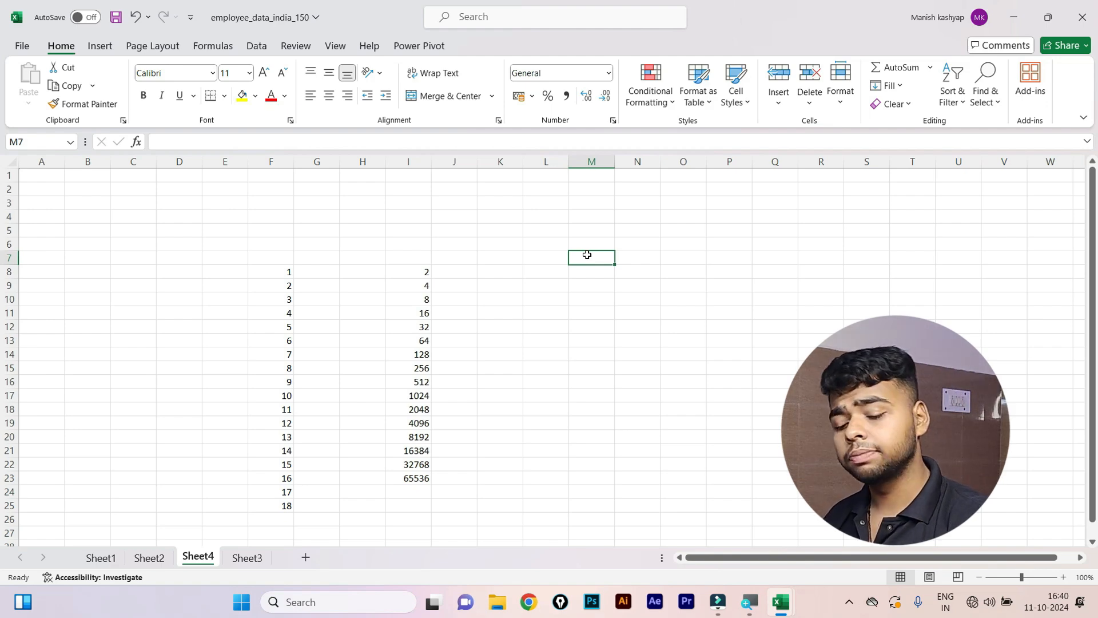
Fill M7:M25 with yearly dates from 1-1-2001, then delete all practice series in F2:O27.
type("1-1-2")
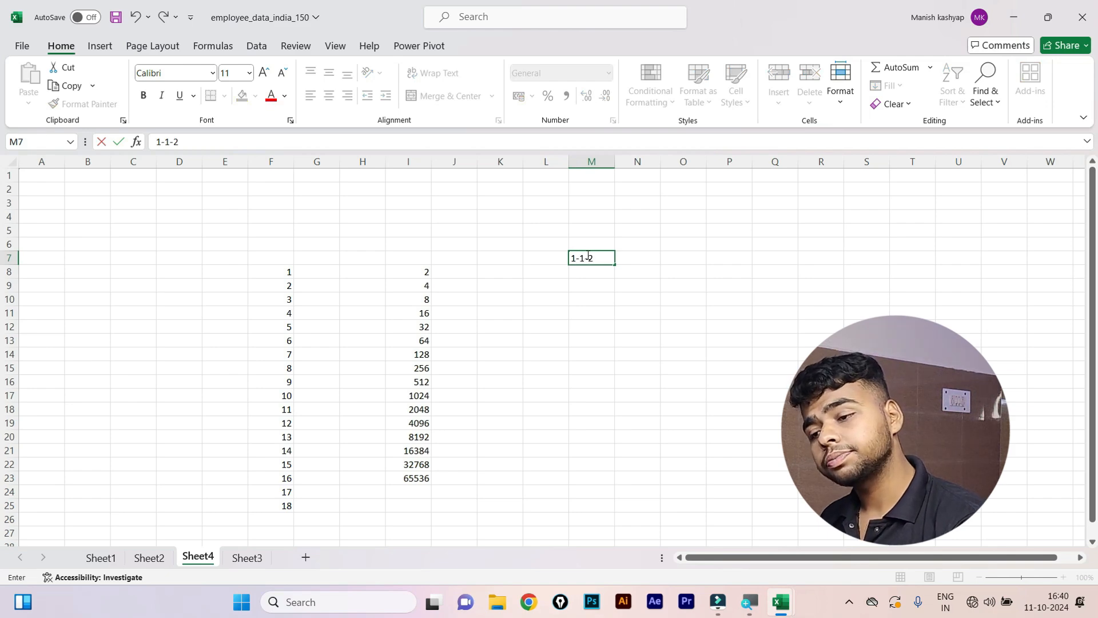
type("001")
key("ctrl+Return")
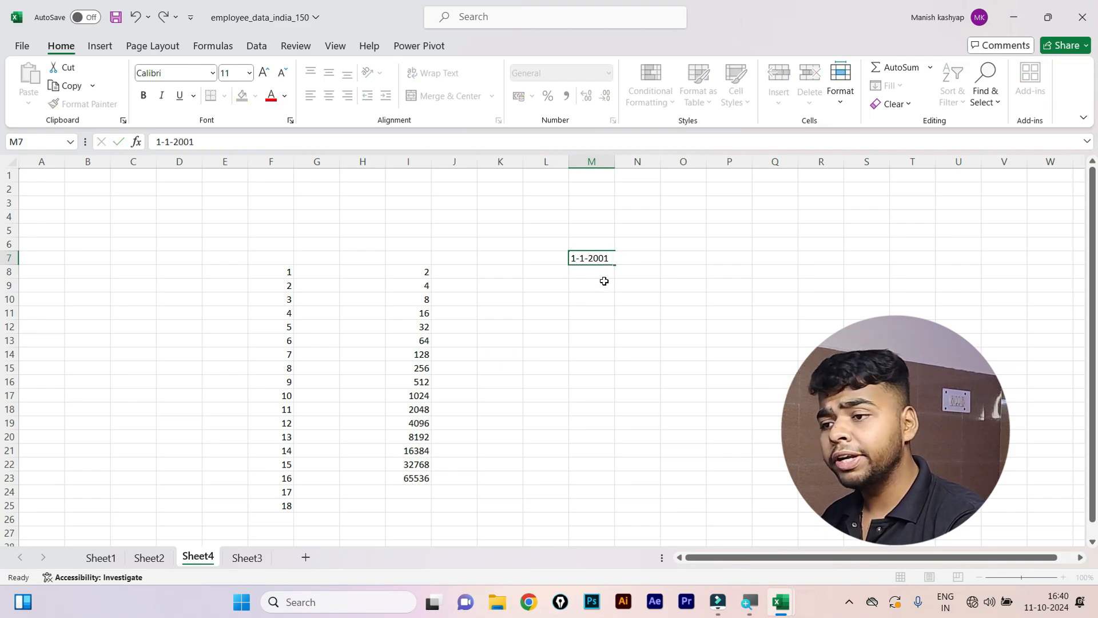
left_click(604, 281)
left_click_drag(598, 255, 600, 506)
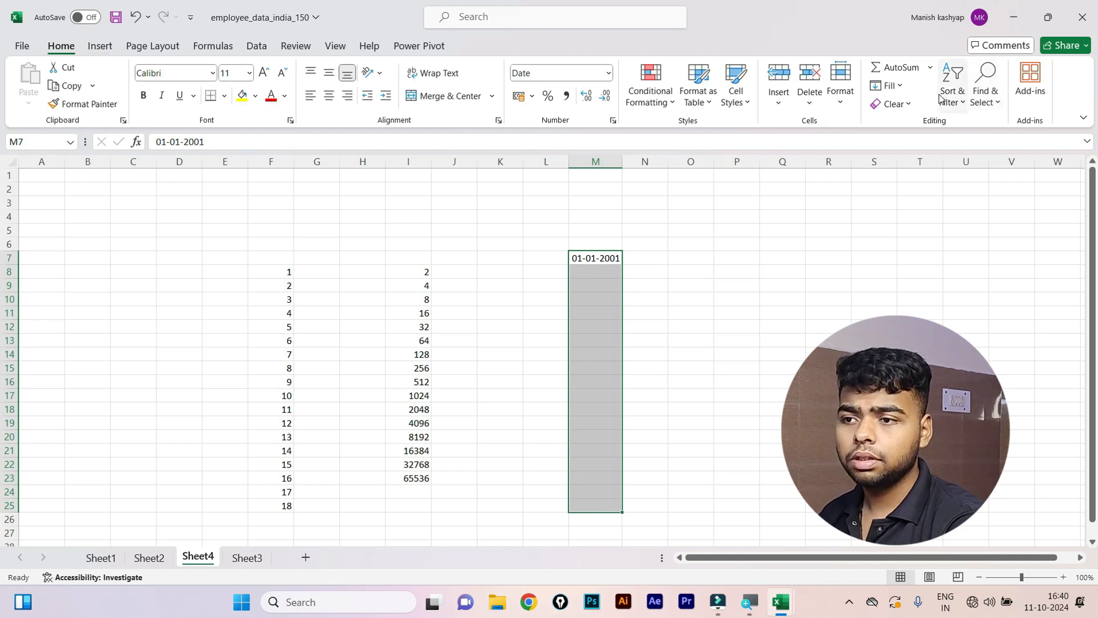
left_click(898, 86)
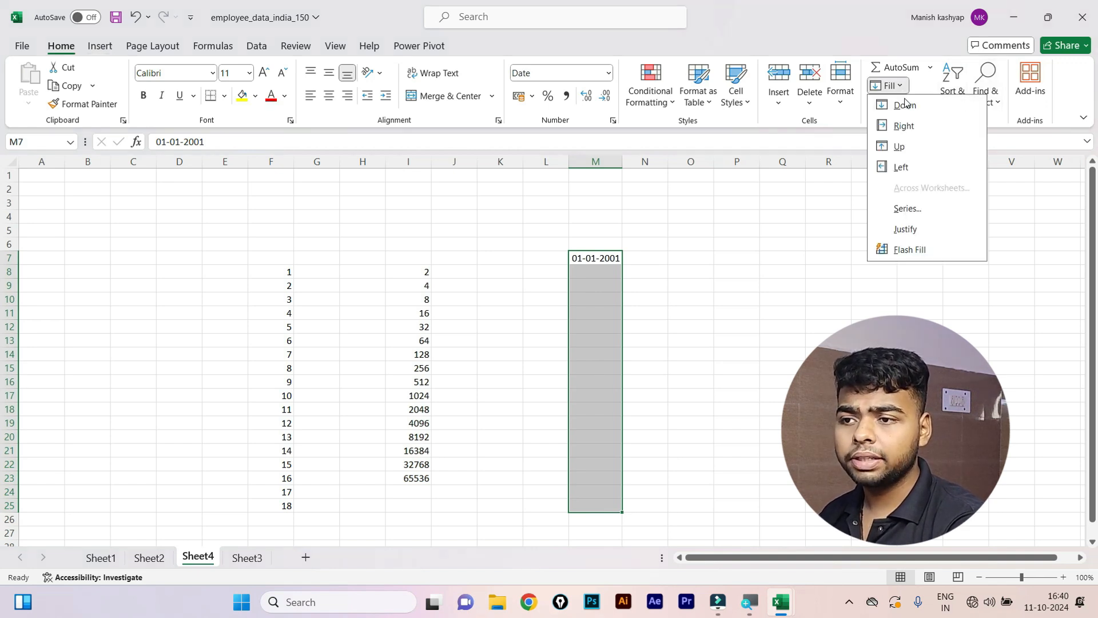
left_click(908, 208)
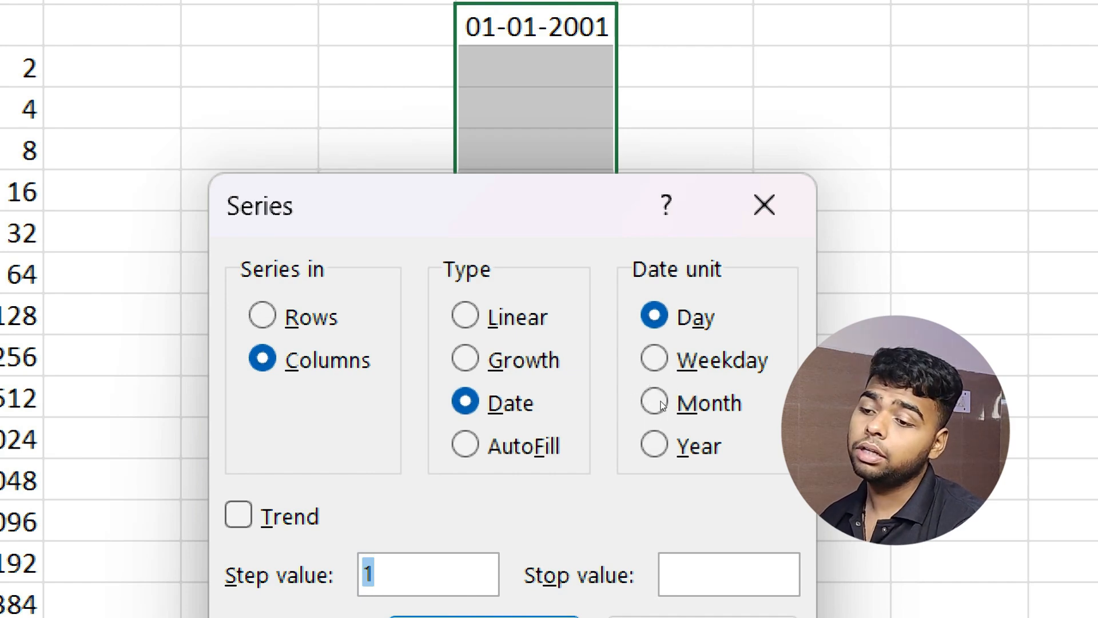
left_click(654, 445)
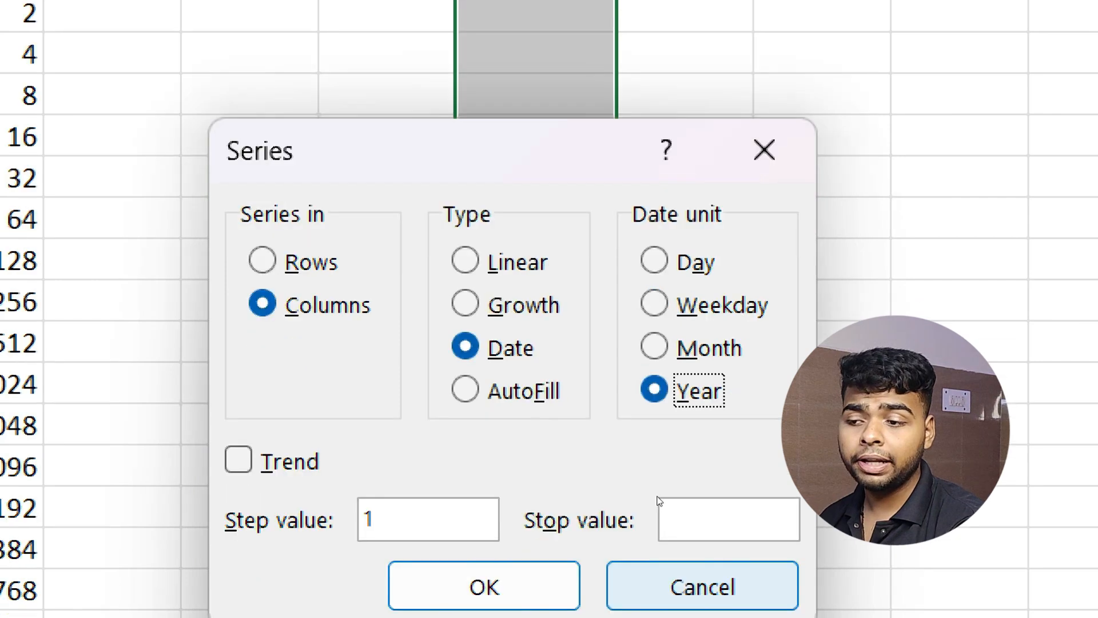
key("Return")
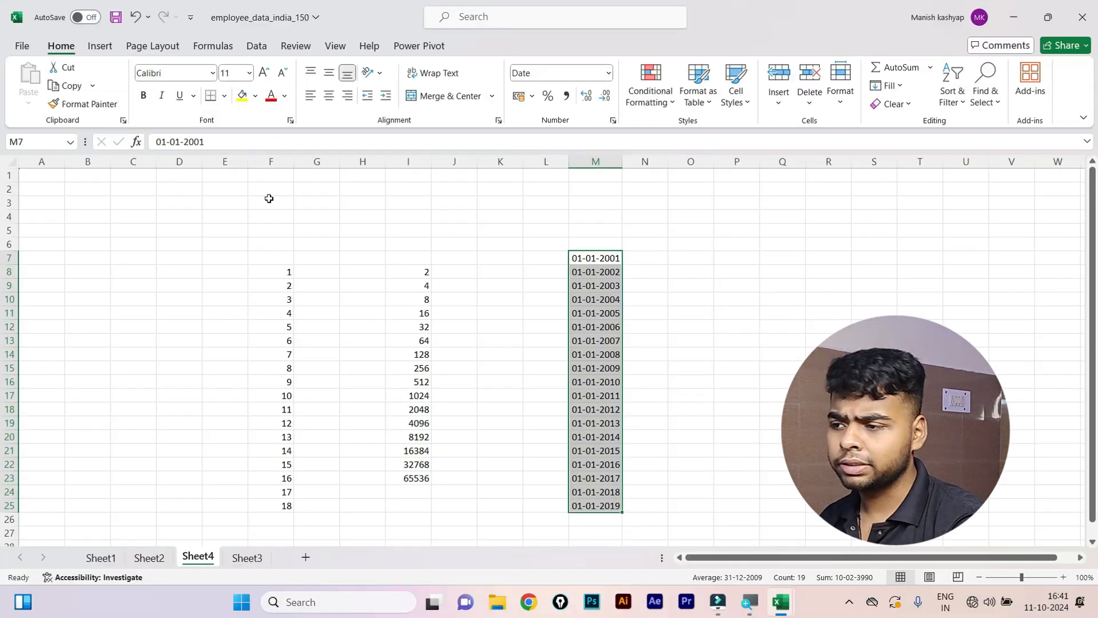
left_click_drag(248, 191, 668, 530)
key("Delete")
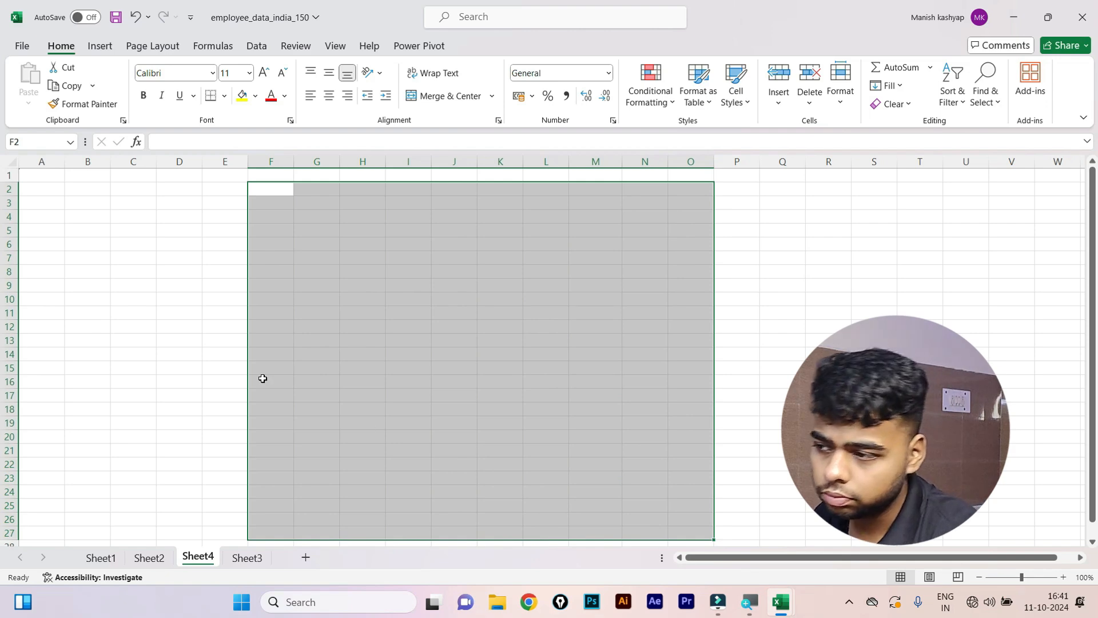
Cycle through Sheet2, Sheet1, Sheet3 and Sheet4, ending back on Sheet2's IT managers table.
left_click(262, 378)
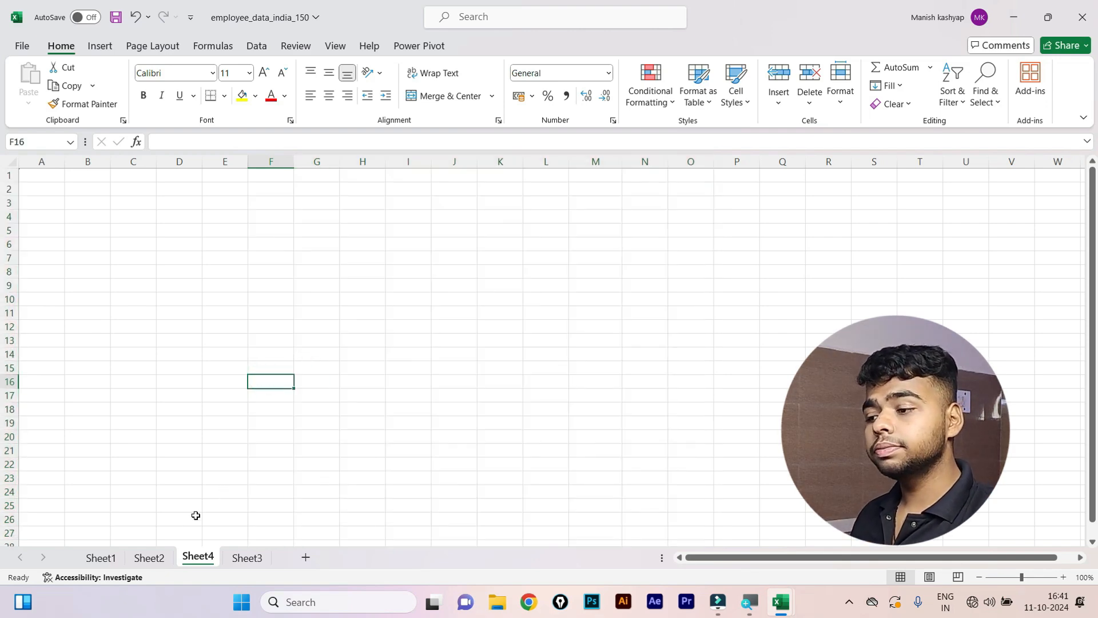
left_click(152, 556)
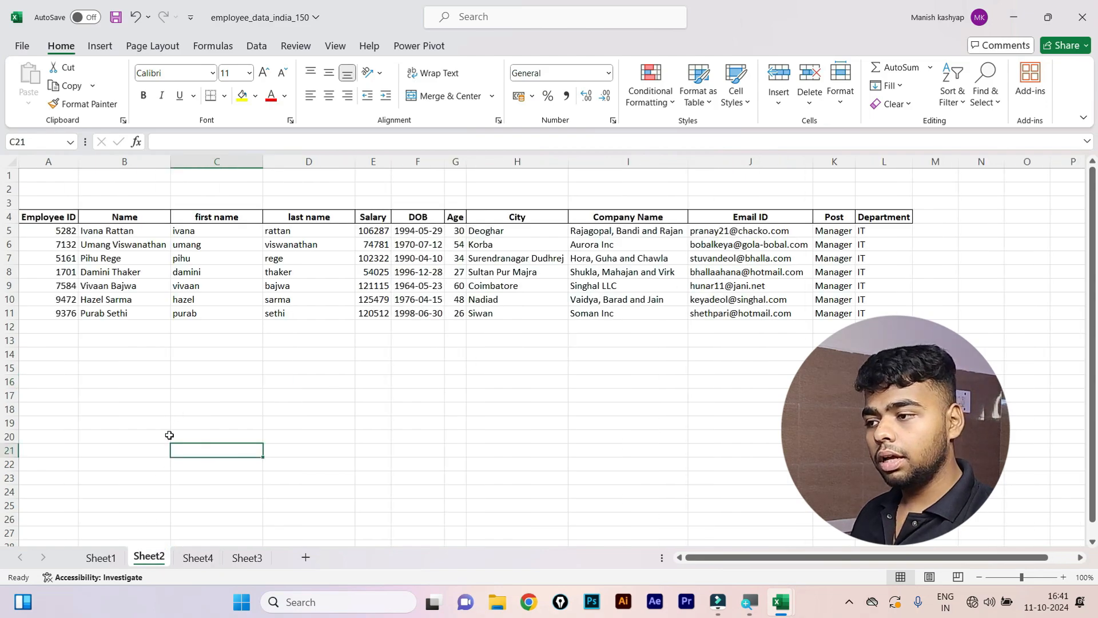
left_click(109, 555)
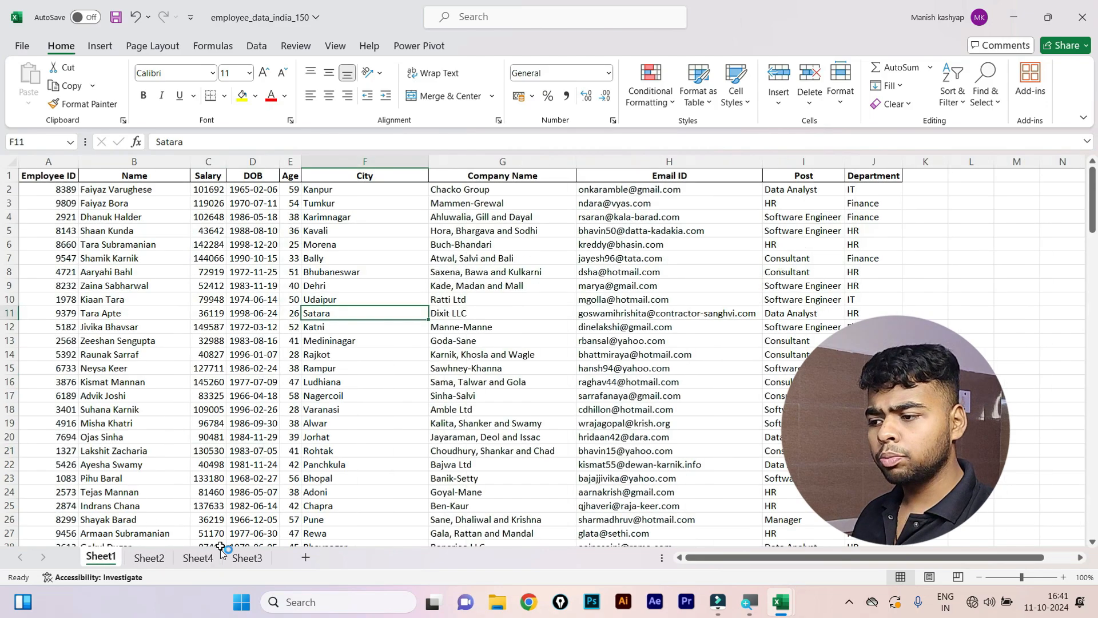
left_click(245, 558)
left_click(197, 558)
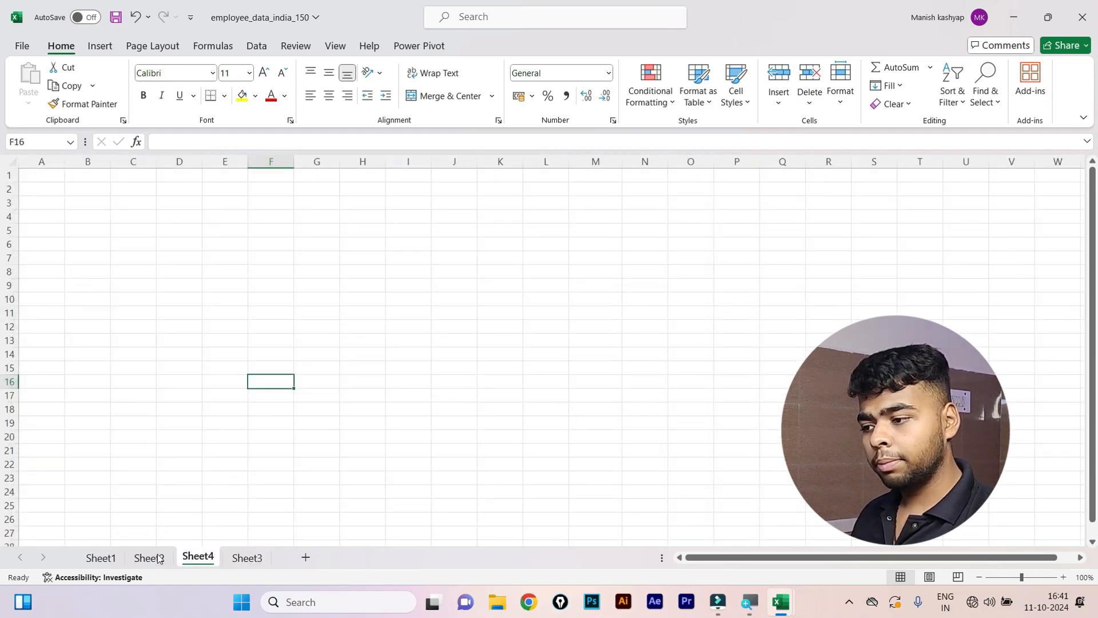
left_click(158, 560)
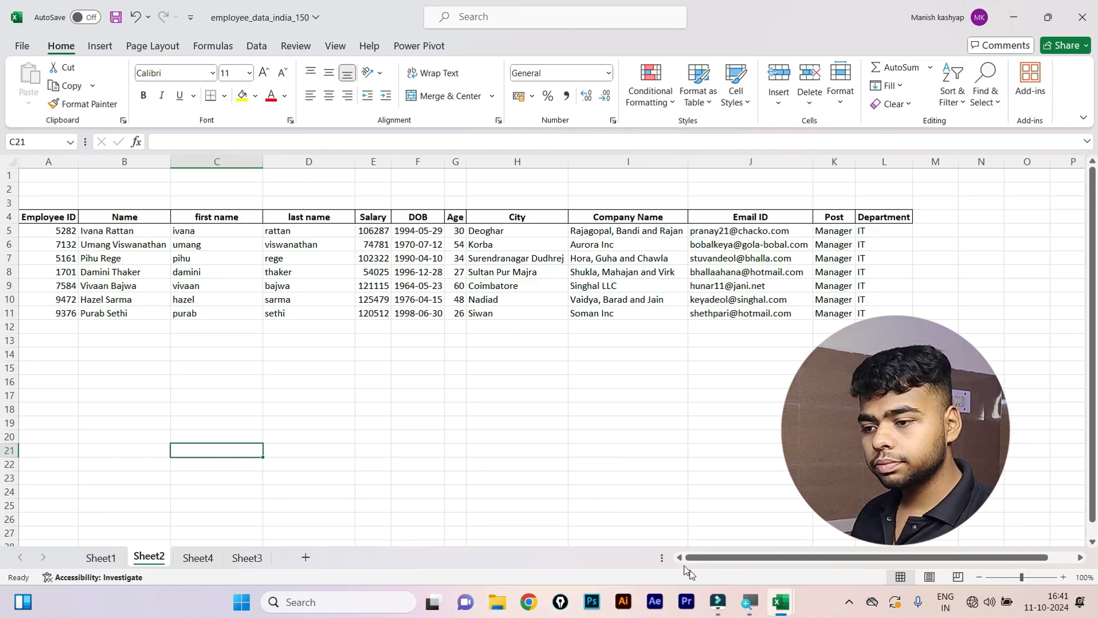
left_click(753, 615)
Switch to the demoresult workbook and scroll down to the student marks table.
key("alt+Tab")
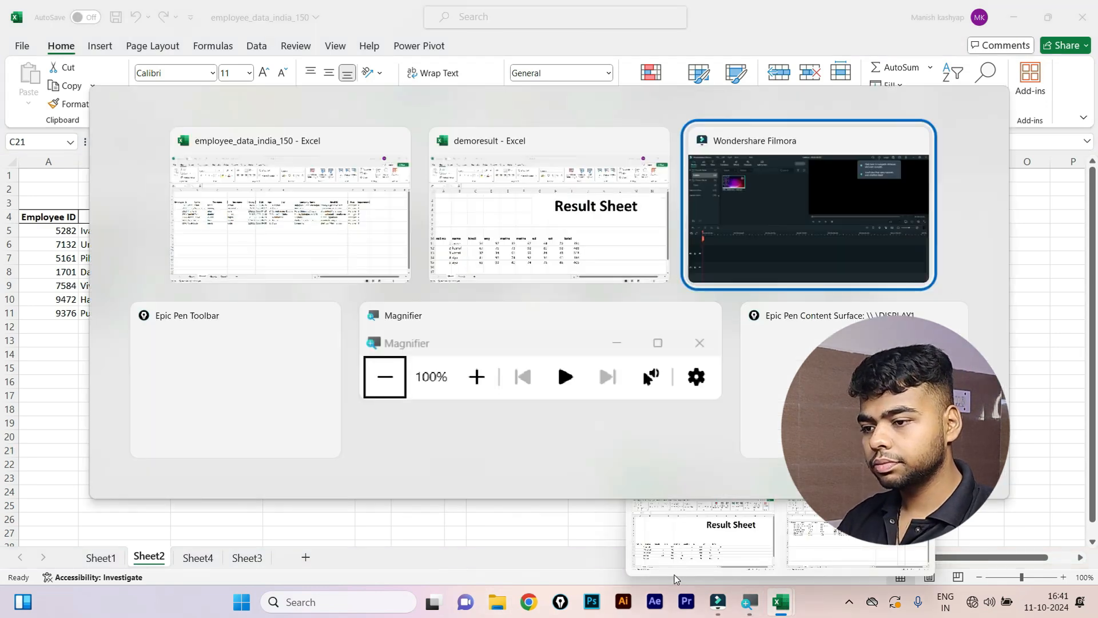
left_click(336, 212)
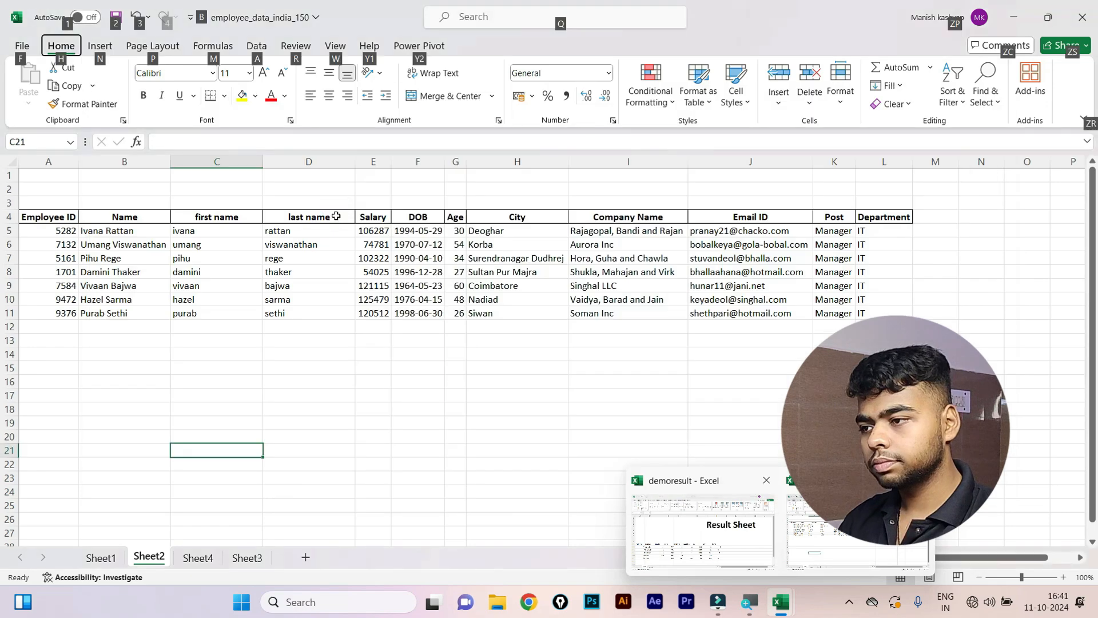
key("alt+Tab")
left_click(425, 238)
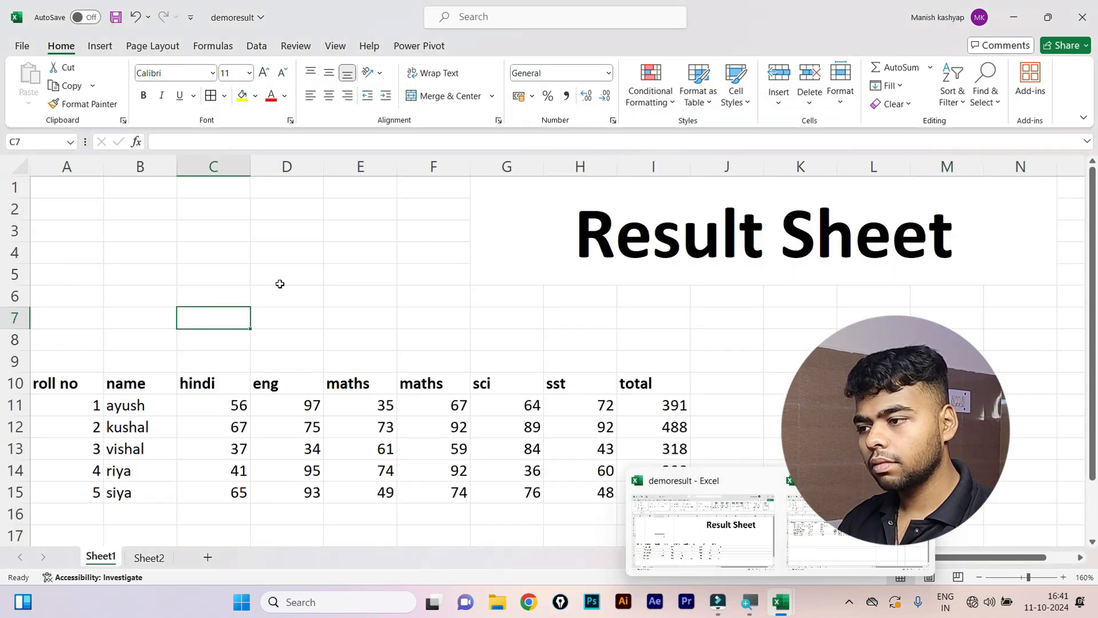
scroll(400, 337, "down", 1)
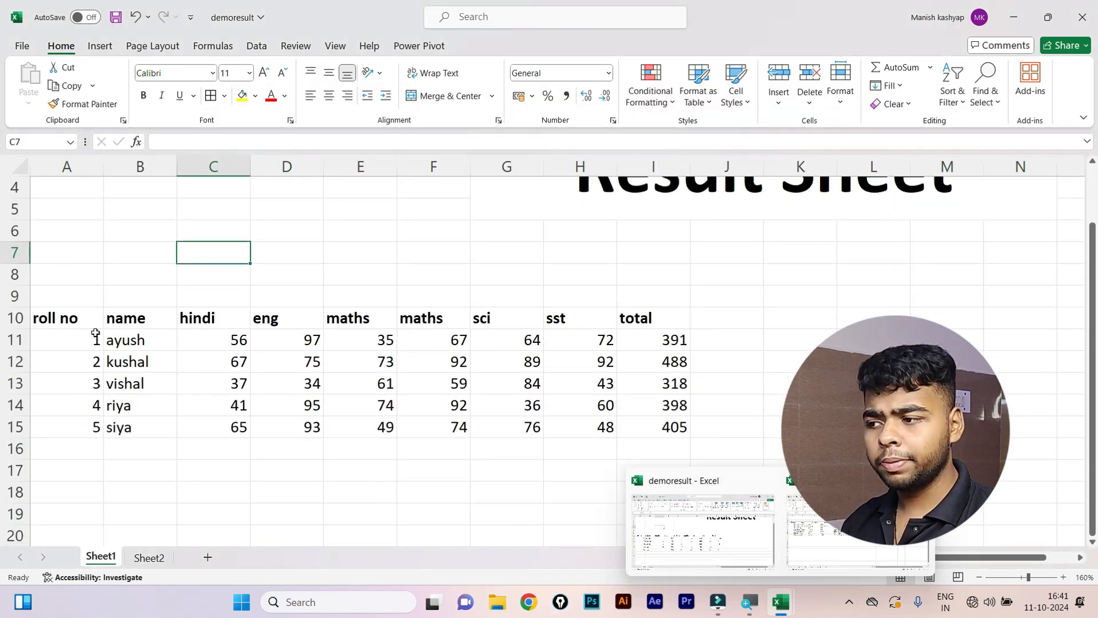
Select the marks table's header row, A10:I10.
left_click_drag(74, 321, 658, 317)
left_click(873, 341)
left_click(799, 406)
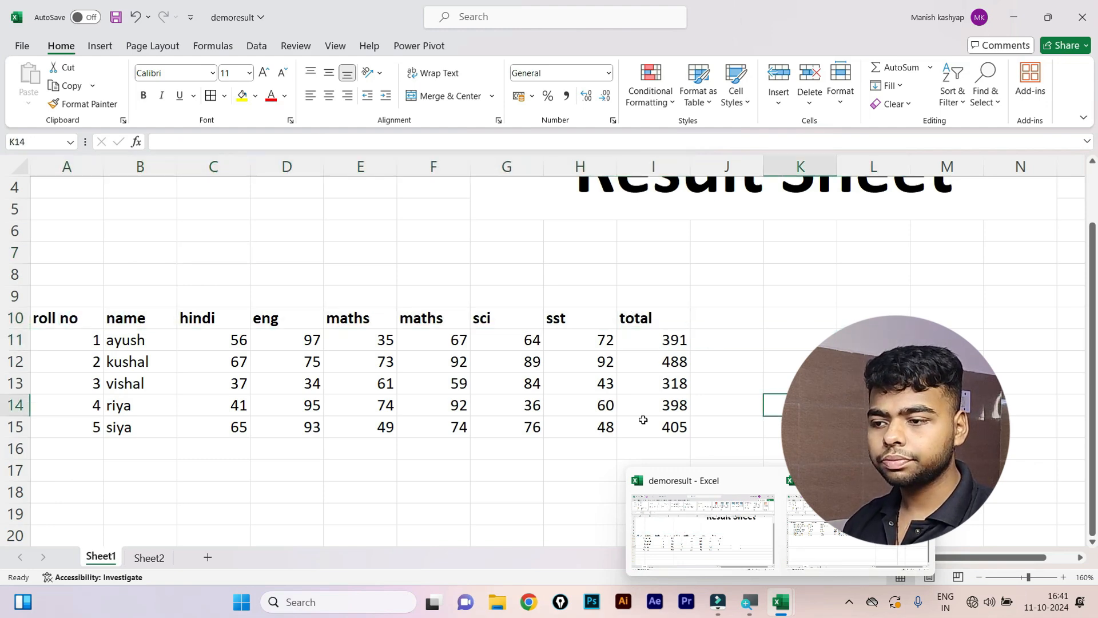
left_click(744, 429)
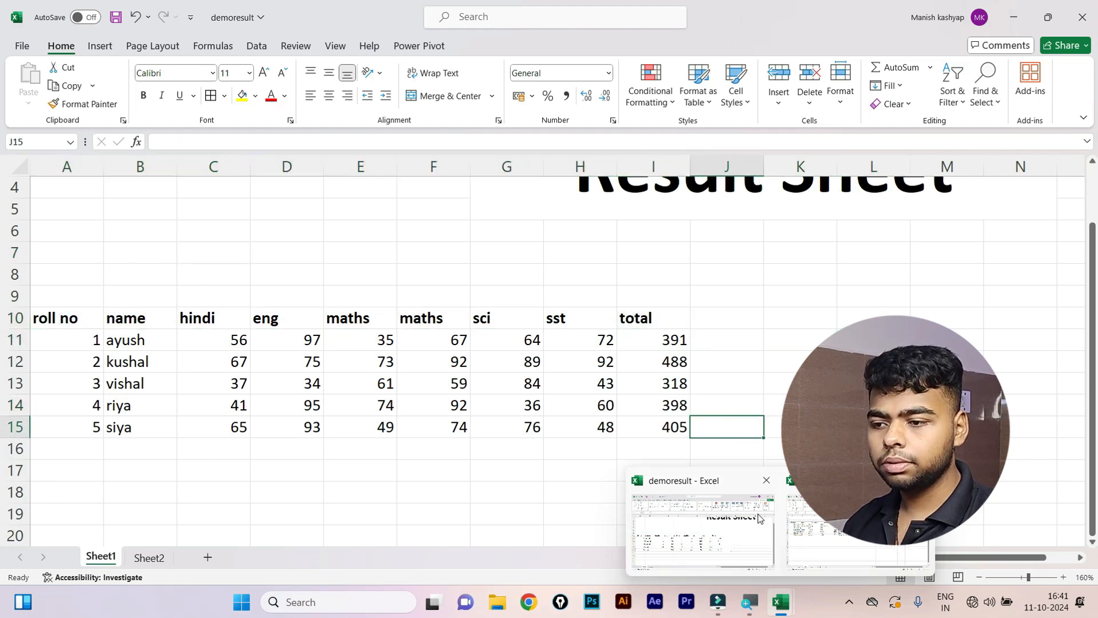
left_click(15, 361)
left_click_drag(69, 318, 683, 318)
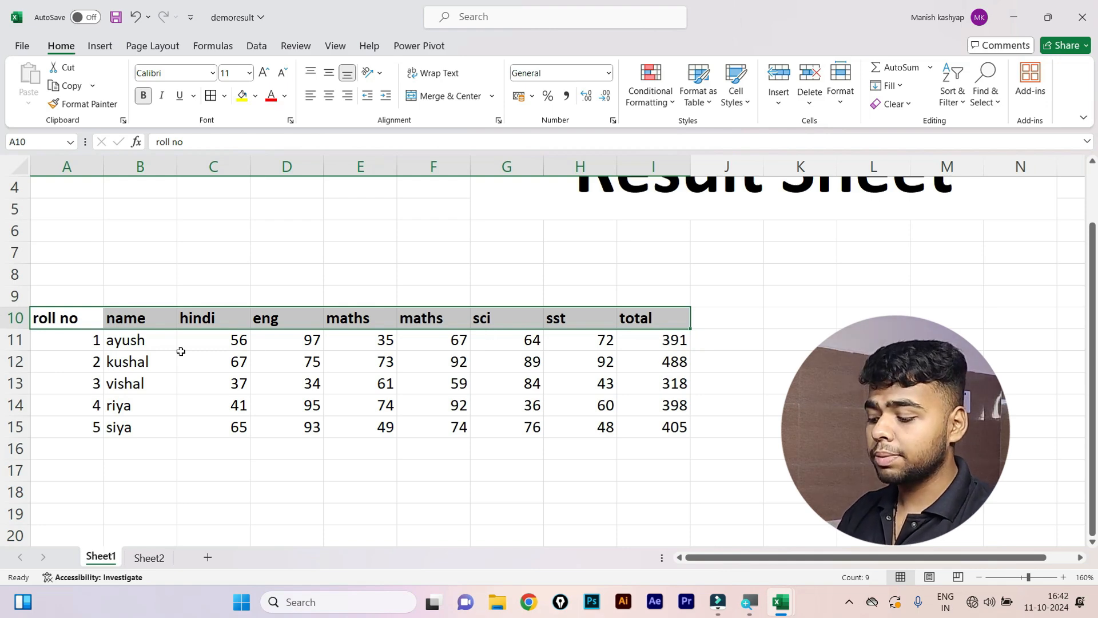
Copy the header row A10:I10 into rows 18 and 22.
key("ctrl+c")
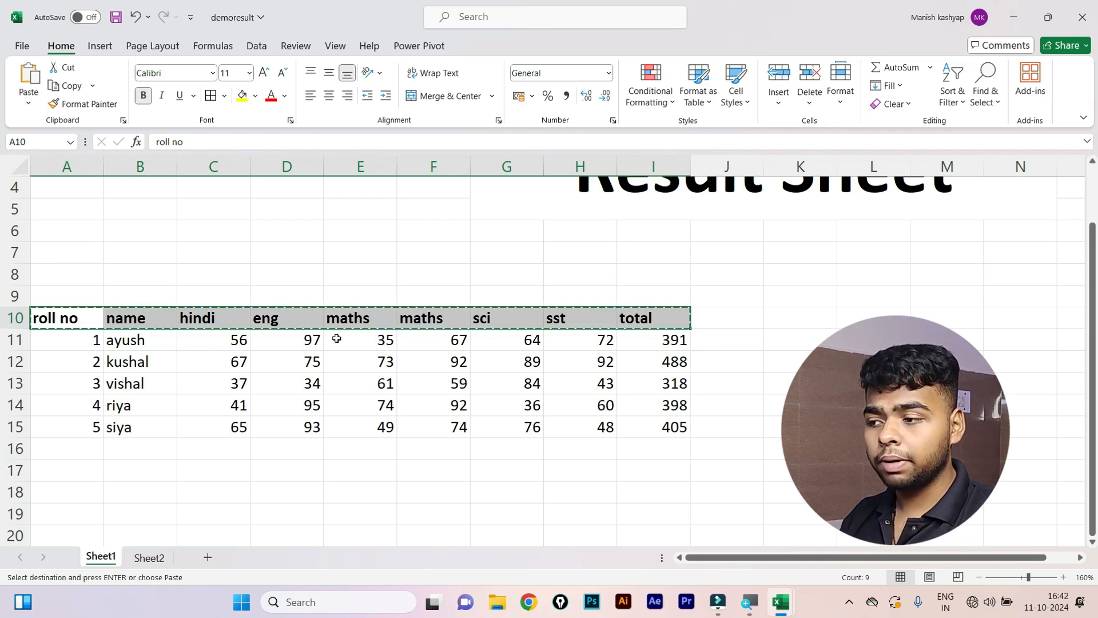
left_click(83, 492)
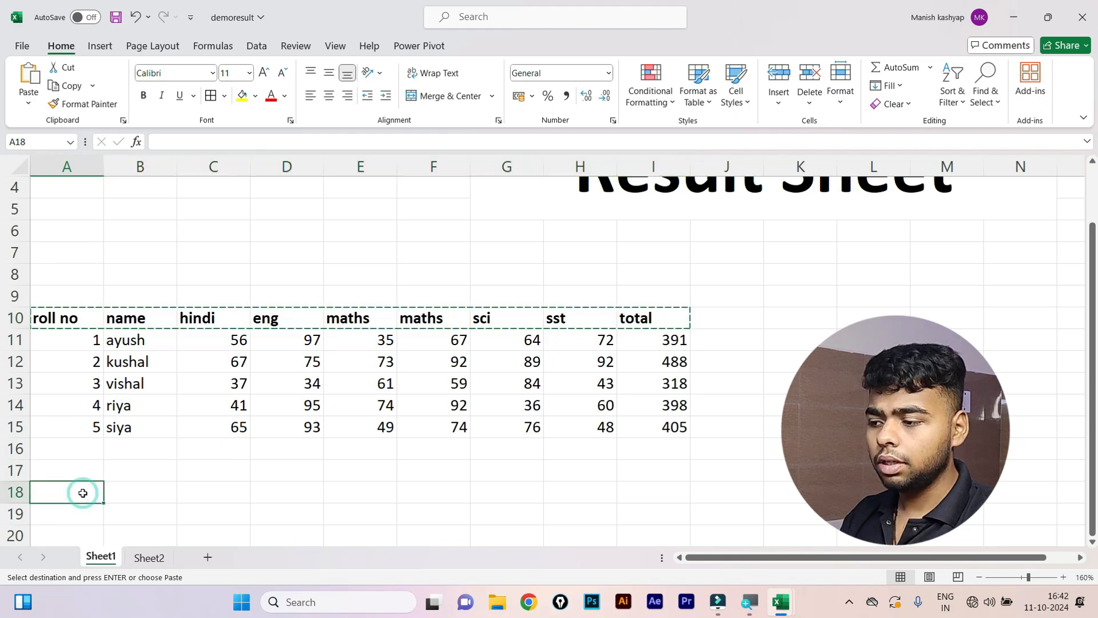
key("ctrl+v")
scroll(69, 509, "down", 1)
left_click(67, 514)
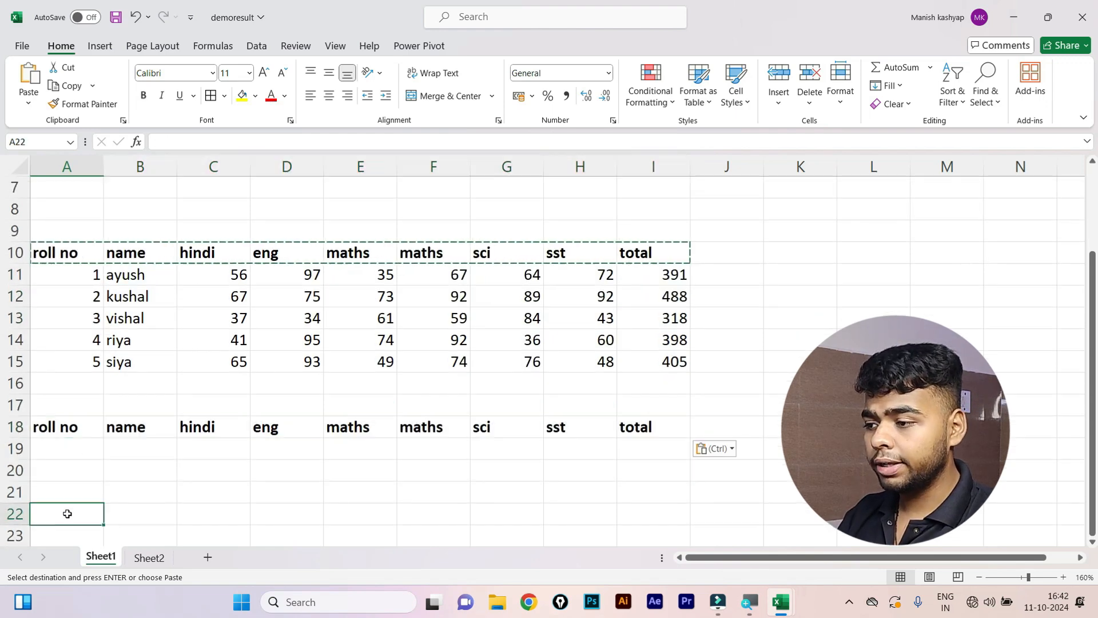
key("ctrl+v")
Enter the criterion >=400 in I19 under total, then select the marks table A10:I15.
left_click(449, 383)
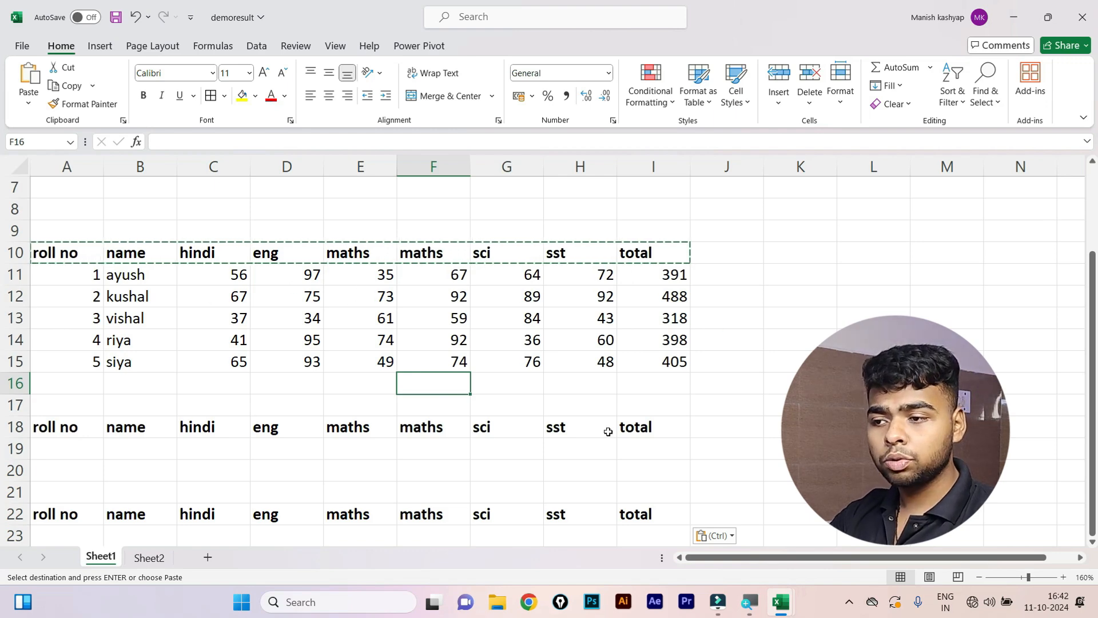
left_click(651, 449)
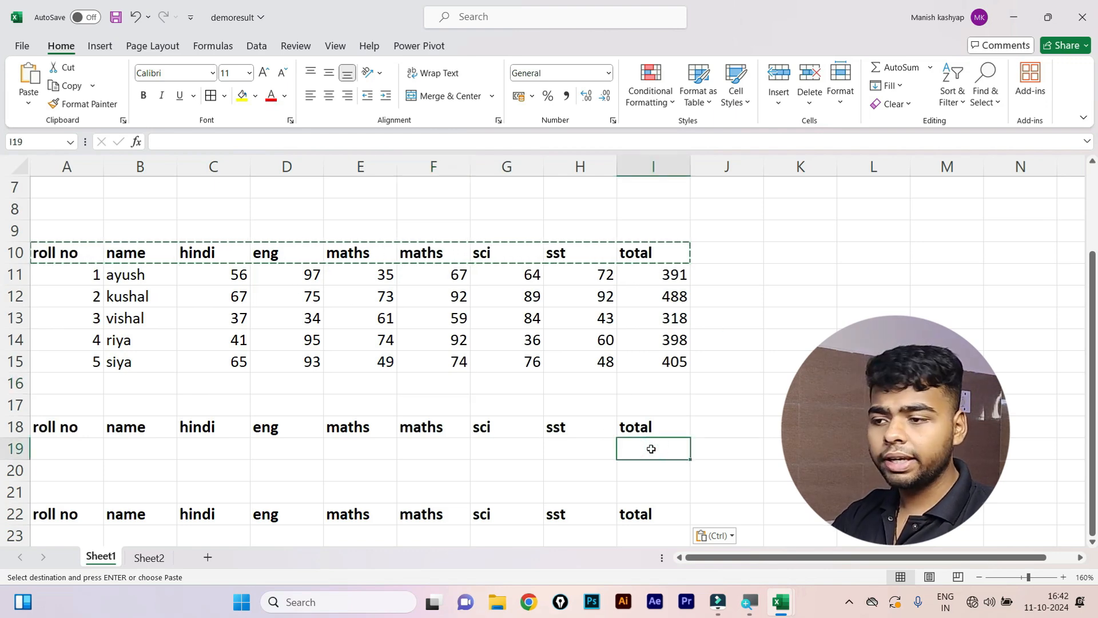
type("su")
key("BackSpace")
key("BackSpace")
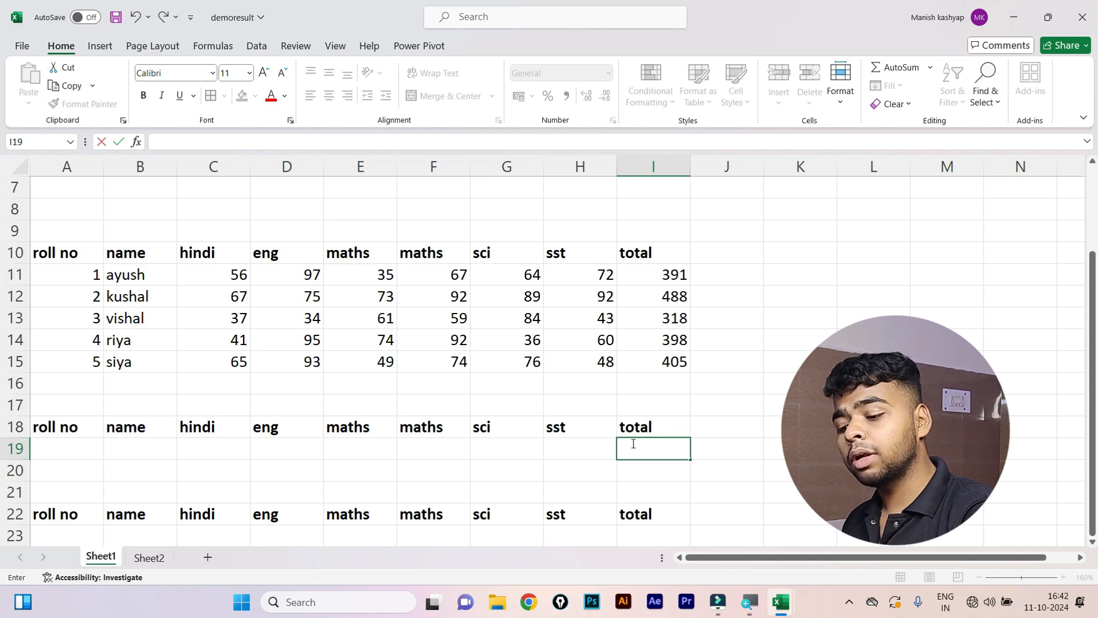
type("400")
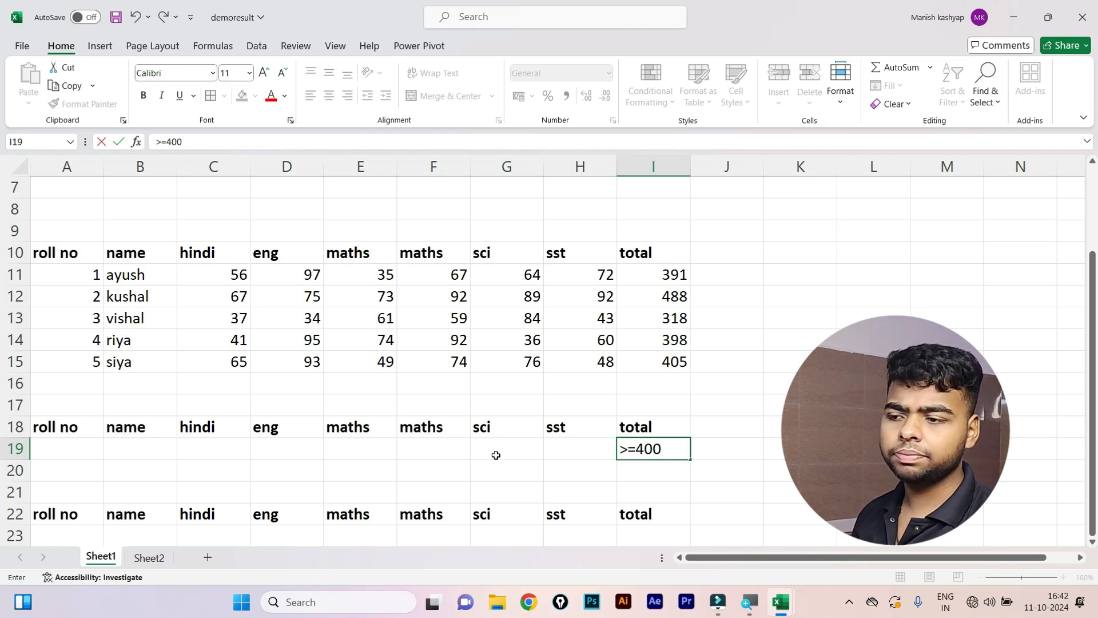
scroll(495, 453, "down", 1)
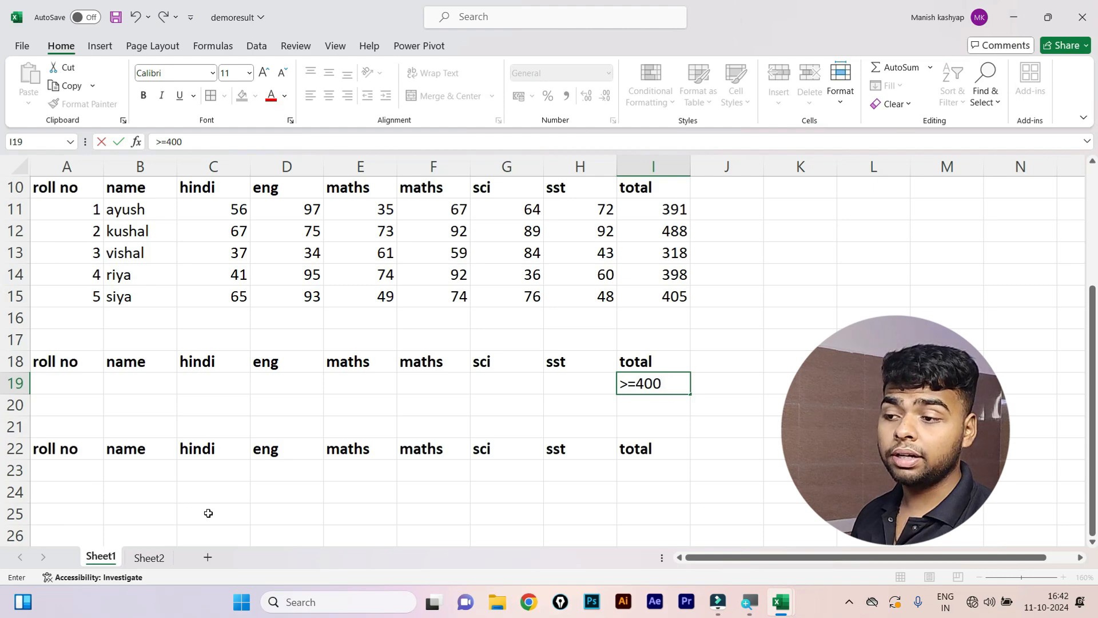
scroll(189, 513, "up", 1)
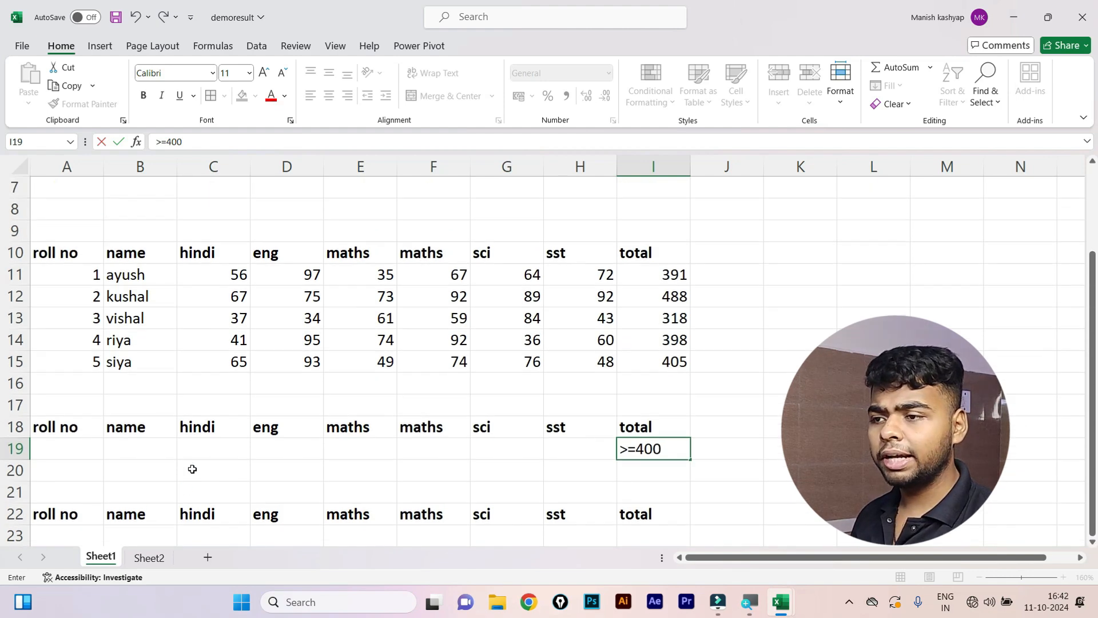
left_click_drag(54, 248, 657, 355)
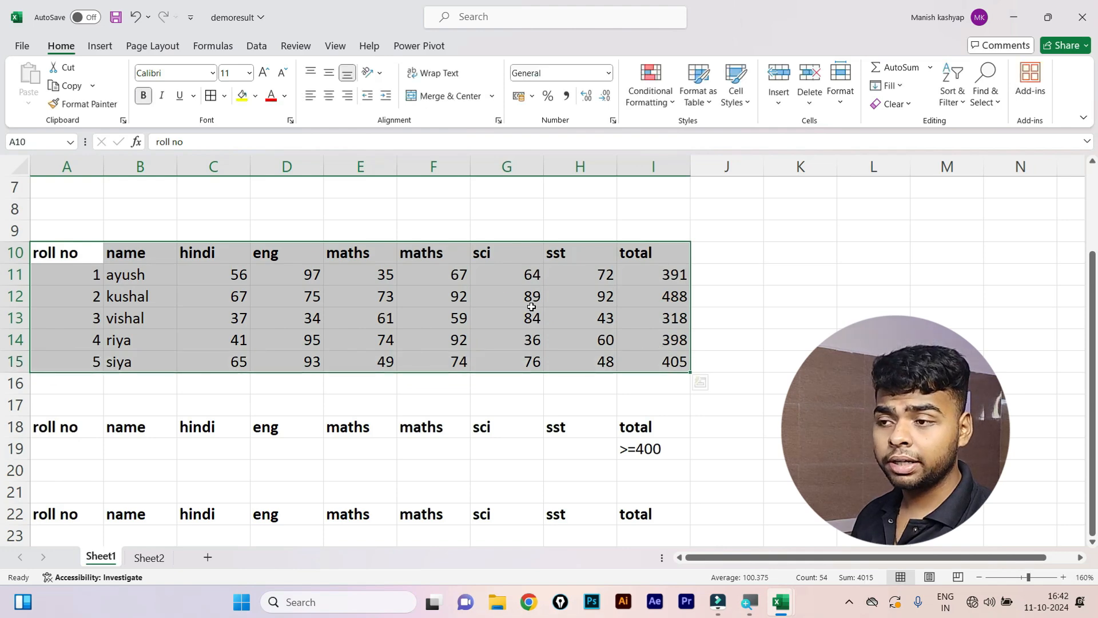
Open Data > Advanced and set the criteria range to A18:I19.
left_click(255, 46)
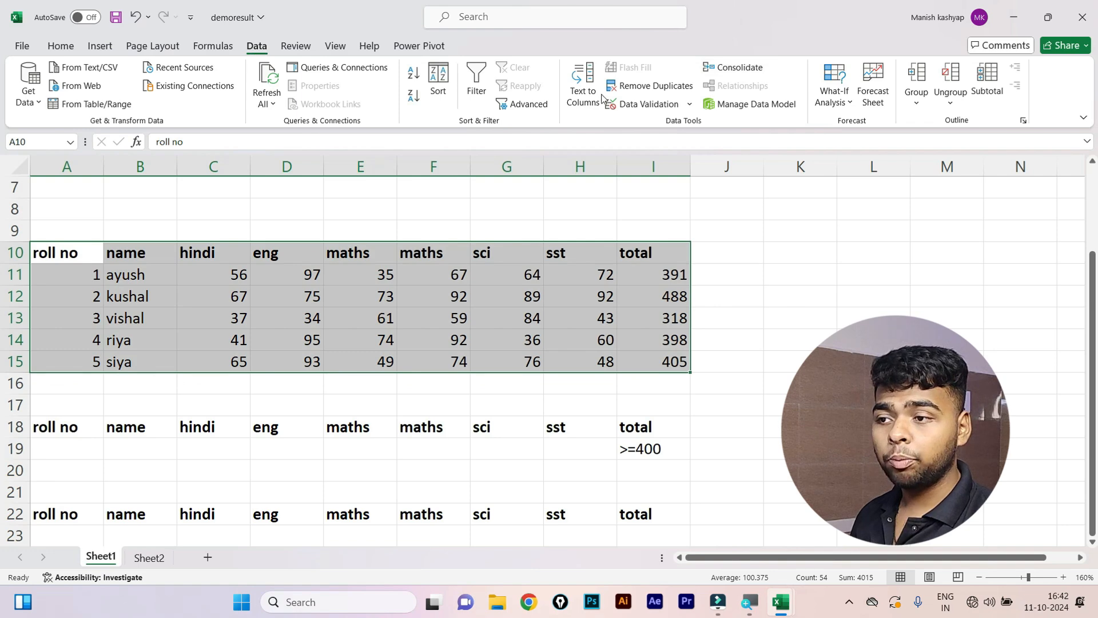
left_click(509, 106)
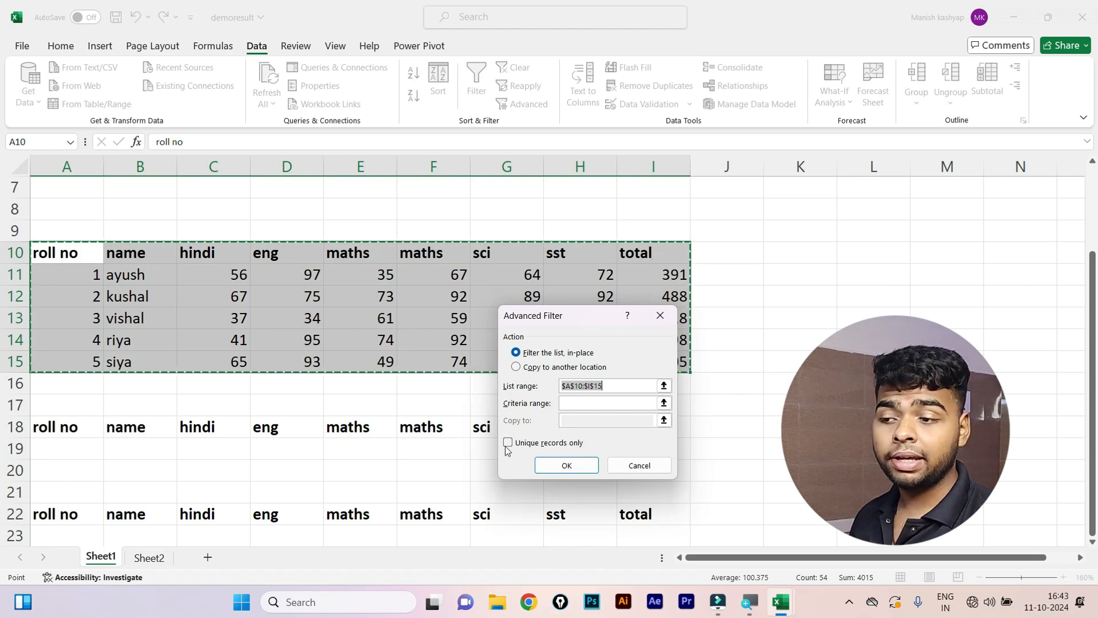
left_click(570, 408)
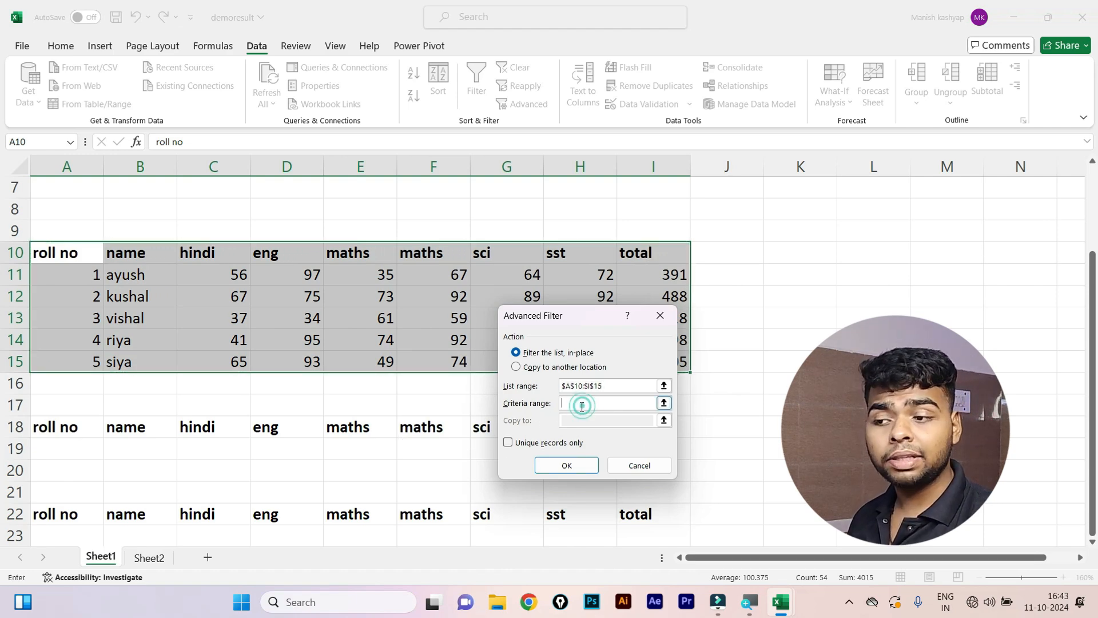
left_click_drag(98, 431, 626, 426)
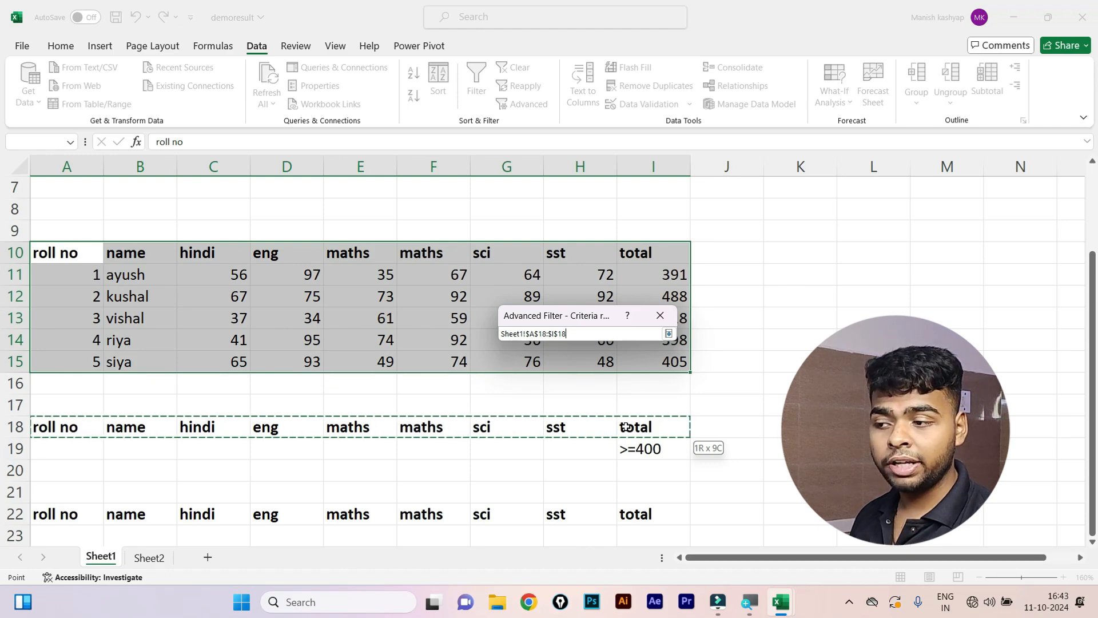
left_click_drag(627, 427, 632, 445)
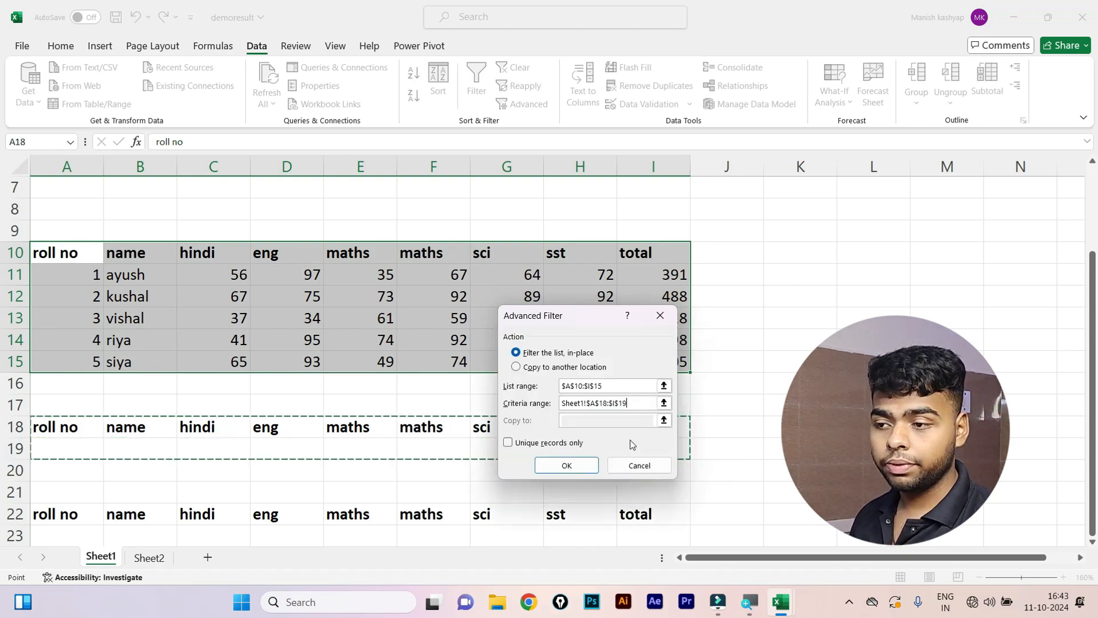
Copy filtered results to A22:I29, producing kushal (488) and siya (405) in rows 23–24.
left_click(530, 368)
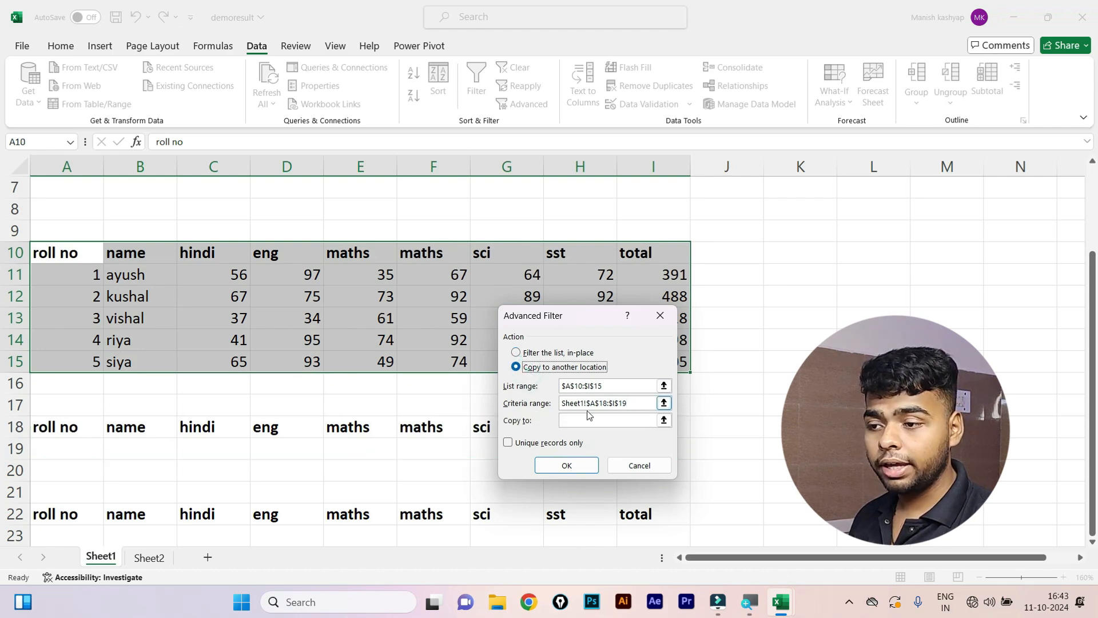
left_click(590, 421)
scroll(268, 412, "down", 2)
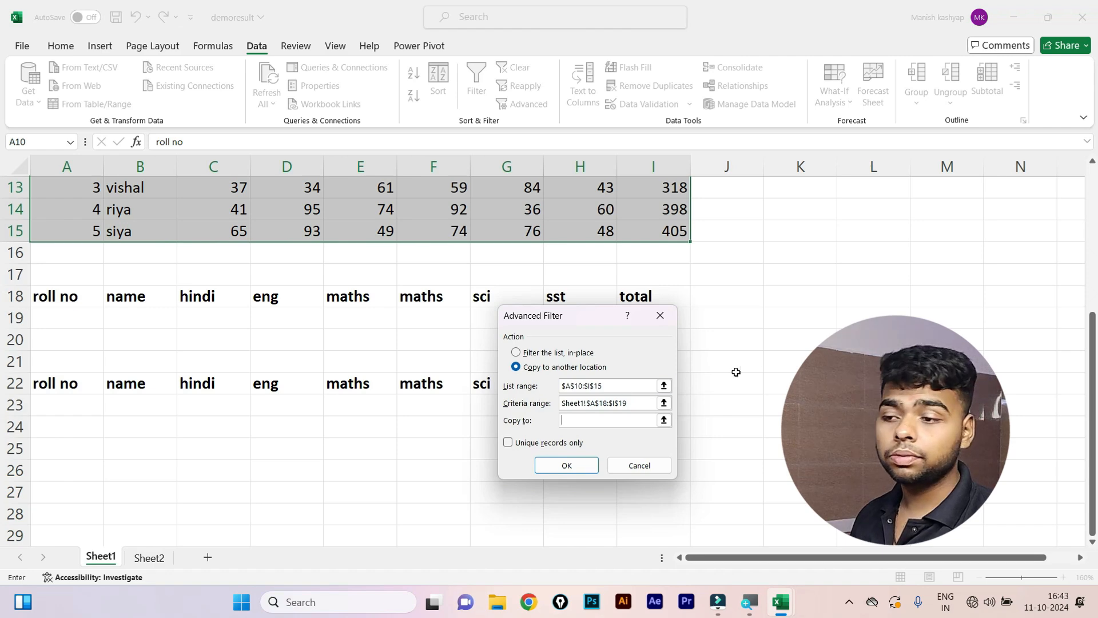
left_click(532, 369)
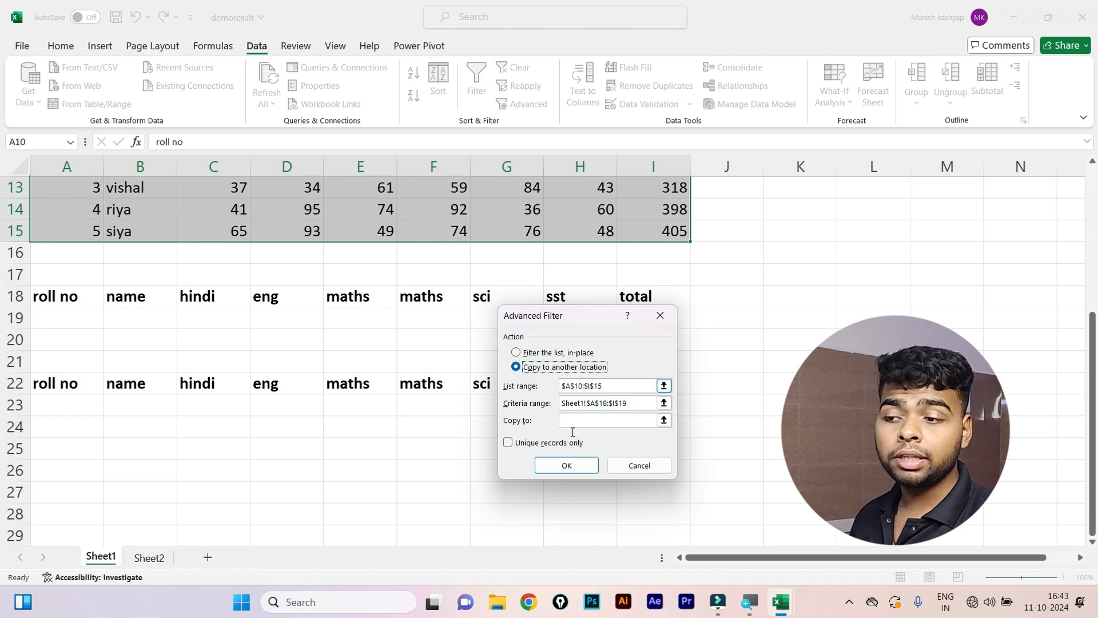
left_click(518, 353)
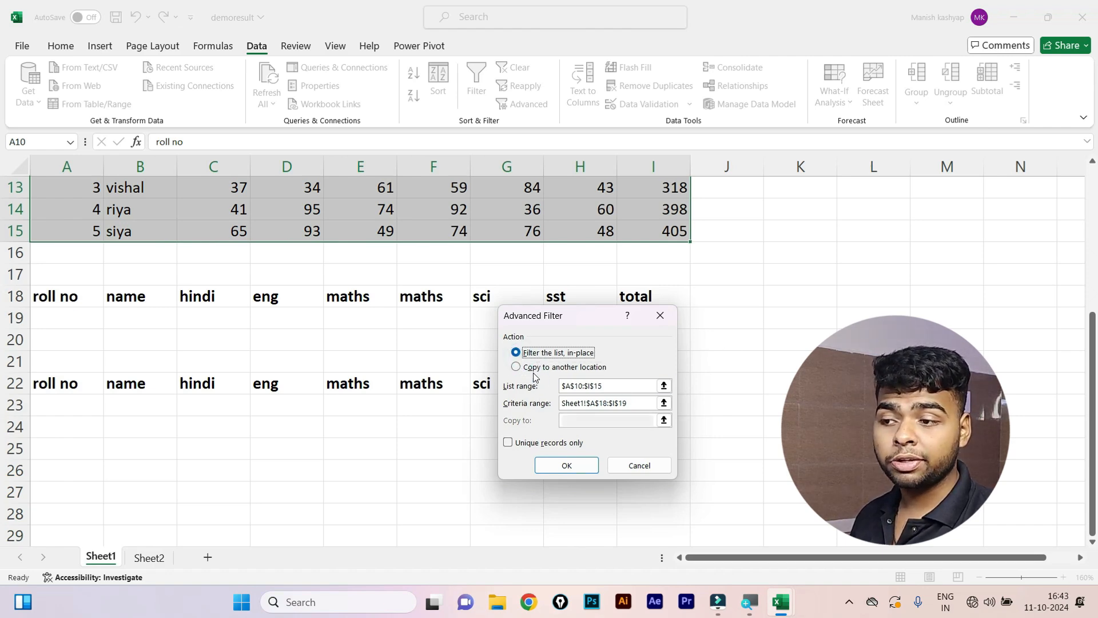
left_click(530, 368)
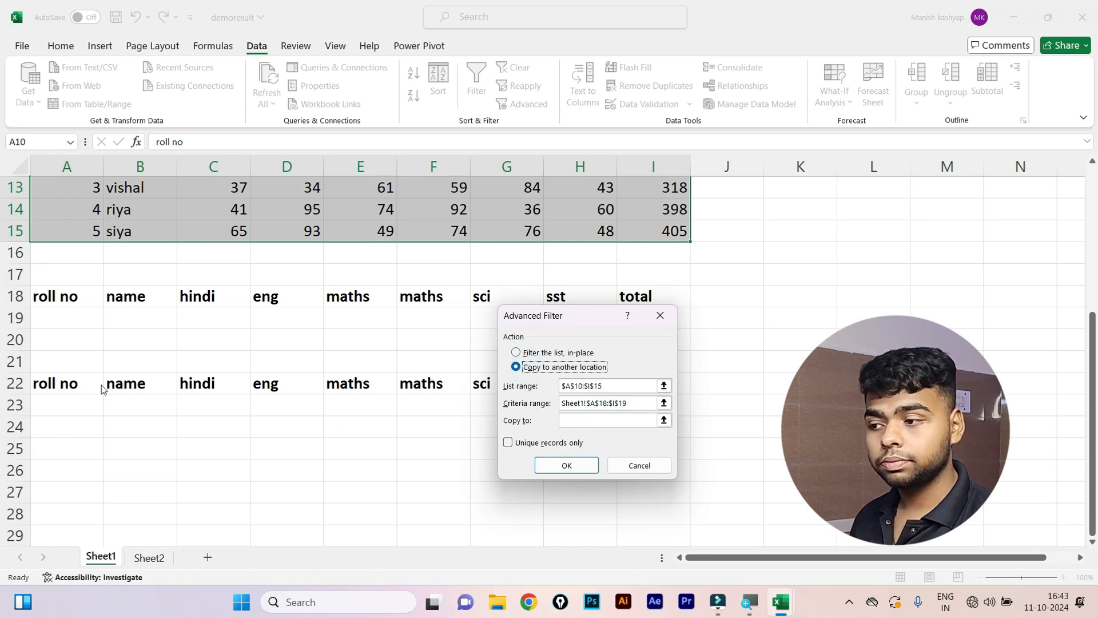
left_click(573, 418)
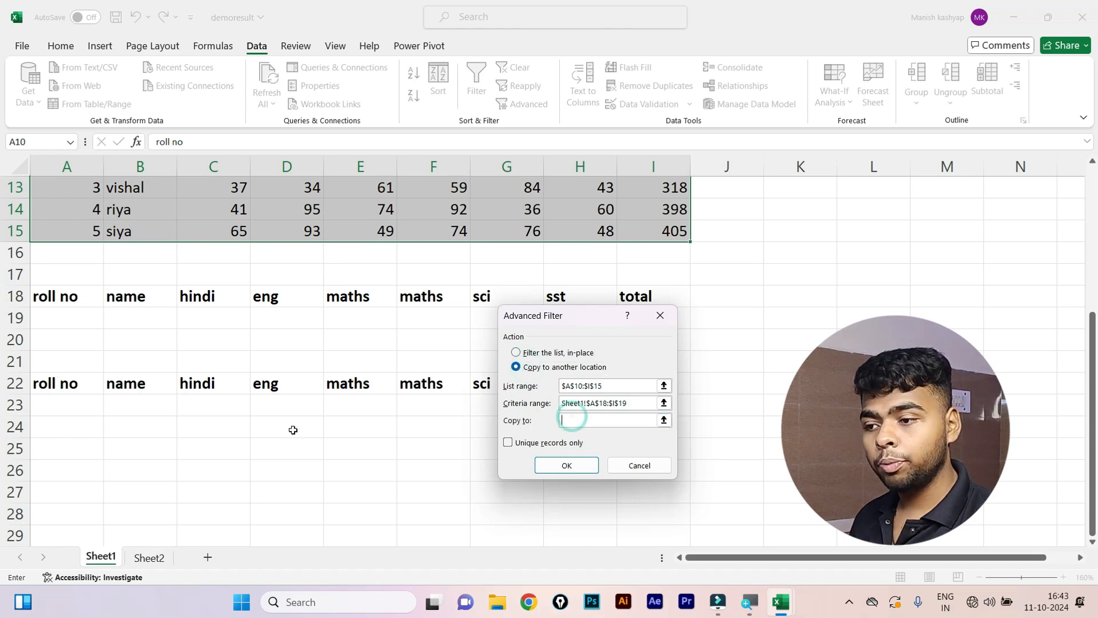
left_click_drag(95, 388, 640, 534)
left_click(565, 464)
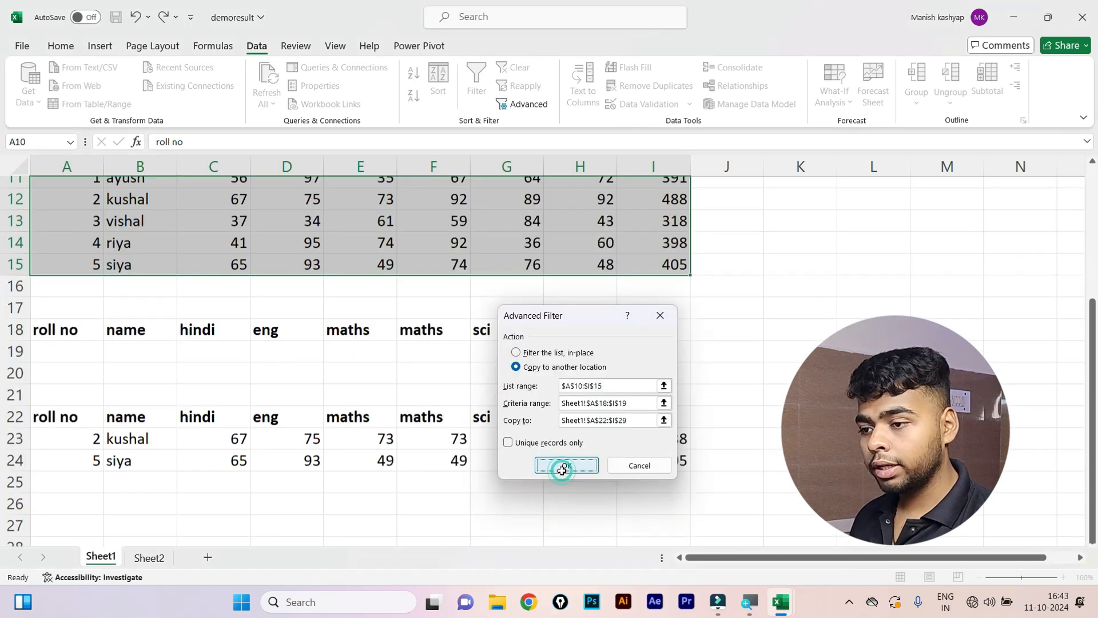
left_click(472, 501)
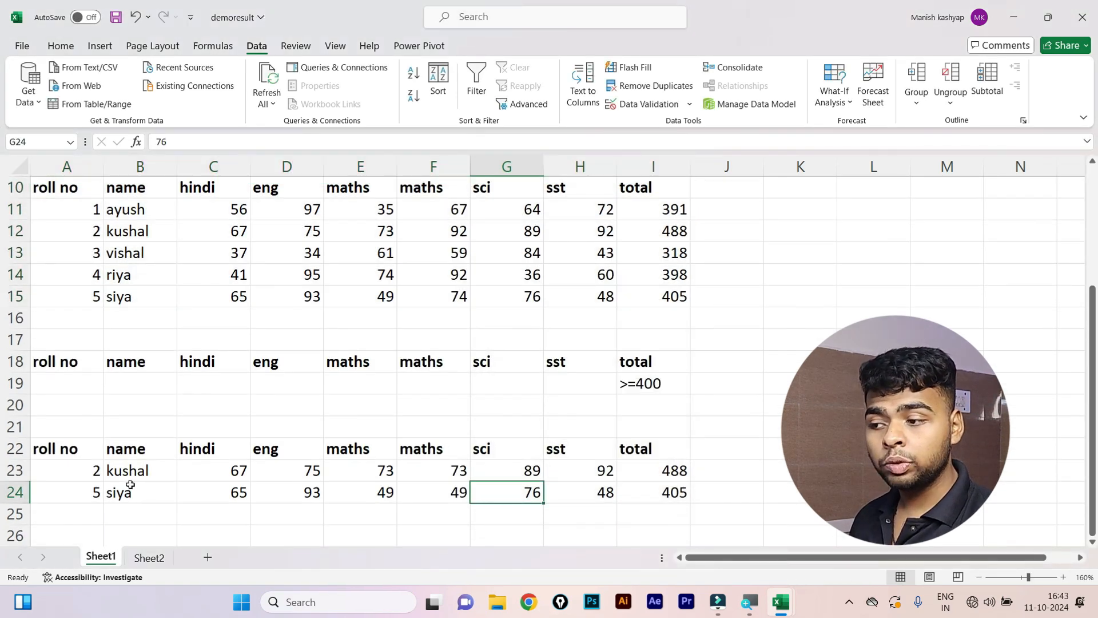
left_click_drag(81, 471, 649, 512)
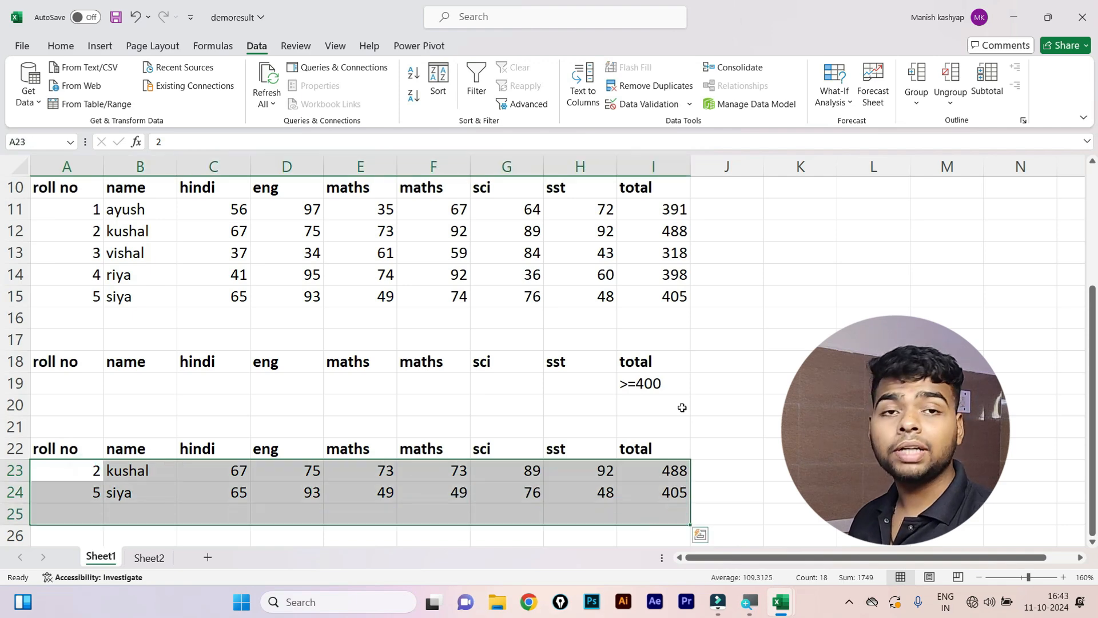
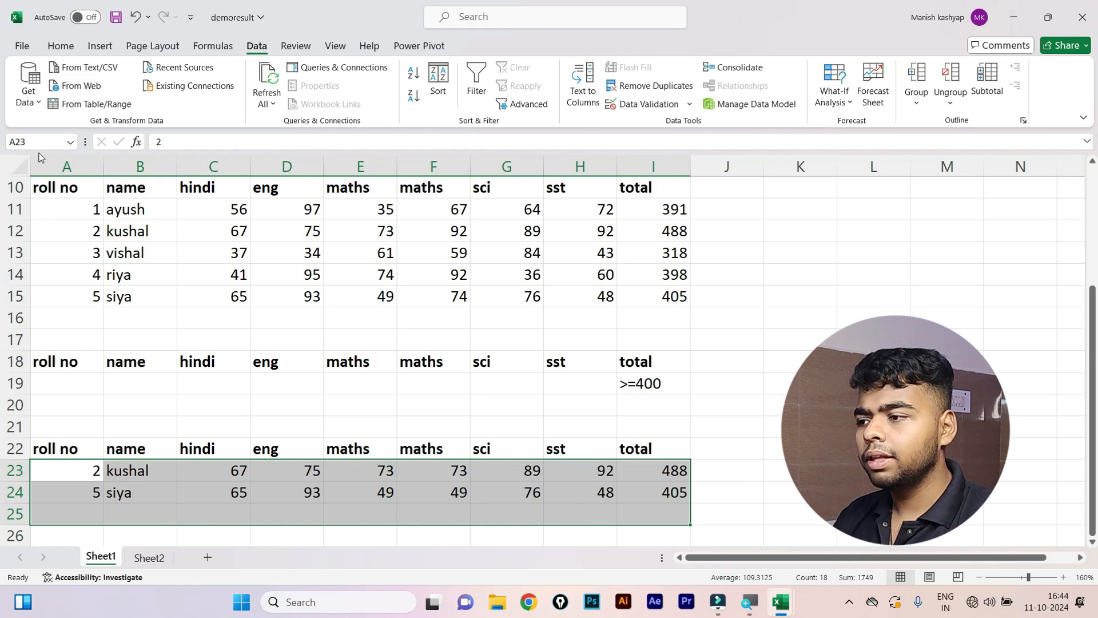
Select the marks table in demoresult and bring the employee_data_india_150 window to the front.
left_click_drag(54, 187, 609, 290)
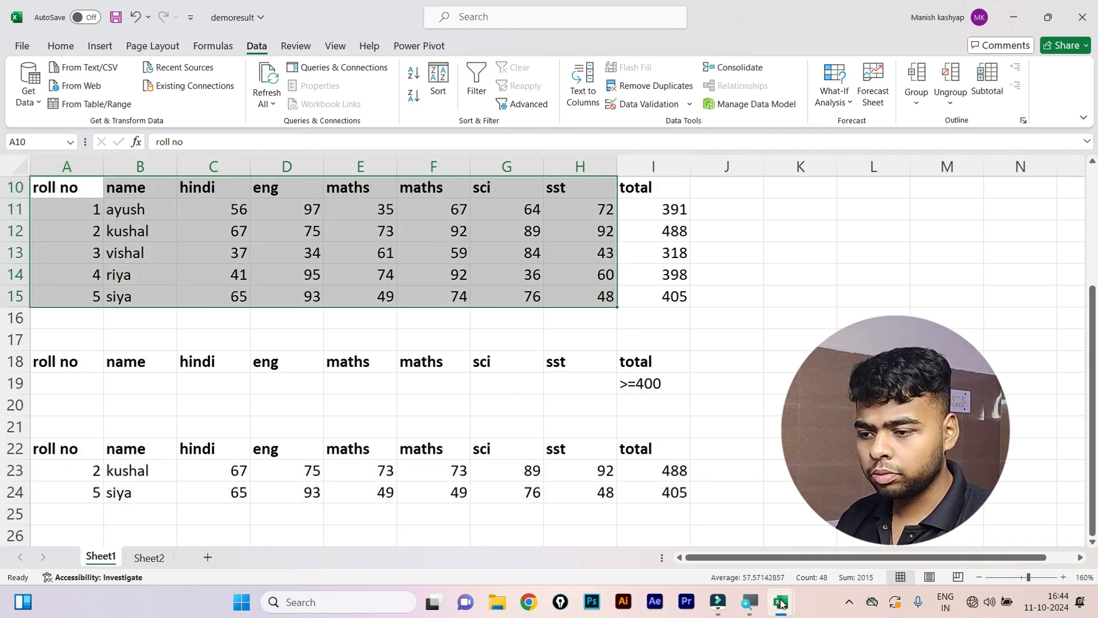
mouse_move(782, 603)
left_click(674, 556)
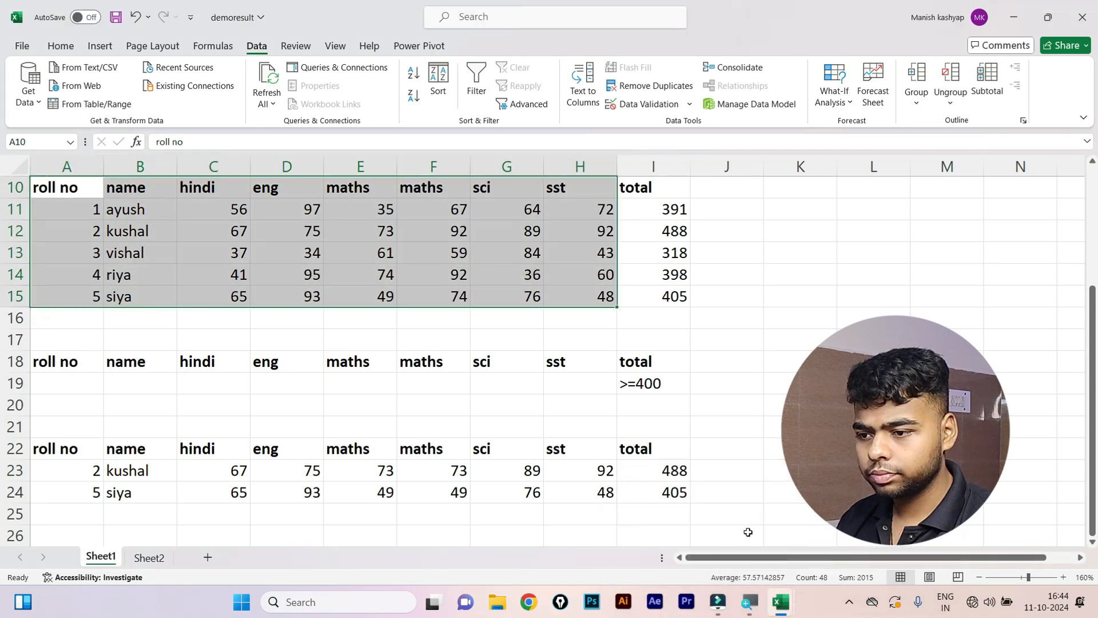
On Sheet1 of employee_data_india_150, select the whole employee data range from A1.
mouse_move(781, 600)
left_click(792, 543)
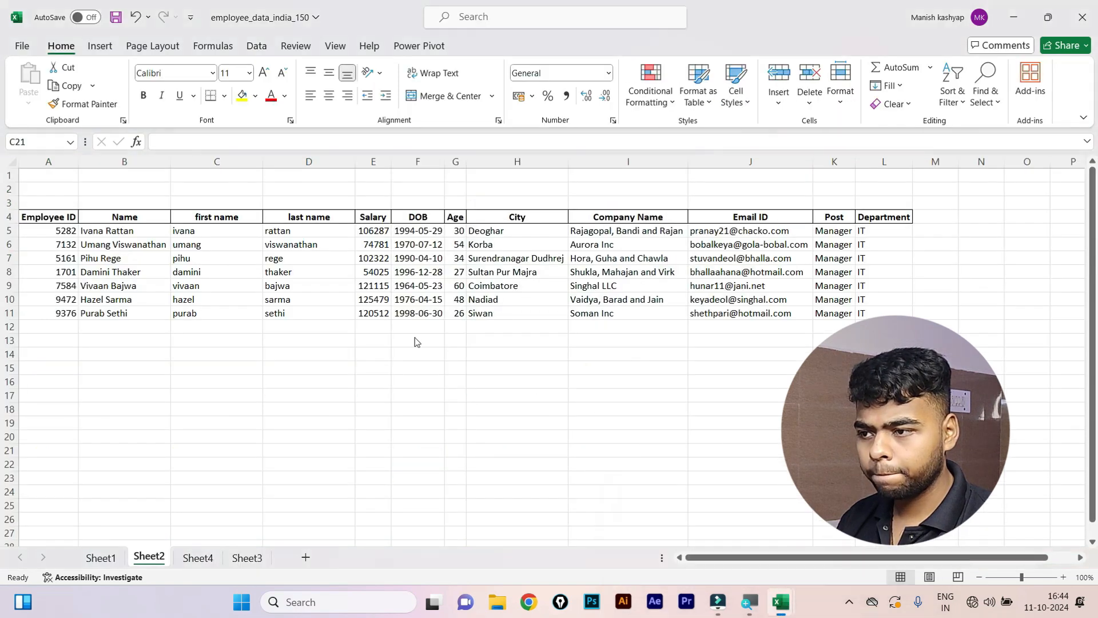
left_click(101, 557)
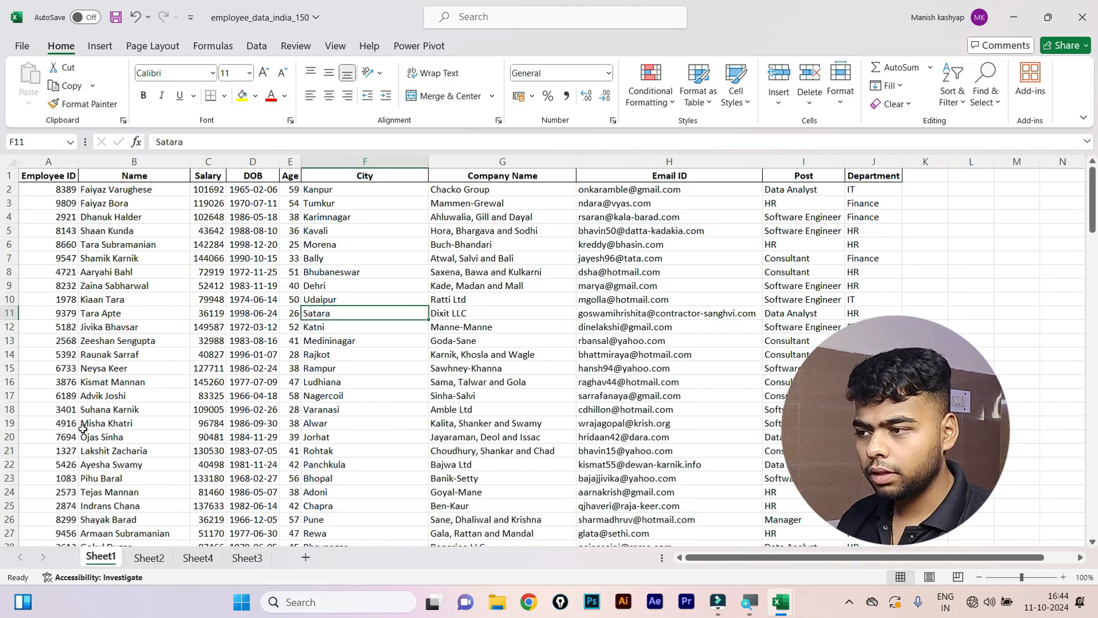
left_click(57, 179)
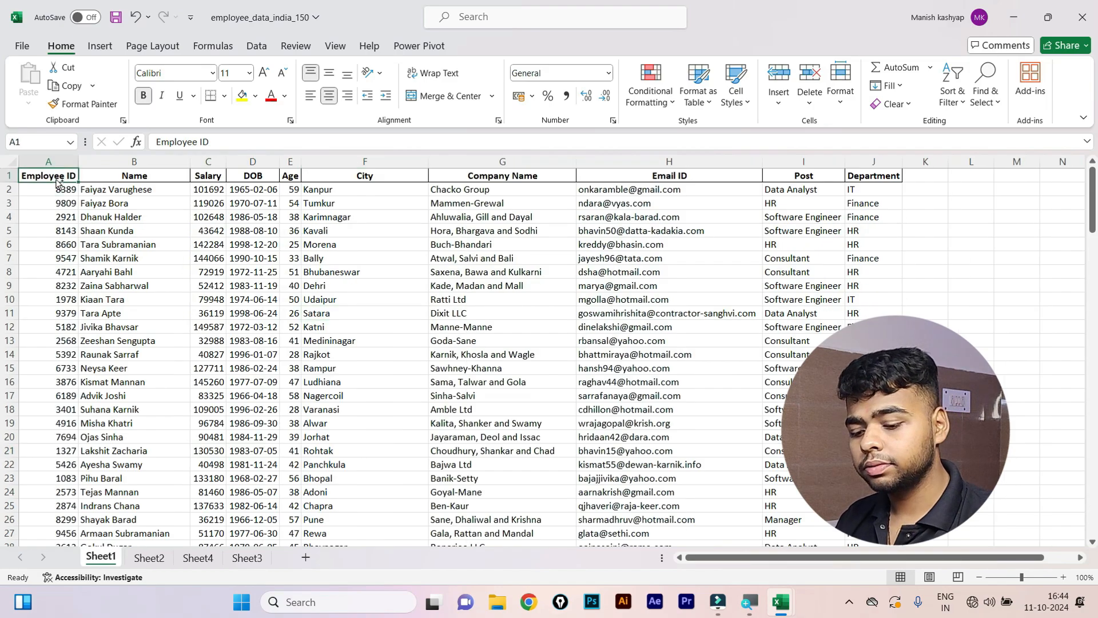
key("ctrl+shift+End")
scroll(128, 298, "up", 16)
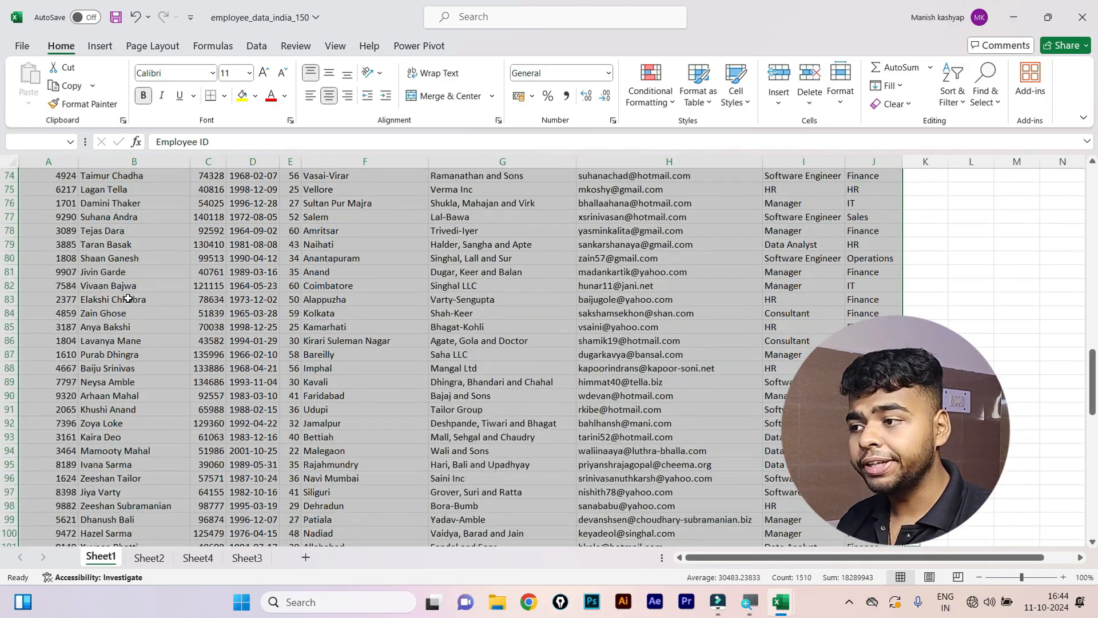
scroll(128, 297, "up", 20)
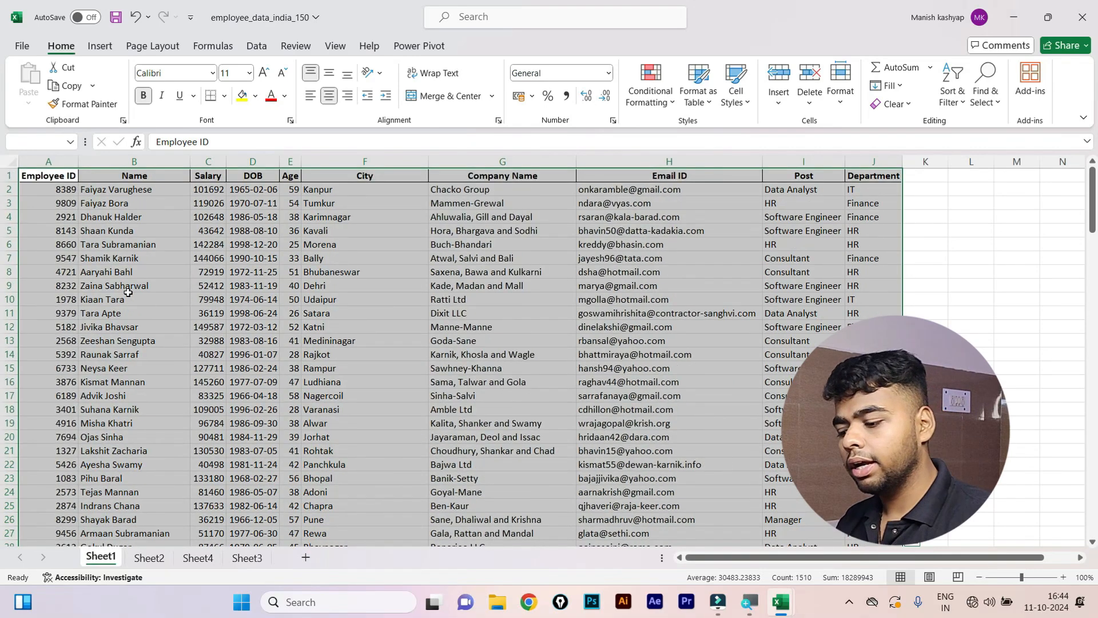
Convert A1:J151 into a table and filter out two Department values, leaving 34 records.
key("ctrl+t")
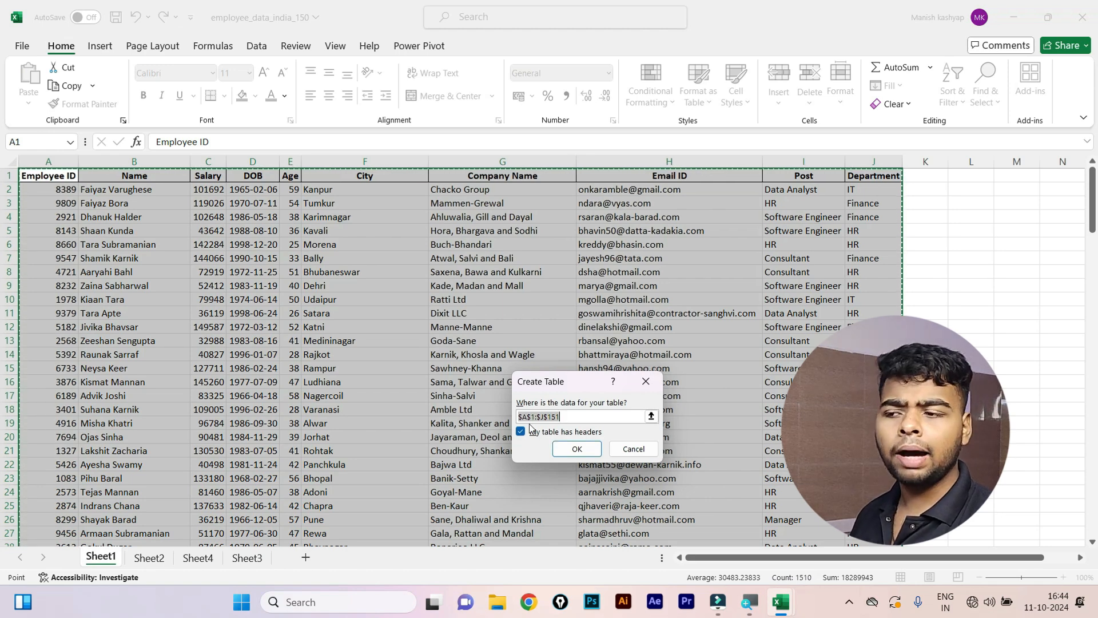
left_click(578, 448)
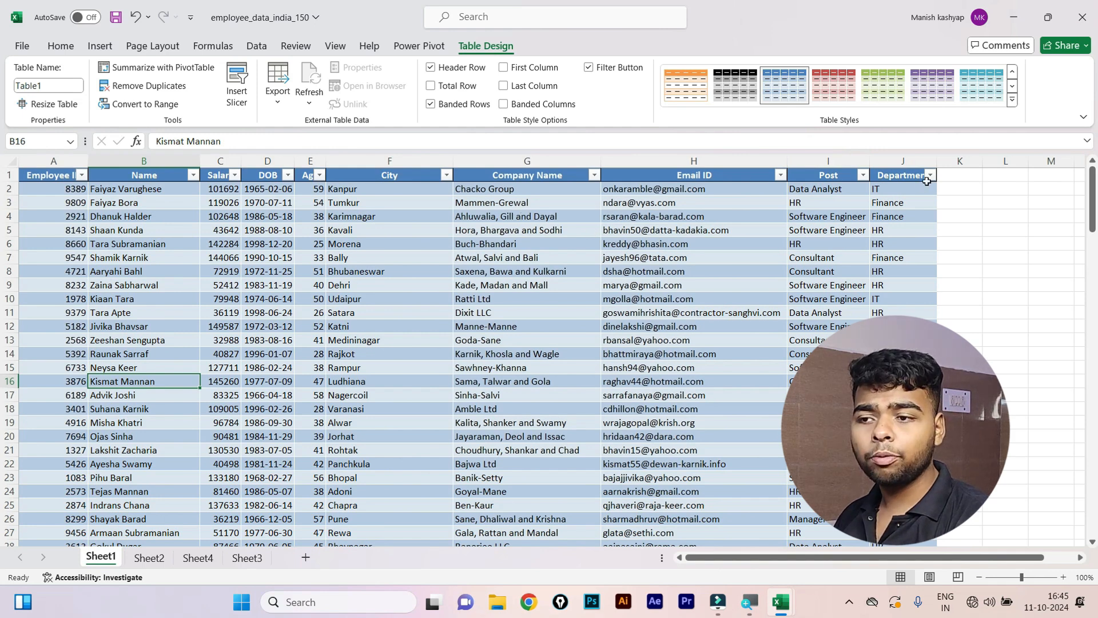
left_click(930, 176)
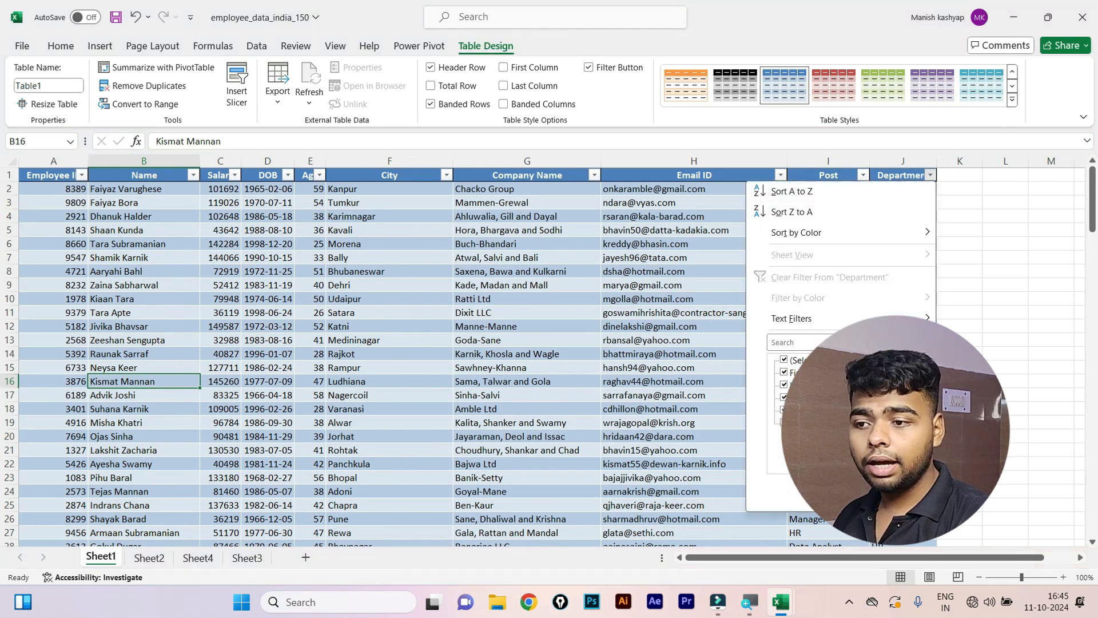
left_click(784, 384)
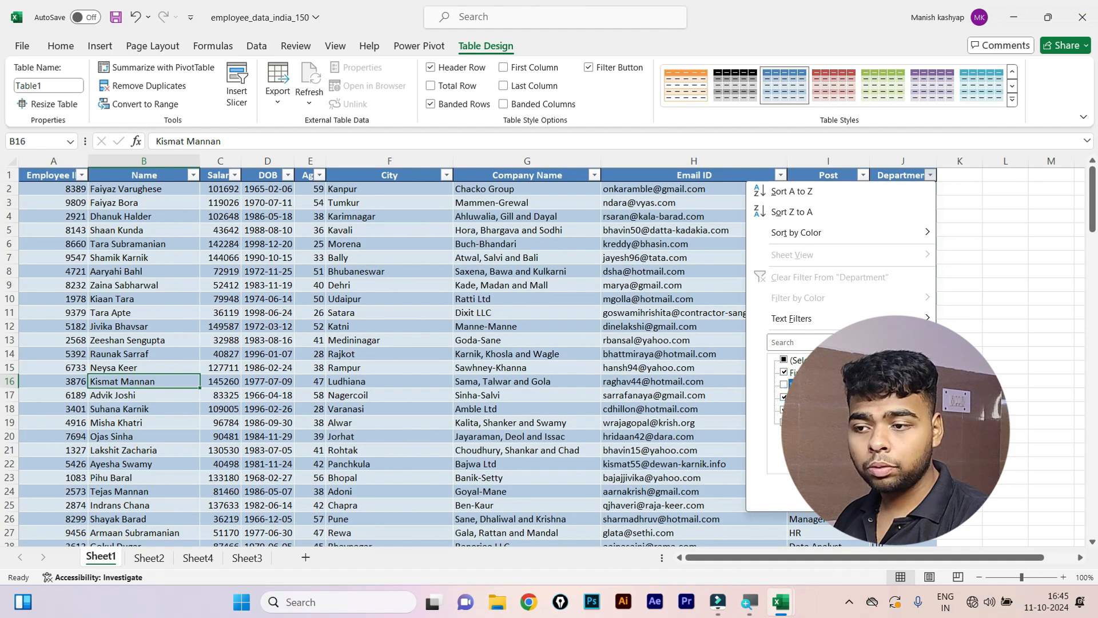
left_click(784, 396)
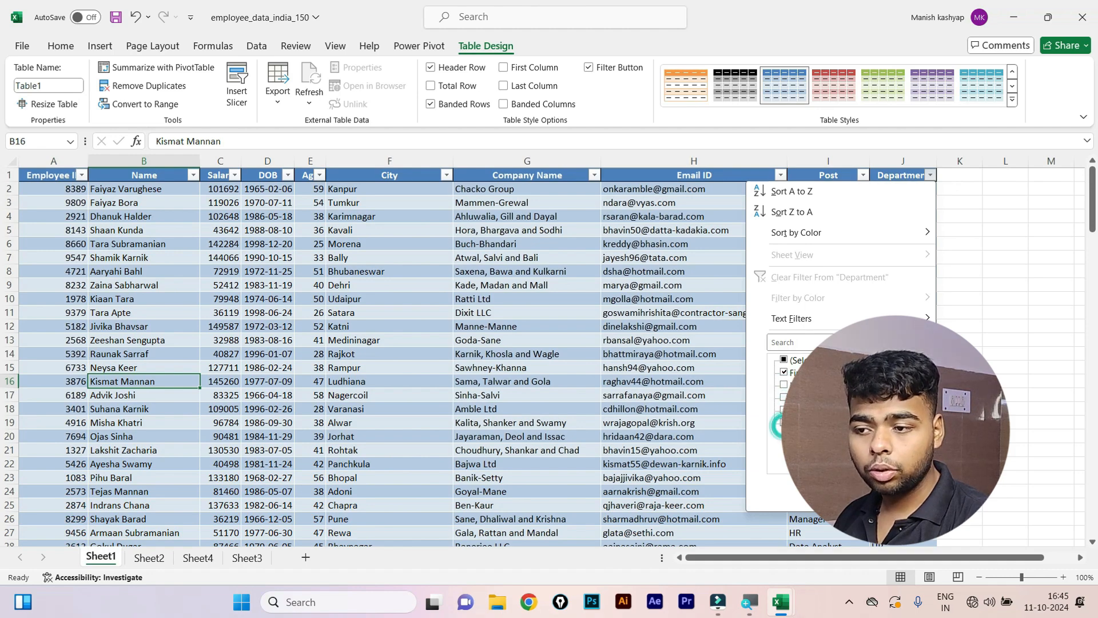
left_click(858, 493)
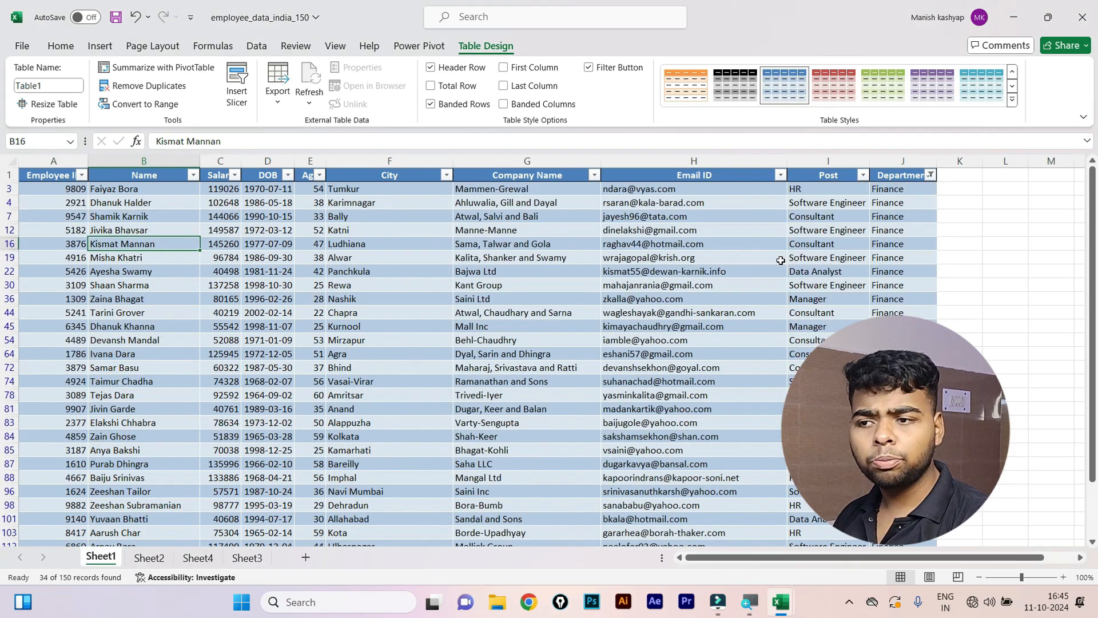
Apply a light green table style, then undo the style, filter and table conversion.
scroll(822, 276, "down", 2)
scroll(822, 276, "up", 3)
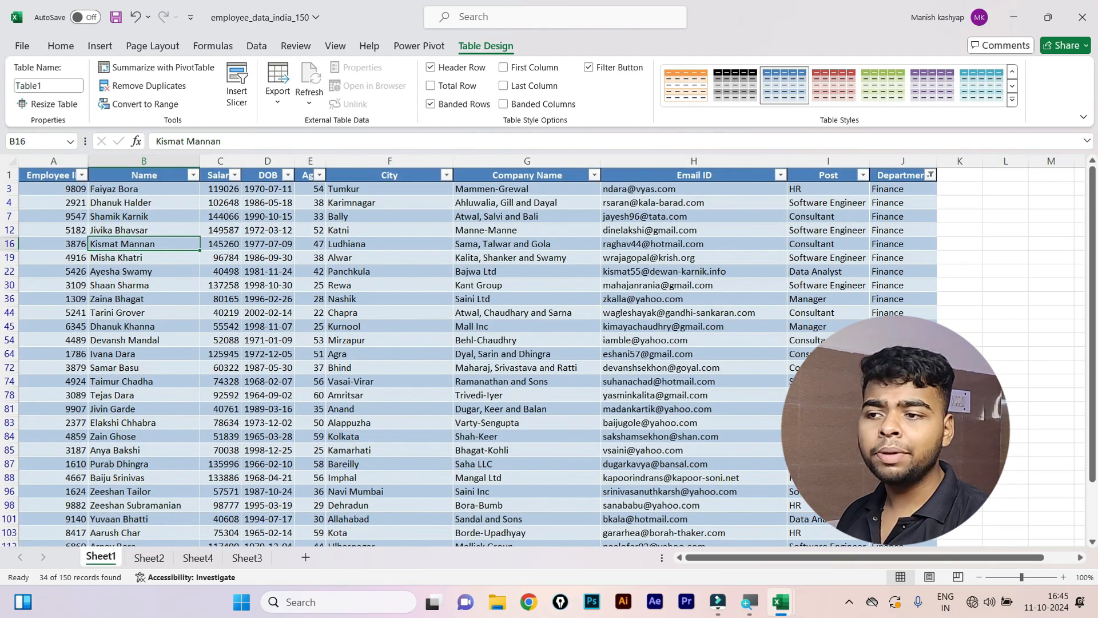
left_click(1011, 99)
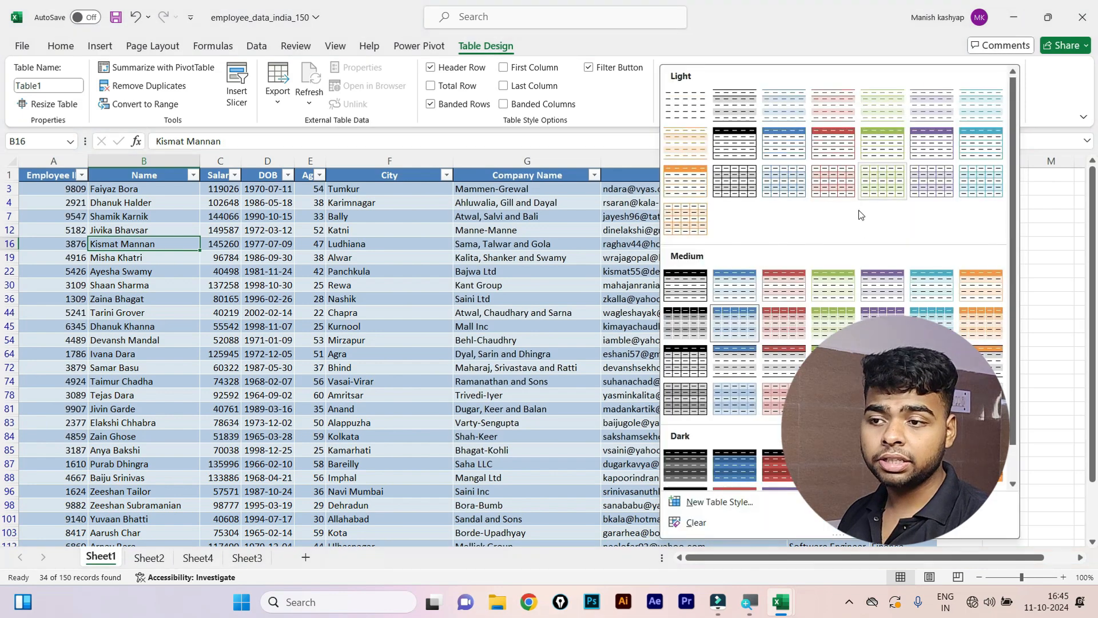
left_click(886, 178)
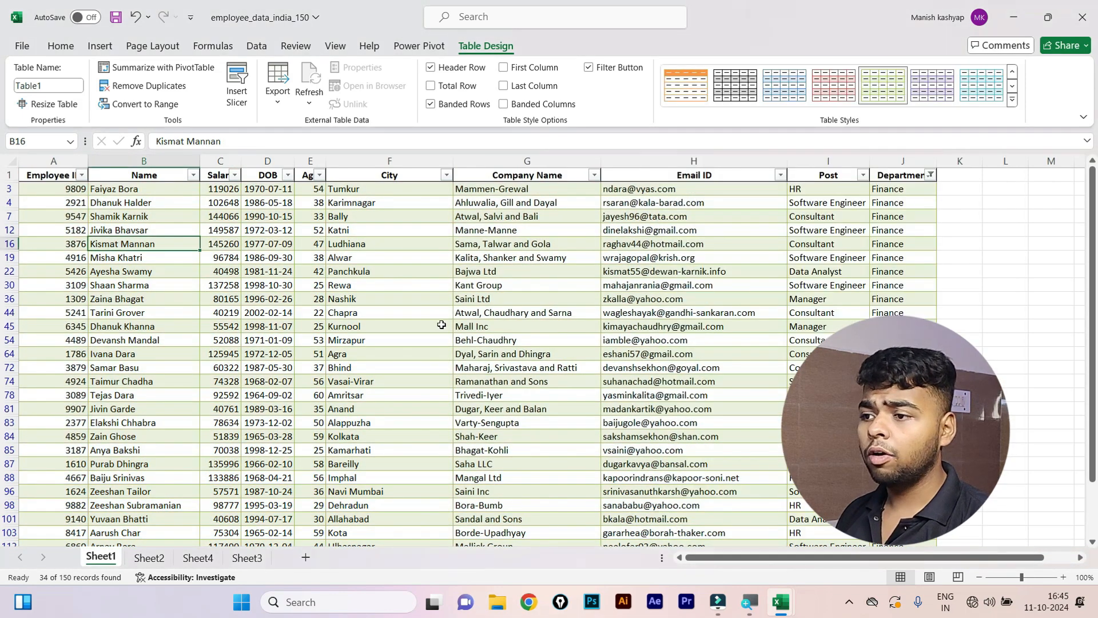
left_click(441, 325)
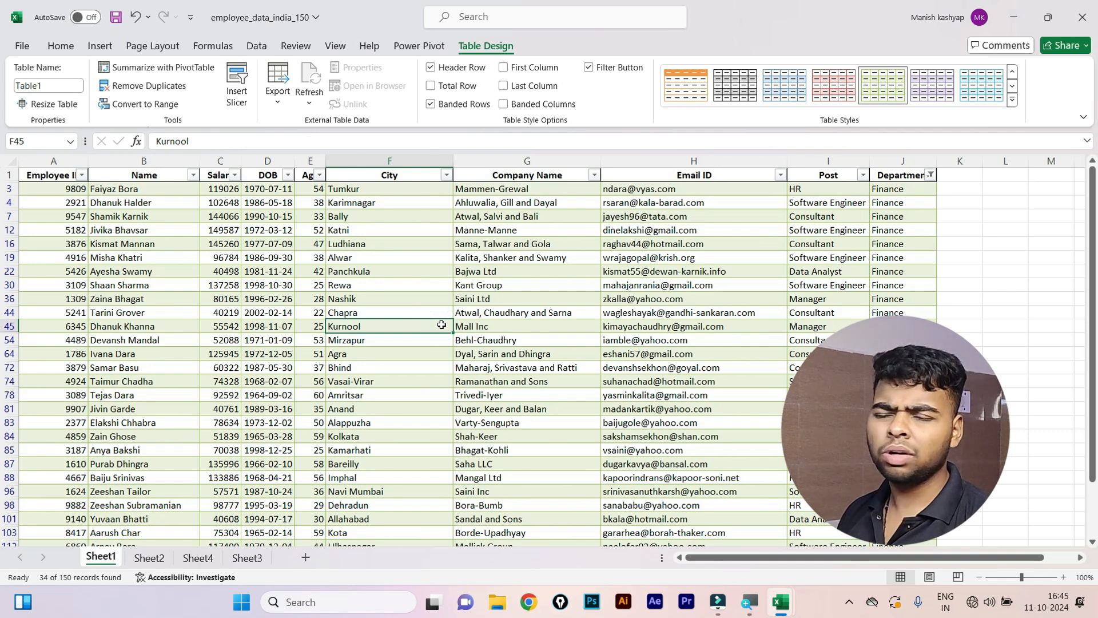
key("ctrl+z")
key("ctrl+z")
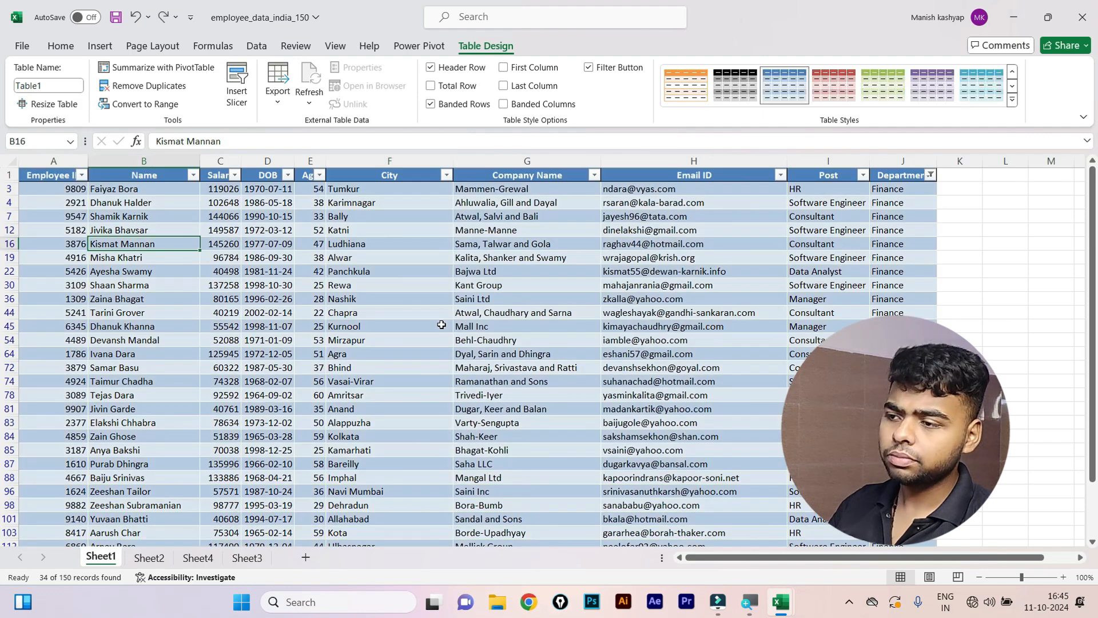
key("ctrl+z")
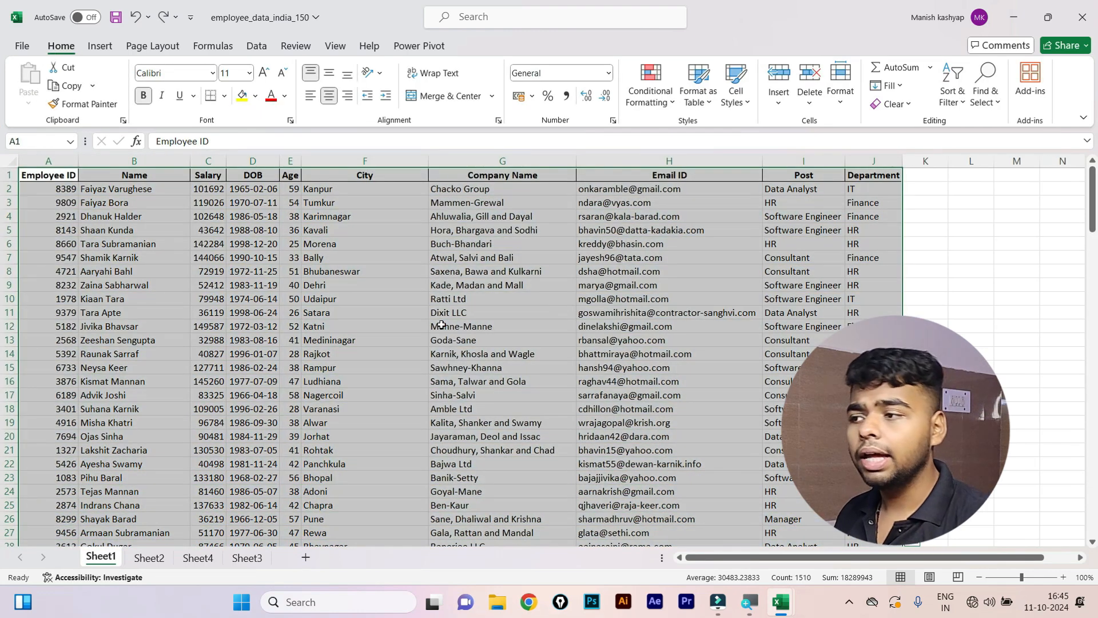
Select A1:J151 and insert it as table Table2 with headers and filter buttons.
left_click(96, 48)
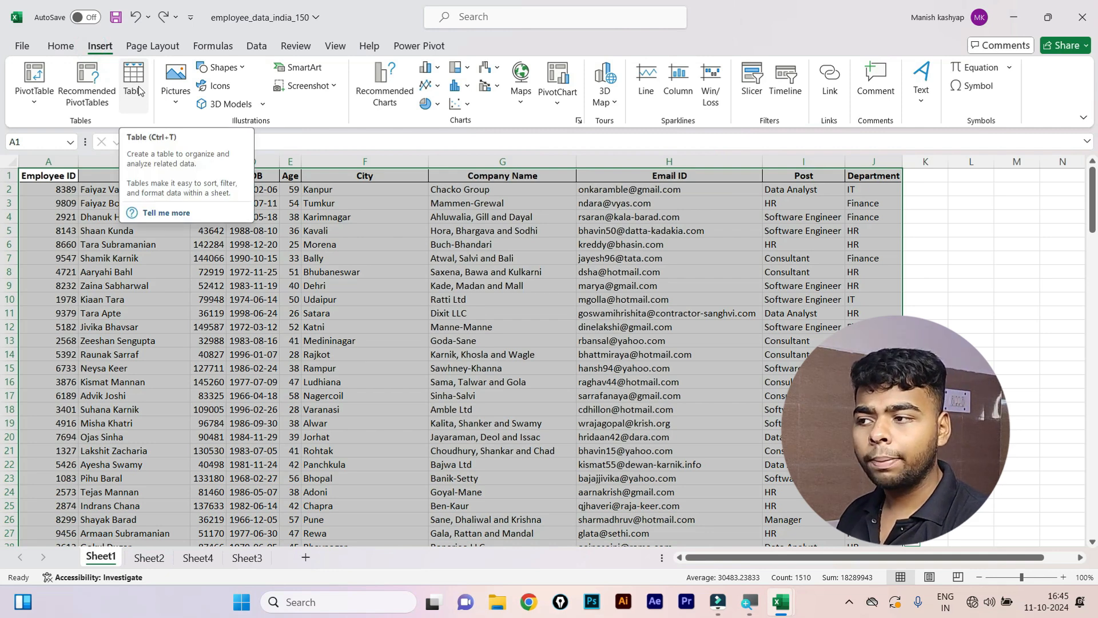
left_click(57, 45)
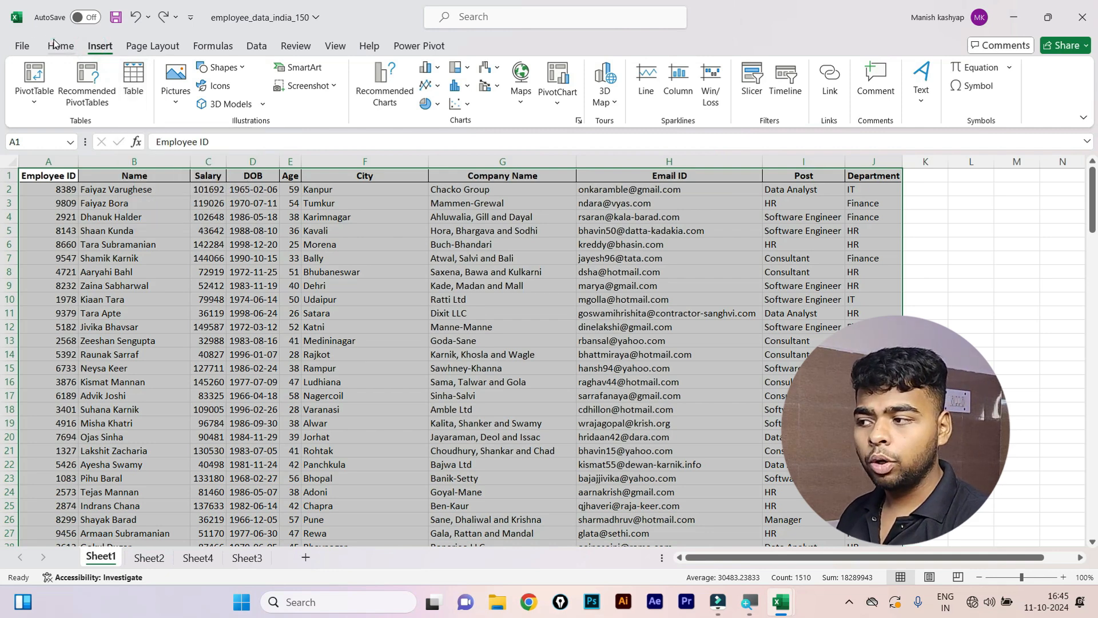
left_click(388, 319)
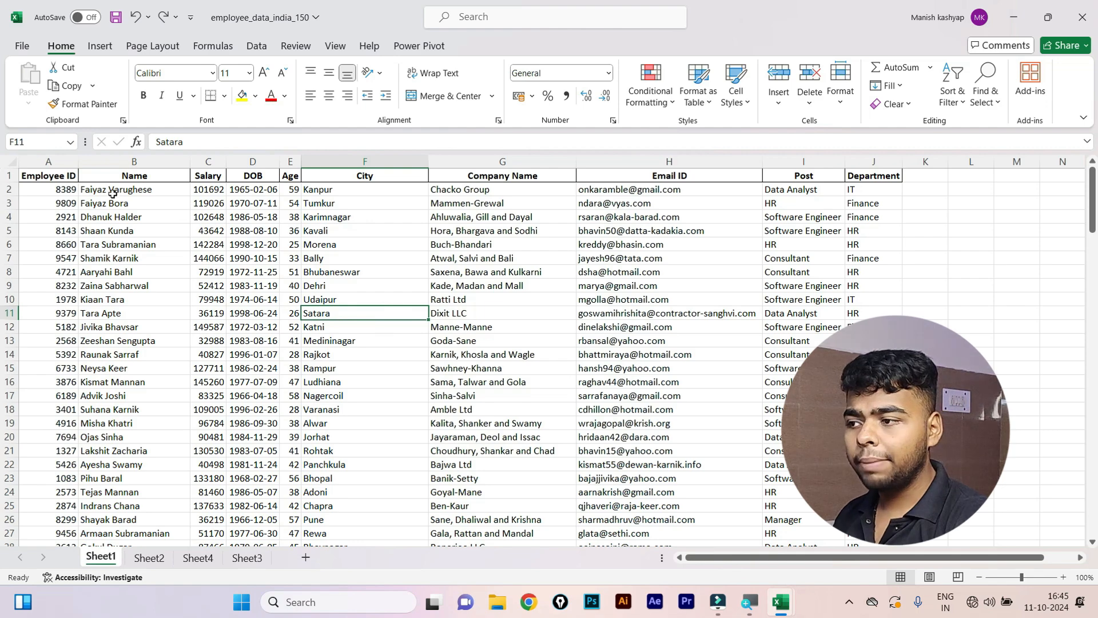
left_click(54, 177)
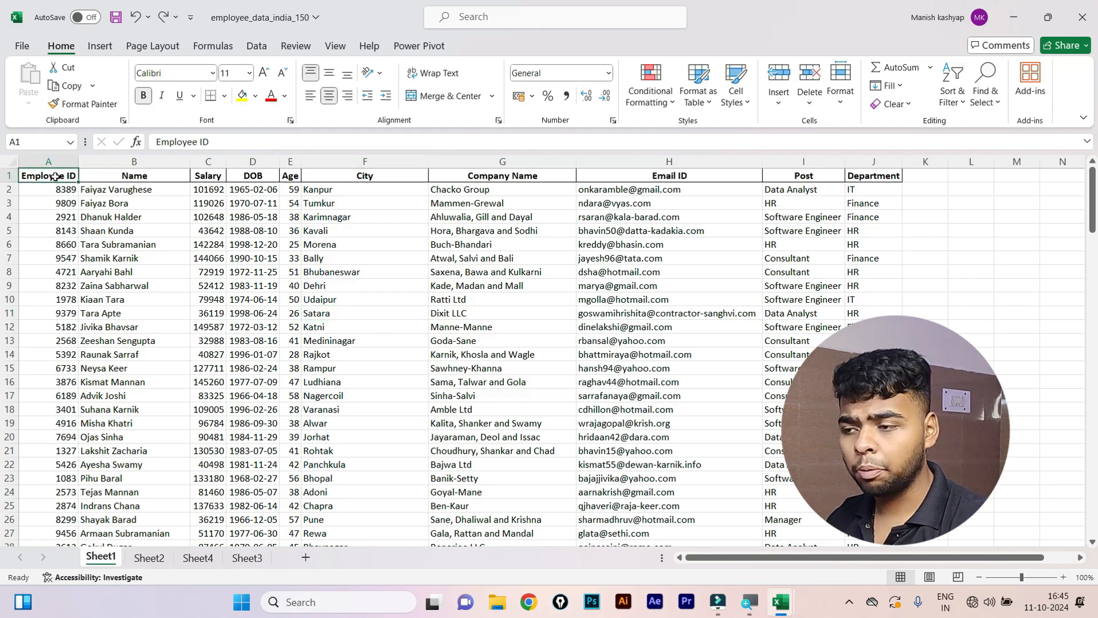
key("ctrl+shift+End")
scroll(29, 176, "up", 9)
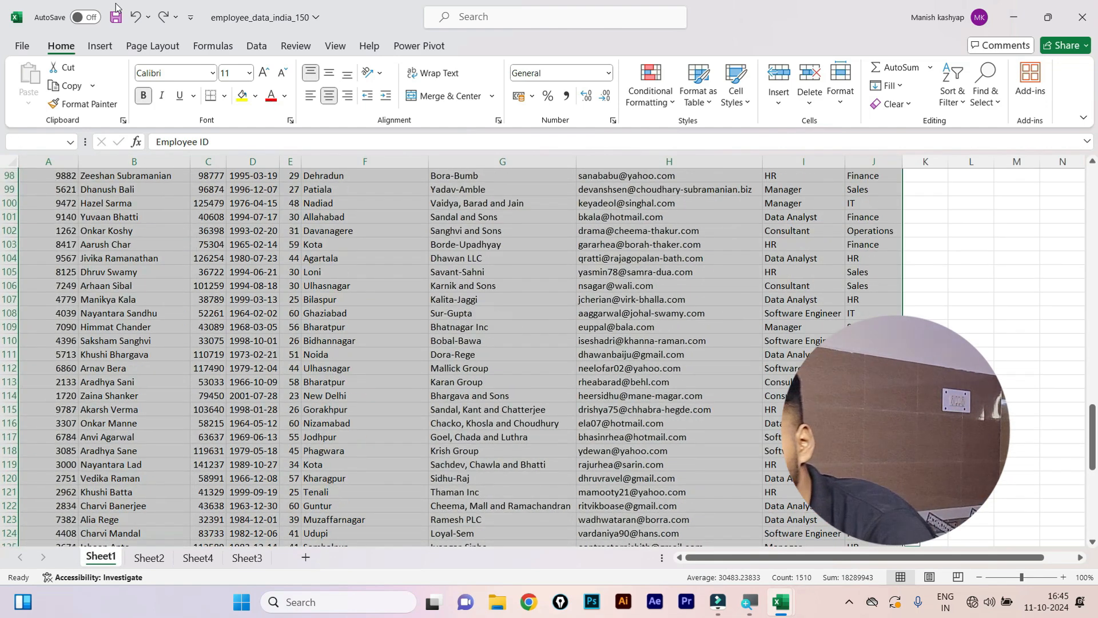
left_click(100, 47)
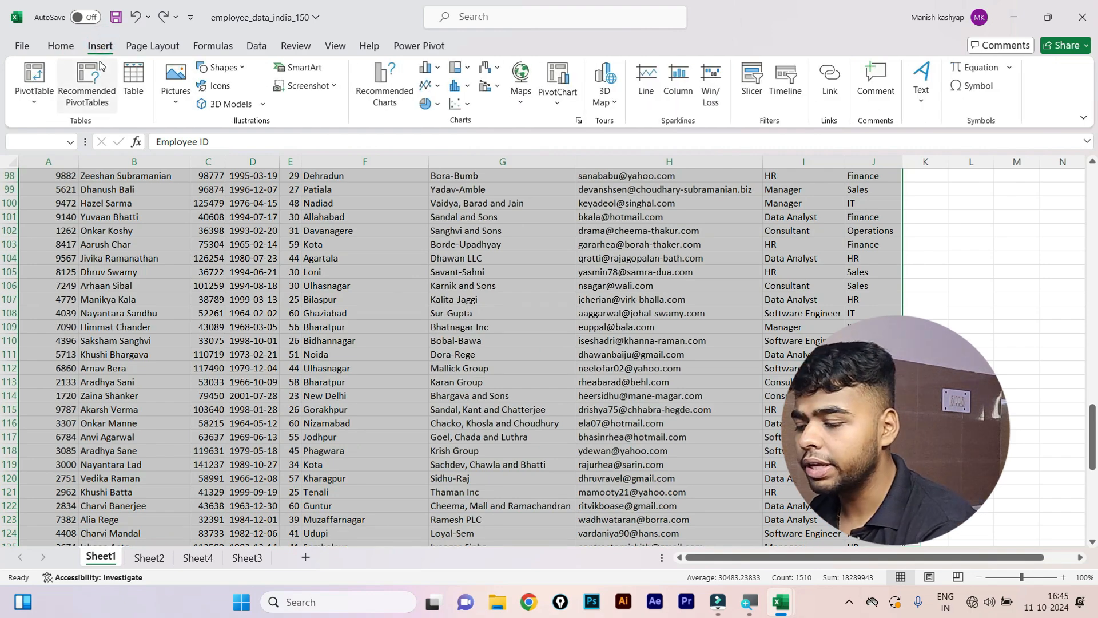
left_click(134, 77)
left_click(566, 443)
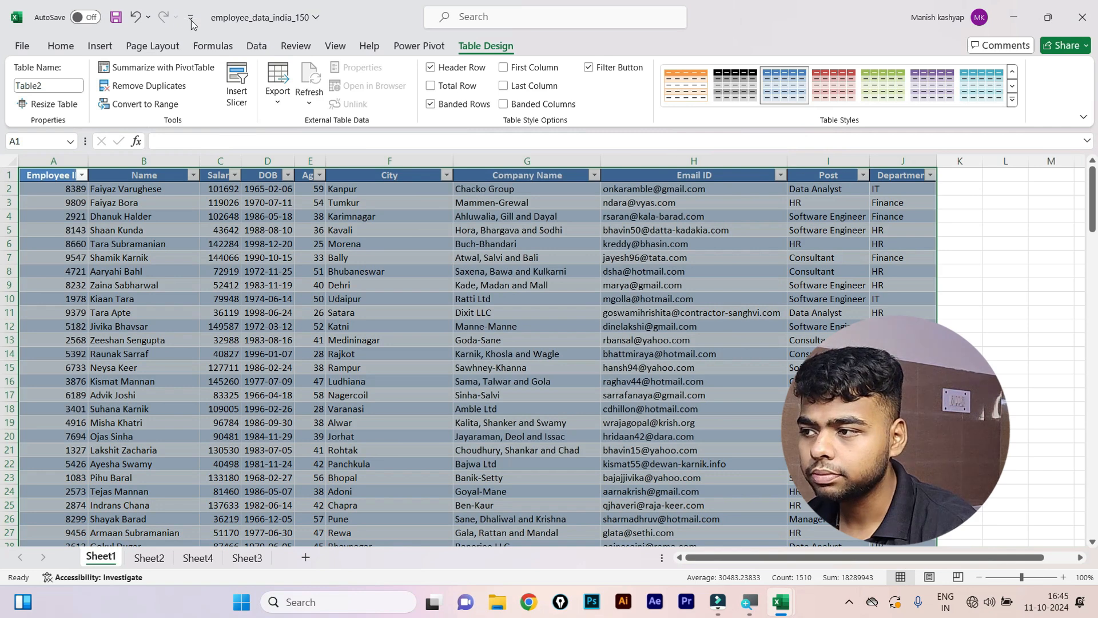
left_click(98, 48)
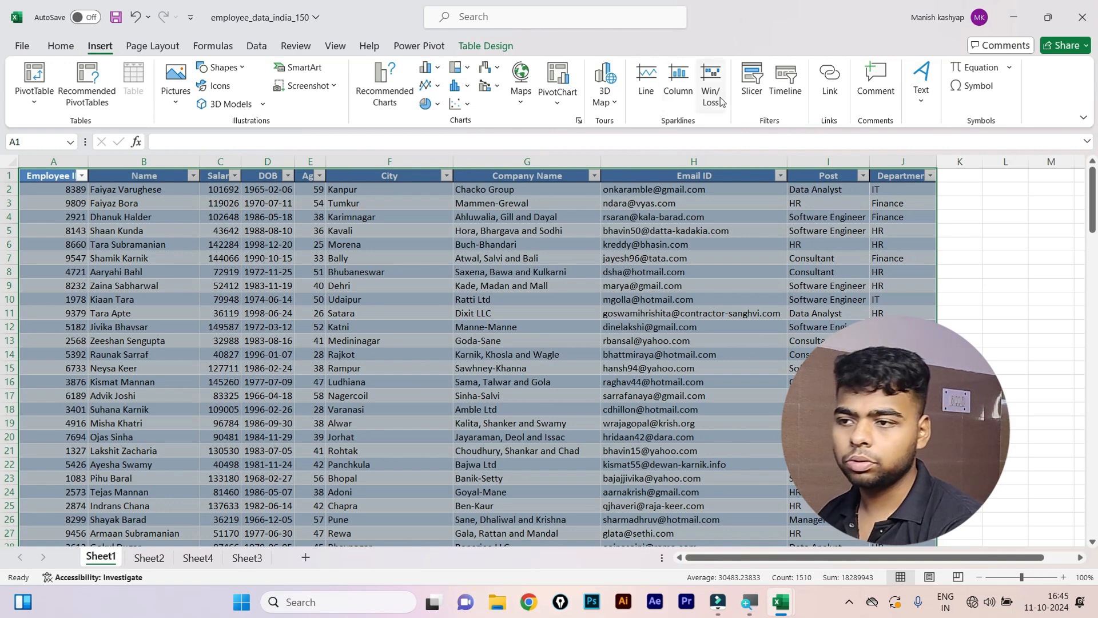
Insert a slicer for Table2 on the Post field only, leaving Name unchecked.
left_click(753, 78)
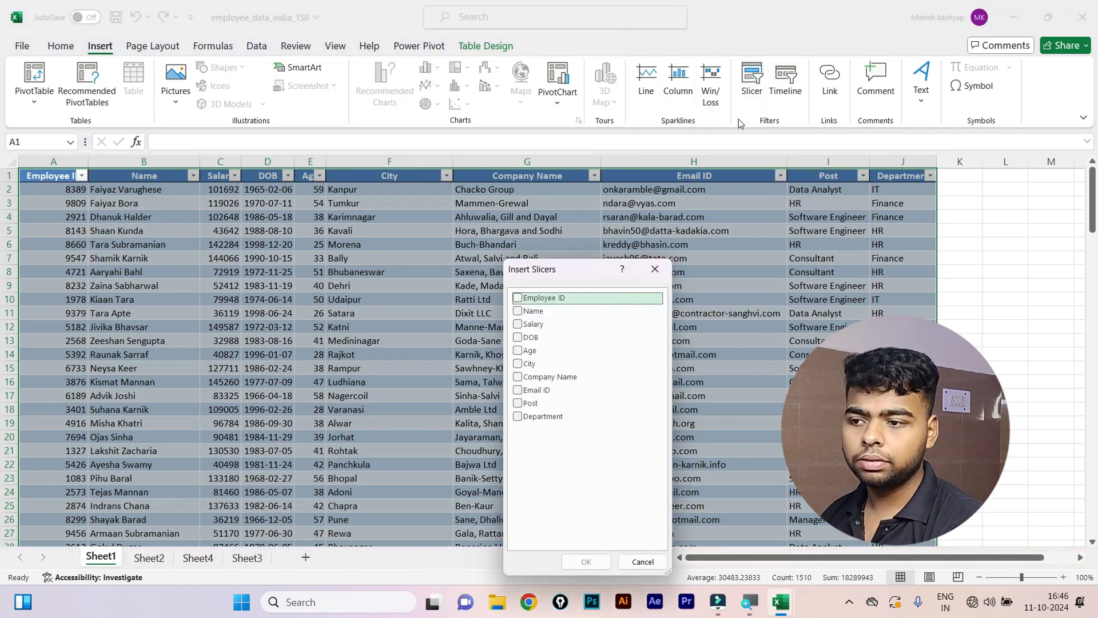
left_click_drag(576, 264, 649, 199)
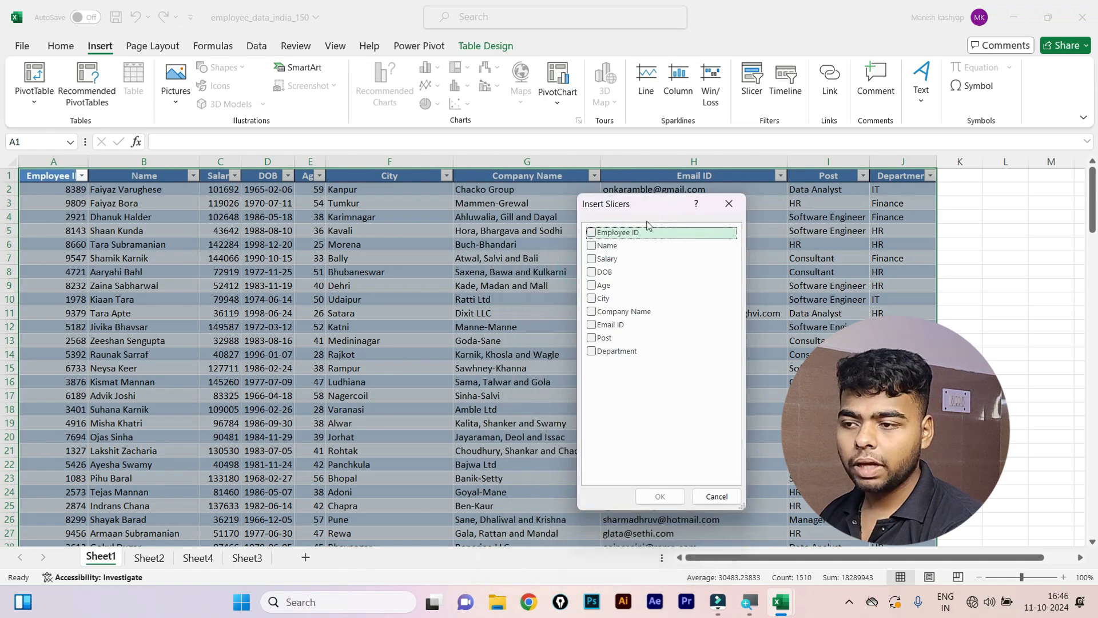
left_click(592, 246)
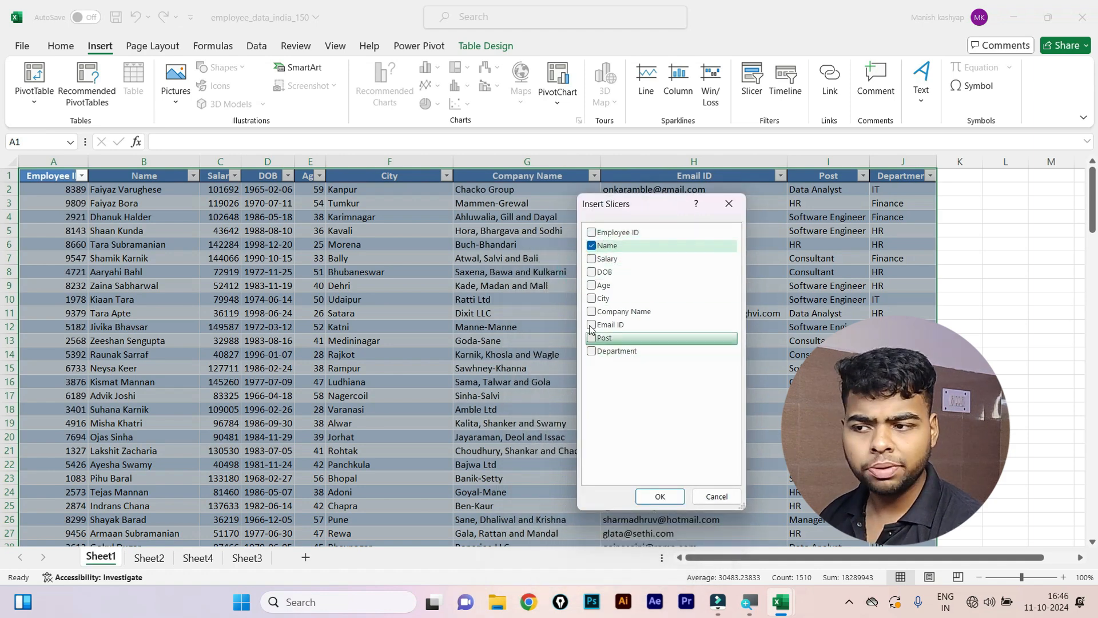
left_click(591, 247)
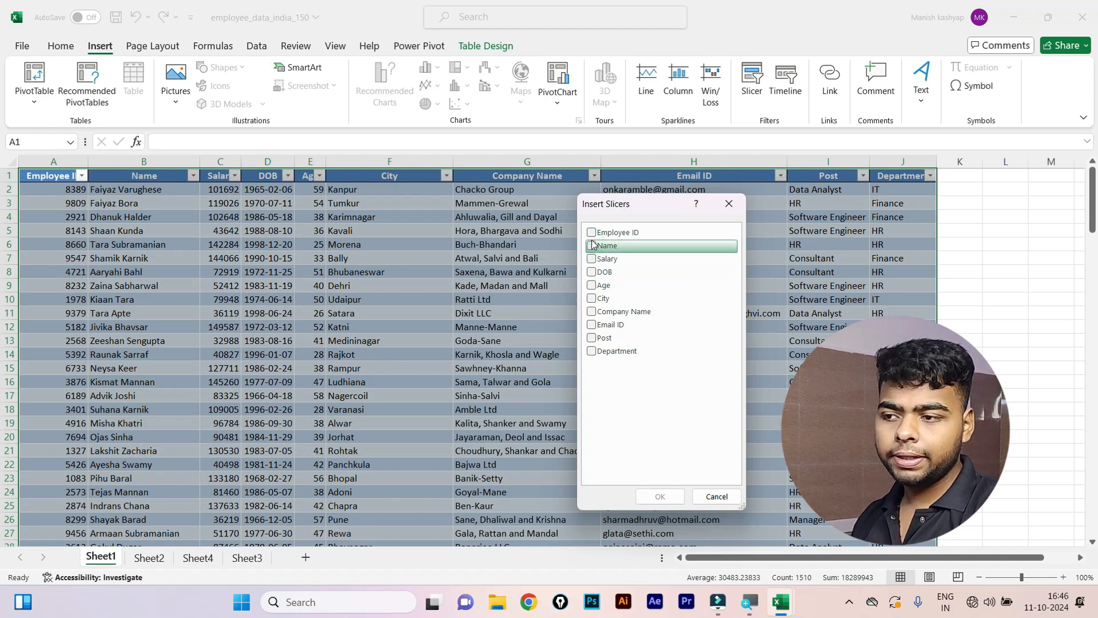
left_click(600, 340)
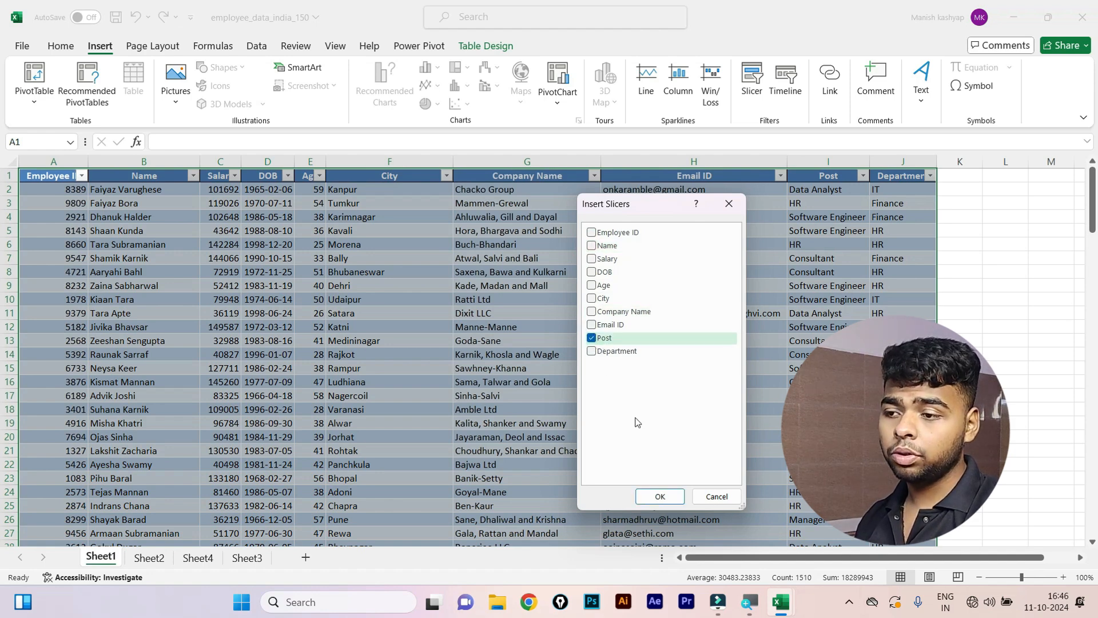
left_click(661, 497)
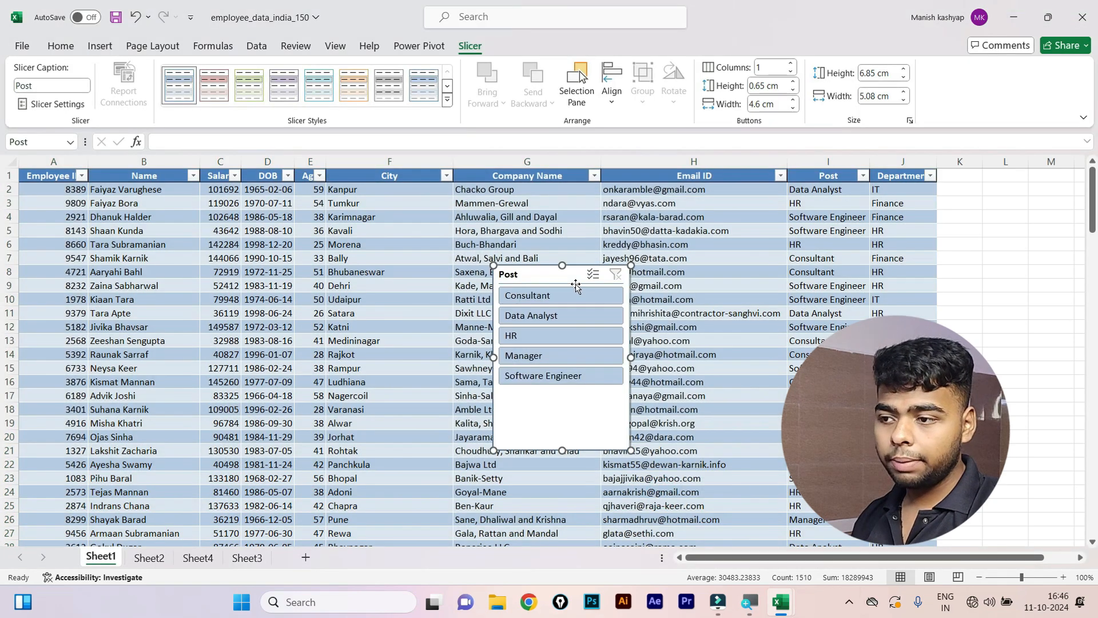
Place the Post slicer by columns K–M, try HR, Manager, Software Engineer, then clear it.
left_click_drag(566, 279, 1022, 263)
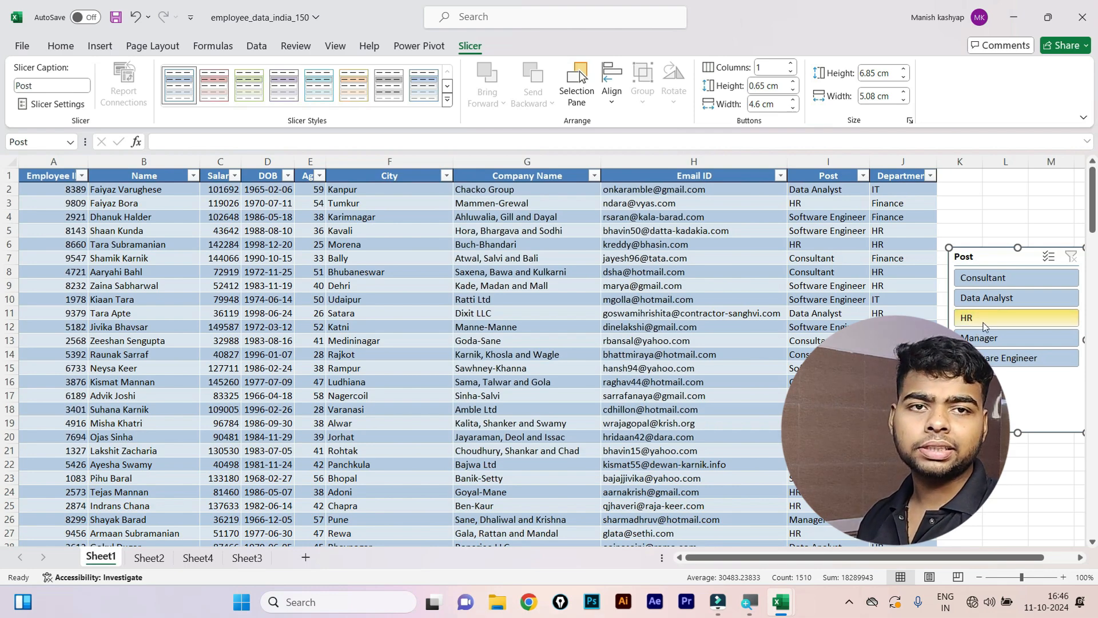
left_click(990, 321)
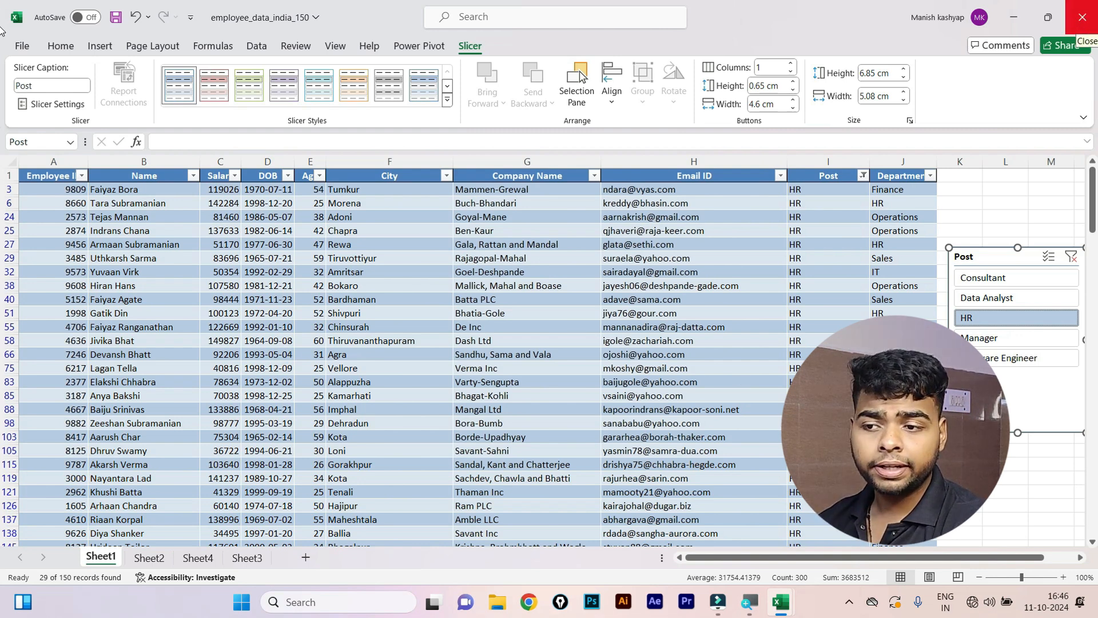
left_click(975, 337)
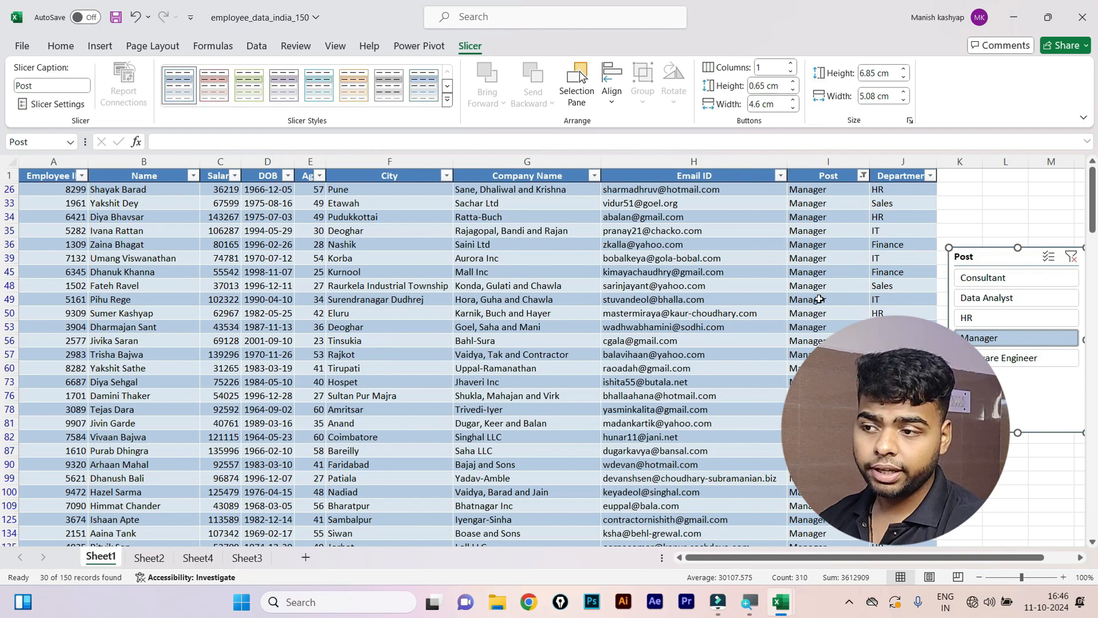
left_click(1008, 360)
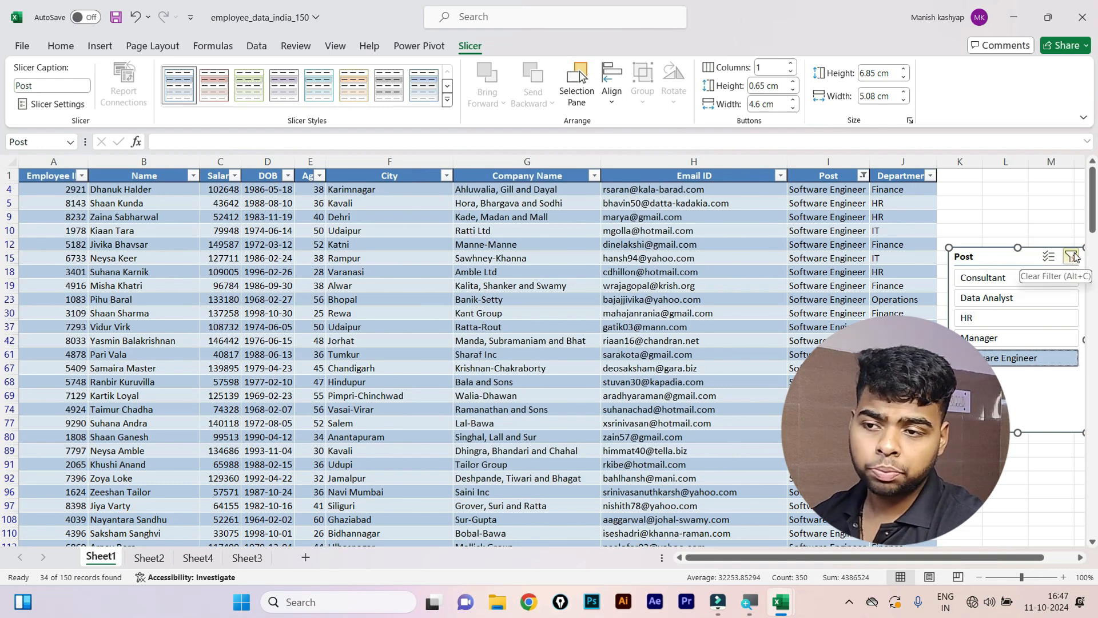
left_click(1071, 257)
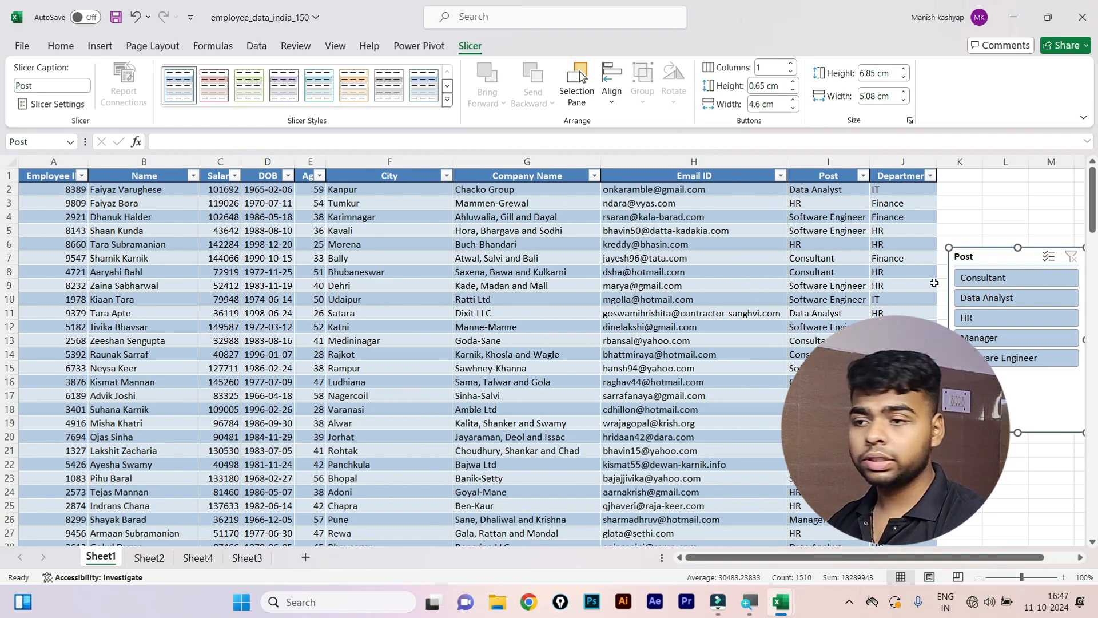
left_click(985, 233)
Add a new blank worksheet, Sheet5, to the workbook.
left_click(645, 255)
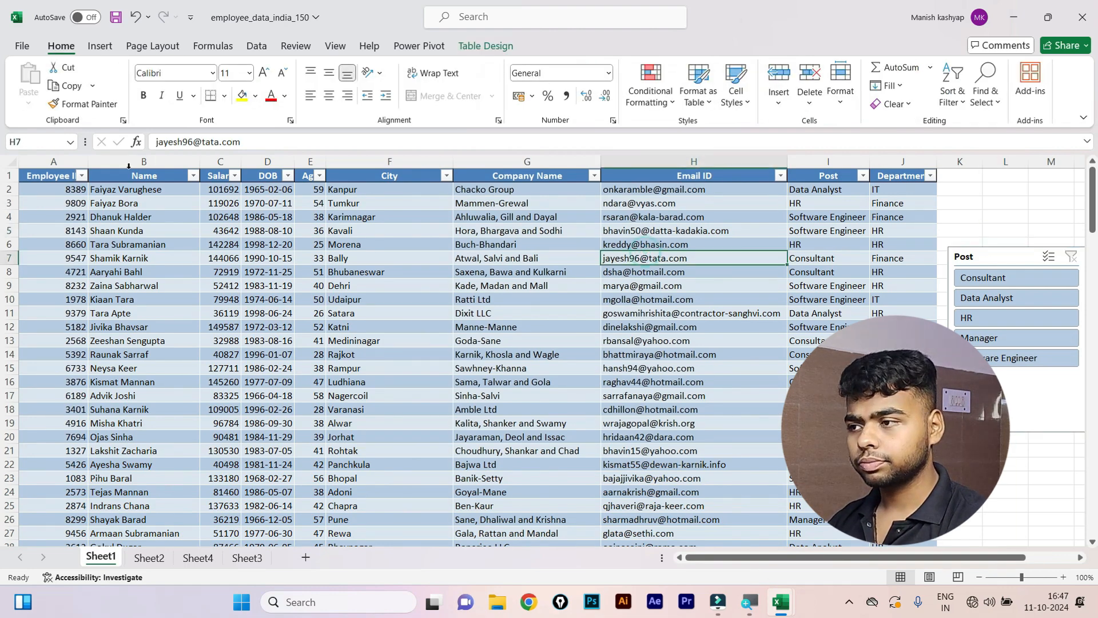
left_click(98, 46)
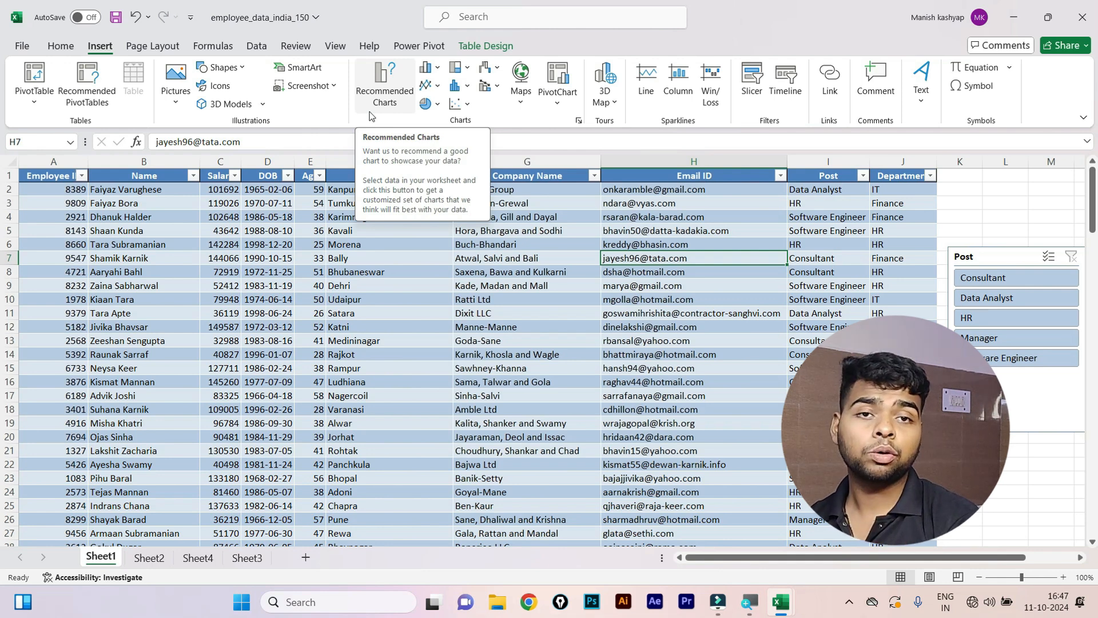
left_click(306, 557)
Enter the headers item name, sales and date in A7:C7.
left_click(48, 260)
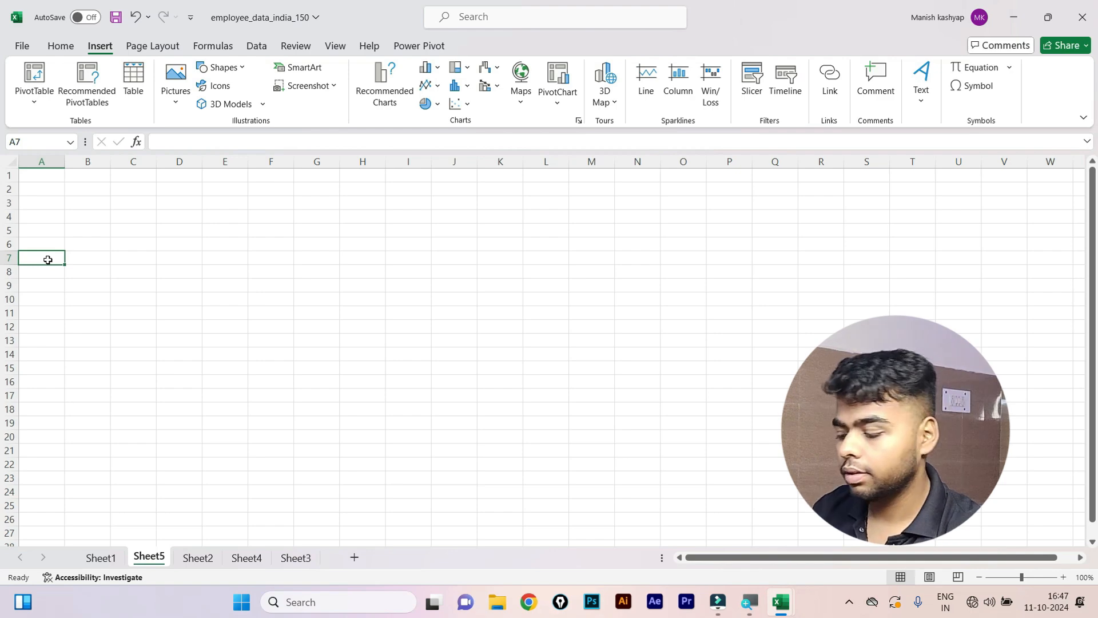
type("ite")
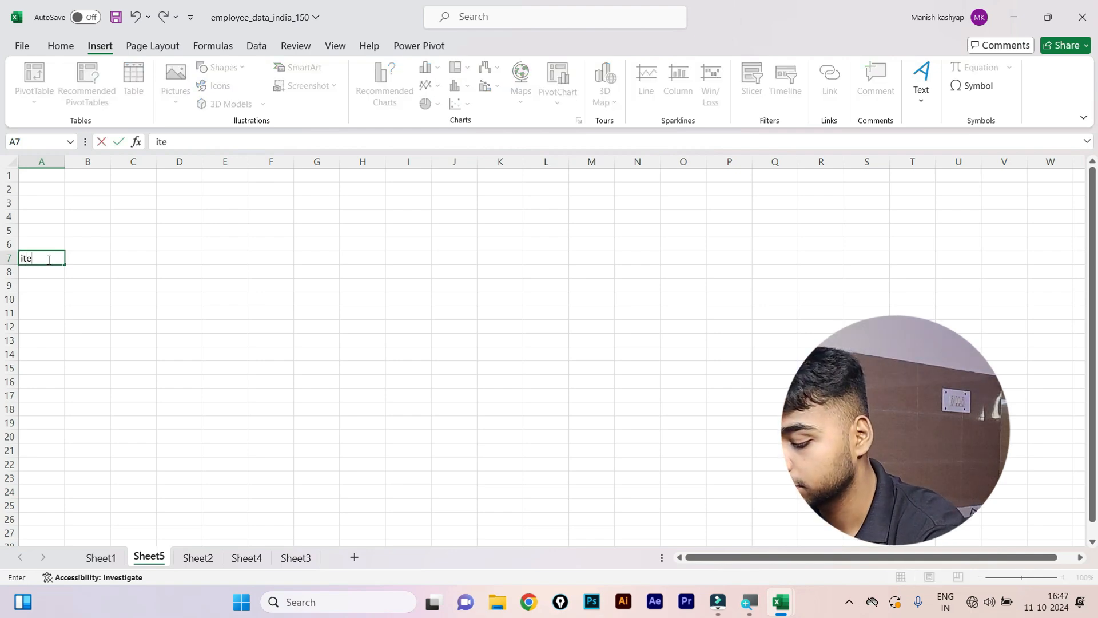
type("m name")
key("Tab")
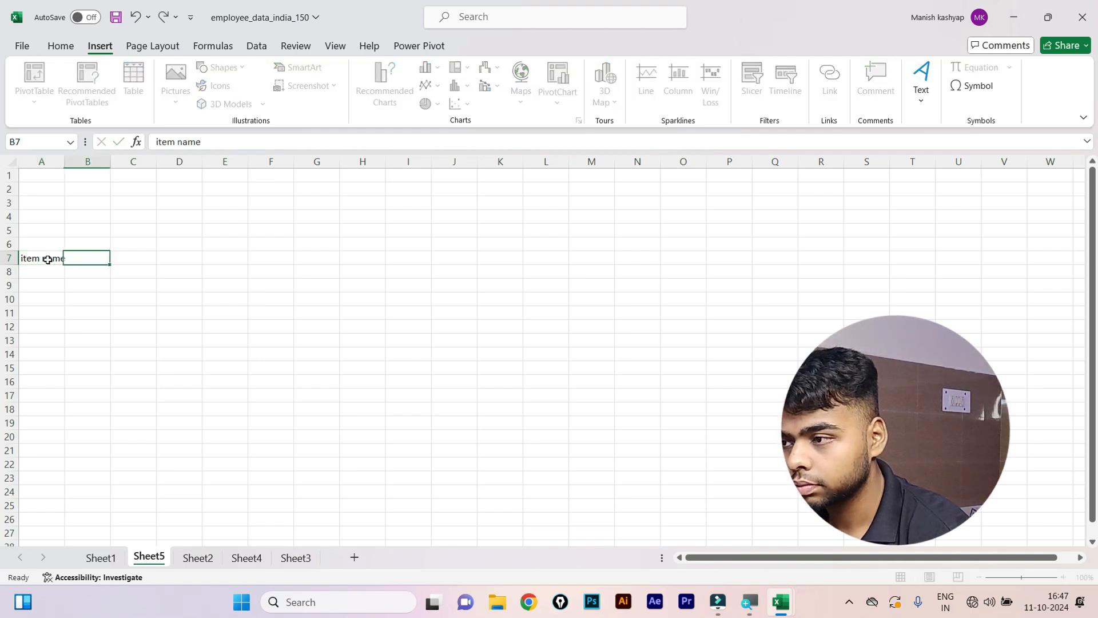
type("t")
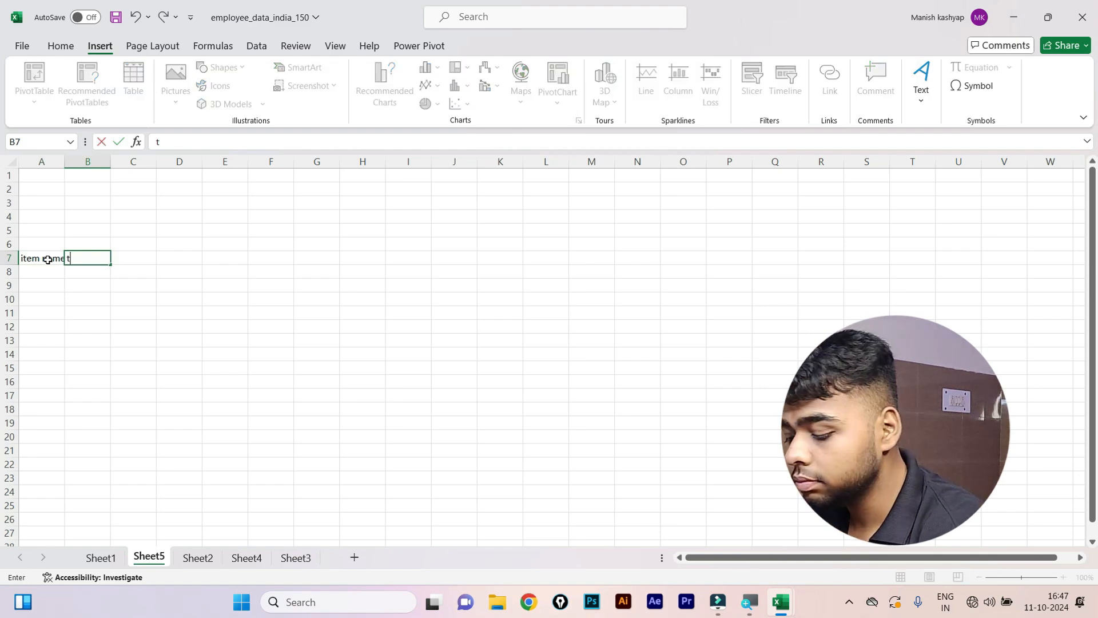
type("ime")
key("Return")
key("Up")
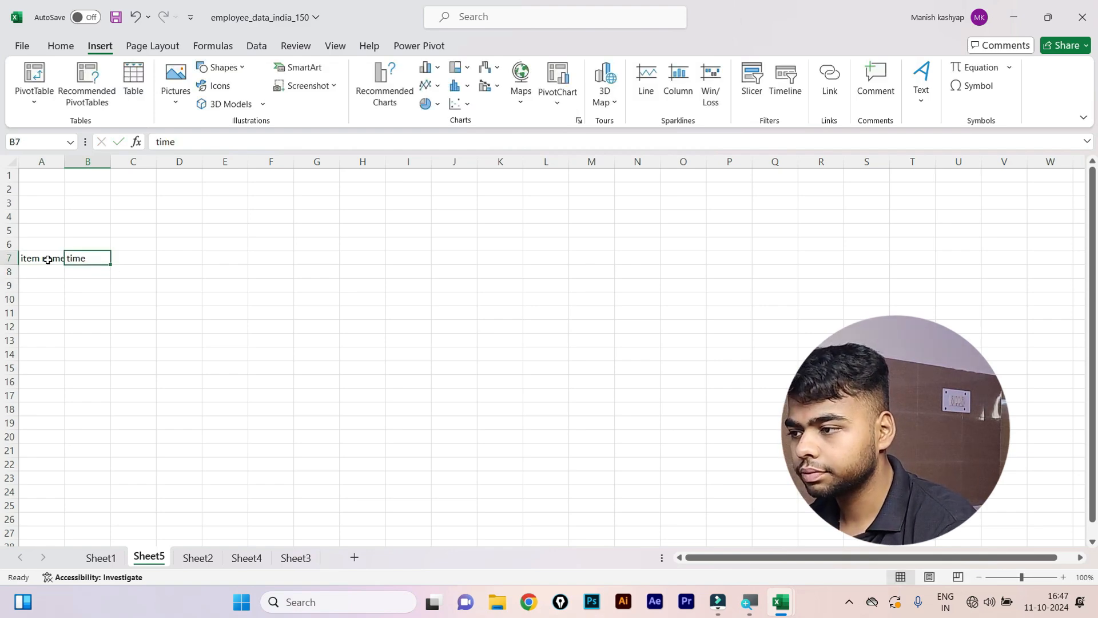
key("BackSpace")
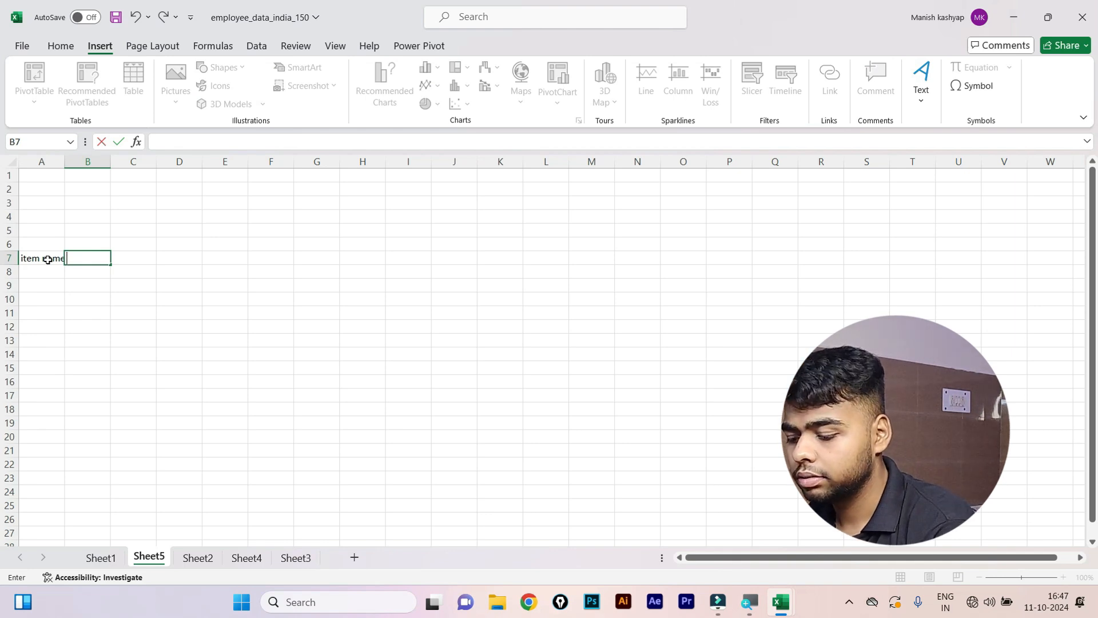
key("Return")
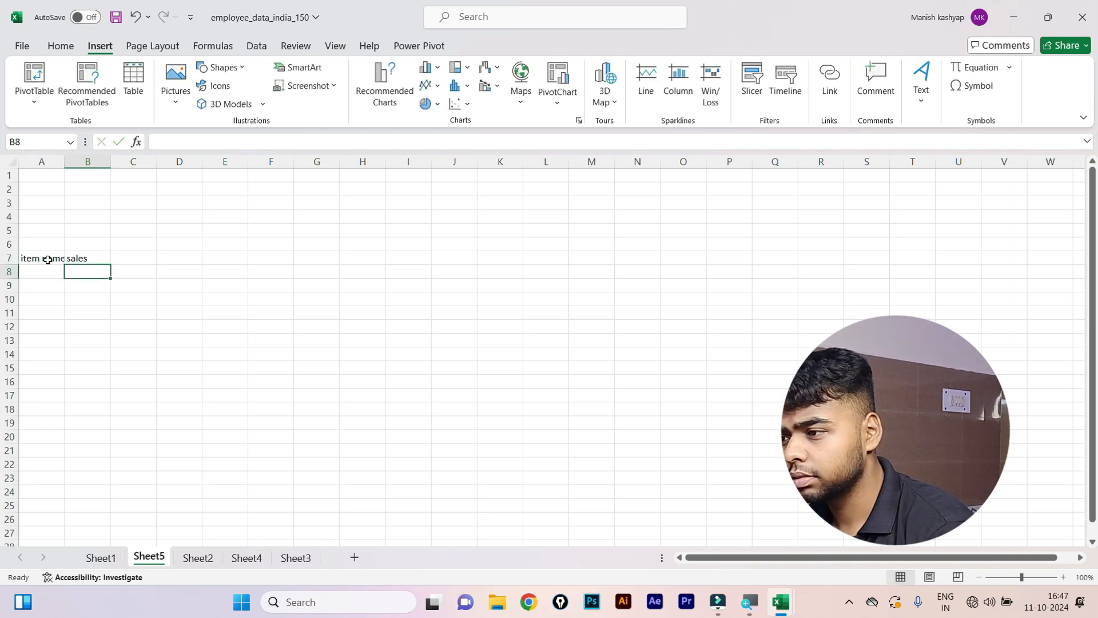
key("Right")
key("Up")
type("date")
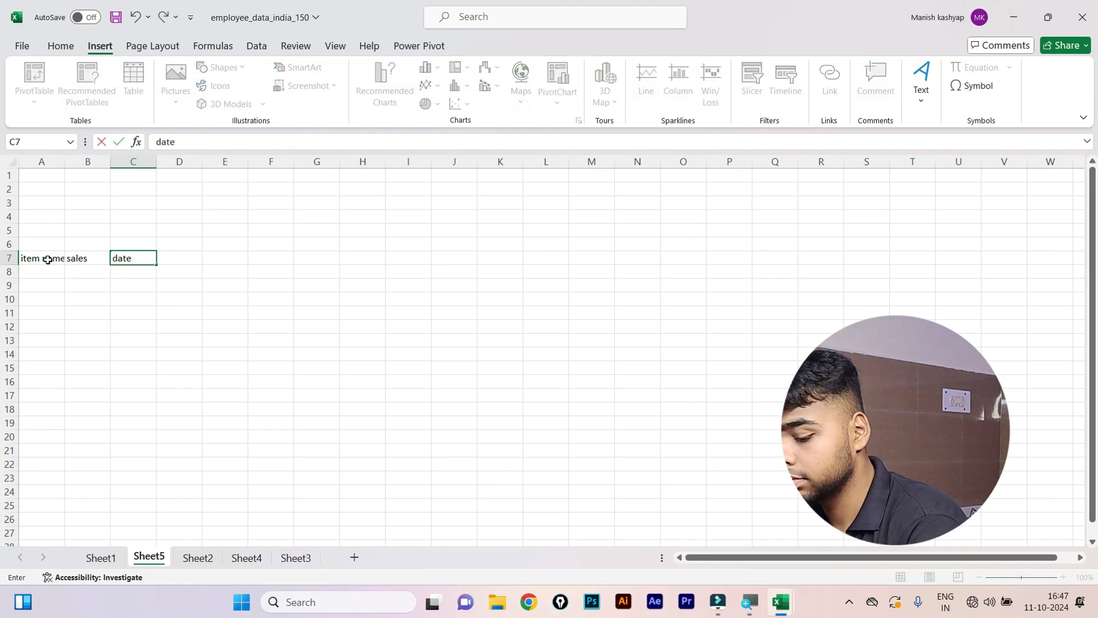
key("Return")
key("Left")
key("Left")
left_click(48, 260)
key("shift+Right")
key("shift+Right")
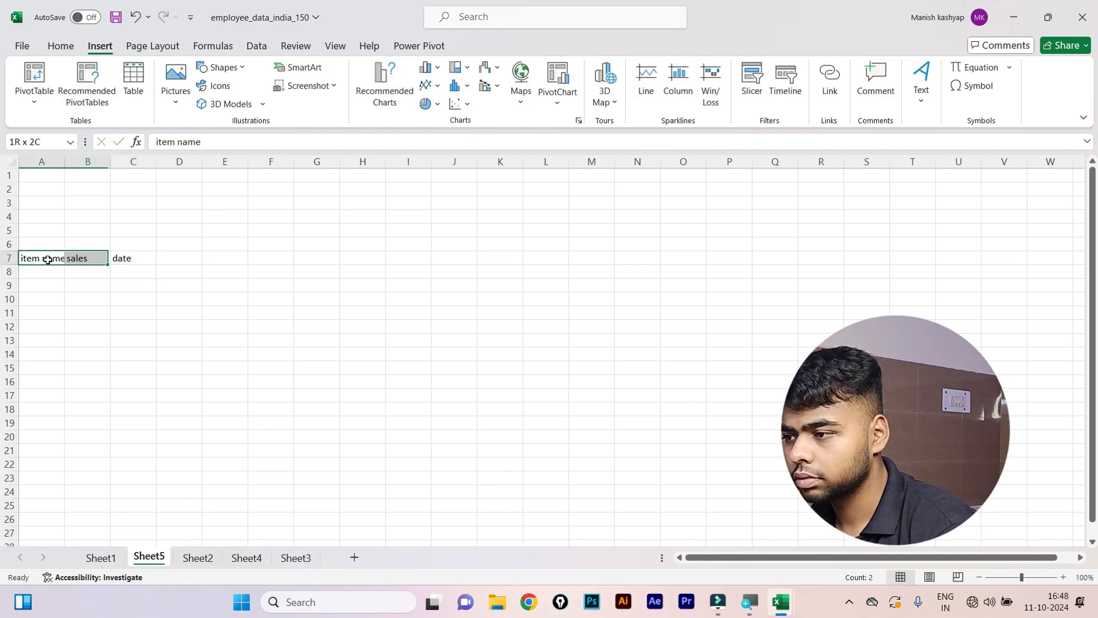
key("Down")
key("Down")
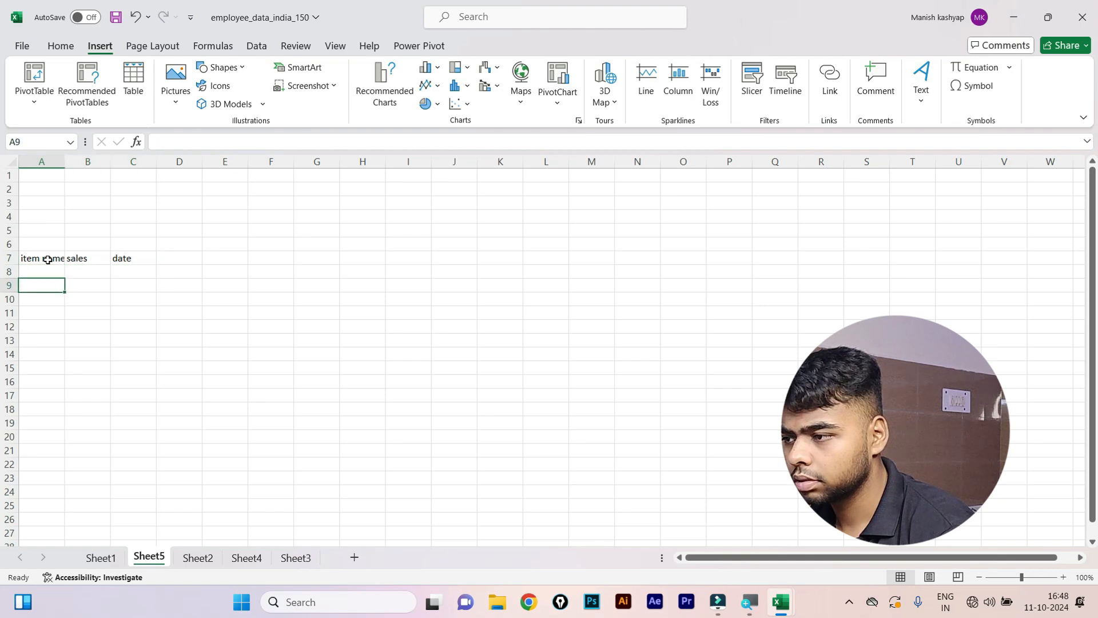
key("Up")
List oppo, vivo, apple and samsung in A8:A11.
type("o")
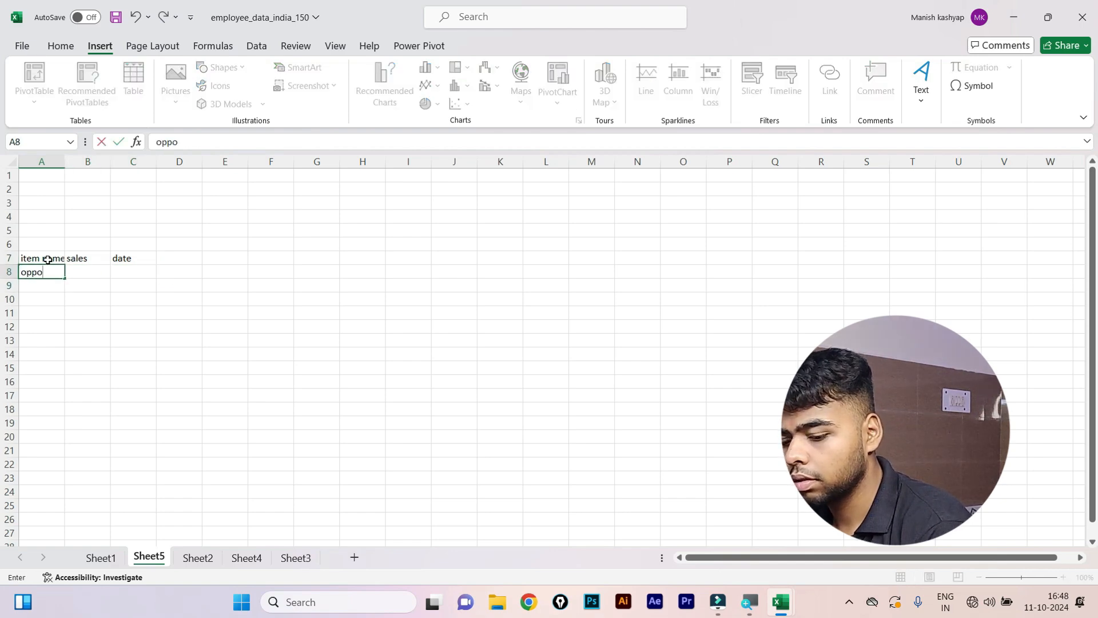
key("Return")
type("vivo")
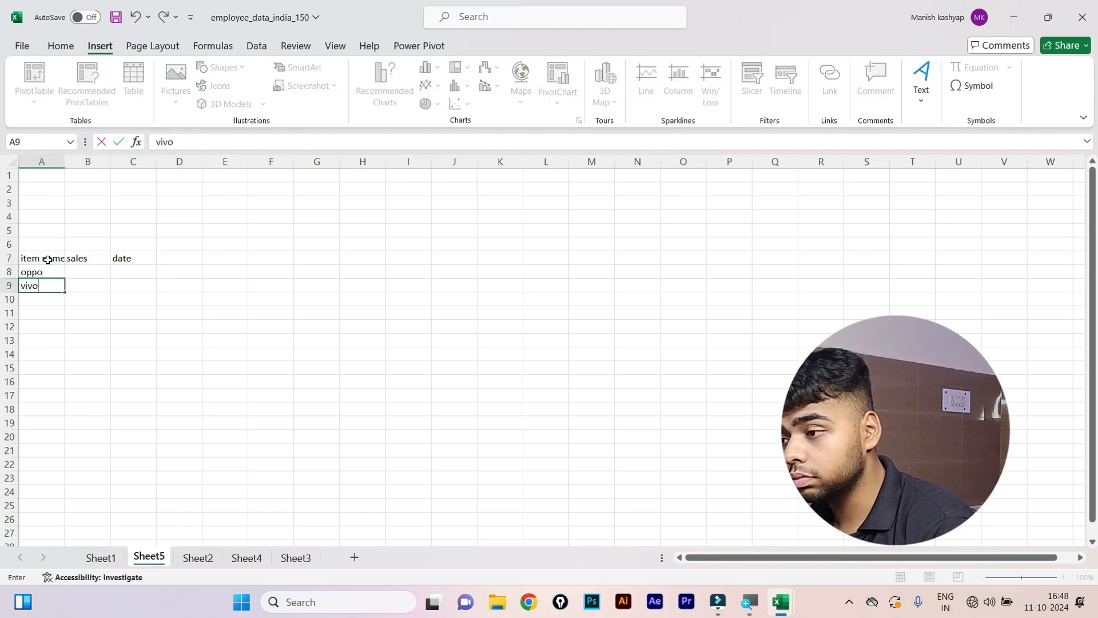
key("Return")
type(",i")
key("Return")
type("s")
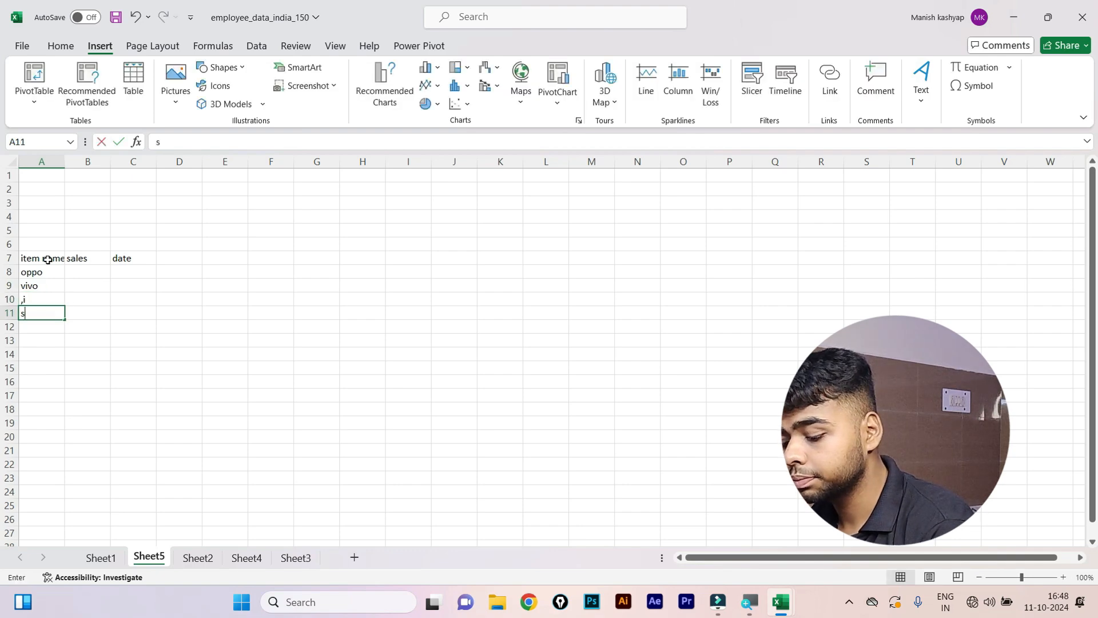
type("amsun")
key("Return")
key("Up")
key("Up")
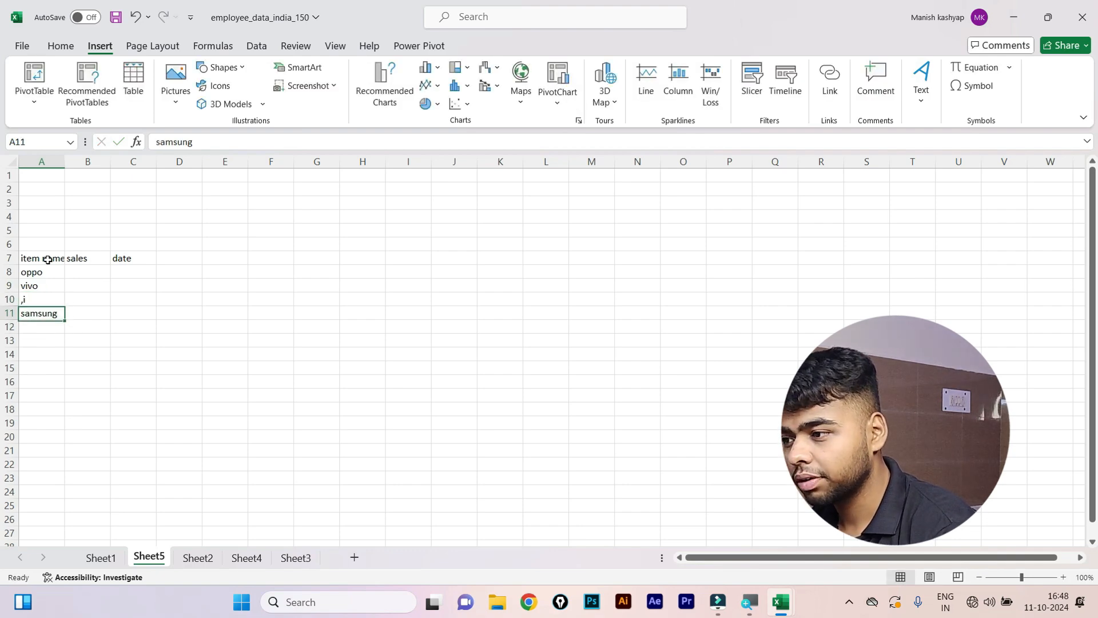
key("Down")
key("Up")
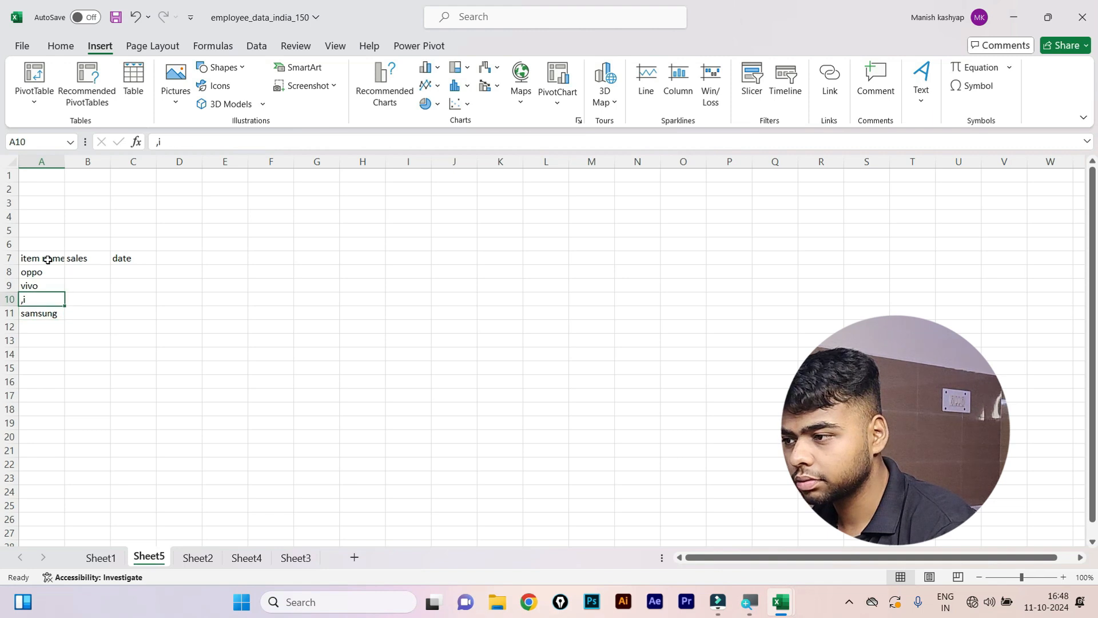
type("app")
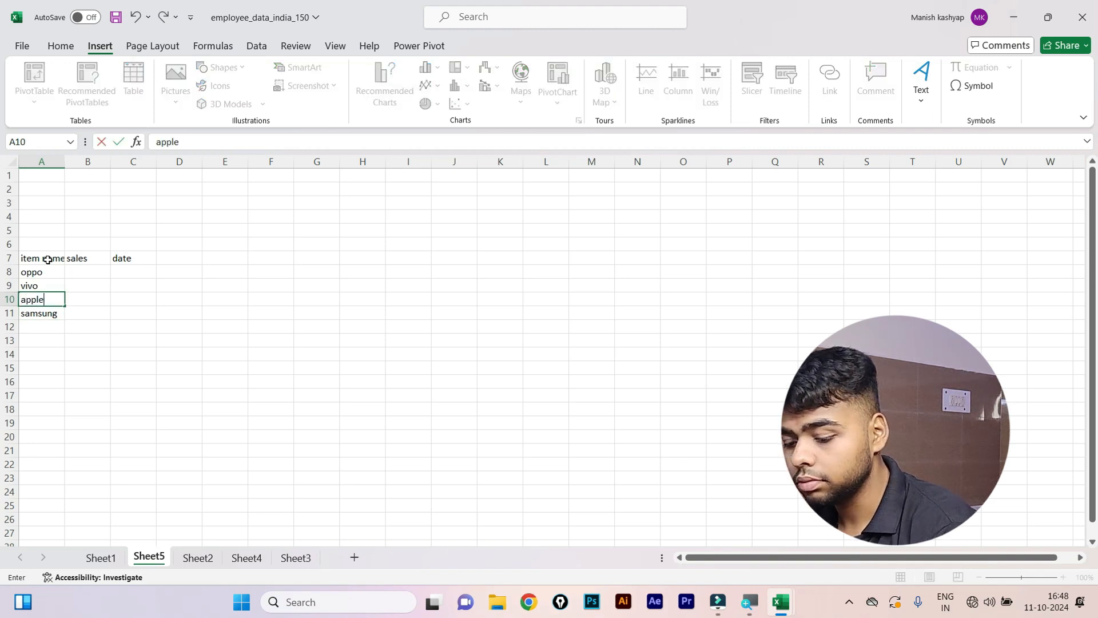
type("le")
key("Return")
Copy the four item names into A12:A15 and again into A16:A19.
key("Up")
key("Up")
key("Up")
key("shift+Down")
key("shift+Down")
key("shift+Down")
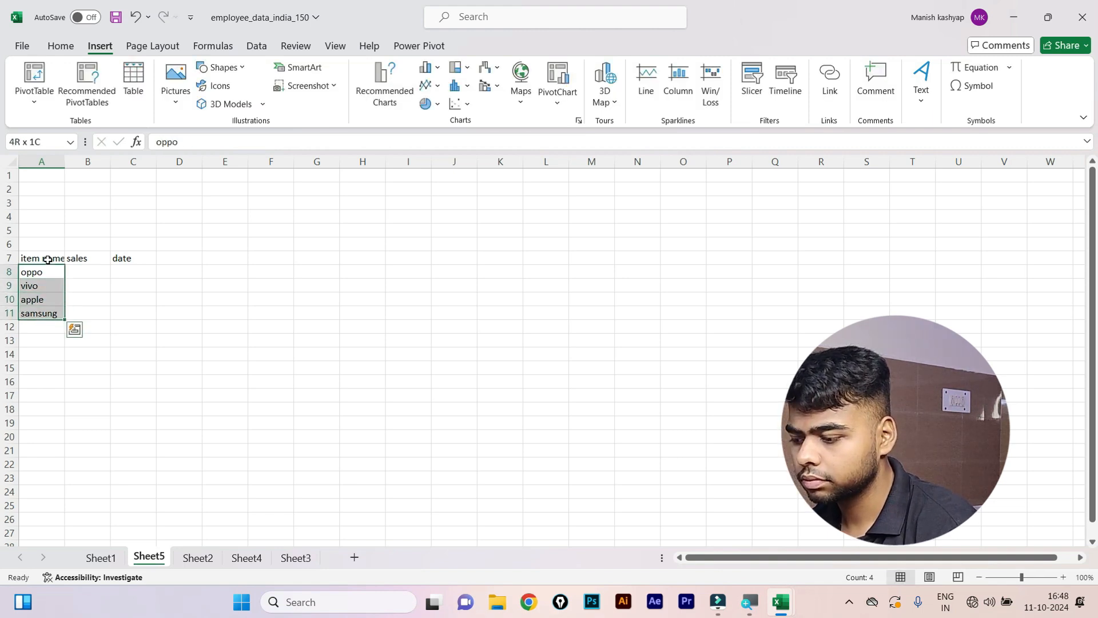
key("ctrl+c")
key("ctrl+Down")
key("Down")
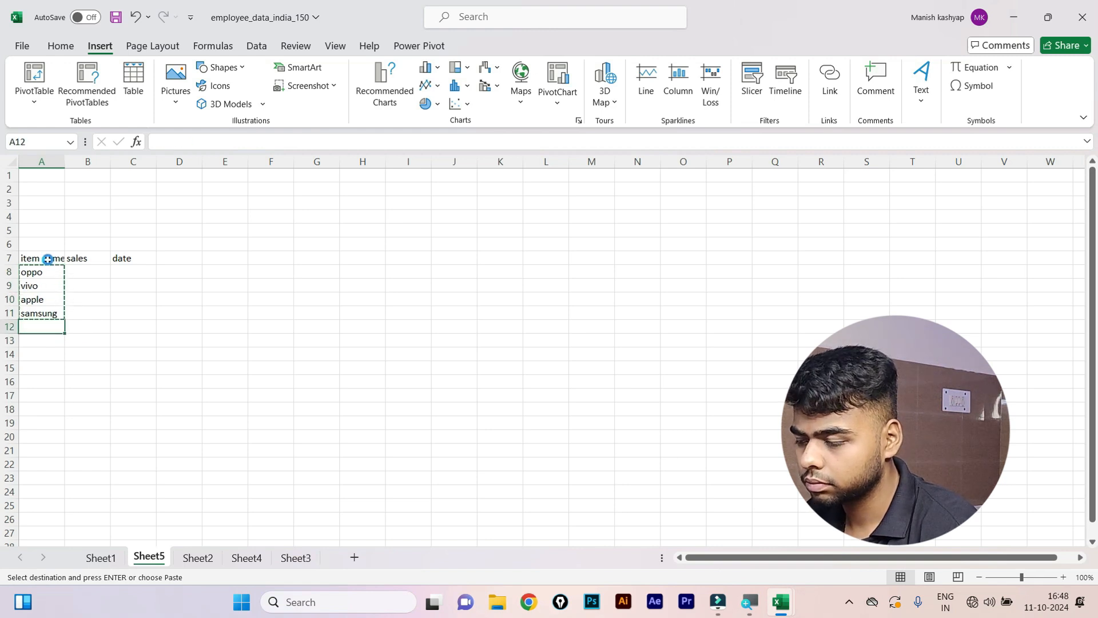
key("ctrl+v")
key("ctrl+Down")
key("Down")
key("ctrl+v")
key("Right")
key("Up")
key("Up")
key("Up")
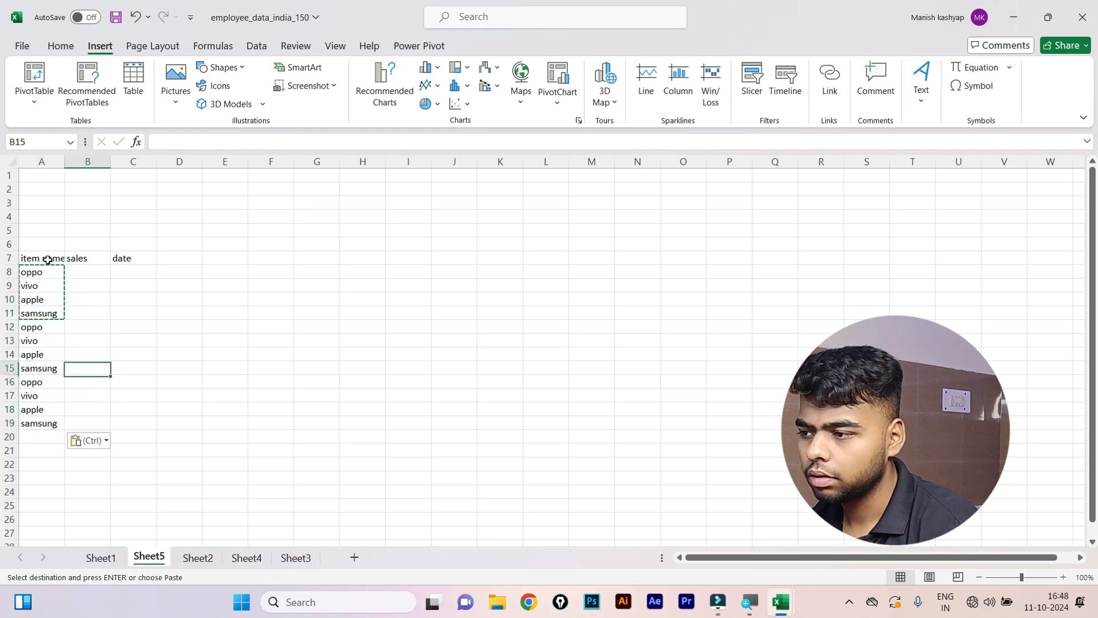
key("Up")
key("Up")
key("Up")
key("Up")
key("Up")
Enter =RANDBETWEEN(5000,9000) in cell B8.
type("=ra")
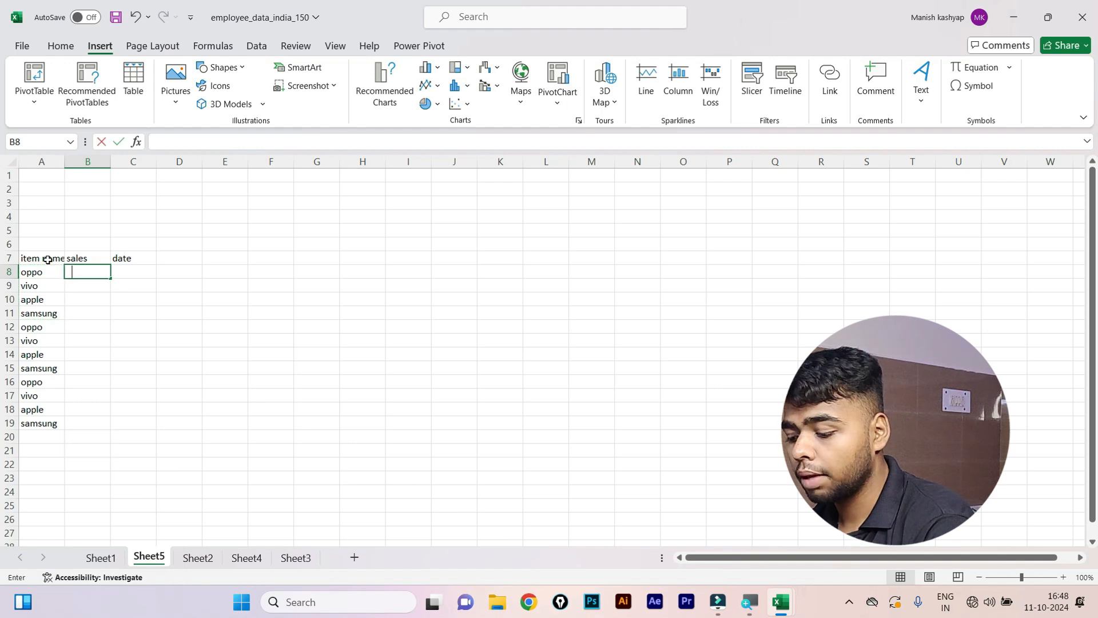
type("nd")
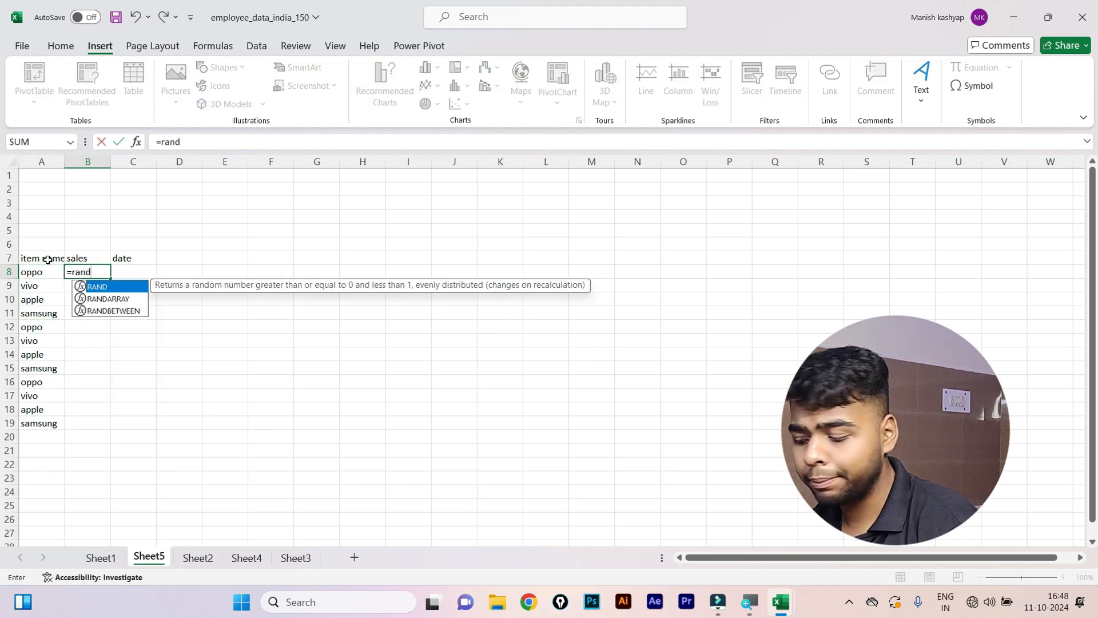
key("Down")
key("Tab")
type("500")
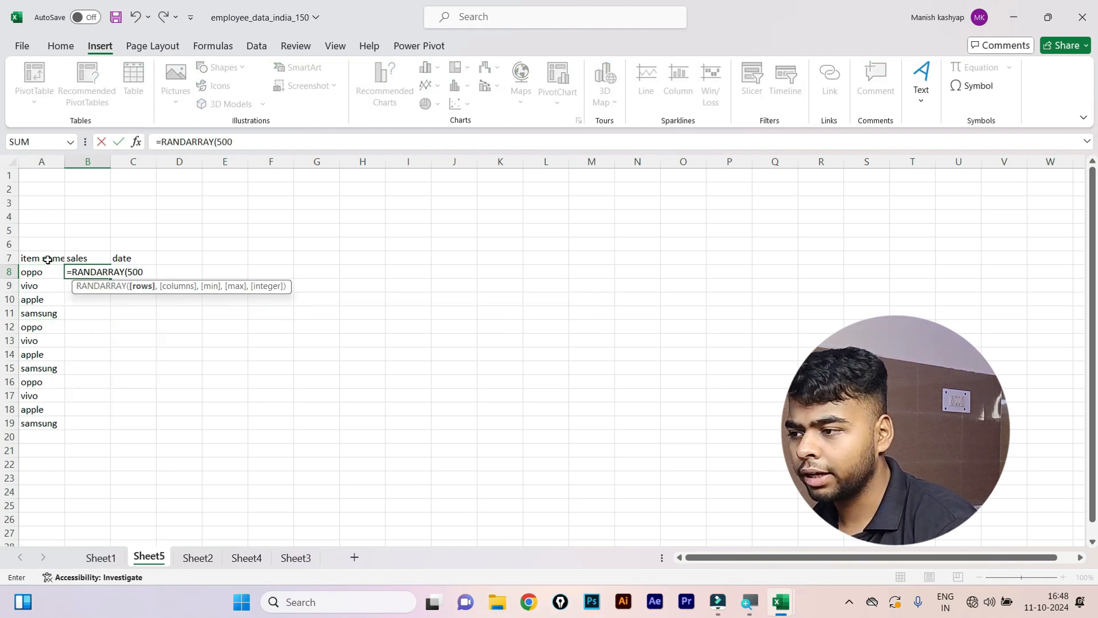
key("BackSpace")
key("BackSpace")
key("BackSpace")
key("BackSpace")
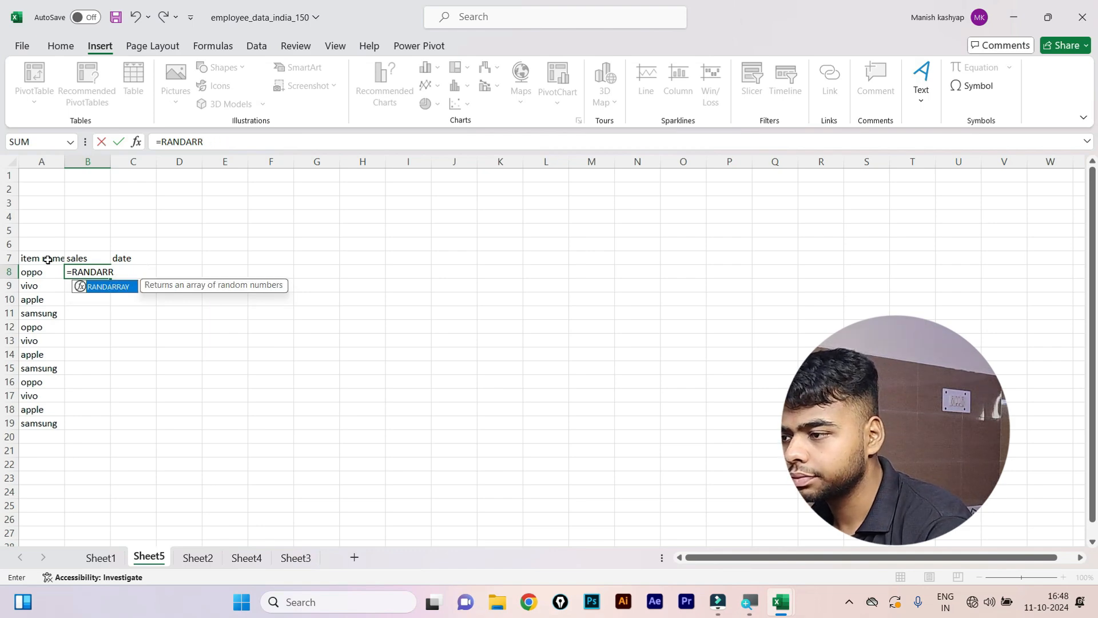
key("BackSpace")
key("BackSpace")
key("Down")
key("Down")
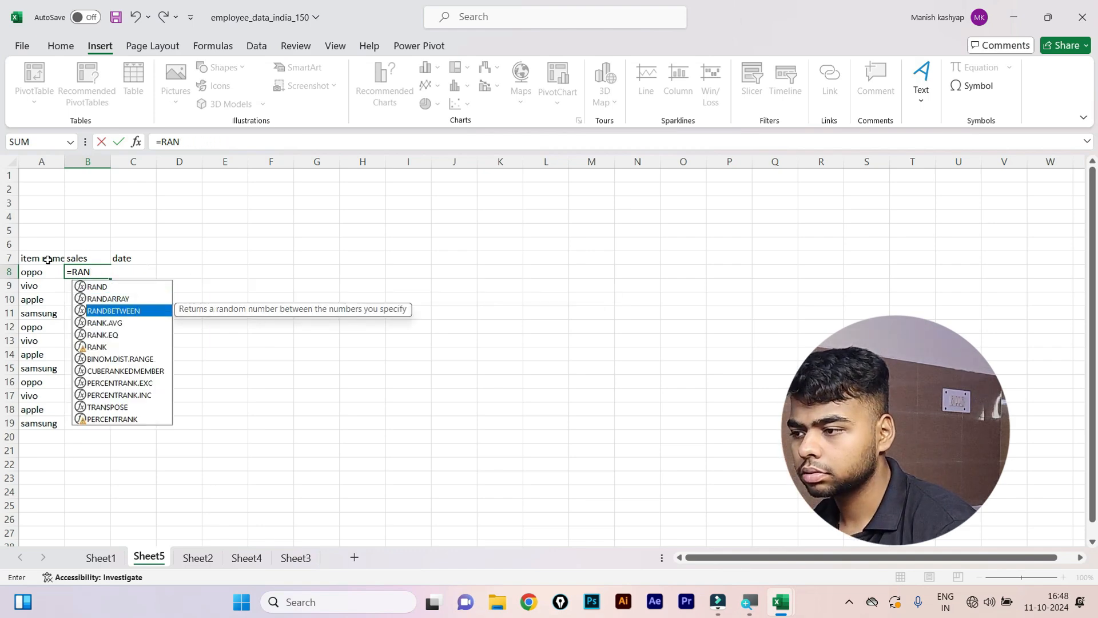
key("Down")
key("Up")
key("Tab")
type("33")
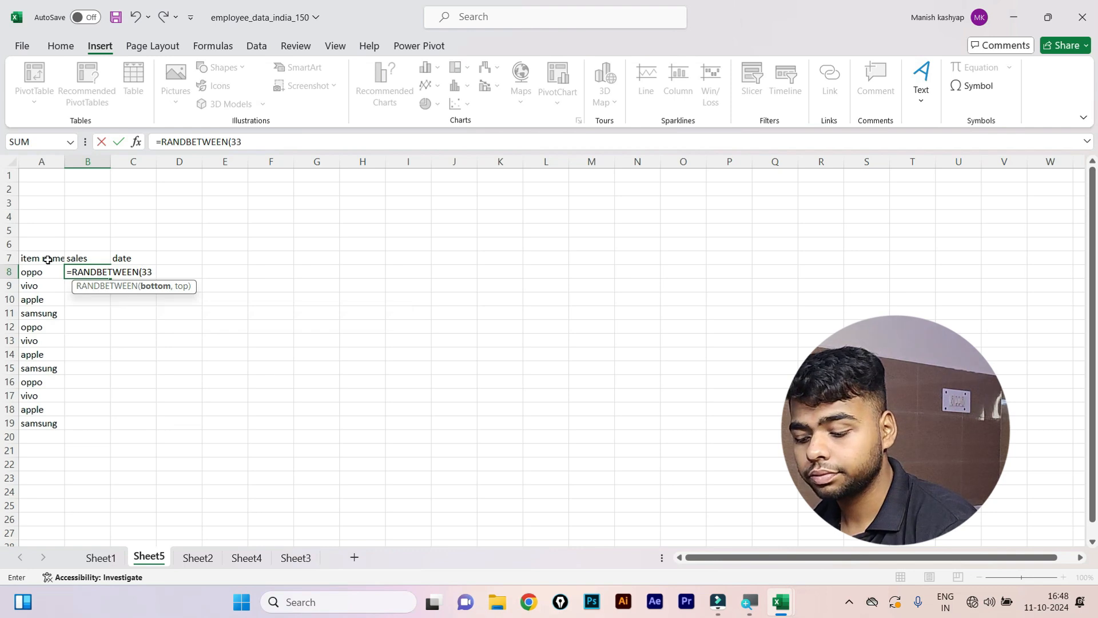
key("BackSpace")
key("BackSpace")
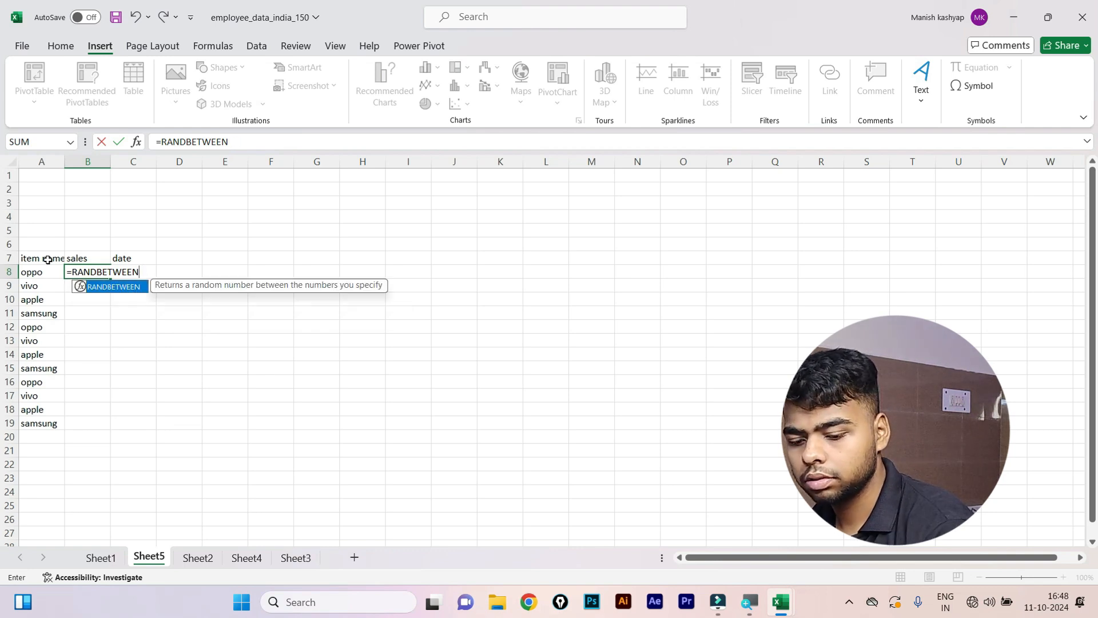
type("(5")
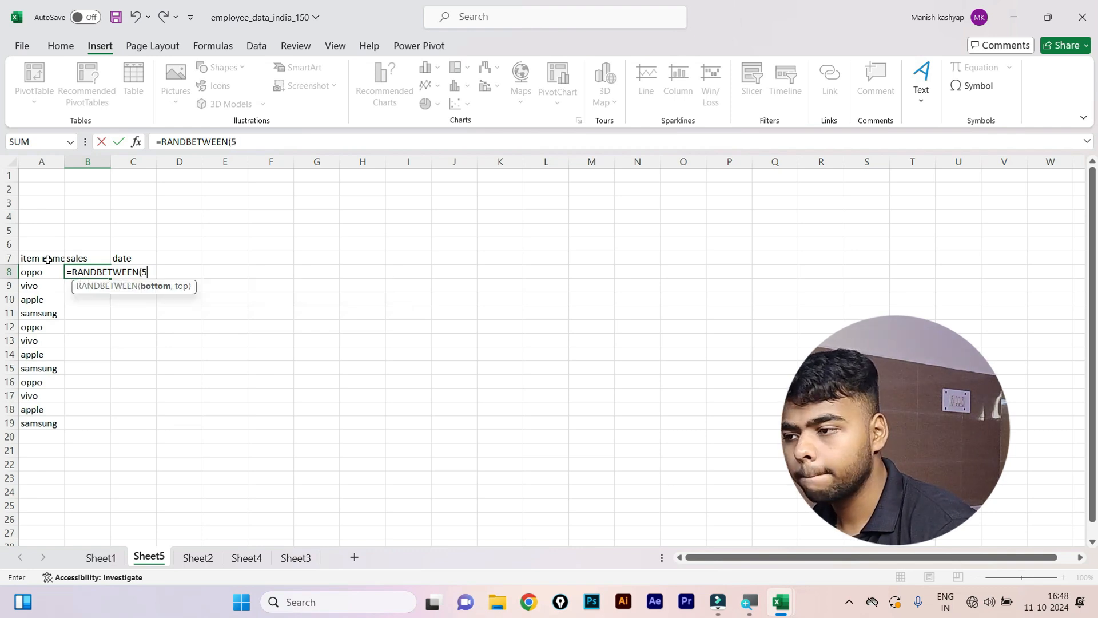
type("000,9")
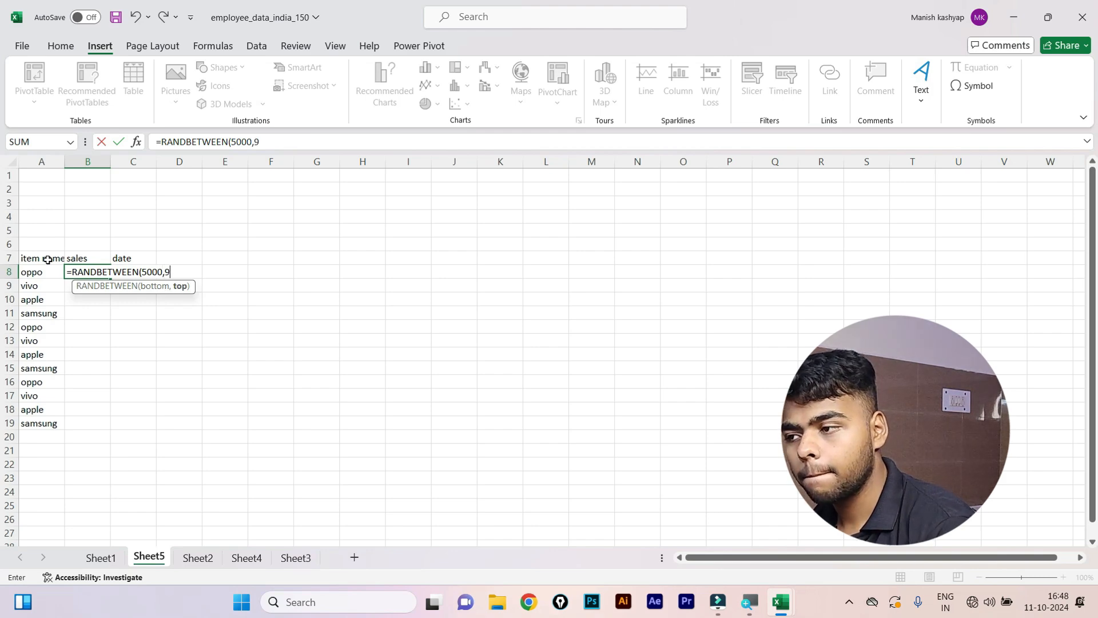
type("000)")
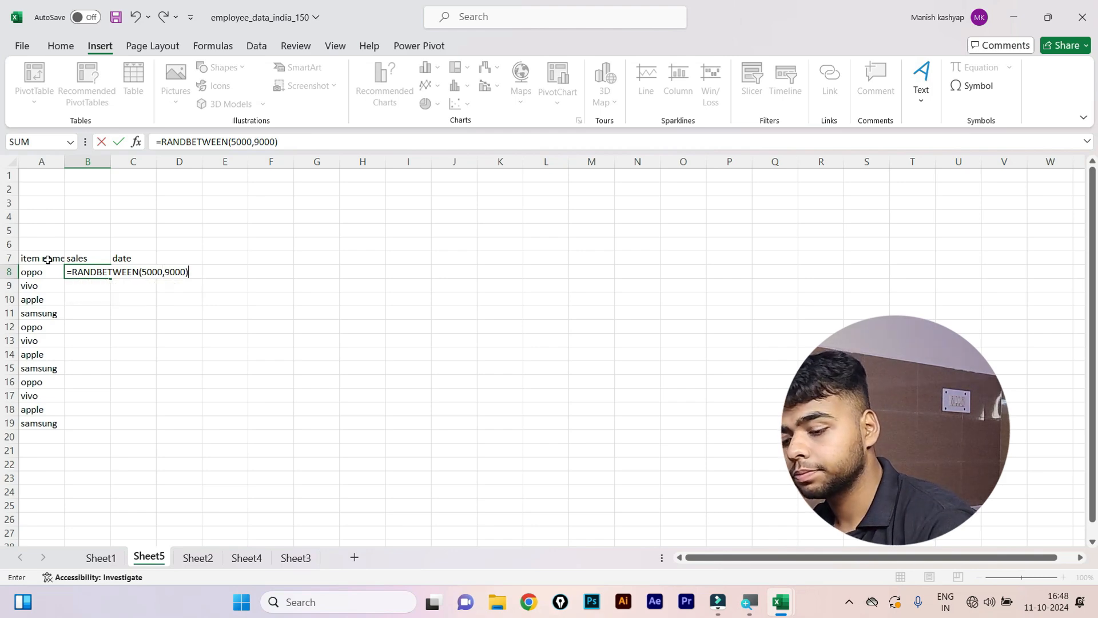
key("Return")
Fill the formula down to B19 and convert the sales figures to fixed values.
key("Up")
key("shift+Down")
key("shift+Down")
key("shift+Down")
key("shift+Down")
key("shift+Down")
key("shift+Down")
key("shift+Down")
key("shift+Down")
key("shift+Down")
key("shift+Down")
key("shift+Down")
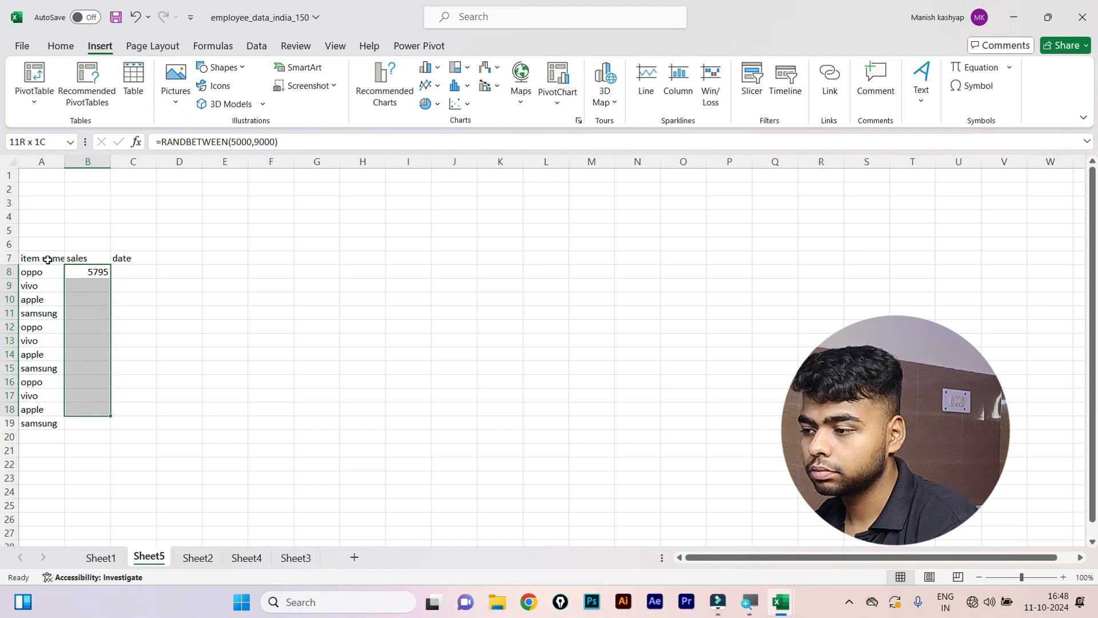
key("ctrl+d")
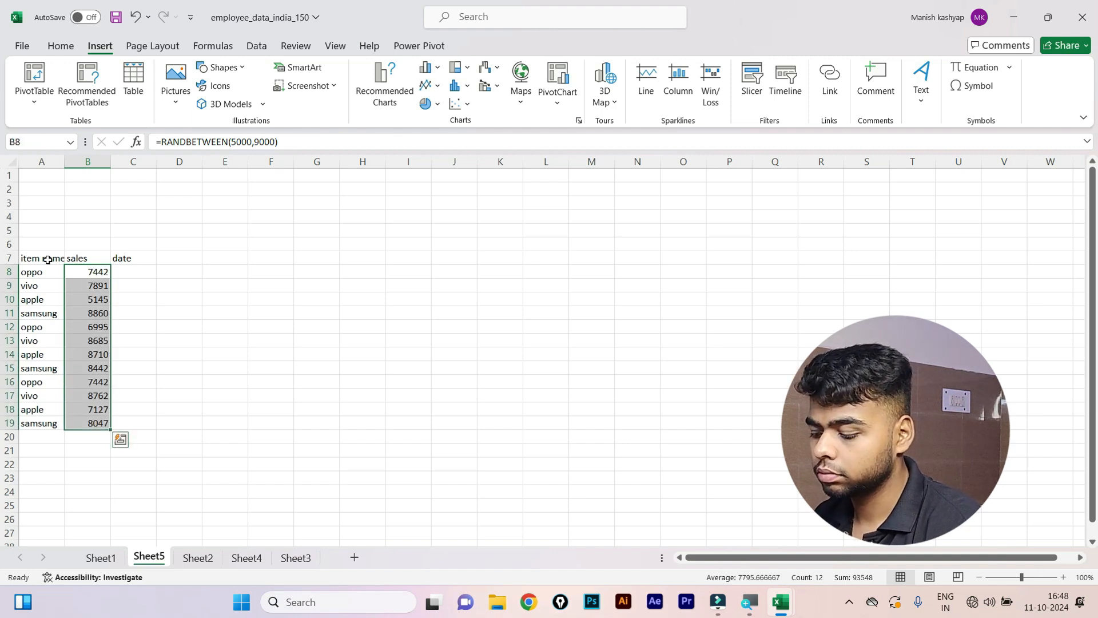
key("ctrl+c")
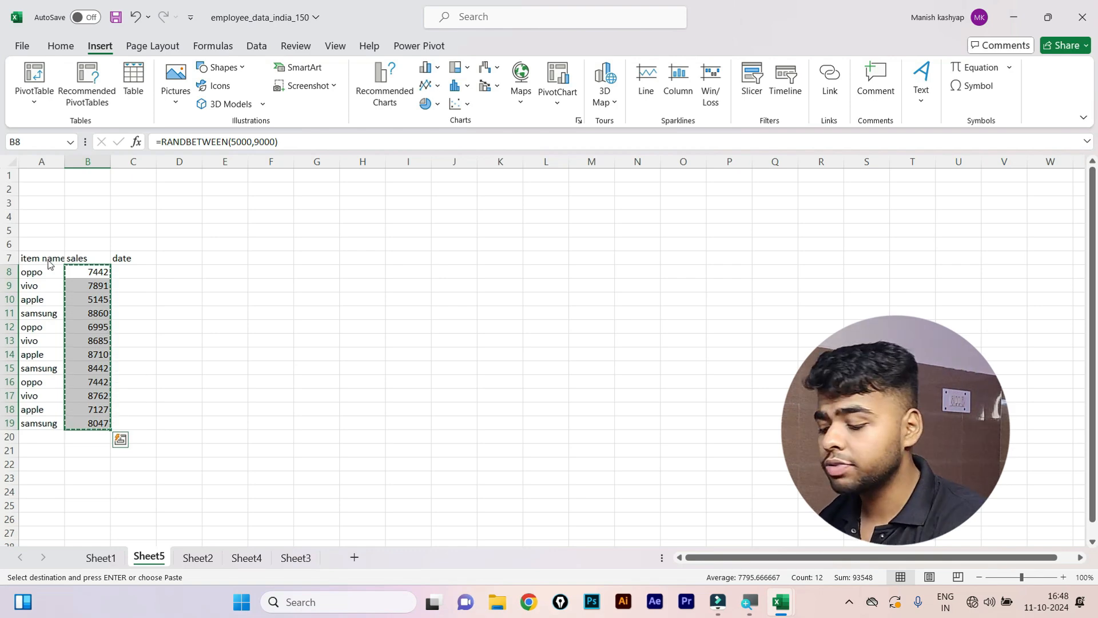
key("alt+h")
key("v")
key("v")
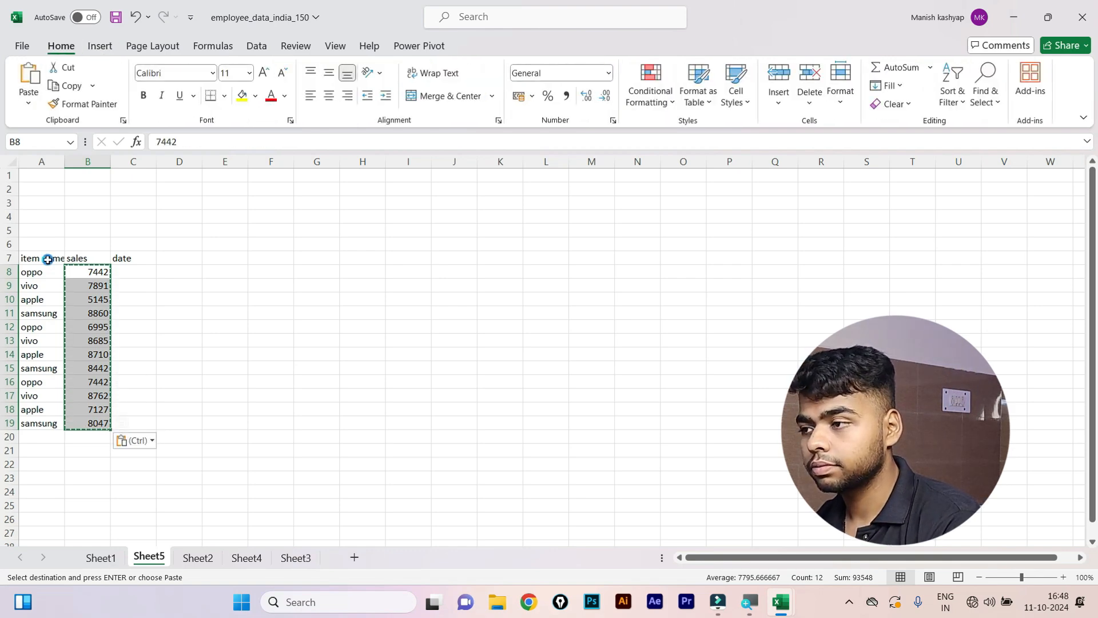
key("Escape")
key("Right")
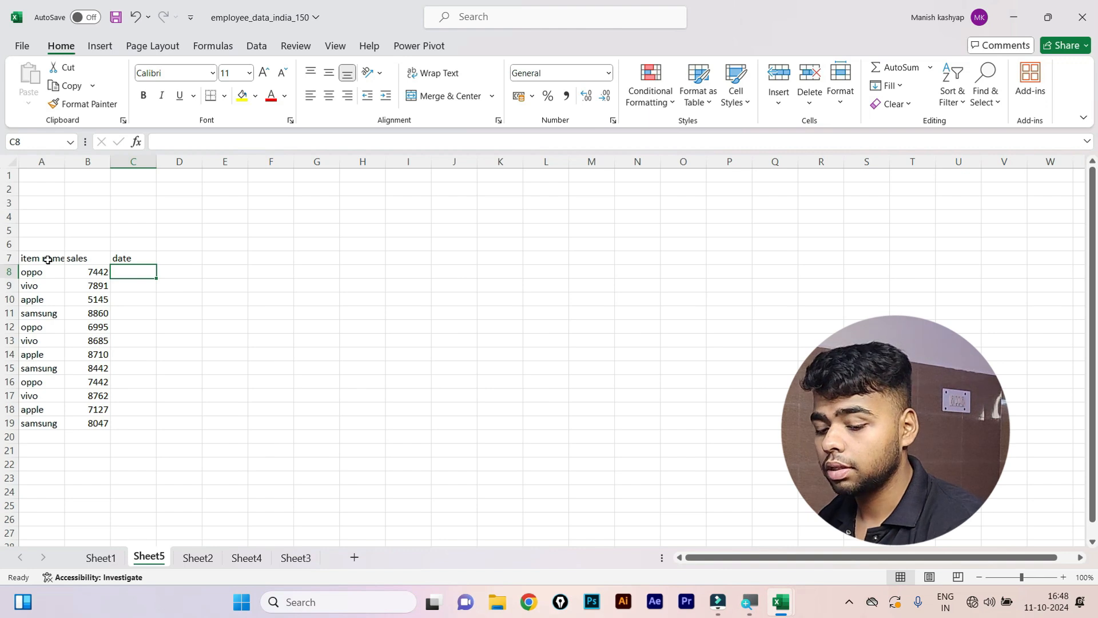
Fill C8:C19 with a monthly date series starting at 01-04-2001.
type("1-0")
type("4-2")
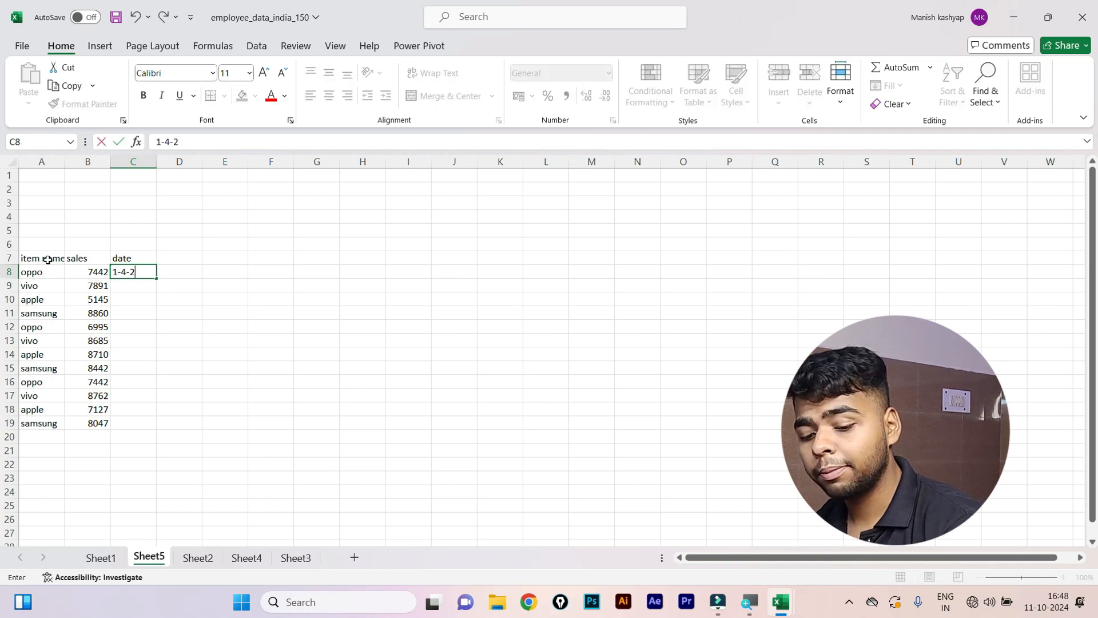
type("001")
key("Return")
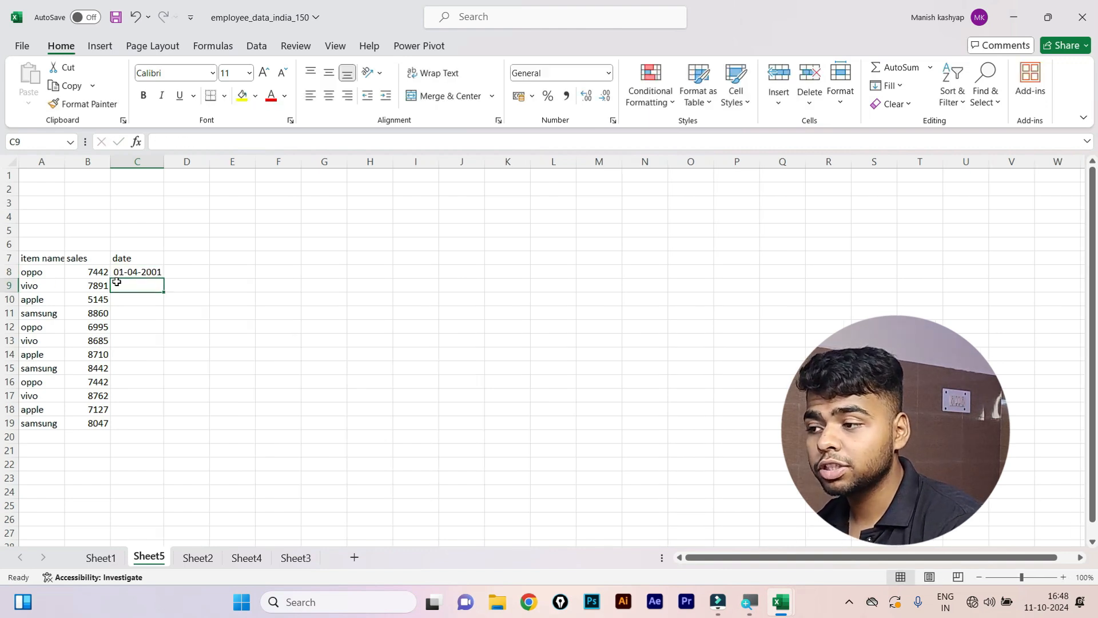
left_click_drag(127, 268, 123, 423)
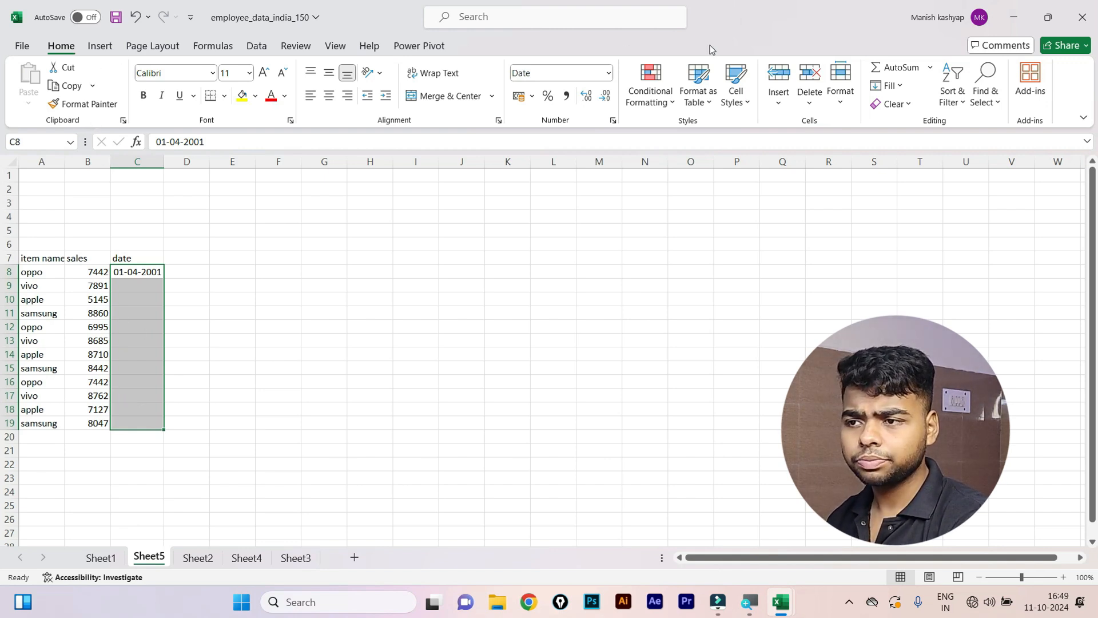
left_click(889, 85)
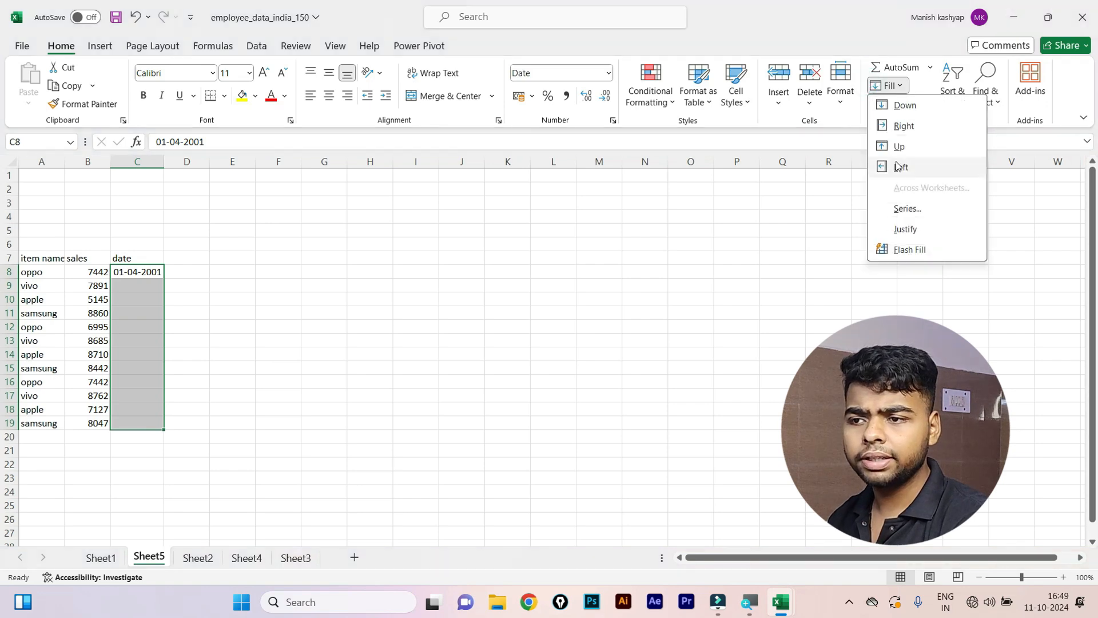
left_click(906, 207)
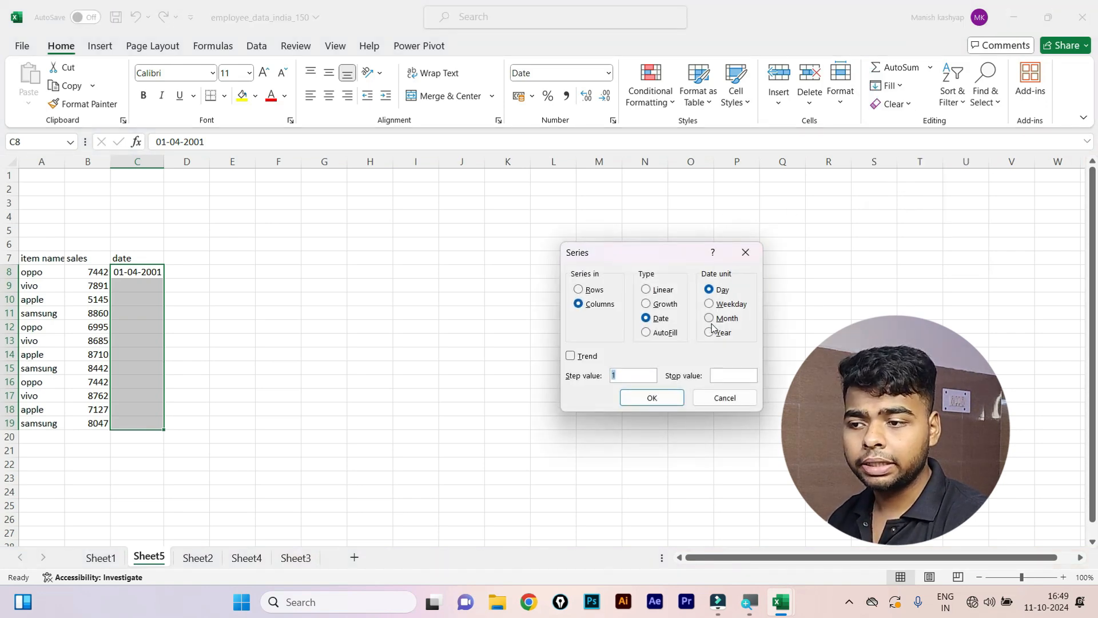
left_click(715, 319)
left_click(651, 397)
Select the whole data block A7:C19 including the headers.
left_click(192, 306)
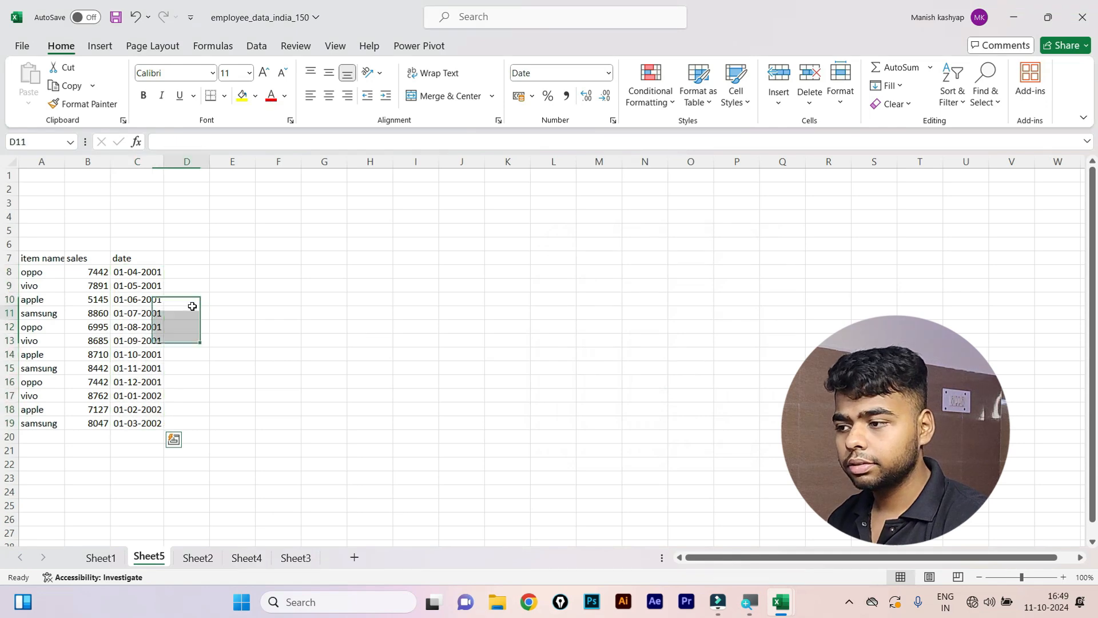
left_click_drag(115, 287, 121, 326)
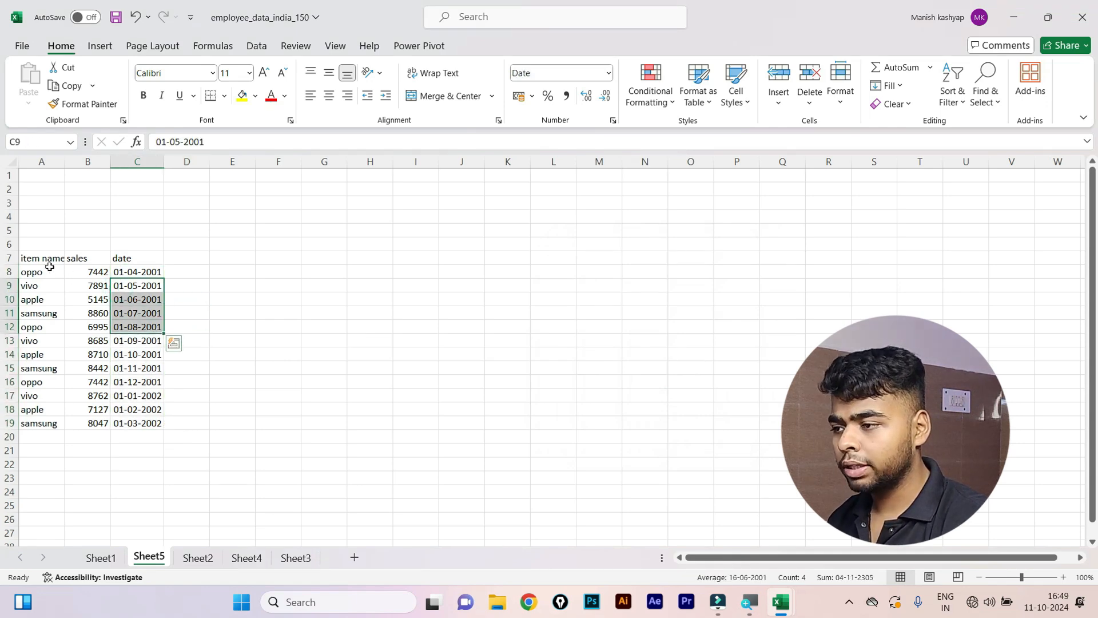
left_click_drag(50, 267, 141, 425)
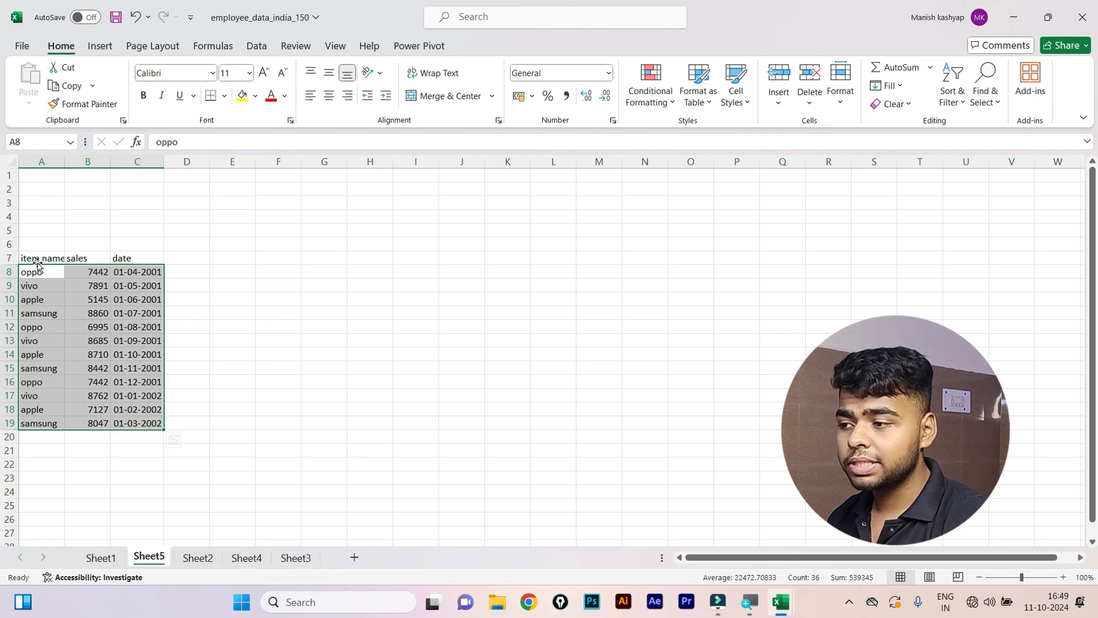
left_click_drag(37, 262, 143, 431)
Convert A7:C19 into a table, glance at Existing Connections, then undo the table.
key("ctrl+t")
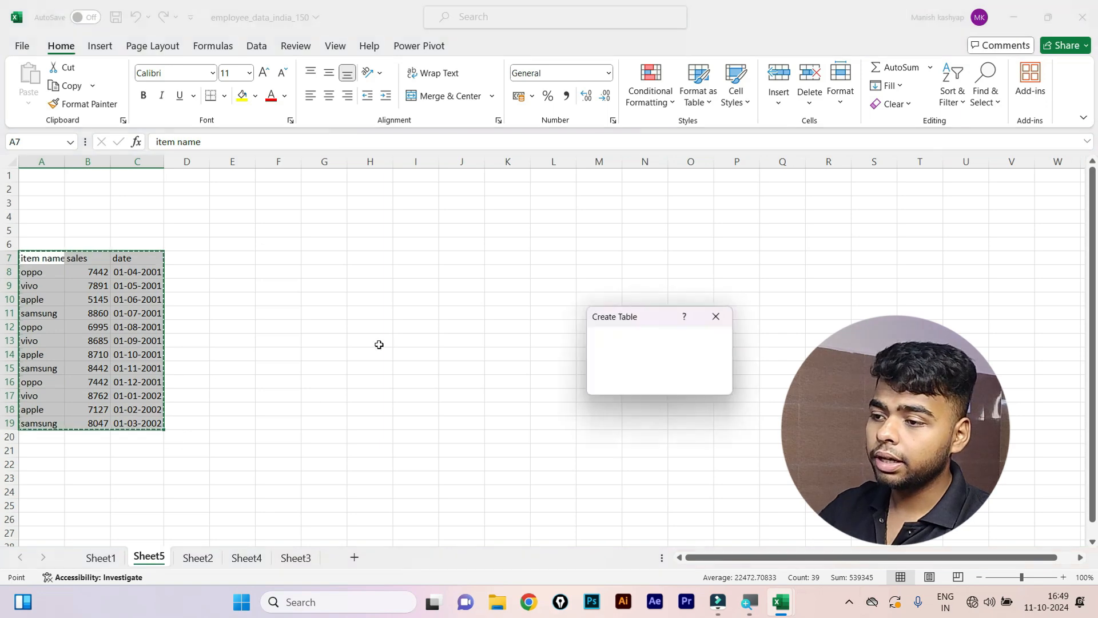
left_click(639, 384)
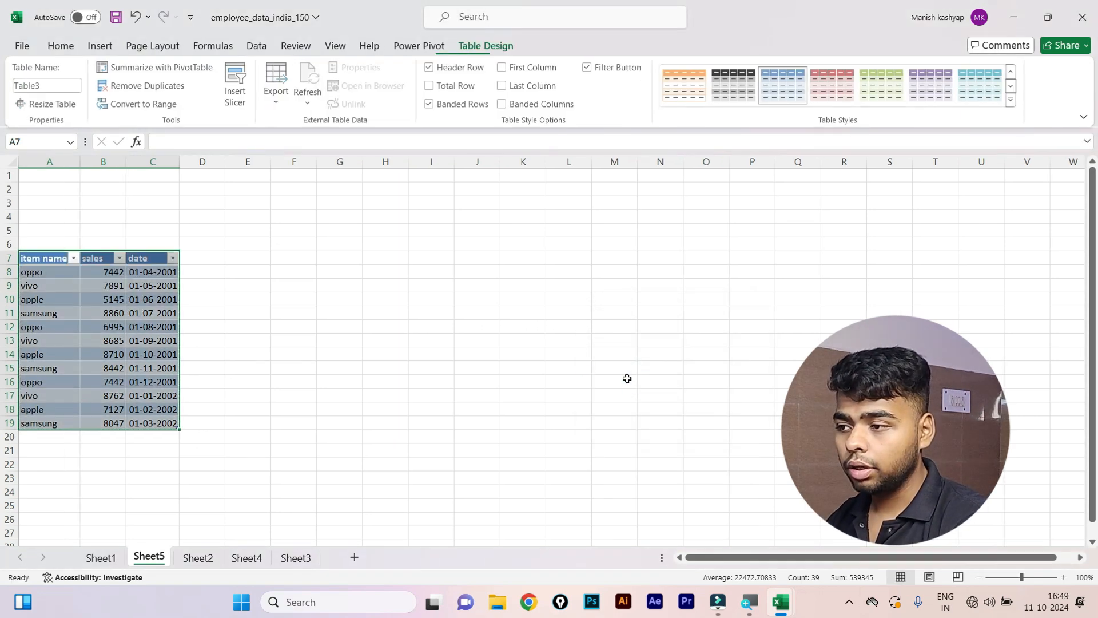
left_click(101, 47)
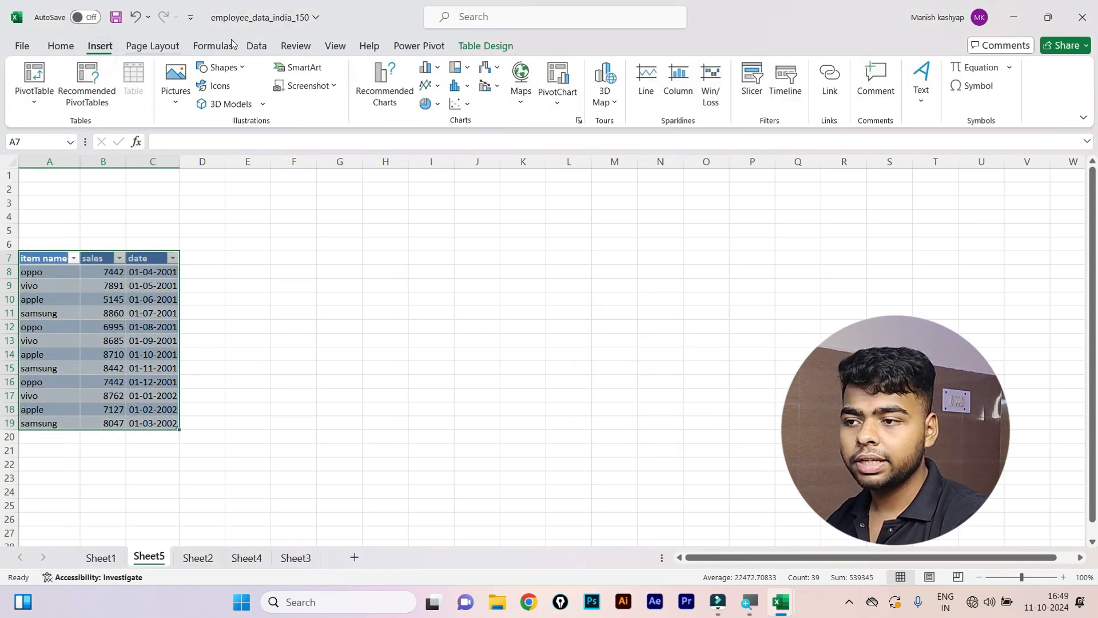
left_click(799, 85)
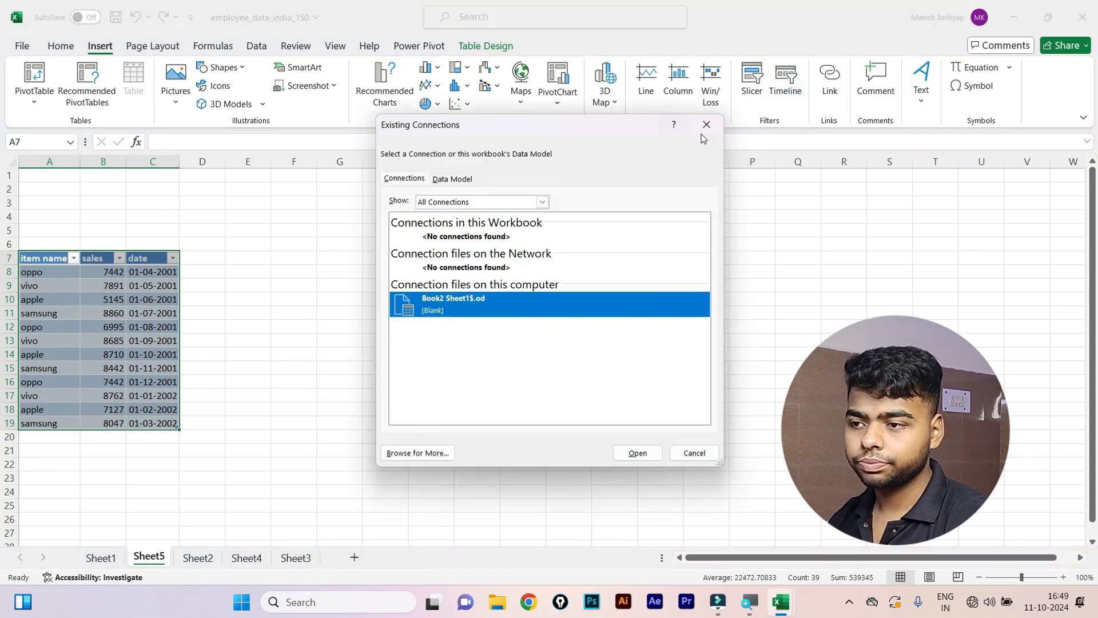
left_click(707, 124)
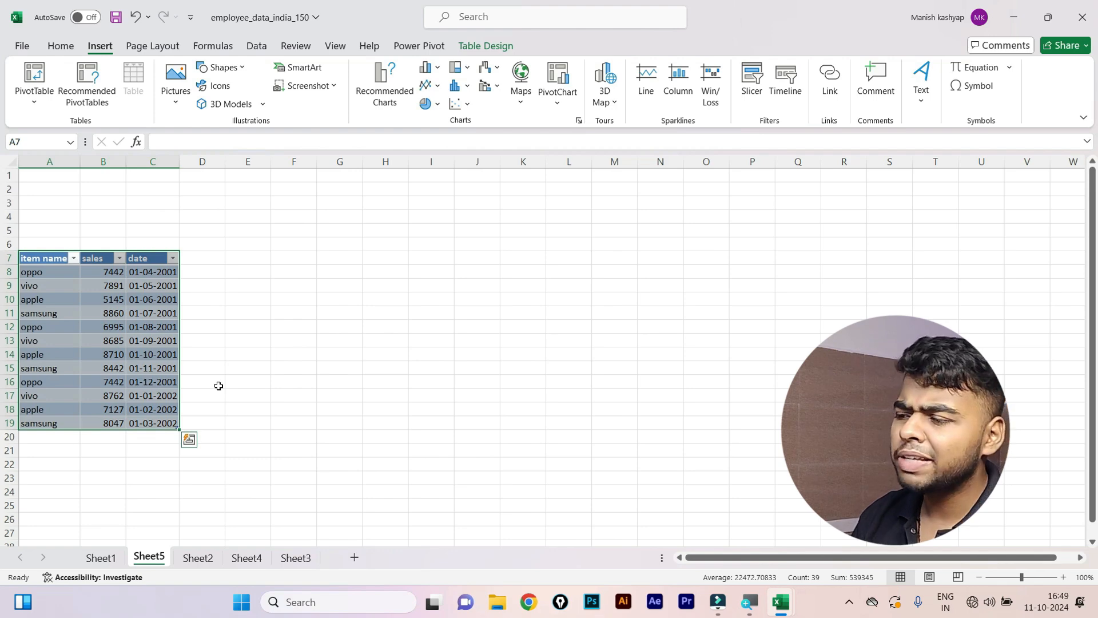
key("ctrl+z")
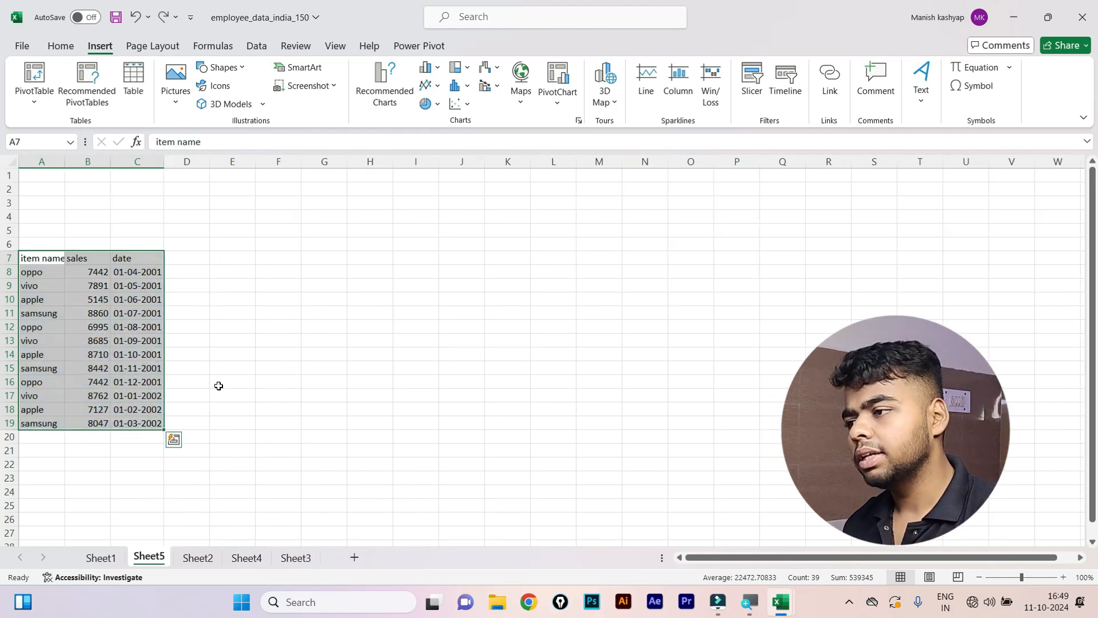
Create PivotTable1 on a new sheet, Sheet6, and widen its field list.
left_click(40, 79)
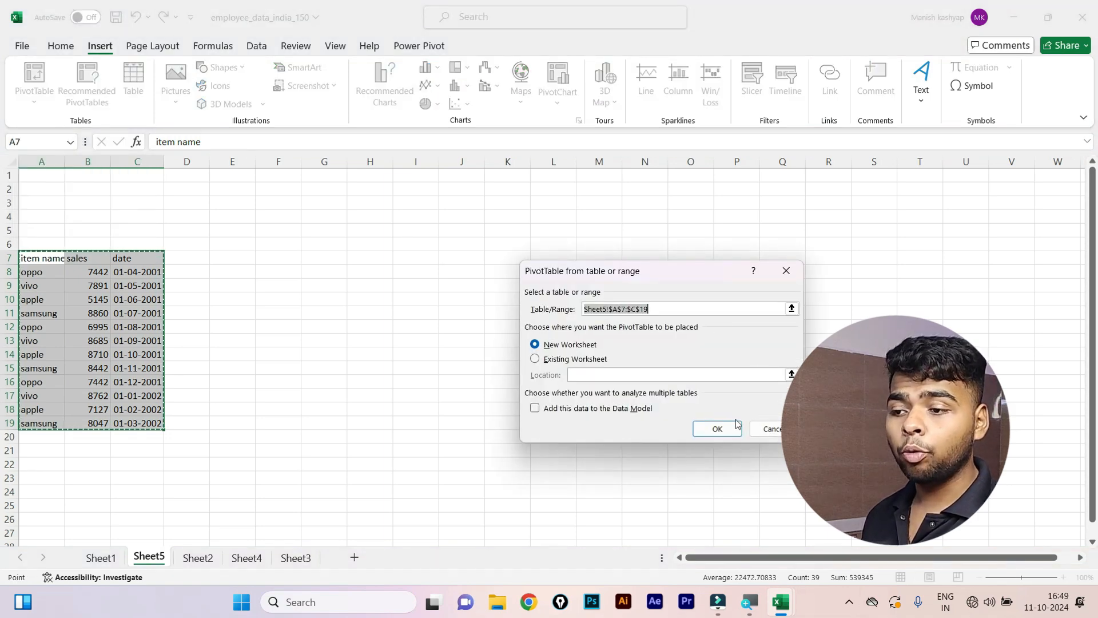
left_click(717, 429)
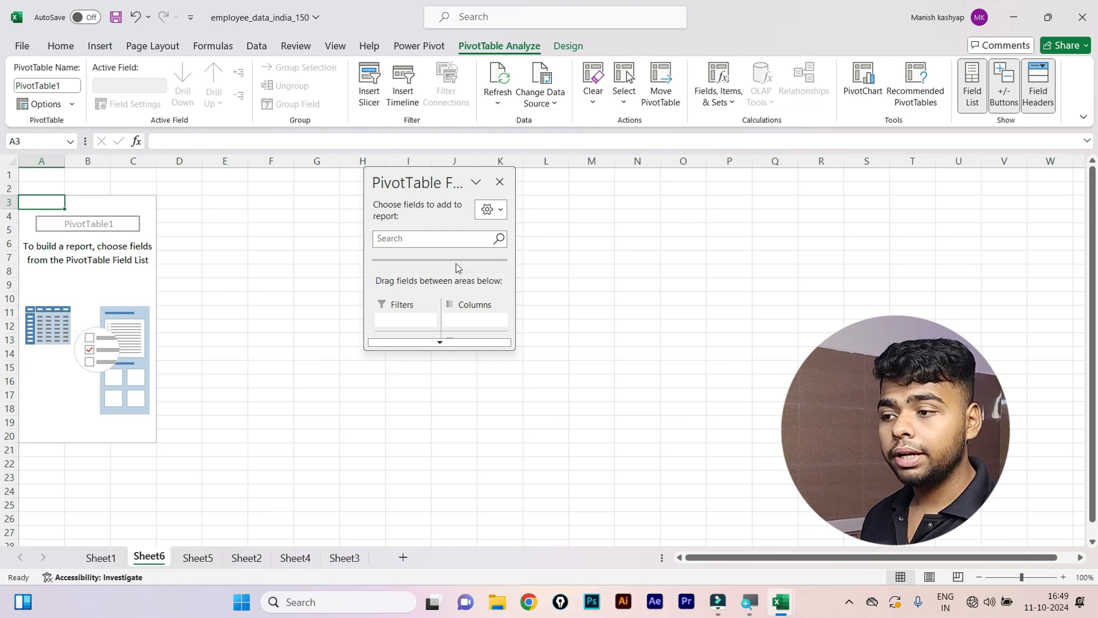
left_click_drag(426, 184, 1077, 216)
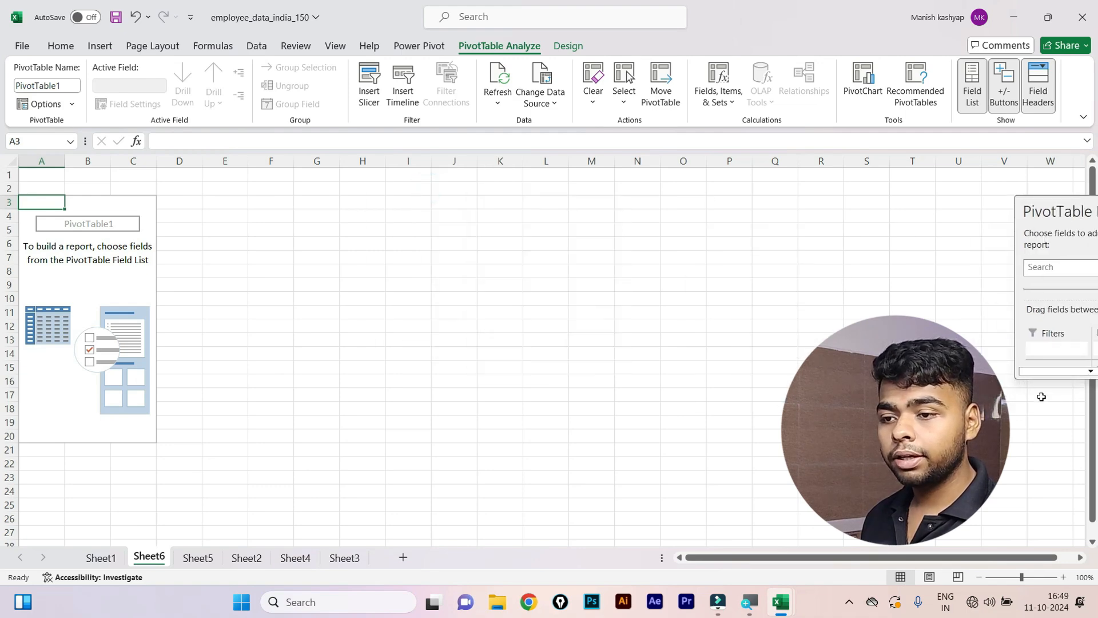
left_click_drag(1036, 381, 1049, 520)
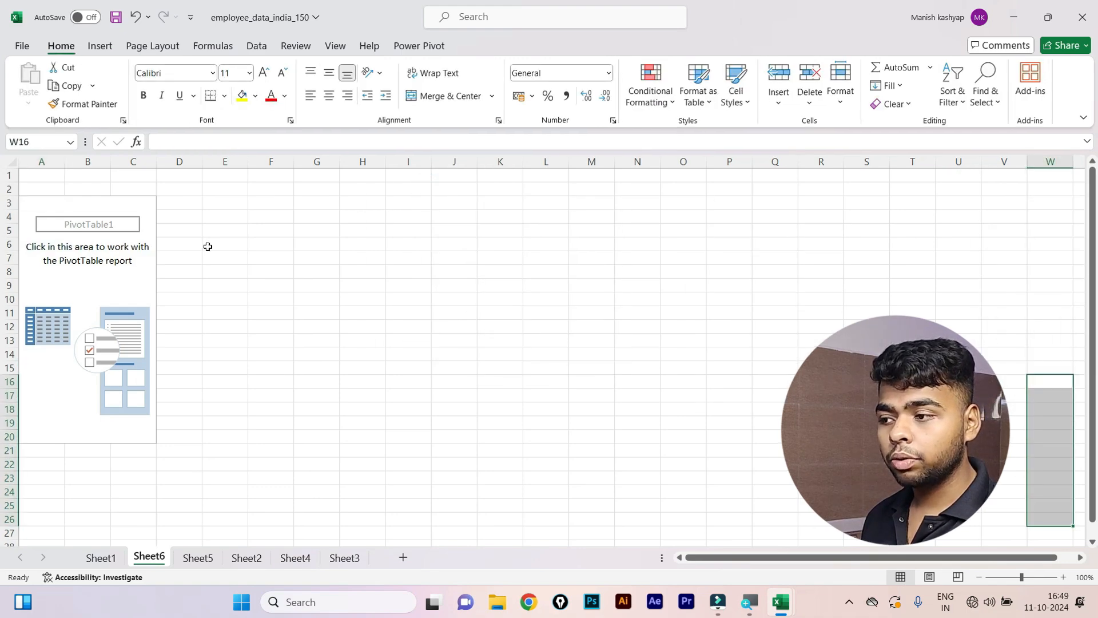
left_click(114, 256)
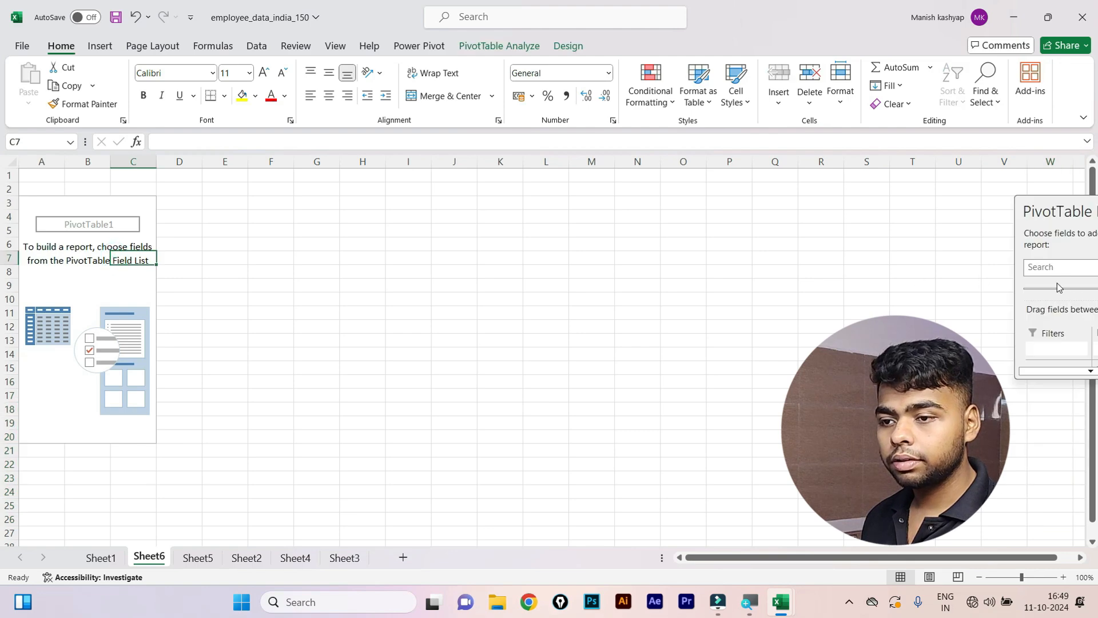
left_click_drag(1011, 207, 893, 214)
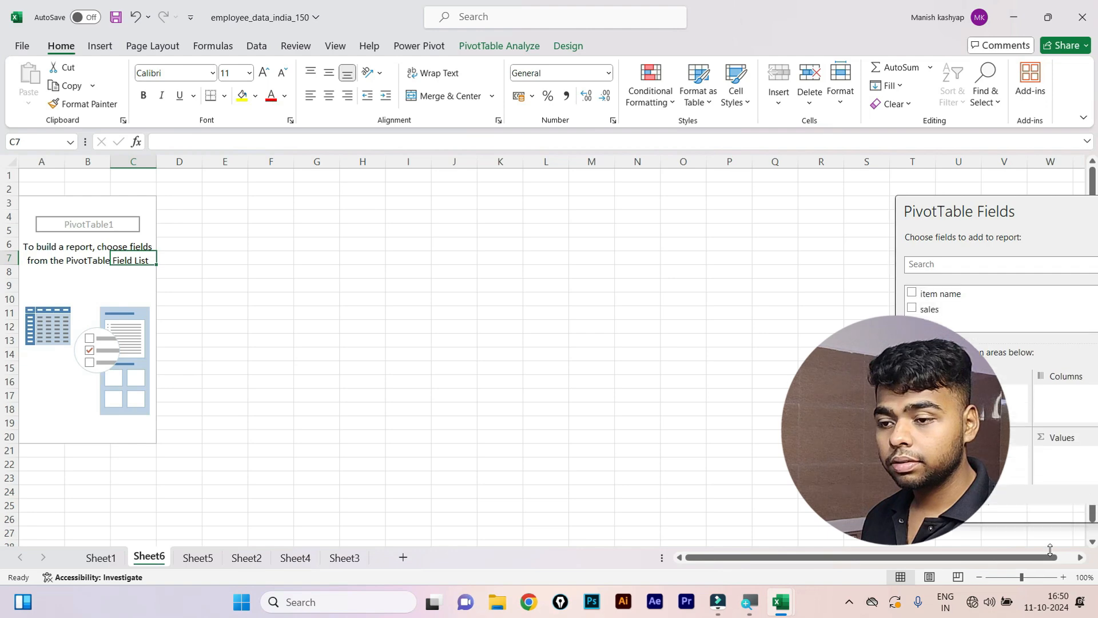
Add item name, sales and date to sum sales by item and year, totalling 93548.
left_click(912, 293)
left_click(912, 309)
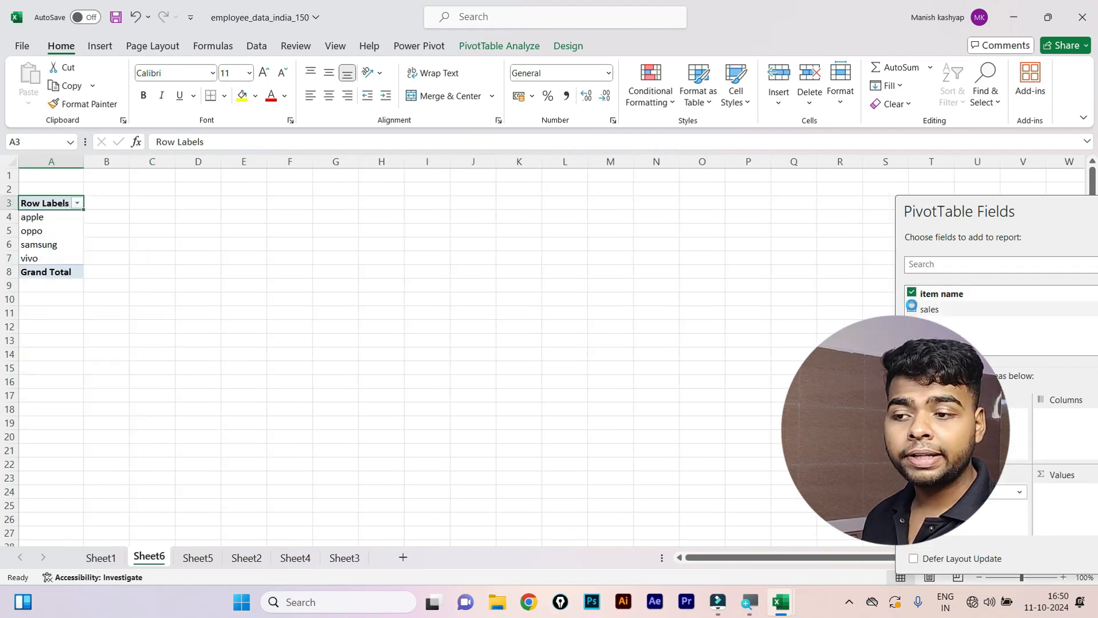
left_click(912, 324)
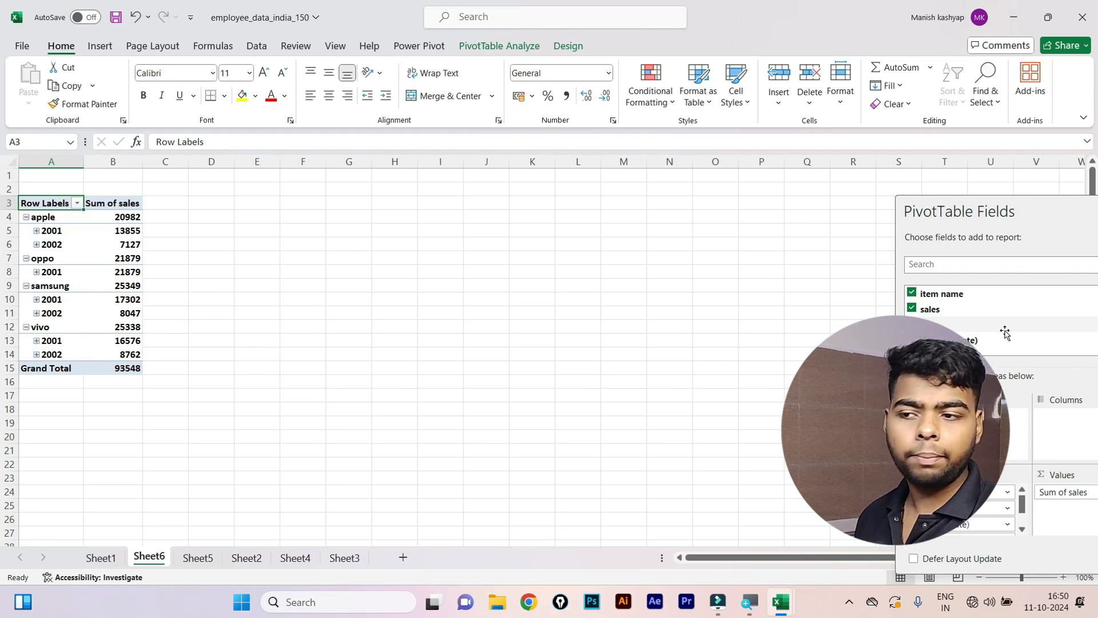
left_click(100, 46)
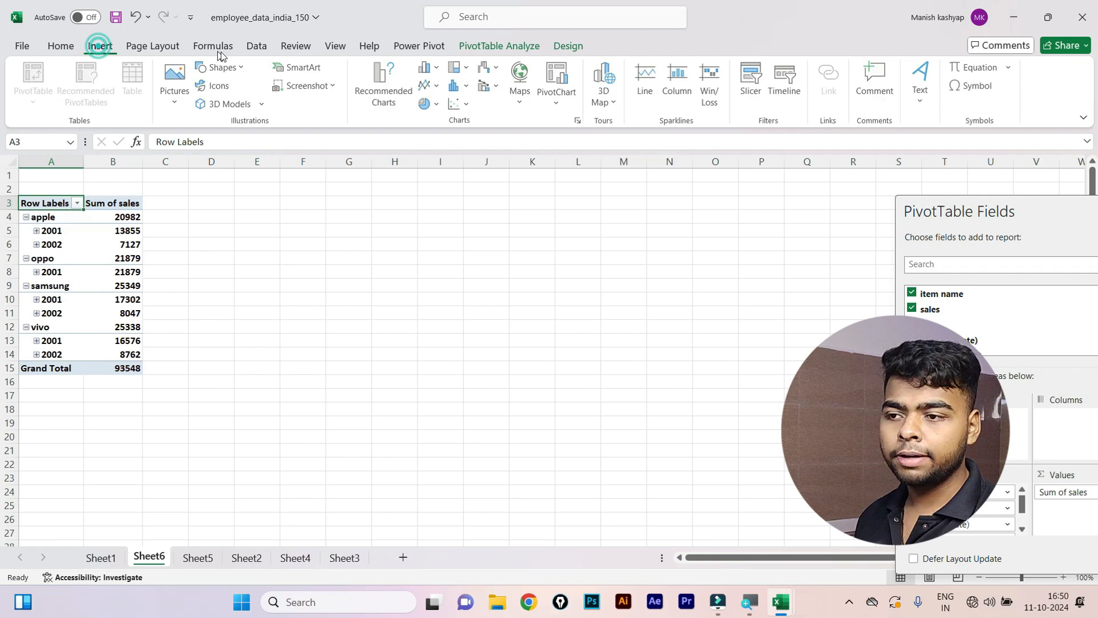
Insert a date timeline for the pivot table and place it beside the pivot near column H.
left_click(781, 88)
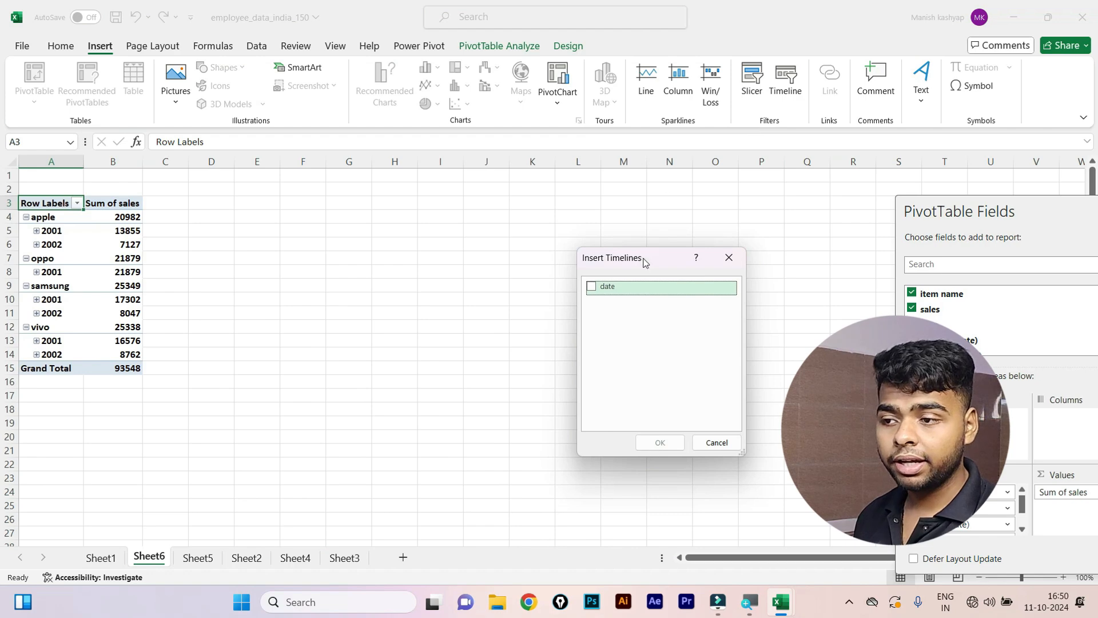
left_click(590, 285)
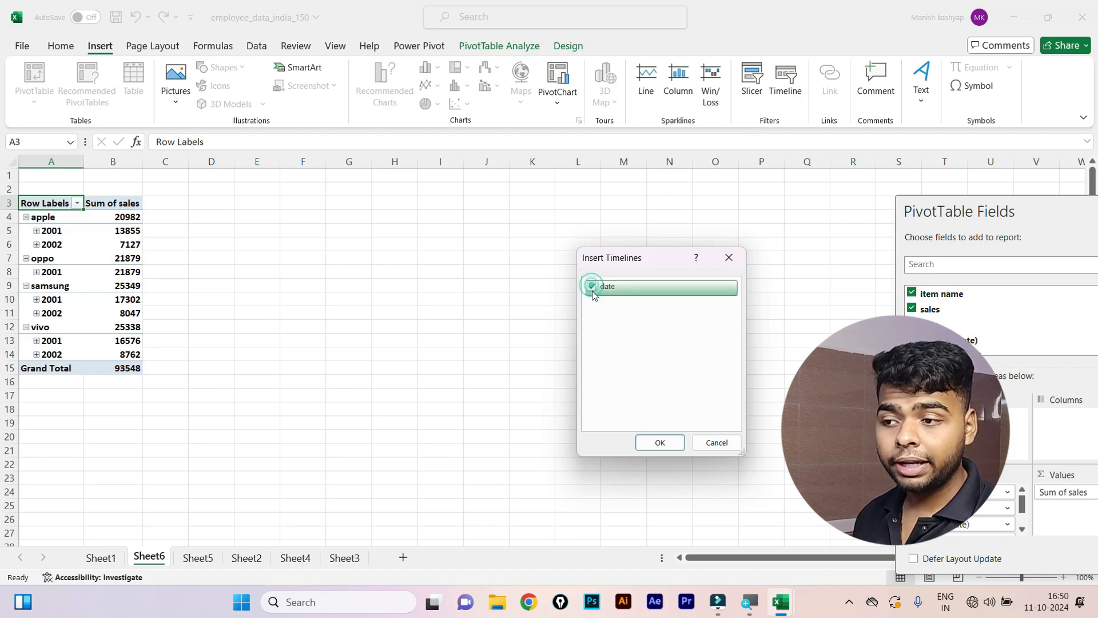
left_click(658, 446)
left_click_drag(501, 321, 458, 217)
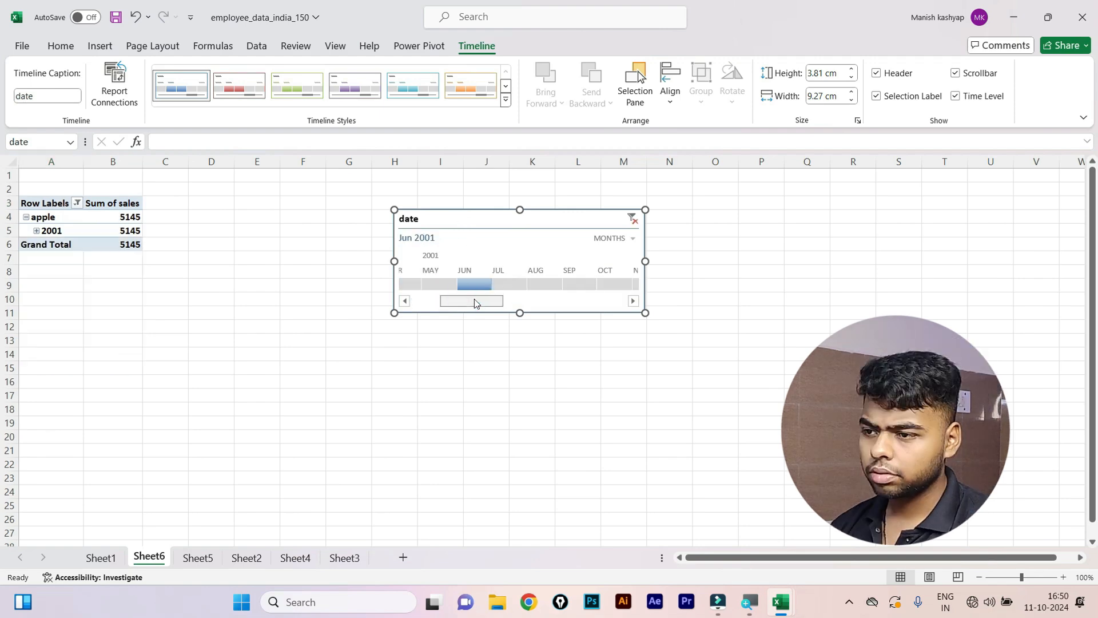
left_click_drag(476, 302, 437, 302)
Filter the pivot by single months on the timeline: Jul, Aug, May and Jun 2001.
left_click(483, 283)
left_click(527, 282)
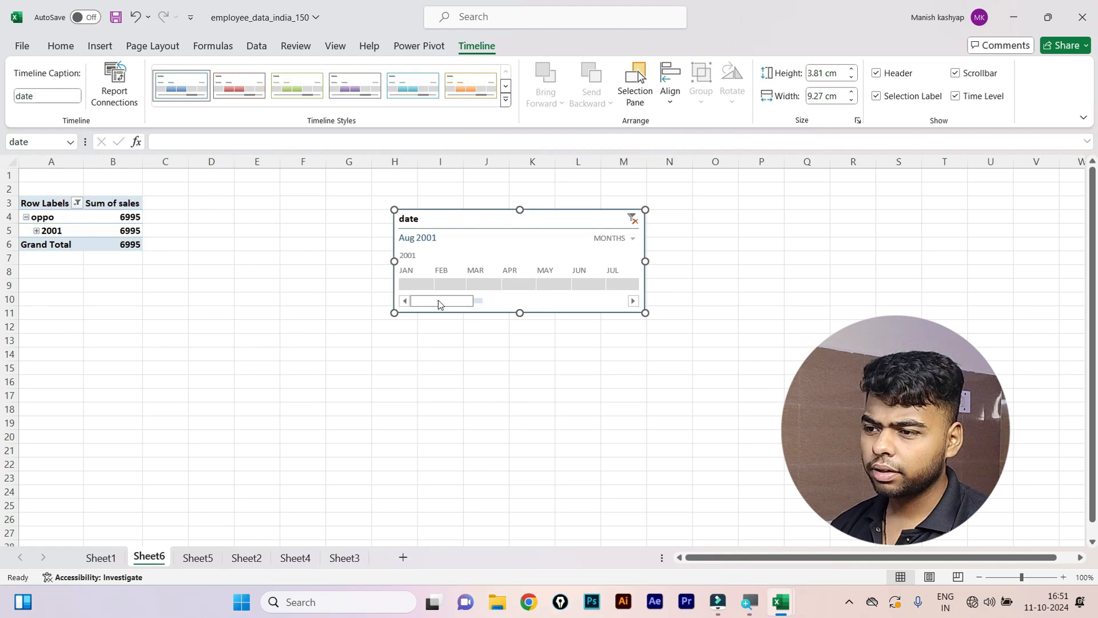
left_click(542, 283)
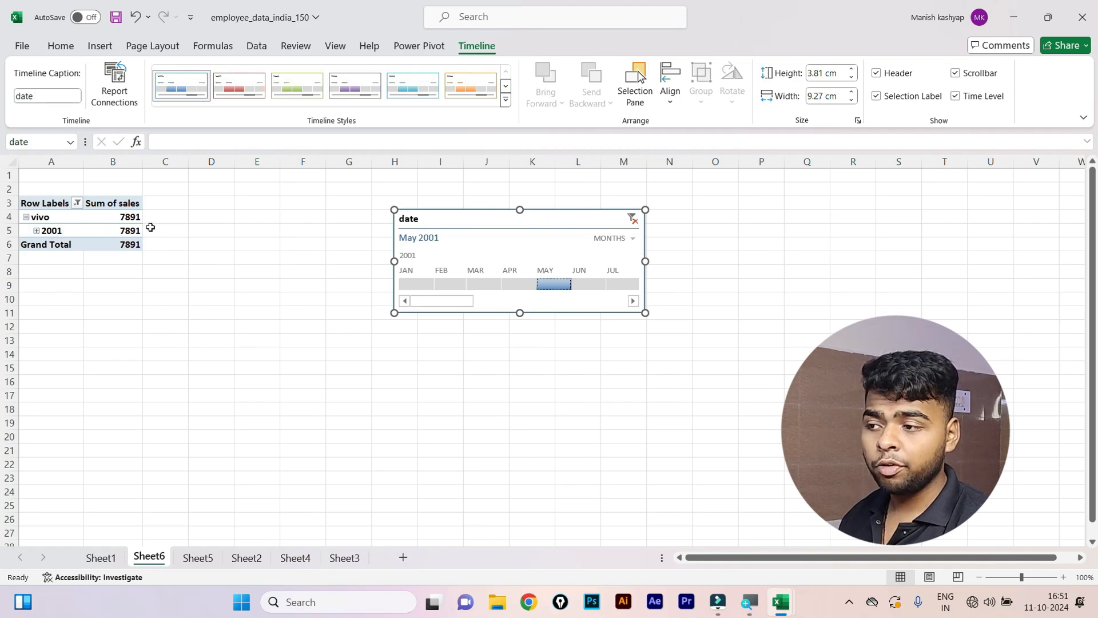
left_click(591, 284)
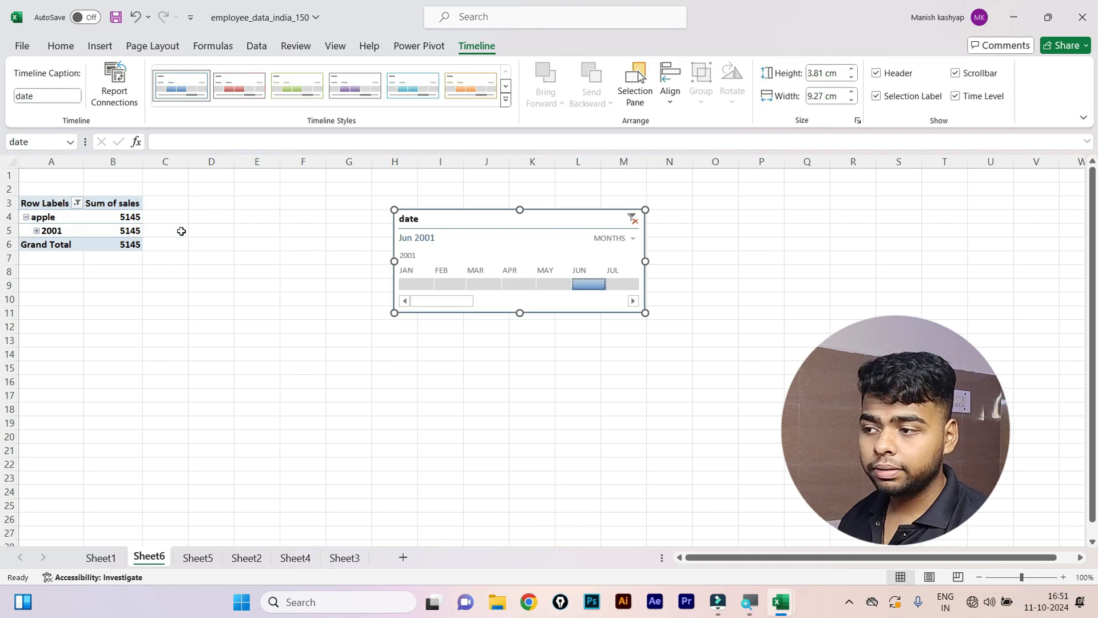
left_click_drag(118, 188, 131, 298)
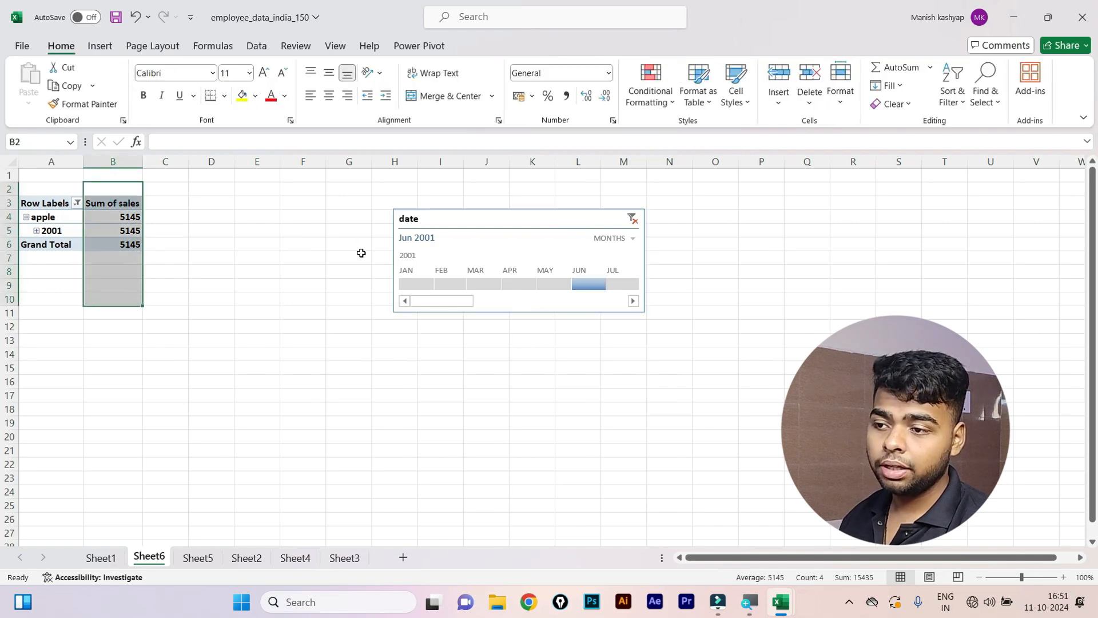
left_click(618, 285)
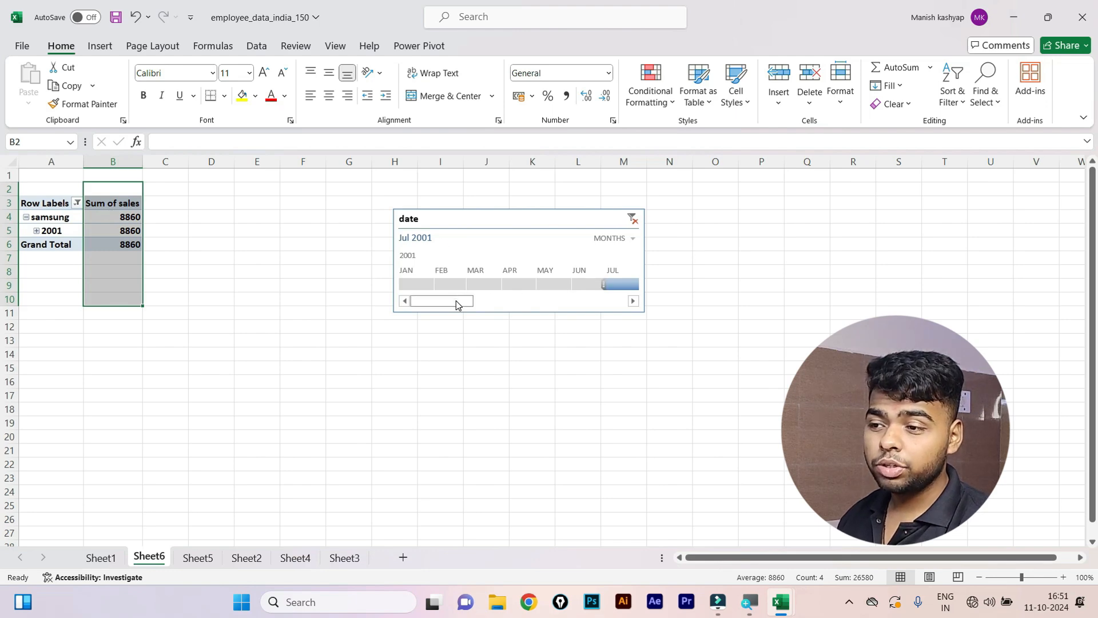
left_click_drag(452, 301, 483, 300)
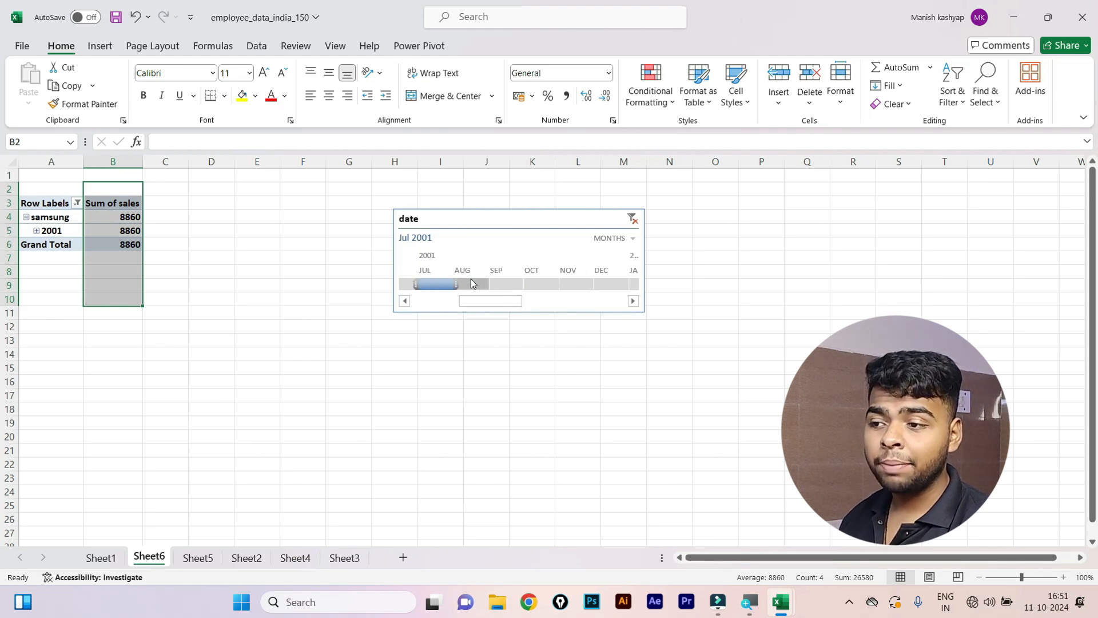
left_click(471, 283)
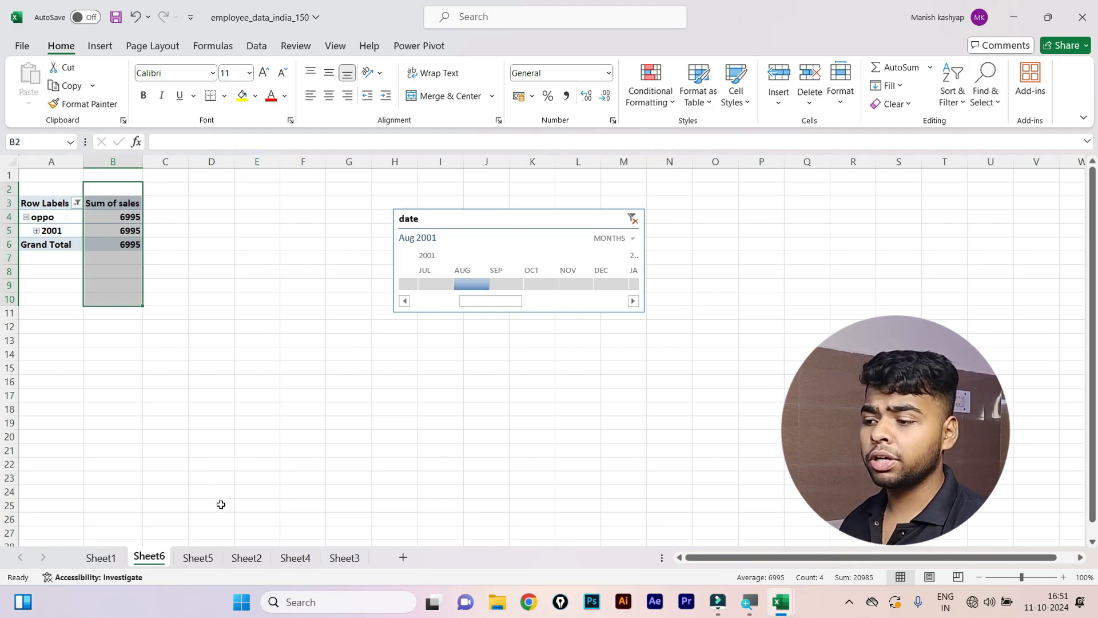
Check the sales data on Sheet5 and the employee table on Sheet1, then return to Sheet6.
left_click(198, 557)
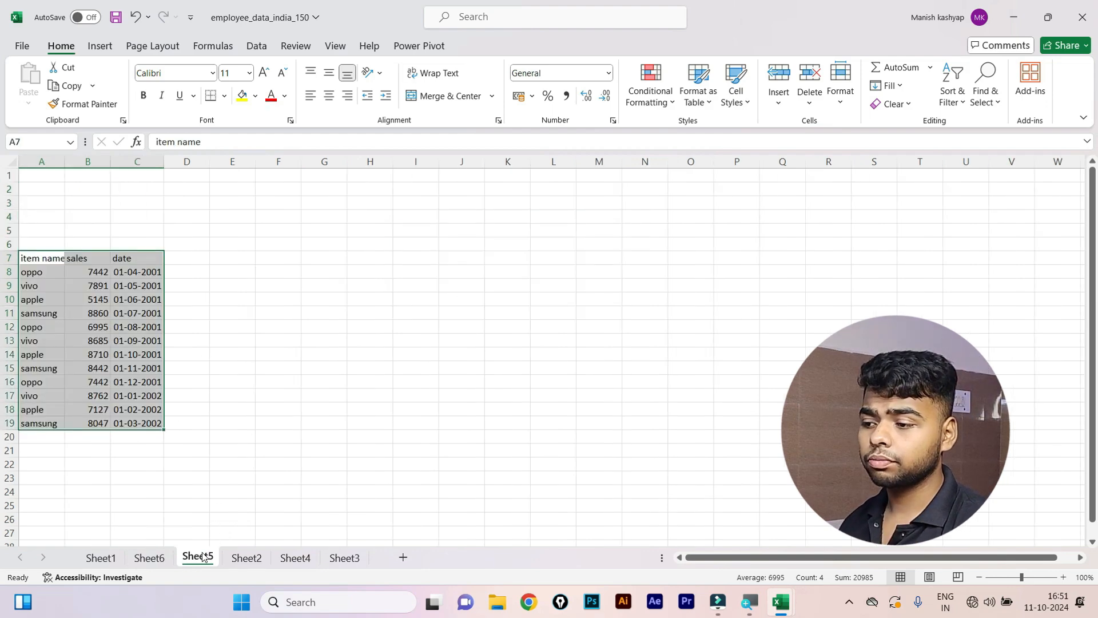
left_click(100, 558)
left_click(188, 297)
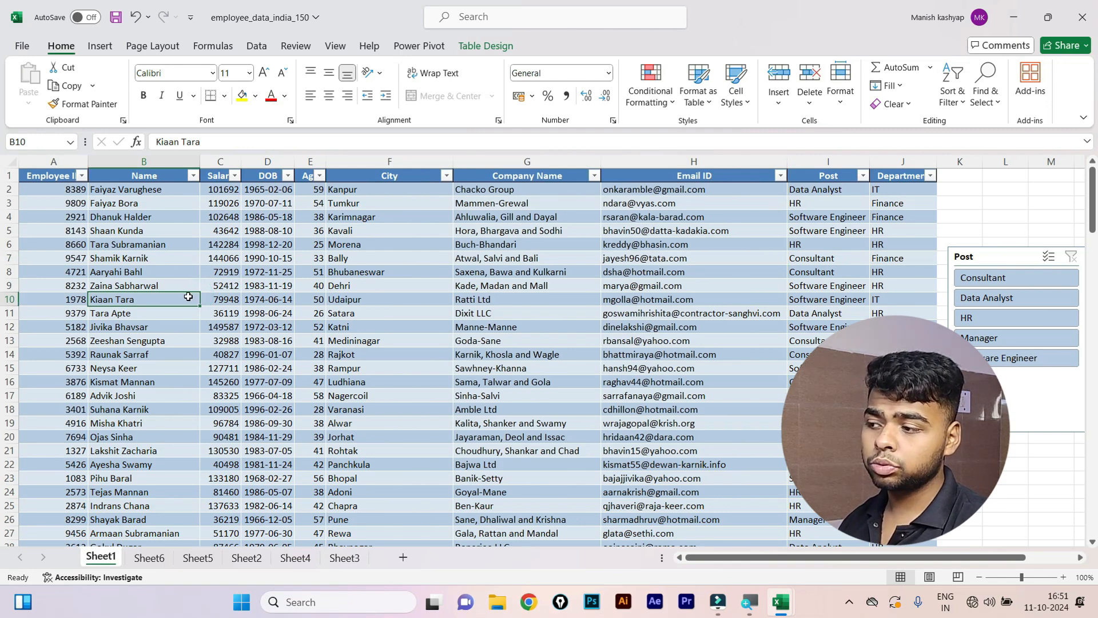
left_click(338, 233)
key("ctrl+Page_Down")
Clear the timeline filter so the pivot shows all periods, totalling 93548.
left_click(257, 299)
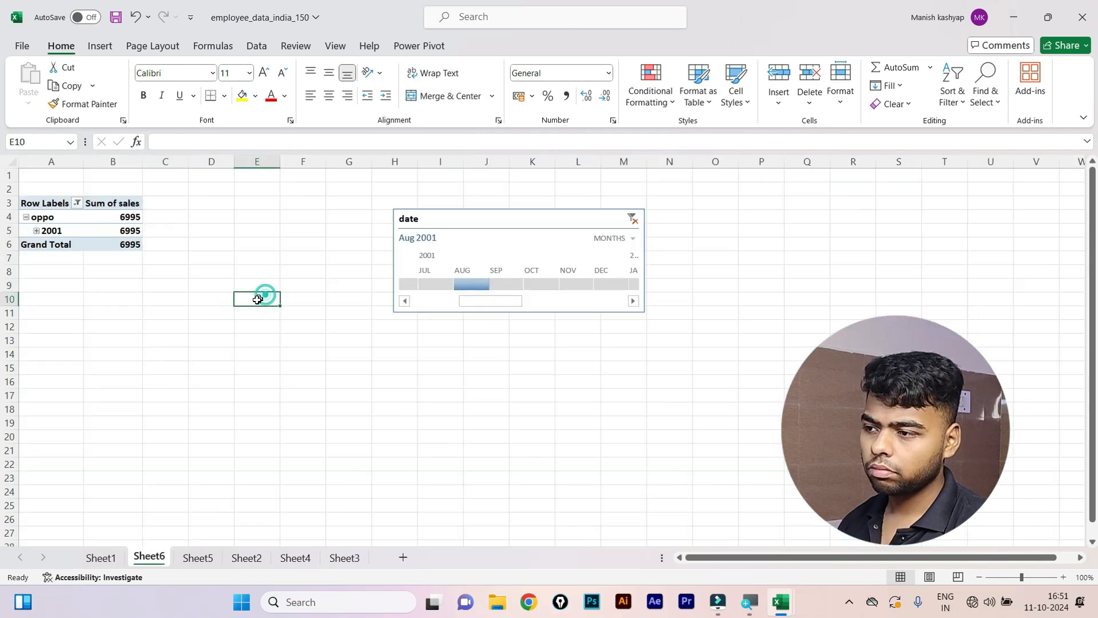
left_click(632, 218)
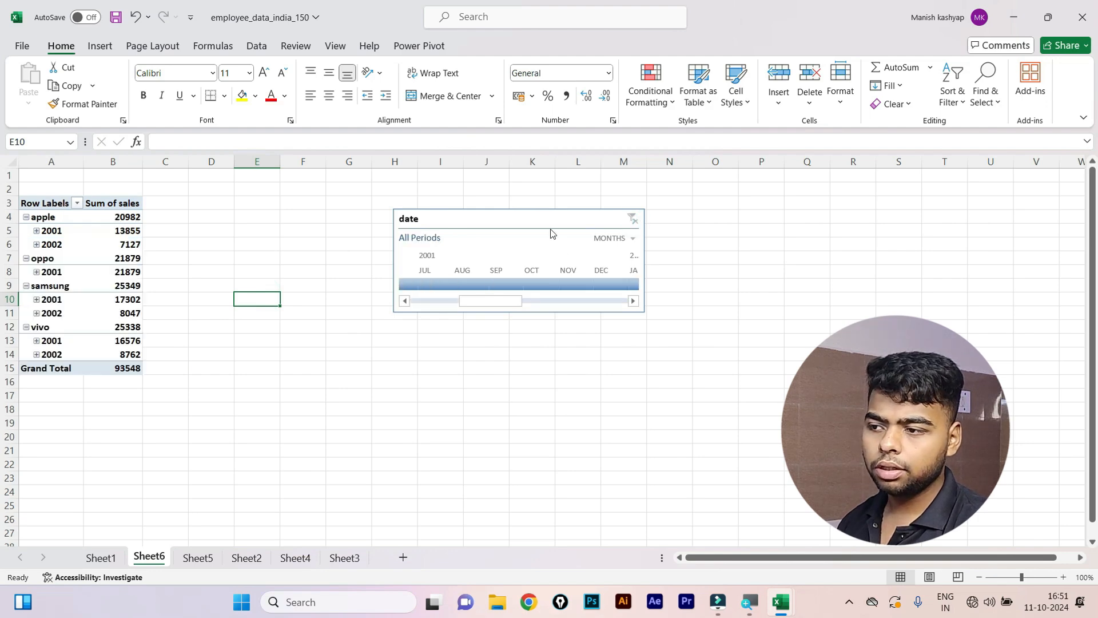
left_click(446, 335)
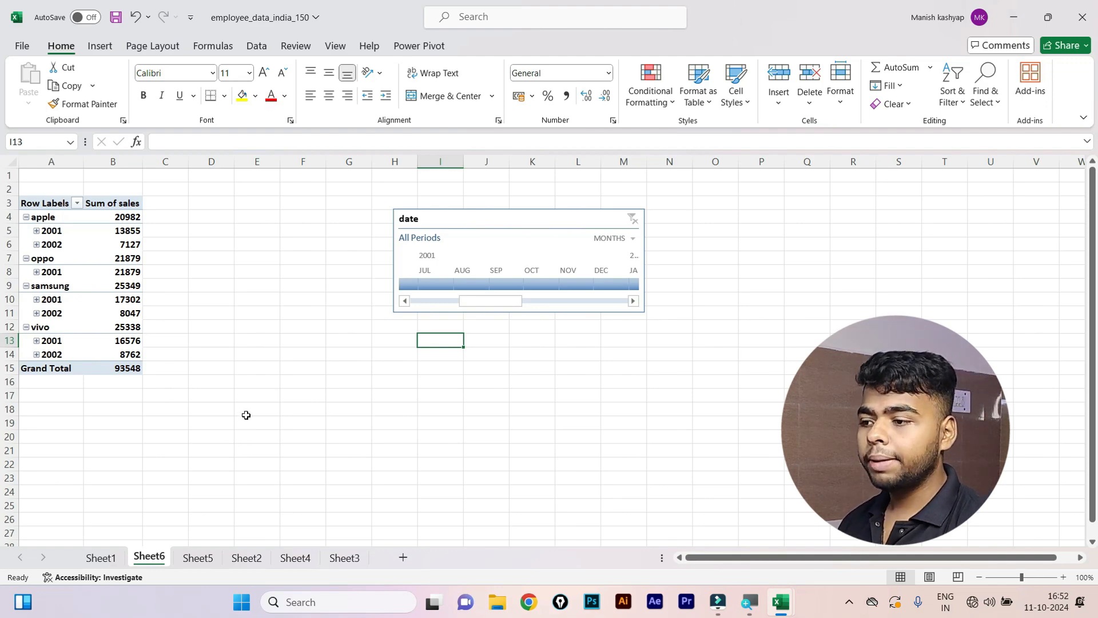
Enter the label 'click here' in cell E16 on Sheet6.
left_click(241, 380)
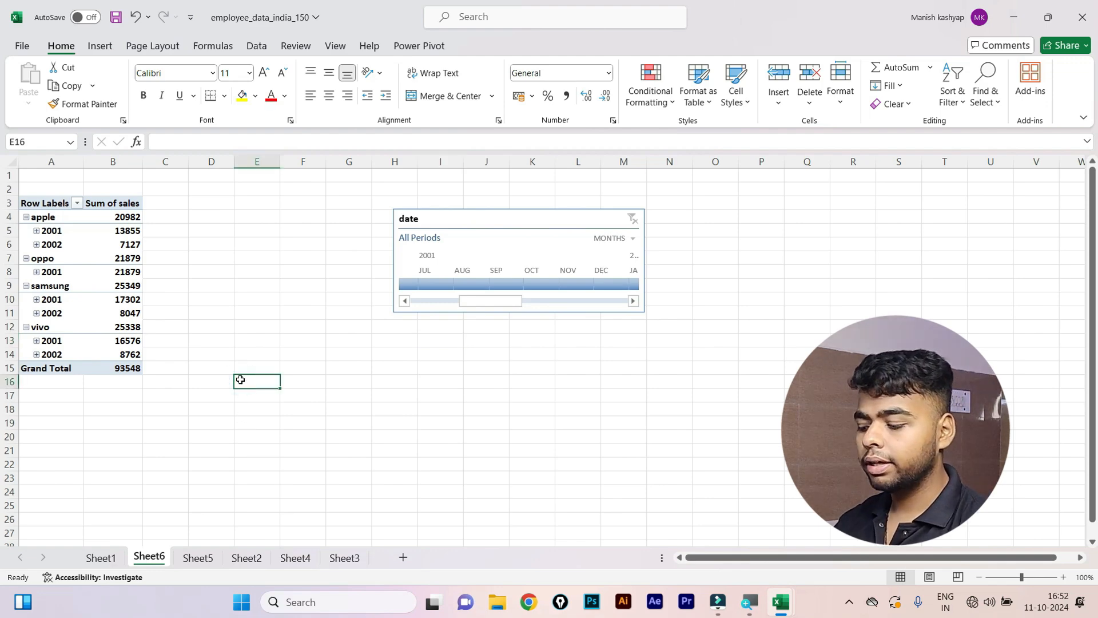
type("cli")
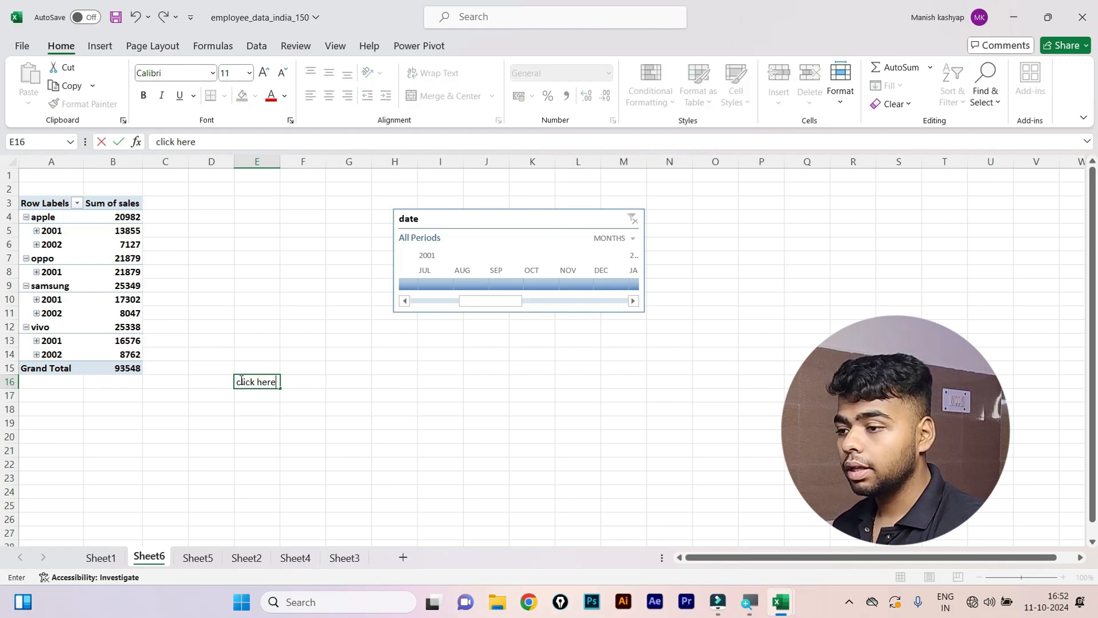
type("ck here")
key("Return")
left_click(252, 380)
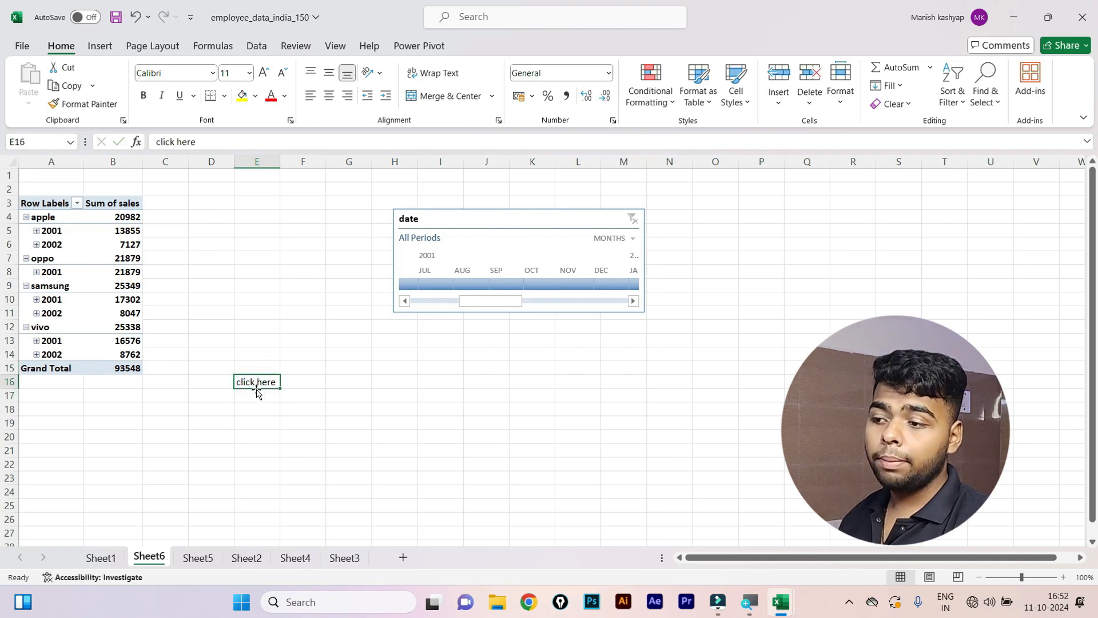
double_click(267, 382)
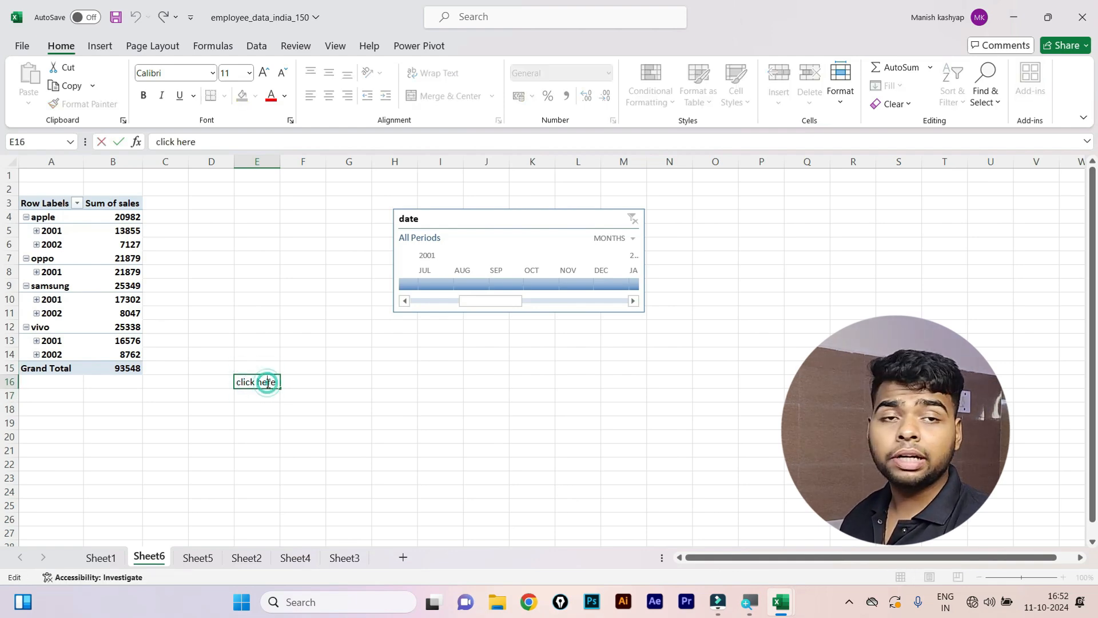
right_click(268, 383)
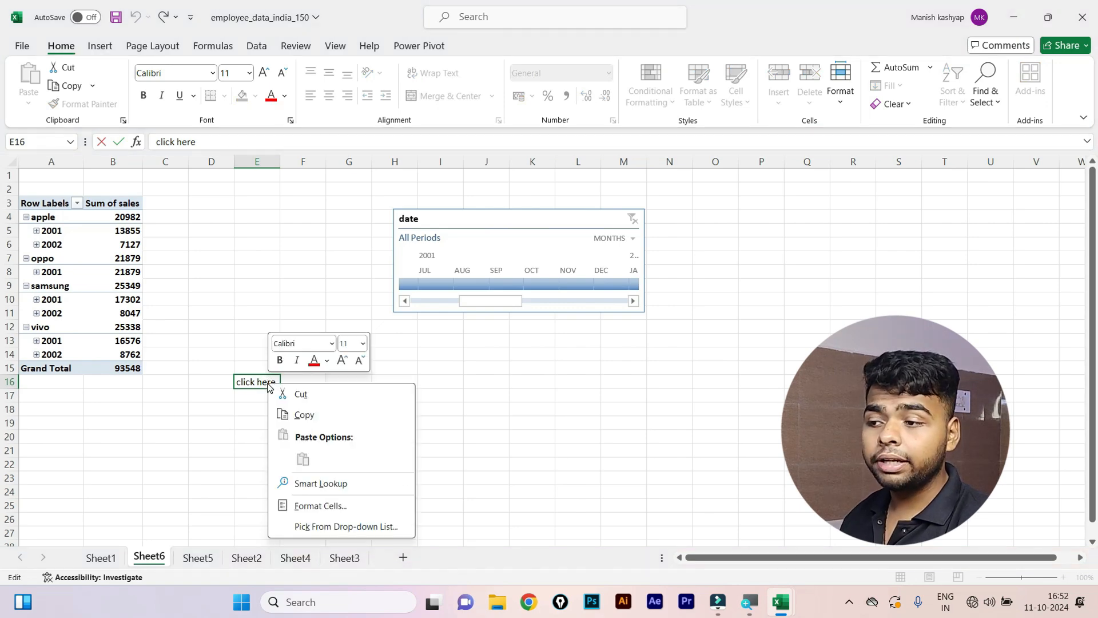
key("Escape")
key("Escape")
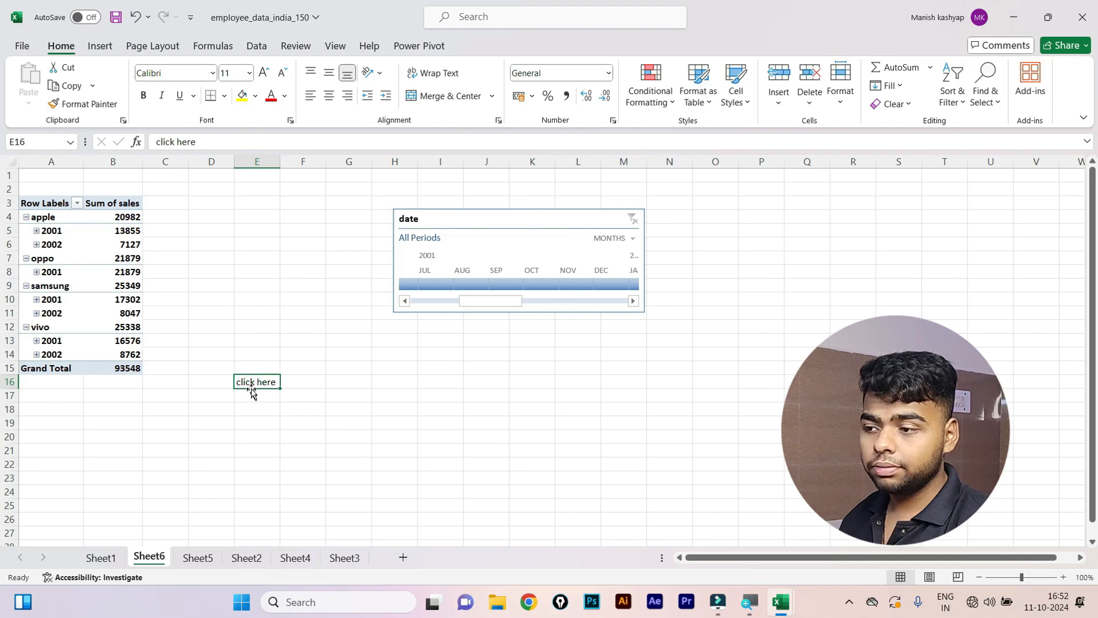
Look for link options in E16's shortcut menu, then settle on the Insert ribbon.
right_click(247, 379)
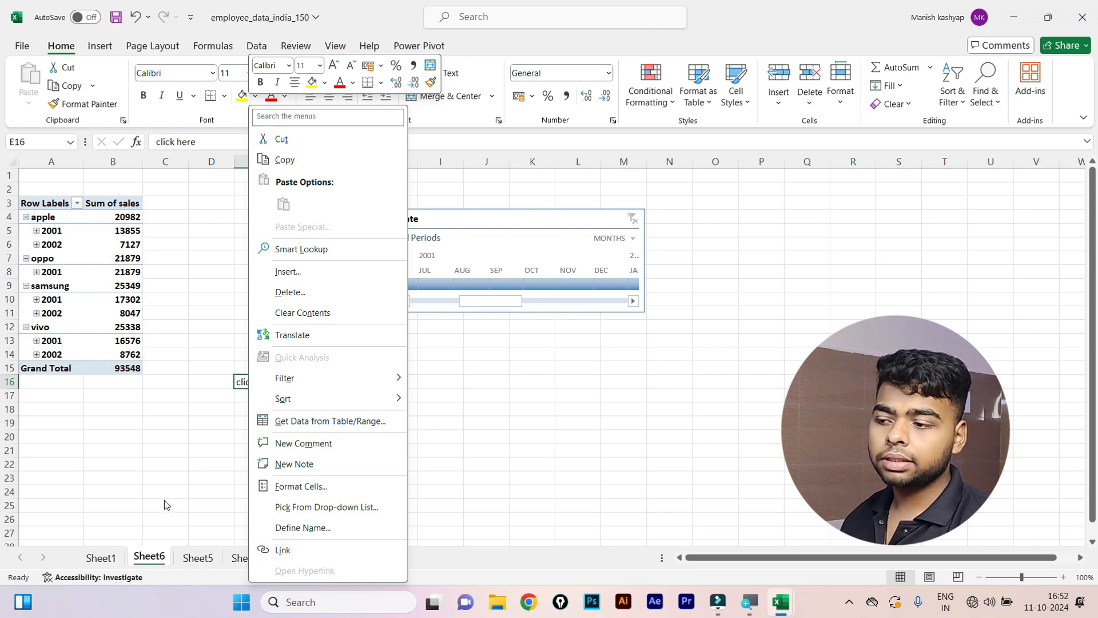
left_click(208, 401)
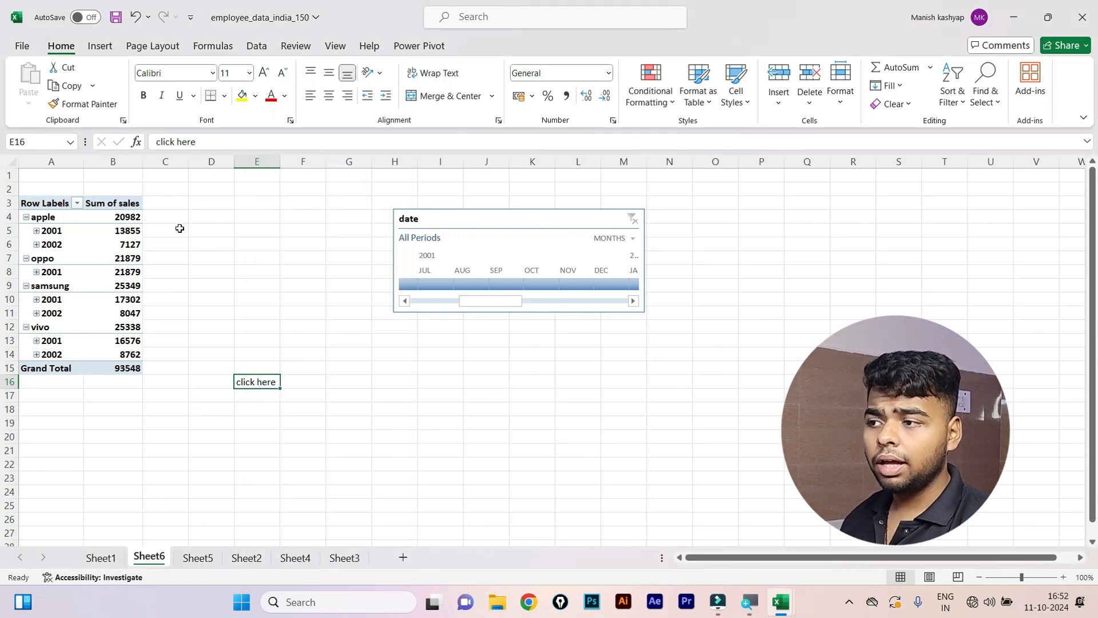
left_click(99, 44)
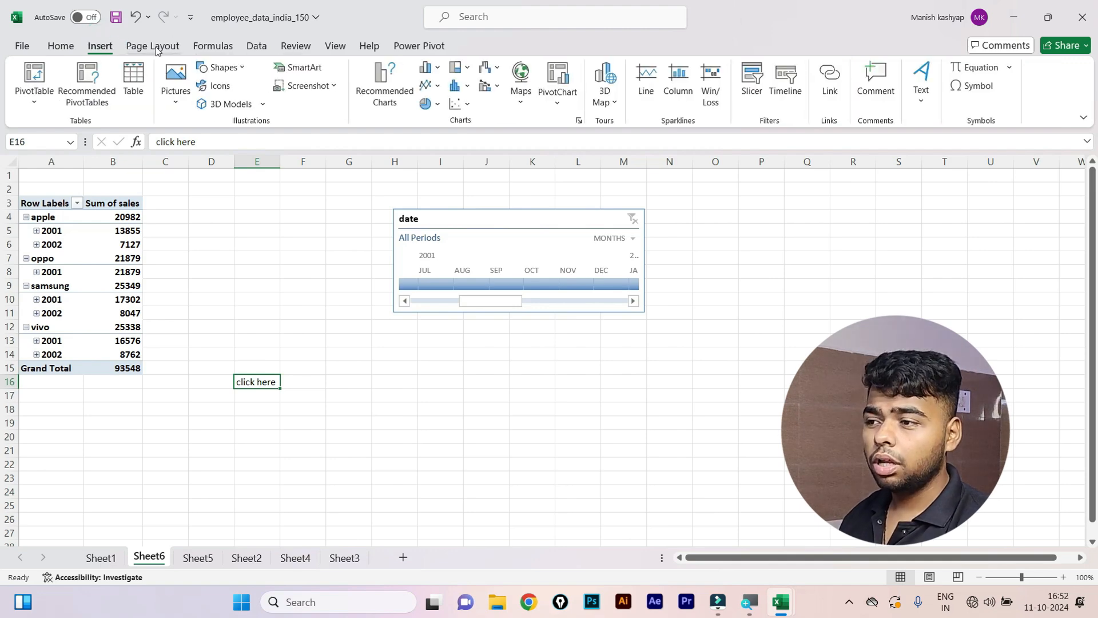
left_click(61, 46)
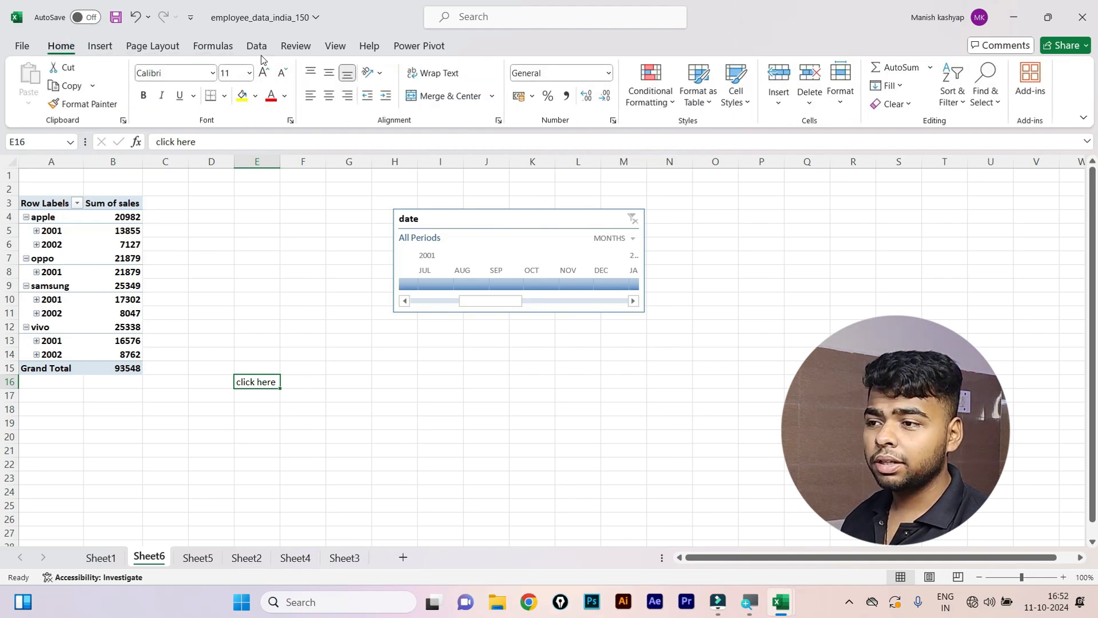
left_click(100, 45)
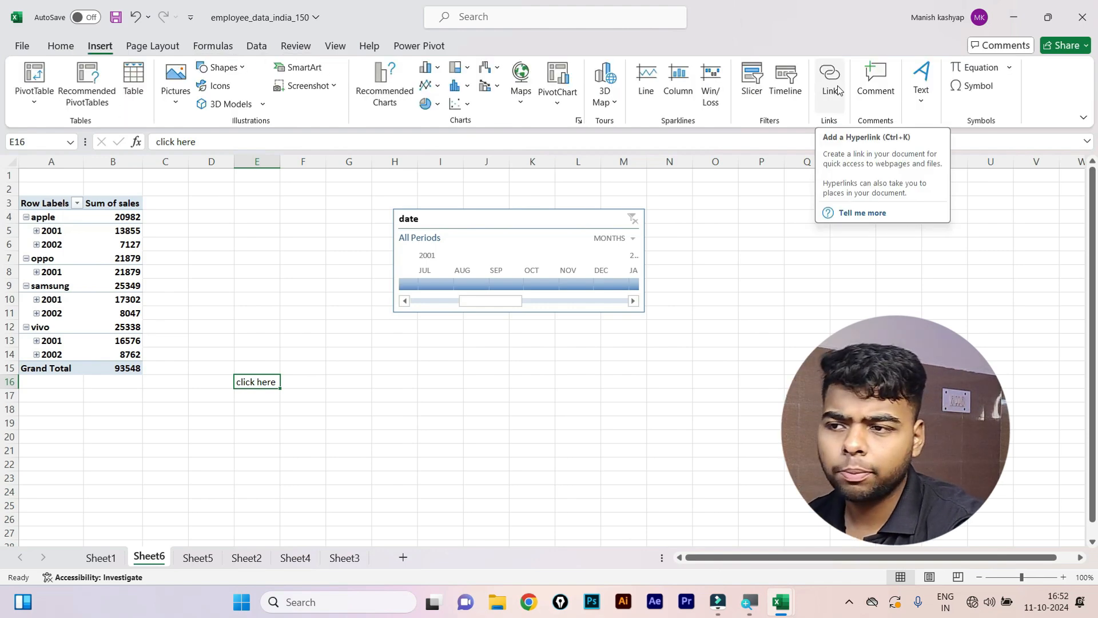
Browse the Downloads files in the Insert Hyperlink dialog for a link target.
left_click(830, 80)
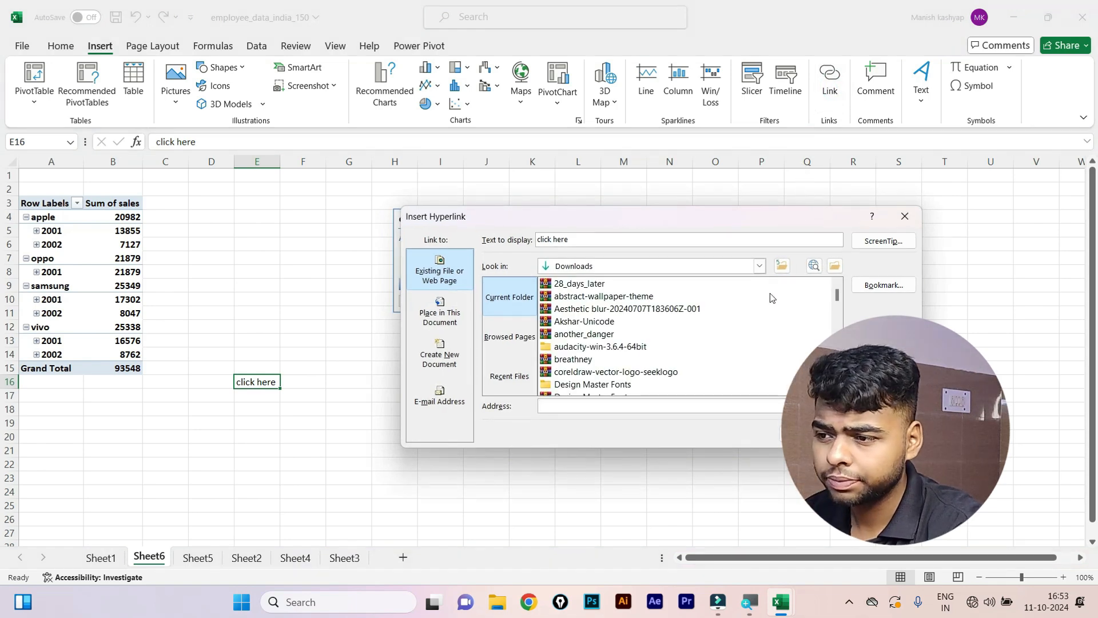
scroll(552, 309, "down", 4)
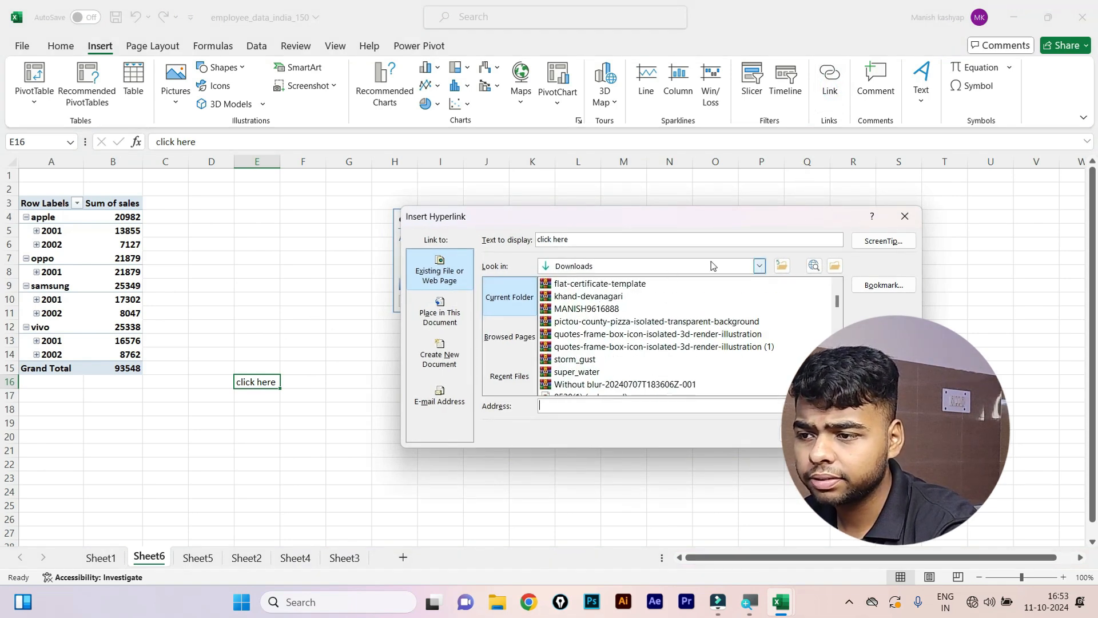
scroll(718, 338, "down", 3)
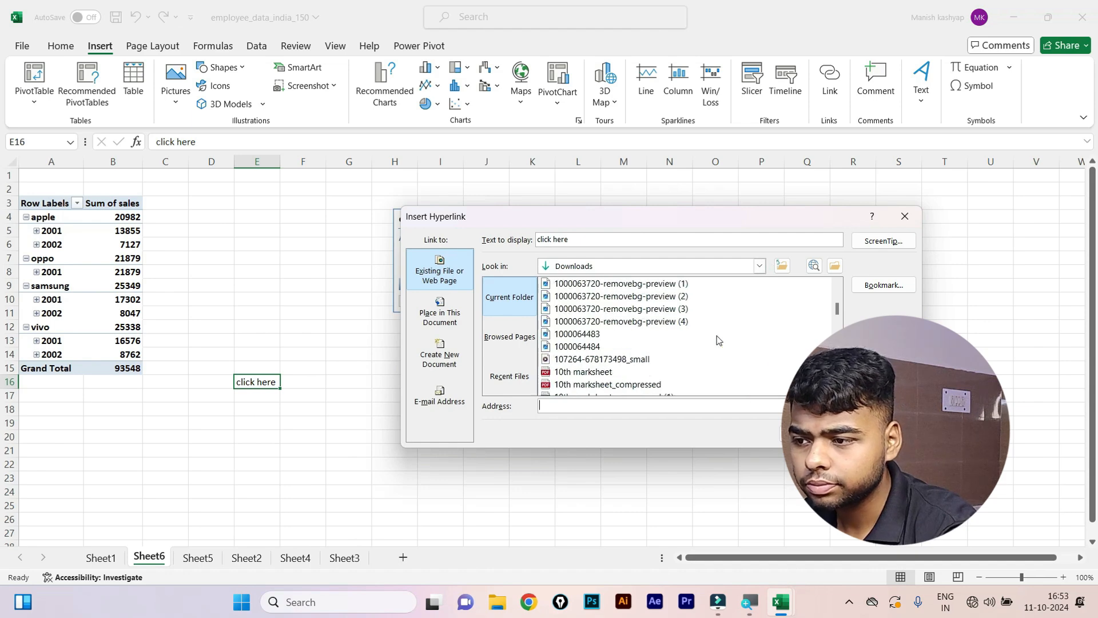
left_click(611, 350)
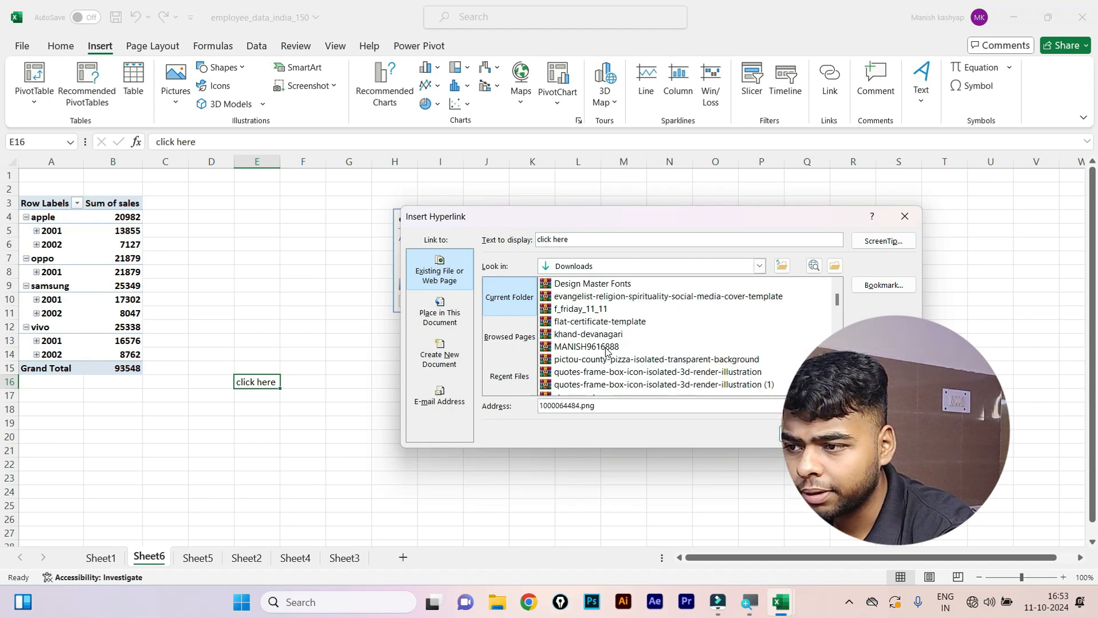
scroll(606, 351, "up", 3)
scroll(606, 351, "down", 12)
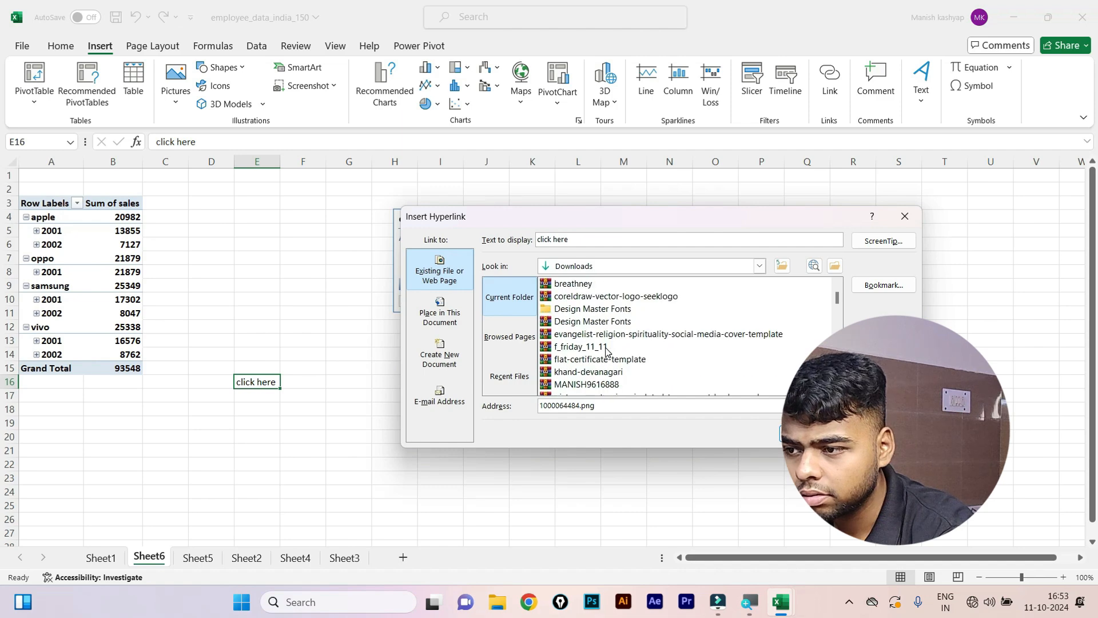
scroll(612, 368, "down", 7)
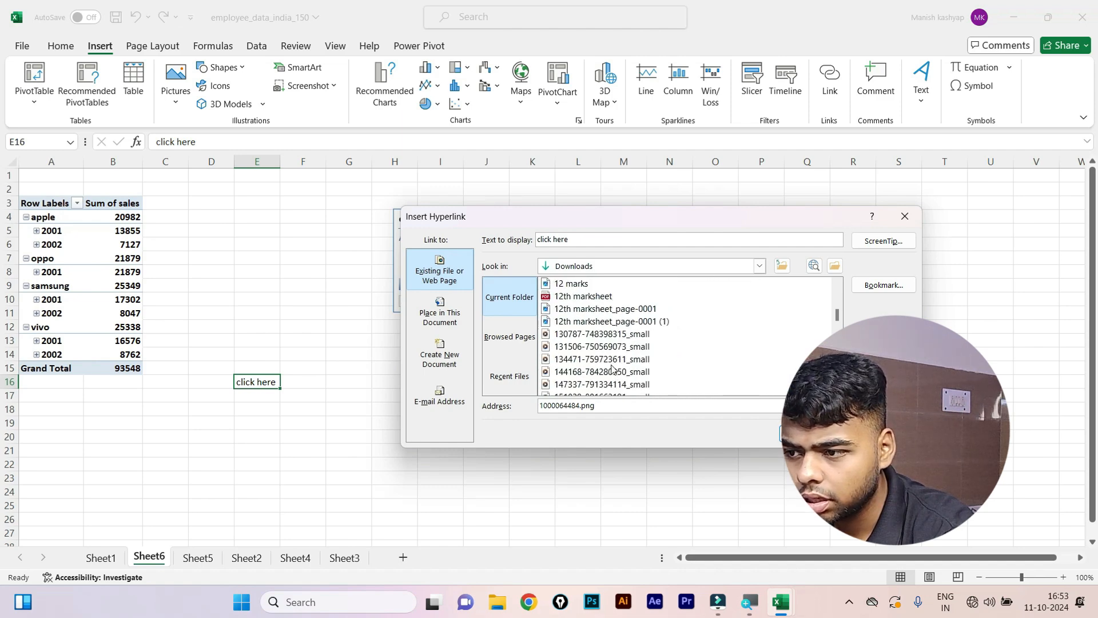
scroll(611, 366, "up", 9)
scroll(609, 361, "up", 1)
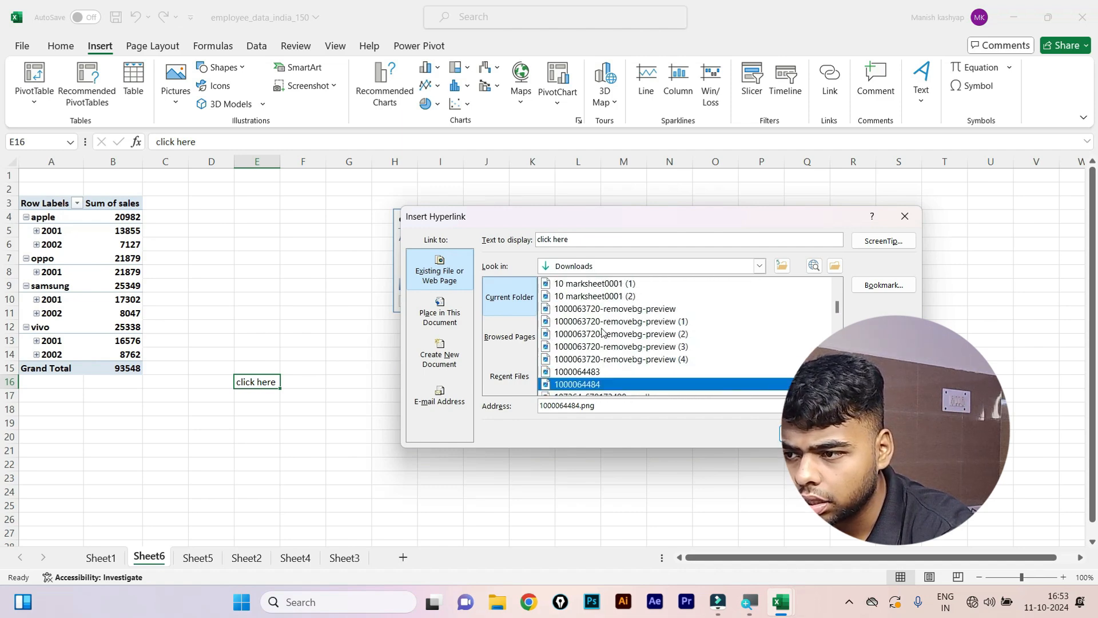
left_click(601, 326)
scroll(604, 323, "up", 1)
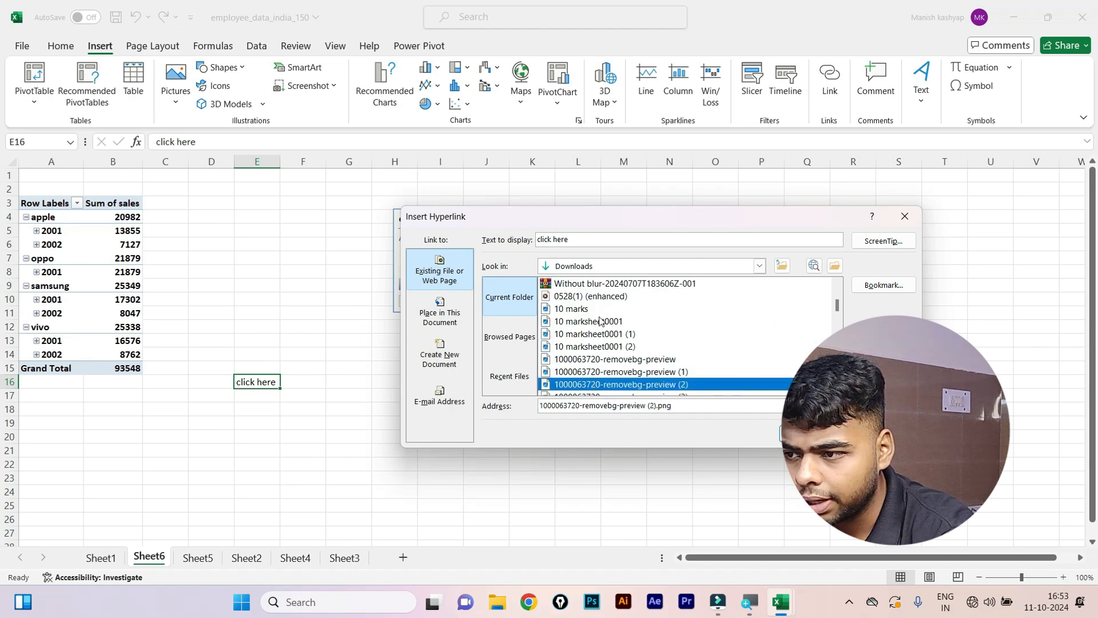
scroll(601, 322, "up", 5)
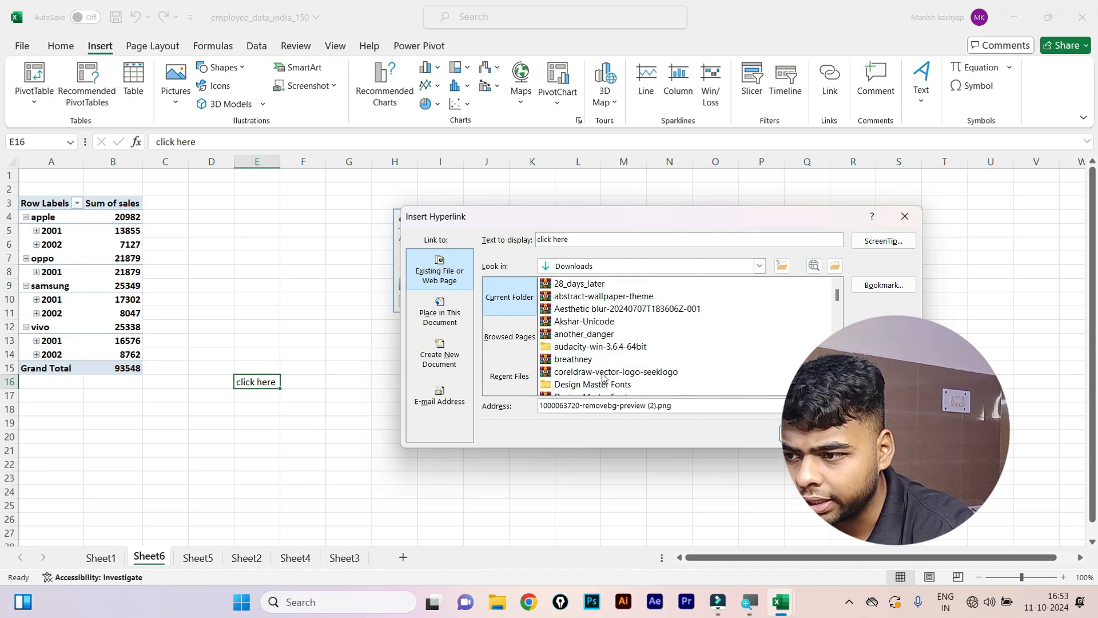
Link 'click here' in E16 to f_friday_11_11.zip in Downloads and follow the link.
scroll(603, 361, "down", 3)
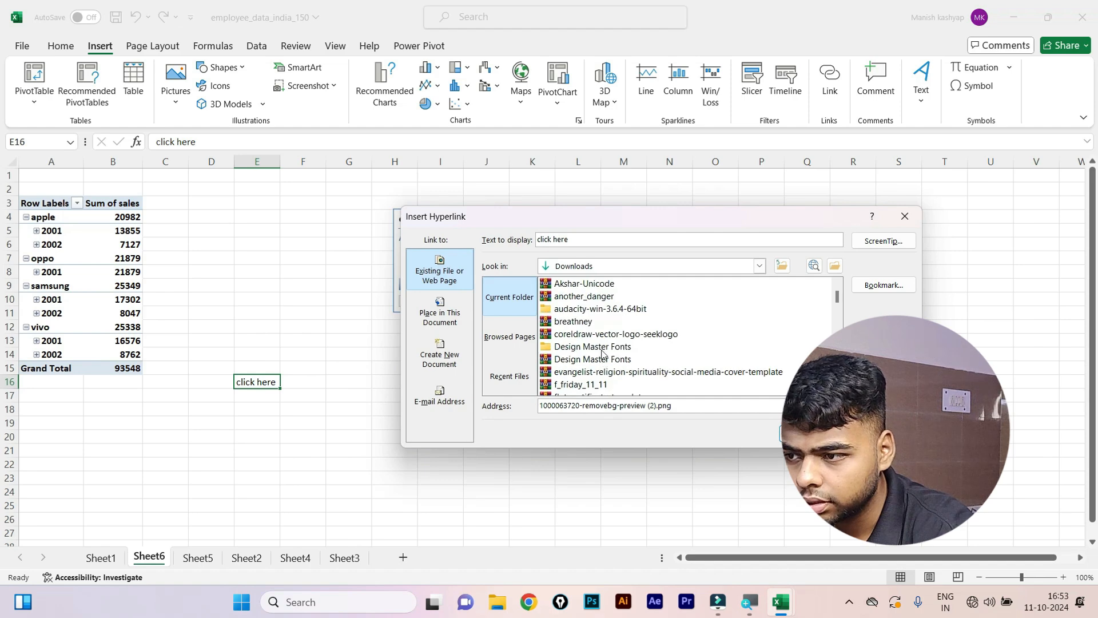
left_click(602, 348)
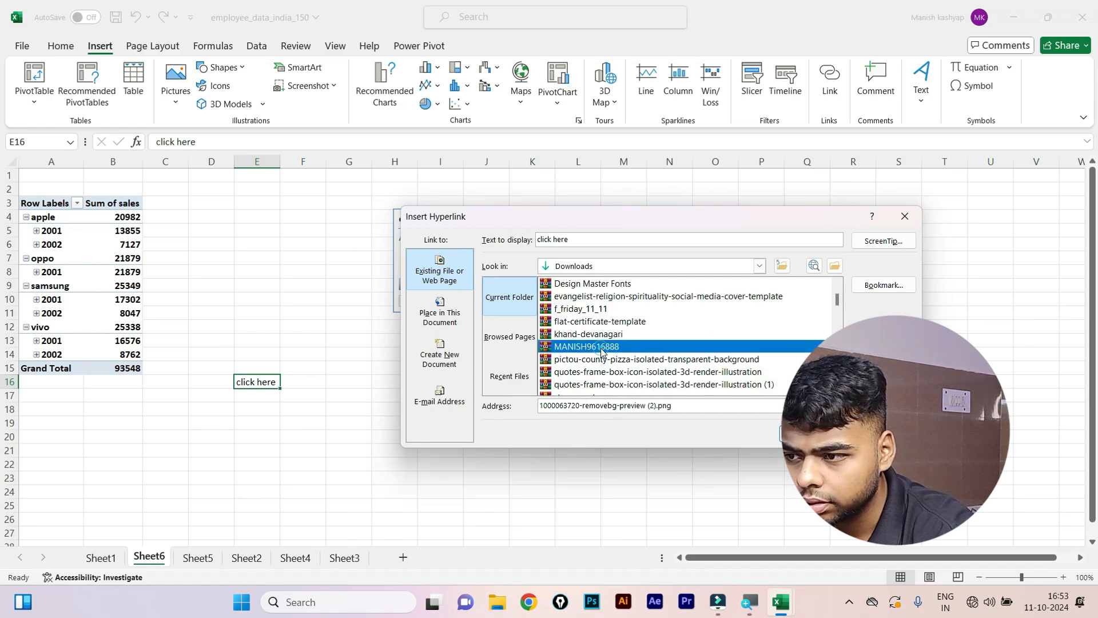
scroll(611, 352, "down", 2)
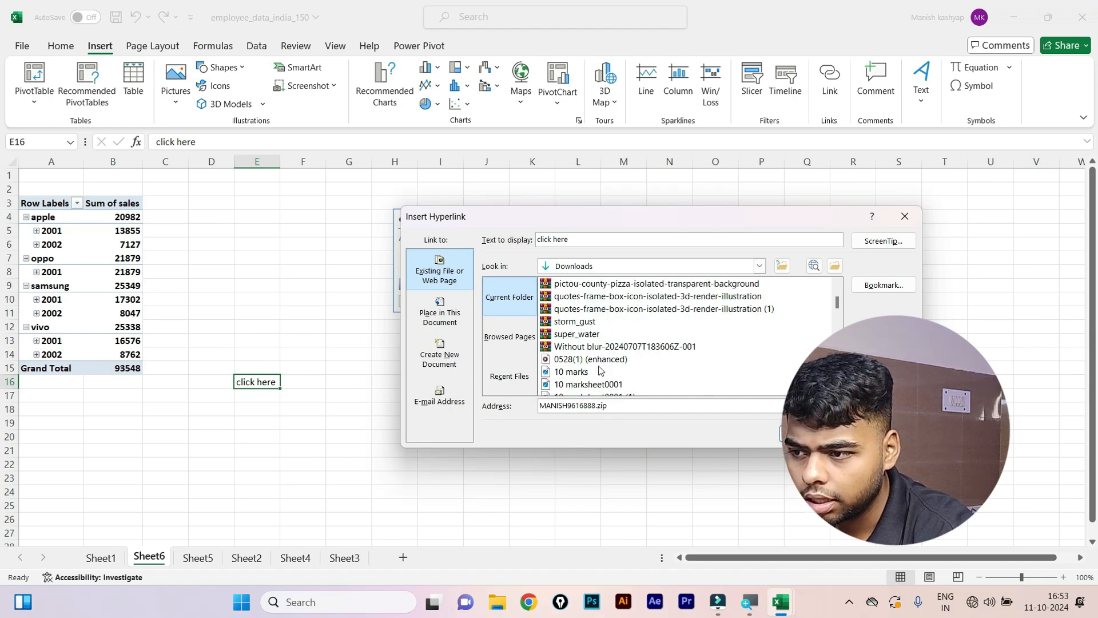
left_click(598, 372)
scroll(599, 361, "down", 4)
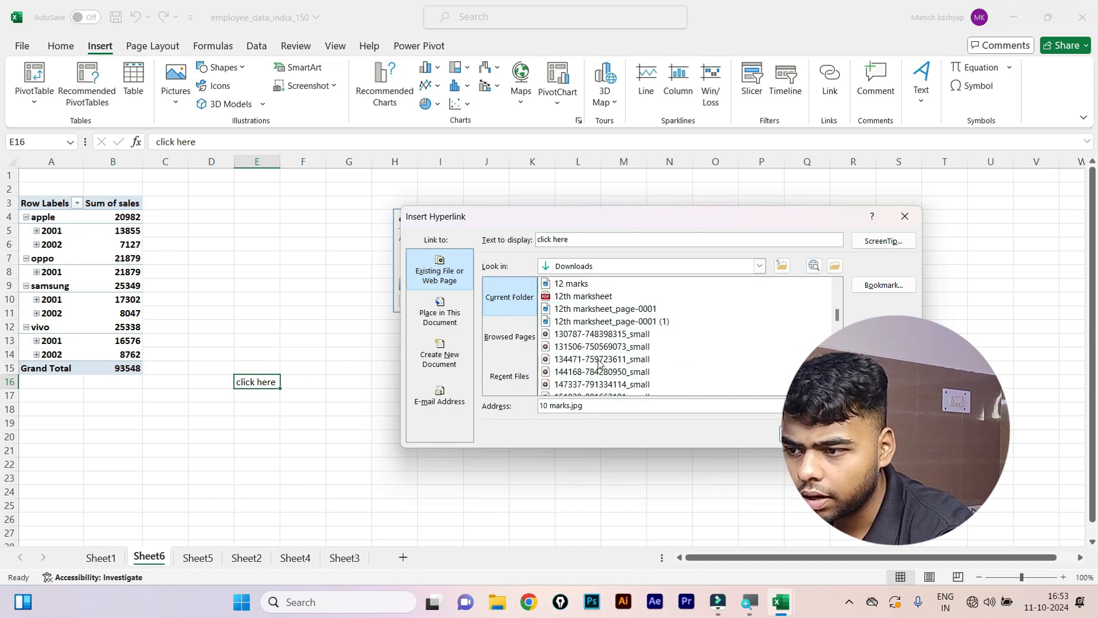
scroll(599, 361, "up", 6)
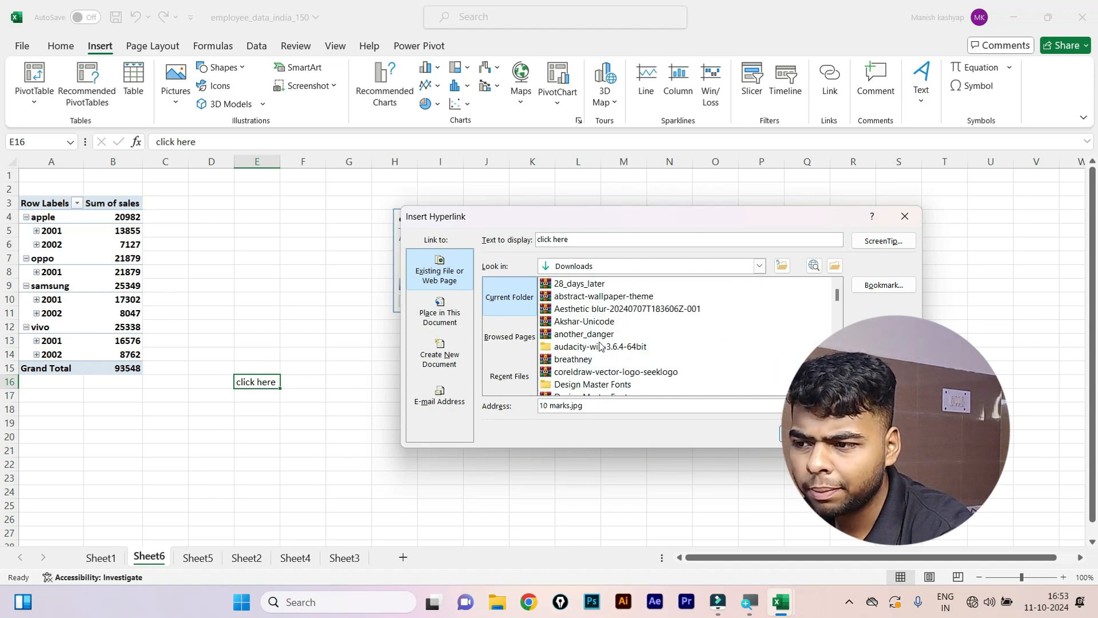
left_click(600, 334)
scroll(596, 336, "down", 3)
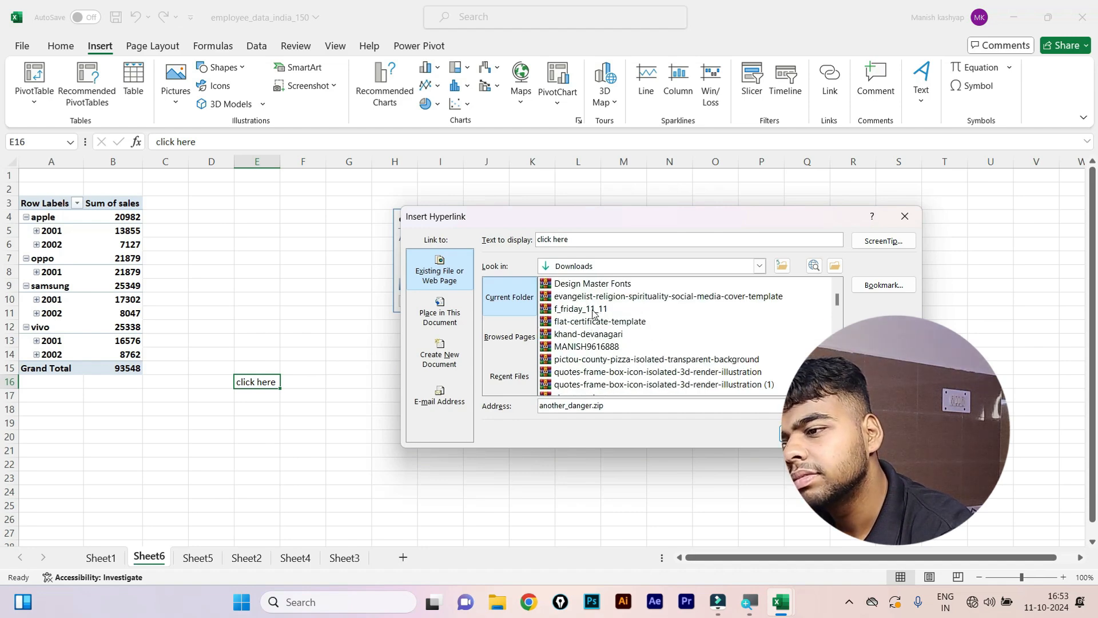
left_click(594, 311)
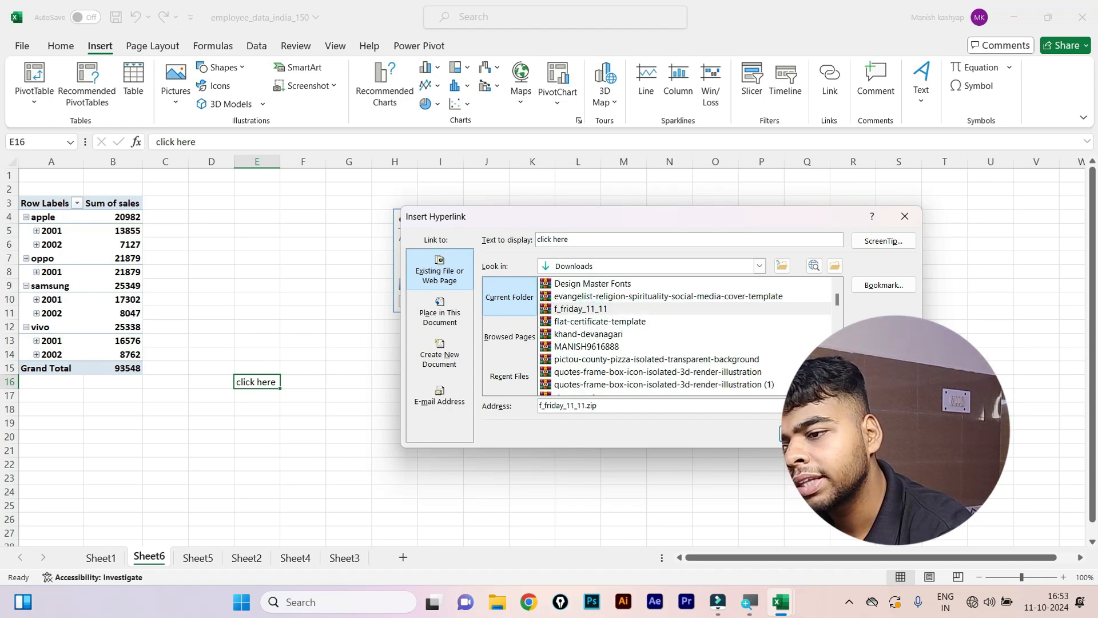
key("Return")
left_click(250, 428)
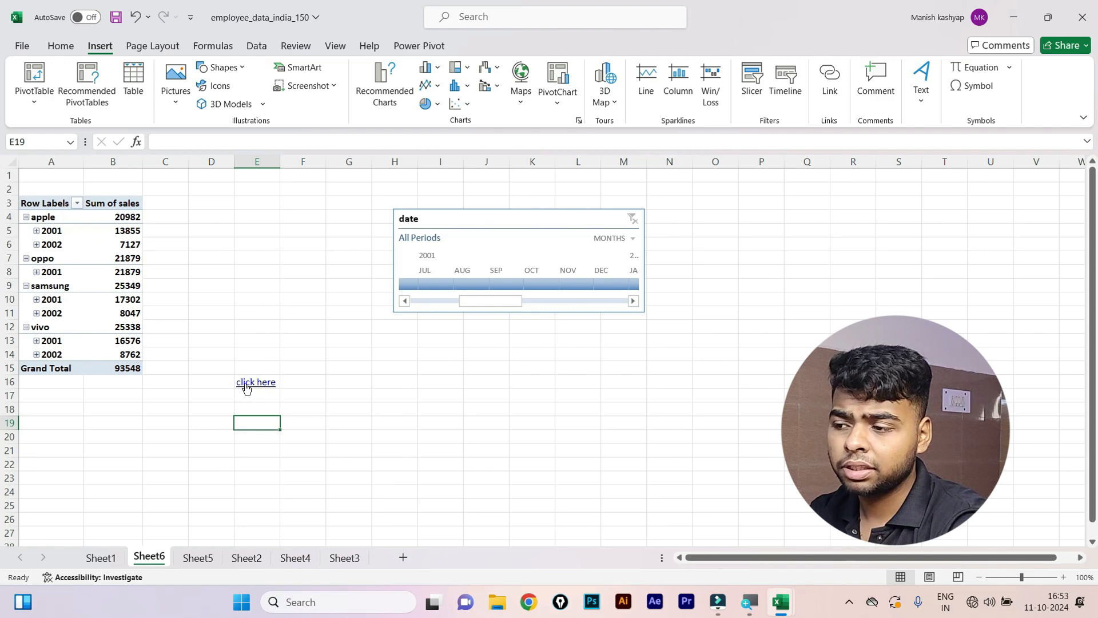
left_click(247, 387)
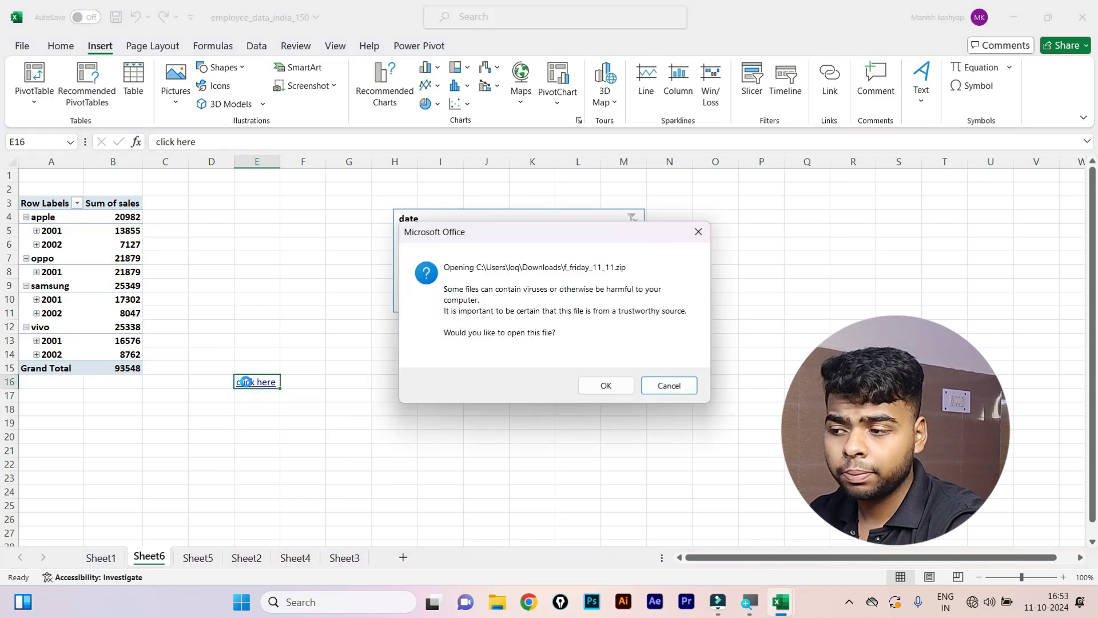
Allow opening f_friday_11_11.zip, close WinRAR, and undo the hyperlink with Ctrl+Z.
left_click(608, 388)
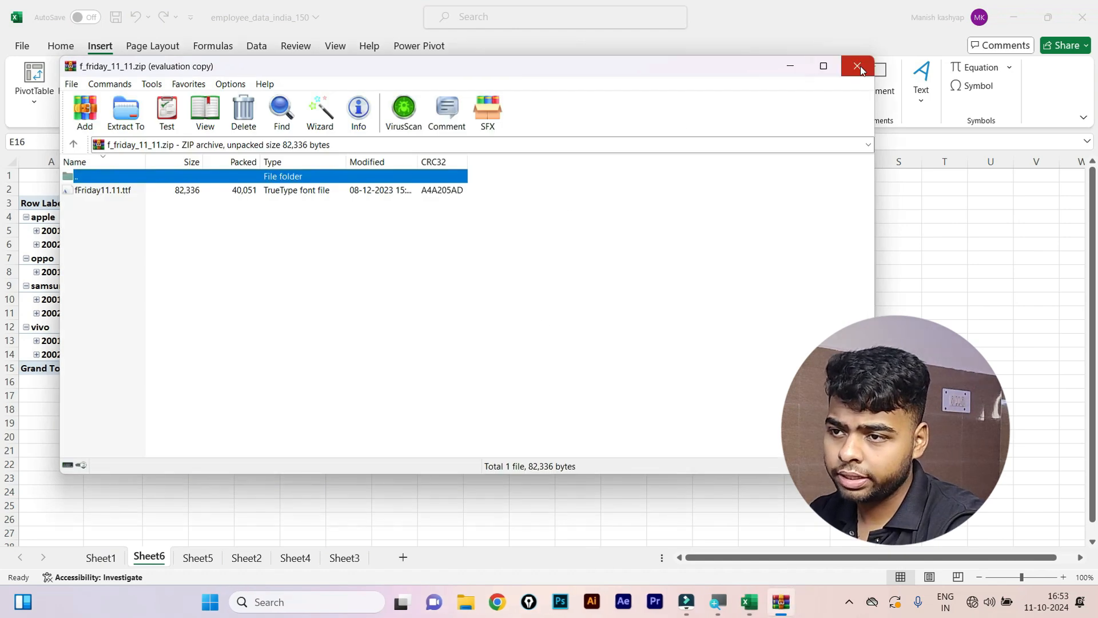
left_click(856, 66)
left_click(371, 372)
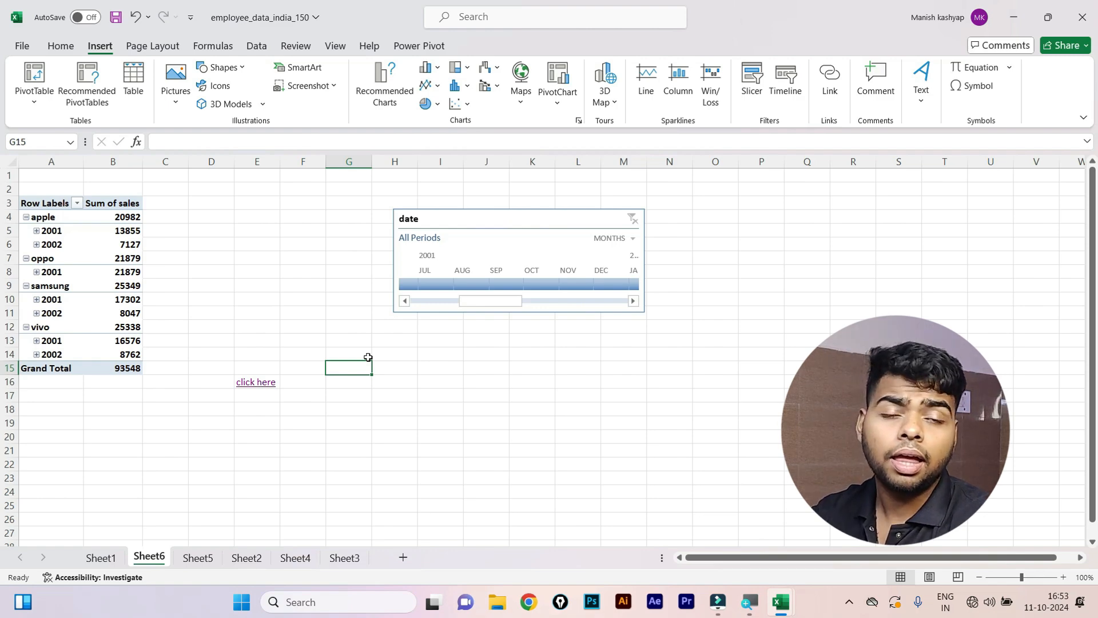
key("ctrl+z")
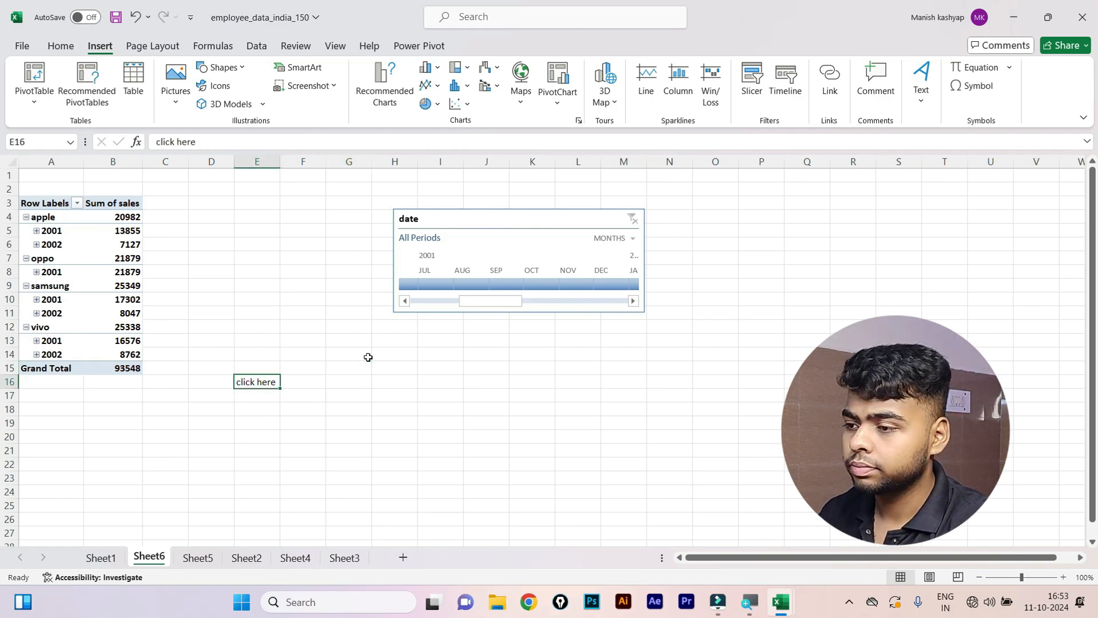
left_click(318, 352)
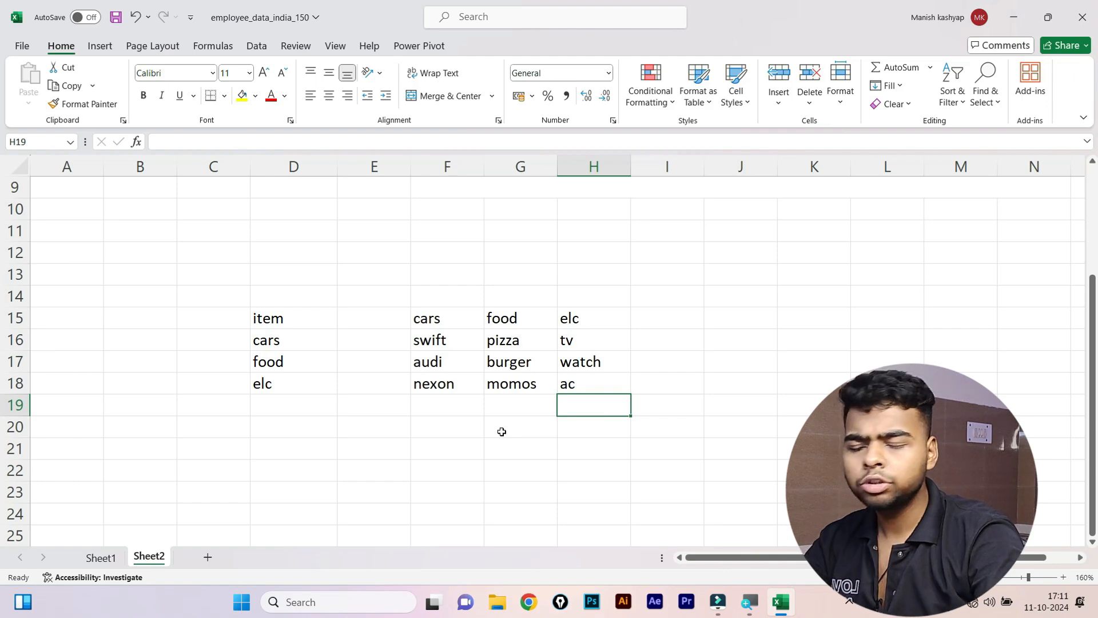
Select and review the item names in column D and the cars column on Sheet2.
scroll(498, 441, "up", 3)
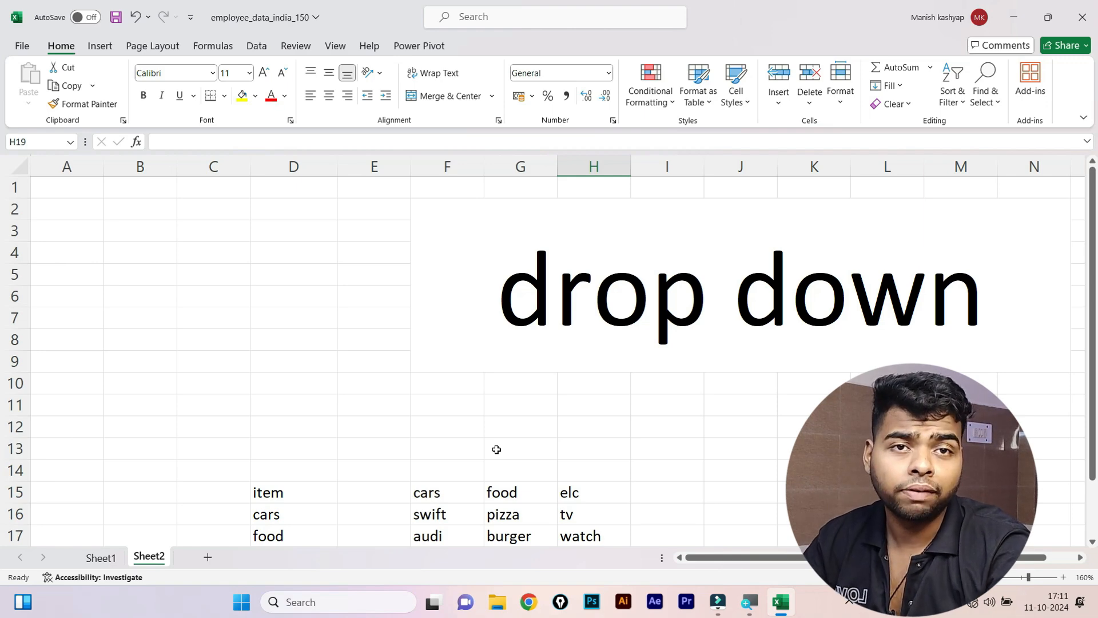
scroll(497, 449, "down", 2)
left_click_drag(215, 321, 607, 438)
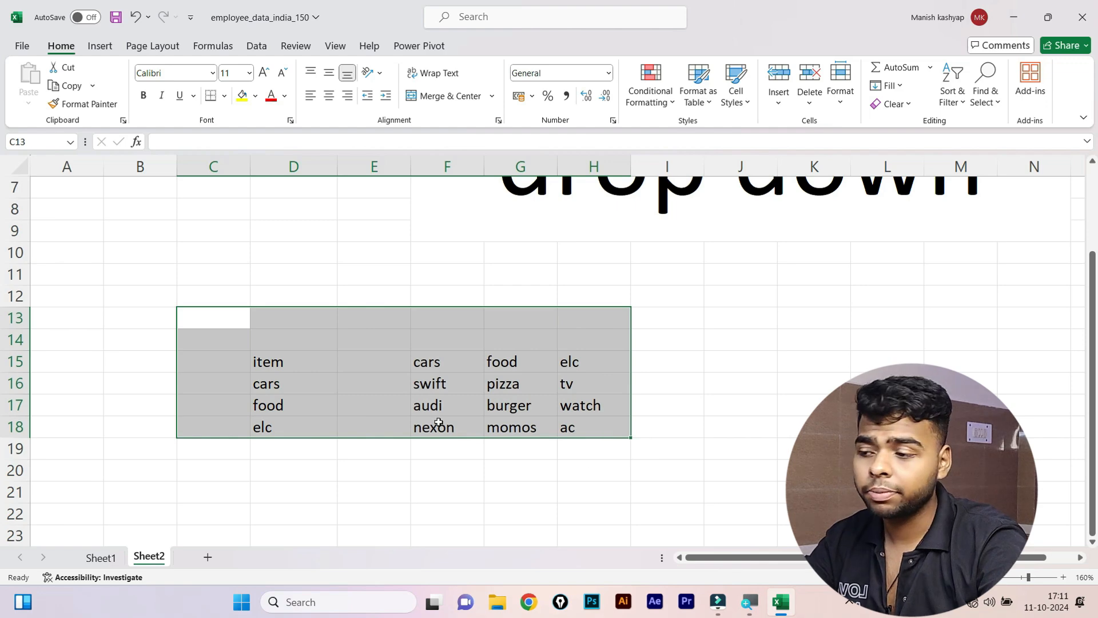
left_click_drag(301, 357, 290, 425)
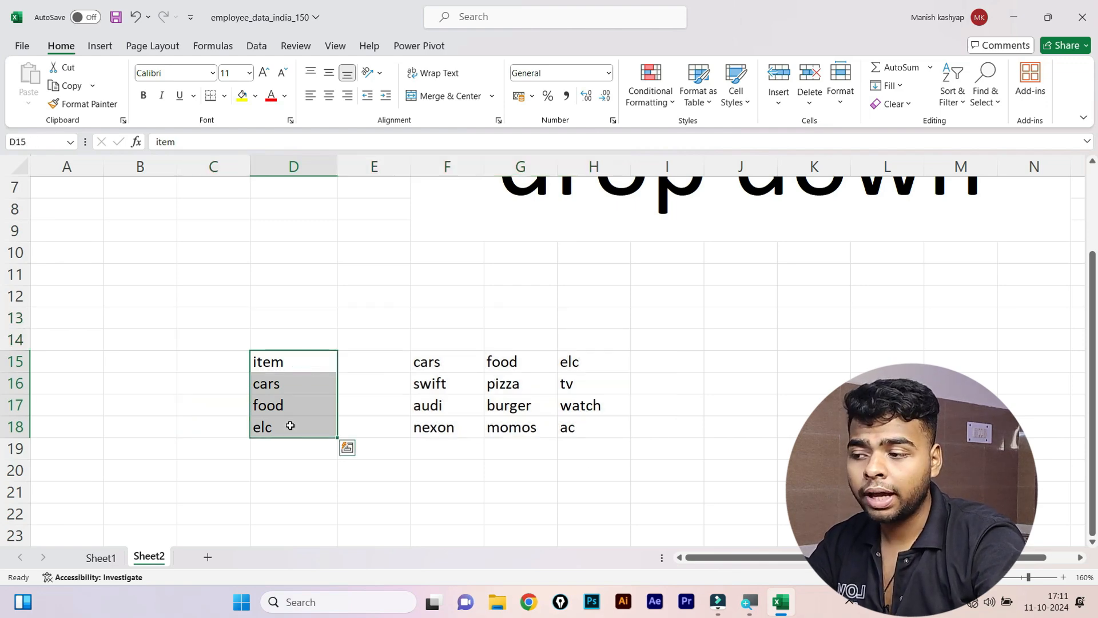
left_click(290, 384)
left_click(278, 361)
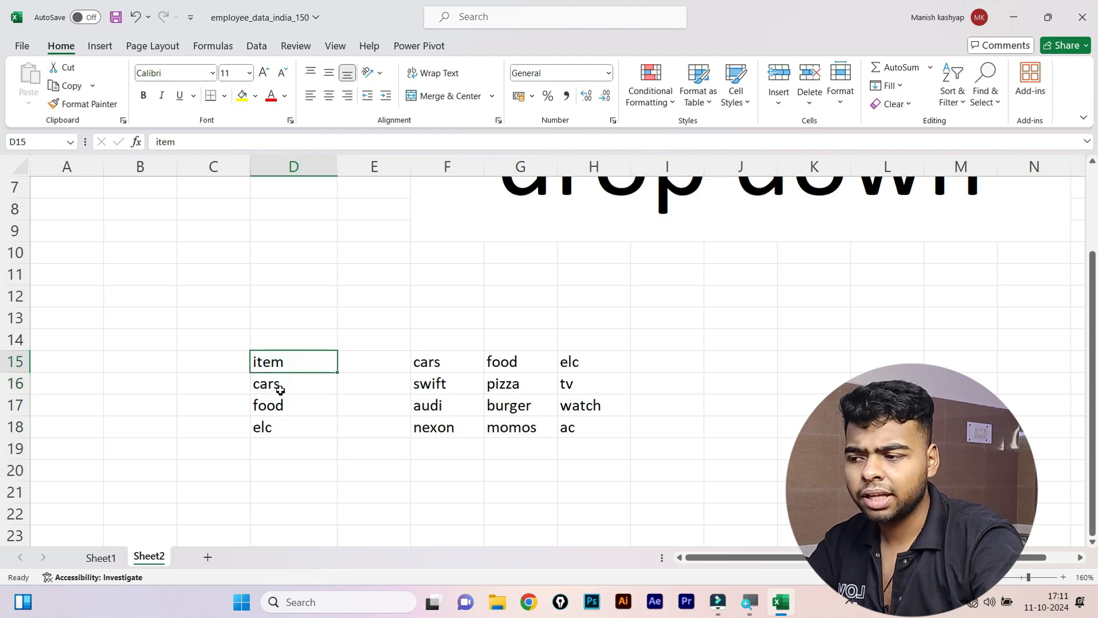
left_click(281, 386)
left_click(290, 407)
left_click(290, 428)
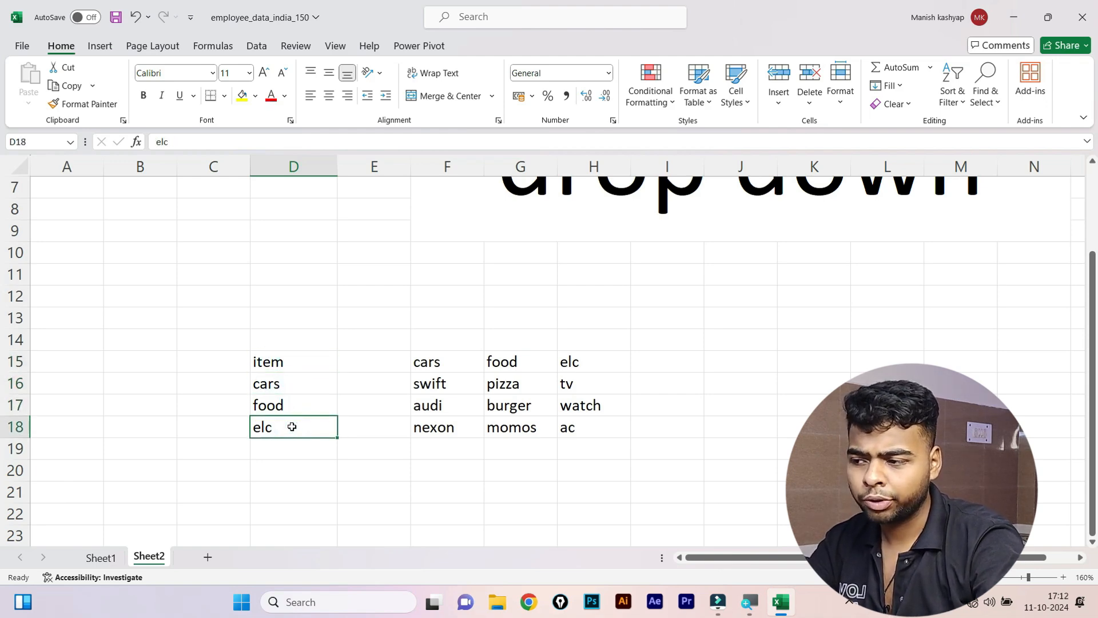
left_click_drag(292, 376, 294, 428)
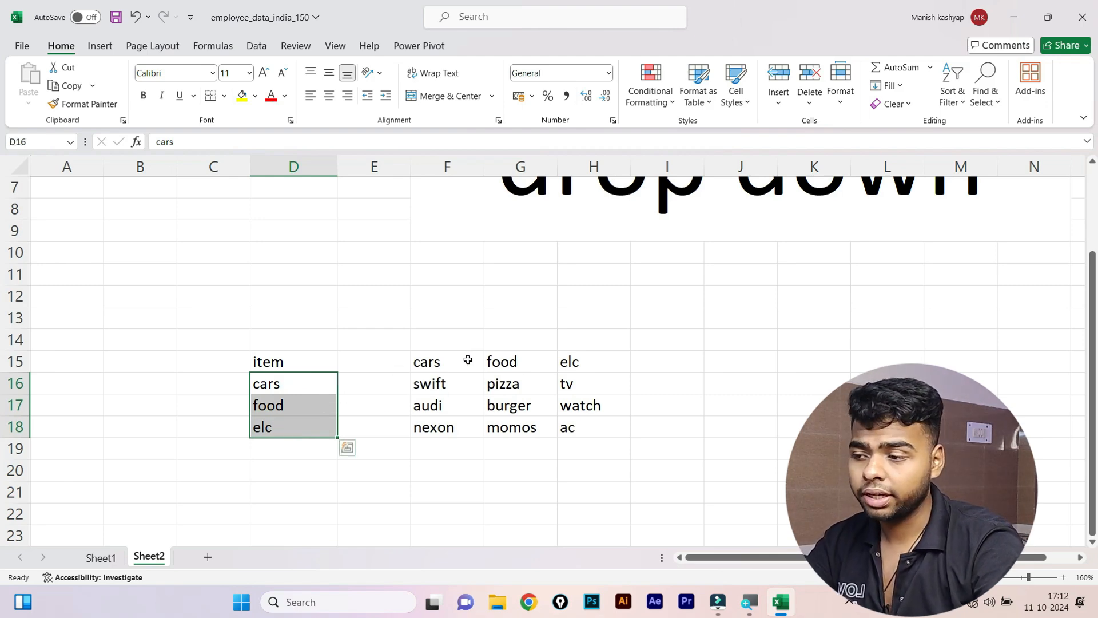
left_click_drag(450, 364, 448, 456)
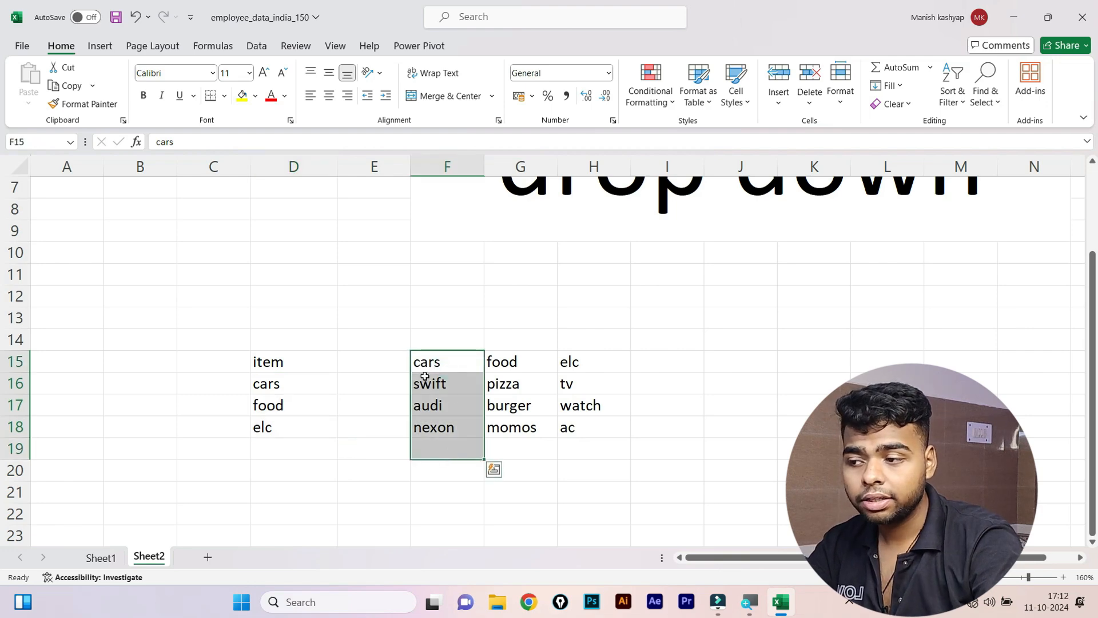
Apply All Borders to the header row cars, food, elc in F15:H15.
left_click_drag(426, 360, 589, 358)
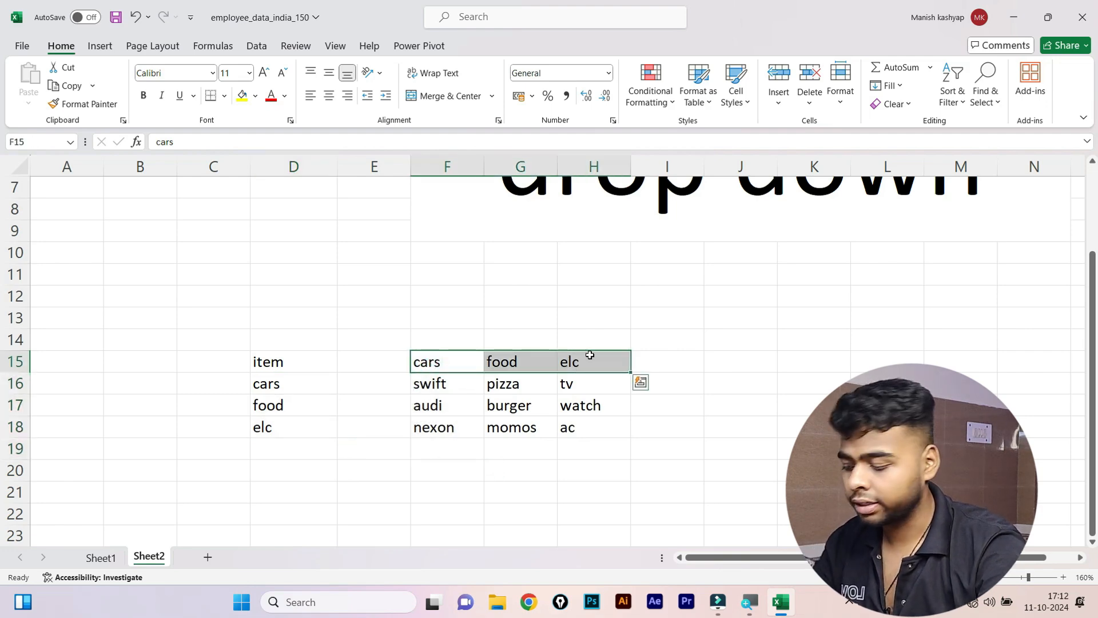
key("alt")
key("h")
key("b")
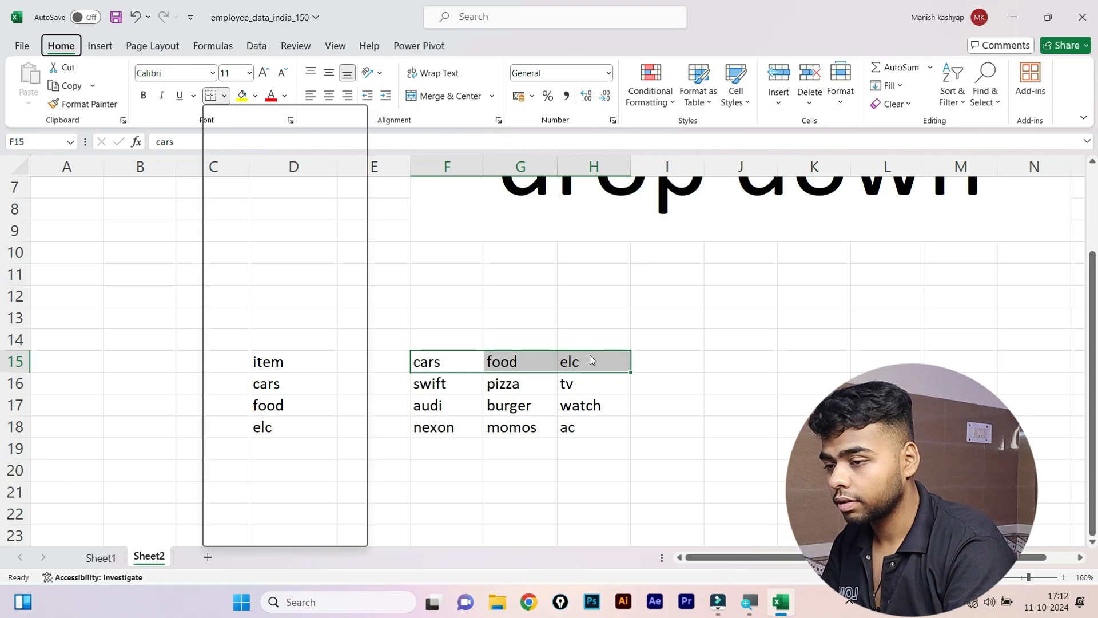
key("a")
left_click(540, 404)
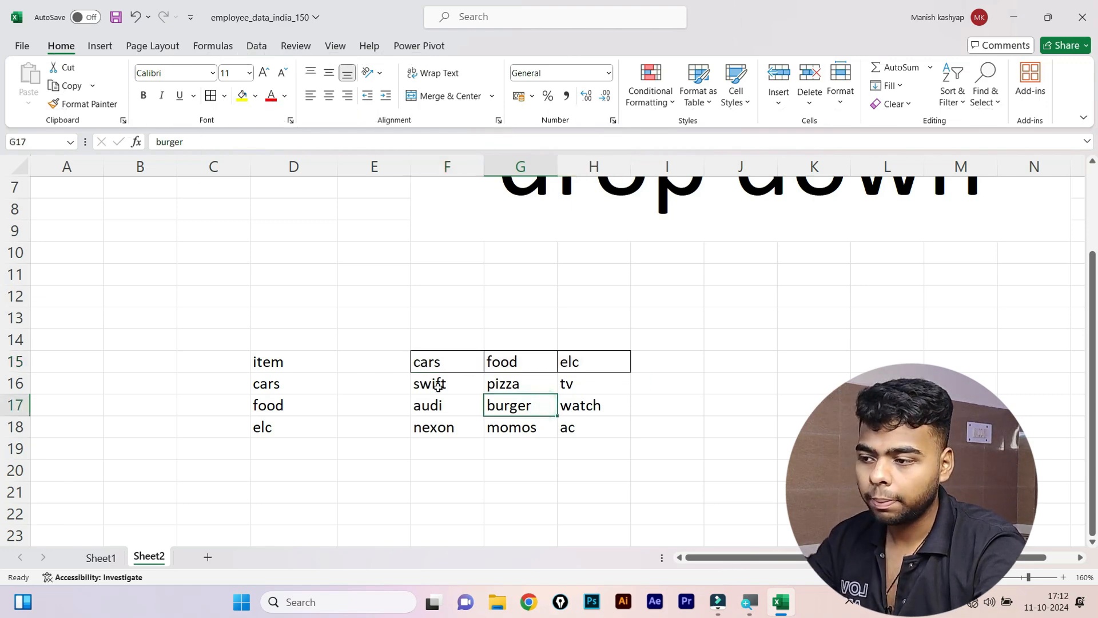
Review the car, food and electronics lists and pick empty cells below them.
left_click(460, 380)
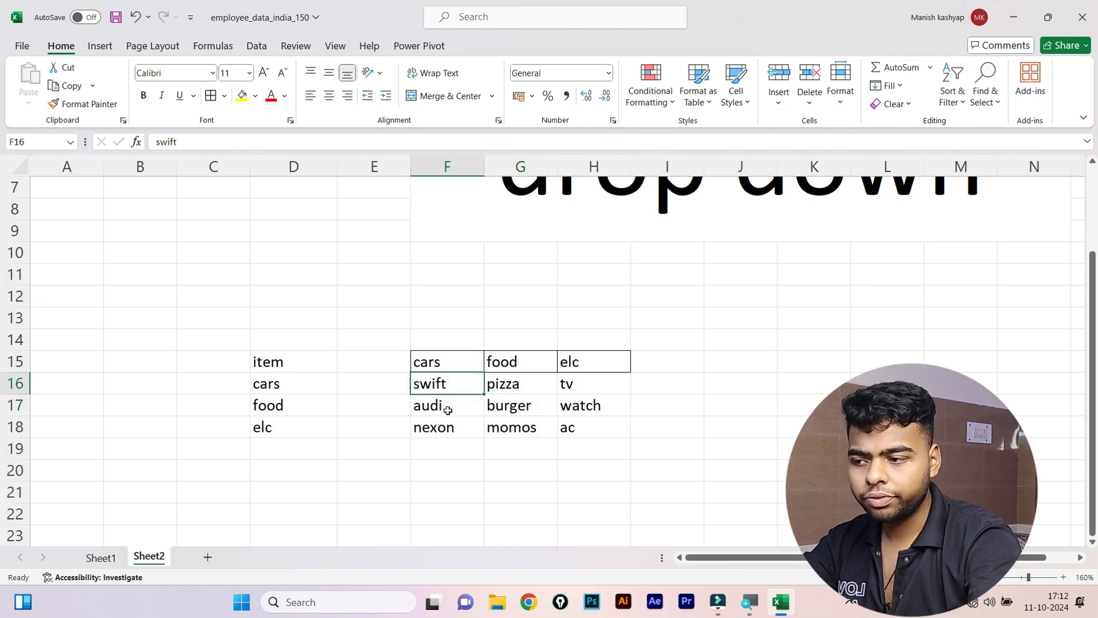
left_click(449, 407)
left_click(446, 423)
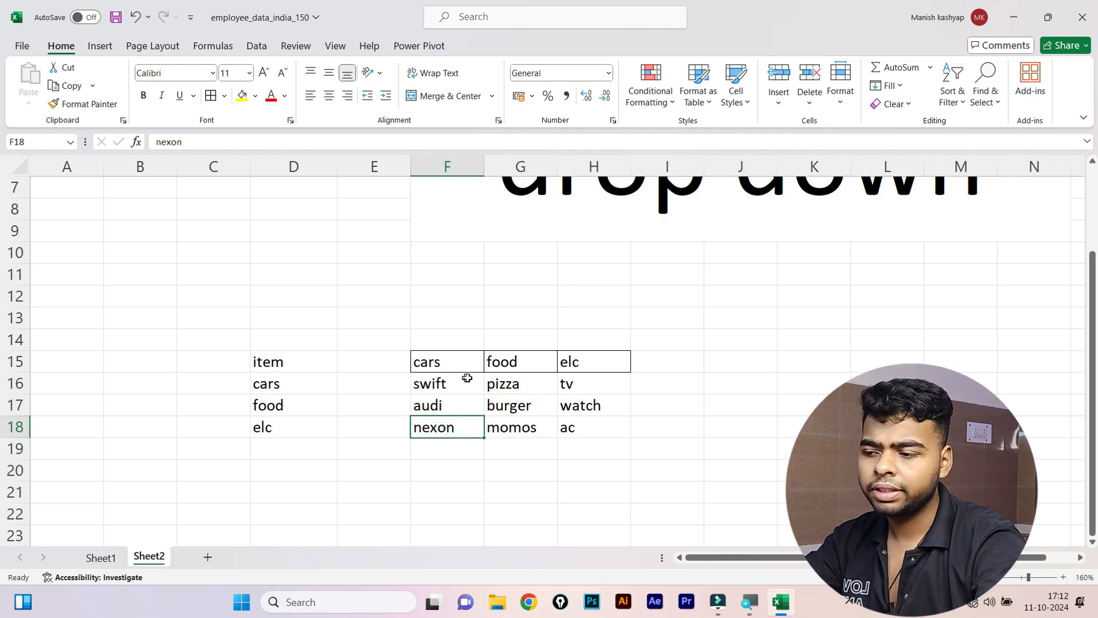
left_click(531, 384)
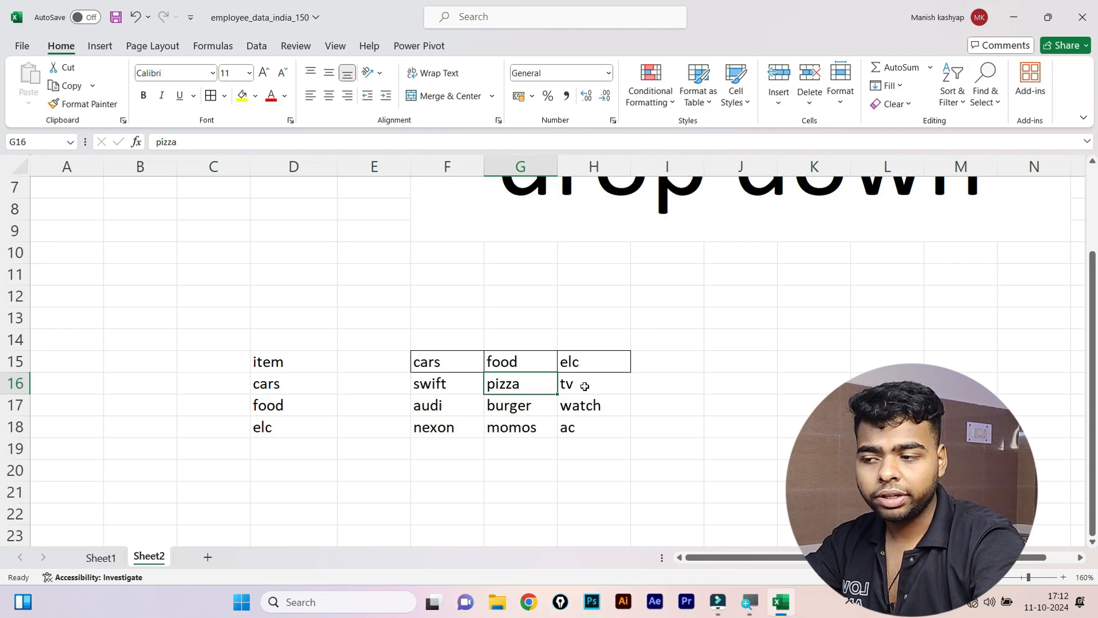
left_click(585, 386)
left_click(581, 423)
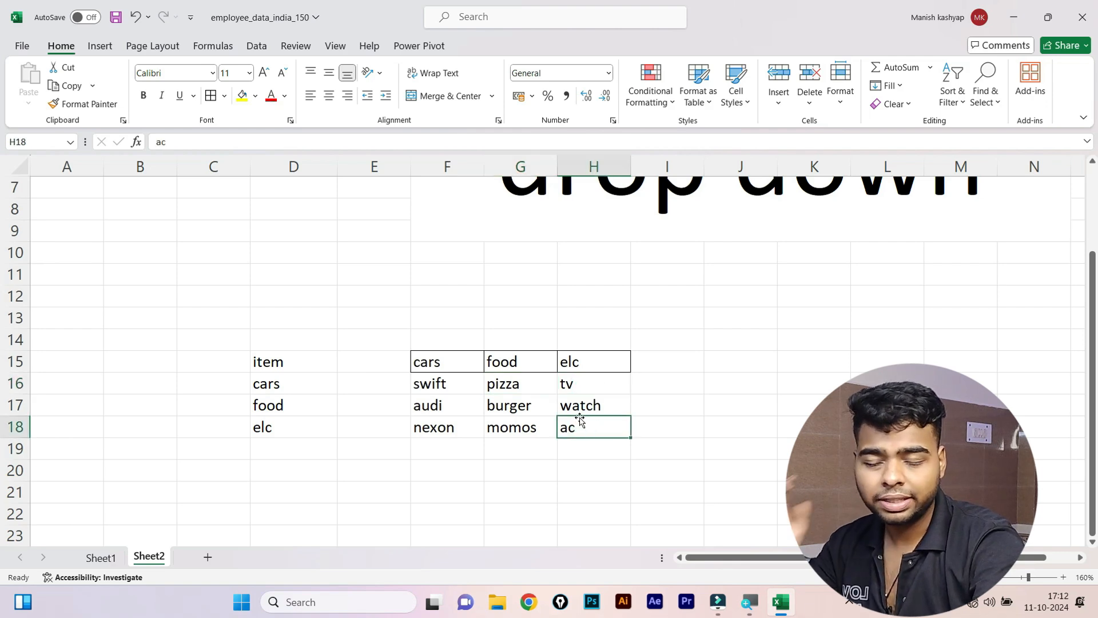
left_click(356, 476)
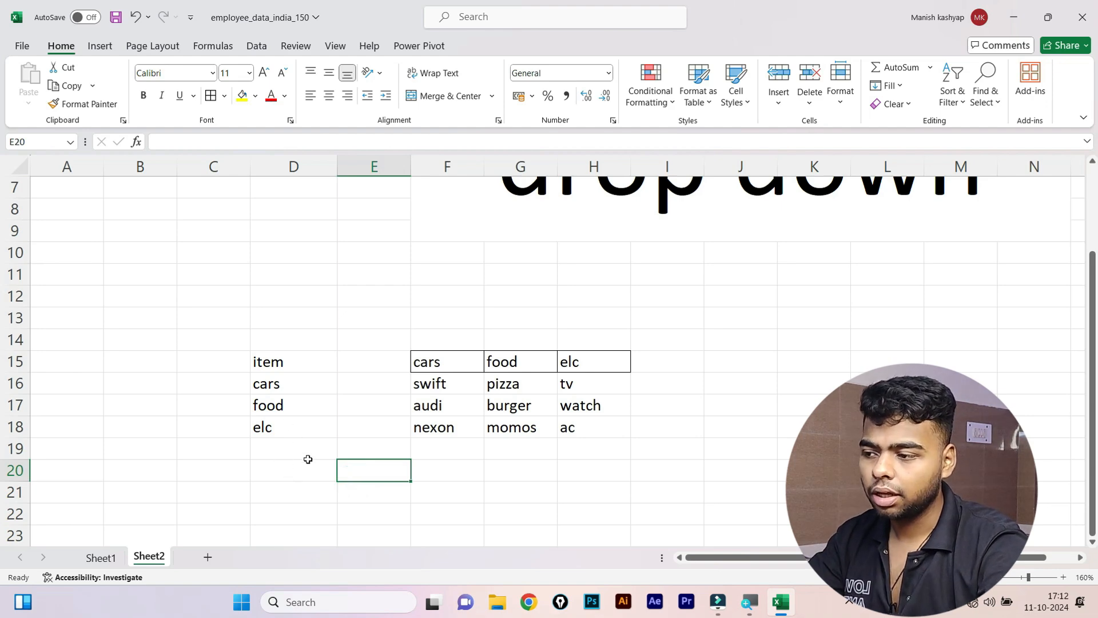
left_click(294, 490)
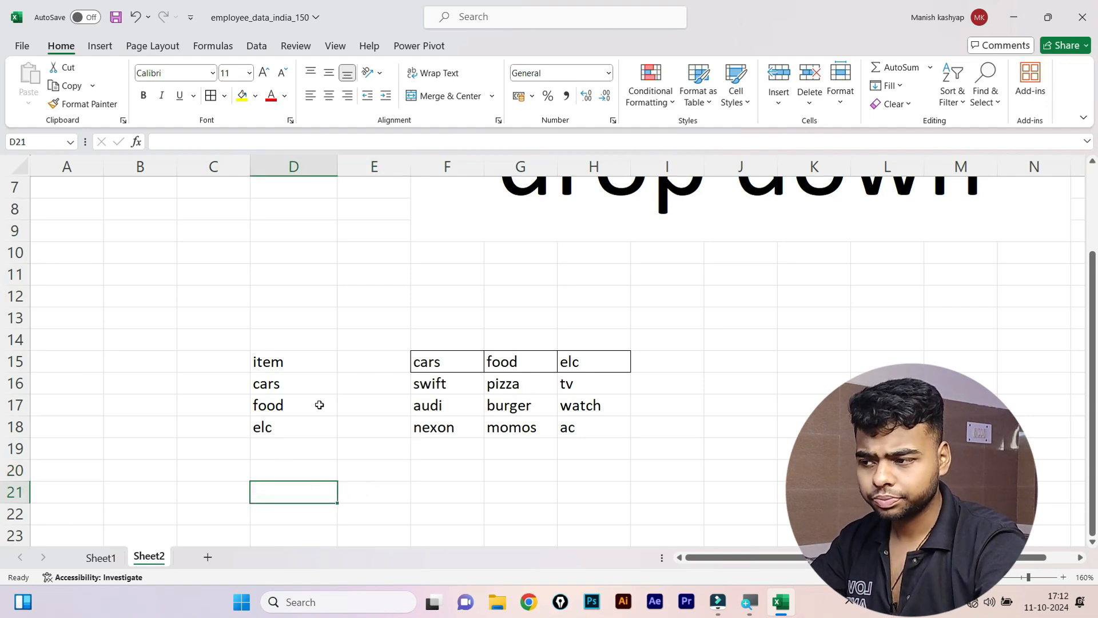
left_click_drag(297, 382, 297, 431)
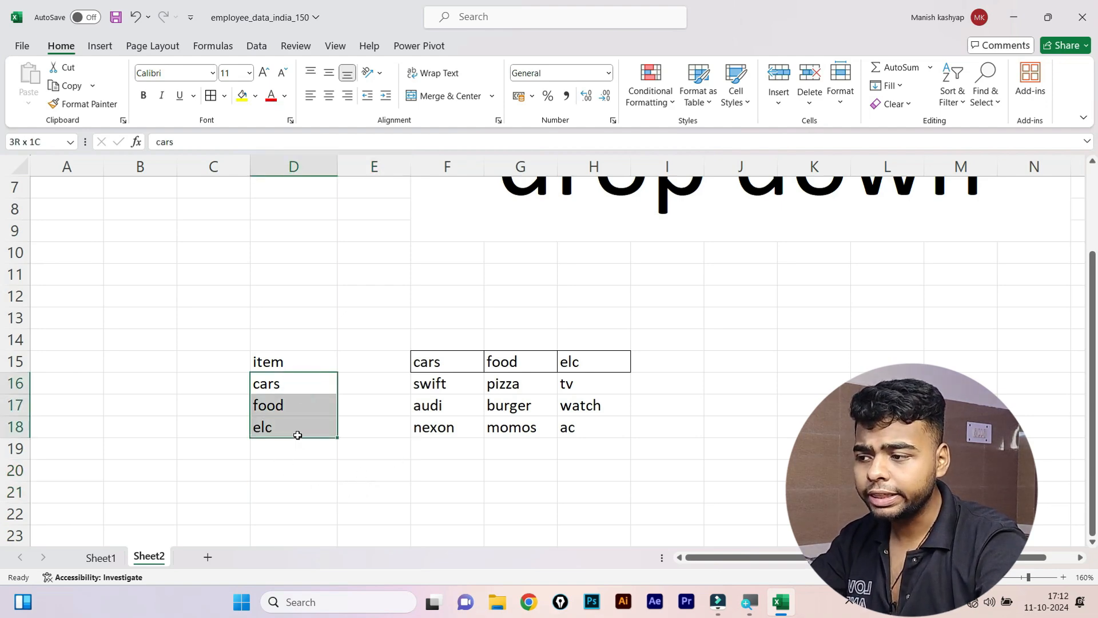
left_click(362, 504)
left_click(360, 493)
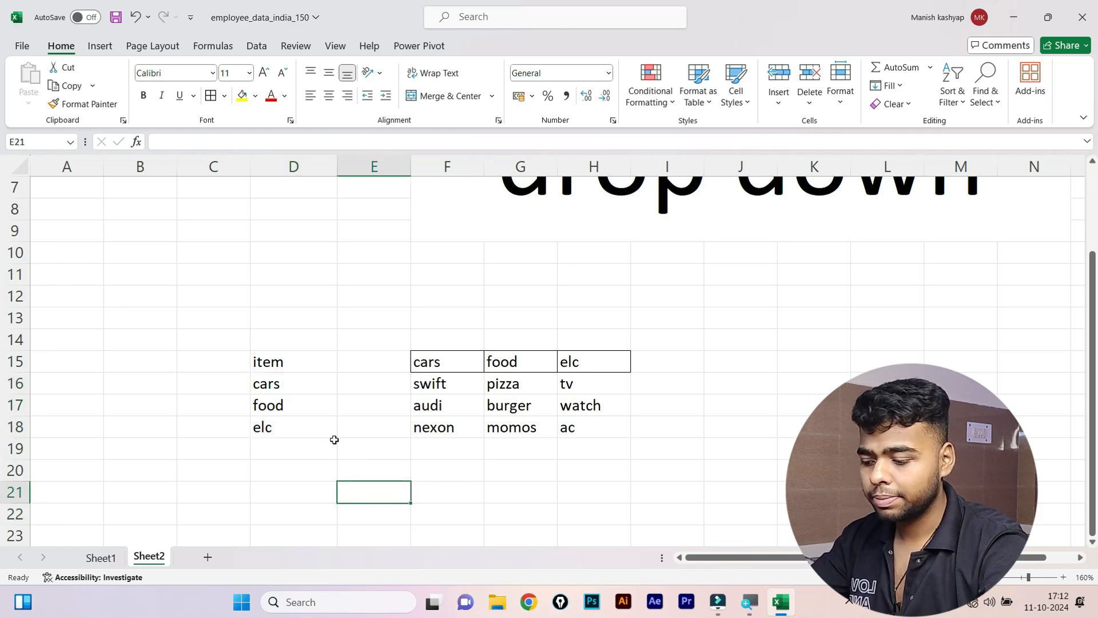
Copy the 'item' header from D15 into E21, then select E22.
left_click(295, 362)
key("ctrl+c")
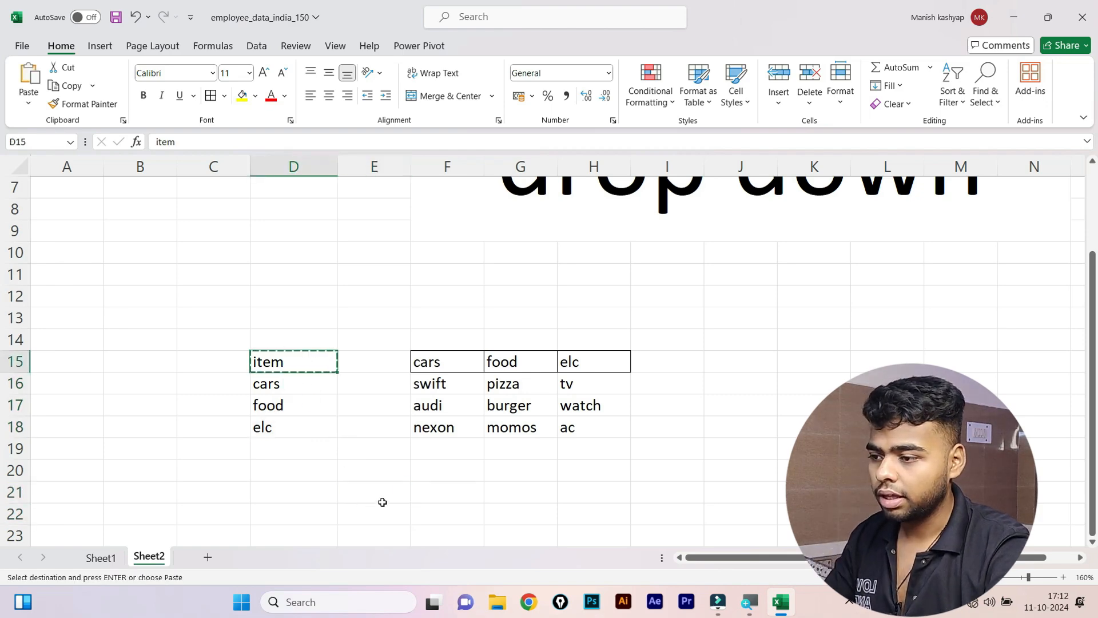
left_click(381, 499)
key("ctrl+v")
left_click(372, 512)
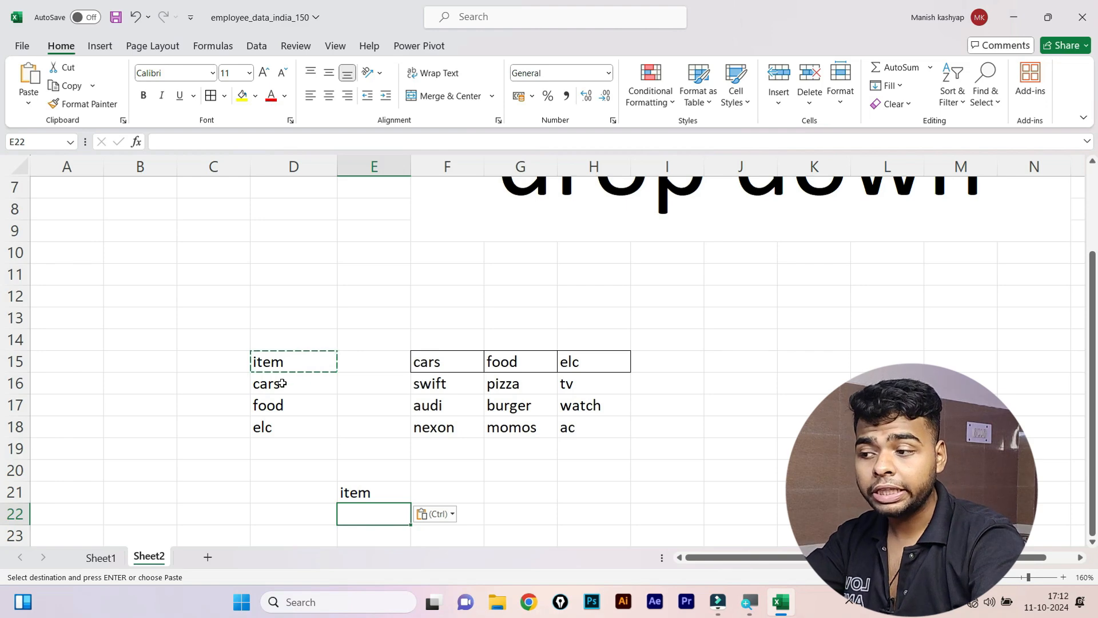
left_click_drag(282, 384, 282, 429)
left_click(363, 514)
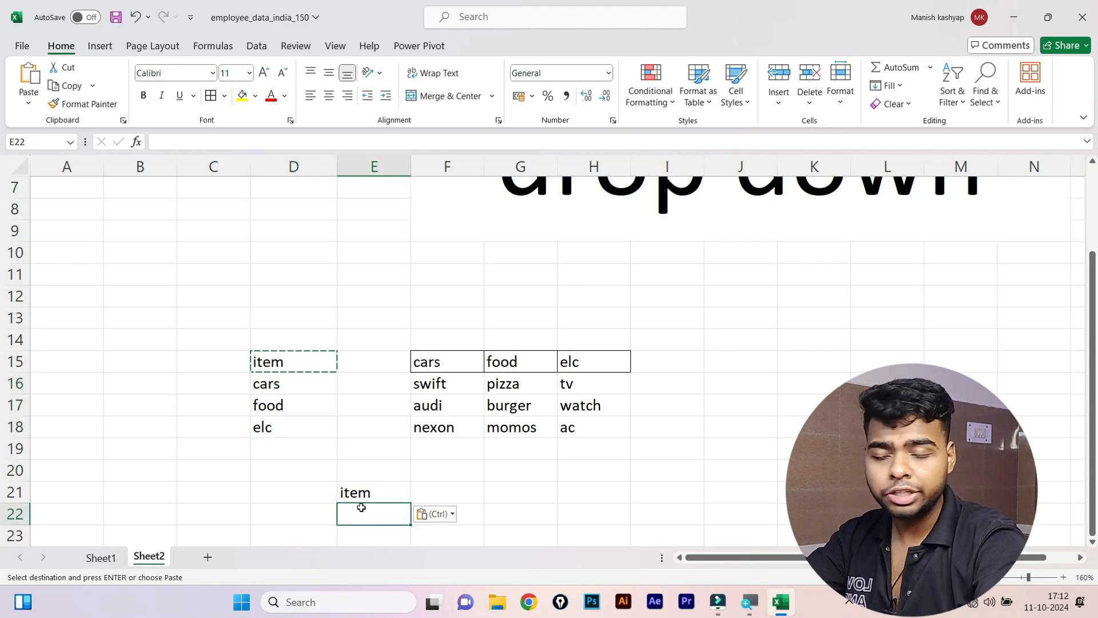
Give E22 a List data validation sourced from D16:D18 (cars, food, elc).
left_click(270, 49)
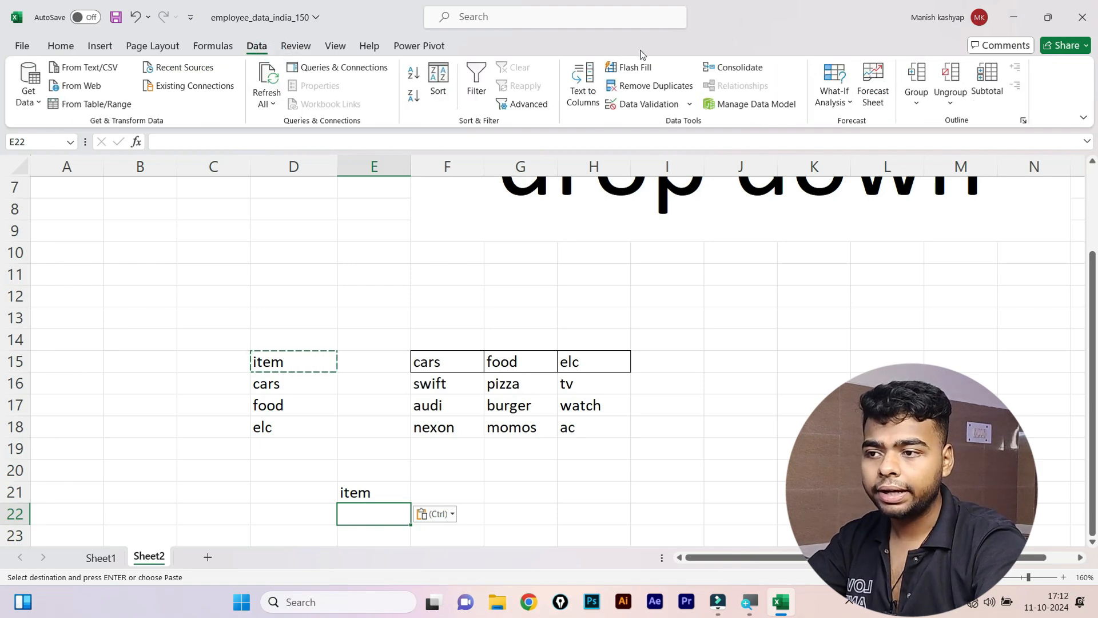
left_click(690, 104)
left_click(661, 120)
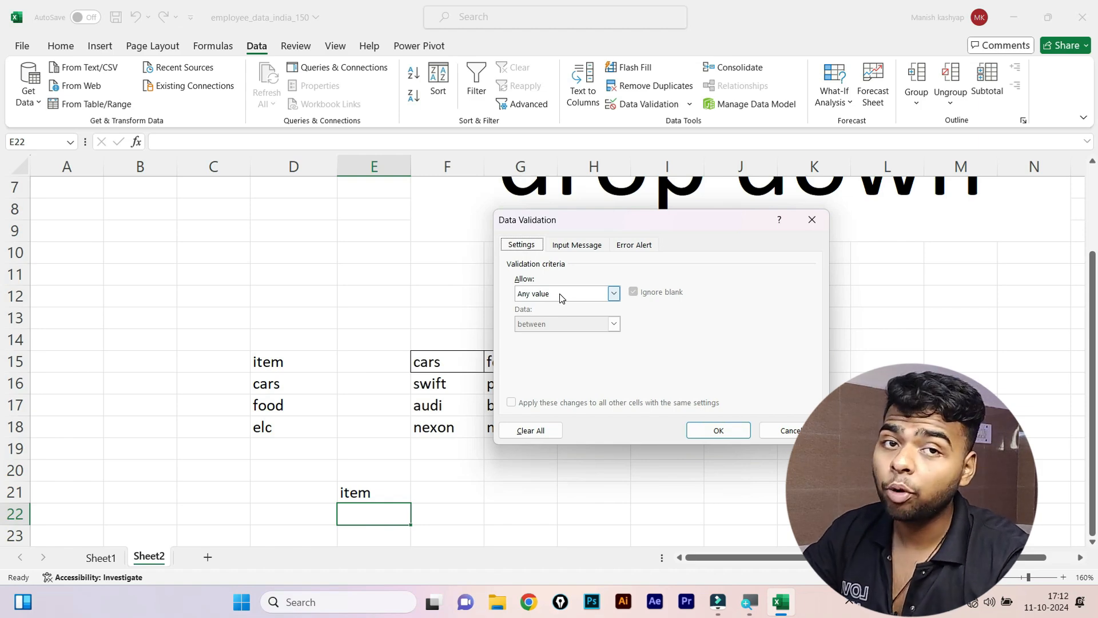
left_click(603, 298)
left_click(546, 338)
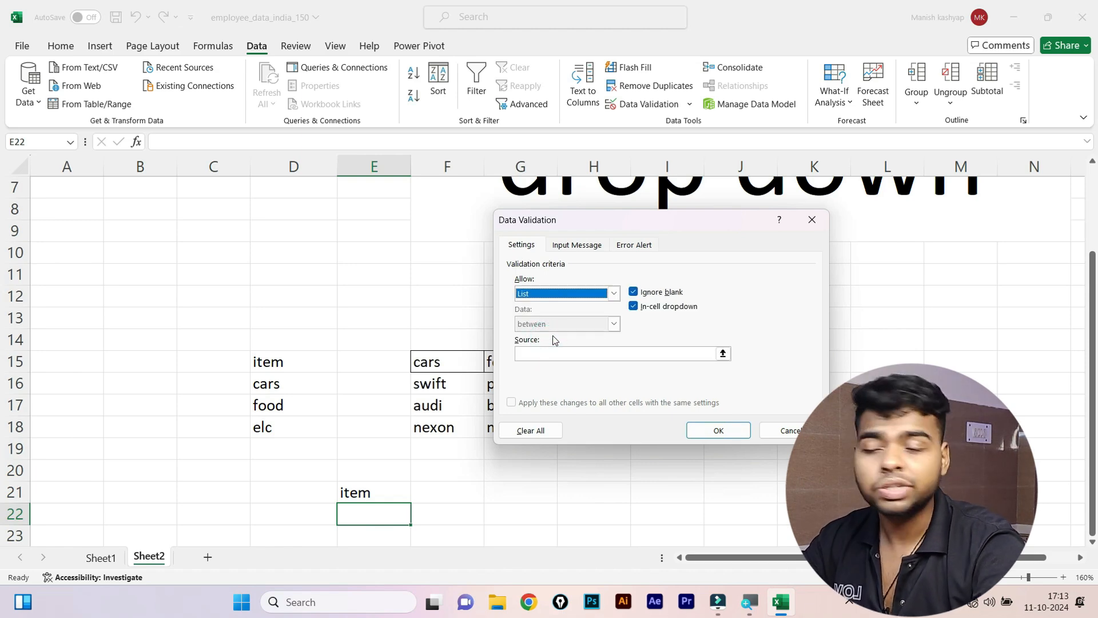
left_click(539, 352)
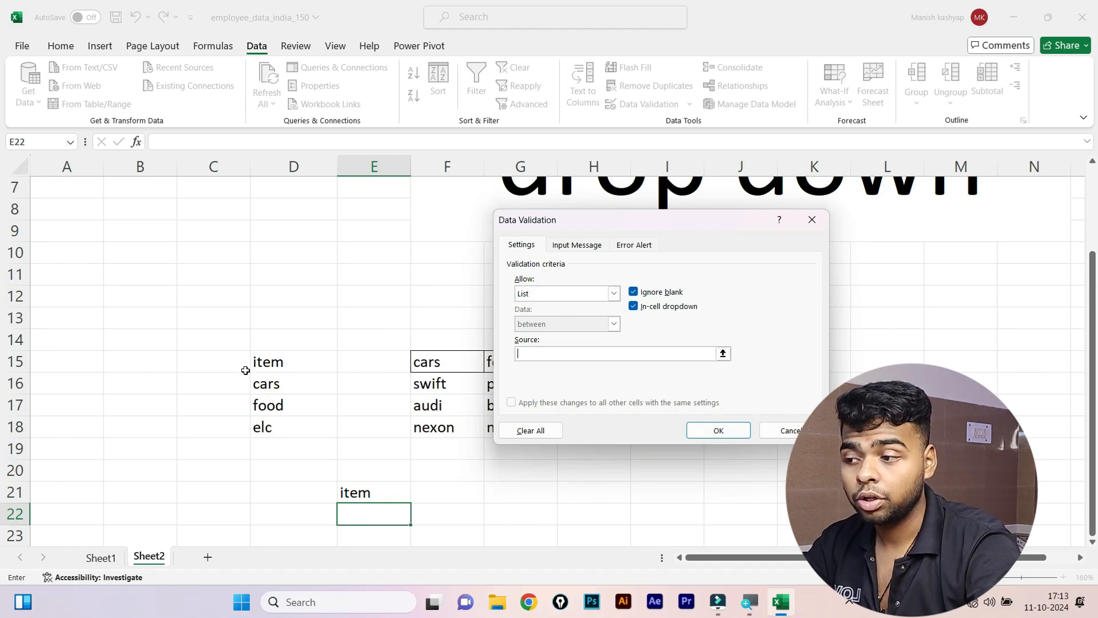
left_click_drag(265, 378, 266, 427)
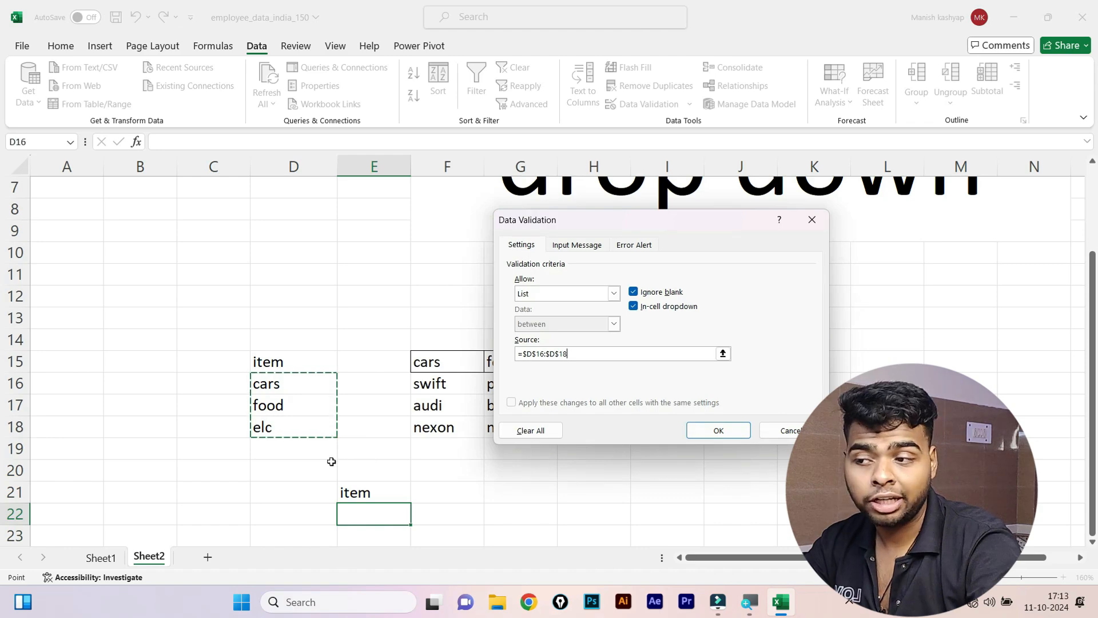
left_click(711, 430)
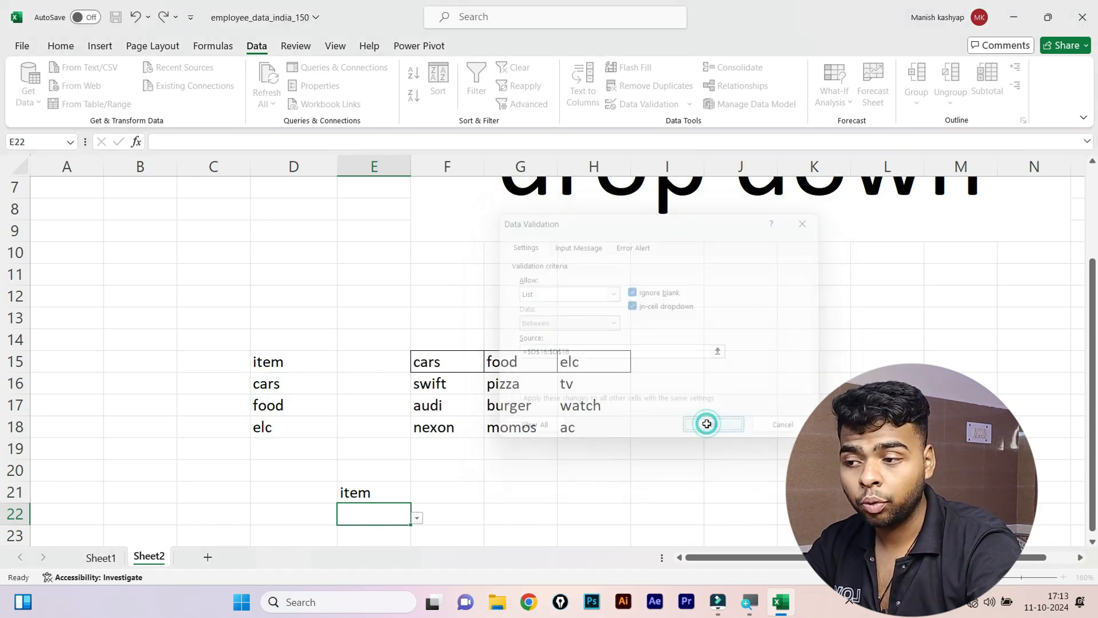
Pick cars, then food, from E22's dropdown and start typing 'under' in F21.
left_click(417, 518)
left_click(354, 535)
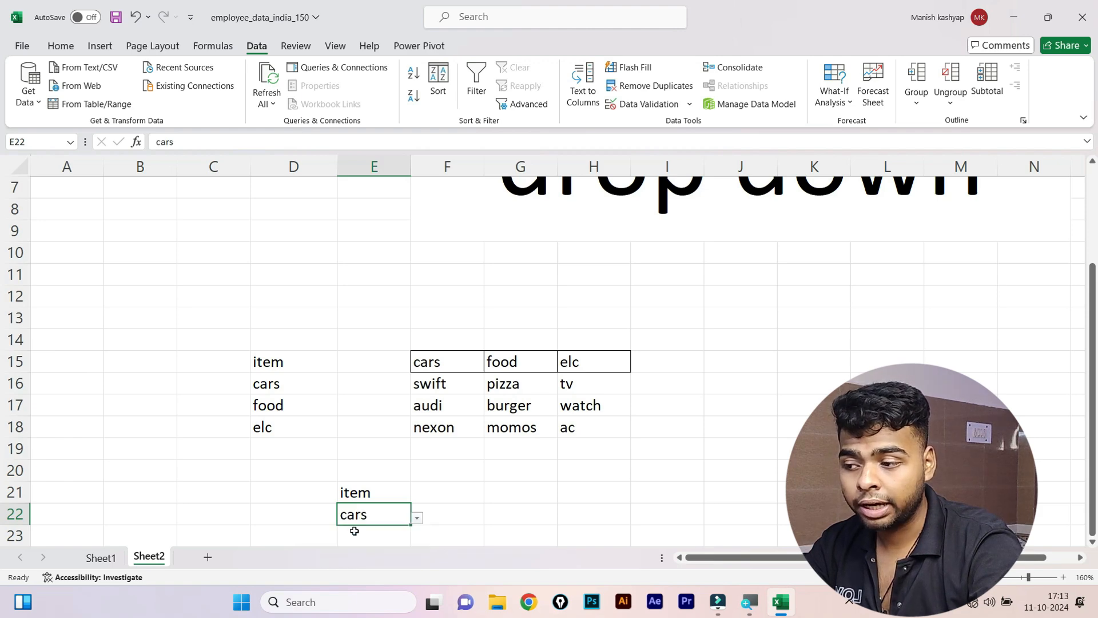
left_click(417, 517)
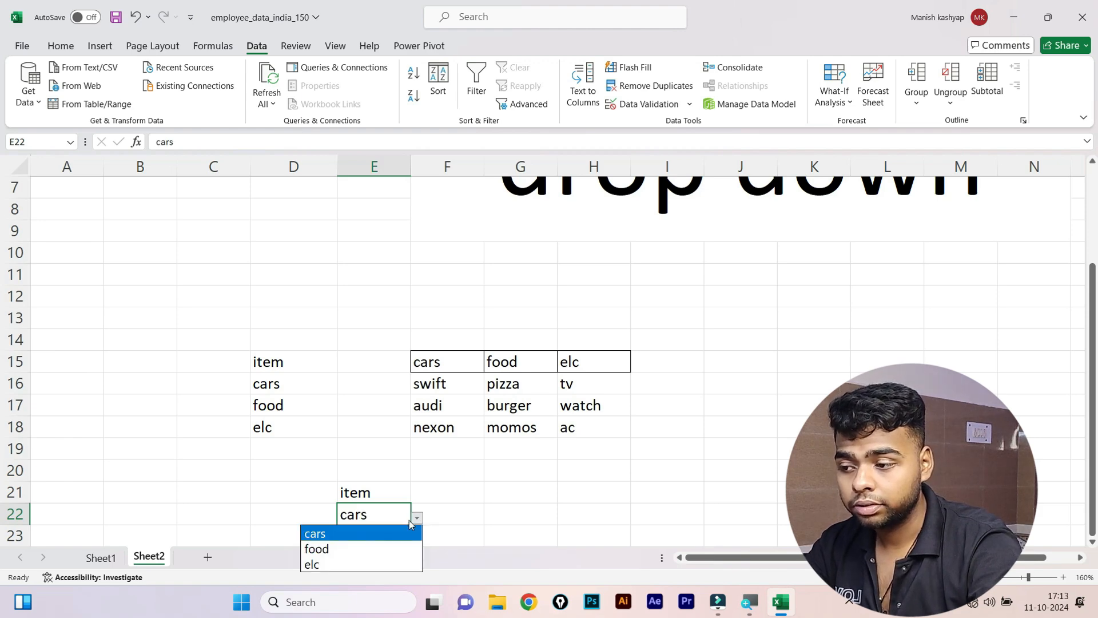
left_click(379, 548)
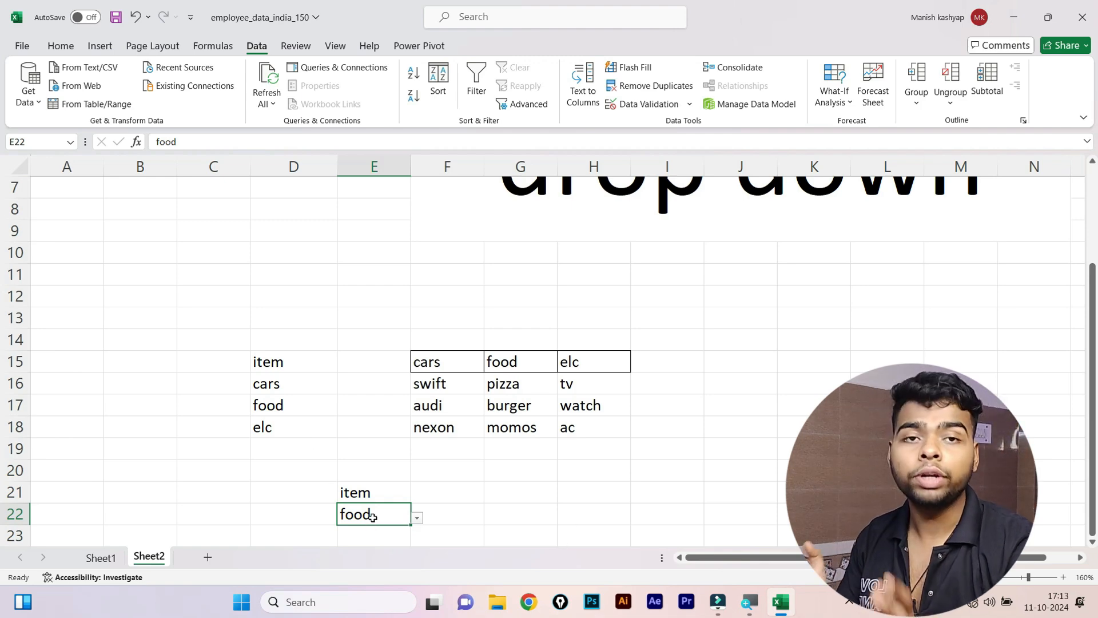
left_click(437, 491)
type("under")
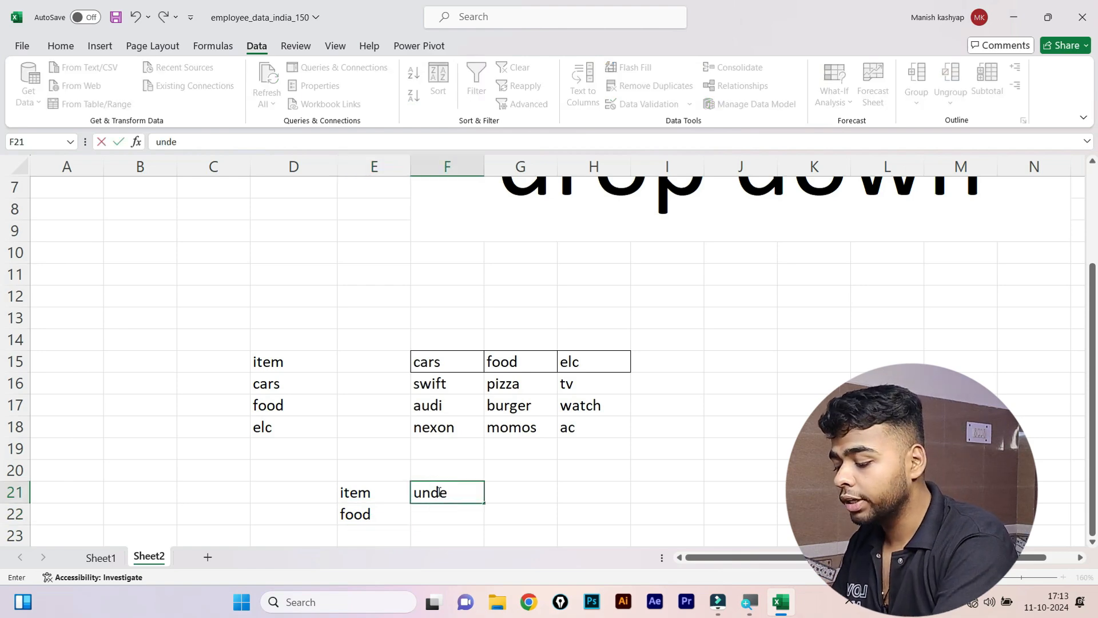
left_click(433, 514)
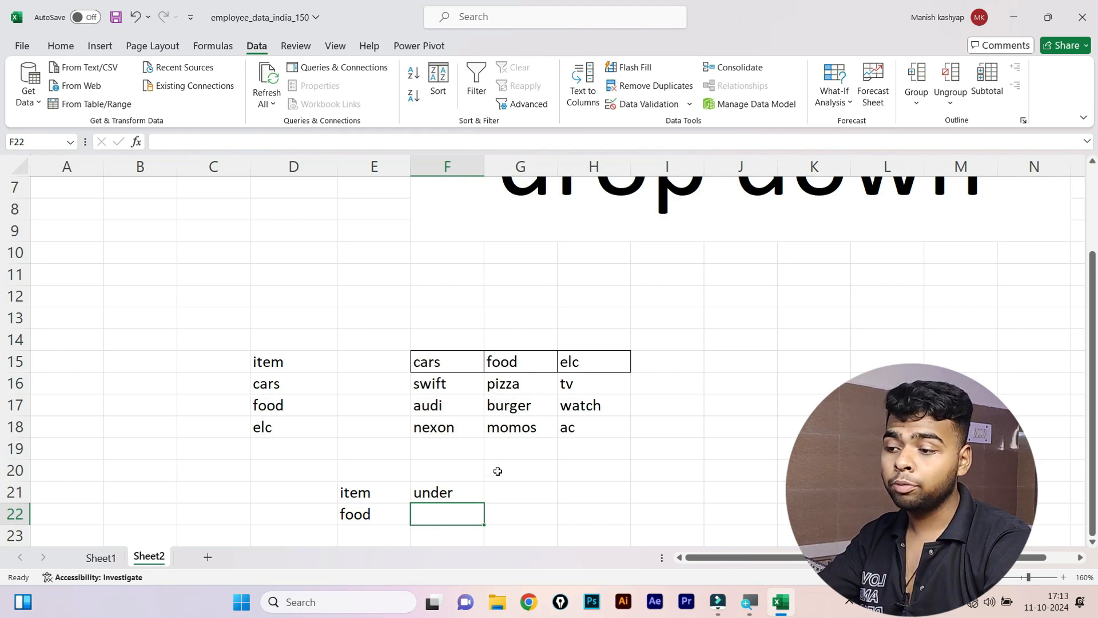
left_click(369, 513)
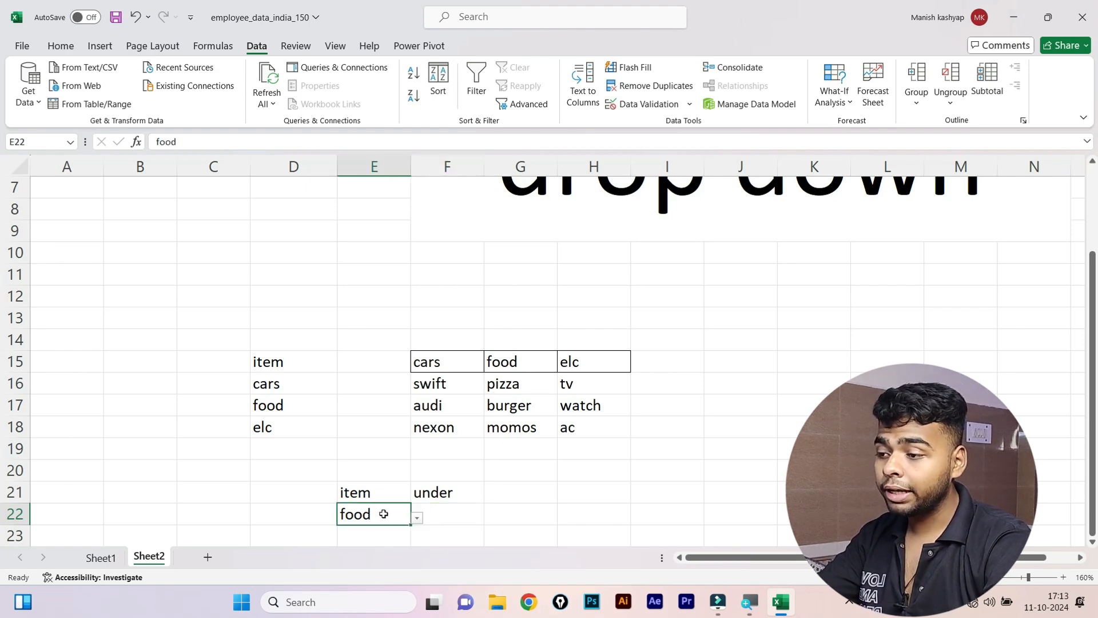
left_click(455, 506)
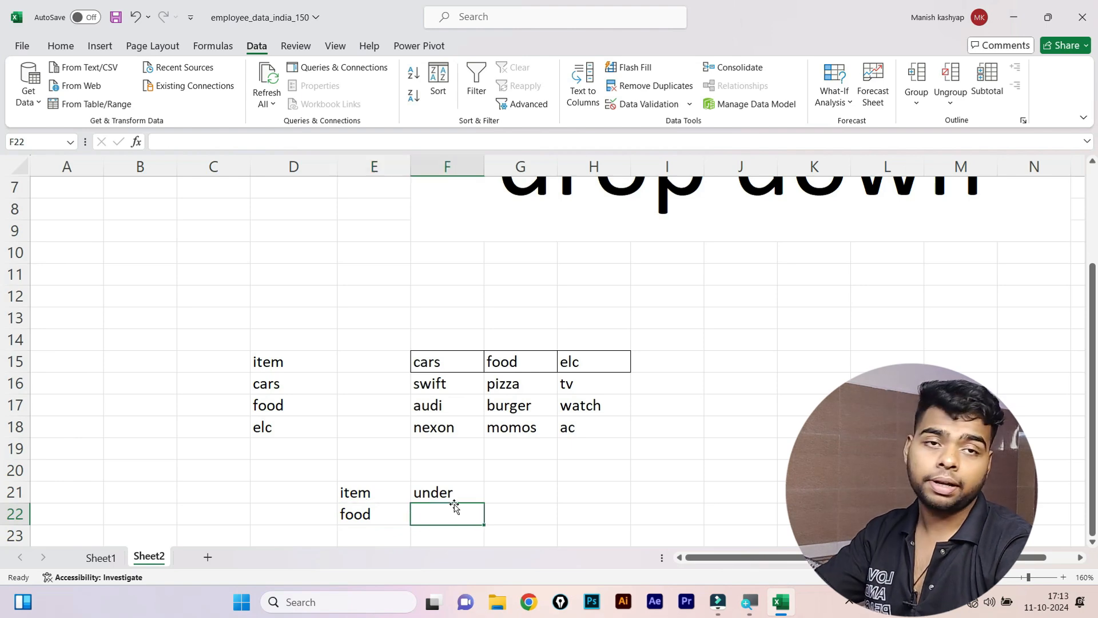
left_click(362, 513)
left_click(464, 517)
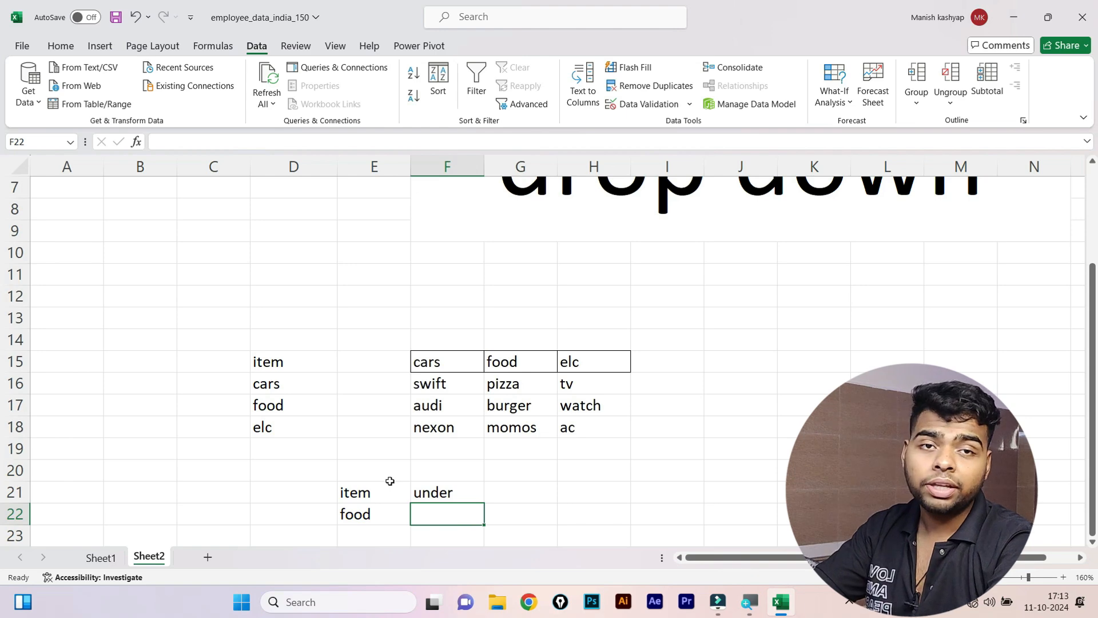
Name the swift–nexon cells F16:F18 'cars' via the Name Box.
left_click_drag(424, 382, 425, 410)
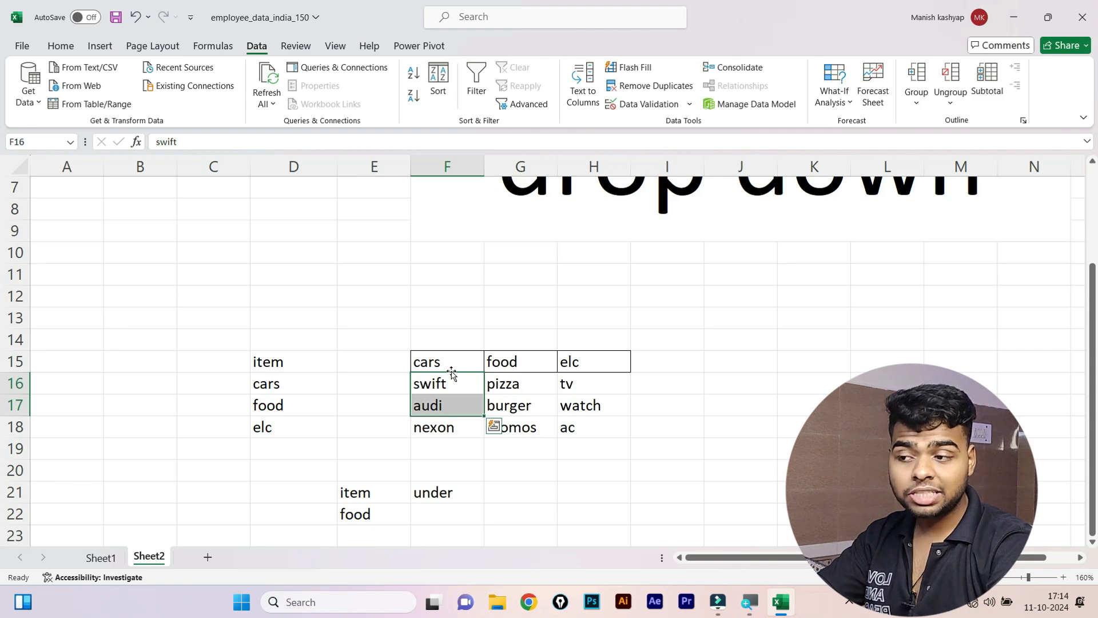
left_click_drag(441, 384, 436, 425)
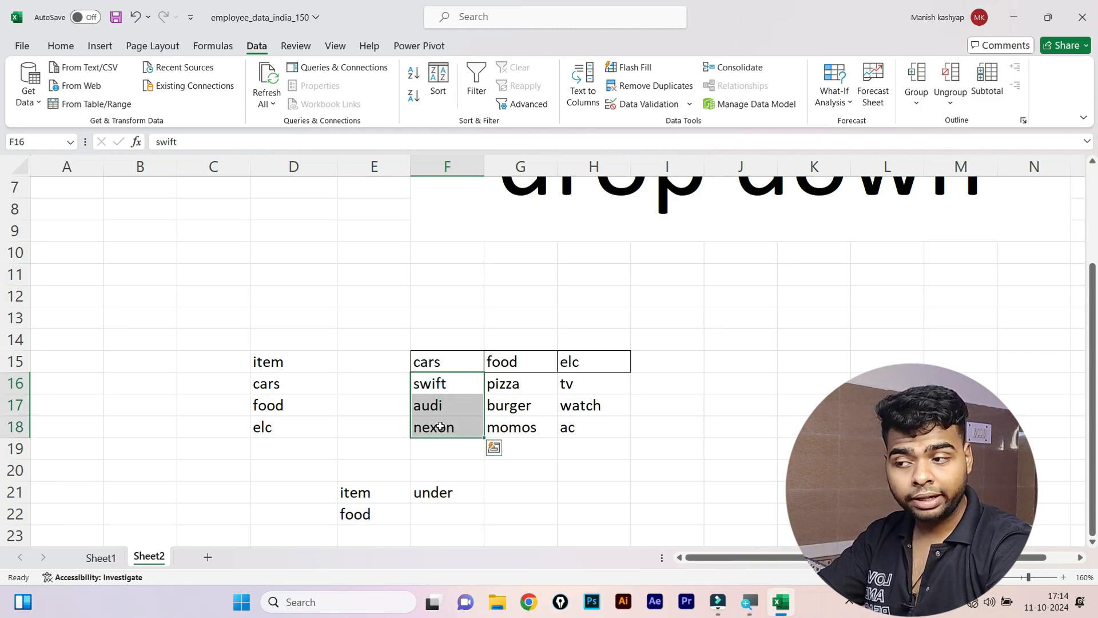
left_click(45, 143)
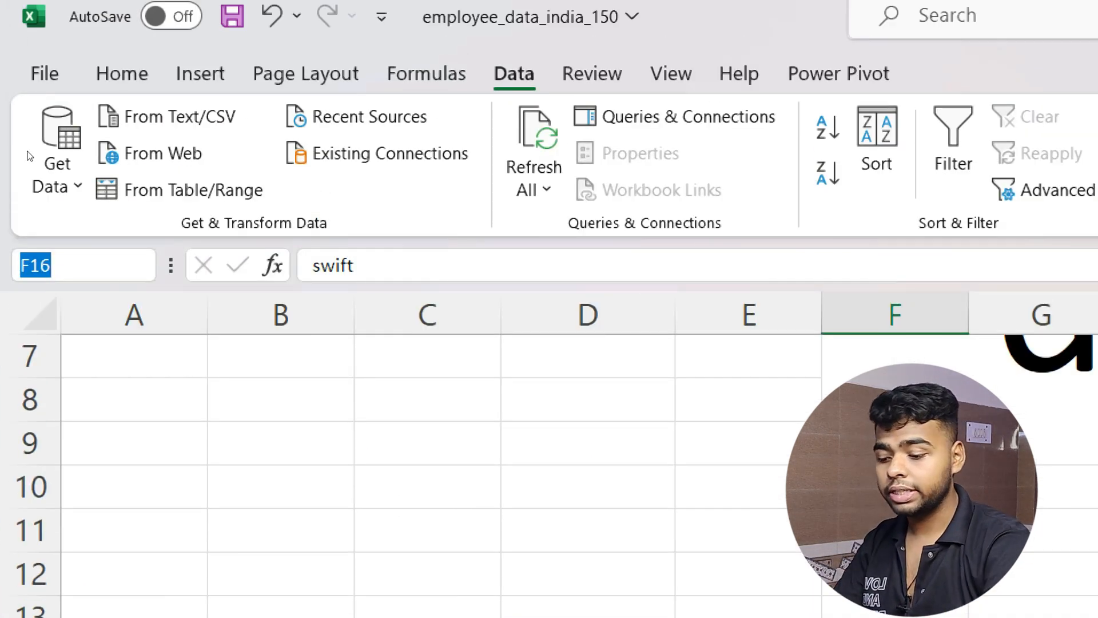
key("BackSpace")
type("car")
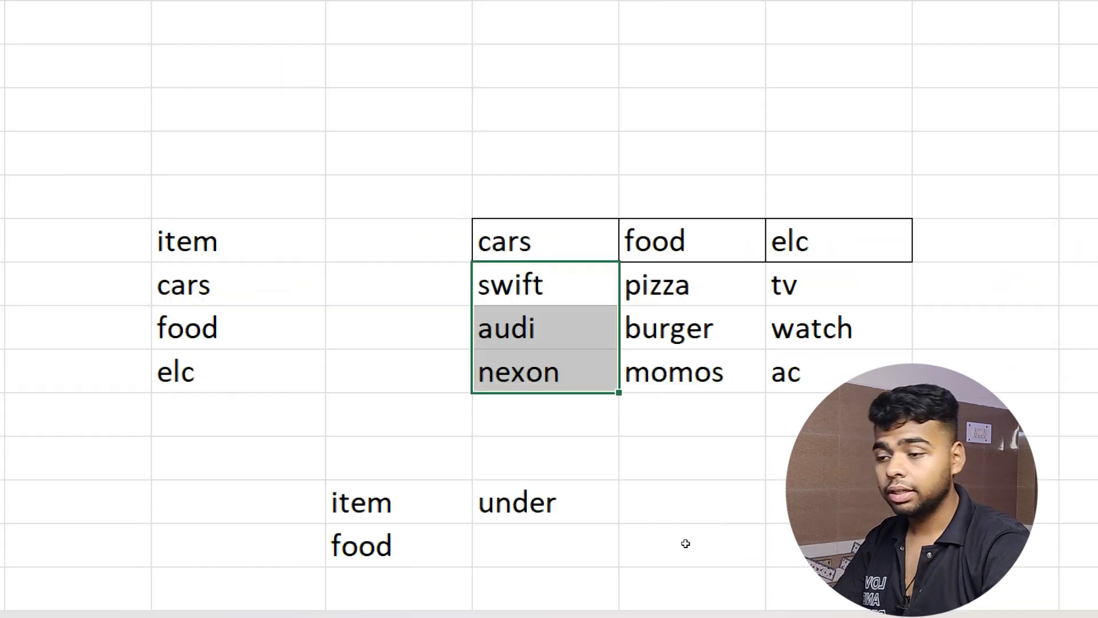
type("s")
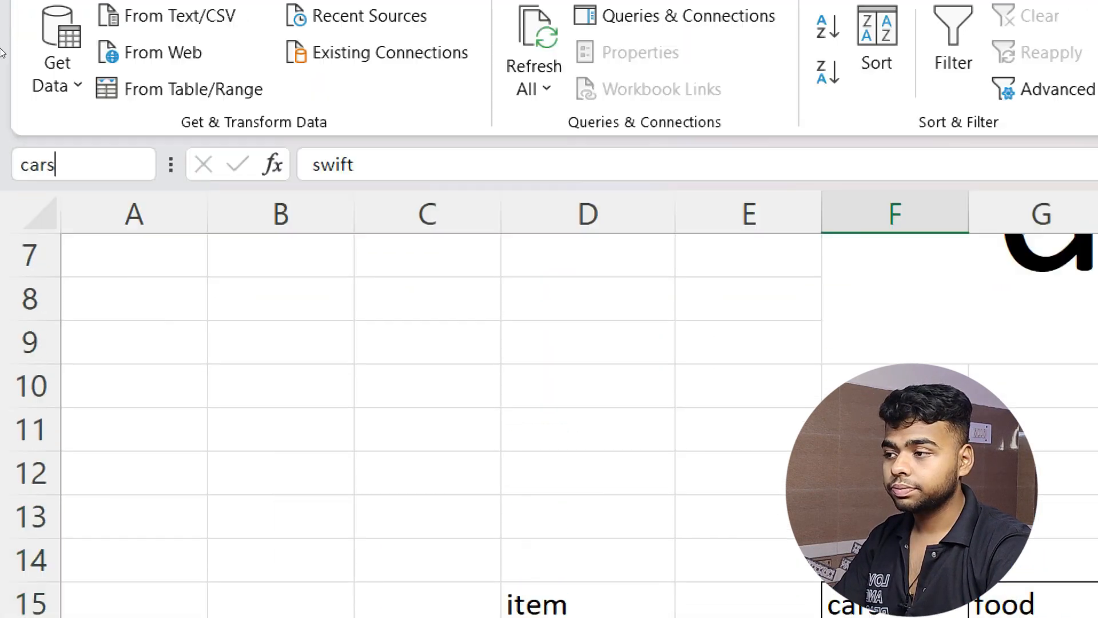
key("Return")
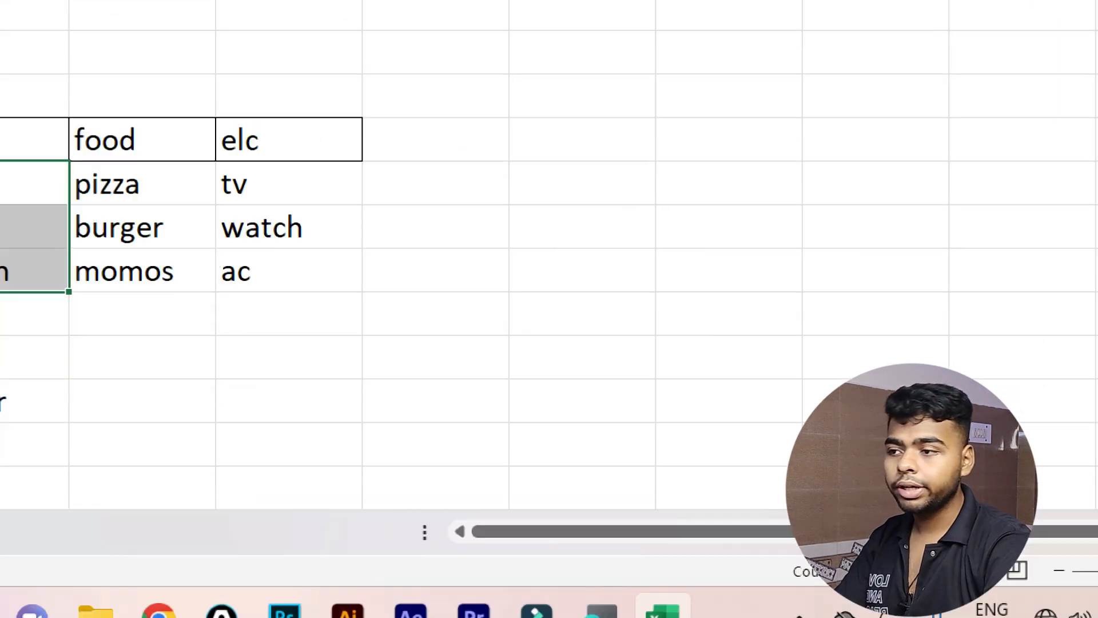
Name the pizza–momos cells 'food'.
key("Right")
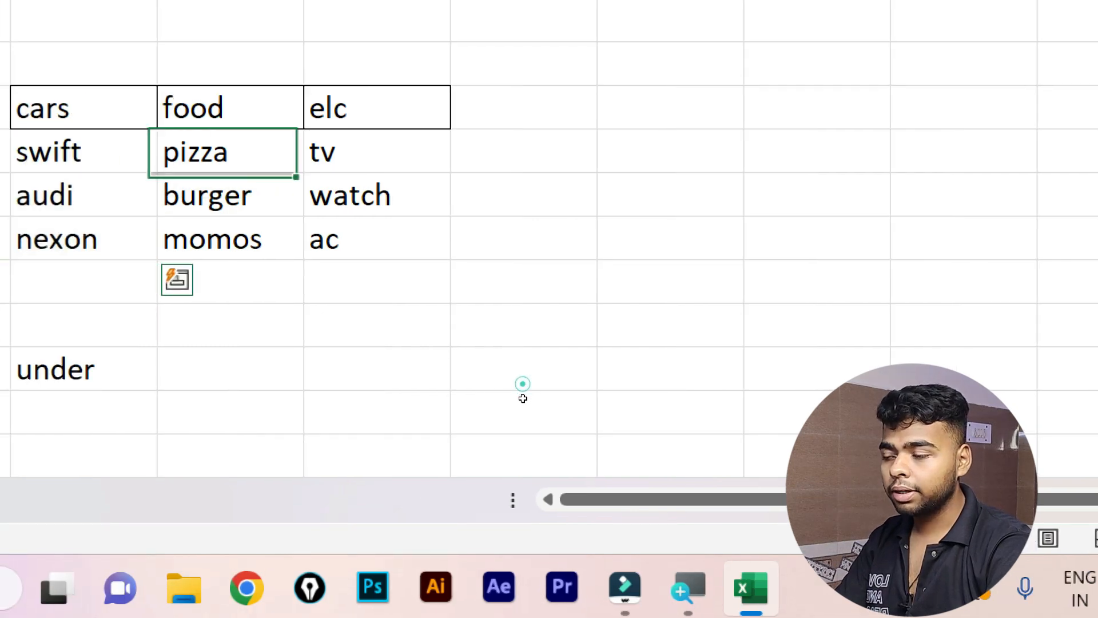
key("shift+Down")
key("shift+Down")
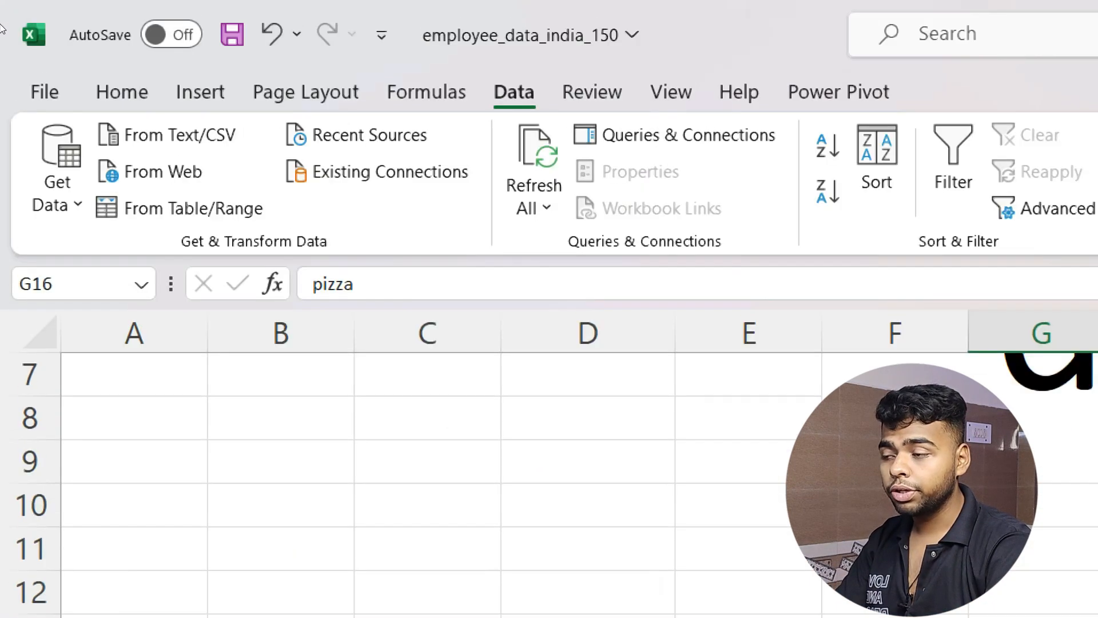
left_click(76, 281)
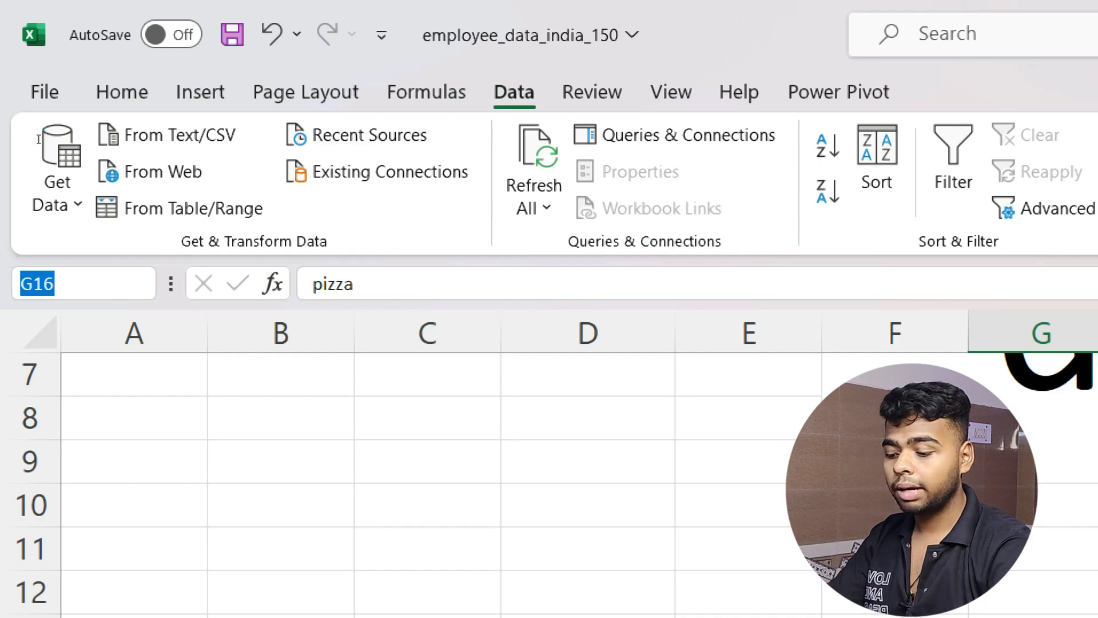
type("food")
key("Return")
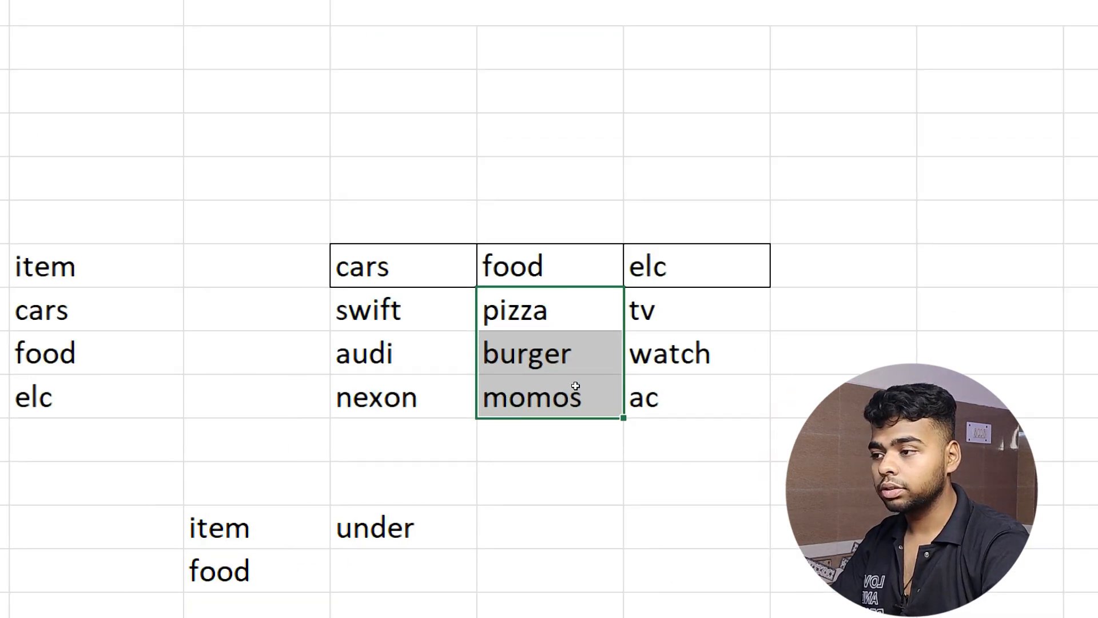
Name the tv–ac cells 'elc', then select the empty cell below 'under'.
left_click_drag(283, 315, 284, 382)
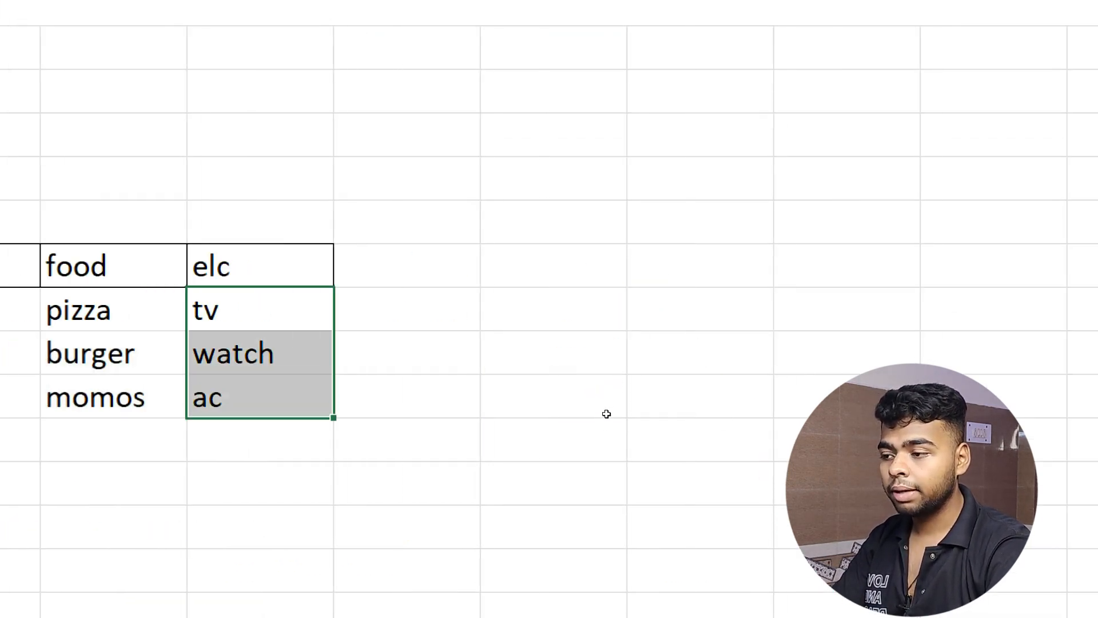
left_click(61, 280)
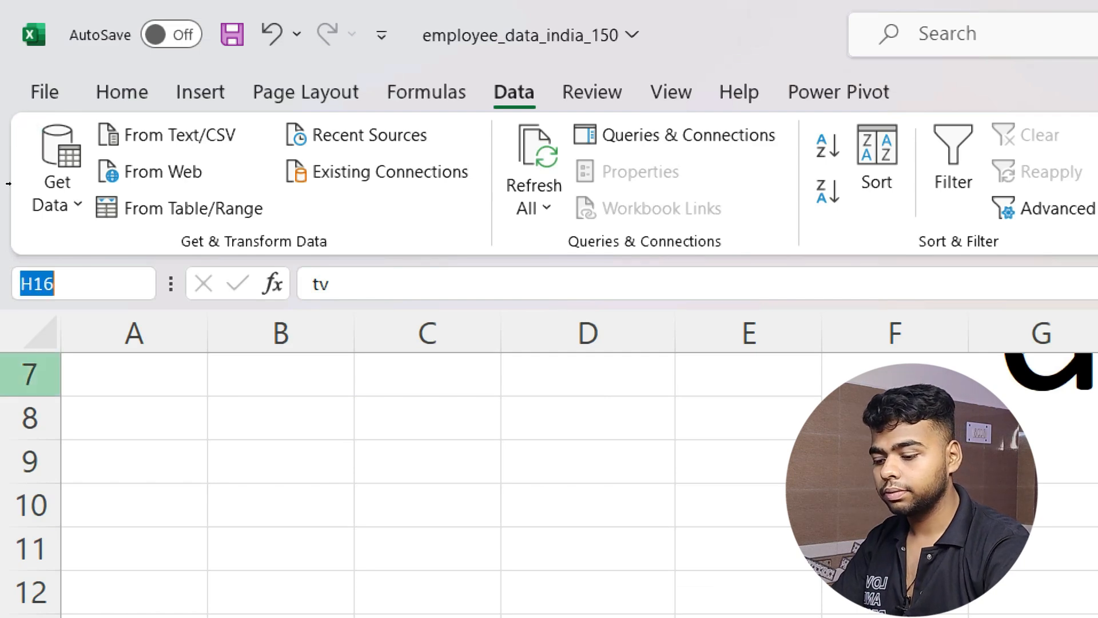
type("elc")
key("Return")
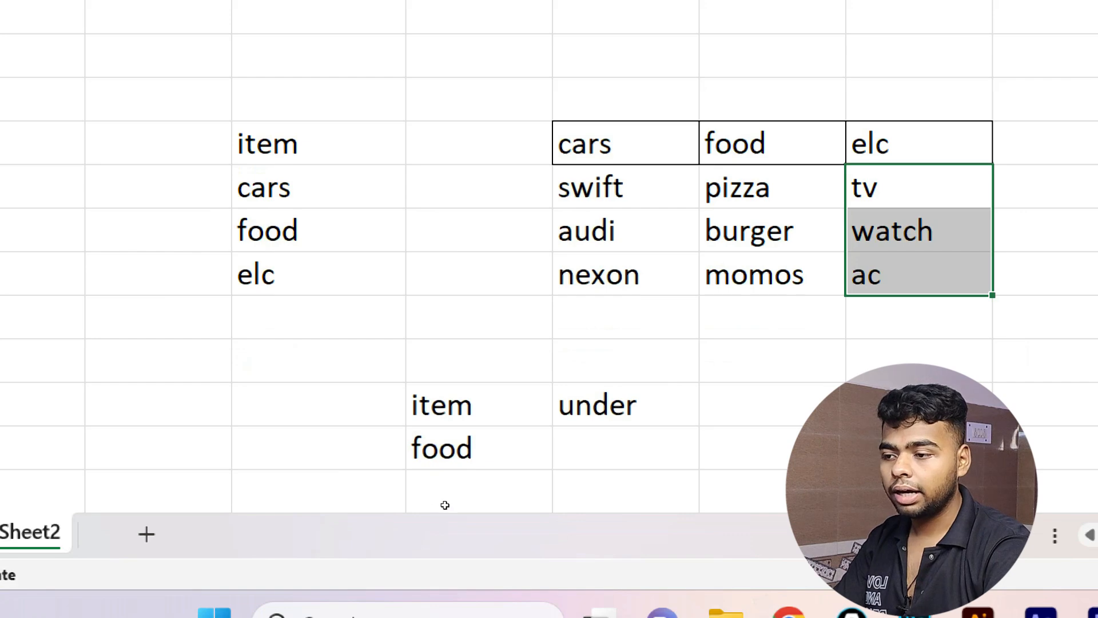
left_click(625, 451)
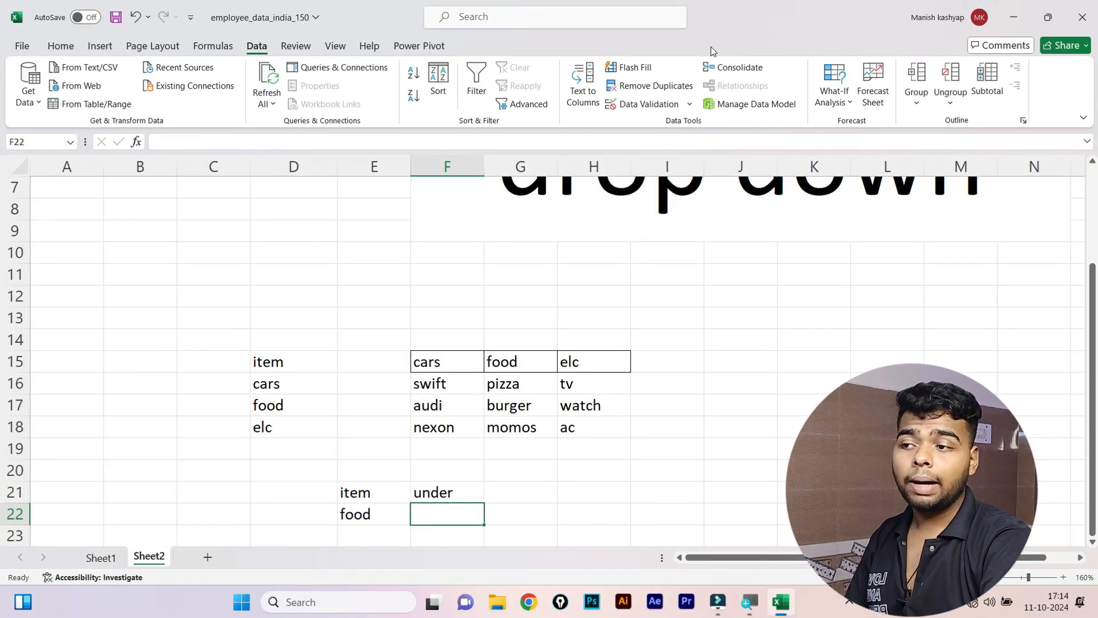
Give F22 a List data validation with source =indirect($E$22).
left_click(664, 109)
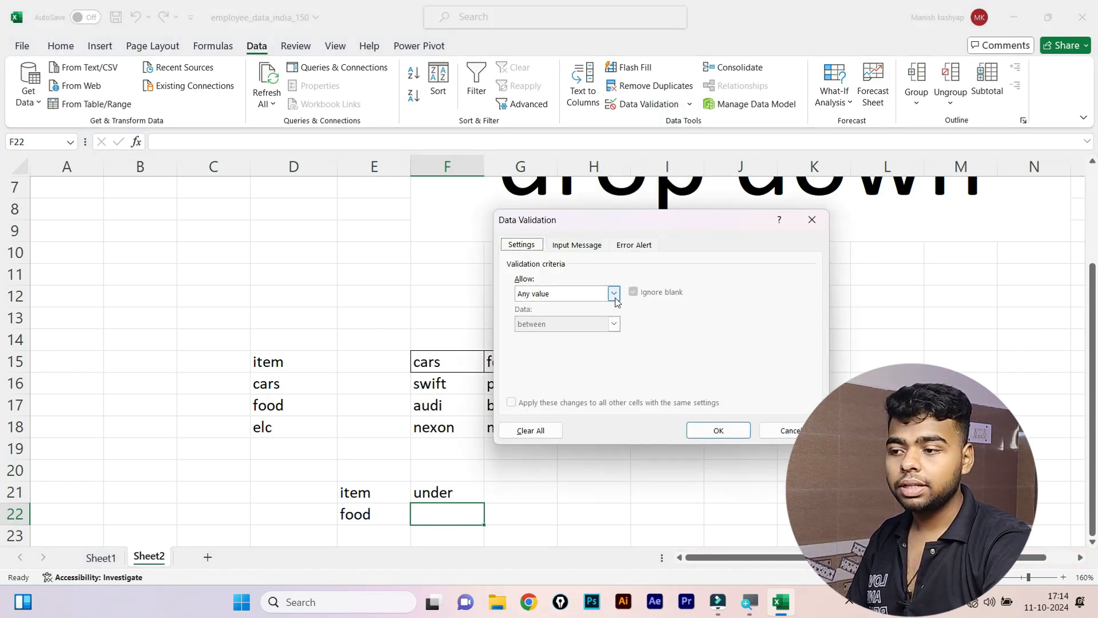
left_click(615, 298)
left_click(525, 332)
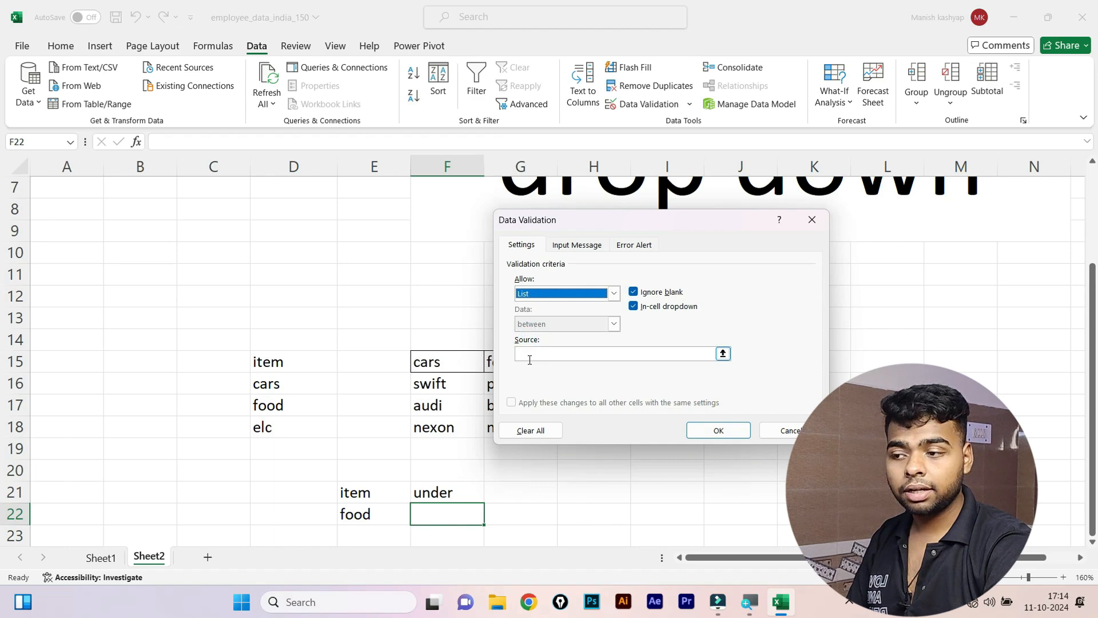
left_click(530, 360)
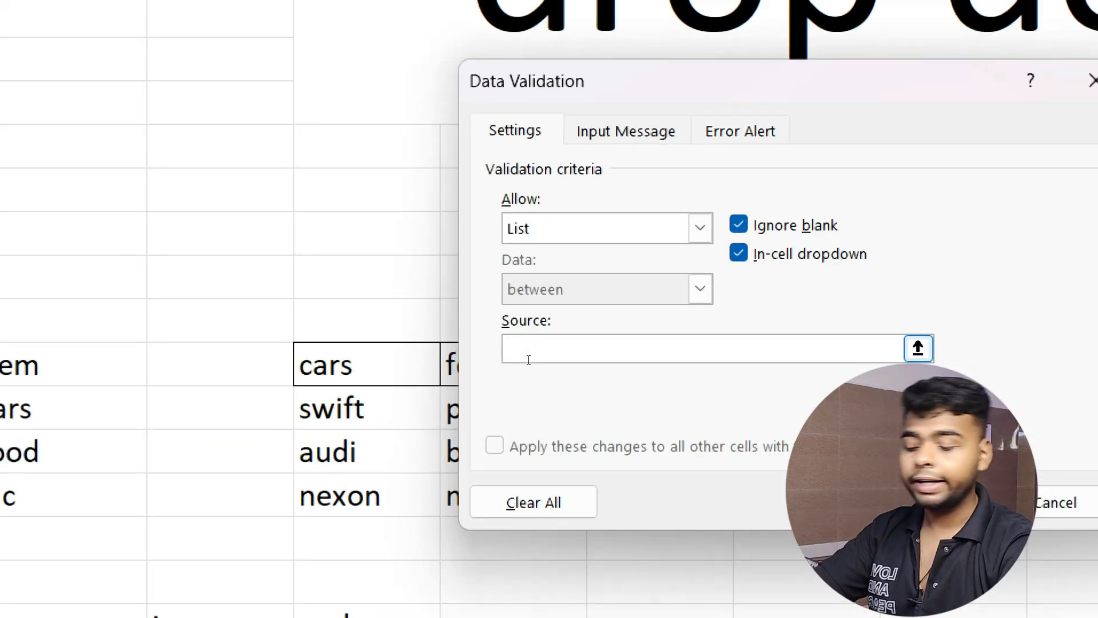
type("=indire")
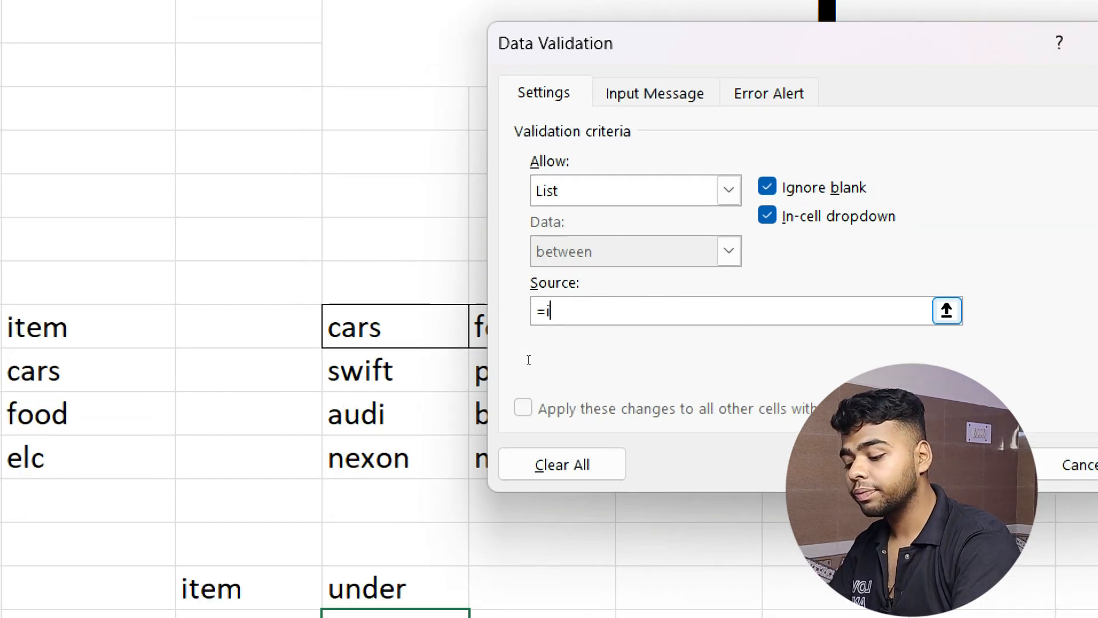
type("ct")
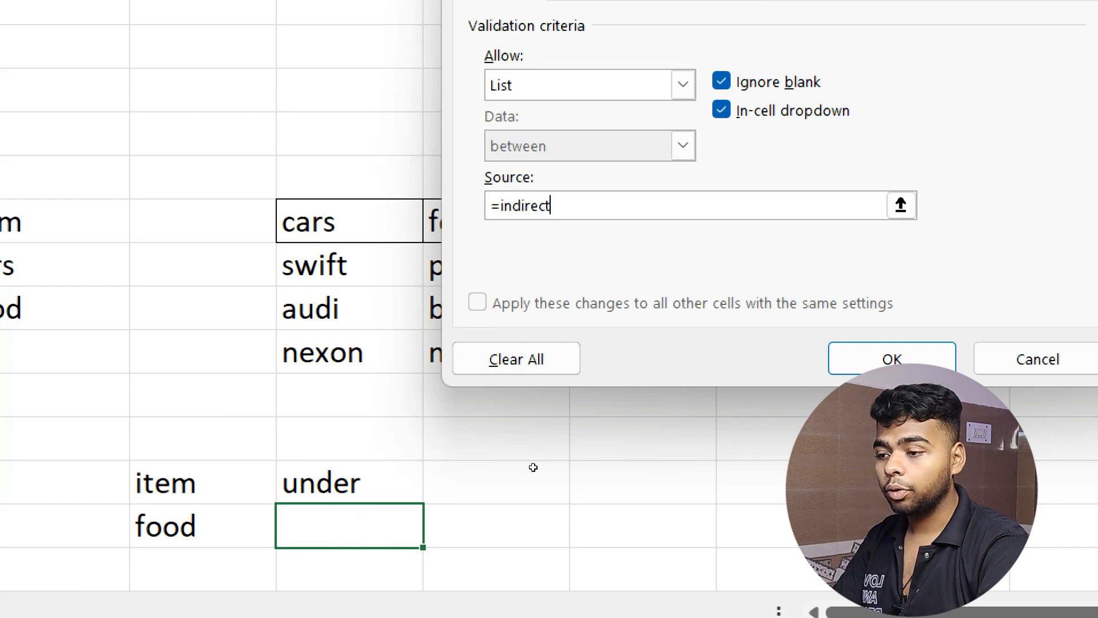
type("(")
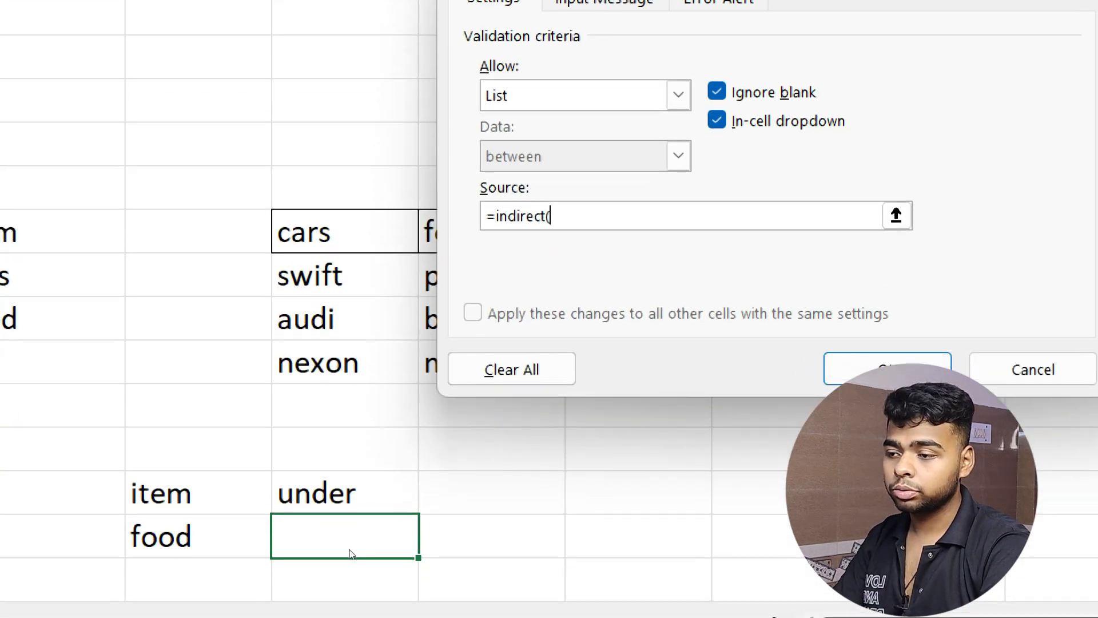
key("Left")
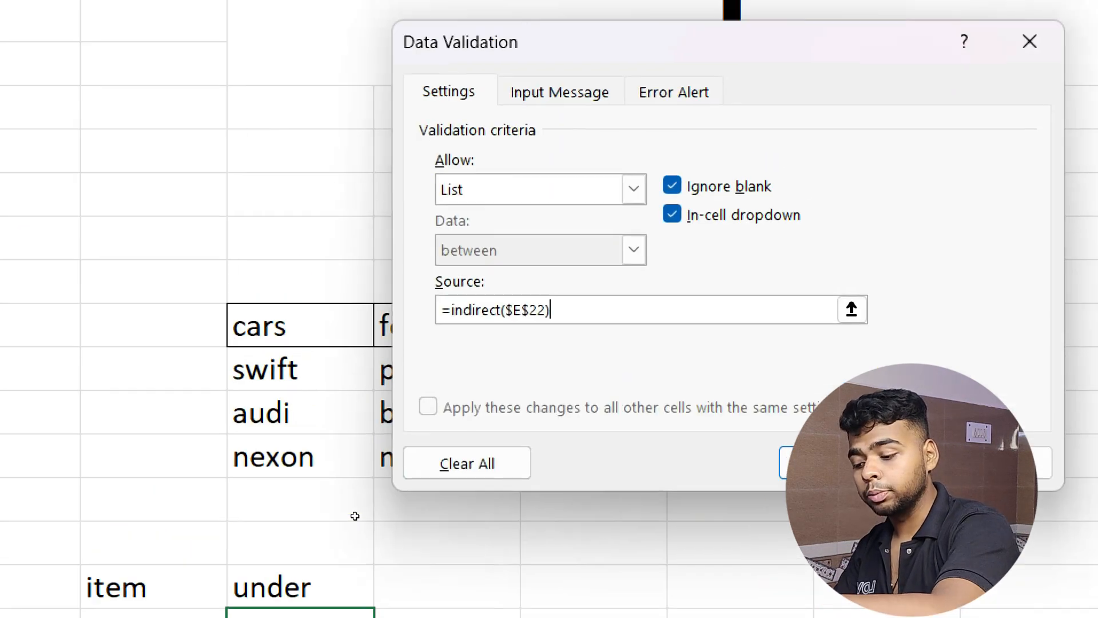
type(")")
key("Return")
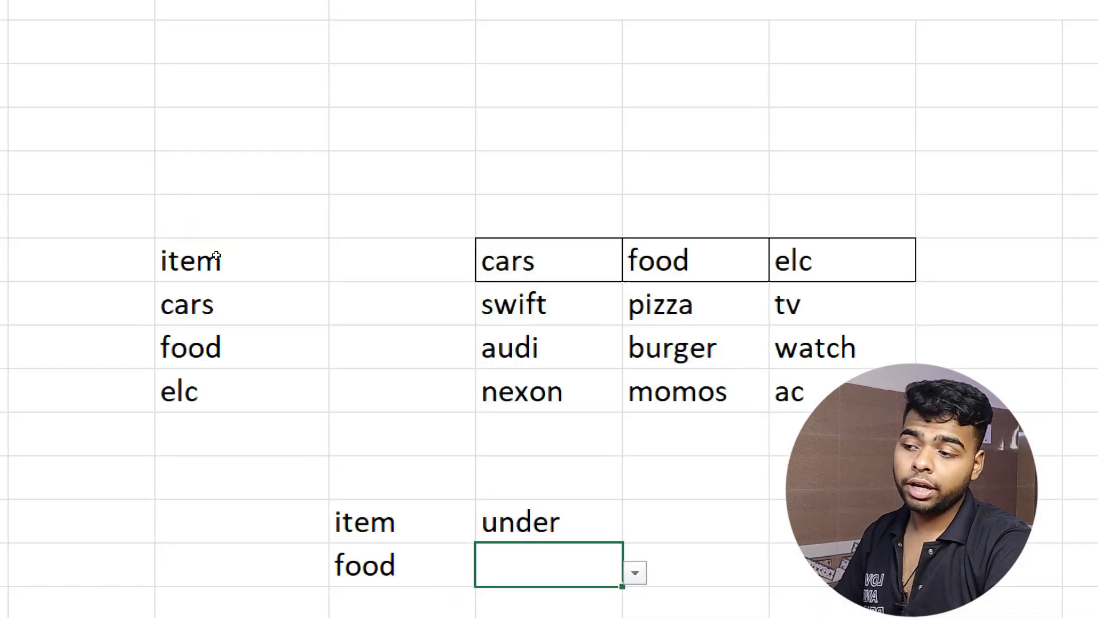
Choose momos from the food options in the dependent dropdown cell F22.
key("Left")
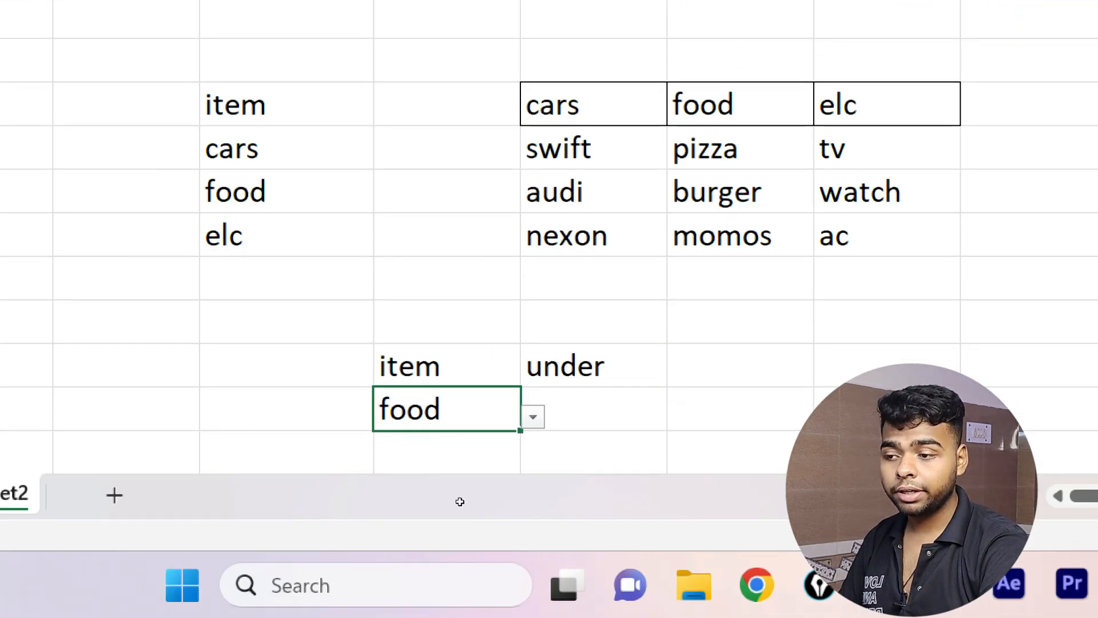
key("Right")
key("Up")
key("Down")
key("alt+Down")
key("Down")
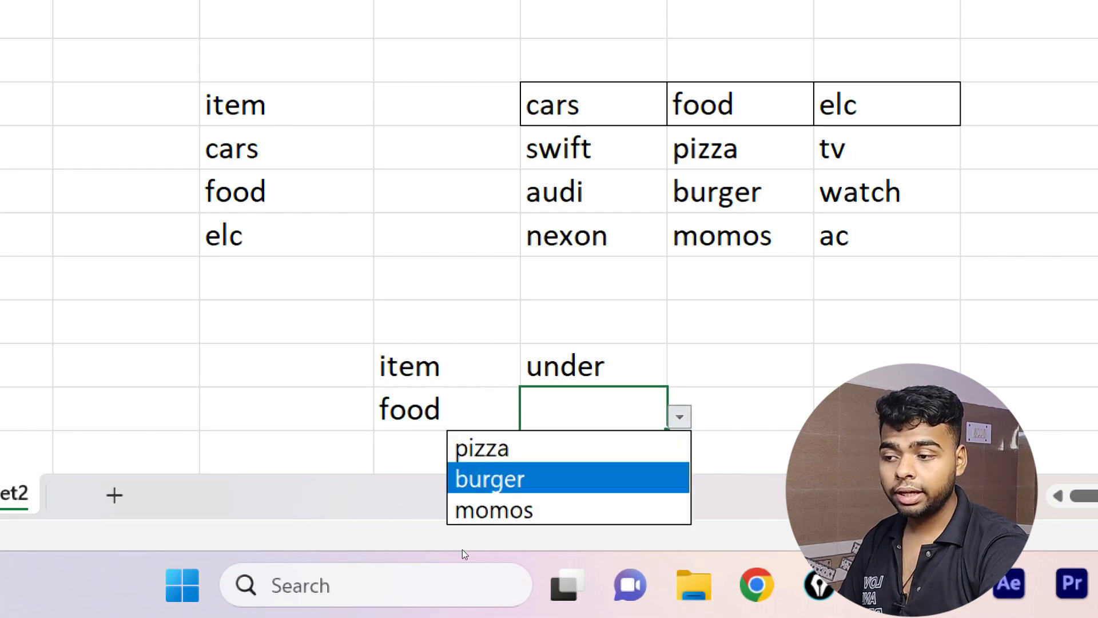
key("Down")
key("Return")
Switch item cell E22 to cars and pick audi in F22.
key("Left")
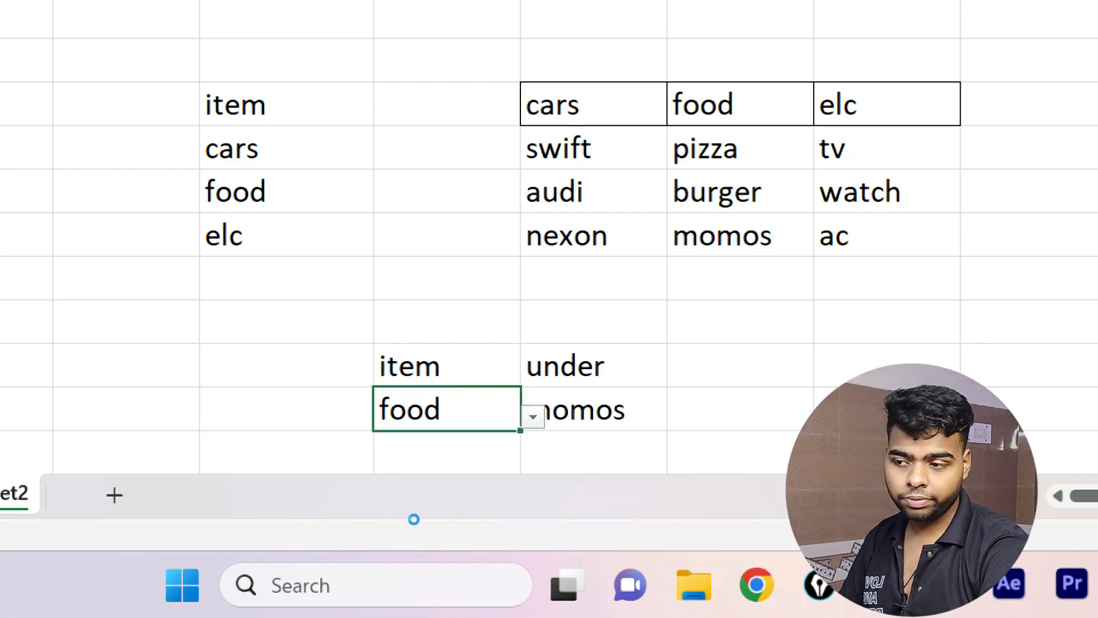
key("alt+Down")
key("Up")
key("Return")
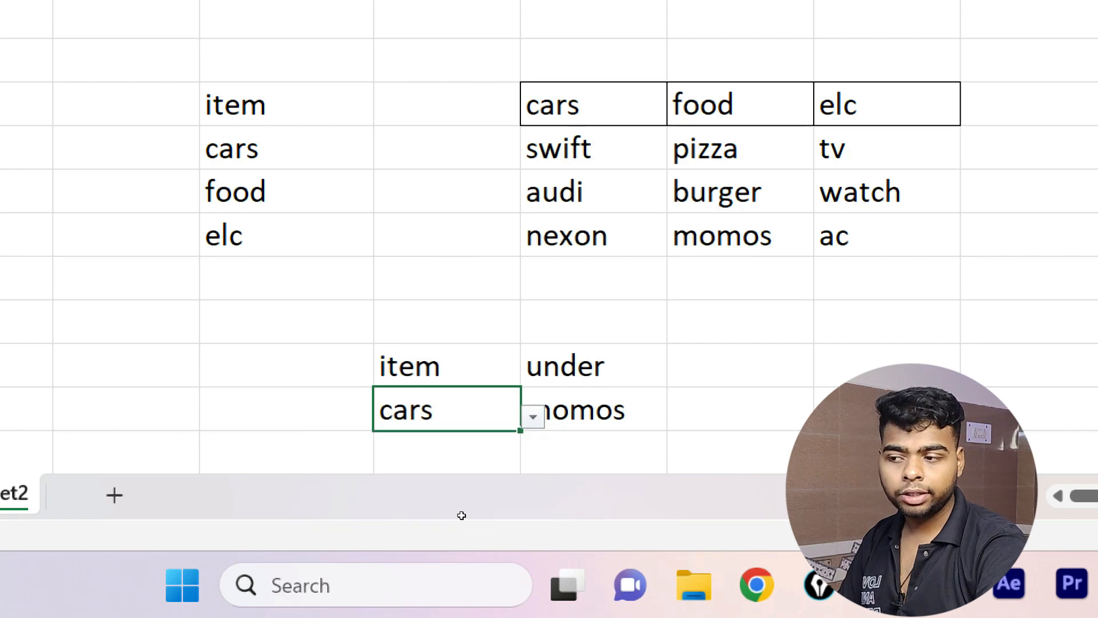
key("Right")
key("alt+Down")
key("Down")
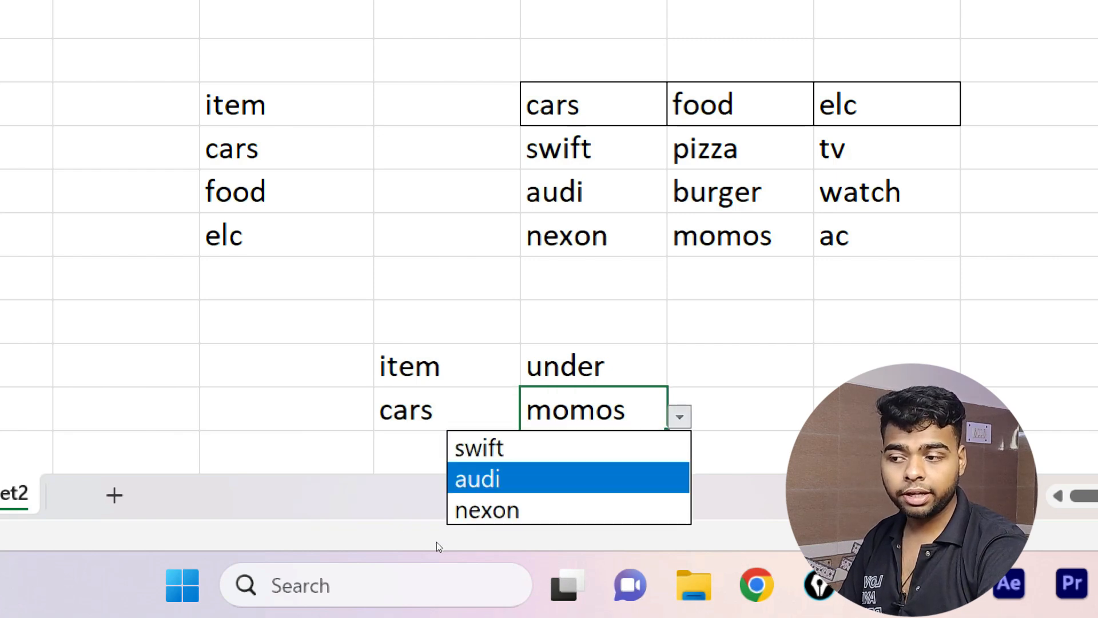
key("Return")
Set E22 back to food and preview the food list in F22.
key("Left")
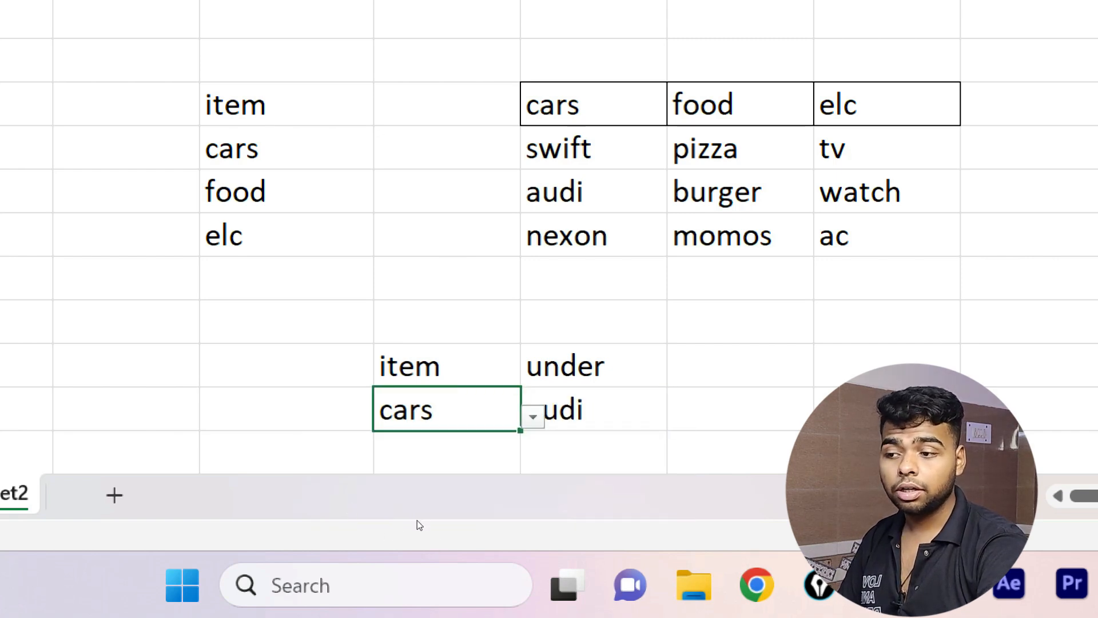
key("alt+Down")
key("Down")
key("Down")
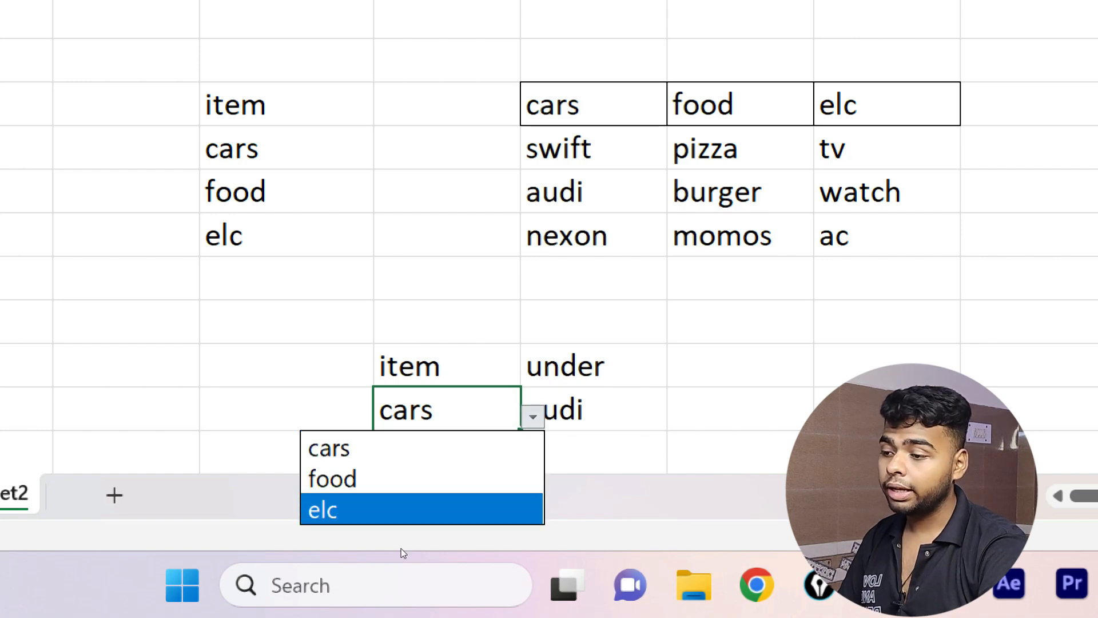
key("Up")
key("Return")
key("Right")
key("alt+Down")
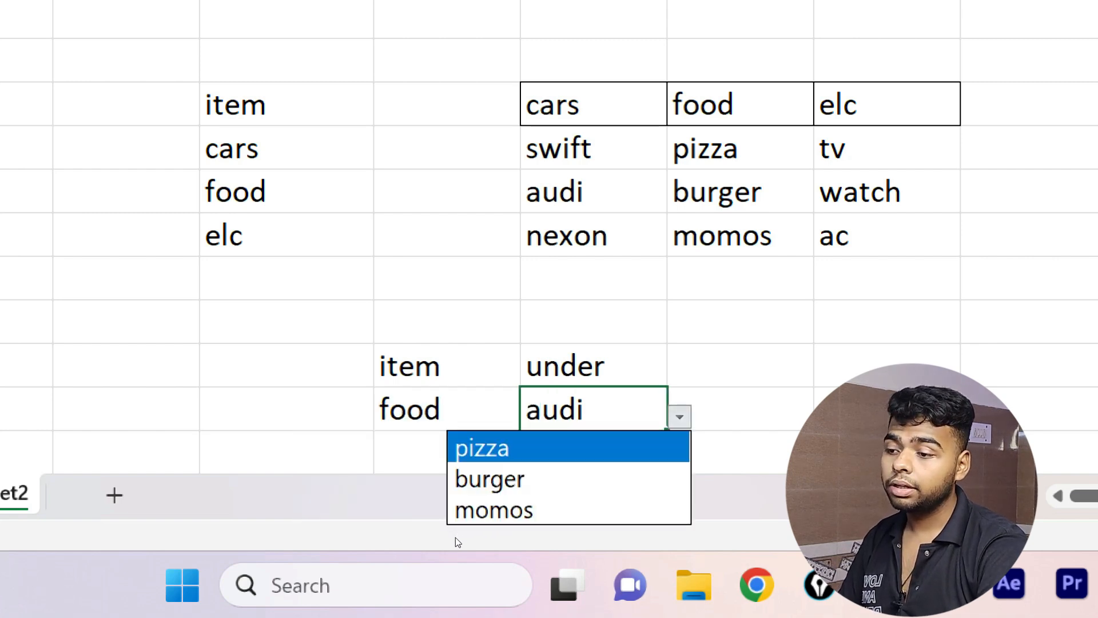
key("Escape")
Set E22 to elc and choose watch from the electronics list in F22.
key("Left")
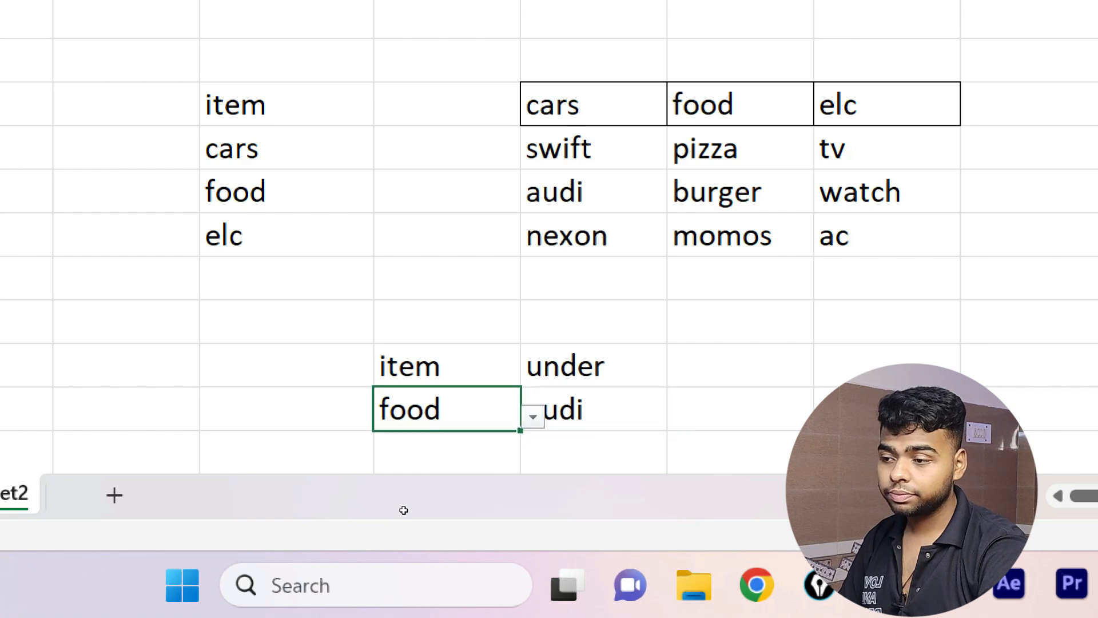
key("alt+Down")
key("Down")
key("Down")
key("Return")
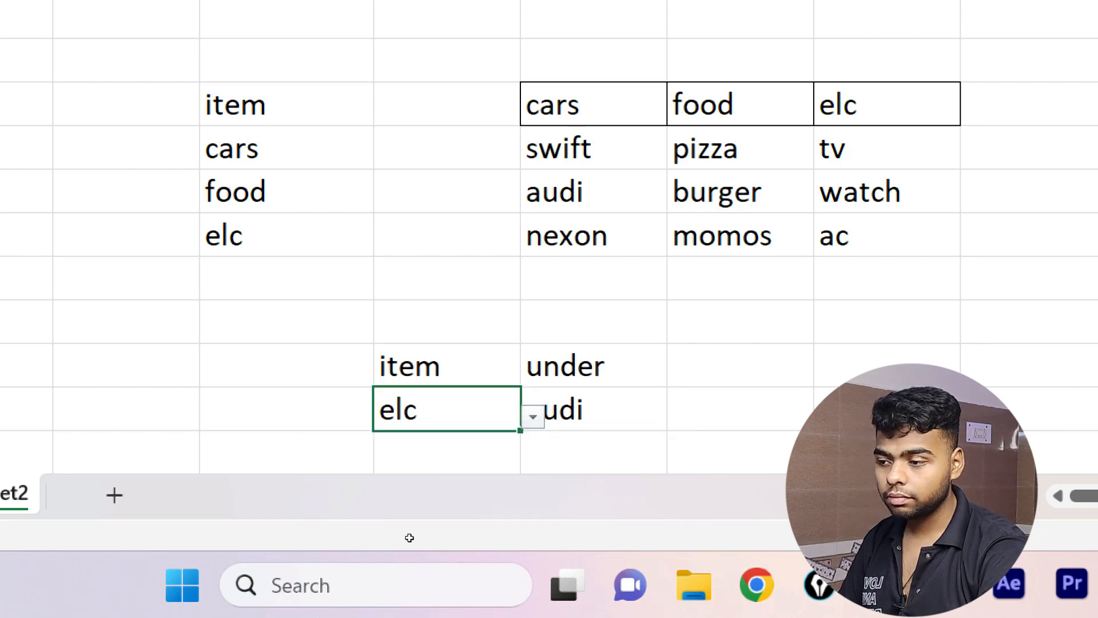
key("Right")
key("Right")
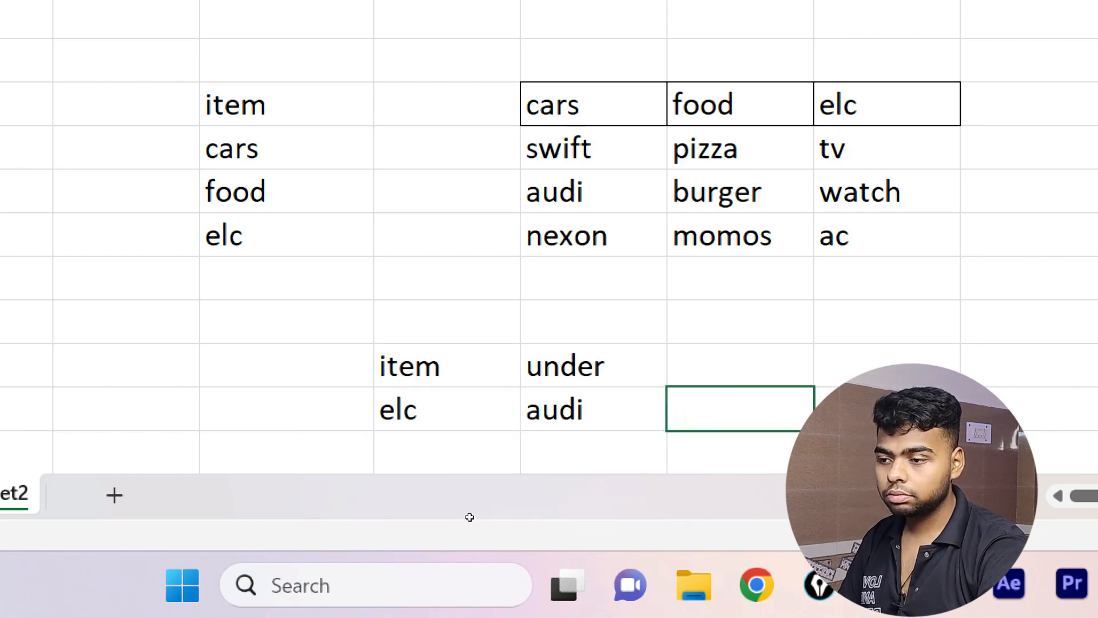
key("Left")
key("alt+Down")
key("Down")
key("Return")
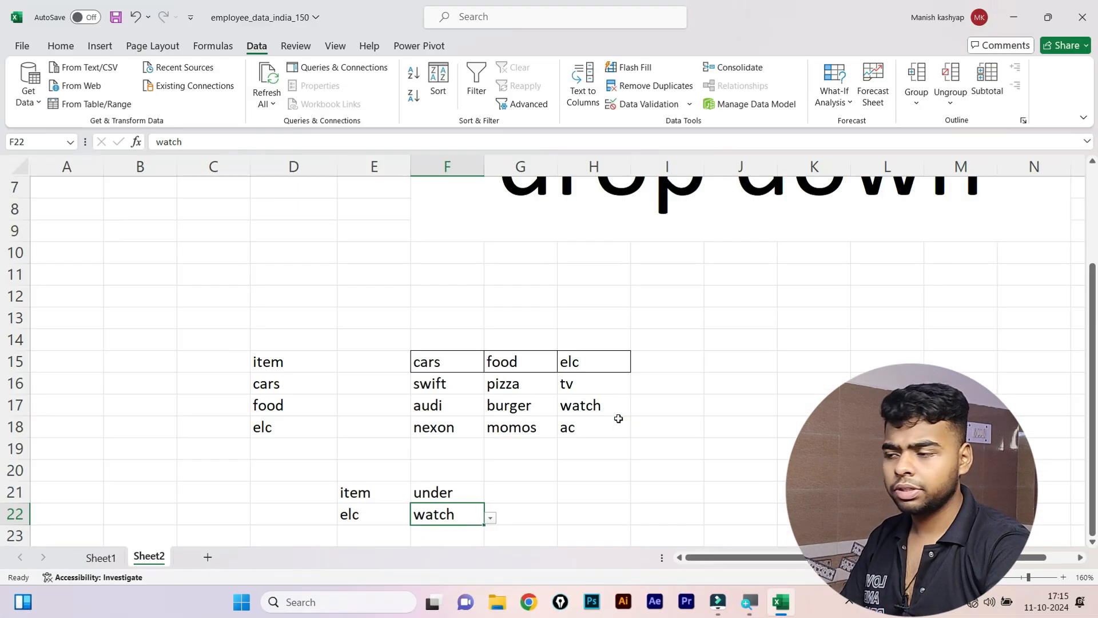
On Sheet1, enter the label 'it total members' in cell L7.
left_click(303, 269)
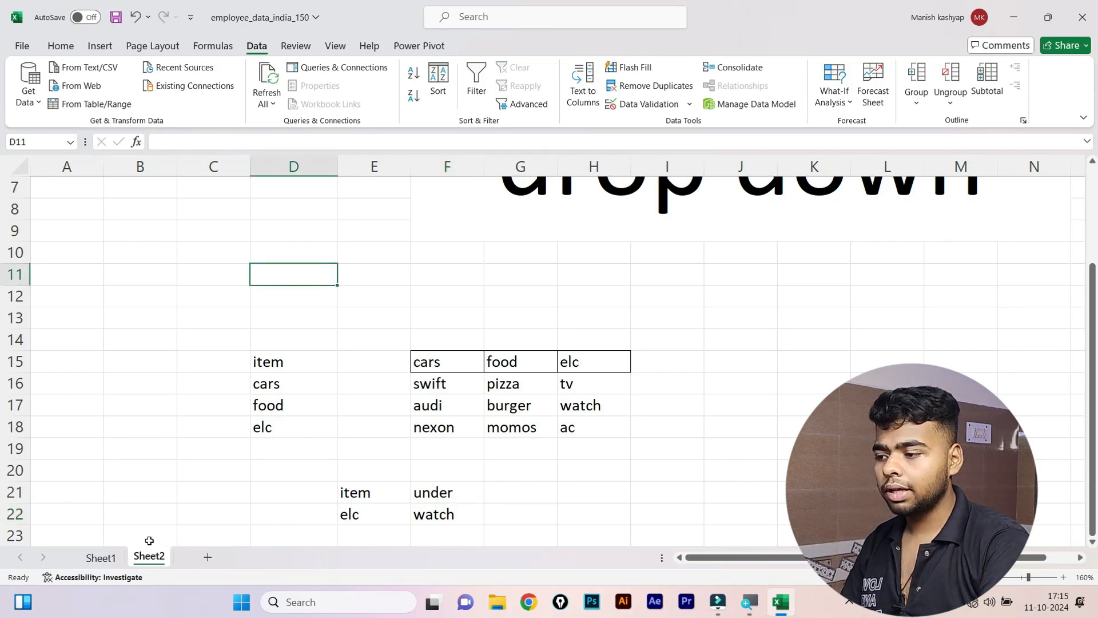
left_click(116, 558)
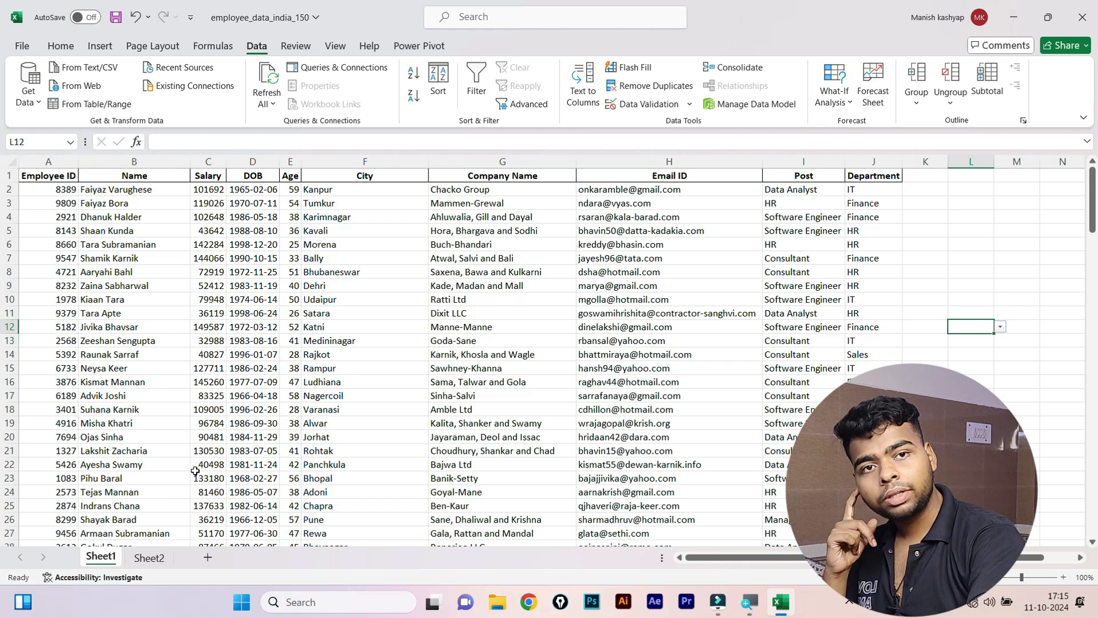
left_click(998, 297)
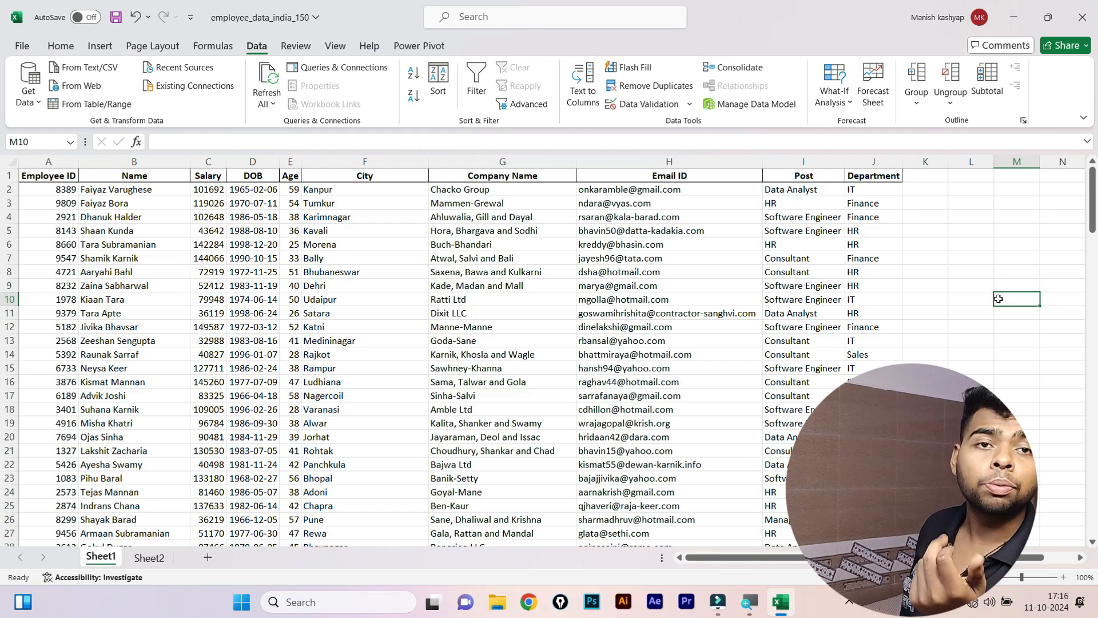
left_click(993, 259)
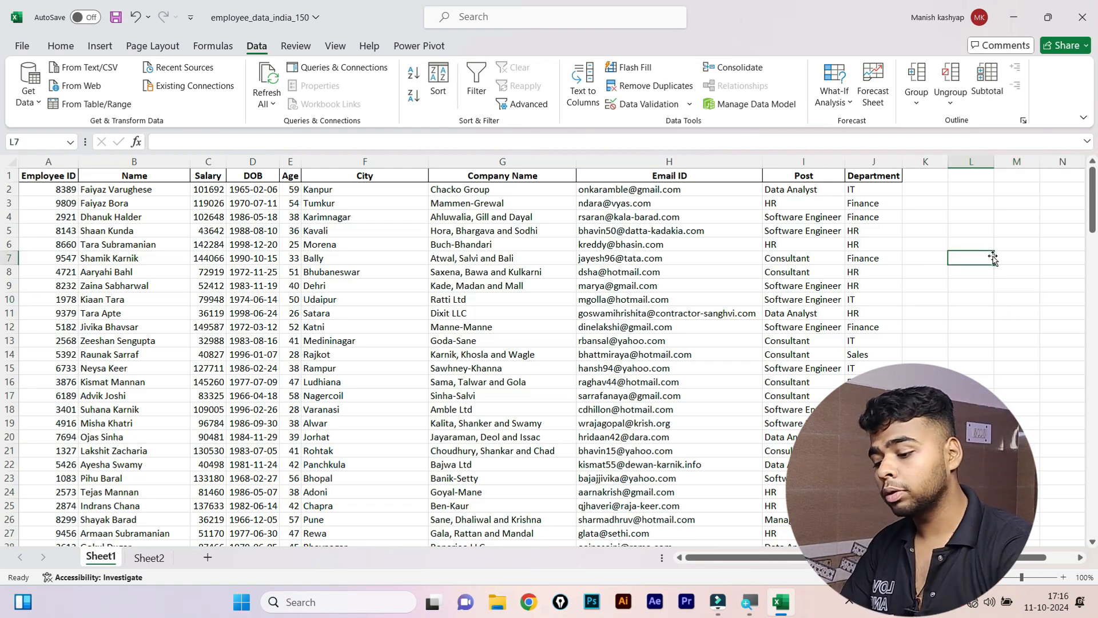
type("it tot")
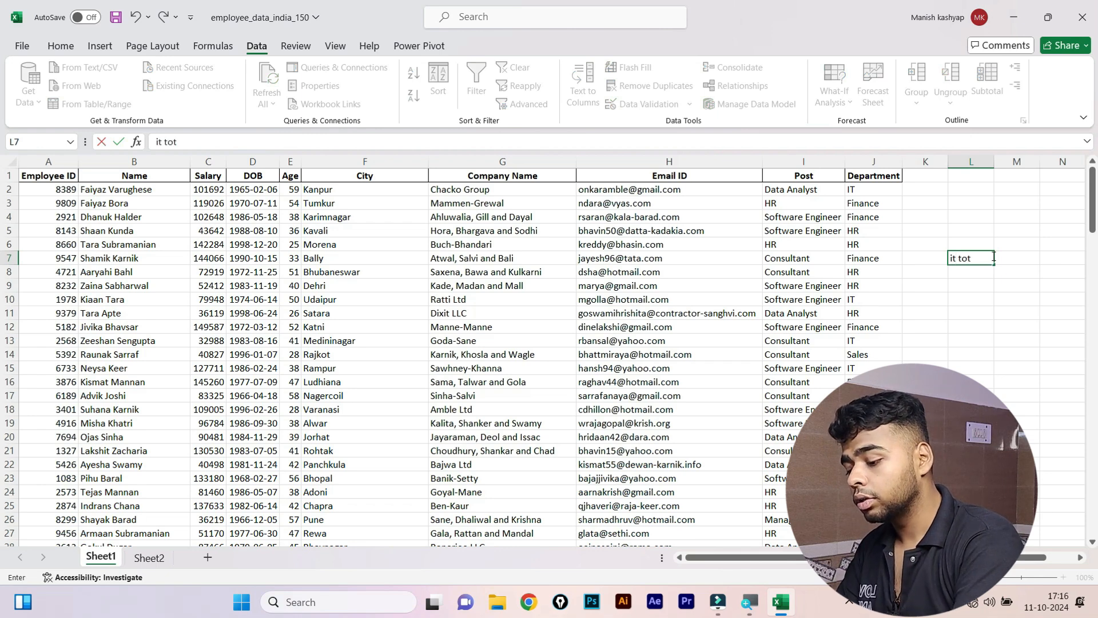
type("al mem")
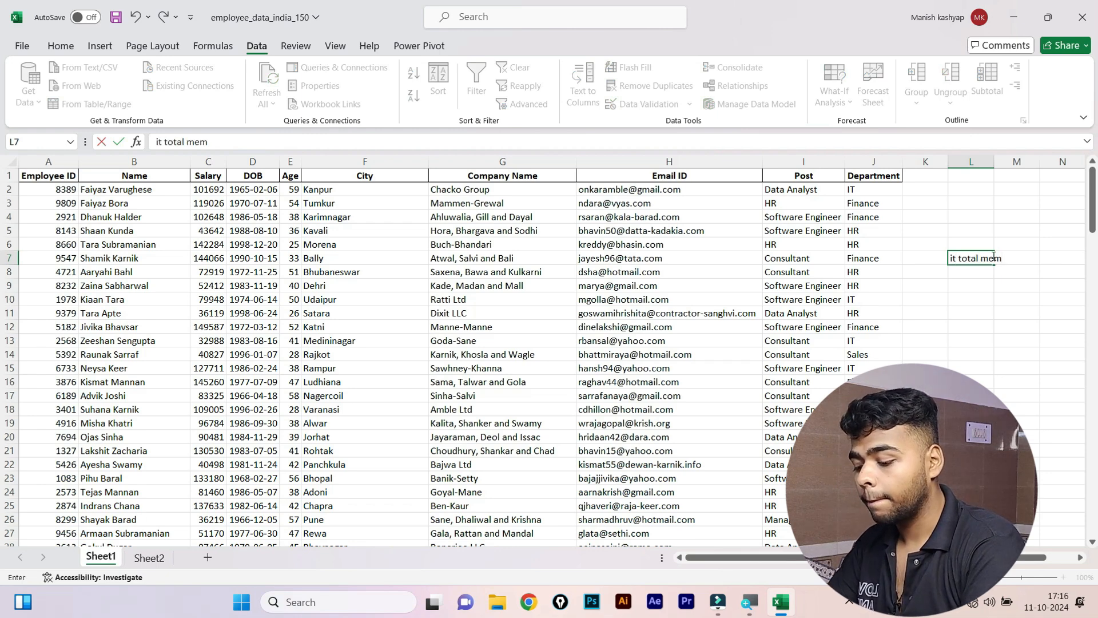
type("bers")
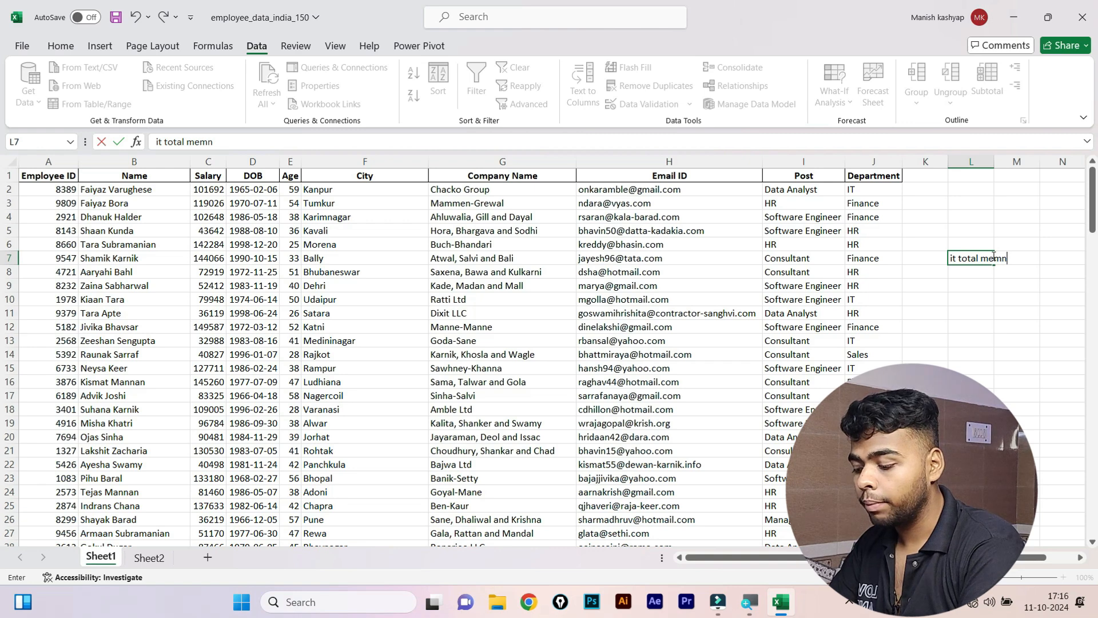
key("Return")
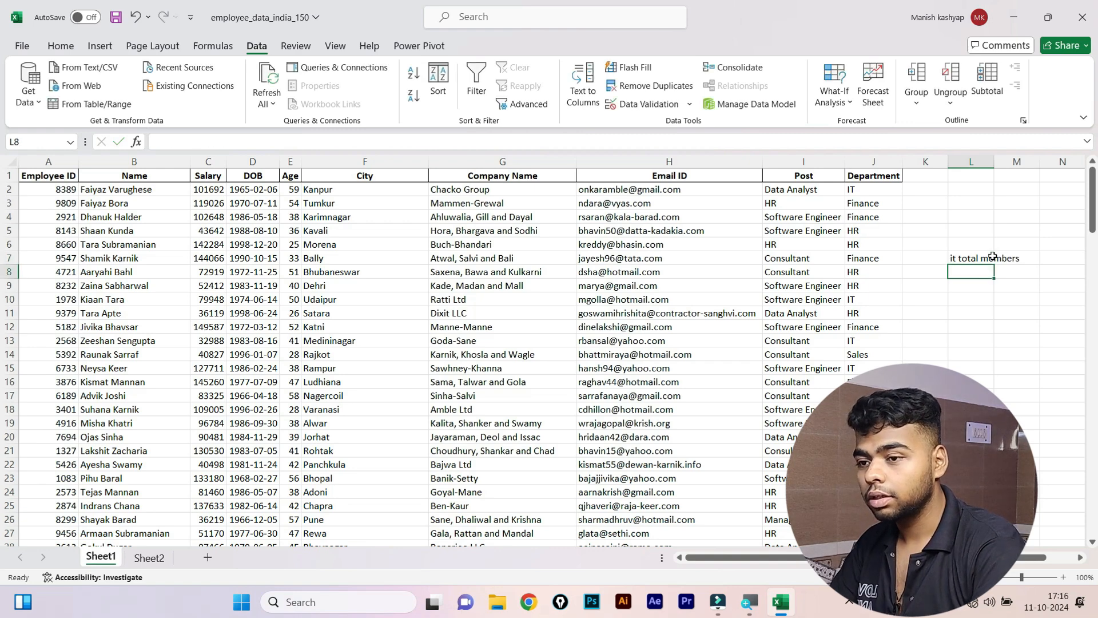
AutoFit column L's width to the L7 label.
left_click(977, 256)
key("alt+h")
key("o")
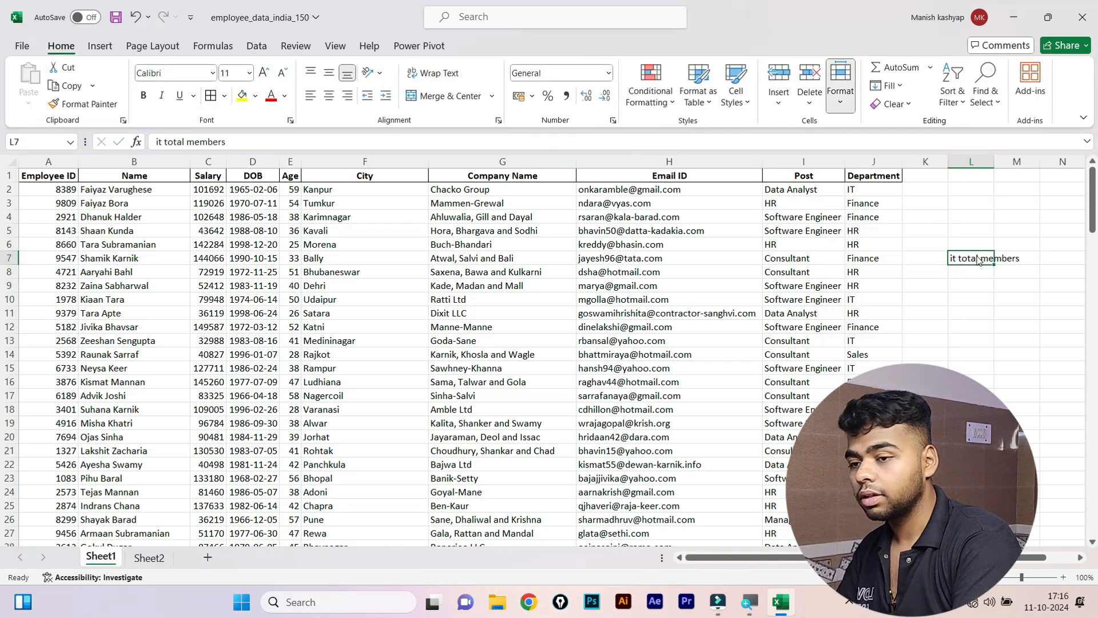
key("i")
left_click(963, 298)
Check the IT entries in the Department column, then select L8.
left_click(979, 269)
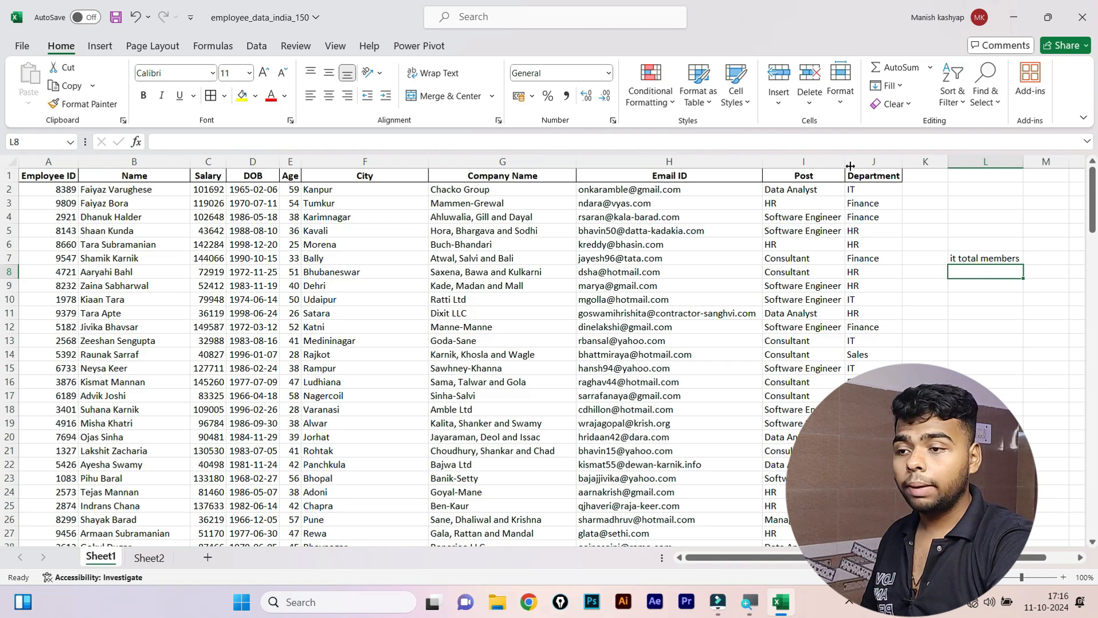
left_click(869, 175)
left_click(874, 215)
left_click(875, 251)
left_click(887, 297)
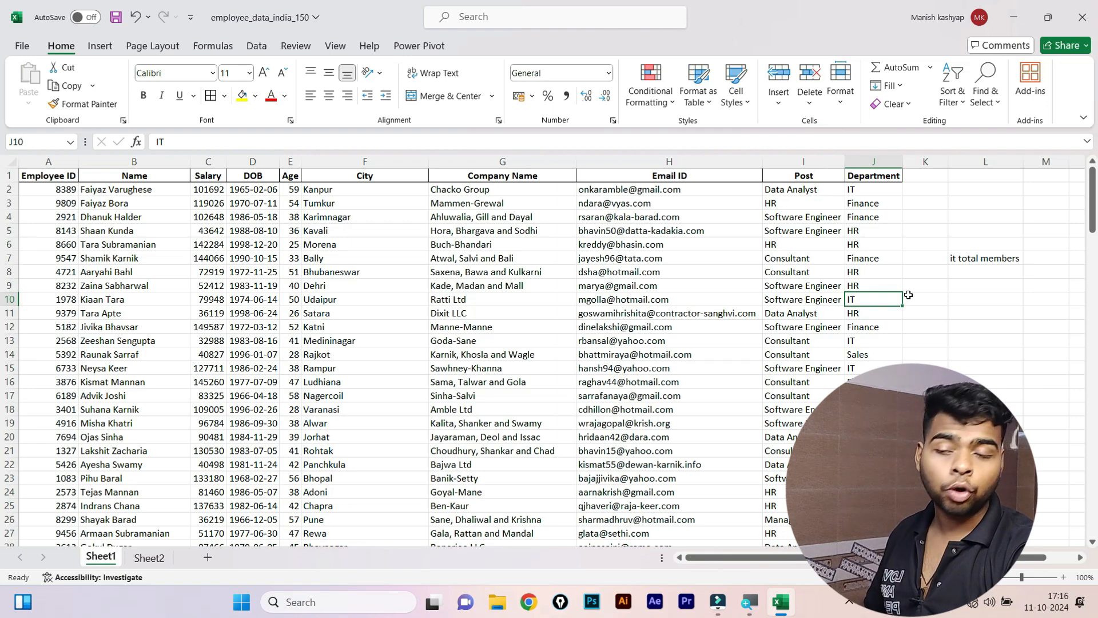
left_click(979, 273)
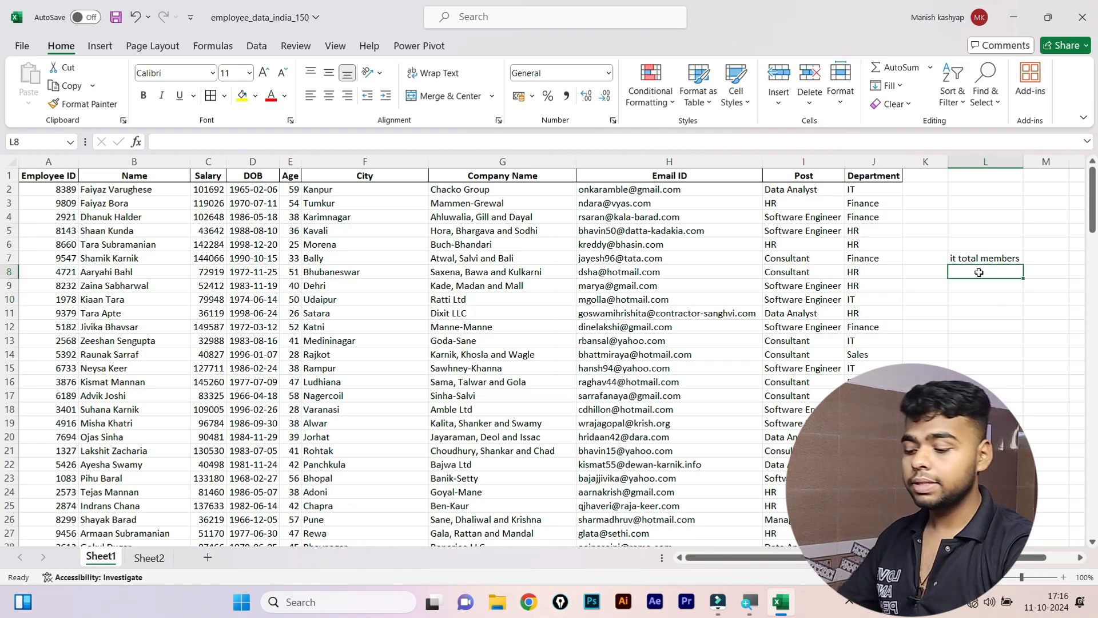
Enter =COUNTIF(J:J,"it") in L8, returning 31 IT employees.
type("=")
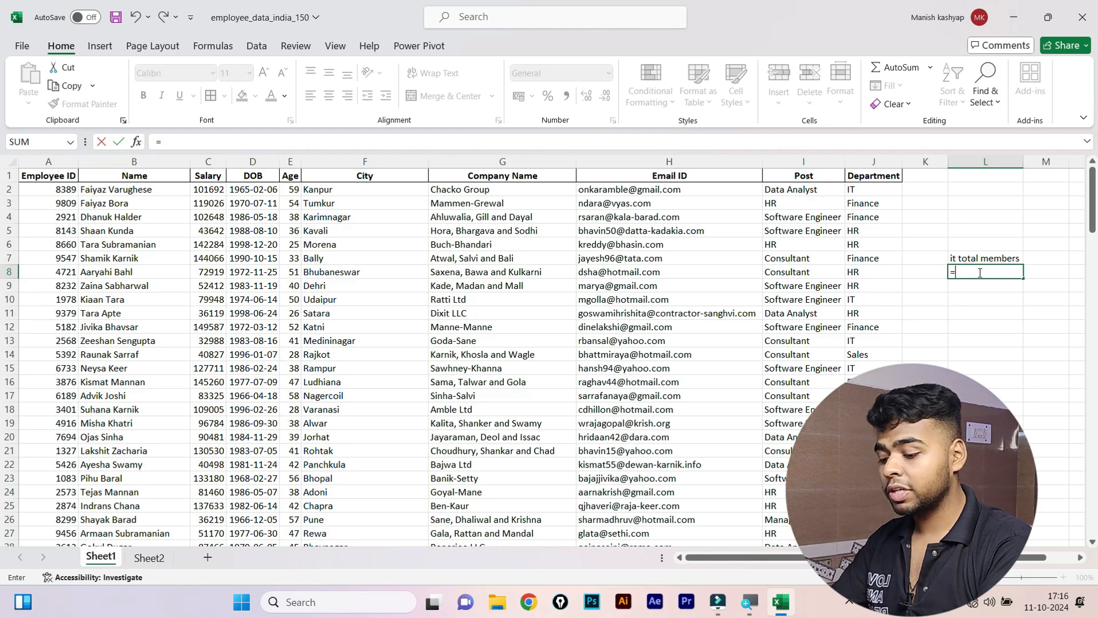
type("coun")
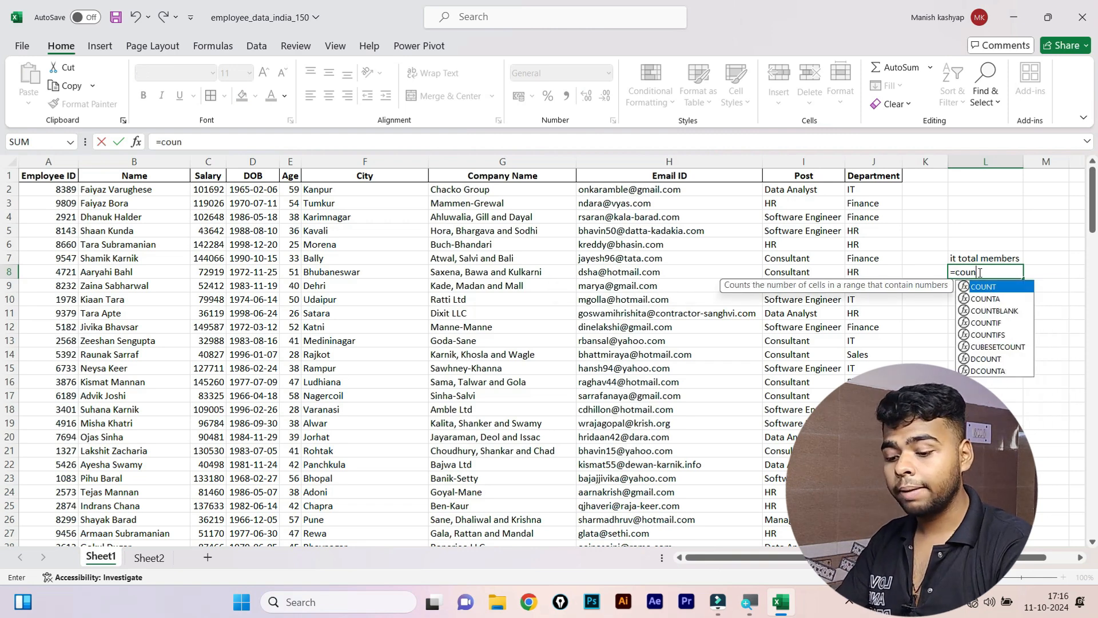
key("Down")
key("Down")
key("Down")
key("Tab")
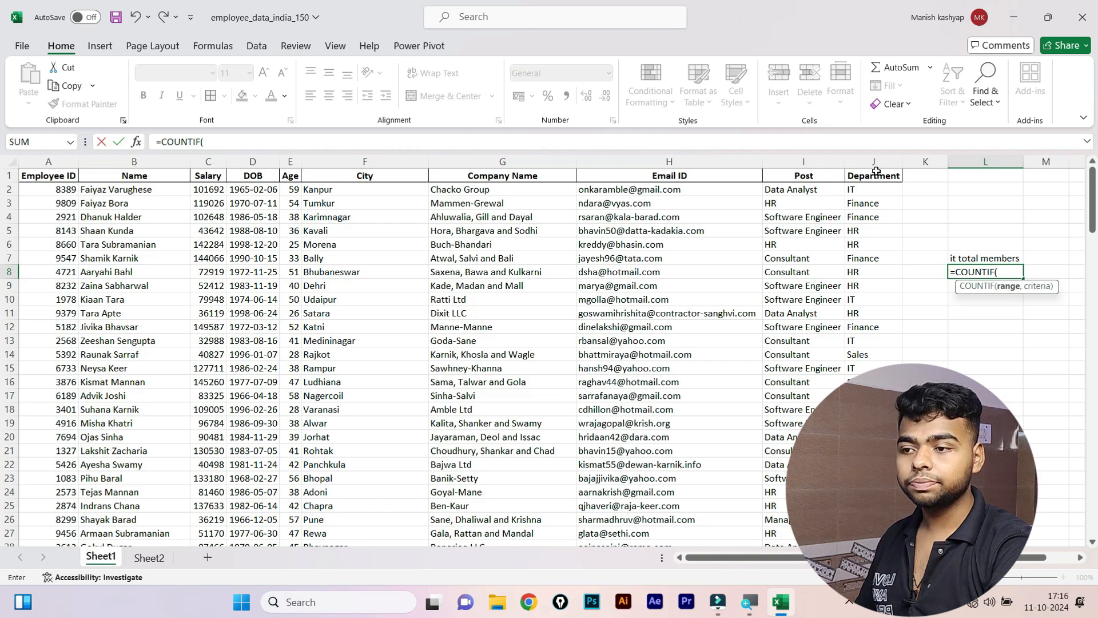
left_click(863, 161)
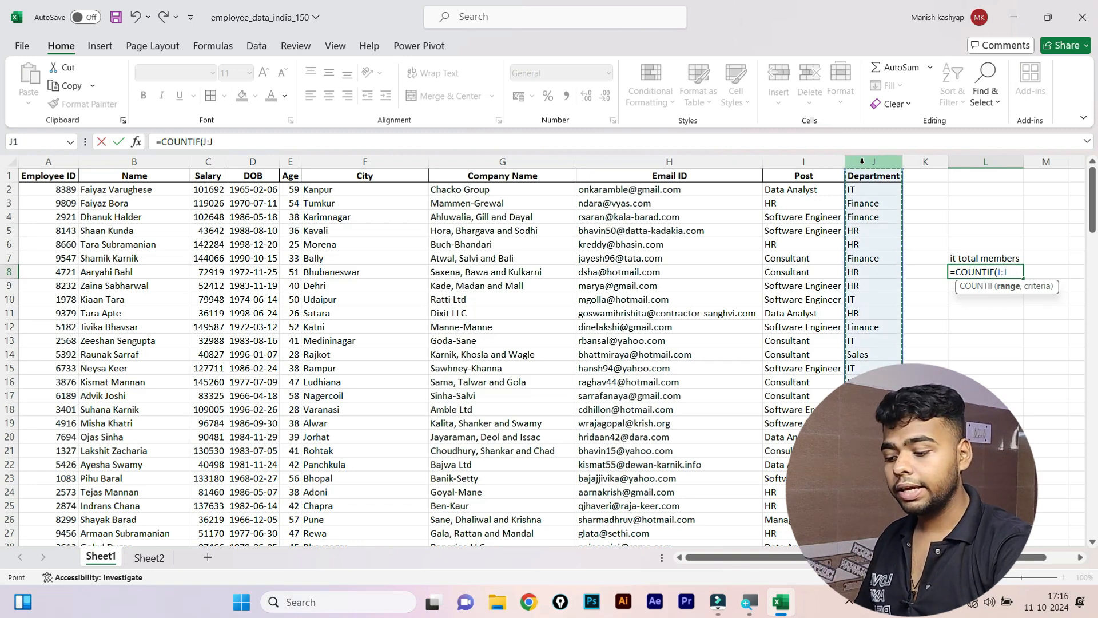
type(",")
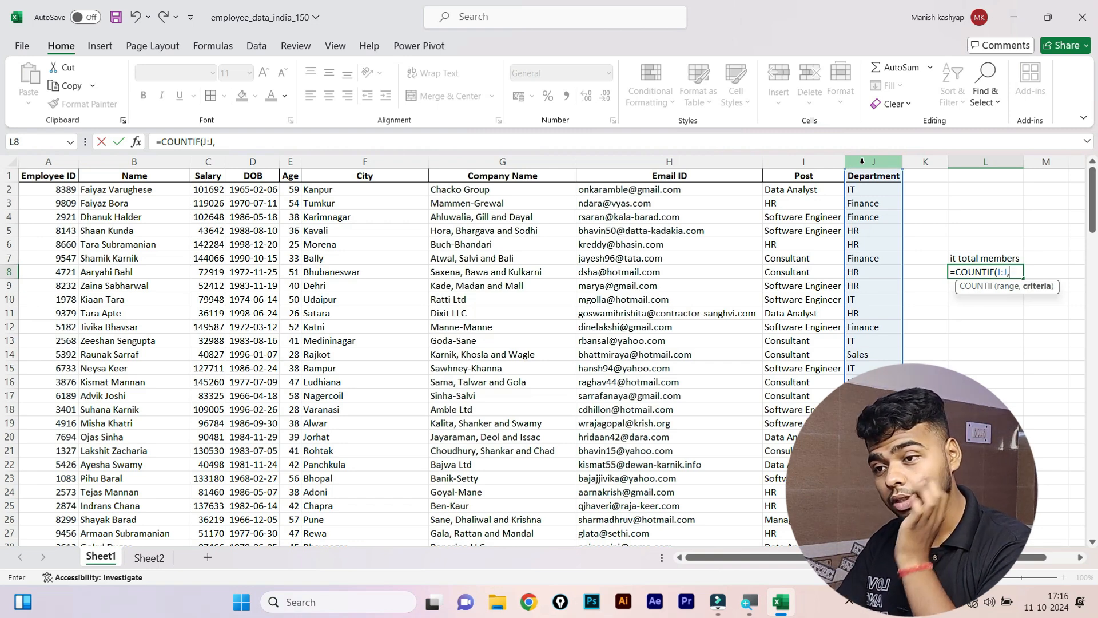
type("\"")
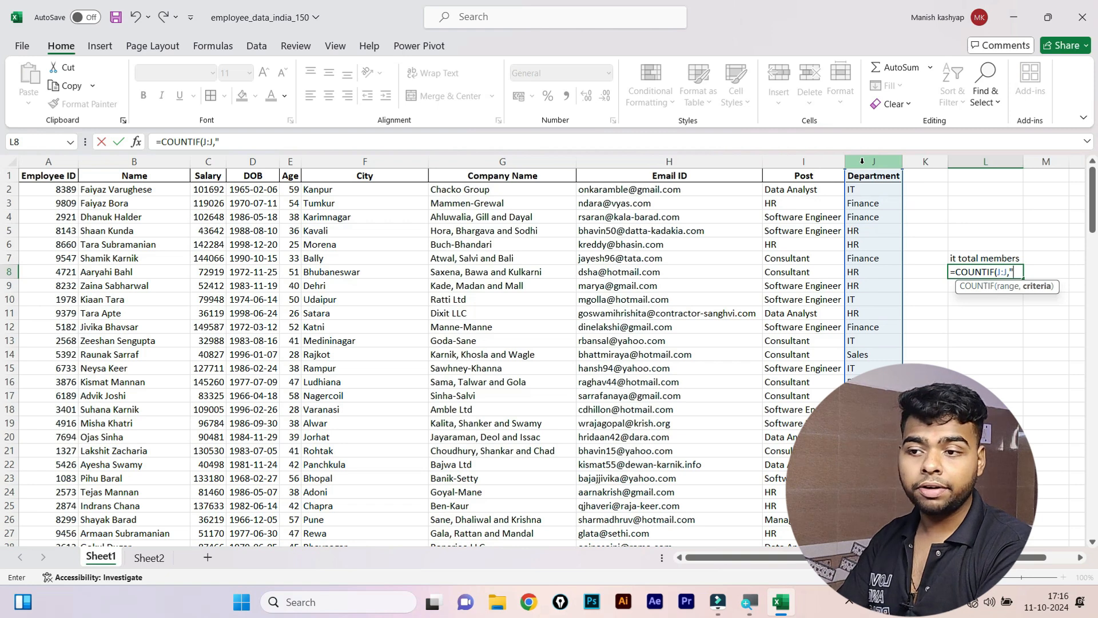
type("it")
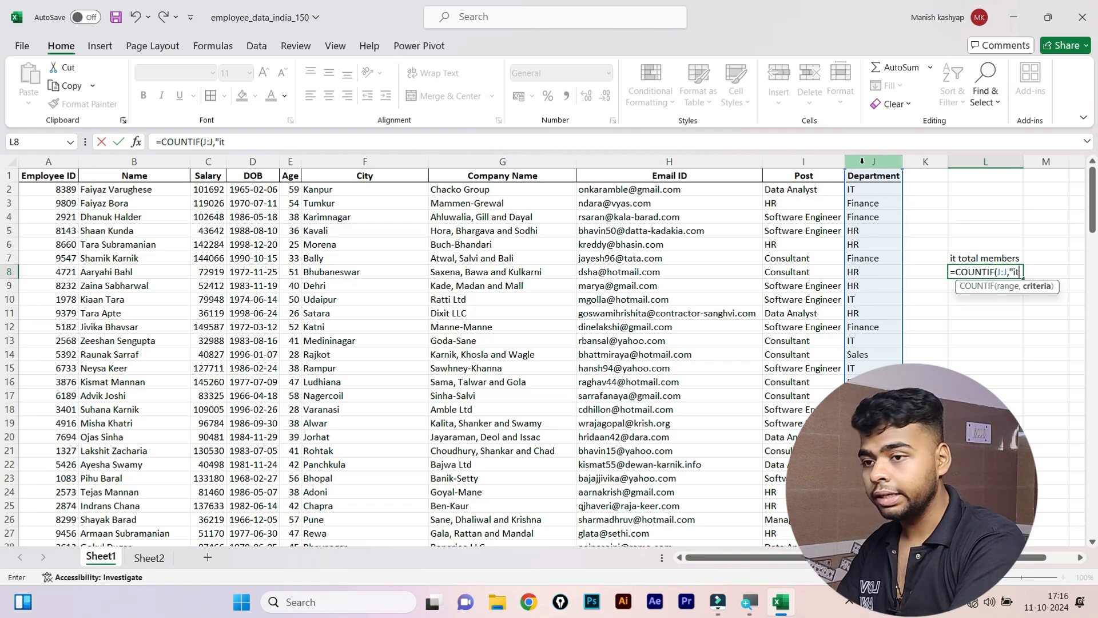
type("\"")
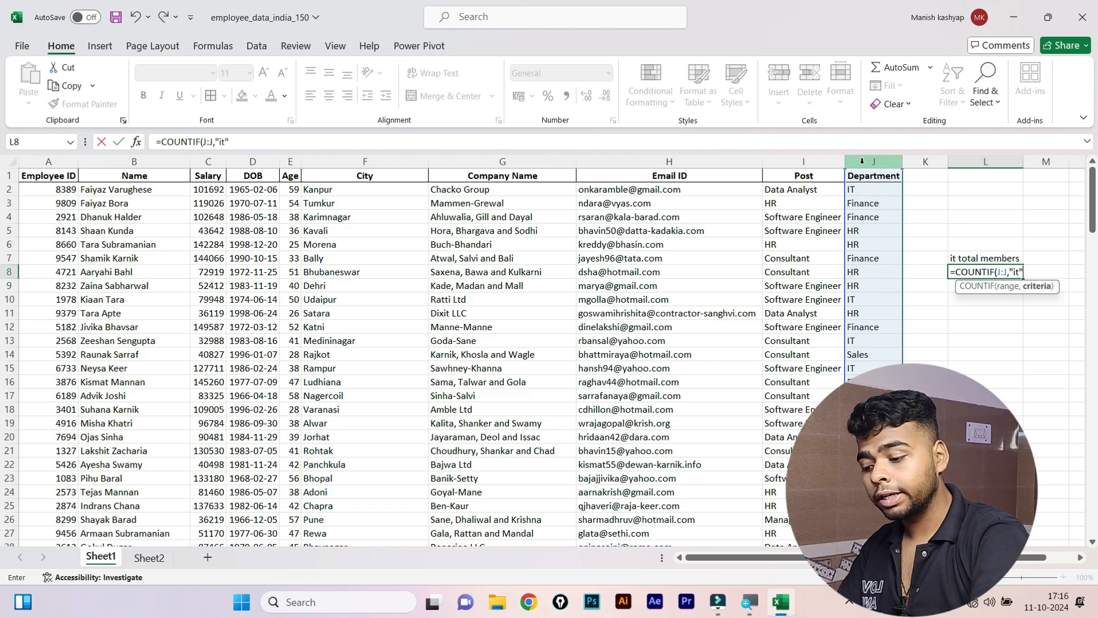
type(")")
key("Return")
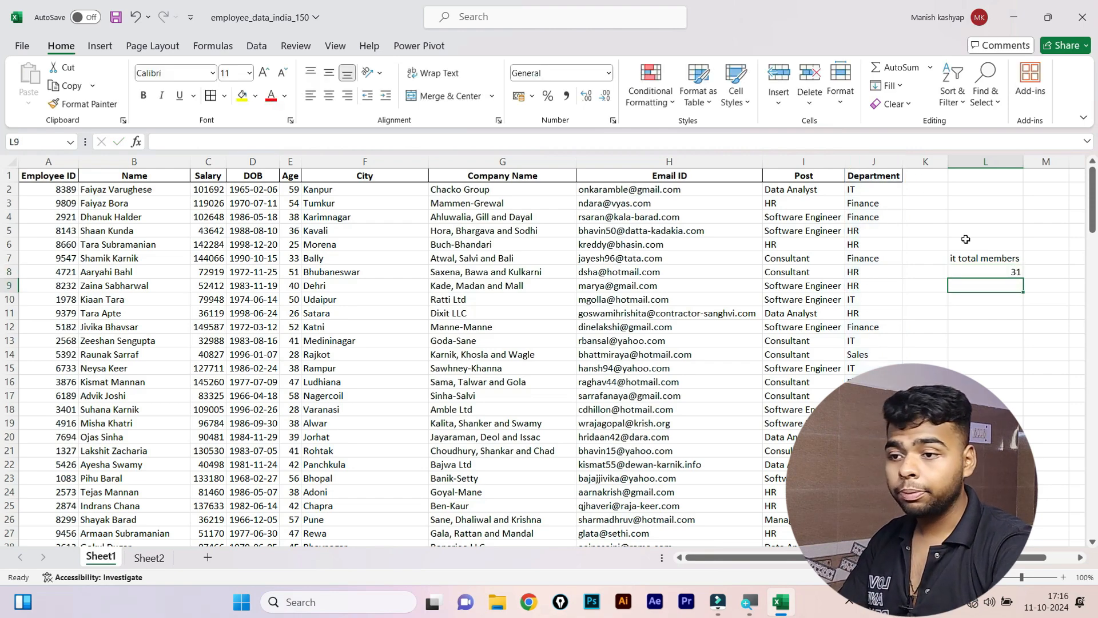
Type 'hr' in L13 and 'pos' in L12, which triggers a validation error.
left_click(986, 272)
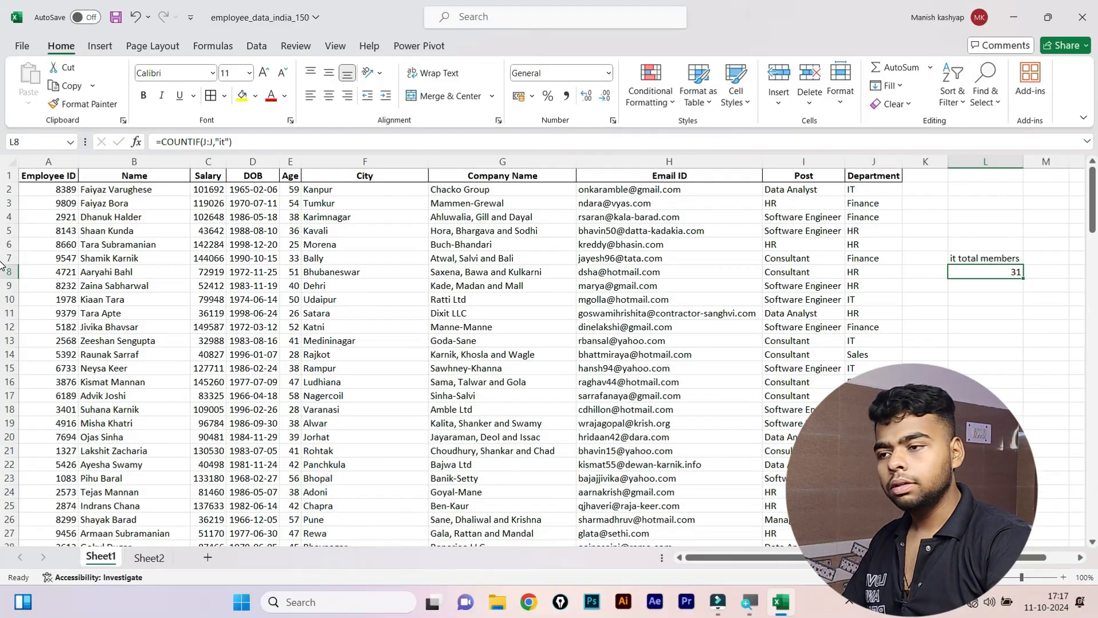
left_click(792, 182)
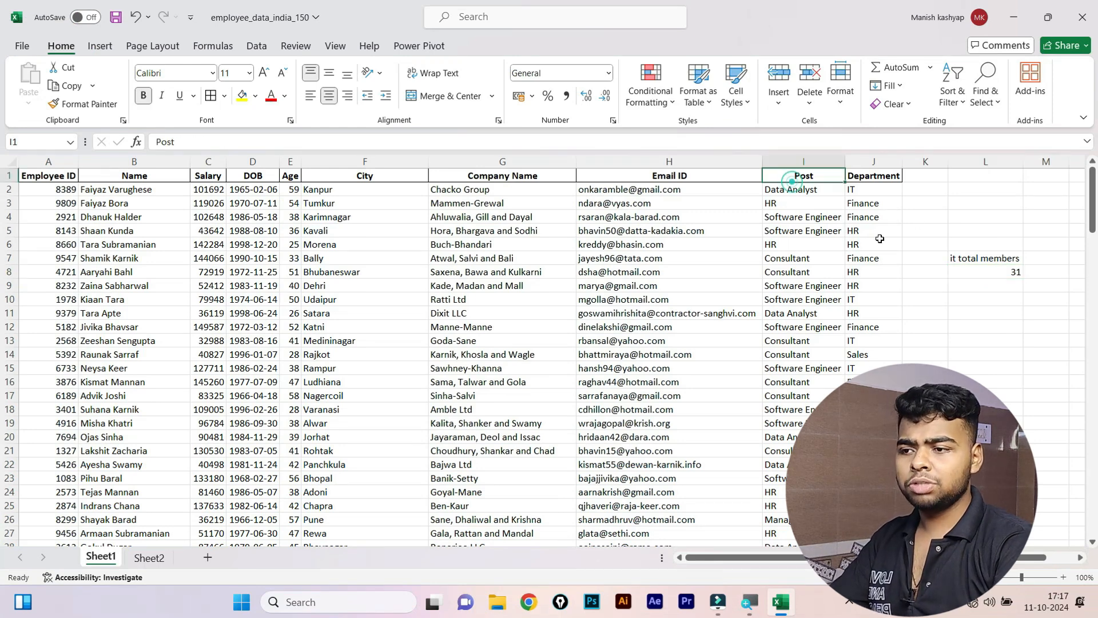
left_click(991, 343)
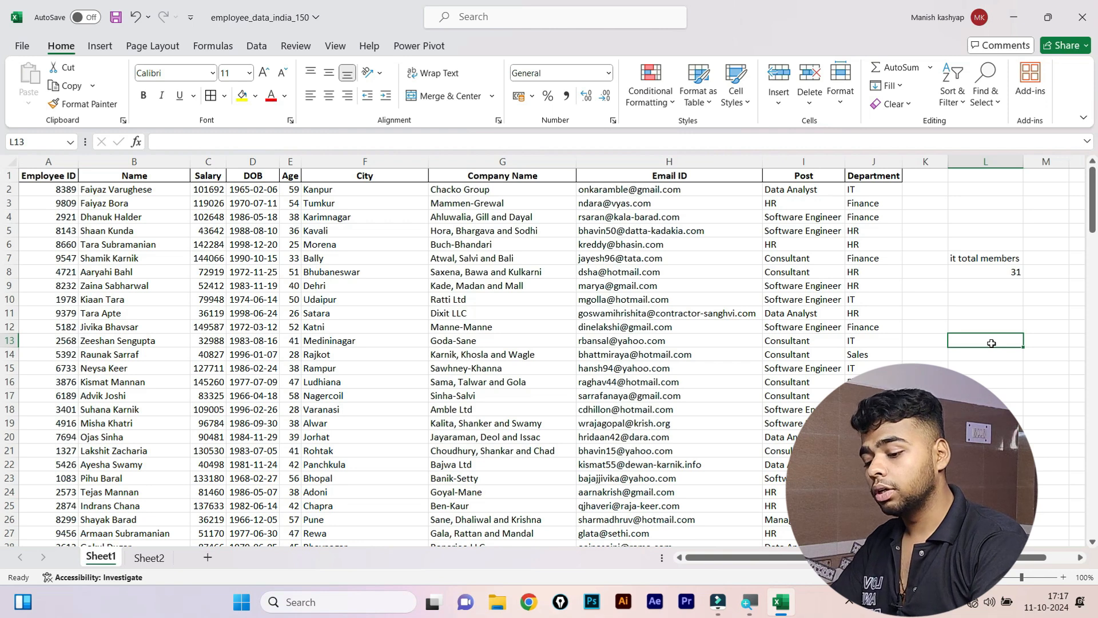
type("hr")
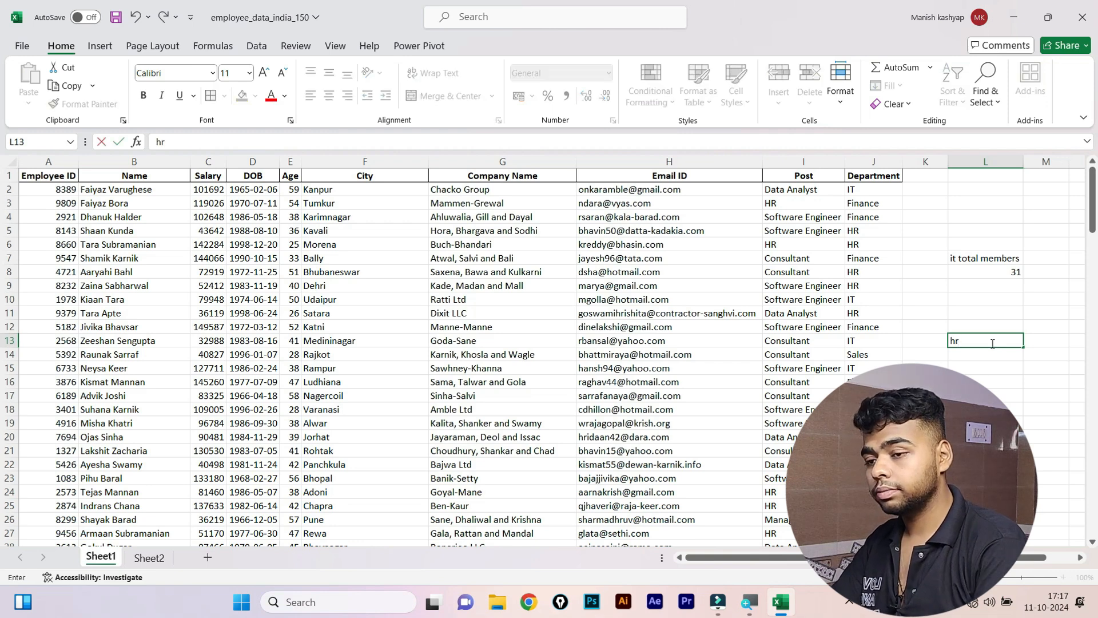
key("Up")
type("pos")
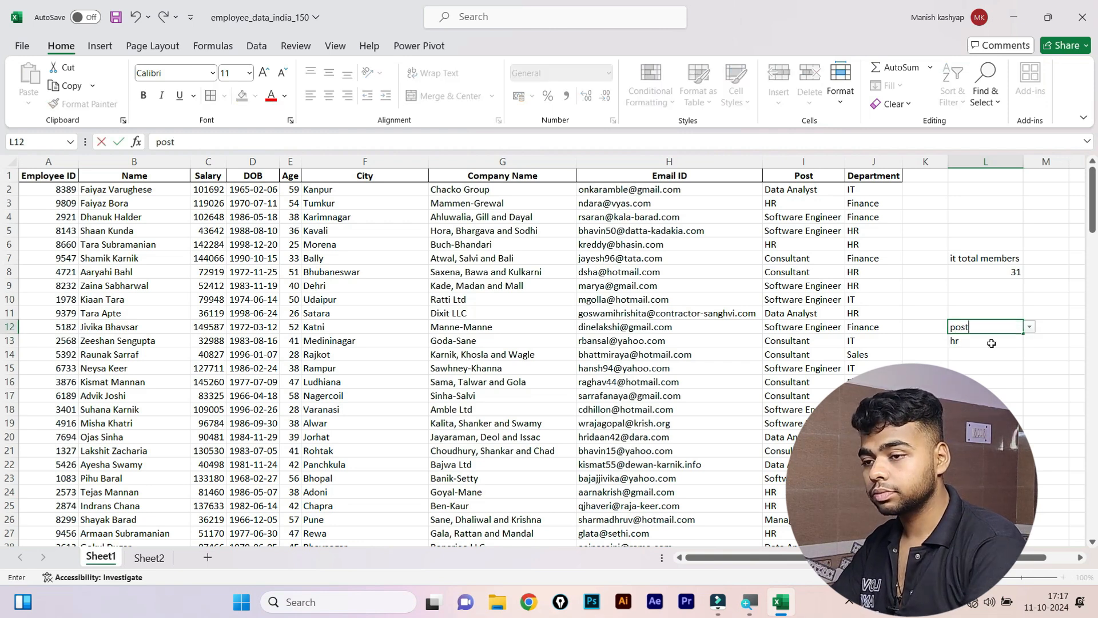
key("Return")
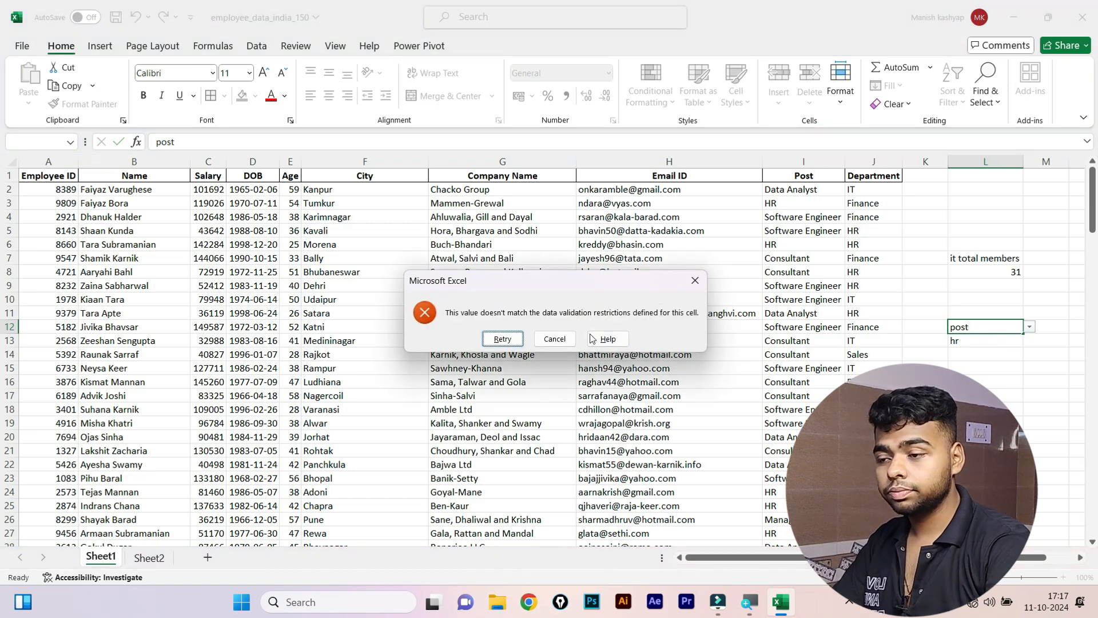
Try entering 'total hr post' in L12, retry after rejection, then cancel it.
left_click(695, 280)
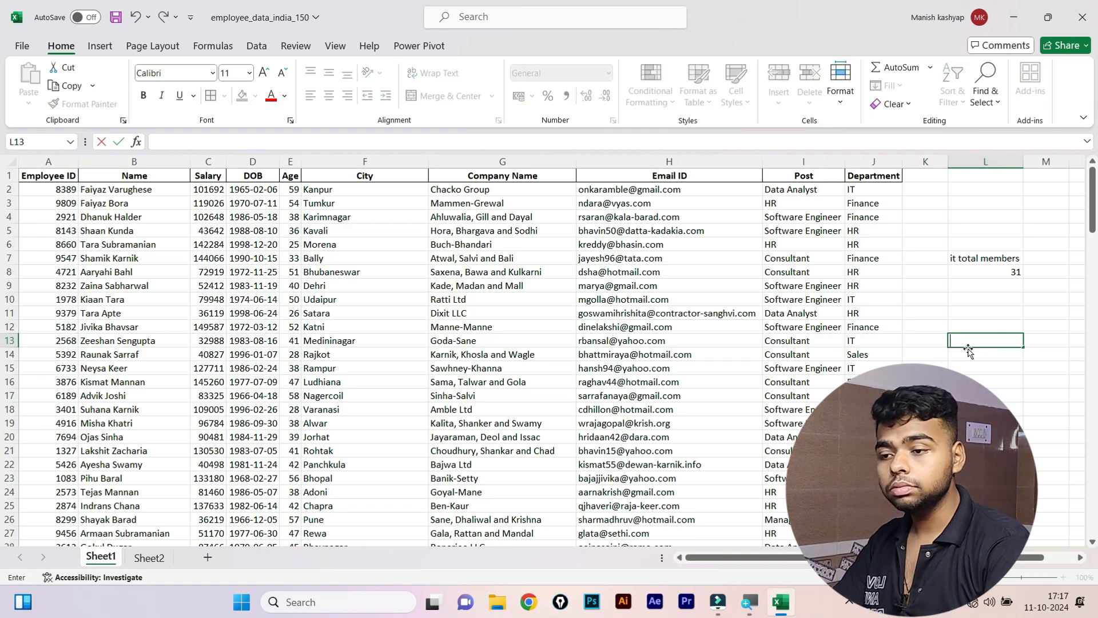
key("Up")
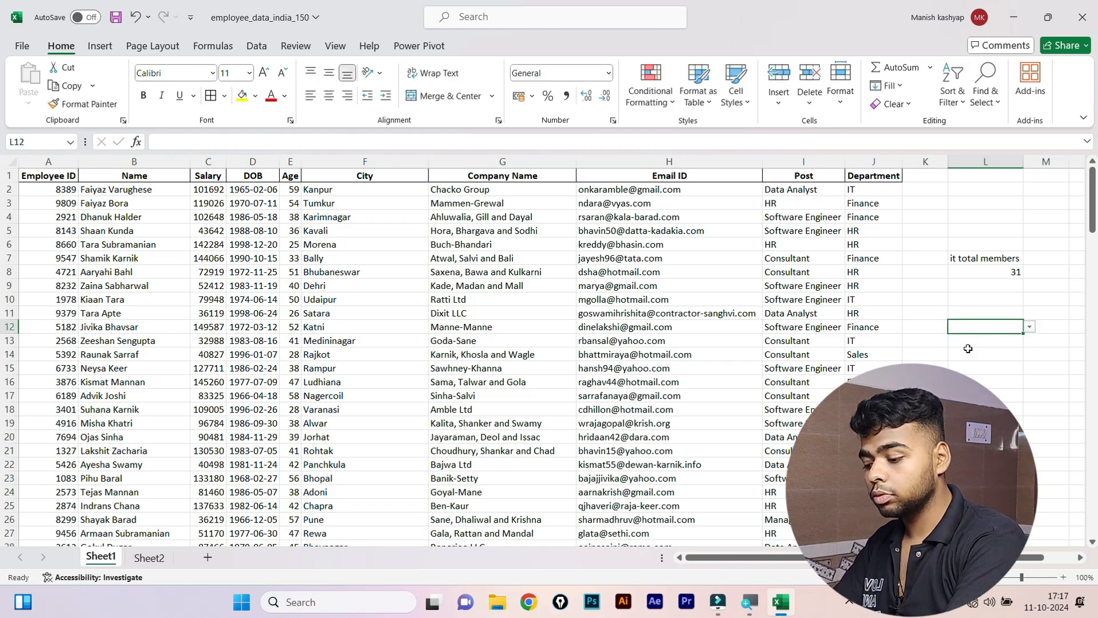
type("total")
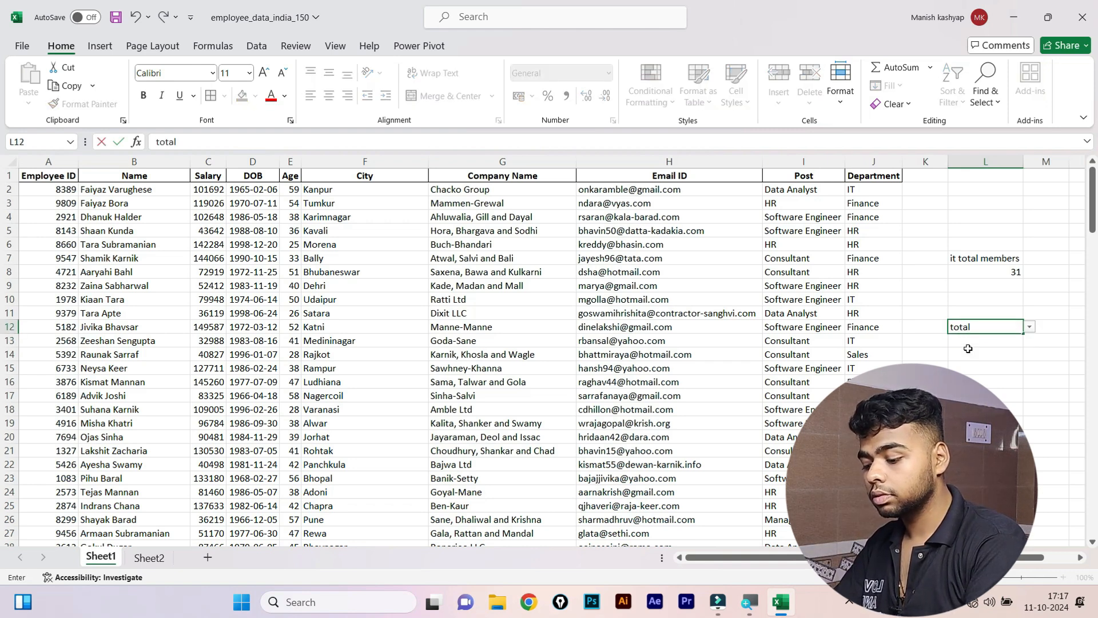
type(" hr post")
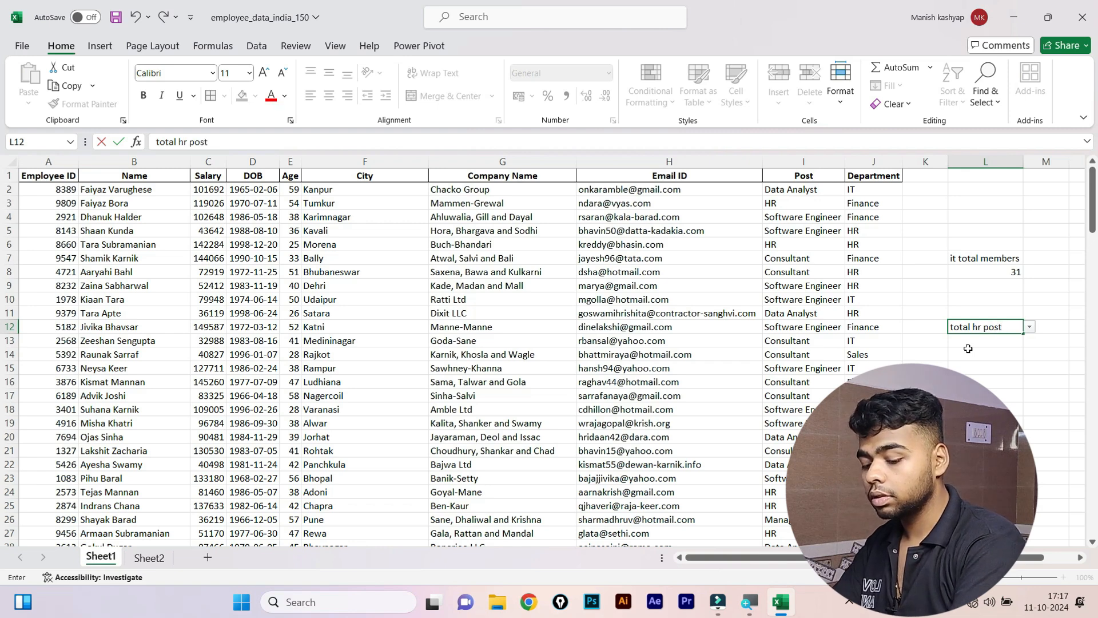
key("Return")
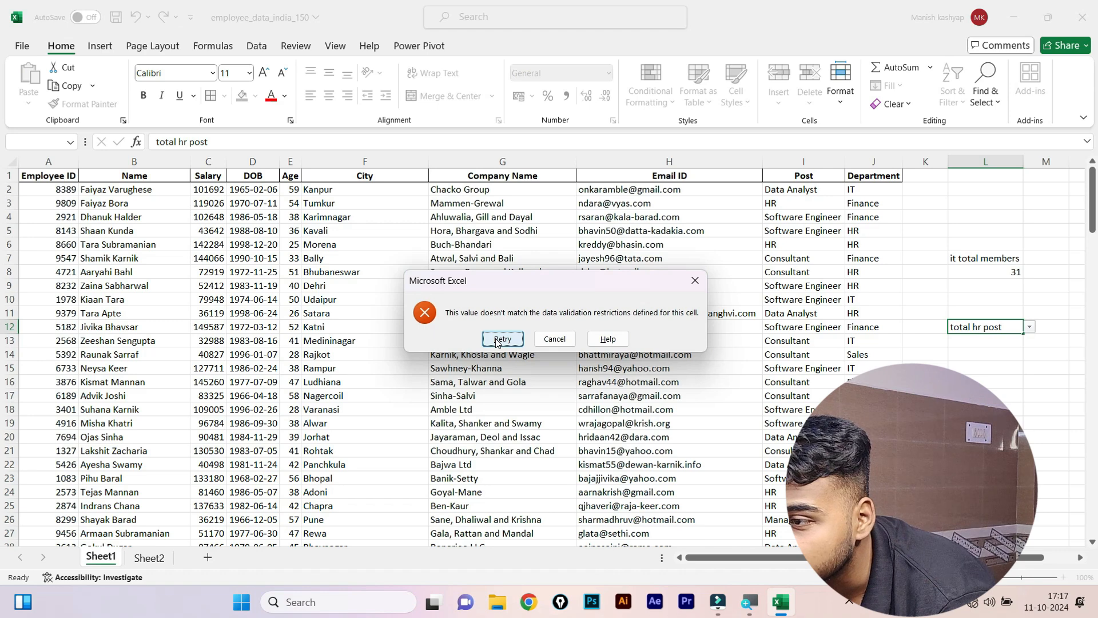
left_click(502, 338)
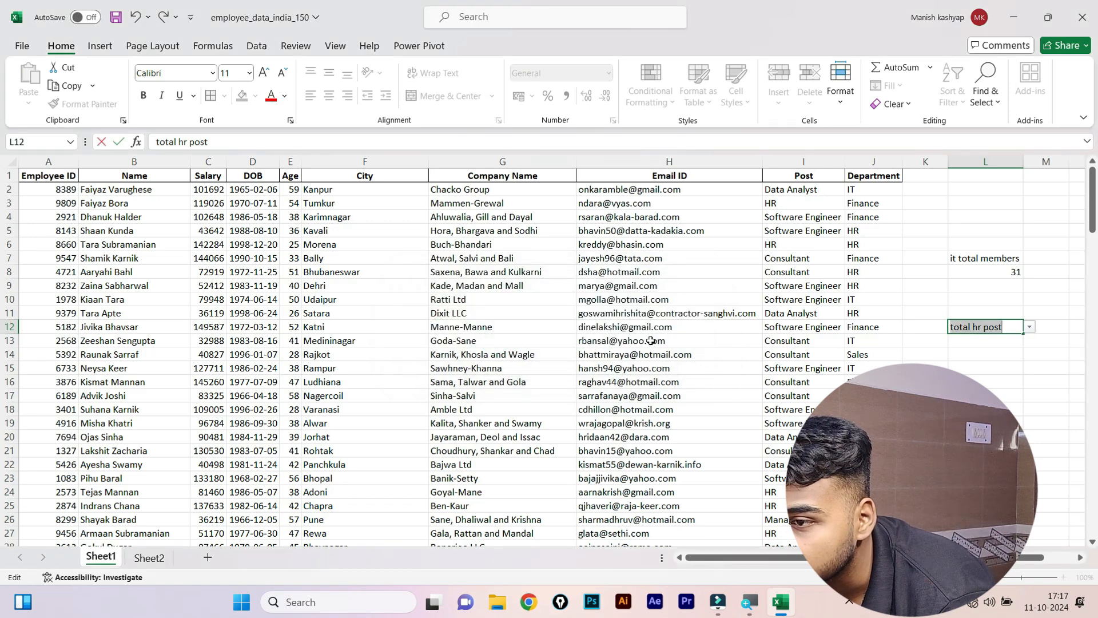
left_click(984, 357)
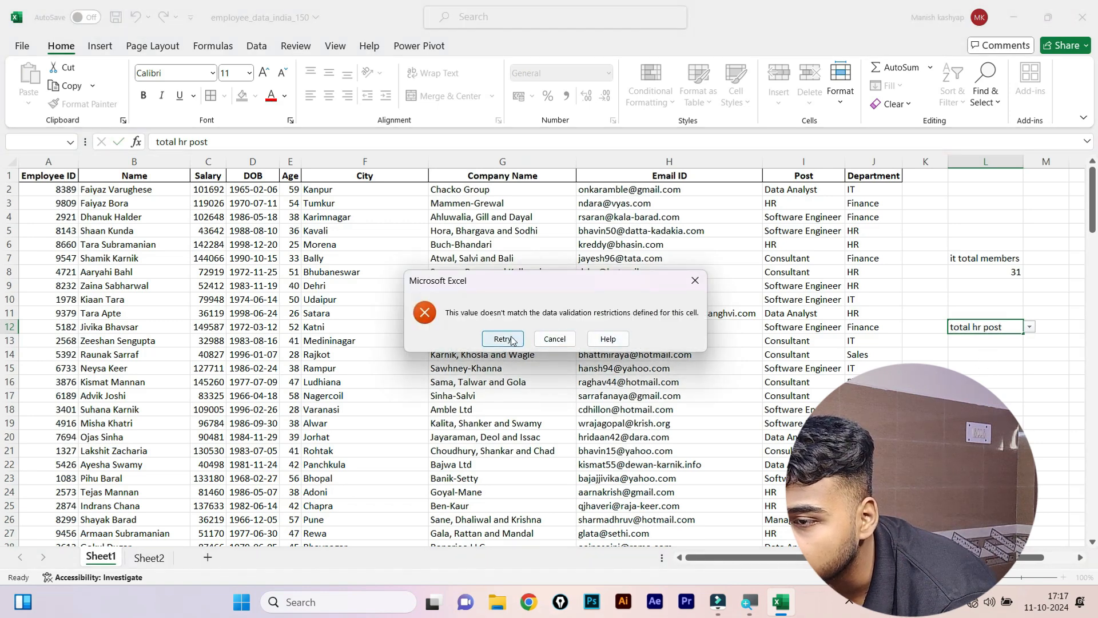
left_click(504, 339)
left_click(983, 366)
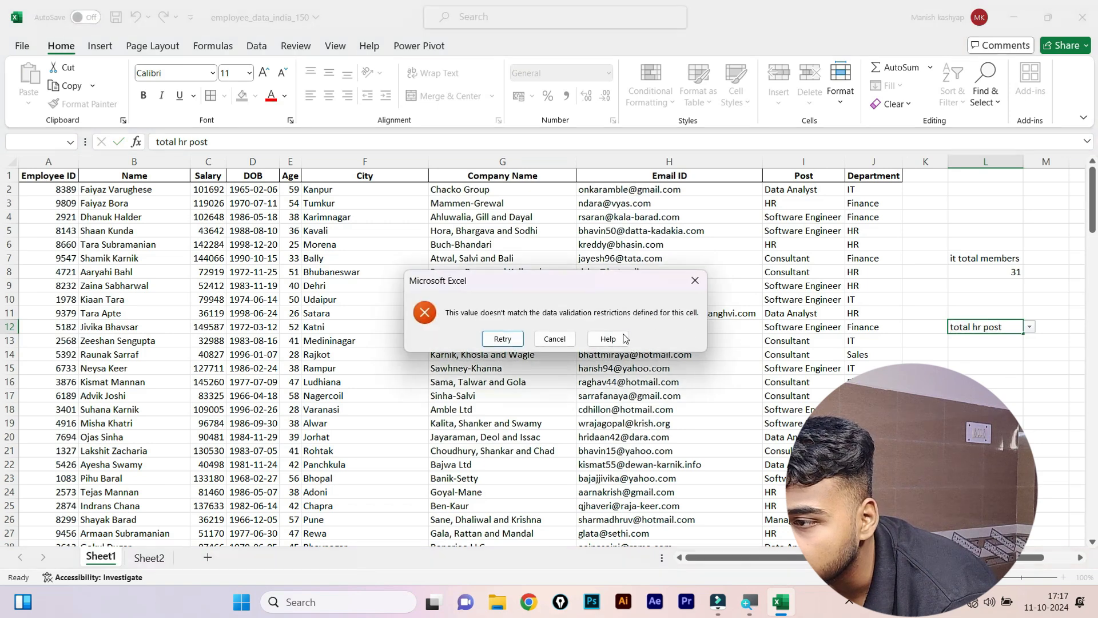
left_click(555, 338)
left_click(987, 356)
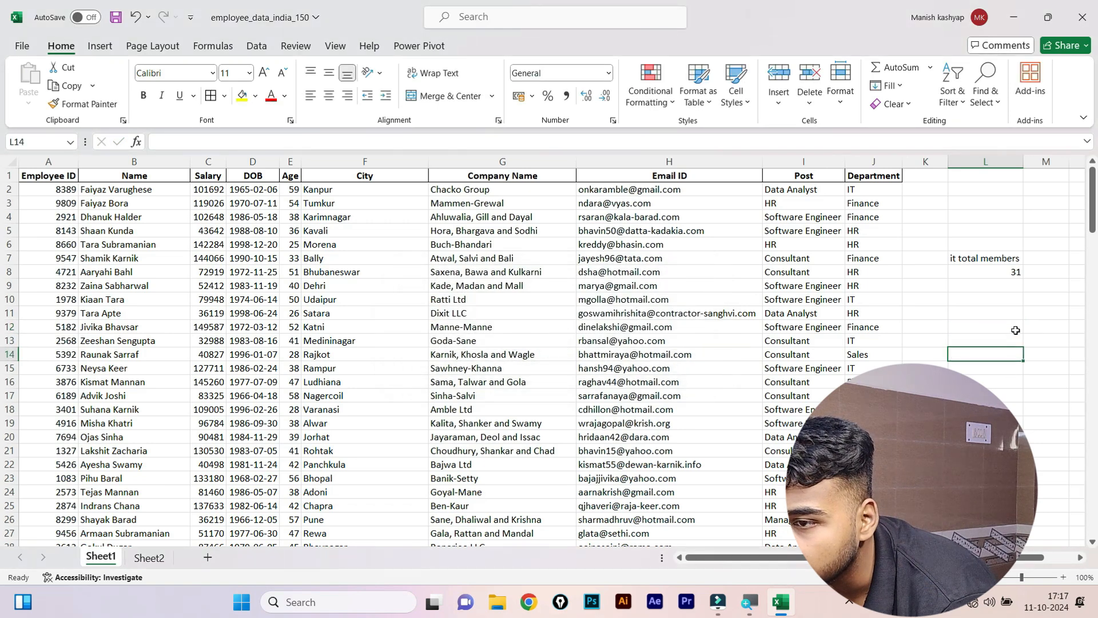
Pick Finance from L12's dropdown, undo it, and select L17.
left_click(1023, 330)
left_click(1028, 328)
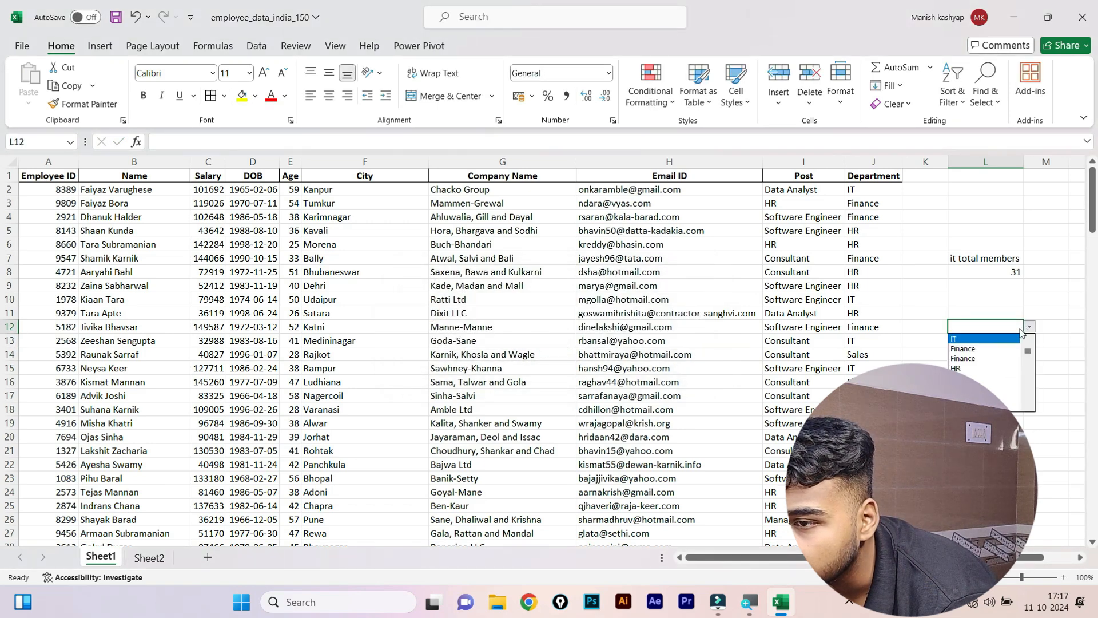
left_click(972, 357)
left_click(974, 423)
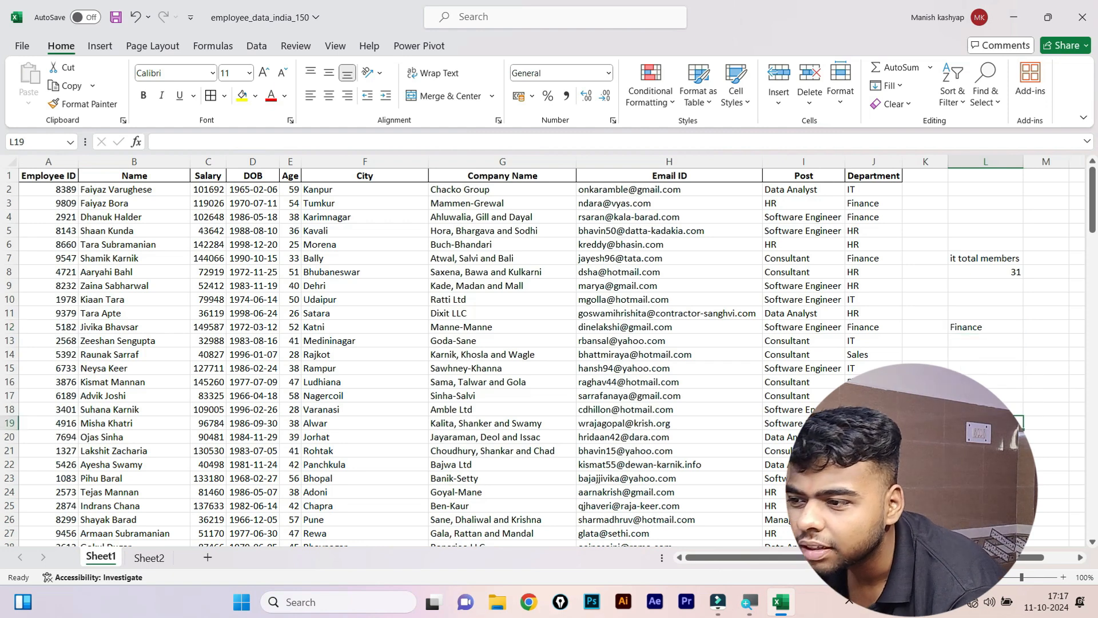
key("ctrl+z")
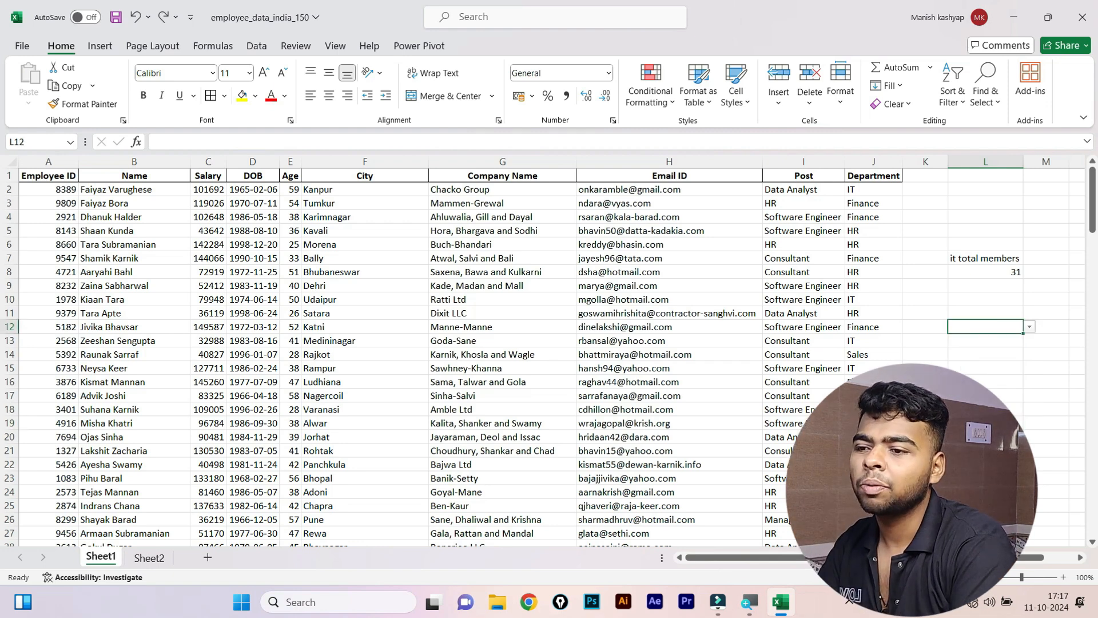
left_click(1012, 259)
left_click(1005, 406)
left_click(993, 391)
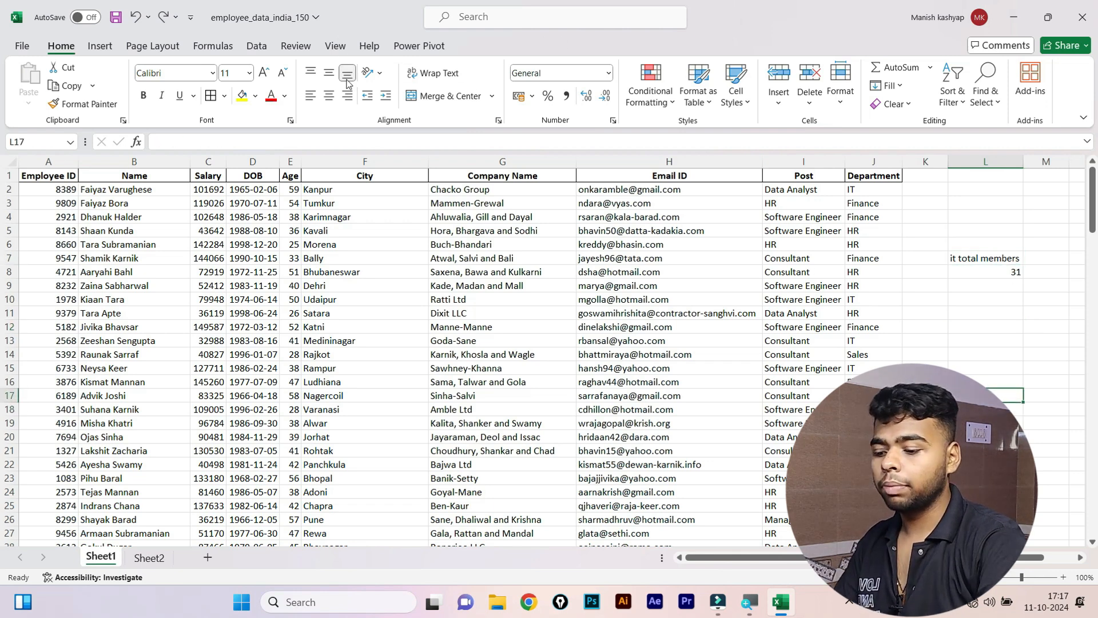
Enter =COUNTIF(I:I,"hr") in L17, counting 29 HR-post employees.
type("=coun")
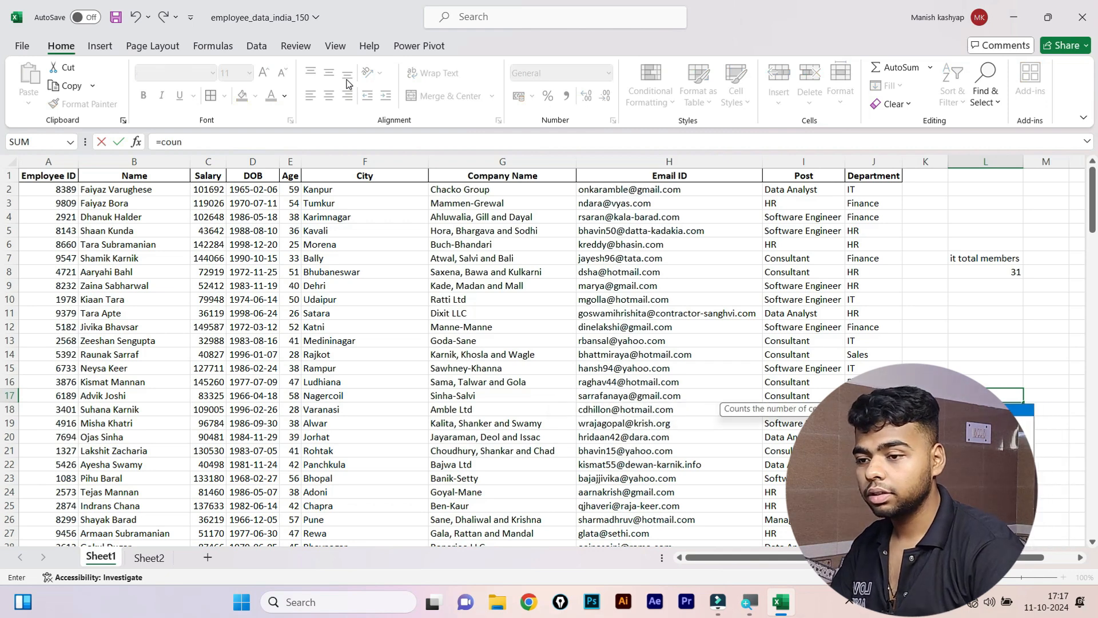
key("Down")
key("Down")
key("Down")
key("Tab")
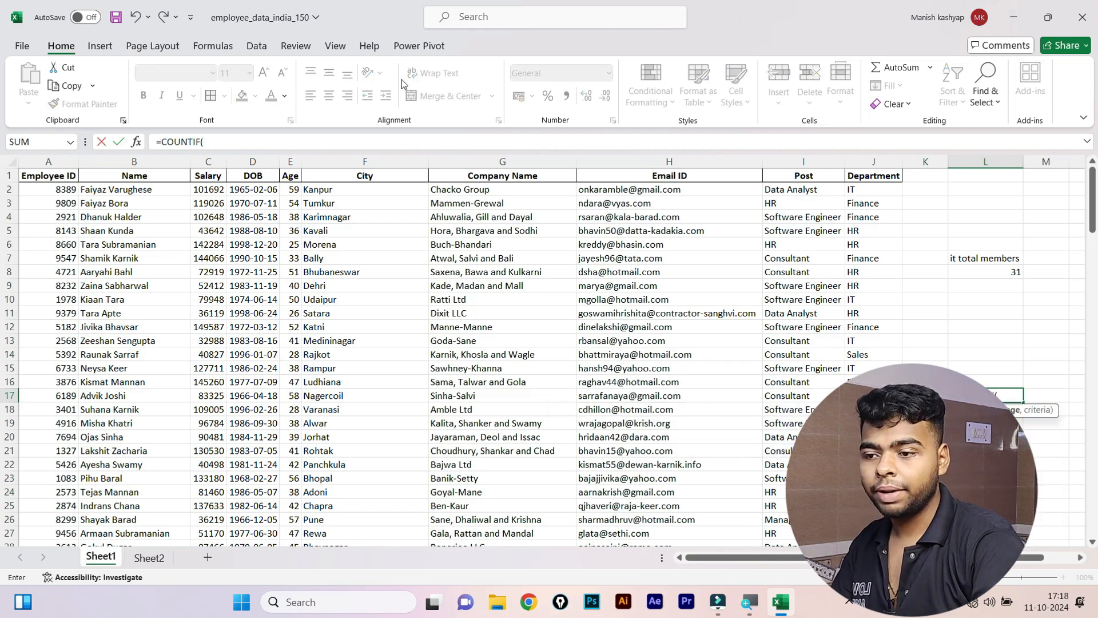
left_click(787, 164)
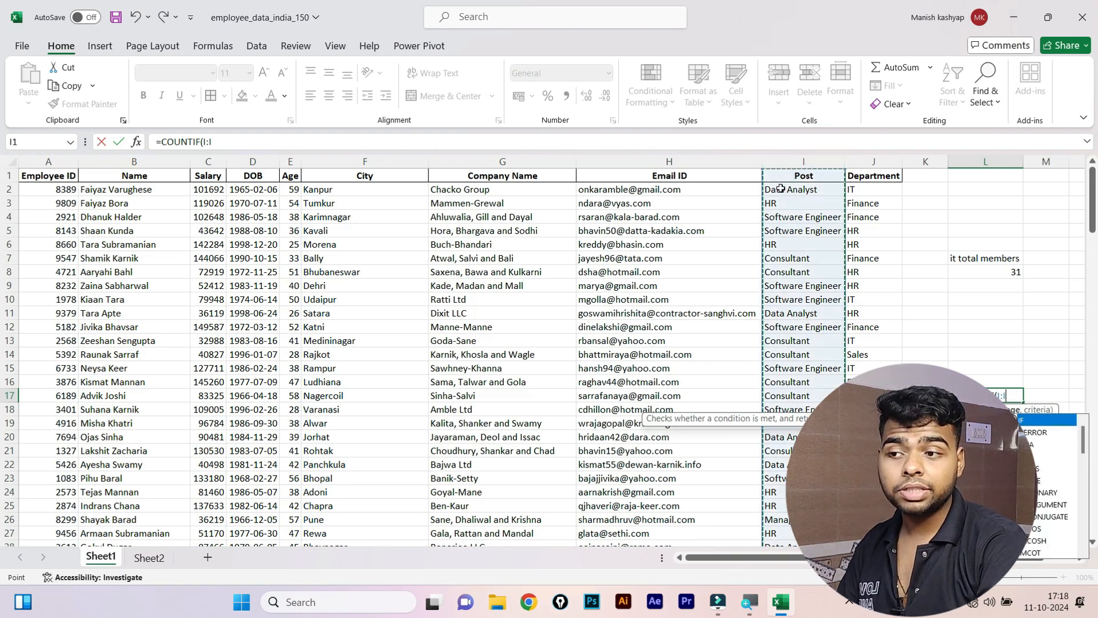
left_click_drag(781, 189, 788, 295)
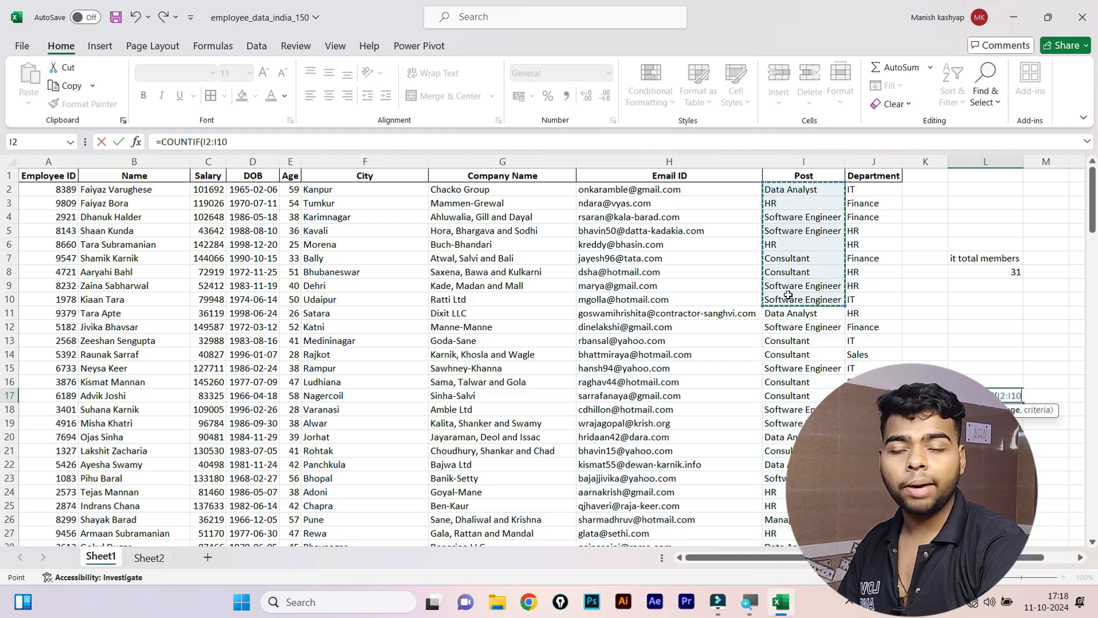
left_click(809, 158)
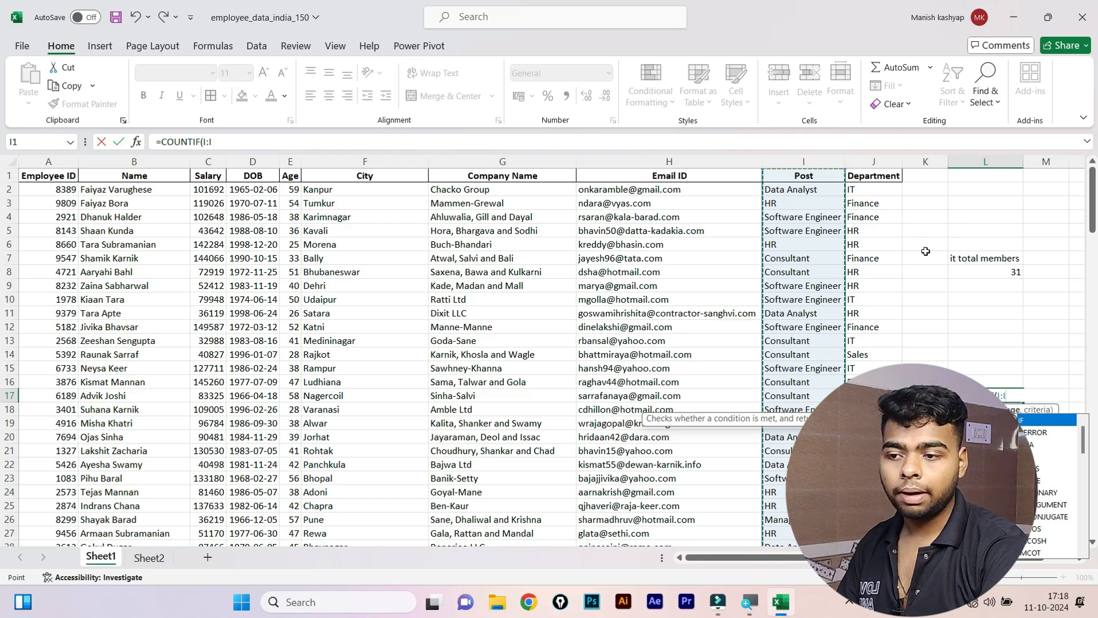
type(",\"hr")
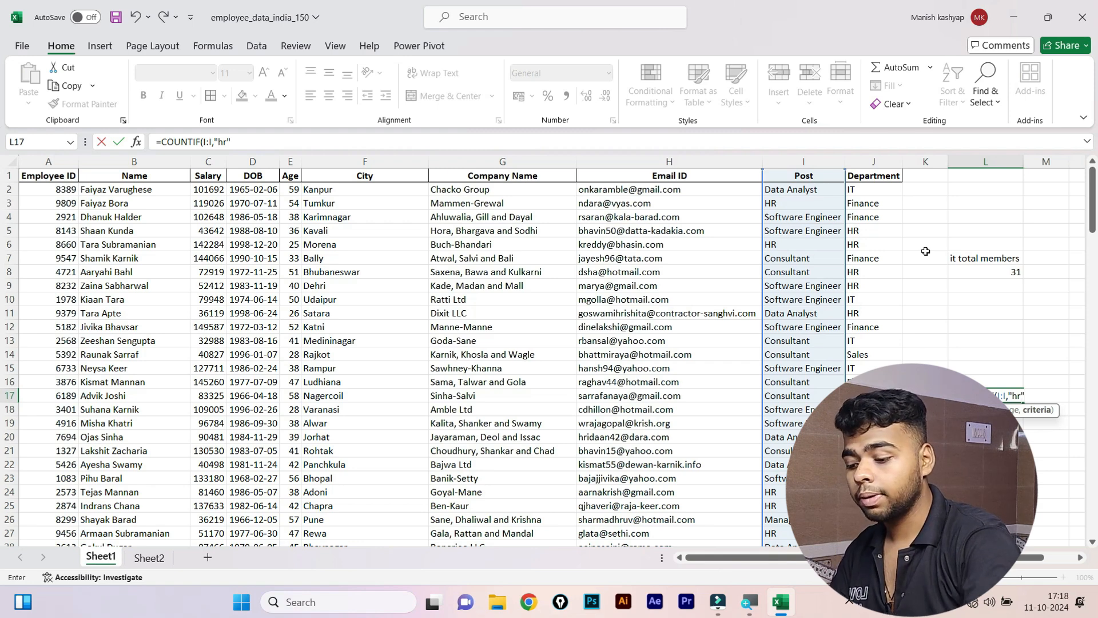
key("Return")
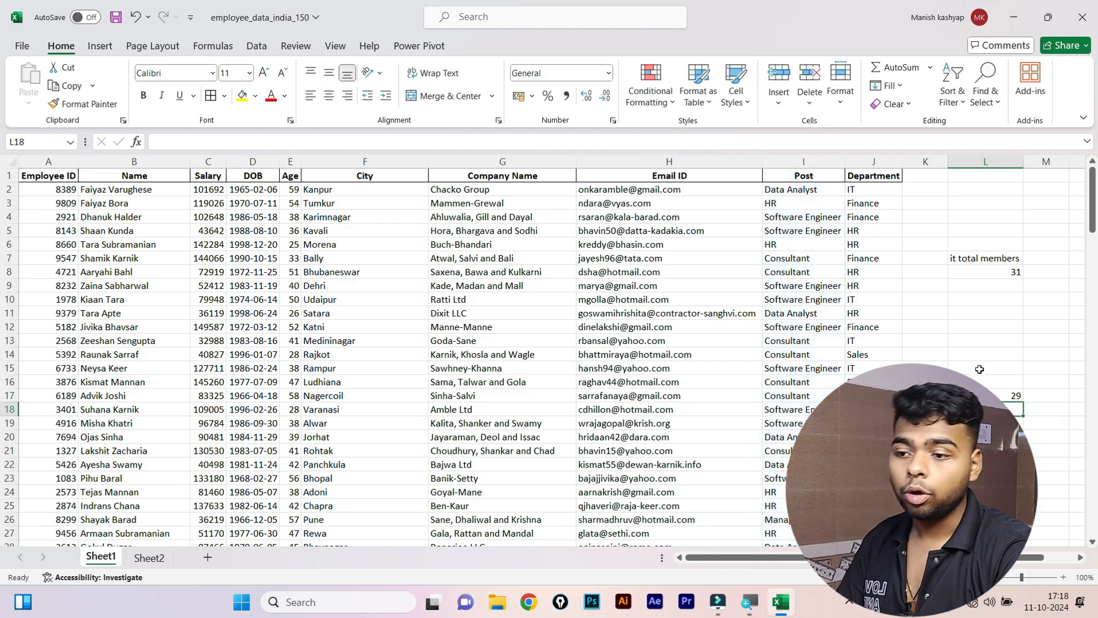
left_click(989, 390)
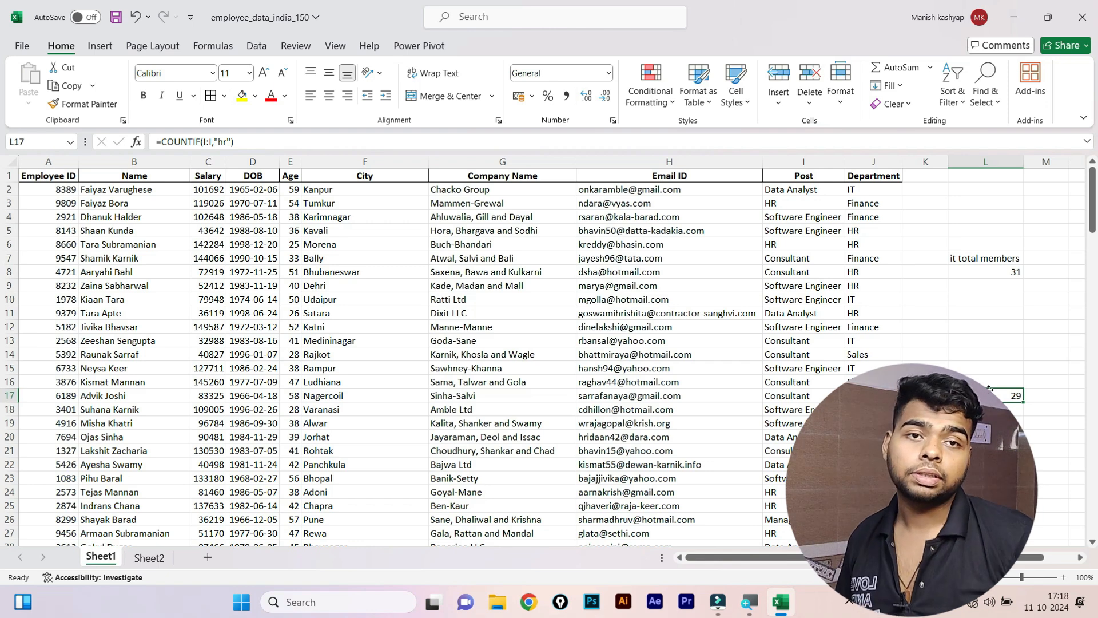
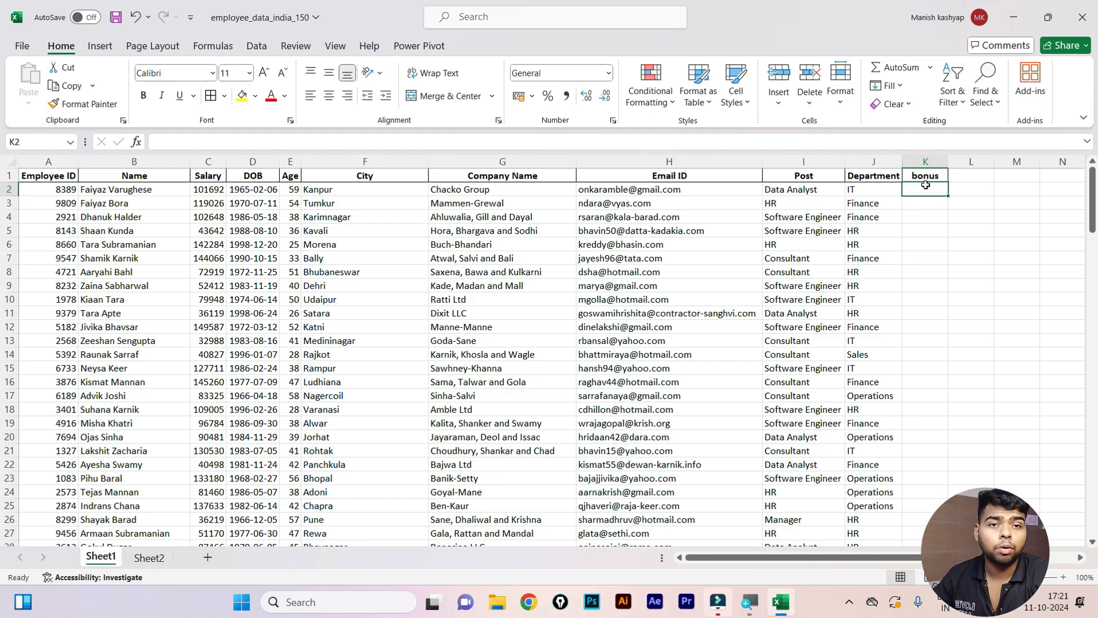
Start K2's bonus formula as =IF(C2>=100000,"5%",IF( after discarding a stray F.DIST entry.
type("=")
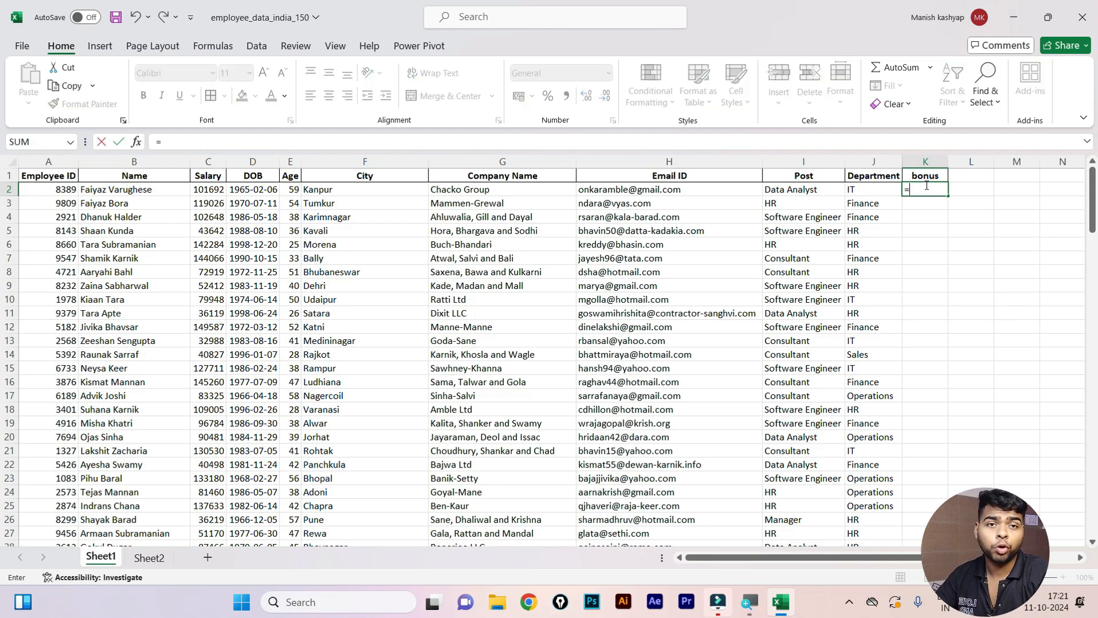
type("F.DIST(")
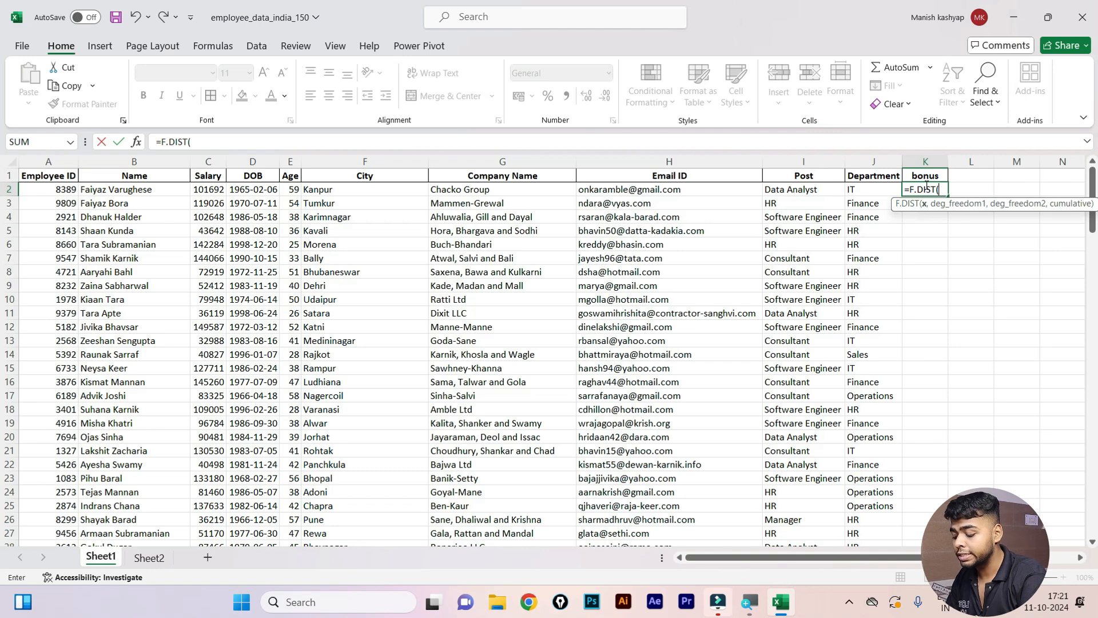
key("BackSpace")
key("BackSpace")
key("BackSpace")
key("BackSpace")
key("BackSpace")
key("BackSpace")
key("BackSpace")
key("BackSpace")
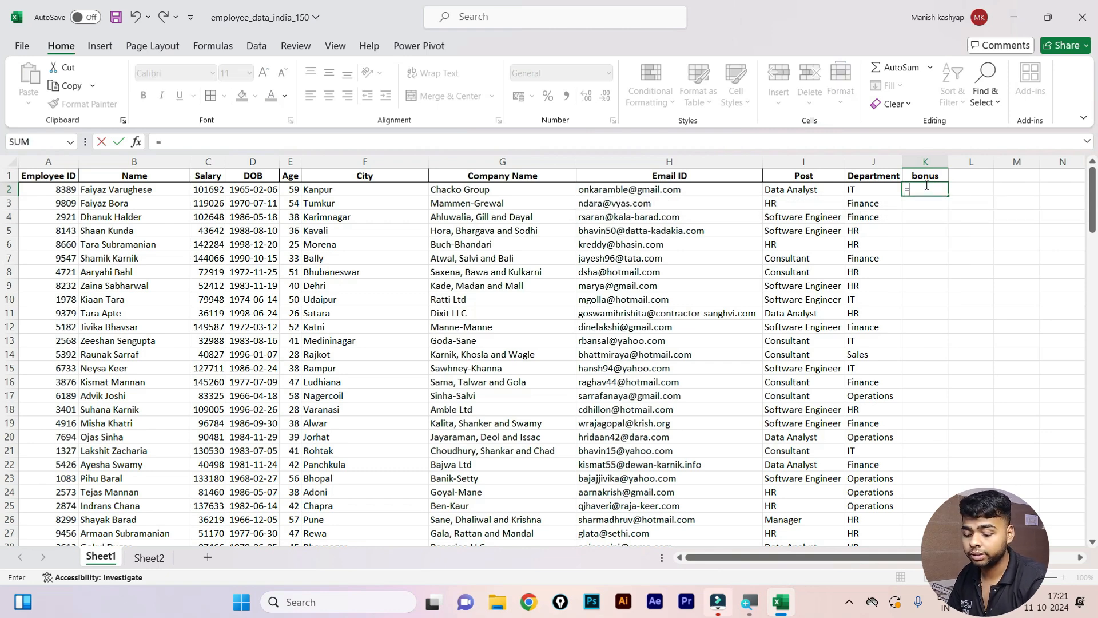
type("=IF(")
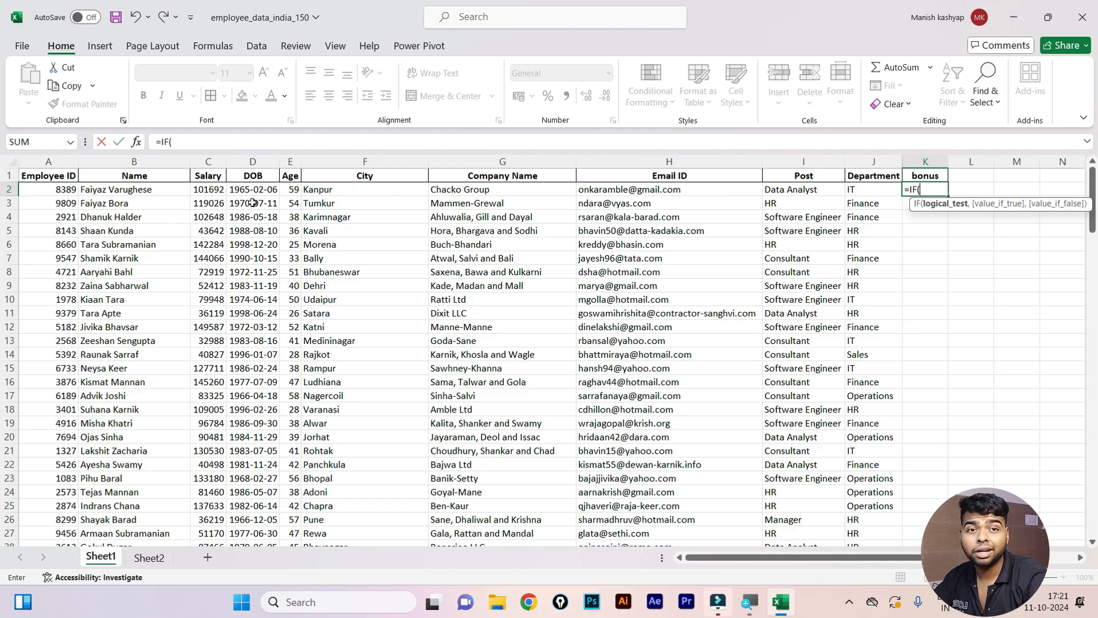
left_click(211, 189)
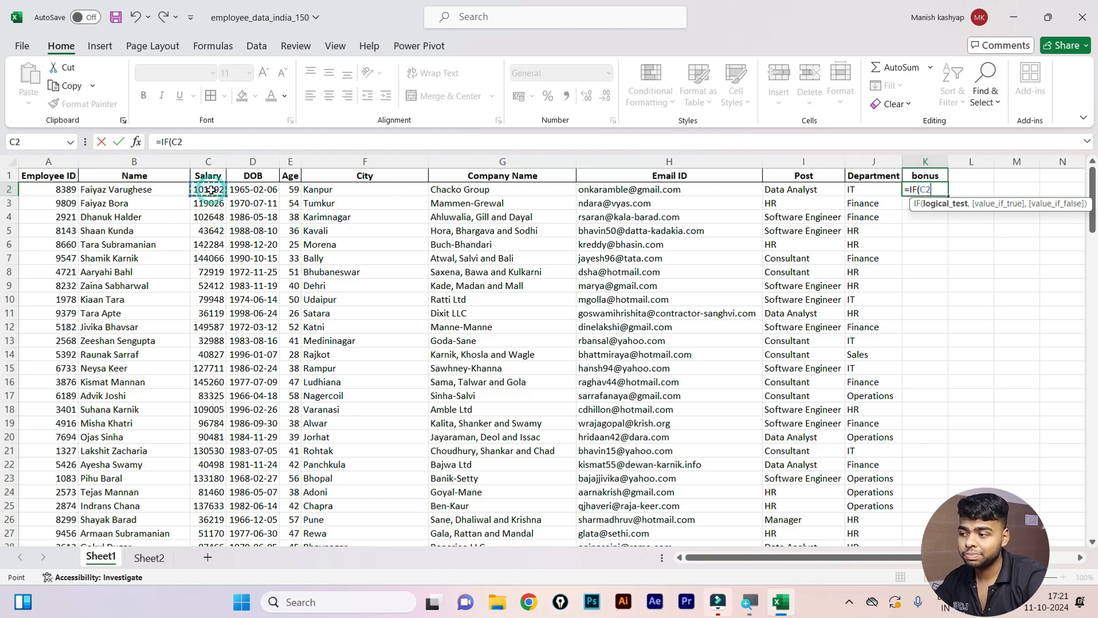
type(">")
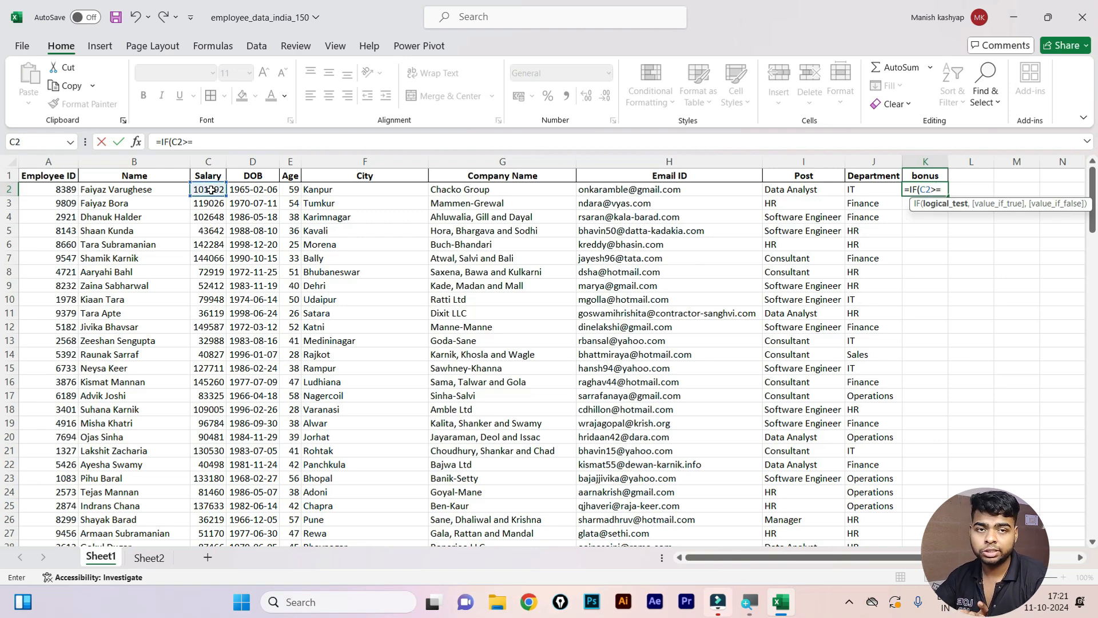
type("=4000")
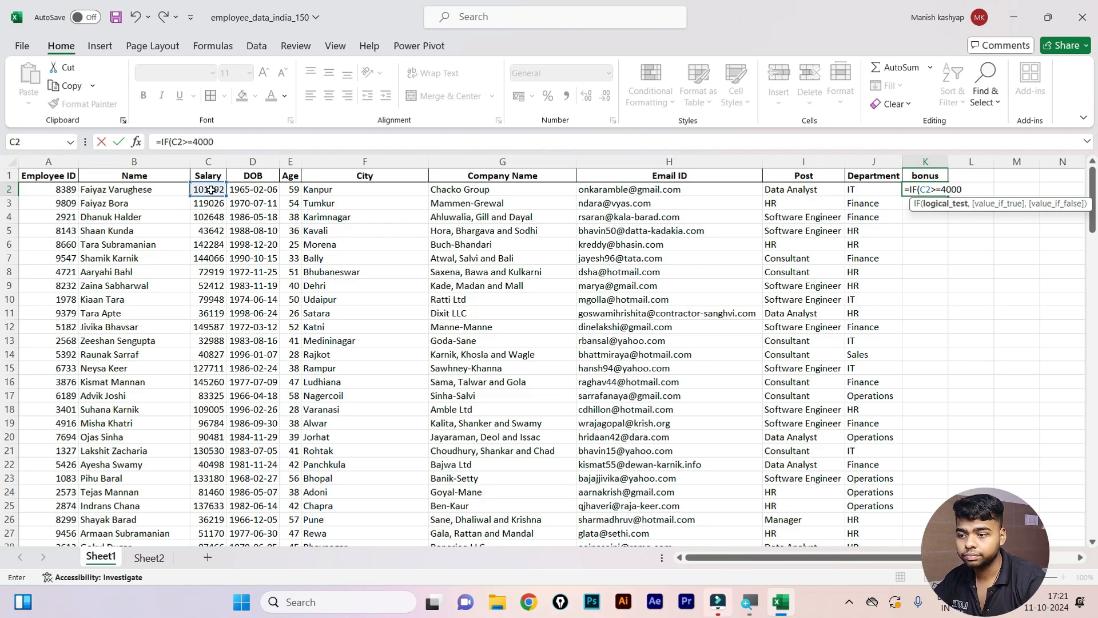
key("BackSpace")
key("BackSpace")
key("BackSpace")
key("BackSpace")
type("1")
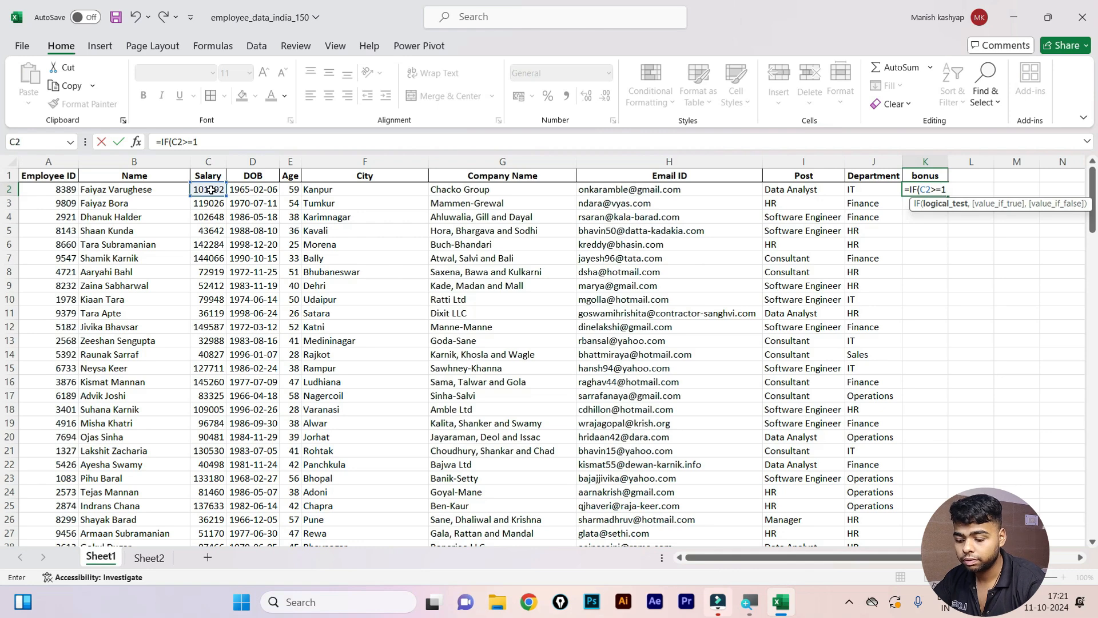
type("0000")
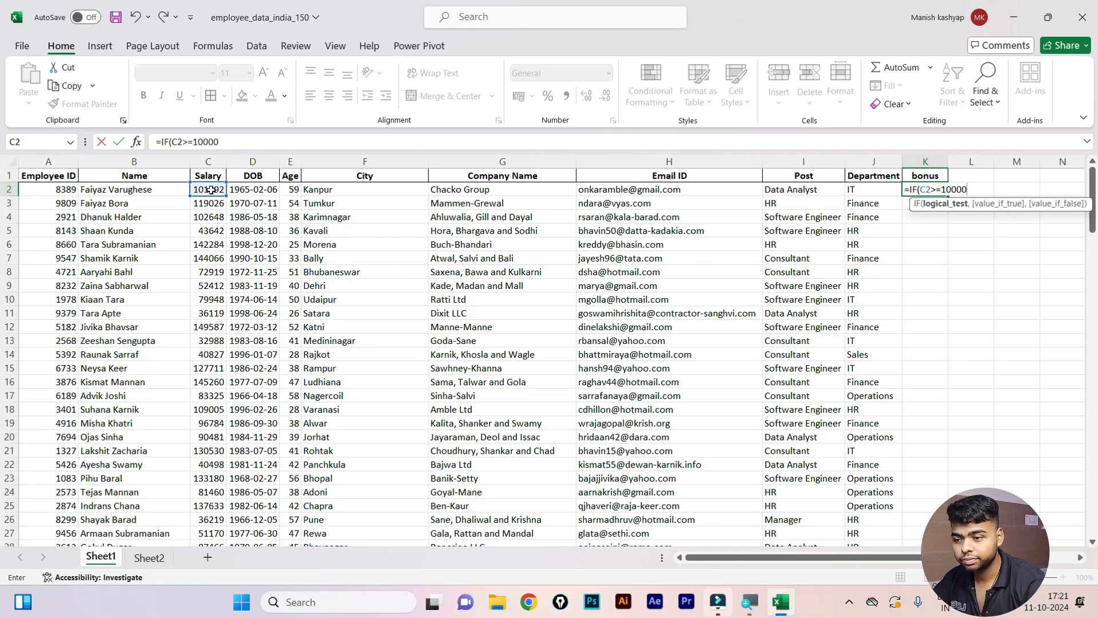
type("0,")
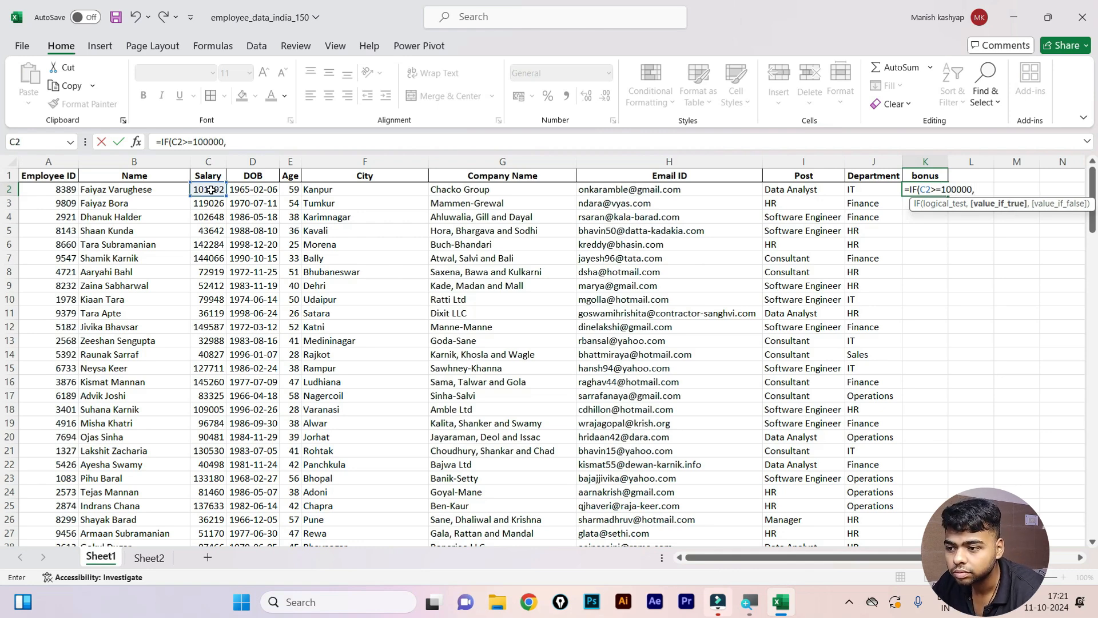
type("\"5%")
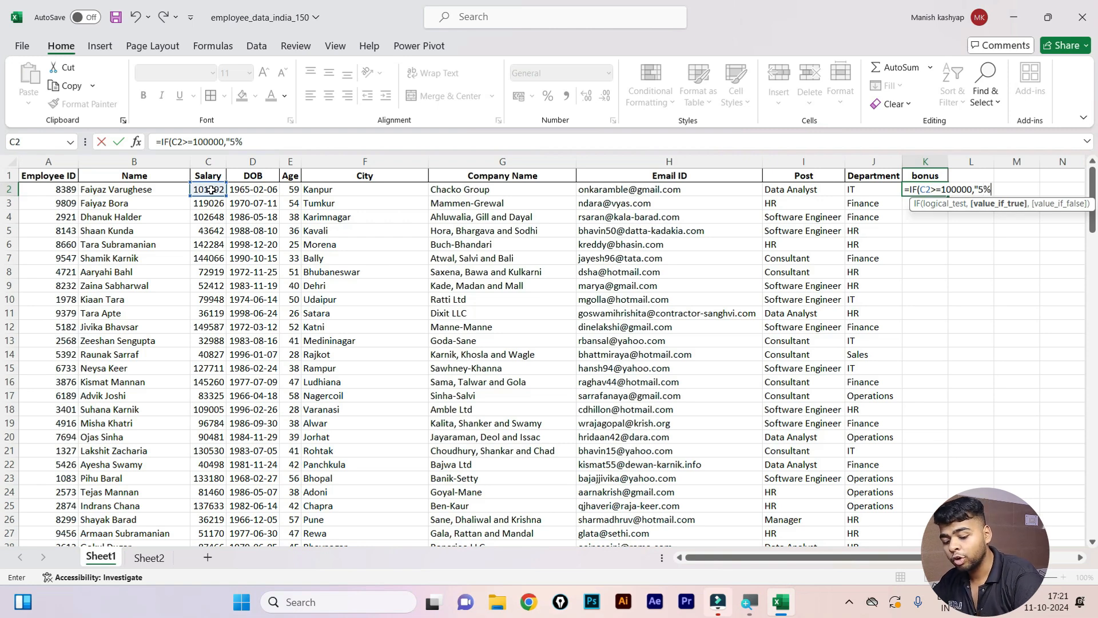
type("\"")
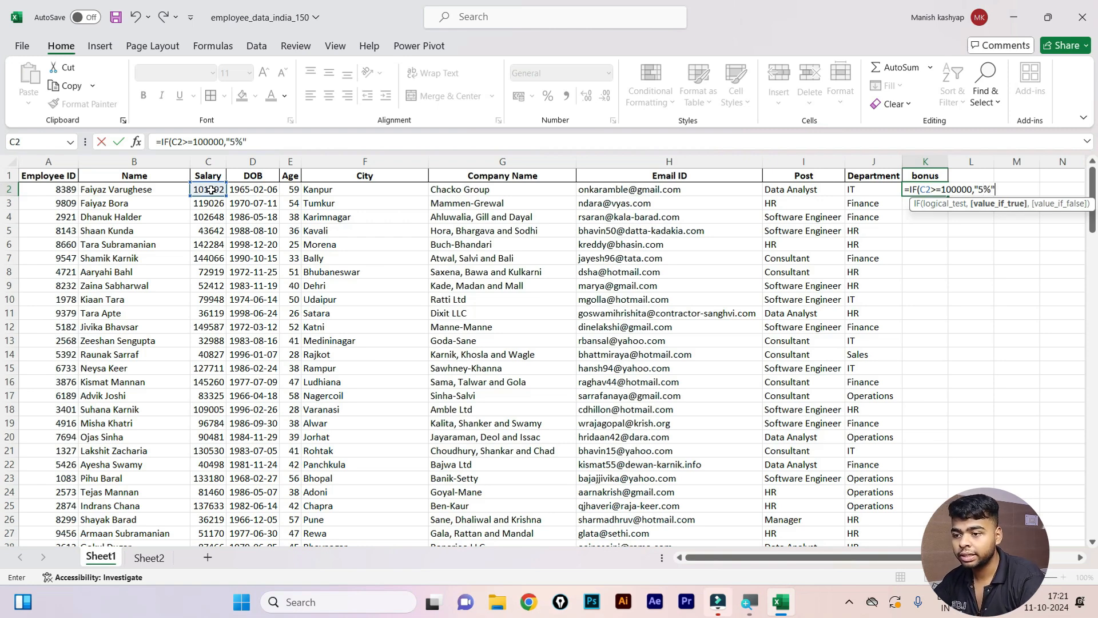
type(",")
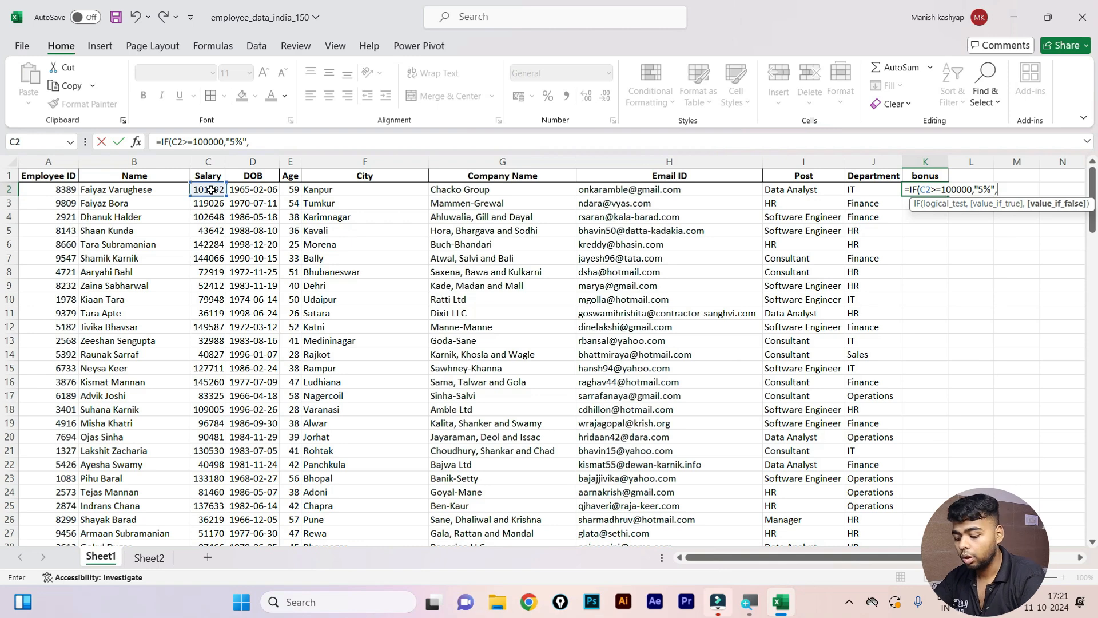
type("IF(")
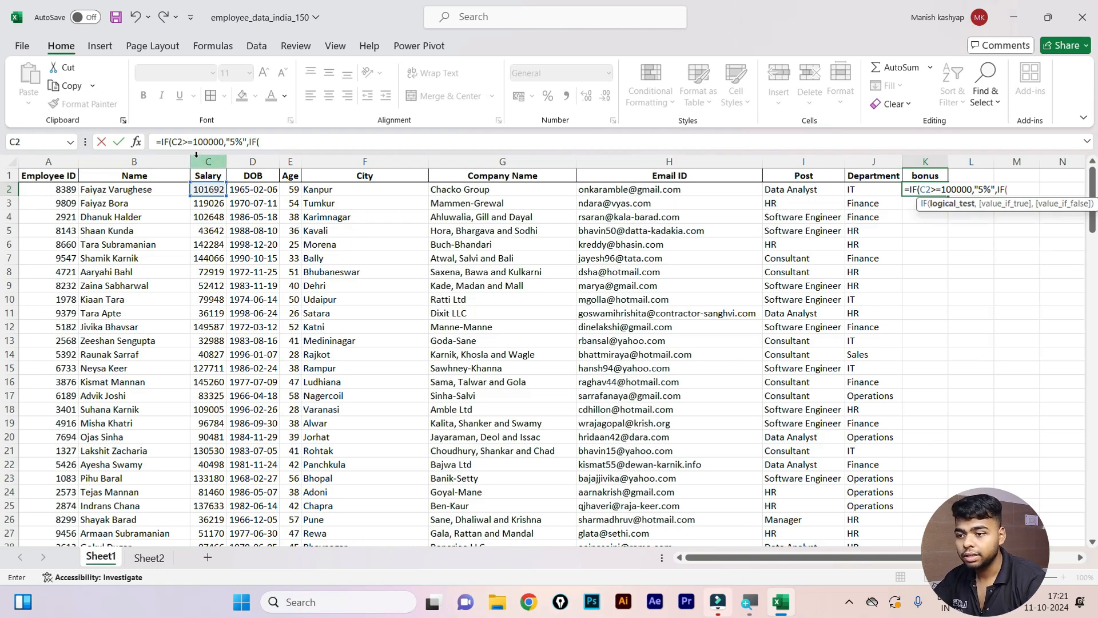
Finish K2's nested IF so salaries of at least 50000 get "3%" and the rest "2".
left_click(207, 189)
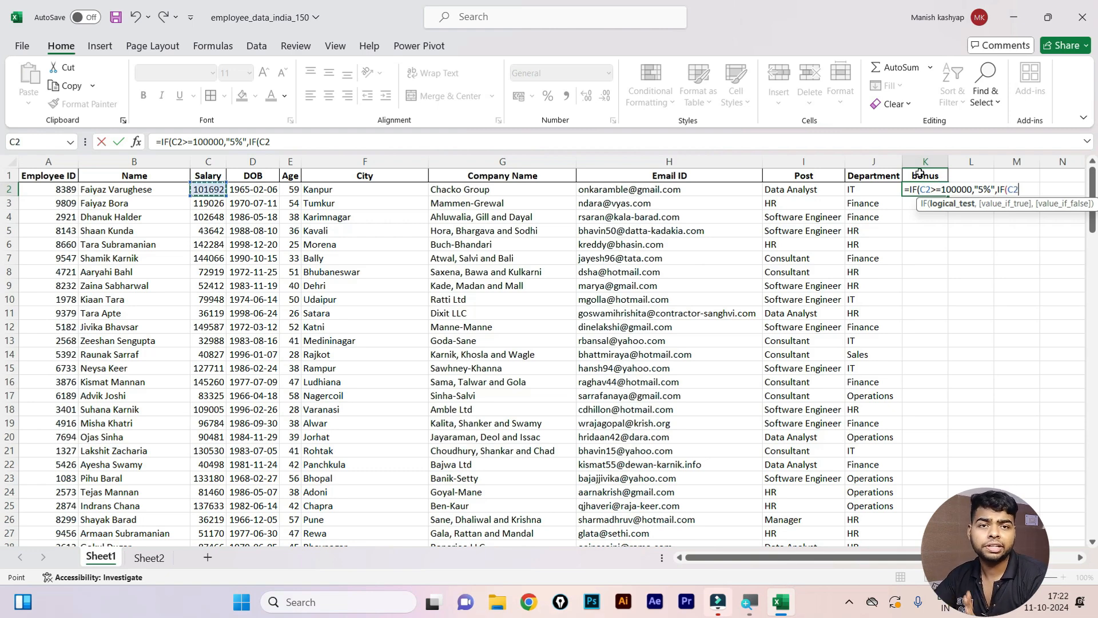
type(",")
key("BackSpace")
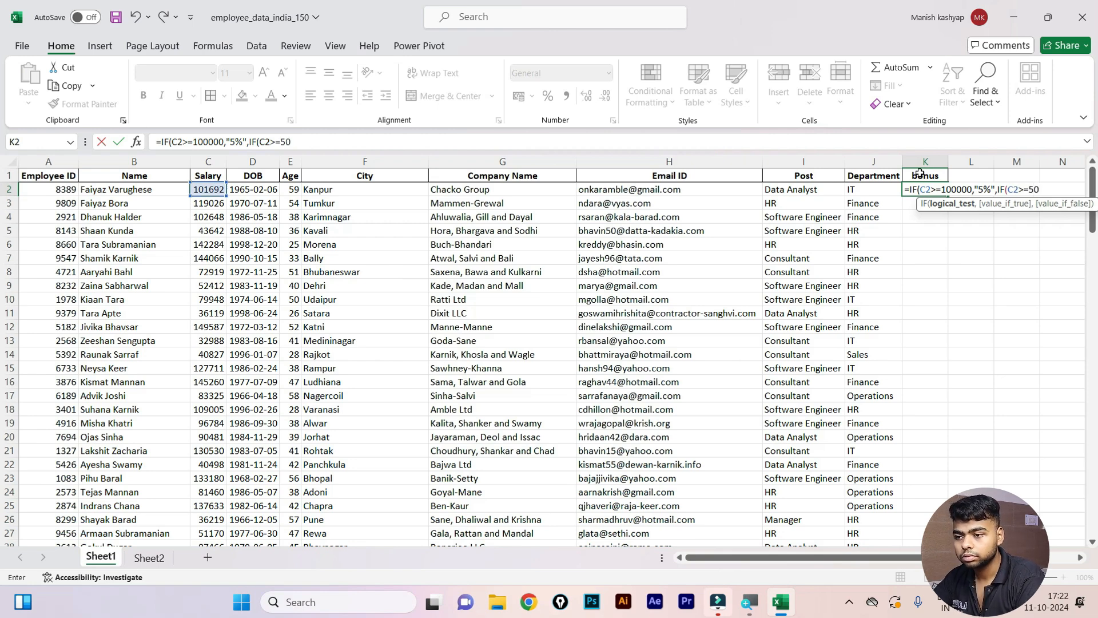
type("000,\"3")
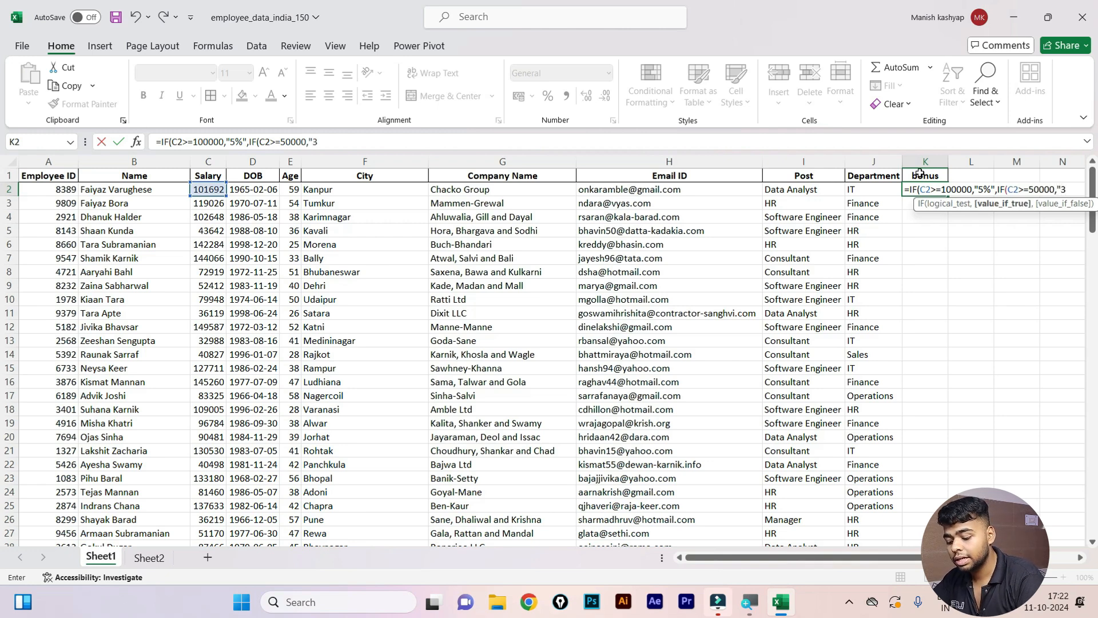
type("%\",\"2")
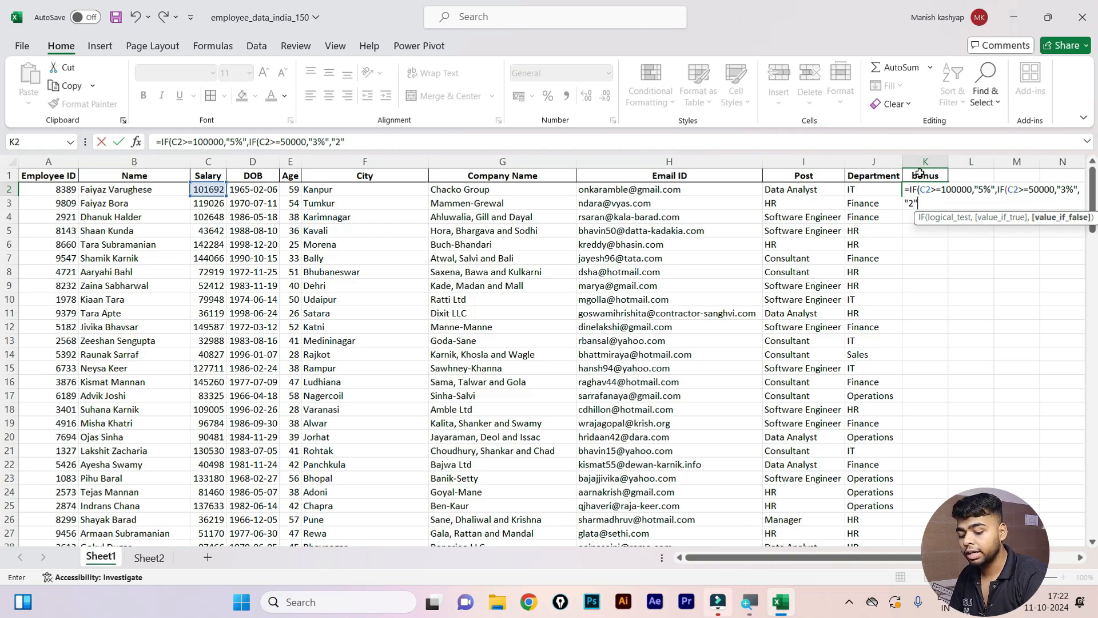
type("\")")
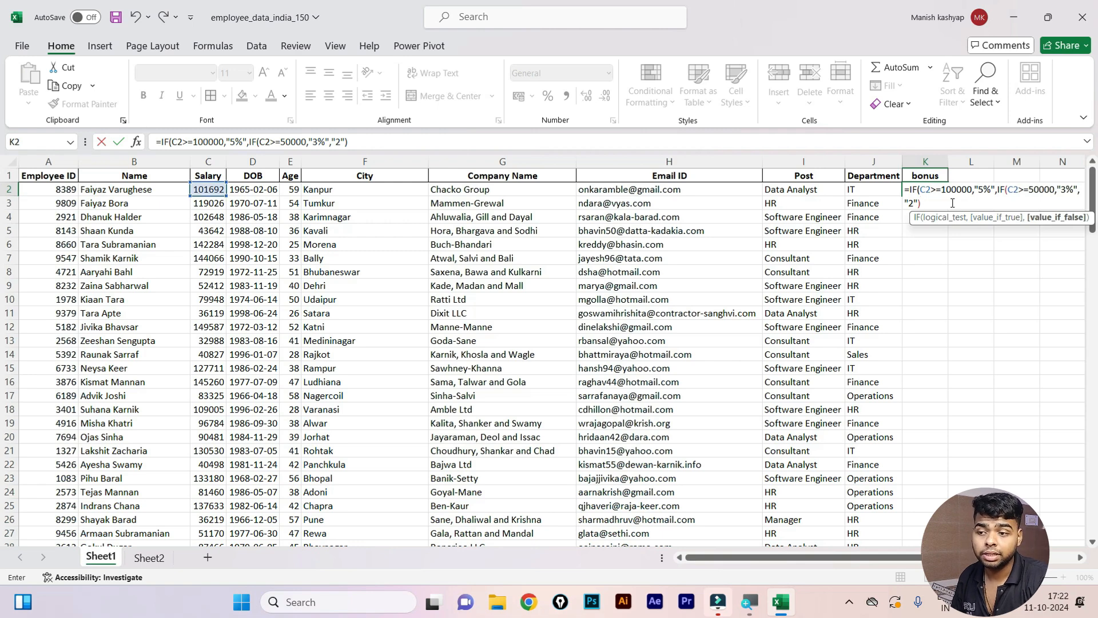
Accept Excel's parenthesis fix for K2 and fill the bonus formula down column K.
key("Return")
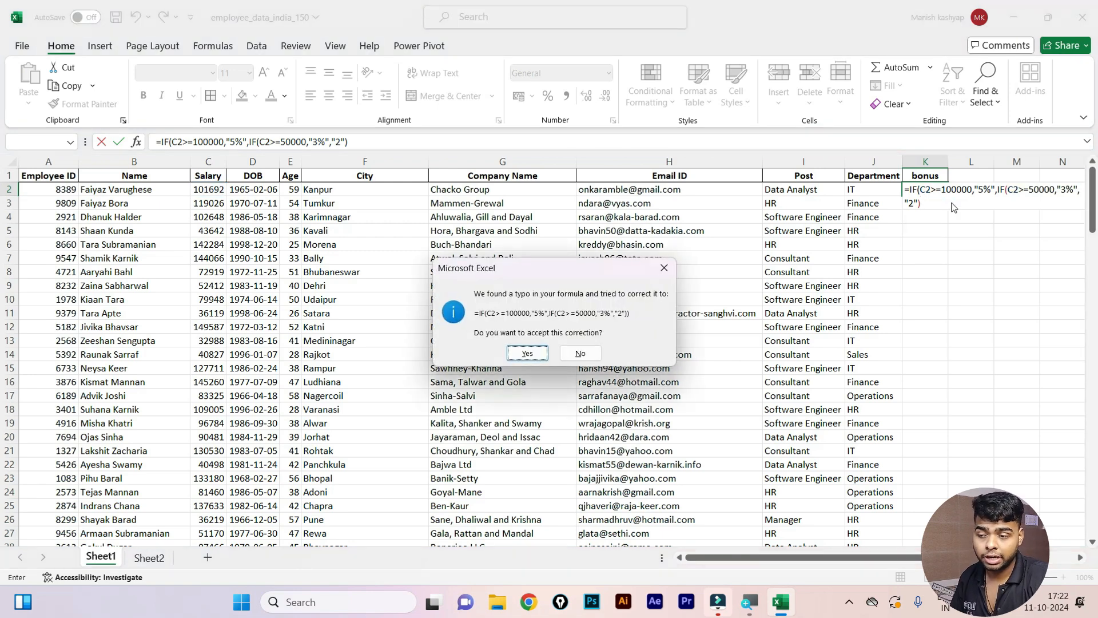
key("Return")
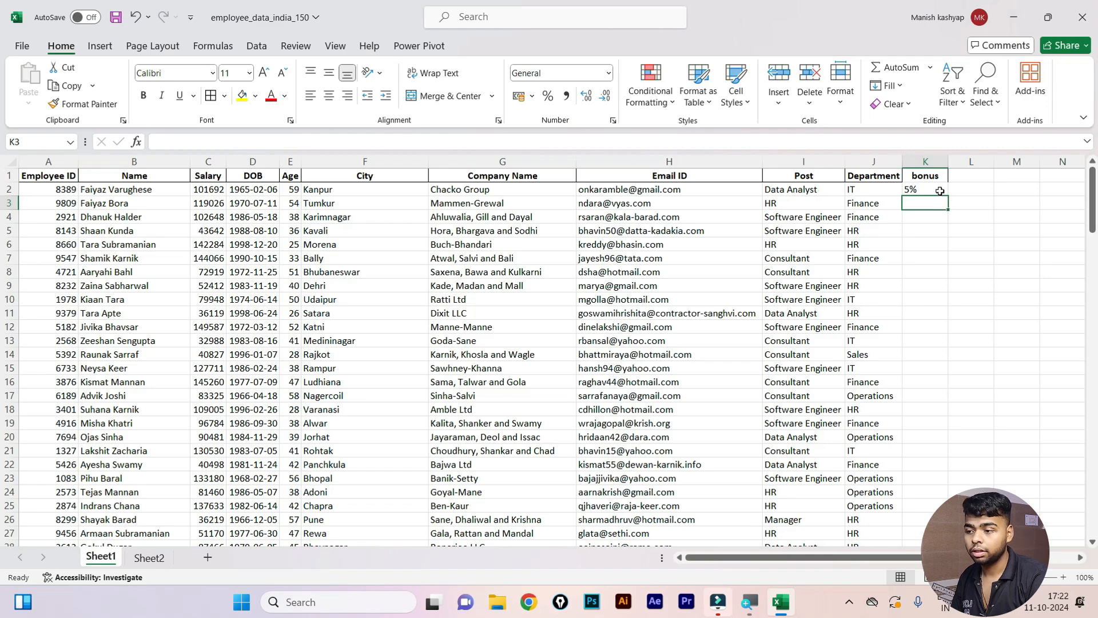
left_click(937, 189)
left_click(859, 188)
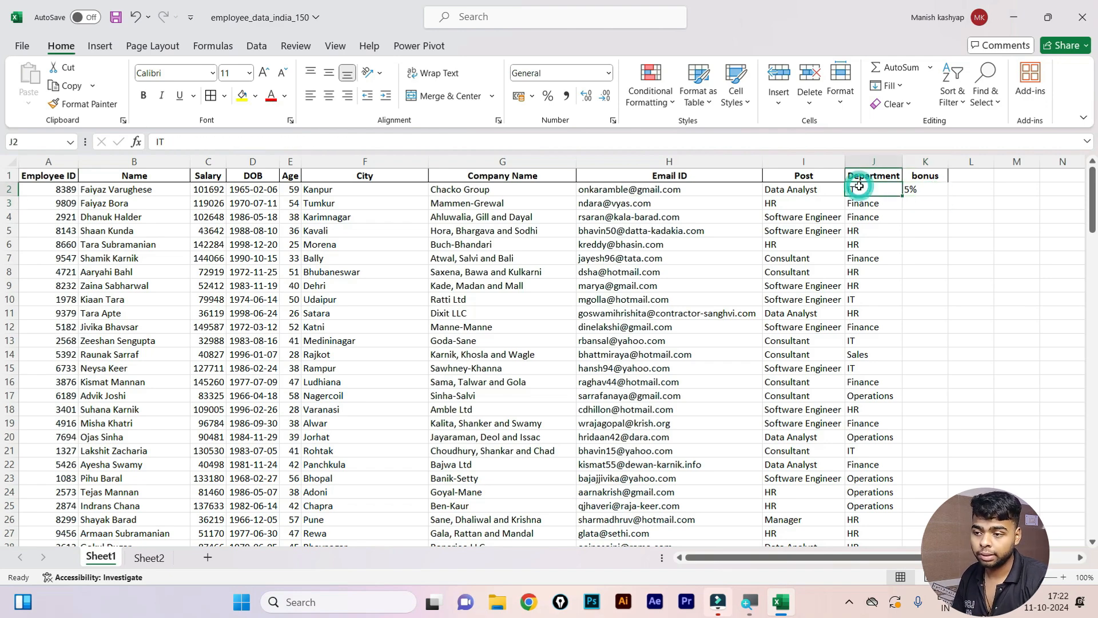
key("ctrl+shift+Down")
key("shift+Right")
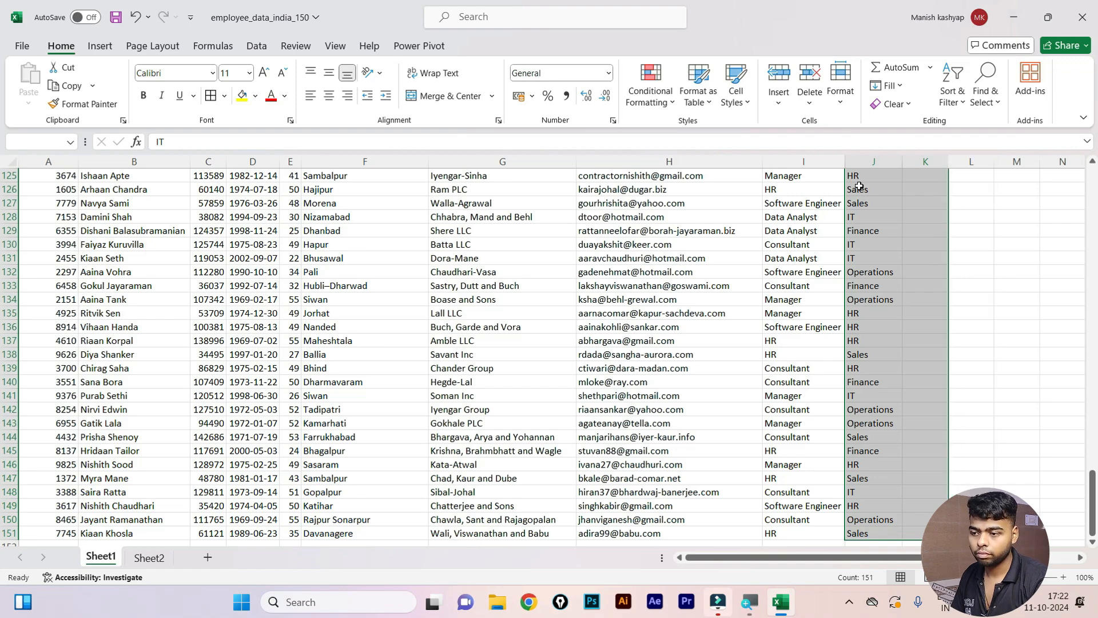
scroll(899, 282, "up", 20)
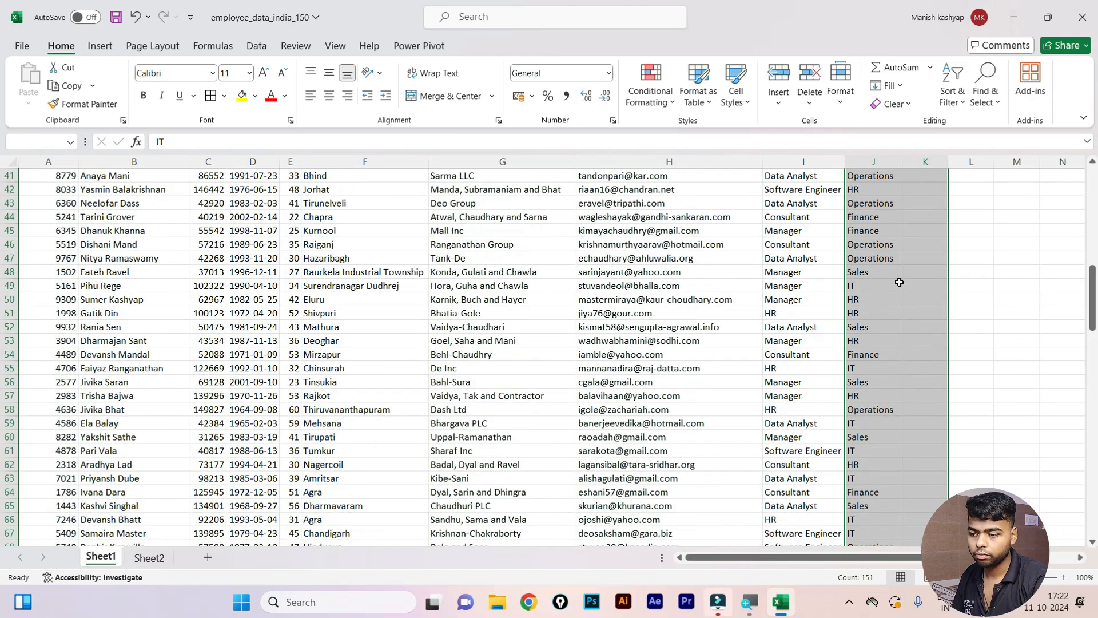
scroll(899, 282, "up", 13)
left_click(910, 189)
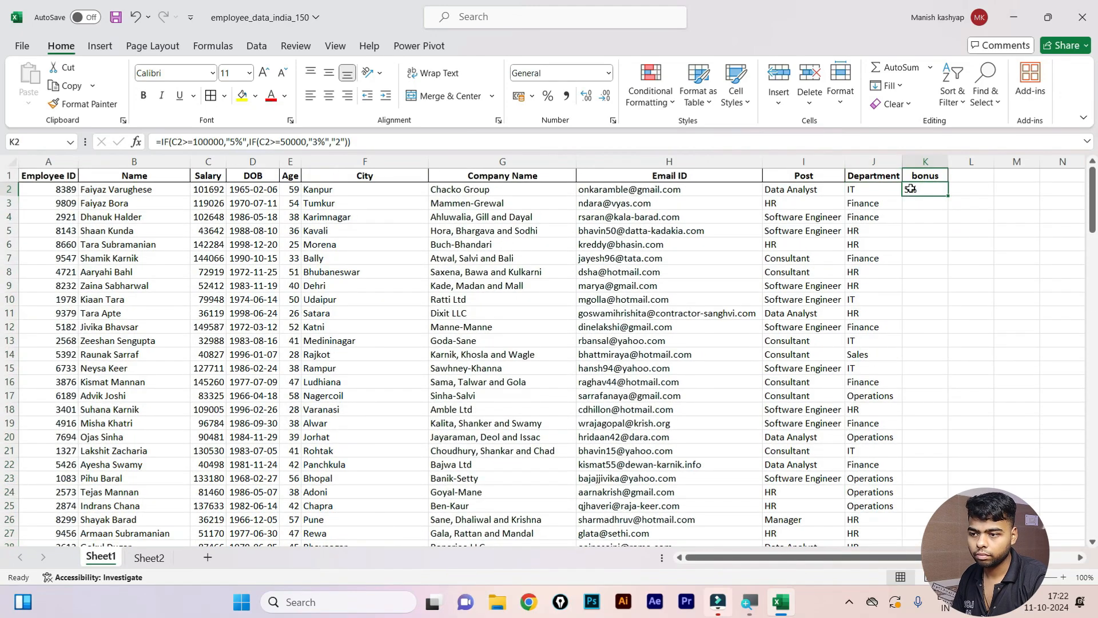
key("ctrl+shift+Down")
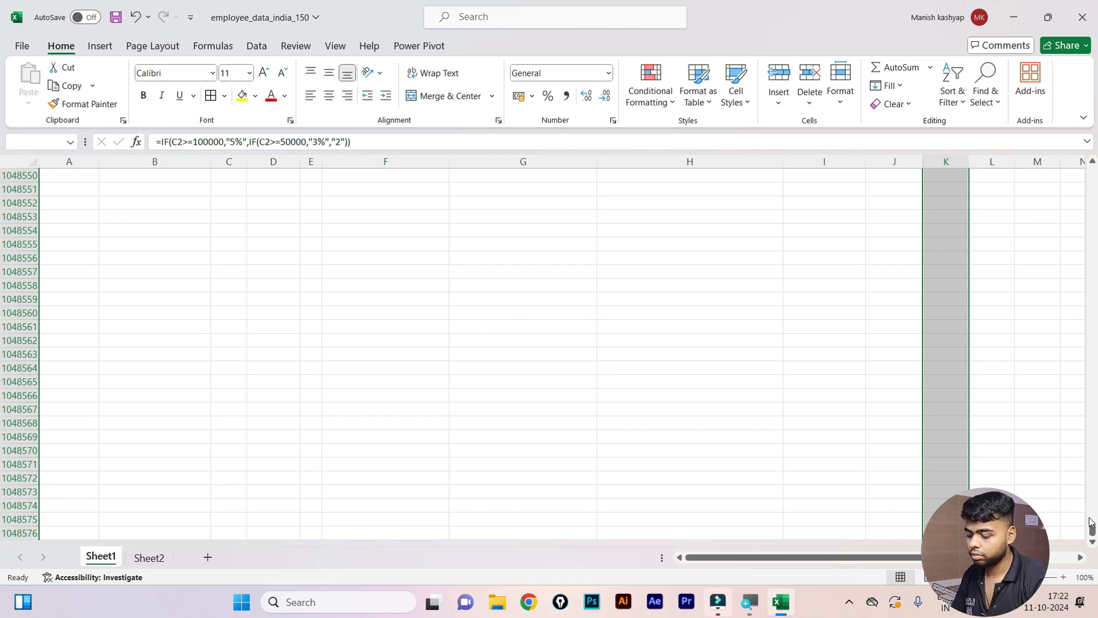
left_click_drag(1092, 529, 1089, 113)
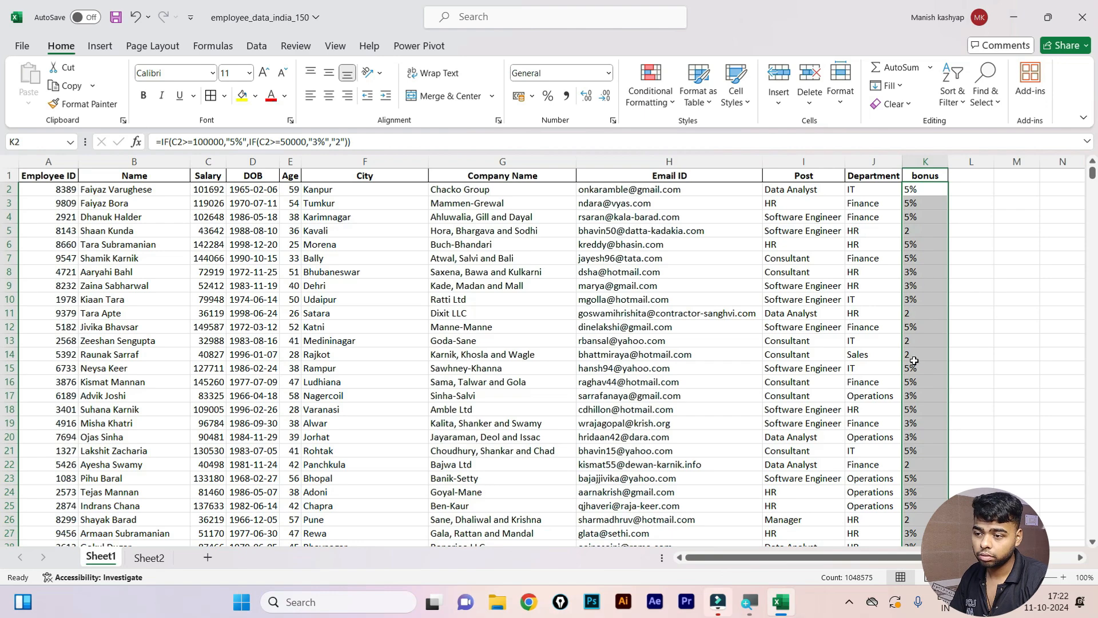
Spot-check bonus results against salaries in rows 4, 5 and 17, recommitting K17's formula.
scroll(913, 359, "down", 6)
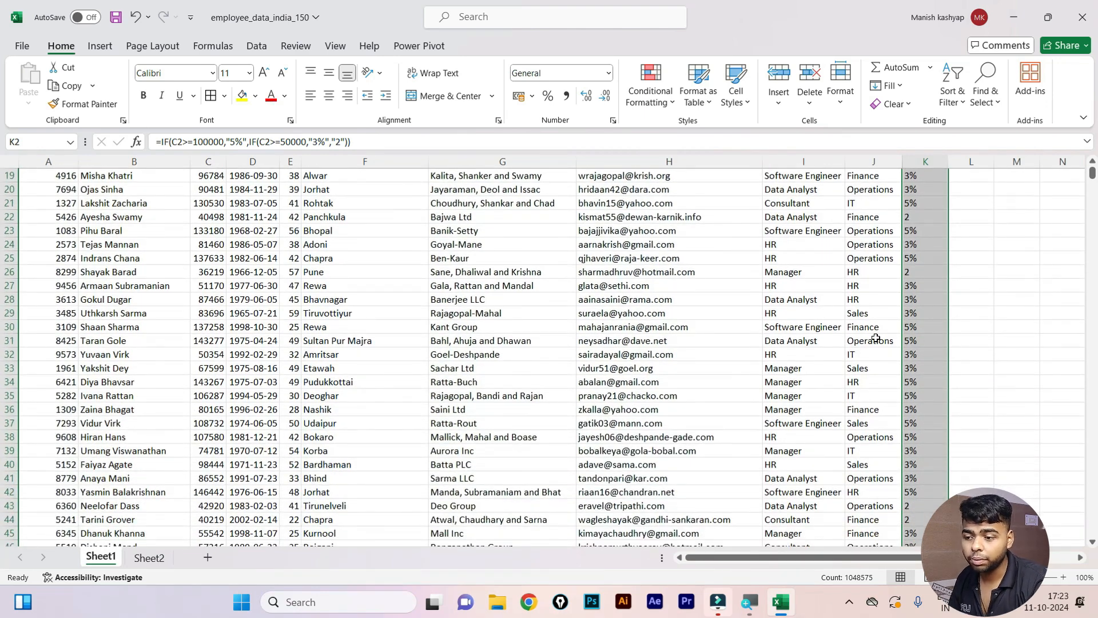
scroll(914, 359, "up", 6)
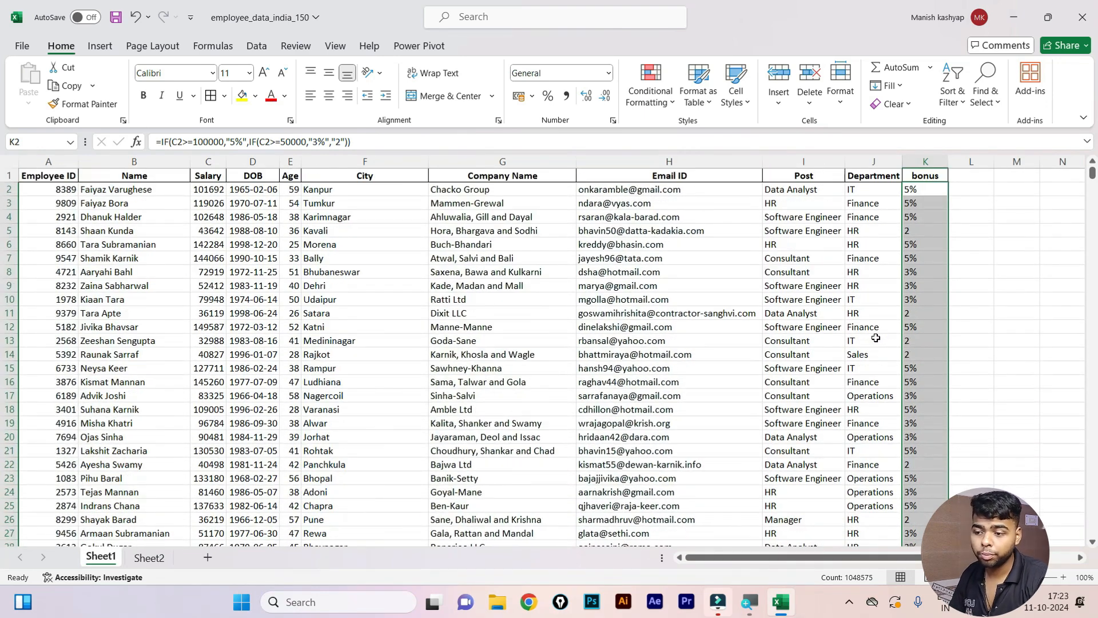
left_click(915, 229)
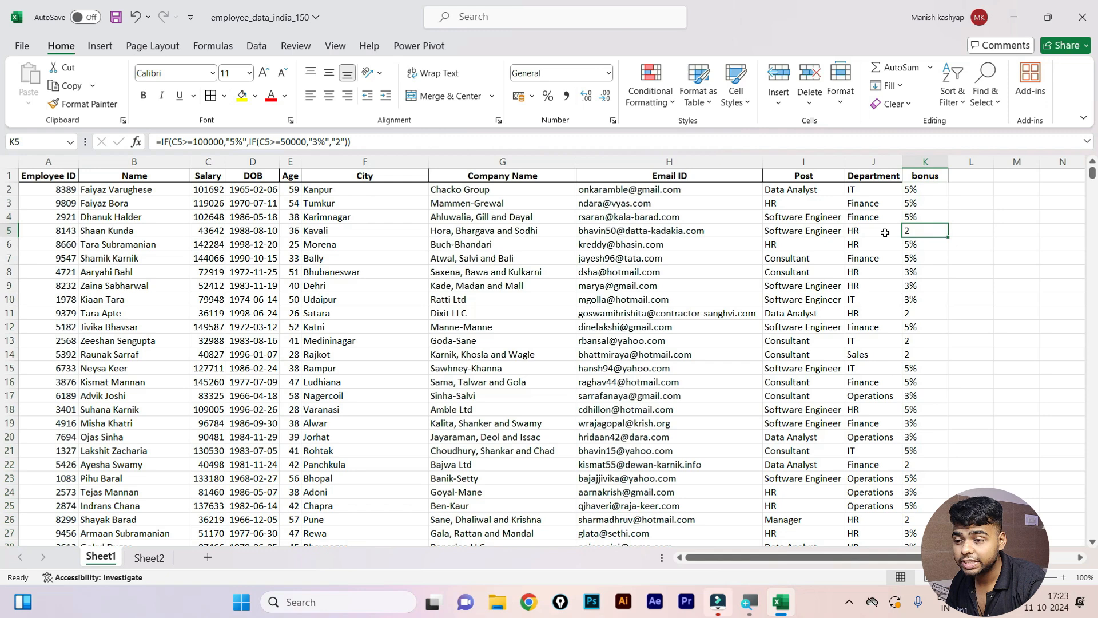
left_click(220, 232)
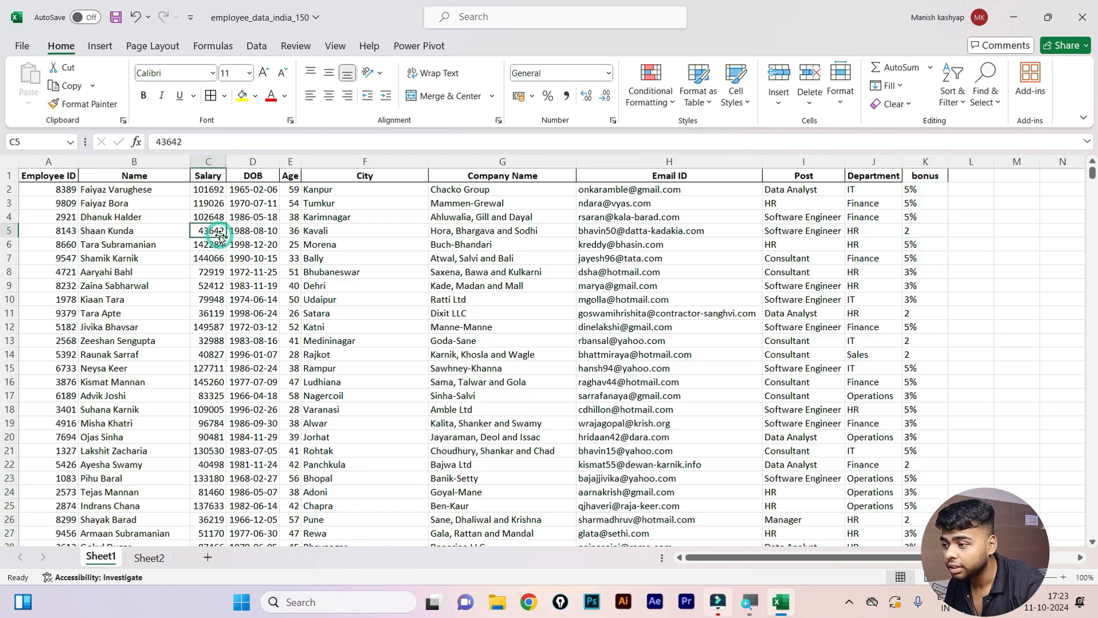
left_click(910, 218)
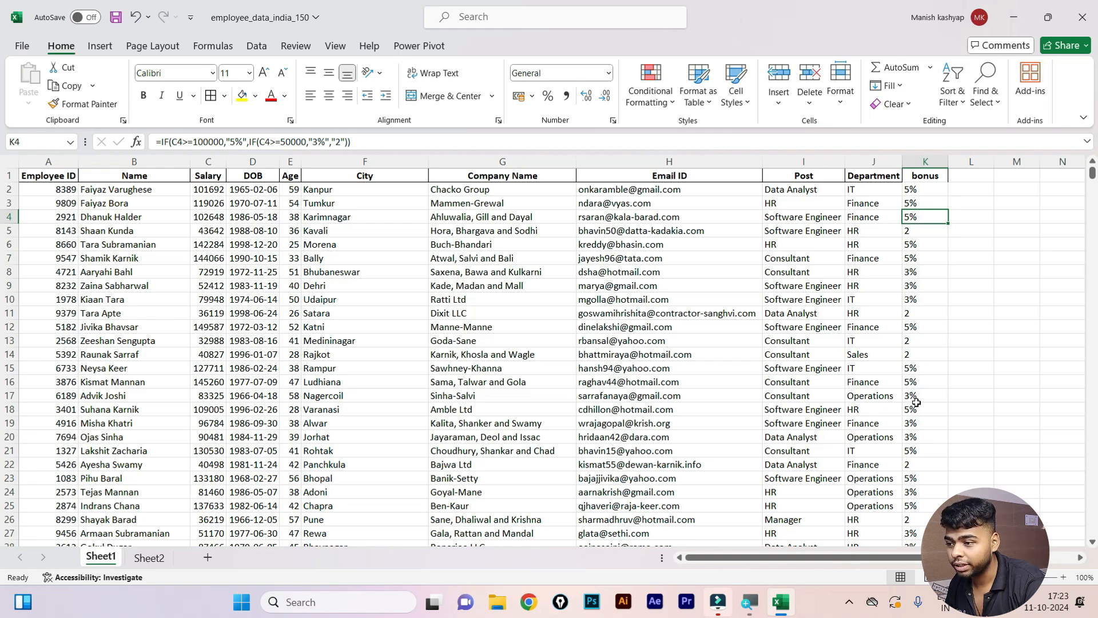
left_click_drag(912, 401, 166, 393)
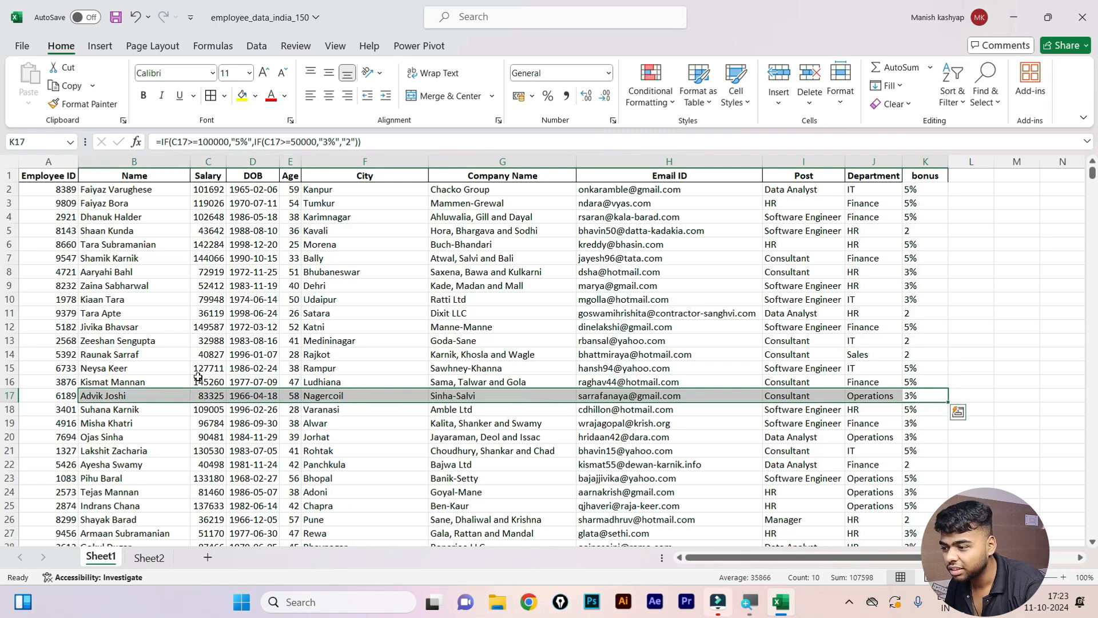
left_click(350, 145)
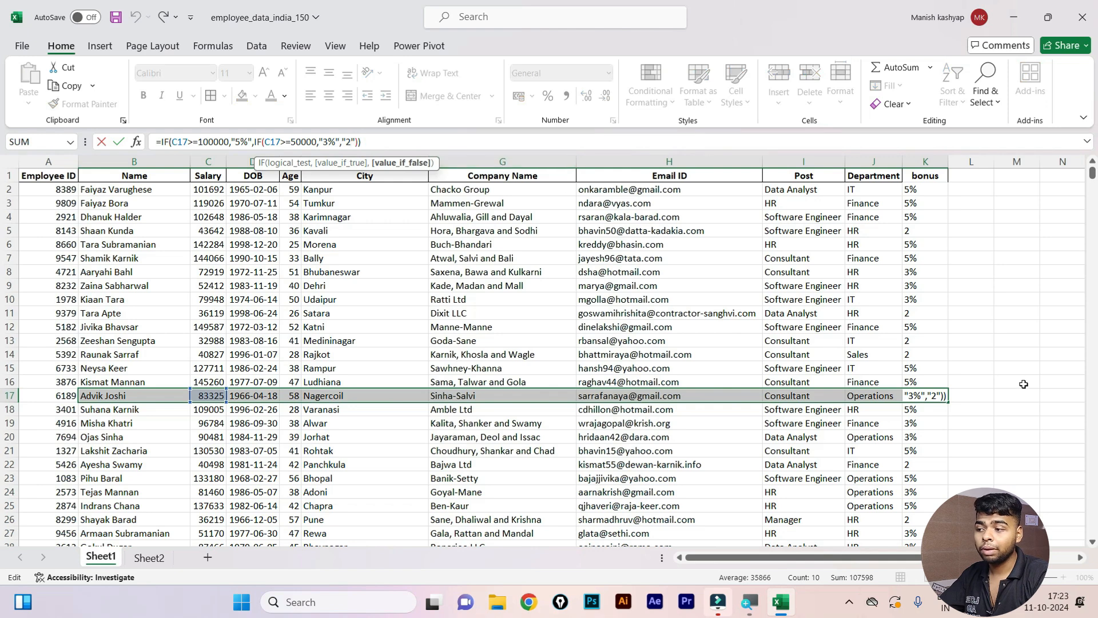
key("Return")
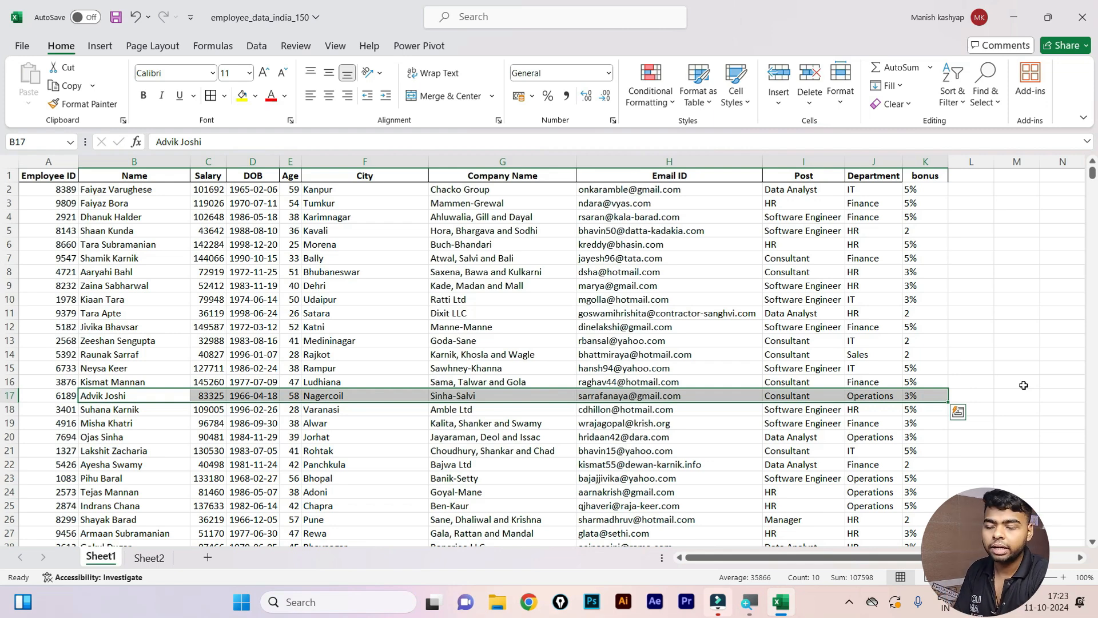
left_click(1005, 354)
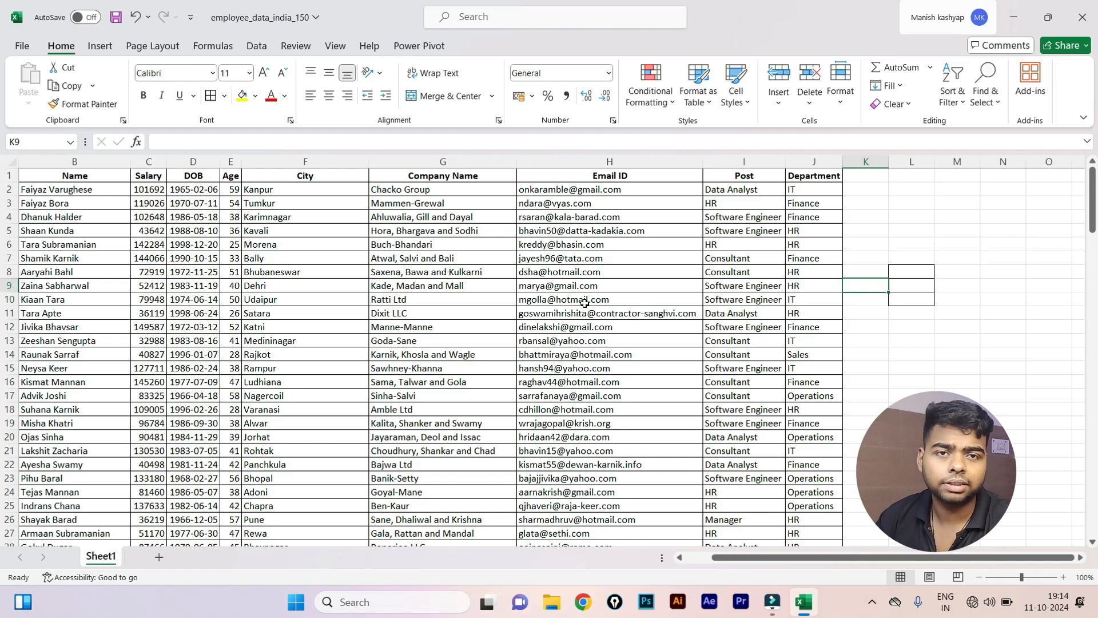
Copy the header row A1:J1 and paste it starting at L15.
scroll(124, 338, "down", 4)
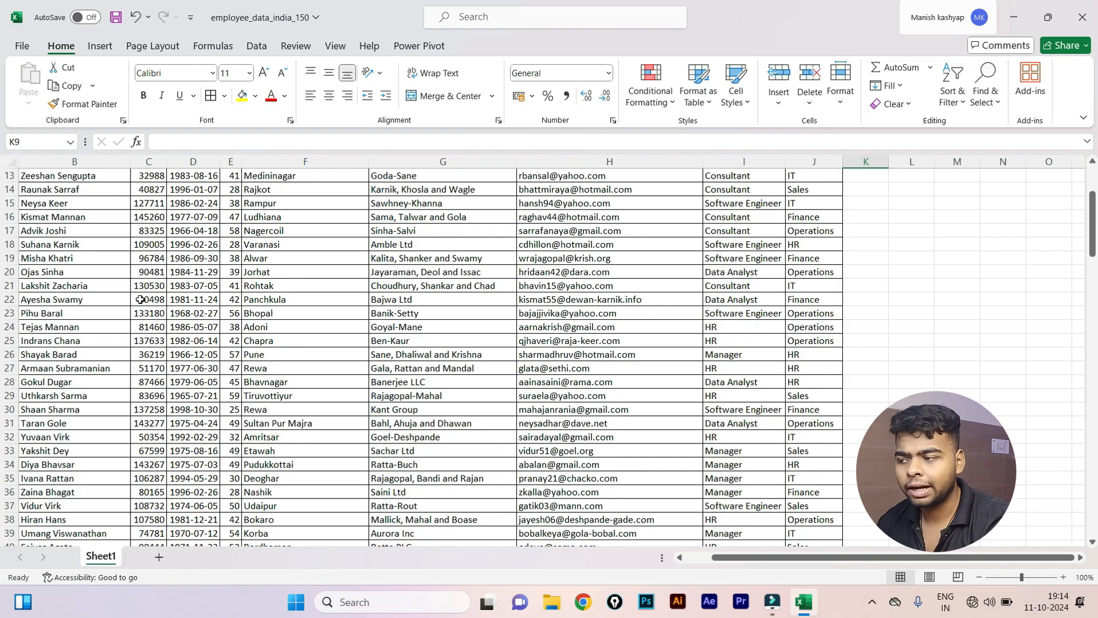
scroll(86, 320, "up", 4)
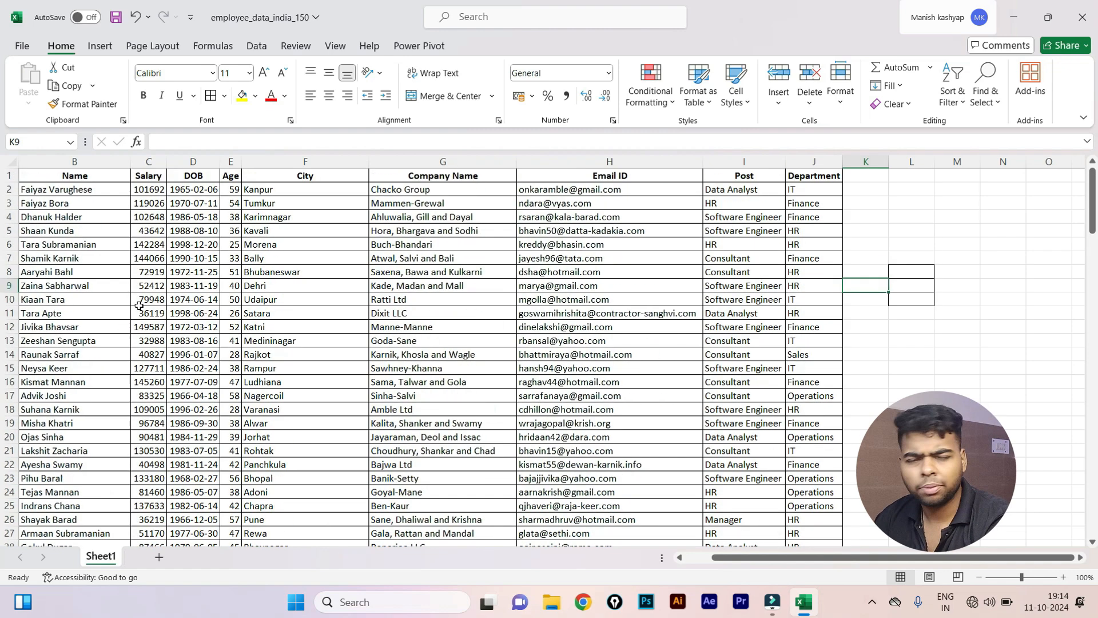
left_click(71, 177)
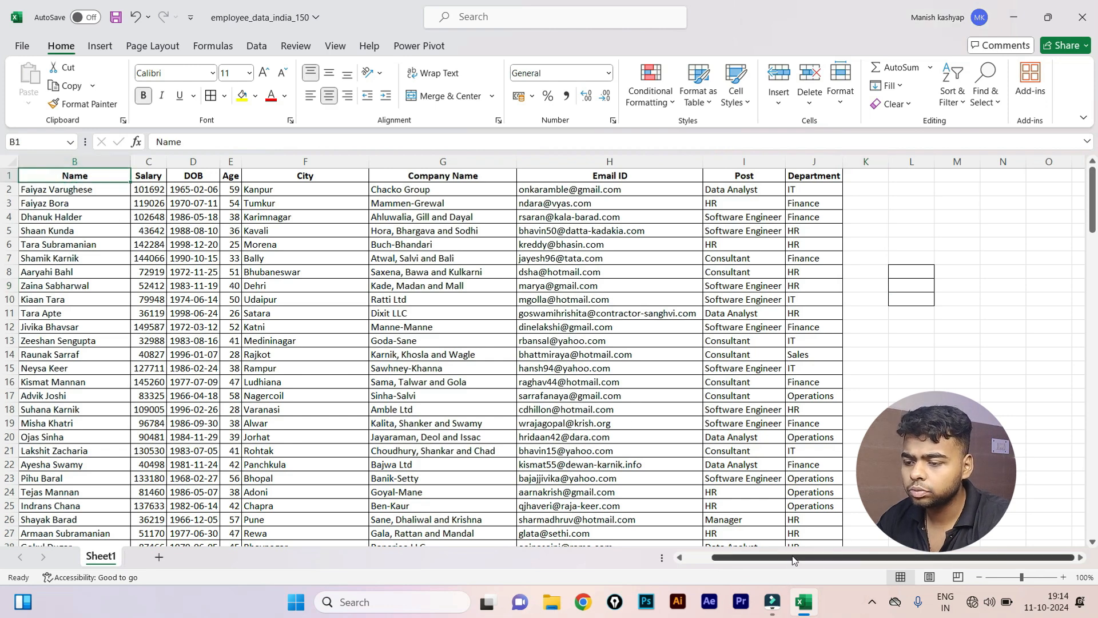
left_click_drag(792, 559, 691, 568)
left_click_drag(42, 177, 870, 179)
key("ctrl+c")
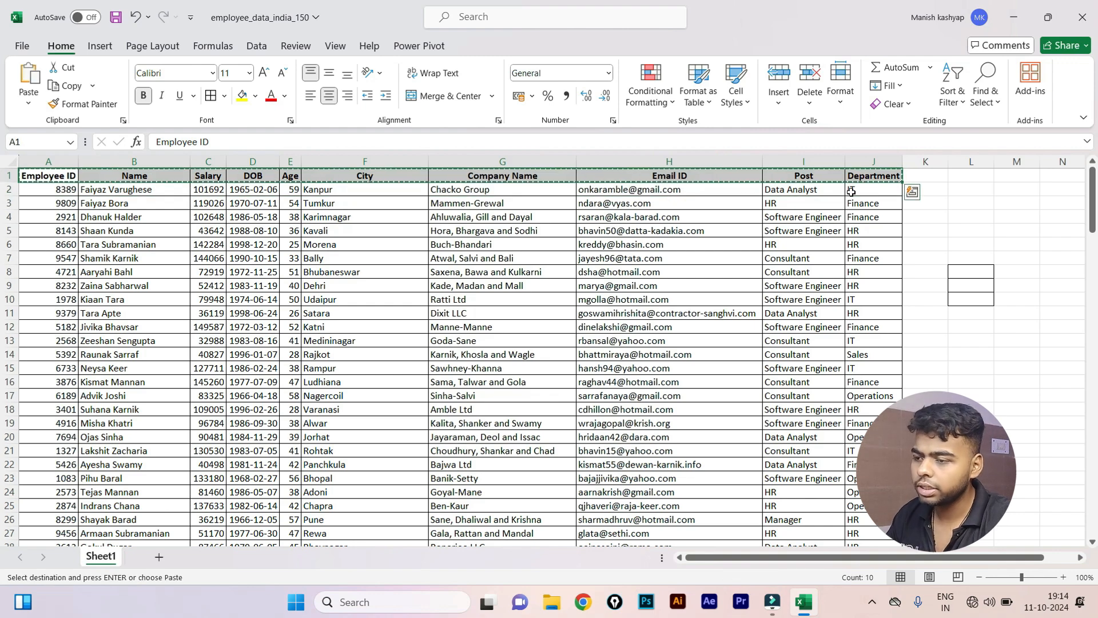
left_click(983, 372)
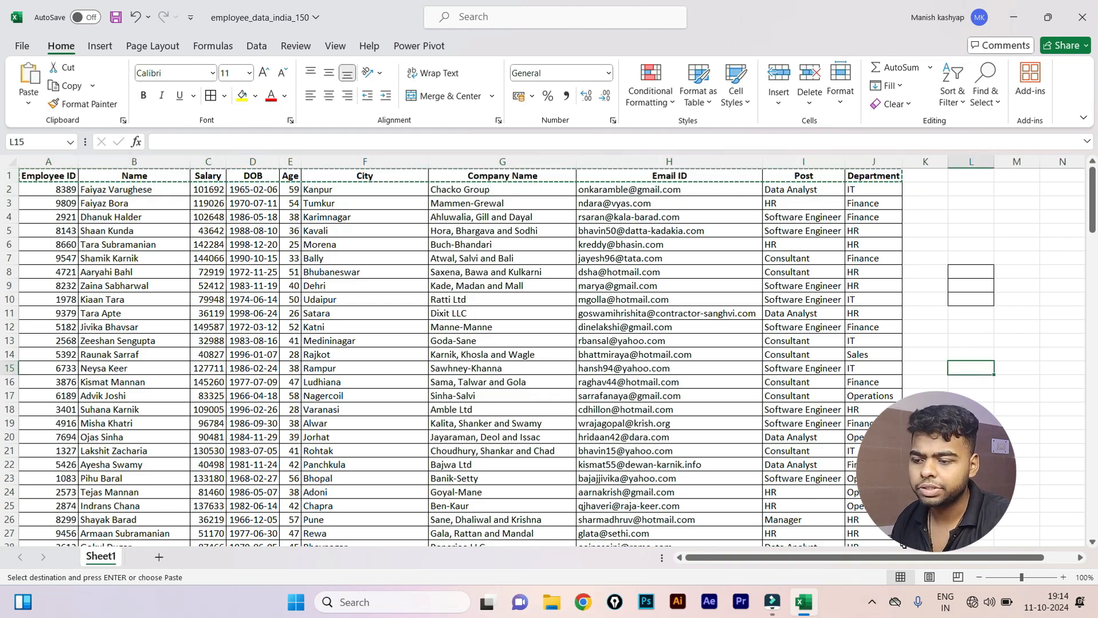
key("ctrl+v")
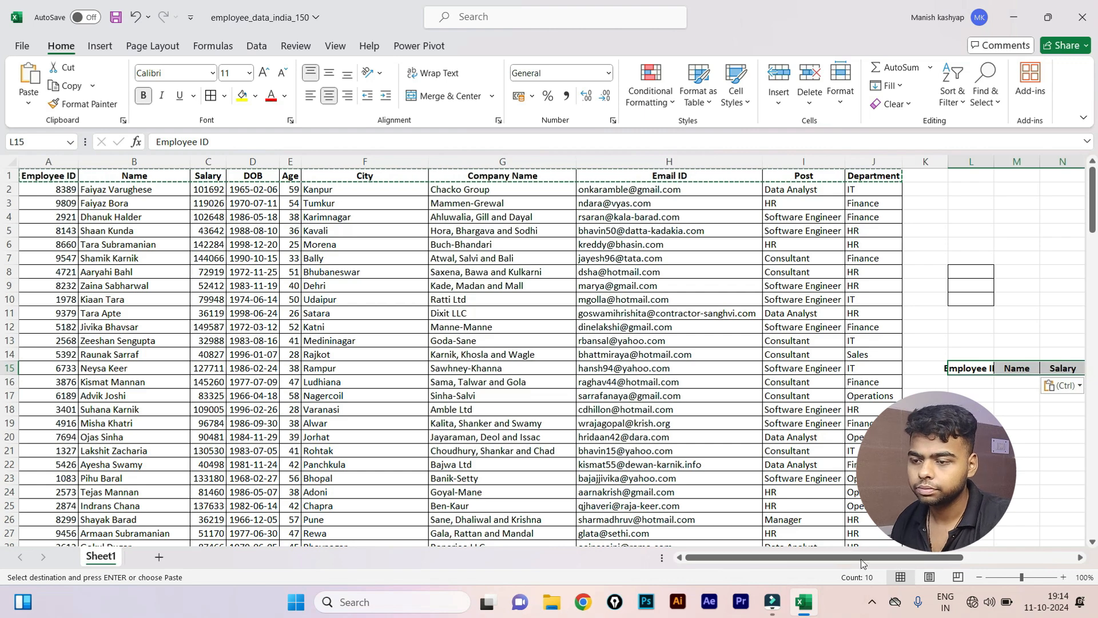
AutoFit the pasted header columns and select the cells under Employee ID and Name.
left_click_drag(898, 559, 1027, 557)
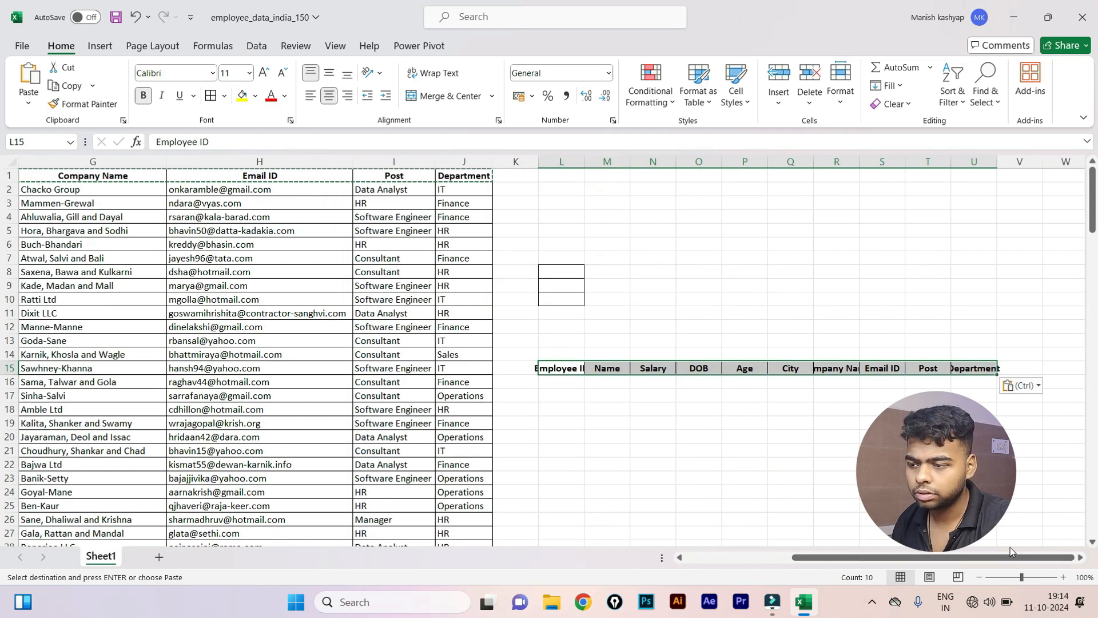
key("alt")
key("h")
key("o")
key("i")
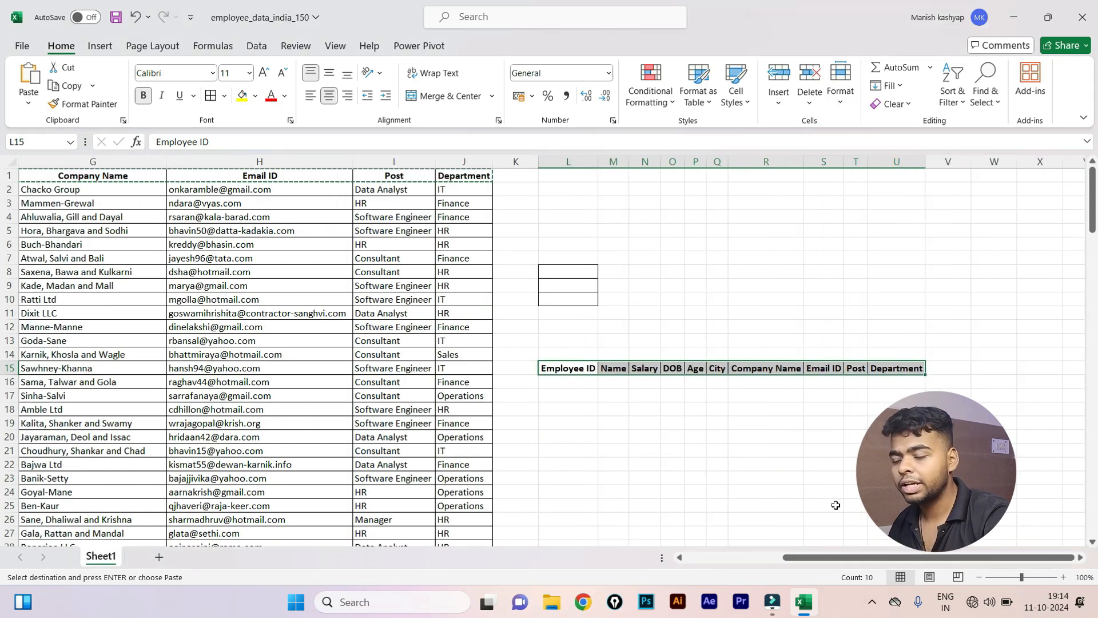
left_click(566, 388)
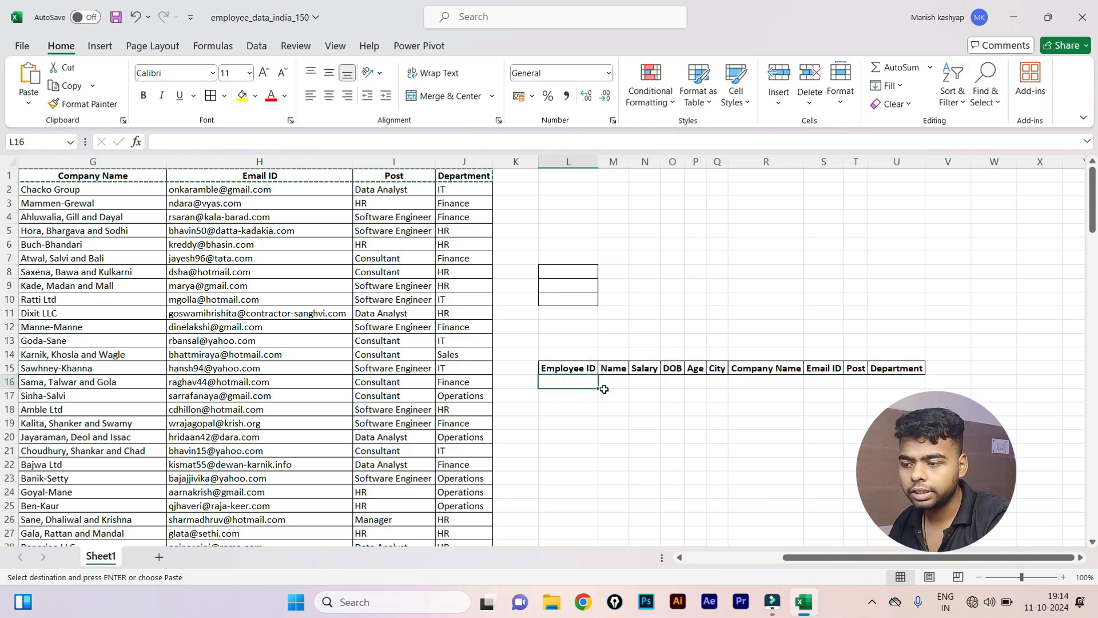
left_click(605, 383)
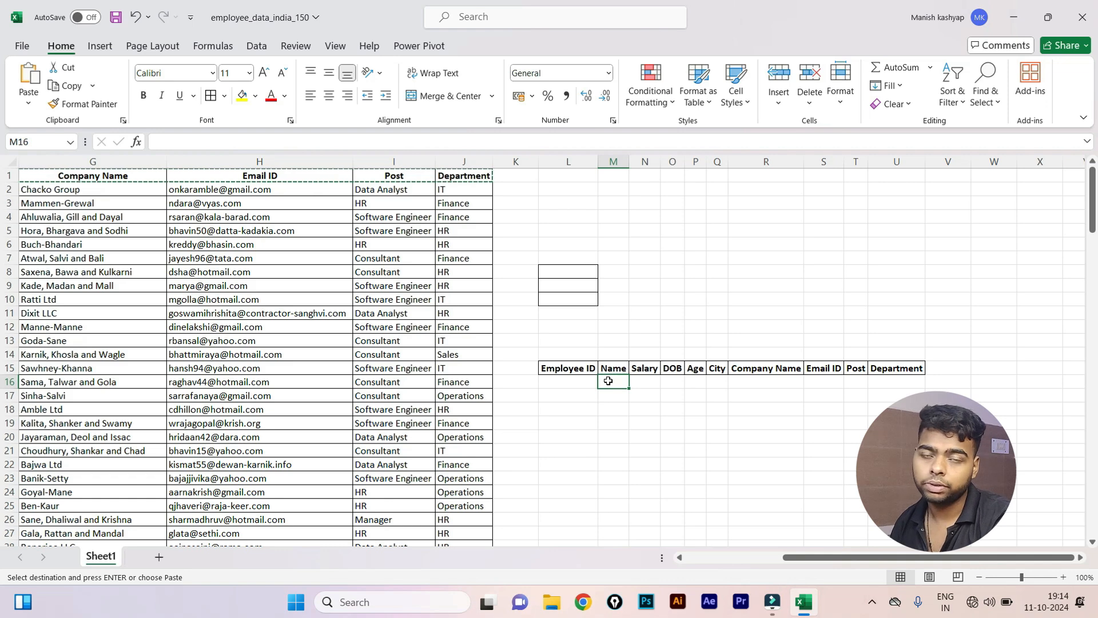
left_click(558, 382)
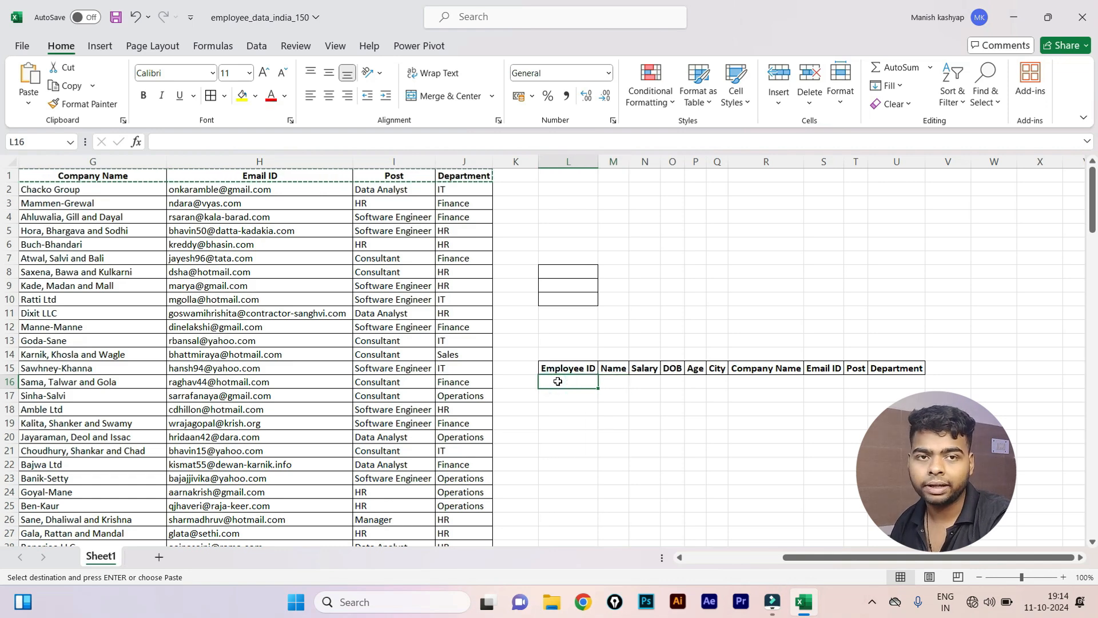
left_click(560, 383)
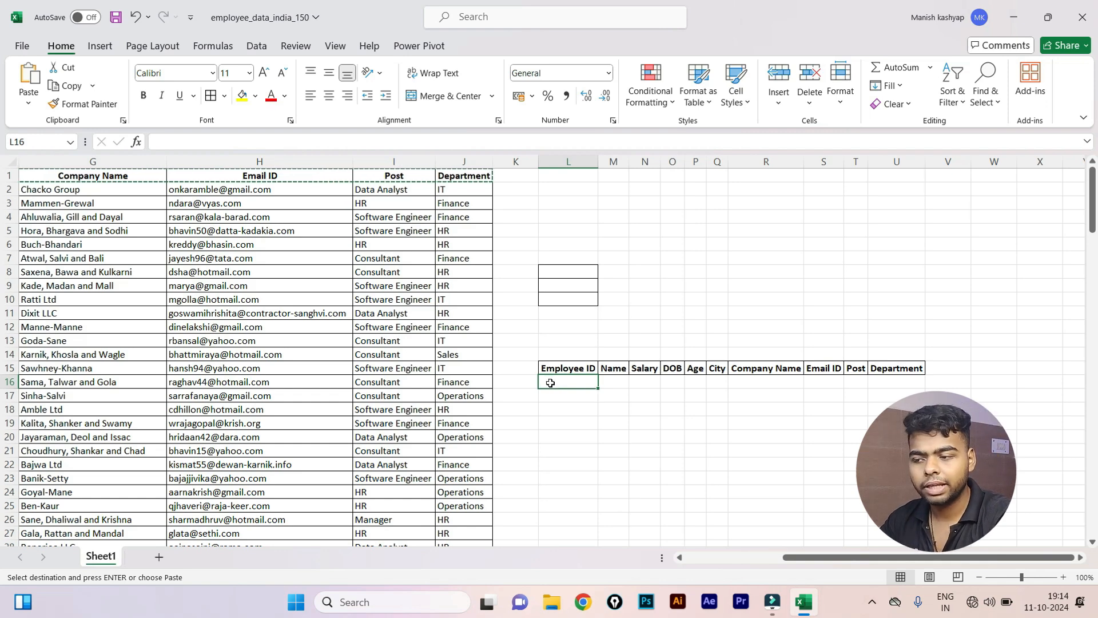
left_click(607, 382)
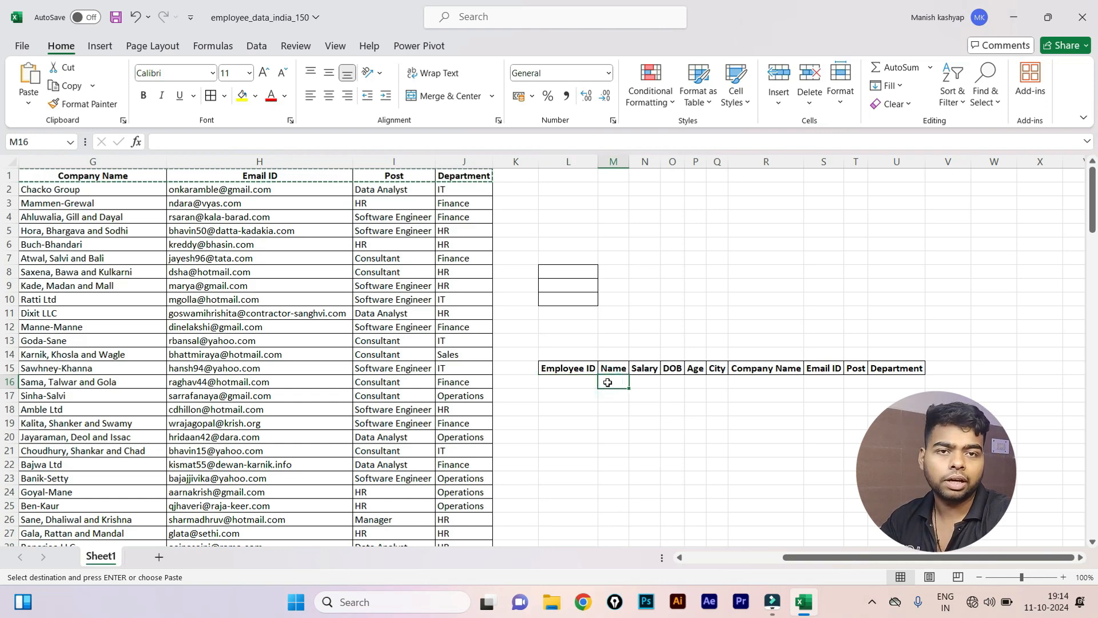
Merge N2:T9 into one cell holding the title 'vlookup'.
left_click_drag(639, 189, 855, 286)
key("alt")
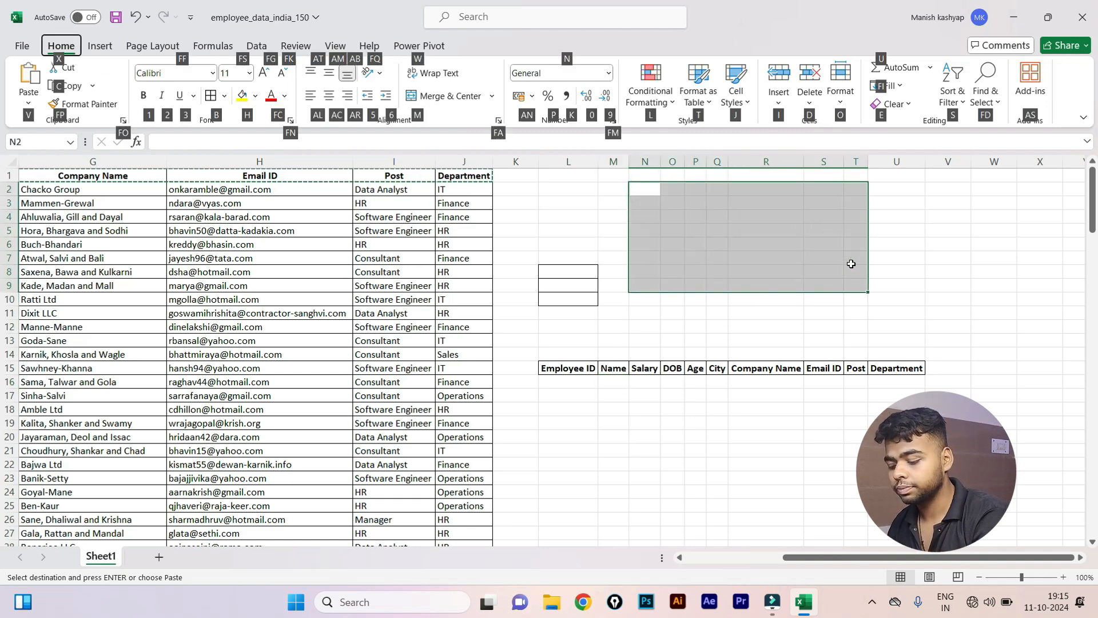
key("m")
type("c")
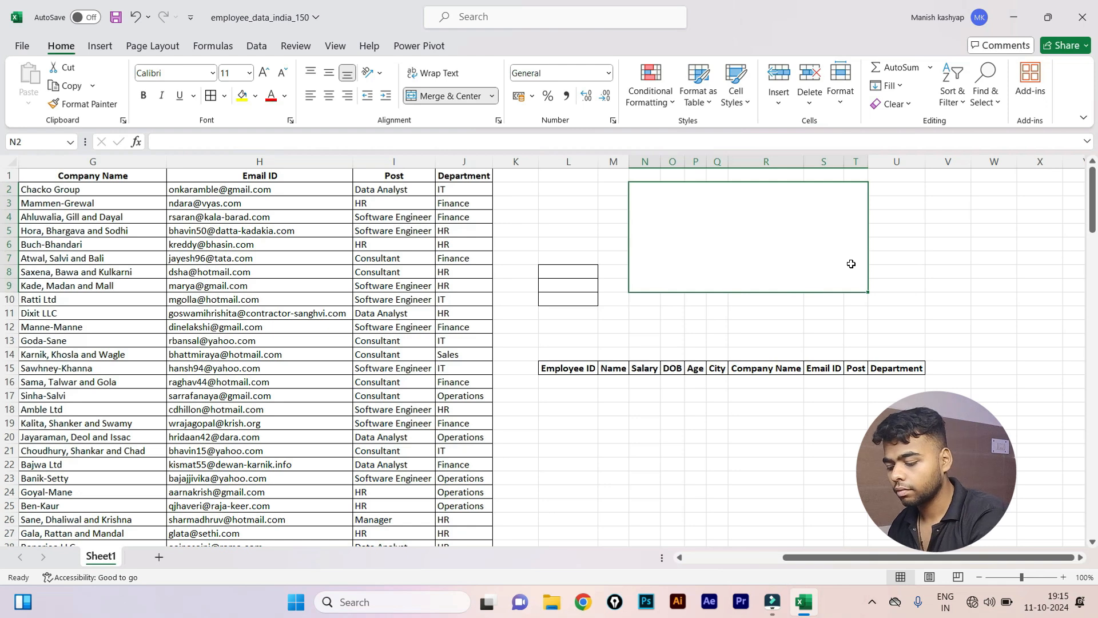
type("v")
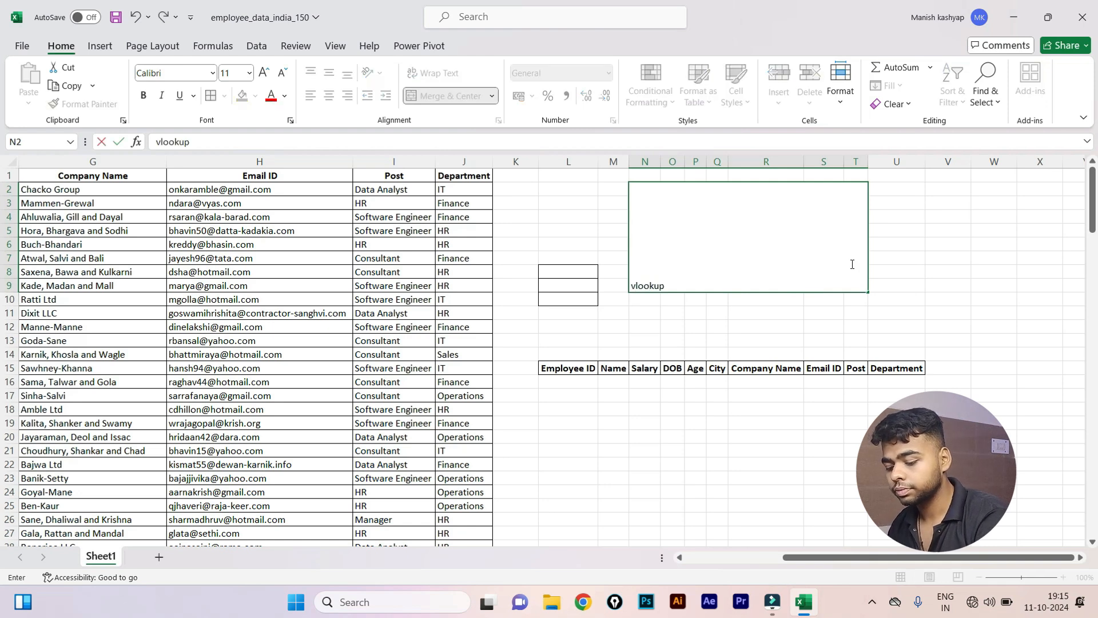
type("lookup")
key("ctrl+Return")
Centre the vlookup title horizontally and vertically and set its font size to 28.
key("alt")
key("h")
key("a")
key("c")
key("alt")
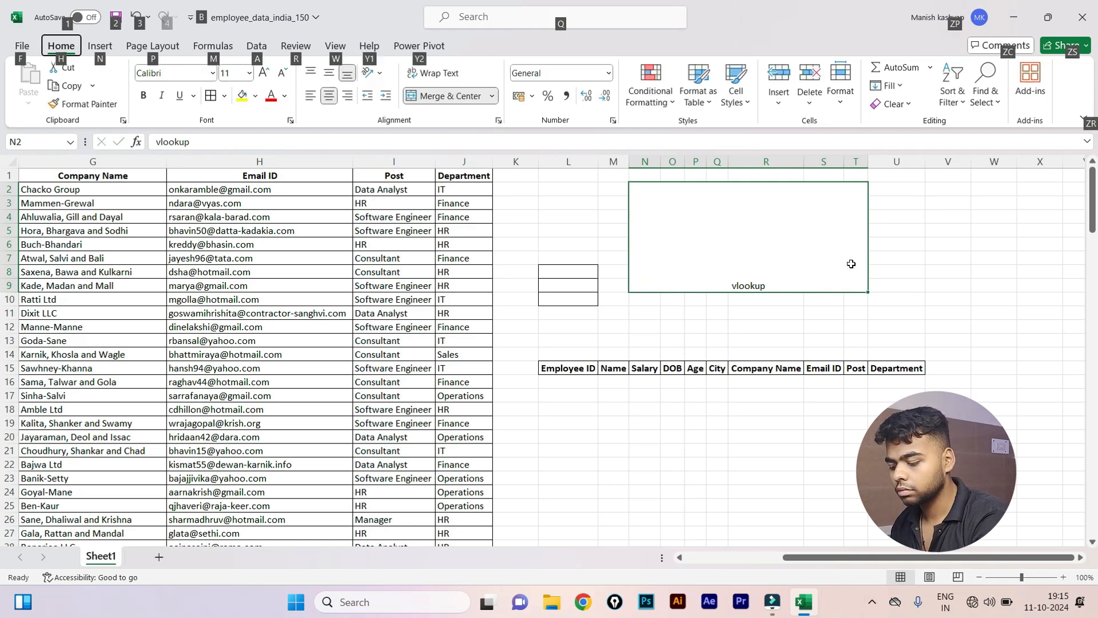
key("h")
key("a")
key("m")
key("alt")
key("h")
key("f")
key("s")
key("Down")
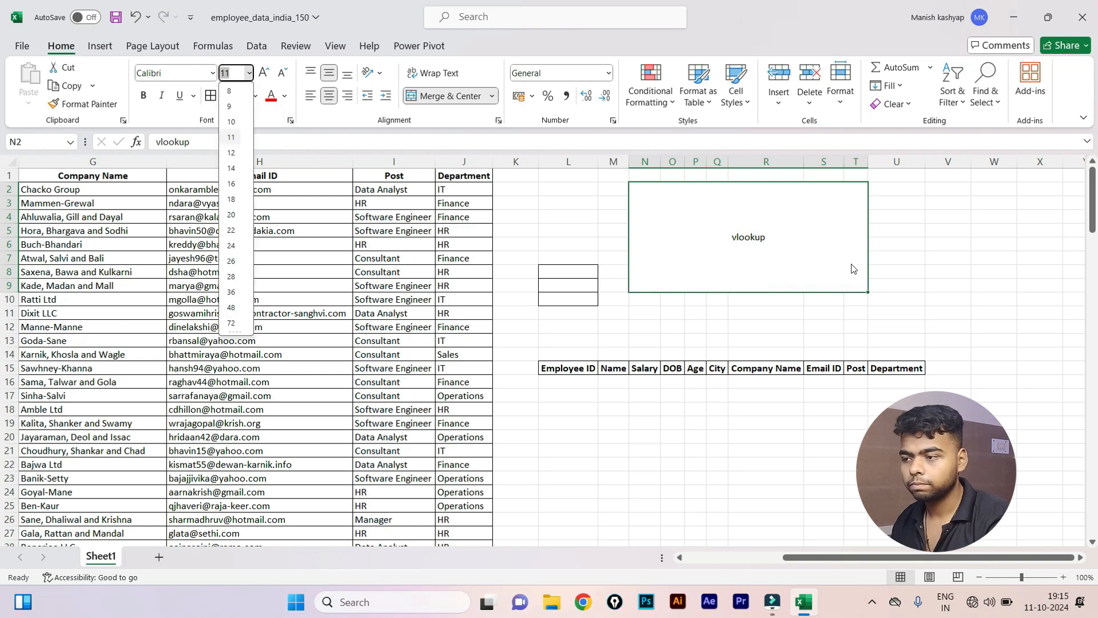
key("Down")
key("Down")
key("Down")
key("Down")
key("Down")
key("Down")
key("Down")
key("Down")
key("Down")
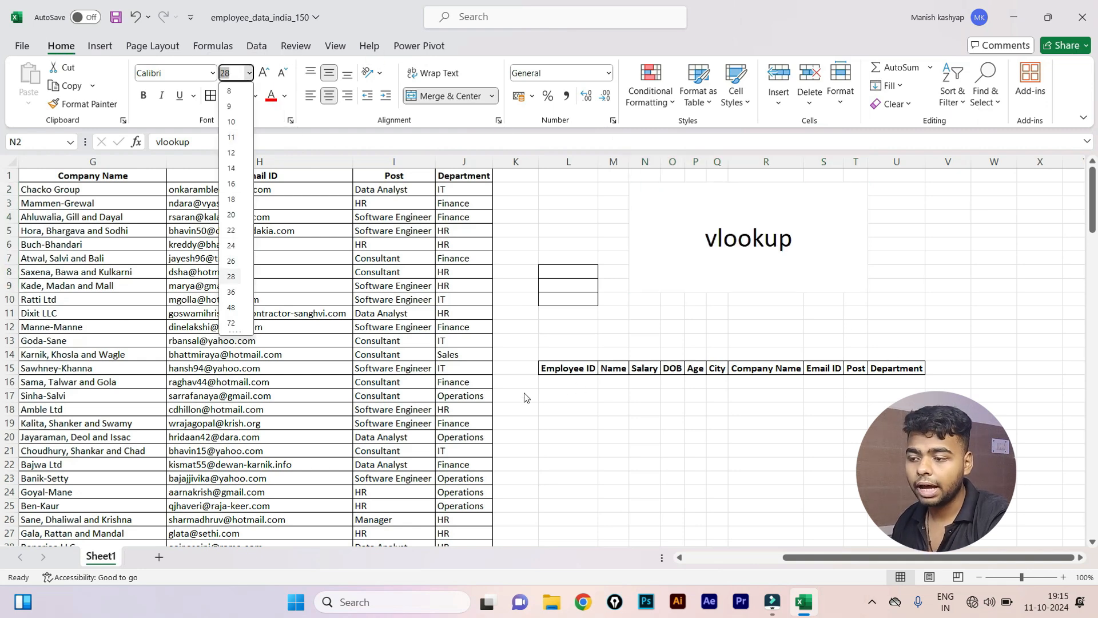
left_click(559, 387)
left_click(612, 381)
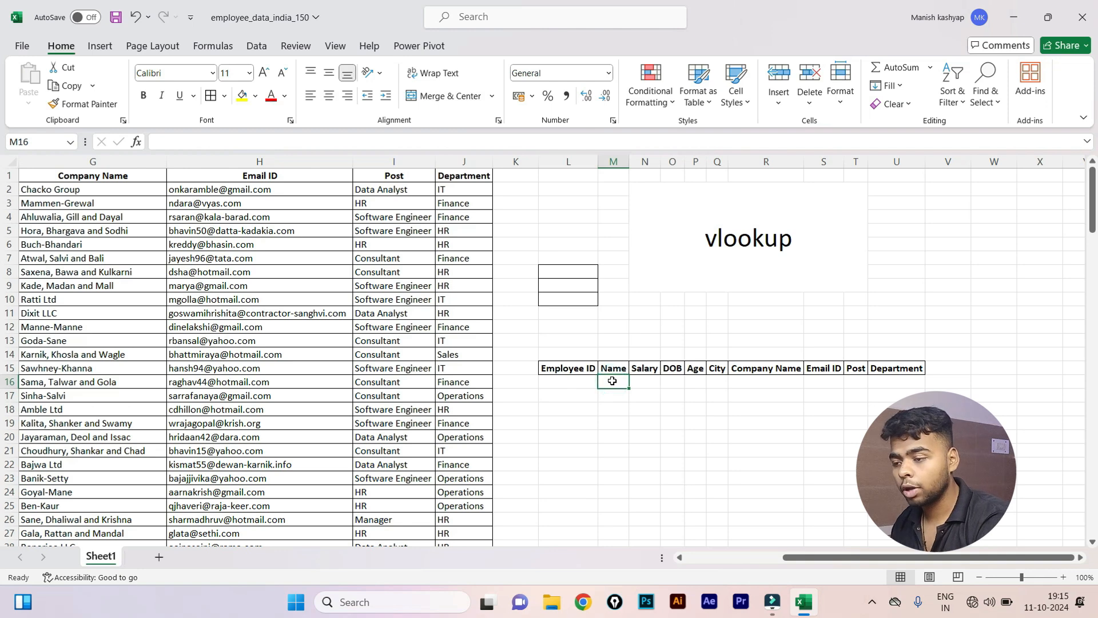
Enter =VLOOKUP(L16,A1:J151,2,0) in M16 to fetch the Name for L16's Employee ID.
type("=vl")
key("Tab")
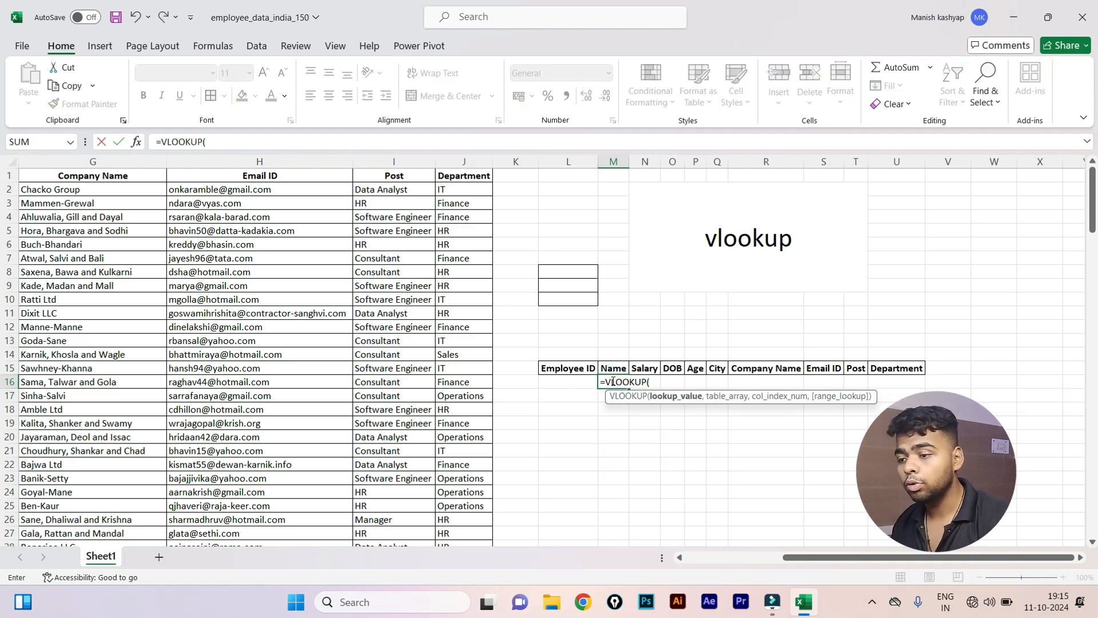
left_click(575, 382)
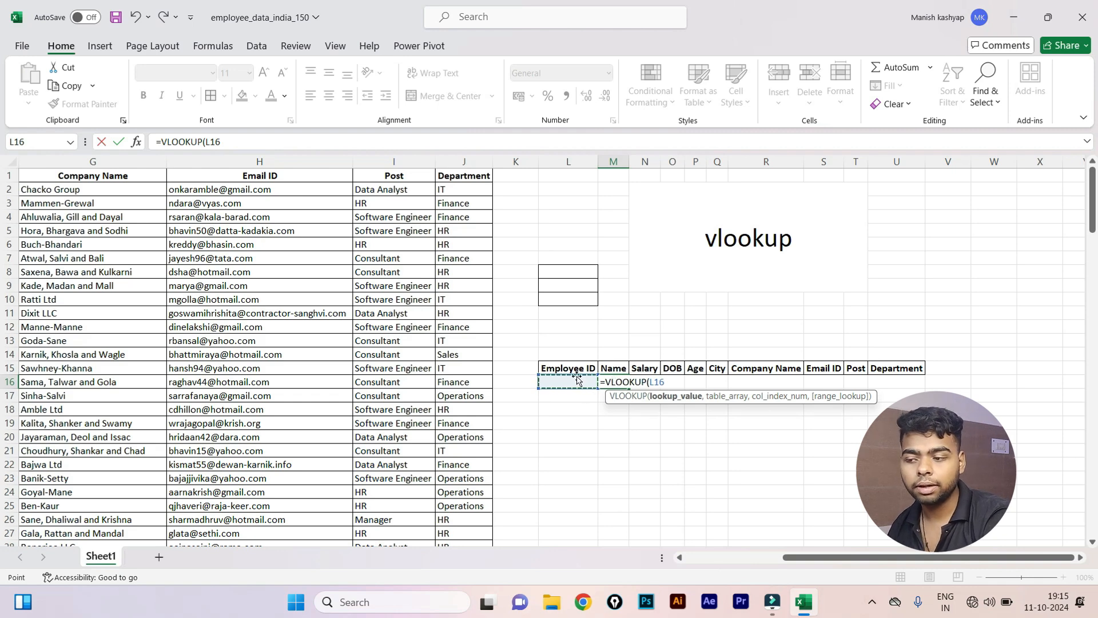
type(",")
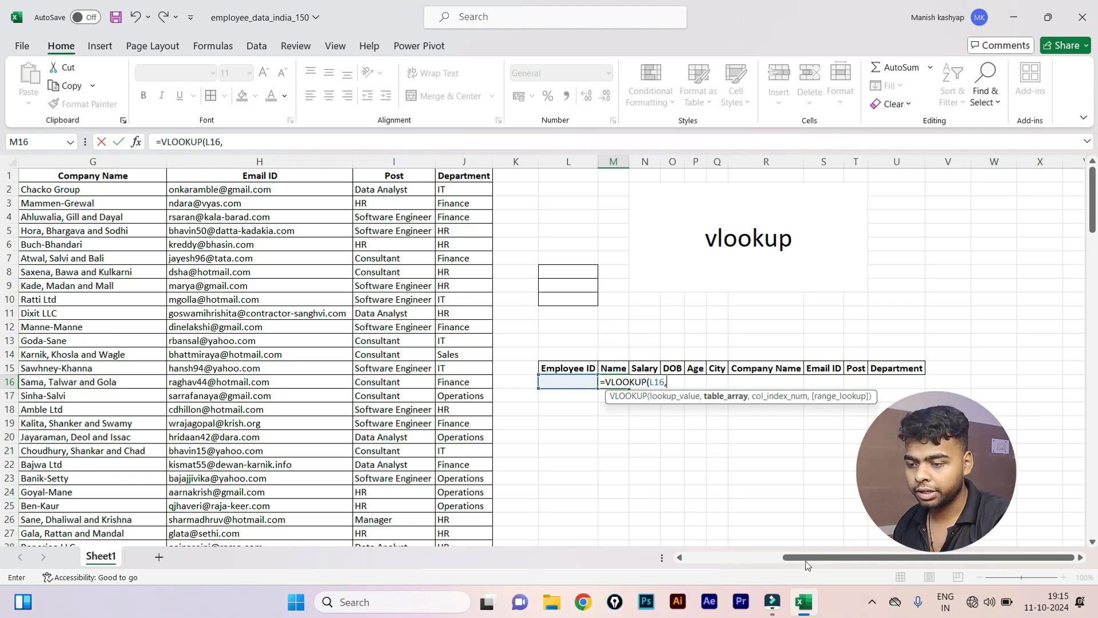
left_click_drag(829, 558, 530, 554)
left_click(62, 179)
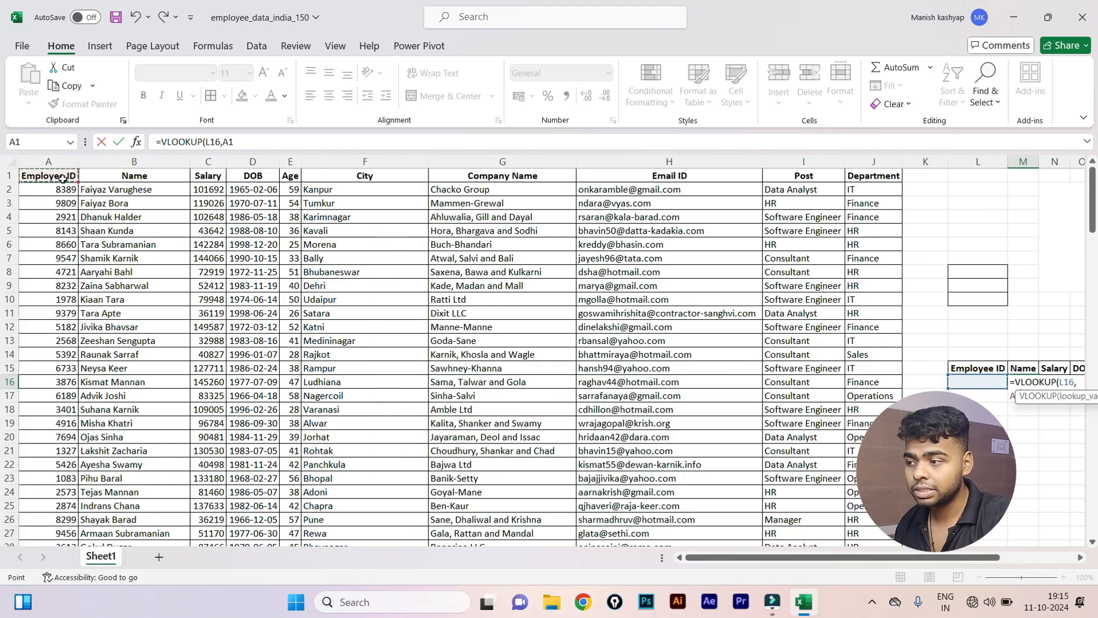
key("ctrl+shift+Down")
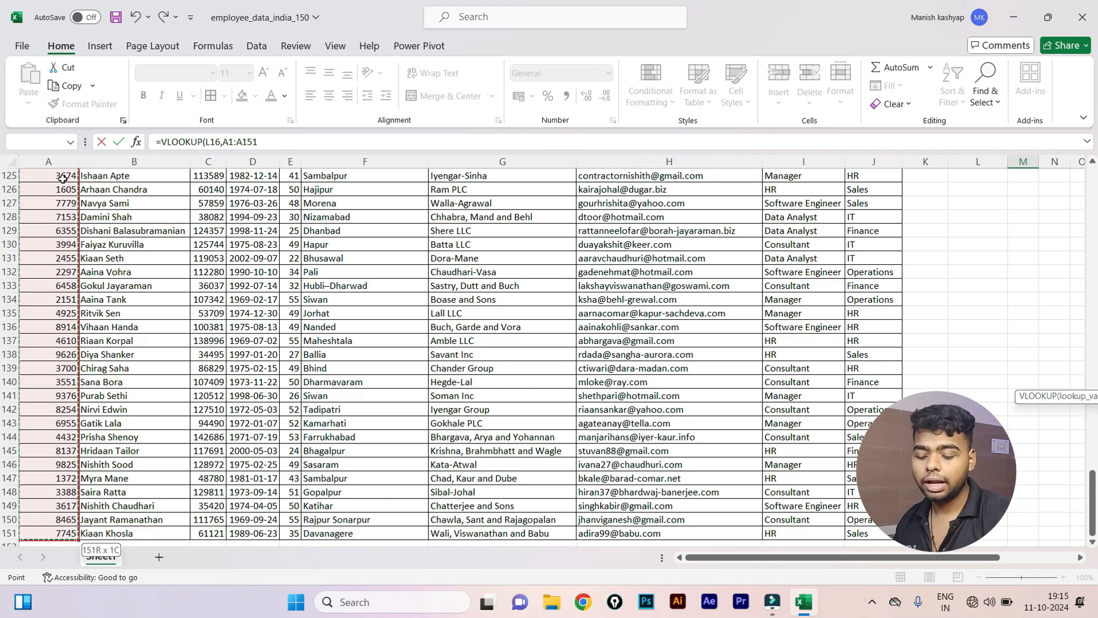
key("ctrl+shift+Right")
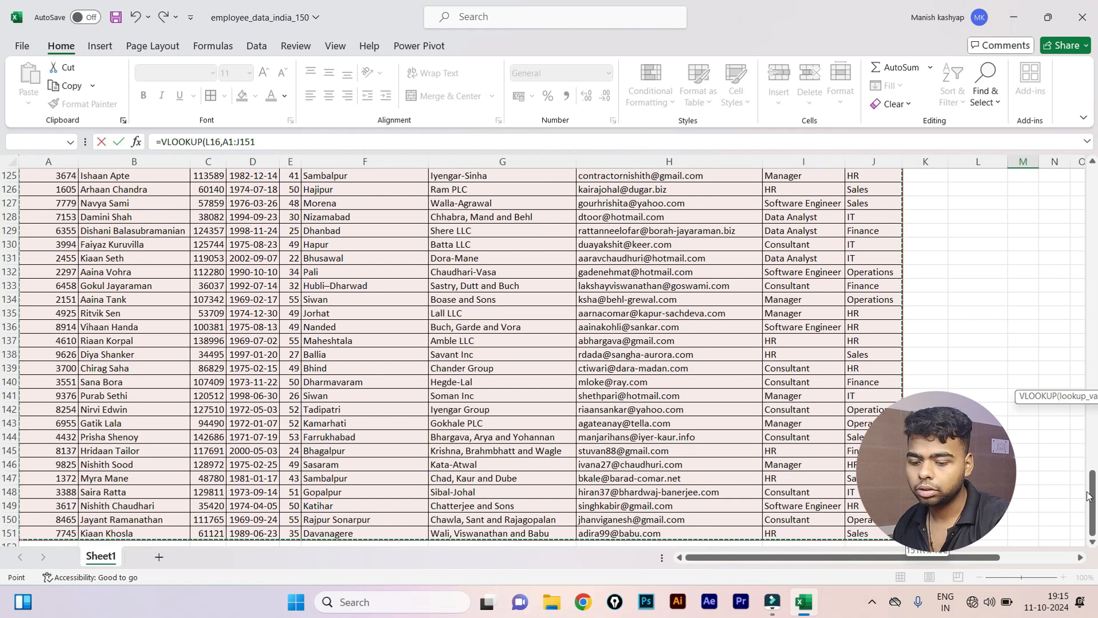
left_click_drag(1094, 480, 1094, 174)
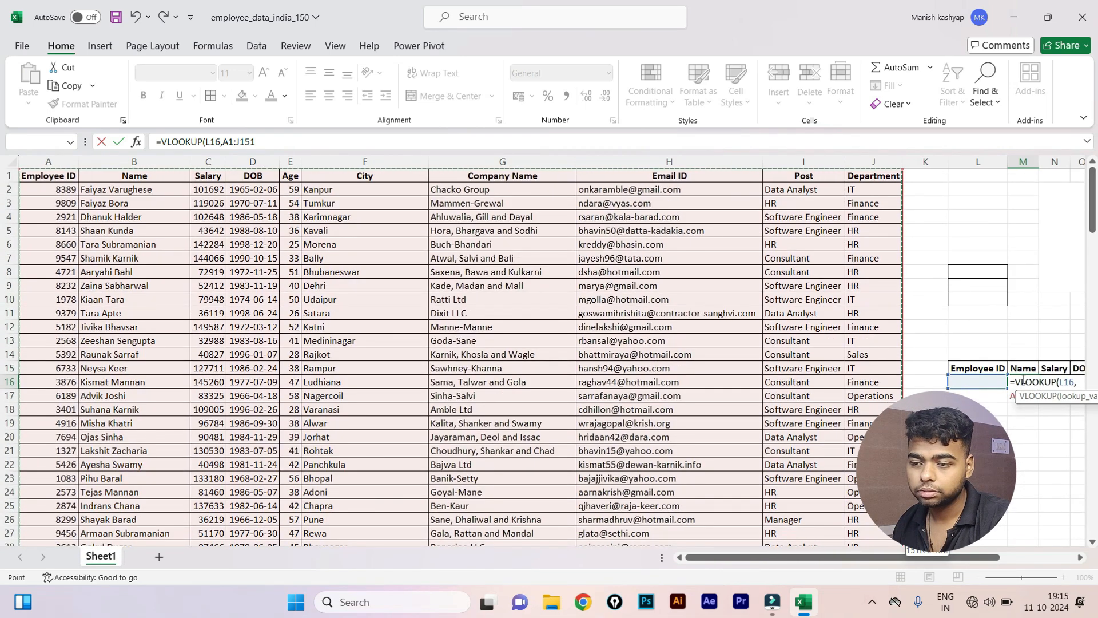
left_click_drag(967, 559, 1041, 559)
type(",")
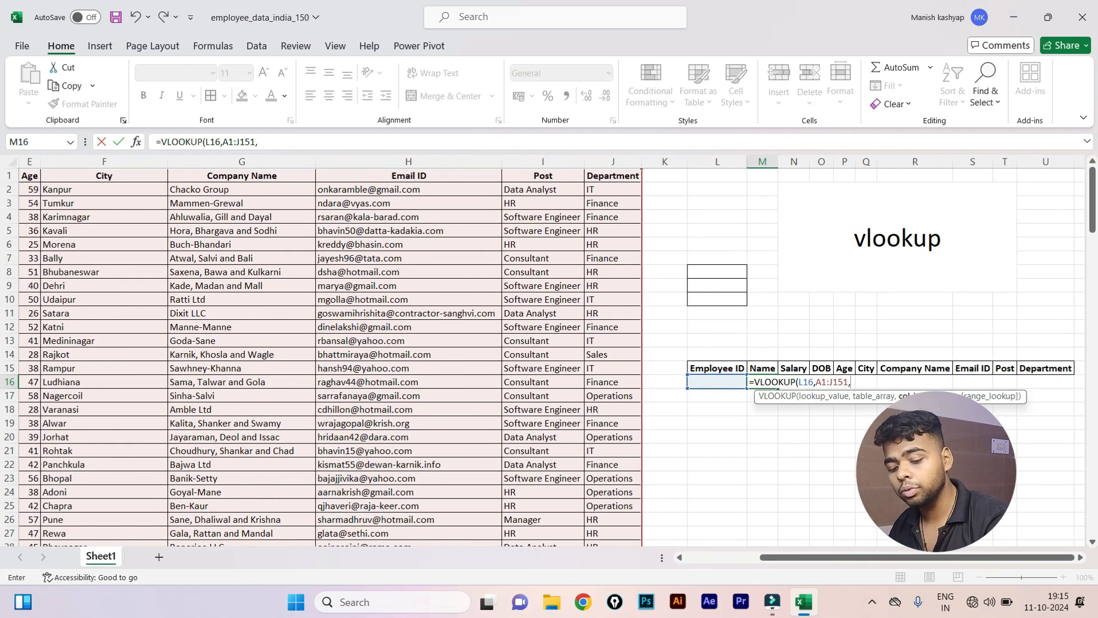
type("2,0")
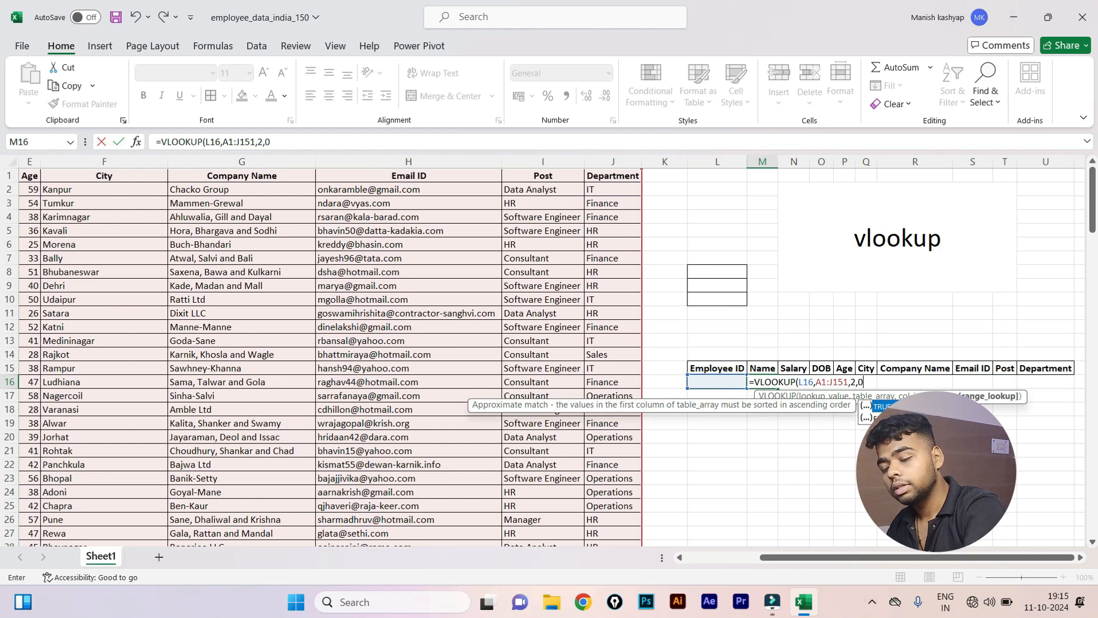
type(")")
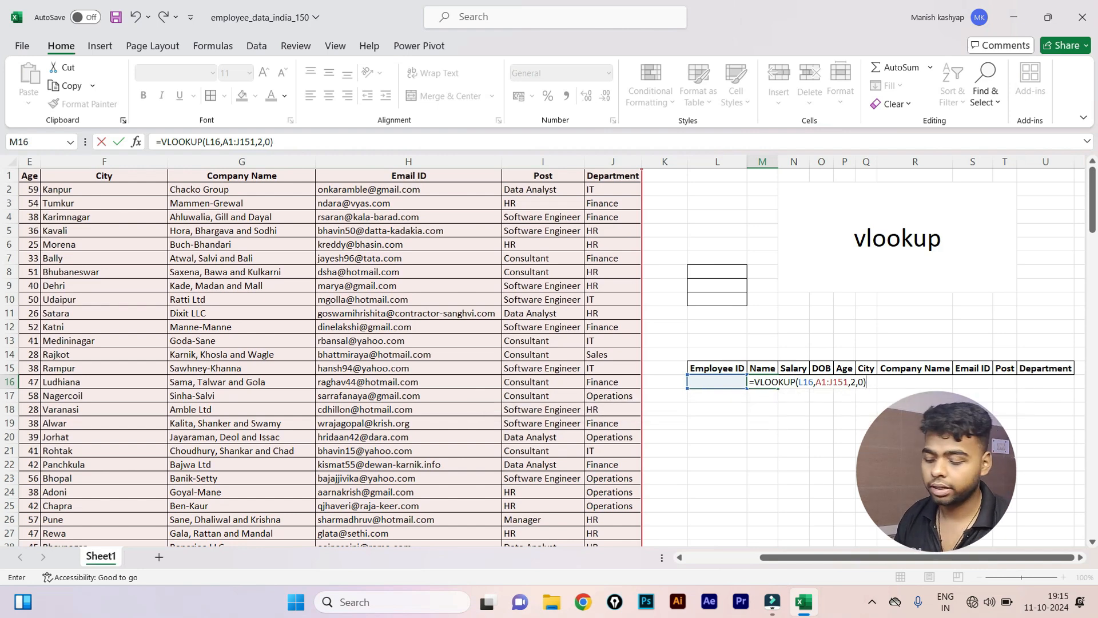
key("Return")
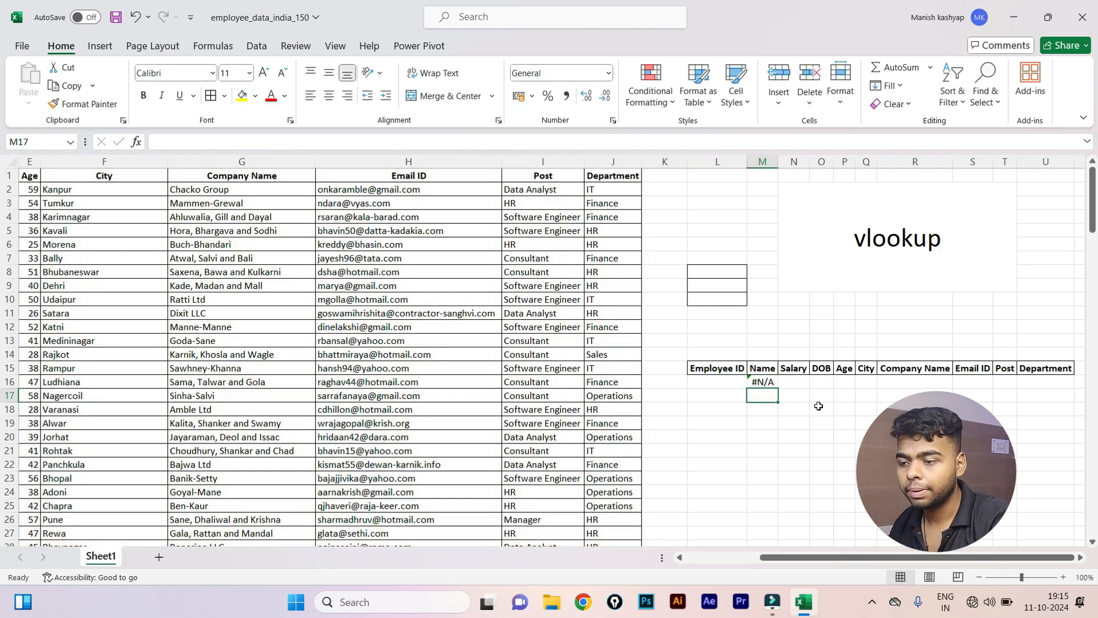
Fill the VLOOKUP formula right across M16:U16 and select L16.
left_click_drag(756, 382, 1051, 388)
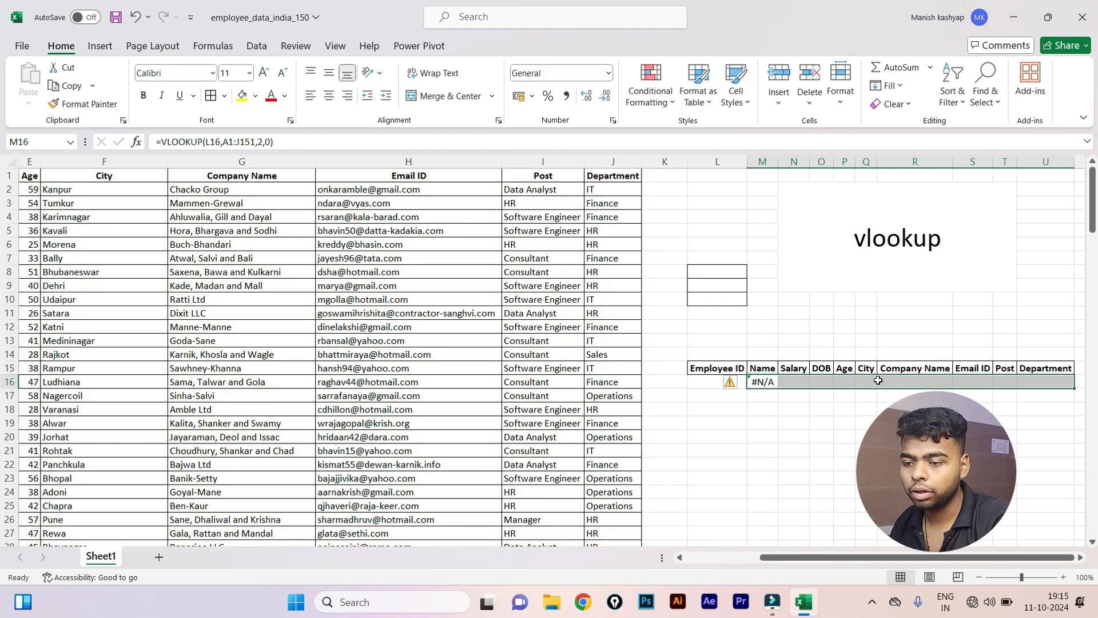
key("ctrl+r")
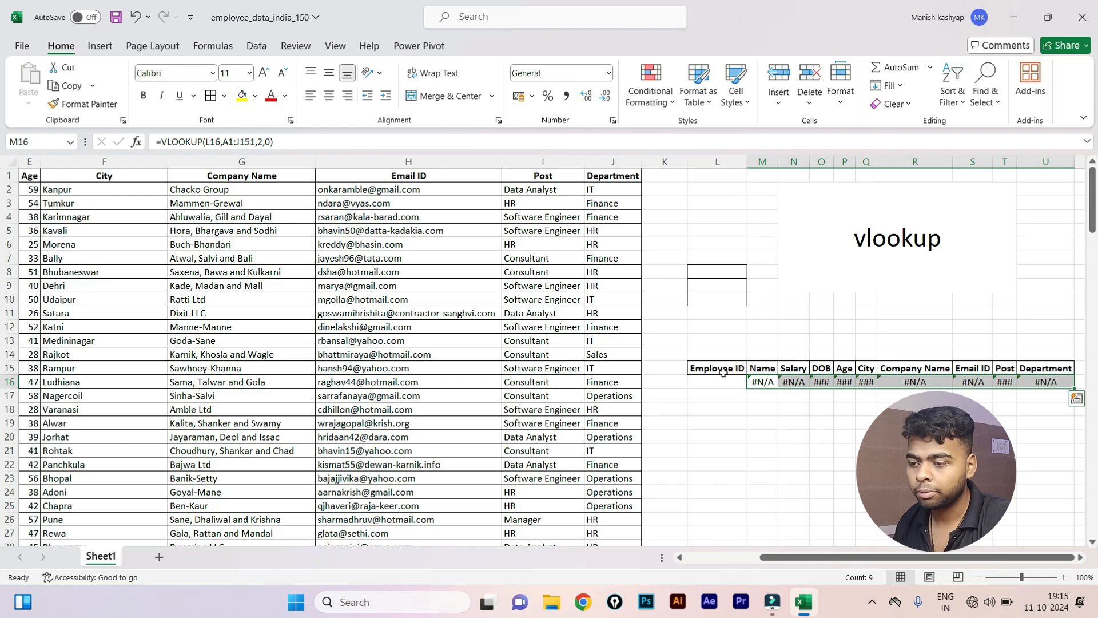
left_click(720, 380)
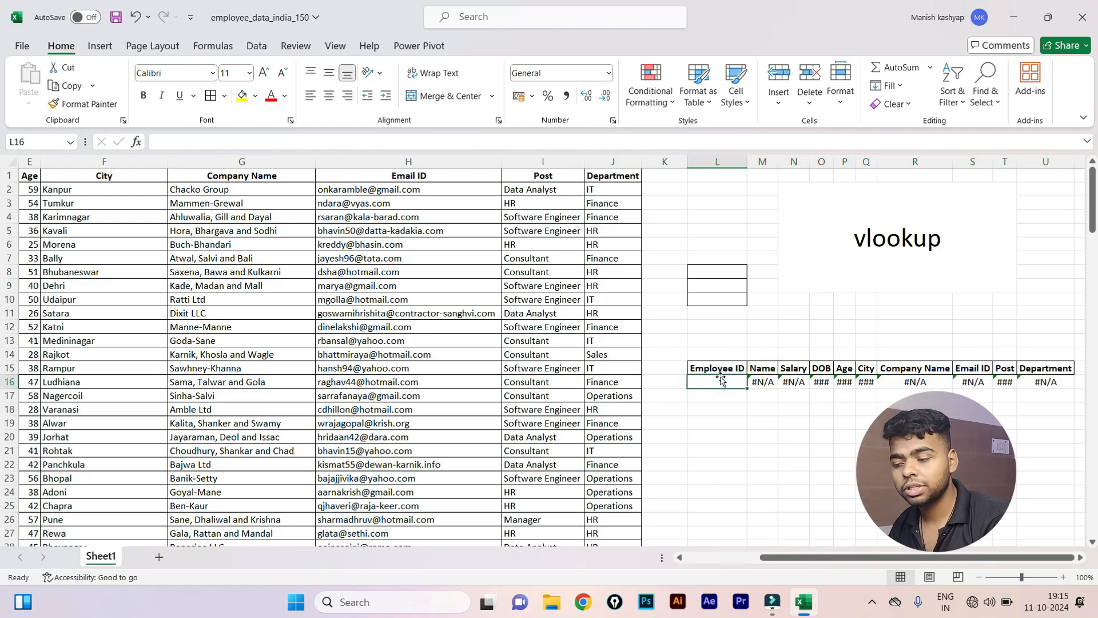
Enter Employee ID 1978 in L16 and compare against its source row.
left_click_drag(800, 557, 630, 562)
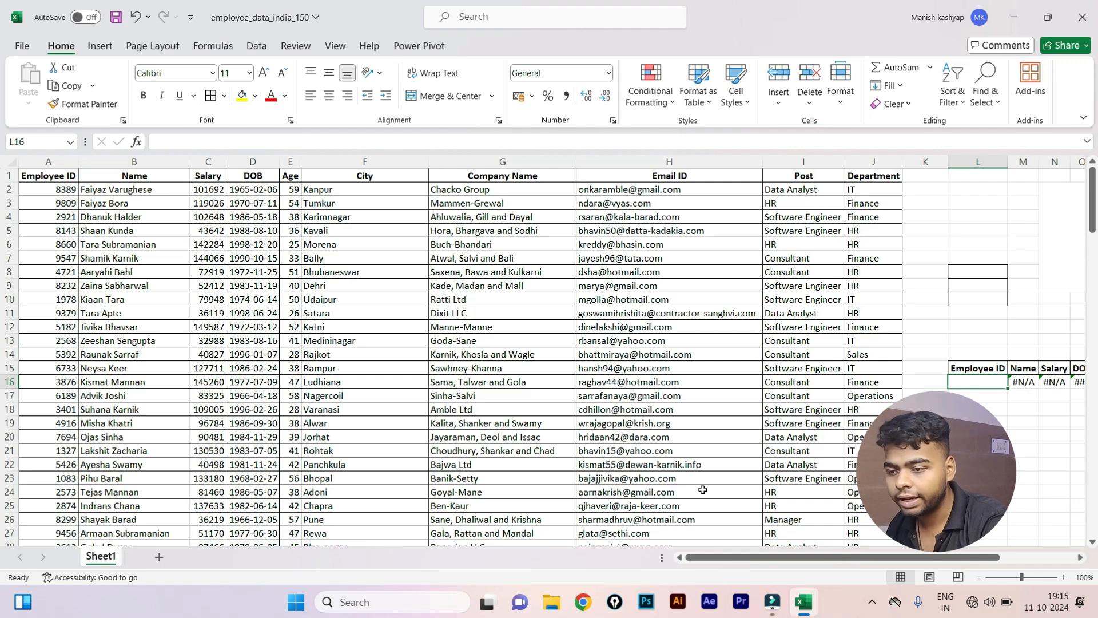
type("1978")
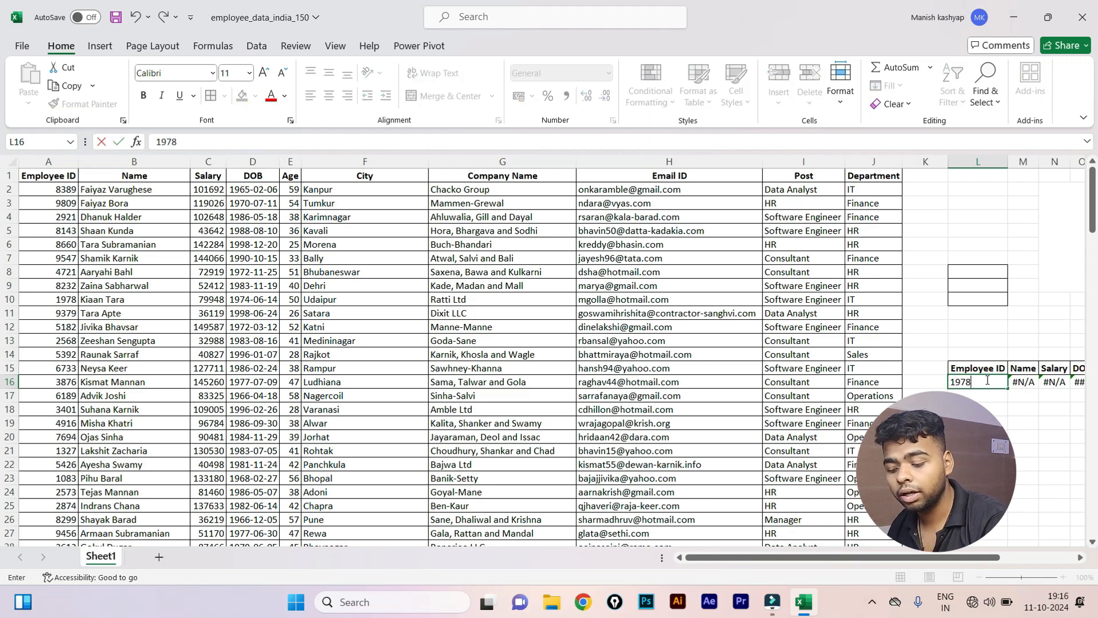
key("Return")
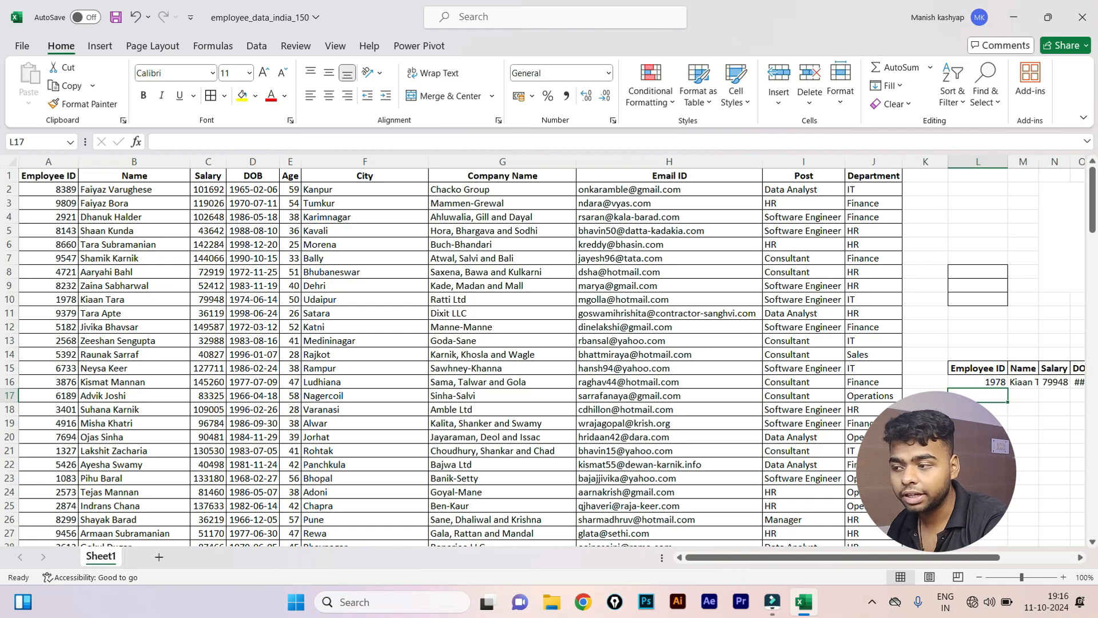
left_click_drag(67, 303, 220, 302)
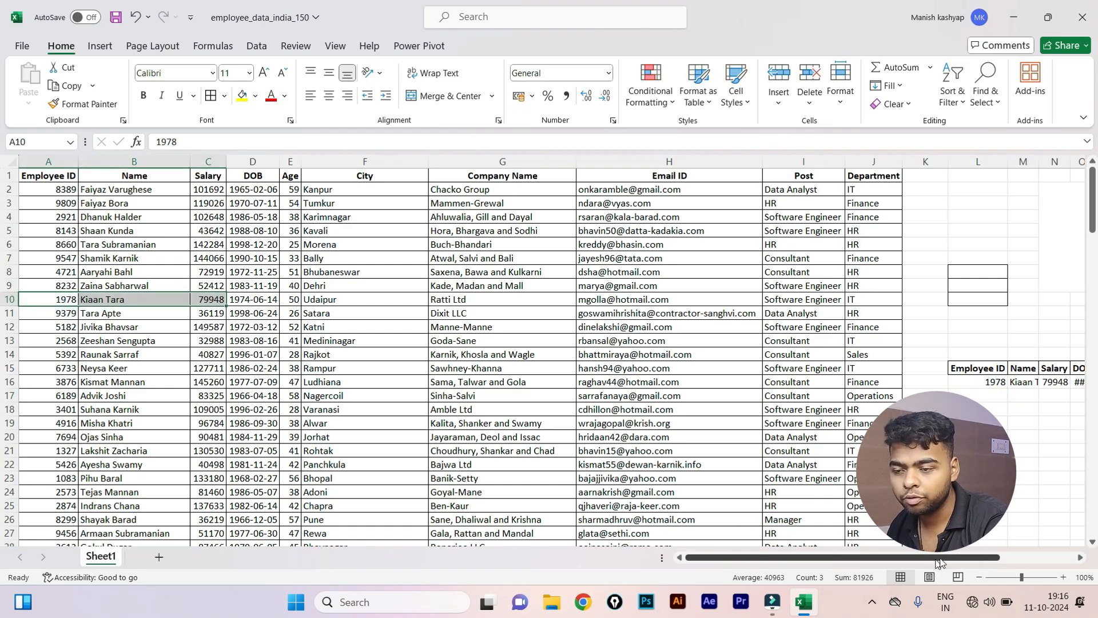
AutoFit columns L to U and the lookup area K14:V18 to their contents.
left_click_drag(941, 558, 1064, 554)
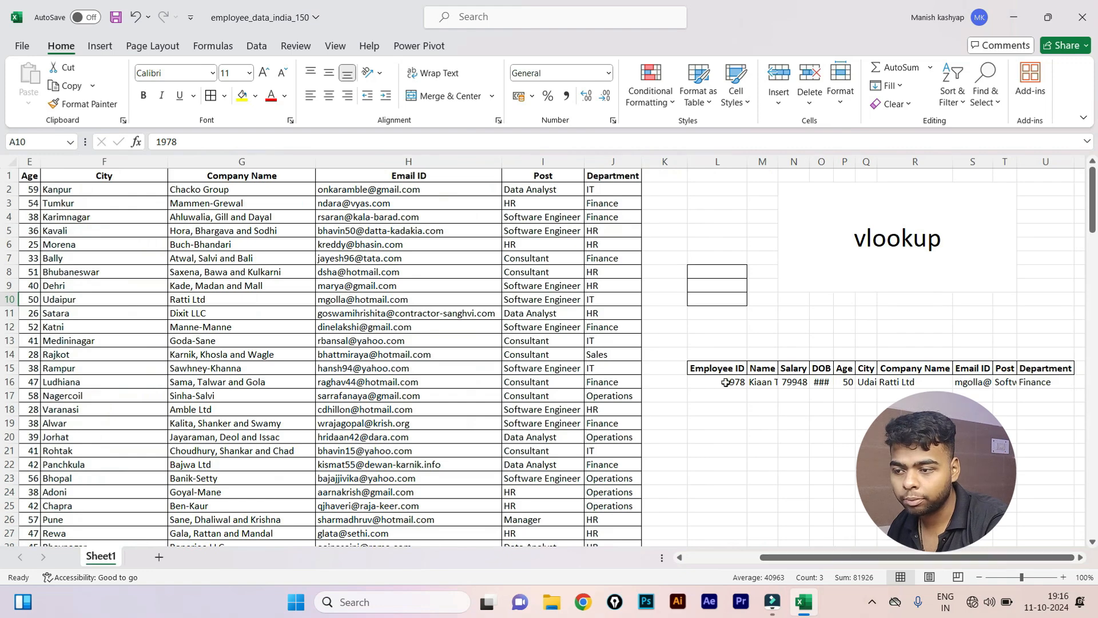
left_click_drag(725, 382, 913, 378)
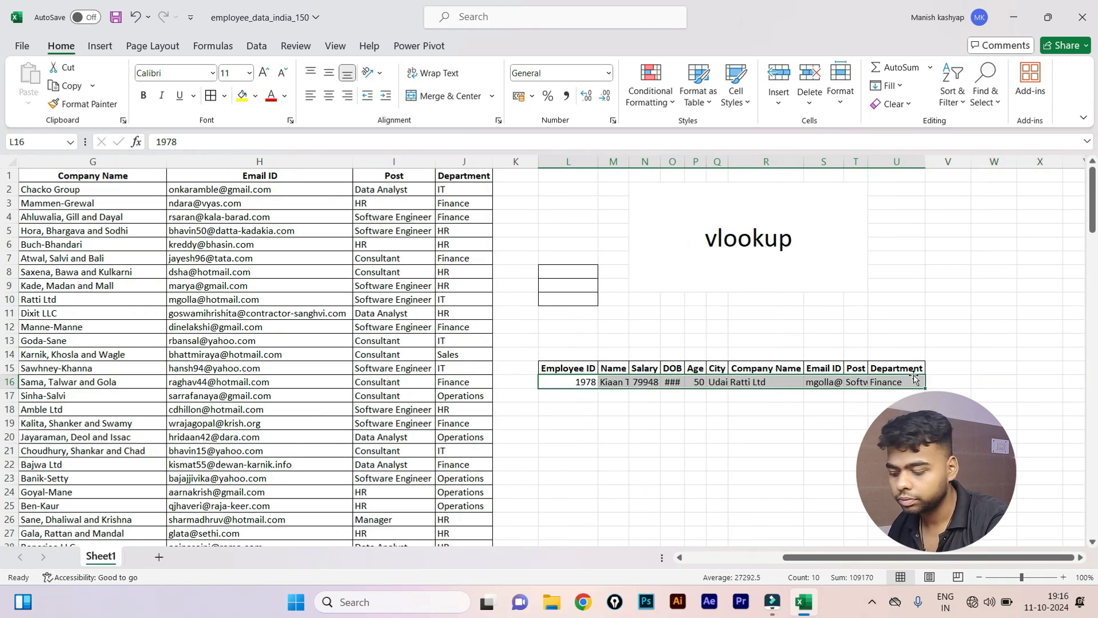
key("alt+h")
key("o")
key("i")
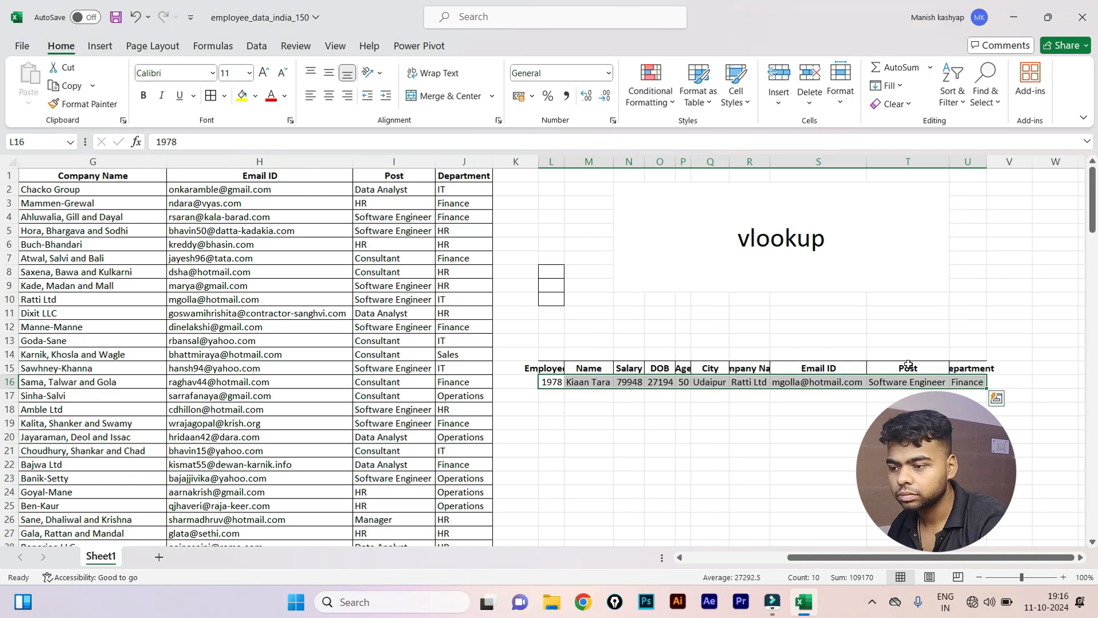
left_click(529, 366)
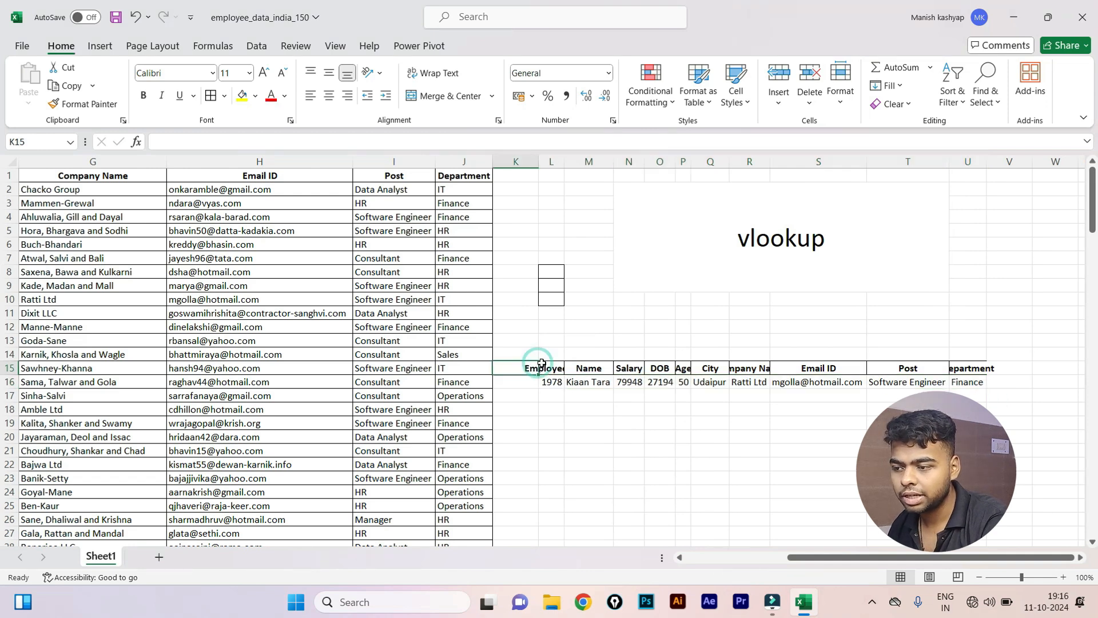
left_click(543, 366)
left_click_drag(515, 353, 1021, 407)
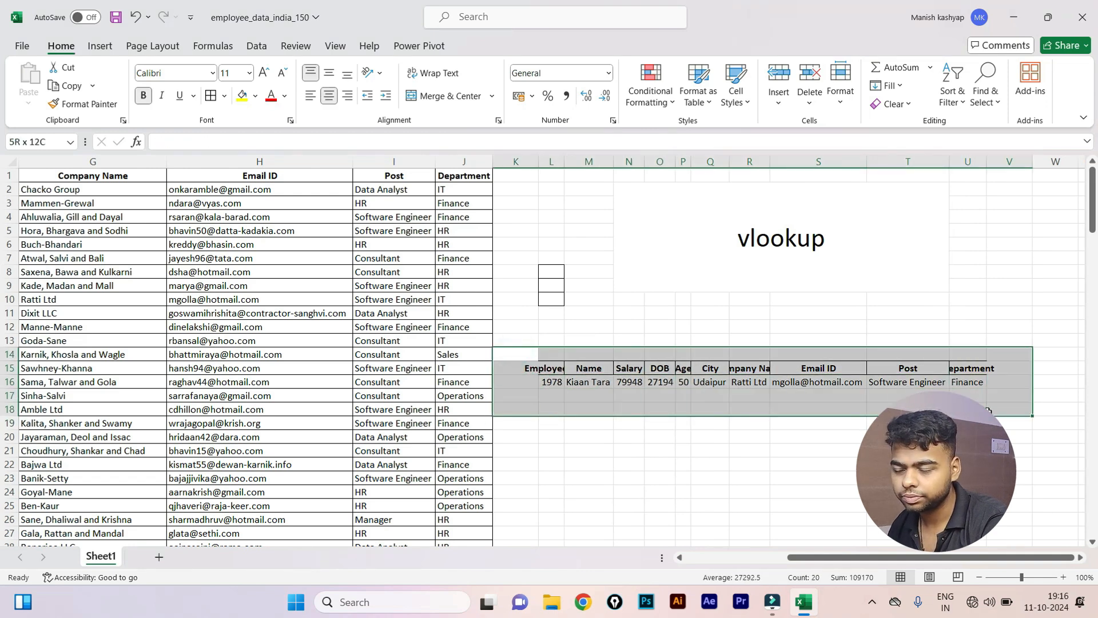
key("alt+h")
key("o")
key("i")
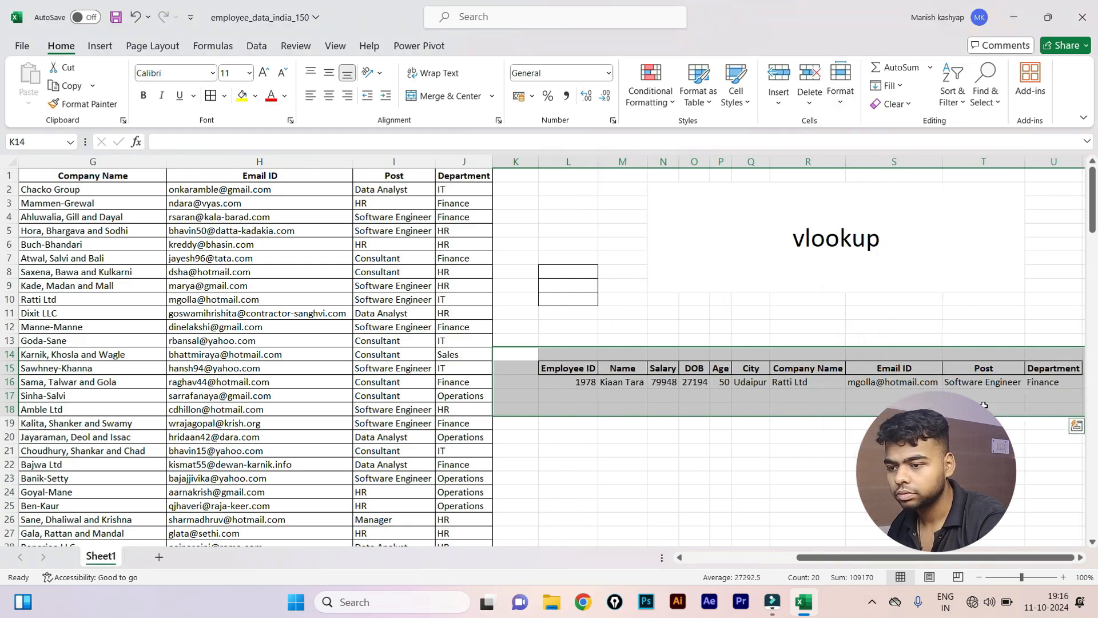
left_click(752, 396)
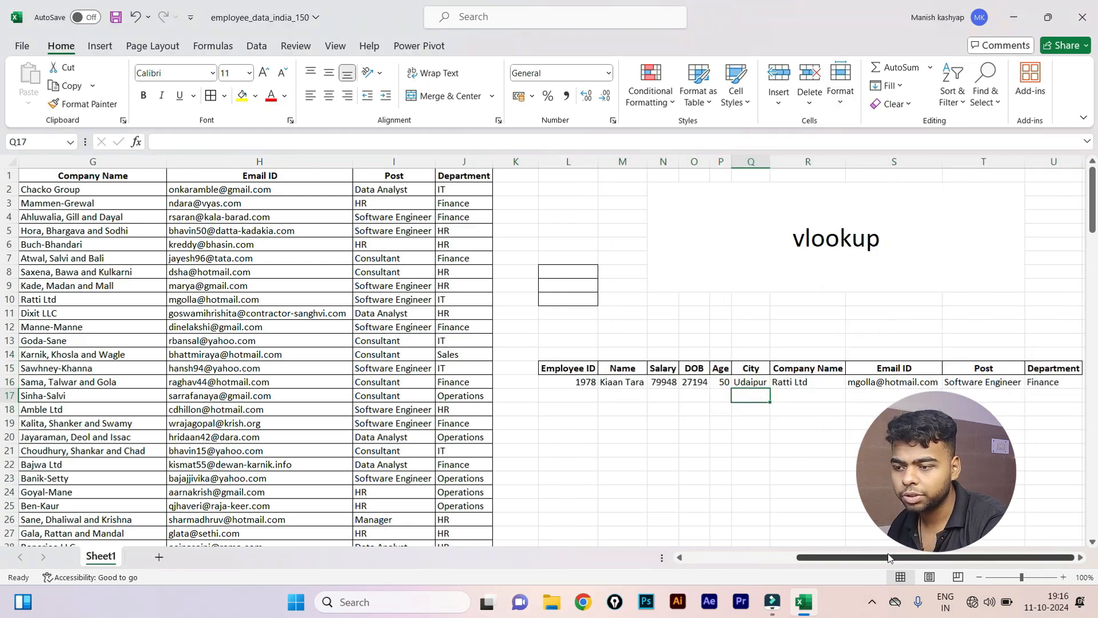
left_click_drag(1030, 557, 1031, 542)
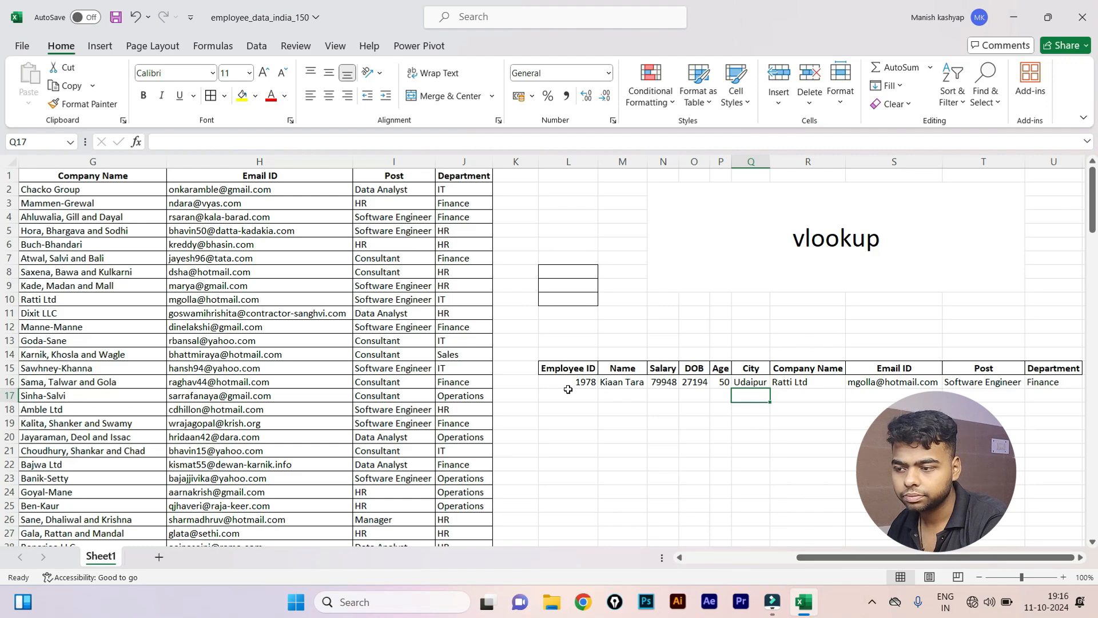
left_click_drag(815, 552, 656, 551)
scroll(685, 421, "right", 5)
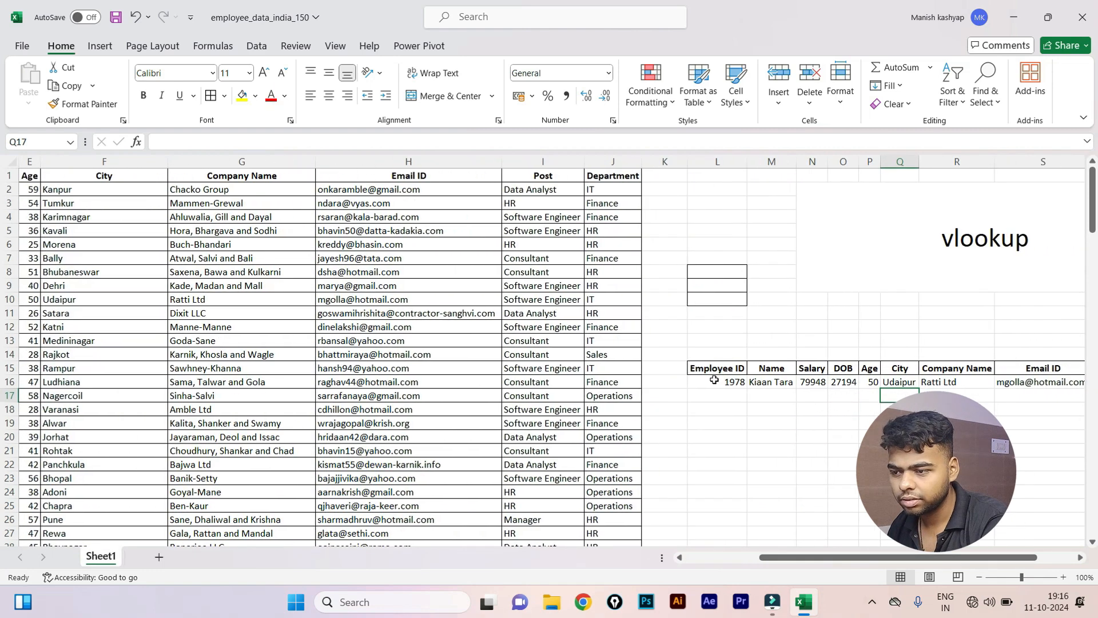
Change L16 to Employee ID 4916 so the row shows that employee's details, salary 96784.
left_click(714, 379)
type("491")
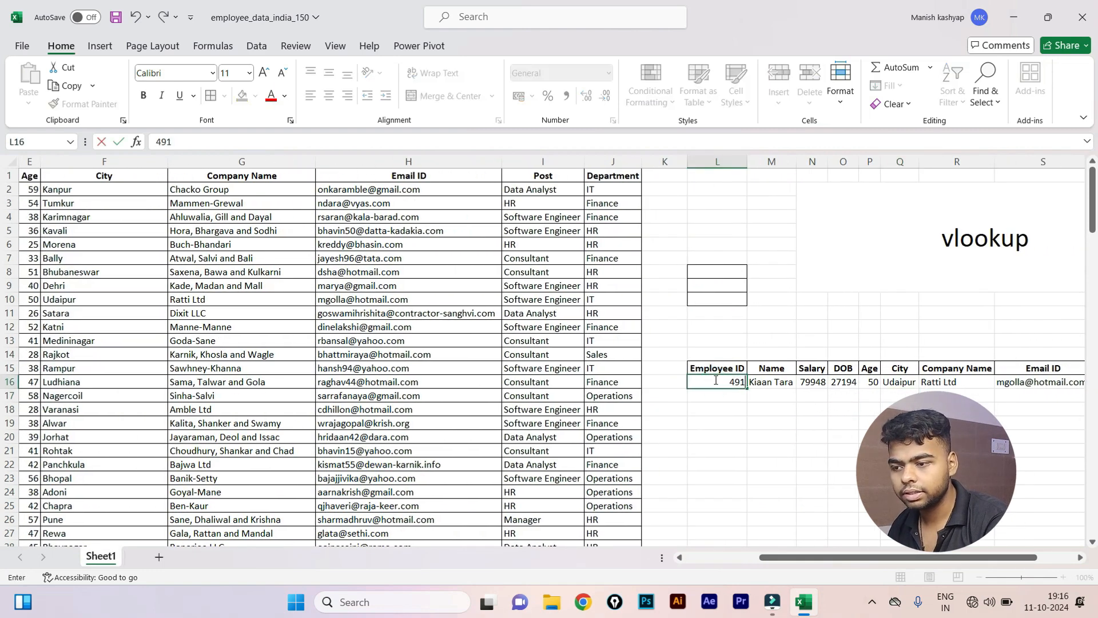
type("6")
key("Return")
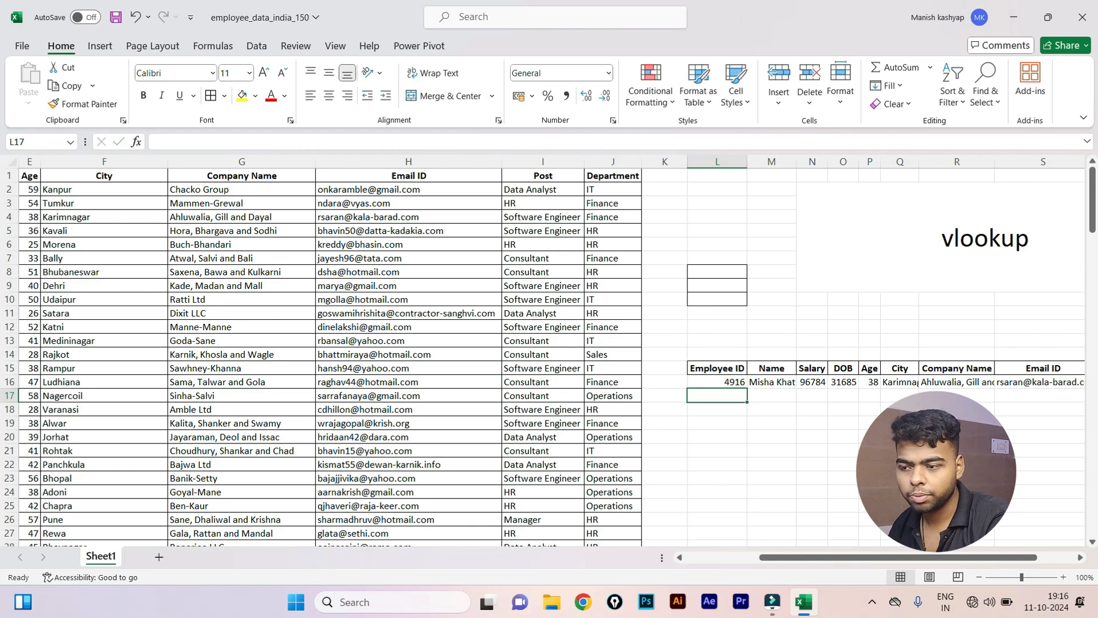
scroll(863, 561, "right", 2)
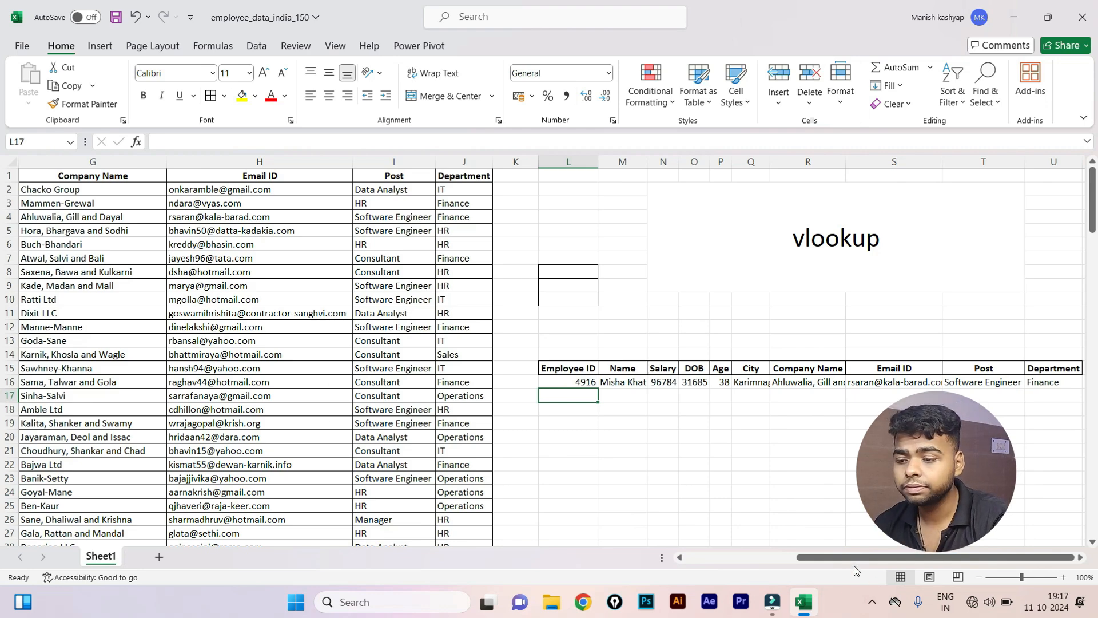
left_click_drag(856, 558, 393, 499)
Copy the whole employee table A1:J151.
left_click(47, 177)
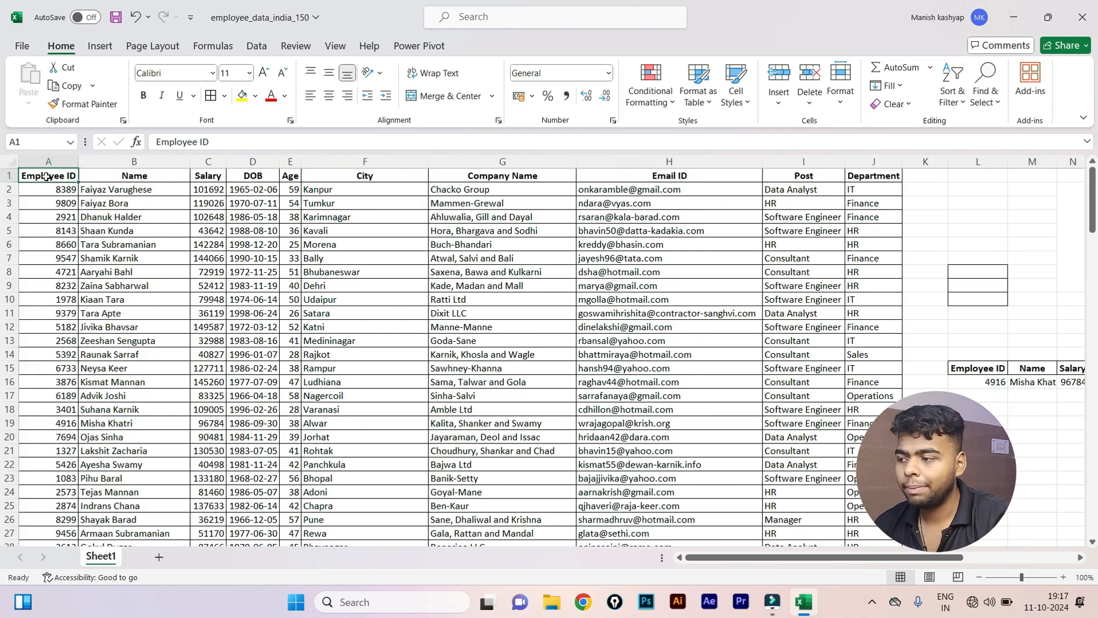
key("ctrl+shift+Down")
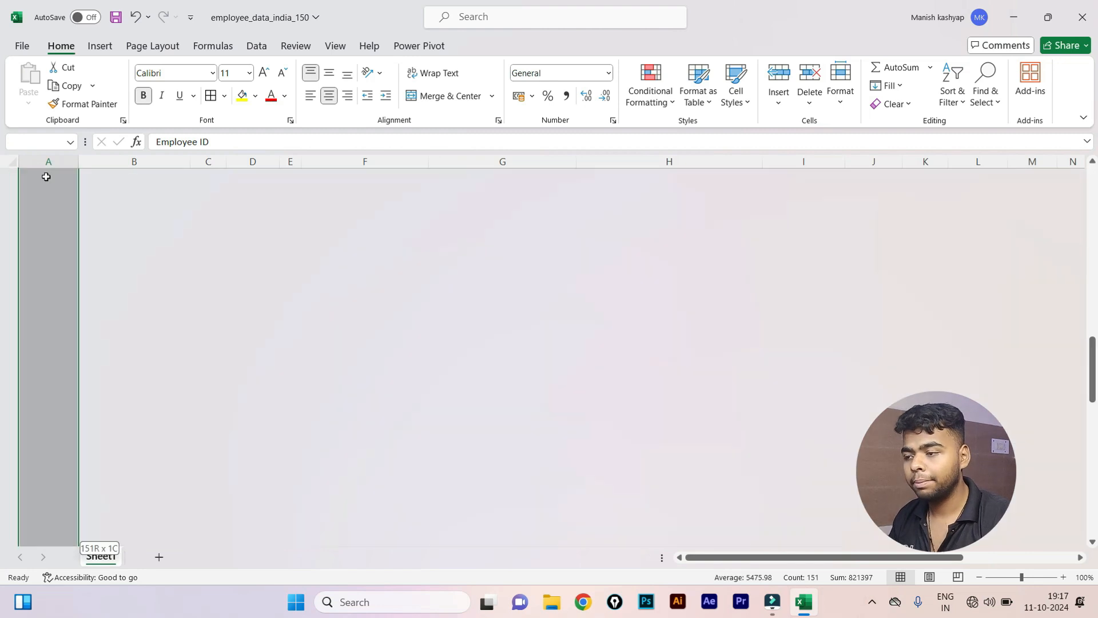
key("ctrl+shift+Right")
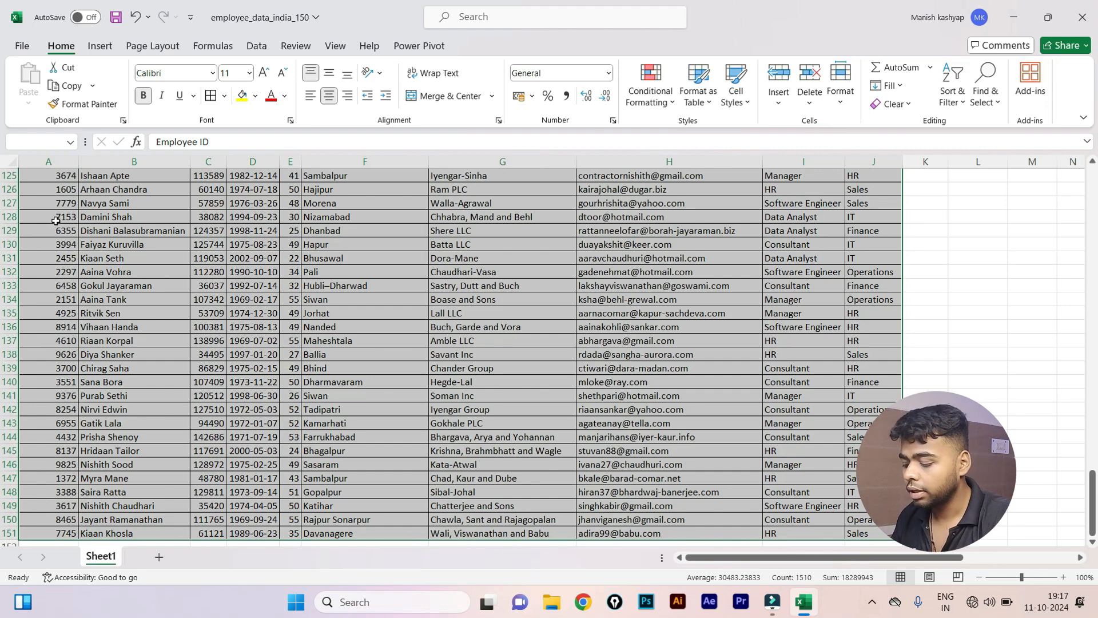
key("ctrl+c")
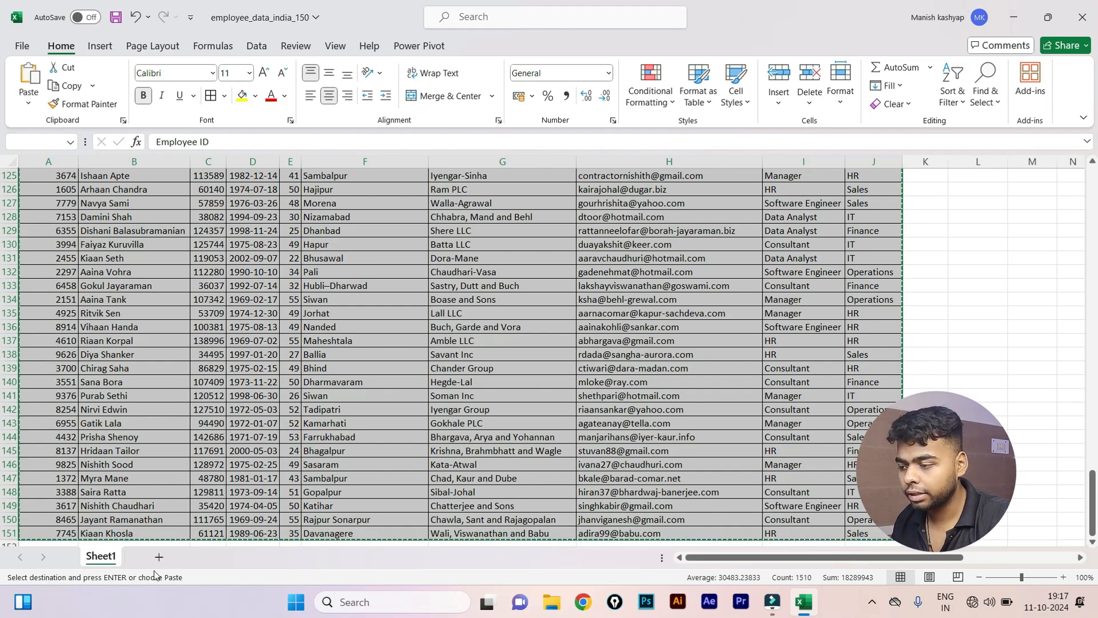
Paste the table transposed at A8 of a new Sheet2 and AutoFit the columns.
left_click(156, 560)
left_click(38, 271)
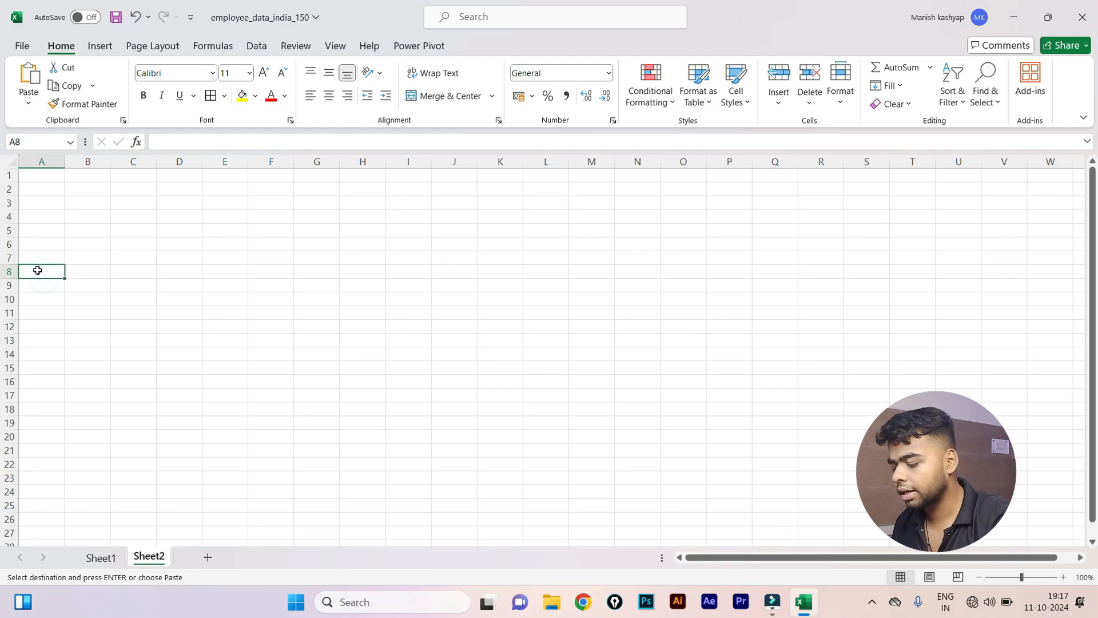
key("alt+h")
key("v")
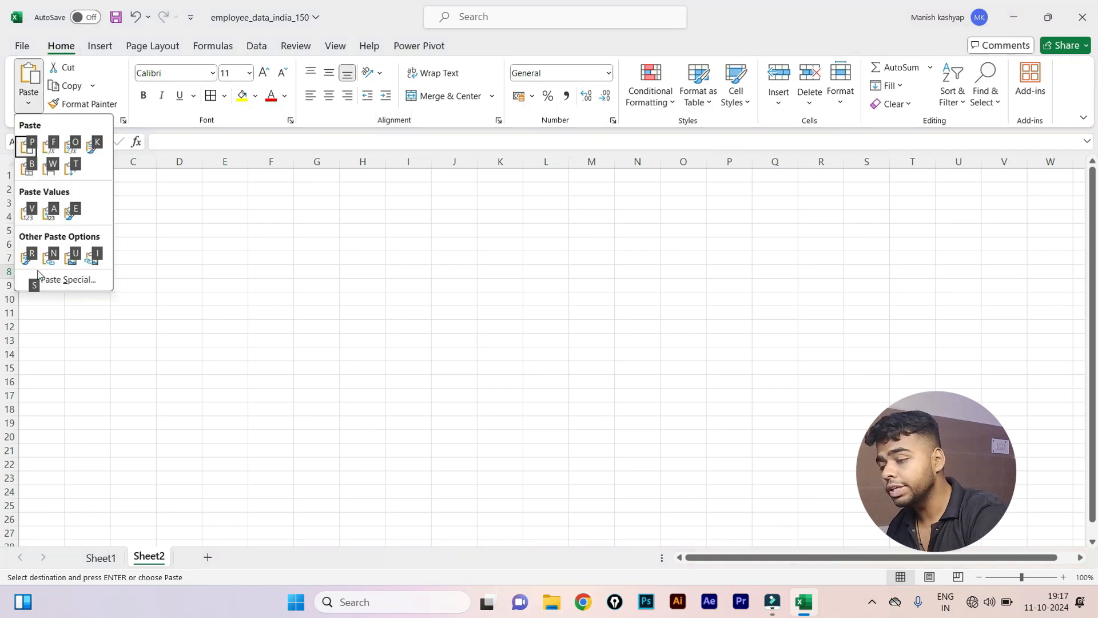
key("t")
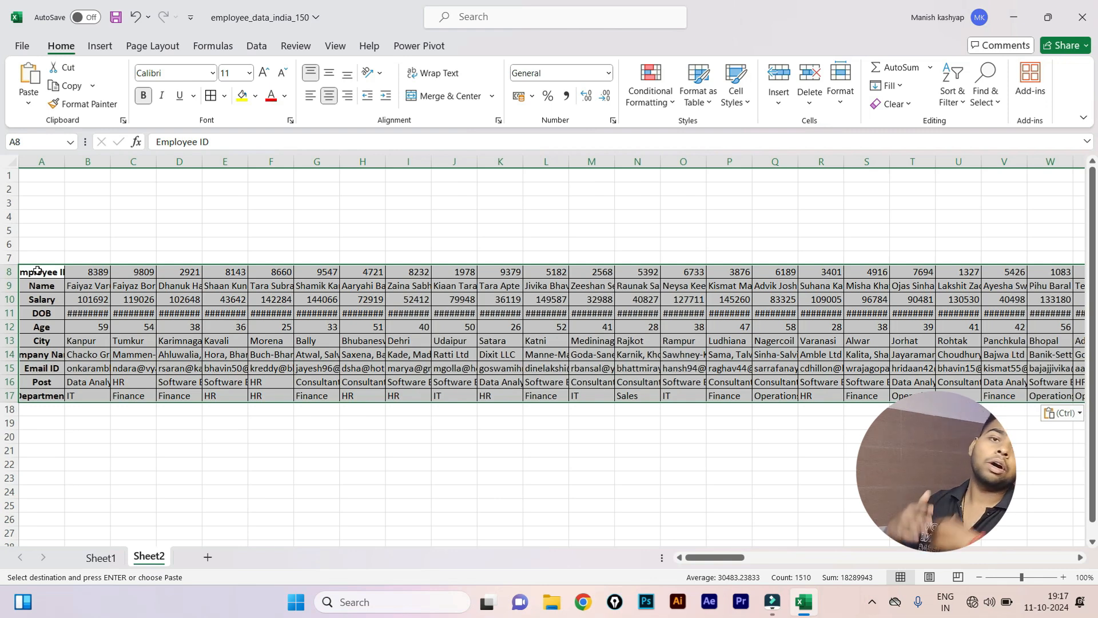
key("alt+h")
key("o")
key("i")
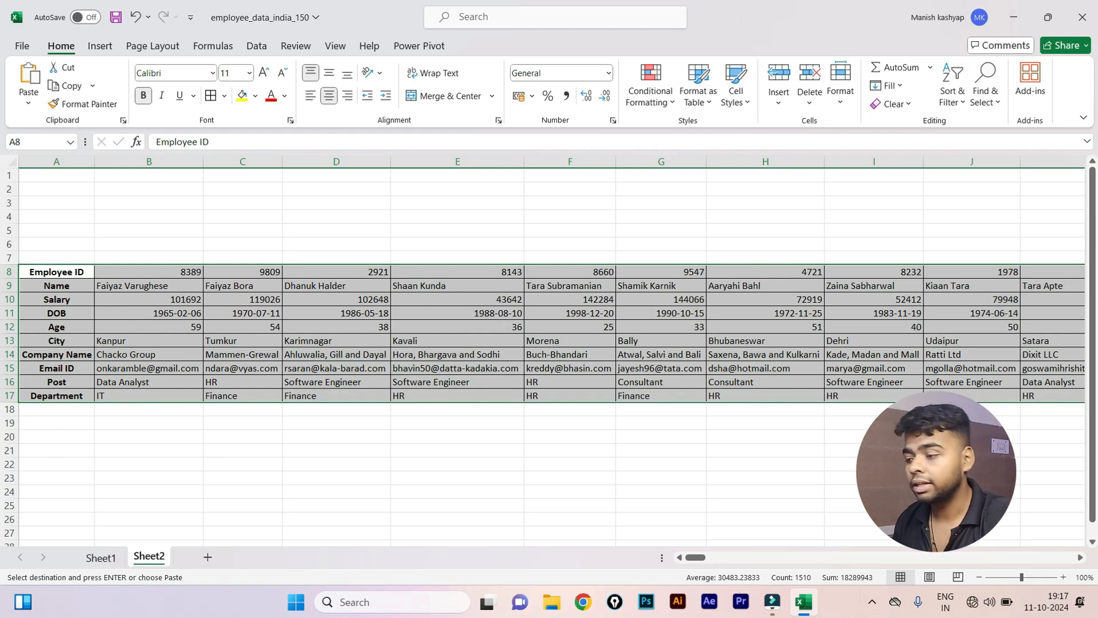
Copy the field labels A8:A17 into A22:A31 and select B23 beside Name.
left_click(70, 463)
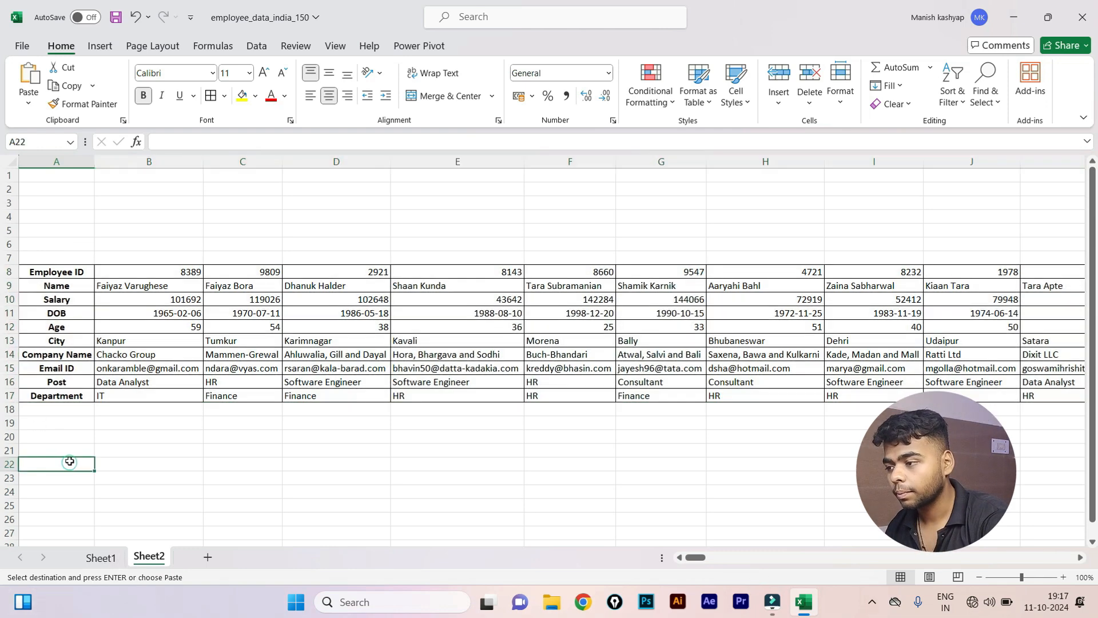
left_click_drag(70, 269, 71, 394)
key("ctrl+c")
left_click(71, 465)
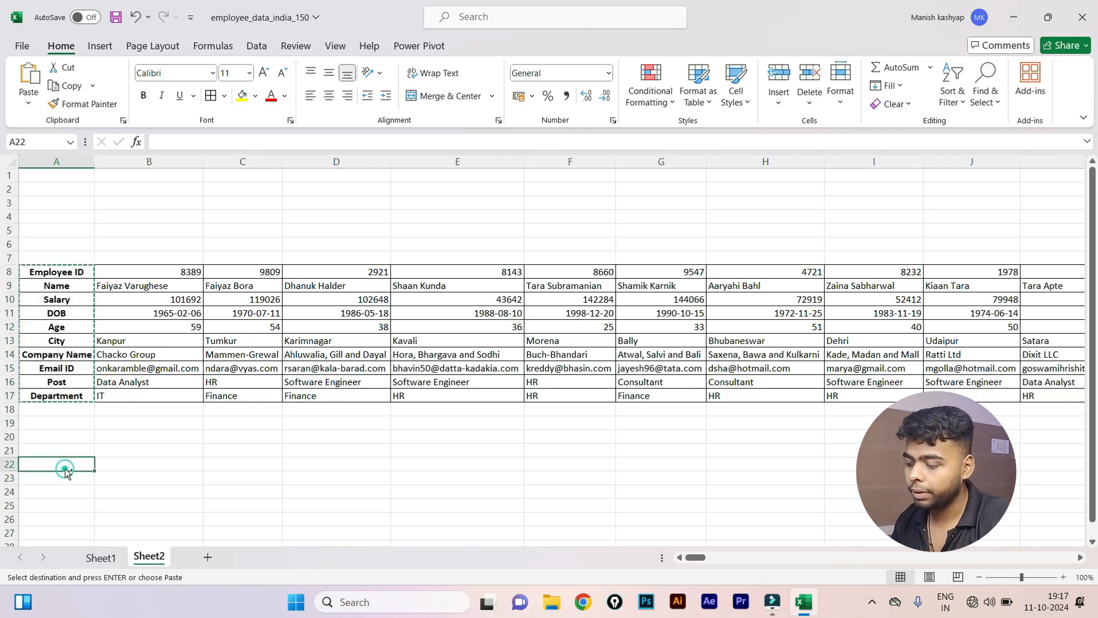
key("ctrl+v")
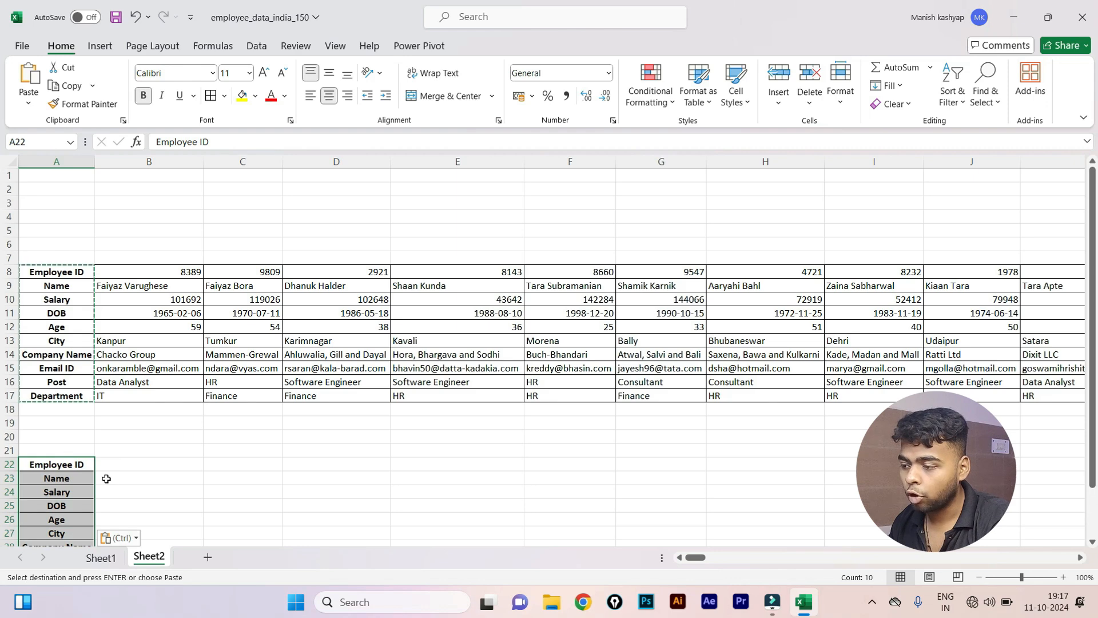
left_click(106, 478)
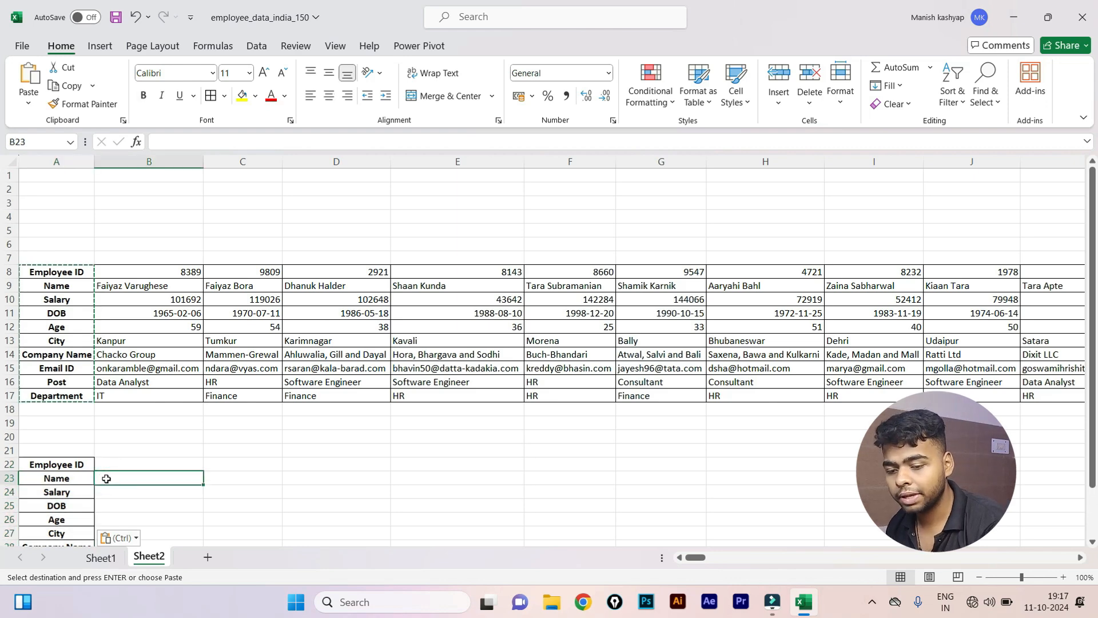
Merge C1:E5 into one cell and enter the title 'hlookup'.
left_click_drag(237, 175, 448, 235)
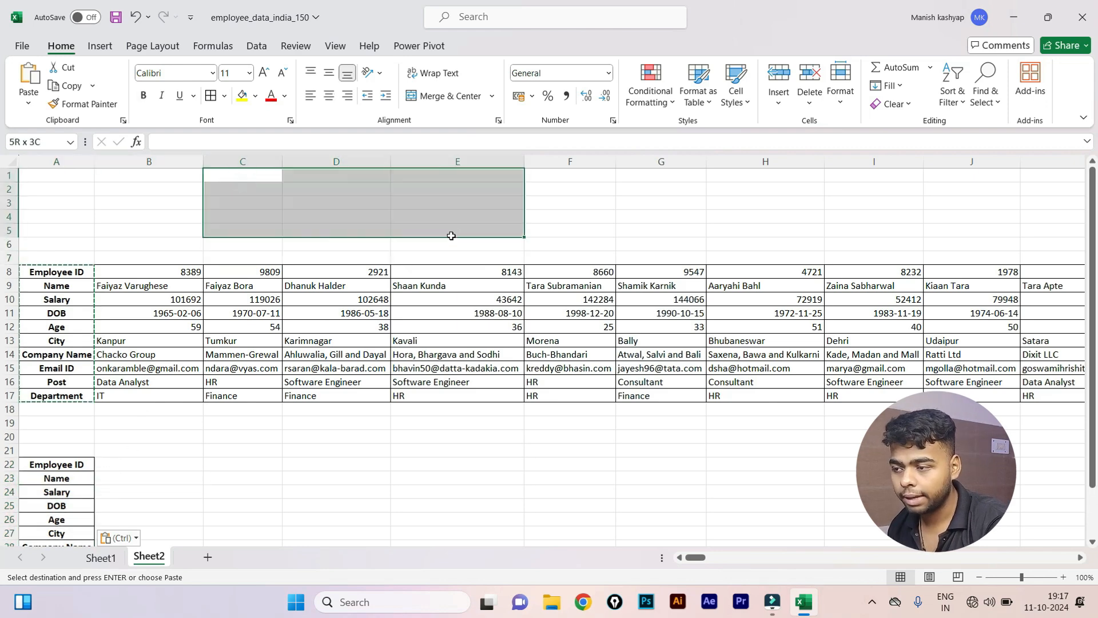
key("h")
key("m")
key("c")
key("Down")
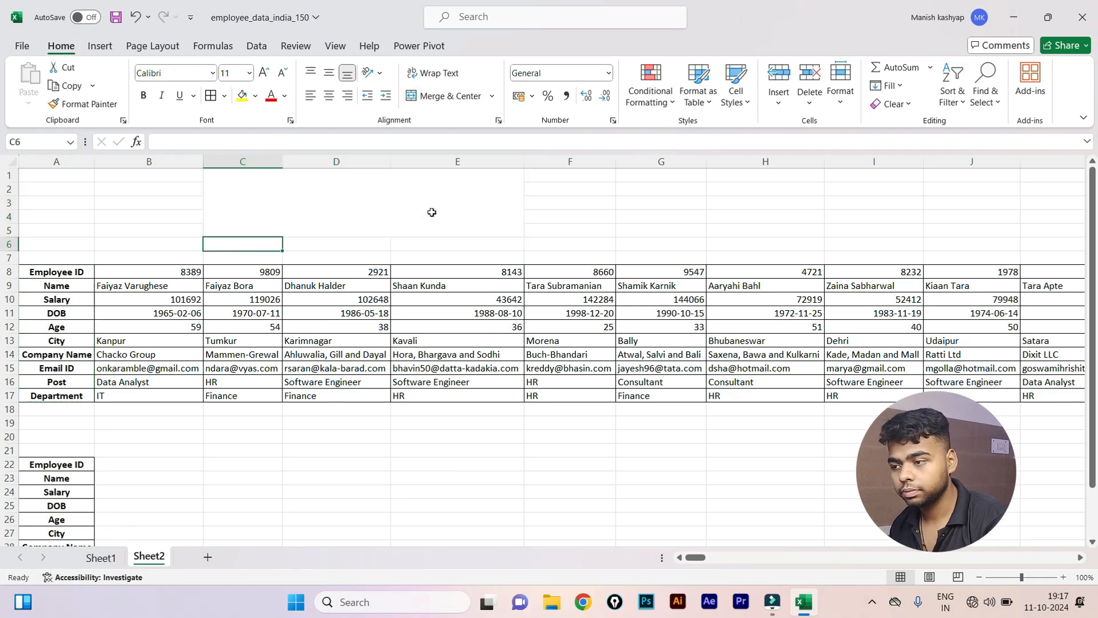
key("Up")
type("h")
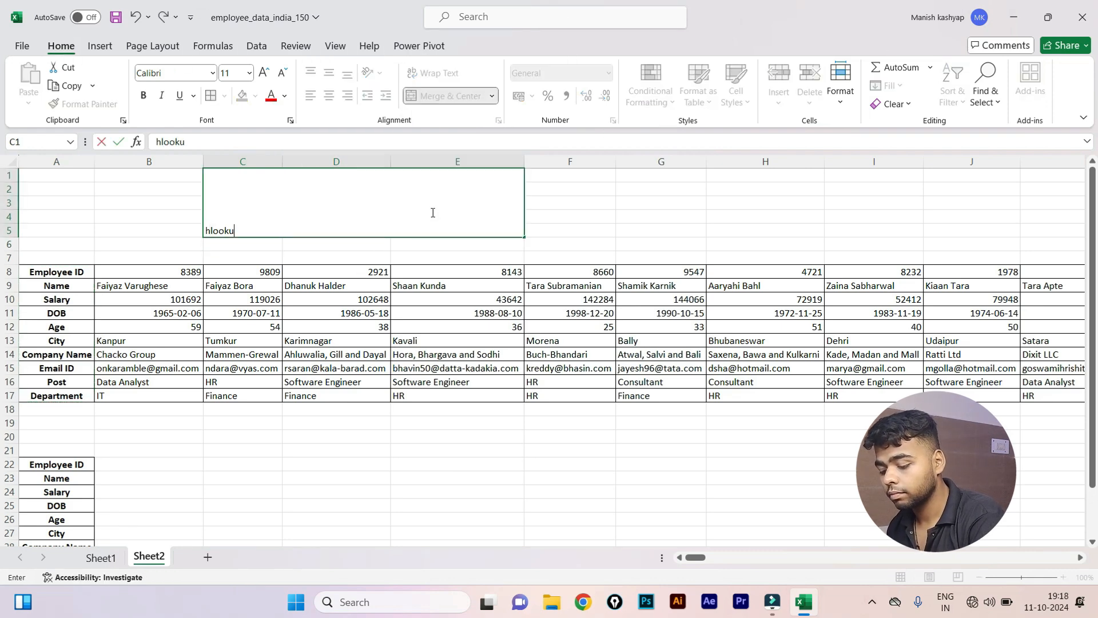
type("lookup")
key("ctrl+Return")
Centre the hlookup title horizontally and vertically and set its font size to 72.
key("alt+h")
key("a")
key("c")
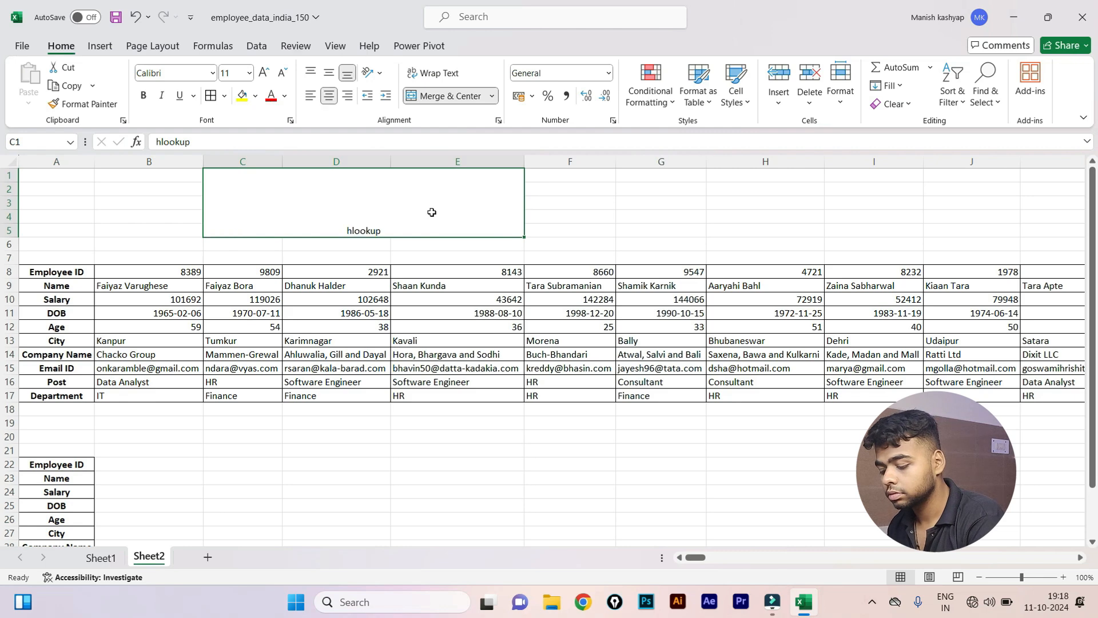
key("alt+h")
key("a")
key("m")
key("Down")
key("Down")
key("Down")
key("Down")
key("Down")
key("Down")
key("Down")
key("Down")
key("Down")
key("Down")
key("Down")
key("Down")
key("Down")
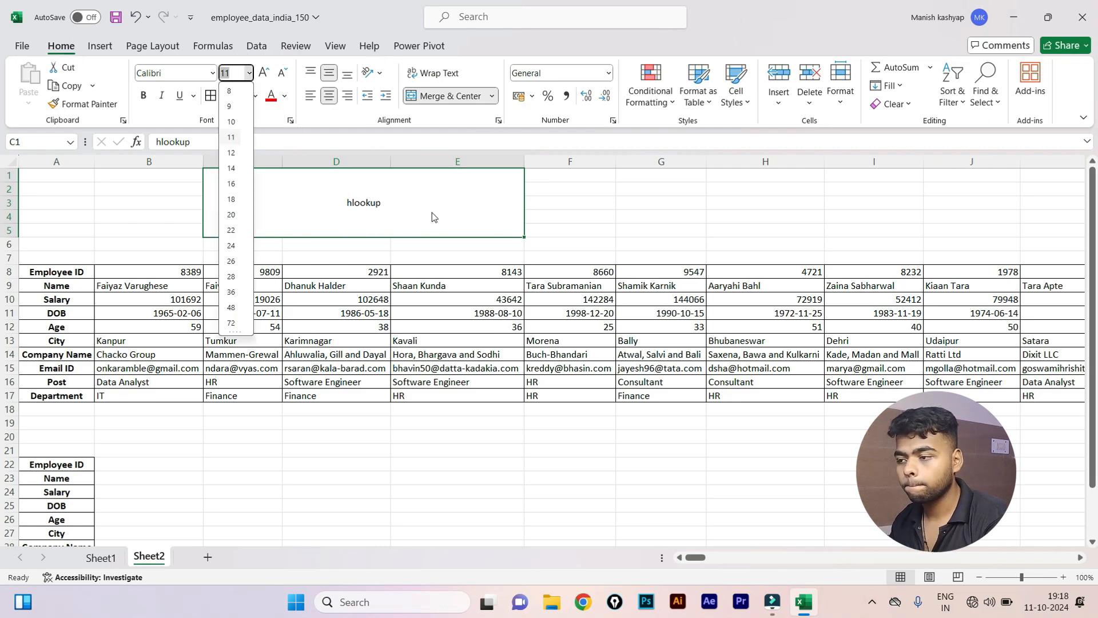
key("Return")
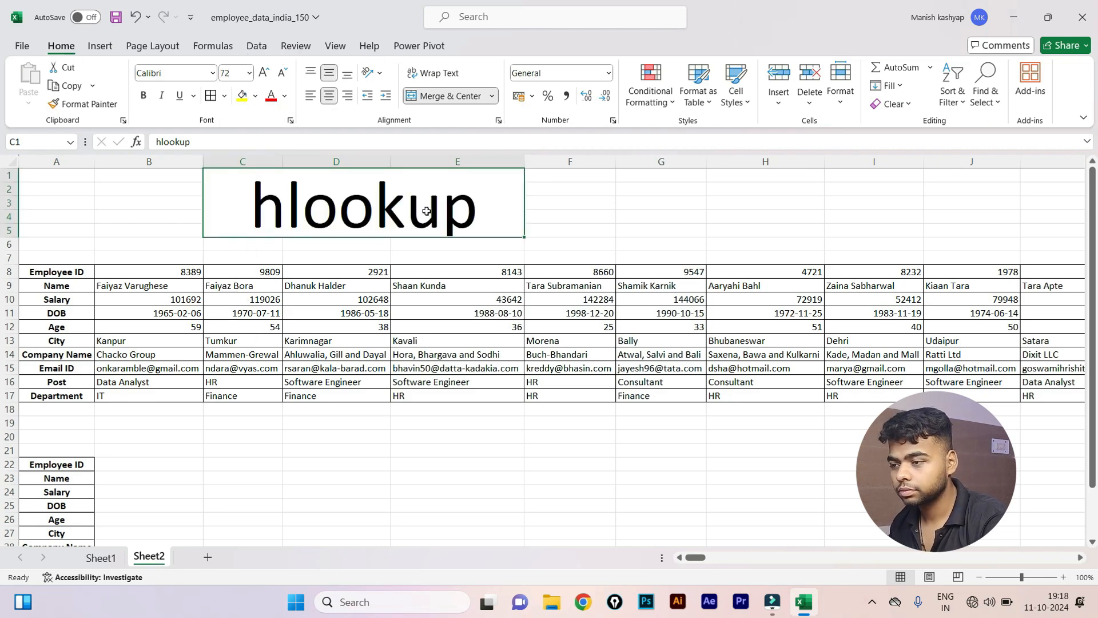
Enter =HLOOKUP(B22,A8:EU17,2,0) in B23 to fetch the Name field.
left_click(105, 478)
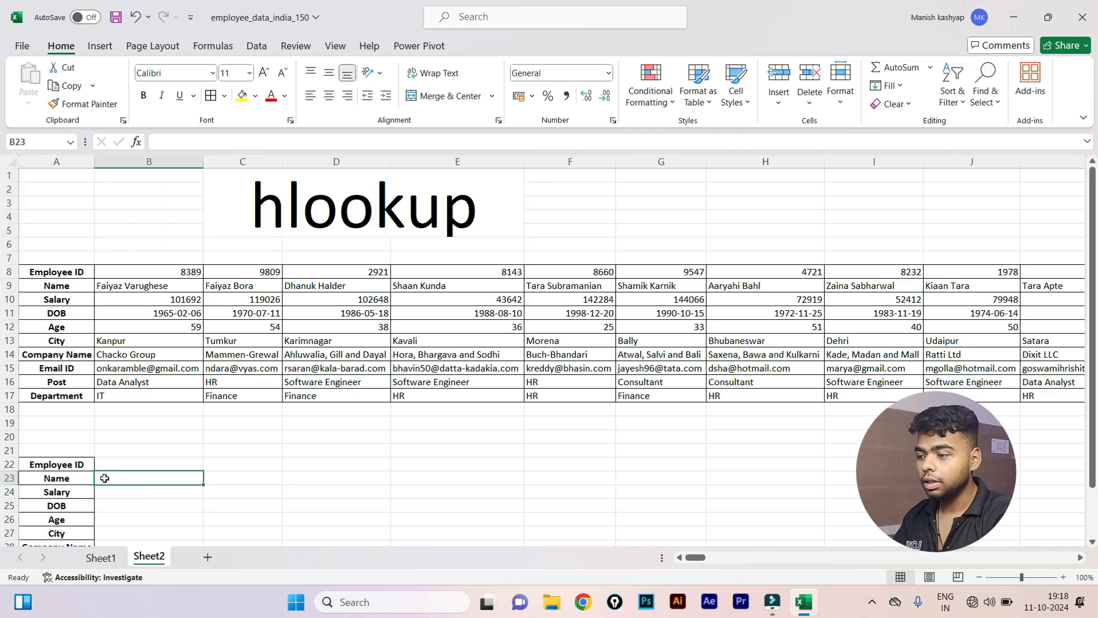
type("=hl")
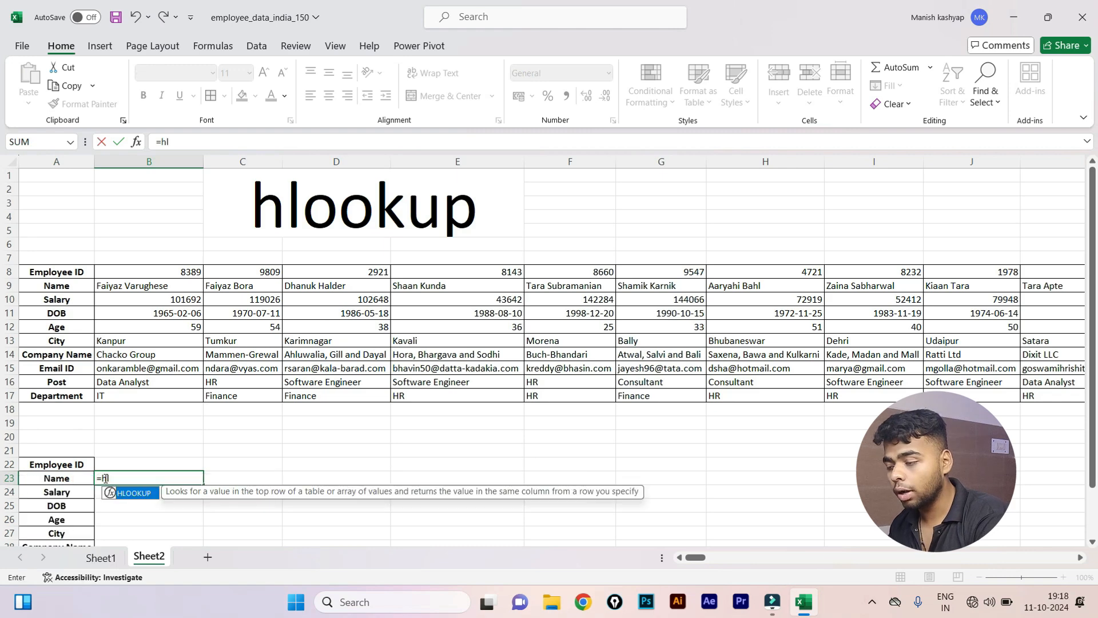
key("Tab")
key("Up")
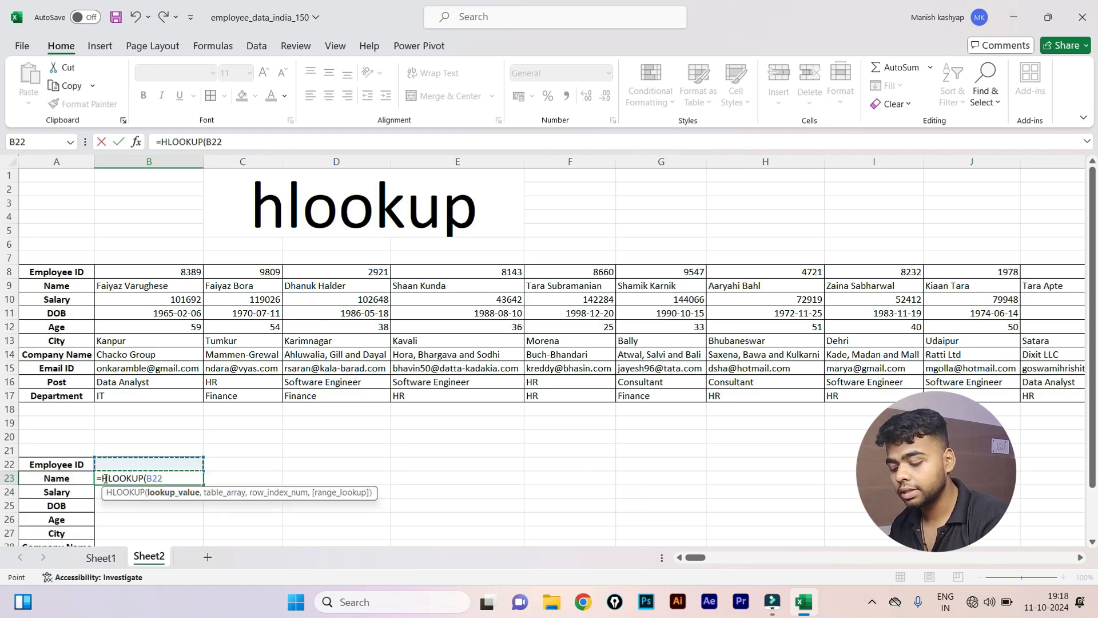
type(",")
key("Up")
key("Up")
key("Up")
key("Up")
key("Up")
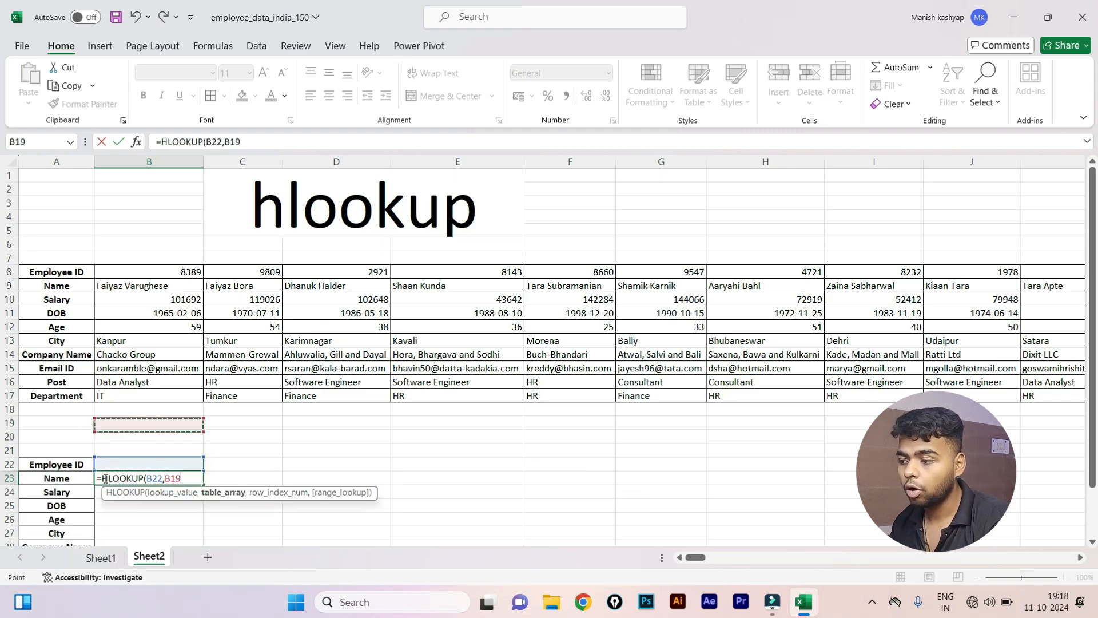
key("Left")
key("Up")
key("ctrl+shift+Up")
key("ctrl+shift+Right")
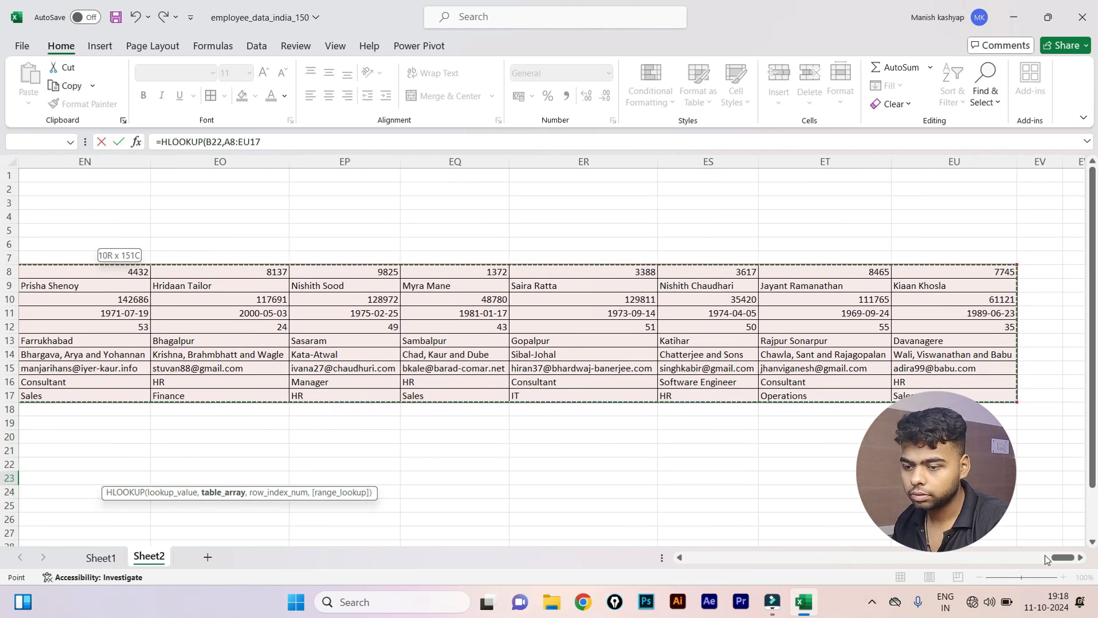
left_click_drag(1059, 557, 428, 583)
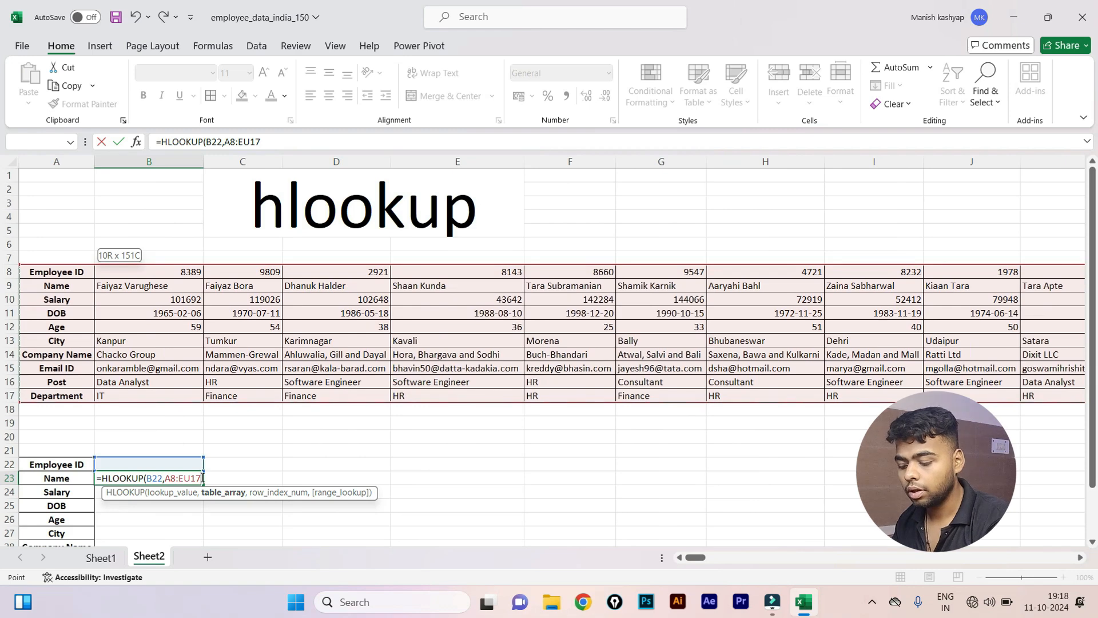
type(",2,")
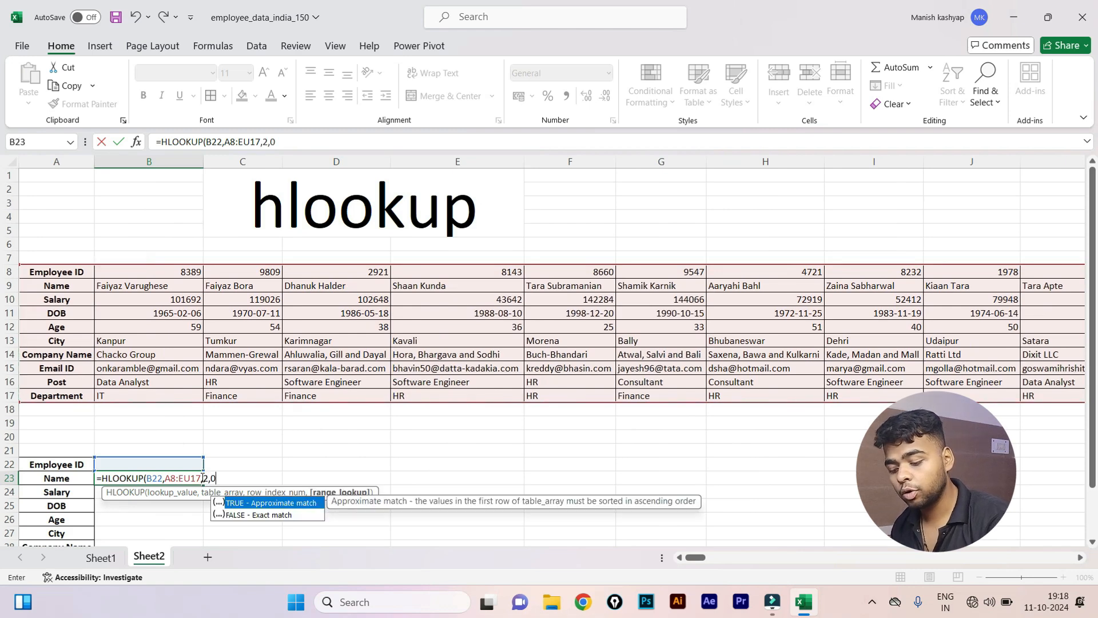
type("0)")
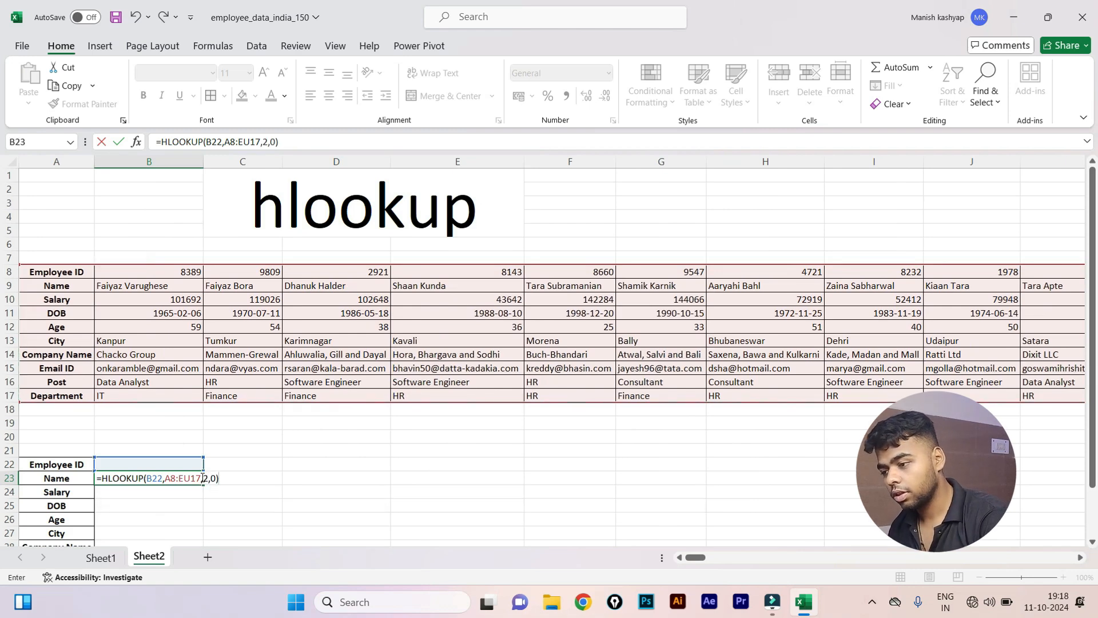
key("Return")
Fill the HLOOKUP formula down through B23:B31 with Ctrl+D.
left_click_drag(195, 478, 202, 533)
key("shift+Down")
key("shift+Down")
key("shift+Down")
key("shift+Down")
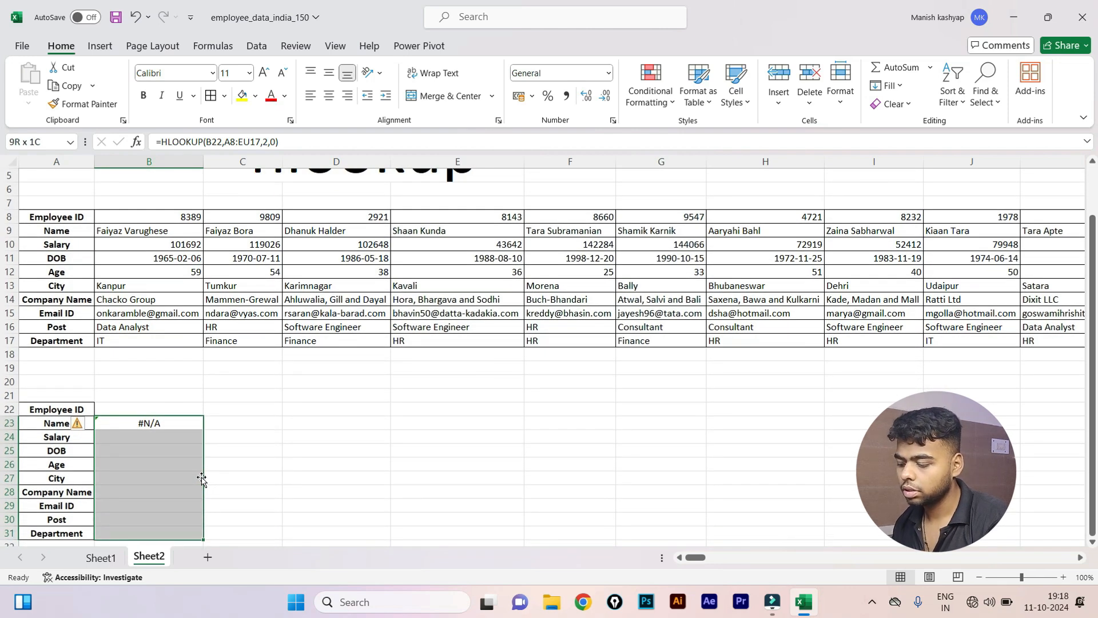
key("ctrl+d")
key("Up")
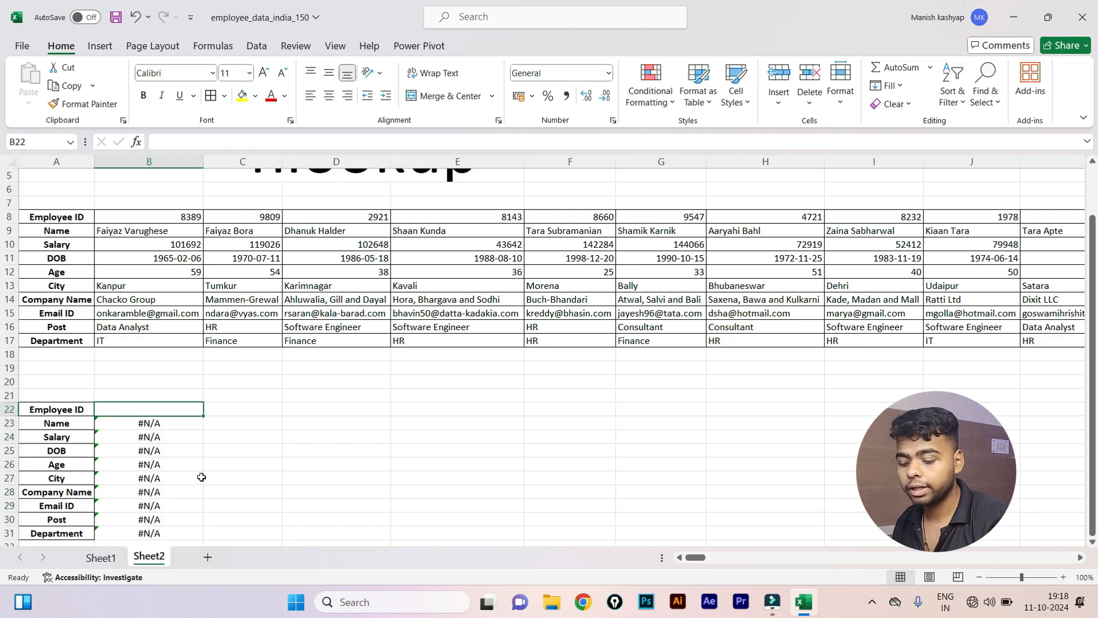
Enter Employee ID 9809 in B22 and compare the returned details with the table's 9809 column.
type("2")
key("BackSpace")
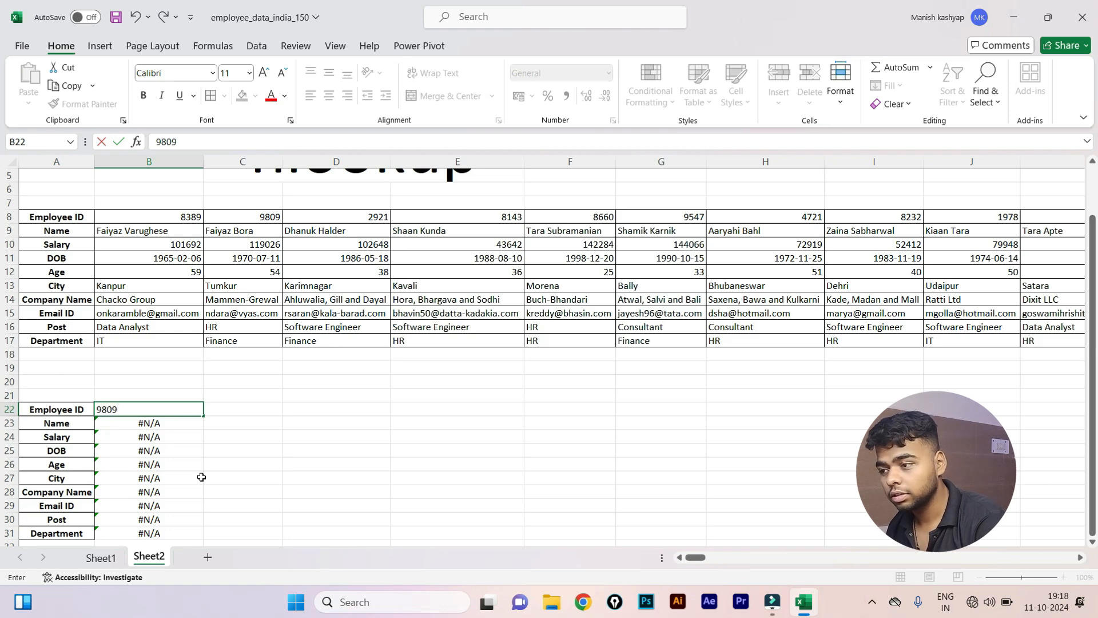
key("Return")
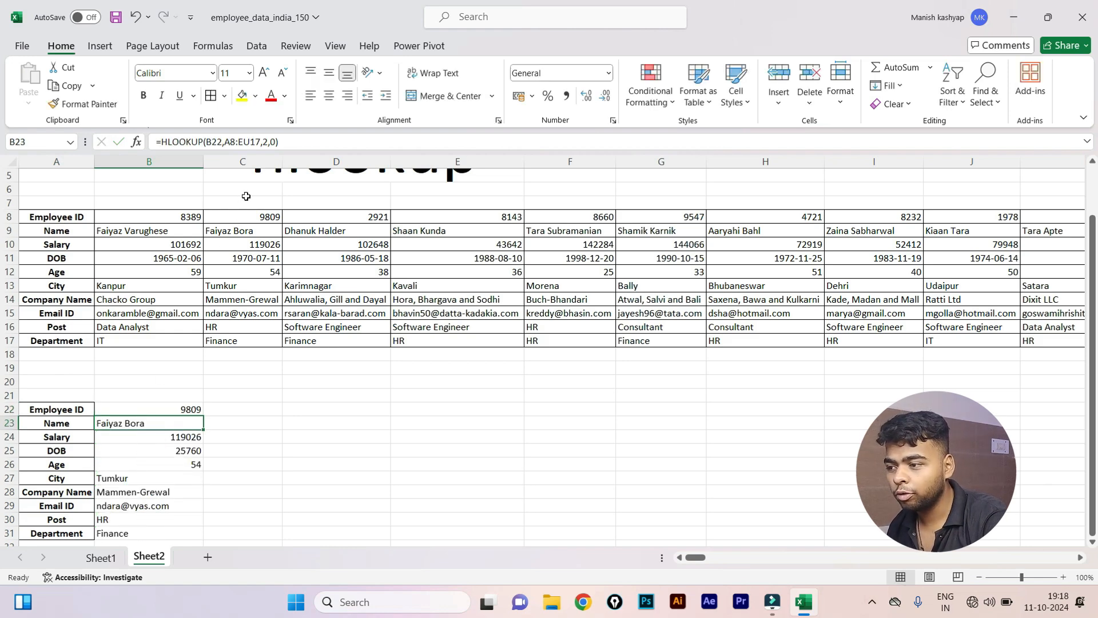
left_click_drag(245, 196, 254, 342)
left_click(117, 408)
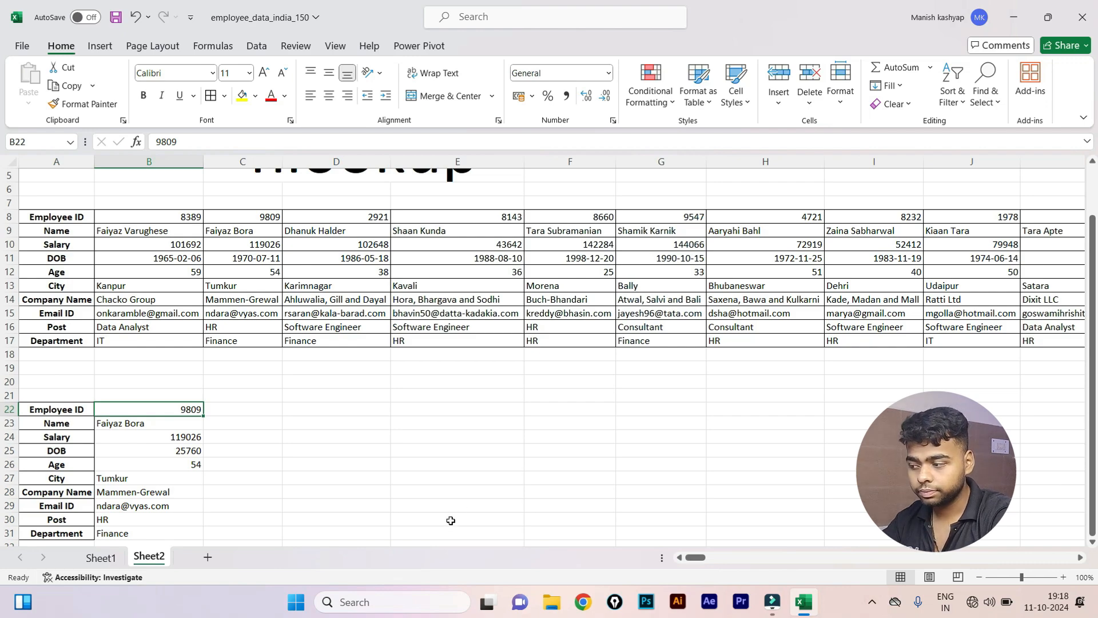
scroll(463, 520, "up", 2)
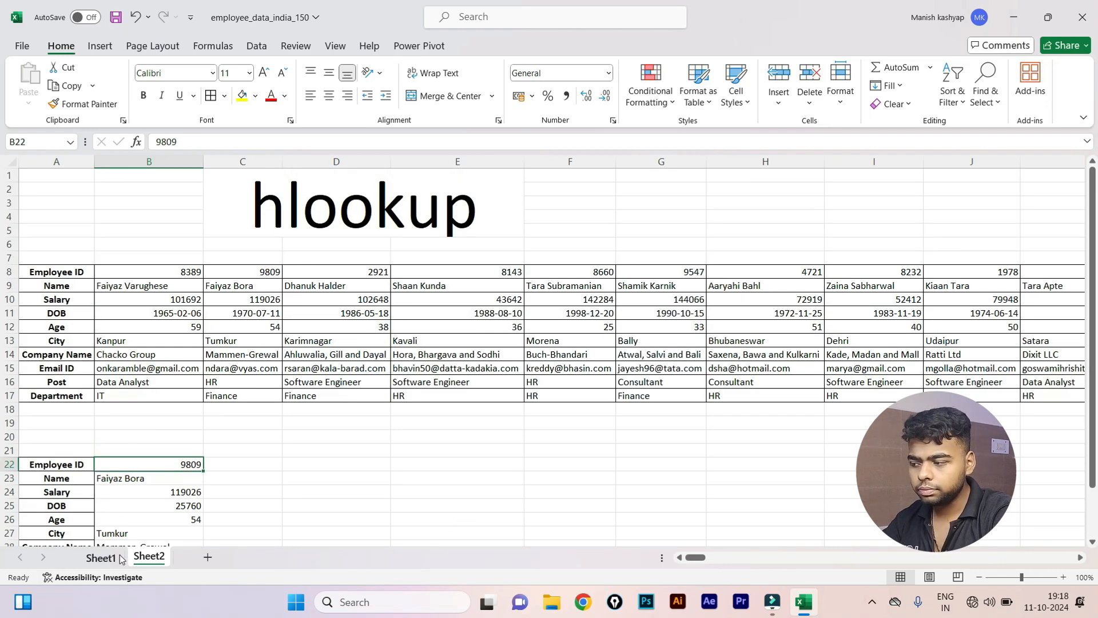
Review the Sheet1 employee table, then insert a new blank Sheet3.
left_click(101, 557)
scroll(295, 477, "up", 20)
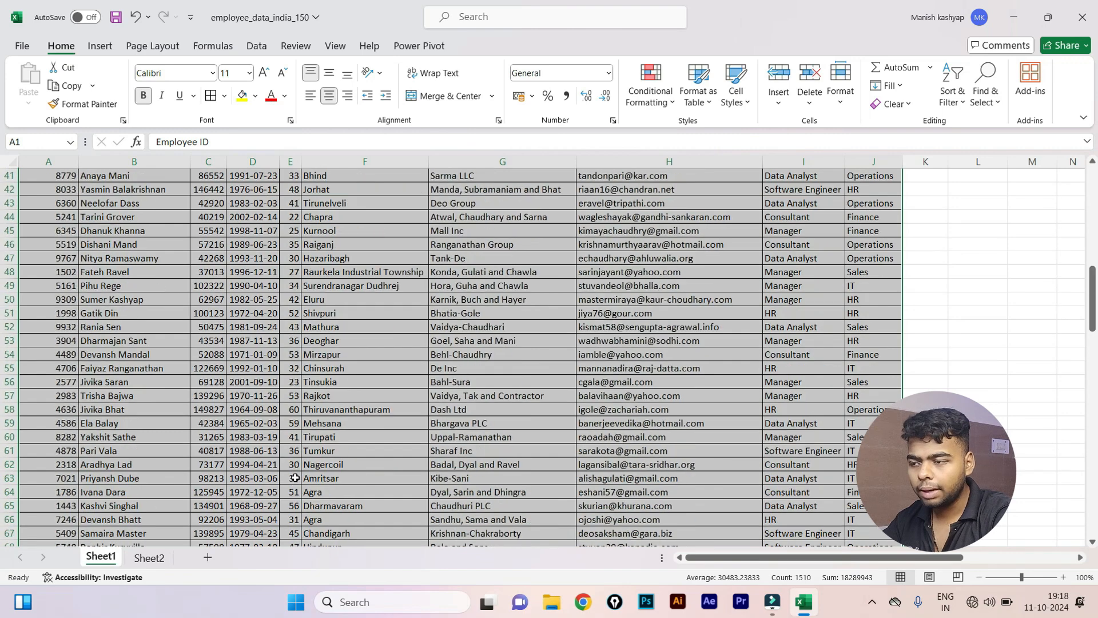
scroll(294, 480, "up", 7)
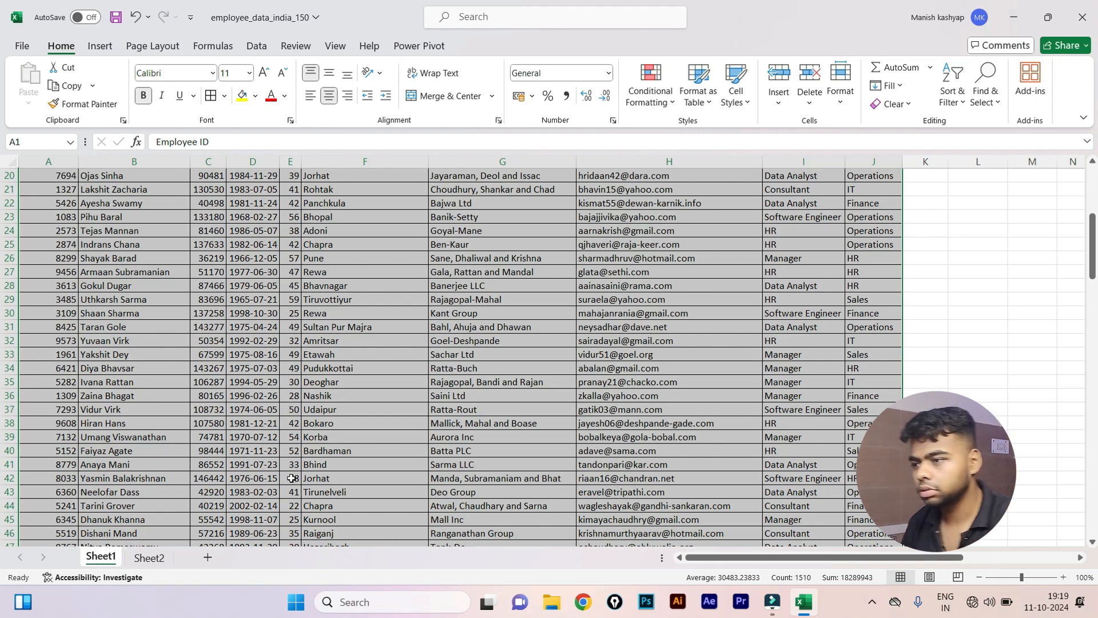
left_click(534, 244)
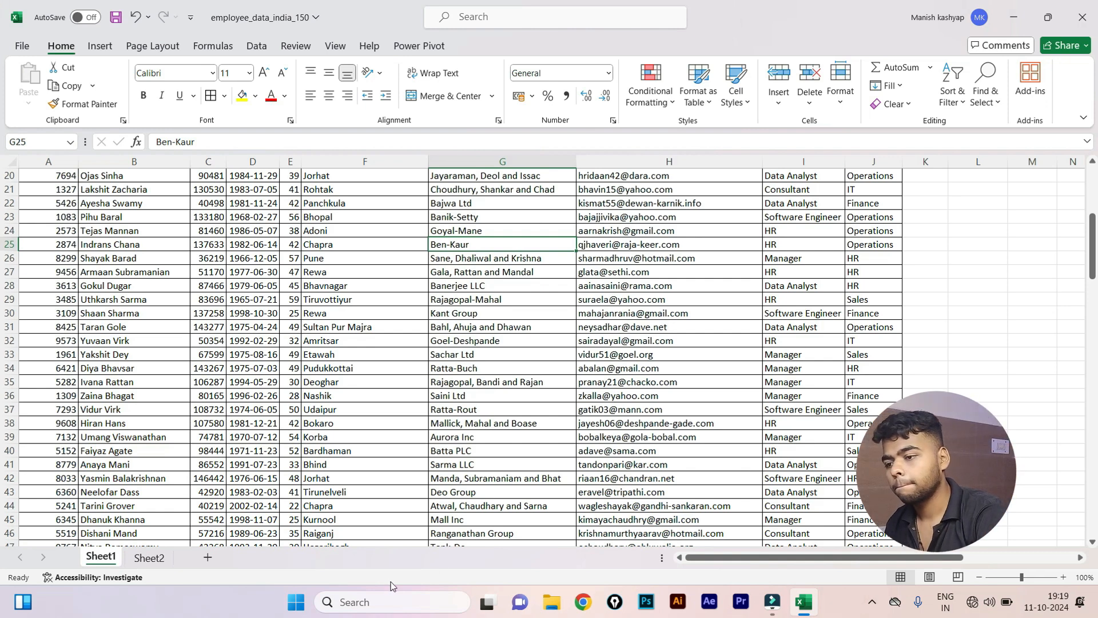
left_click(626, 286)
left_click(539, 488)
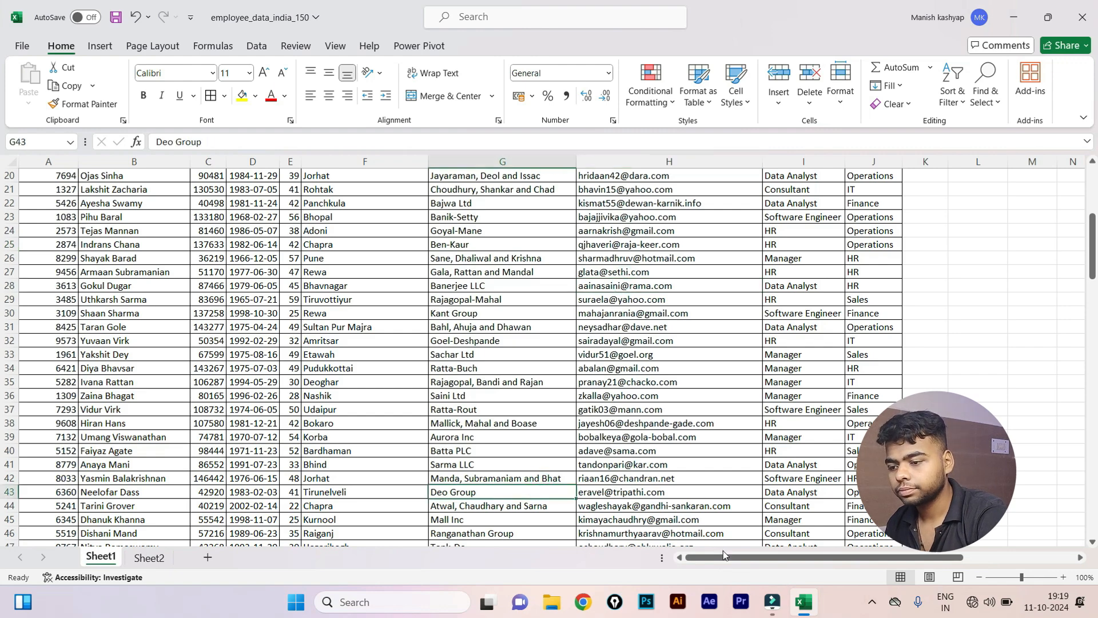
left_click_drag(724, 557, 743, 558)
scroll(391, 449, "down", 1)
scroll(350, 354, "up", 7)
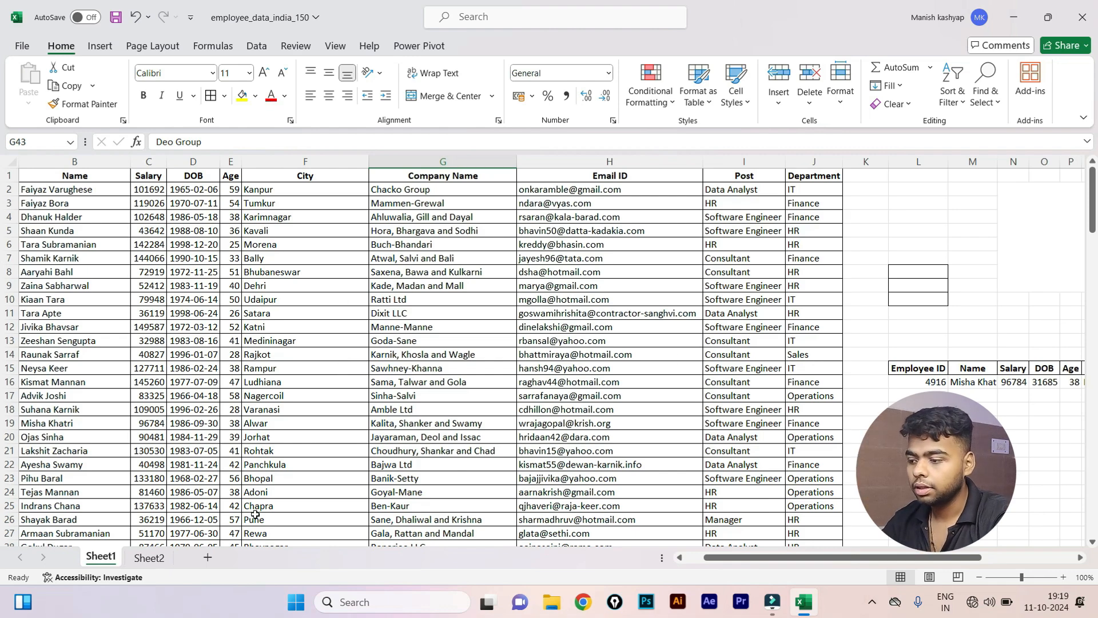
left_click(214, 303)
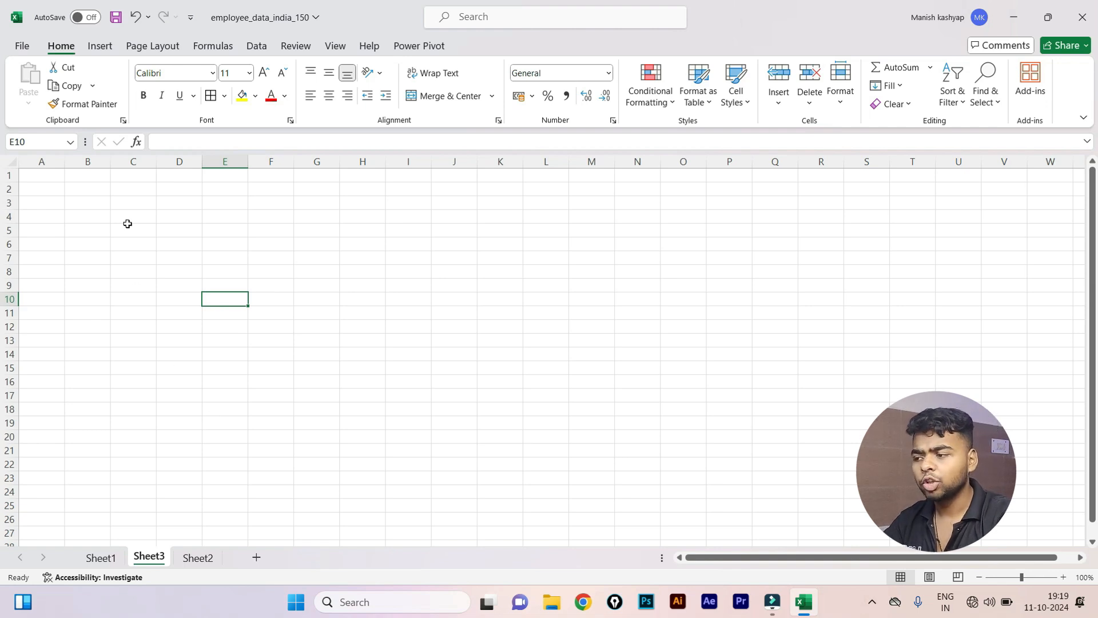
Merge C4:G9 into one cell and enter the title 'emi'.
left_click_drag(127, 222, 311, 274)
key("alt+h")
key("m")
key("c")
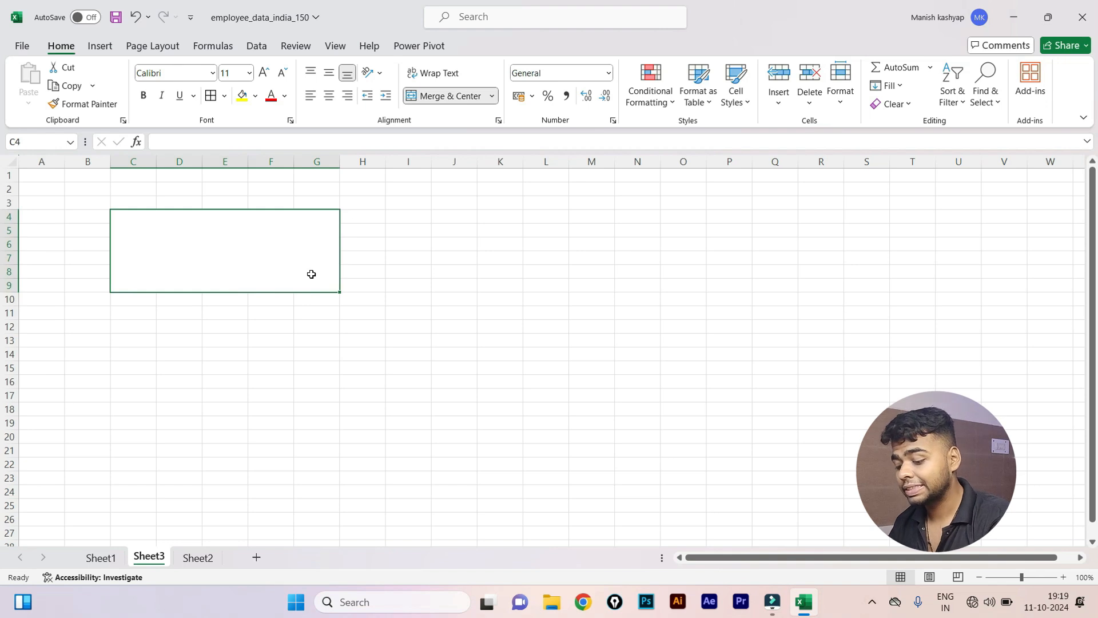
type("emi")
key("ctrl+Return")
Centre the emi title horizontally and vertically and set its font size to 36.
key("alt")
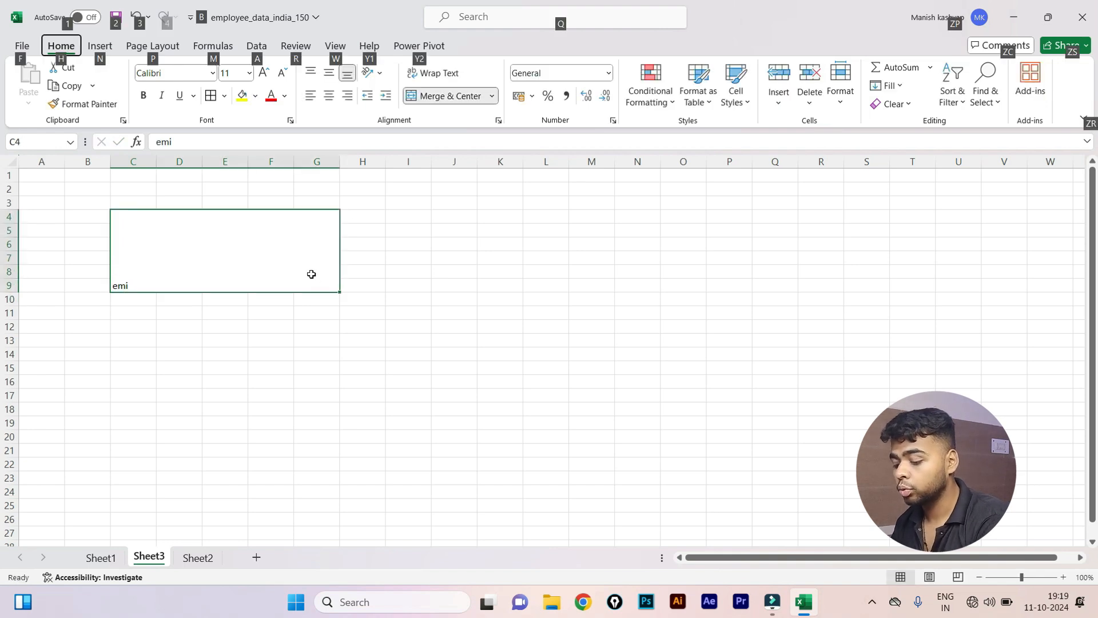
key("h")
key("a")
key("c")
key("alt+h")
key("a")
key("m")
key("alt+h")
key("f")
key("s")
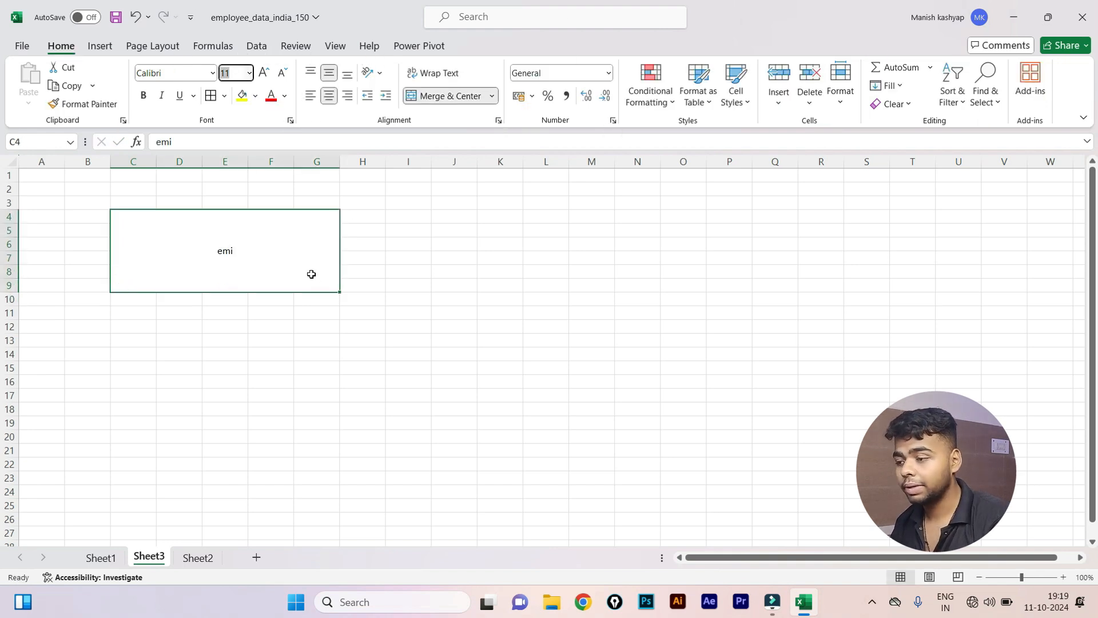
key("alt+Down")
key("Down")
key("Down")
key("Down")
key("Down")
key("Down")
key("Down")
key("Down")
key("Down")
key("Down")
key("Down")
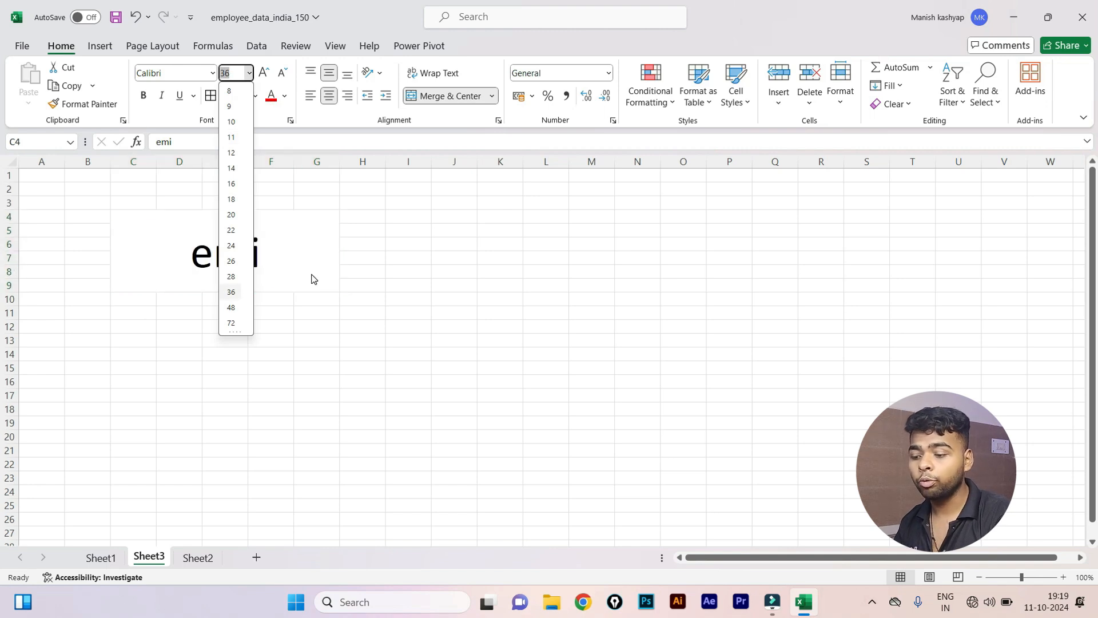
key("Return")
left_click(59, 347)
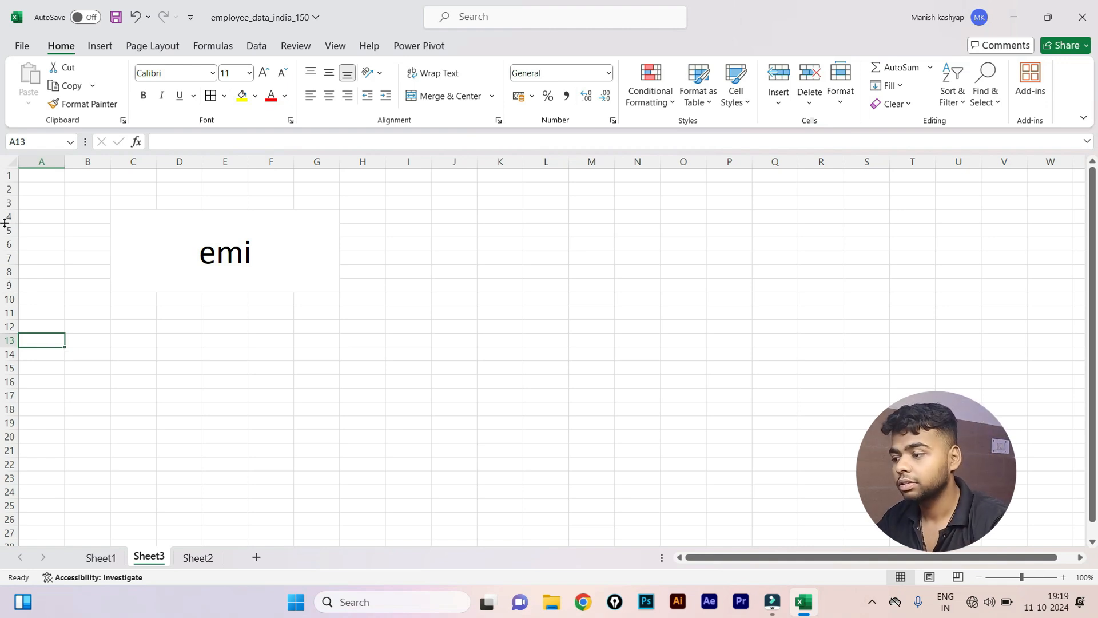
left_click(102, 342)
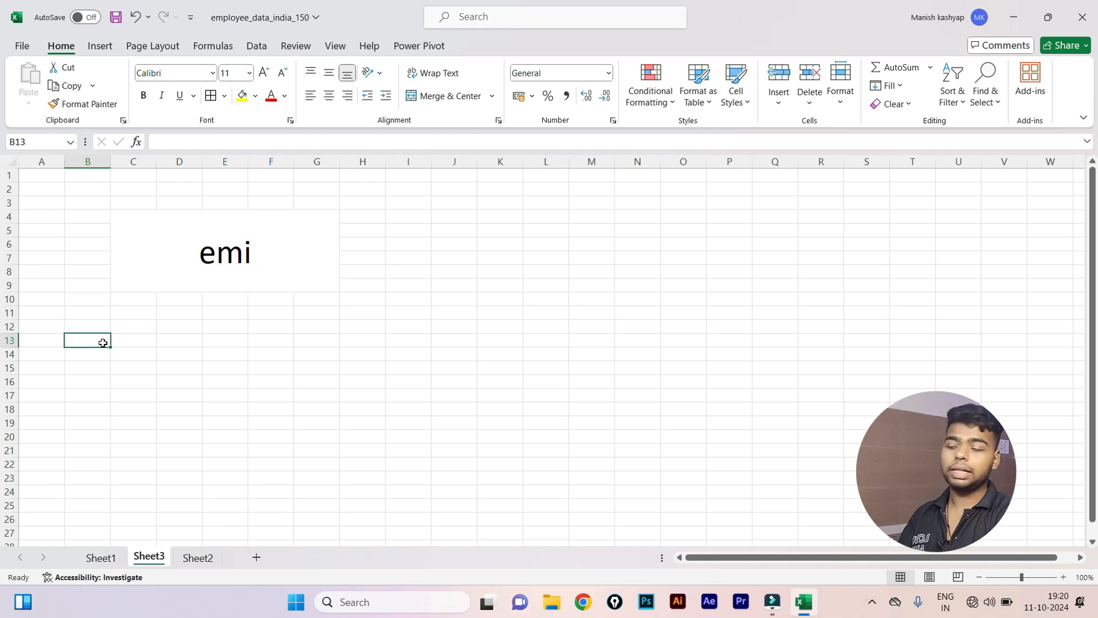
type("loan")
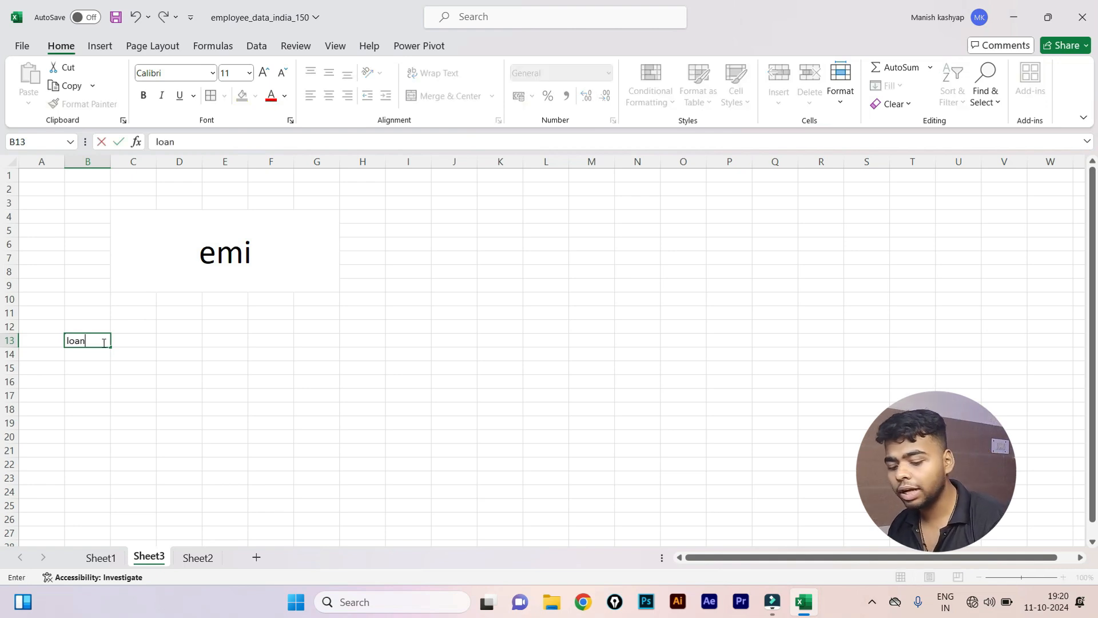
key("Tab")
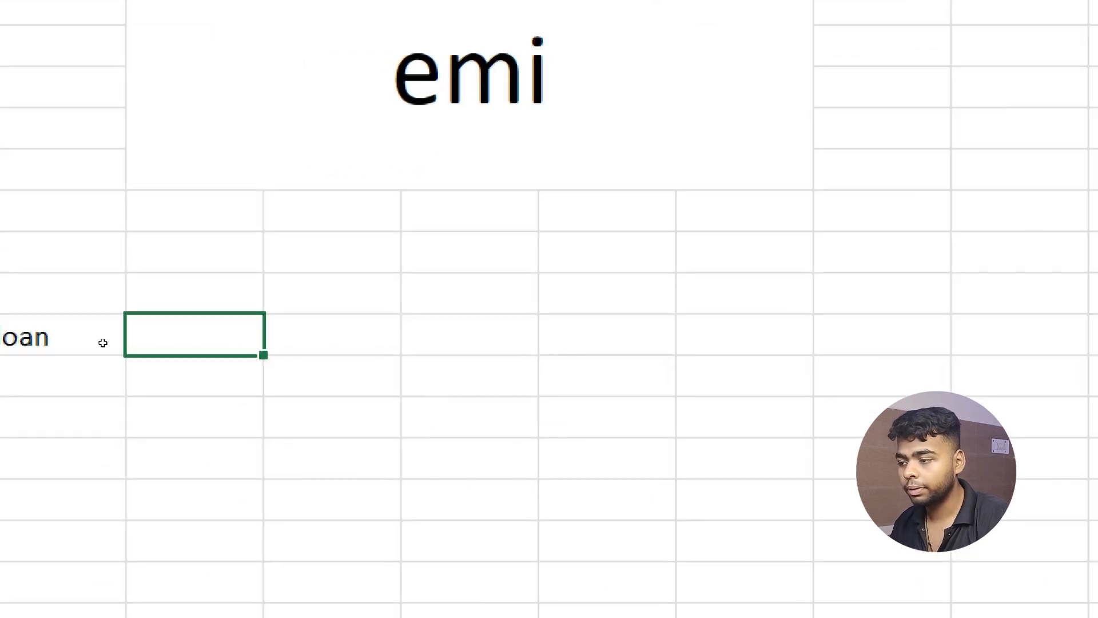
type("4")
key("BackSpace")
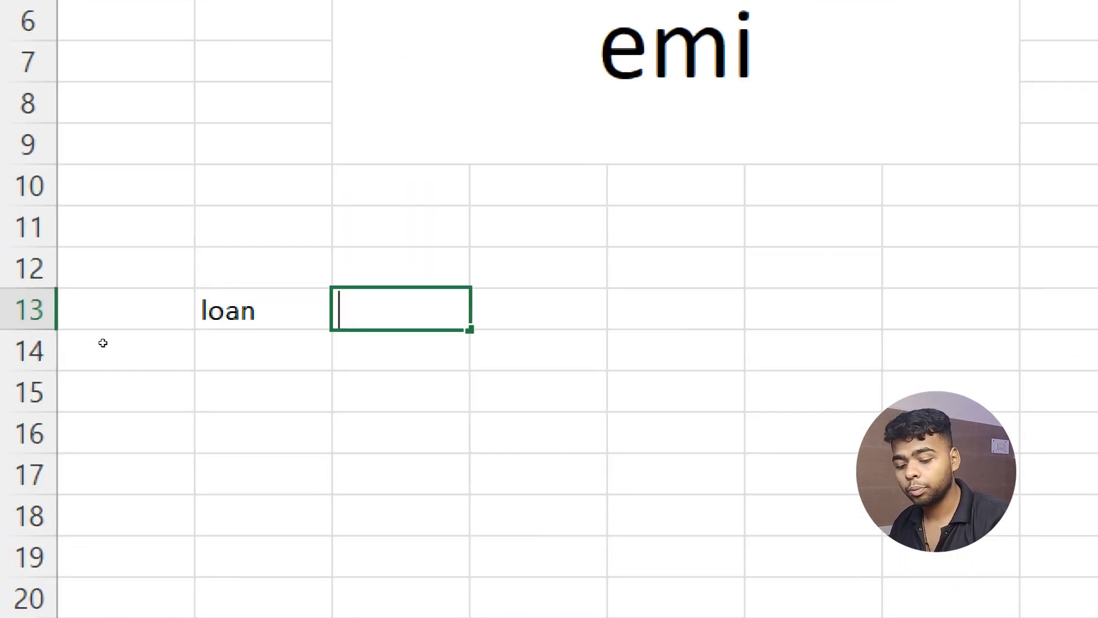
type("500000")
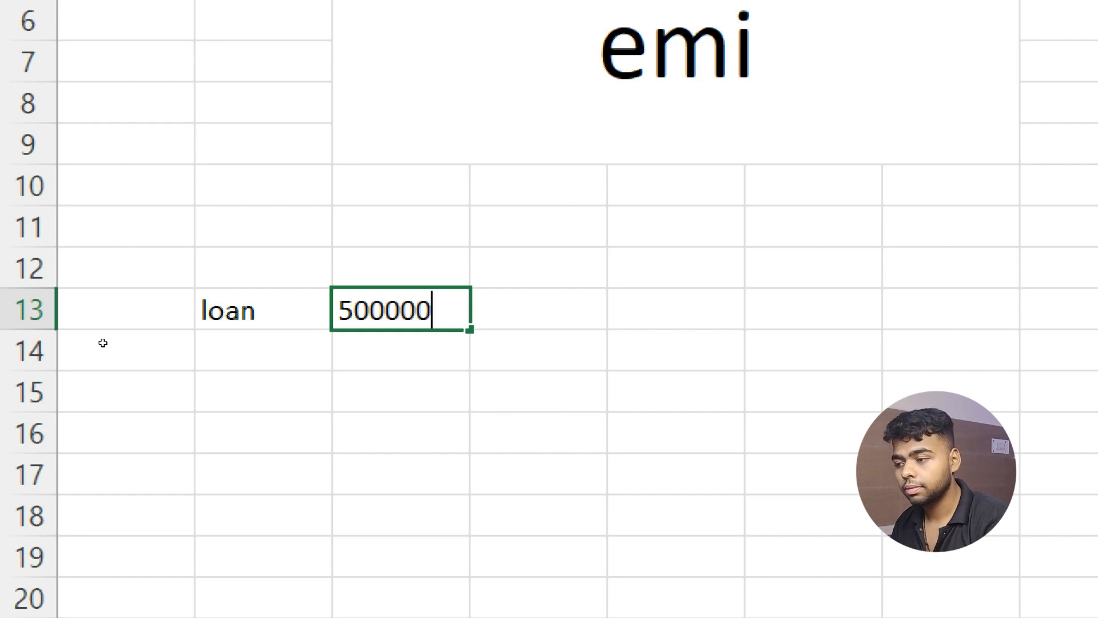
key("Return")
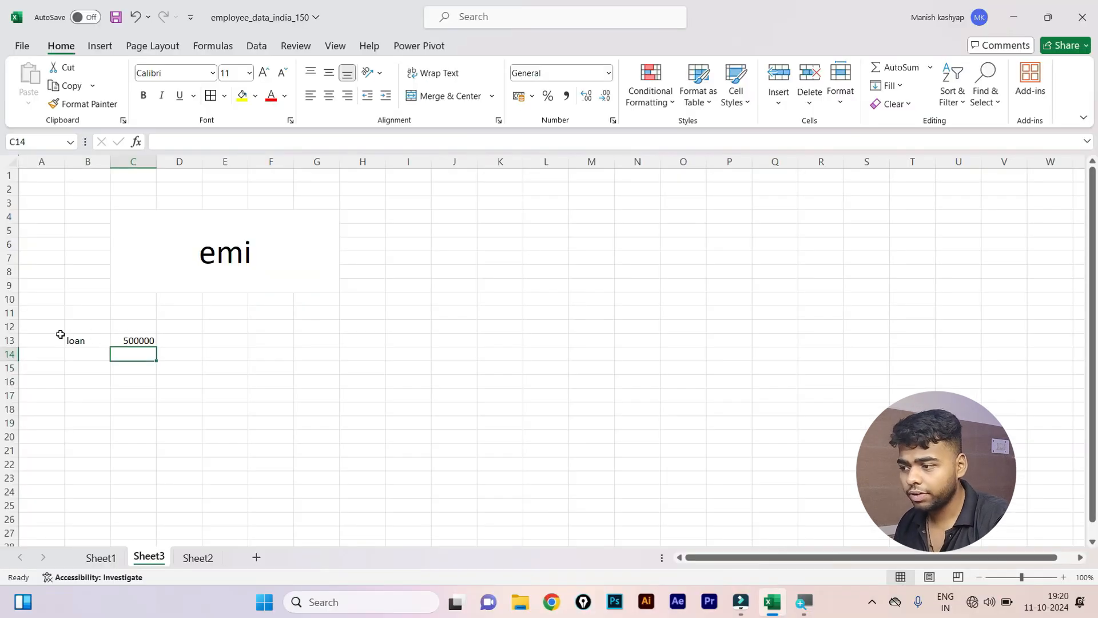
left_click_drag(60, 334, 166, 364)
key("Delete")
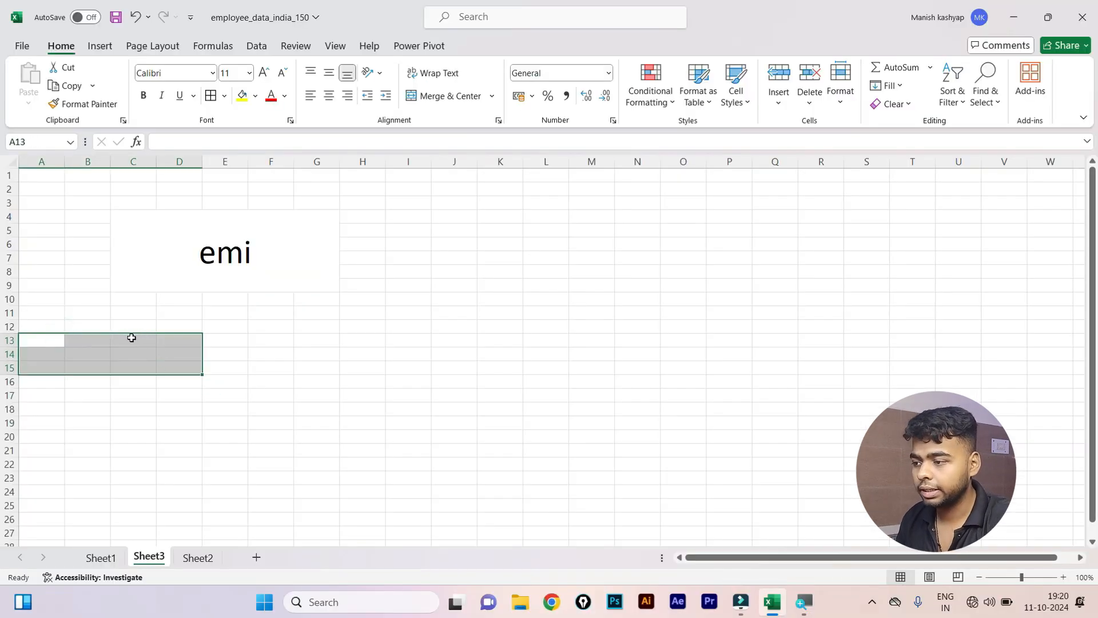
Label C13 'bike' and enter 600000 beside it in D13.
left_click(131, 337)
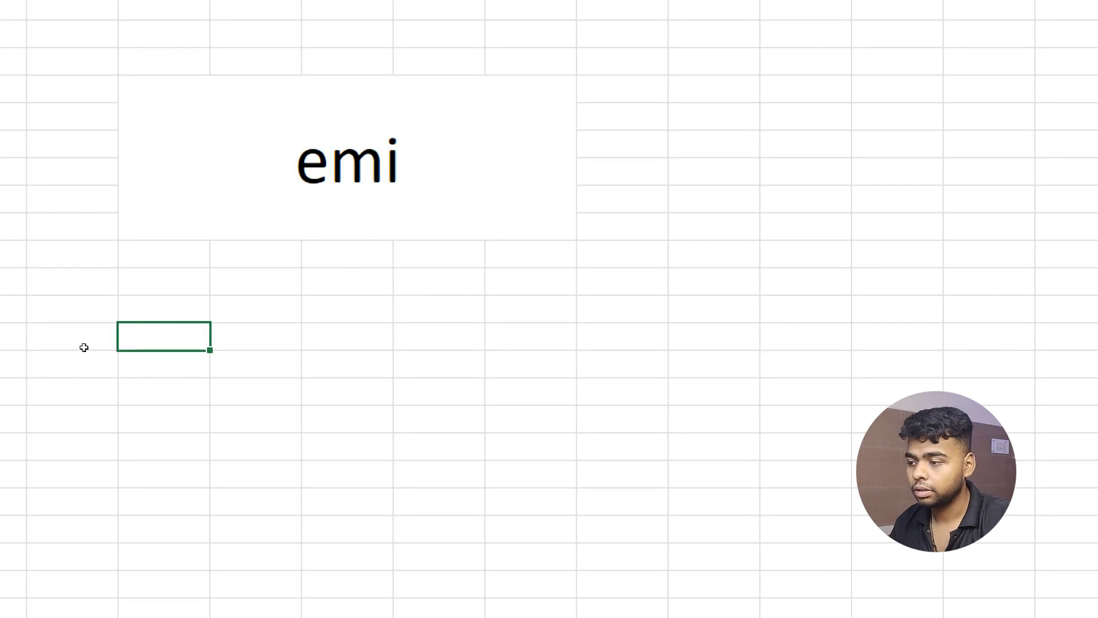
left_click(136, 340)
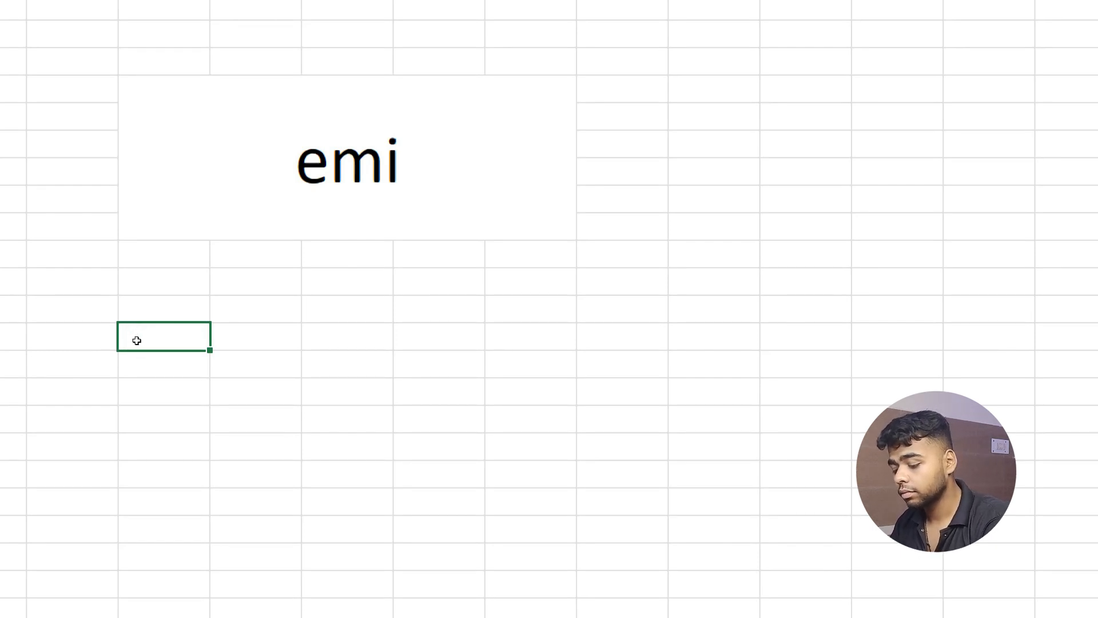
type("bike")
key("Return")
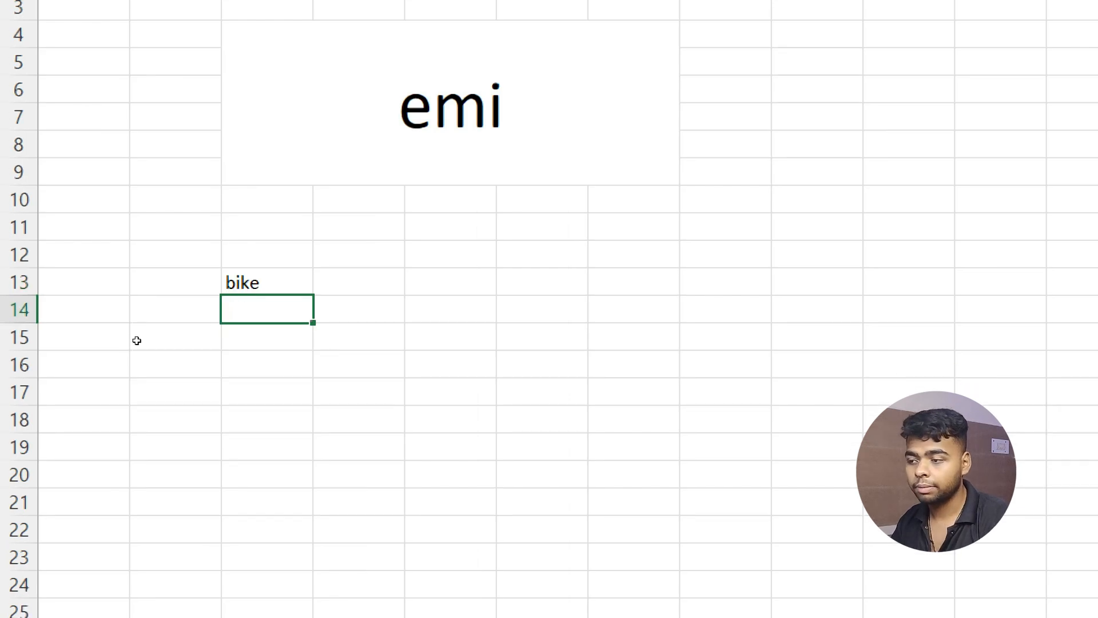
key("Right")
key("Up")
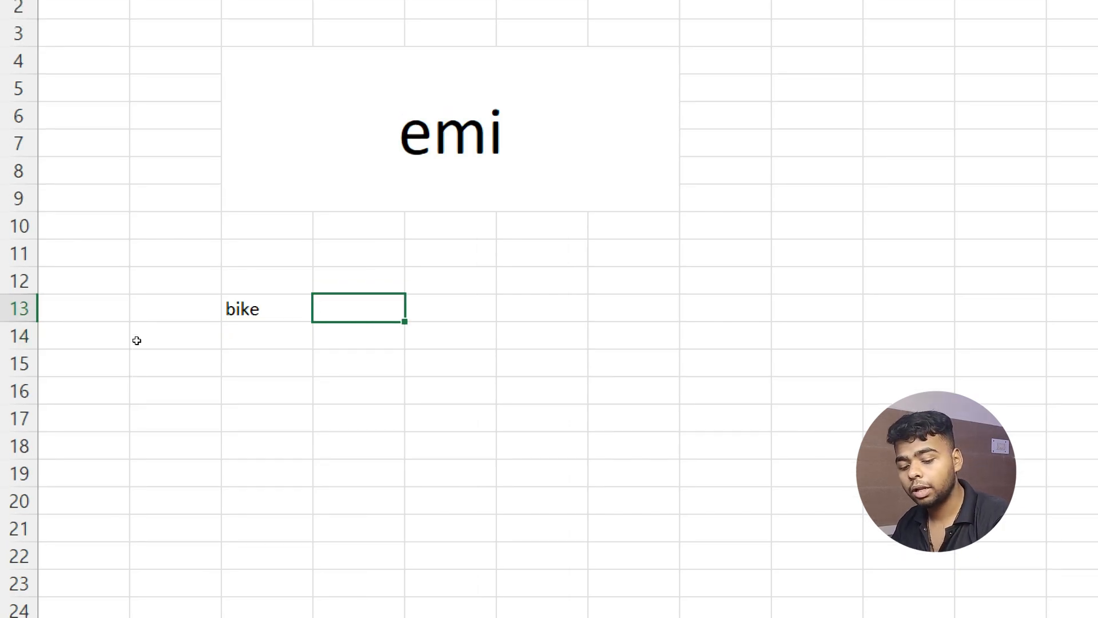
type("600000")
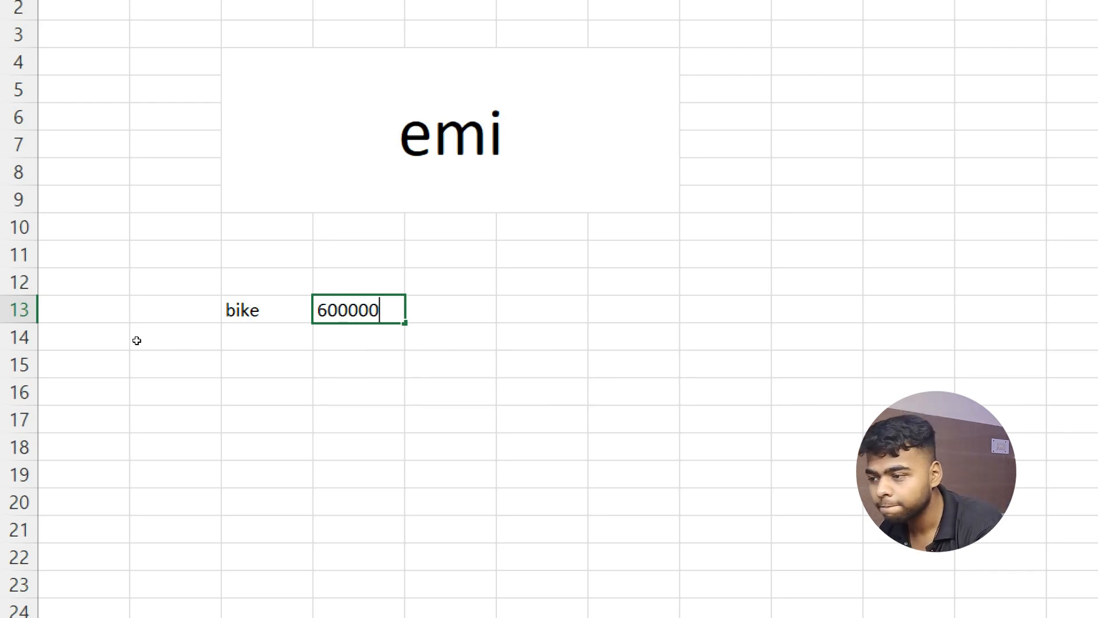
key("Return")
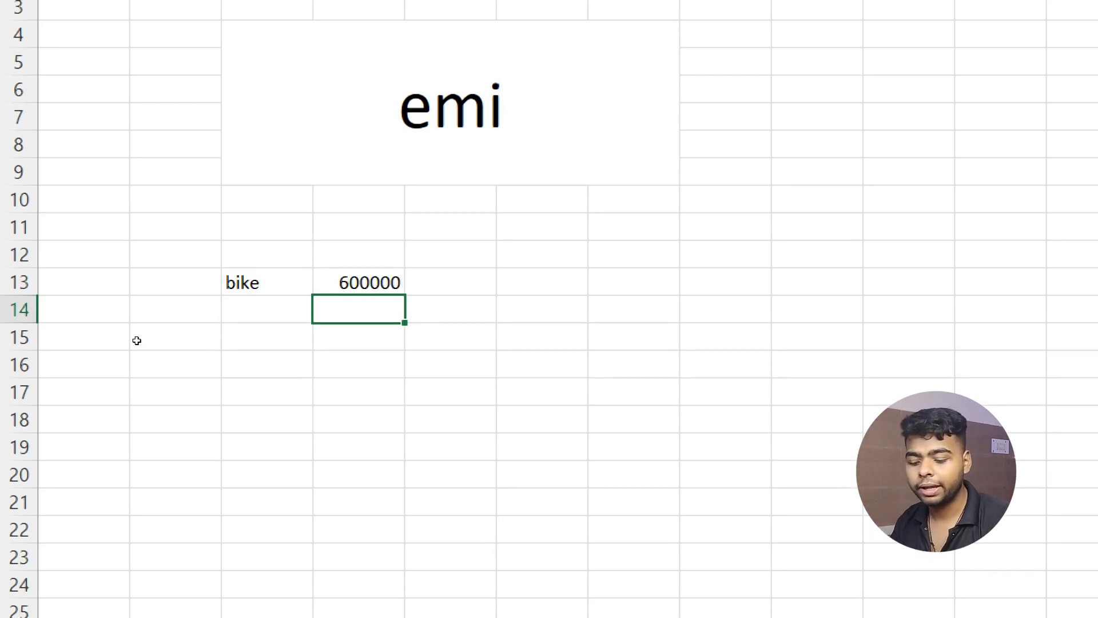
Add a 'downpayment' label in C14, then open and dismiss the Home Format menu.
key("Left")
type("d")
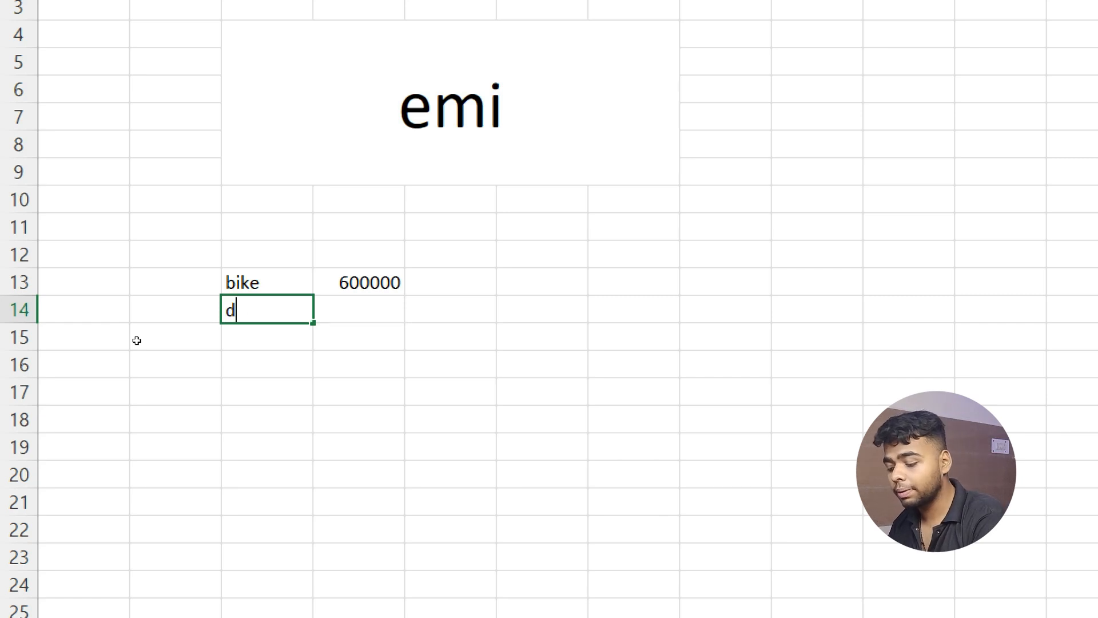
type("ownpayment")
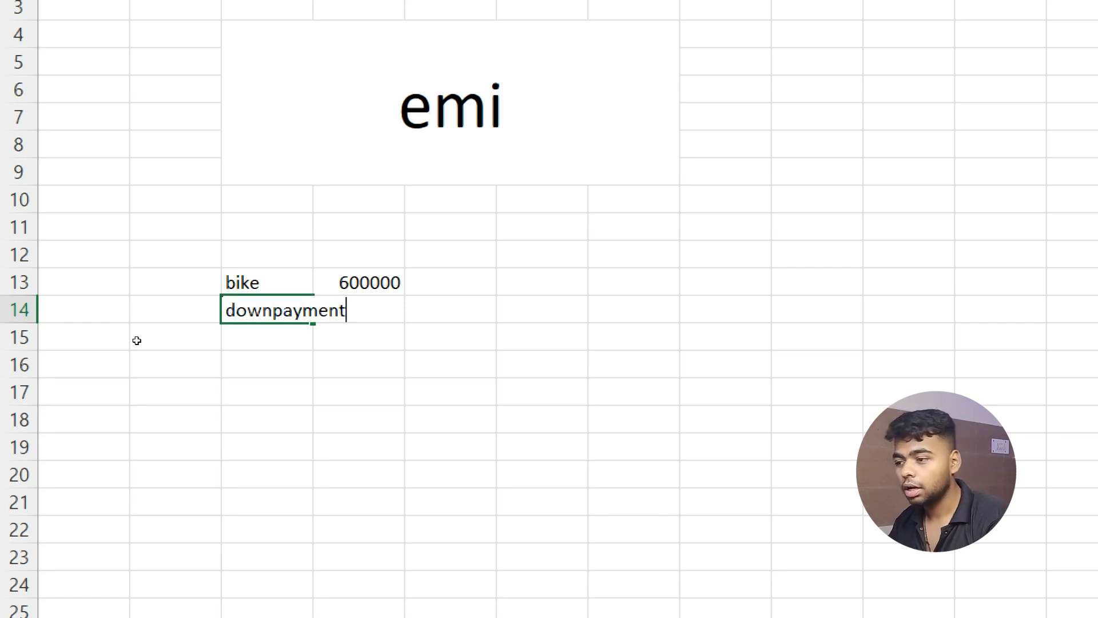
key("Tab")
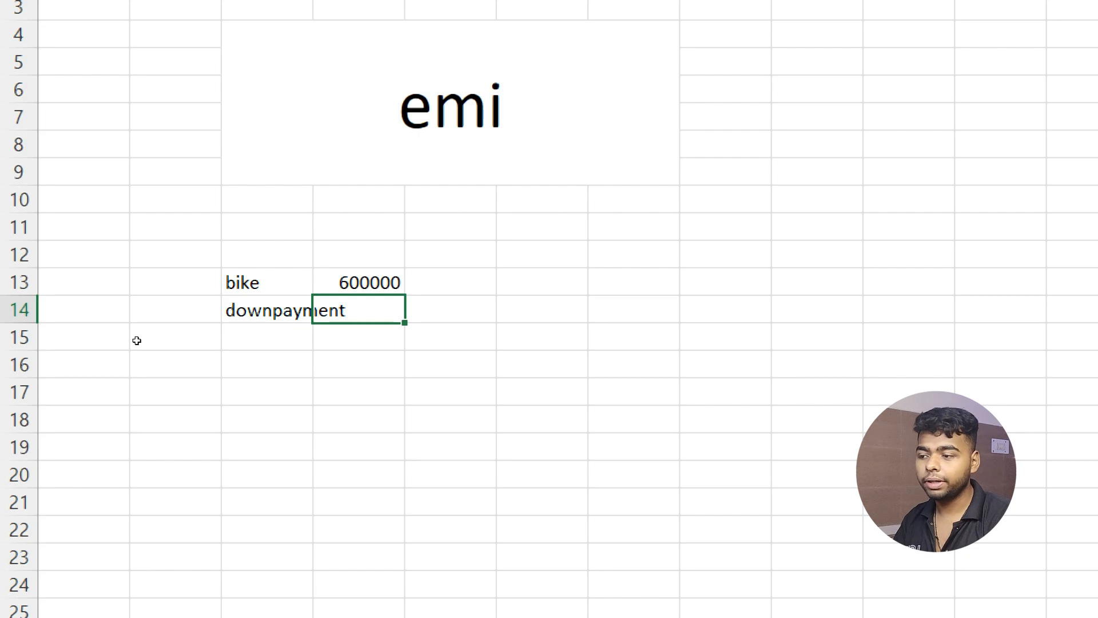
key("Left")
key("alt+h")
key("o")
key("u")
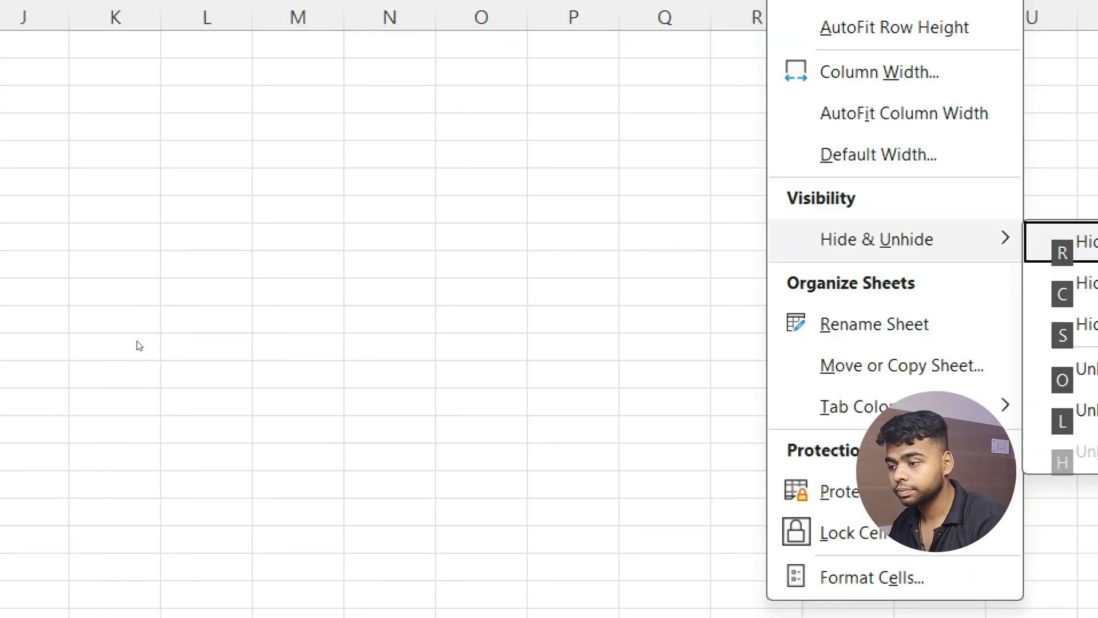
key("Escape")
Enter 100000 as the down payment beside the downpayment label.
left_click(150, 367)
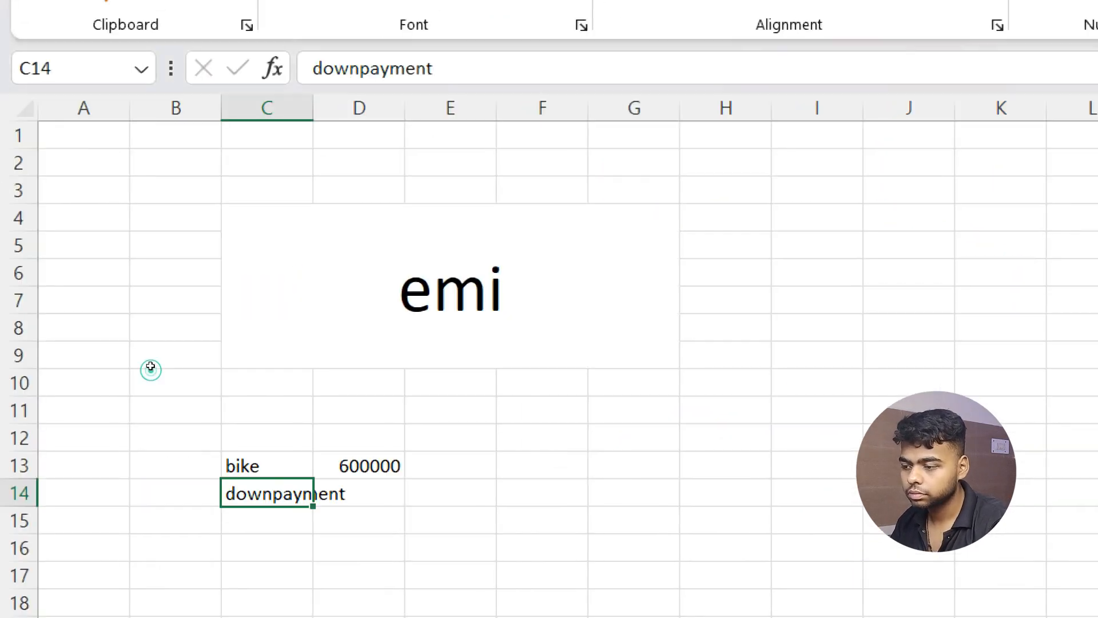
key("Down")
key("Up")
key("alt")
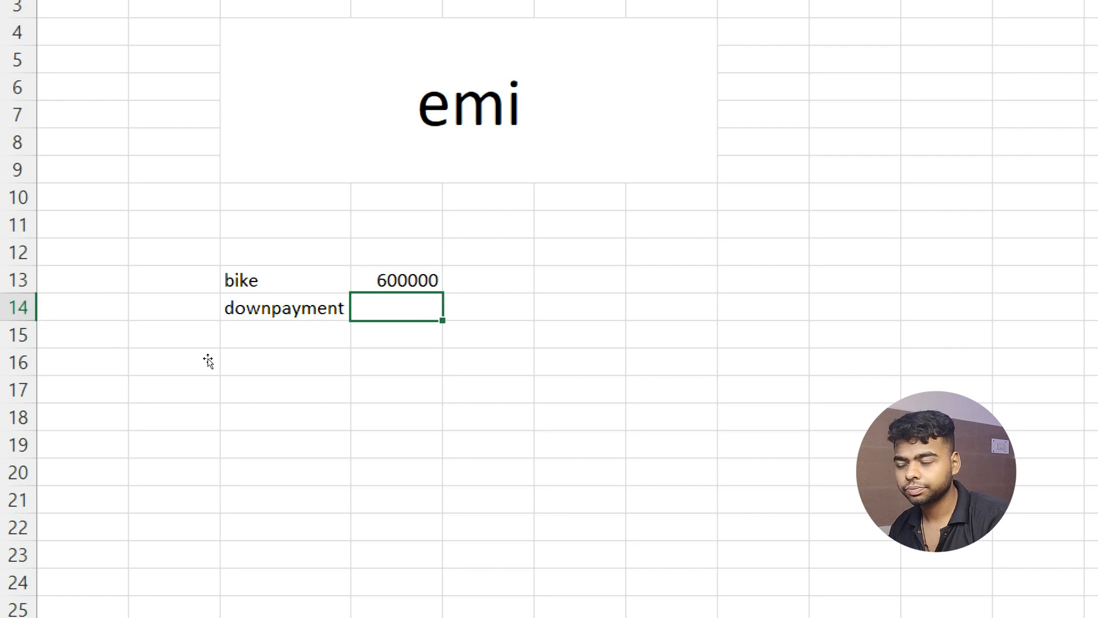
type("10000")
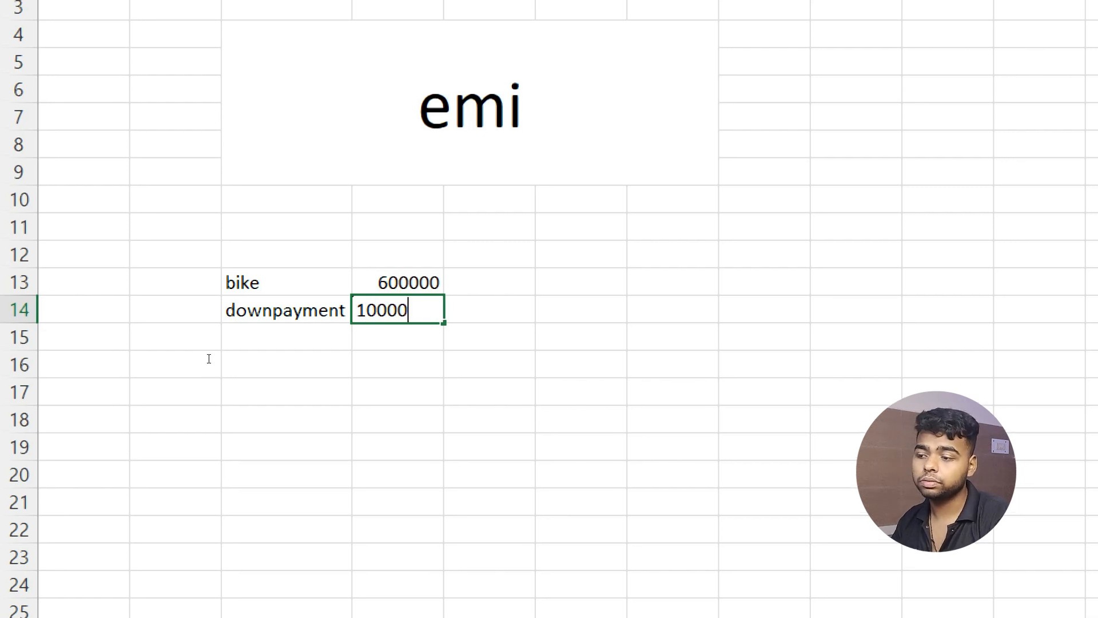
type("0")
key("Return")
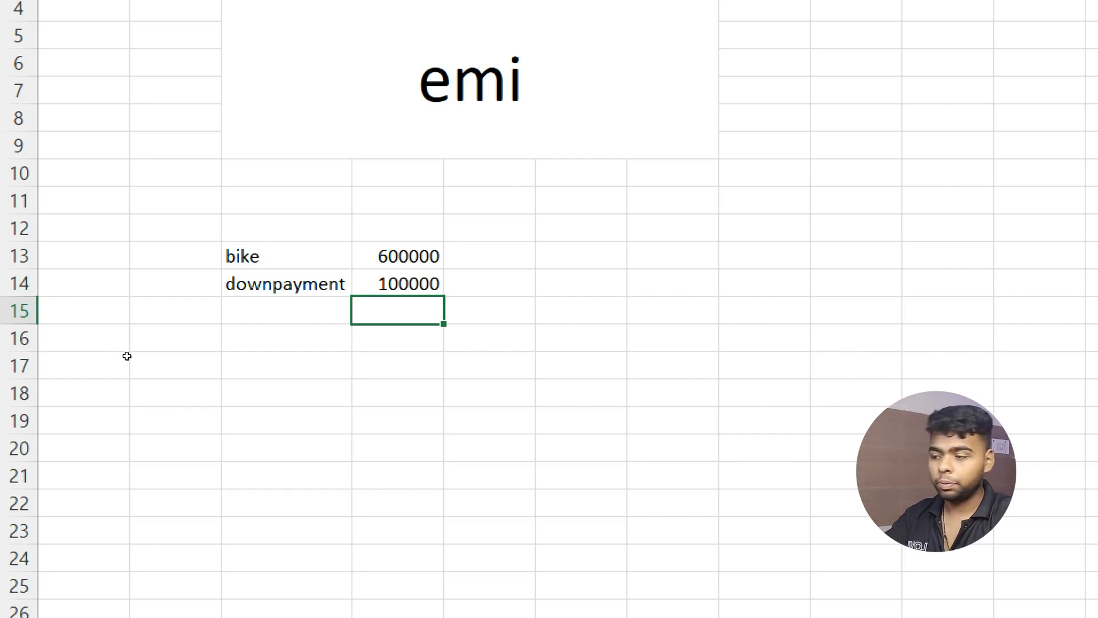
Add a 'year' label with a loan term of 3 beside it.
key("Left")
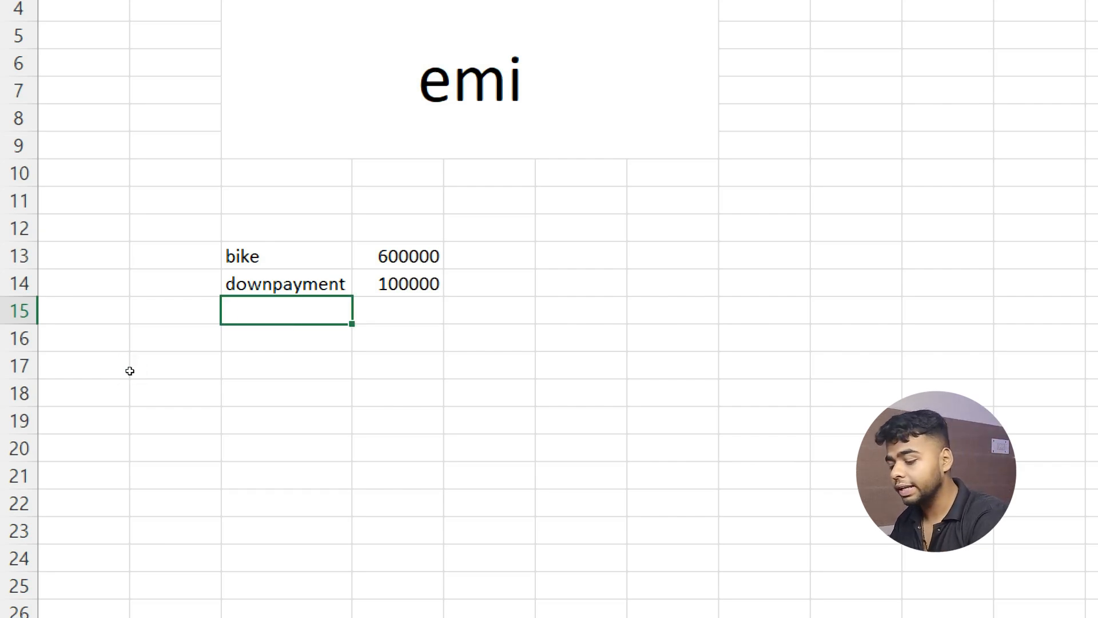
type("year")
key("Return")
key("Up")
key("Right")
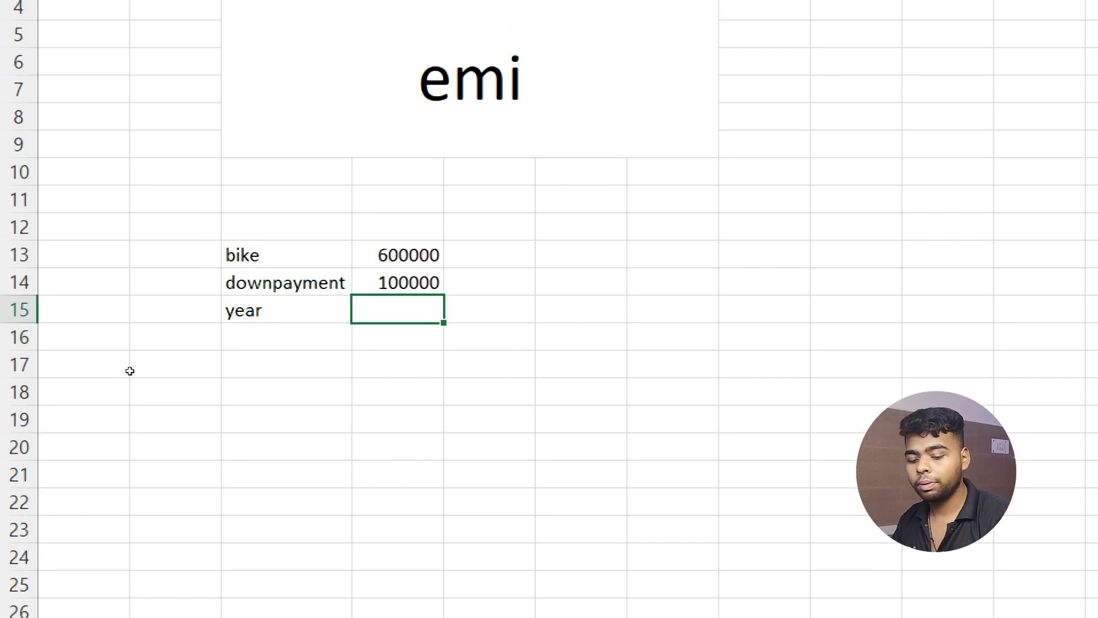
type("3")
key("Return")
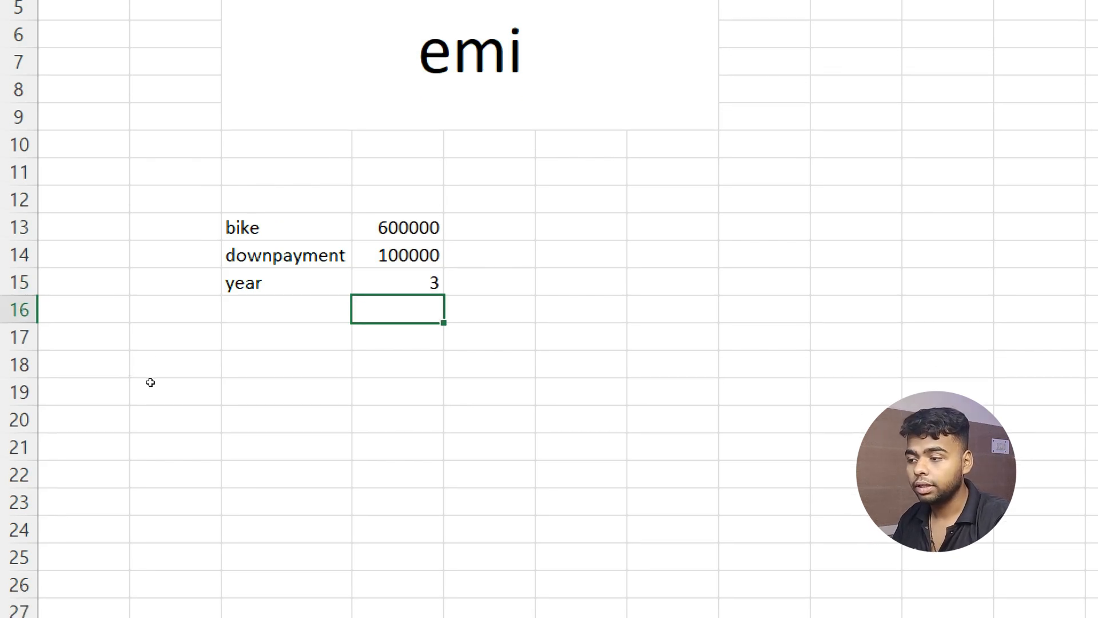
Add an 'int rate' label with 9% beside it.
key("Left")
type("in")
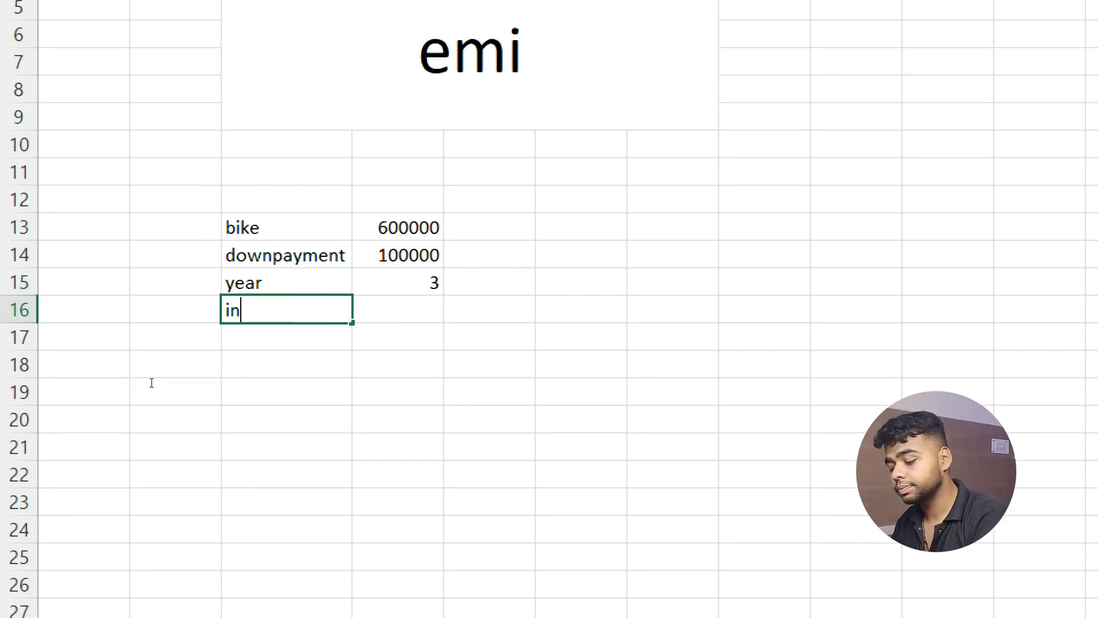
type("t rate")
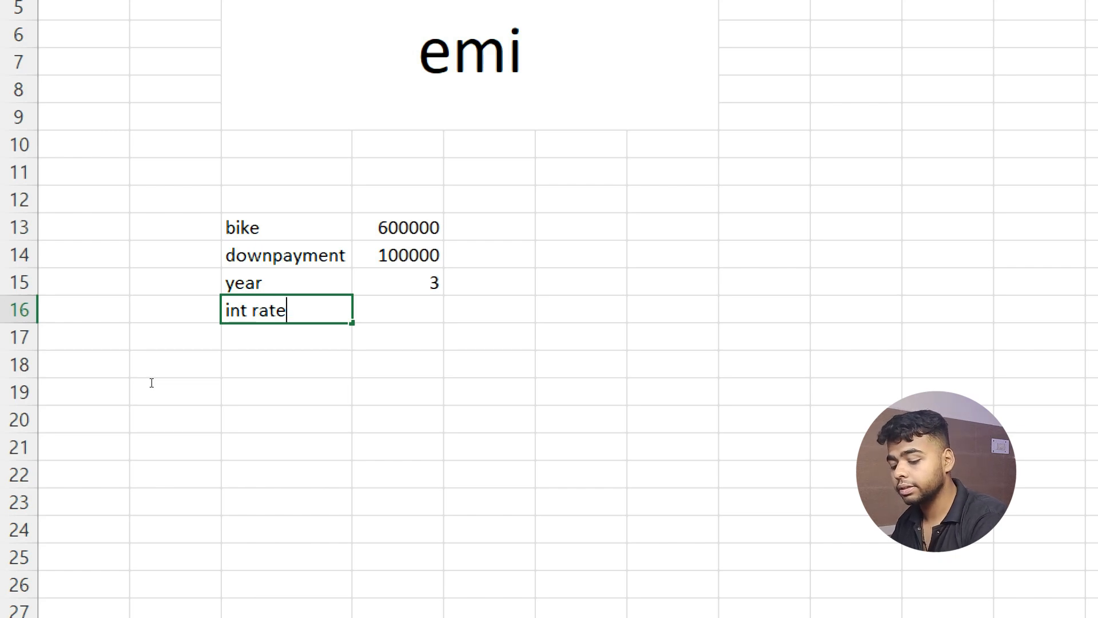
key("Return")
key("Right")
key("Up")
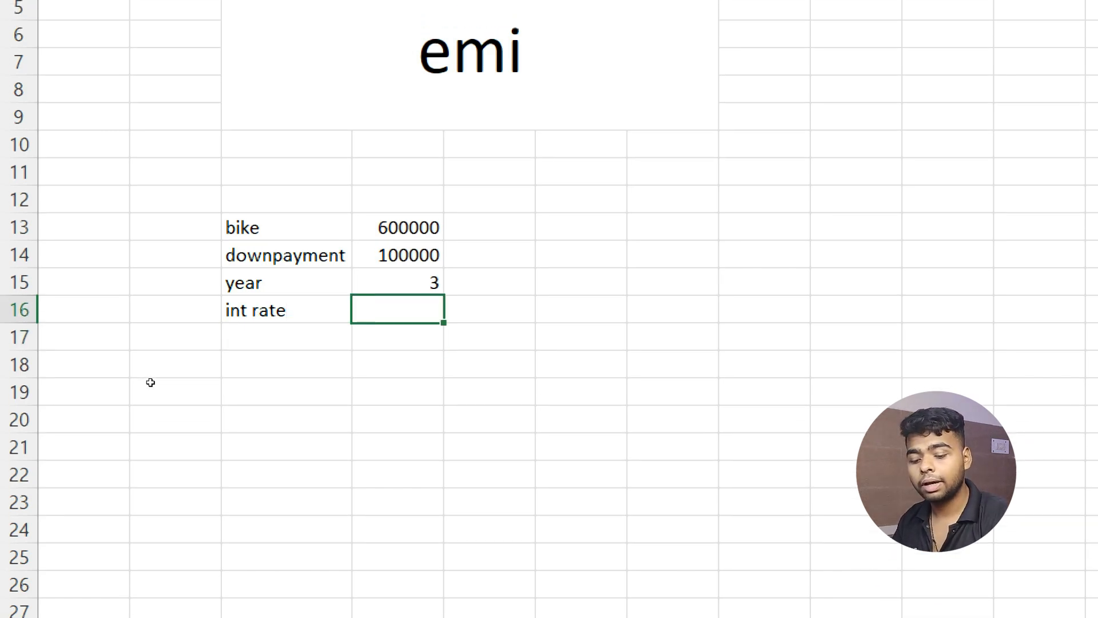
type("9%")
key("Return")
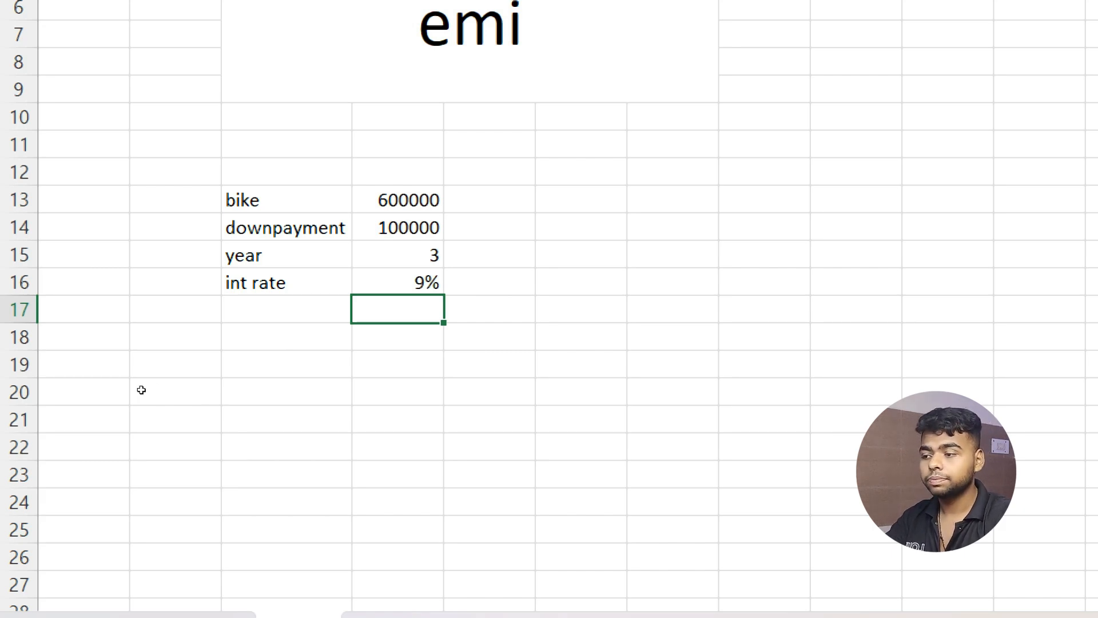
Add the 'emi' label in the row below int rate.
key("Left")
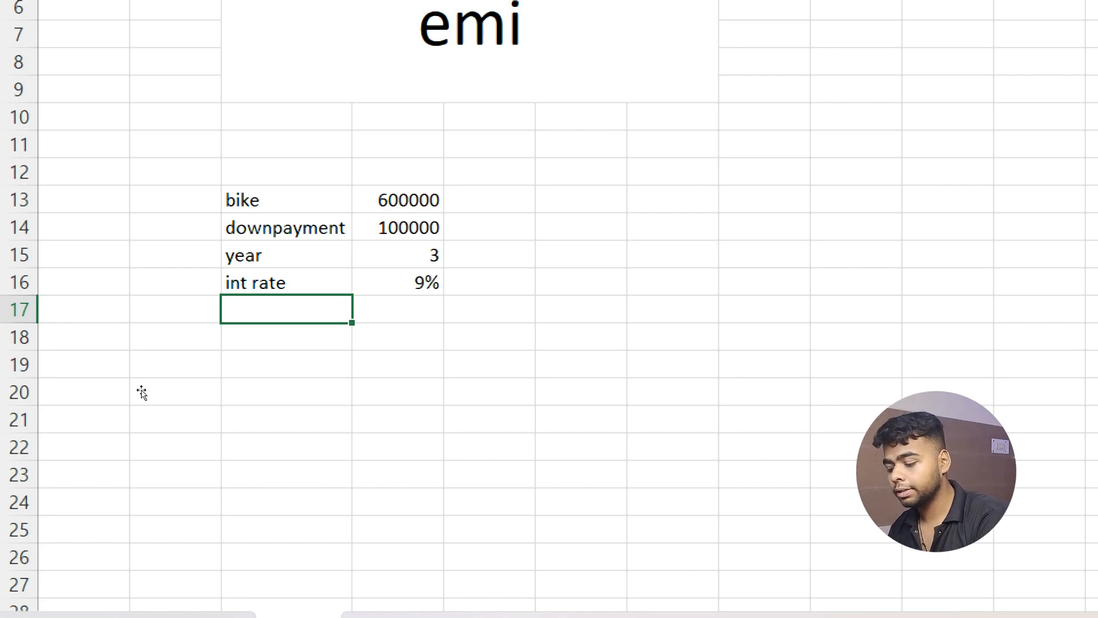
type("emu=")
key("BackSpace")
key("BackSpace")
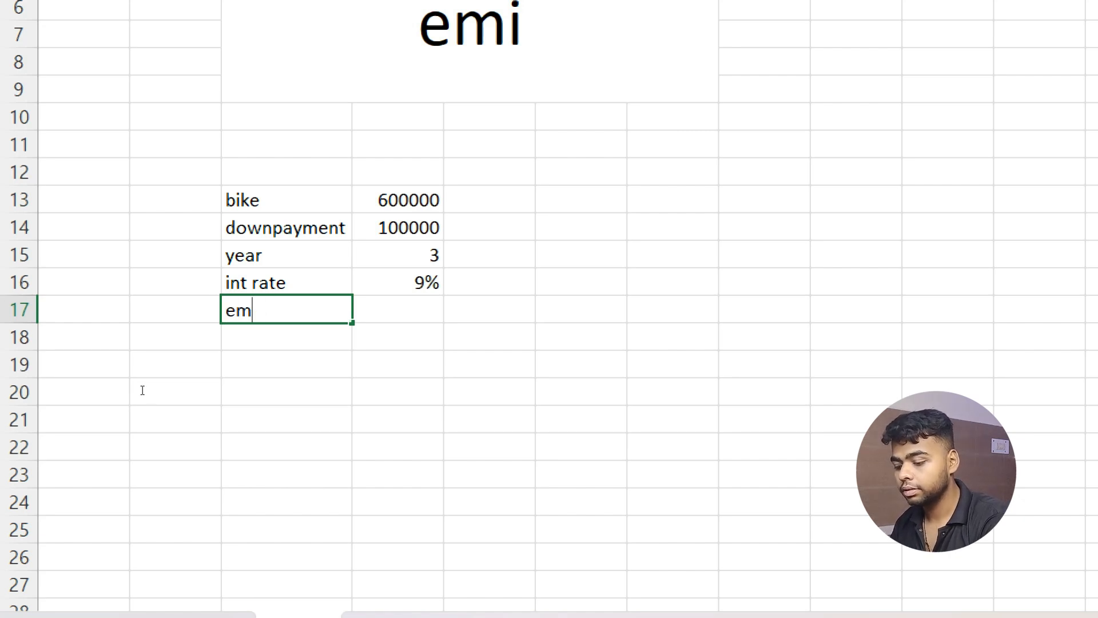
type("i")
key("Tab")
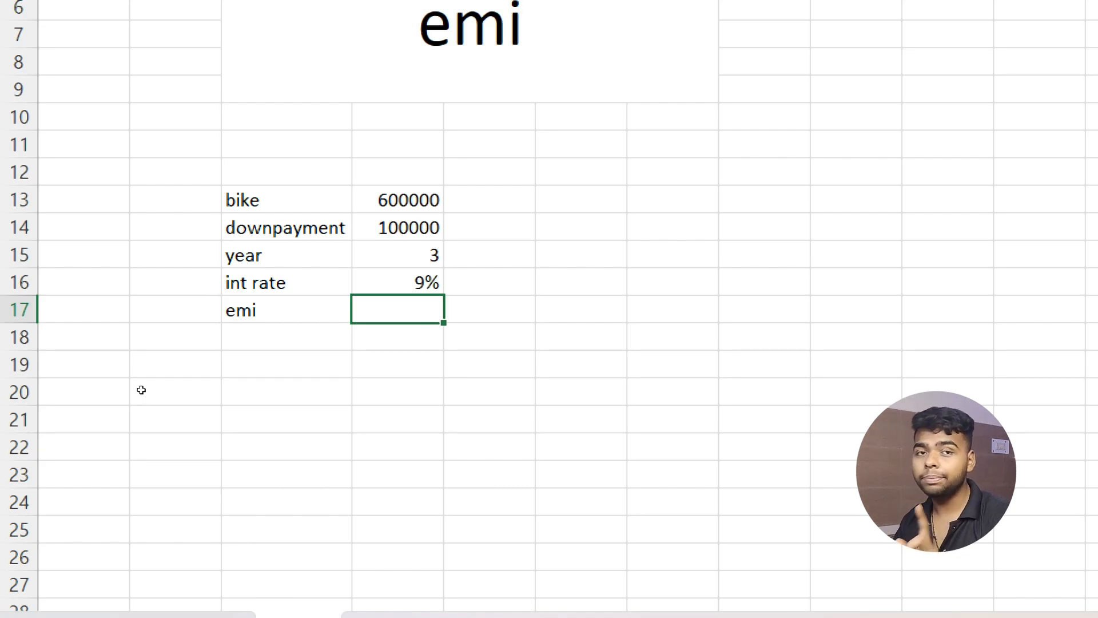
Enter =PMT(D16/12,D15*12,D14-D13) beside emi, giving a monthly EMI of ₹ 15,899.87.
type("=pmt")
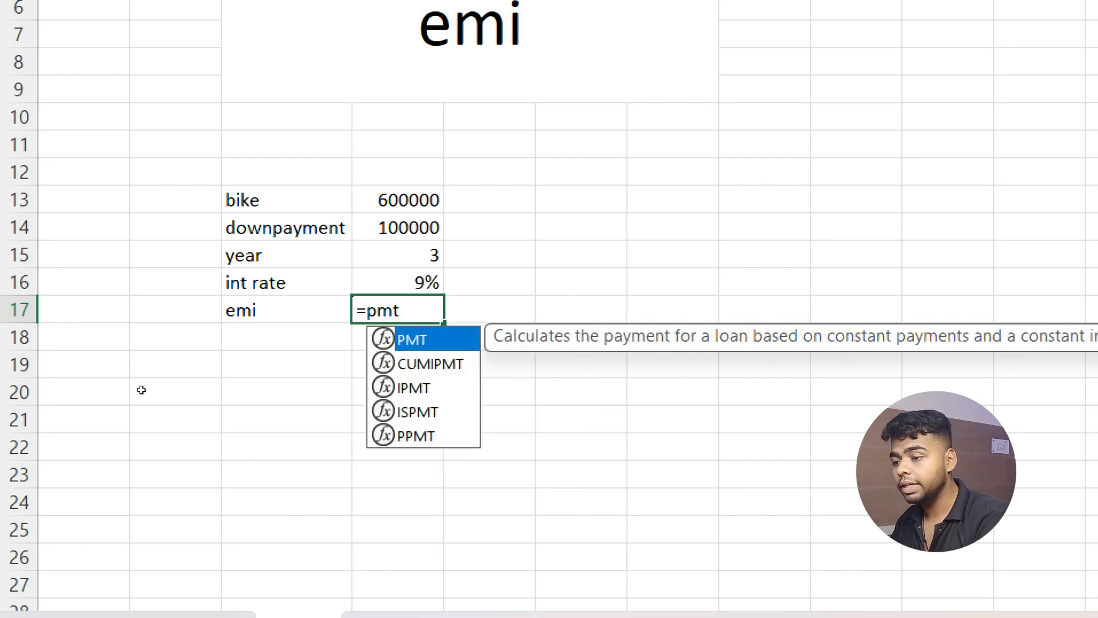
key("Tab")
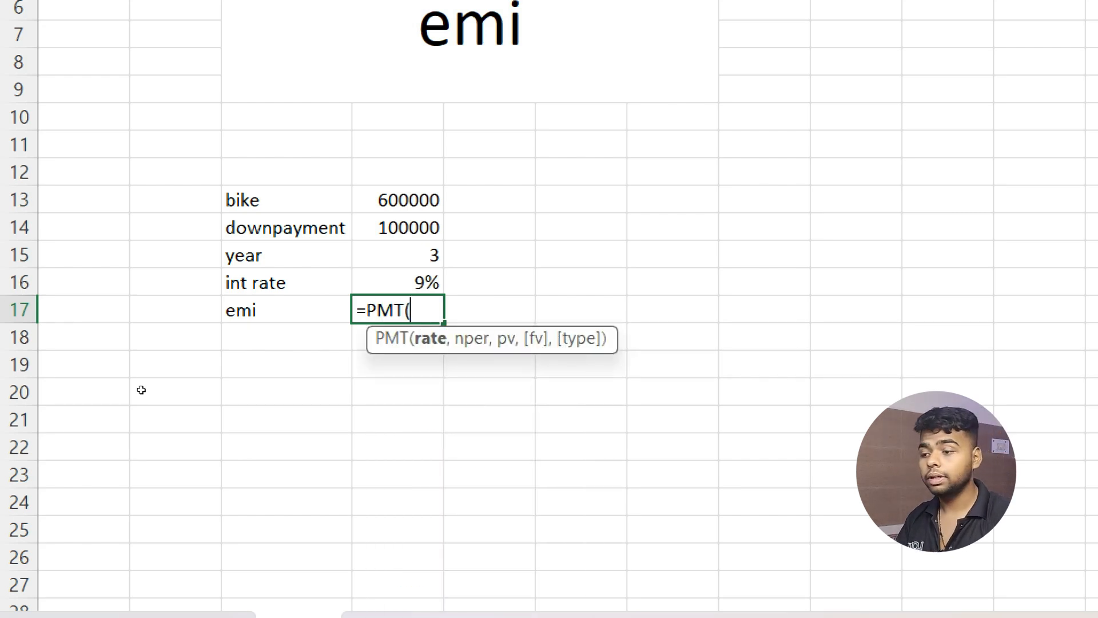
key("Up")
key("Up")
key("Down")
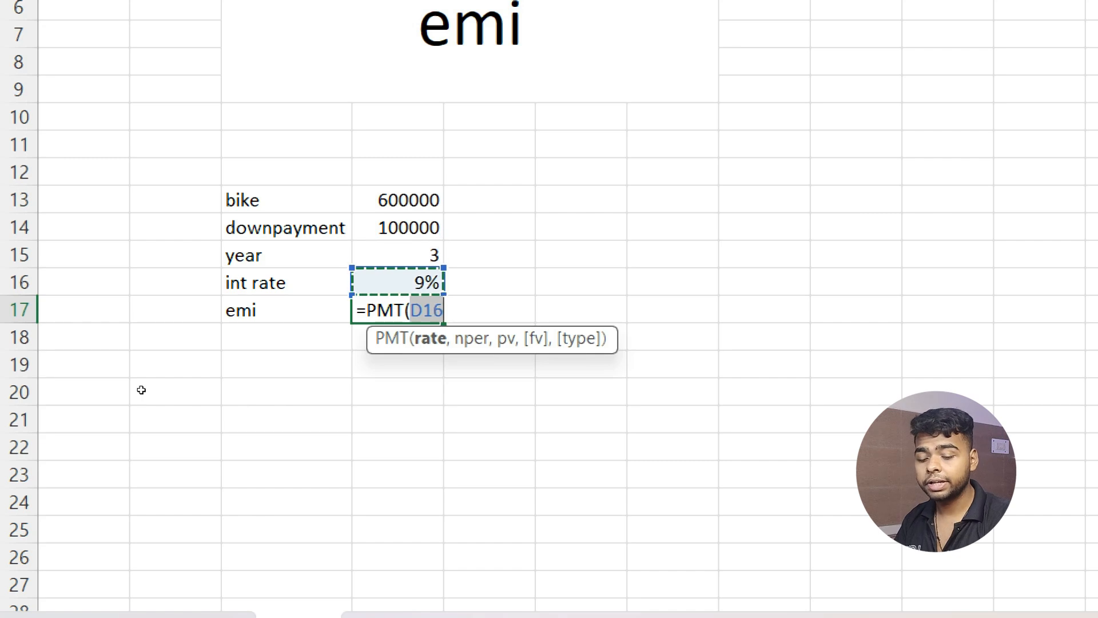
type("/12")
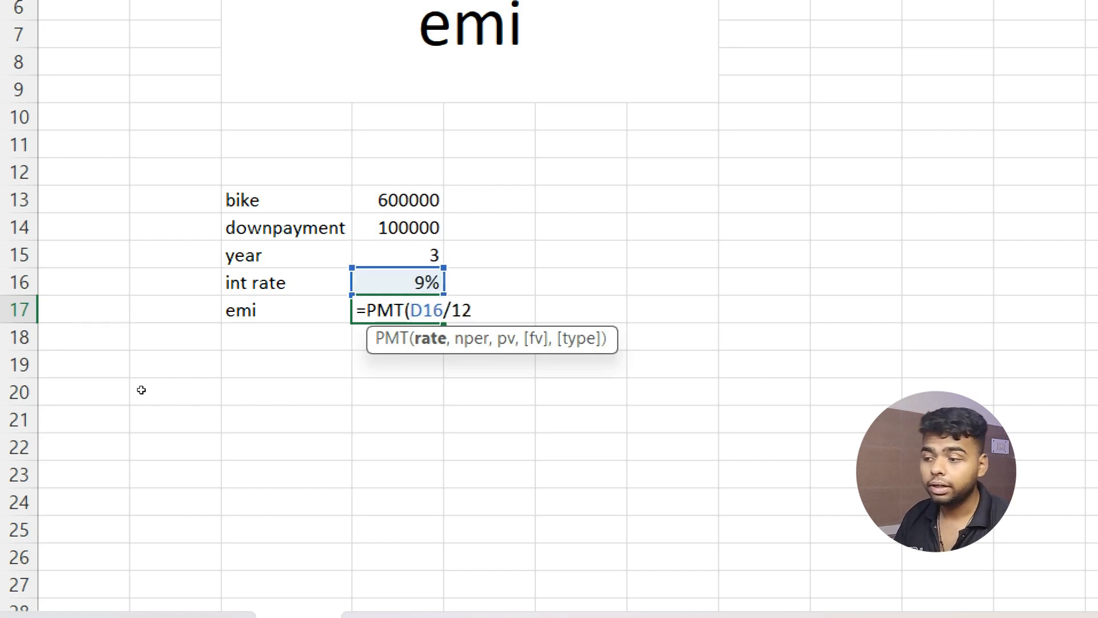
type(",")
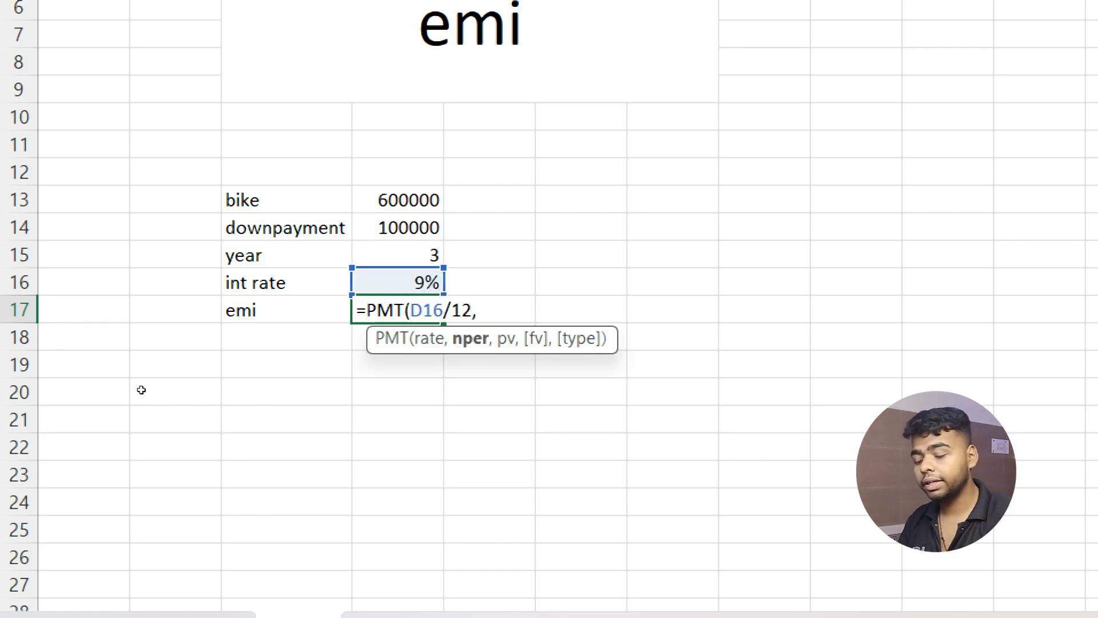
key("Up")
key("Up")
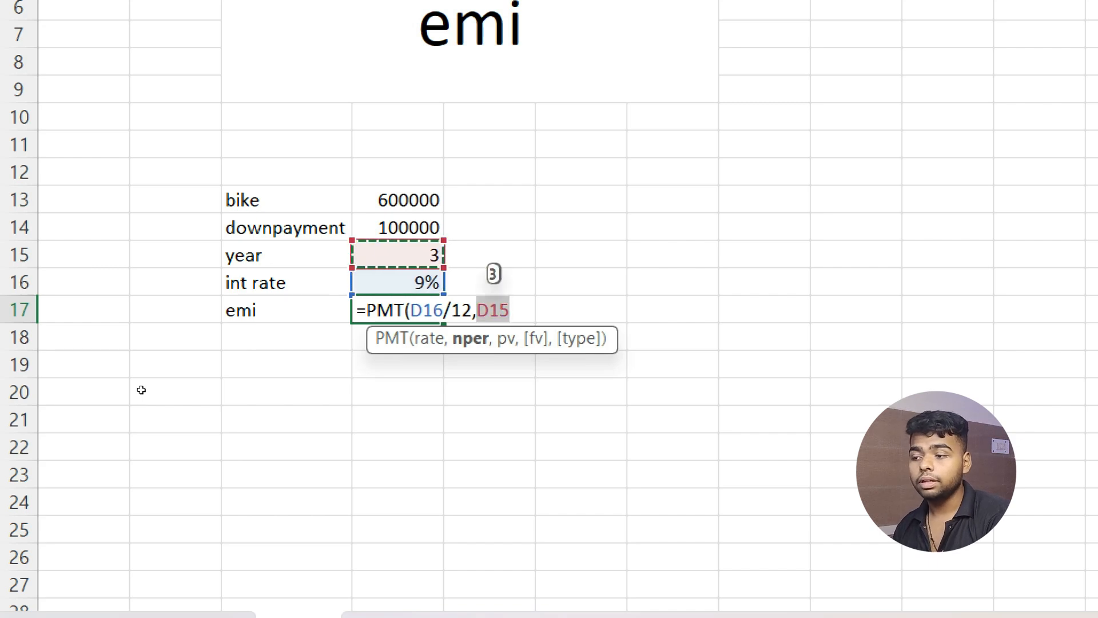
type("*")
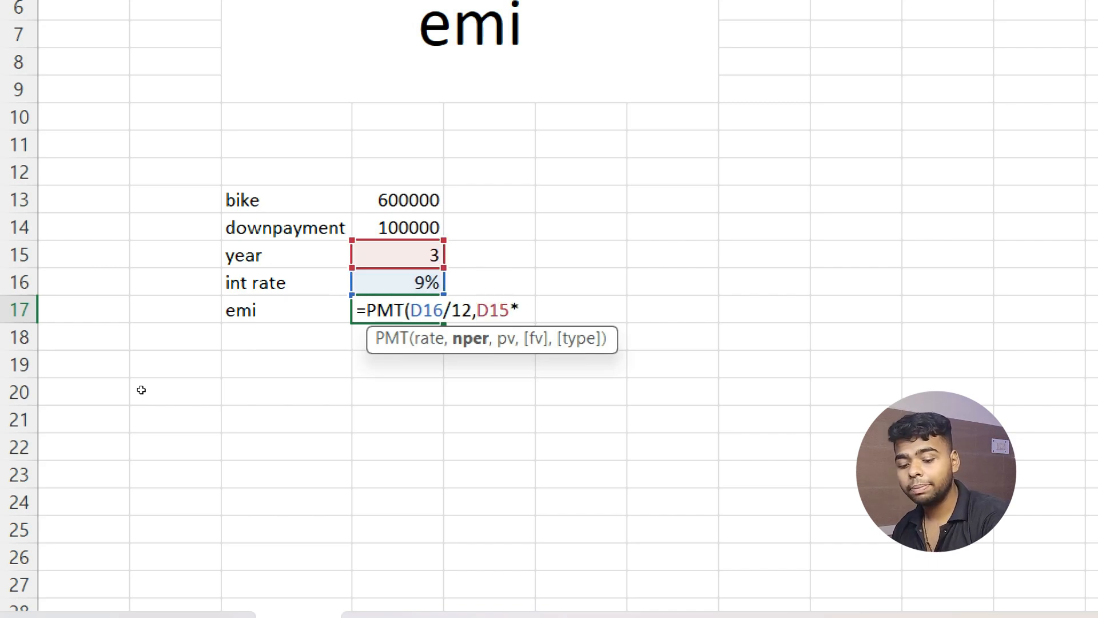
type("12,")
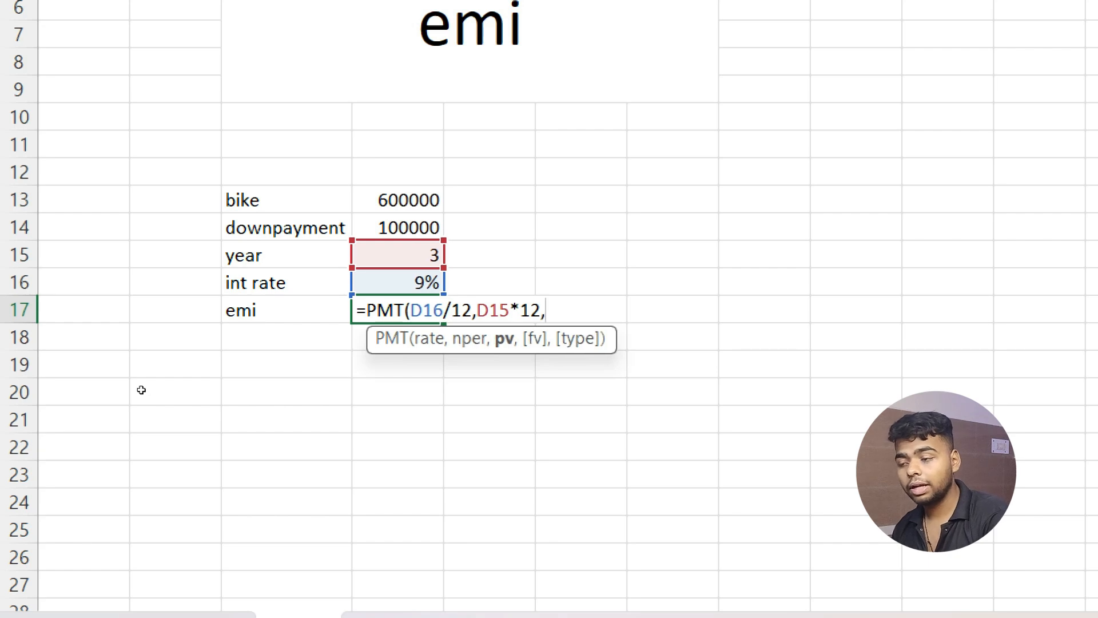
key("Up")
key("Up")
key("Up")
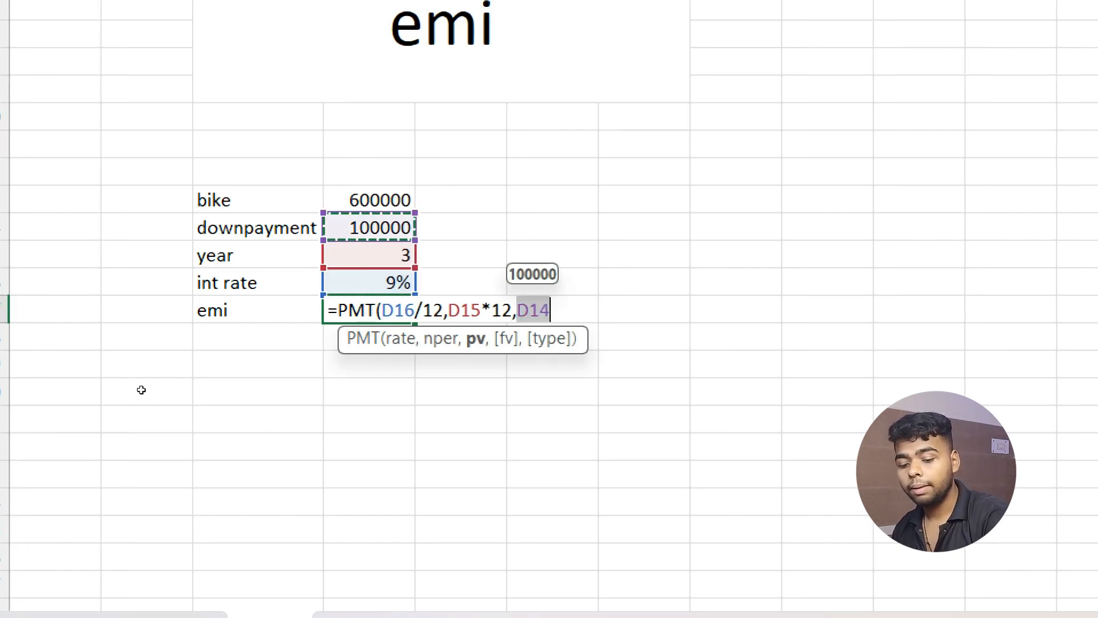
type("-")
key("Up")
key("Up")
key("Up")
key("Up")
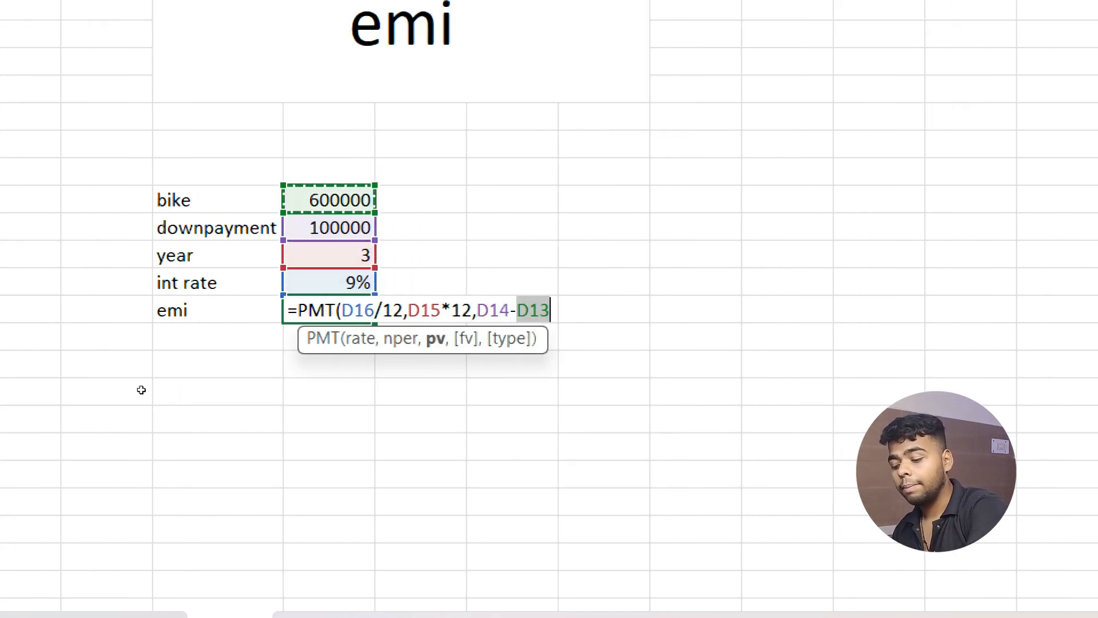
type(")")
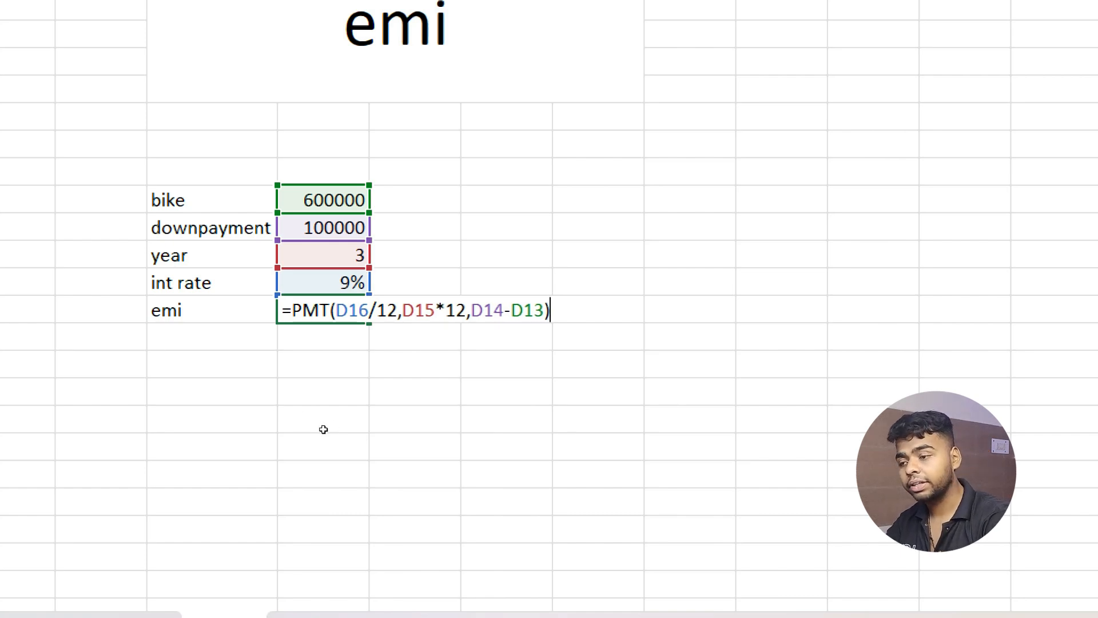
key("Return")
key("Up")
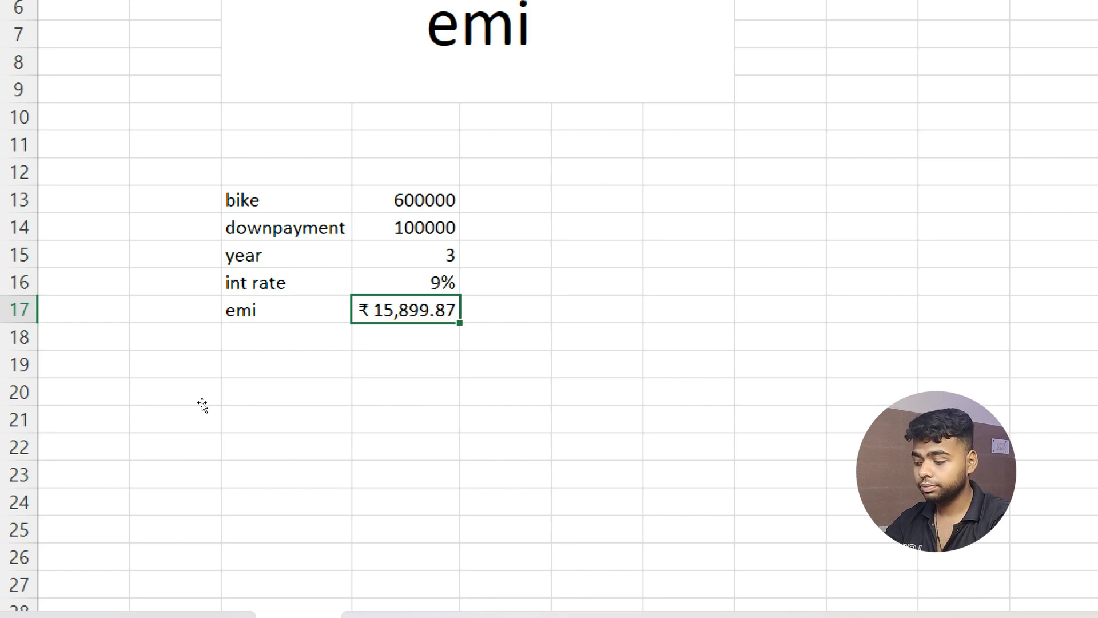
key("Down")
key("Left")
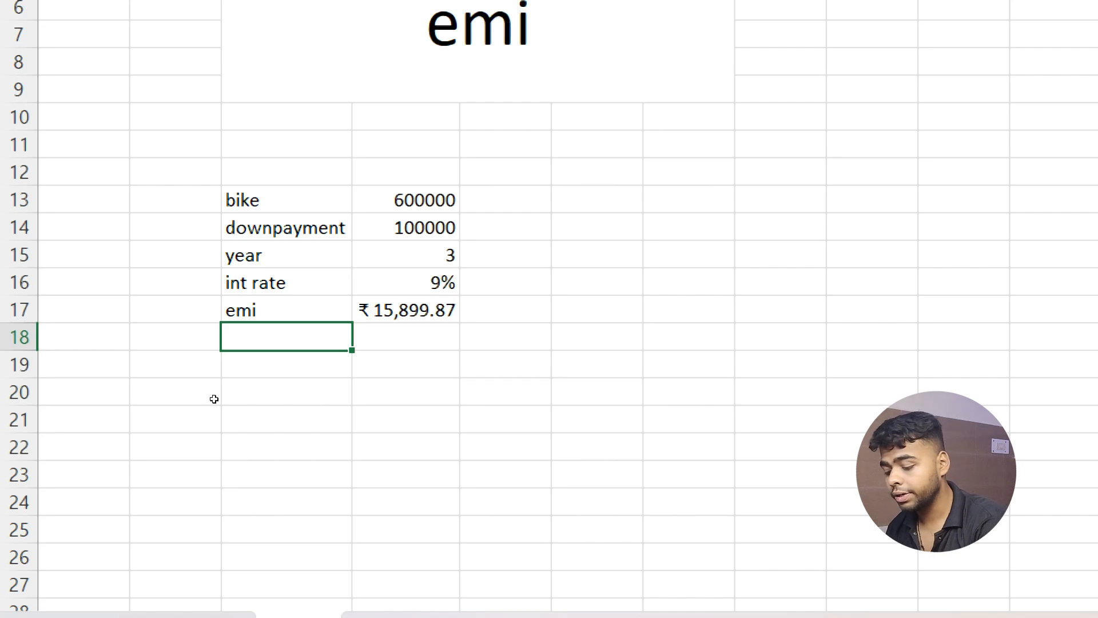
Add the labels ipmt and ppmt in the two rows below emi.
type("ipmt")
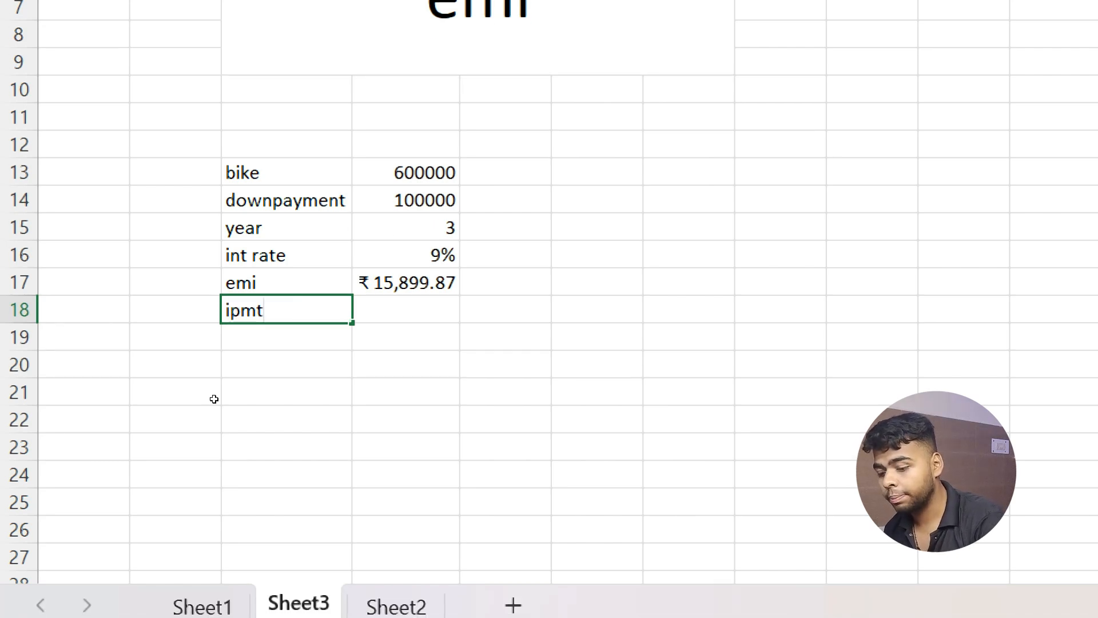
key("Return")
type("ppm")
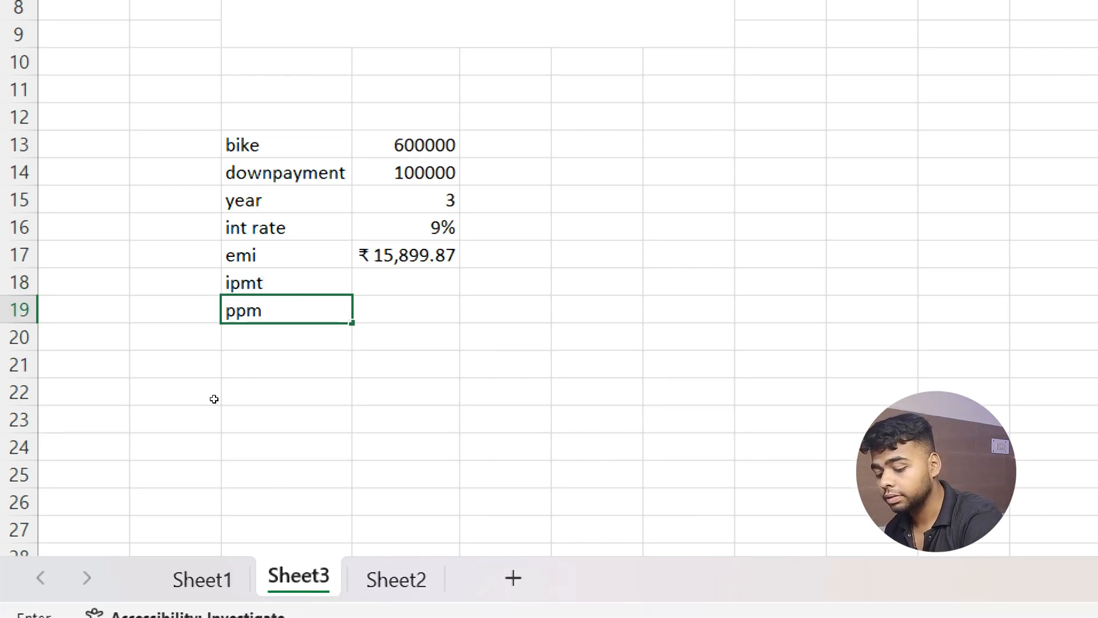
type("t")
key("Return")
Enter =IPMT(D16/12,1,D15*12,D14-D13) in D18, giving ₹3,750.00 first-month interest.
key("Right")
key("Up")
key("Up")
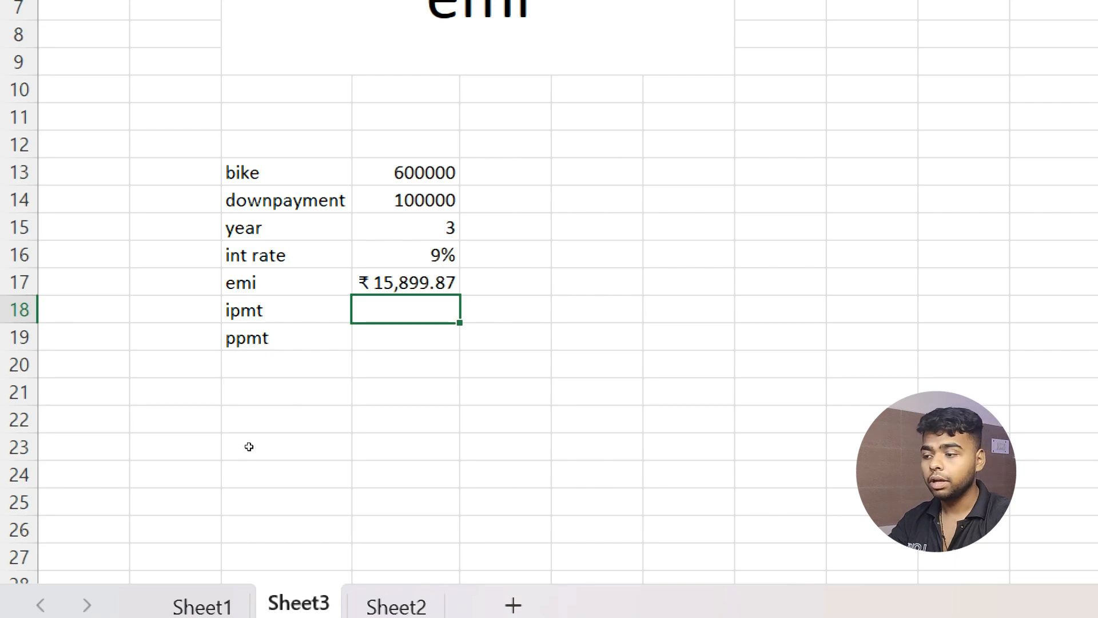
type("=")
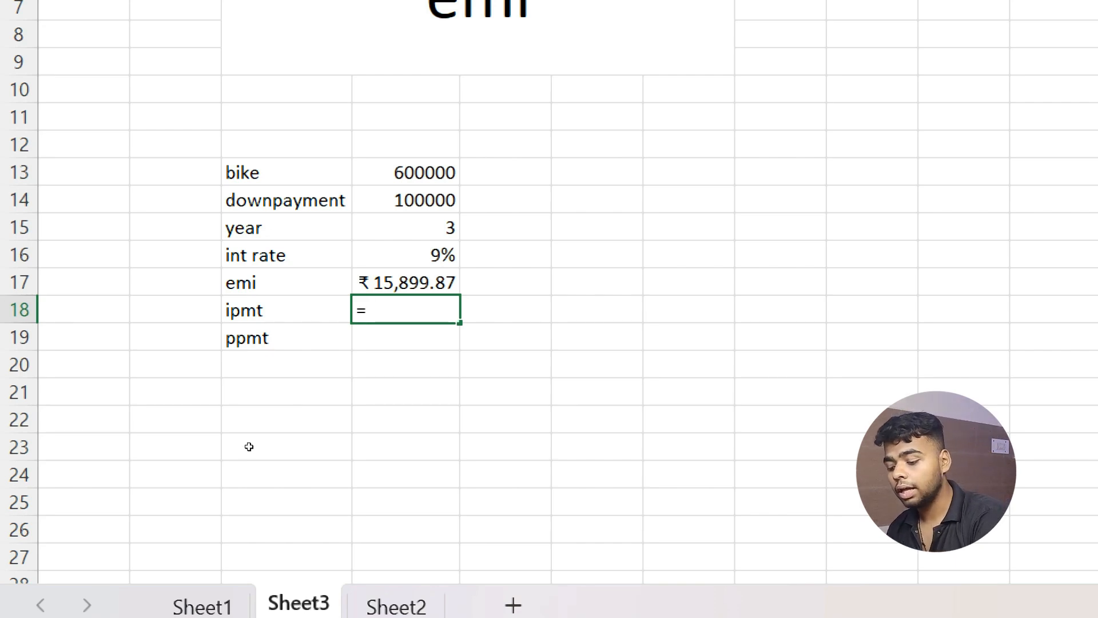
type("ipmt")
key("Tab")
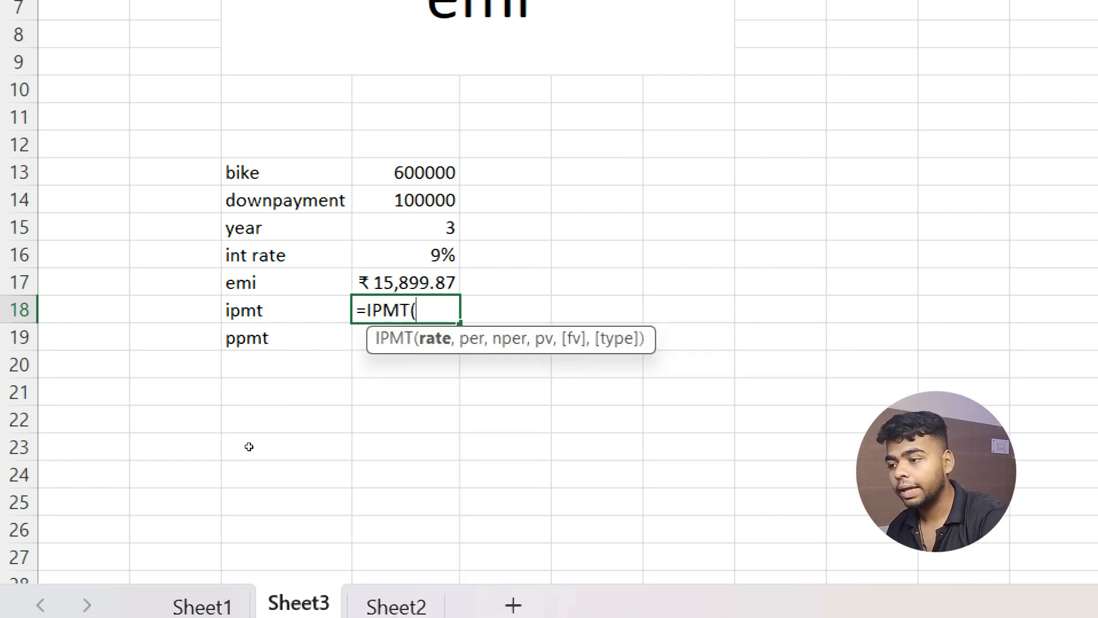
key("Up")
key("Up")
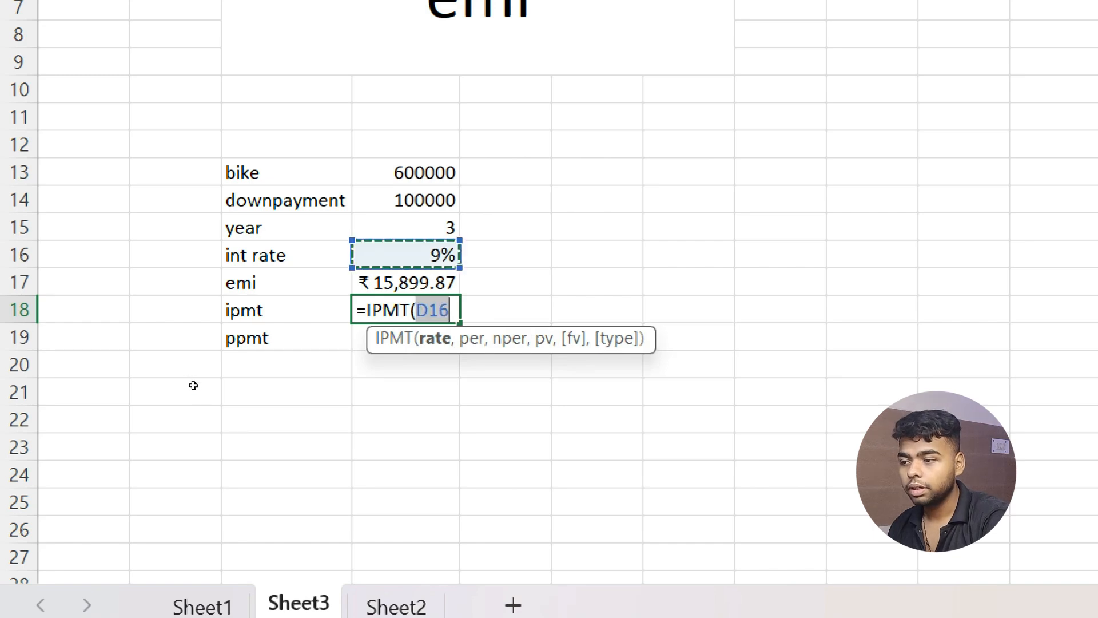
type("/1")
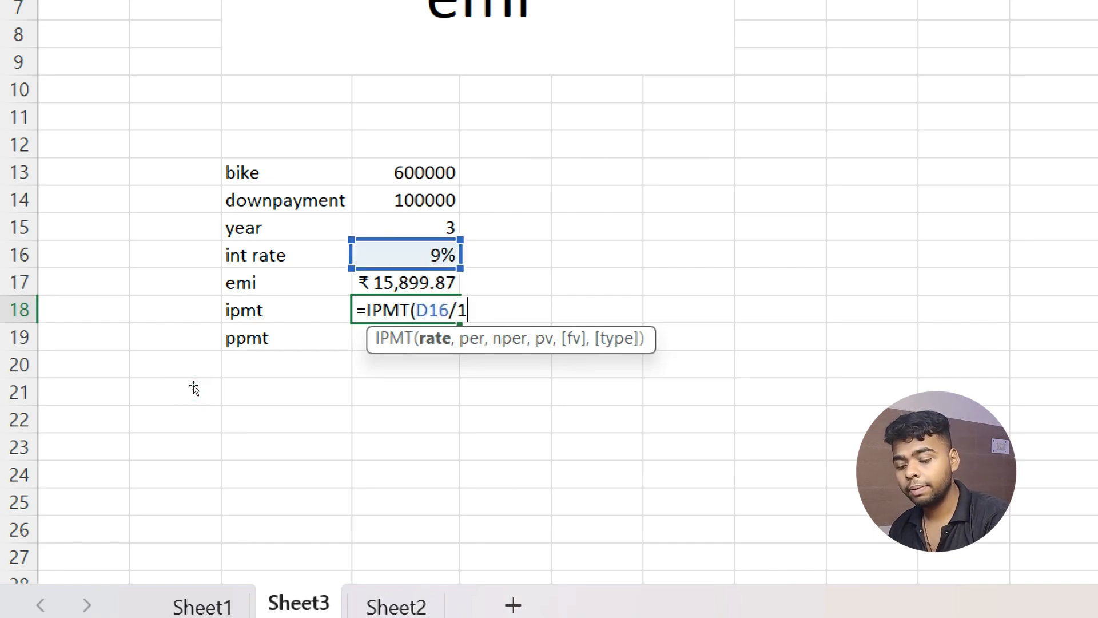
type("2,1,")
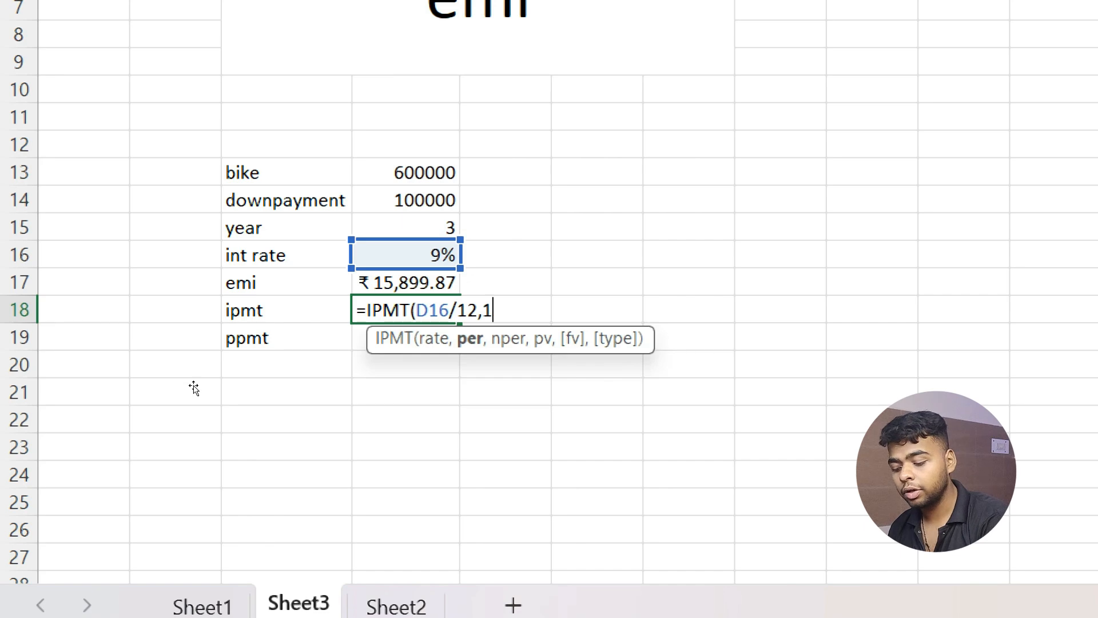
key("Up")
key("Up")
key("Up")
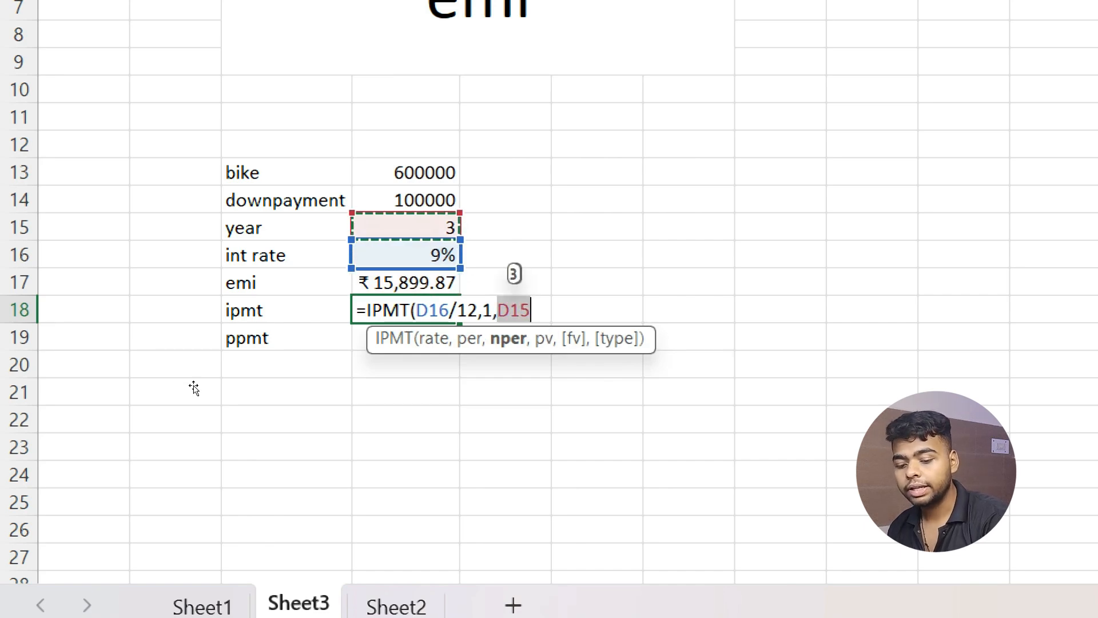
type("*12,")
key("Up")
key("Up")
key("Up")
key("Up")
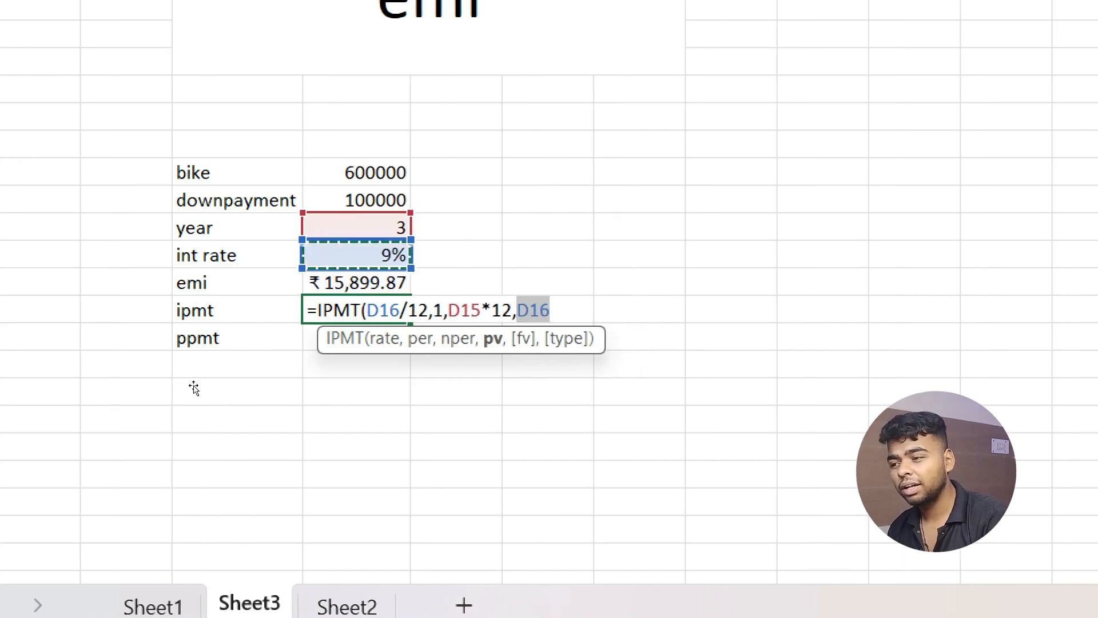
type("-")
key("Up")
key("Up")
key("Up")
key("Up")
key("Up")
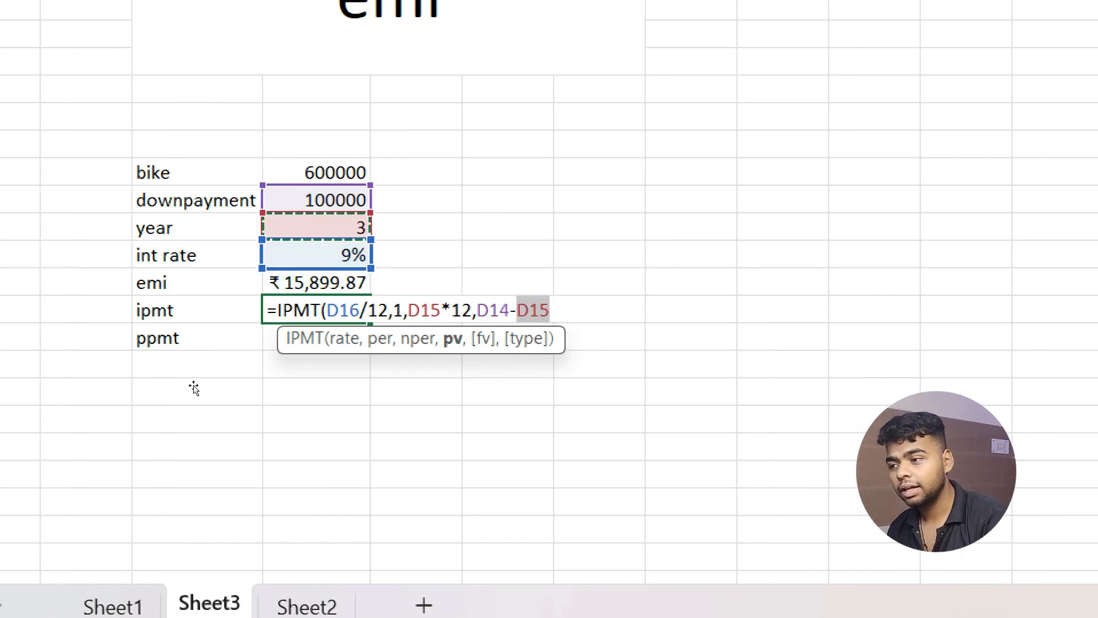
type(")")
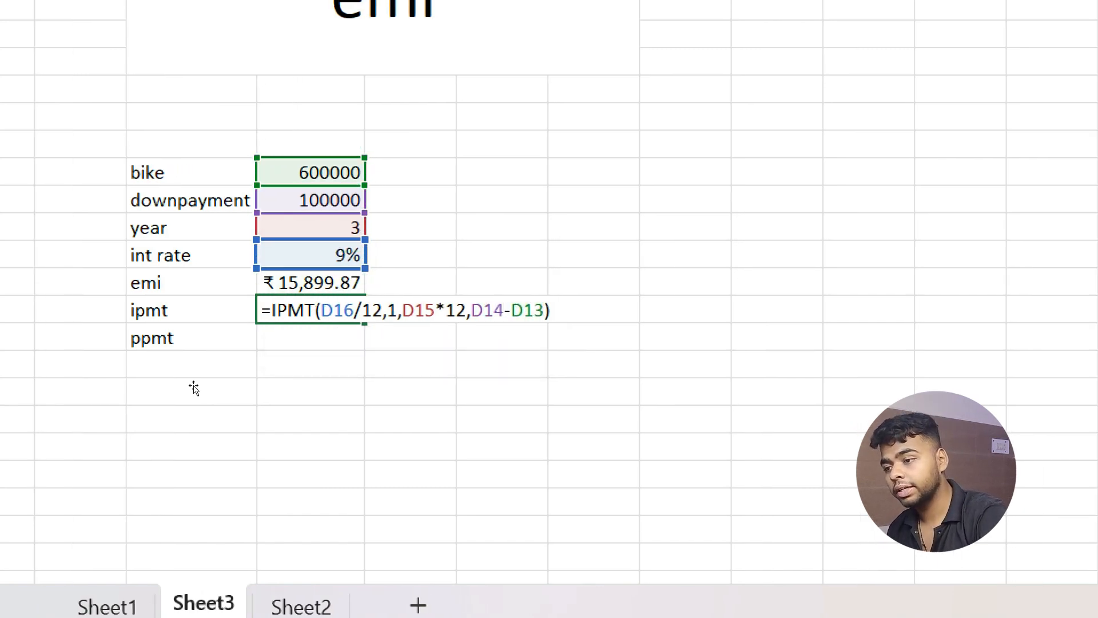
key("Return")
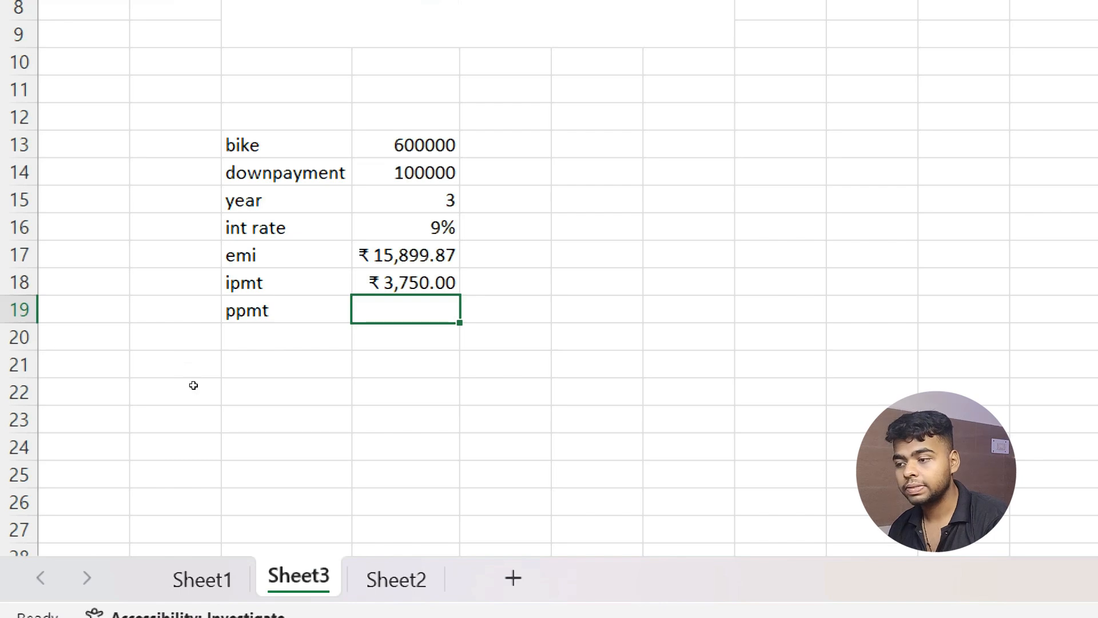
Enter =PPMT(D16/12,1,D15*12,D14-D13) in D19, returning ₹12,149.87 principal.
type("=")
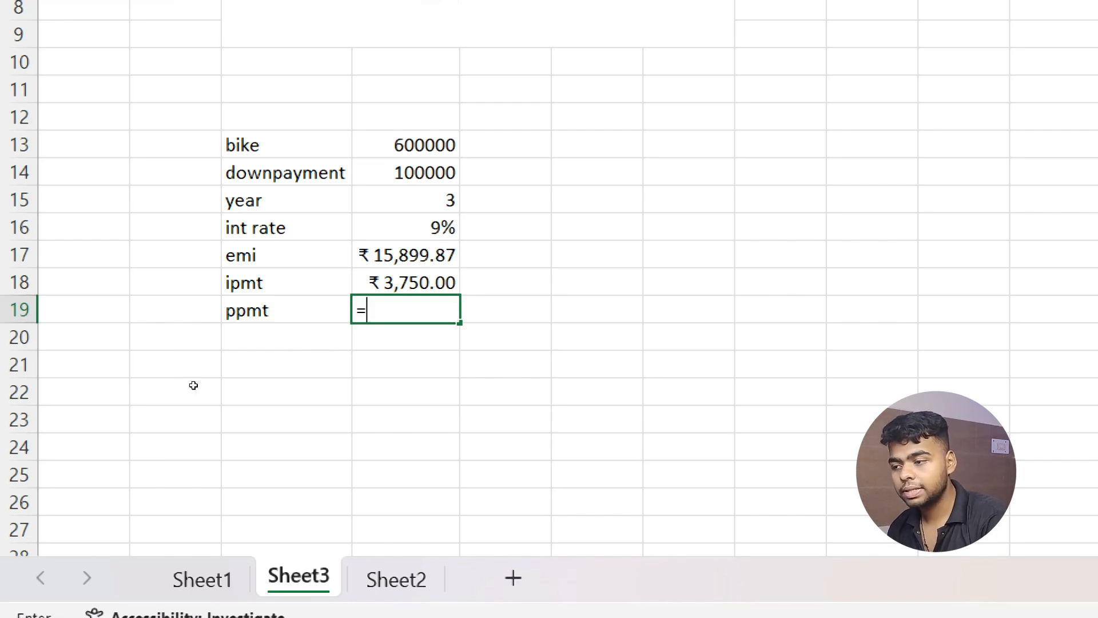
type("pm")
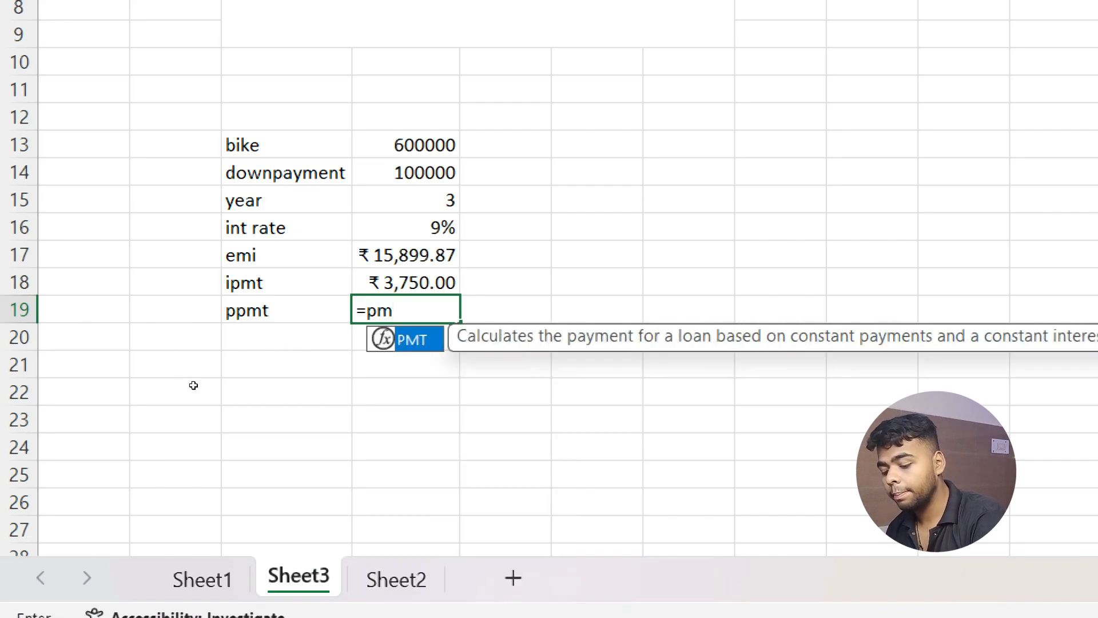
key("BackSpace")
type("pm")
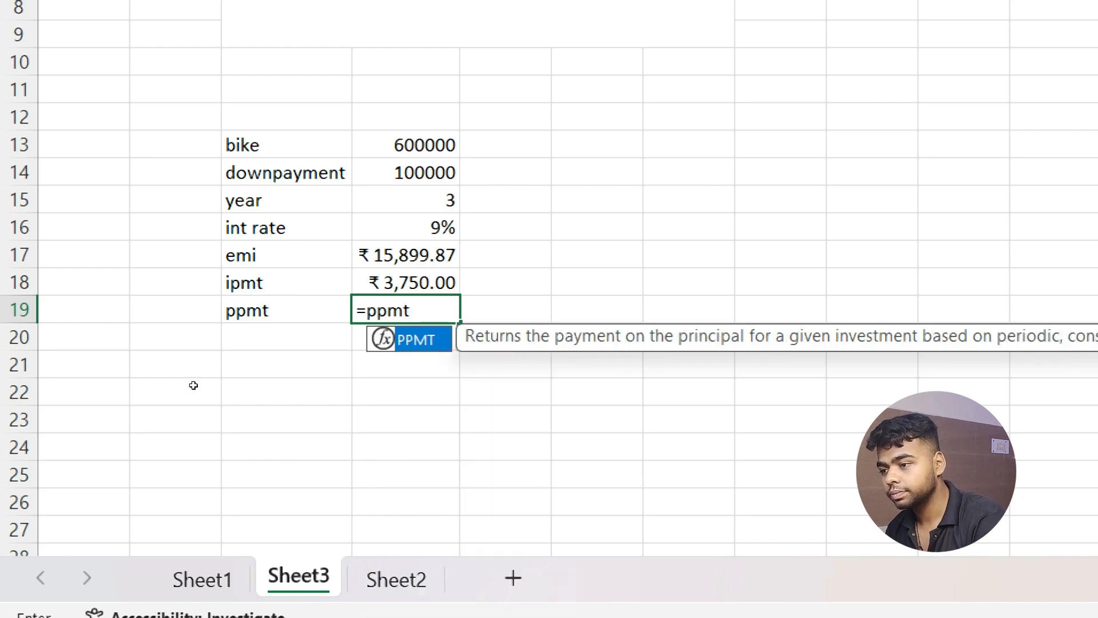
type("t")
key("Tab")
key("Up")
key("Up")
key("Up")
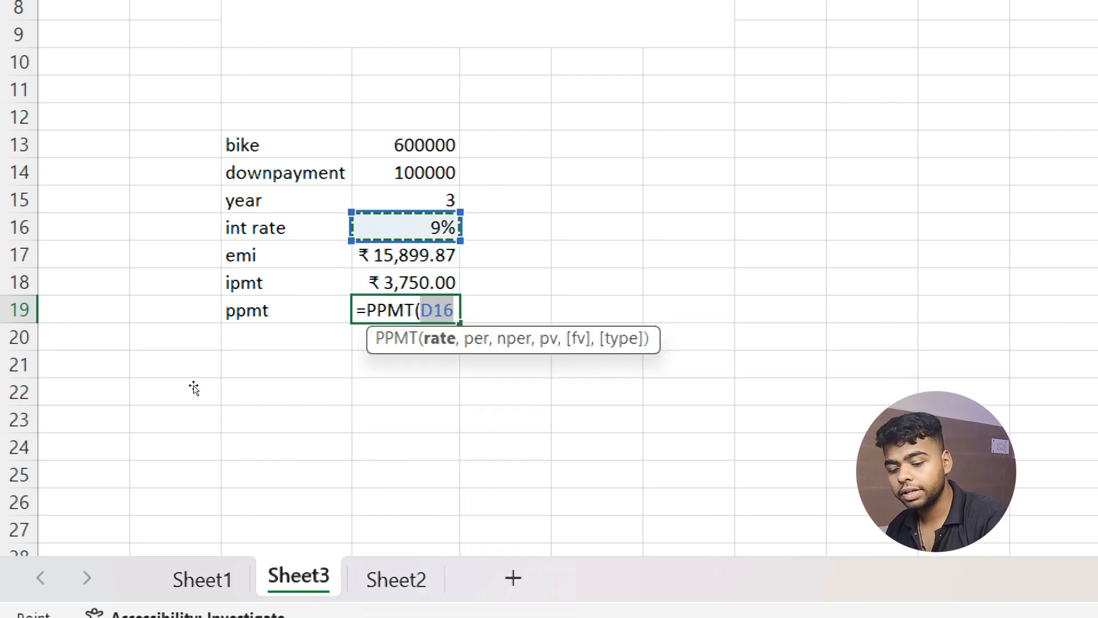
type("/12,1,")
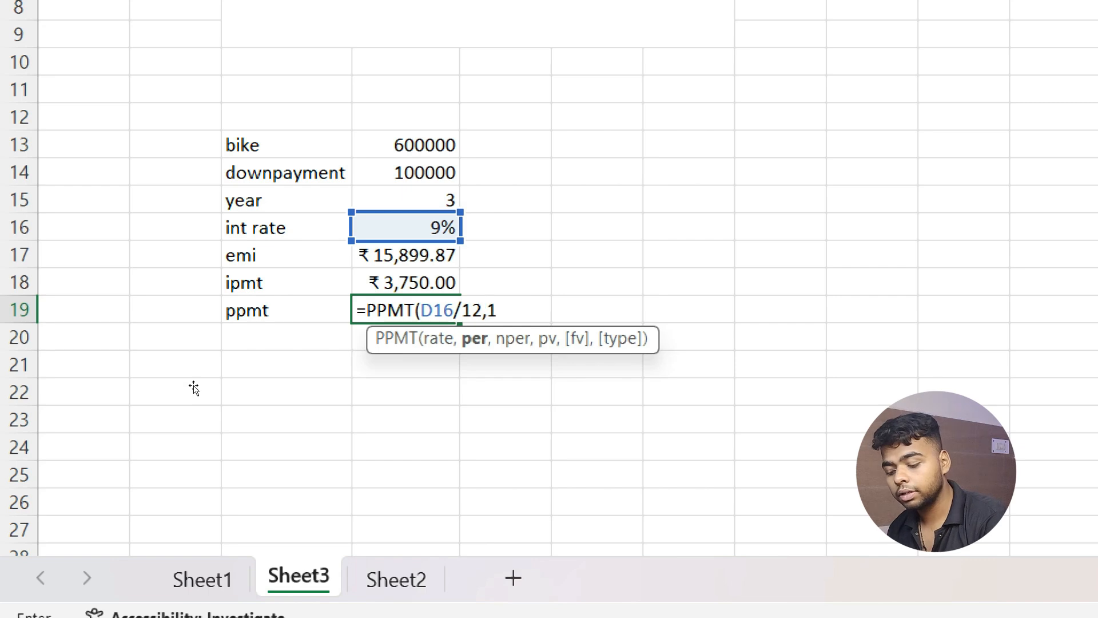
key("Up")
key("Up")
key("Up")
key("Up")
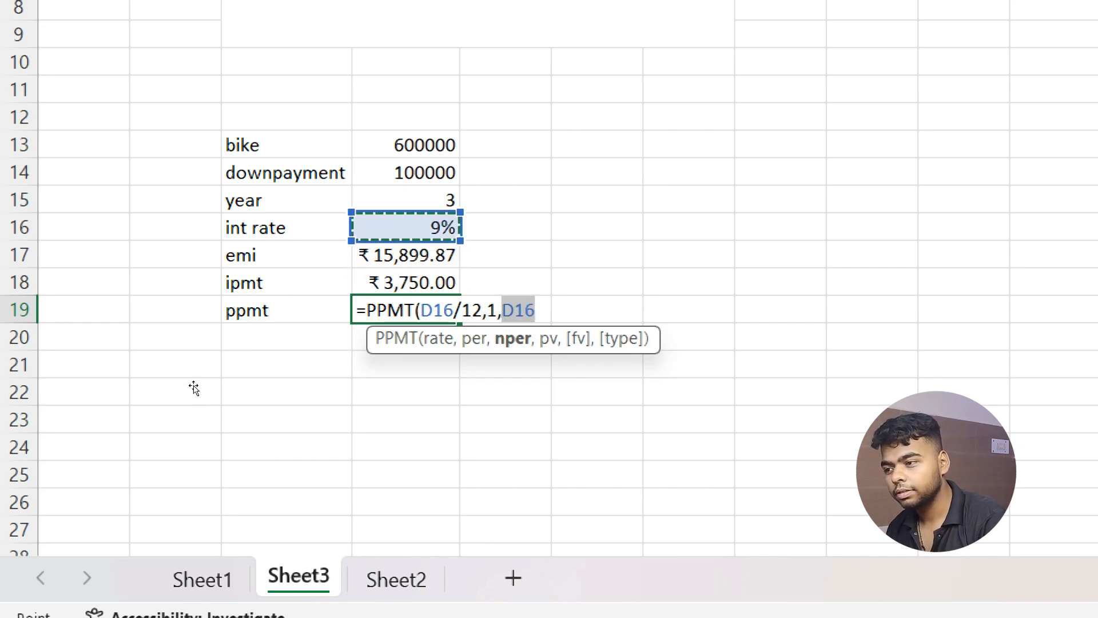
type("*12,")
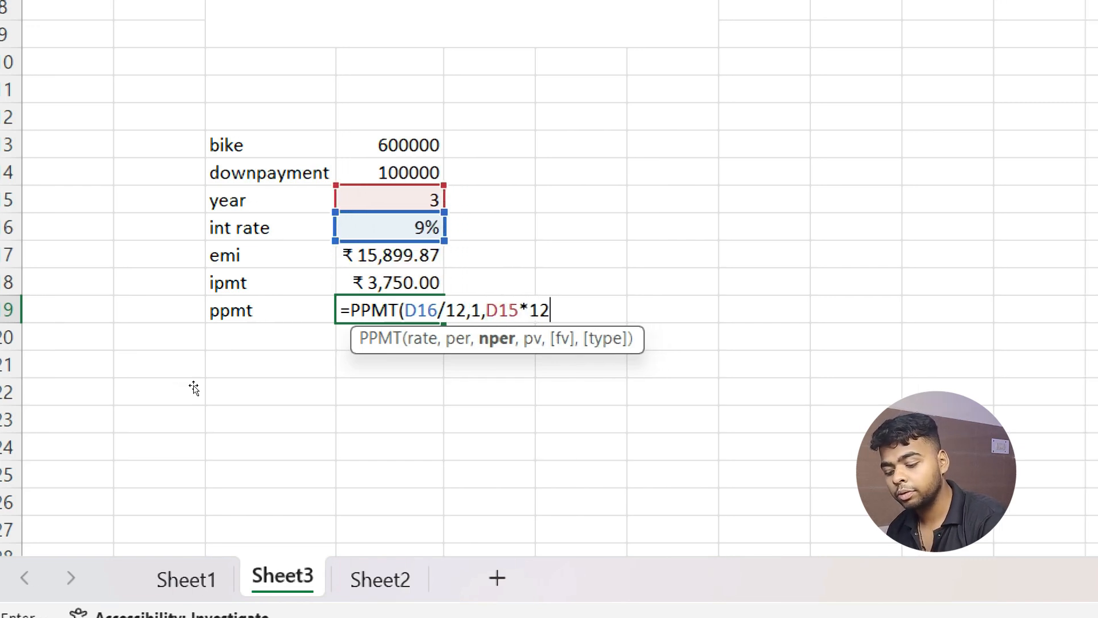
key("Up")
key("Up")
key("Up")
key("Up")
key("Up")
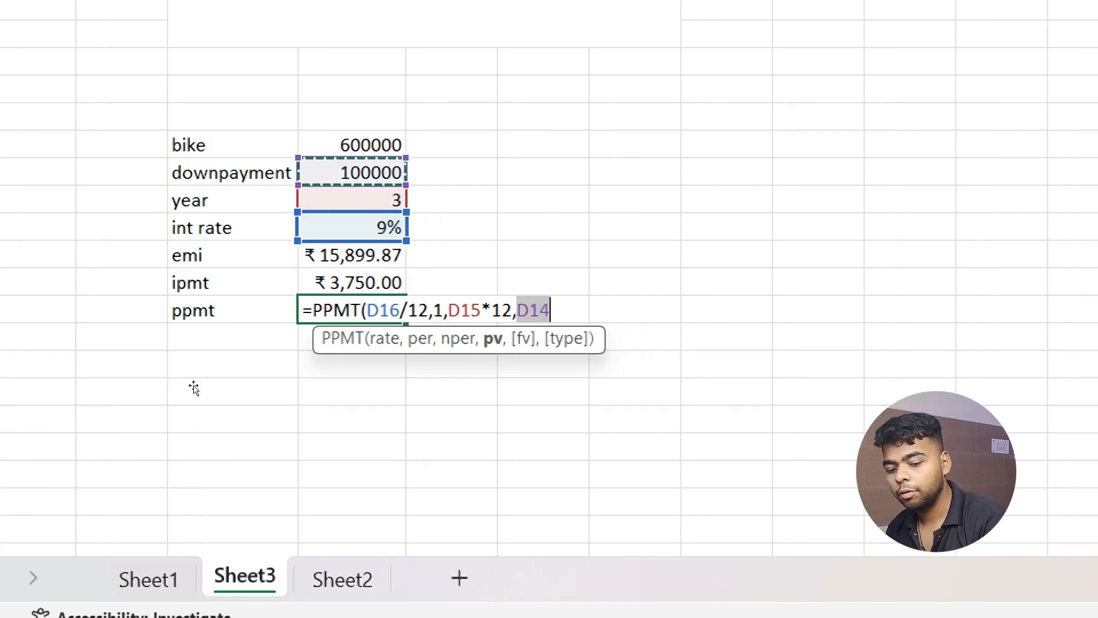
type("-")
key("Up")
key("Up")
key("Up")
key("Up")
key("Up")
key("Up")
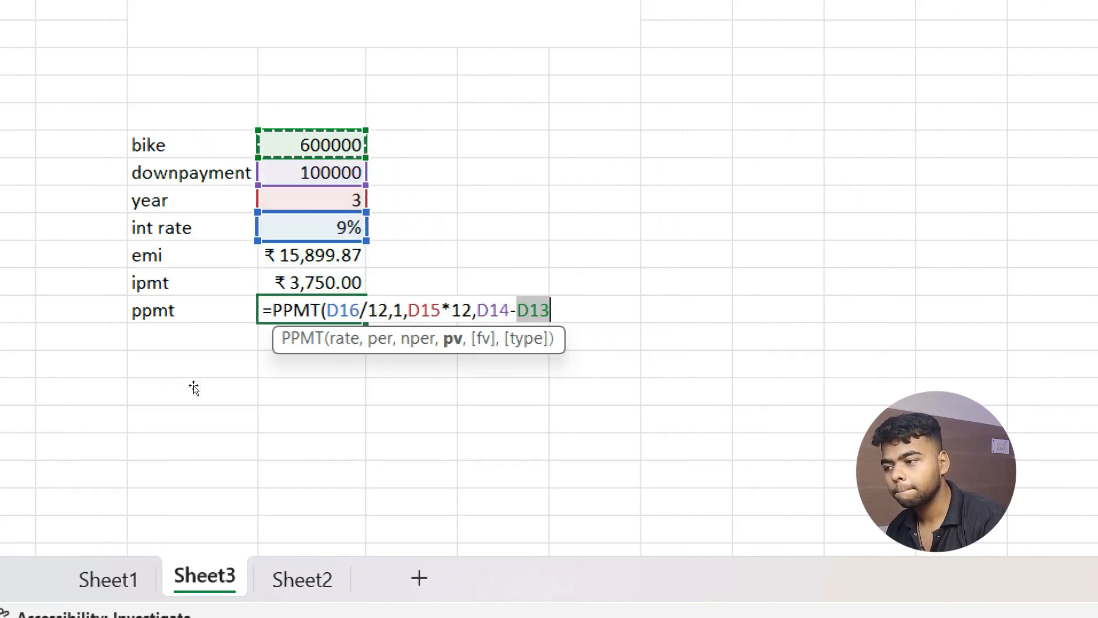
type(")")
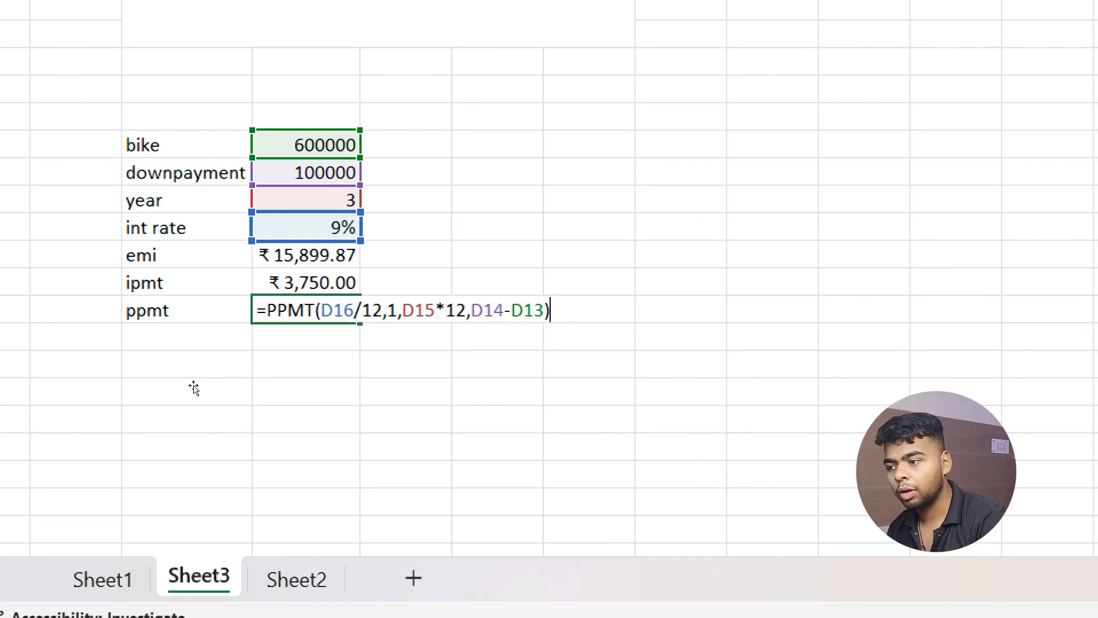
key("Return")
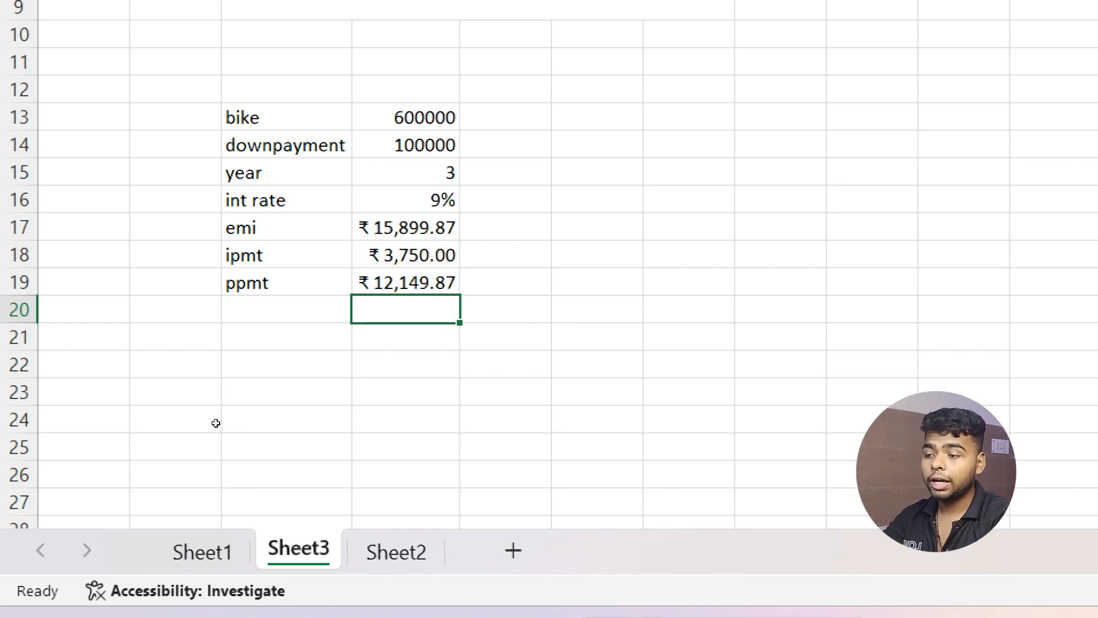
key("Up")
Enter =D19+D18 in E19 to add principal and interest, giving ₹15,899.87.
key("Right")
type("=")
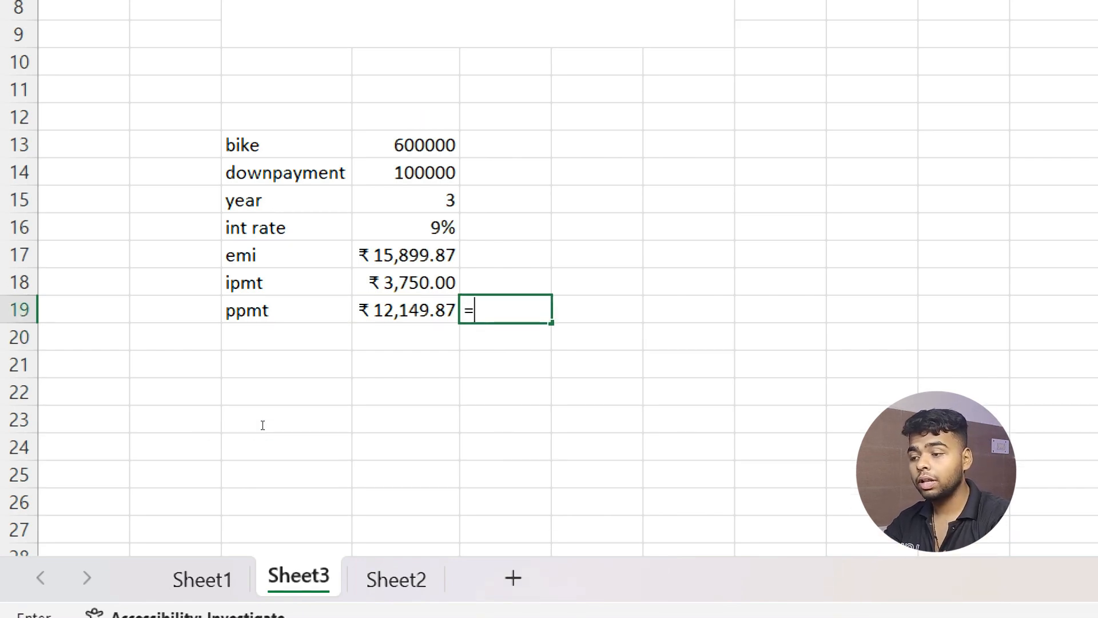
key("Left")
type("+")
key("Up")
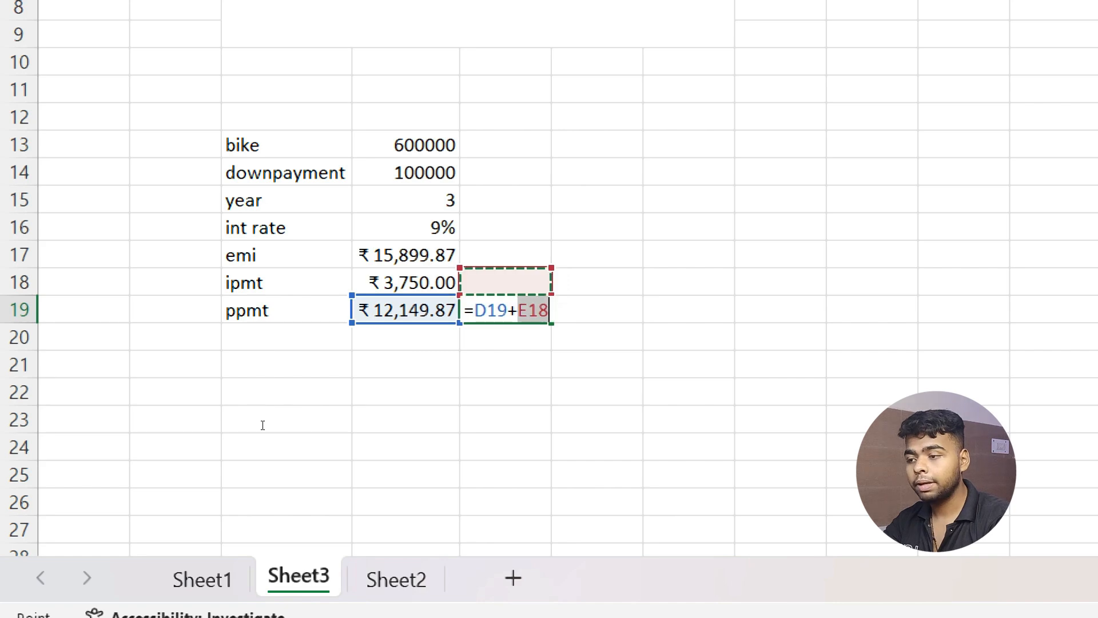
key("Return")
Compare the ₹15,899.87 check with the emi value, then select the ipmt and ppmt rows.
left_click(521, 283)
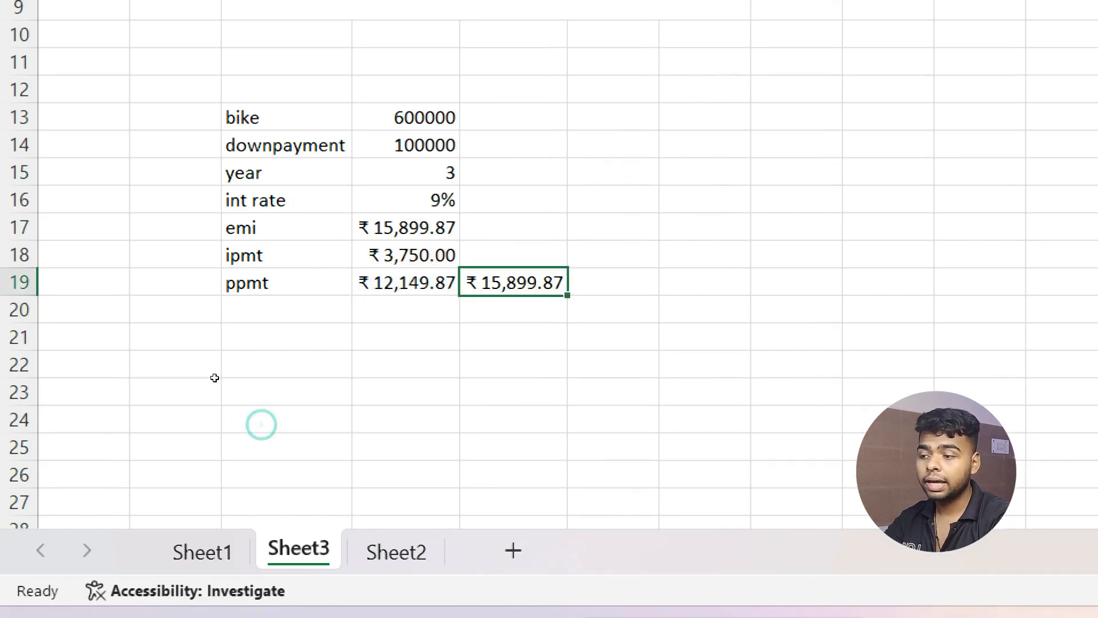
left_click(410, 227)
left_click(498, 281)
left_click(409, 227)
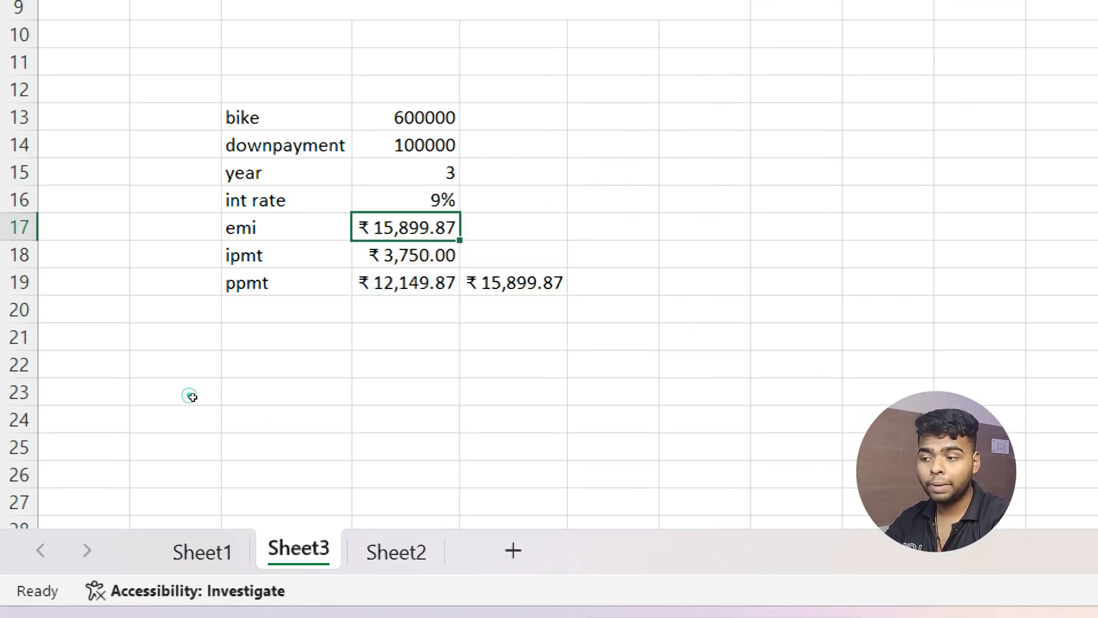
left_click(513, 283)
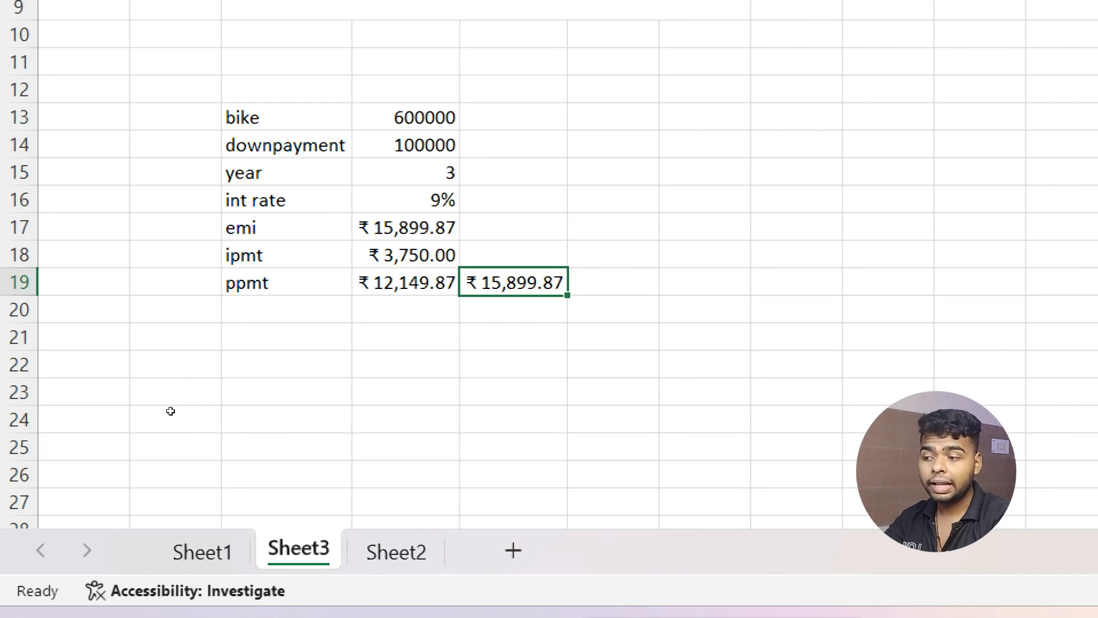
left_click_drag(286, 255, 400, 281)
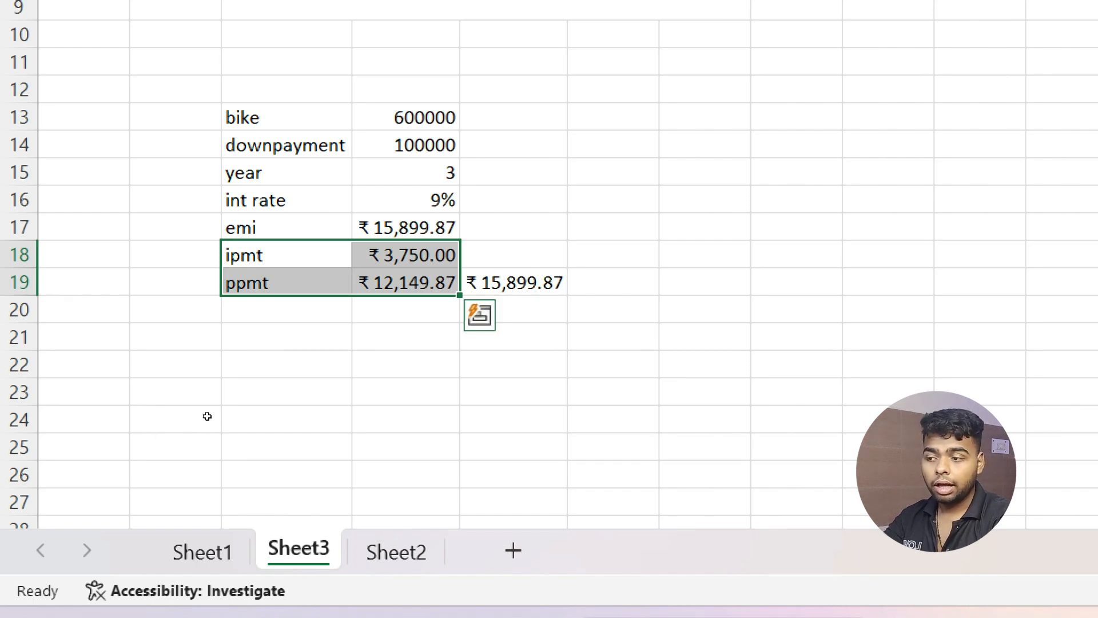
Change the IPMT formula's period argument from 1 to 10.
double_click(414, 256)
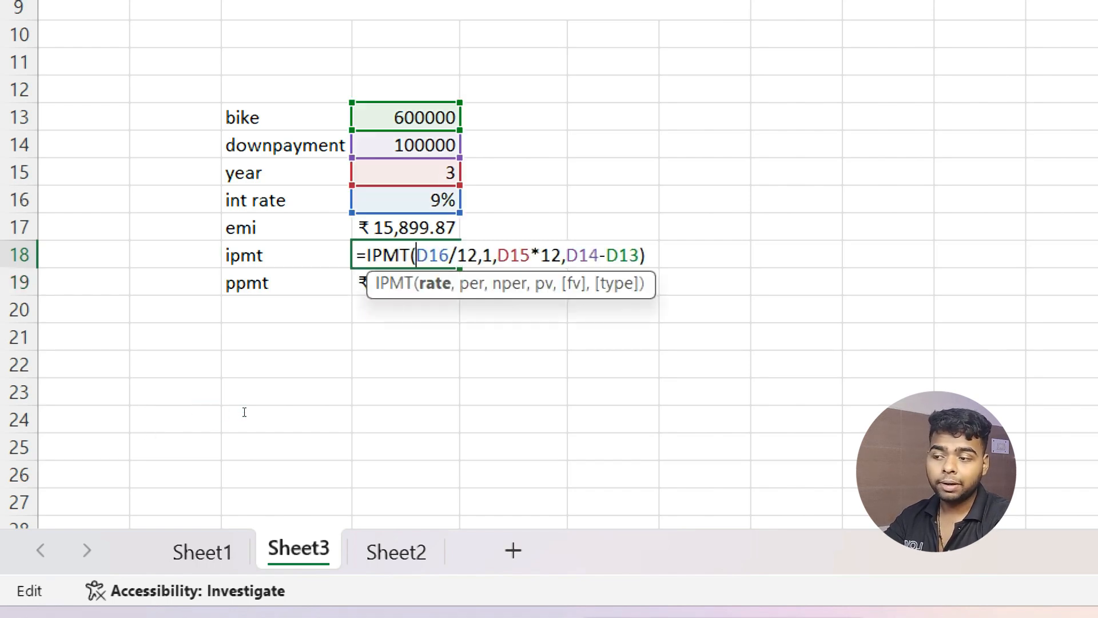
left_click(482, 255)
key("Return")
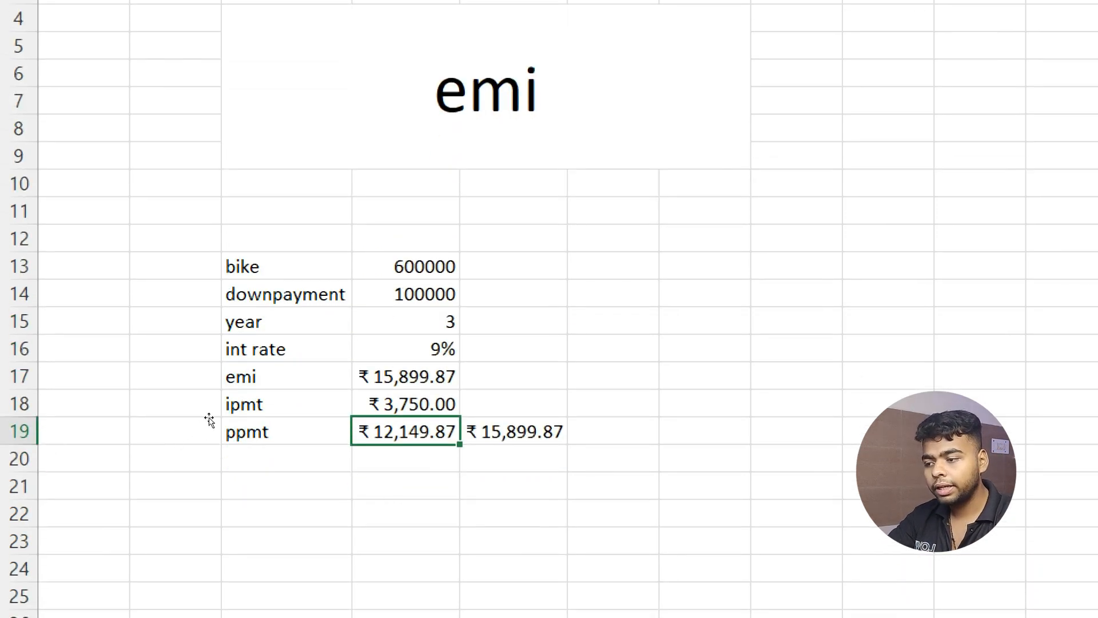
double_click(416, 417)
double_click(415, 408)
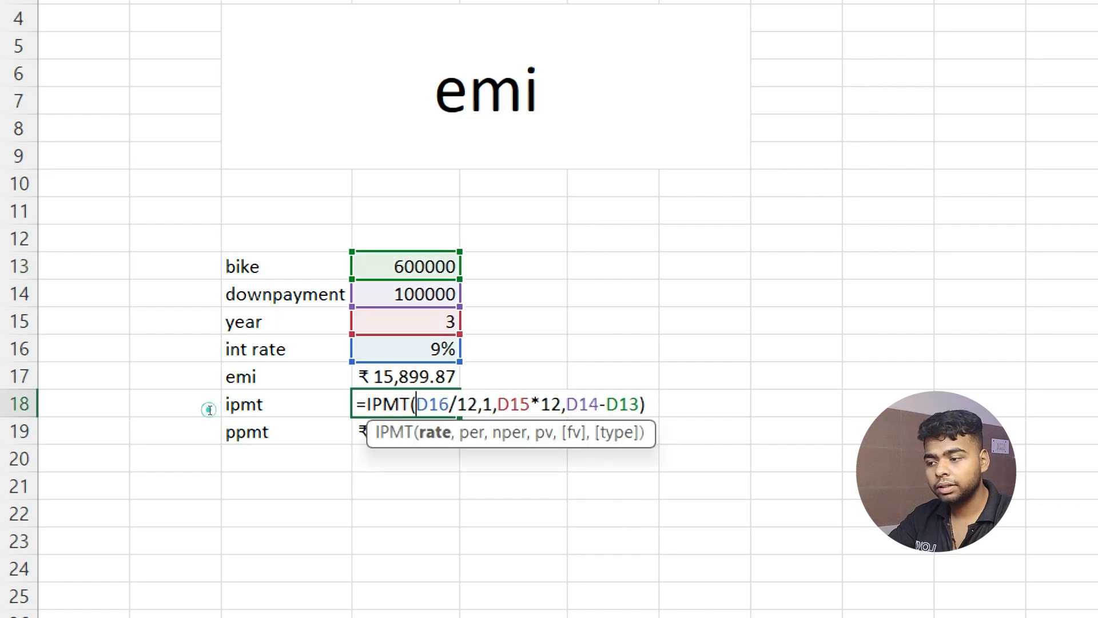
left_click(493, 405)
key("BackSpace")
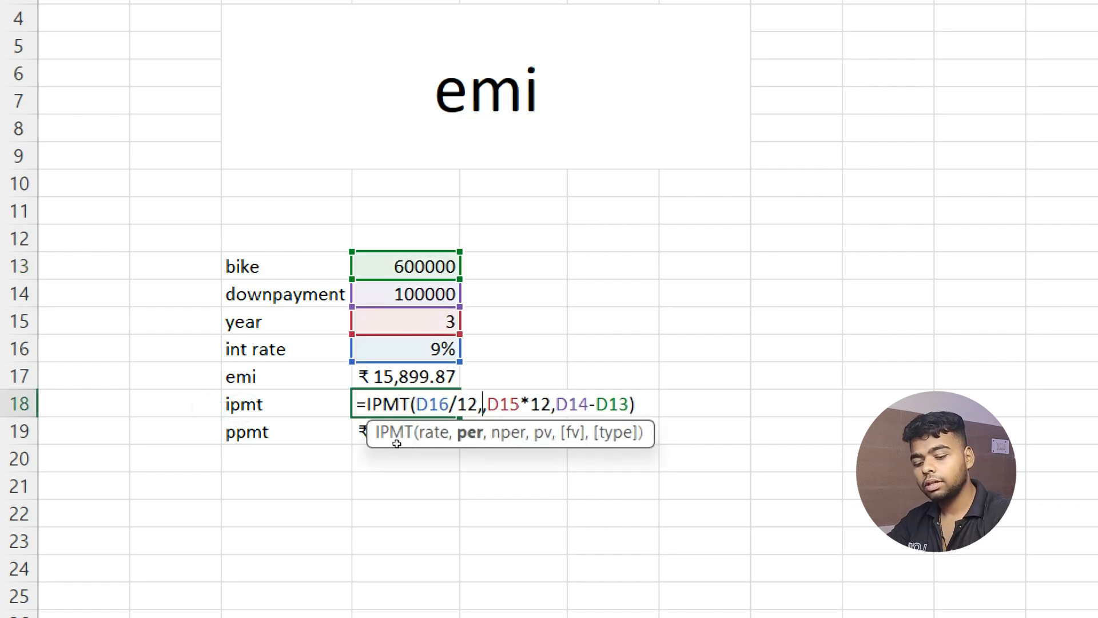
type("10")
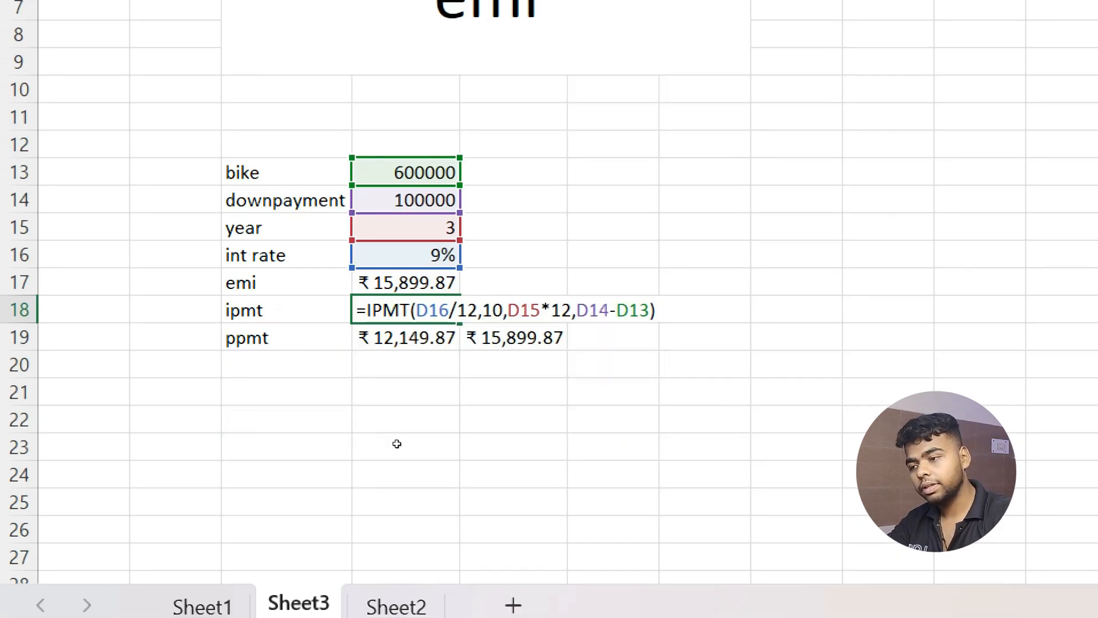
key("Return")
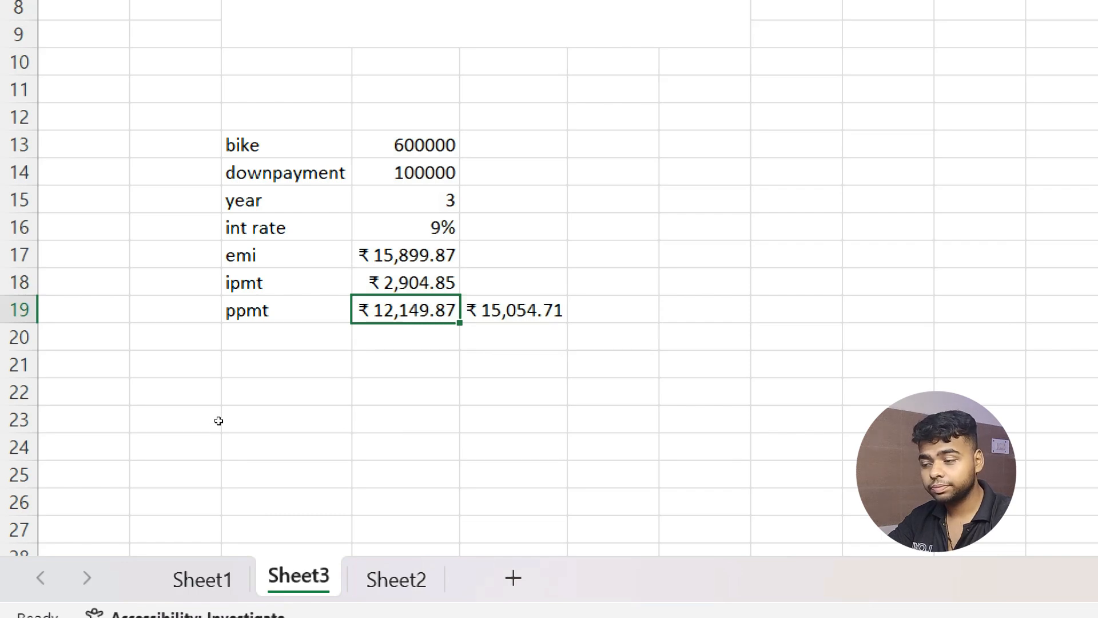
Change the PPMT formula's period argument from 1 to 10.
key("F2")
left_click(218, 421)
left_click(247, 422)
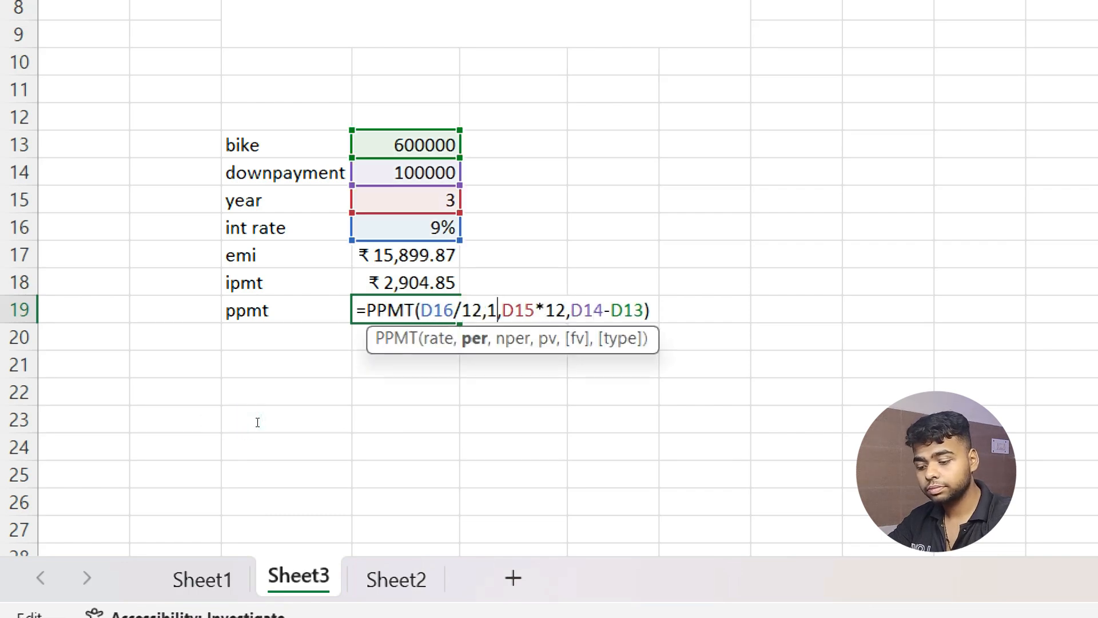
key("BackSpace")
type("10")
key("Return")
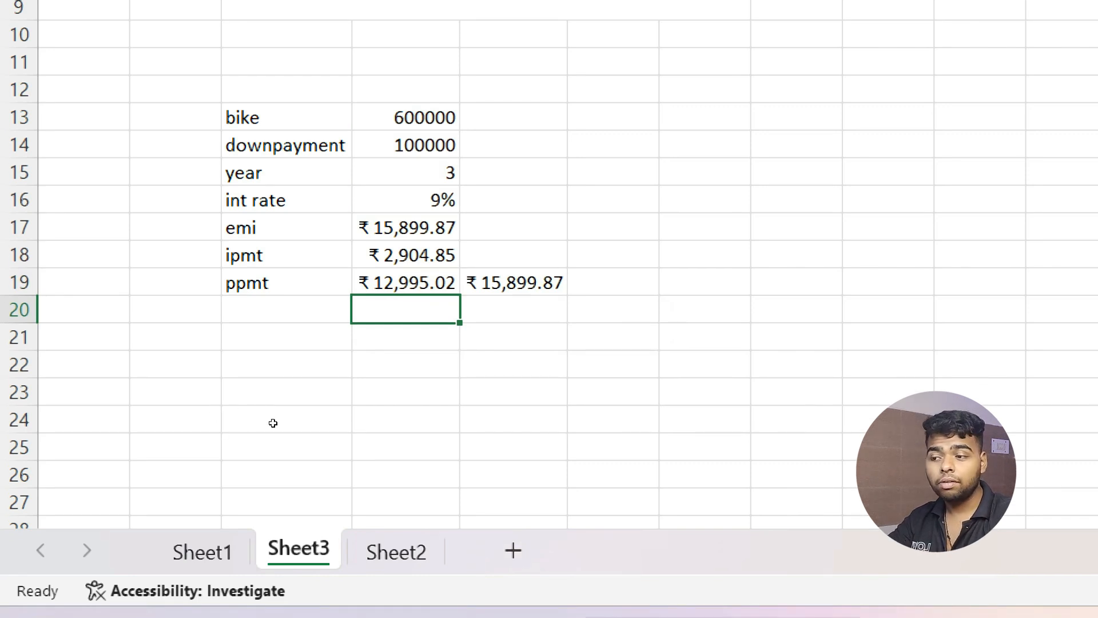
Compare ipmt ₹2,904.85 and ppmt ₹12,995.02 against the ₹15,899.87 check total.
key("Up")
key("Right")
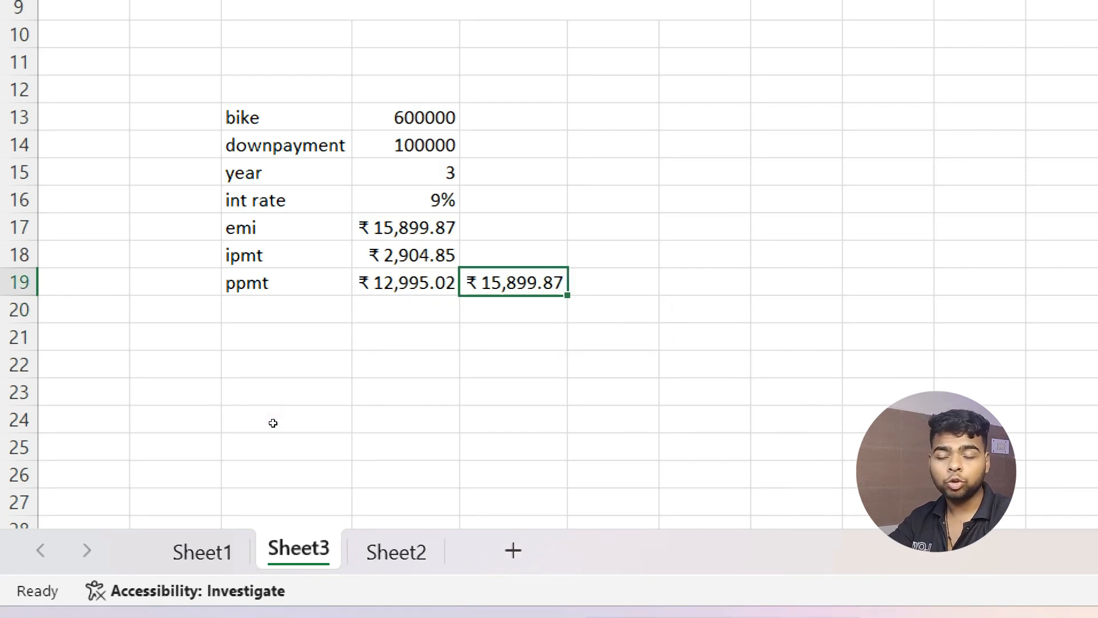
key("Up")
key("Left")
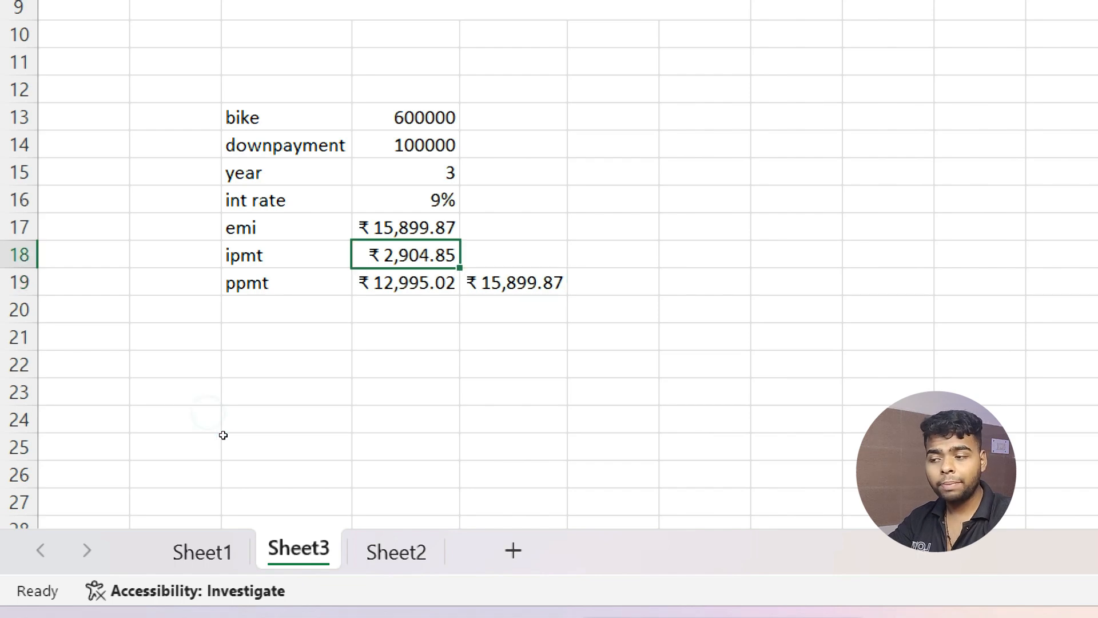
key("Down")
key("Right")
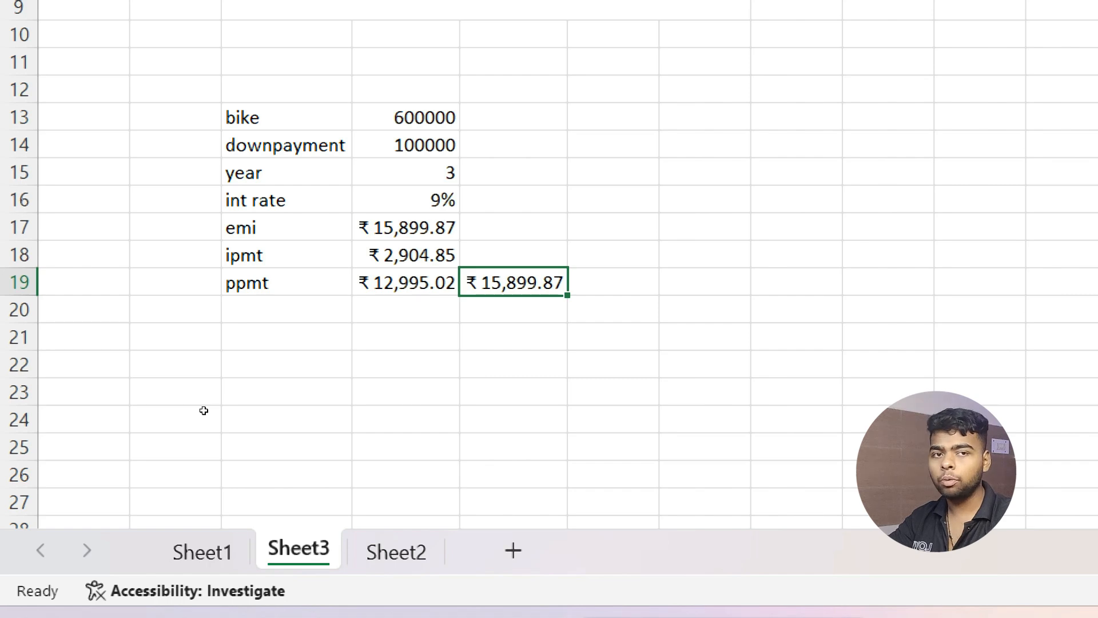
key("Left")
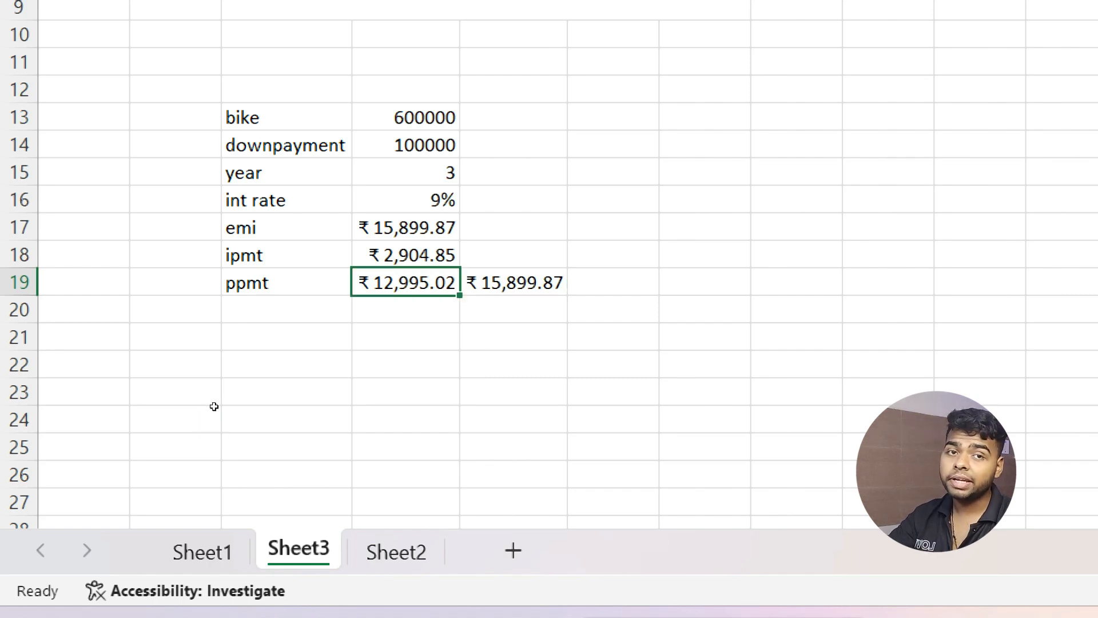
key("Up")
Set the IPMT period to 36, giving ₹118.36 interest.
key("F2")
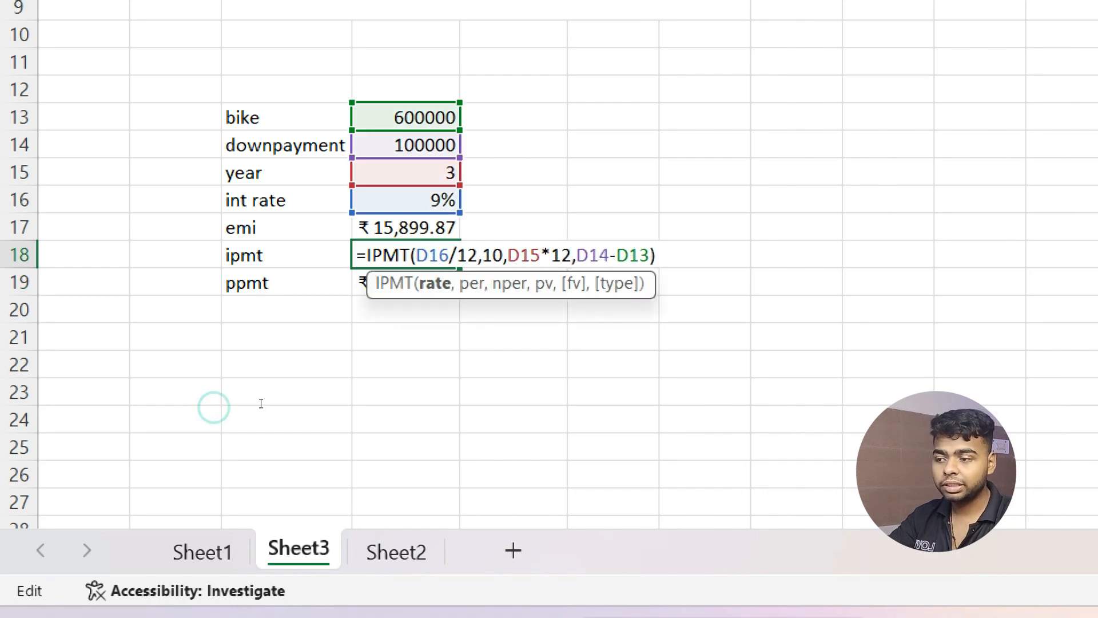
key("Left")
key("Left")
key("Left")
key("Left")
key("Left")
key("Left")
key("Left")
key("Left")
key("Left")
key("Left")
key("Left")
key("Left")
key("Left")
key("Left")
key("Left")
key("Left")
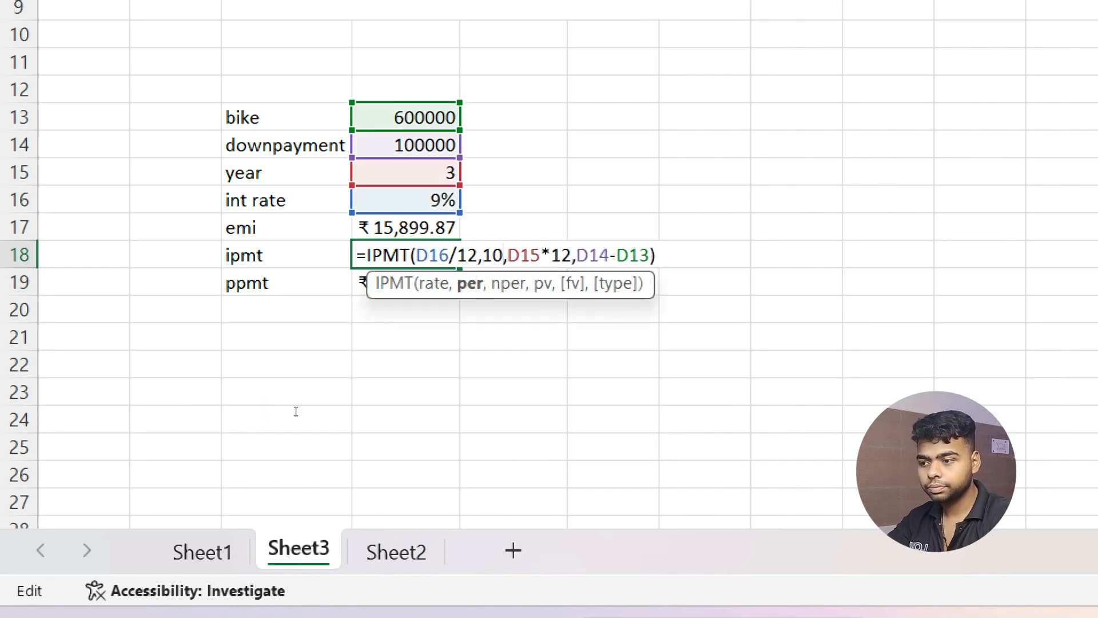
key("BackSpace")
key("BackSpace")
type("36")
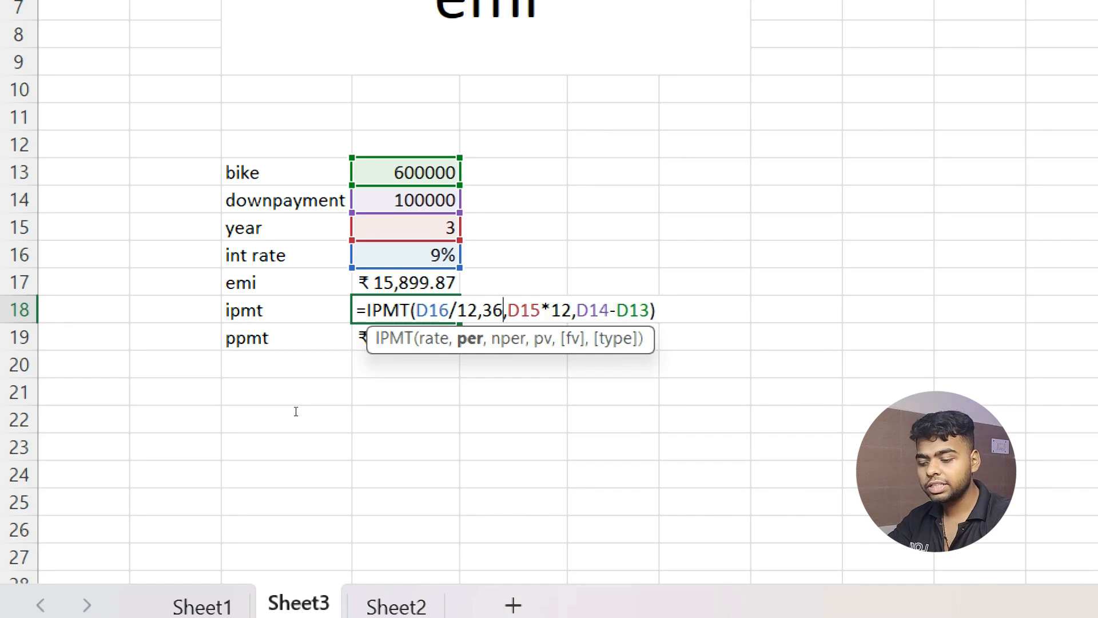
key("Return")
Set the PPMT period to 36, giving ₹15,781.51 principal.
double_click(192, 421)
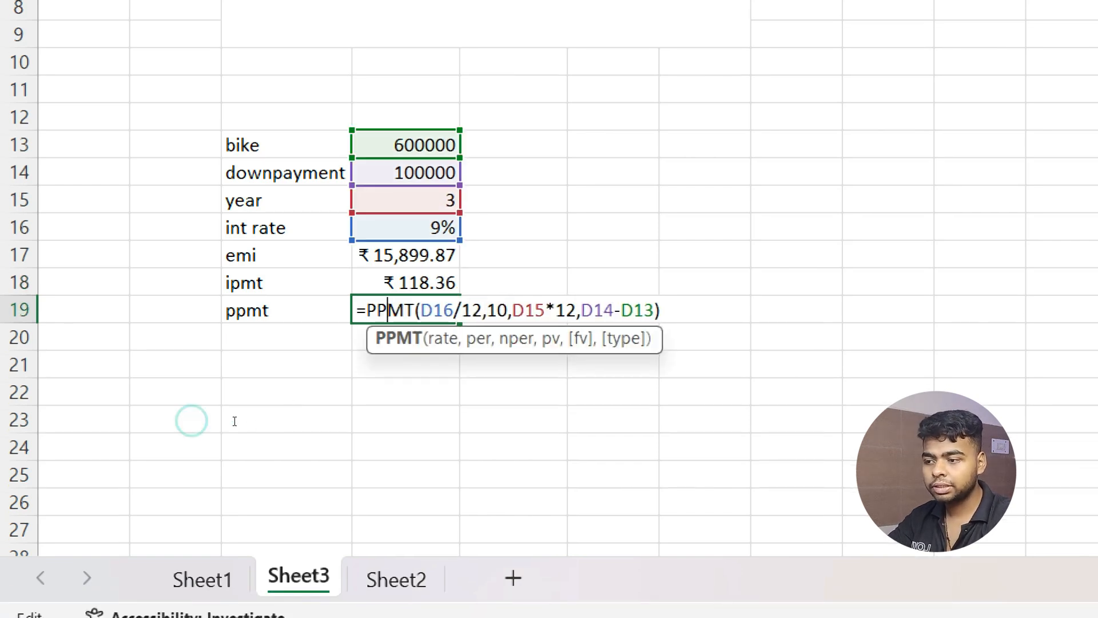
left_click(254, 423)
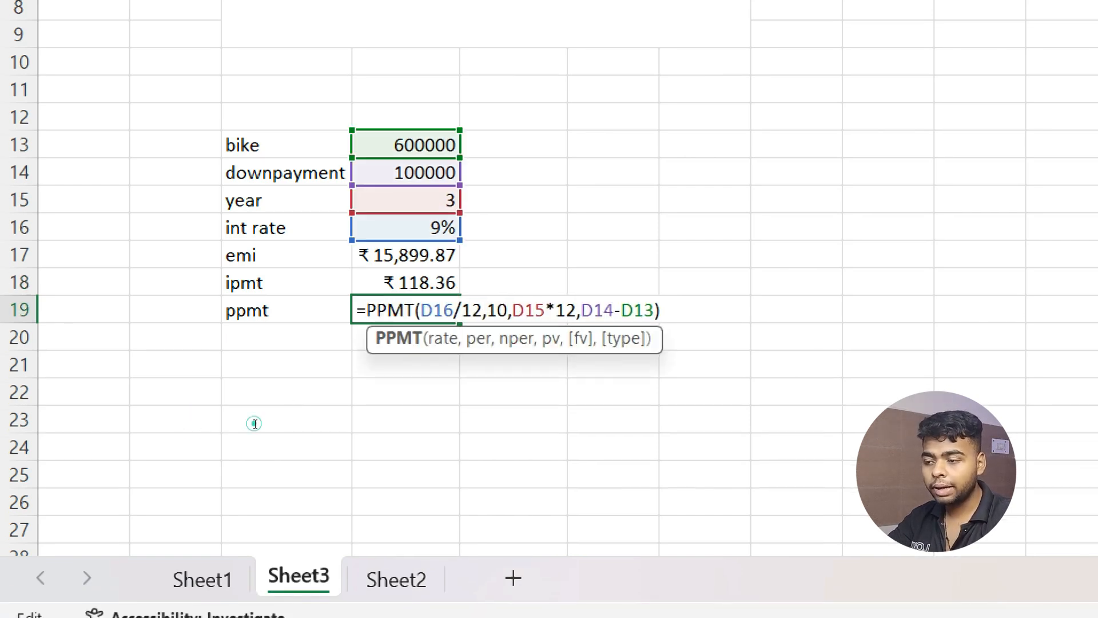
key("BackSpace")
key("BackSpace")
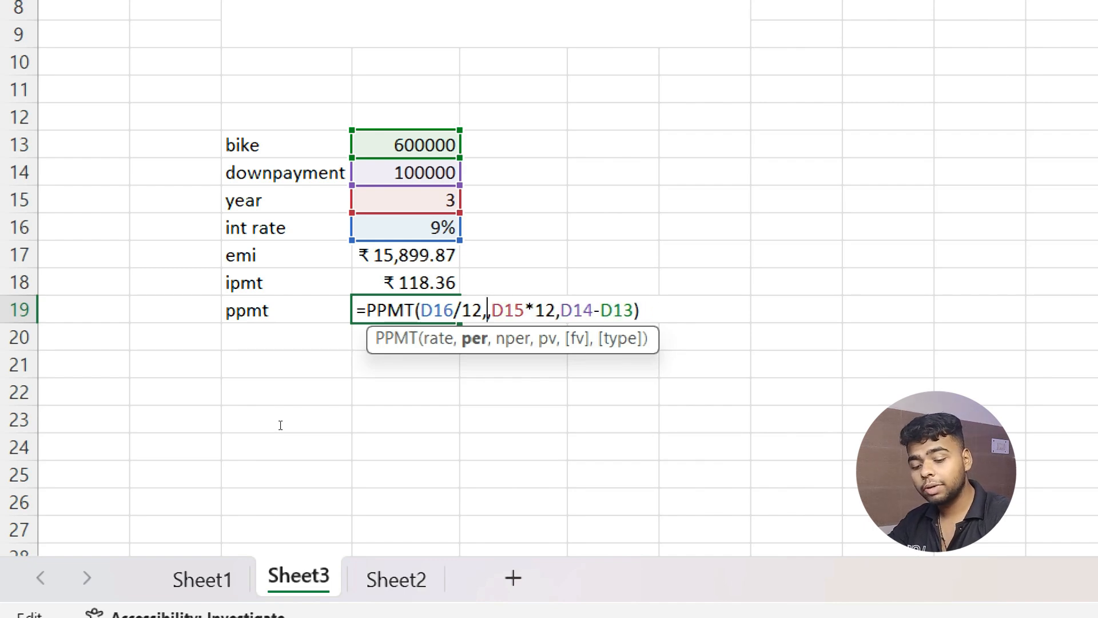
type("36")
key("Return")
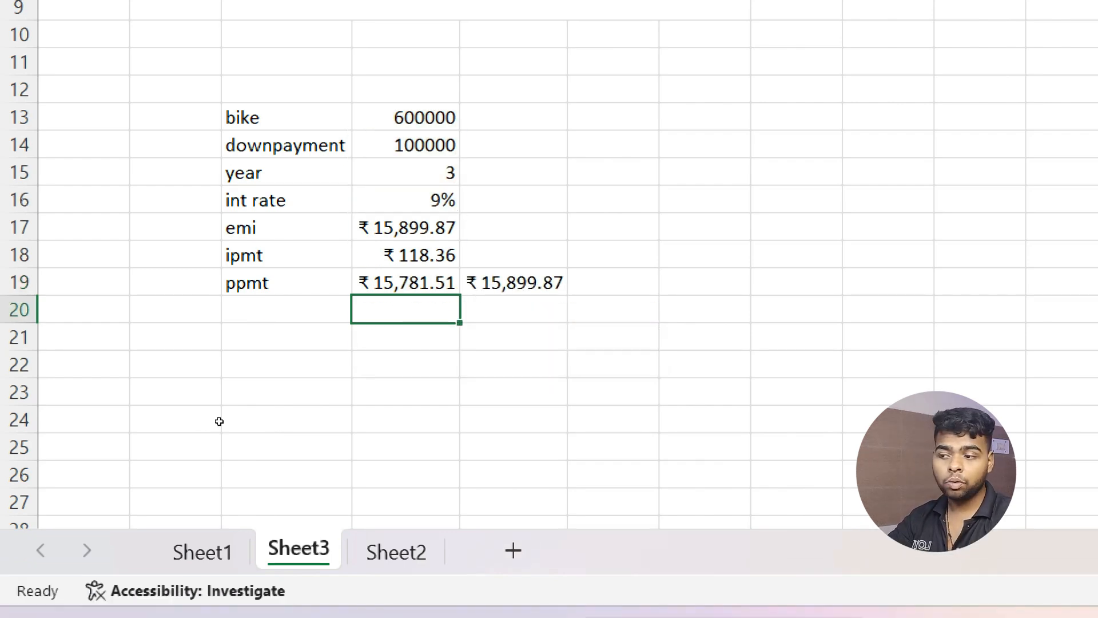
key("Up")
key("Up")
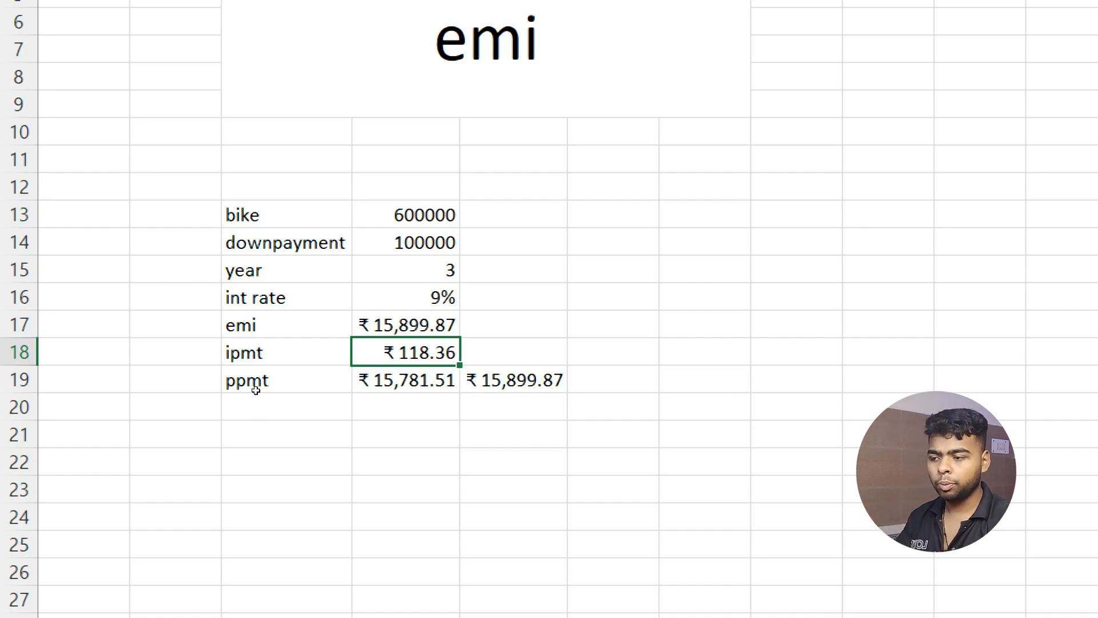
Enter =D17*36 in F17, showing ₹5,72,395.19 total repaid over the loan.
key("Up")
key("Right")
key("Right")
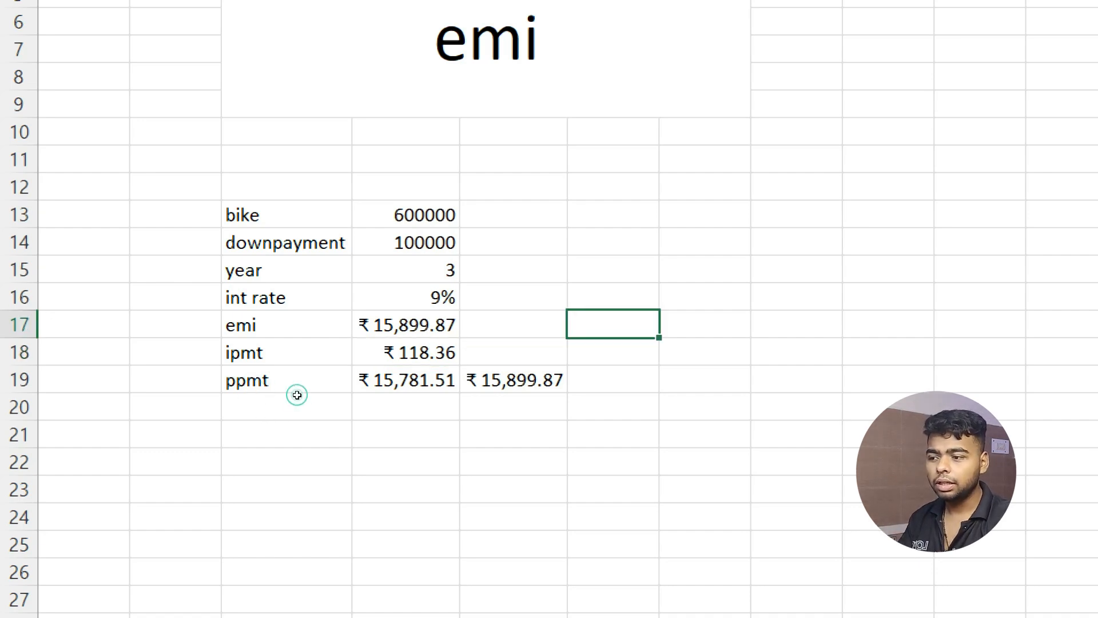
type("=")
key("Left")
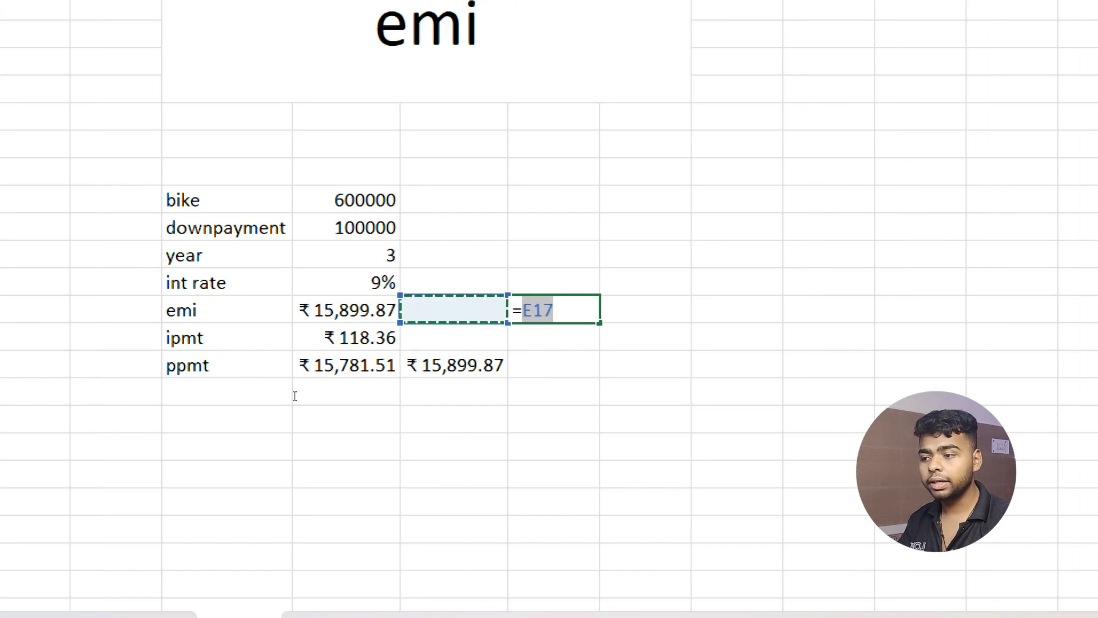
key("Left")
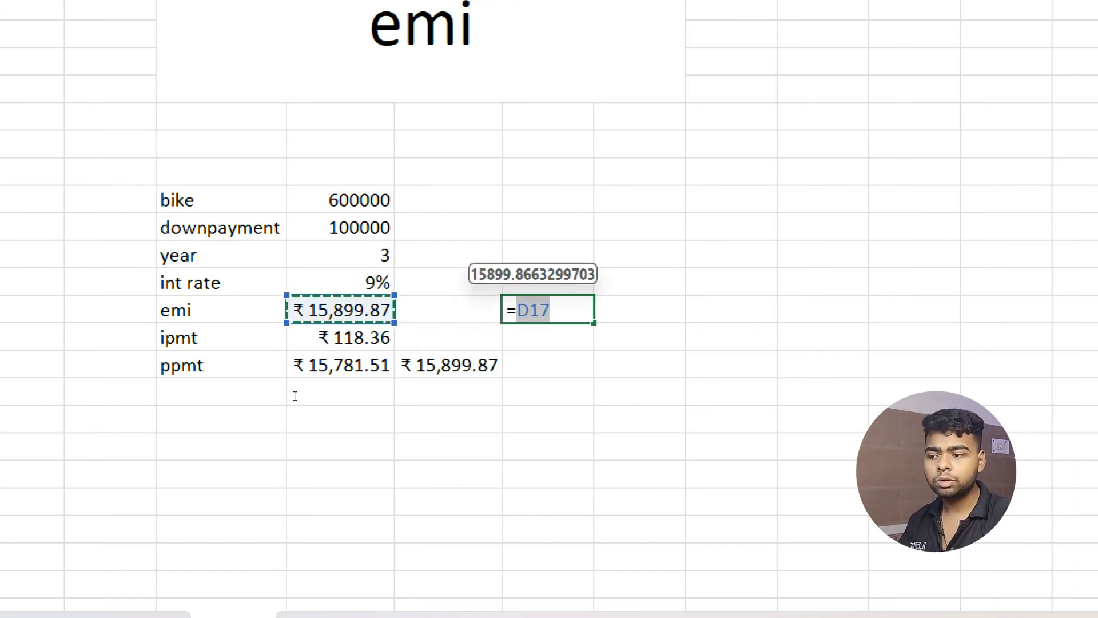
type("*36")
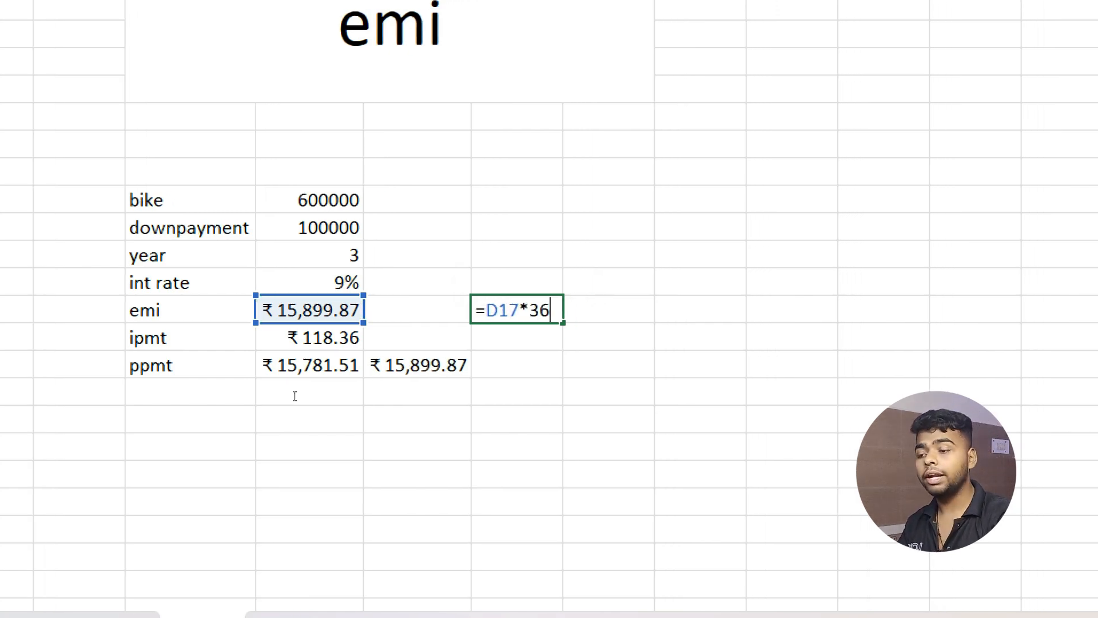
key("Return")
key("Up")
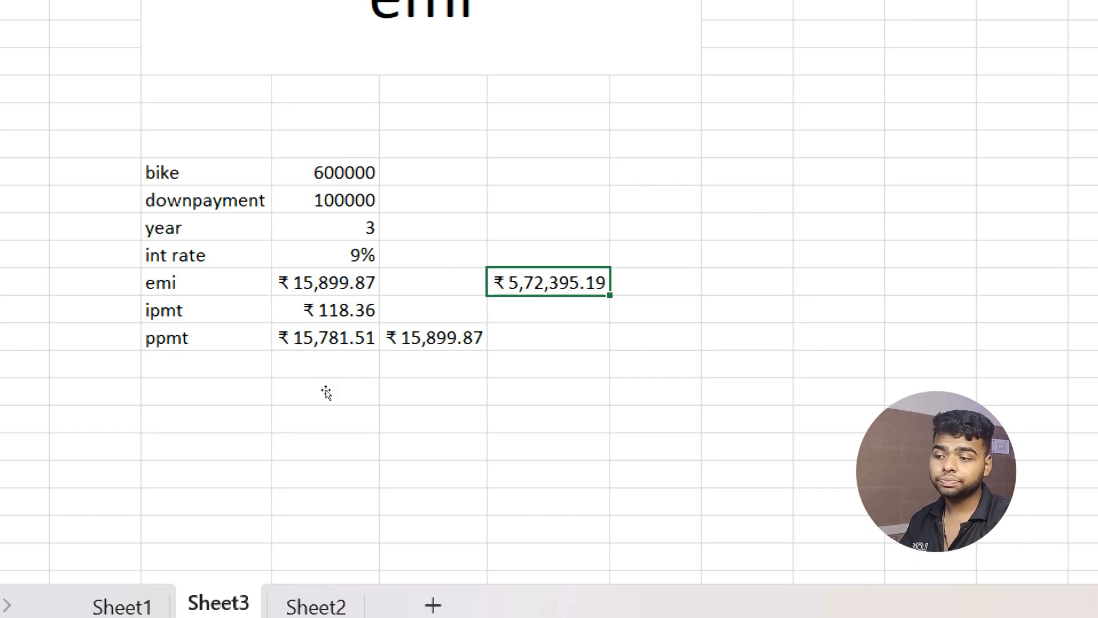
key("Up")
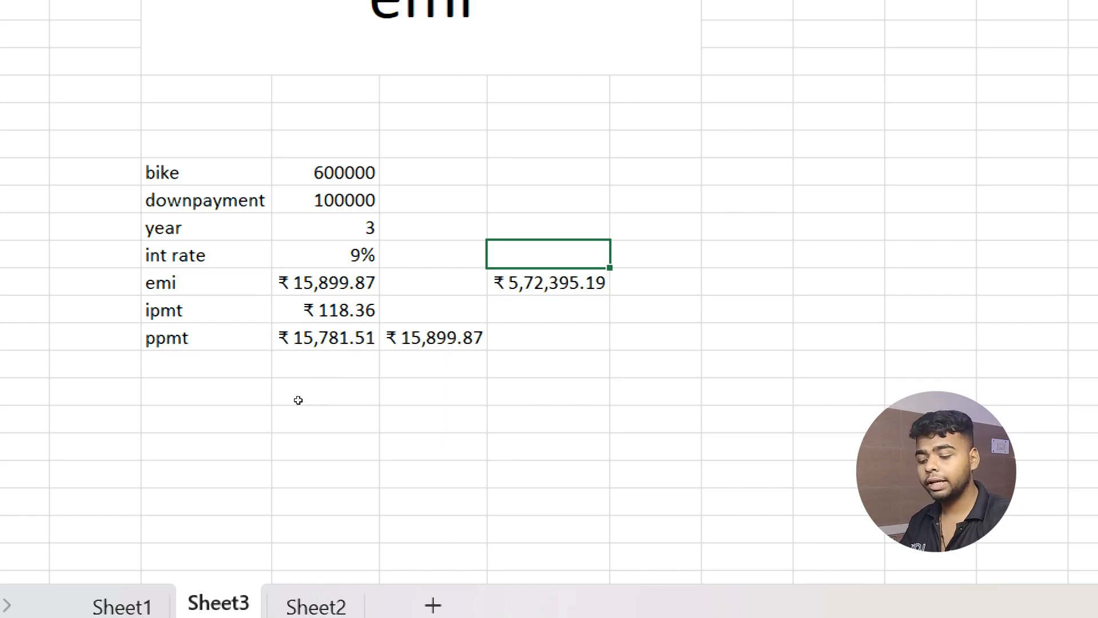
type("=")
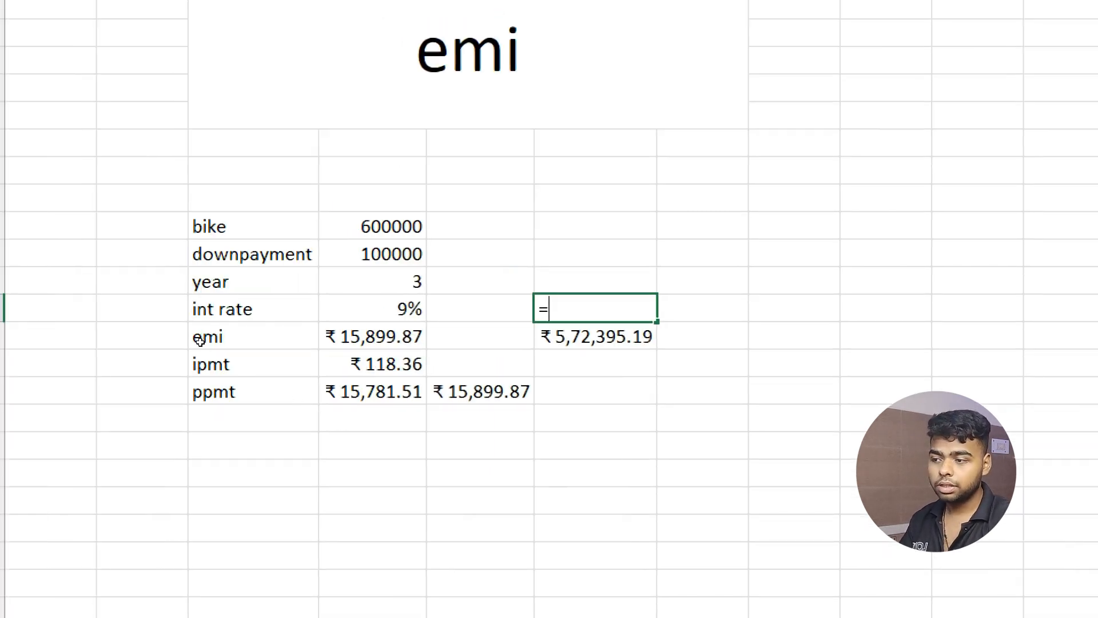
key("Left")
key("Left")
key("Up")
key("Up")
key("Up")
type("-")
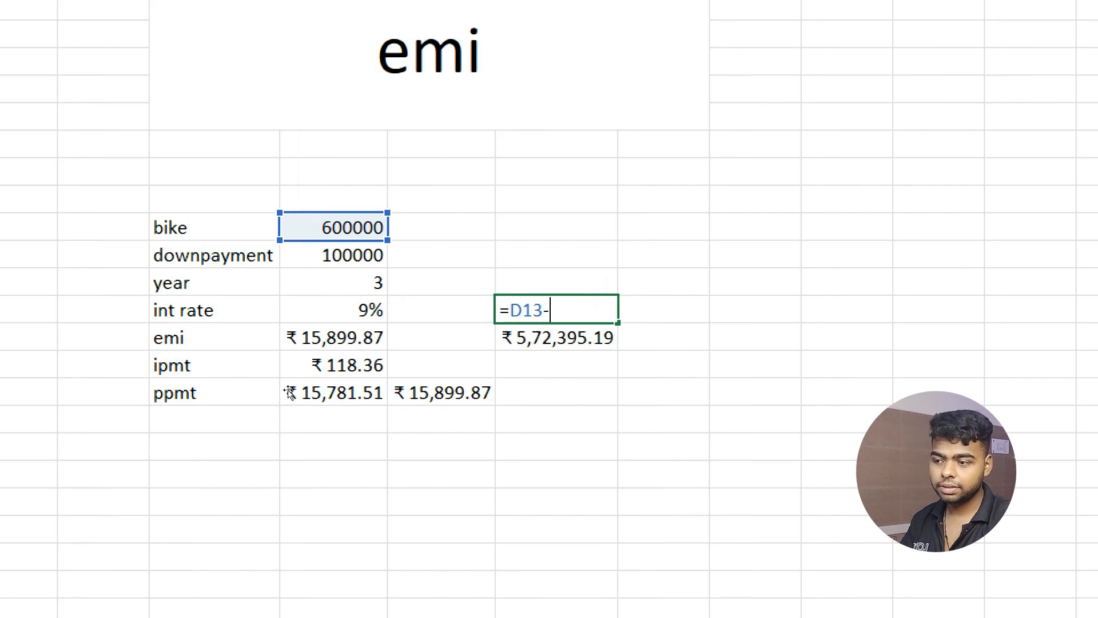
key("Down")
type("-")
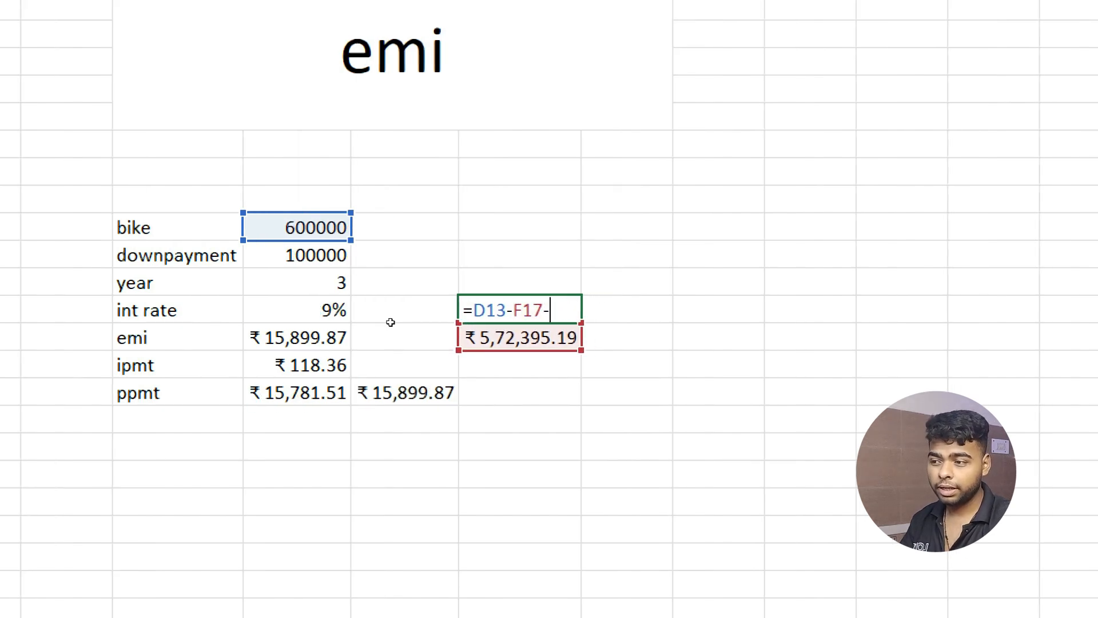
key("Left")
key("Left")
key("Up")
key("Up")
key("Return")
type("'")
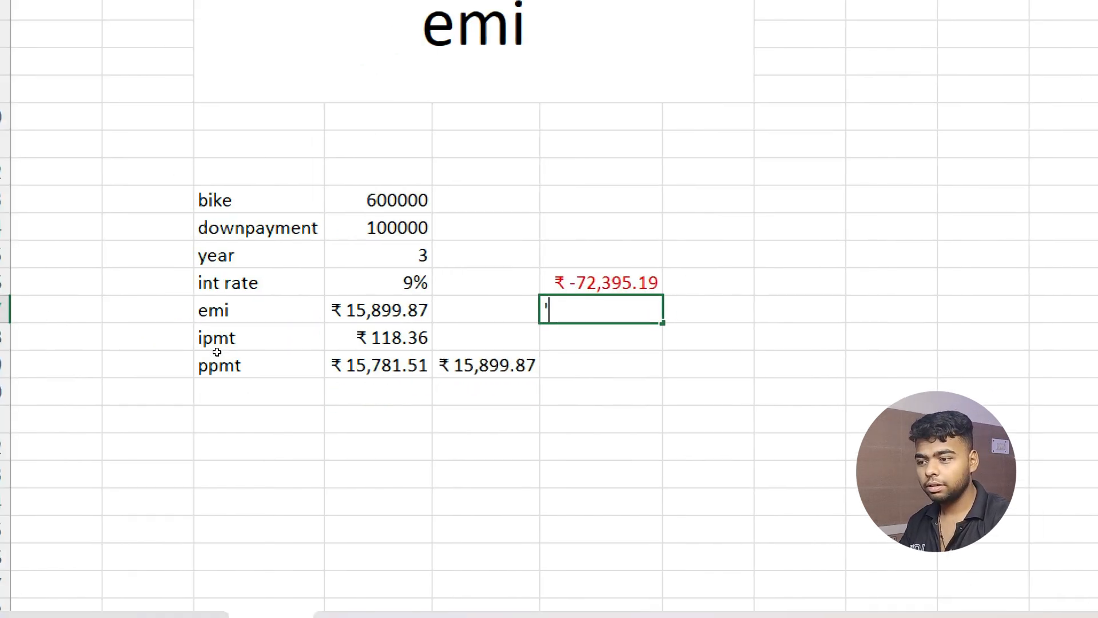
key("BackSpace")
type("=")
key("Left")
key("Left")
type("*36")
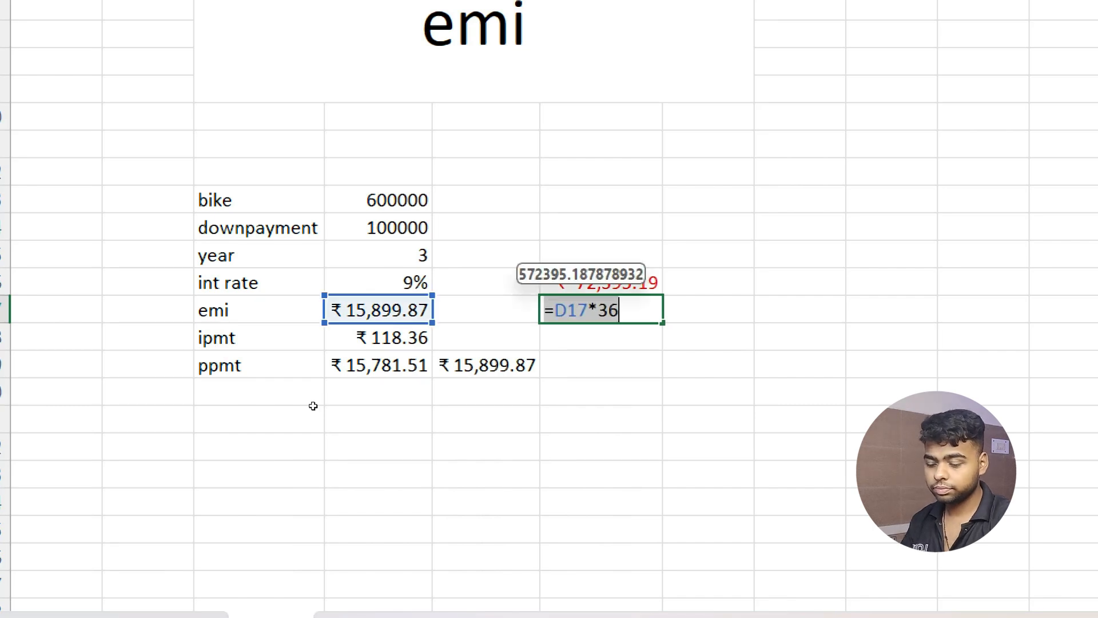
key("Return")
key("Up")
key("Up")
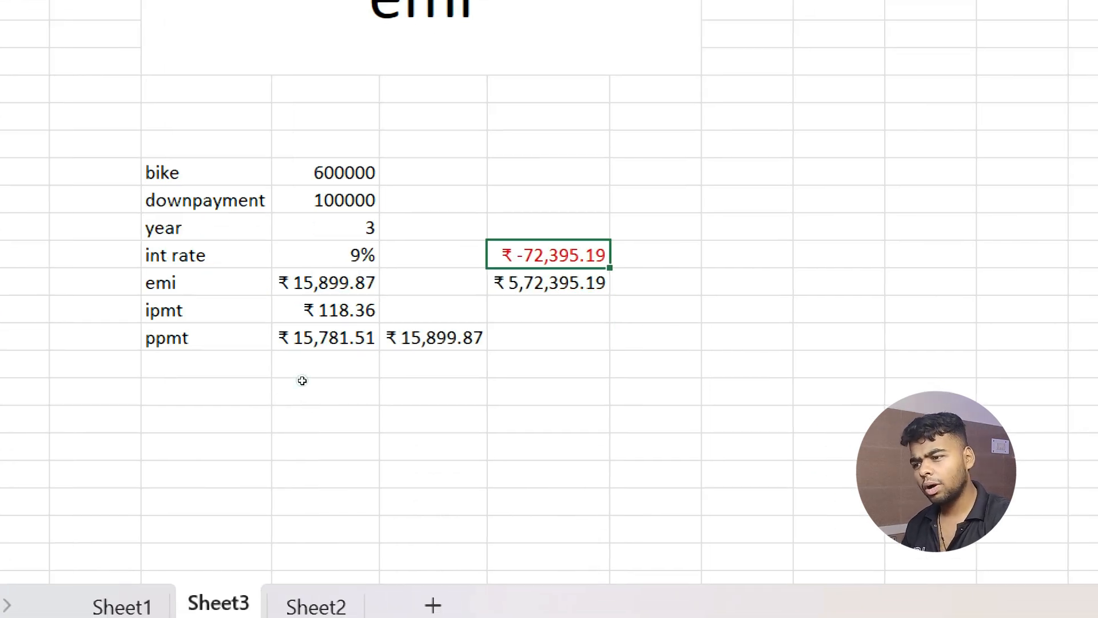
key("alt+h")
key("k")
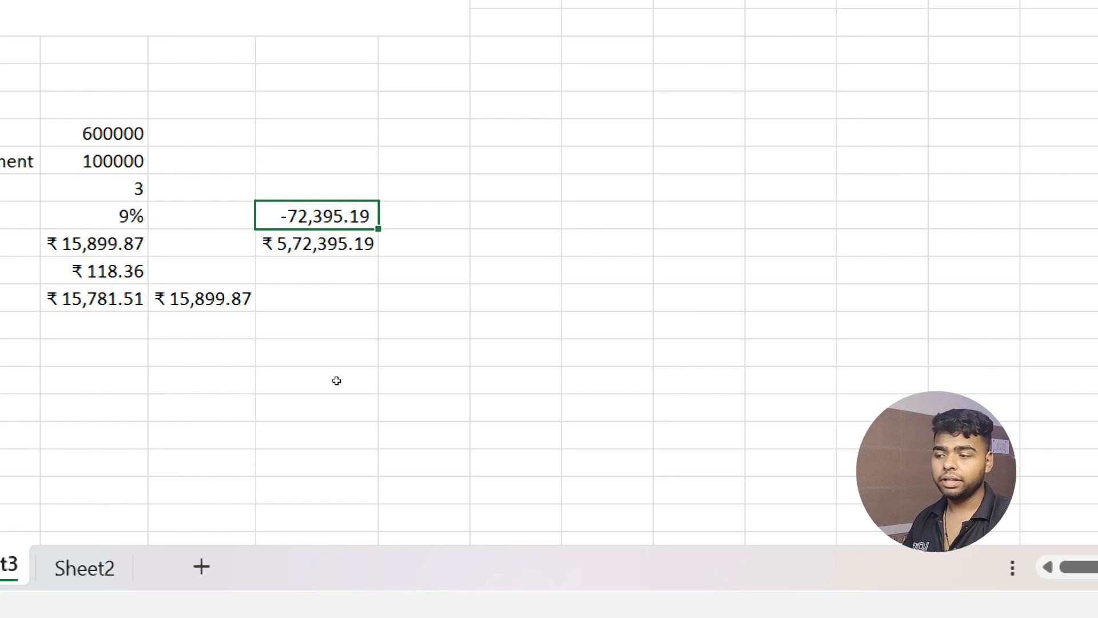
key("ctrl+shift+4")
key("Down")
key("Up")
key("Delete")
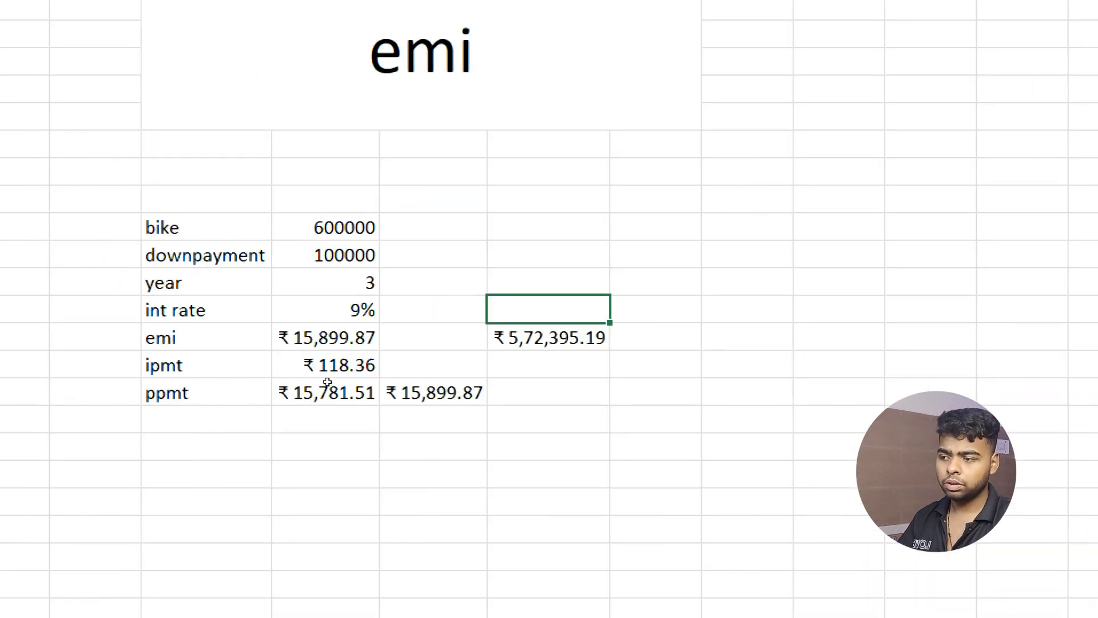
key("Home")
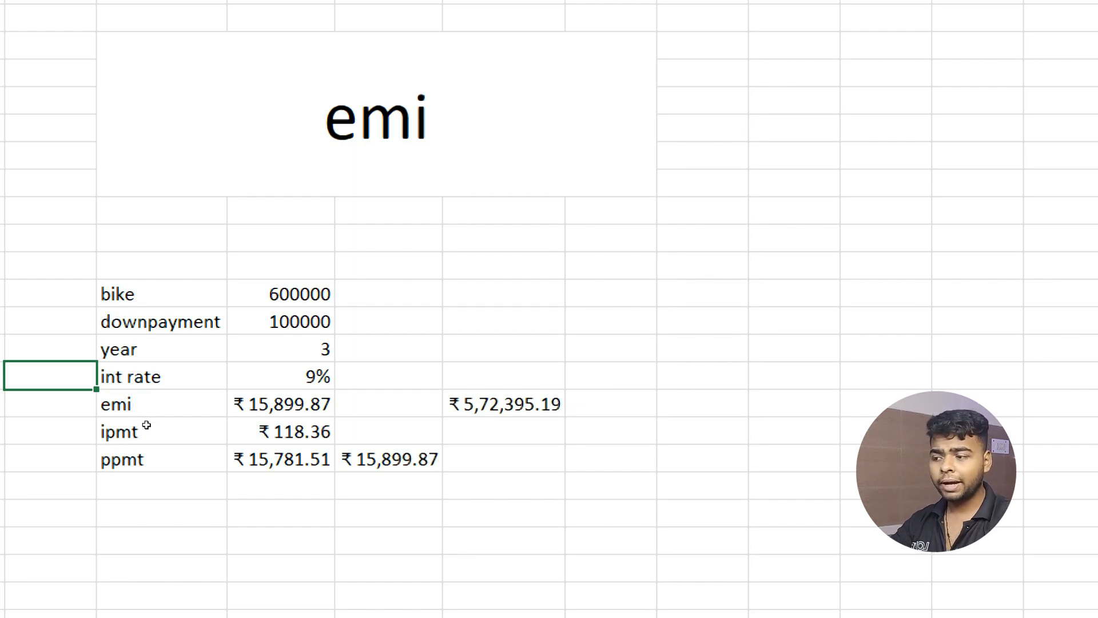
Clear the leftover values to the right of the EMI table.
left_click(235, 399)
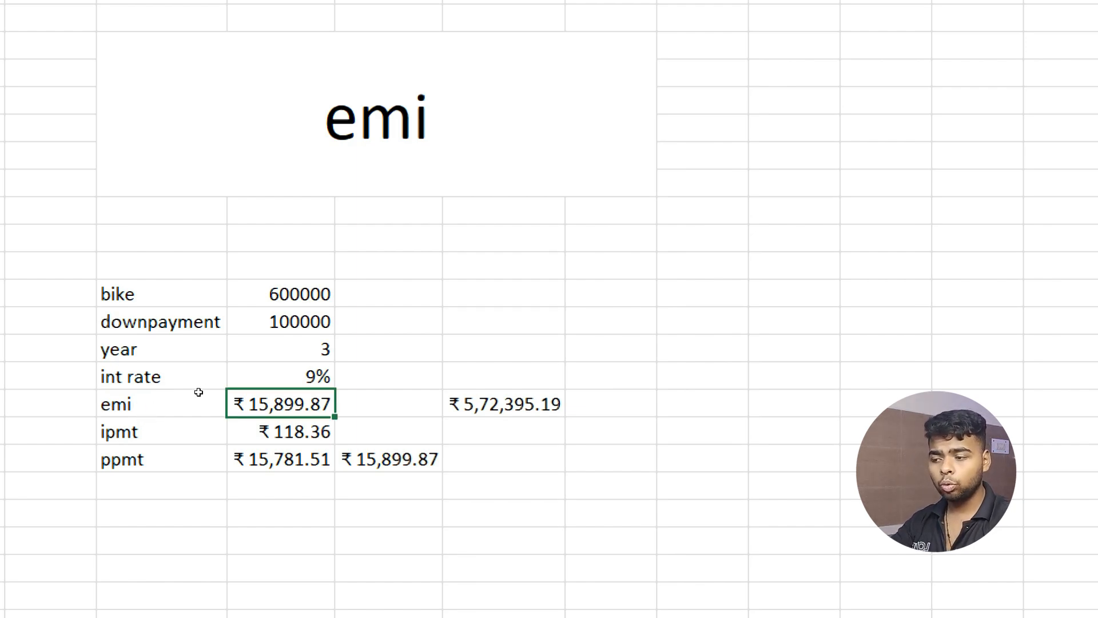
left_click_drag(358, 377, 609, 513)
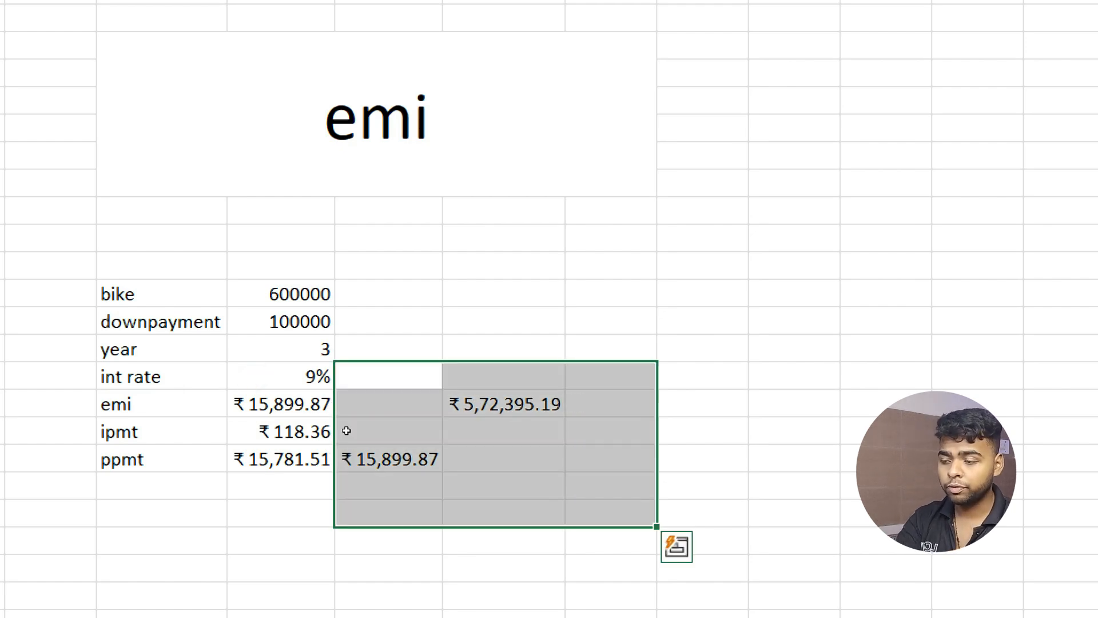
key("Delete")
key("Right")
key("Down")
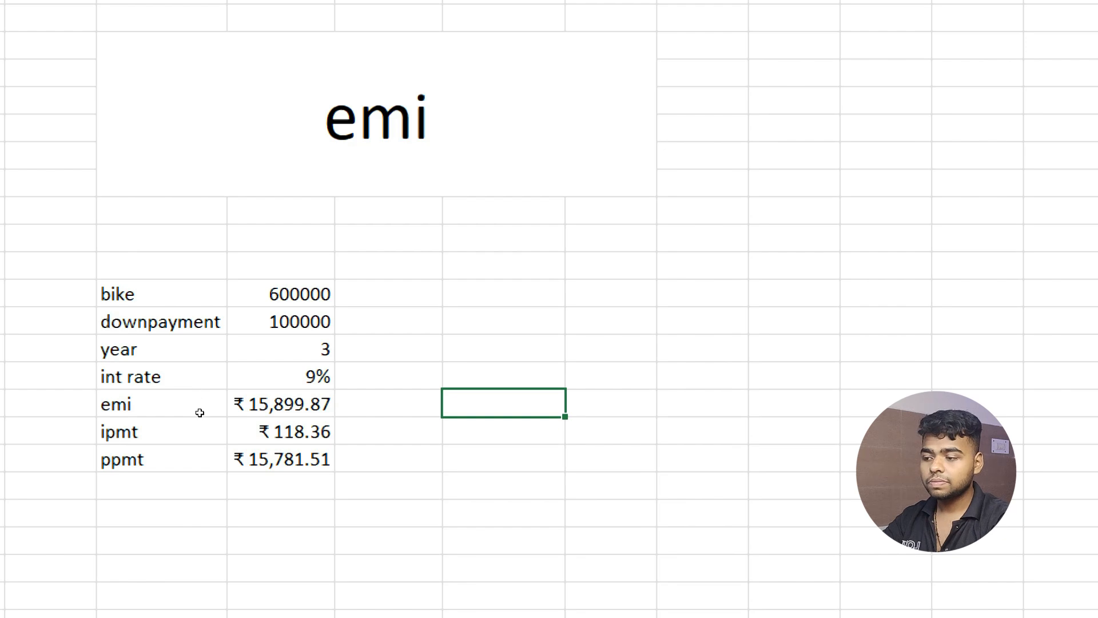
Delete the ipmt and ppmt labels and values.
left_click_drag(265, 423, 162, 484)
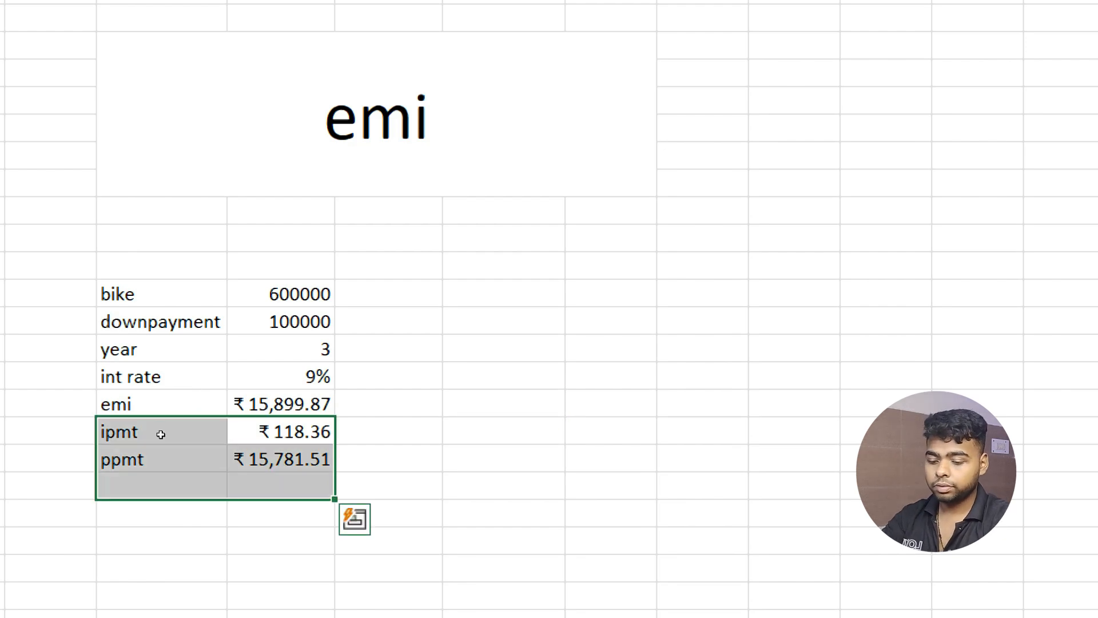
key("Delete")
key("Up")
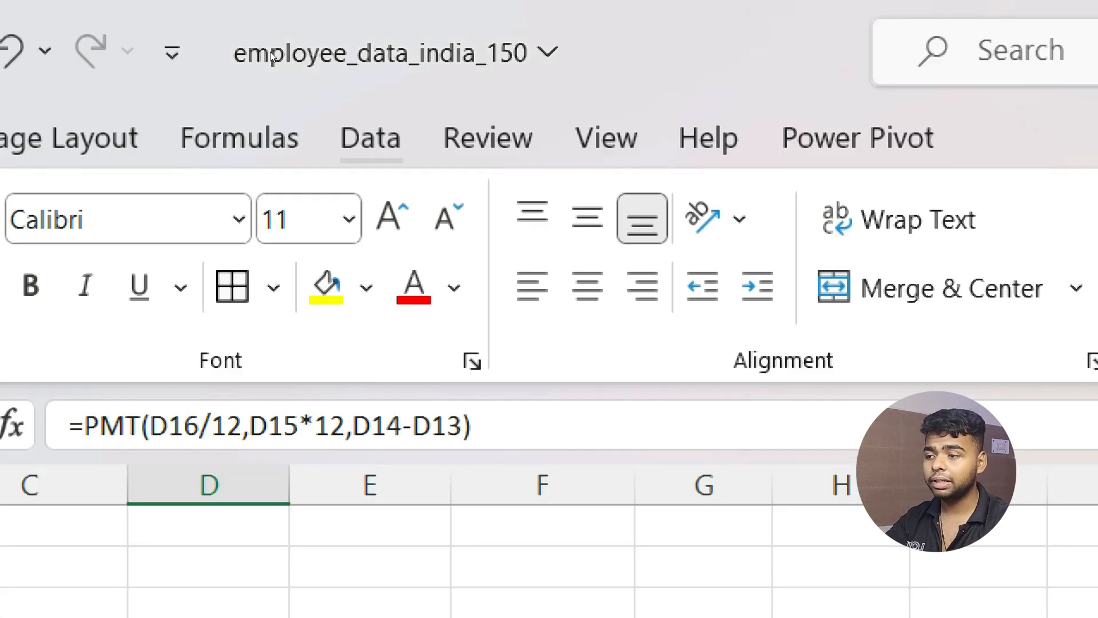
Set up Goal Seek on emi D17 with target 16000, changing downpayment D14.
left_click(371, 139)
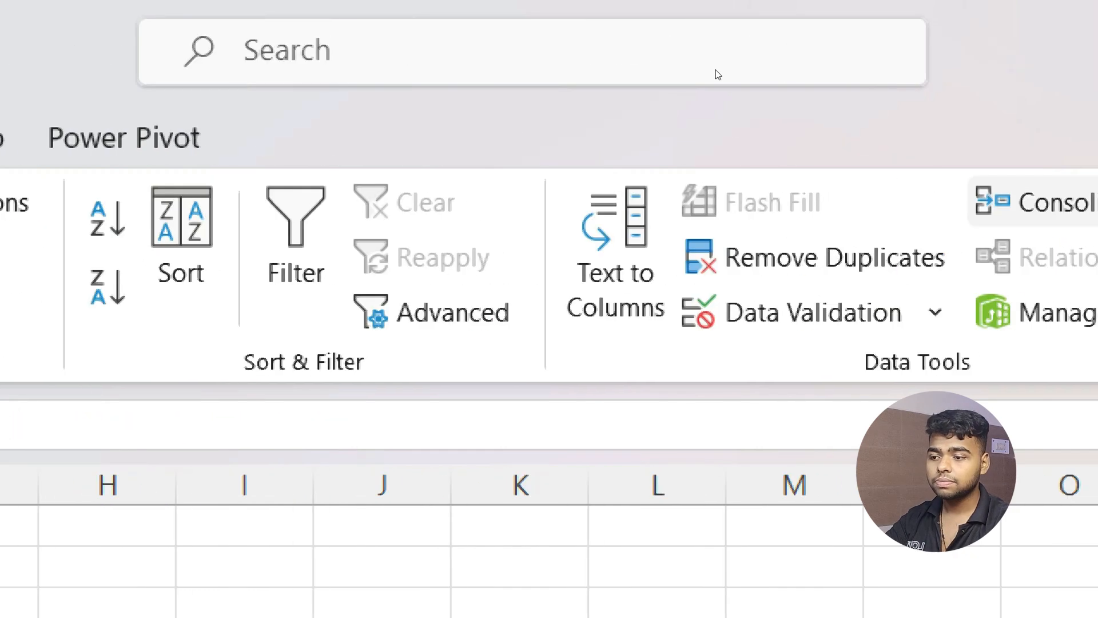
left_click(738, 297)
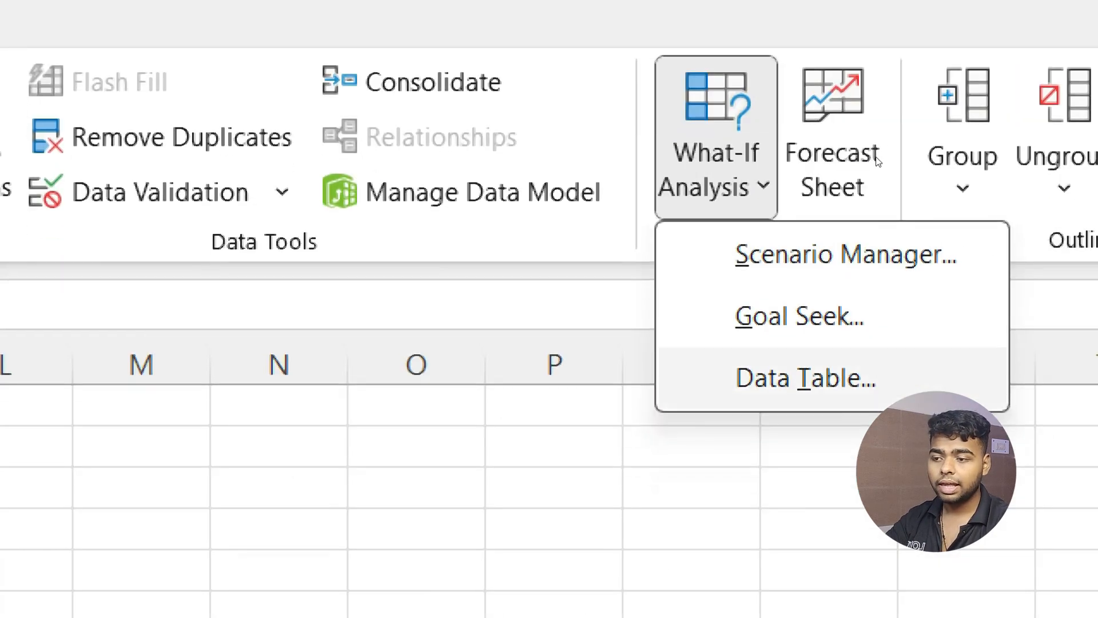
left_click(799, 316)
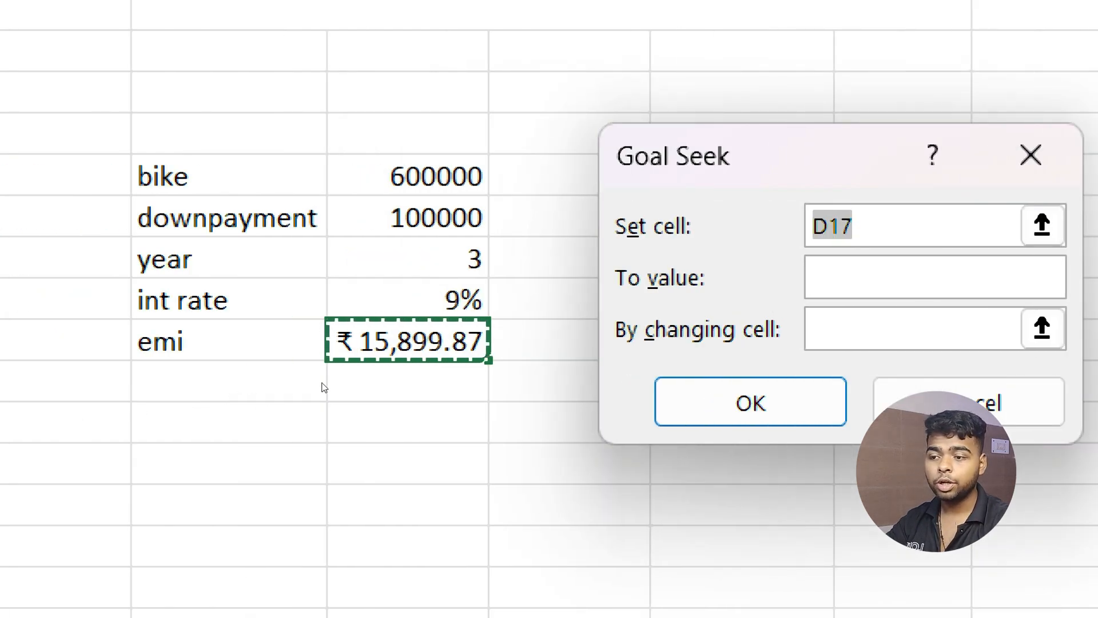
key("Tab")
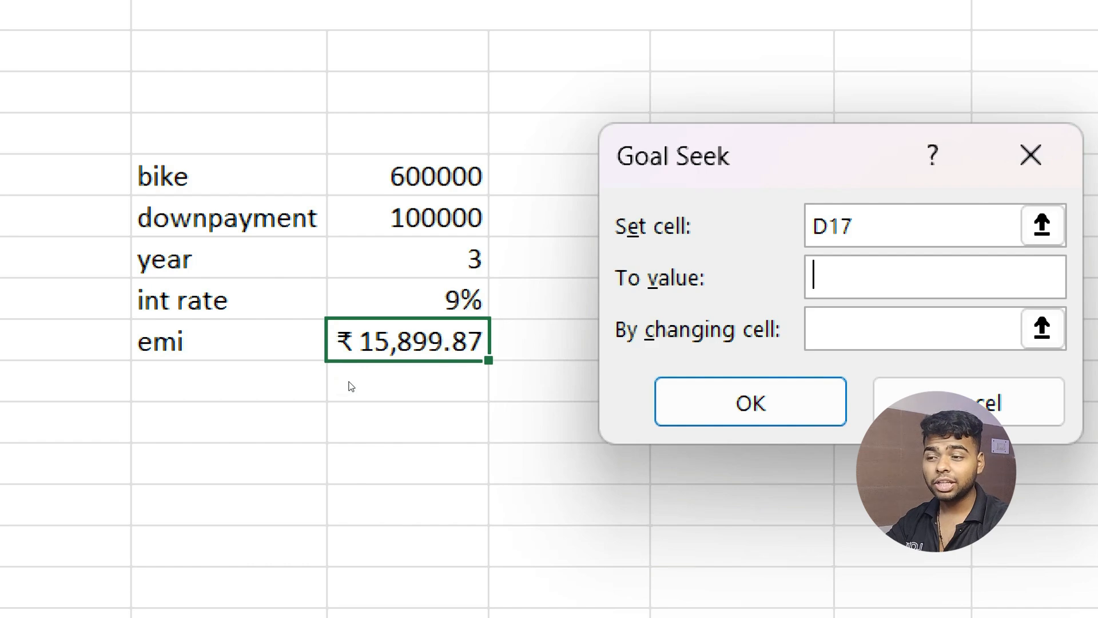
type("160")
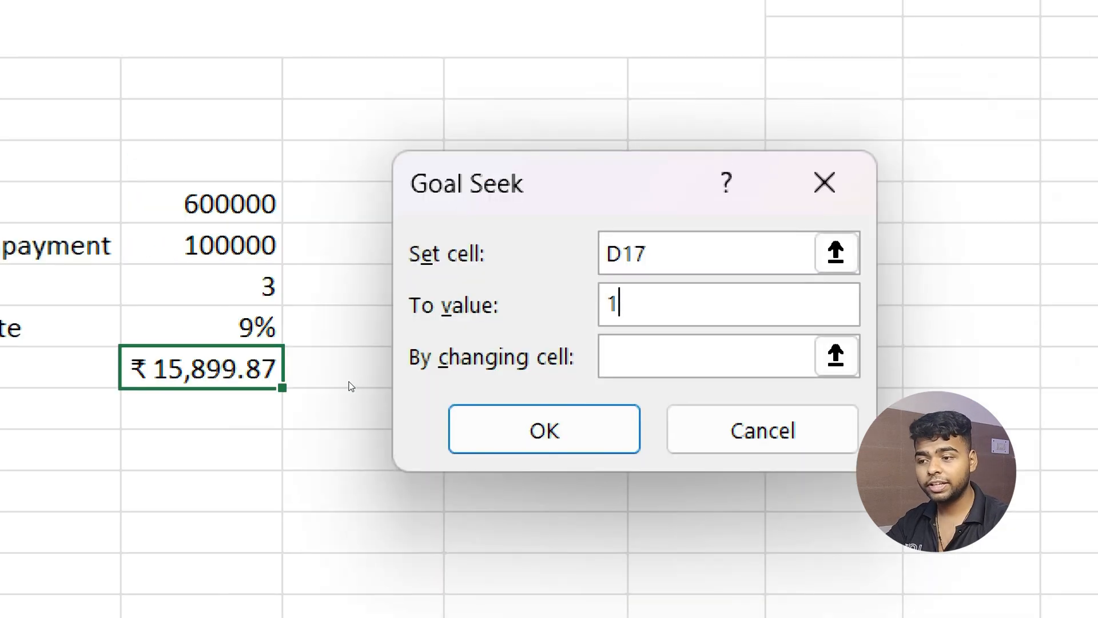
type("00")
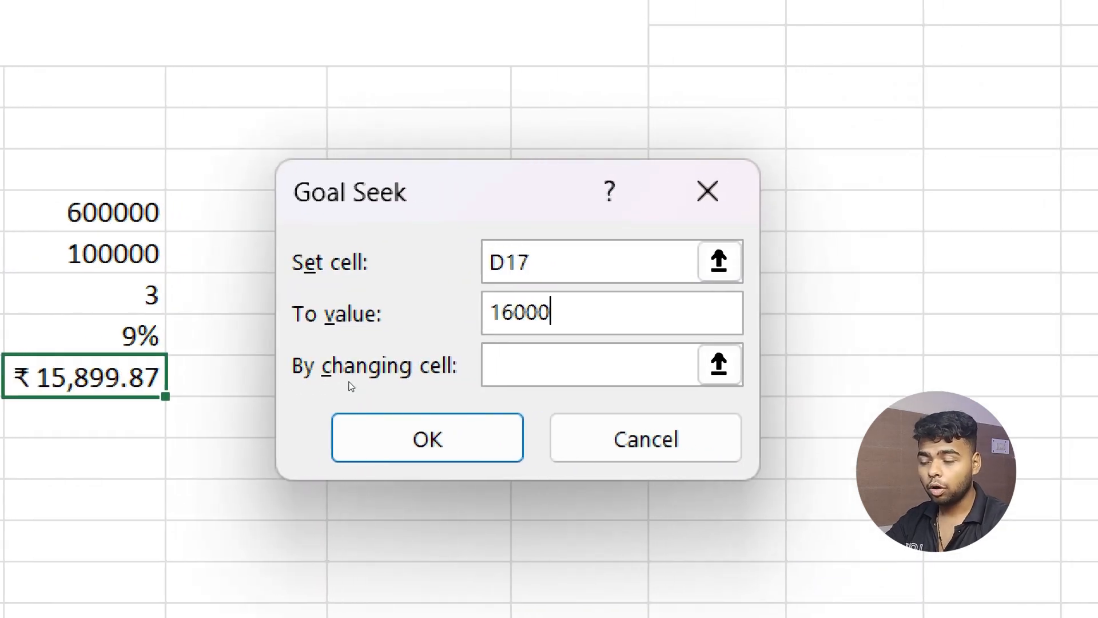
key("Tab")
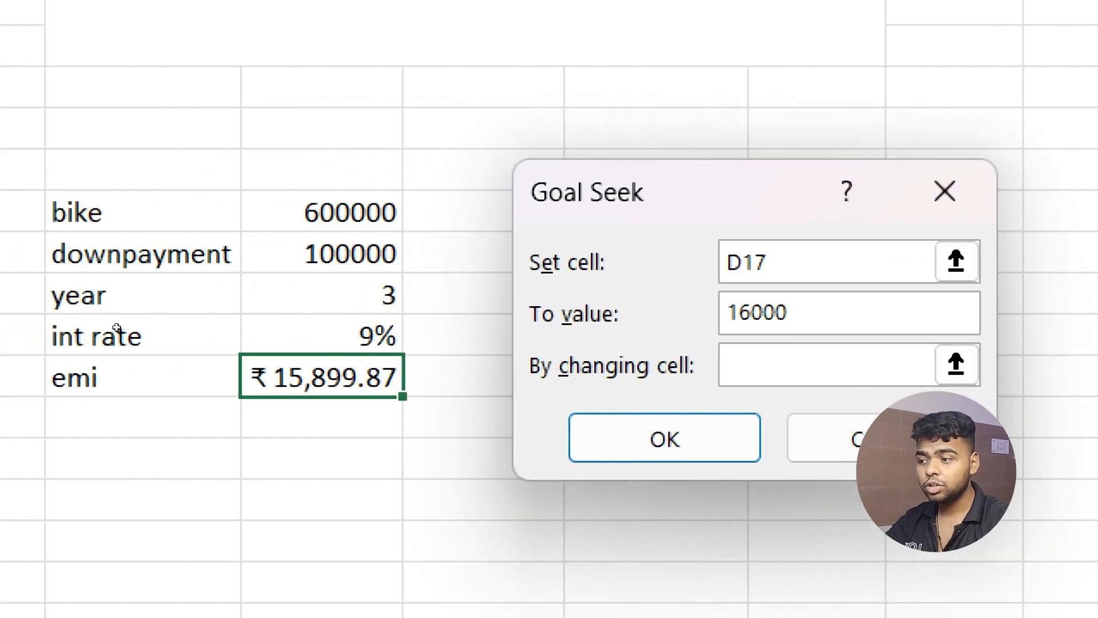
left_click(321, 254)
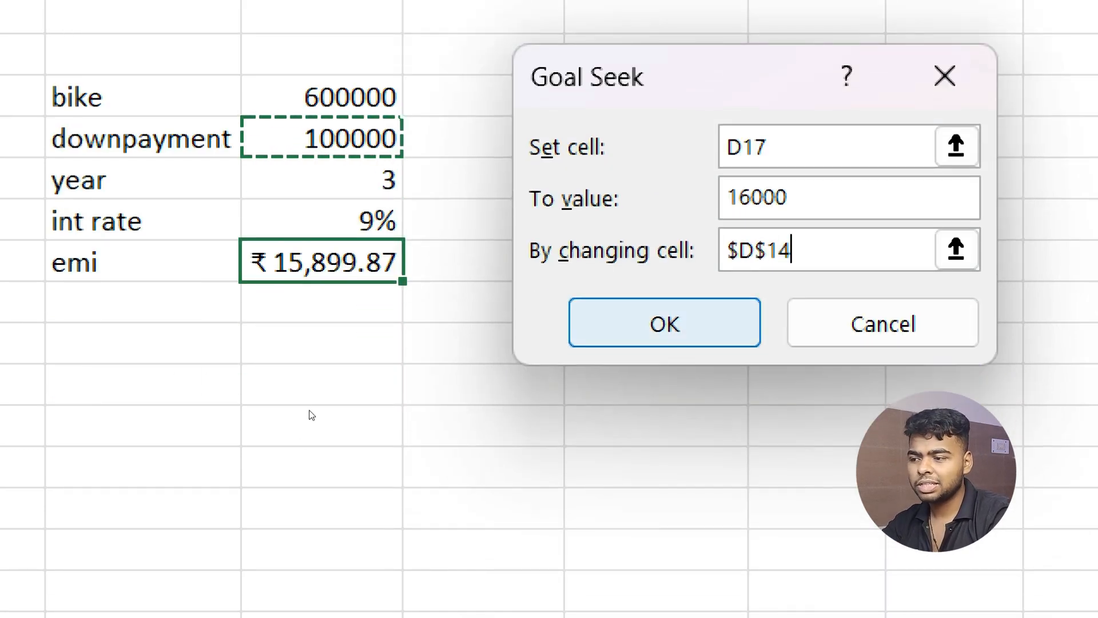
Correct the target to 15000 and solve, changing the downpayment to 128297.92.
left_click(359, 373)
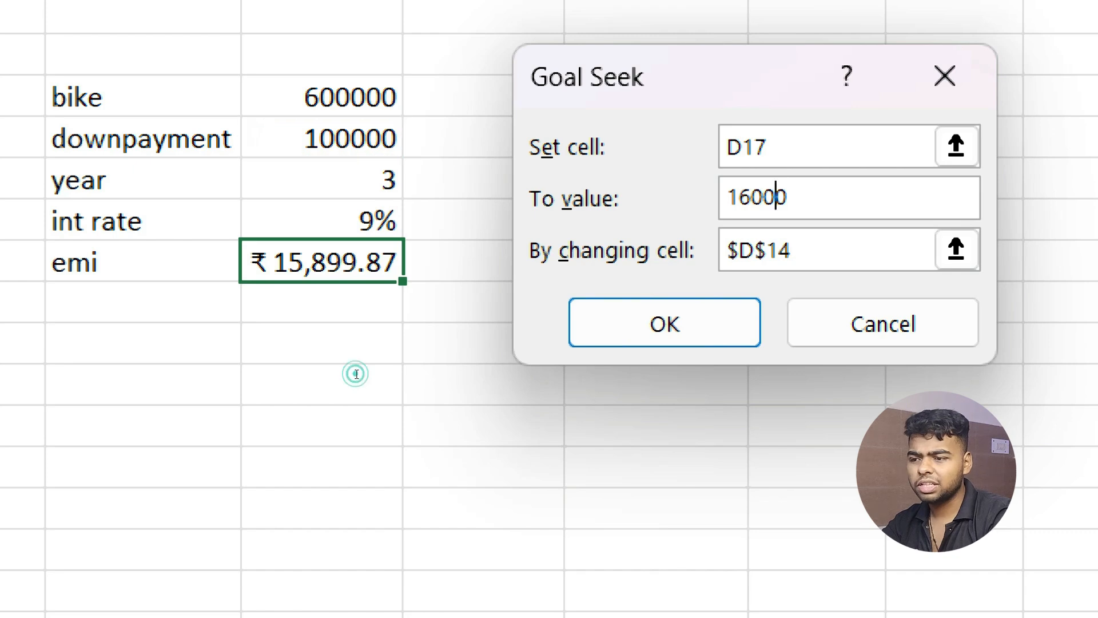
key("BackSpace")
key("BackSpace")
key("BackSpace")
key("BackSpace")
key("BackSpace")
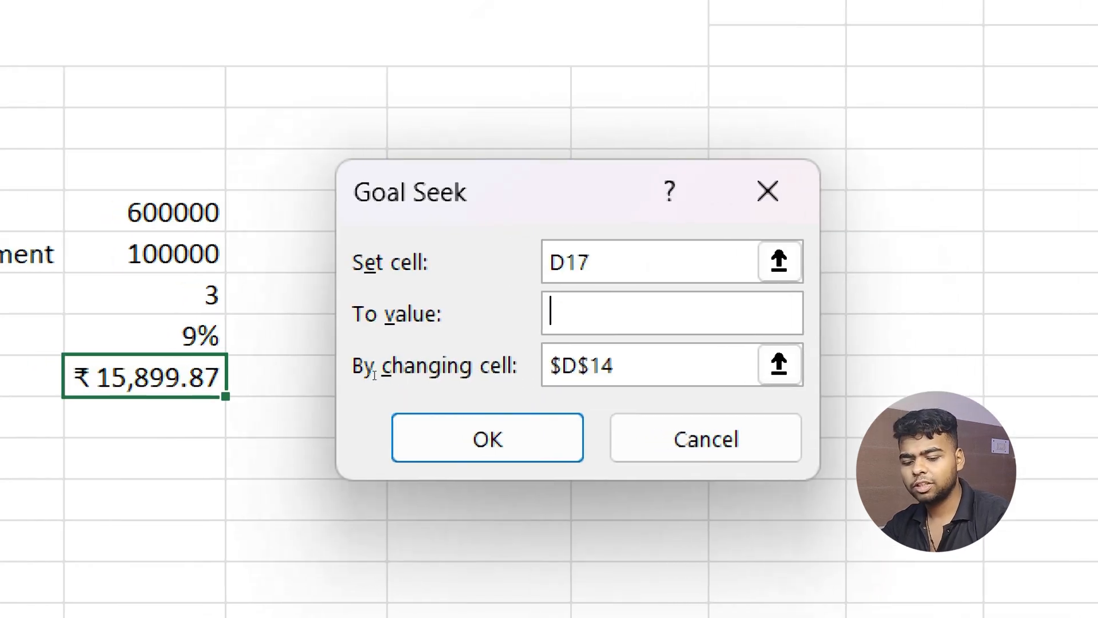
type("15000")
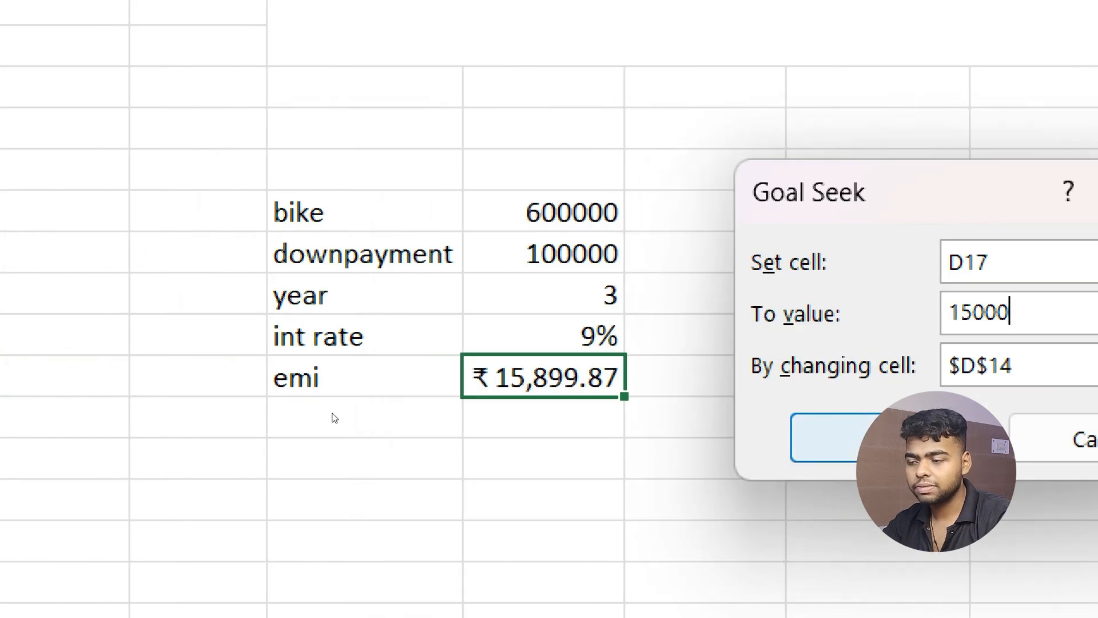
key("Return")
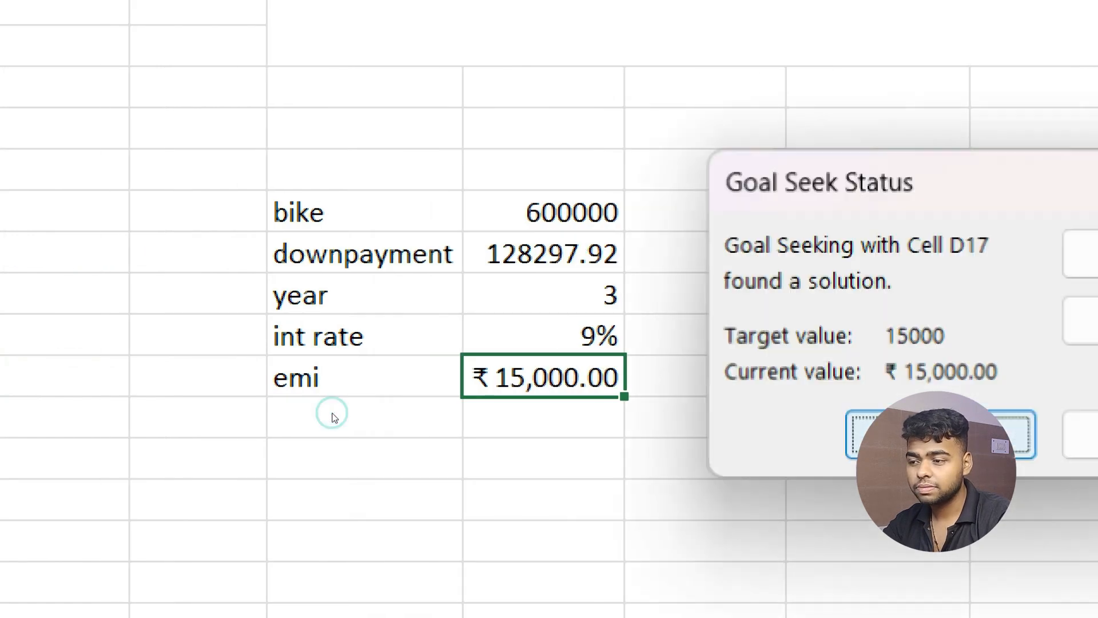
key("Return")
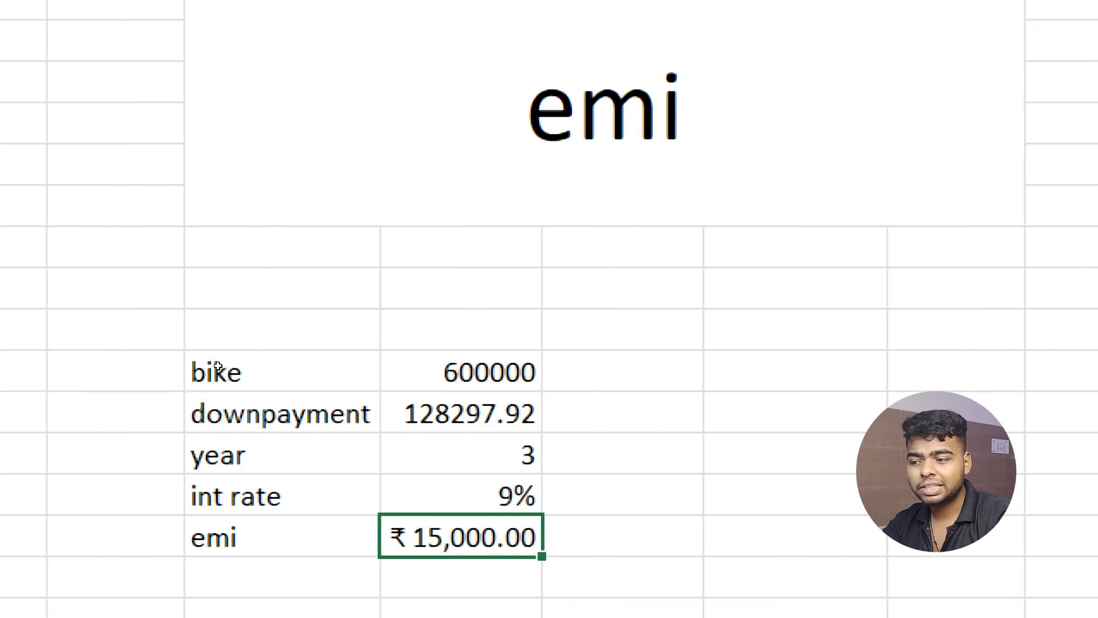
key("Up")
key("Up")
key("Up")
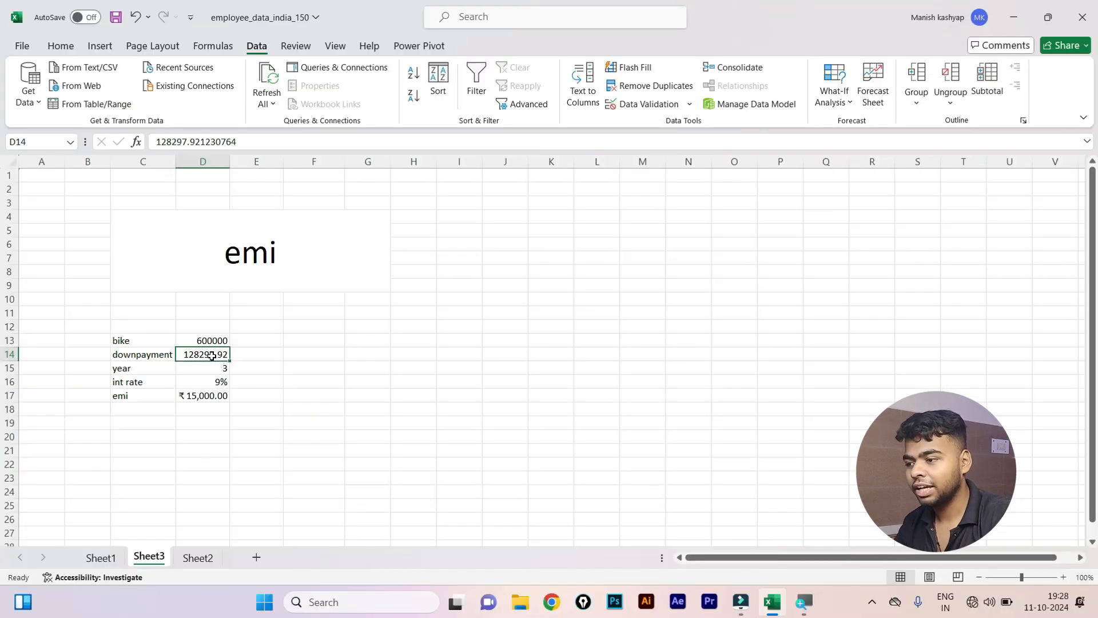
Browse Sheet1's employee data and the Sheet3 EMI calculator.
left_click(144, 424)
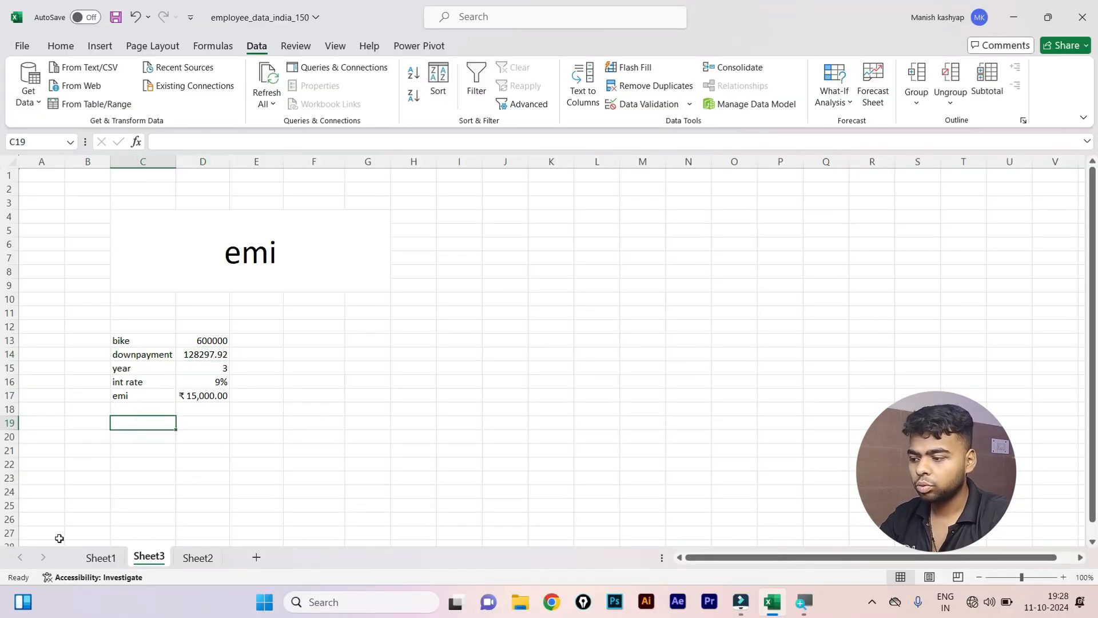
left_click(83, 557)
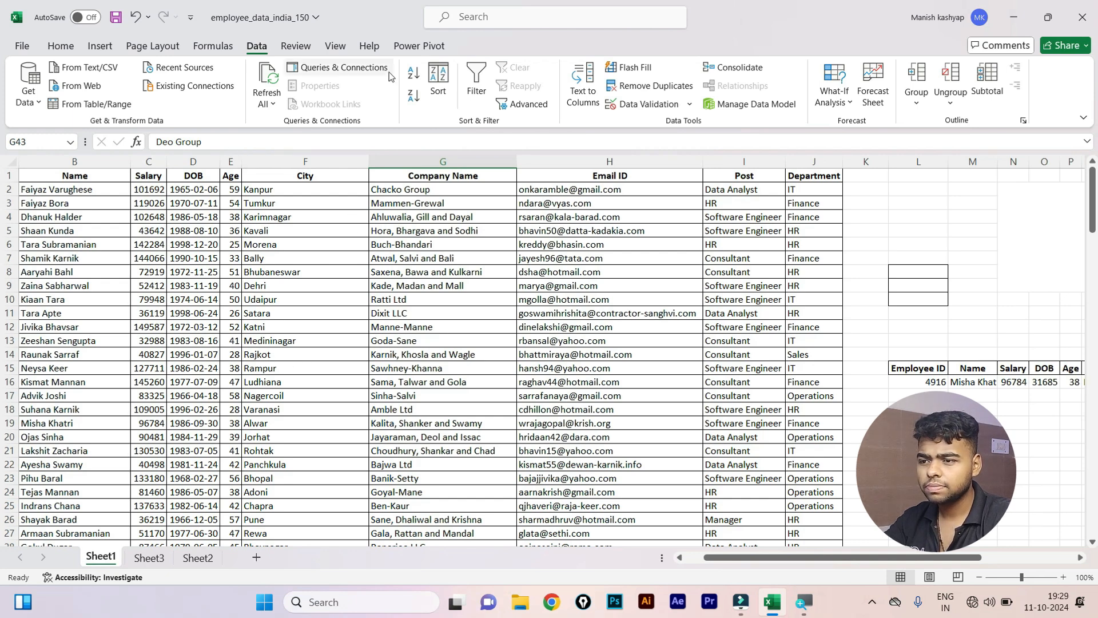
left_click(822, 85)
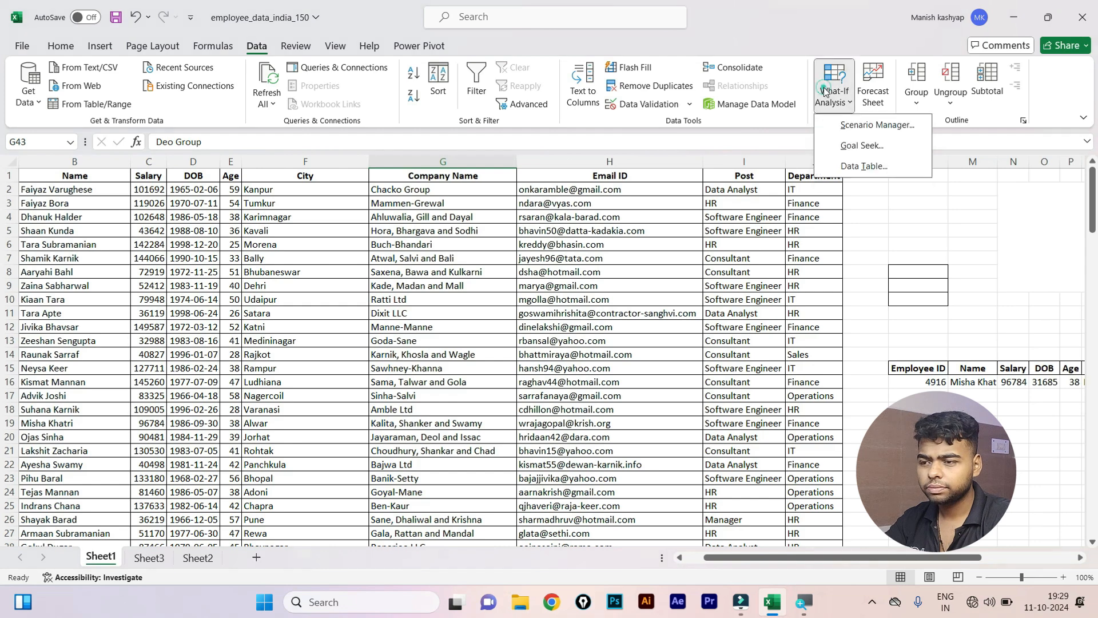
left_click(784, 236)
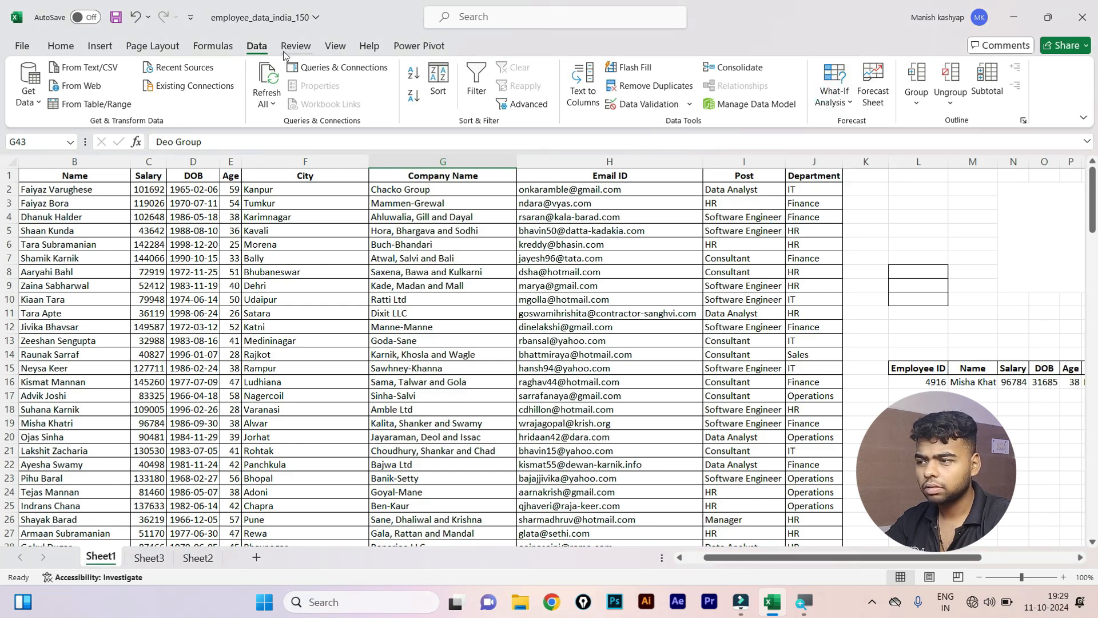
left_click(217, 47)
left_click(566, 161)
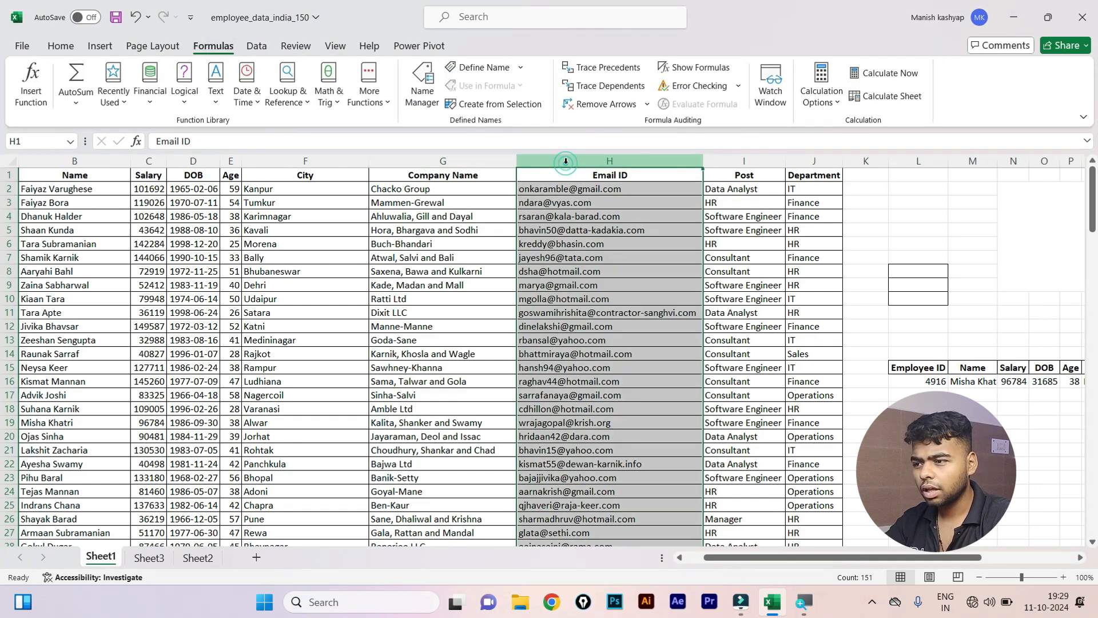
left_click(413, 313)
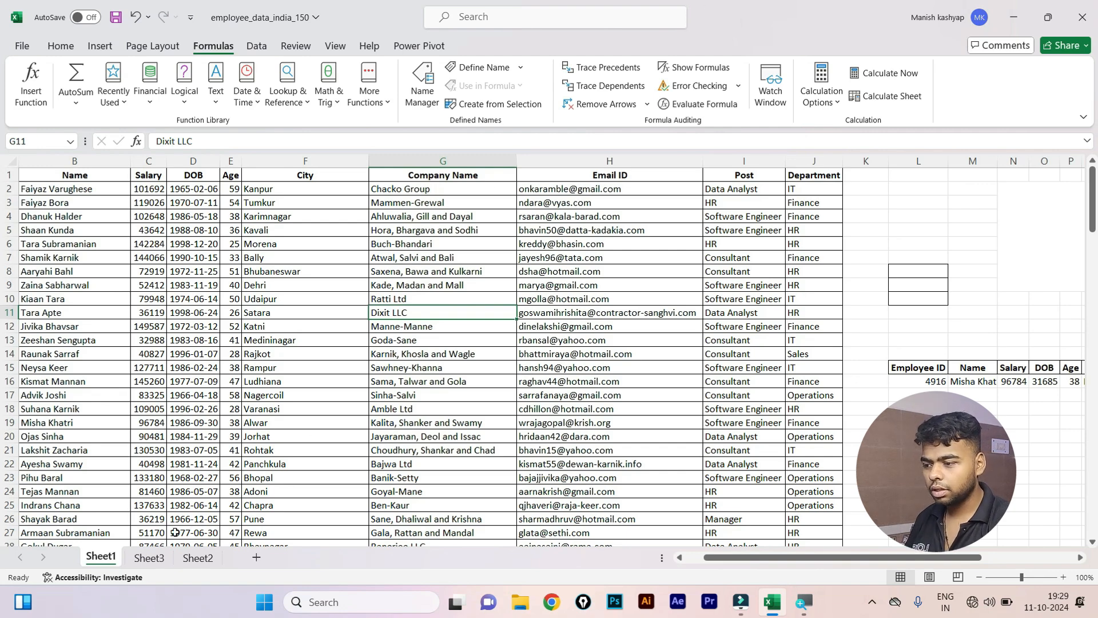
left_click(150, 558)
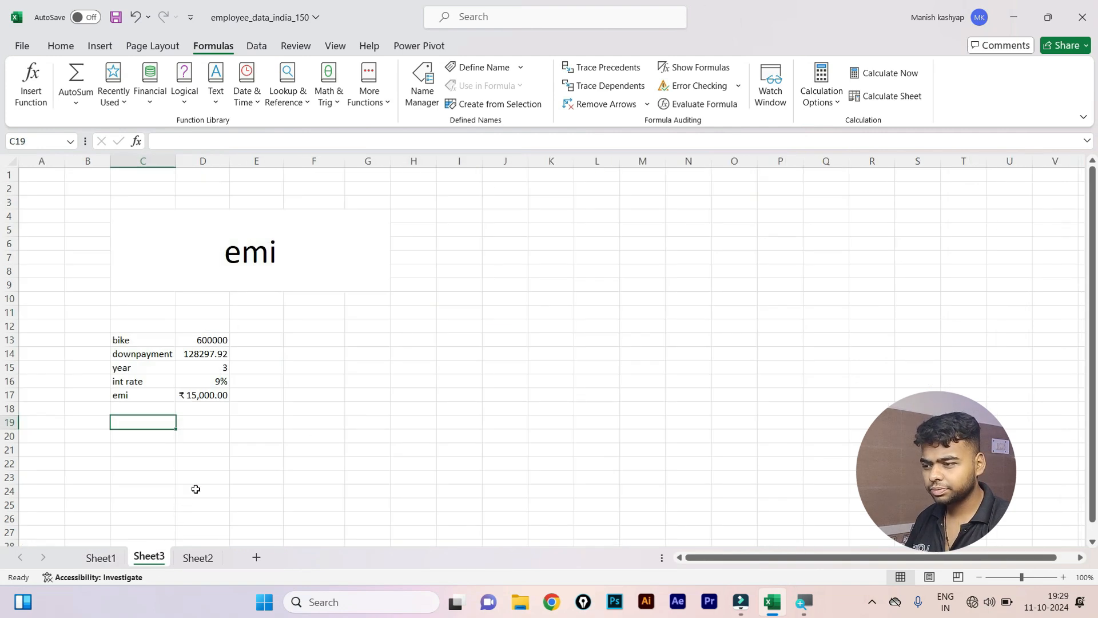
scroll(312, 372, "up", 6, "ctrl")
scroll(439, 409, "down", 2)
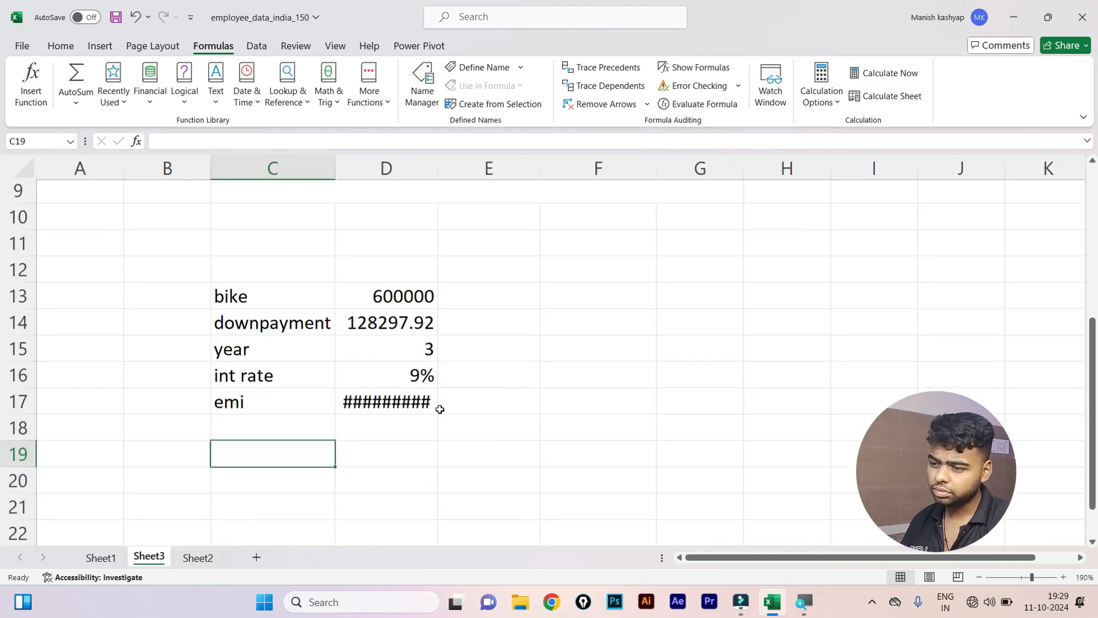
left_click(112, 556)
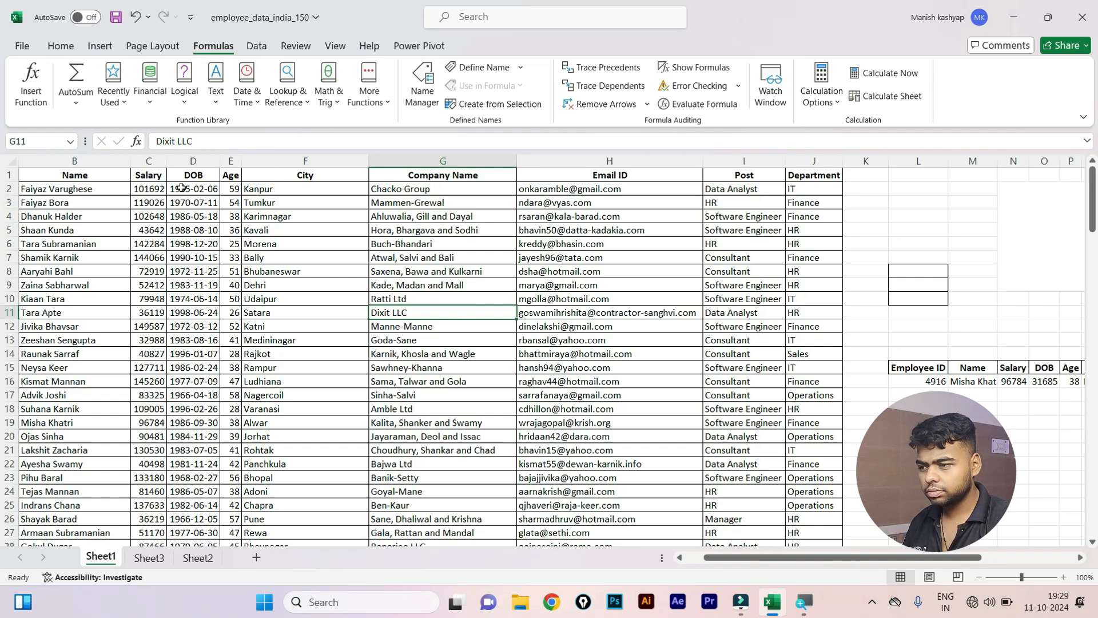
Copy the employee block B1:G17, then cancel a stray entry in K6.
left_click_drag(87, 173, 468, 394)
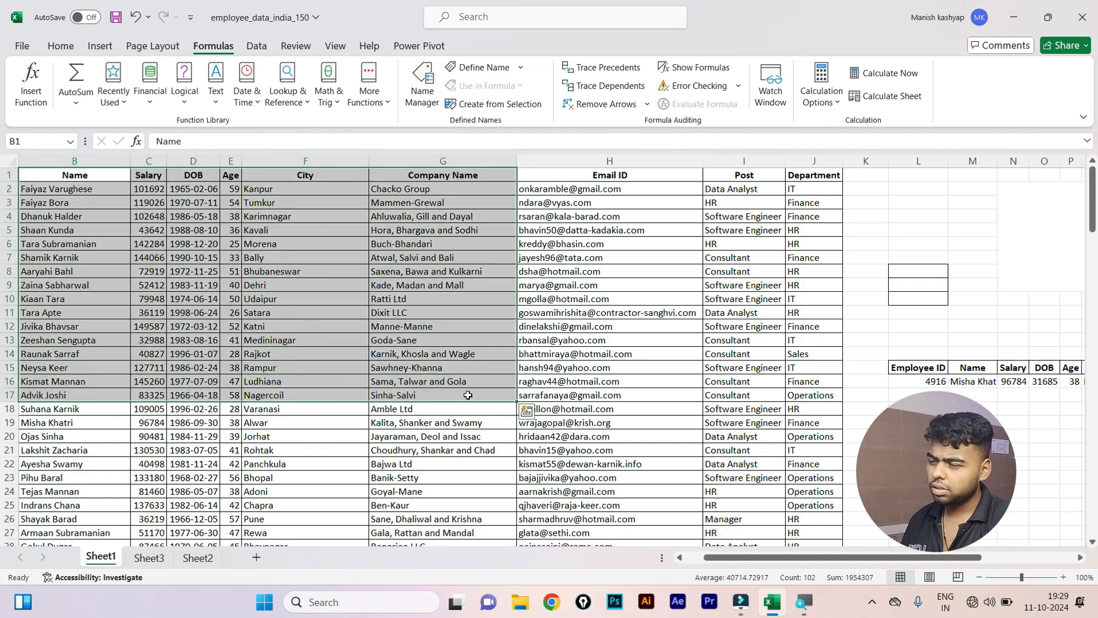
key("ctrl+c")
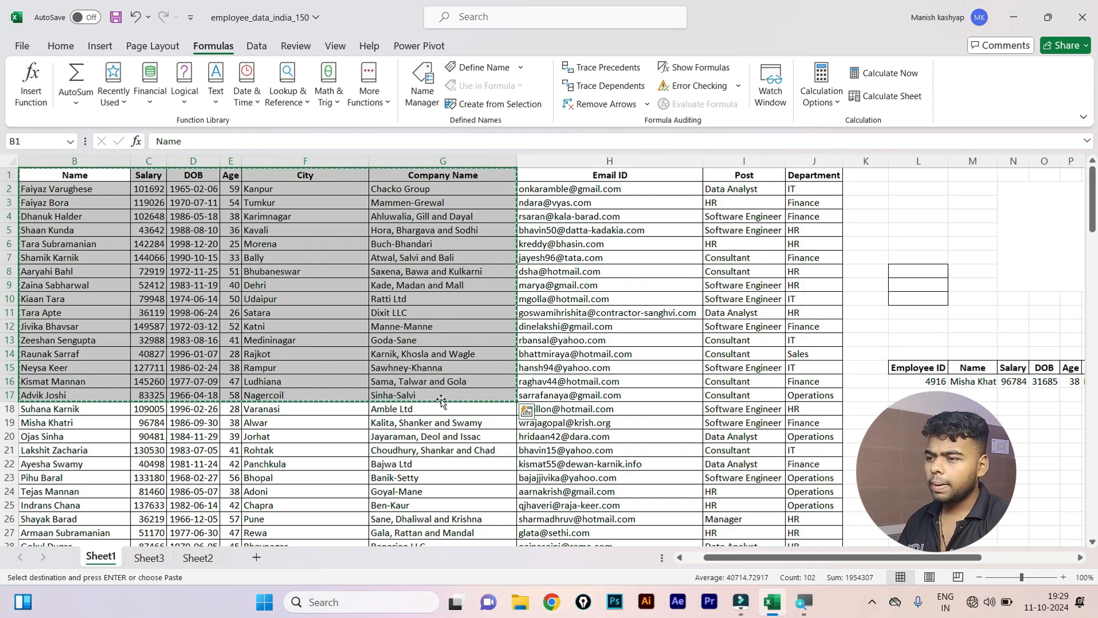
left_click(873, 244)
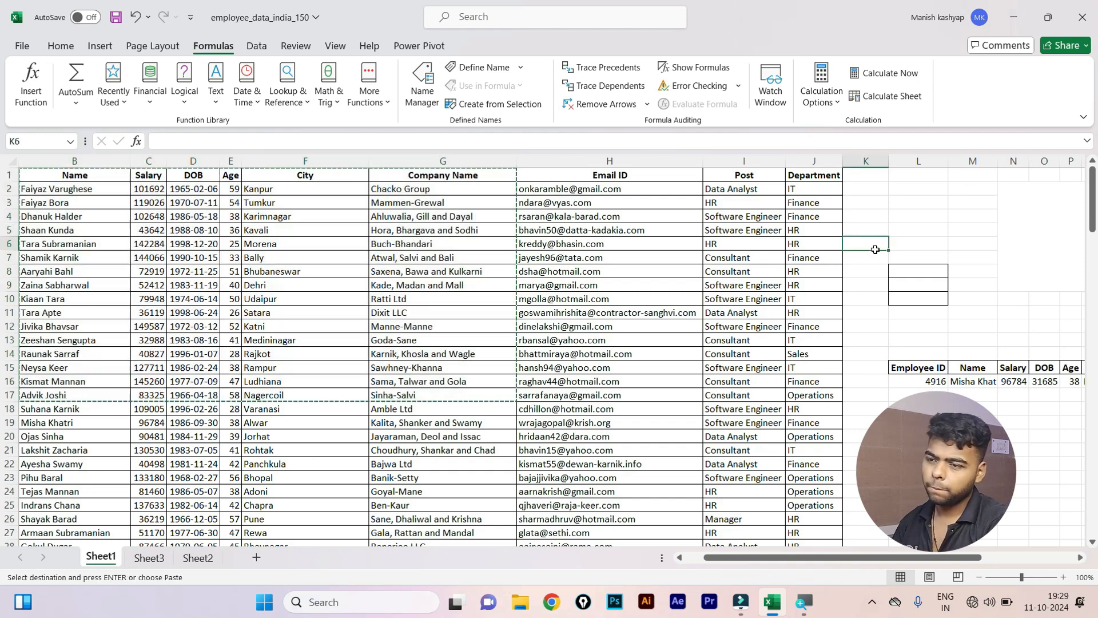
type("g")
key("Escape")
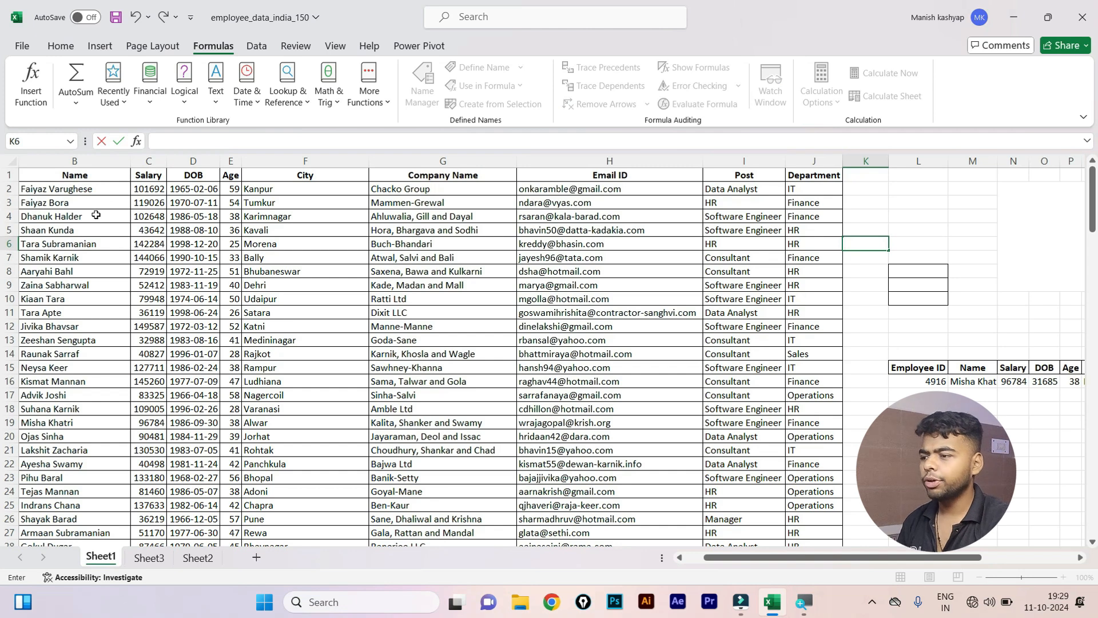
Select the header row plus the first ten employees on Sheet1 and copy them.
left_click_drag(159, 189, 168, 371)
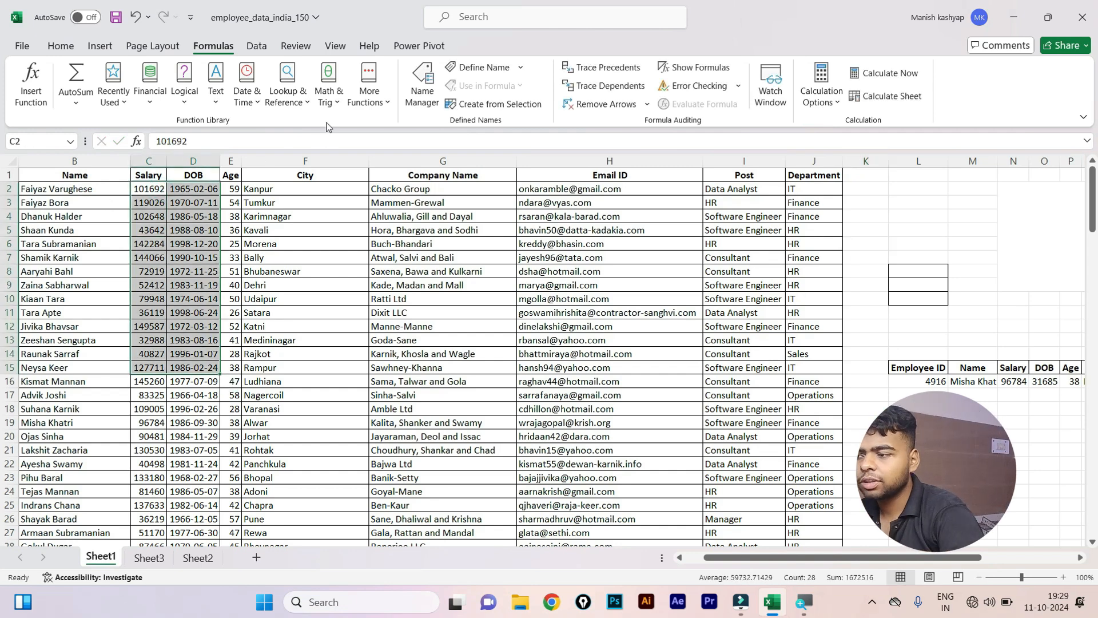
left_click_drag(154, 187, 150, 345)
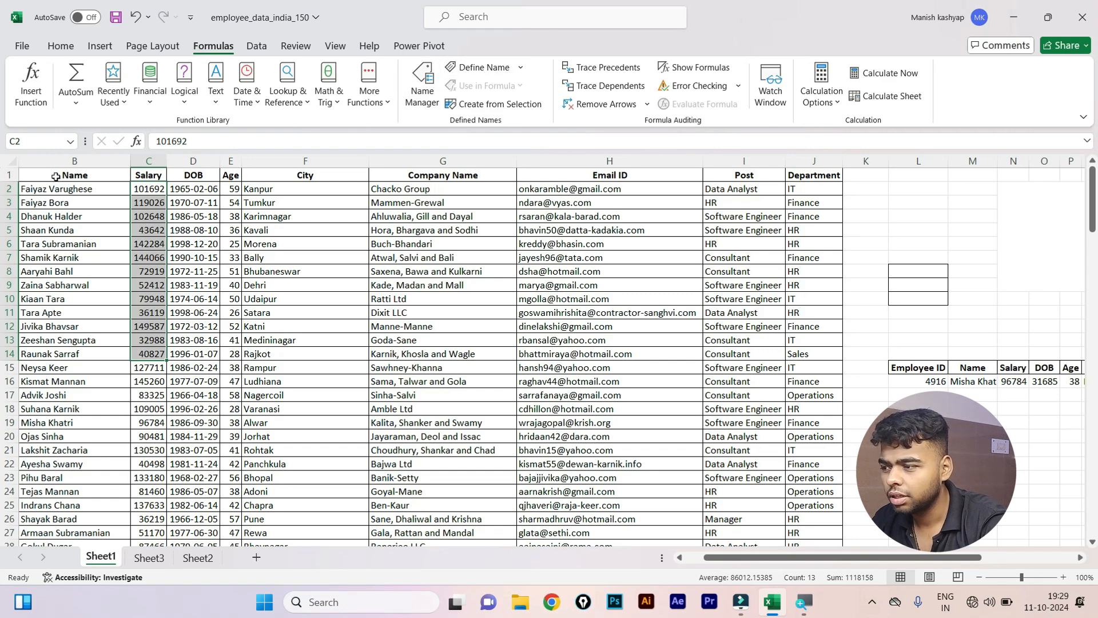
left_click_drag(57, 175, 816, 318)
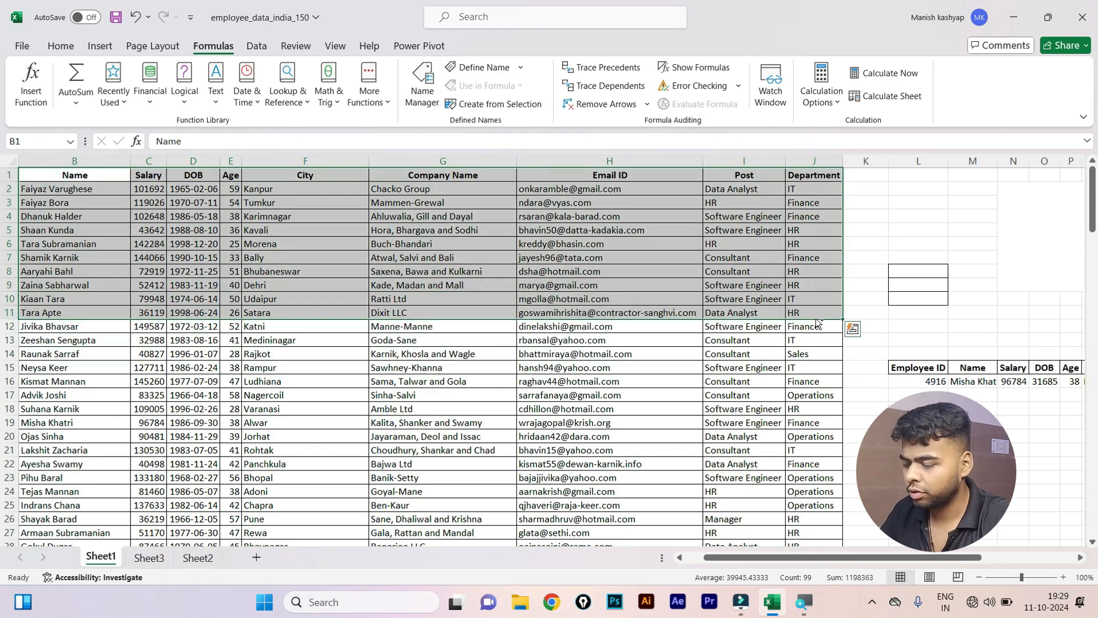
key("ctrl+c")
Add a new worksheet and paste the copied employee rows at A11.
left_click(197, 557)
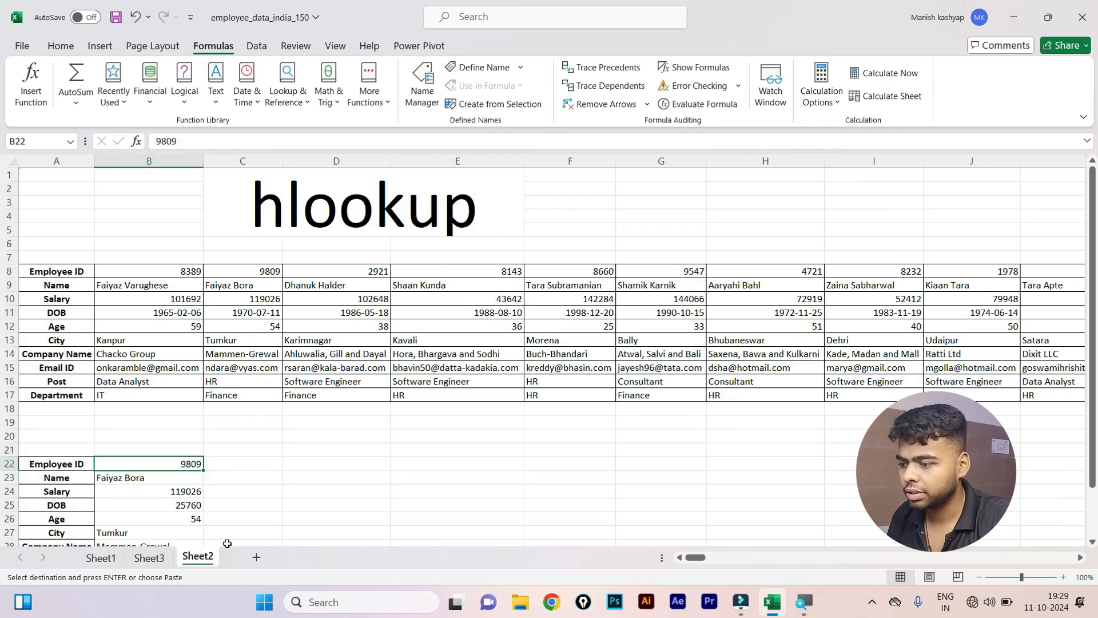
left_click(256, 556)
left_click(38, 311)
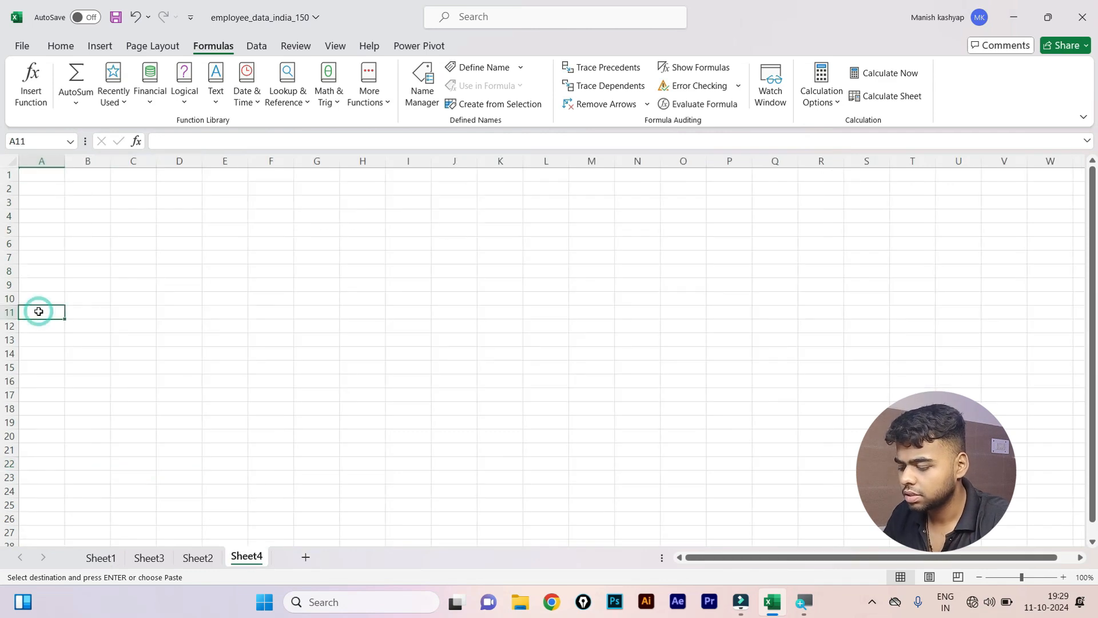
key("ctrl+v")
Check the pasted table and select the Salary values B12:B21.
left_click(97, 352)
left_click(125, 327)
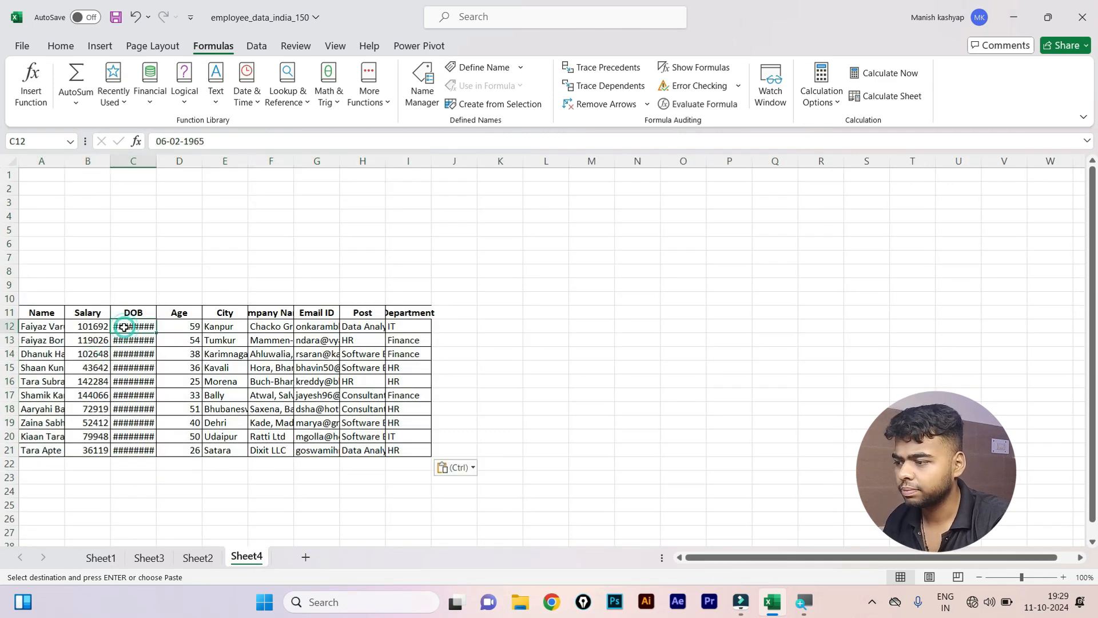
left_click(46, 310)
left_click_drag(45, 310, 403, 314)
left_click(81, 313)
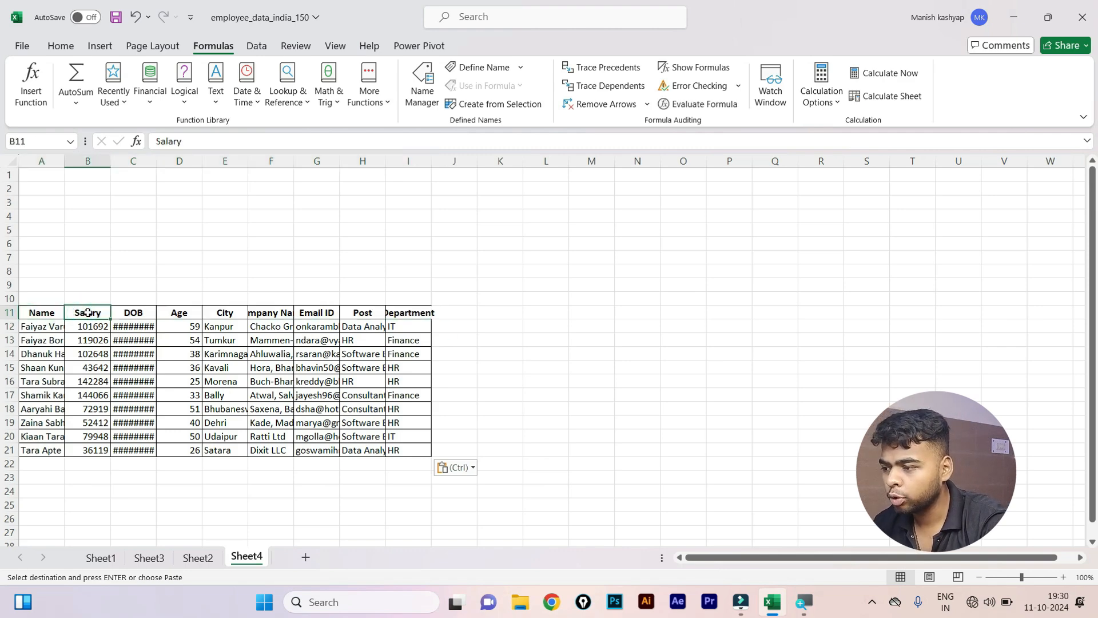
left_click(88, 313)
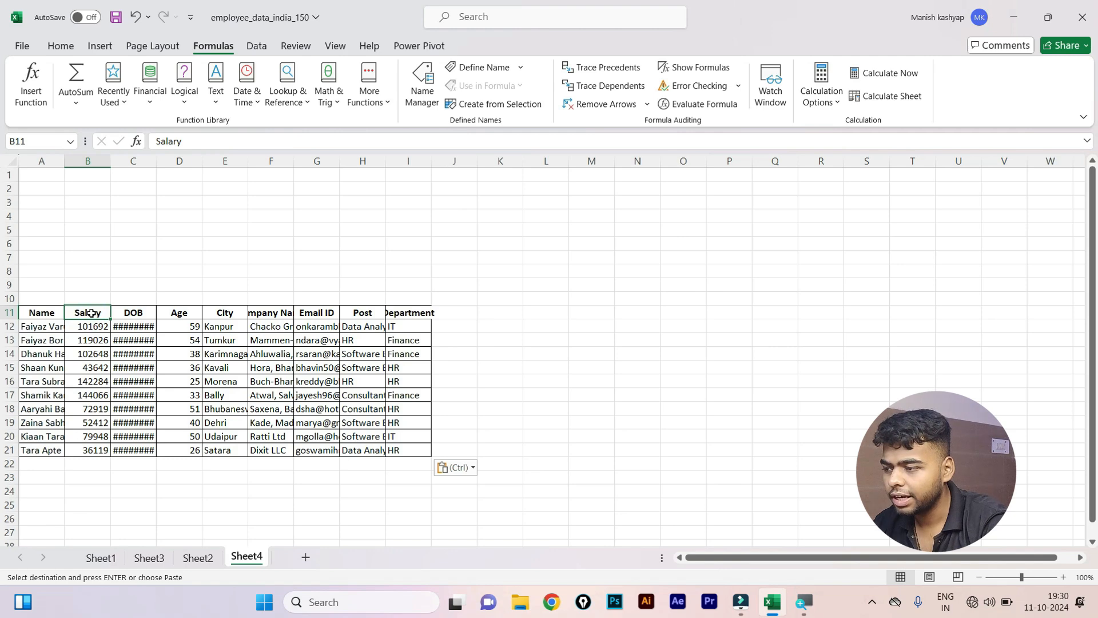
left_click_drag(94, 327, 104, 452)
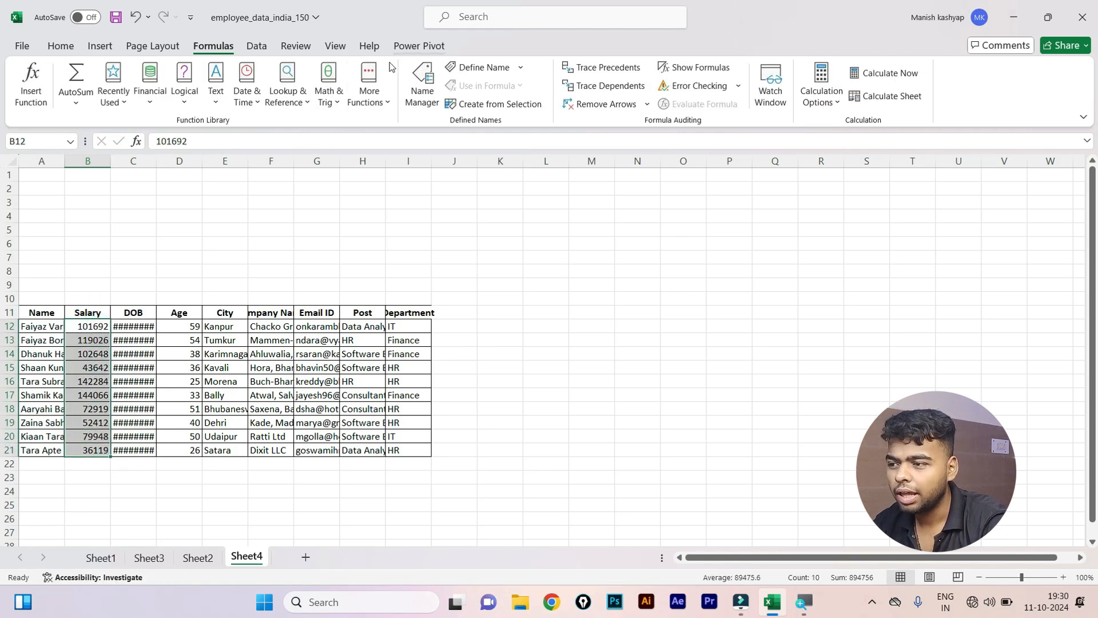
Define the name Salary for Sheet4!$B$12:$B$21 via Formulas > Define Name.
left_click(474, 69)
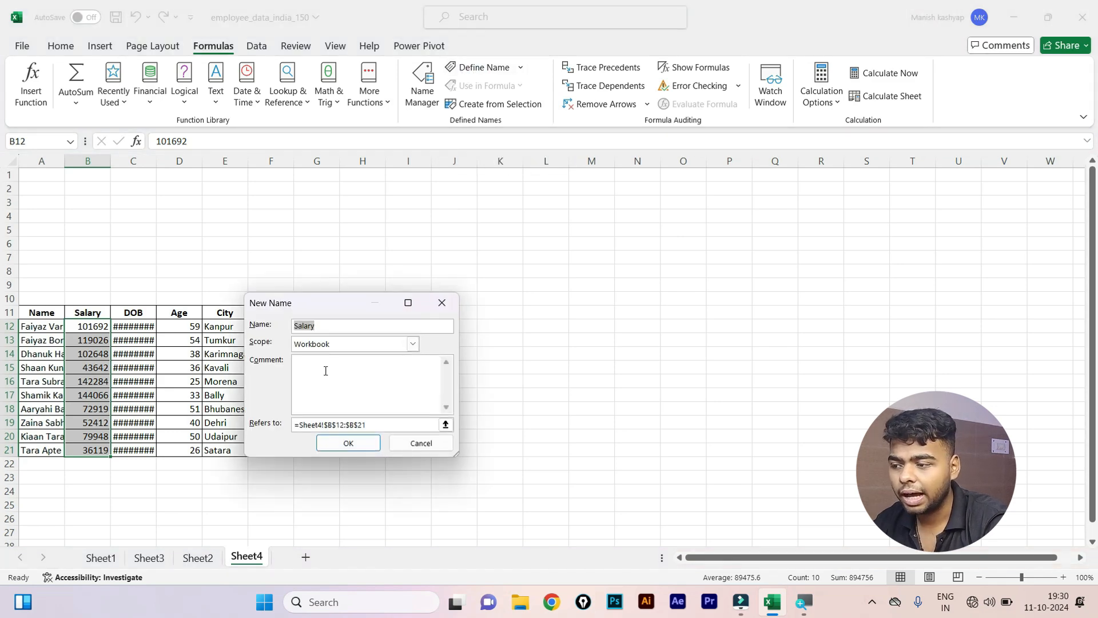
left_click(348, 444)
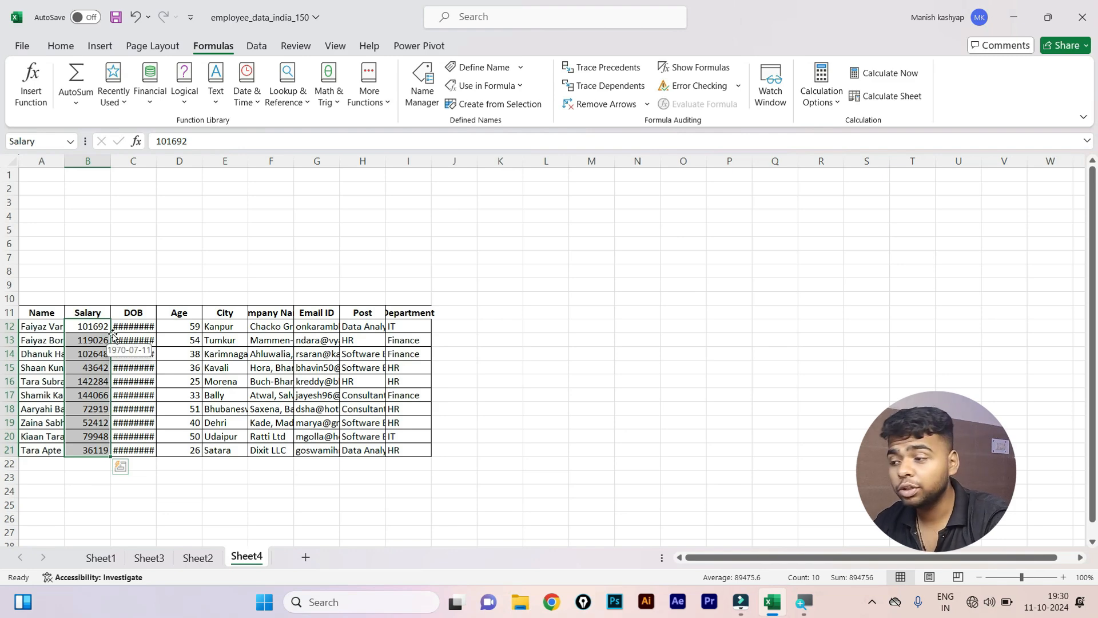
Enter =SUM(Salary) in M10 to total the named Salary range (894756).
left_click(579, 294)
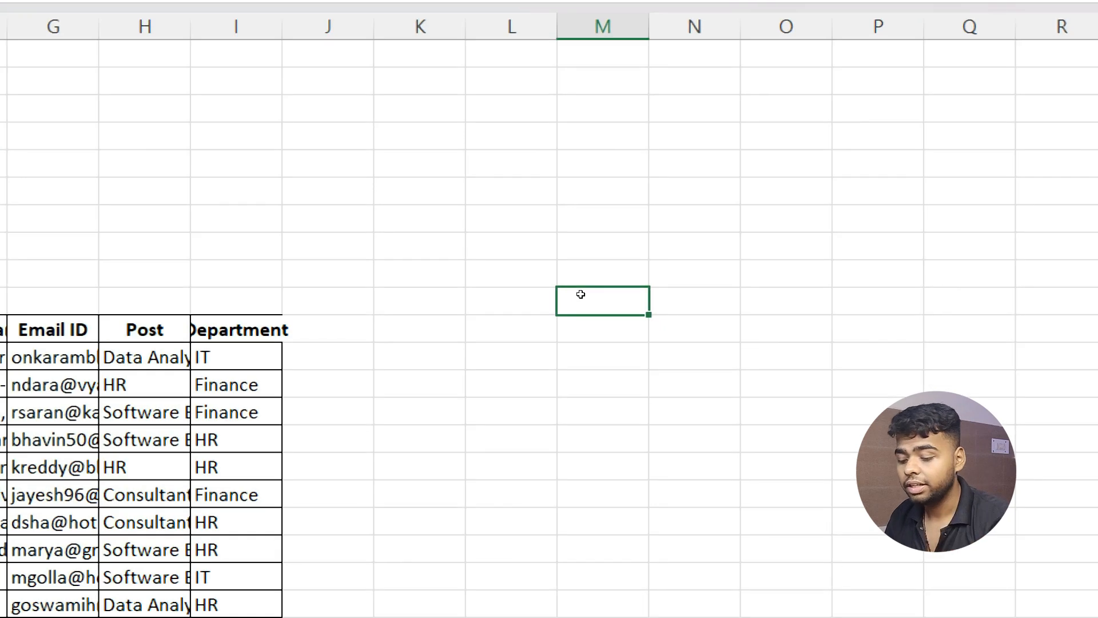
type("=sum")
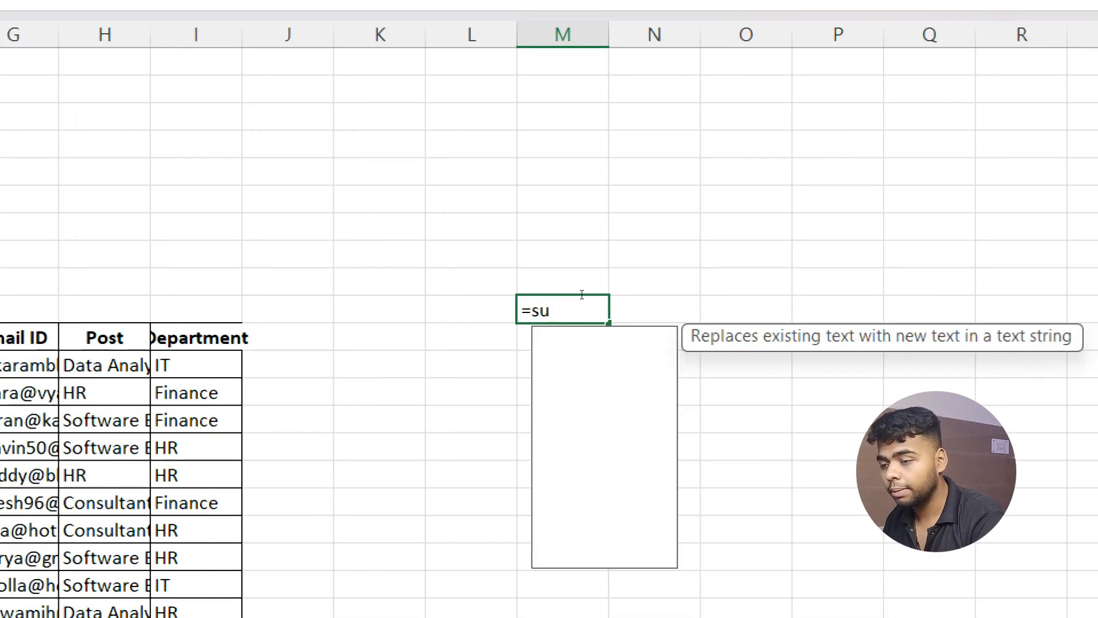
key("Tab")
type("sal")
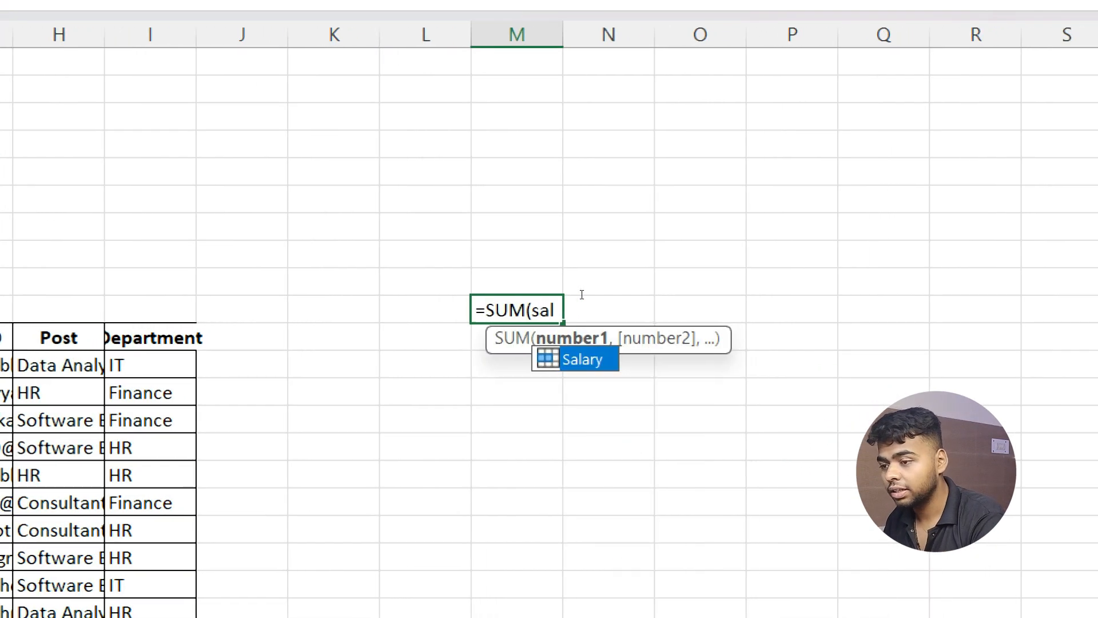
key("Tab")
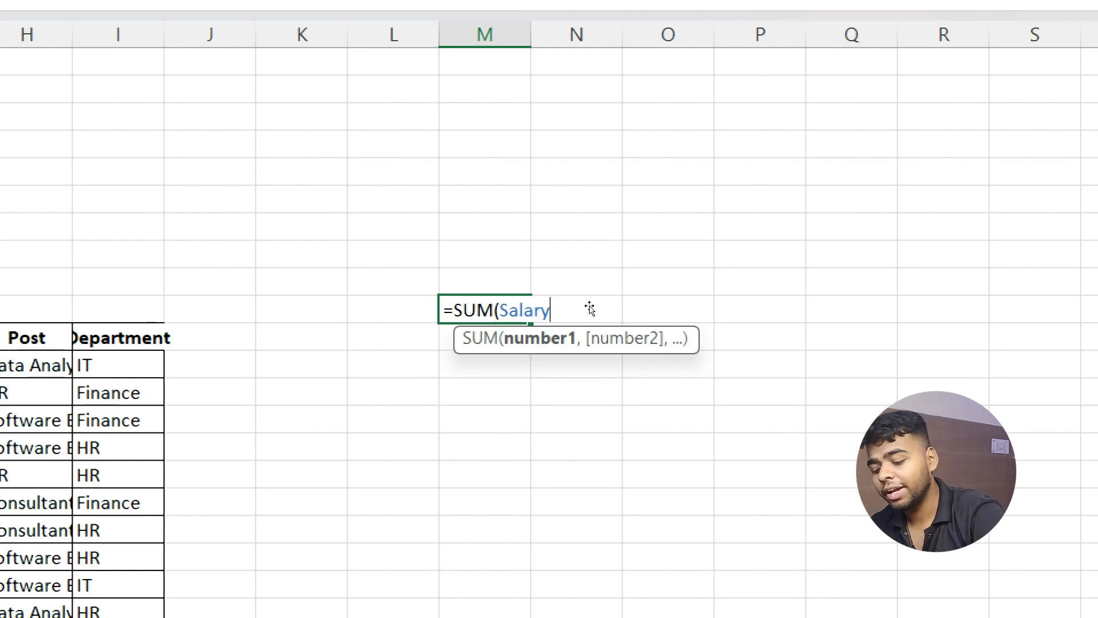
type(")")
key("Return")
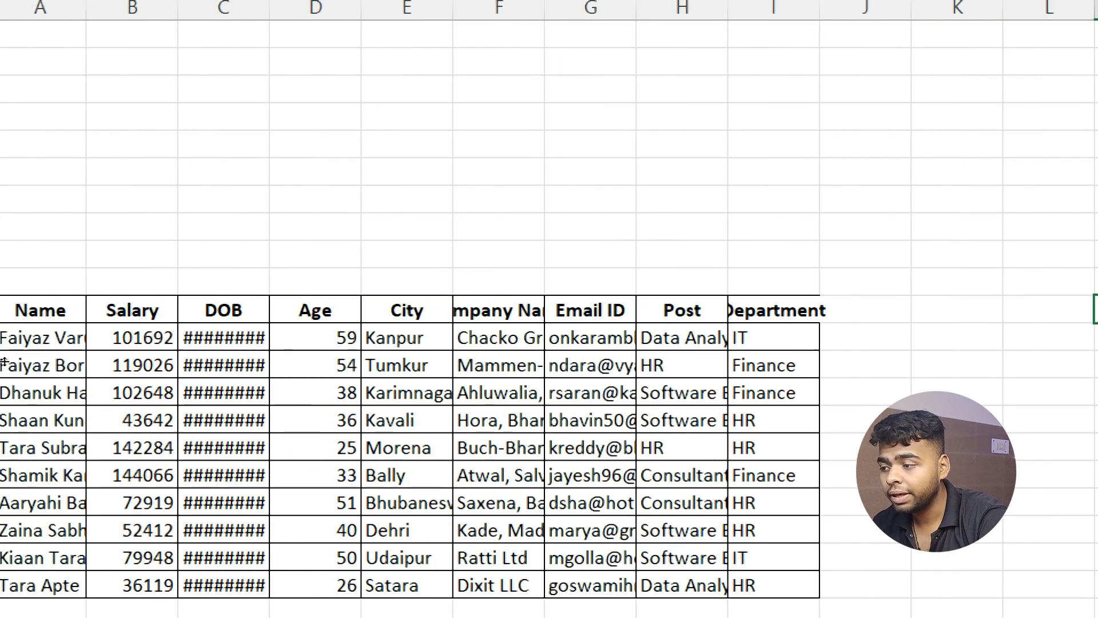
Add =SUM(Salary) in B22 below the salaries and compare it with the M10 total.
left_click_drag(176, 337, 176, 611)
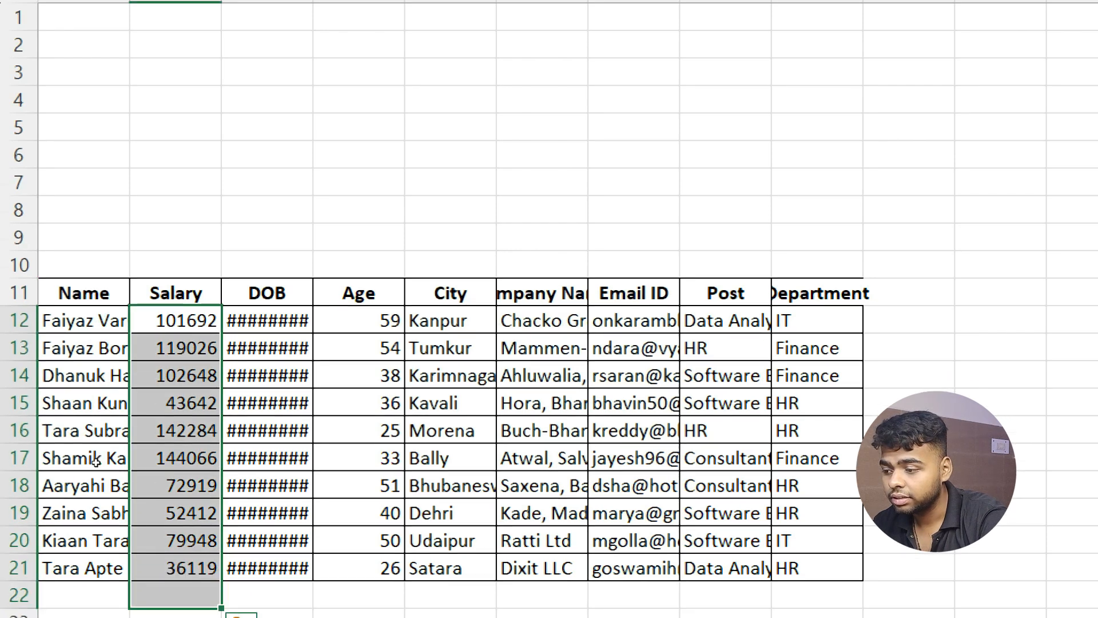
left_click(176, 611)
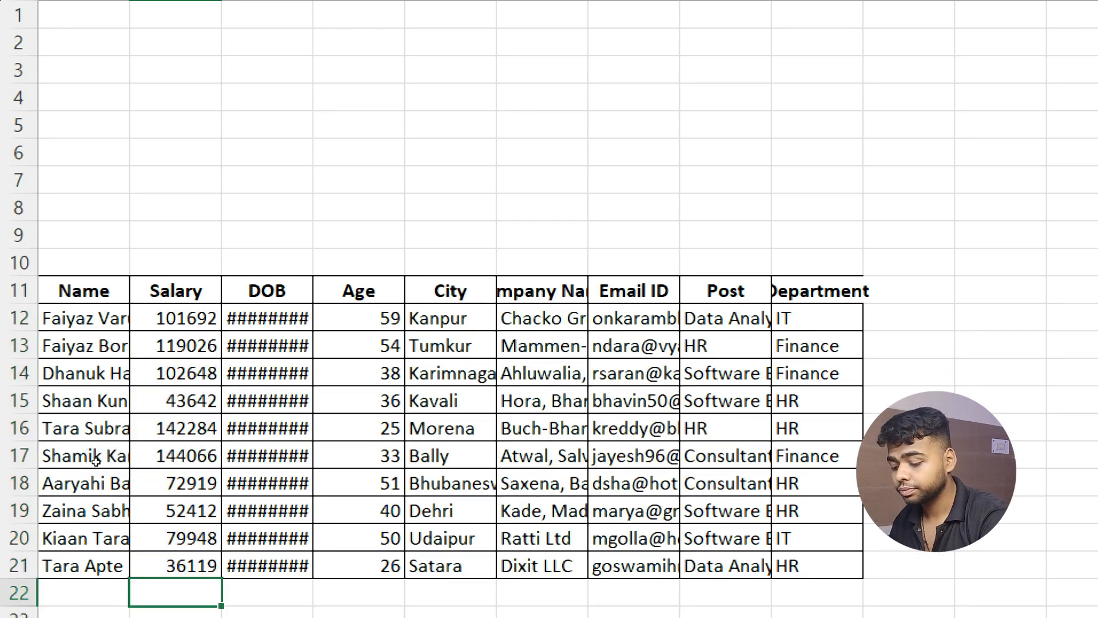
type("=SUM(Salary)")
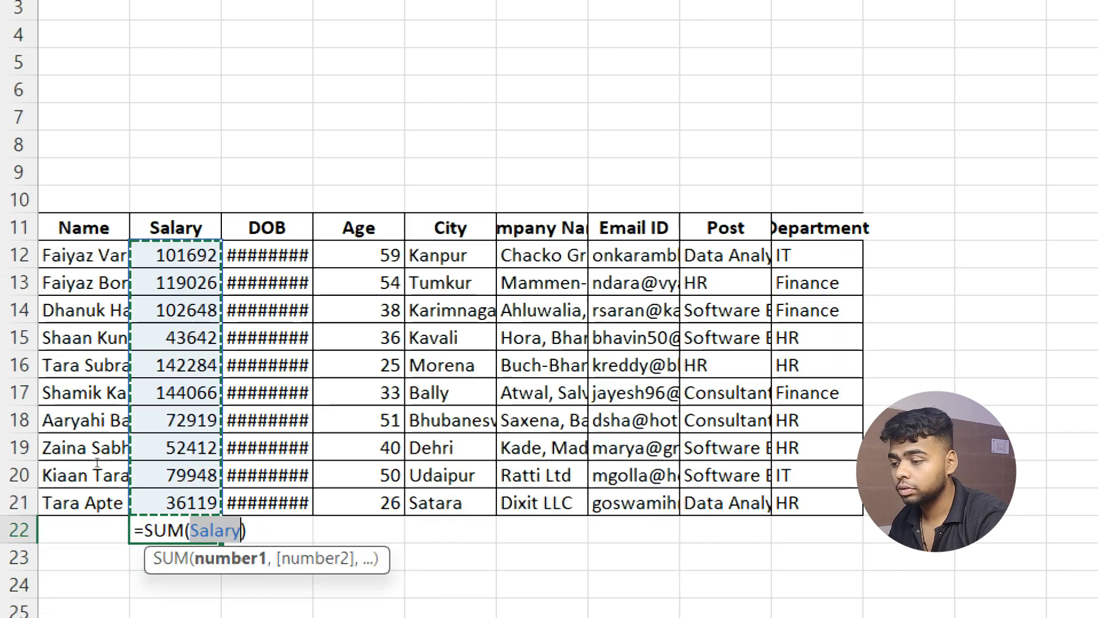
key("ctrl+Return")
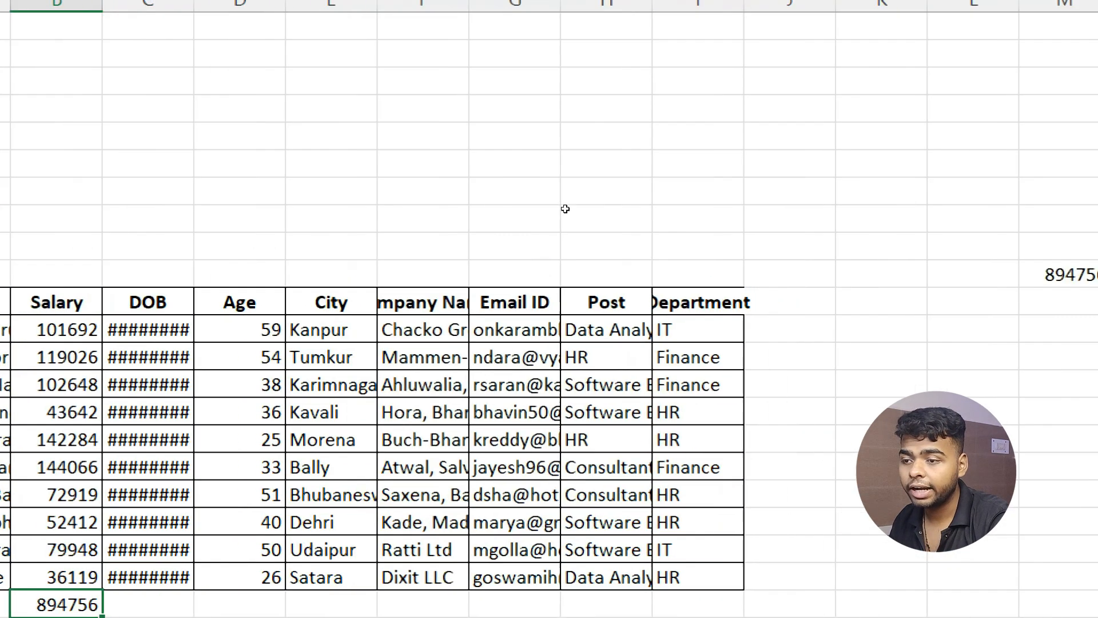
left_click(597, 297)
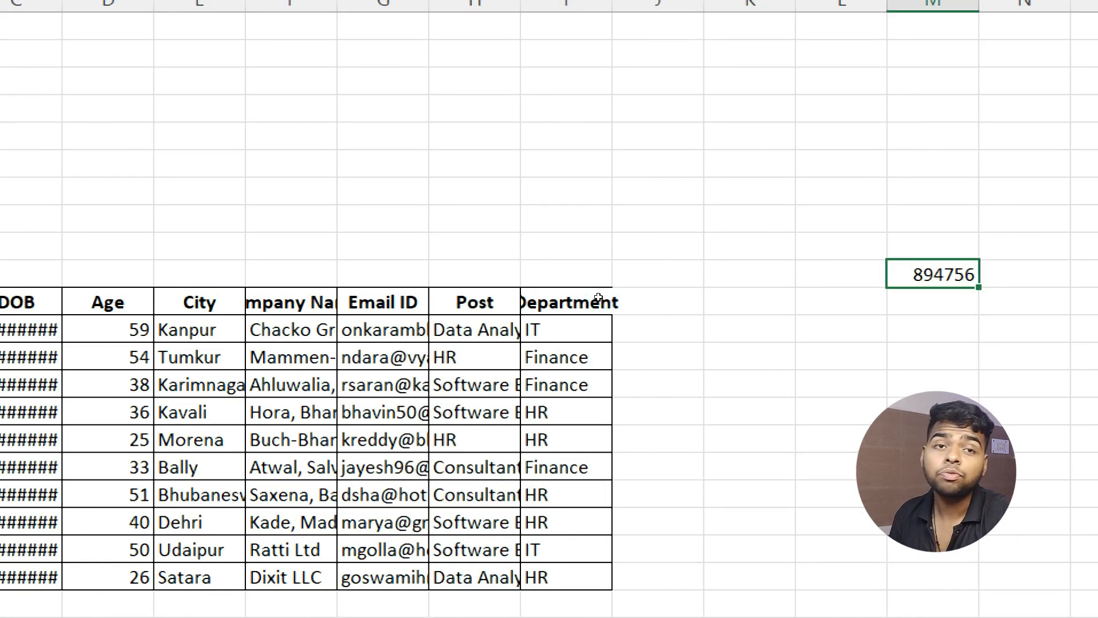